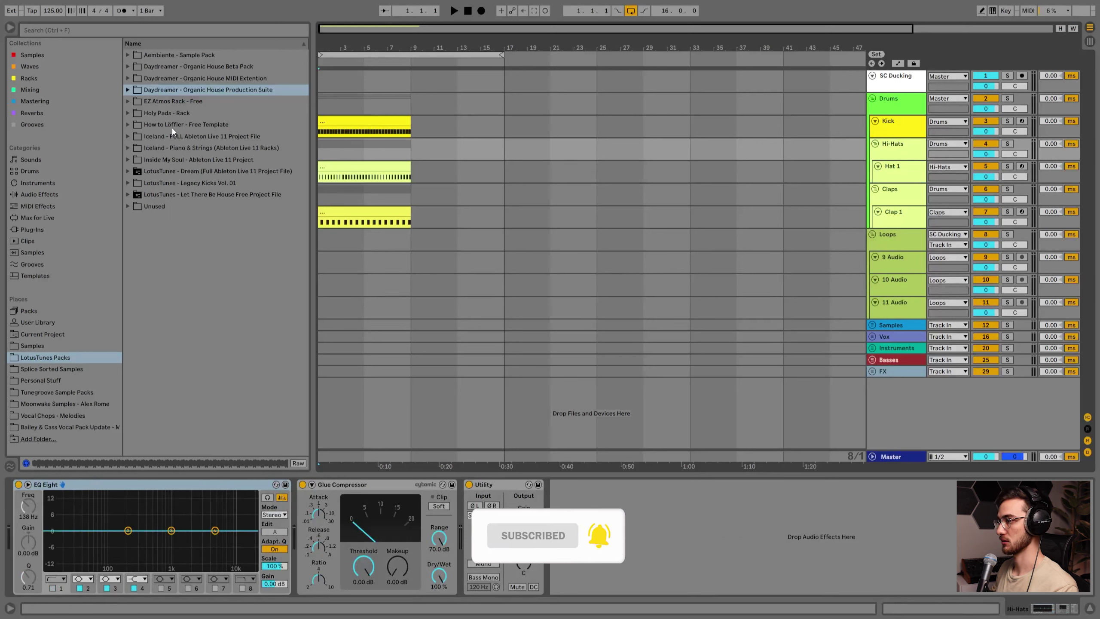
Load 16_LT_Legacy Kick_Noise Punch from the LotusTunes - Legacy Kicks Vol. 01 folder on the Kick track.
click(132, 184)
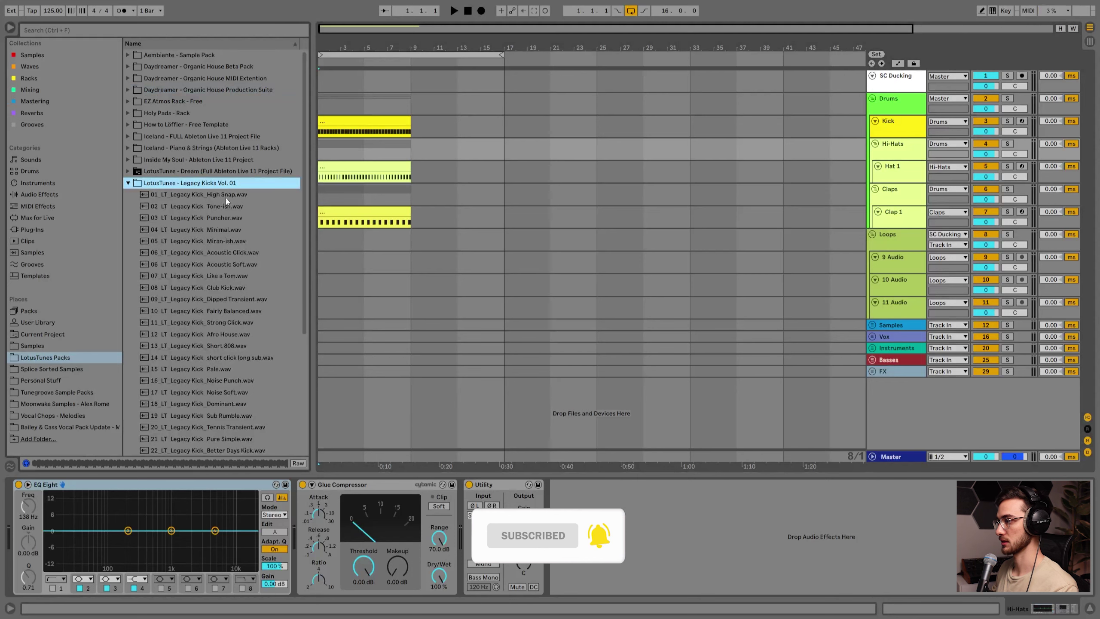
scroll(223, 208, down, 2)
drag(213, 331, 894, 135)
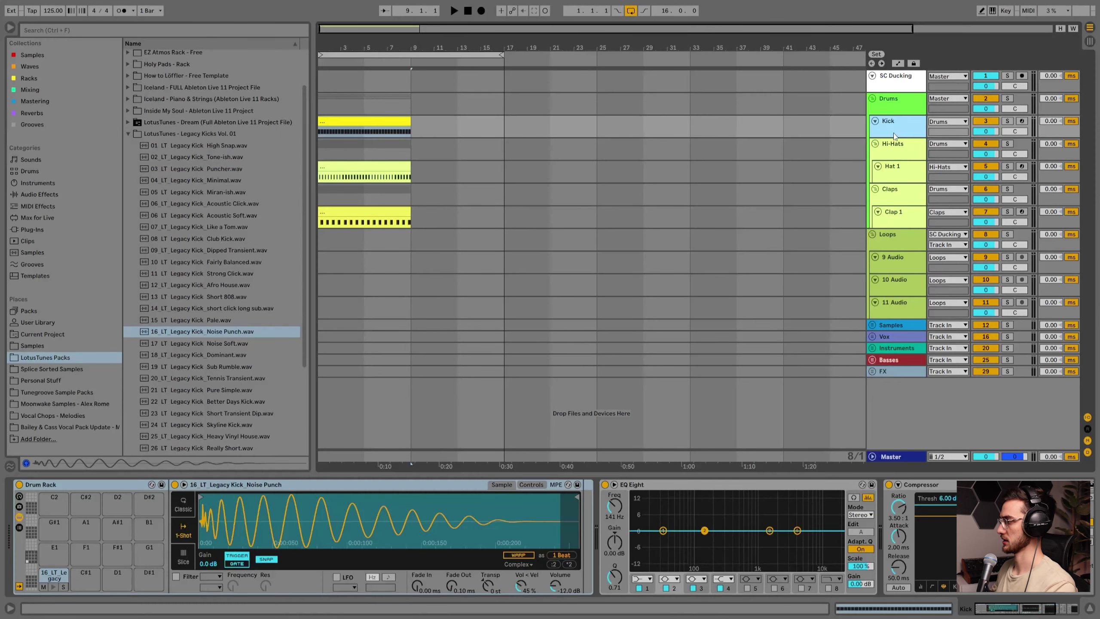
Insert a new MIDI track below the Kick track and load an empty Drum Rack on it.
key(ctrl+shift+t)
click(876, 144)
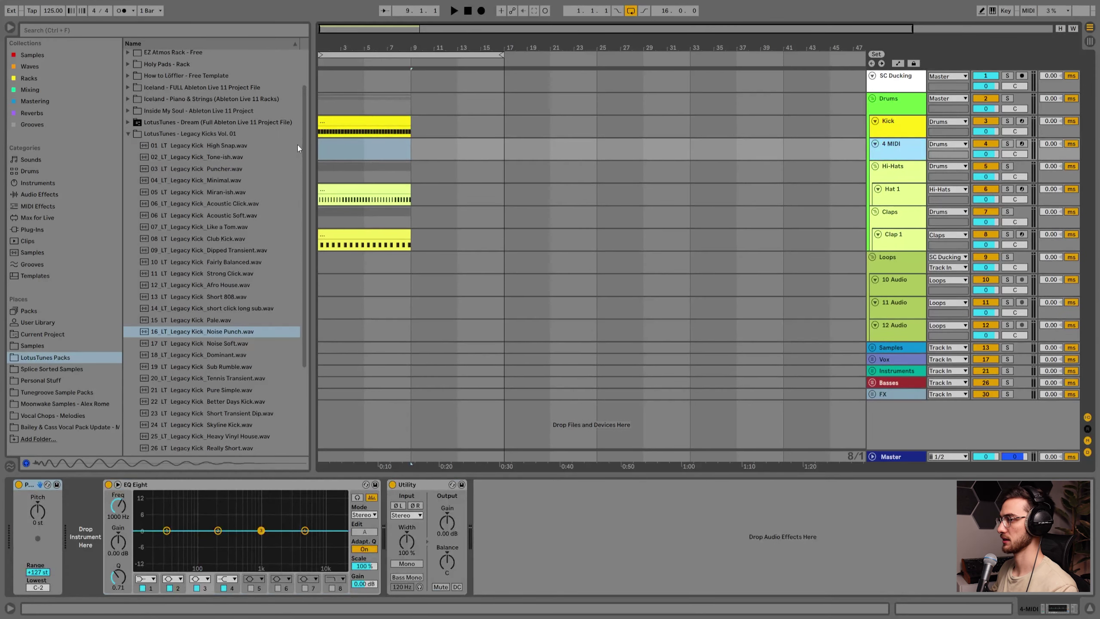
click(33, 175)
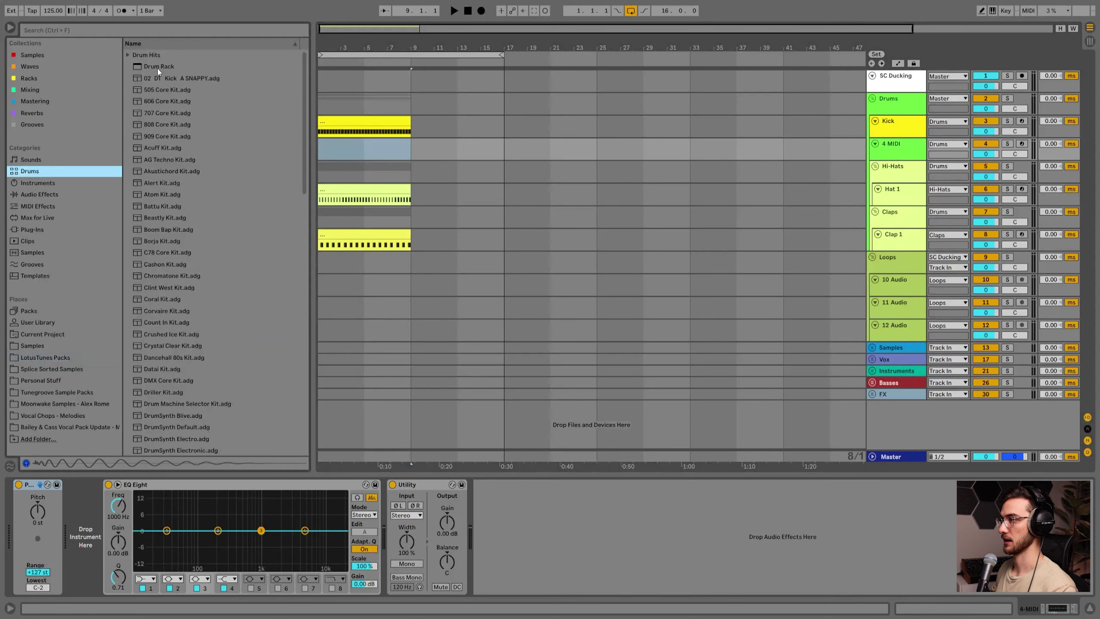
double_click(147, 69)
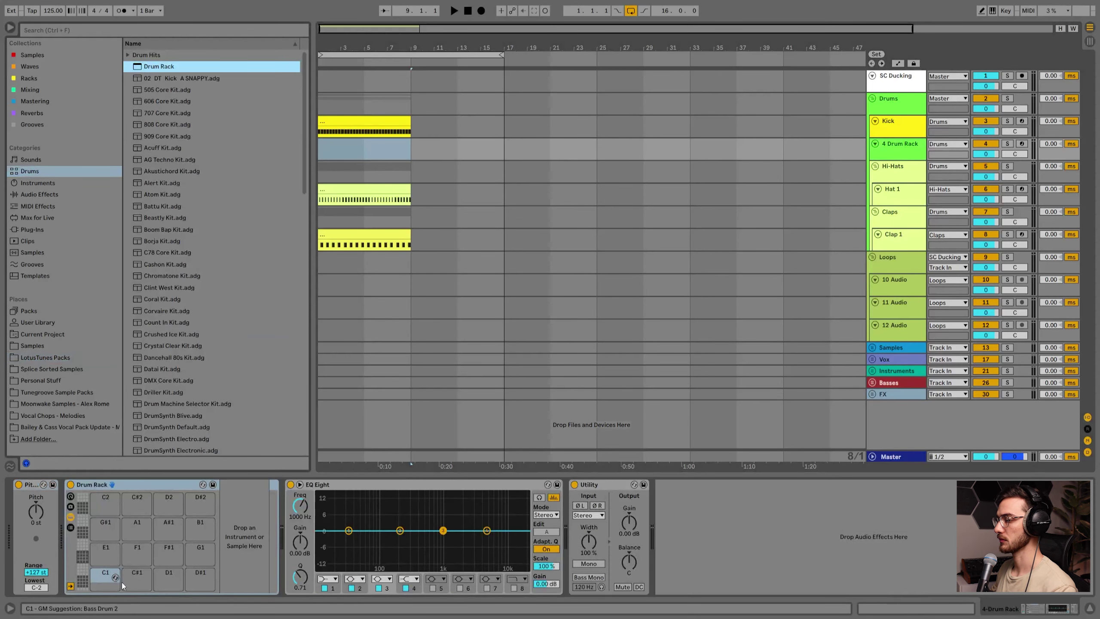
Look over the empty pads of the new Drum Rack and delete its track.
click(102, 578)
click(141, 585)
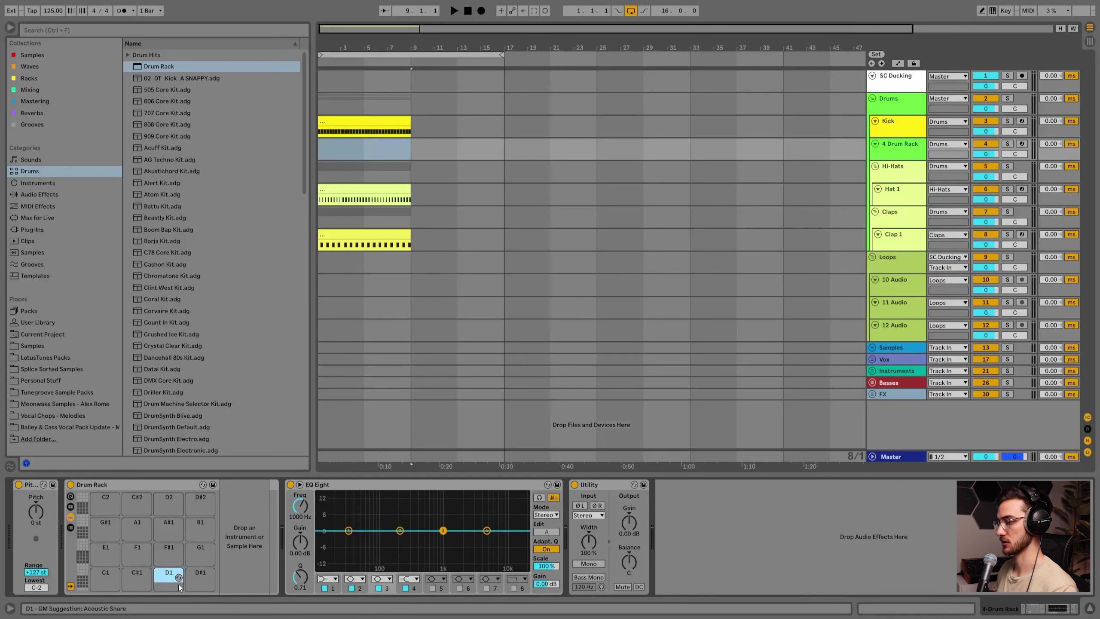
click(200, 551)
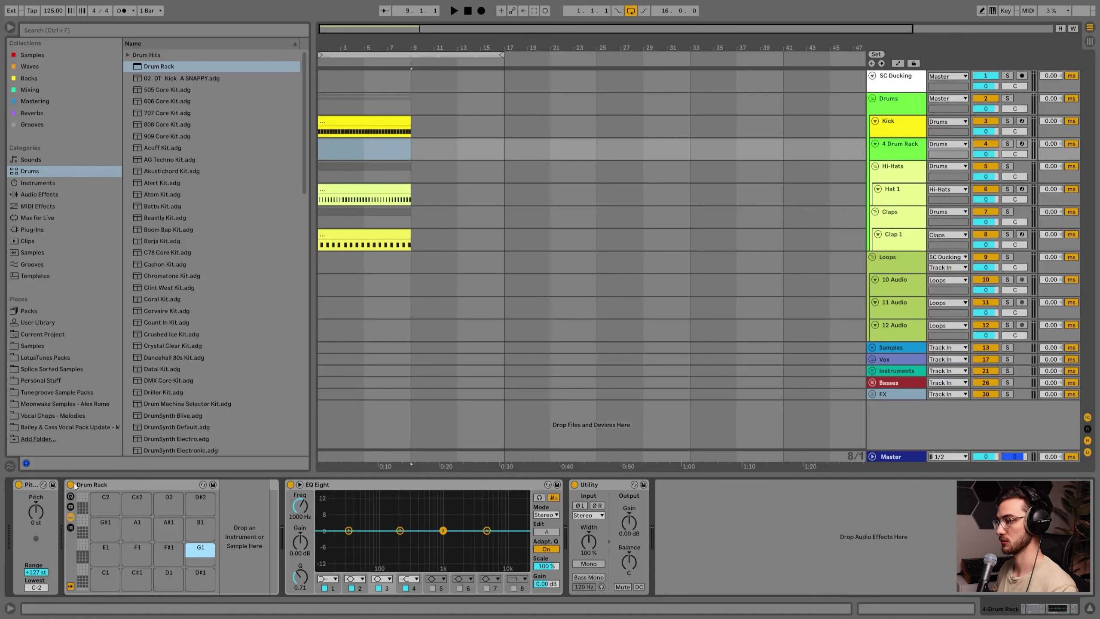
click(895, 143)
key(Delete)
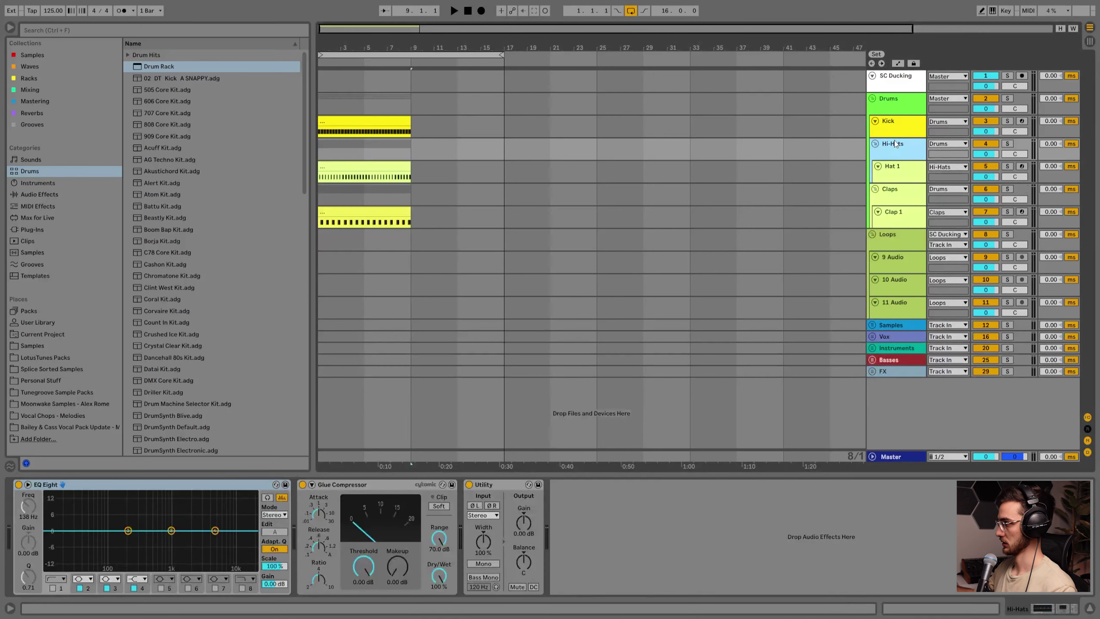
Audition kicks from Legacy Kicks Vol. 01 and load 05_LT_Legacy Kick_Miran-ish onto pad C#1 of the Kick track's Drum Rack.
click(899, 124)
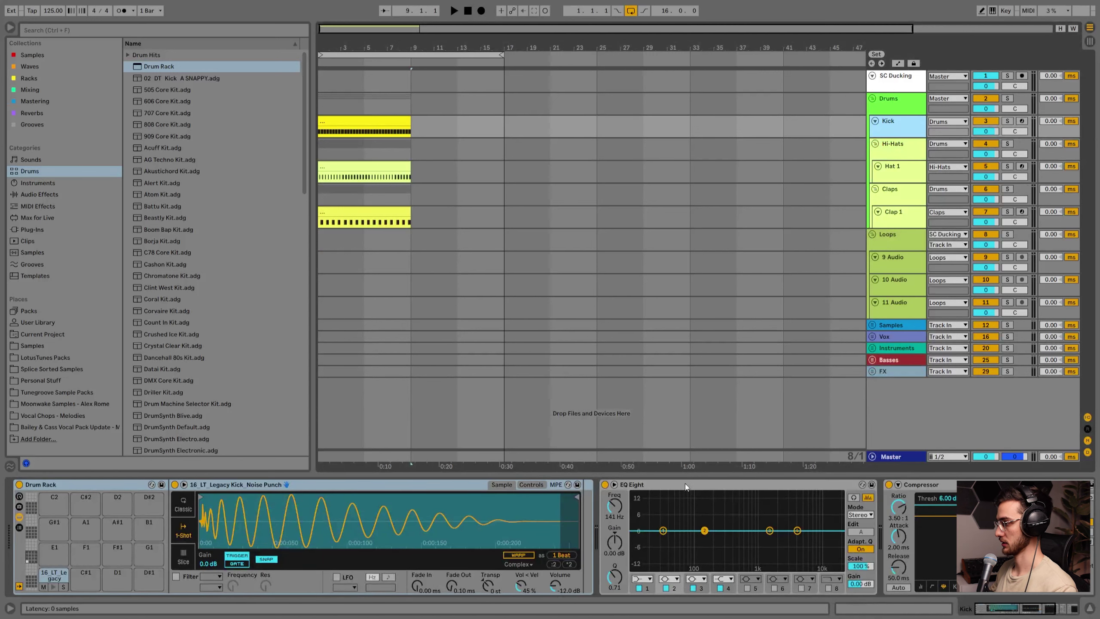
click(50, 583)
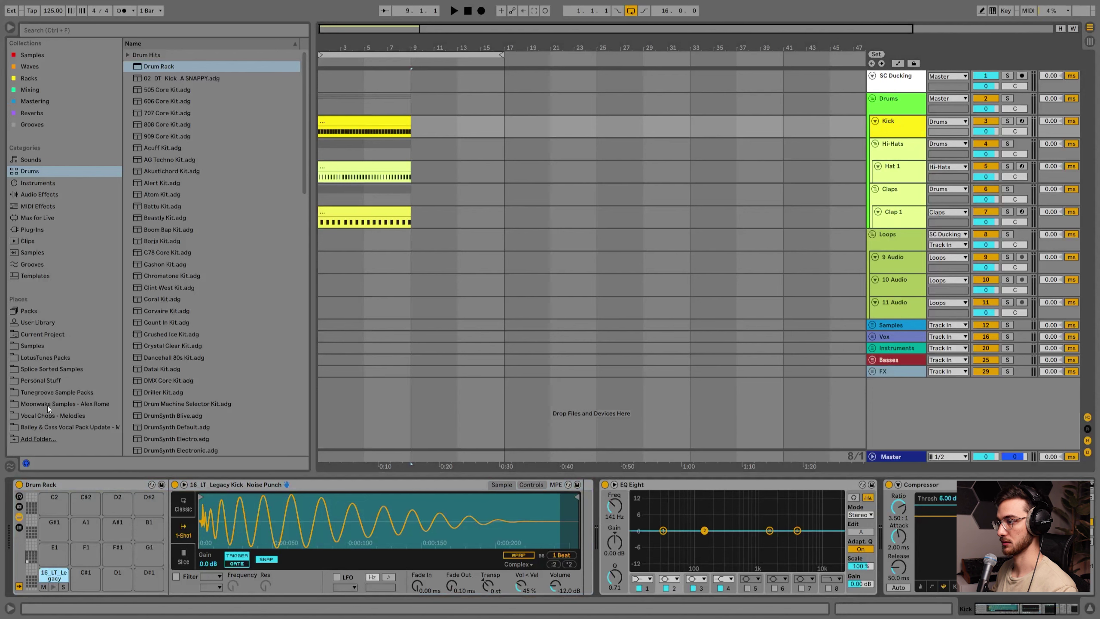
click(45, 358)
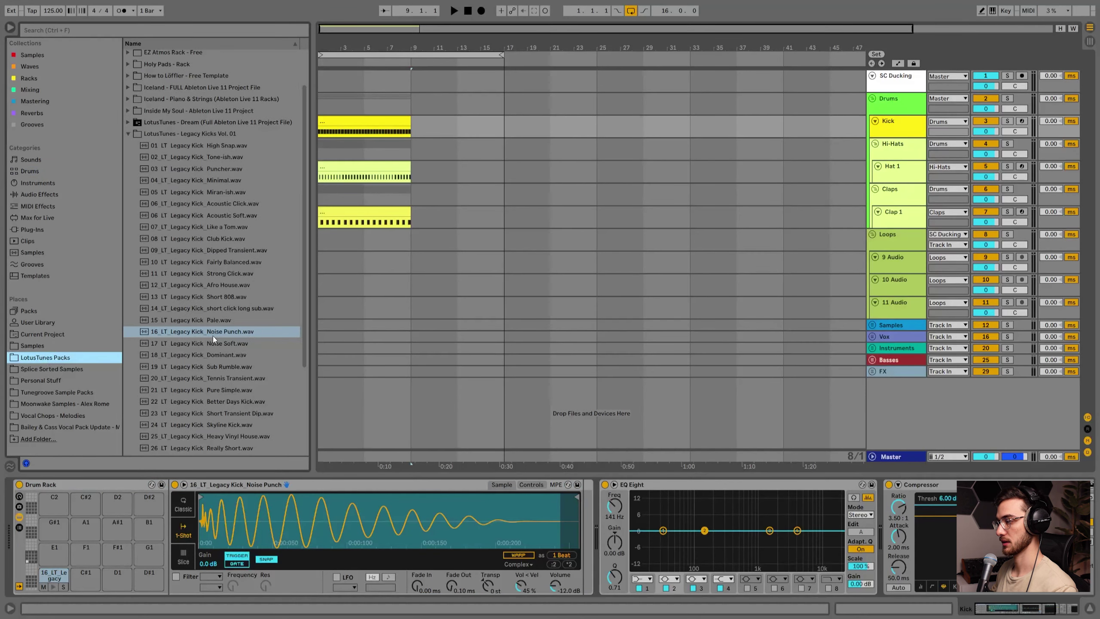
scroll(213, 336, down, 1)
click(213, 319)
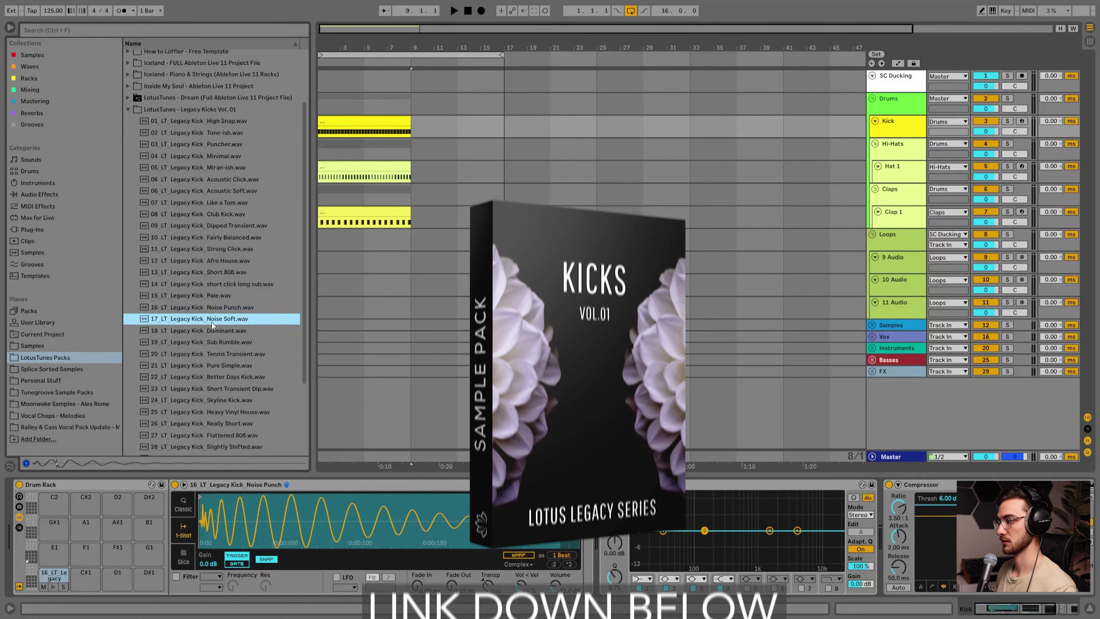
scroll(210, 330, down, 1)
click(215, 317)
key(Down)
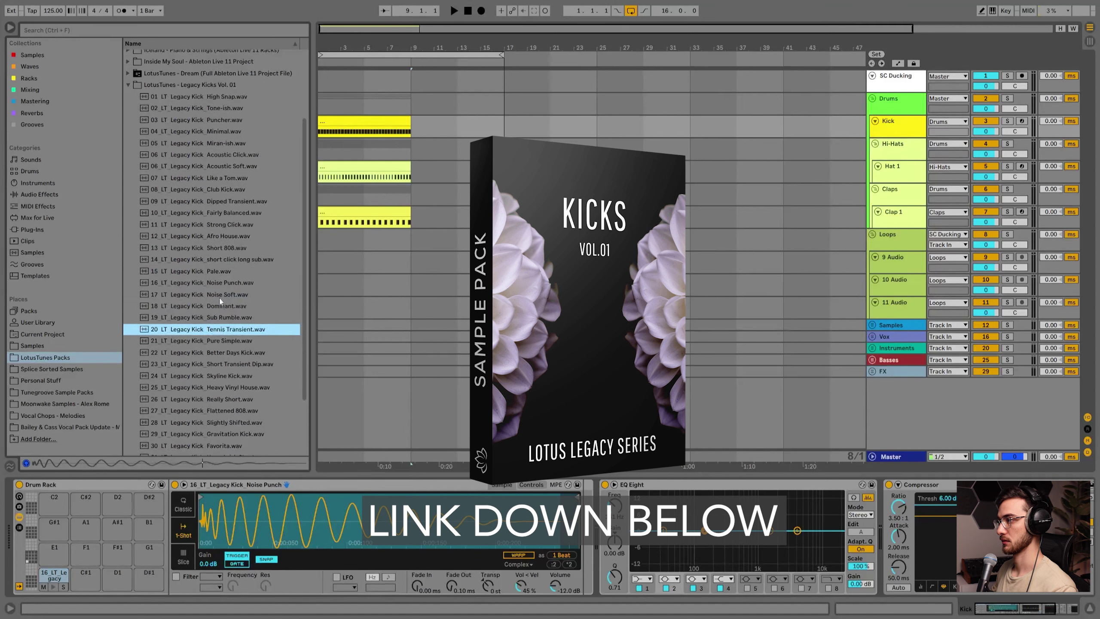
click(232, 167)
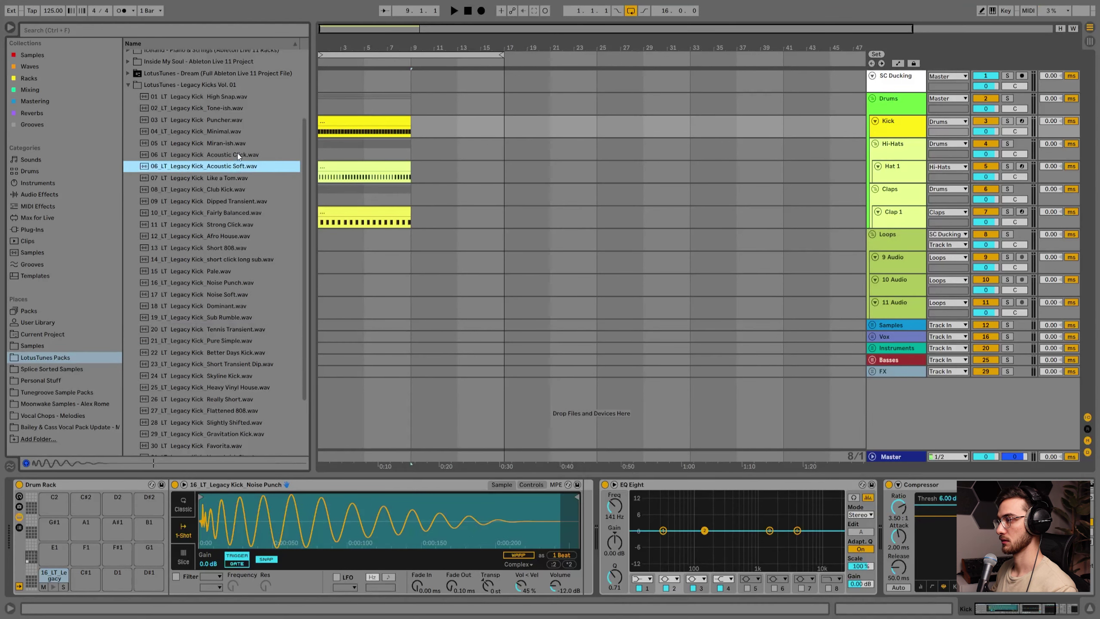
click(237, 154)
click(228, 143)
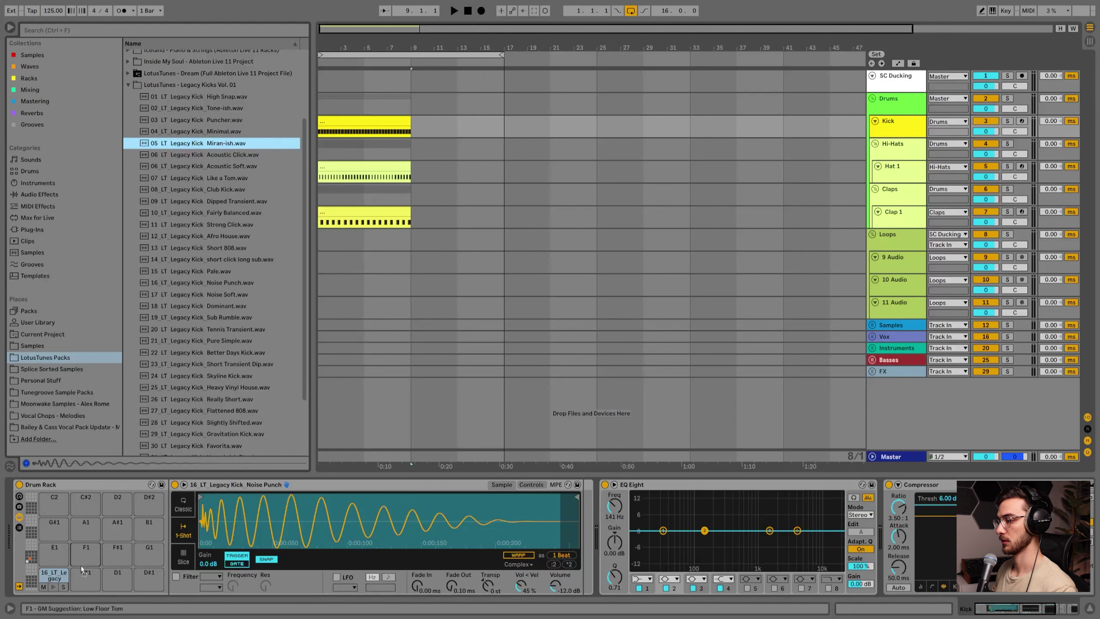
Audition kicks further down the pack and load 30_LT_Legacy Kick_Favorita onto pad D1.
scroll(199, 389, down, 2)
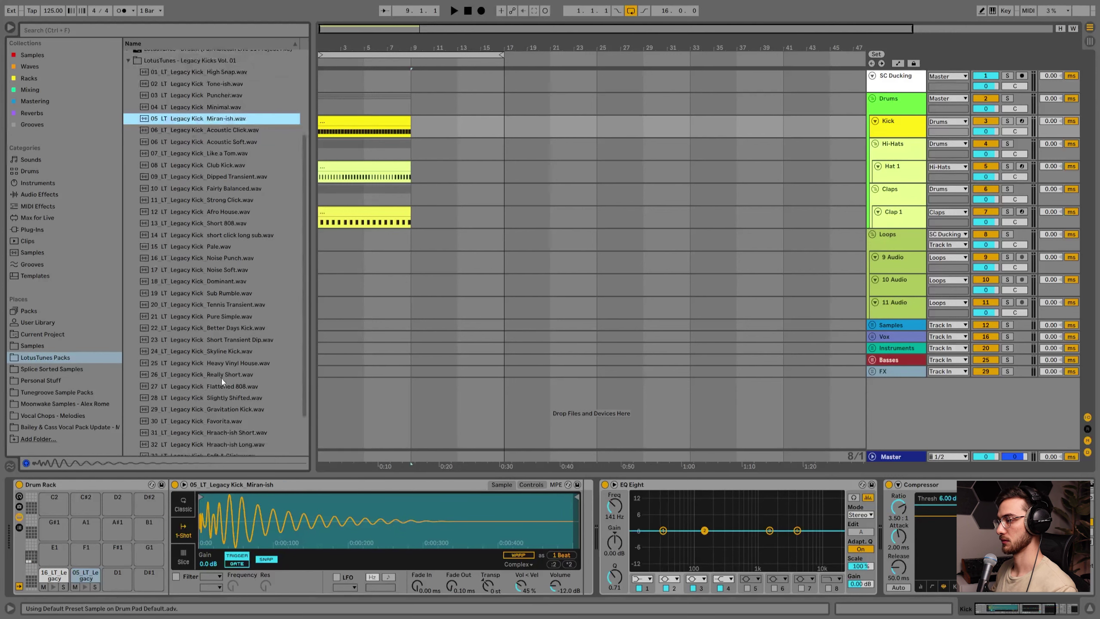
click(222, 433)
click(234, 419)
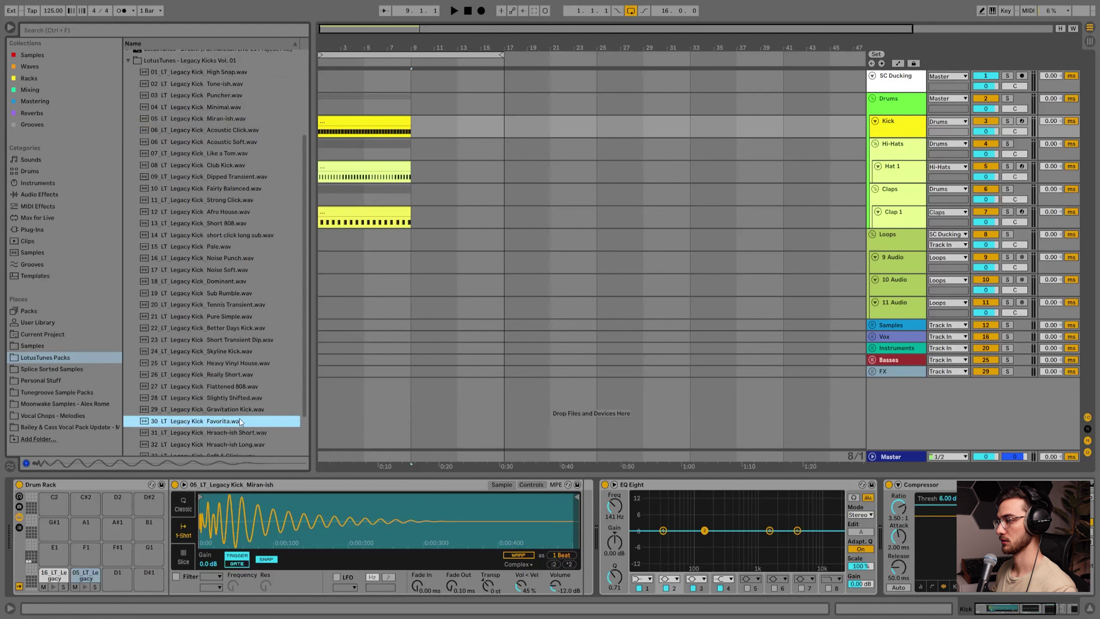
Audition more kicks, including Aftertouch, and load 08_LT_Legacy Kick_Club Kick onto pad D#1.
scroll(221, 416, down, 3)
click(224, 420)
click(210, 431)
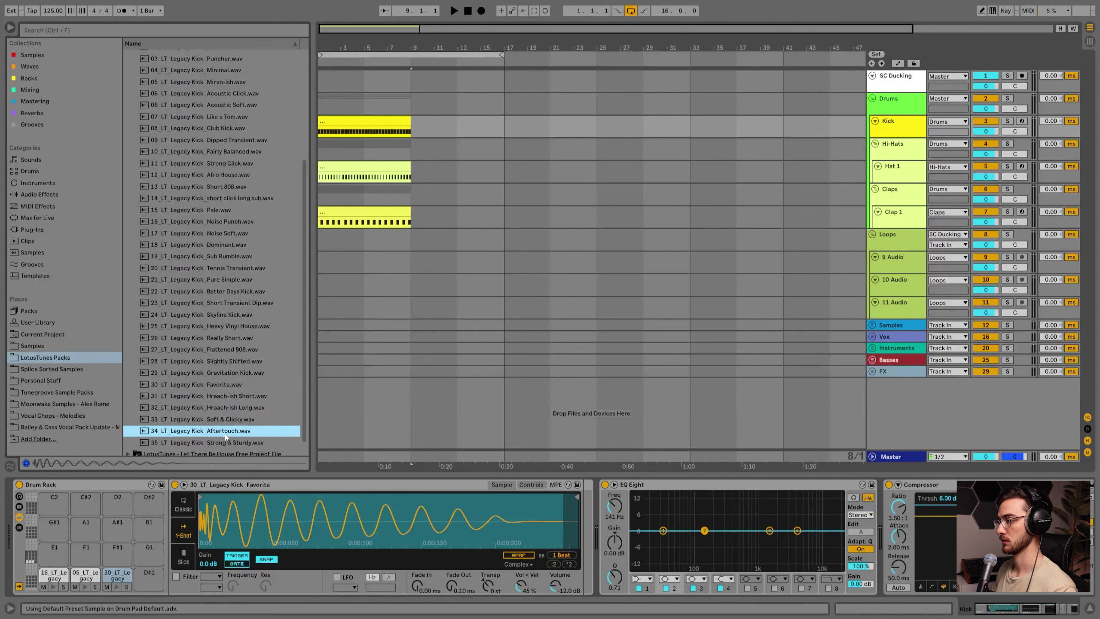
scroll(226, 433, up, 3)
click(218, 213)
click(211, 190)
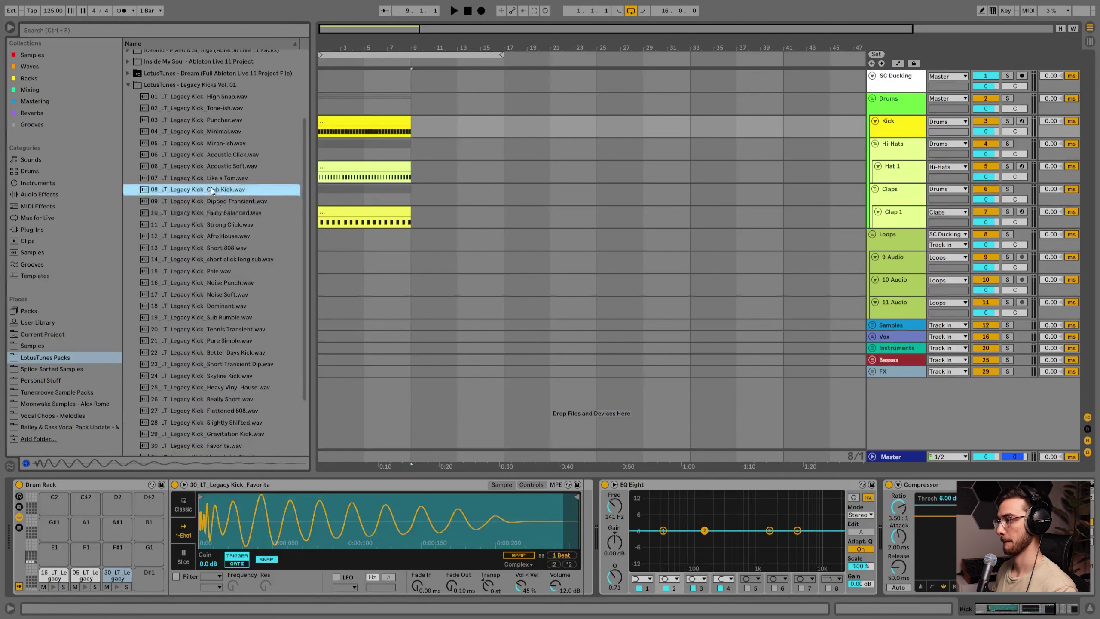
double_click(220, 191)
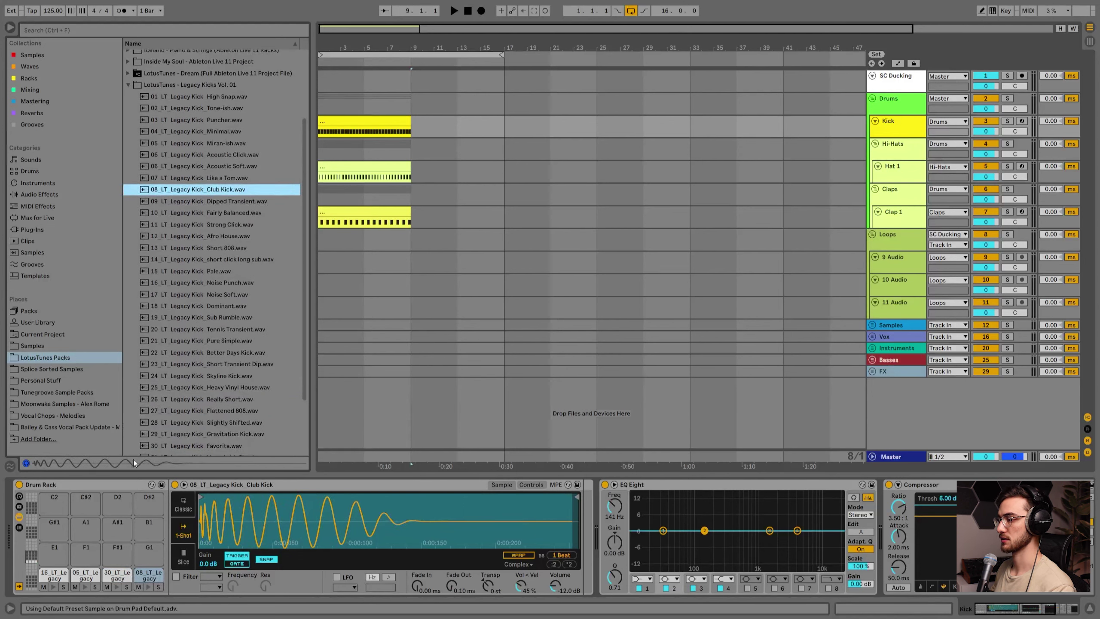
Collapse the Legacy Kicks folder and compare the Club Kick and Favorita pads in the Drum Rack.
click(128, 85)
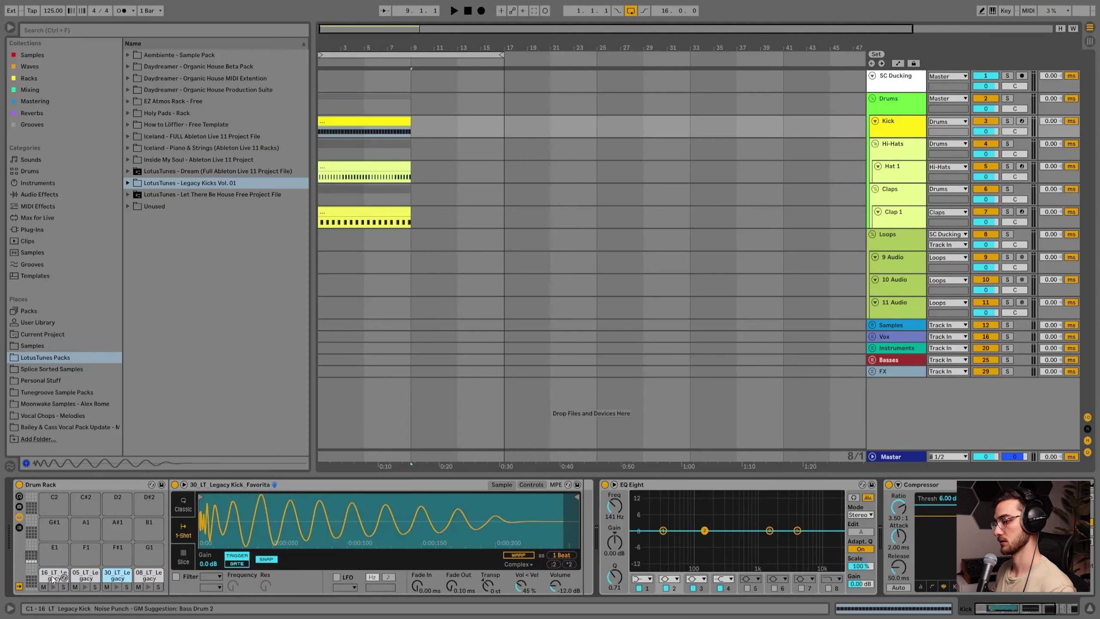
click(149, 578)
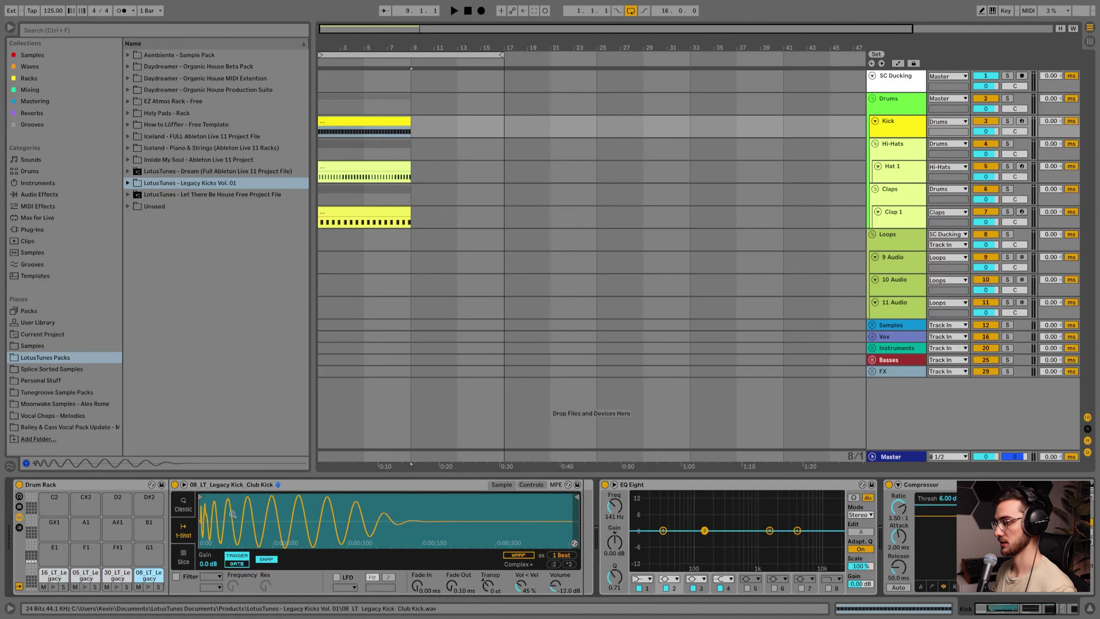
click(118, 575)
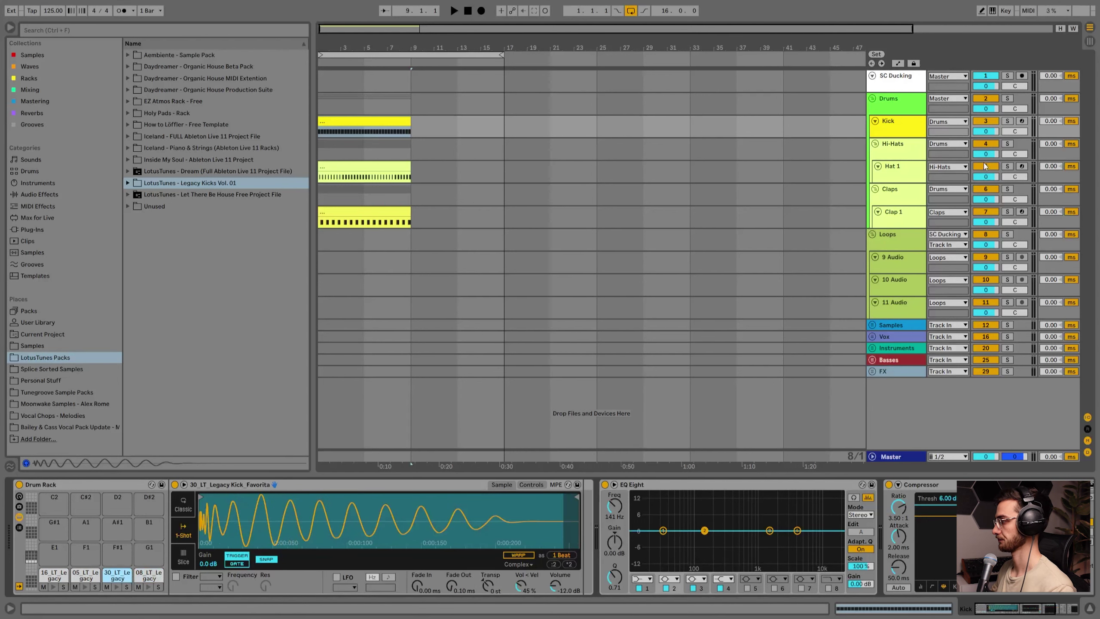
Open the Kick clip and move its notes from the C#1 Miran-ish row to the C1 Noise Punch row.
click(901, 143)
double_click(359, 121)
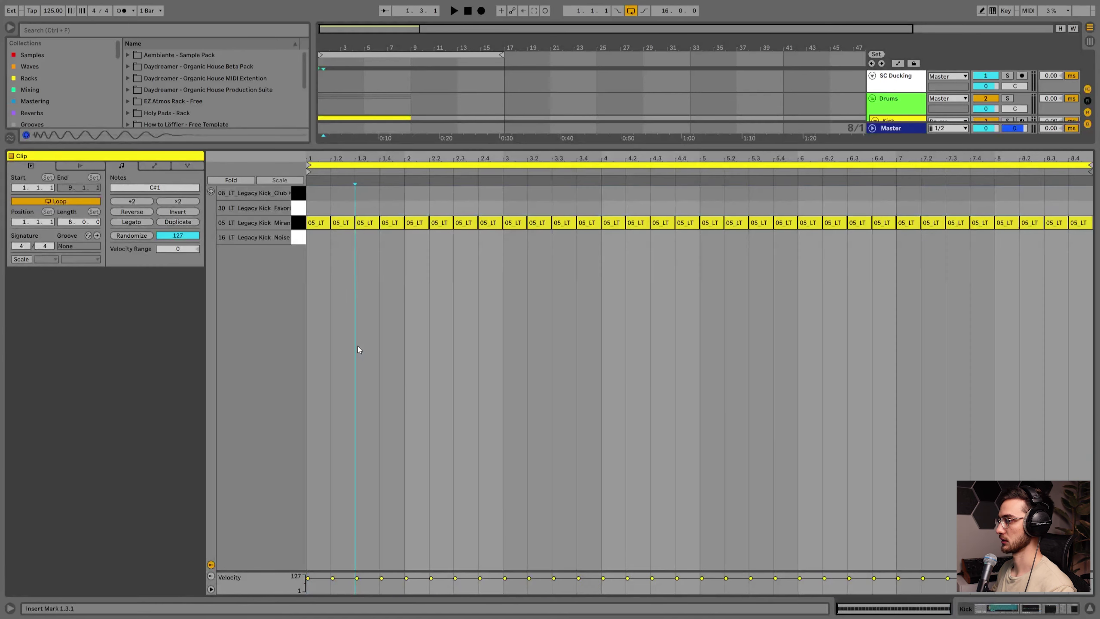
key(Down)
right_click(391, 282)
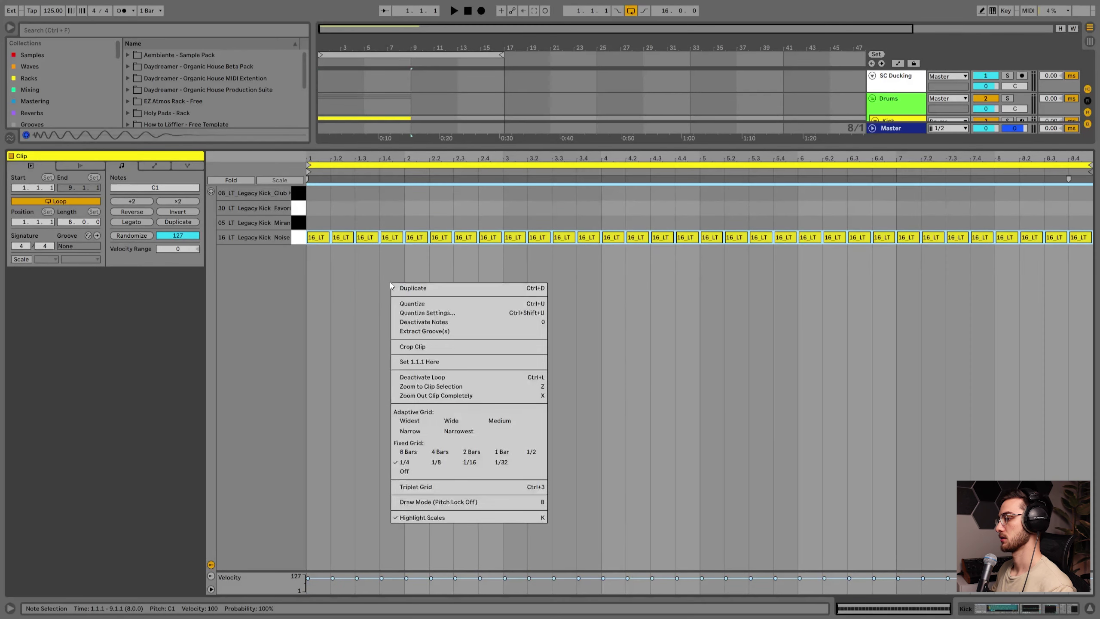
click(372, 390)
drag(323, 287, 327, 194)
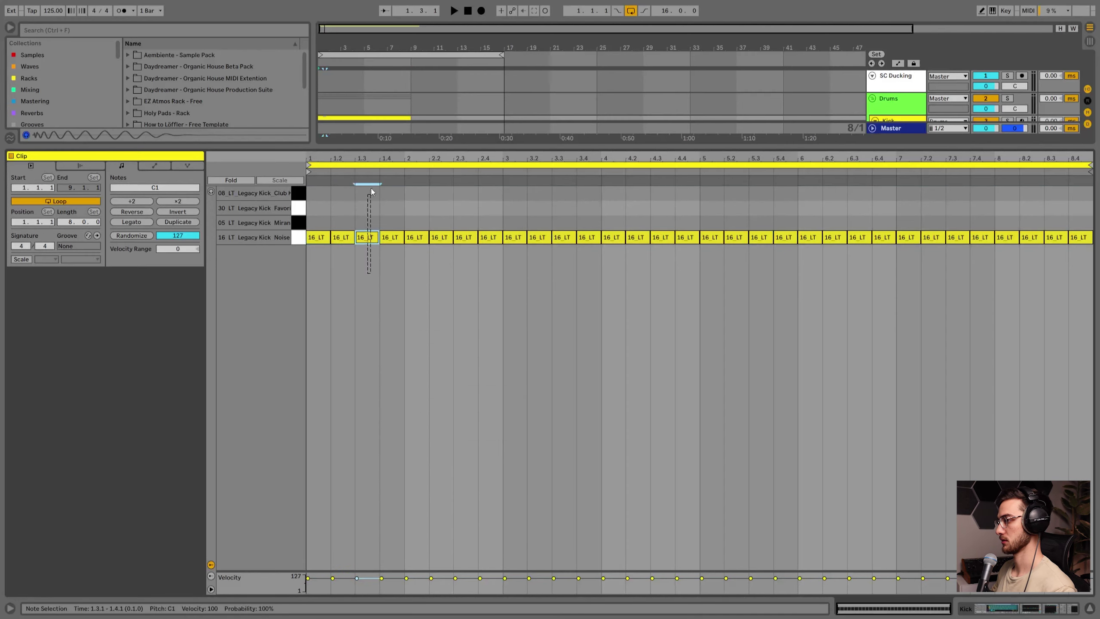
Close the note editor and set the arrangement loop to the 8-bar Kick clip.
key(shift+Tab)
click(327, 115)
click(329, 123)
key(ctrl+l)
Set the project tempo to 119 BPM and enlarge the arrangement overview.
click(48, 11)
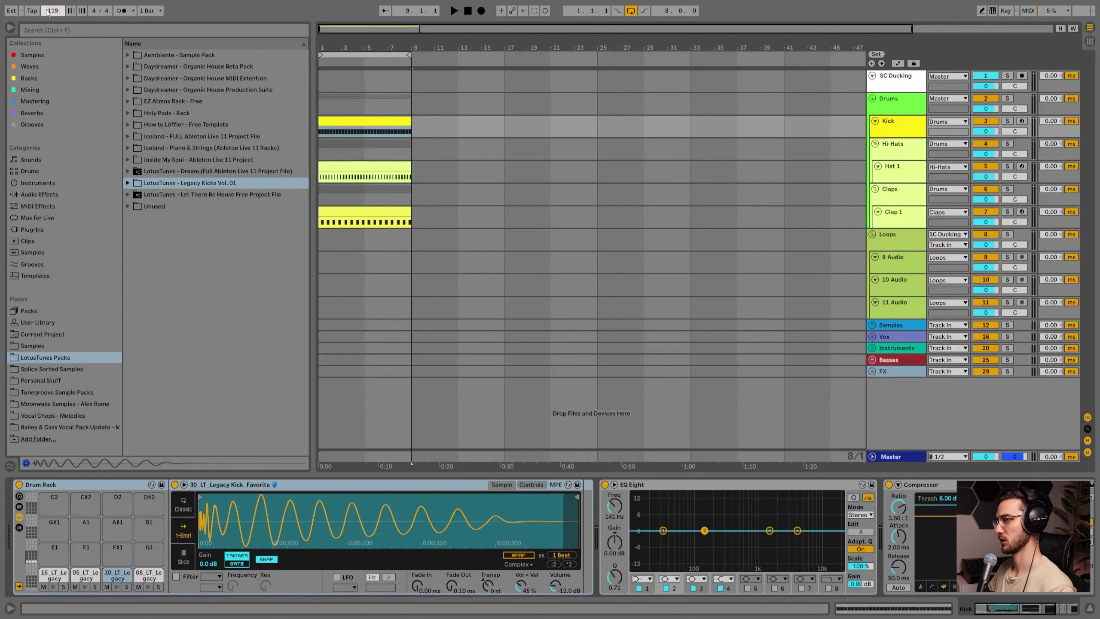
key(Return)
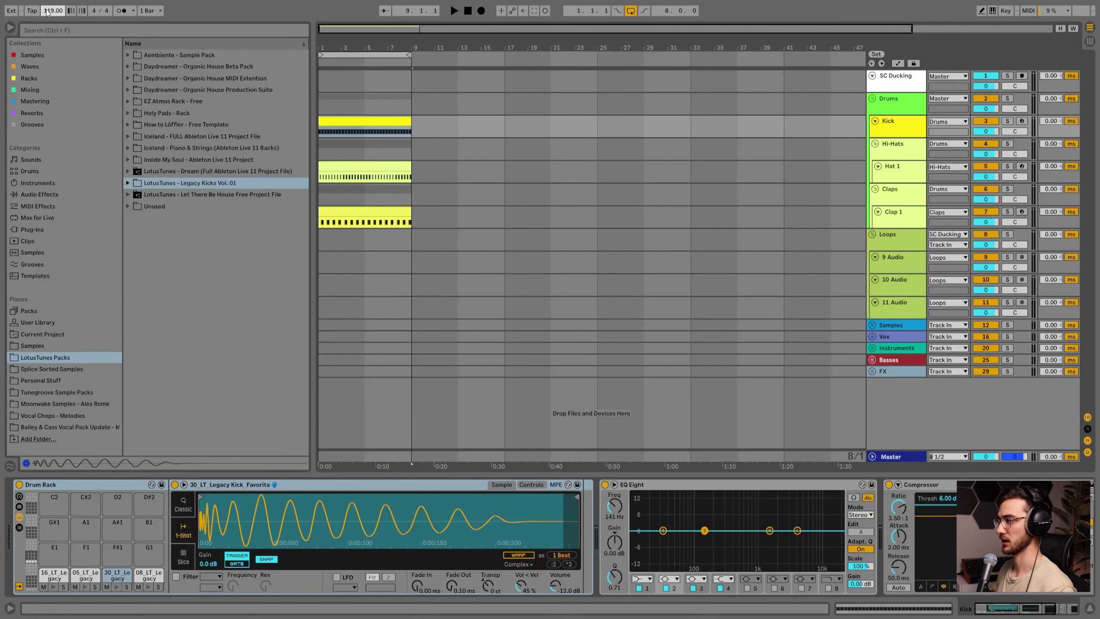
click(371, 123)
drag(319, 43, 346, 74)
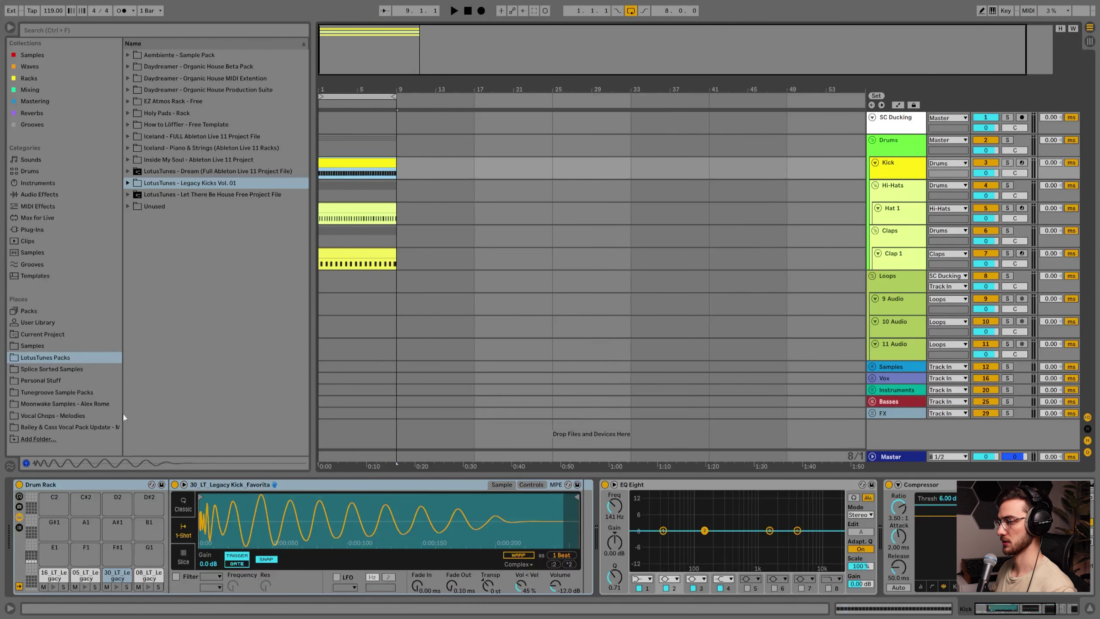
In Daydreamer - Organic House Production Suite, collapse the Atmosphere folder and expand the Drums folder down to its loops.
click(62, 358)
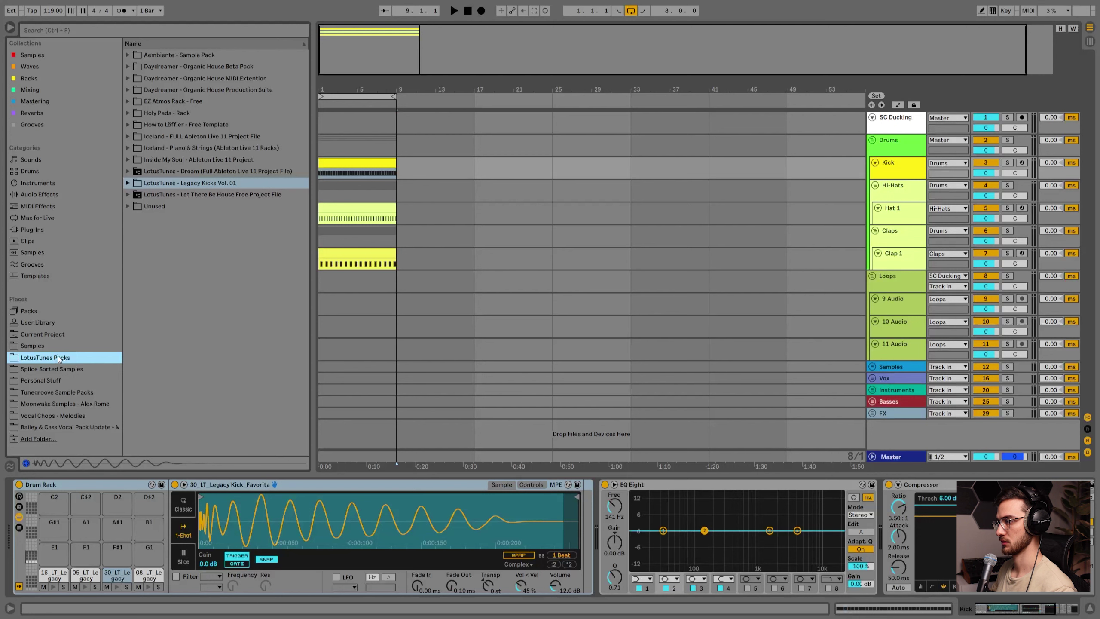
click(128, 90)
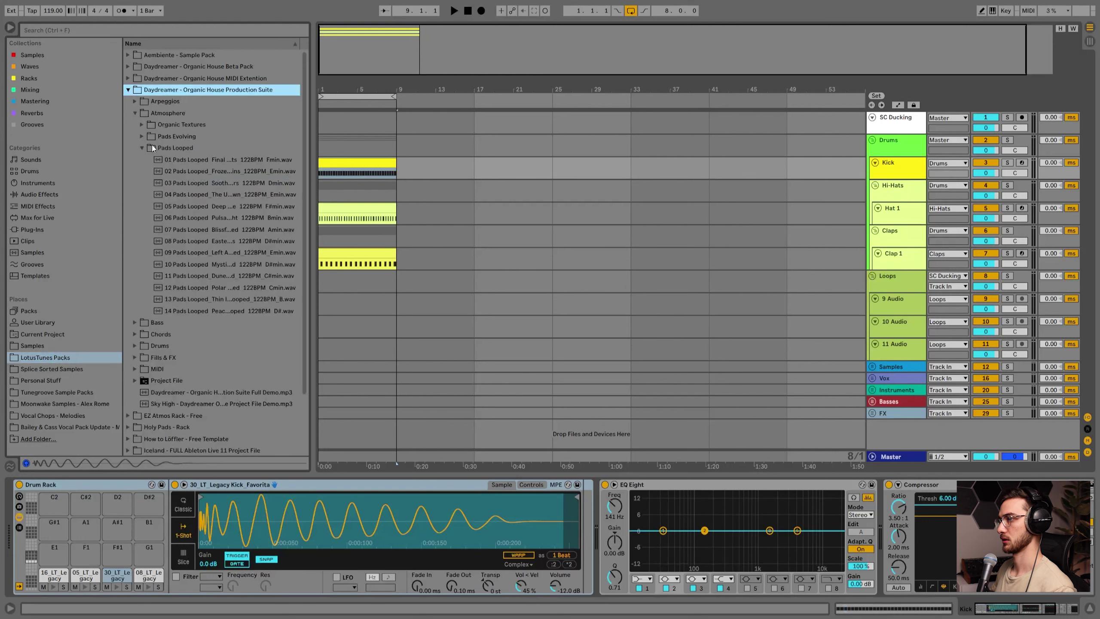
click(142, 148)
click(134, 113)
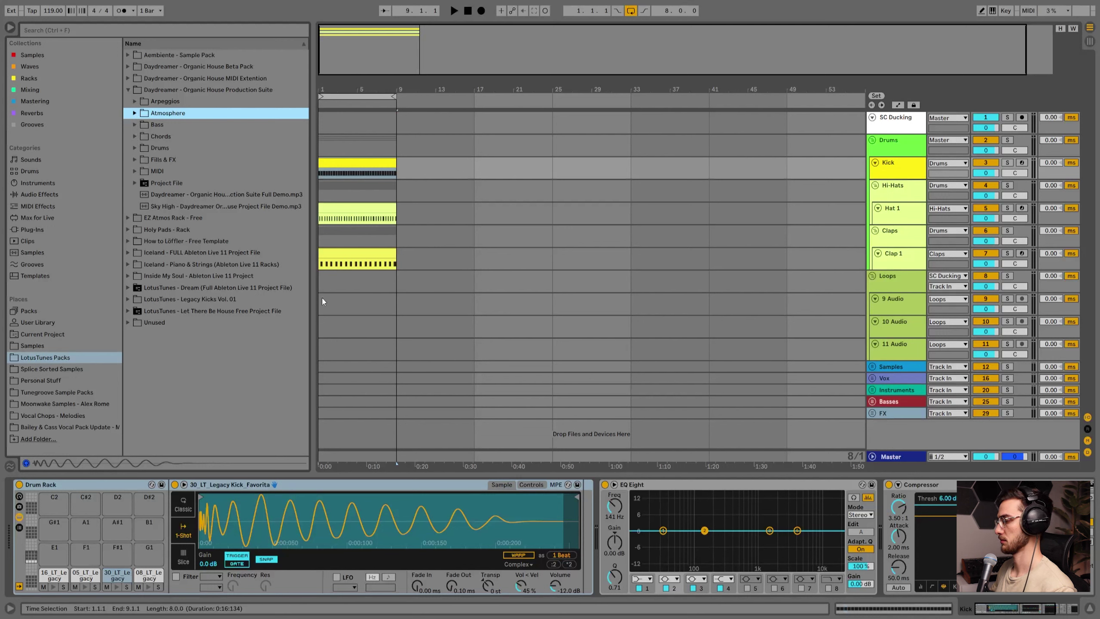
click(134, 148)
click(138, 163)
click(143, 160)
click(148, 195)
click(172, 218)
Browse the drum loop folders and audition the Daydreamer shaker loops, including 32 ShakerLoop.
scroll(173, 224, down, 2)
click(204, 192)
scroll(225, 219, down, 2)
click(216, 252)
scroll(216, 269, down, 3)
click(215, 313)
click(200, 370)
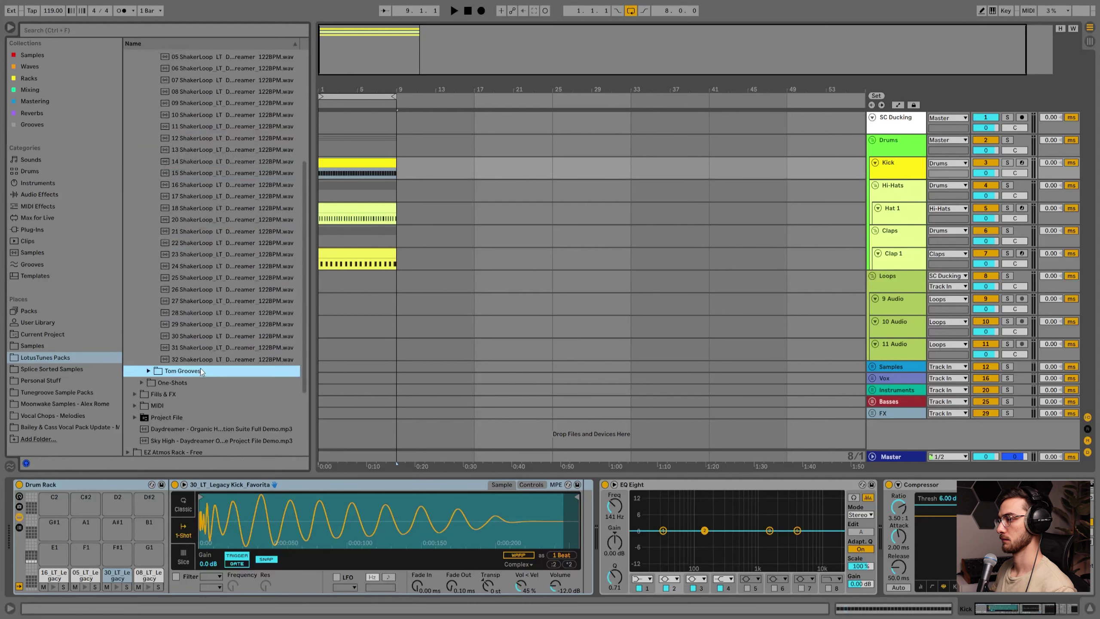
click(190, 359)
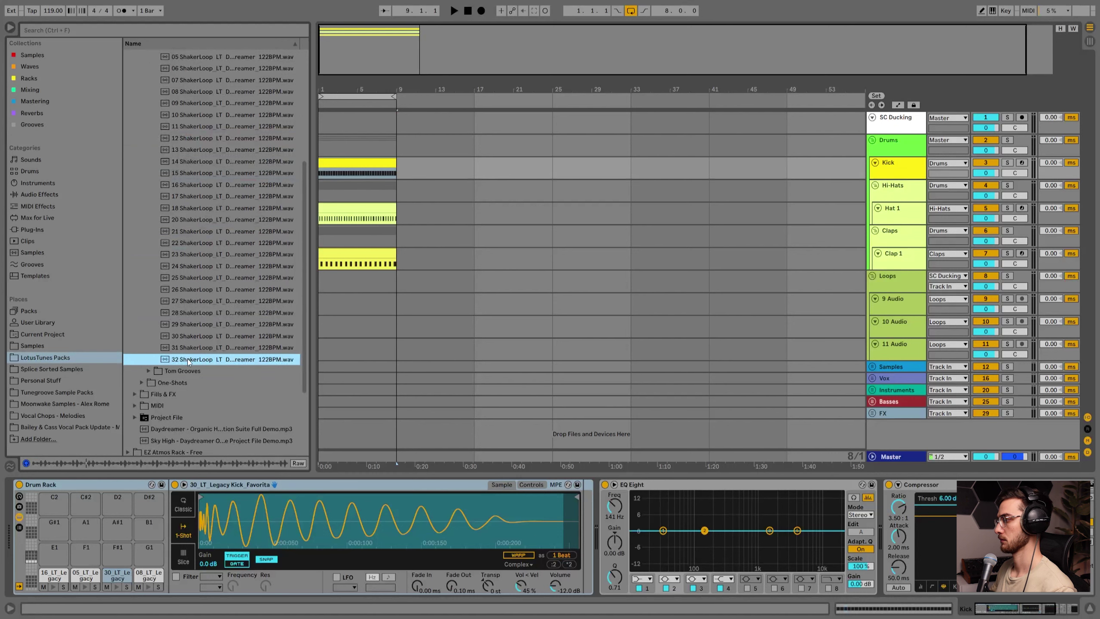
Place 29 ShakerLoop at bar 1 of the first audio track in Loops and duplicate the clip to fill eight bars.
click(227, 325)
drag(222, 325, 329, 299)
key(ctrl+d)
click(330, 299)
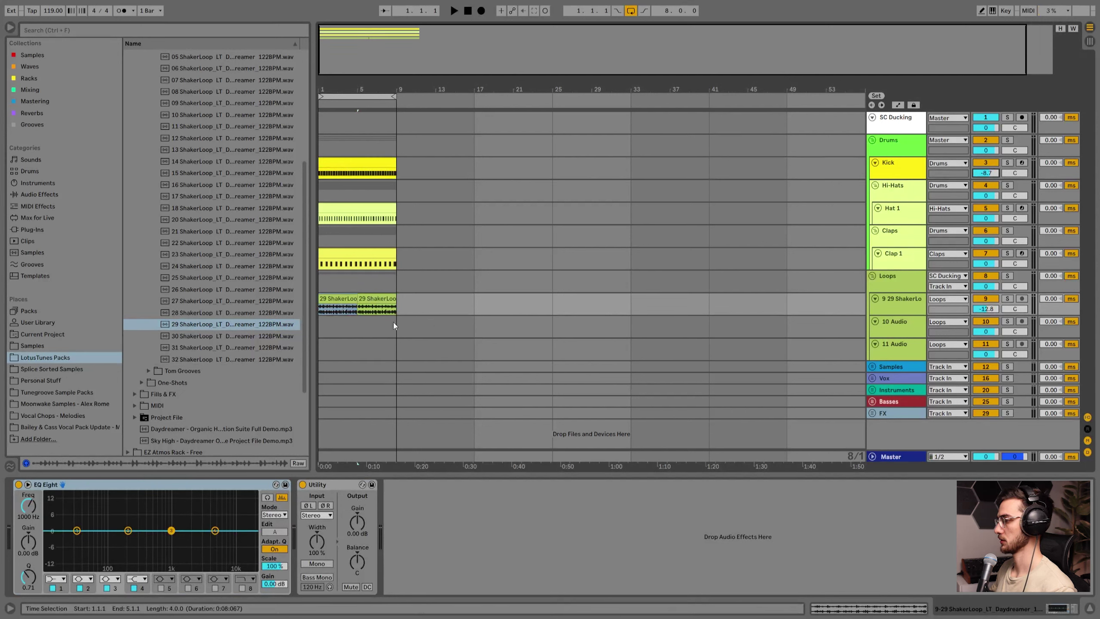
Replace the 29 ShakerLoop clips with 26 ShakerLoop across eight bars and lower the track's volume to -15.3 dB.
key(space)
drag(986, 309, 986, 312)
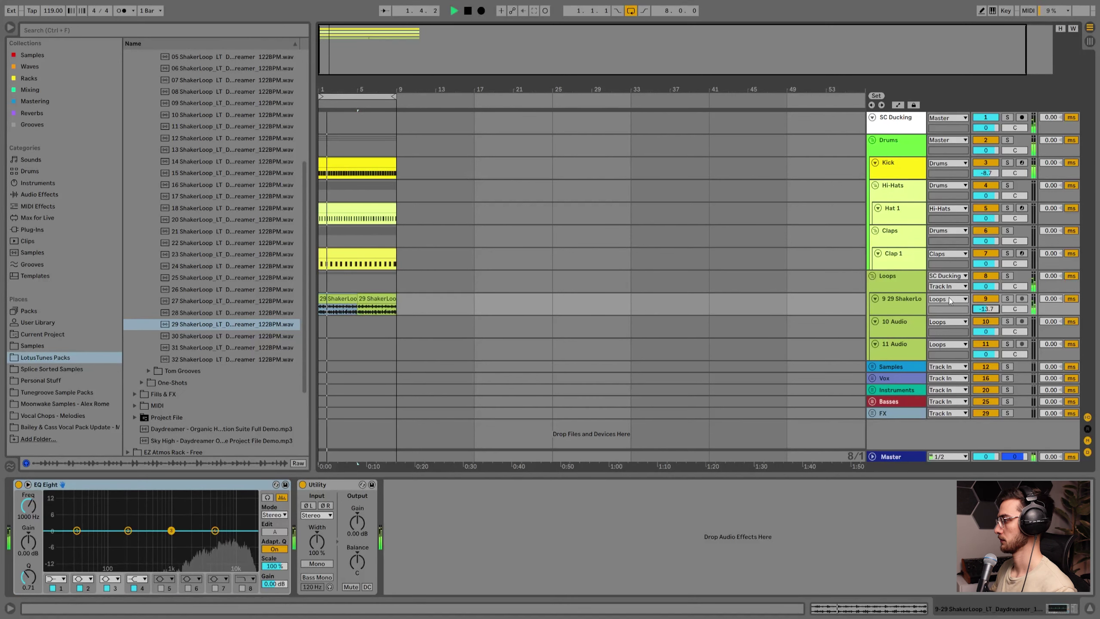
click(187, 335)
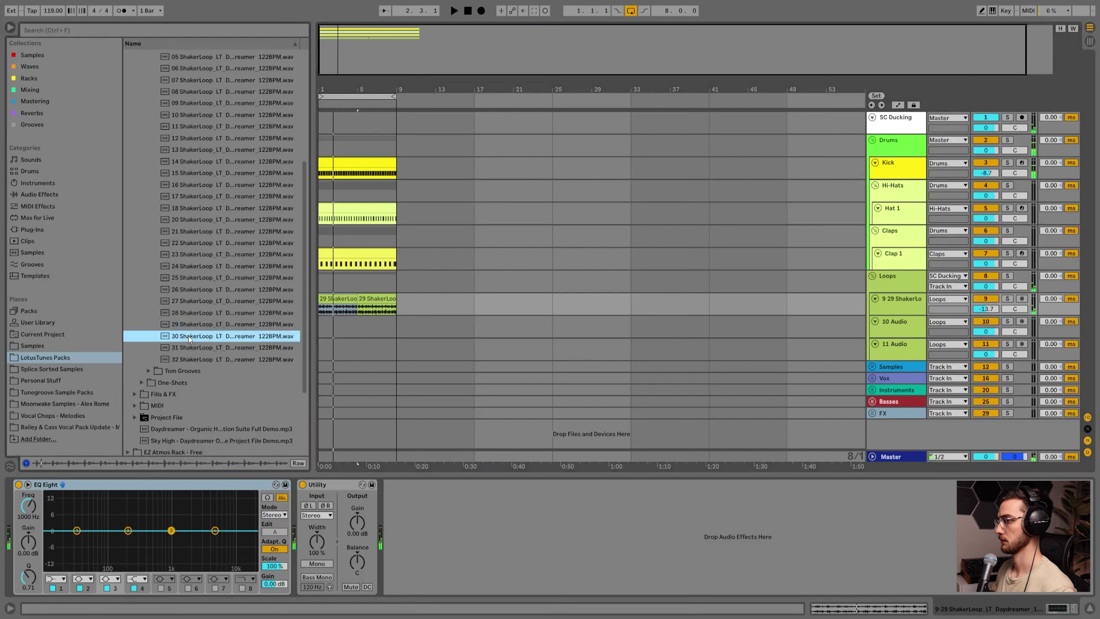
click(202, 301)
scroll(205, 306, up, 2)
click(205, 311)
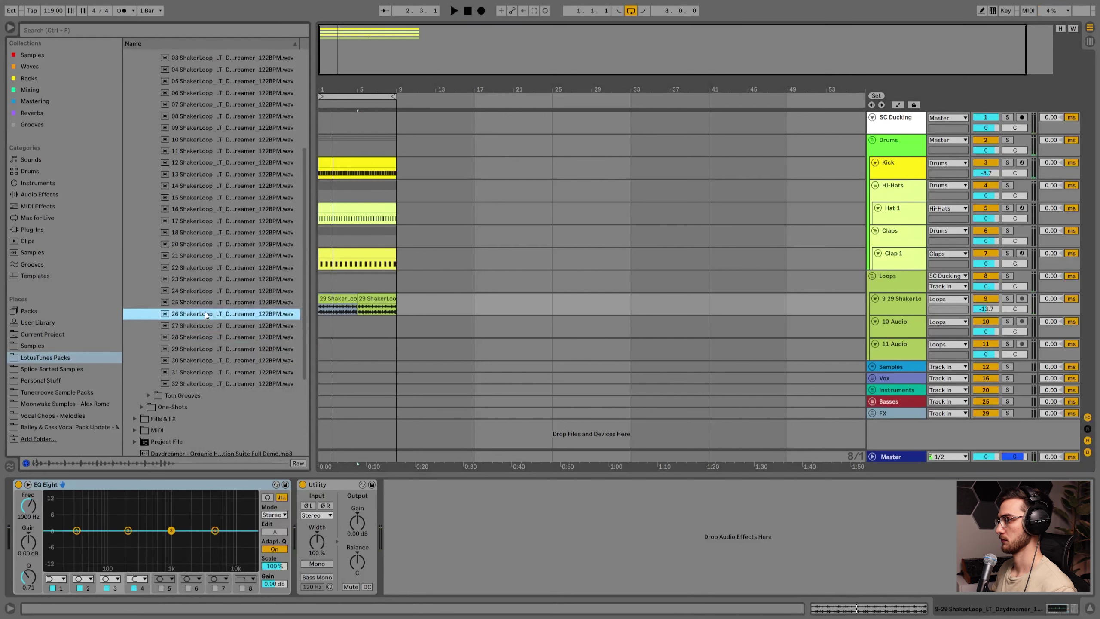
drag(202, 311, 334, 301)
key(ctrl+d)
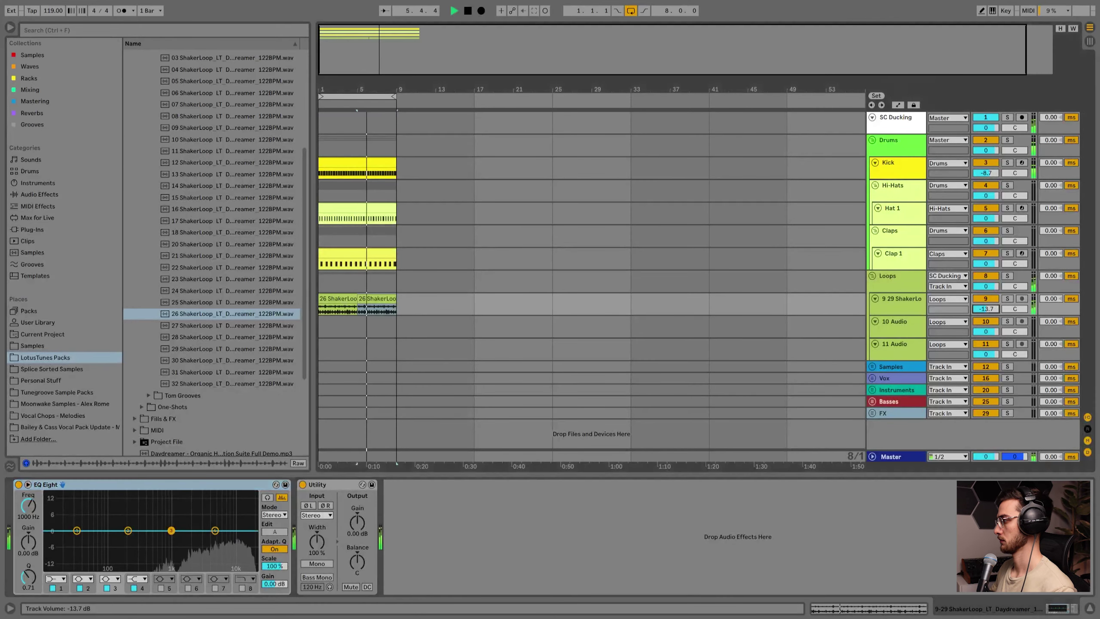
drag(986, 309, 986, 313)
On the first shaker track, enable Bass Mono at 500 Hz and cut the EQ Eight high shelf by 3.60 dB at 4.84 kHz.
click(901, 299)
click(315, 578)
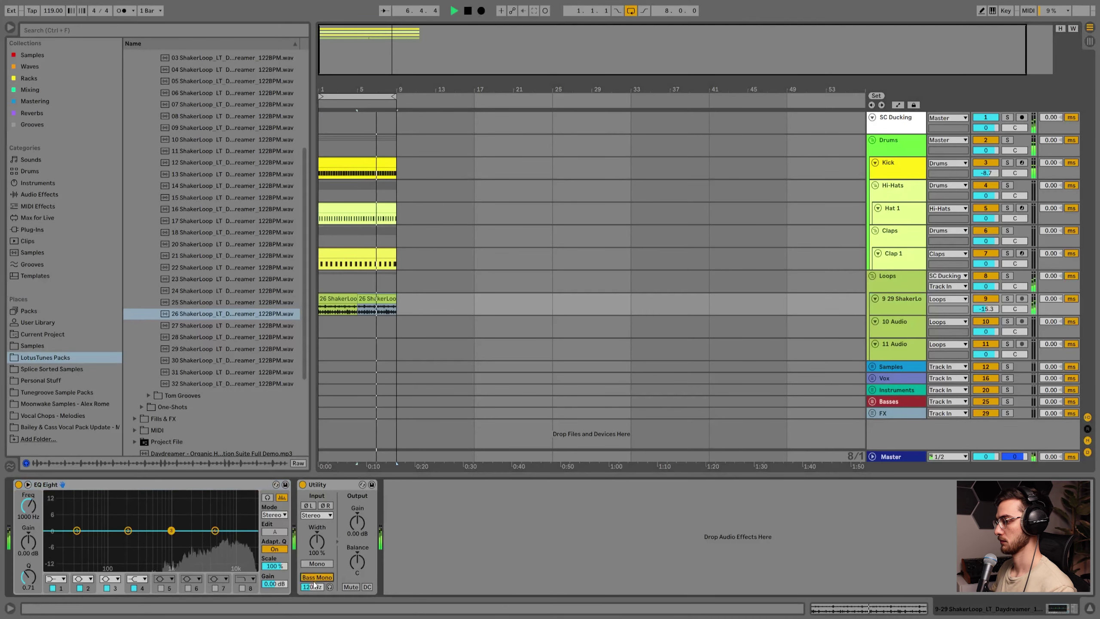
drag(313, 587, 313, 568)
drag(215, 530, 214, 539)
key(space)
Audition more shaker loops, then place 21 ShakerLoop on the second Loops audio track and duplicate it to fill eight bars.
click(225, 300)
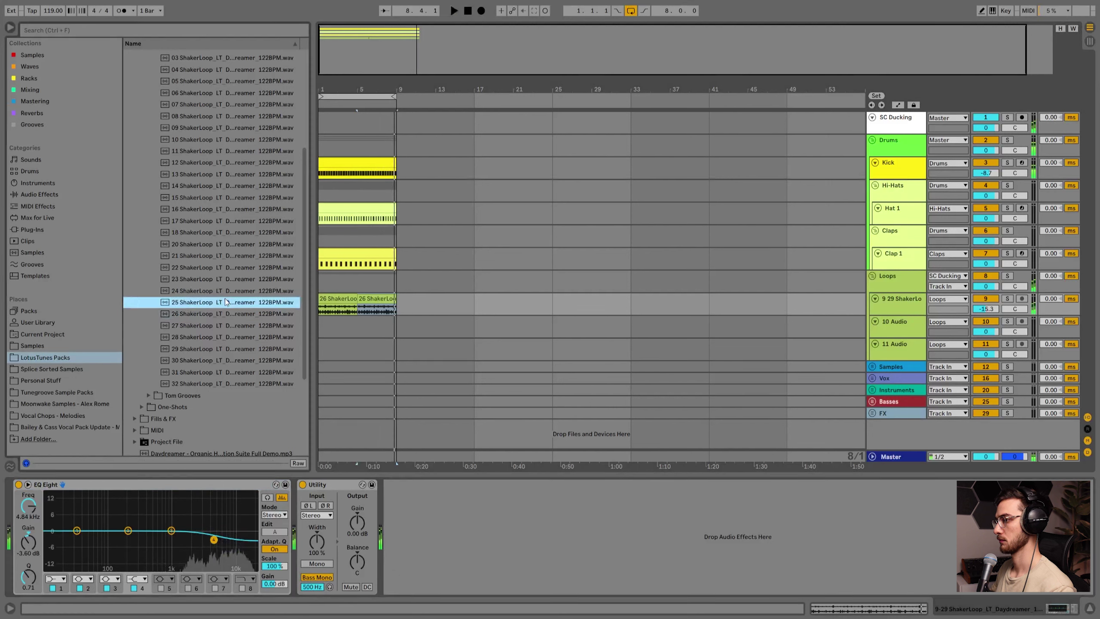
scroll(234, 311, up, 2)
click(213, 316)
scroll(213, 317, down, 1)
click(218, 255)
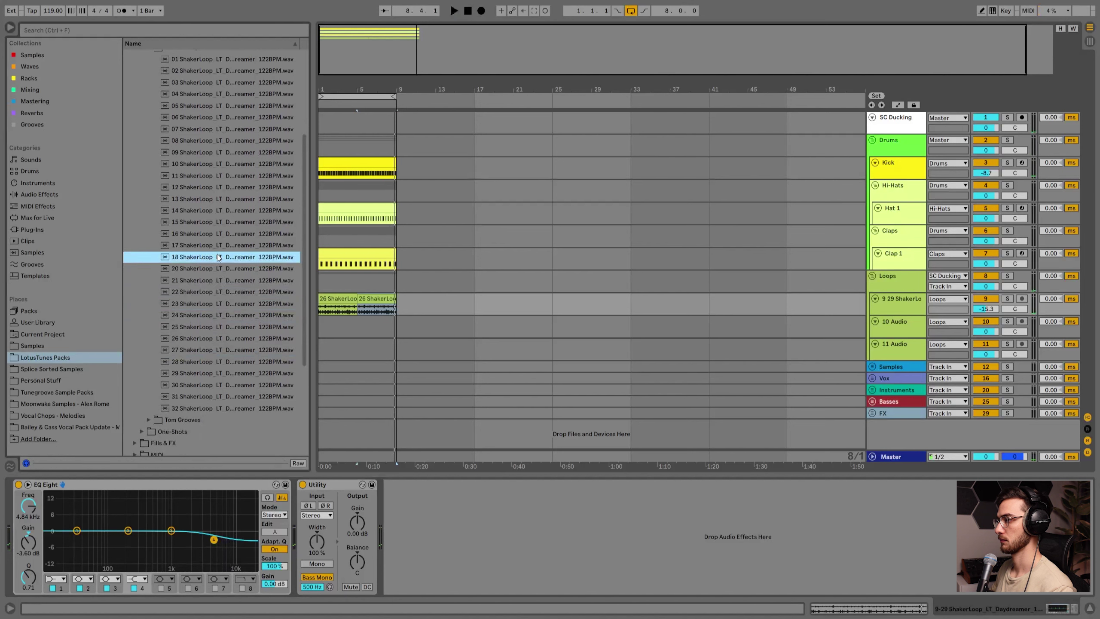
click(218, 268)
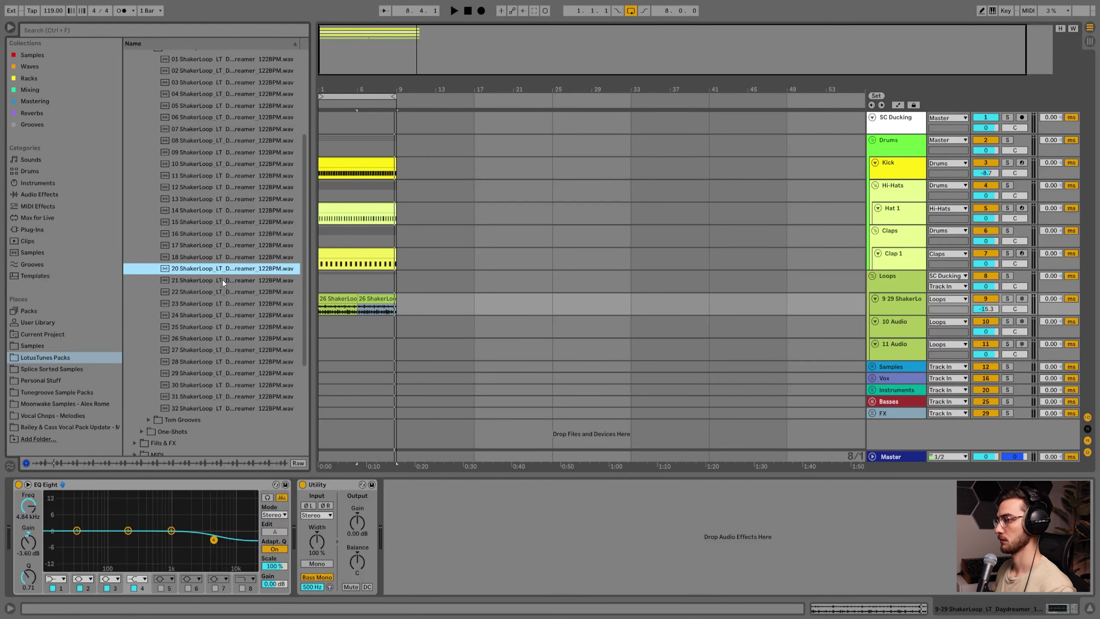
click(219, 280)
drag(212, 282, 355, 323)
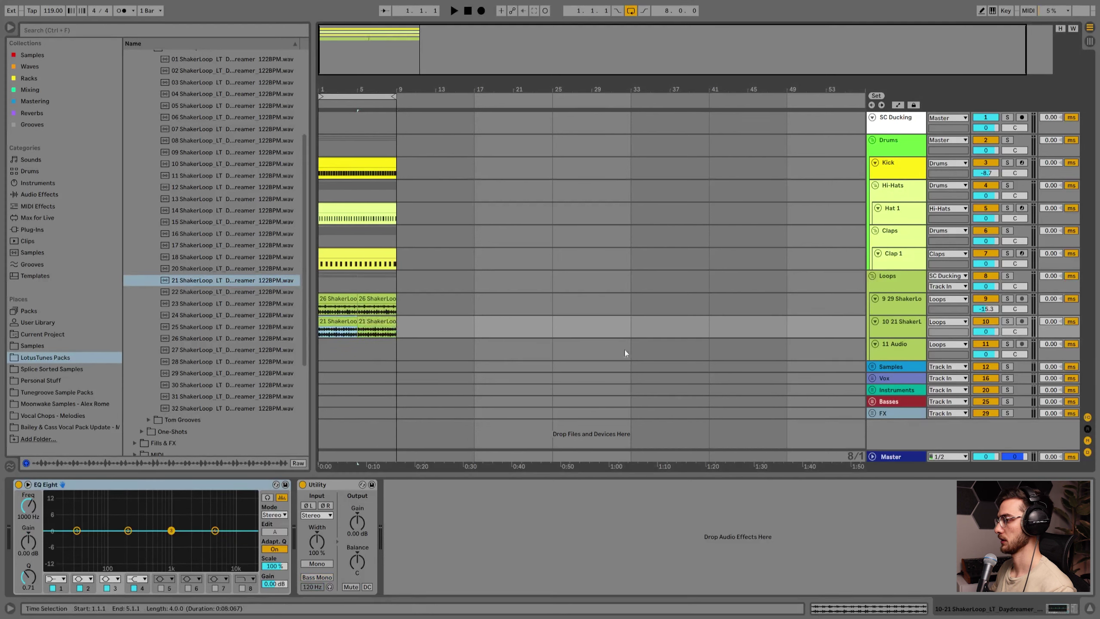
Solo the second shaker track with the kick for comparison and lower the shaker's volume to -14.6 dB.
click(906, 328)
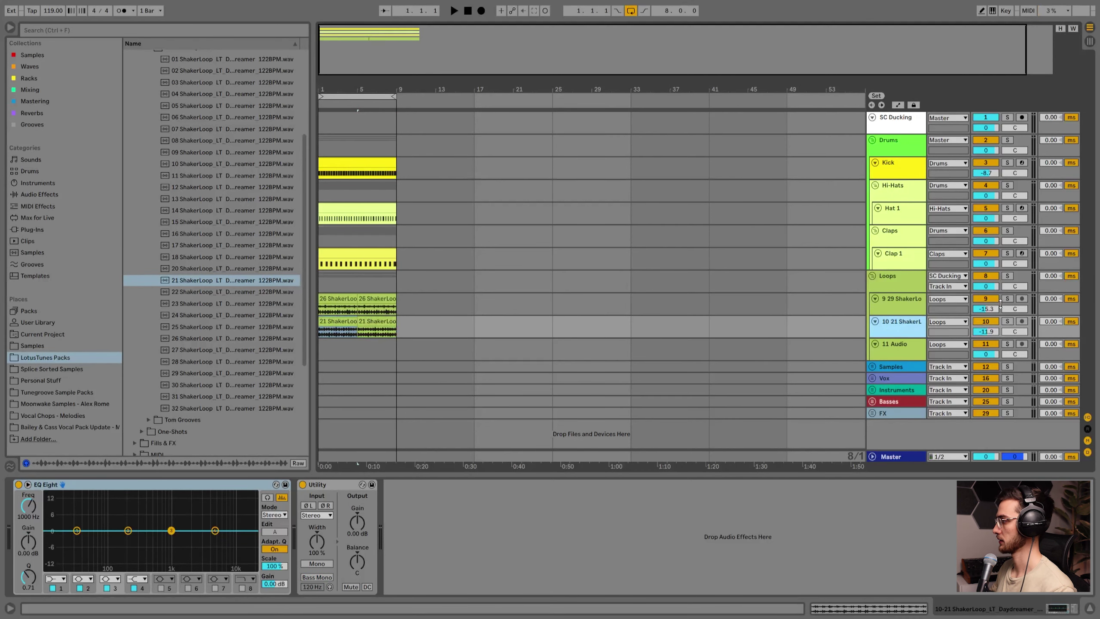
click(1008, 299)
ctrl+click(1007, 163)
key(space)
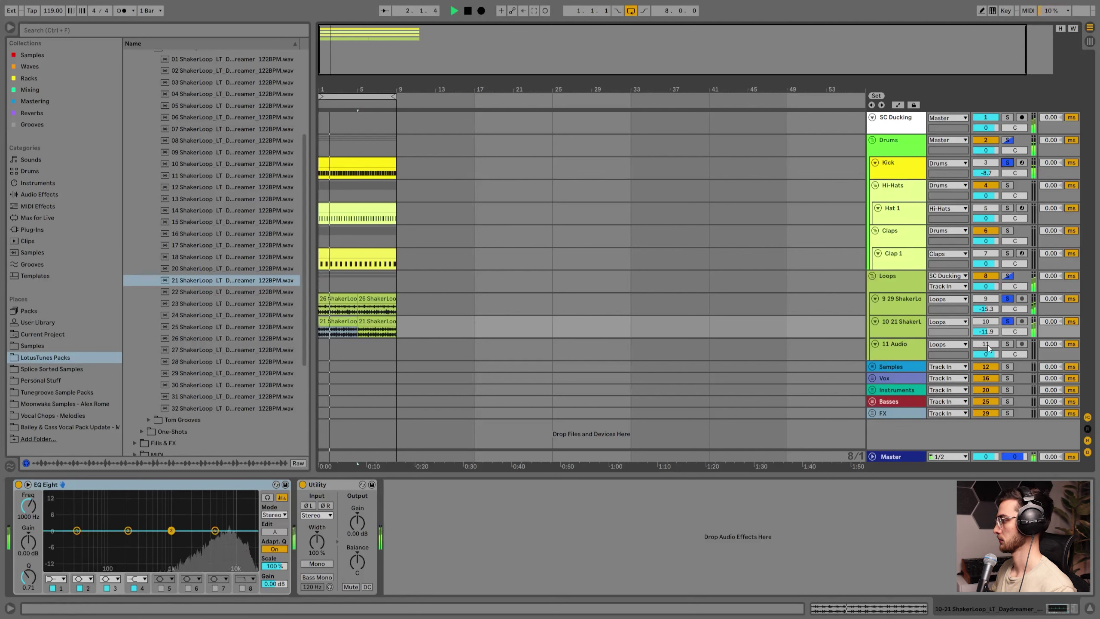
click(1008, 321)
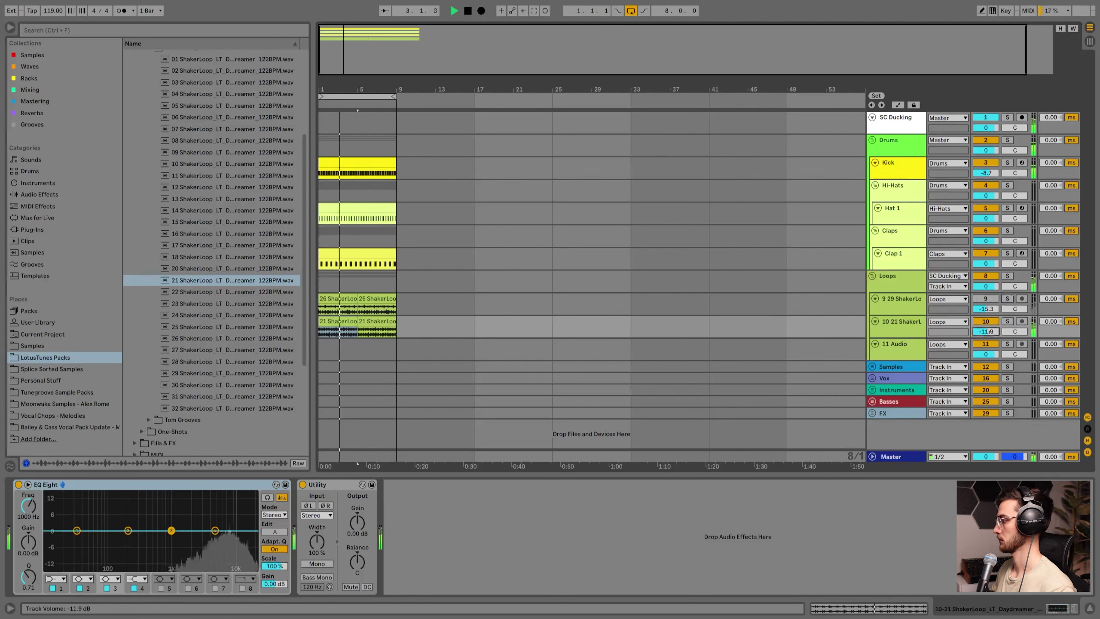
Replace both 21 ShakerLoop clips with 22 ShakerLoop across eight bars and switch the track's Utility to Mono.
click(257, 293)
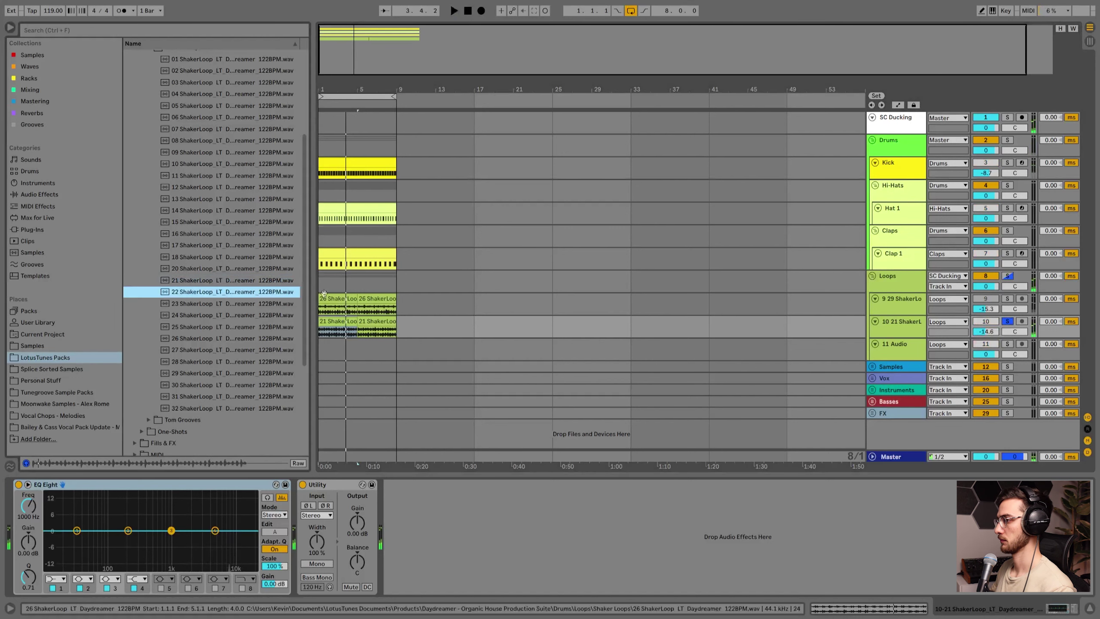
drag(313, 312, 347, 312)
drag(260, 292, 360, 328)
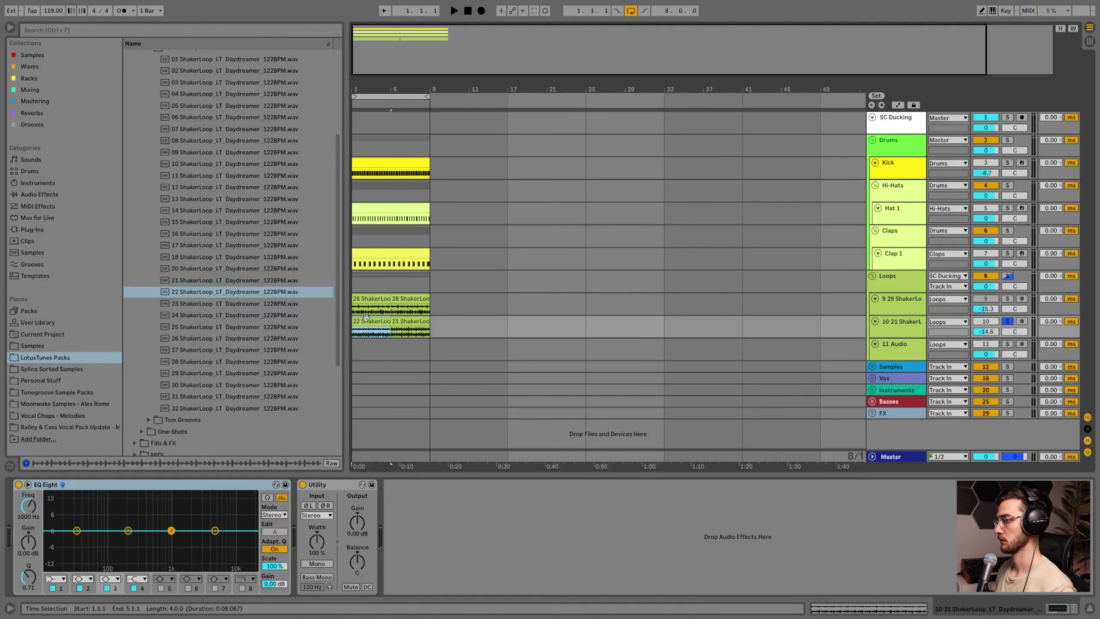
click(317, 563)
key(space)
click(409, 328)
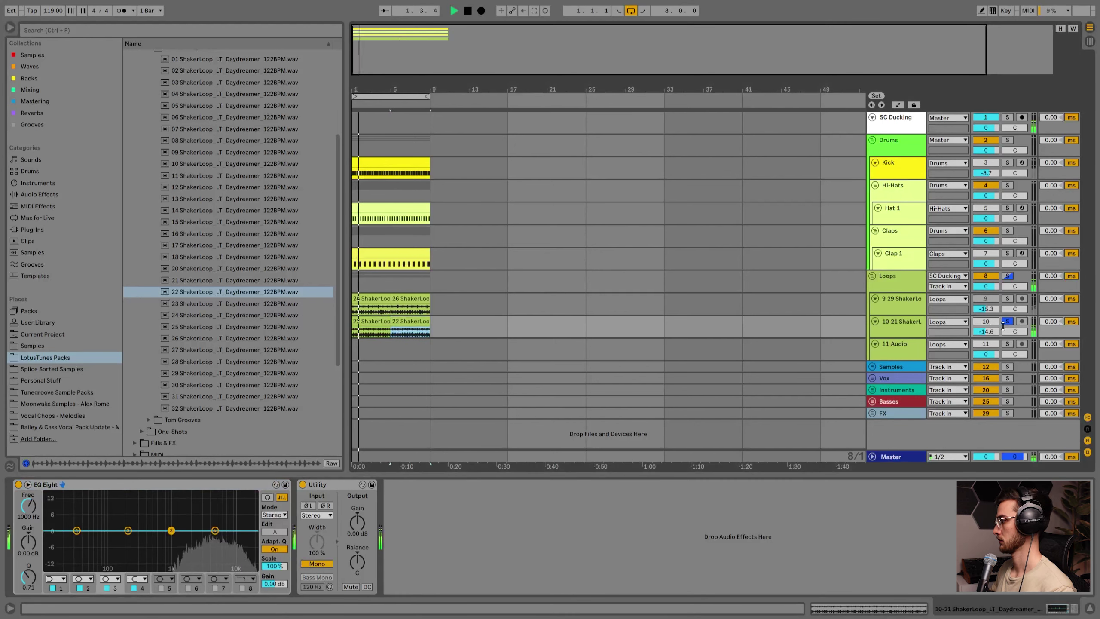
Unsolo the second shaker track, set its volume to -17.2 dB and play the full groove.
click(1009, 322)
key(space)
drag(986, 332, 987, 338)
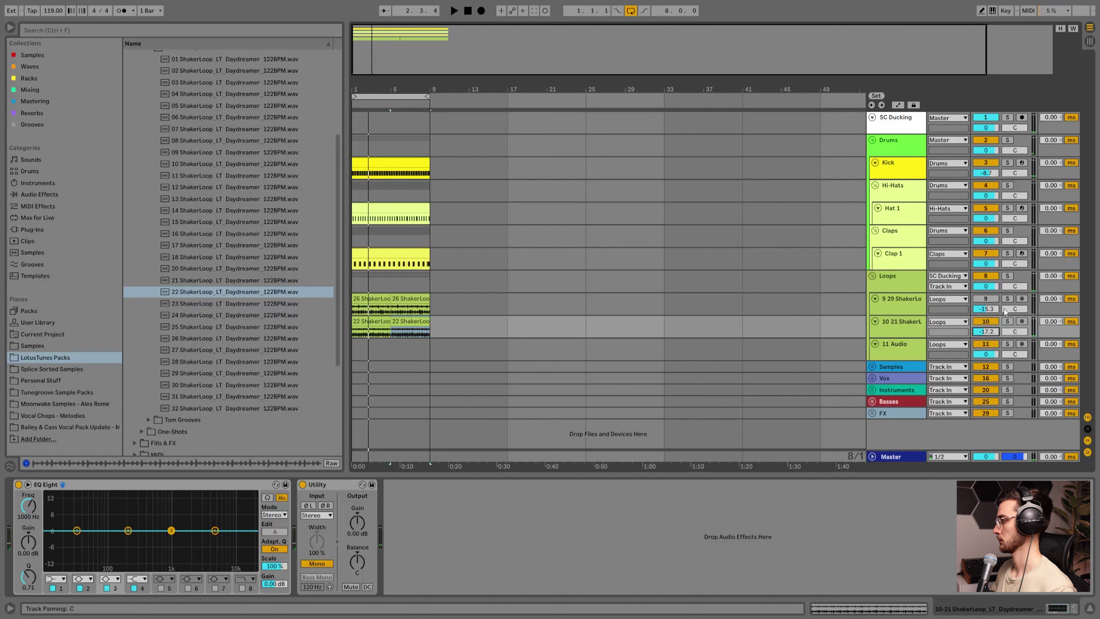
key(space)
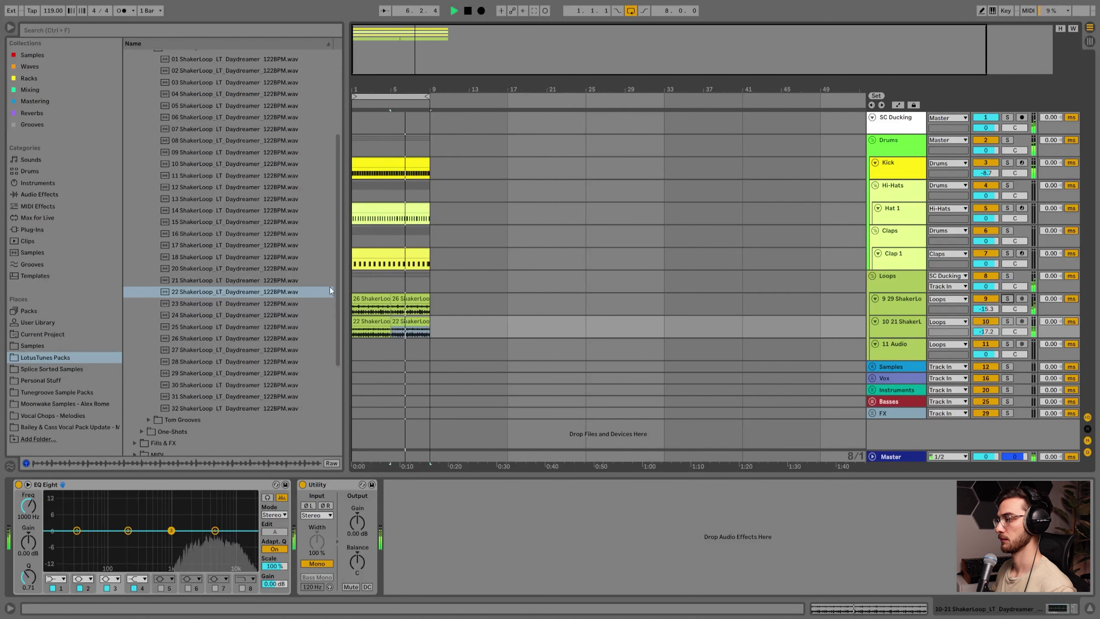
Compare the 22 ShakerLoop track soloed and within the full drum groove.
click(359, 295)
key(space)
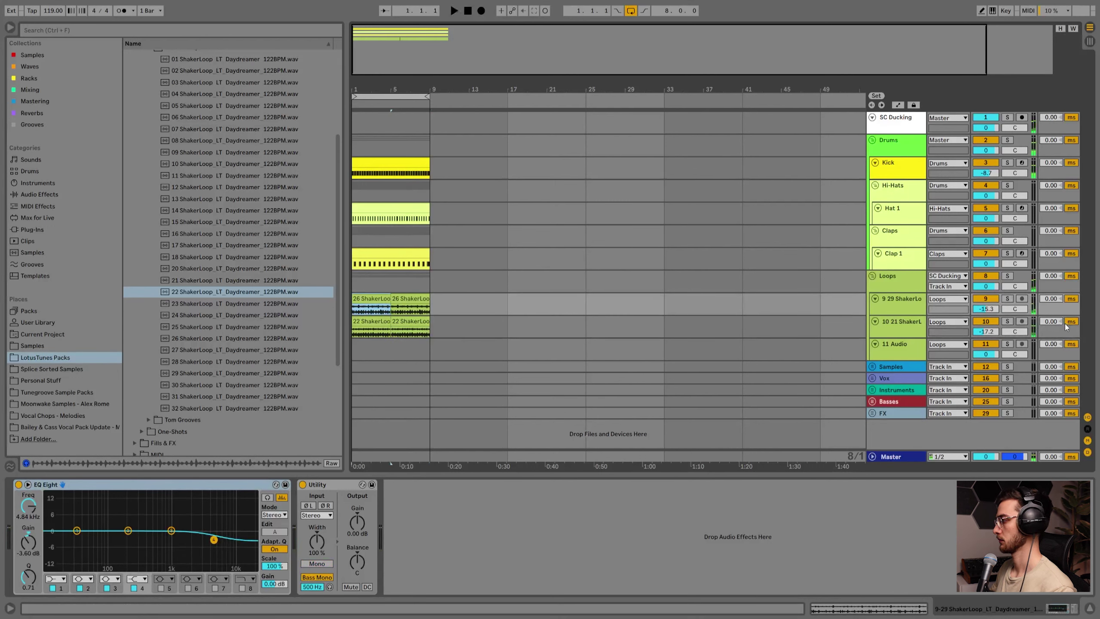
click(1010, 320)
click(887, 328)
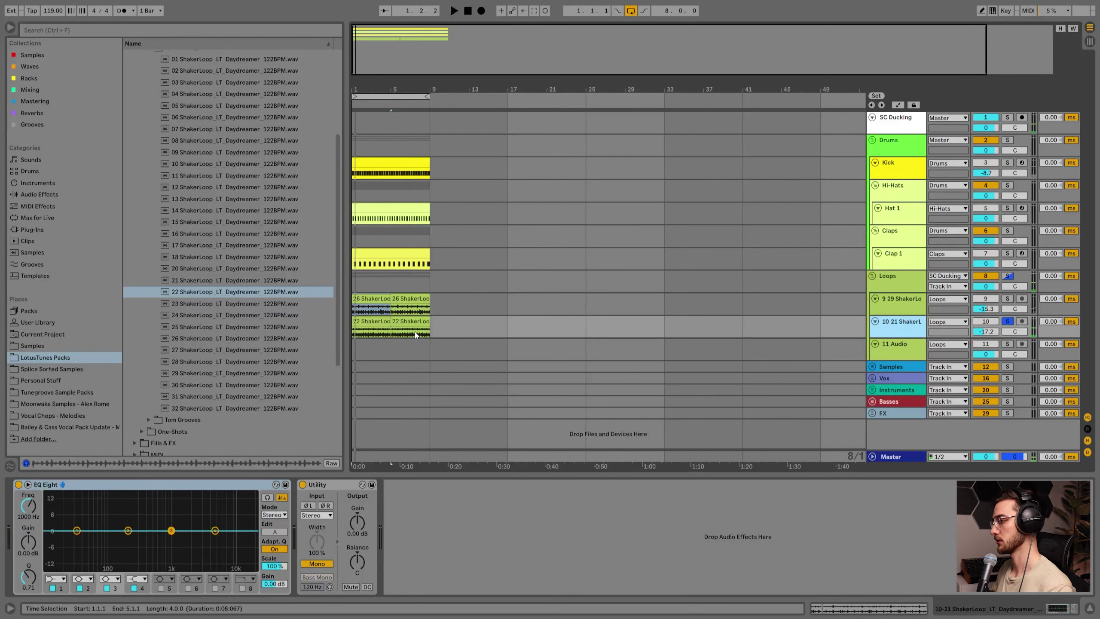
click(1008, 321)
key(space)
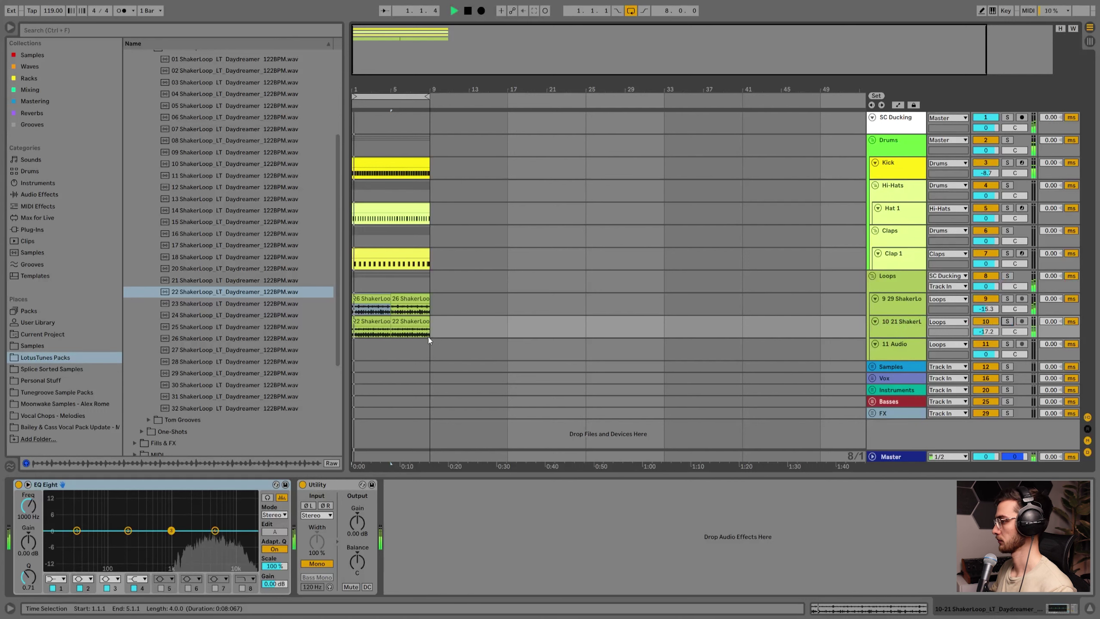
click(370, 321)
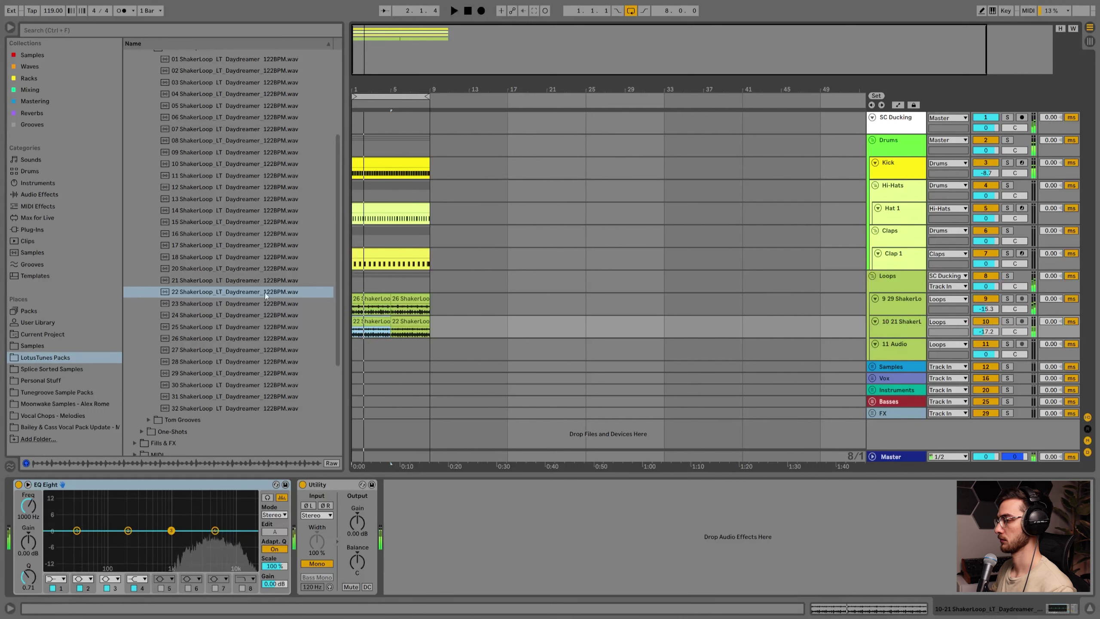
key(space)
Open the Perc Loops folder of the Daydreamer drum loops and audition its samples, including 02 PercLoop.
click(265, 292)
scroll(255, 277, up, 2)
click(149, 110)
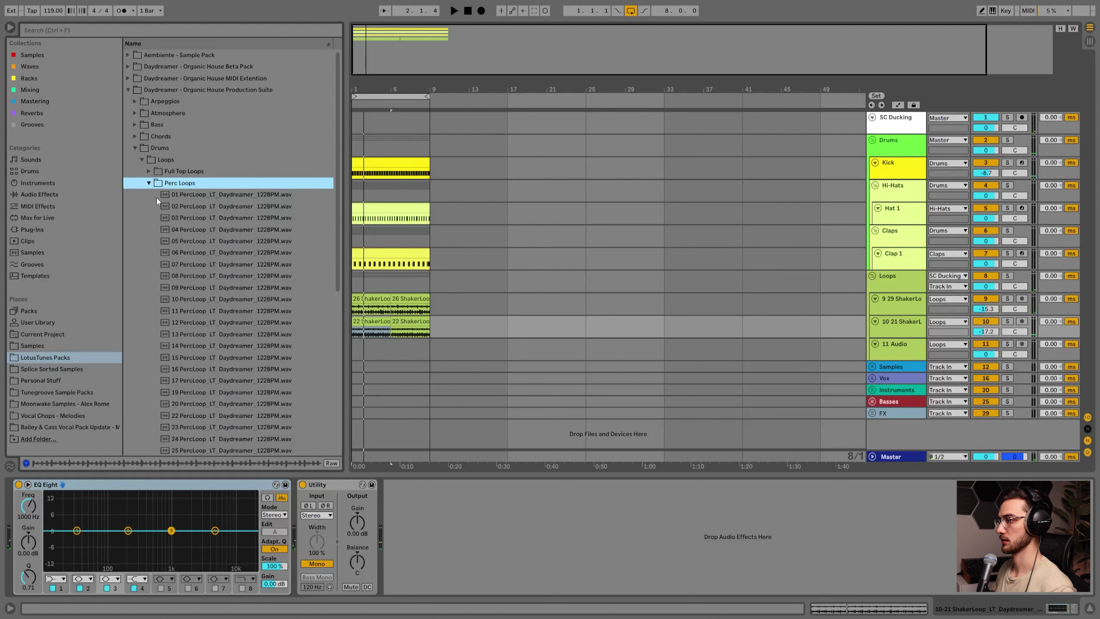
scroll(186, 207, down, 2)
click(221, 206)
click(225, 133)
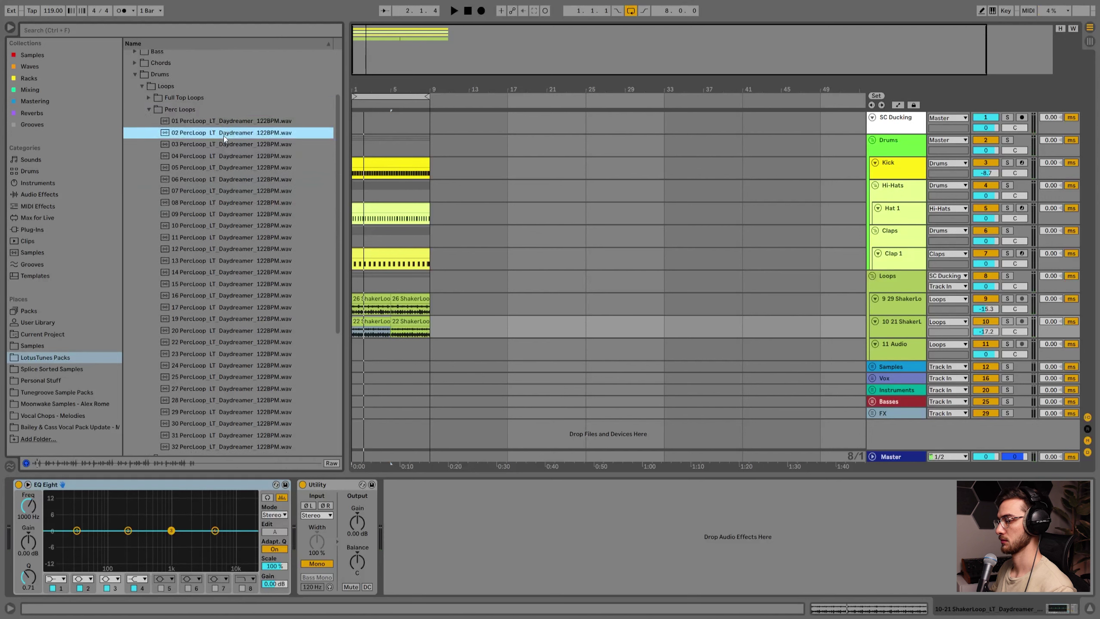
Enlarge the third Loops audio track and place 02 PercLoop on it at bar 1.
click(377, 348)
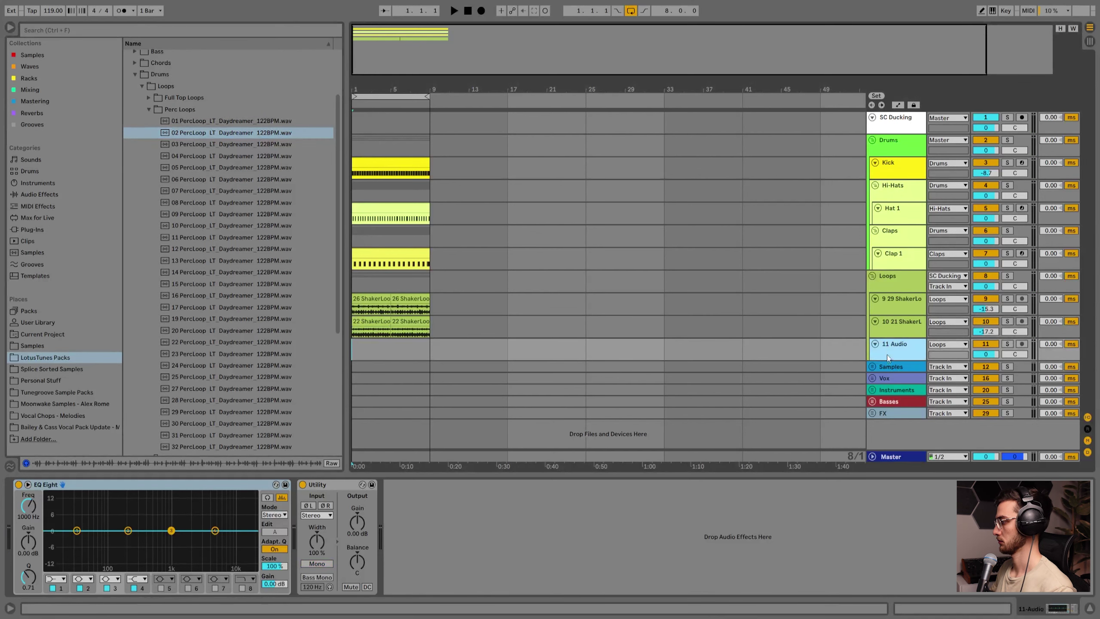
drag(889, 360, 890, 393)
key(z)
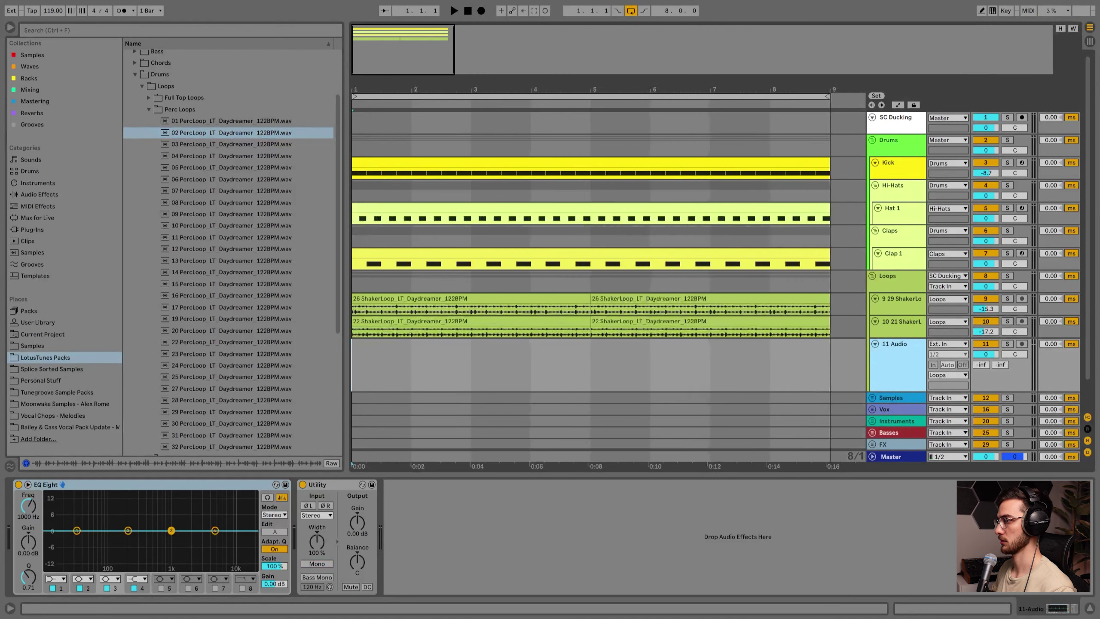
drag(229, 133, 392, 342)
click(391, 342)
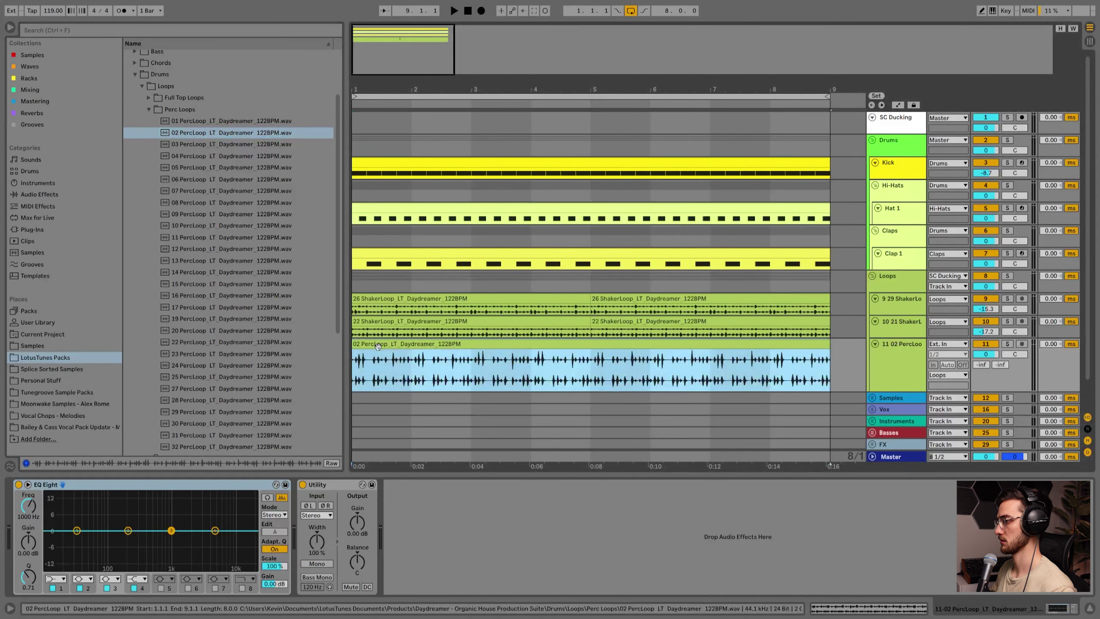
Set the 02 PercLoop track's volume to -20 dB and mute the 22 ShakerLoop track while listening to the groove.
key(space)
drag(986, 354, 986, 381)
key(space)
key(space)
text(-20)
key(Return)
key(space)
click(991, 322)
key(space)
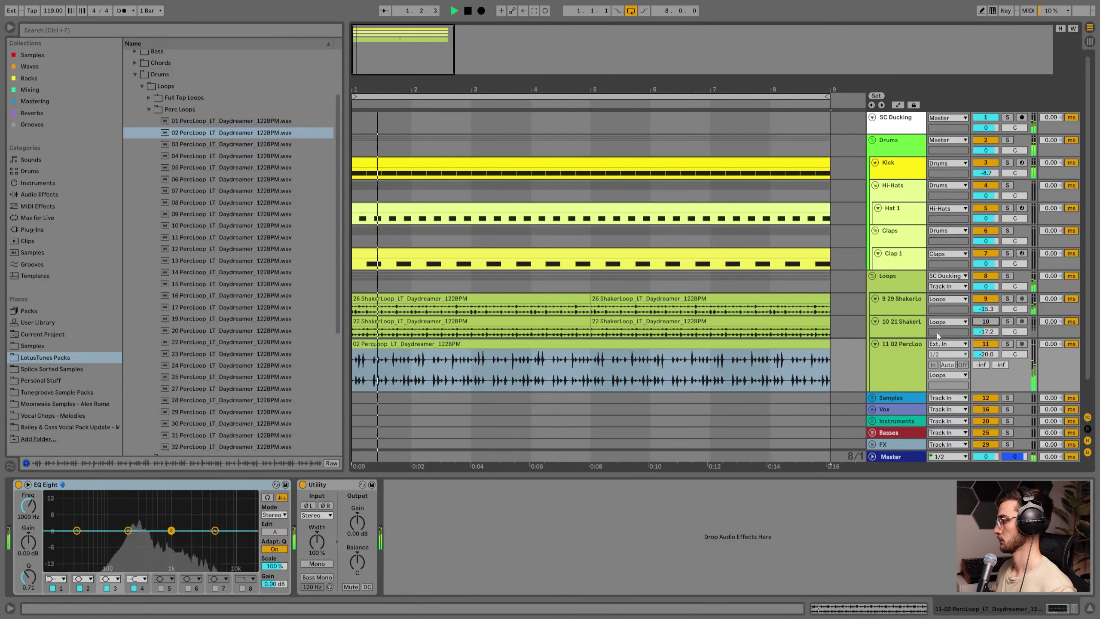
key(space)
Set the arrangement grid to one bar and cut 02 PercLoop down to its first bar, deleting the rest.
click(529, 340)
click(468, 397)
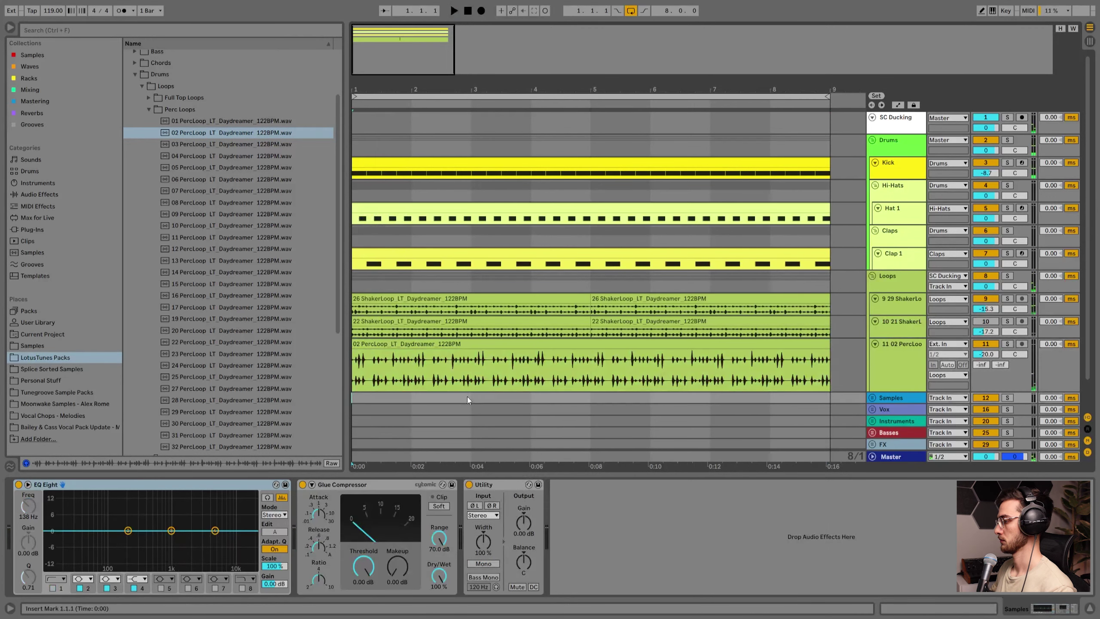
right_click(468, 397)
click(579, 474)
click(412, 371)
key(ctrl+e)
click(458, 346)
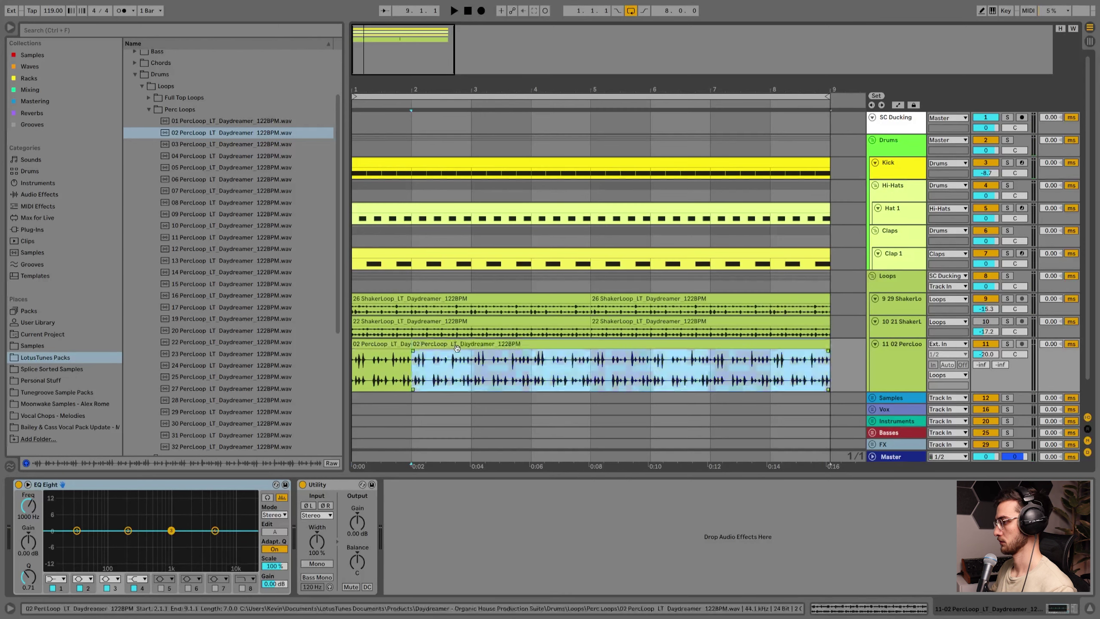
key(Delete)
Trim both ends of the 02 PercLoop clip to a short phrase starting on beat 2 of bar 1, and play it.
click(392, 349)
key(space)
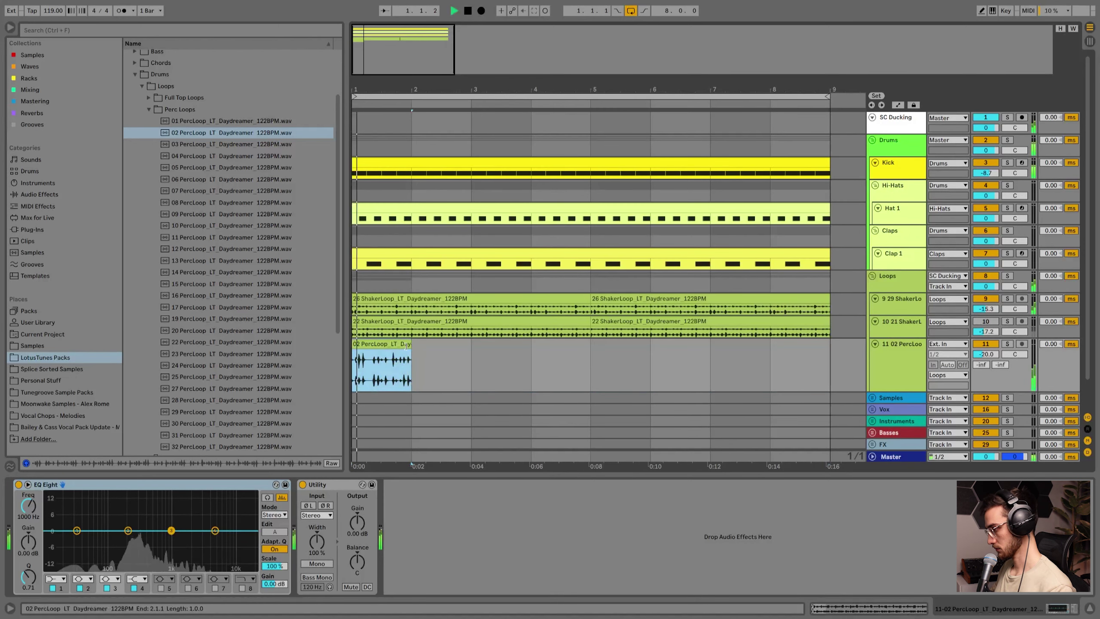
drag(411, 369, 394, 369)
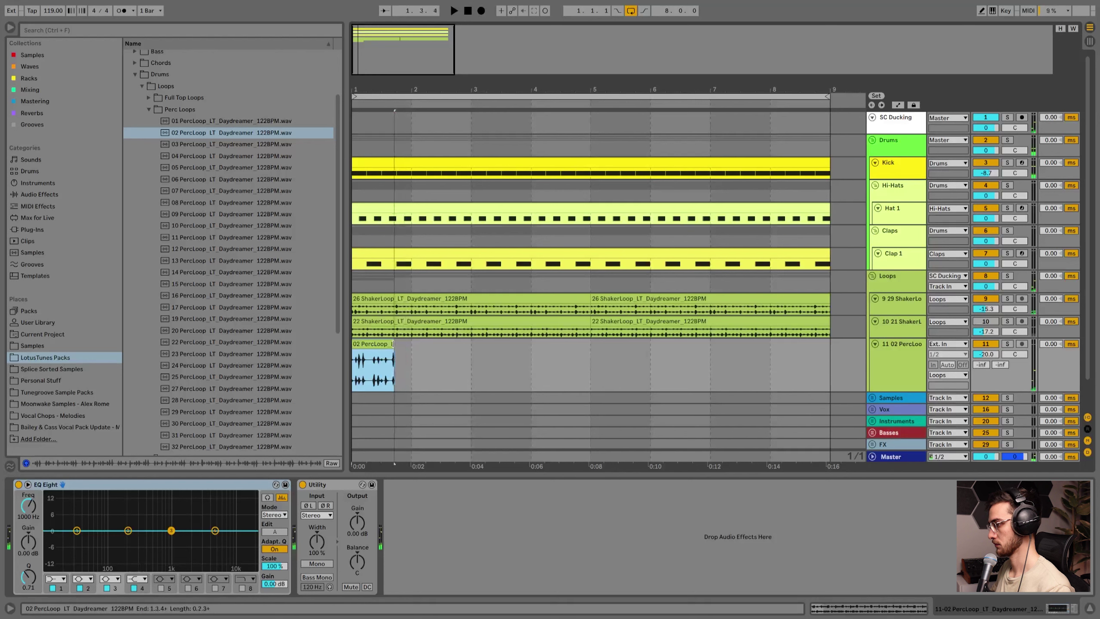
click(354, 342)
key(space)
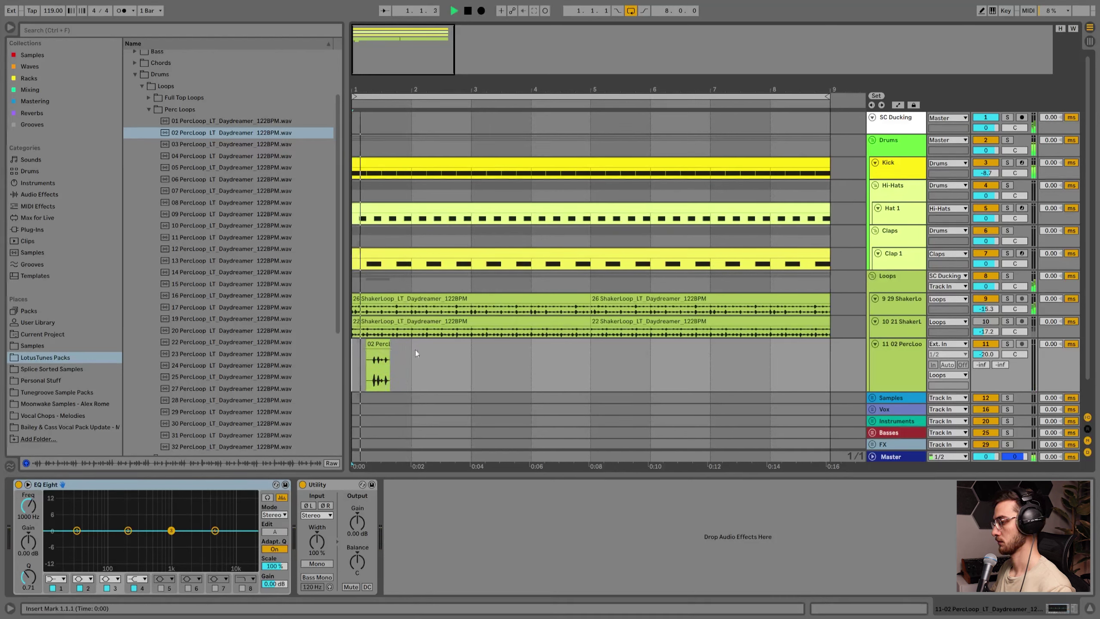
Duplicate the first bar of the percussion track into bar 2 and adjust the copied clip to occupy the end of bar 2.
drag(413, 344, 328, 346)
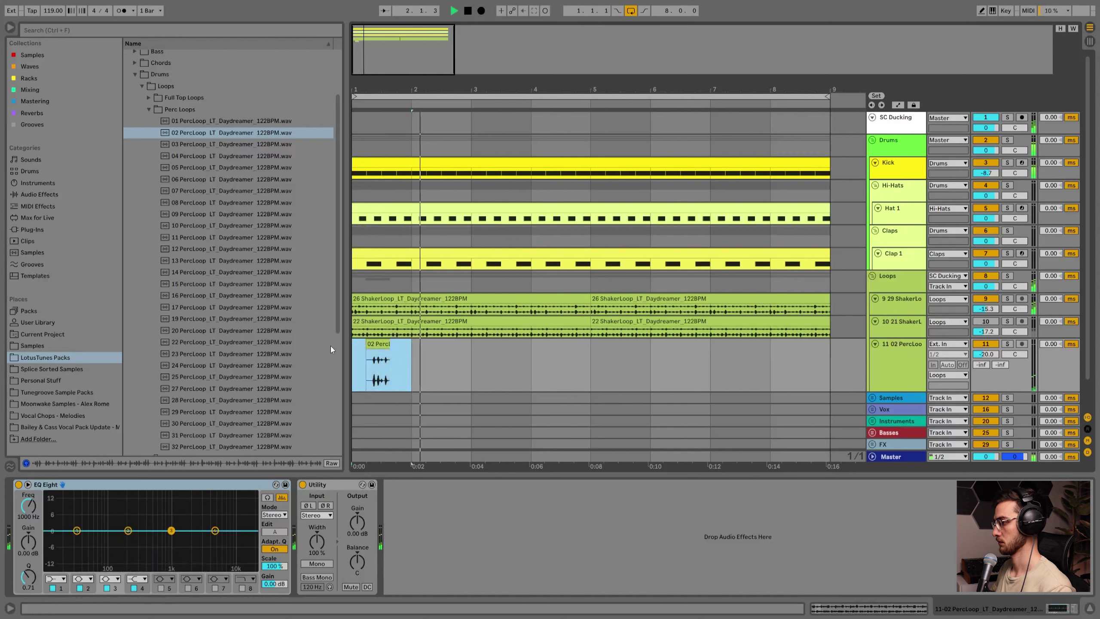
key(ctrl+d)
mouse_move(449, 353)
mouse_down()
mouse_move(471, 353)
mouse_move(432, 345)
mouse_up()
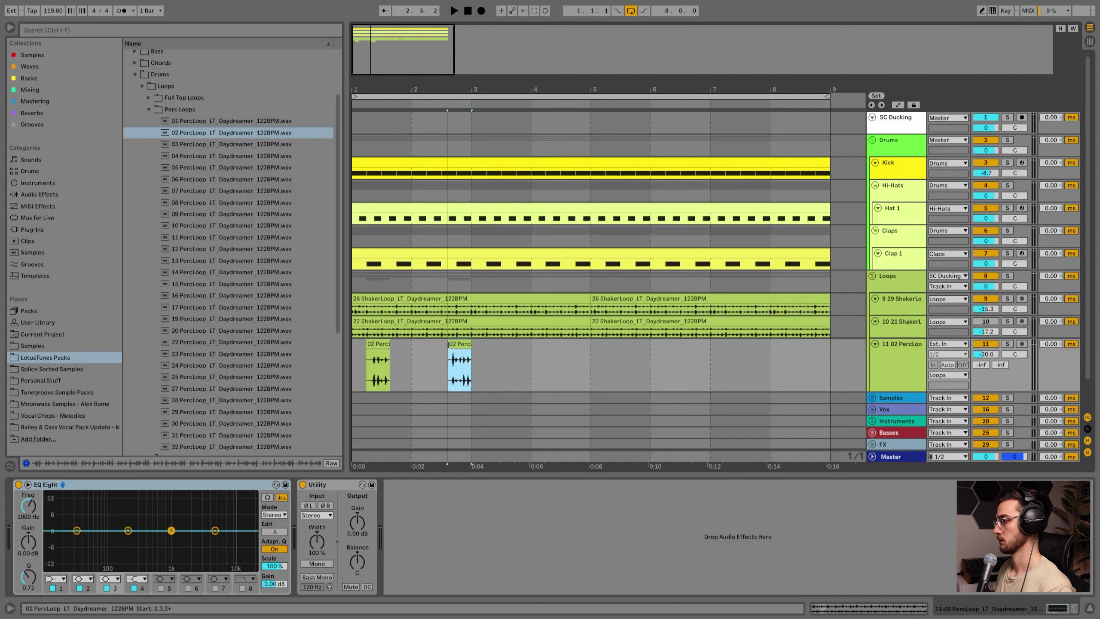
click(427, 345)
key(space)
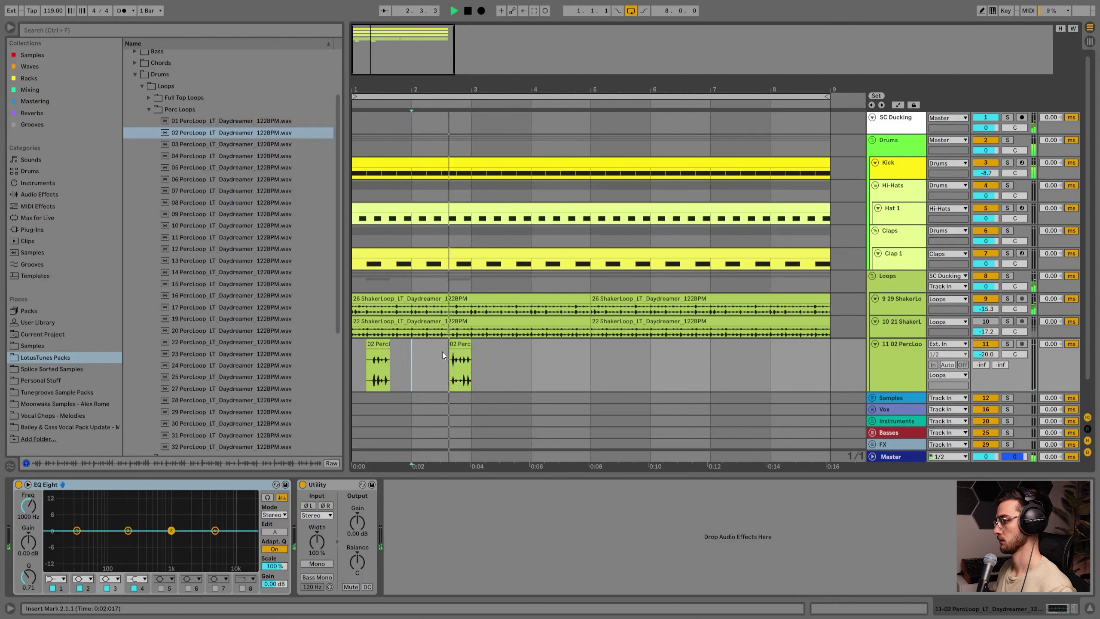
Repeat the two-bar 02 PercLoop phrase through bar 8 and unmute the 22 ShakerLoop track.
drag(474, 364, 314, 364)
key(ctrl+d)
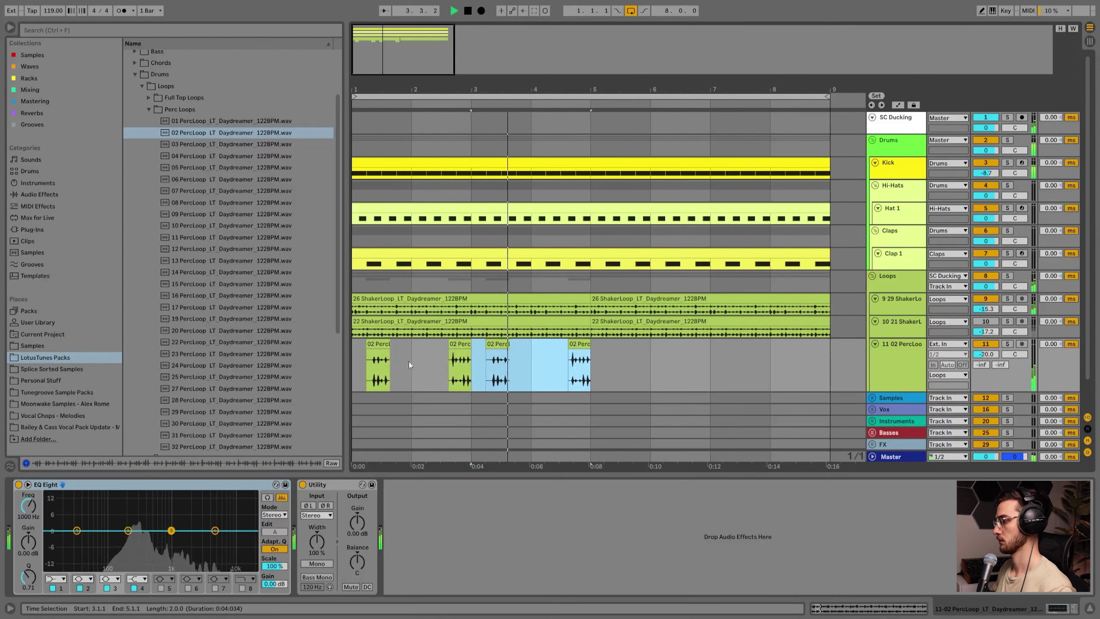
key(ctrl+d)
key(ctrl+d)
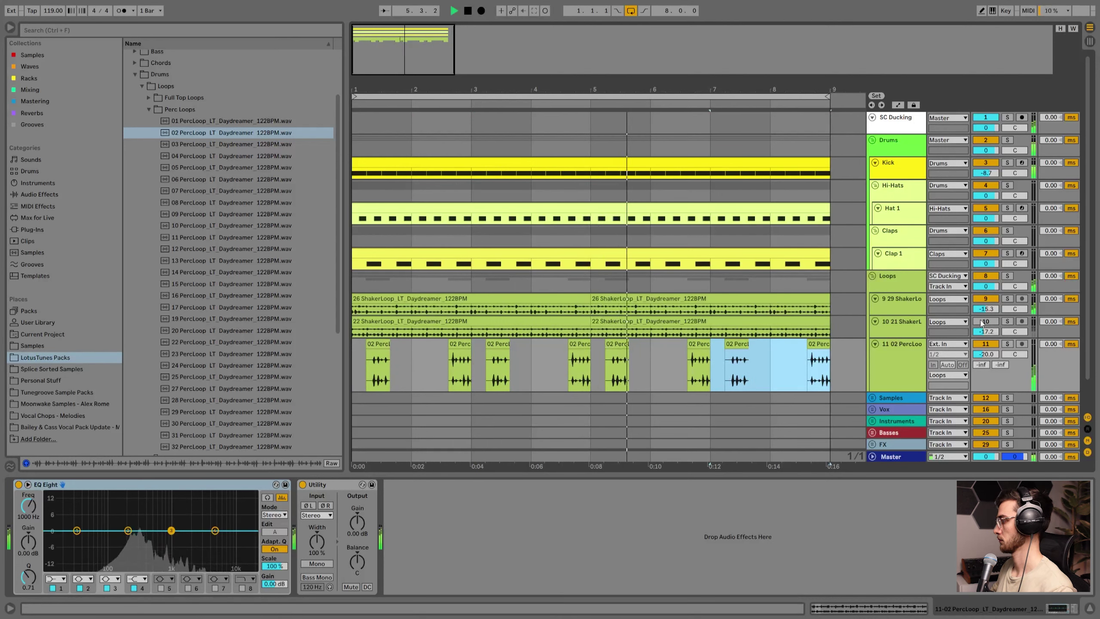
click(983, 321)
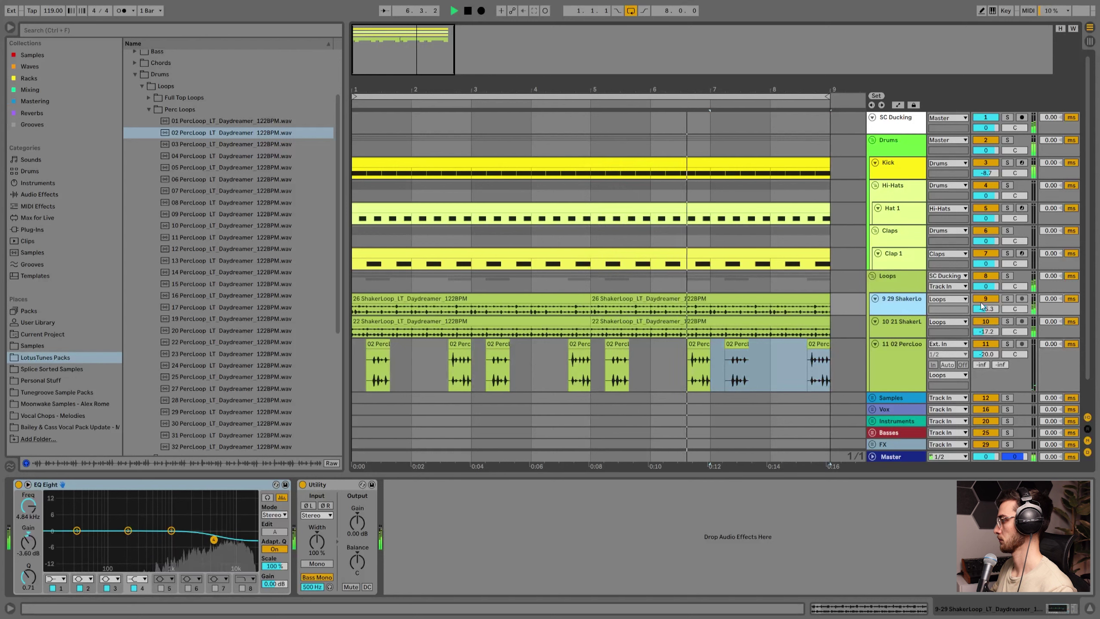
Locate the 22 ShakerLoop sample's folder in the browser and audition shaker loops 15 and 16.
right_click(729, 324)
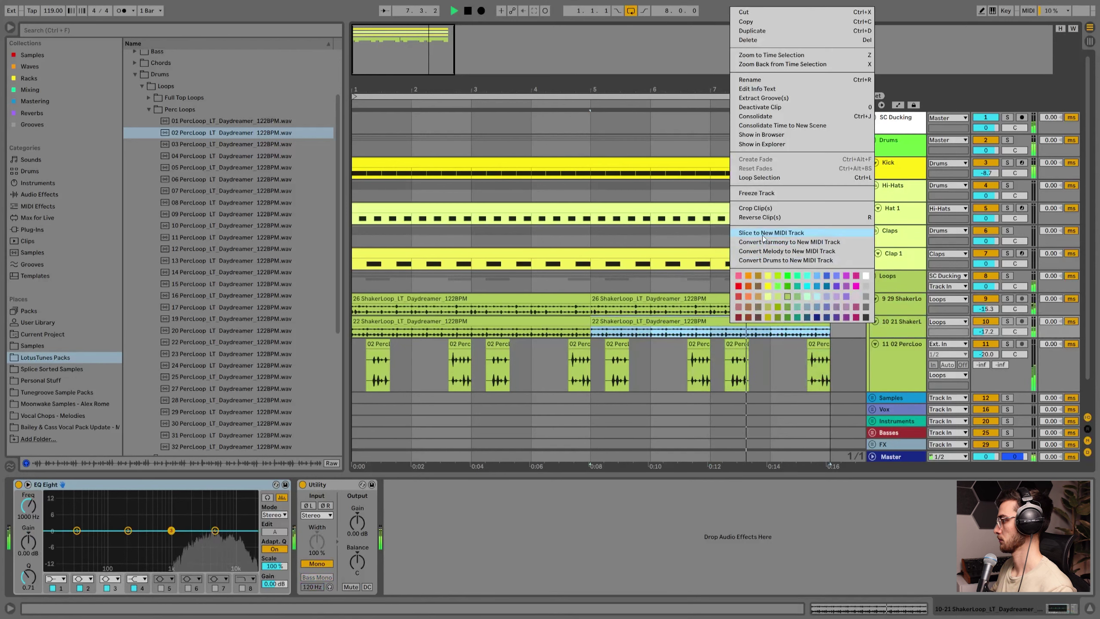
click(761, 135)
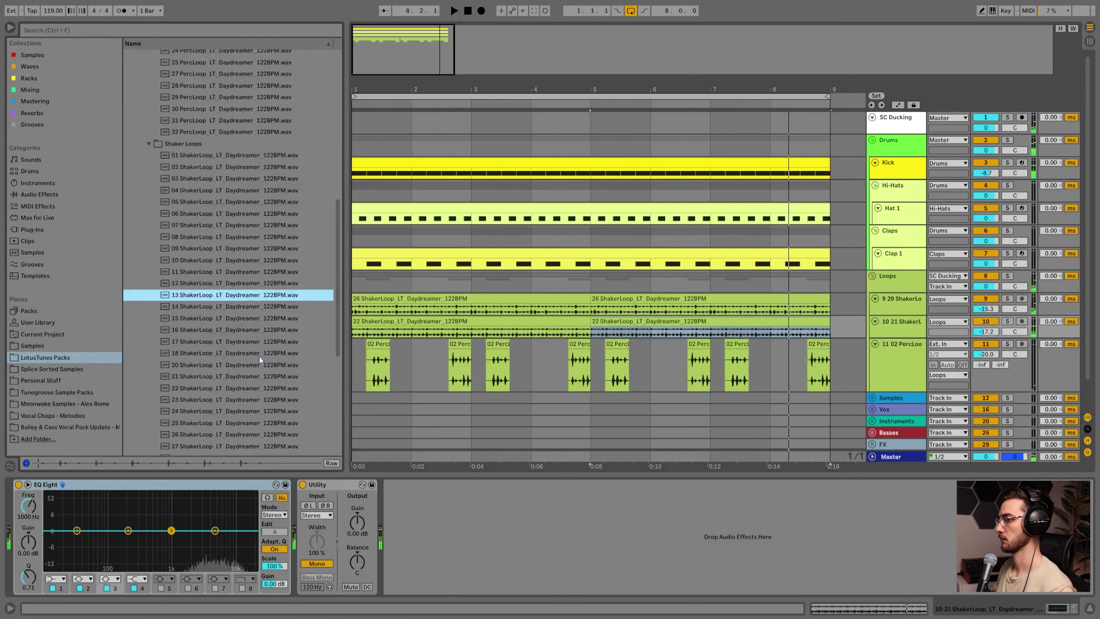
click(244, 315)
scroll(243, 325, down, 2)
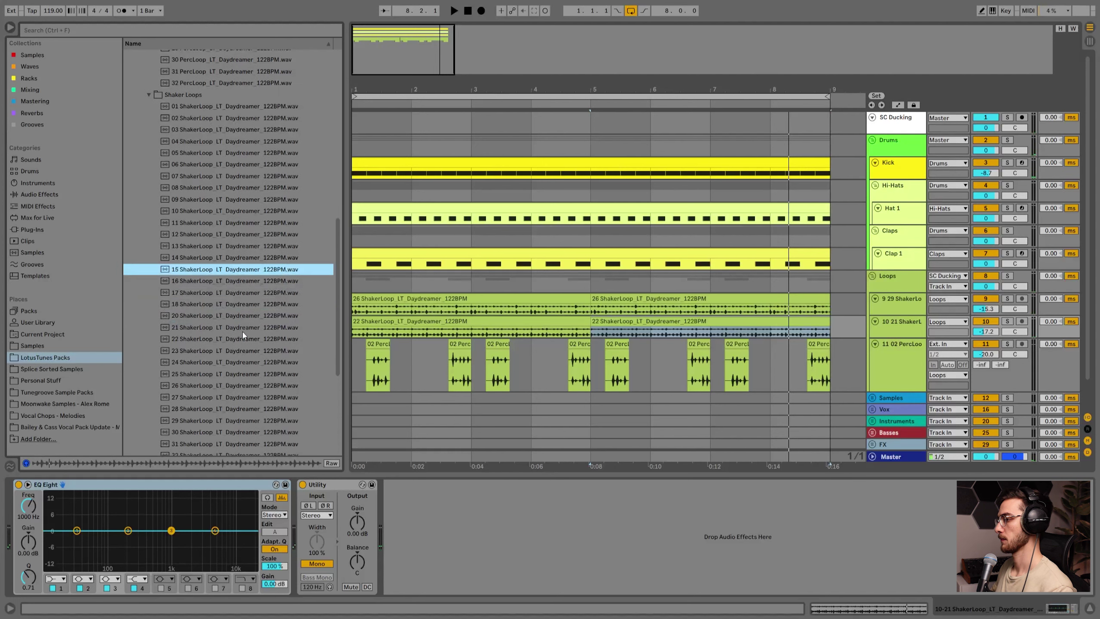
click(246, 281)
scroll(248, 273, down, 2)
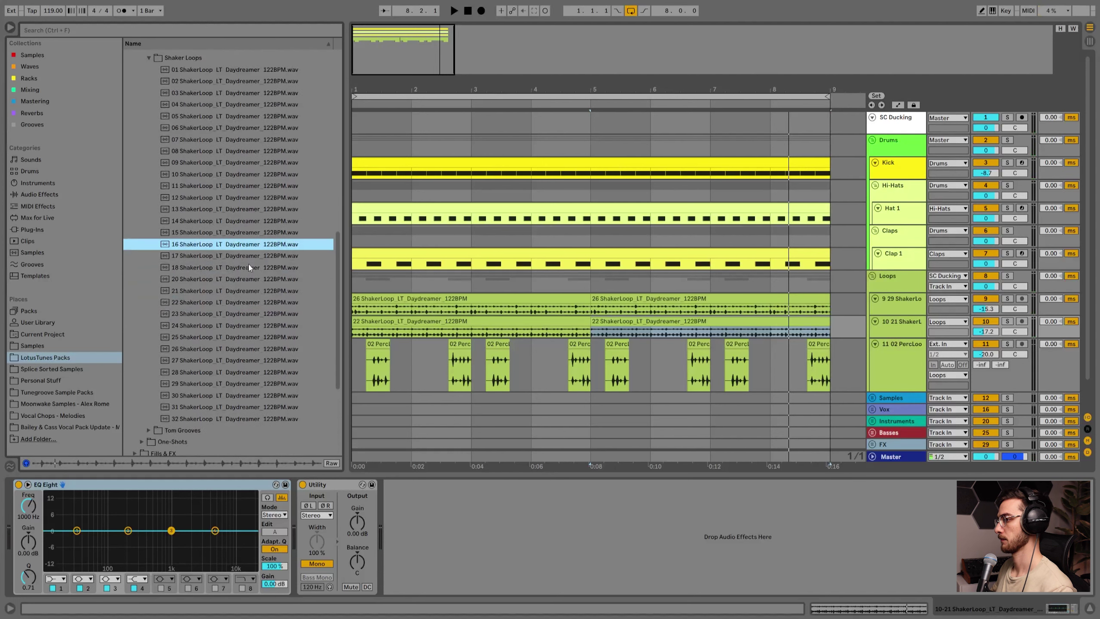
Replace the 22 ShakerLoop clips with 16 ShakerLoop across all eight bars and set that track's volume to -10.9 dB during playback.
drag(363, 301, 370, 318)
key(ctrl+d)
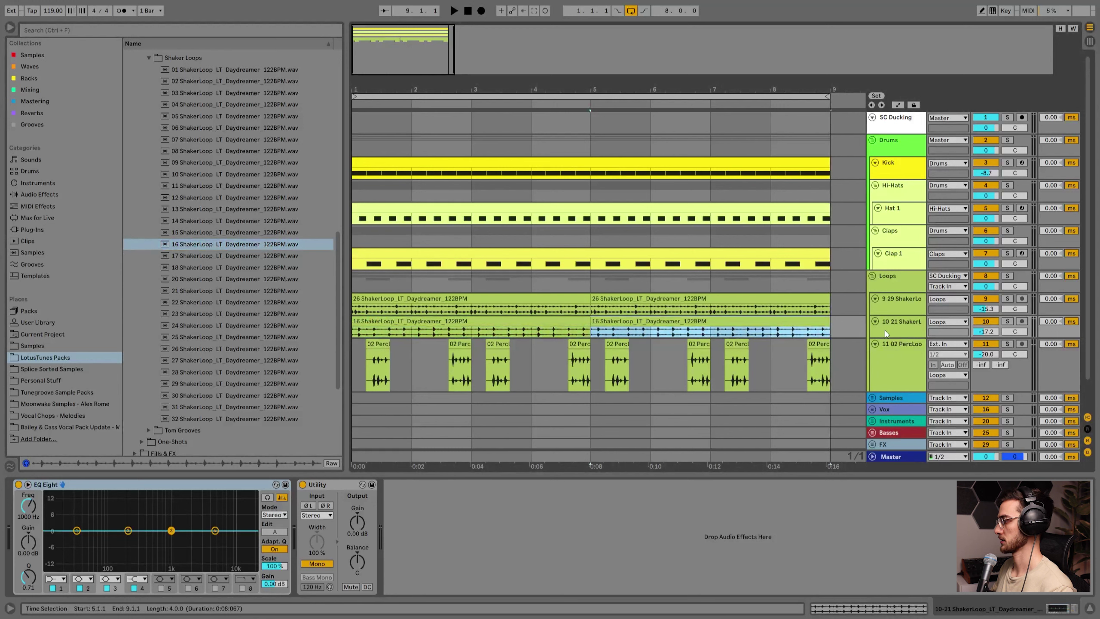
key(space)
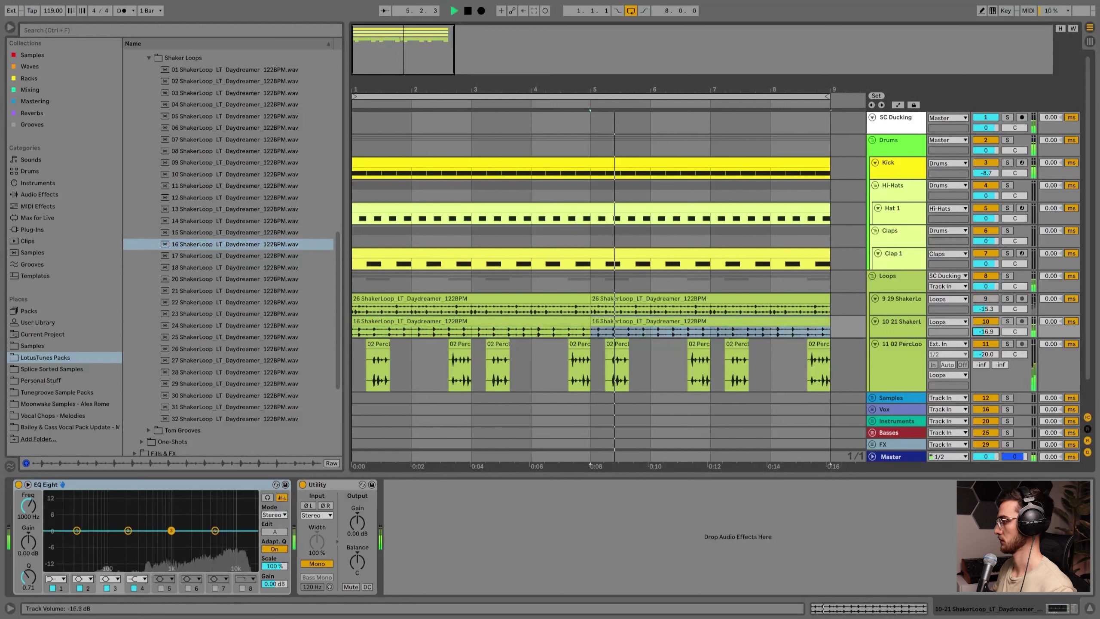
drag(988, 333, 989, 321)
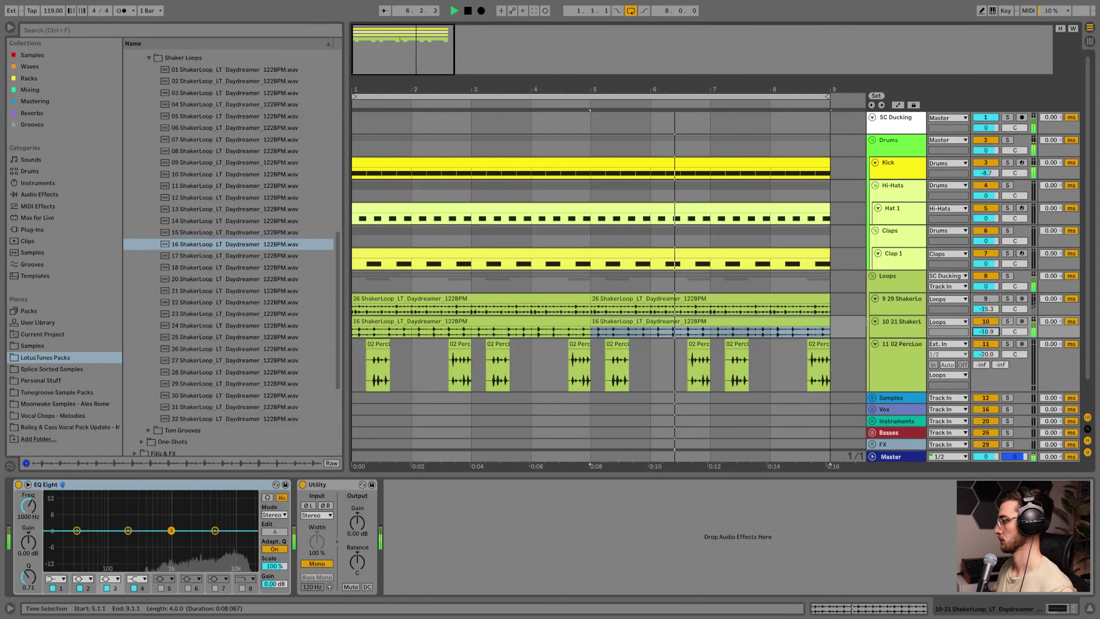
Switch the 16 ShakerLoop track's Utility from Mono to Bass Mono at 325 Hz and lower its EQ high shelf to -4.83 dB at 4.64 kHz.
click(320, 563)
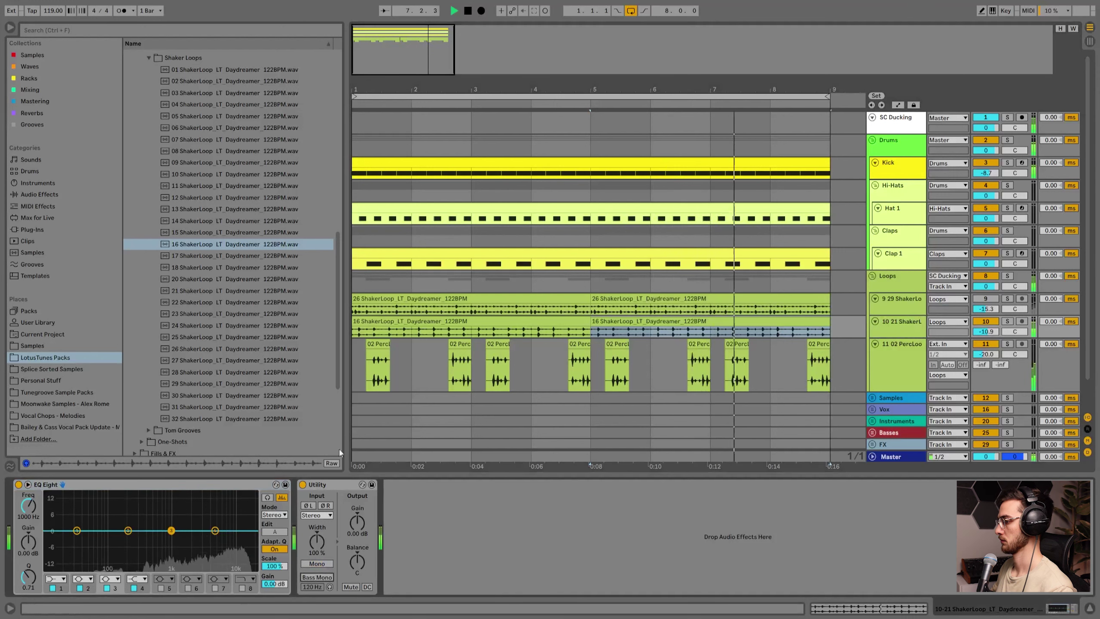
drag(313, 587, 313, 559)
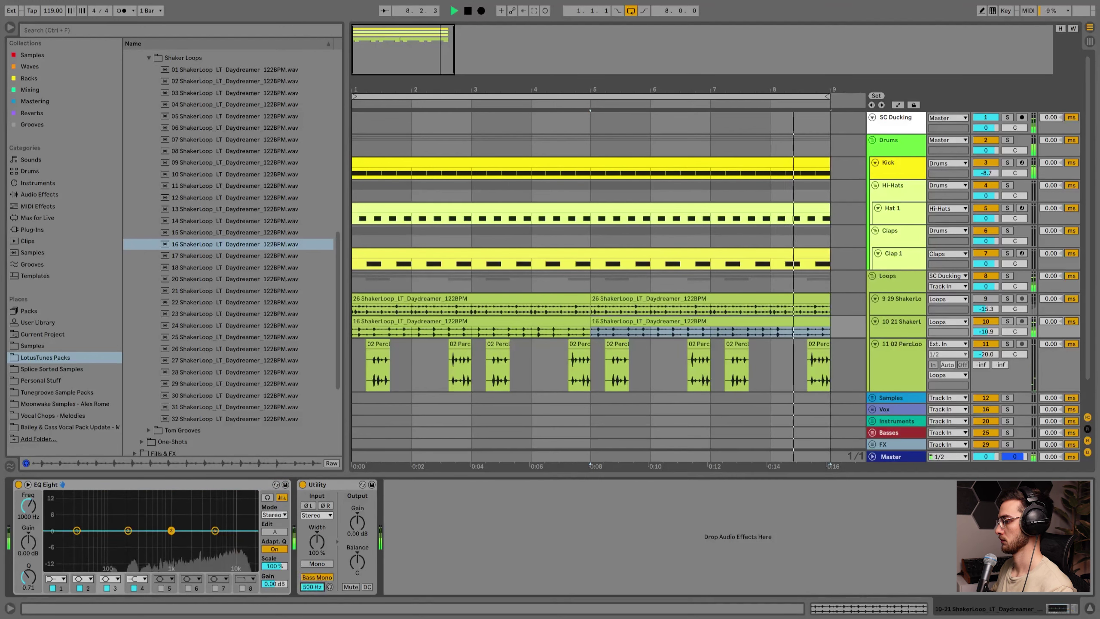
drag(215, 530, 215, 543)
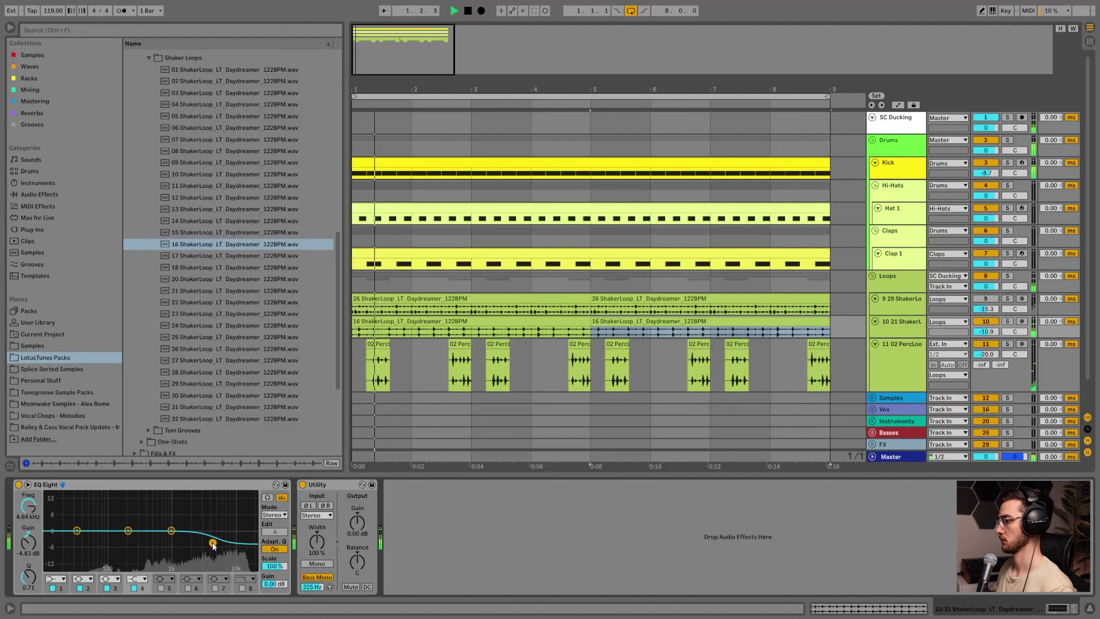
Set the 26 ShakerLoop track's volume to -26.4 dB and solo it.
click(912, 304)
drag(987, 308, 987, 320)
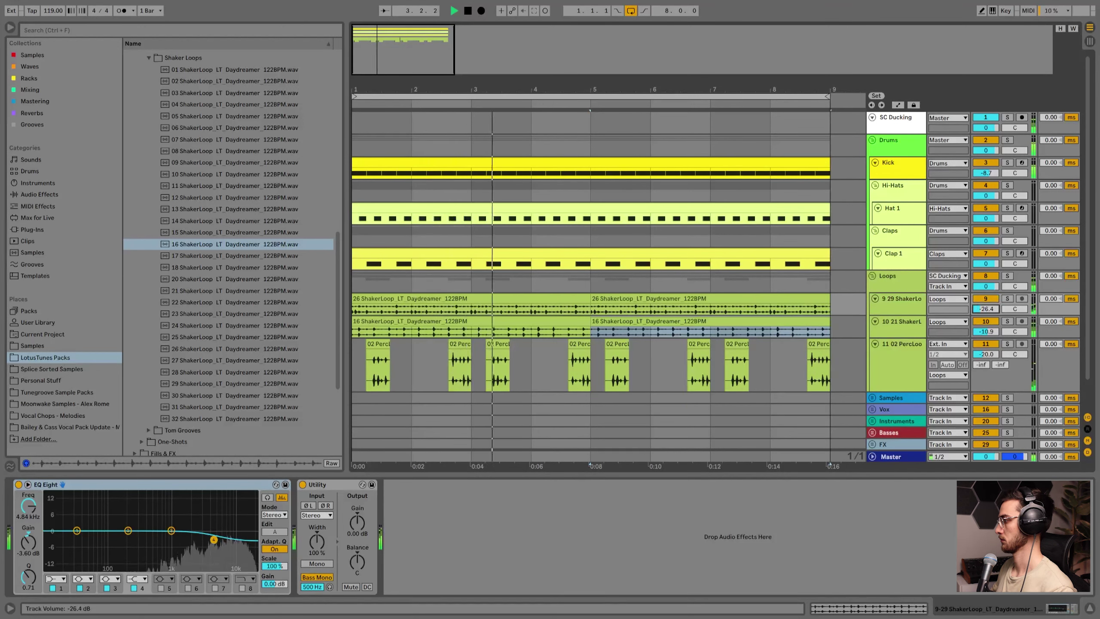
click(914, 311)
click(1008, 298)
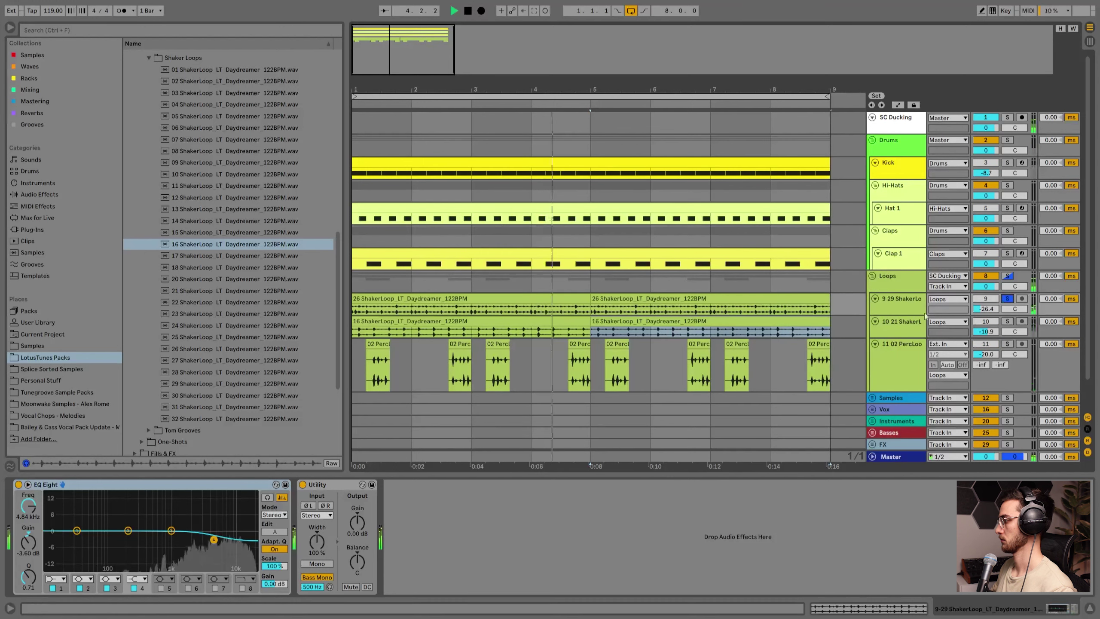
Set the arrangement grid to 1/4, shorten the first 26 ShakerLoop clip to one bar, repeat it through bar 4, and play it.
right_click(569, 281)
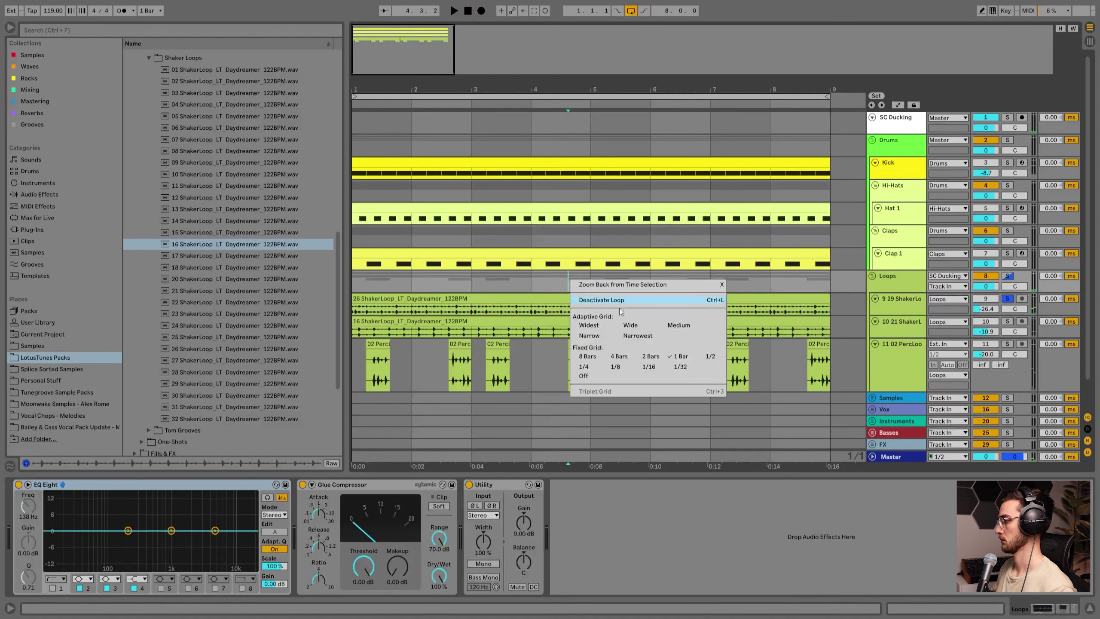
click(584, 367)
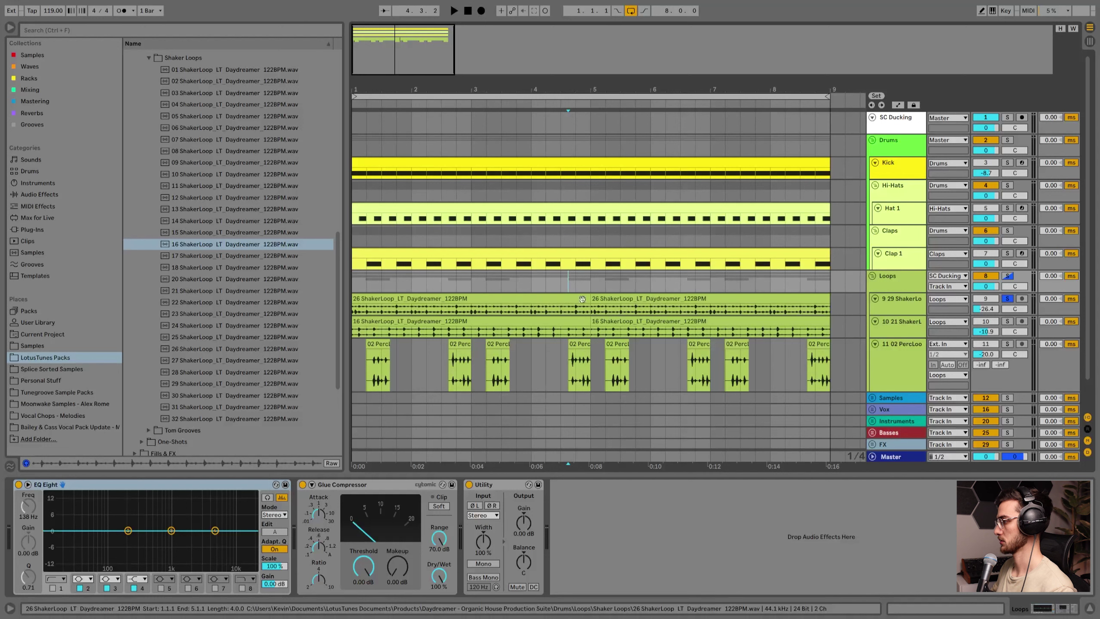
drag(590, 296, 411, 295)
key(ctrl+d)
key(ctrl+d)
key(ctrl+d)
key(space)
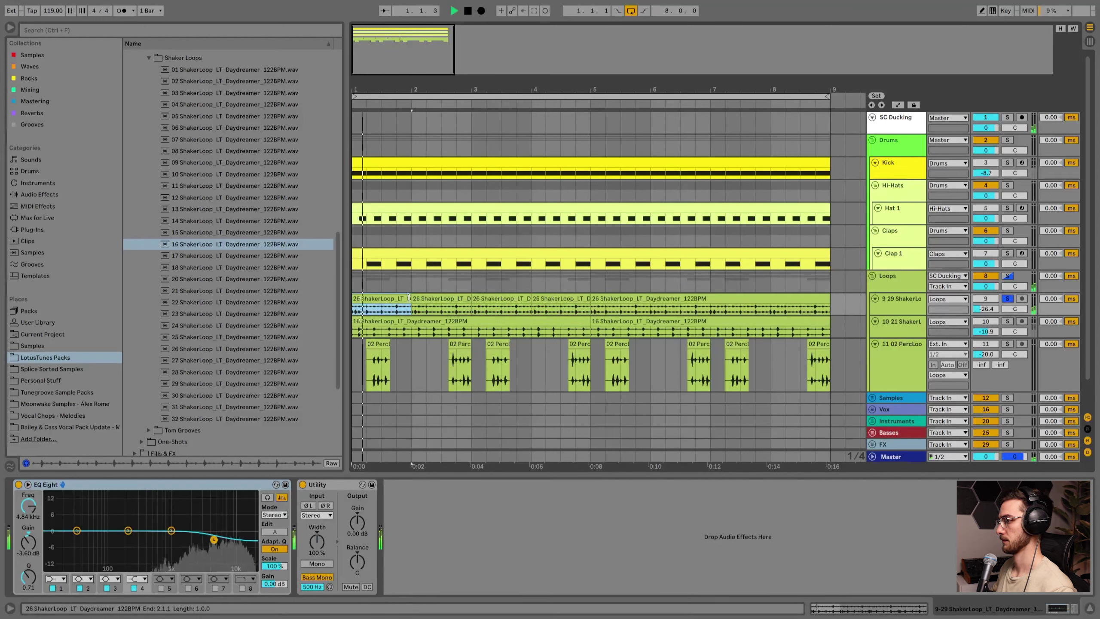
Trim the first 26 ShakerLoop clip to its opening beat and repeat that beat across all eight bars.
key(space)
drag(408, 298, 372, 303)
key(space)
click(360, 298)
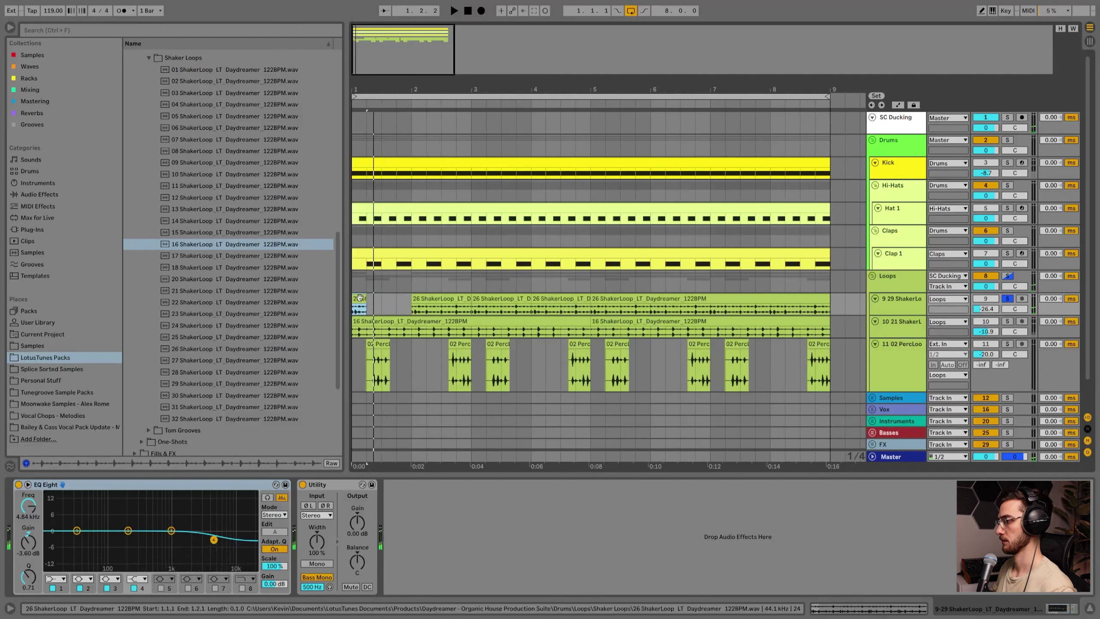
key(ctrl+d)
key(ctrl+d)
shift+click(356, 298)
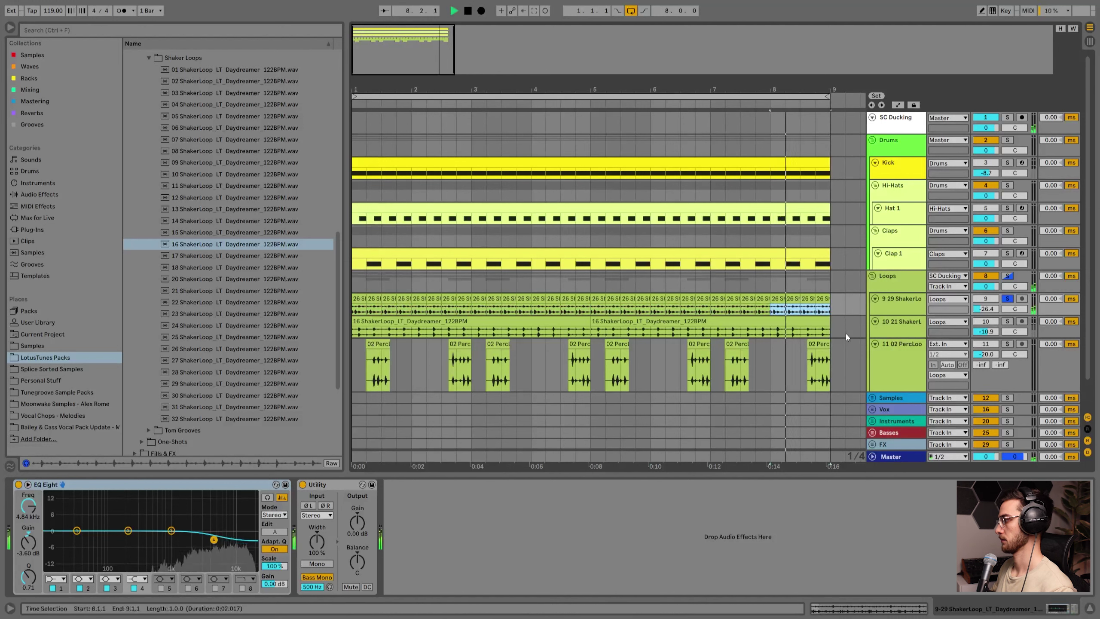
Unsolo the 26 ShakerLoop track, set the 16 ShakerLoop track's volume to -19.4 dB, and fit the track heights to the view.
click(1008, 299)
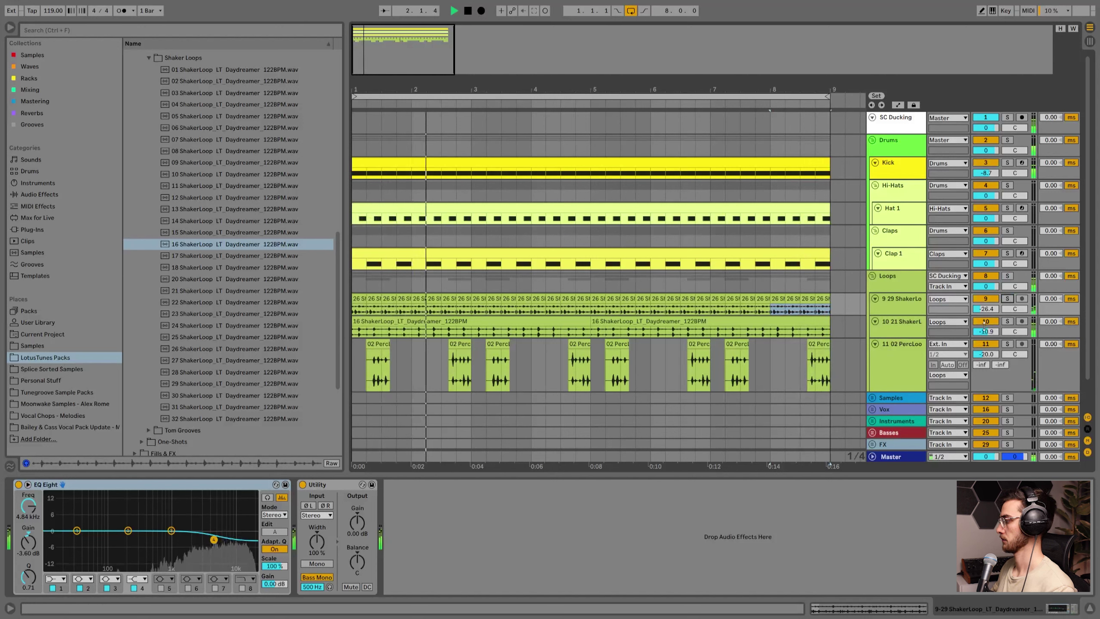
drag(987, 332, 986, 342)
click(988, 322)
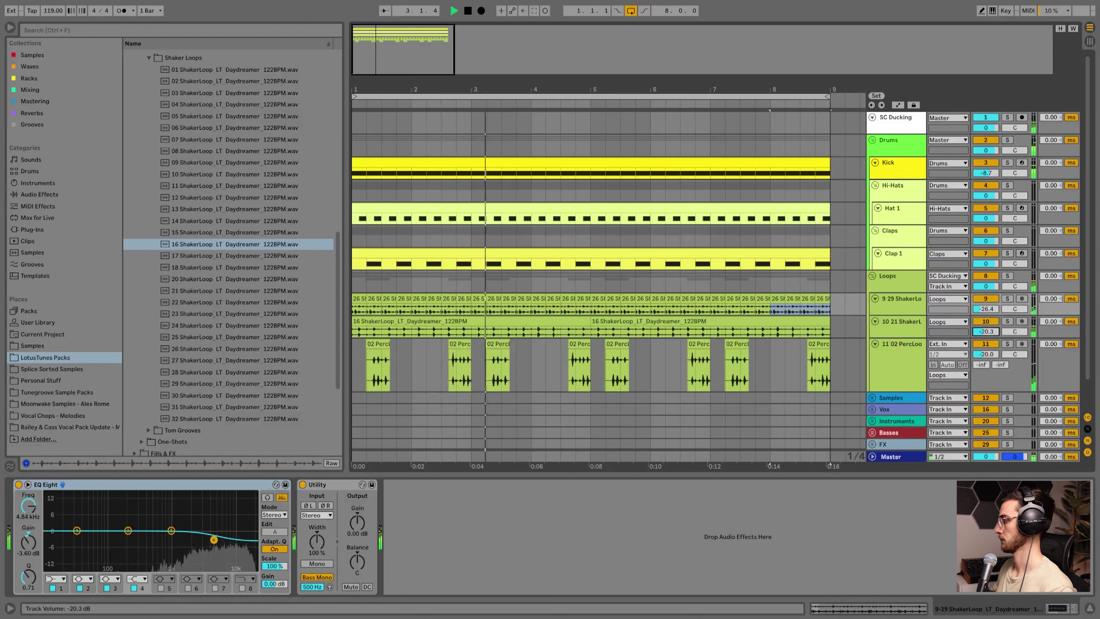
click(471, 378)
key(h)
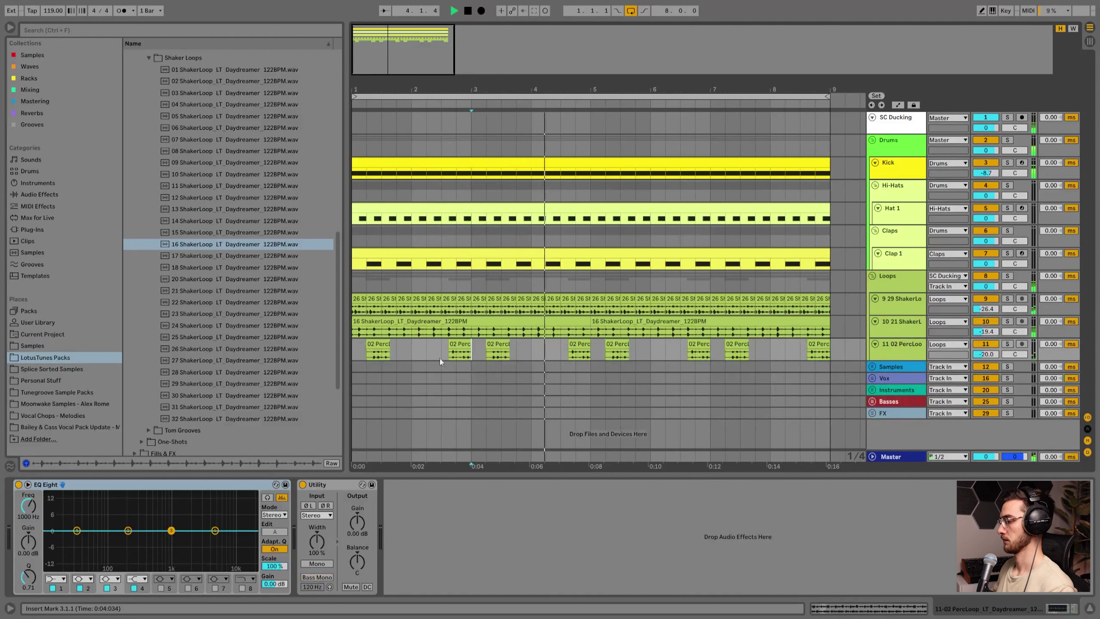
Audition 23 PercLoop from the Perc Loops folder and place it at bar 1 on a new audio track below 02 PercLoop.
scroll(241, 217, up, 1)
click(149, 97)
scroll(177, 208, up, 3)
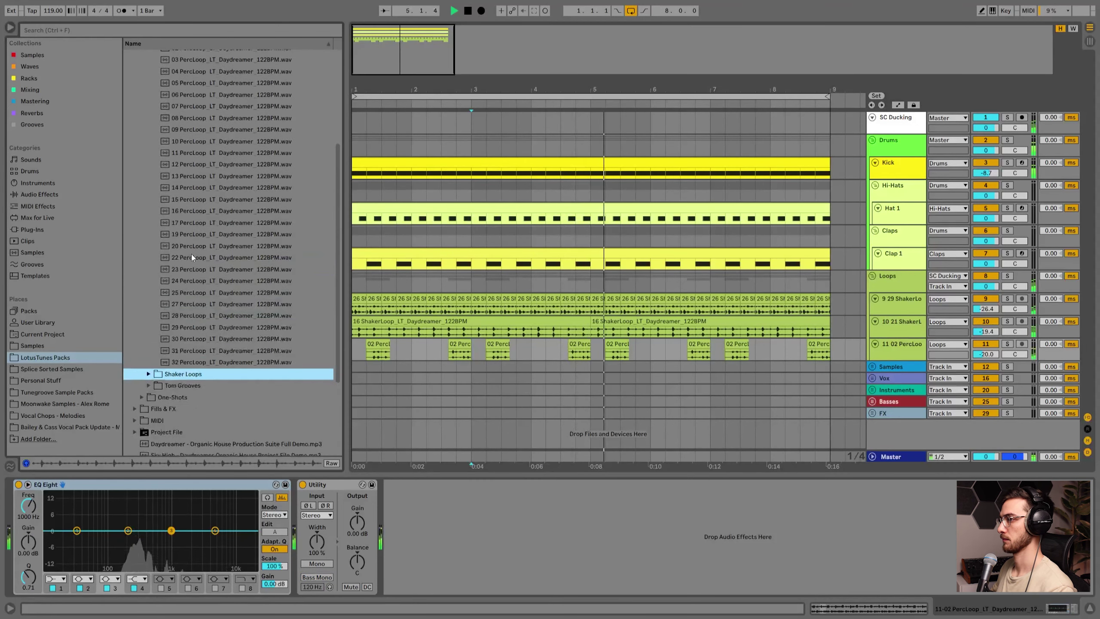
key(space)
click(209, 270)
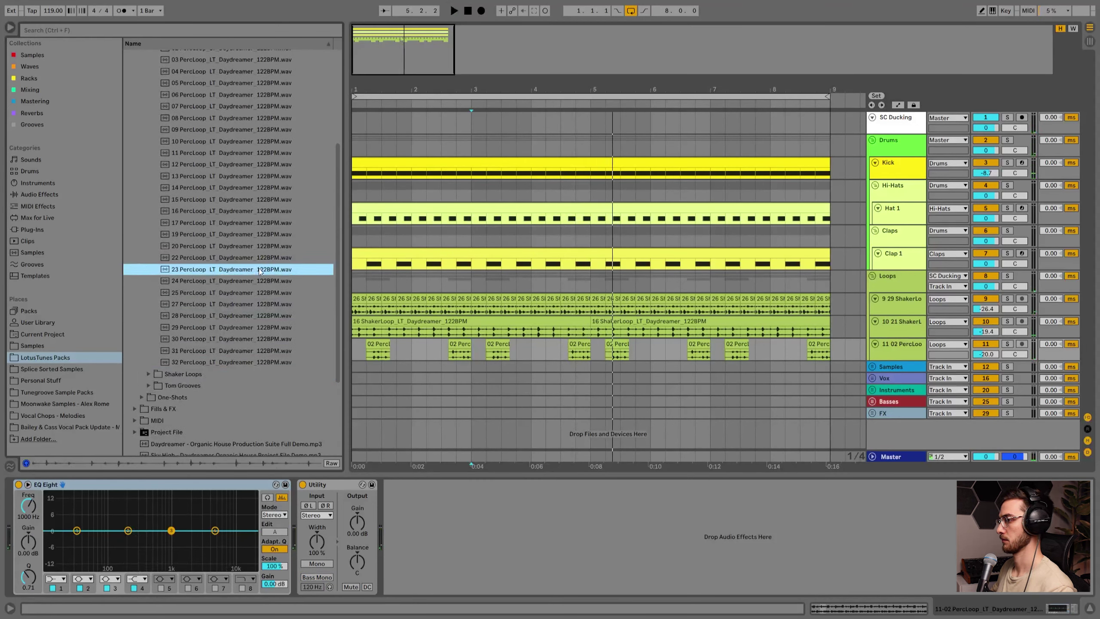
click(906, 352)
key(ctrl+t)
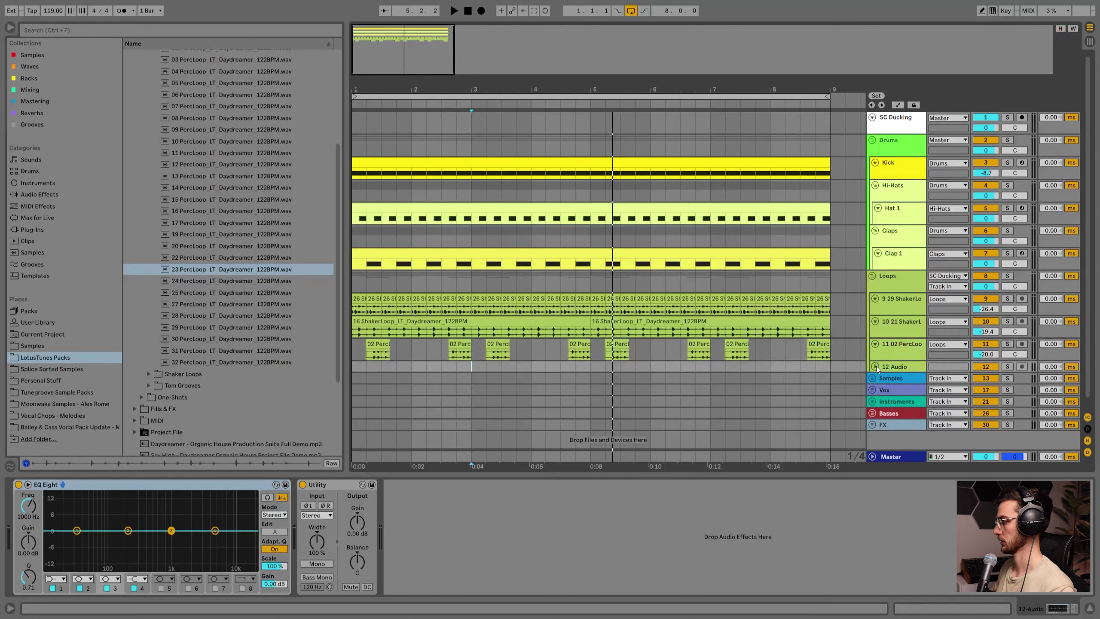
drag(228, 269, 351, 381)
Trim the 23 PercLoop clip to its first beat and add a longer copy from beat 3 of bar 1 to beat 3 of bar 2.
drag(590, 381, 364, 363)
click(361, 351)
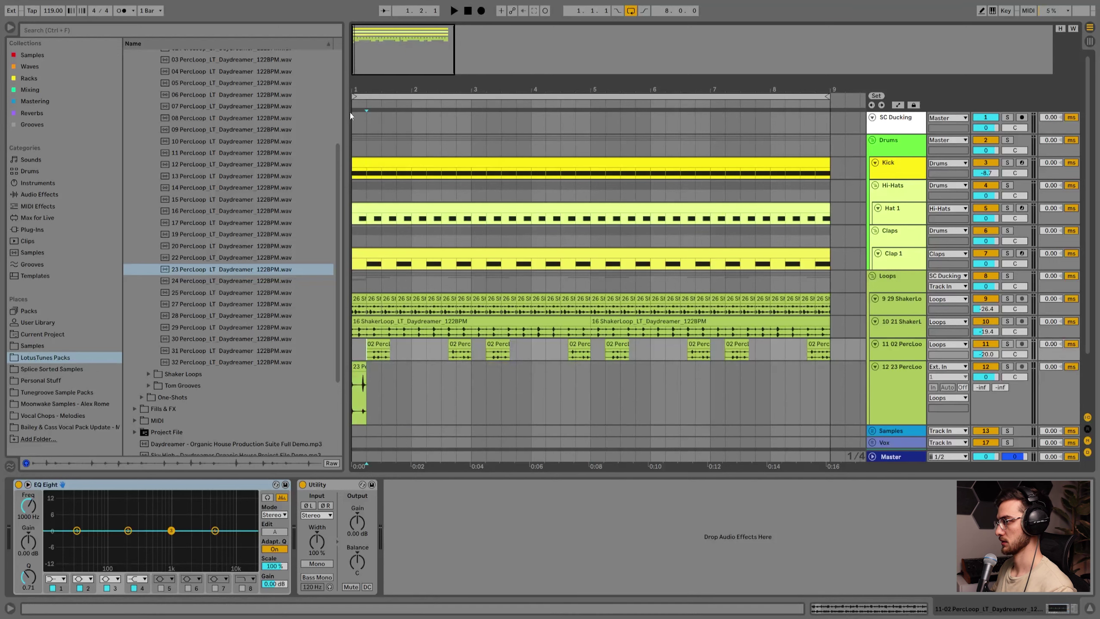
scroll(353, 350, up, 3)
drag(378, 371, 447, 369)
key(ctrl+d)
key(ctrl+z)
drag(455, 368, 558, 368)
click(372, 368)
key(space)
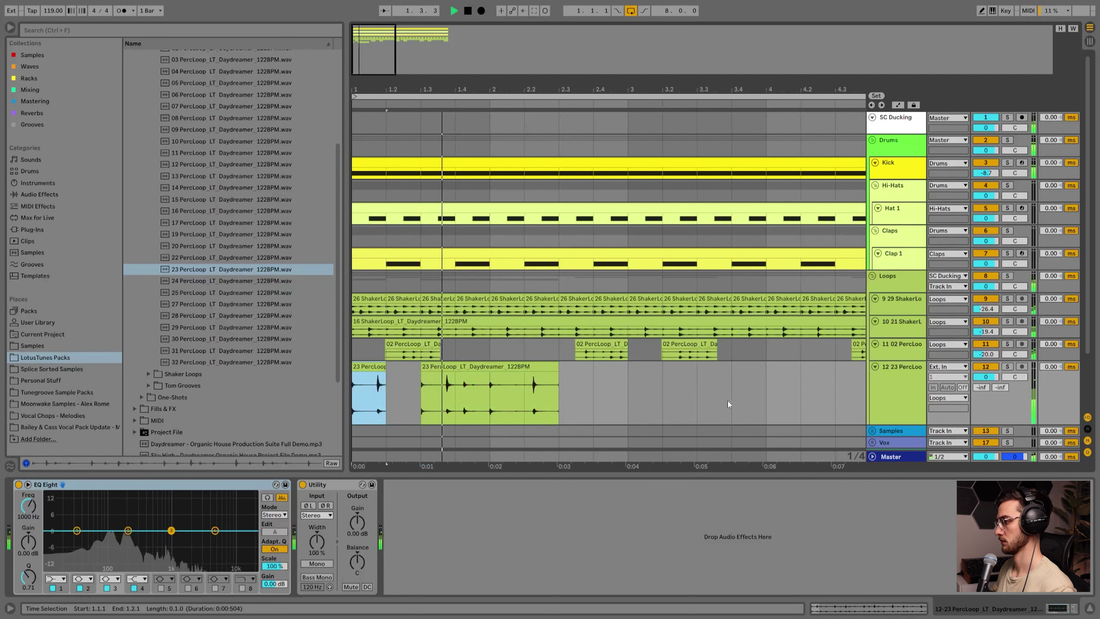
Extend the first 23 PercLoop clip to about halfway through beat 2 and set its track volume to -12.5 dB.
click(457, 352)
click(373, 369)
drag(388, 367, 403, 370)
key(space)
Remove the part of the second 23 PercLoop clip beyond bar 1, duplicate the one-bar phrase into bar 2, and play it.
click(496, 398)
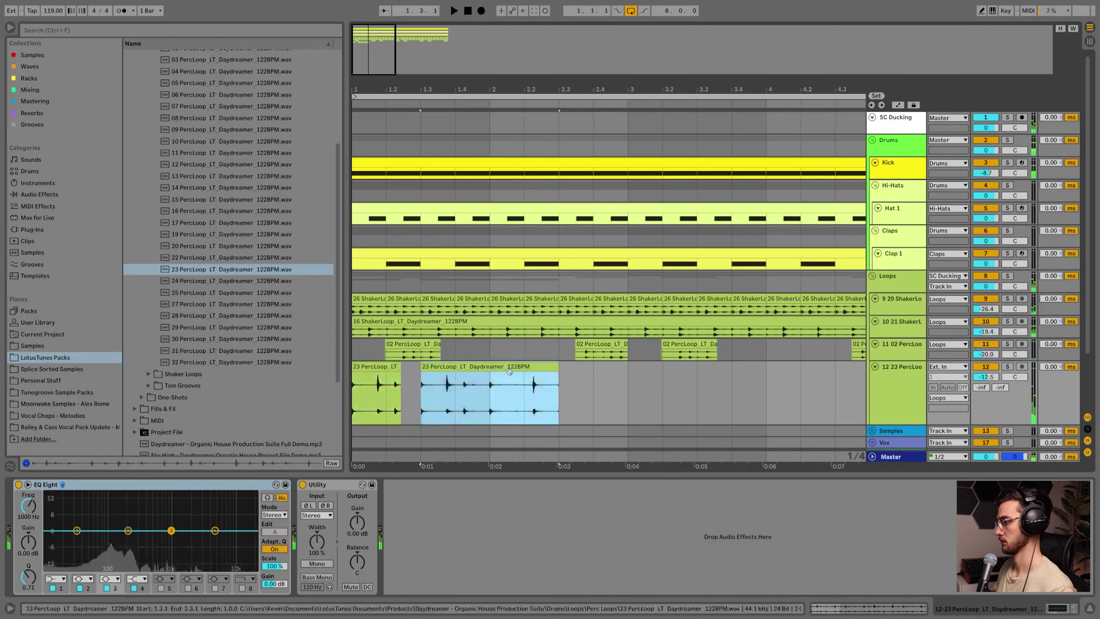
click(494, 368)
key(Delete)
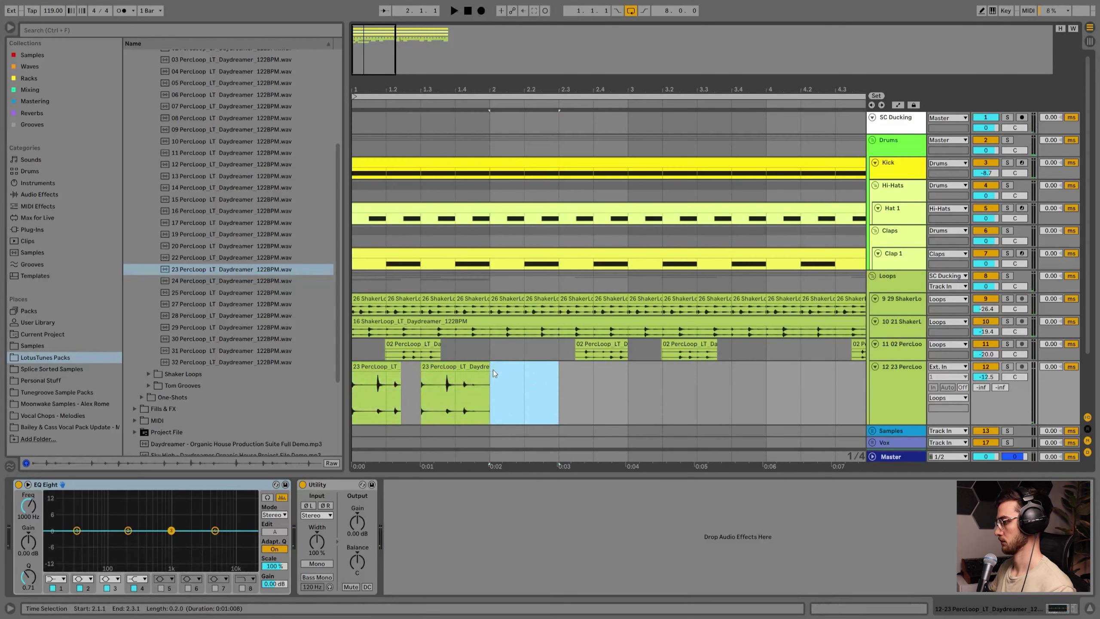
click(468, 368)
shift+click(357, 368)
key(ctrl+d)
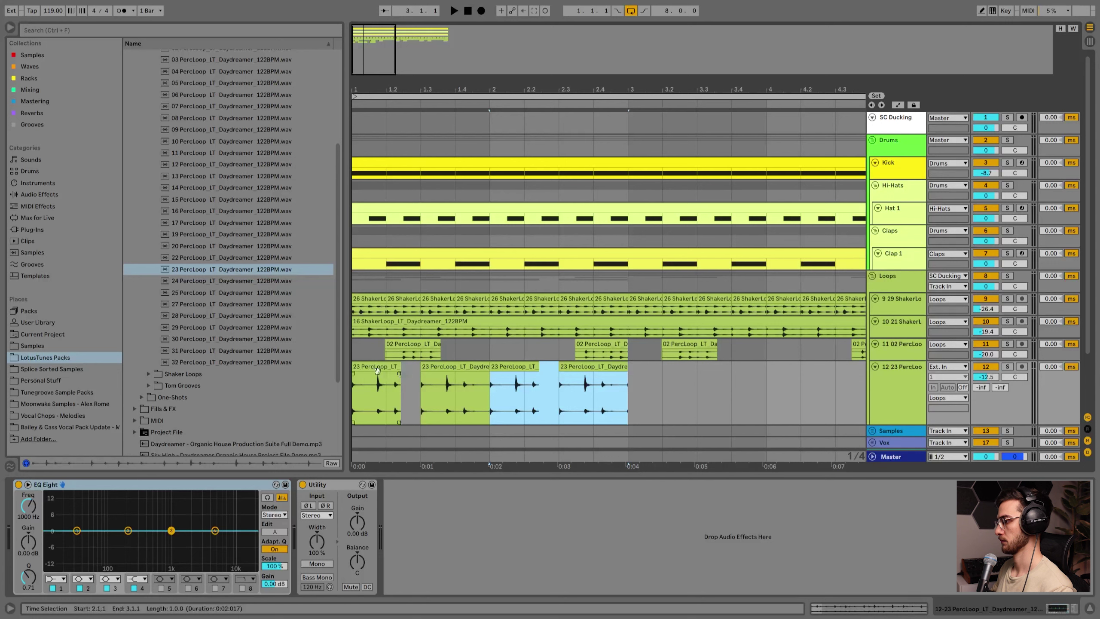
click(358, 373)
key(space)
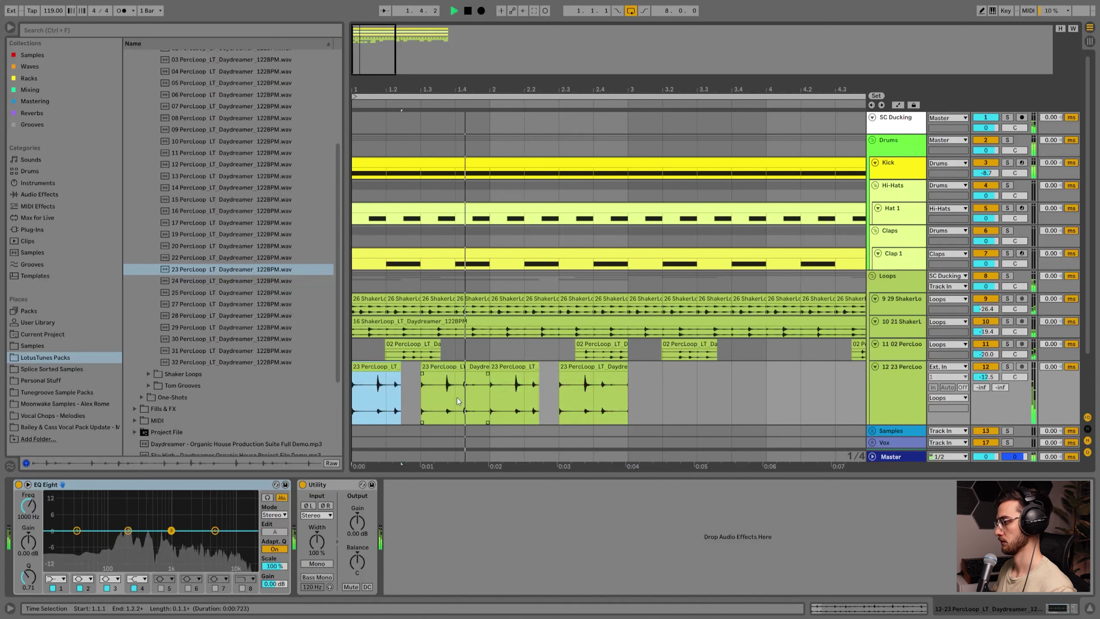
Repeat the two-bar 23 PercLoop phrase through the end of bar 8.
click(621, 368)
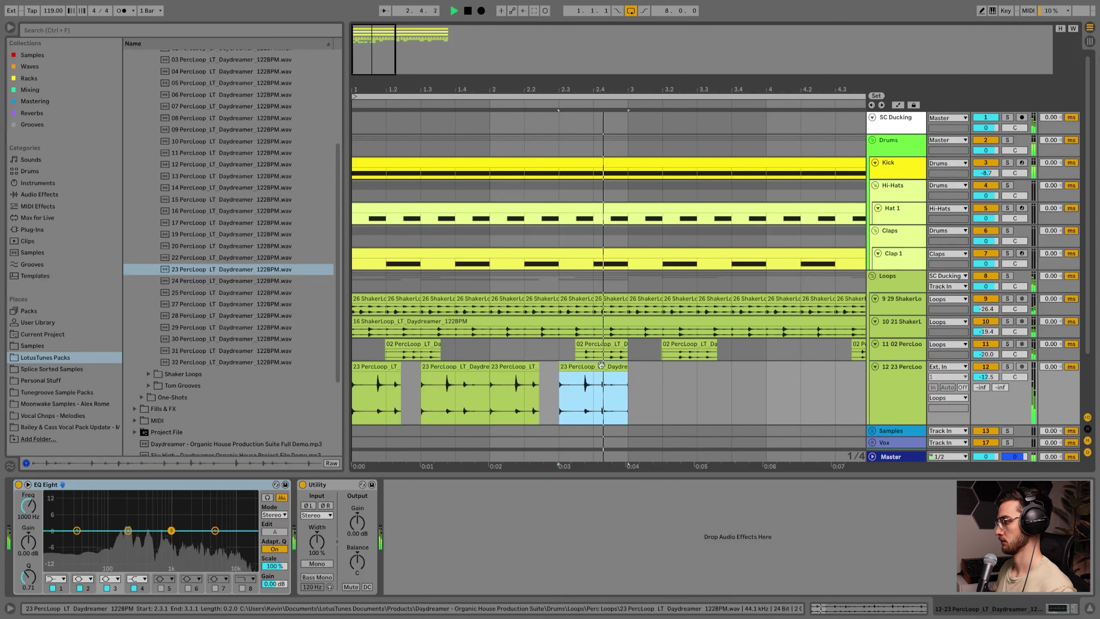
shift+click(368, 368)
key(space)
drag(491, 81, 490, 44)
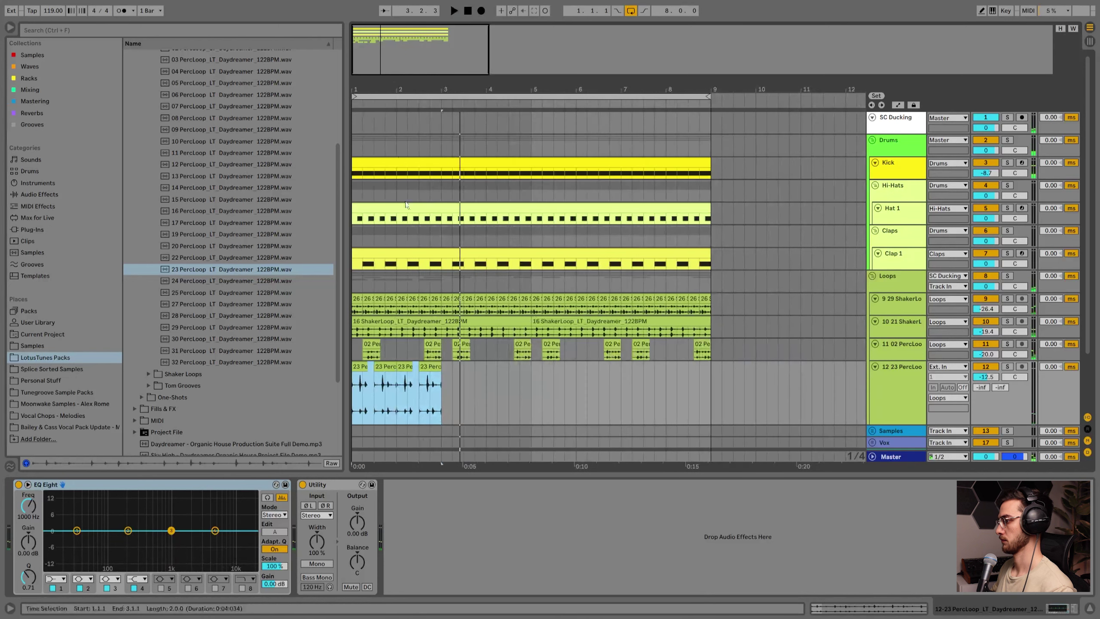
key(ctrl+d)
key(ctrl+d)
key(ctrl+d)
click(361, 367)
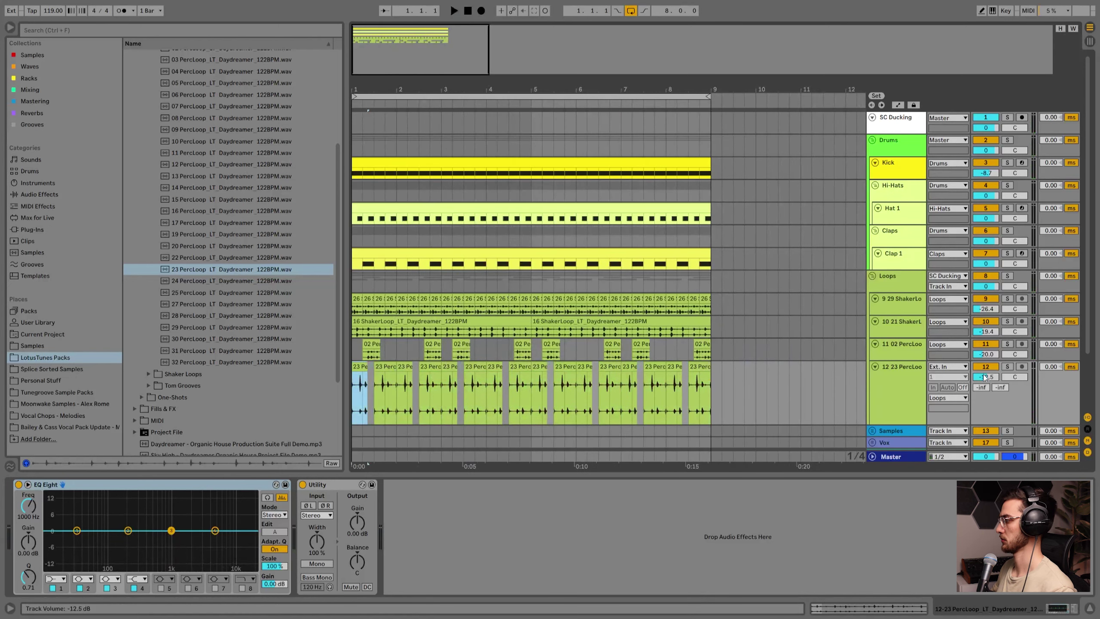
While playing, EQ the 23 PercLoop track with a high-frequency shelf cut and a low cut at 84.6 Hz.
click(896, 392)
key(space)
drag(215, 530, 162, 555)
click(56, 579)
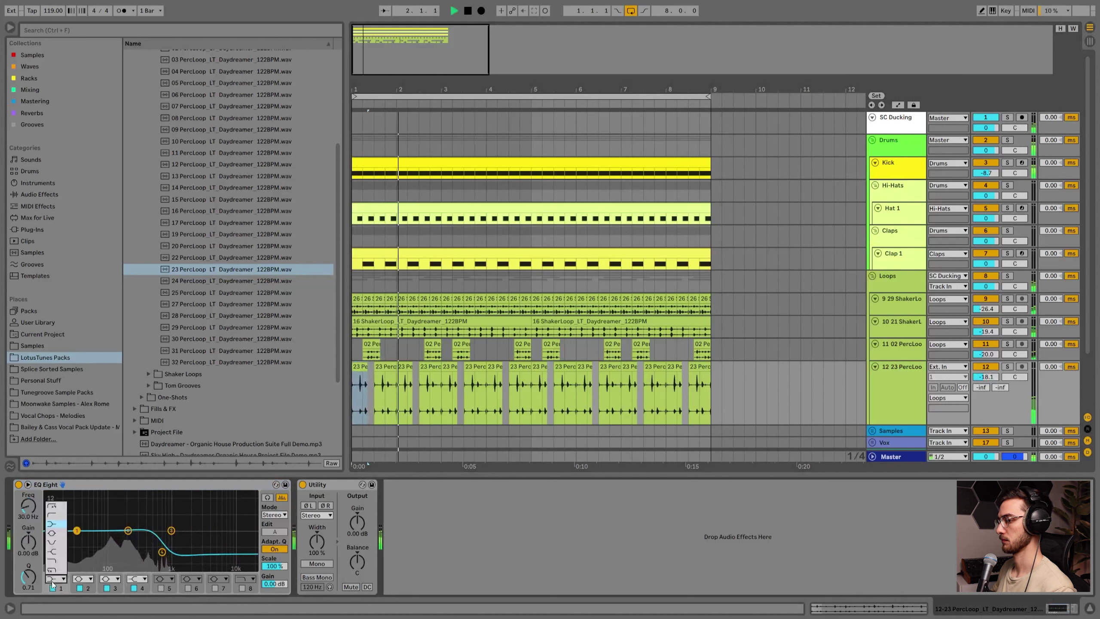
click(54, 515)
drag(29, 506, 29, 493)
key(space)
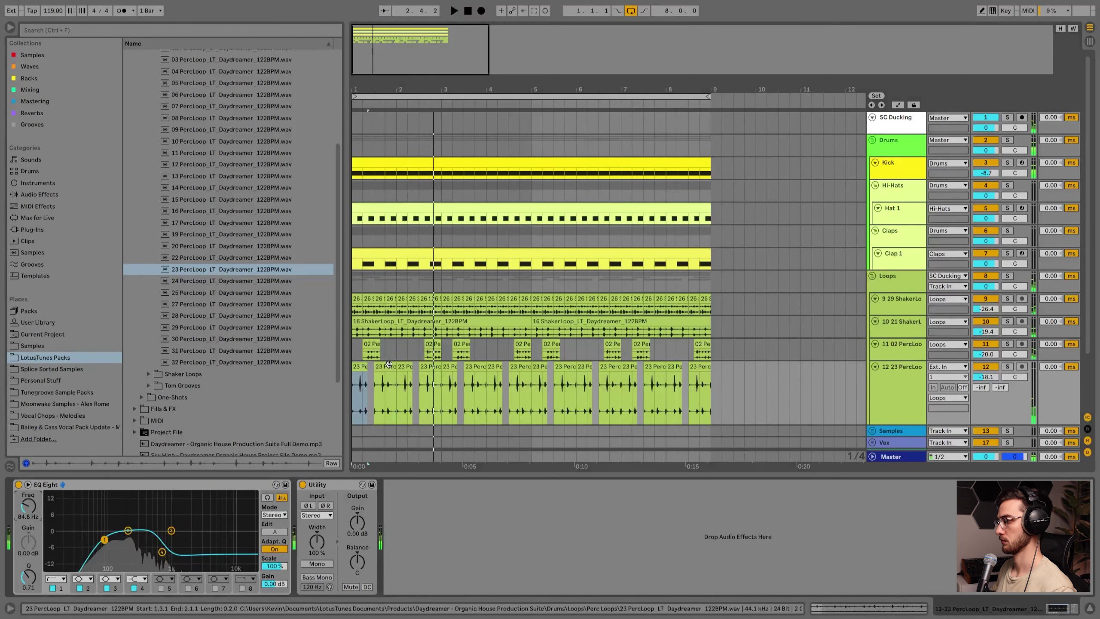
Trim the start of bar 1's second 23 PercLoop clip to about beat 4 and play the phrase.
click(377, 368)
drag(385, 369, 388, 370)
click(360, 367)
key(space)
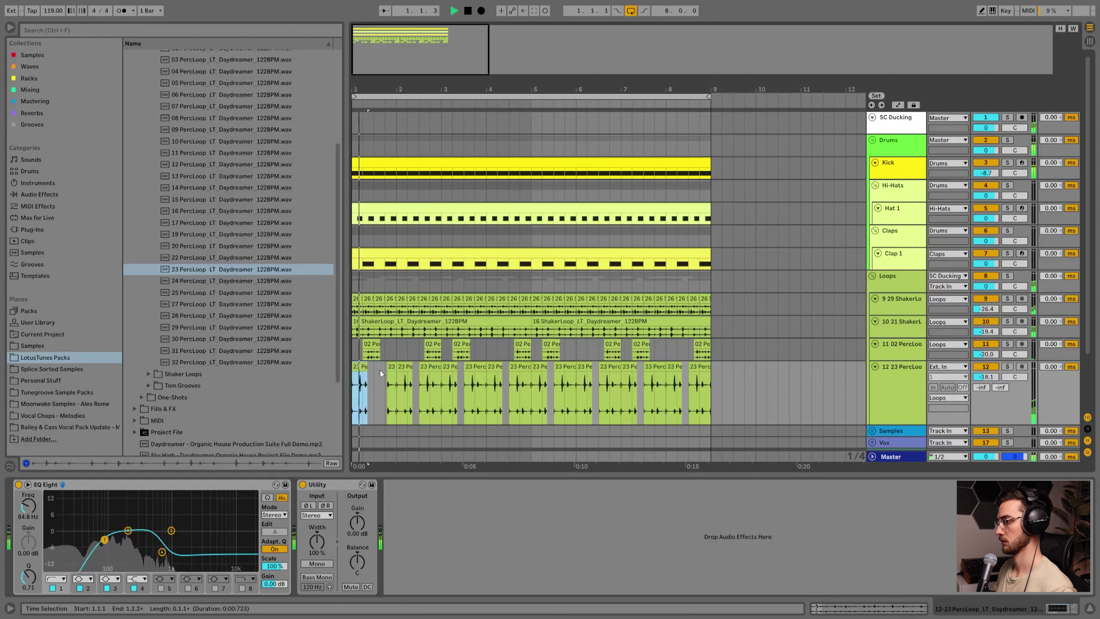
click(432, 375)
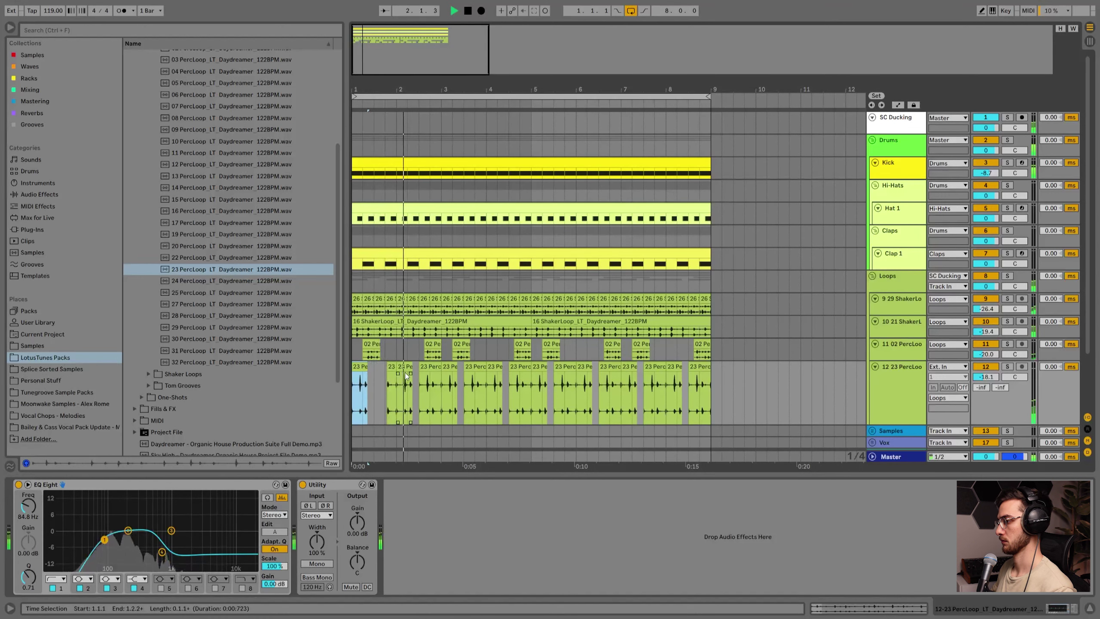
key(space)
Delete all 23 PercLoop clips from beat 3 of bar 2 onward and set the arrangement grid to one bar.
click(424, 369)
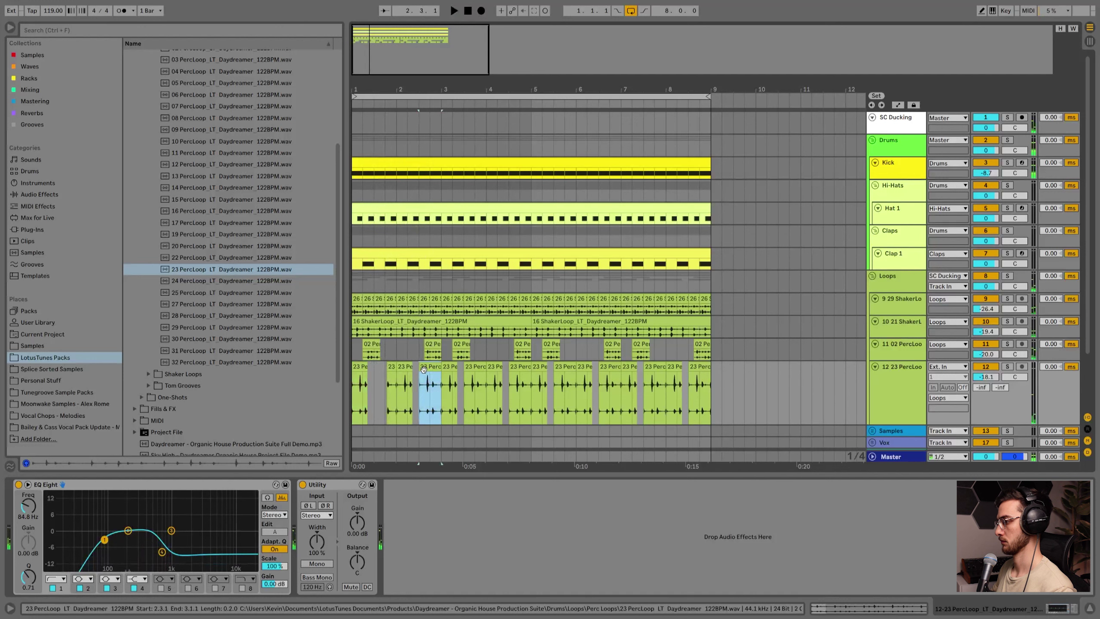
shift+click(768, 364)
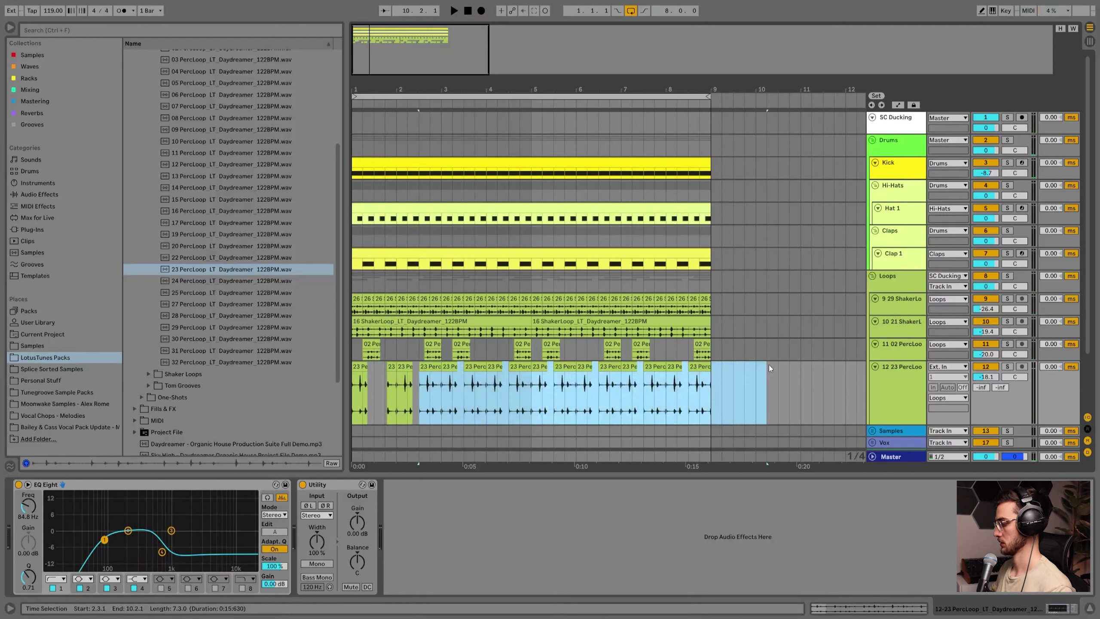
key(Delete)
drag(400, 383, 352, 384)
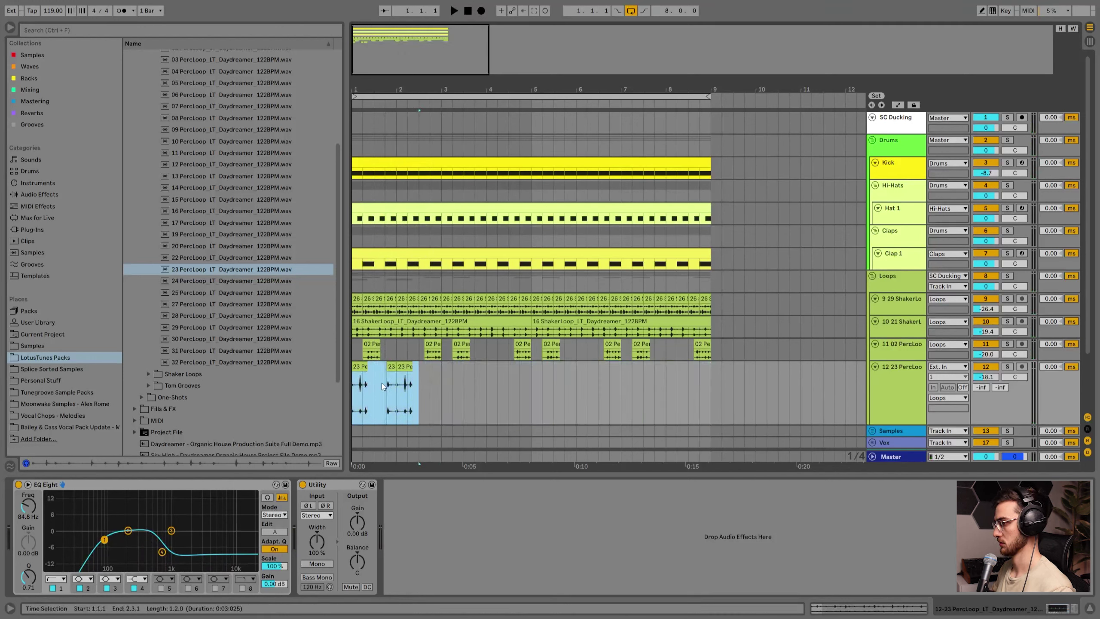
shift+click(443, 378)
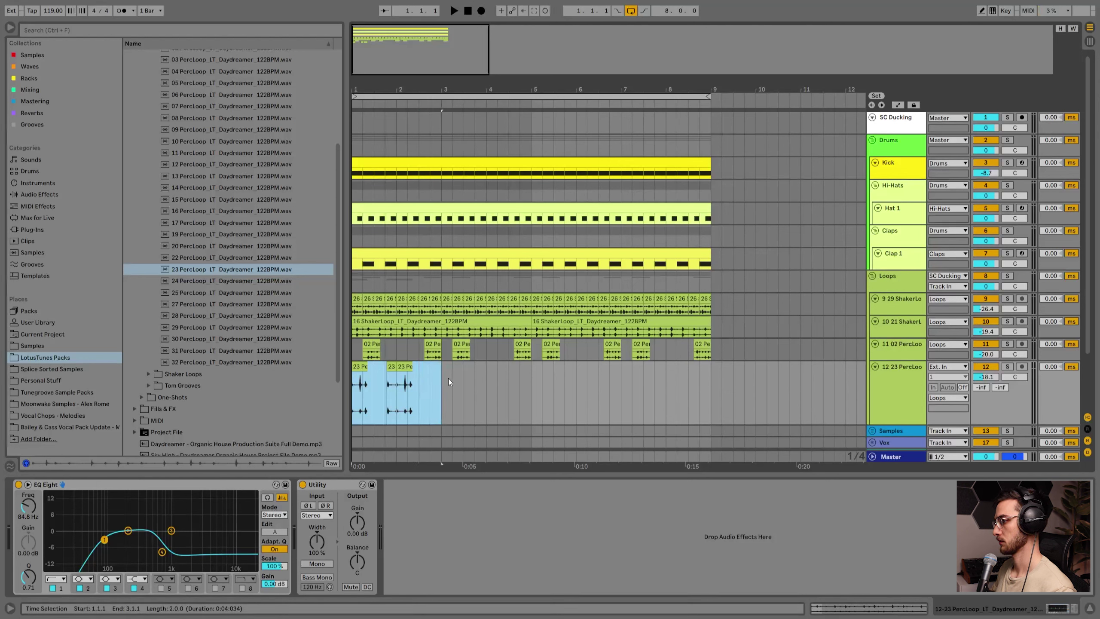
right_click(435, 373)
click(533, 487)
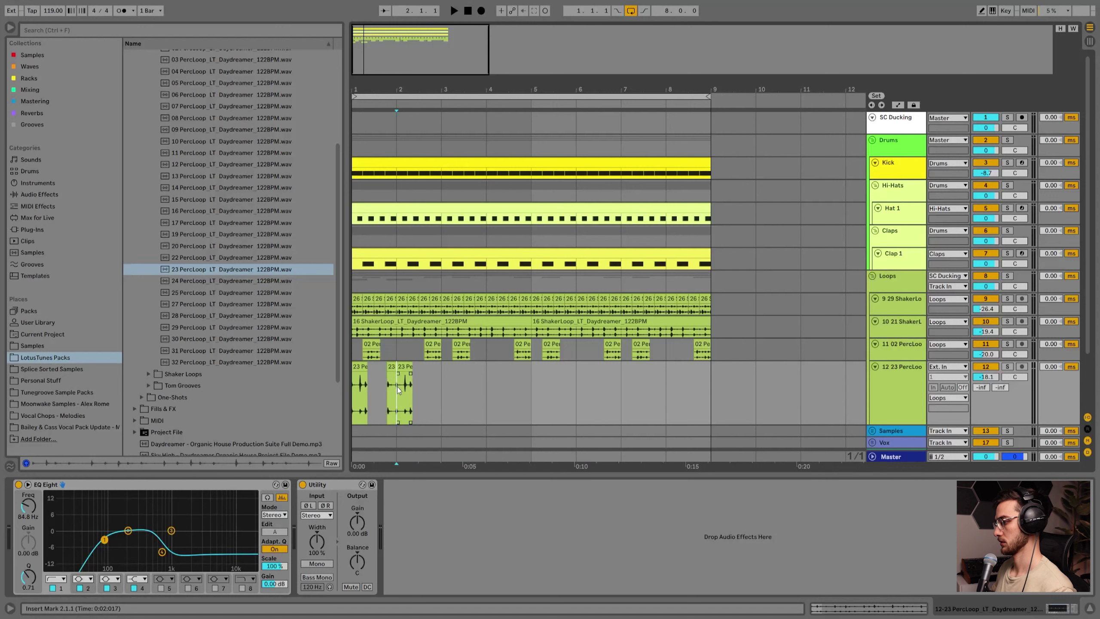
Duplicate the first bar of the 23 PercLoop track repeatedly through the end of bar 8.
drag(398, 382, 309, 376)
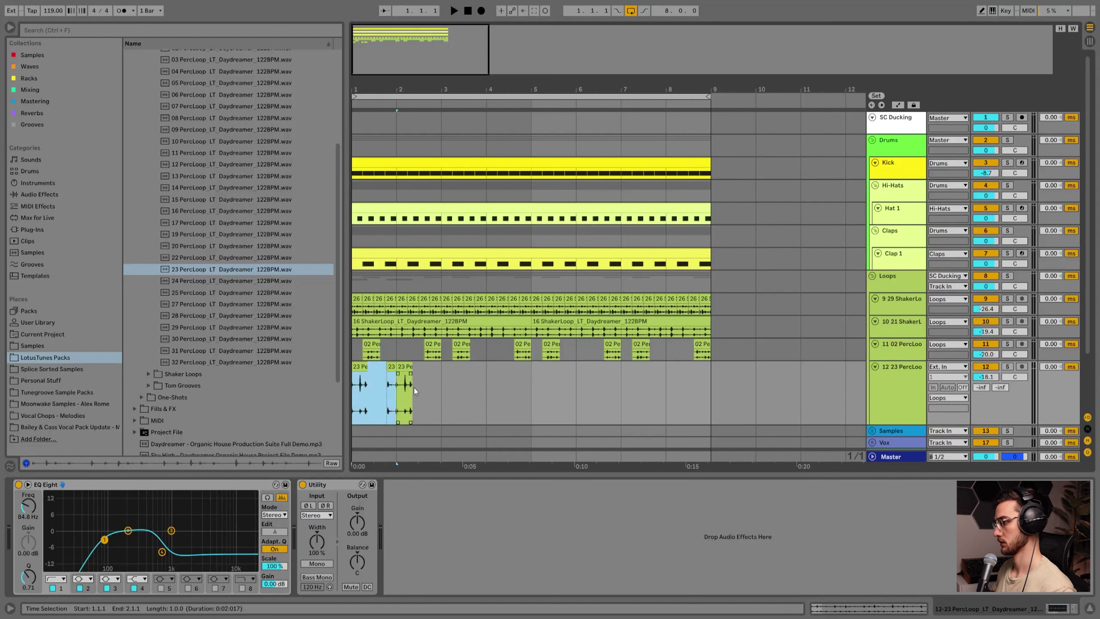
key(ctrl+d)
key(ctrl+d)
key(ctrl+d)
key(ctrl+d)
key(ctrl+d)
key(ctrl+d)
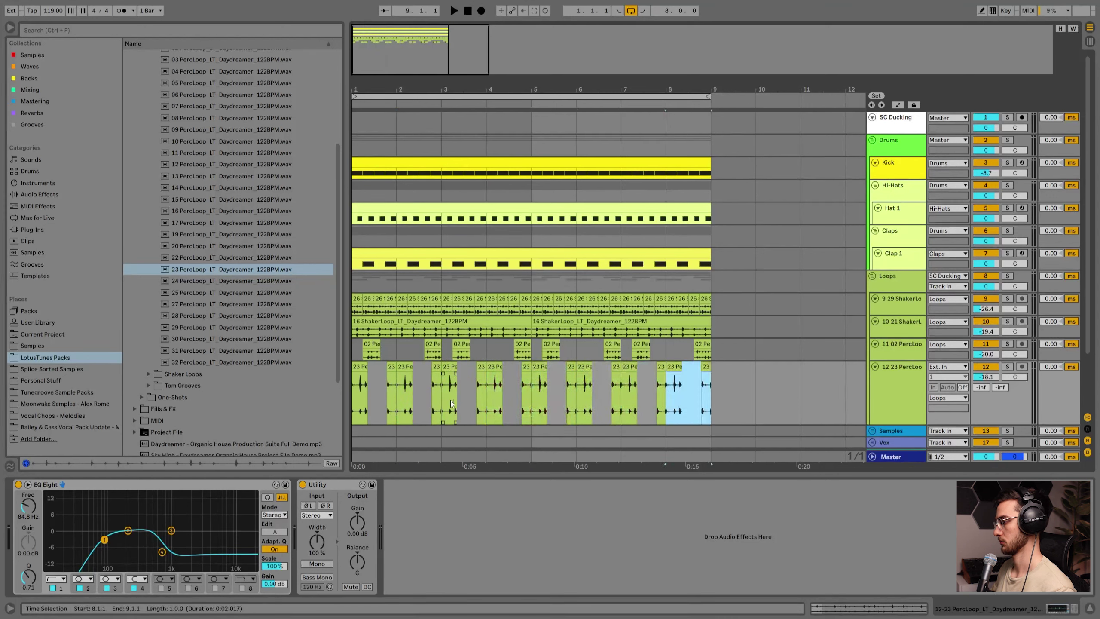
While playing, cut the 23 PercLoop EQ by 6.07 dB at 202 Hz and set the track volume to -21.0 dB.
click(355, 367)
key(space)
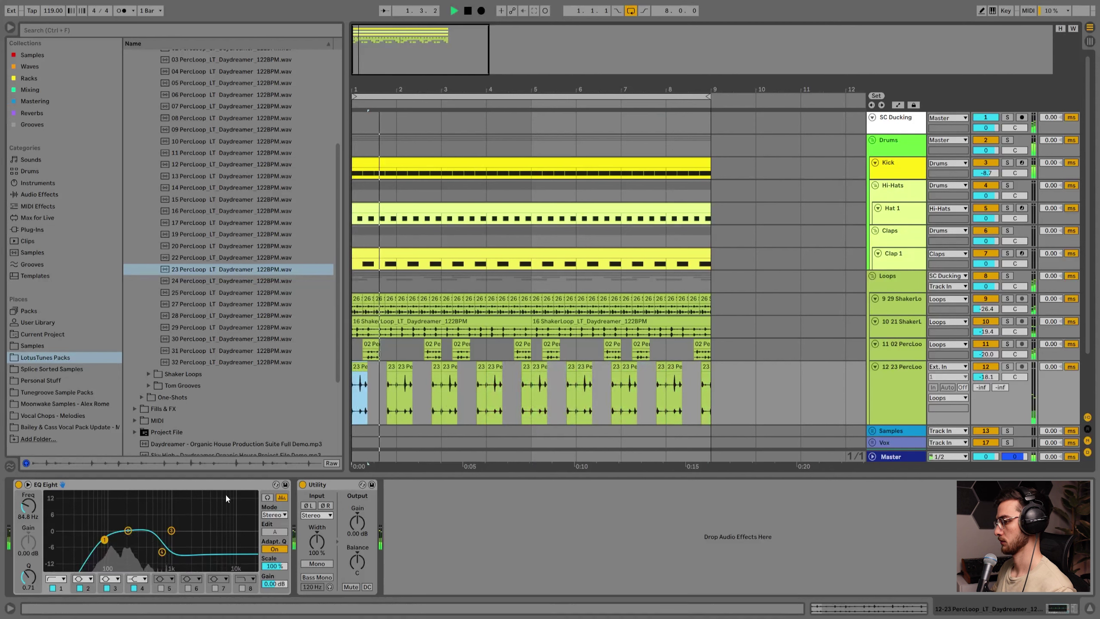
drag(162, 553, 128, 546)
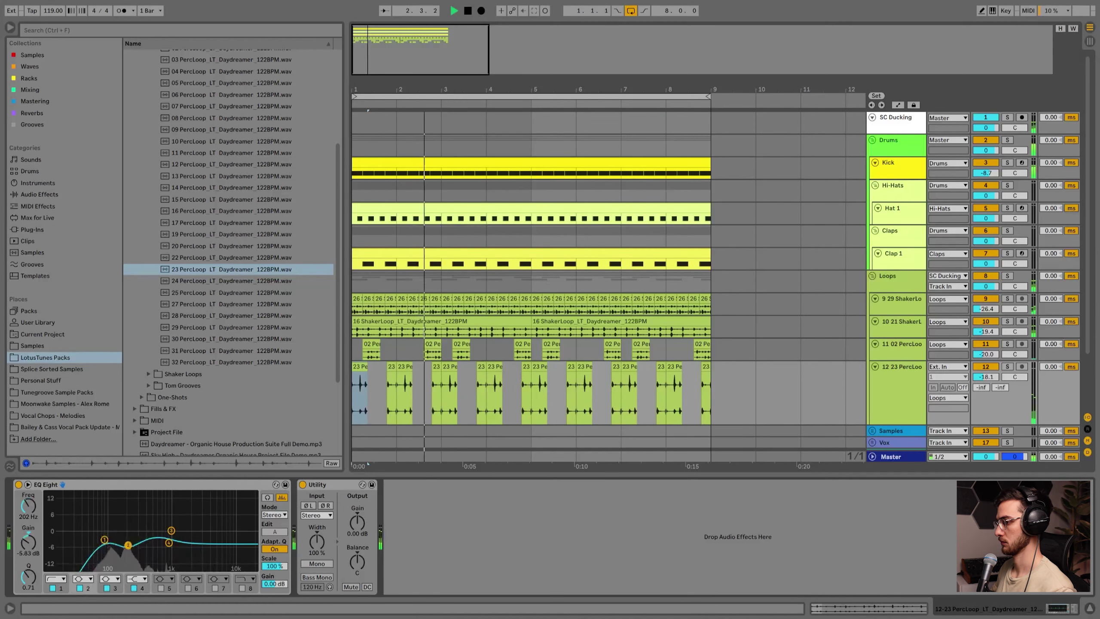
drag(987, 377, 965, 377)
scroll(664, 346, down, 2)
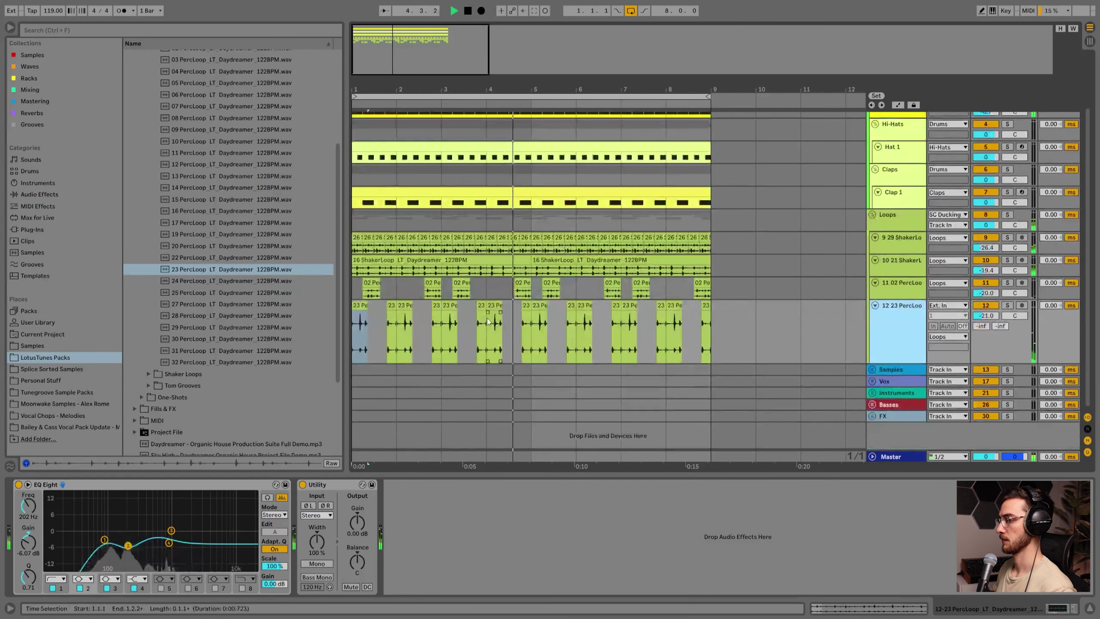
scroll(664, 344, up, 2)
key(space)
Try other kick samples by moving all kick notes to D1, the 08 Club Kick on D#1 and the 05 Miran-ish on C#1.
double_click(470, 164)
click(471, 285)
key(ctrl+a)
key(Up)
key(Up)
key(space)
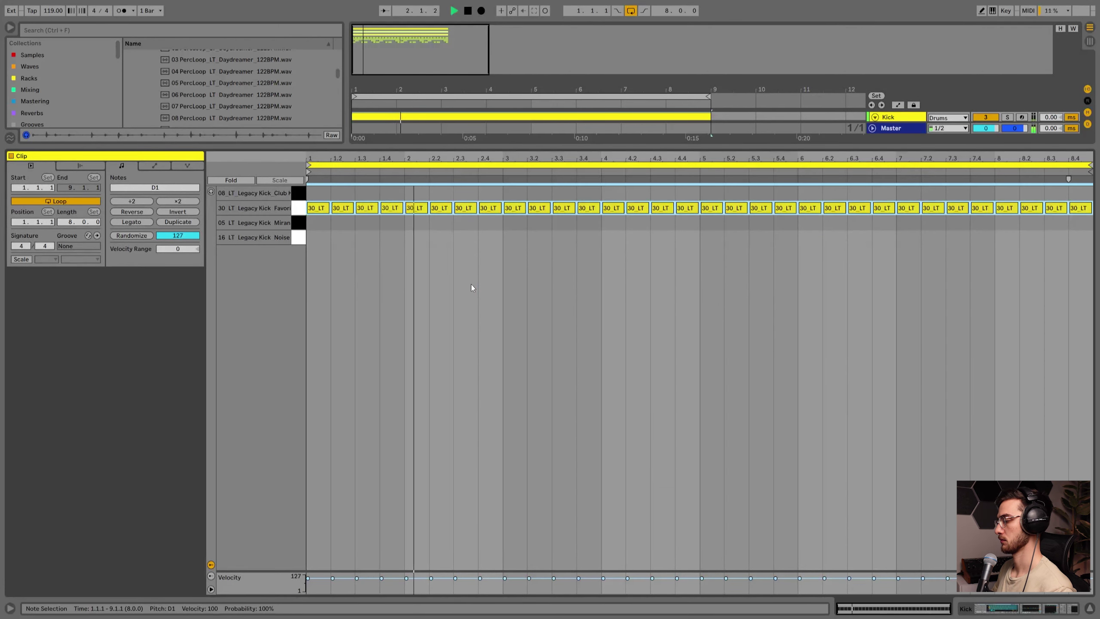
key(Up)
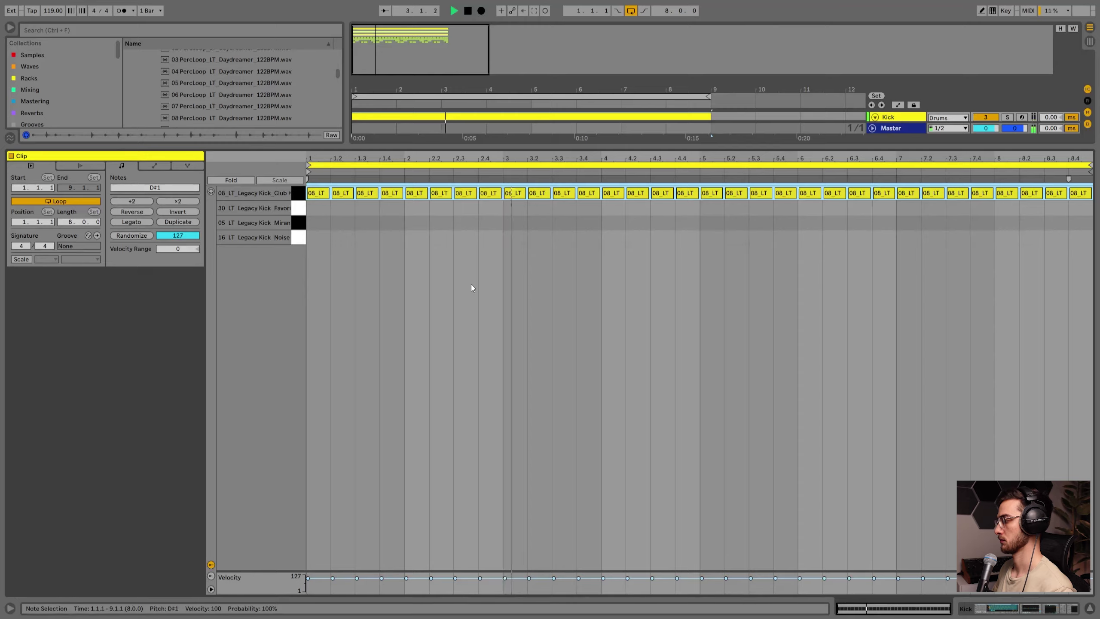
key(Down)
key(Down)
Return to the arrangement and show the 05 Miran-ish pad in the Kick track's Drum Rack.
key(shift+Tab)
scroll(892, 167, up, 2)
click(892, 165)
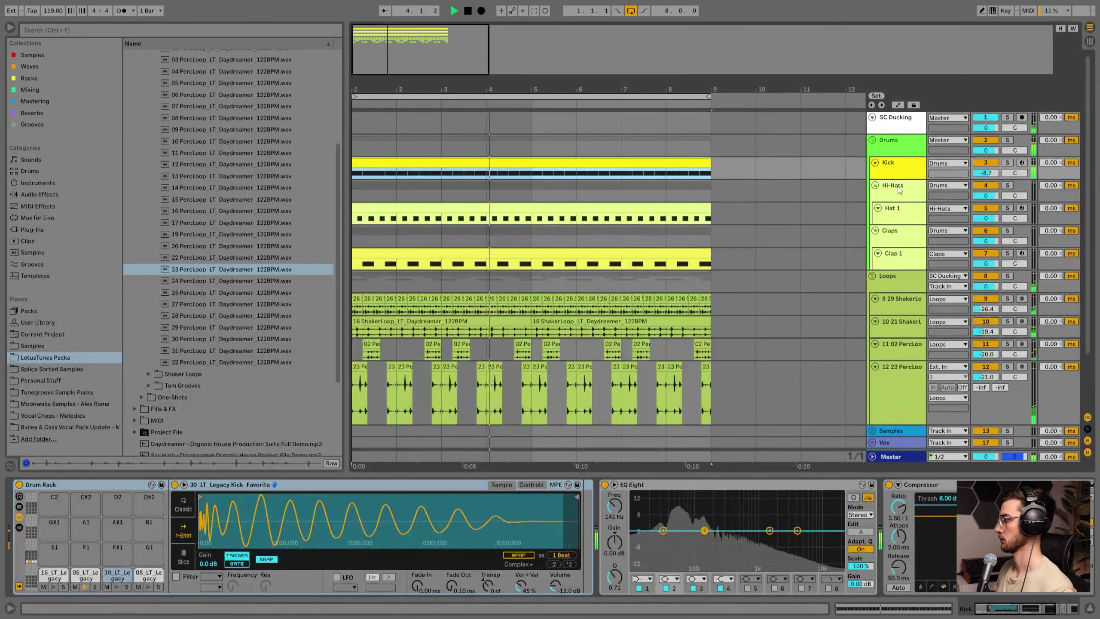
click(86, 575)
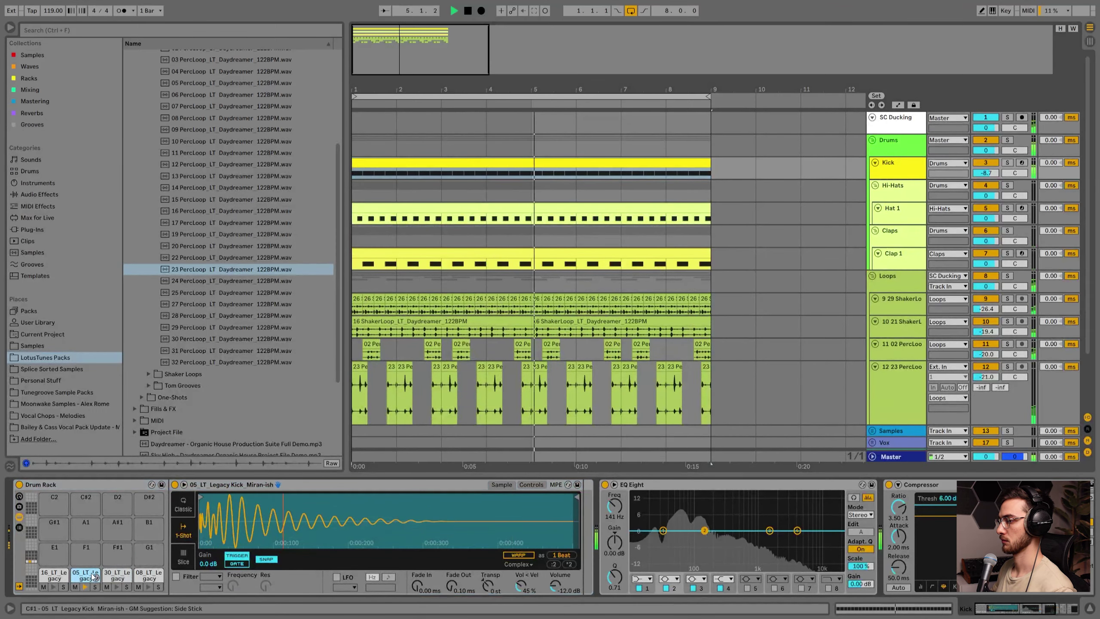
Collapse the Perc Loops folder and open the LotusTunes - Legacy Kicks Vol. 01 sample folder.
scroll(265, 304, up, 5)
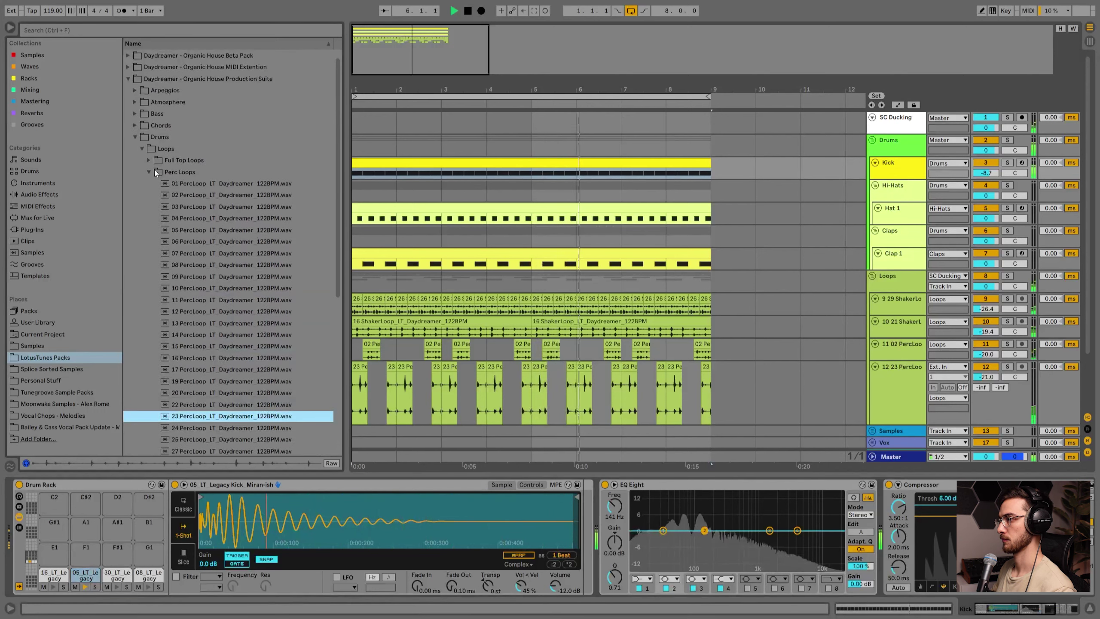
click(150, 172)
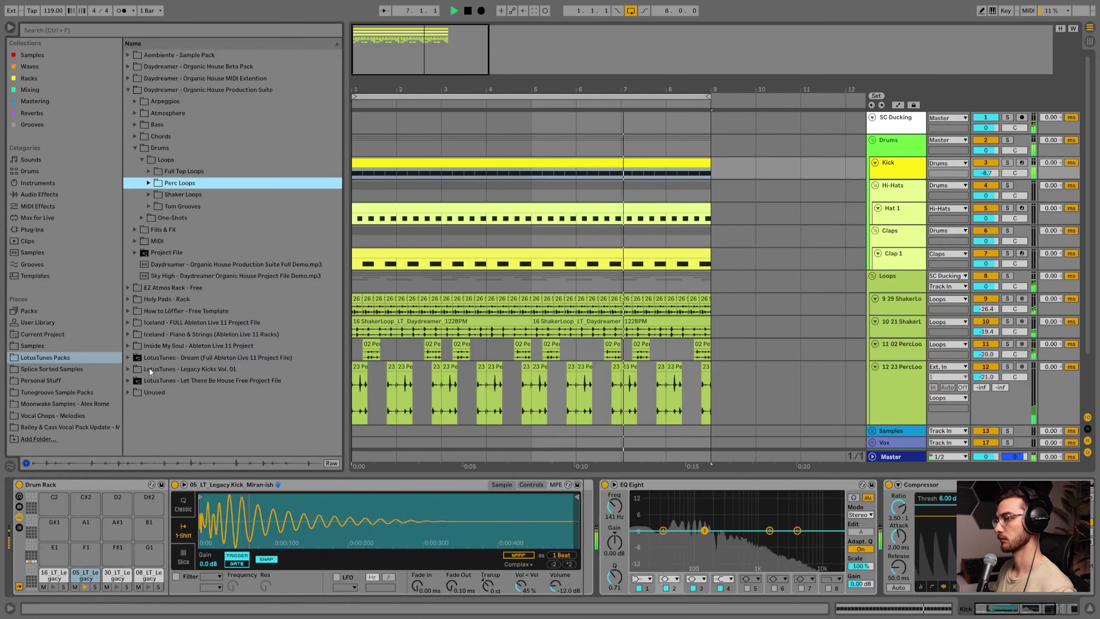
click(128, 369)
scroll(220, 295, down, 3)
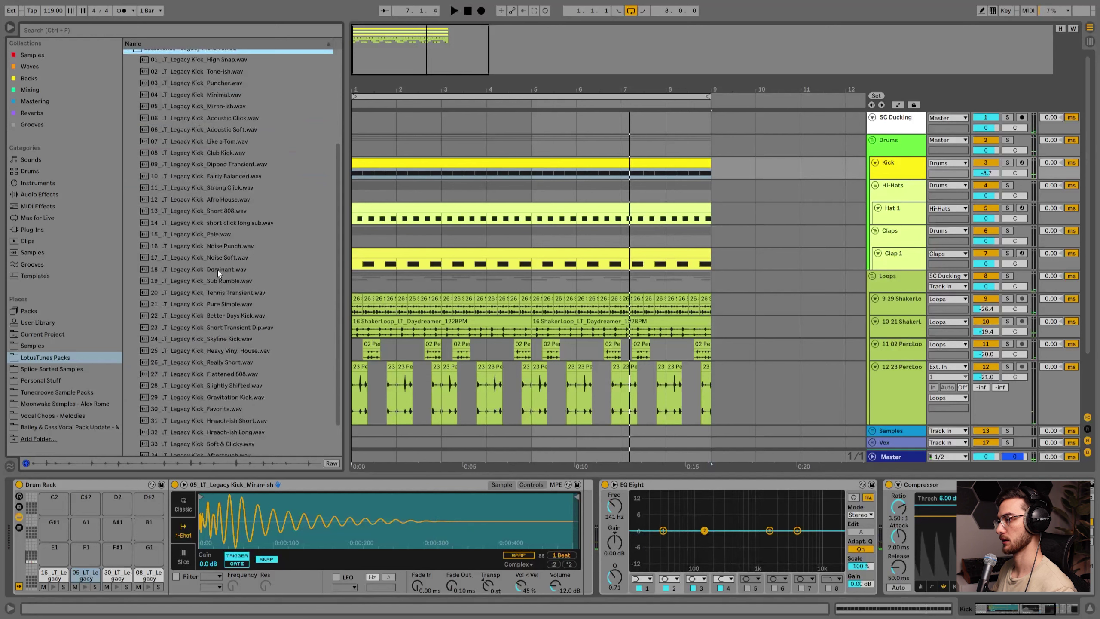
Preview Legacy Kick samples and load 21 Pure Simple on pad E1 and 04 Minimal on pad F1 of the Drum Rack.
click(219, 269)
scroll(220, 284, down, 2)
click(221, 262)
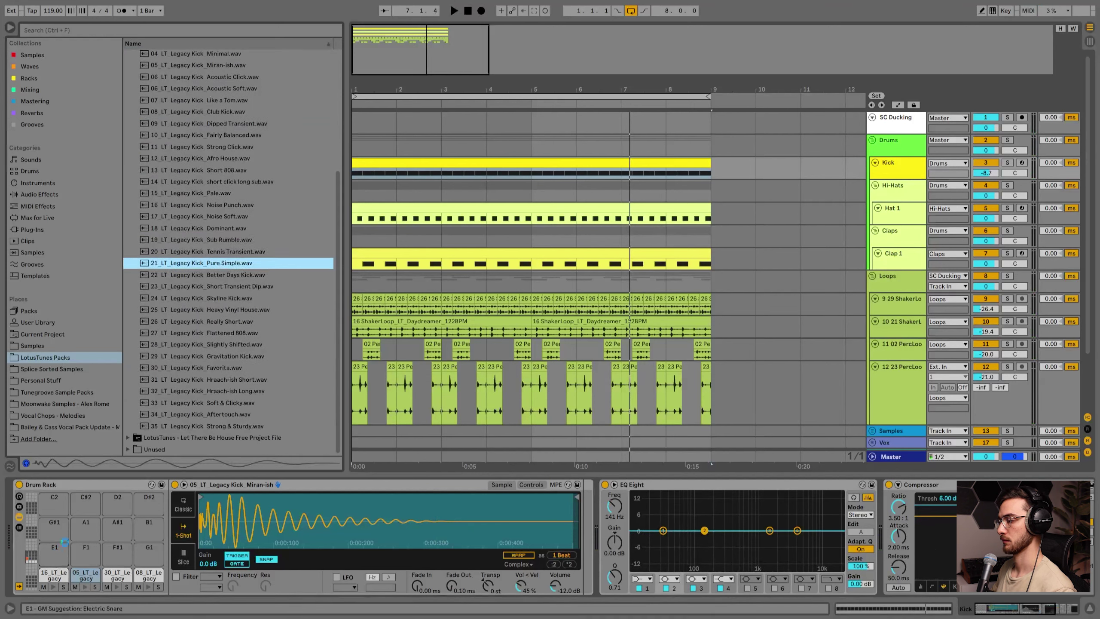
drag(208, 262, 54, 553)
scroll(240, 270, up, 2)
drag(206, 92, 93, 516)
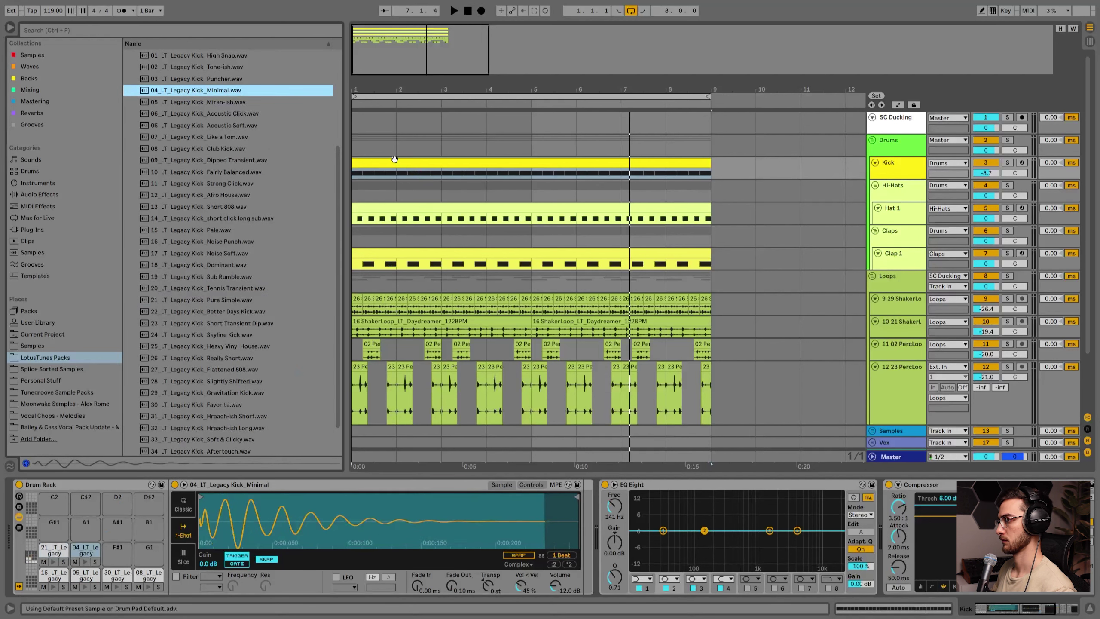
Move all kick notes up to the 04 Minimal sample on F1, play them, and set the Kick volume to -5.5 dB.
double_click(409, 158)
key(Up)
key(Up)
key(Up)
key(Up)
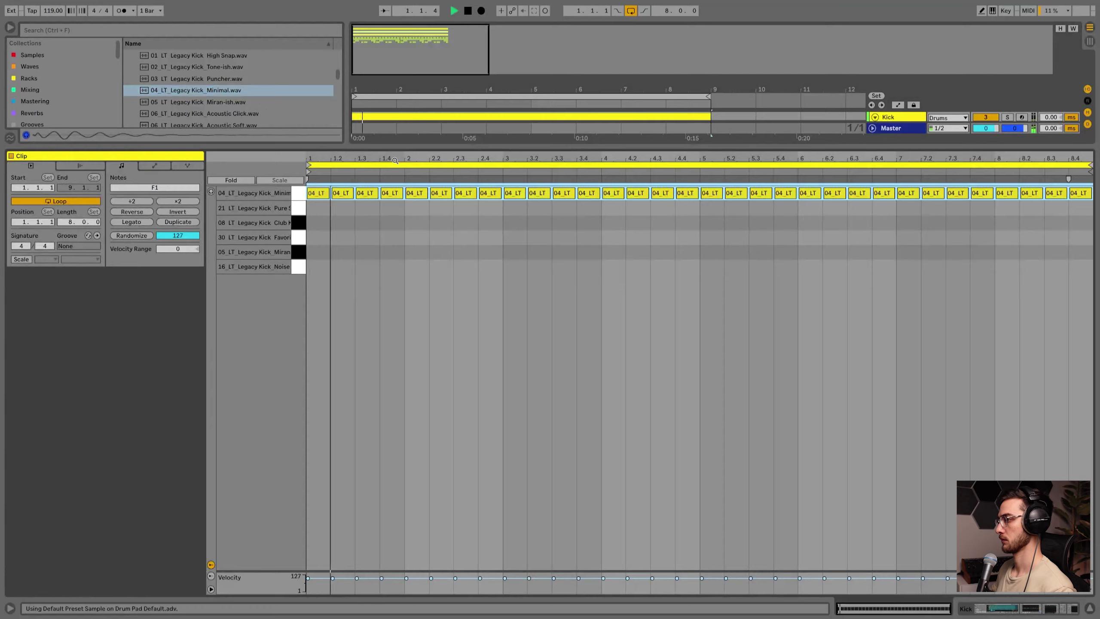
key(shift+Tab)
scroll(574, 185, up, 2)
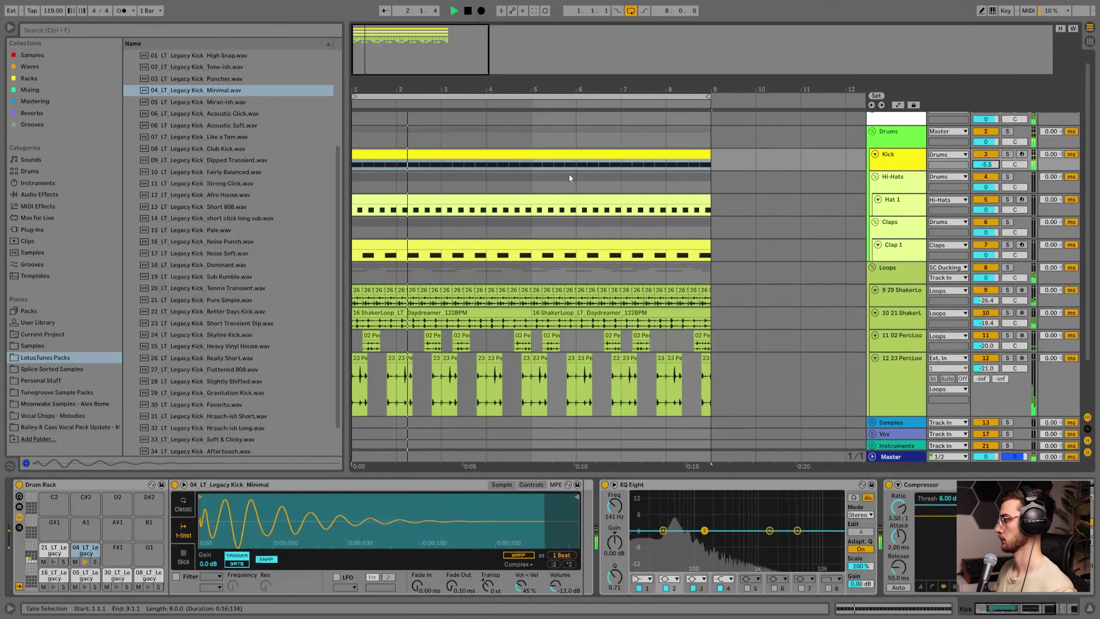
scroll(736, 169, up, 1)
View the device chains of the Drums group, the Loops group and the SC Ducking track.
click(894, 143)
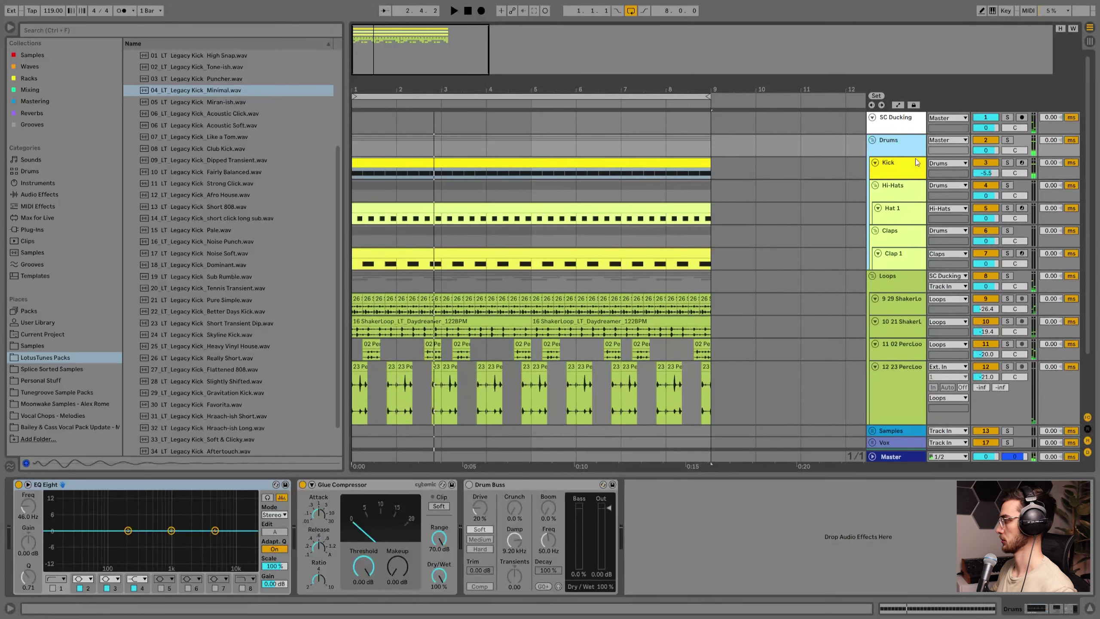
click(902, 277)
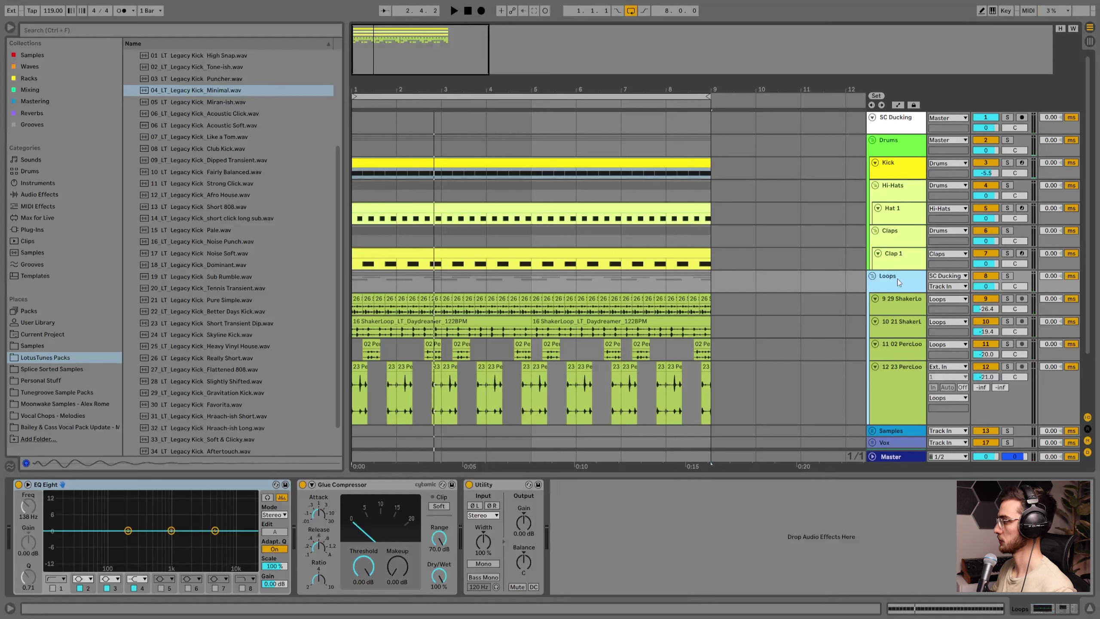
click(892, 130)
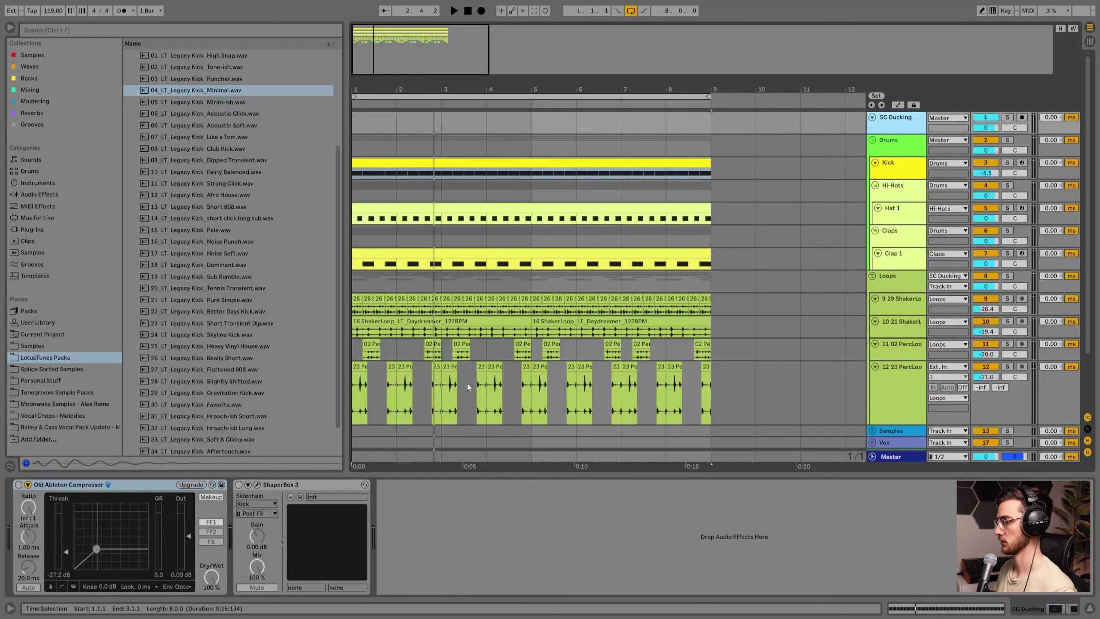
Enlarge the SC Ducking track, enable its Old Ableton Compressor and show the compressor's sidechain settings.
drag(895, 134, 890, 167)
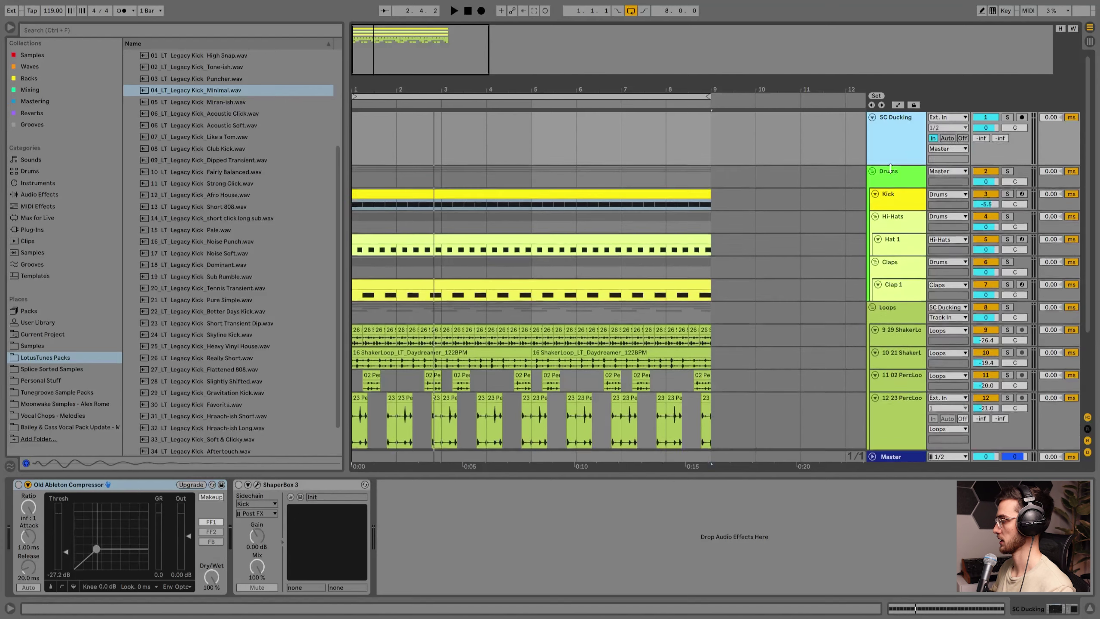
click(18, 484)
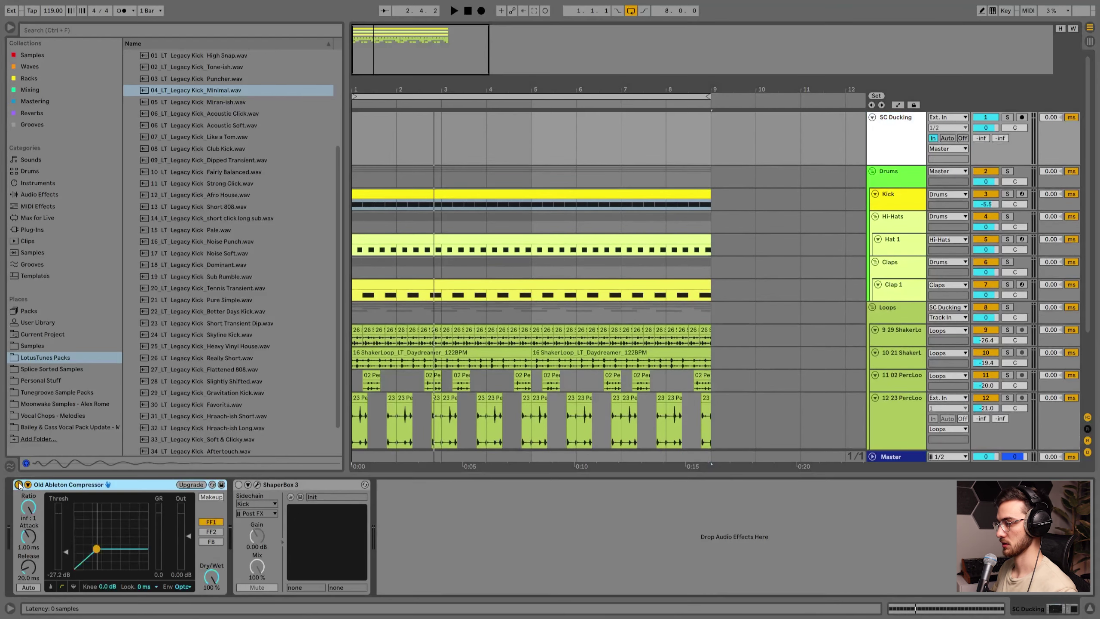
click(28, 485)
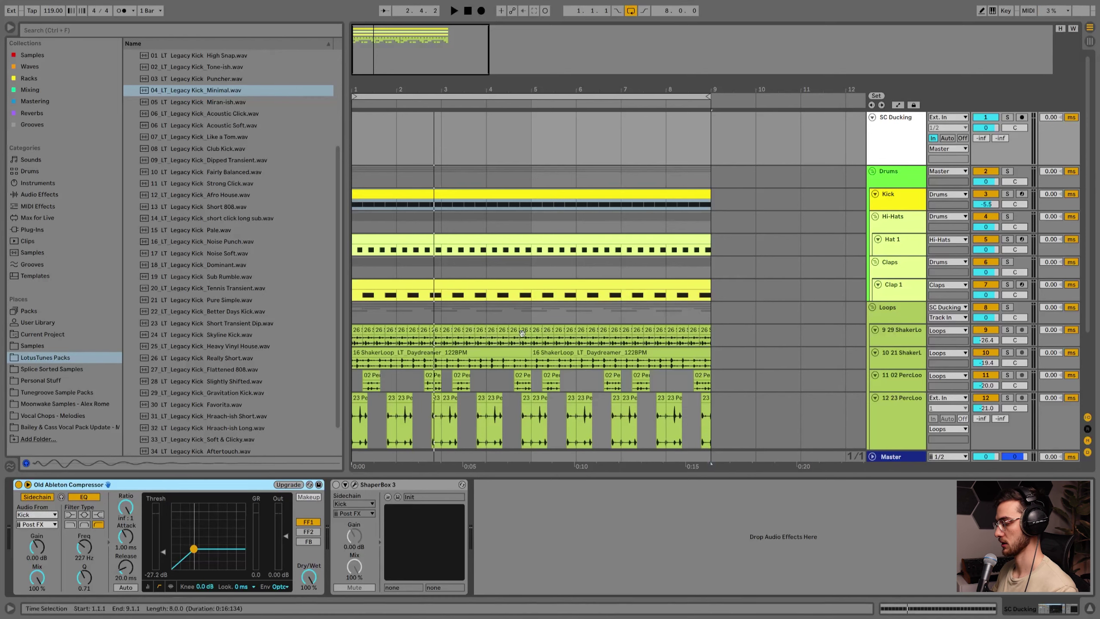
Enlarge the SC Ducking track further and examine its input monitoring and the Loops group's output routing into it.
scroll(575, 376, down, 3)
scroll(533, 340, up, 3)
click(898, 146)
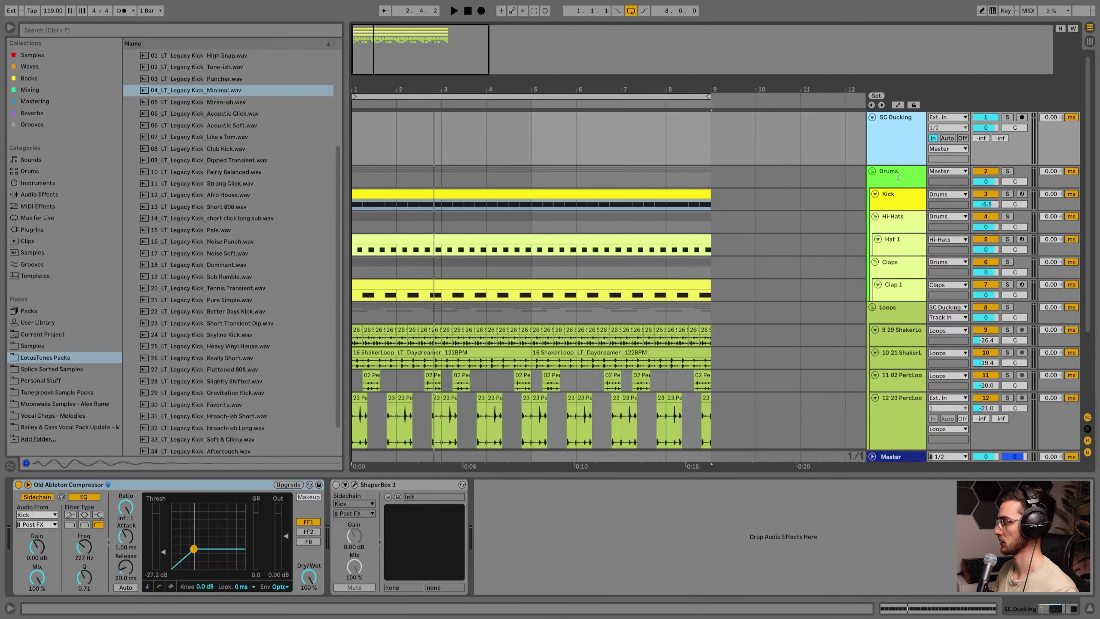
drag(900, 161, 890, 237)
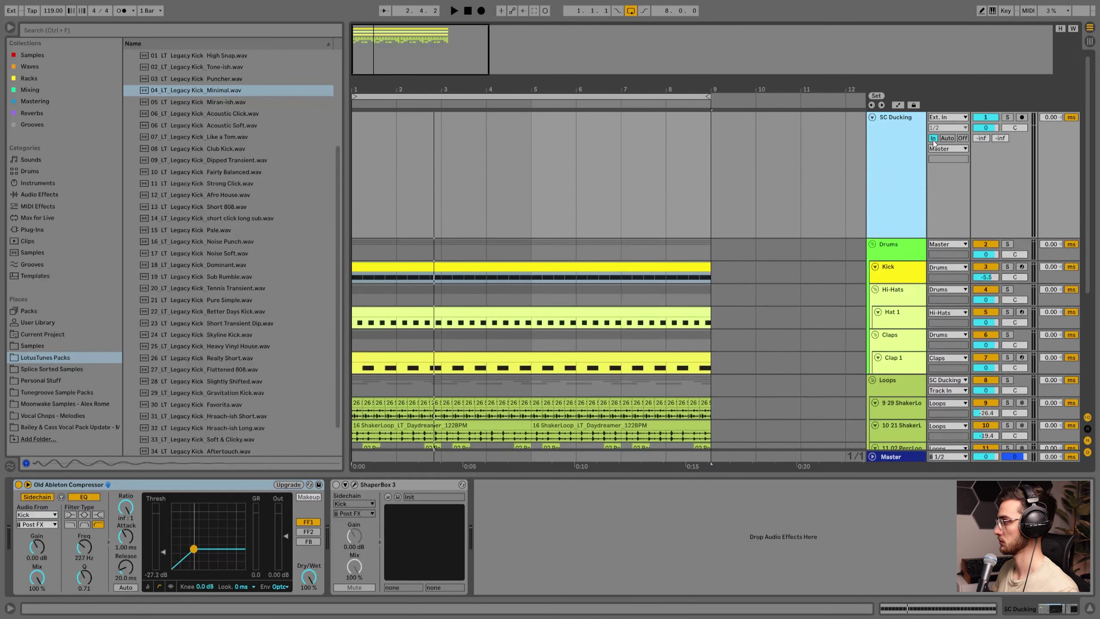
scroll(934, 143, down, 4)
click(900, 316)
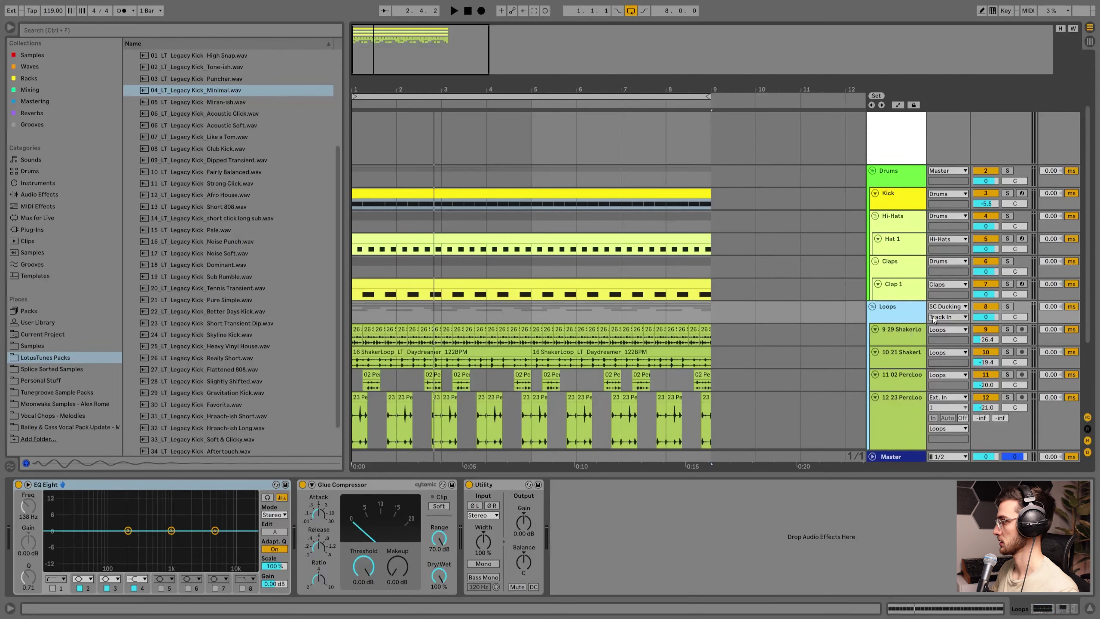
click(934, 318)
click(934, 316)
scroll(943, 310, up, 4)
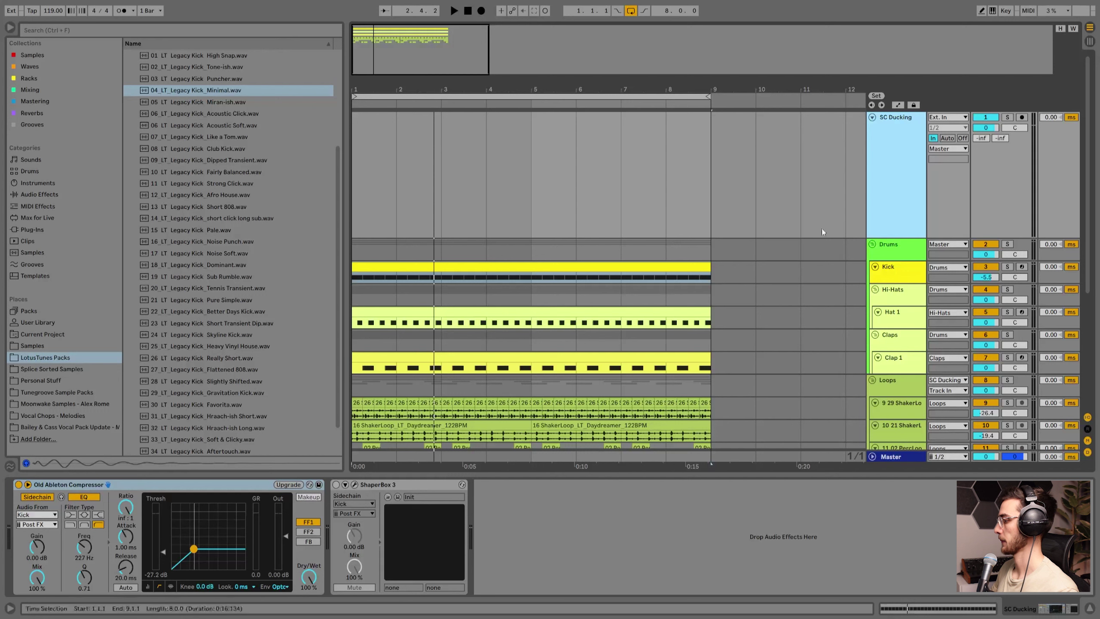
Play the loop and set the SC Ducking compressor's threshold to -34.2 dB and ratio to 12.6:1.
key(space)
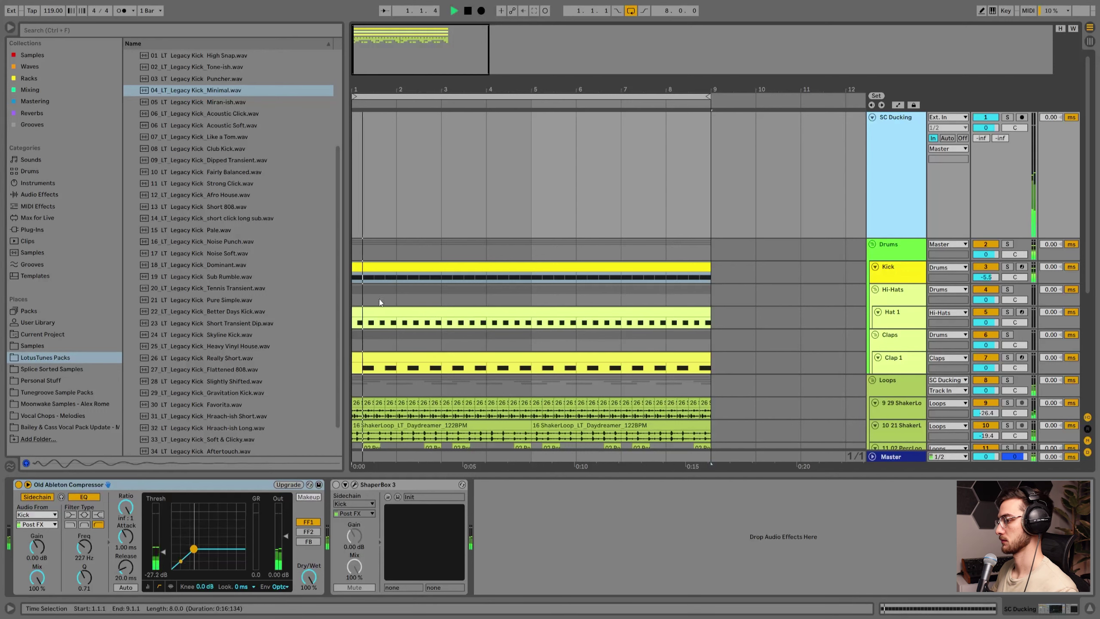
drag(163, 553, 163, 556)
drag(126, 507, 126, 514)
scroll(785, 314, down, 4)
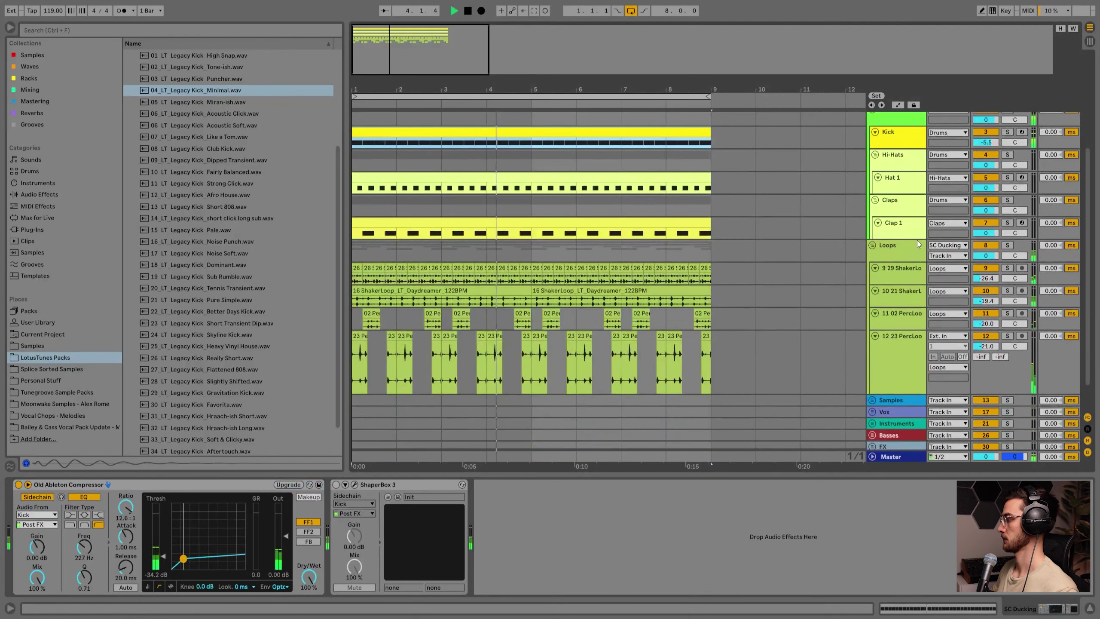
View the device chains of the shaker and percussion loop tracks and fit all track heights to the arrangement.
click(896, 246)
click(891, 355)
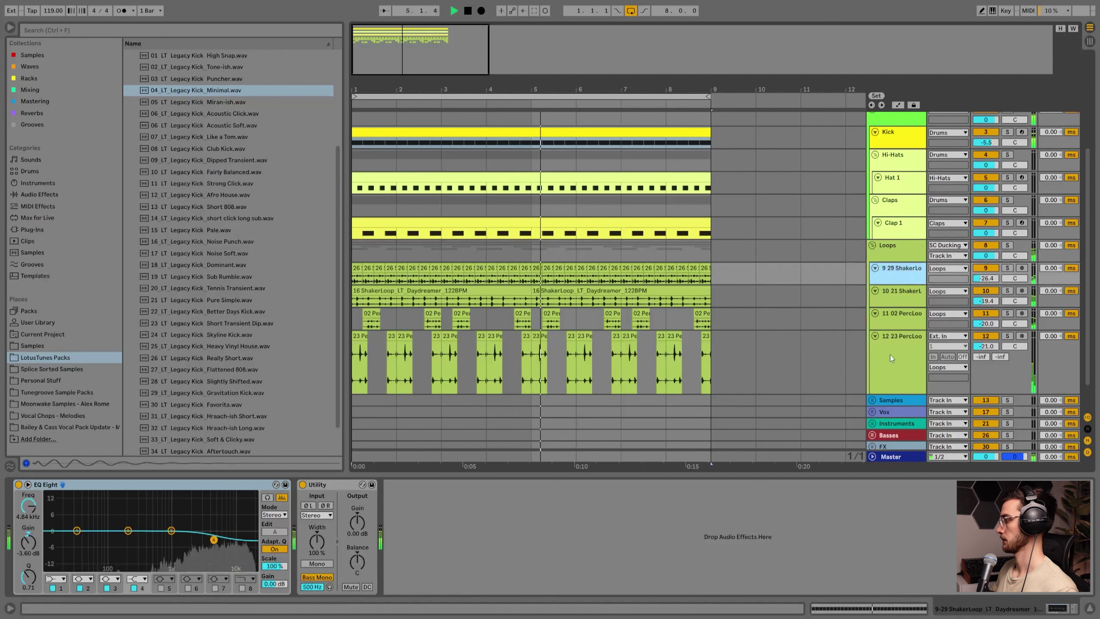
click(905, 257)
scroll(905, 258, down, 3)
click(898, 286)
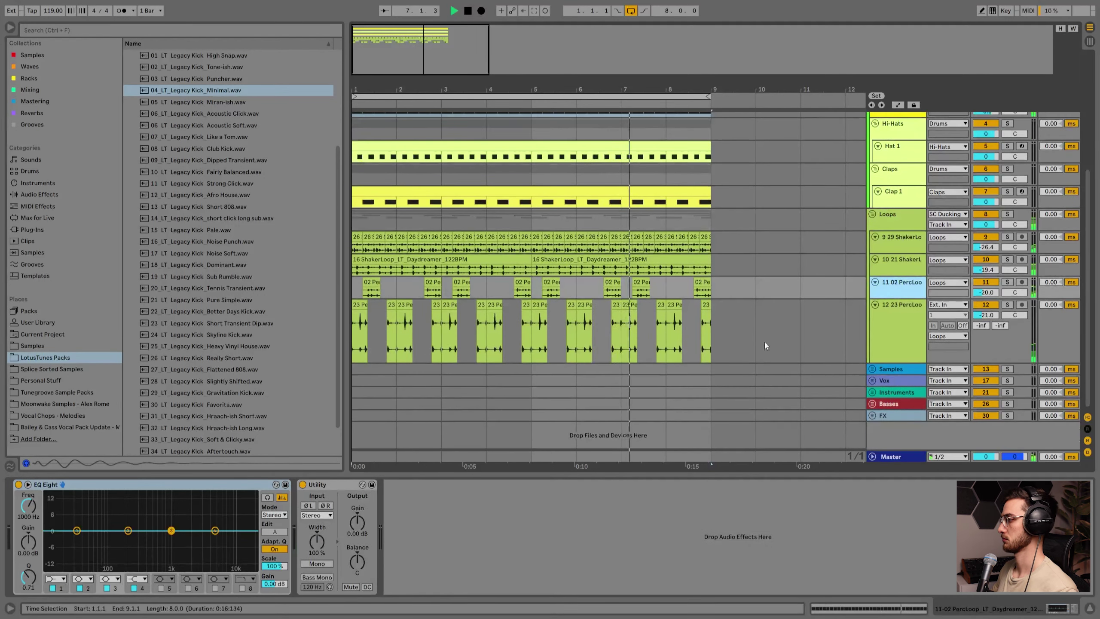
click(793, 304)
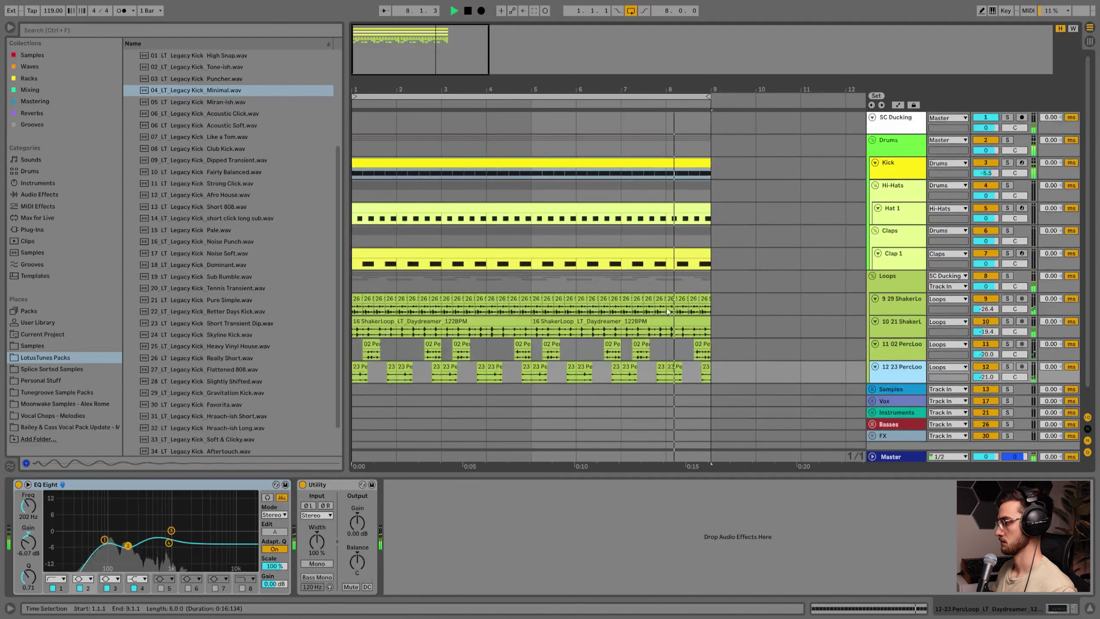
key(h)
Move all kick notes down to the 08 Club Kick sample on D#1 while playing, and return to the kick's device chain.
double_click(665, 162)
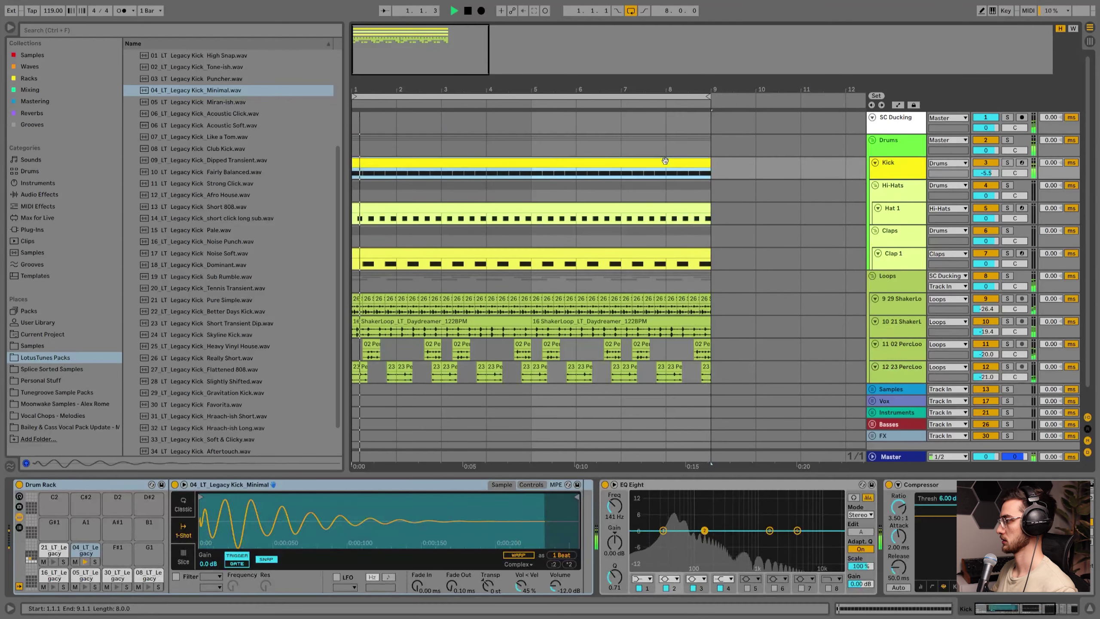
key(Down)
key(space)
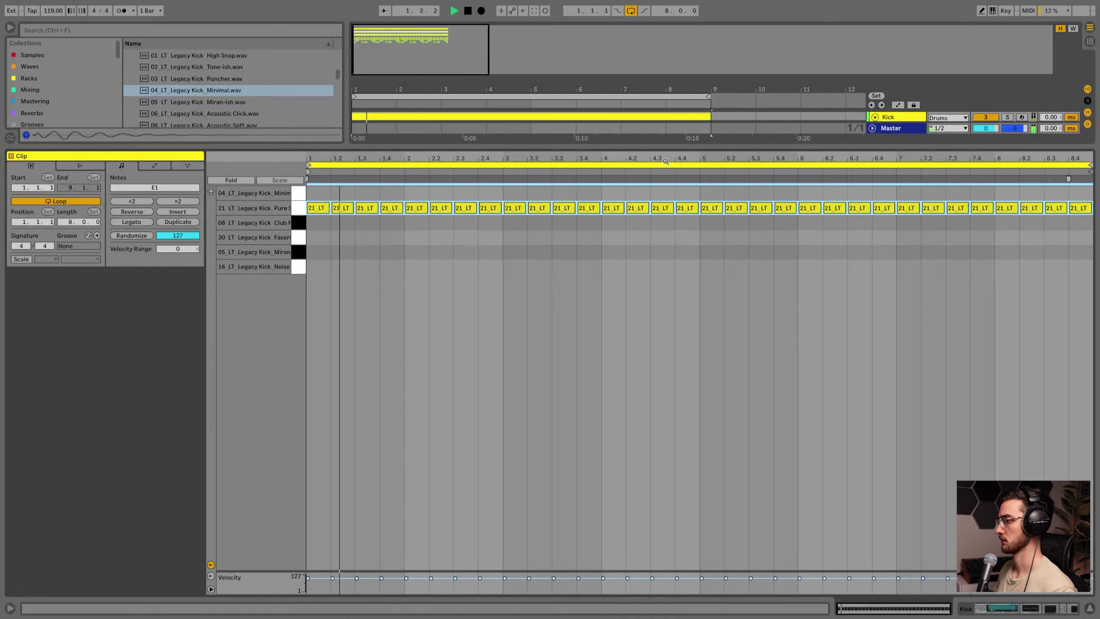
key(Down)
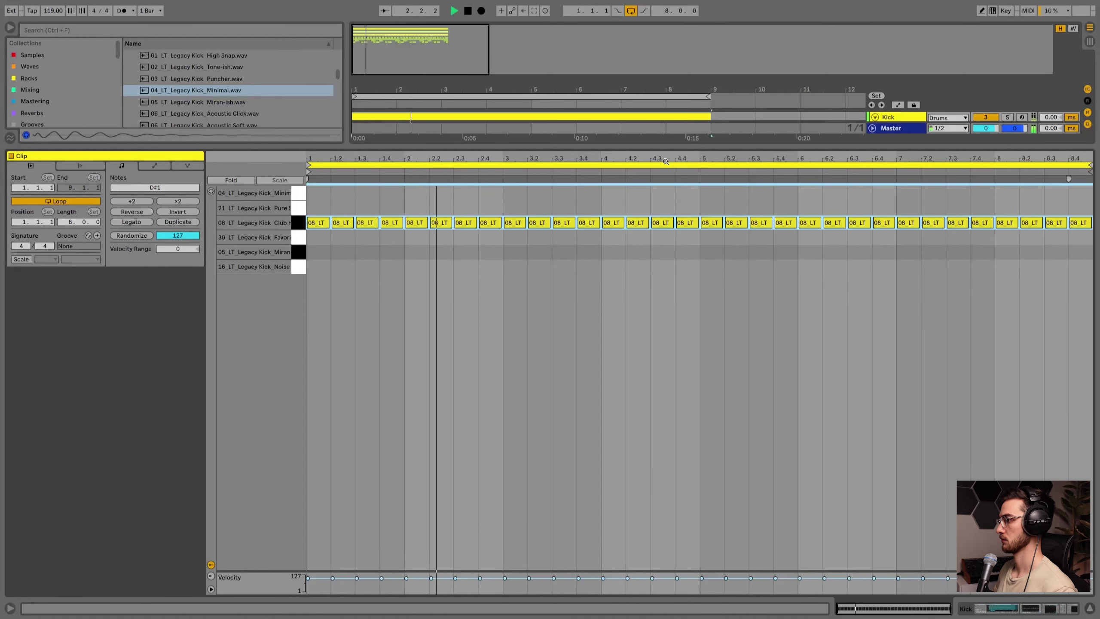
key(shift+Tab)
scroll(666, 161, up, 1)
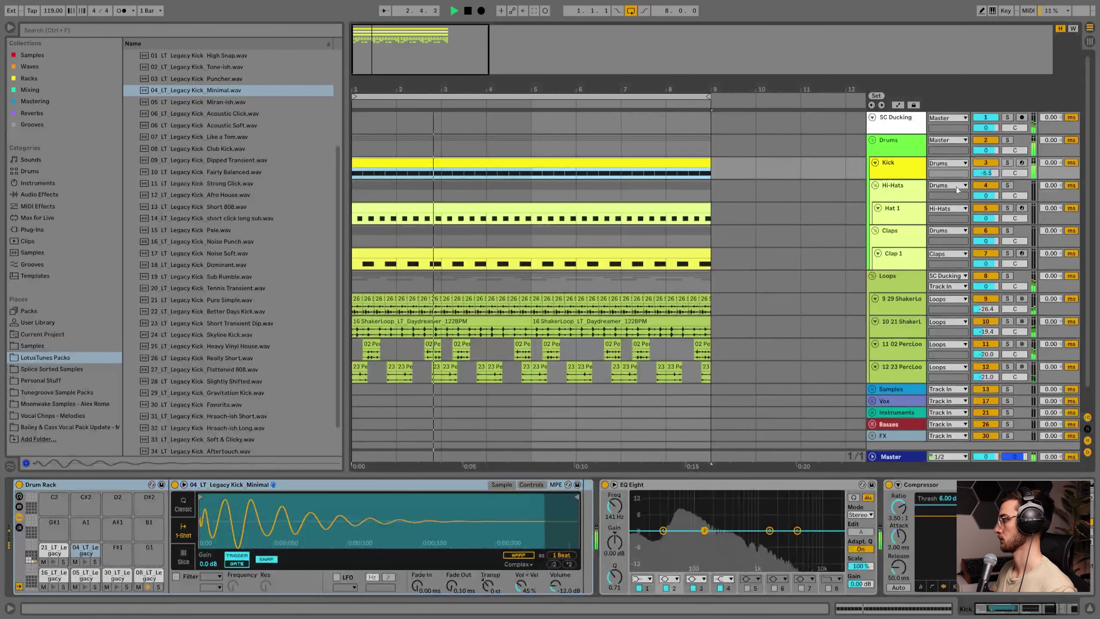
Set the SC Ducking compressor's threshold to -17.1 dB and the Kick track's volume to -6.7 dB.
click(898, 125)
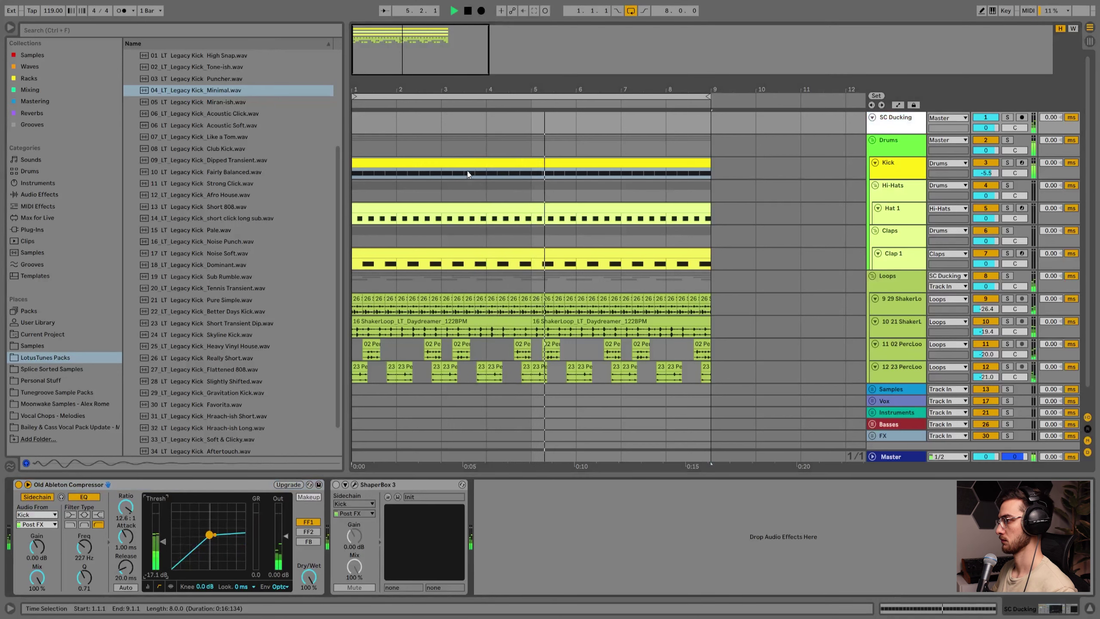
click(487, 173)
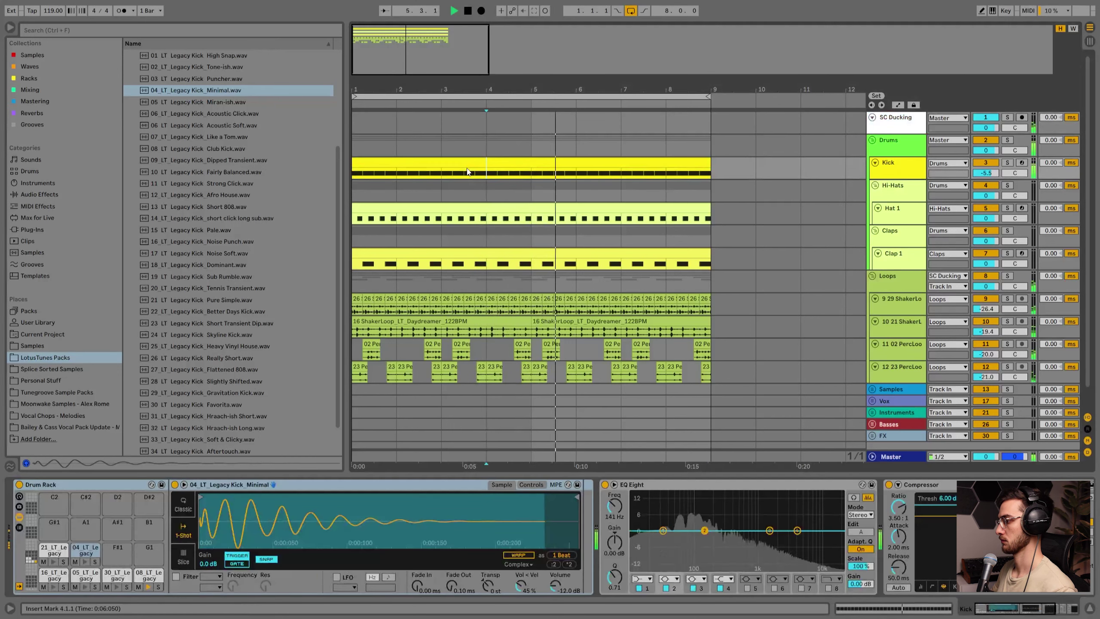
click(1020, 609)
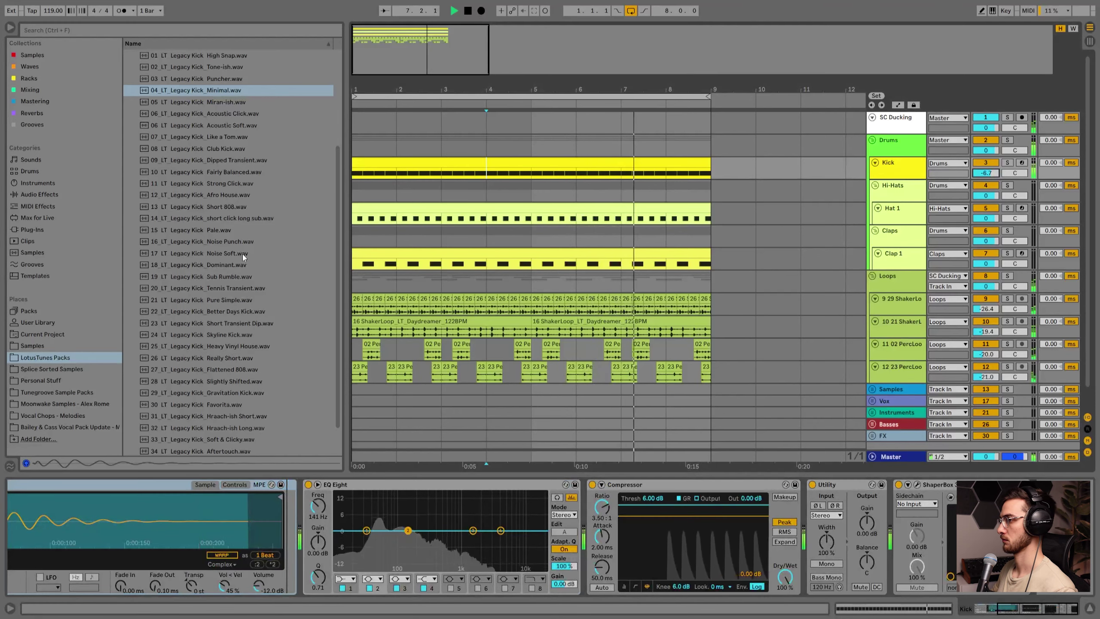
Audition the 05 and 16 kick samples in the Kick clip and settle all notes on the 30 Favorita sample on D1.
double_click(469, 163)
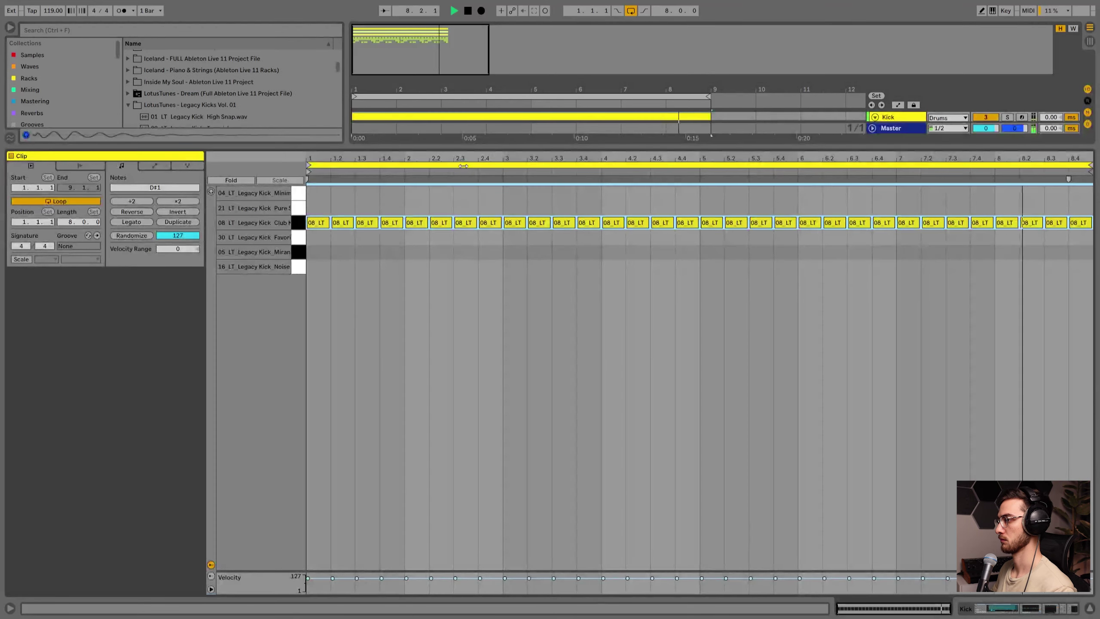
key(Down)
key(Down)
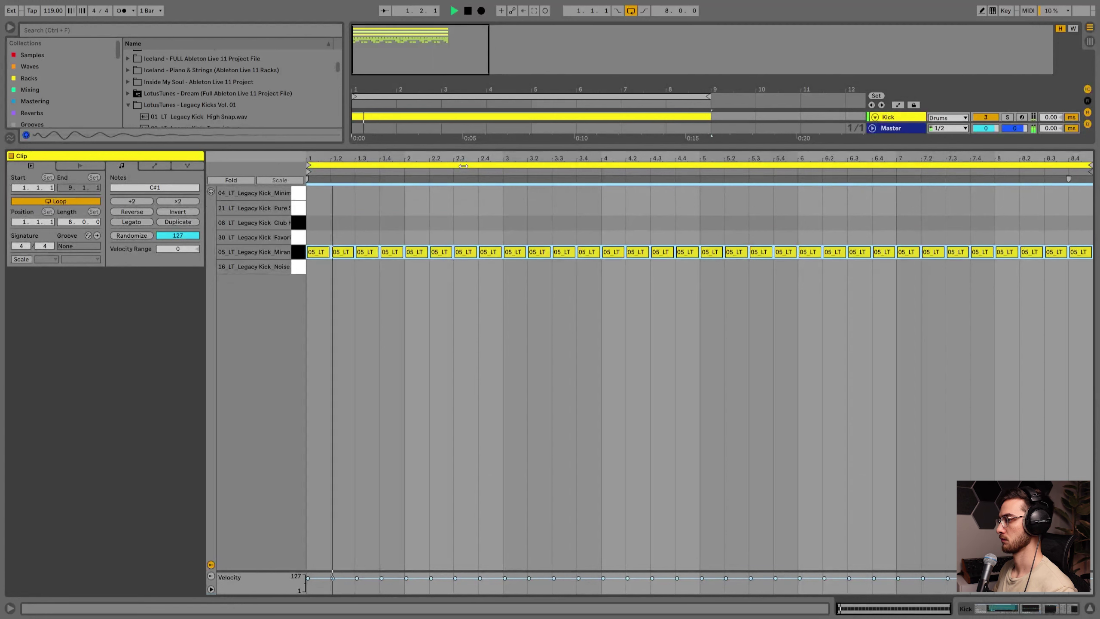
key(Down)
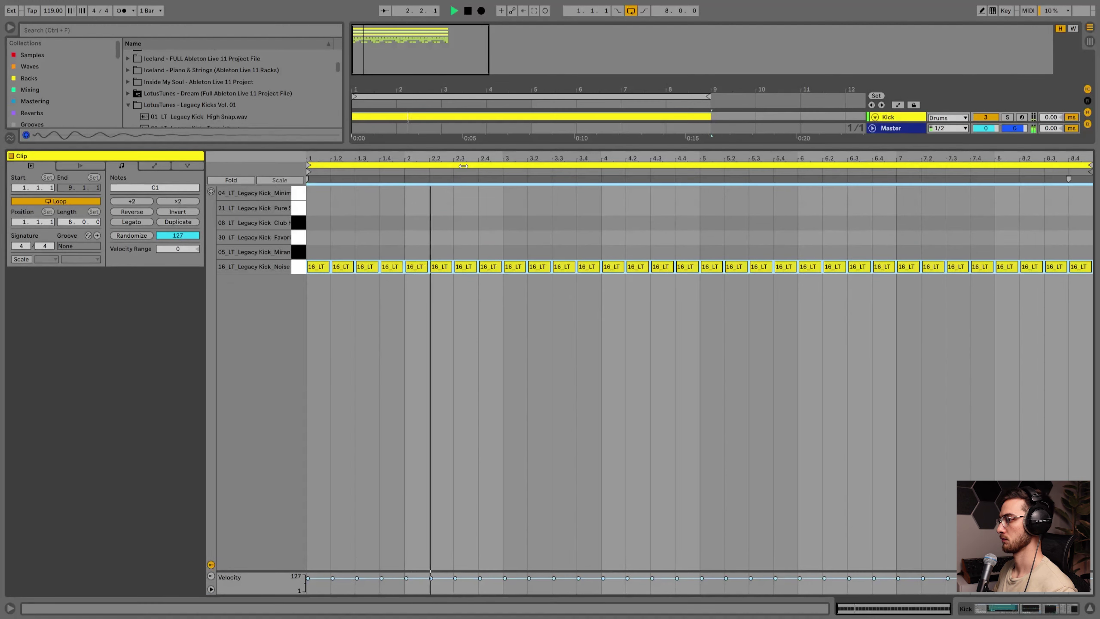
key(Up)
key(Up)
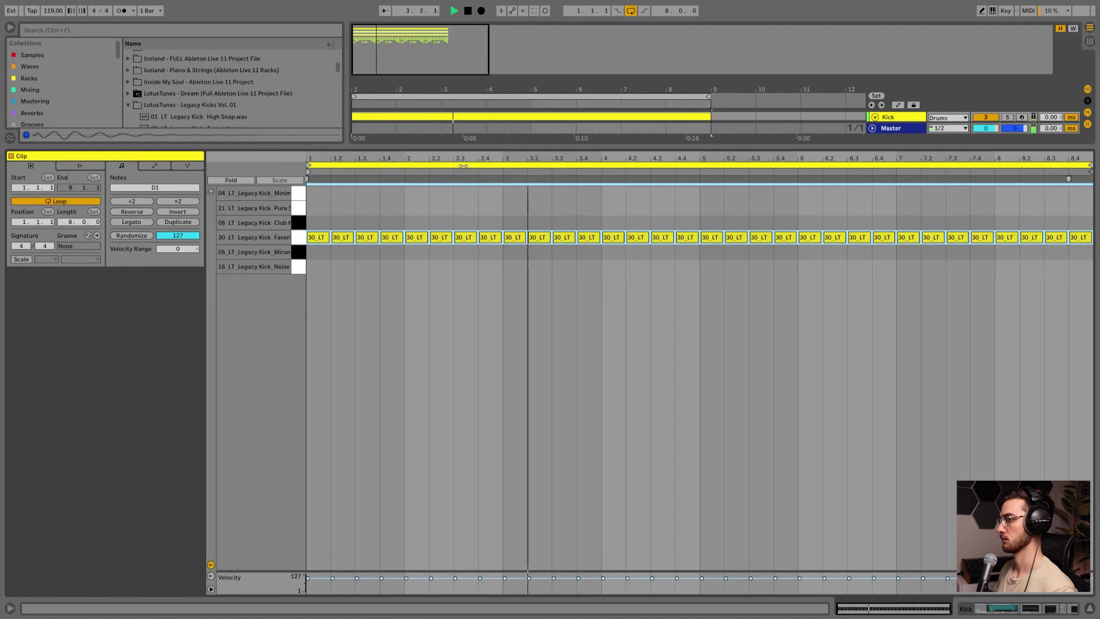
key(shift+Tab)
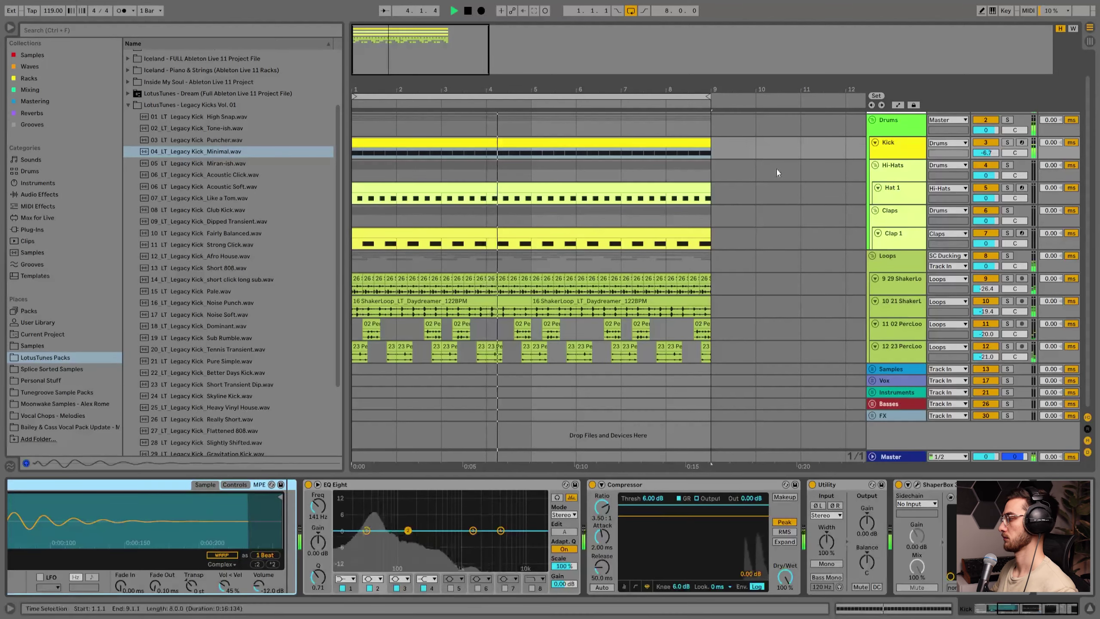
View the device chains of the Claps group and Clap 1 track, and select the Clap 1 clip.
drag(656, 90, 656, 44)
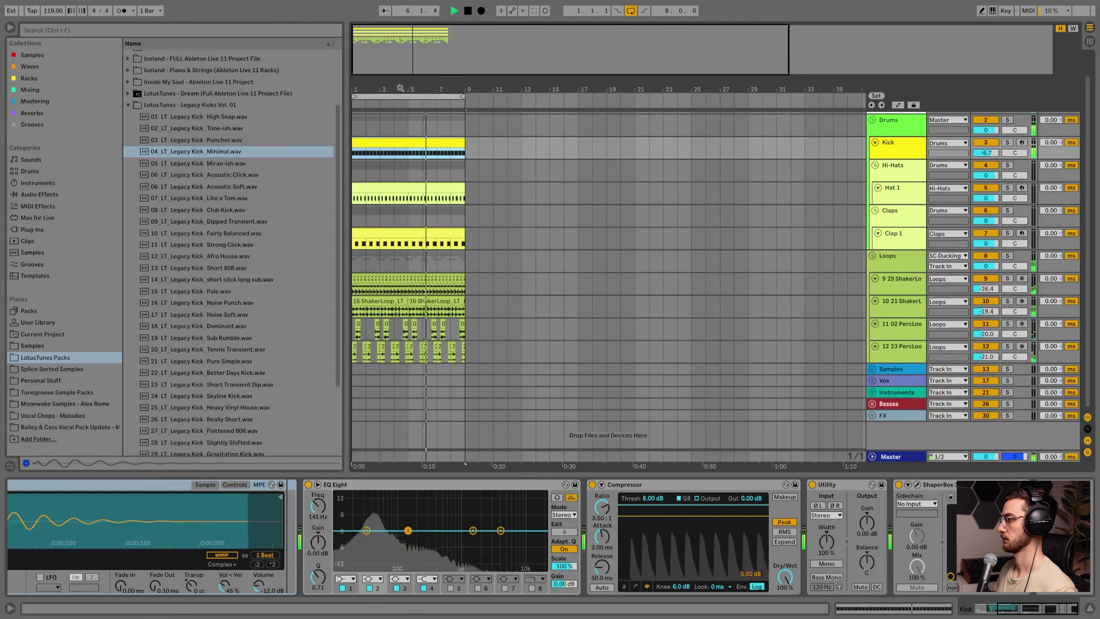
drag(398, 89, 399, 105)
click(897, 193)
click(897, 213)
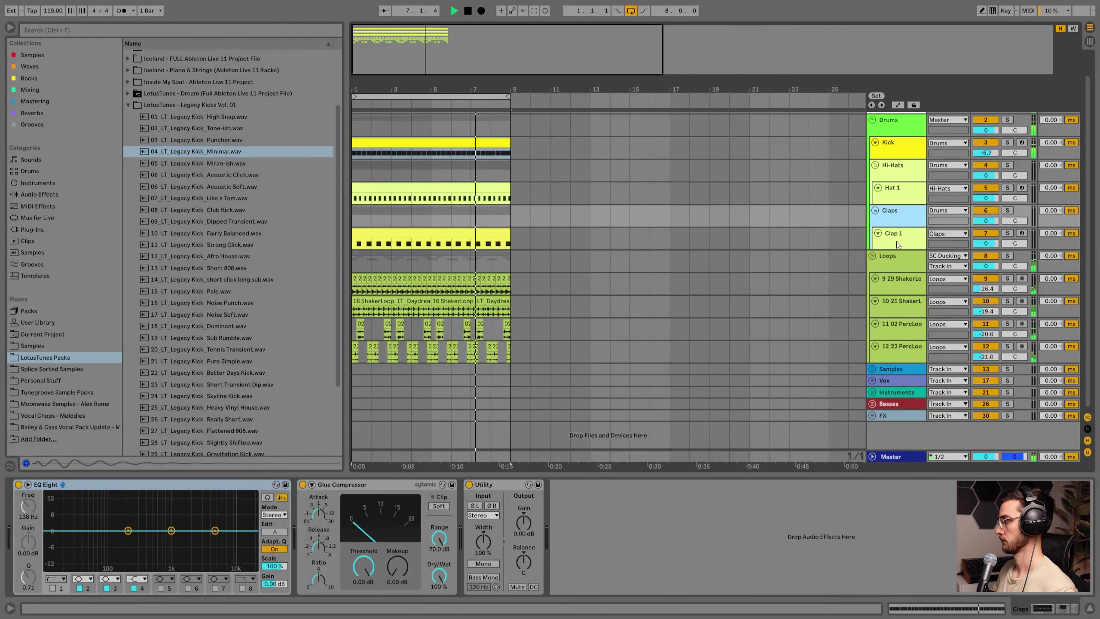
click(896, 241)
click(375, 236)
Collapse the Legacy Kicks folder and look through the Daydreamer MIDI Extention and Beta Pack folders for drum one-shots.
scroll(225, 246, up, 1)
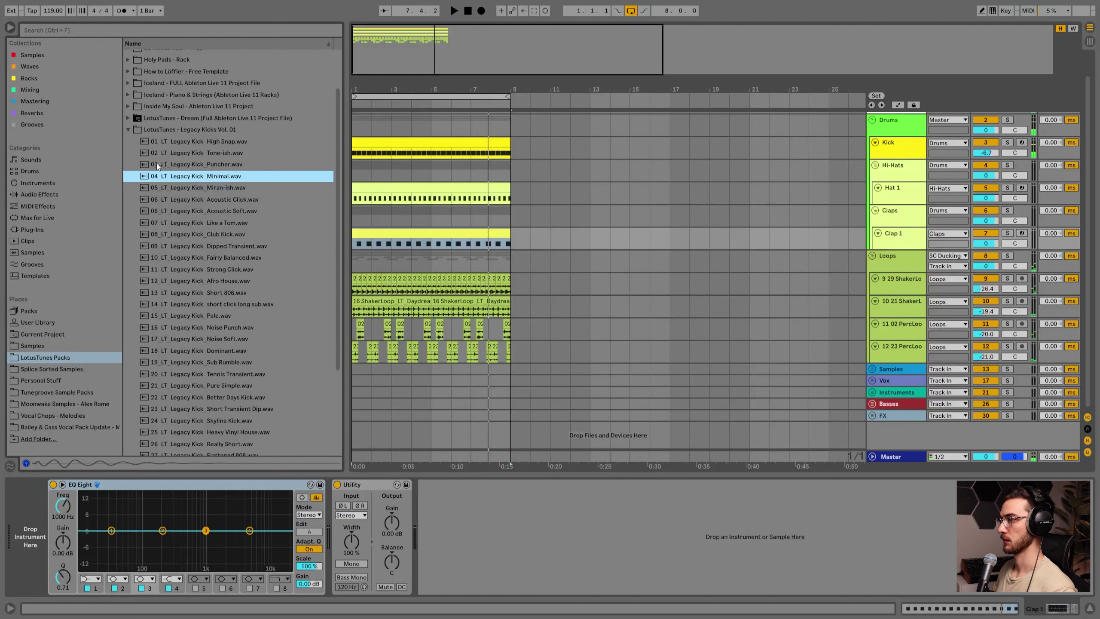
click(130, 132)
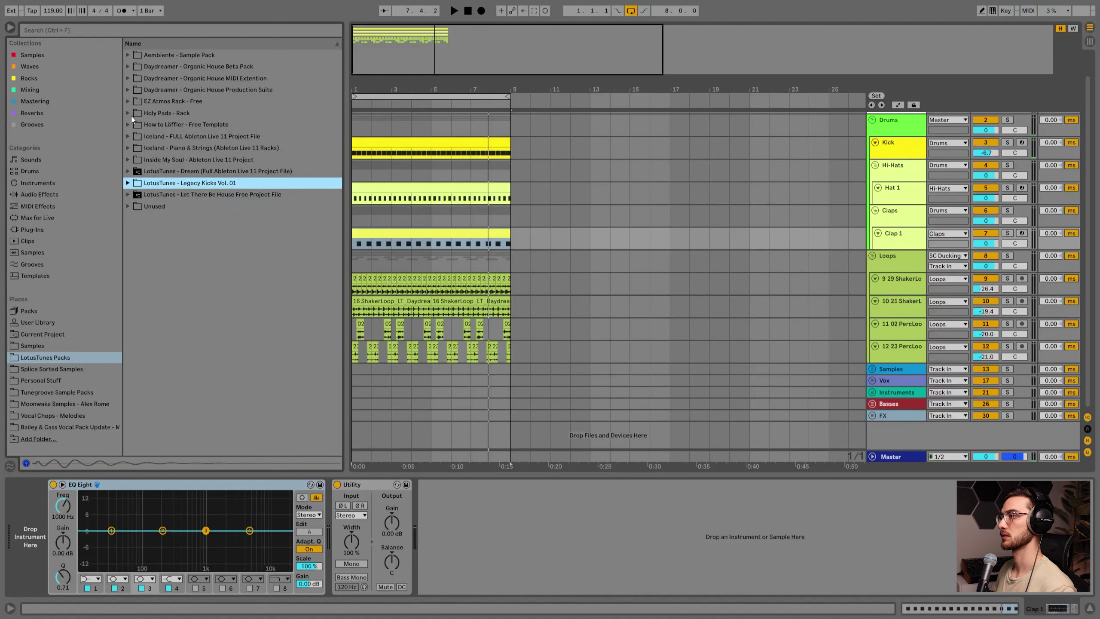
click(129, 79)
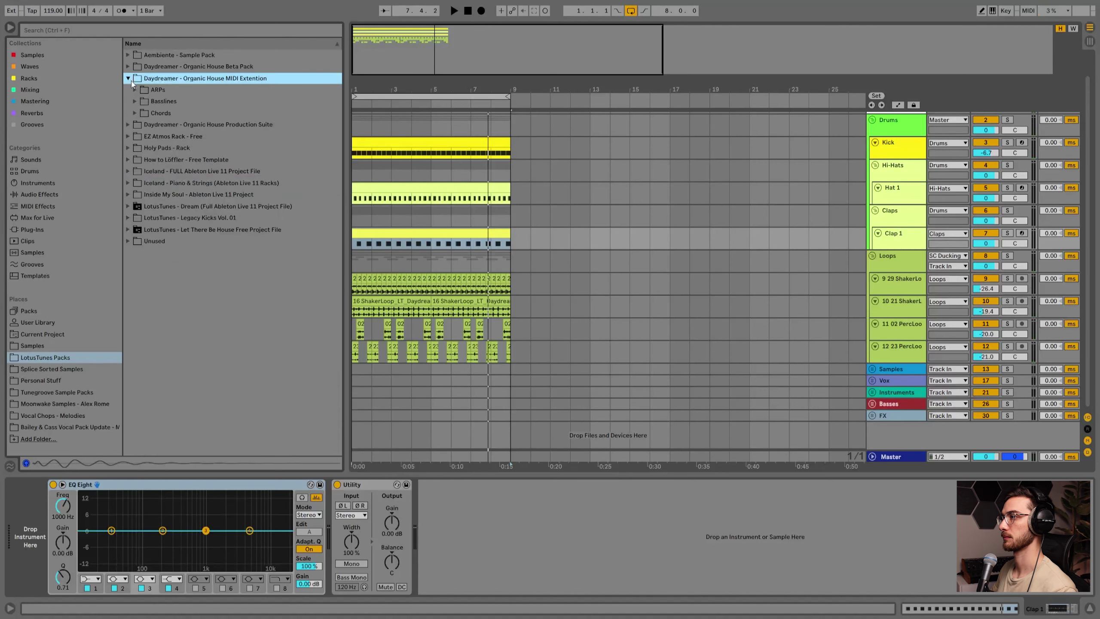
click(128, 79)
click(129, 66)
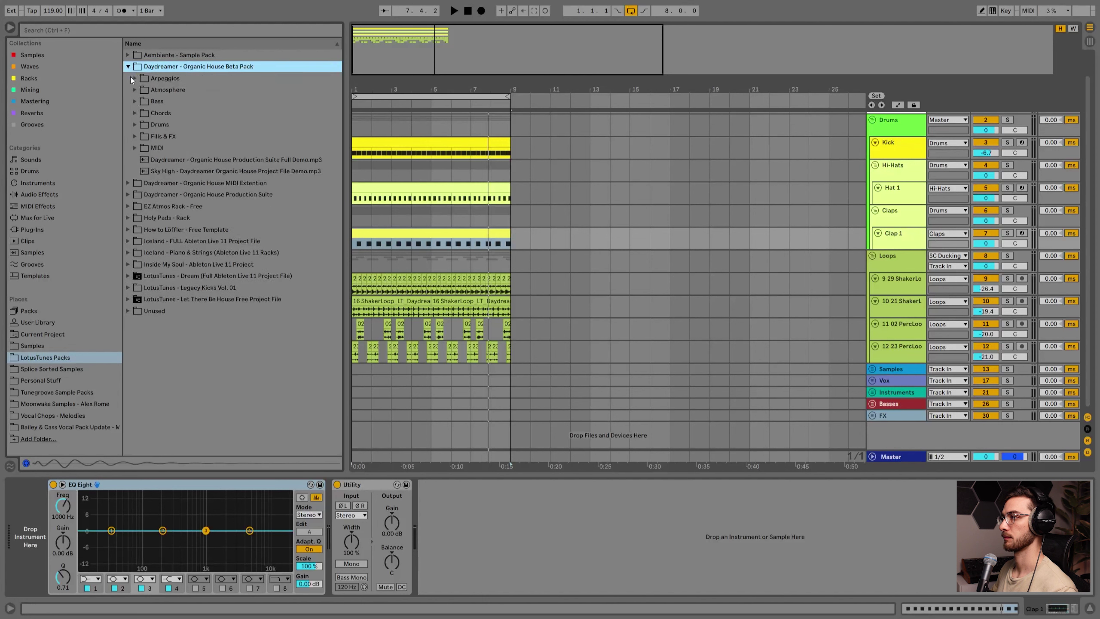
click(135, 125)
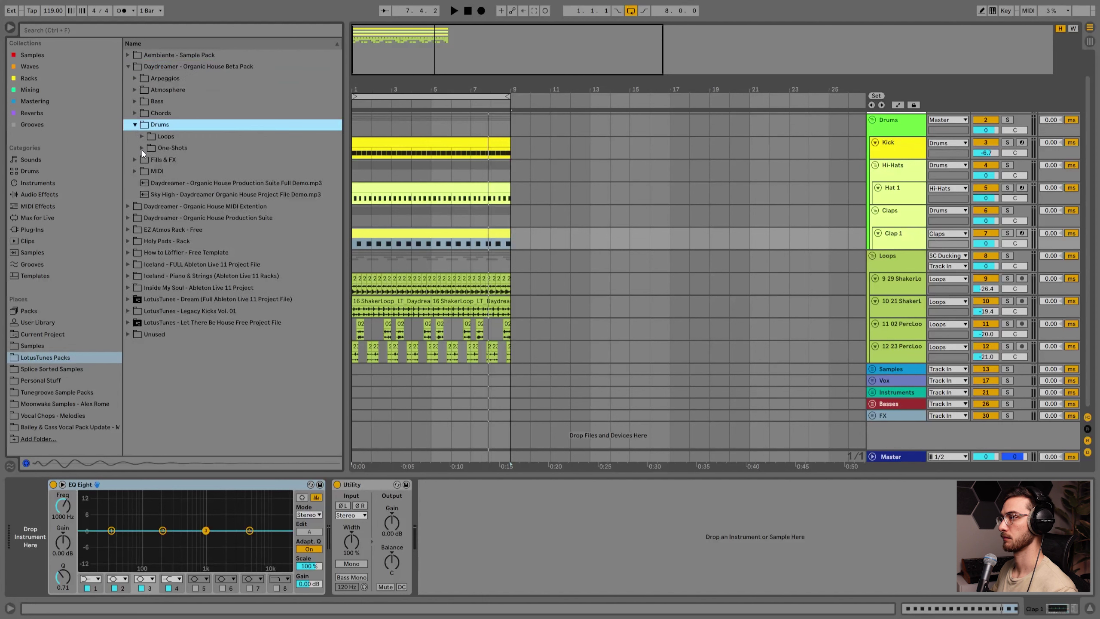
click(135, 125)
click(128, 67)
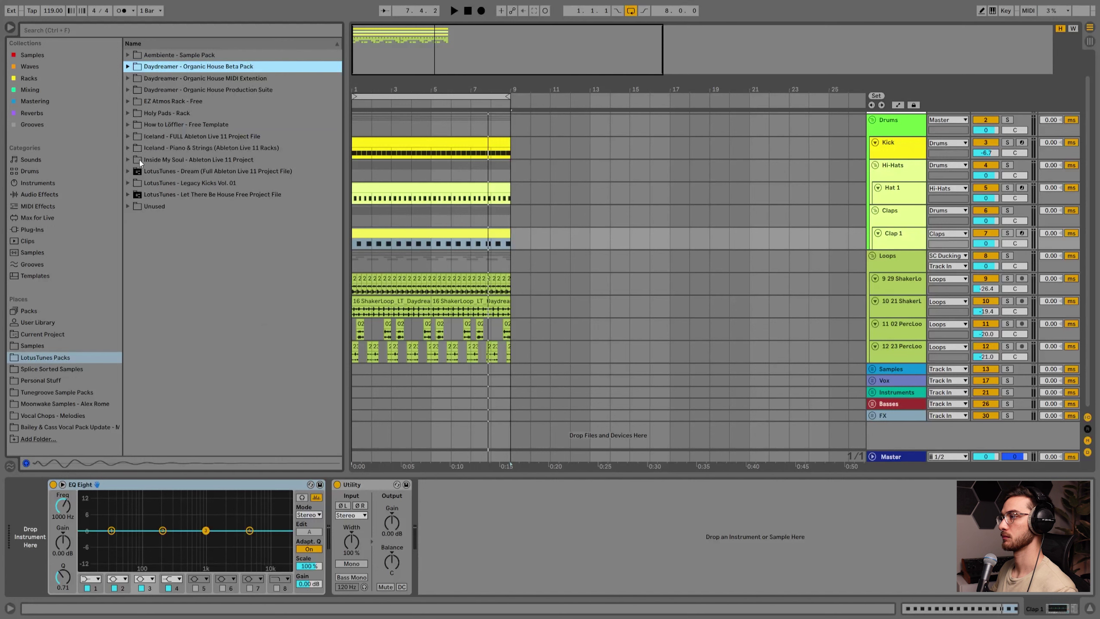
Open the Clap one-shots folder inside the Drums folder of the Daydreamer Organic House Production Suite.
click(128, 90)
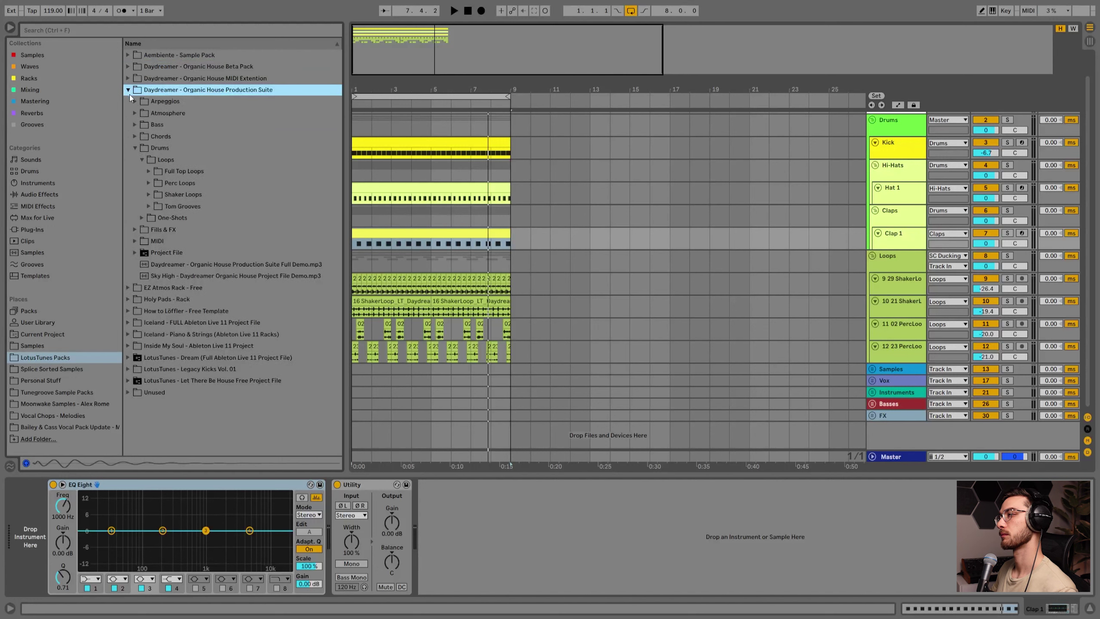
click(138, 147)
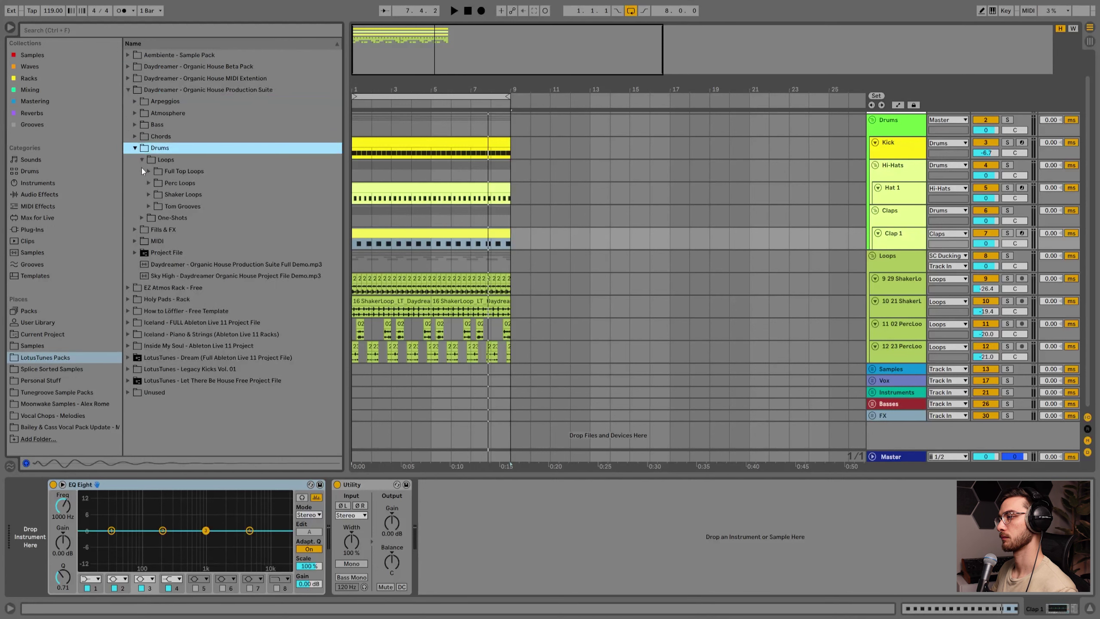
click(142, 160)
click(145, 173)
click(148, 184)
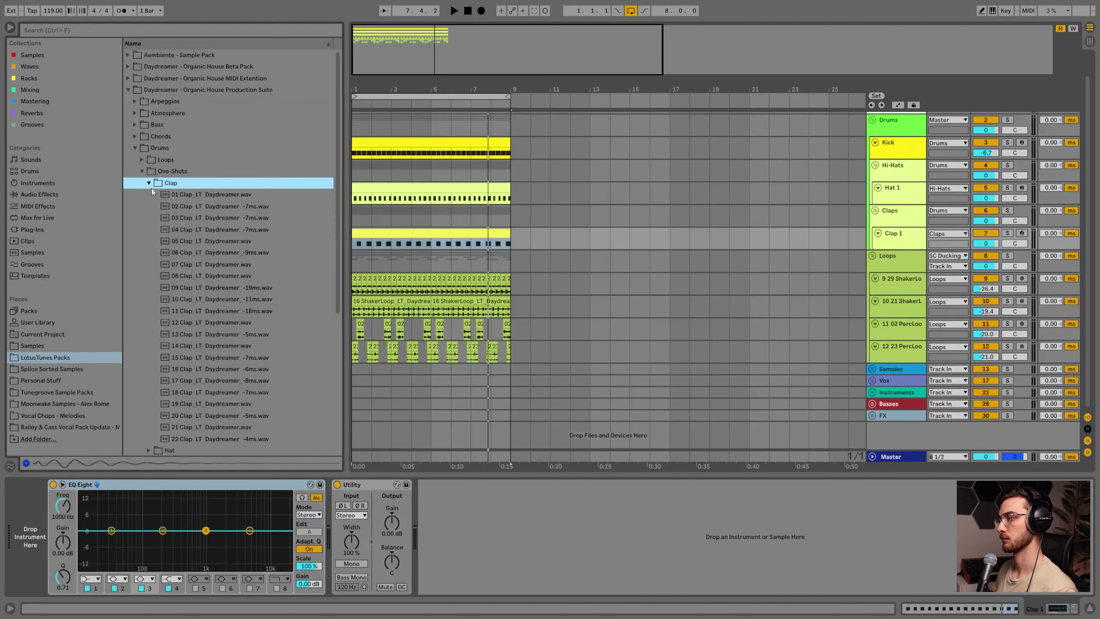
Audition Daydreamer clap samples from 01 through 05.
click(157, 194)
click(189, 214)
scroll(190, 221, down, 1)
click(190, 227)
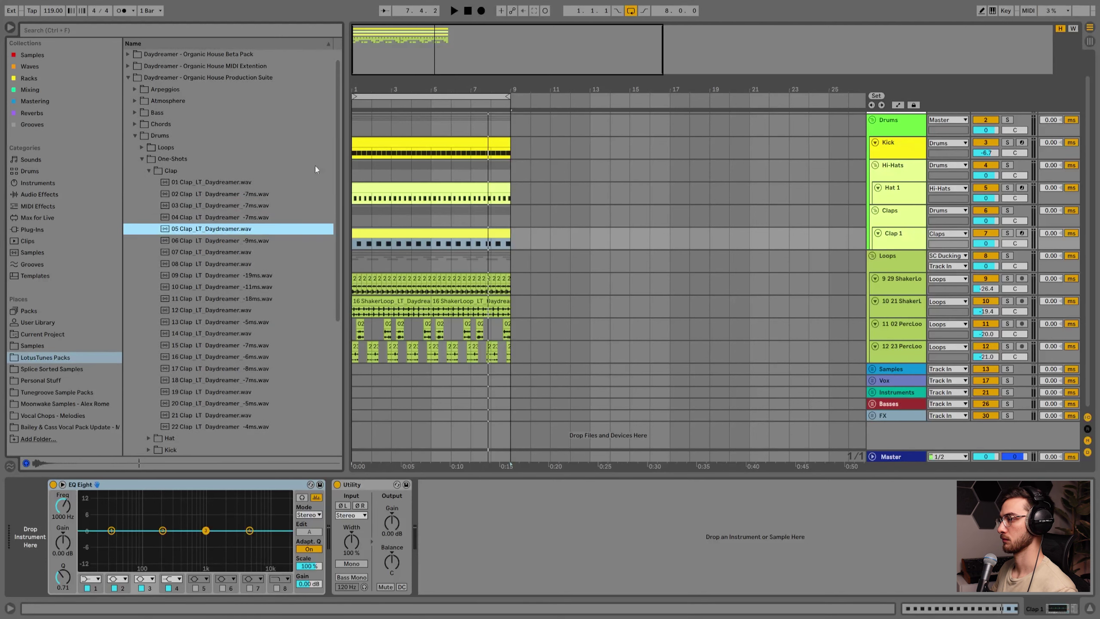
Insert two audio tracks below Clap 1 in the Claps group and unfold the first one.
click(400, 113)
key(z)
click(884, 236)
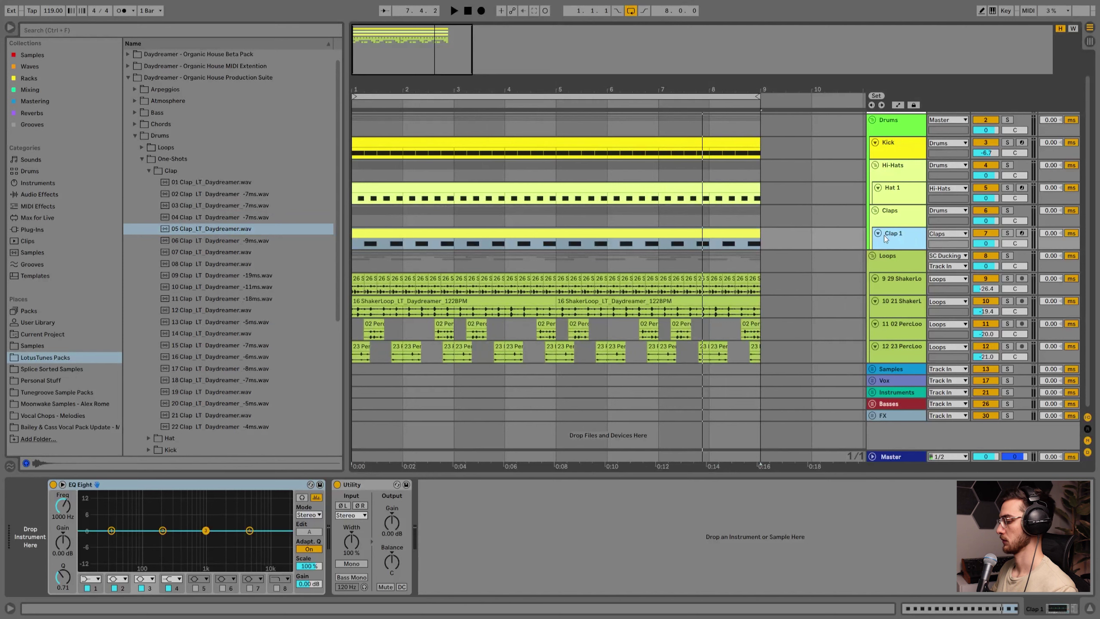
key(ctrl+t)
key(ctrl+t)
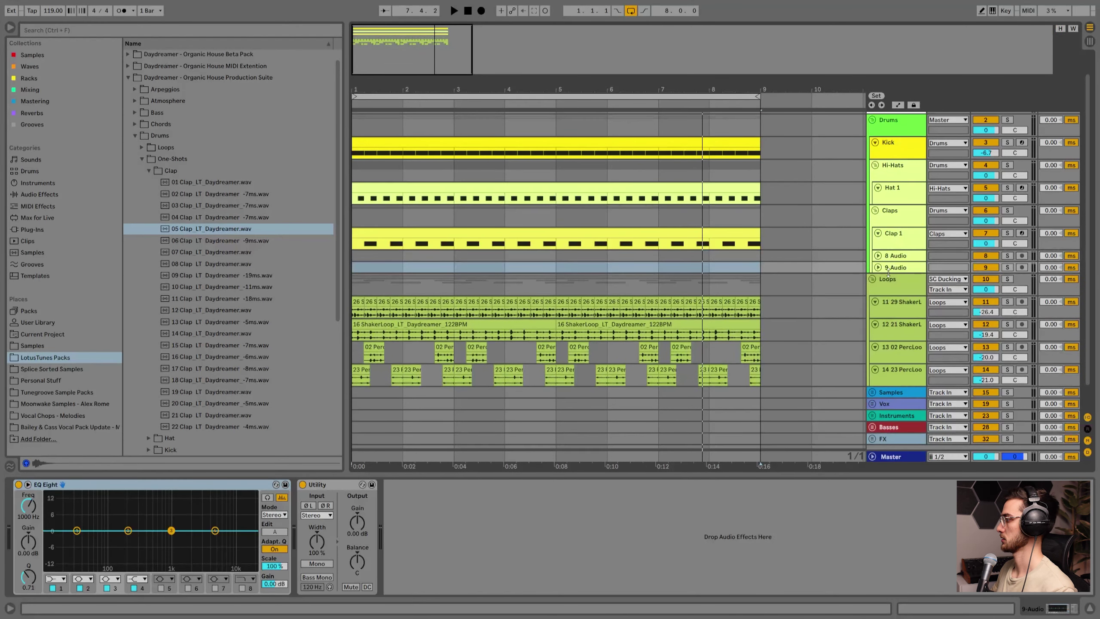
click(878, 255)
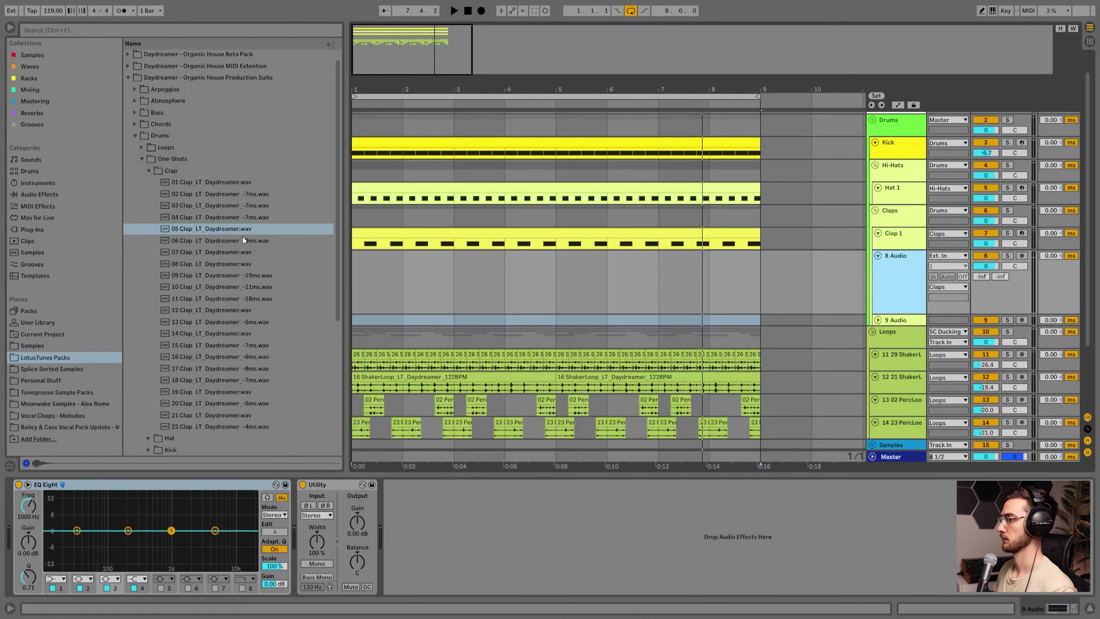
Set the arrangement grid to 1/8 and place the 06 Clap sample at beat 1.2 on the 8 Audio track.
click(404, 276)
right_click(404, 277)
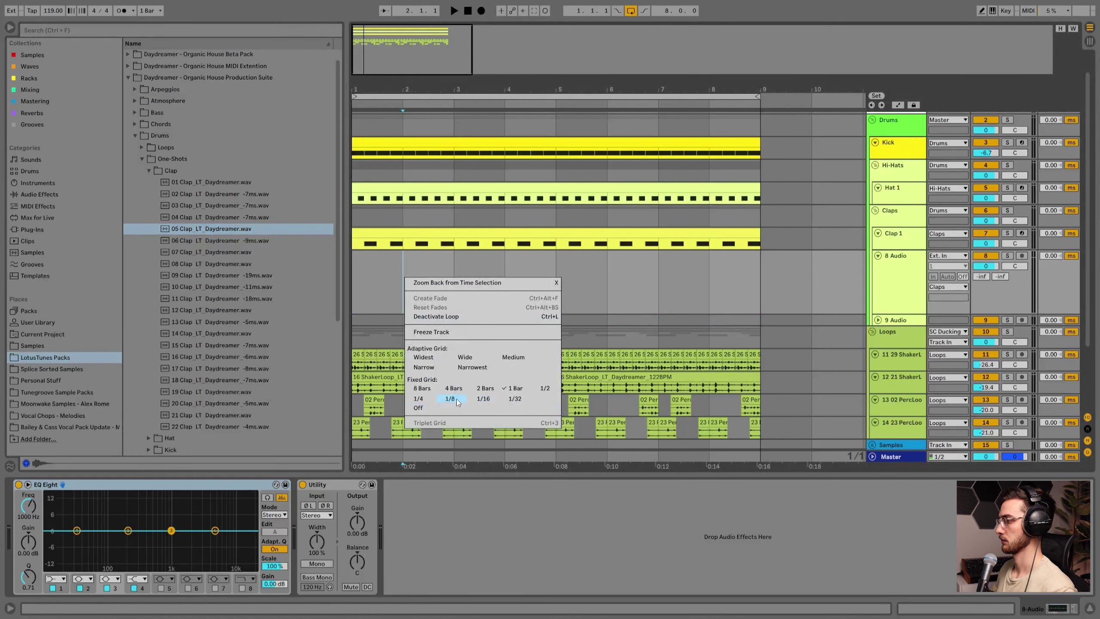
click(456, 400)
drag(355, 85, 355, 143)
click(220, 241)
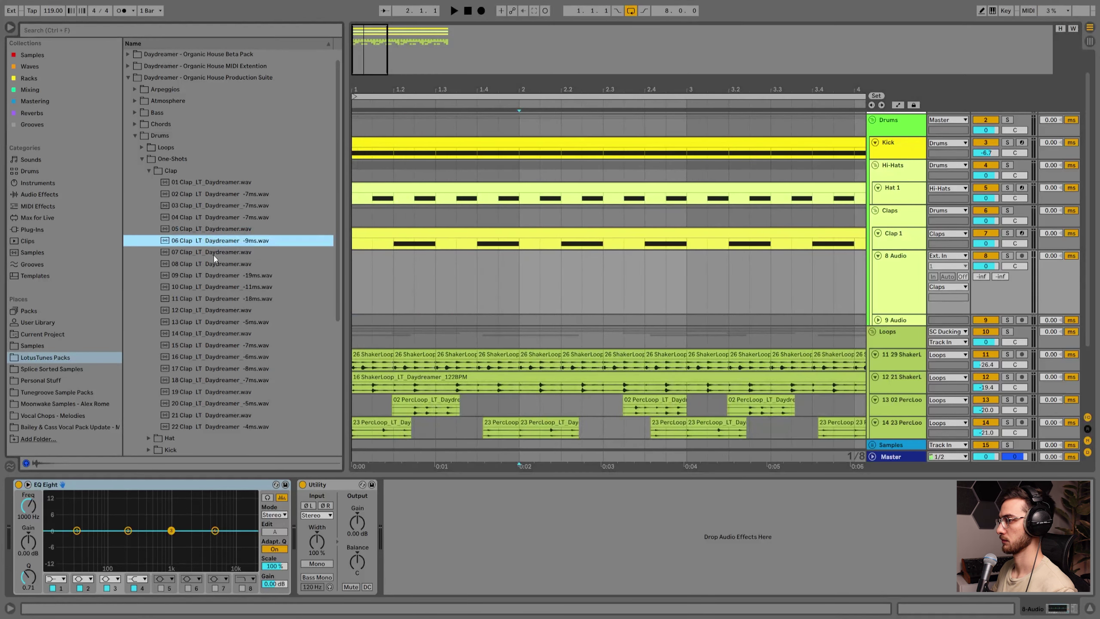
drag(228, 243, 396, 277)
Play the groove around the new clap and set the 06 Clap track's volume to -13.3 dB.
click(372, 269)
drag(372, 94, 400, 126)
key(space)
key(space)
drag(988, 266, 988, 272)
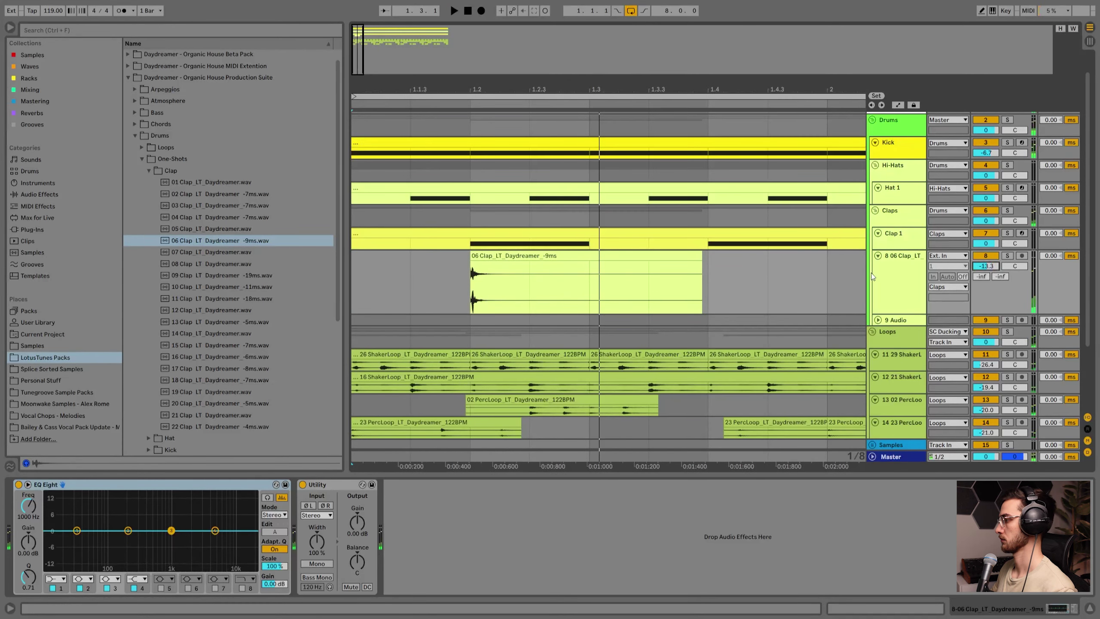
Nudge the 06 Clap clip slightly ahead of beat 1.2 and play the groove from bar 1.
click(488, 256)
drag(495, 256, 494, 256)
click(464, 283)
key(space)
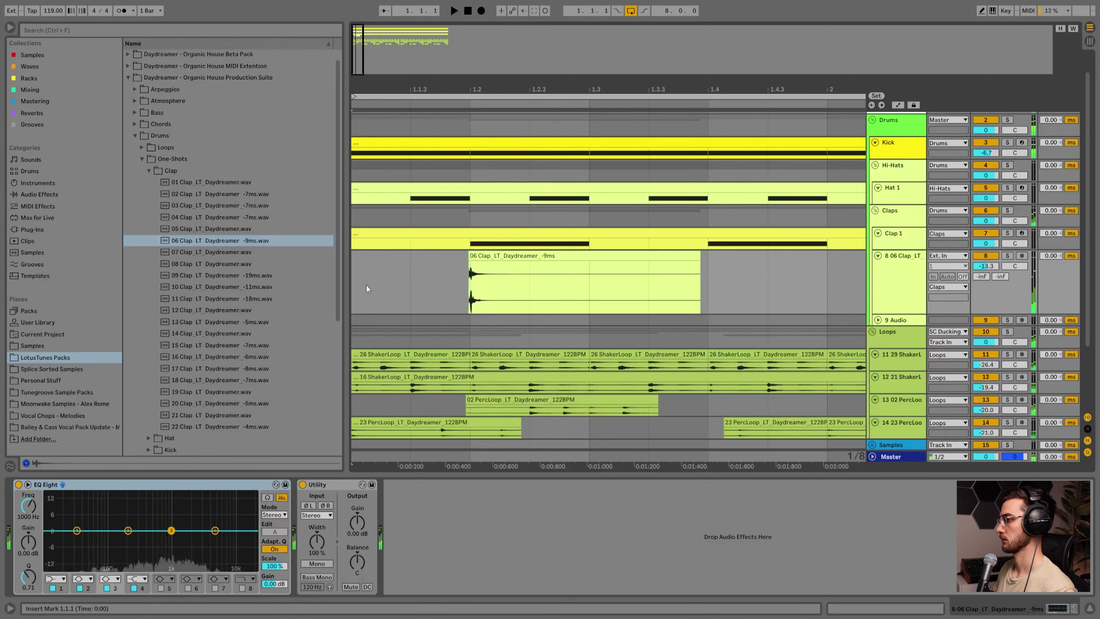
key(space)
drag(482, 80, 482, 39)
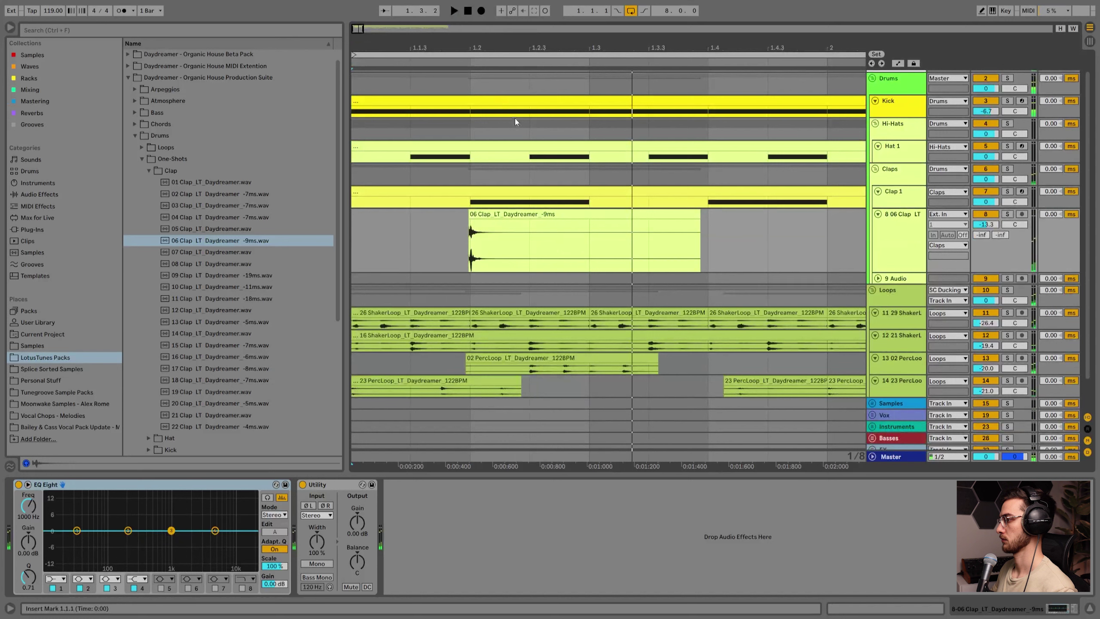
Shorten the 06 Clap clip to just its hit with a fade-out and play the result.
drag(684, 215, 696, 214)
key(ctrl+z)
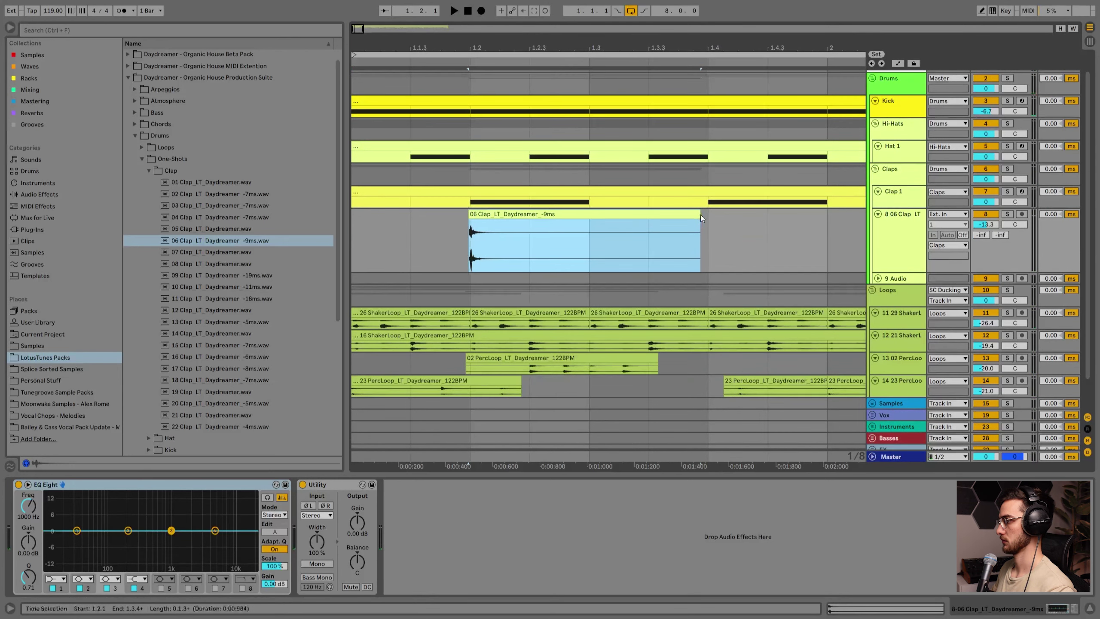
click(711, 224)
drag(699, 214, 464, 224)
click(438, 228)
key(space)
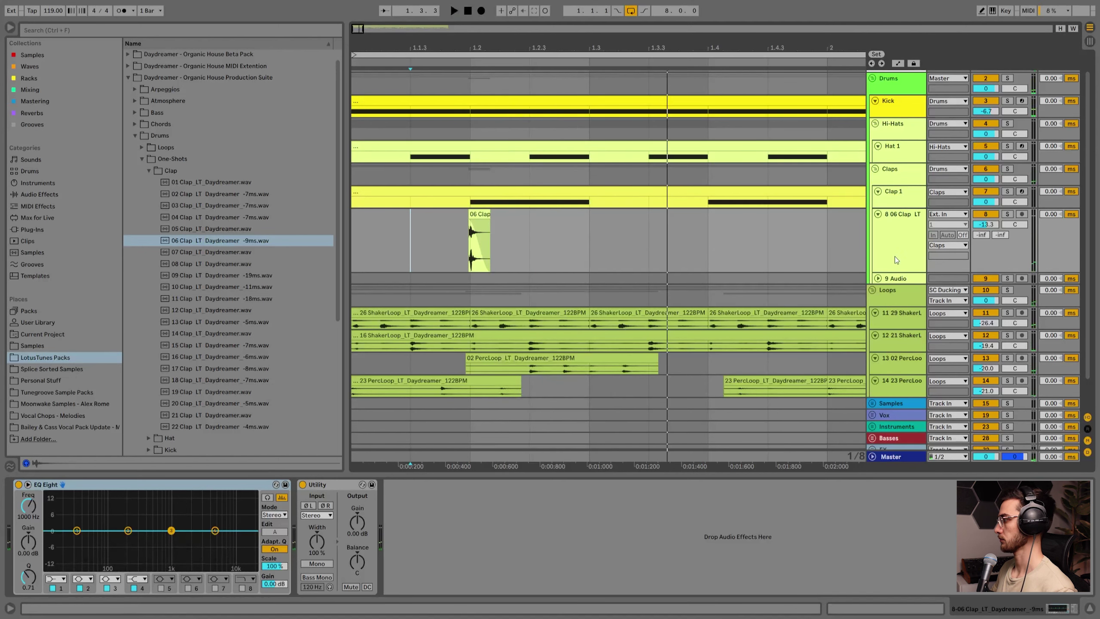
Unfold the 9 Audio track, place the 09 Clap sample just before beat 1.2 and shorten it with a fade-out.
click(878, 278)
click(275, 275)
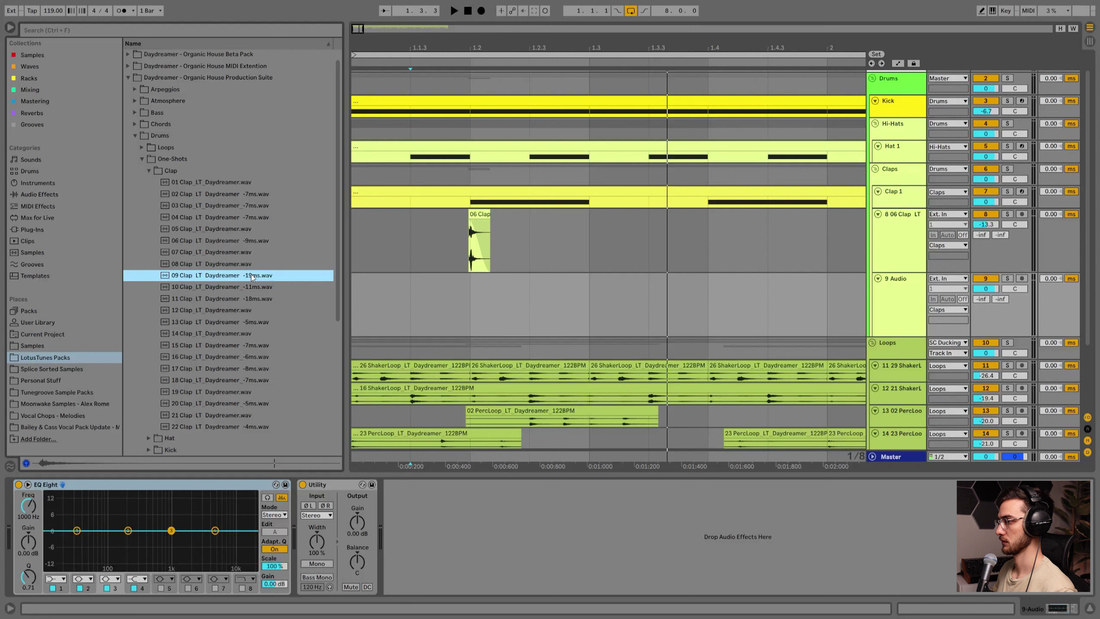
drag(252, 275, 497, 282)
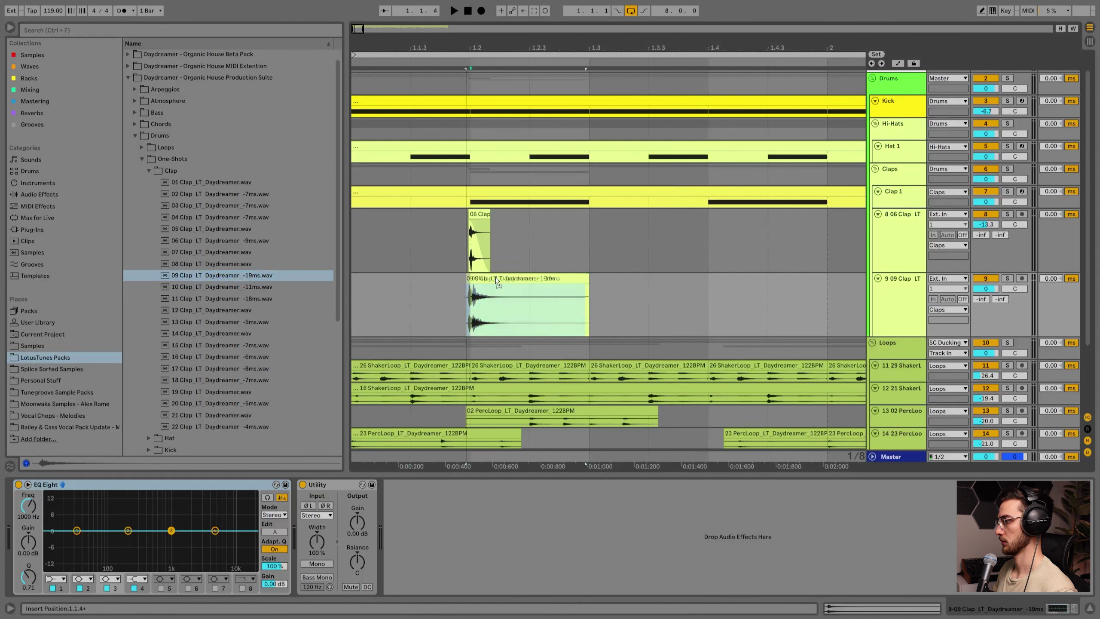
click(466, 284)
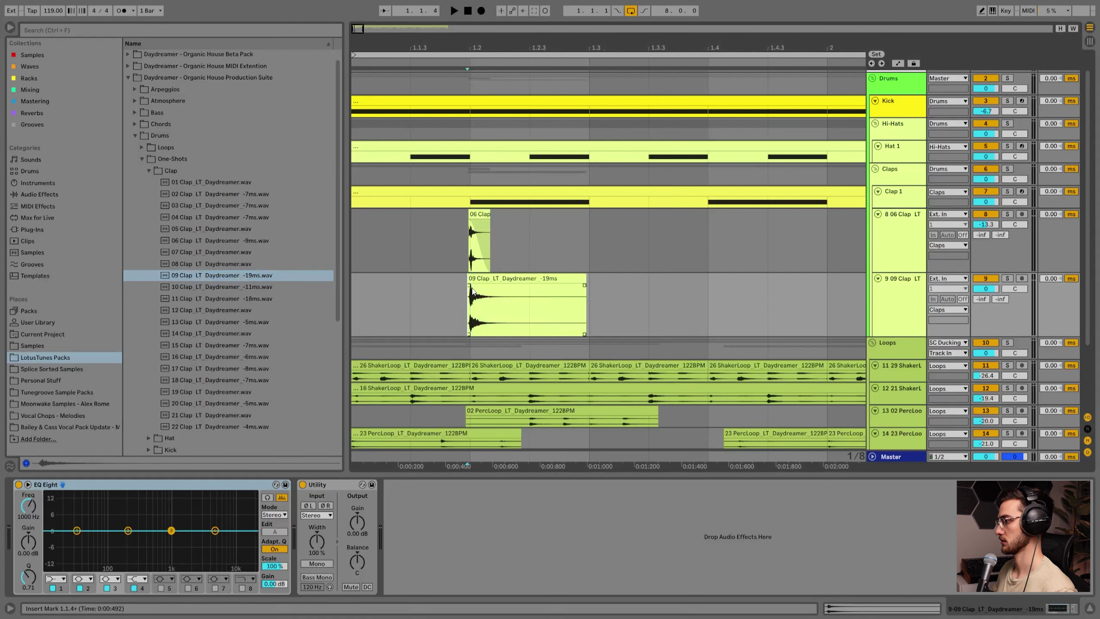
drag(585, 280, 464, 288)
click(356, 289)
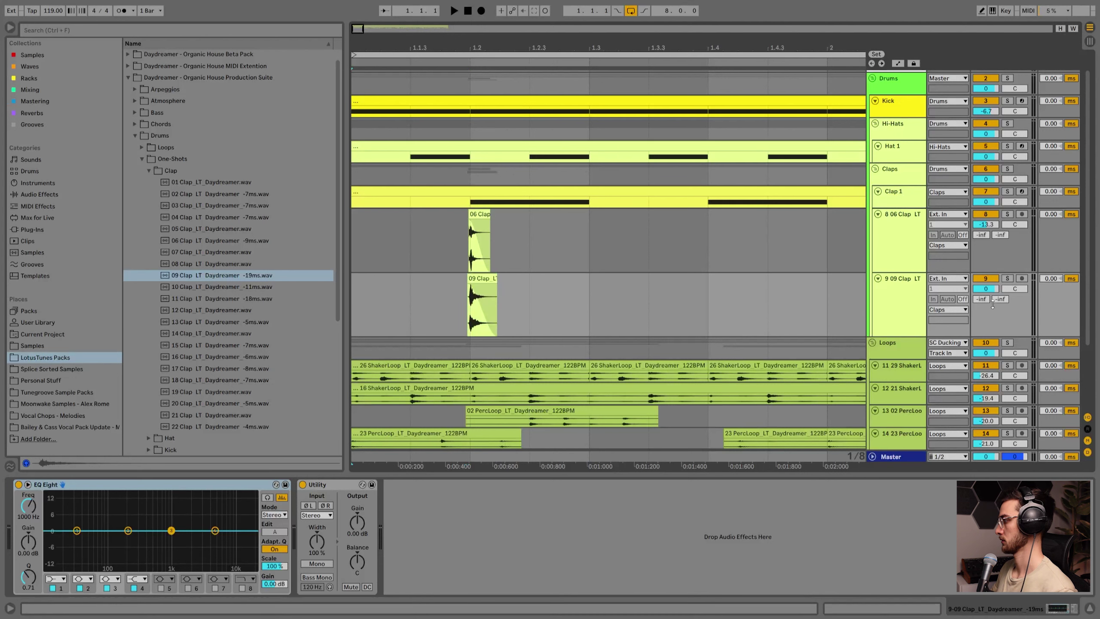
Play the groove from bar 1 and set the 09 Clap track's volume to -17.6 dB.
key(space)
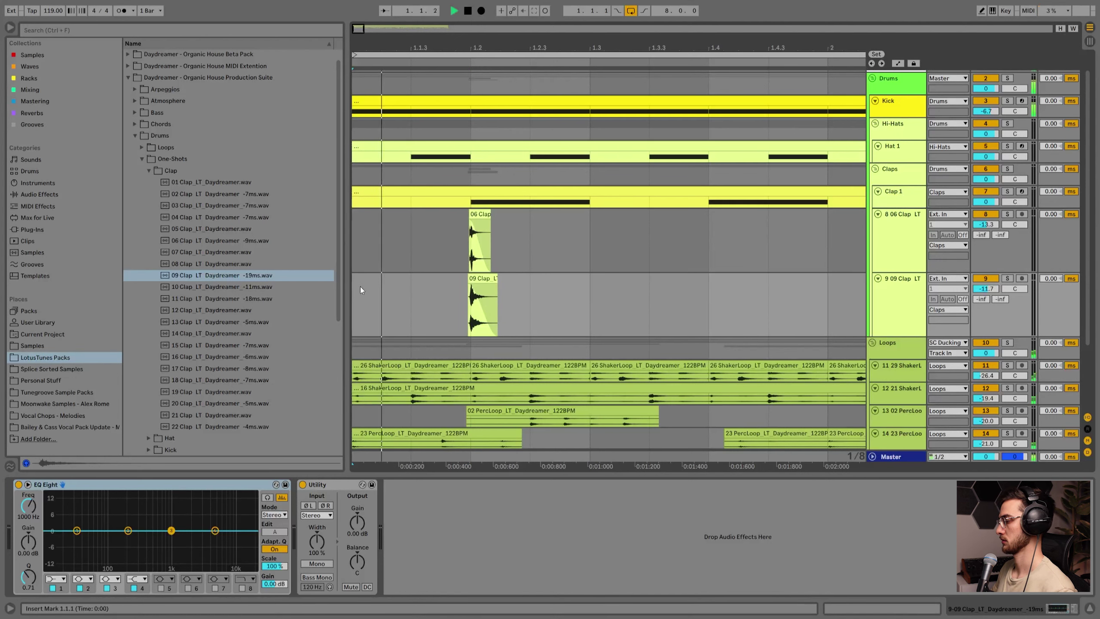
key(space)
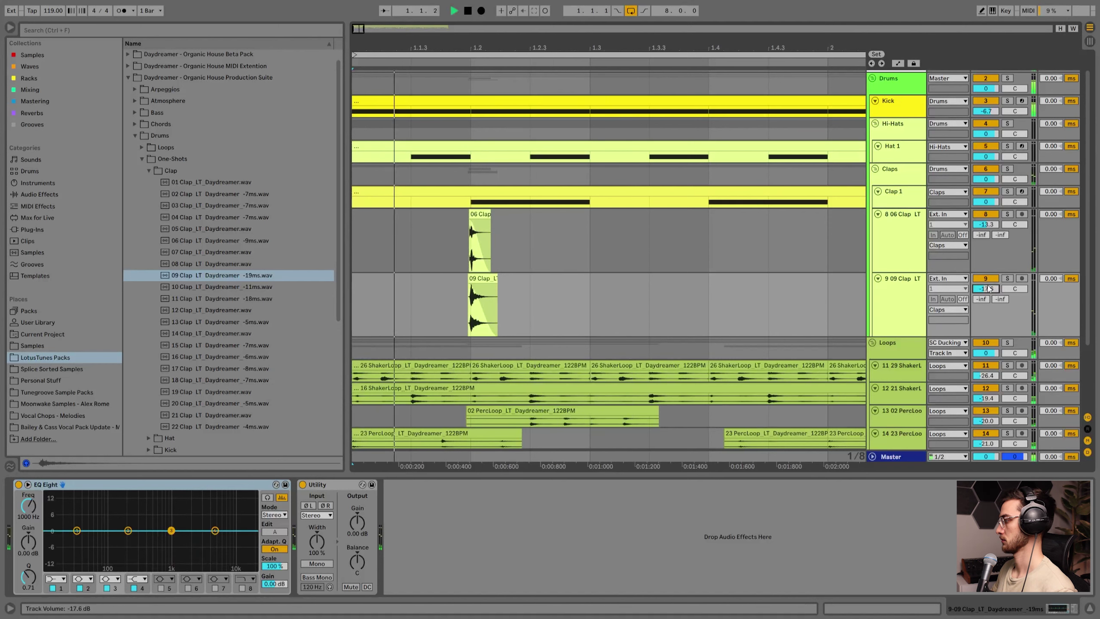
key(space)
Move the 09 Clap clip slightly earlier against the 06 Clap transient and play the layered hit.
drag(470, 45, 470, 173)
drag(471, 48, 472, 130)
drag(504, 280, 492, 282)
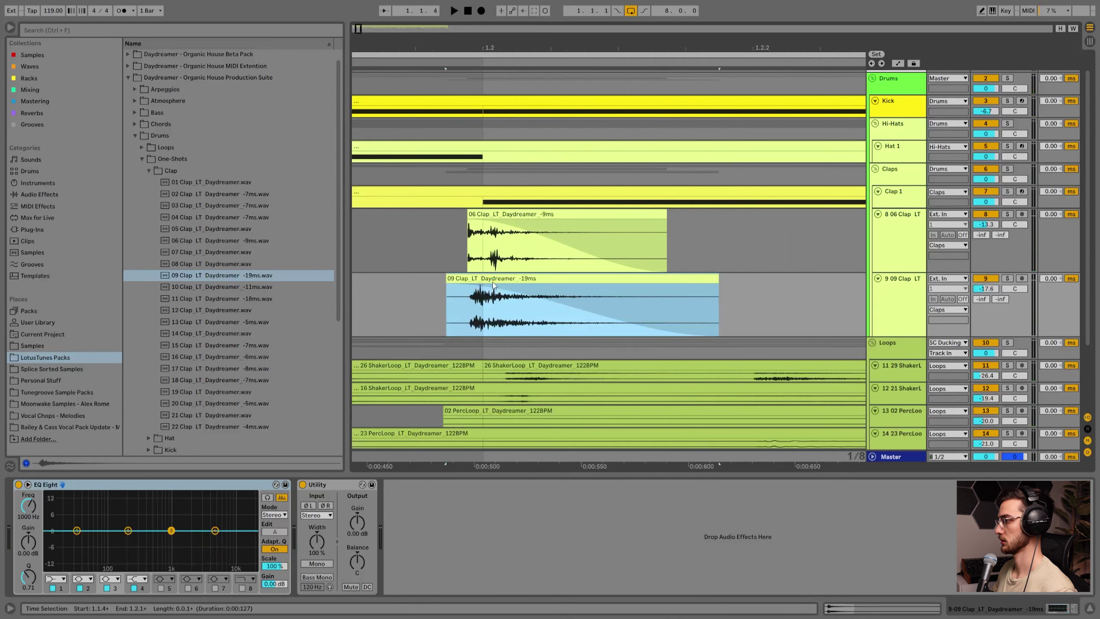
click(391, 291)
key(space)
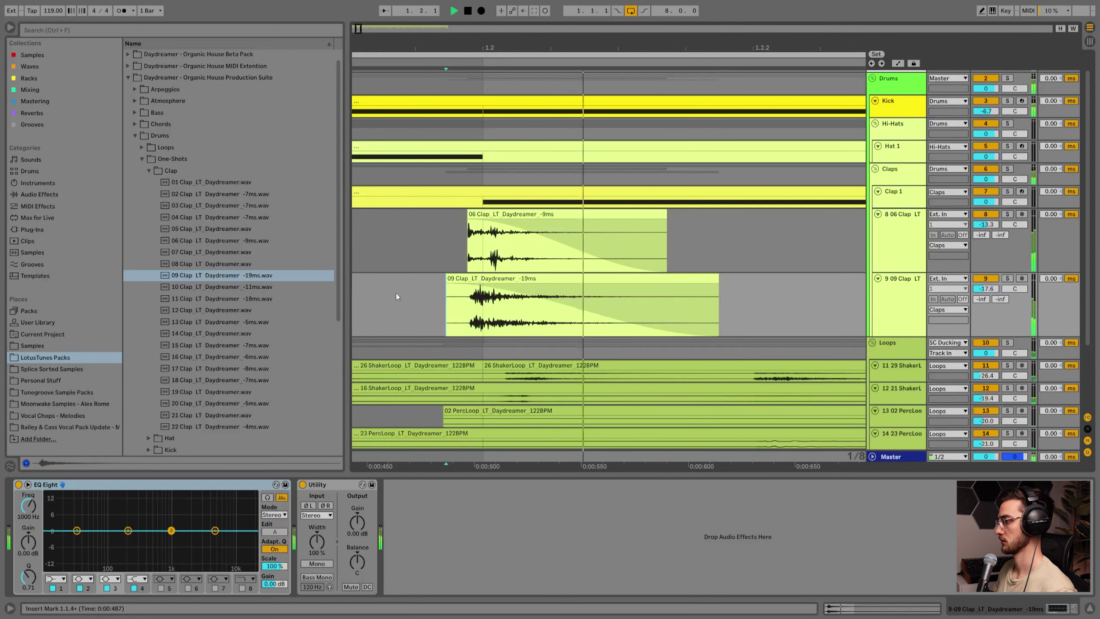
Listen to the layered claps in the groove and nudge the 09 Clap clip slightly later.
drag(490, 49, 485, 4)
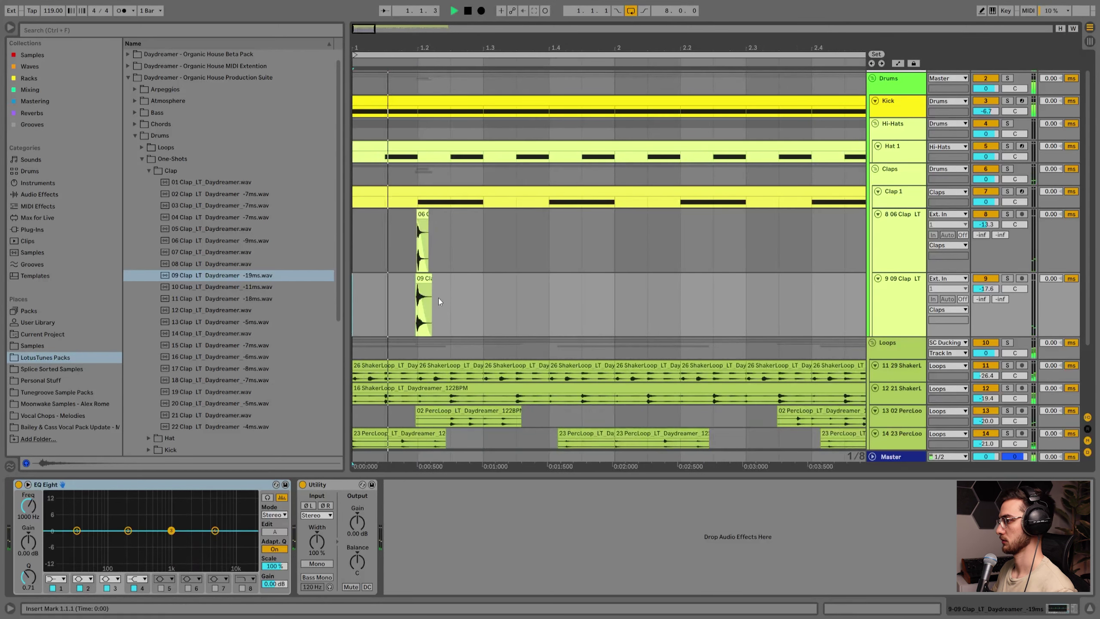
key(space)
drag(419, 49, 444, 130)
key(space)
drag(448, 280, 450, 280)
Play the two layered claps again and compare their transient alignment around beat 1.2.
click(396, 296)
key(space)
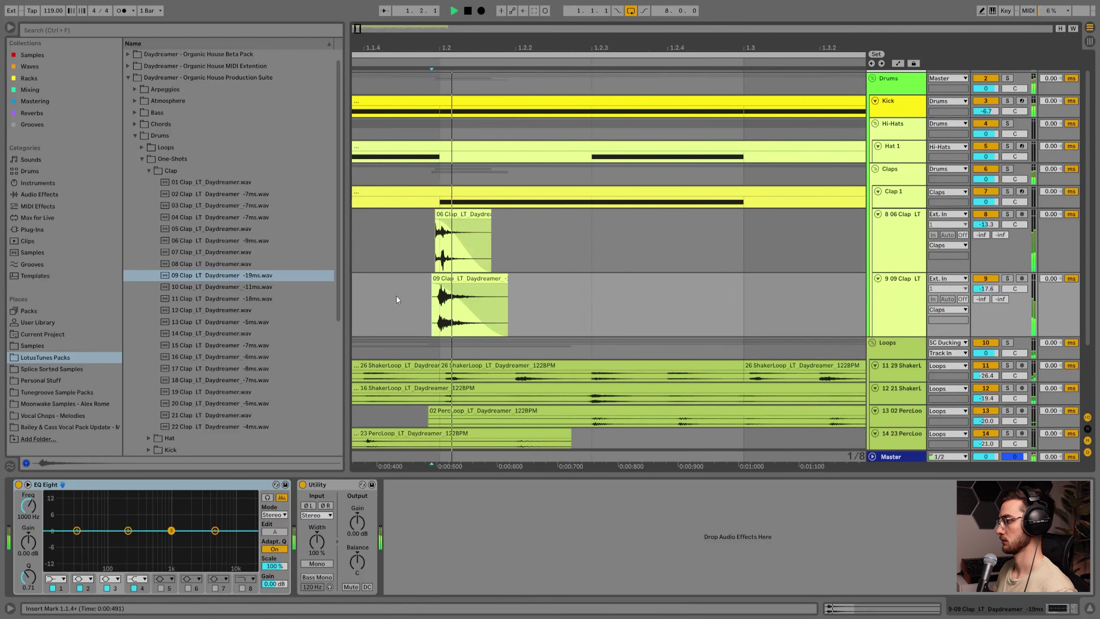
drag(434, 39, 515, 78)
key(space)
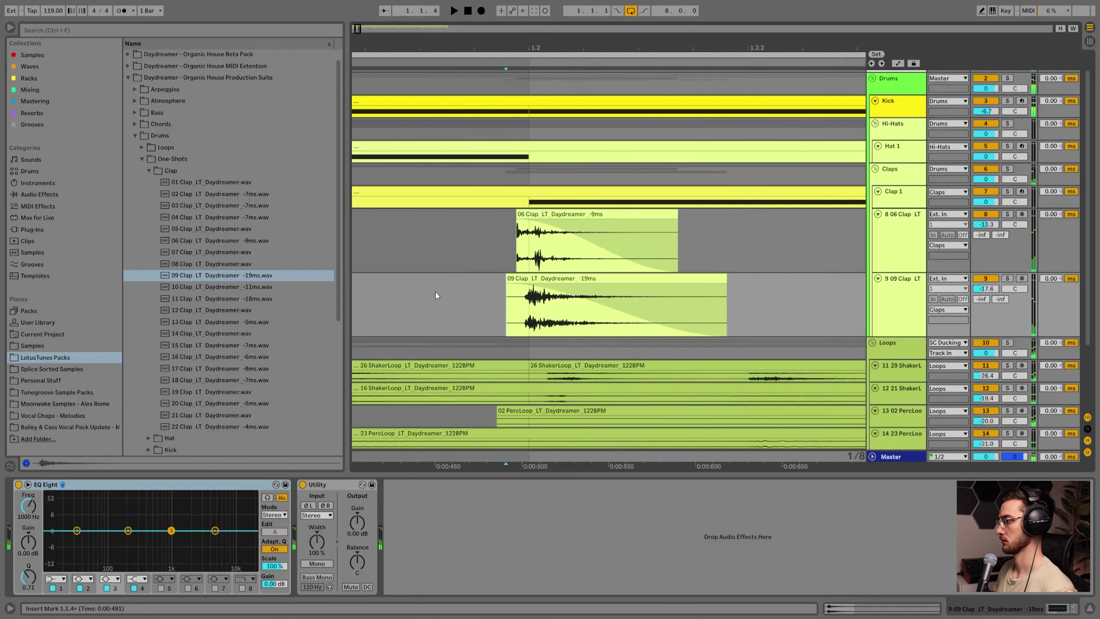
right_click(441, 315)
click(493, 320)
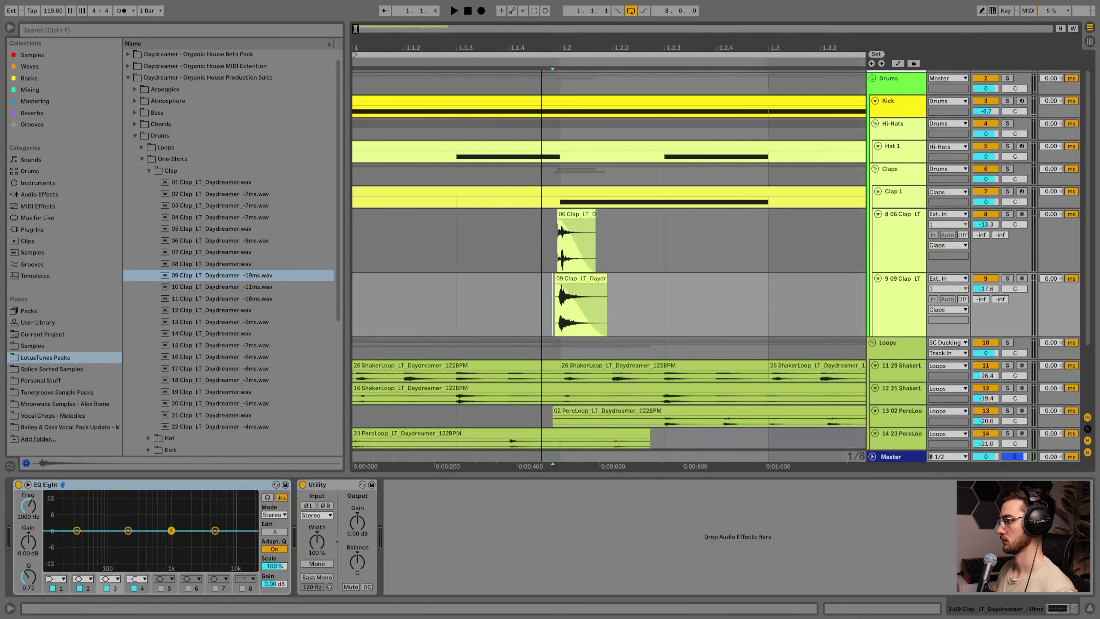
click(378, 290)
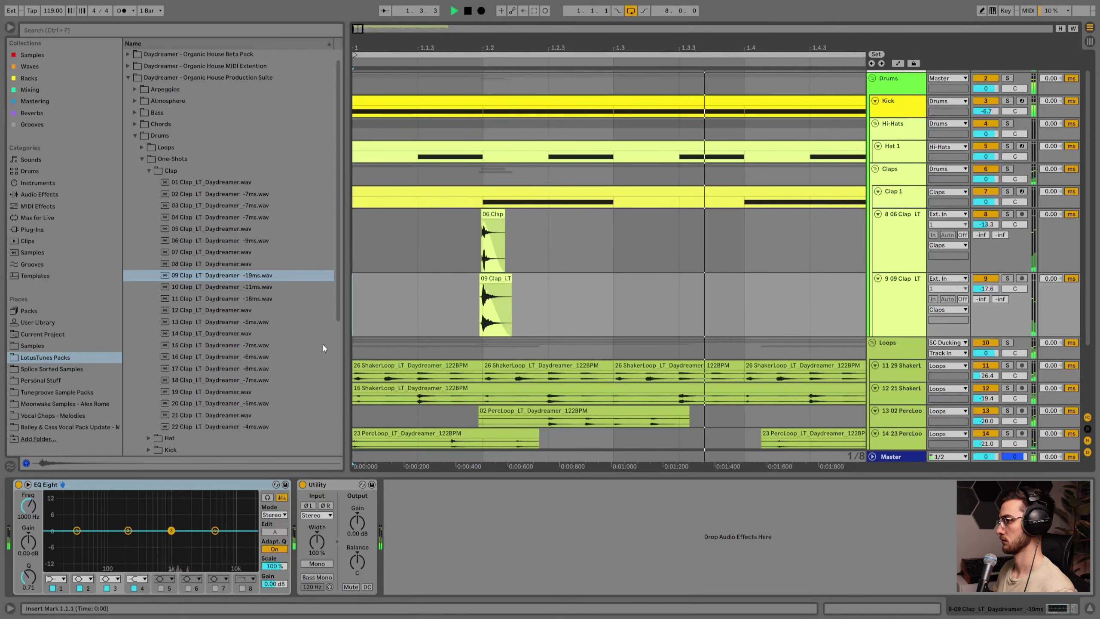
Stop playback and audition the 12 and 14 Clap samples.
click(262, 309)
key(space)
click(251, 333)
scroll(304, 333, down, 1)
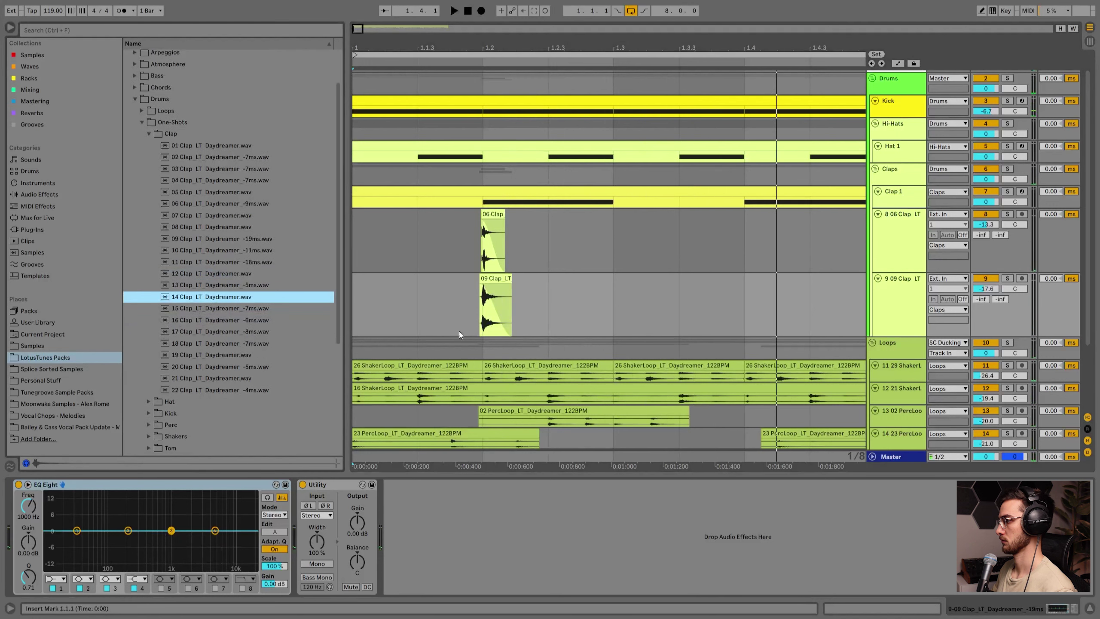
Insert an audio track below the 09 Clap track in the Claps group and unfold it.
click(884, 293)
key(ctrl+t)
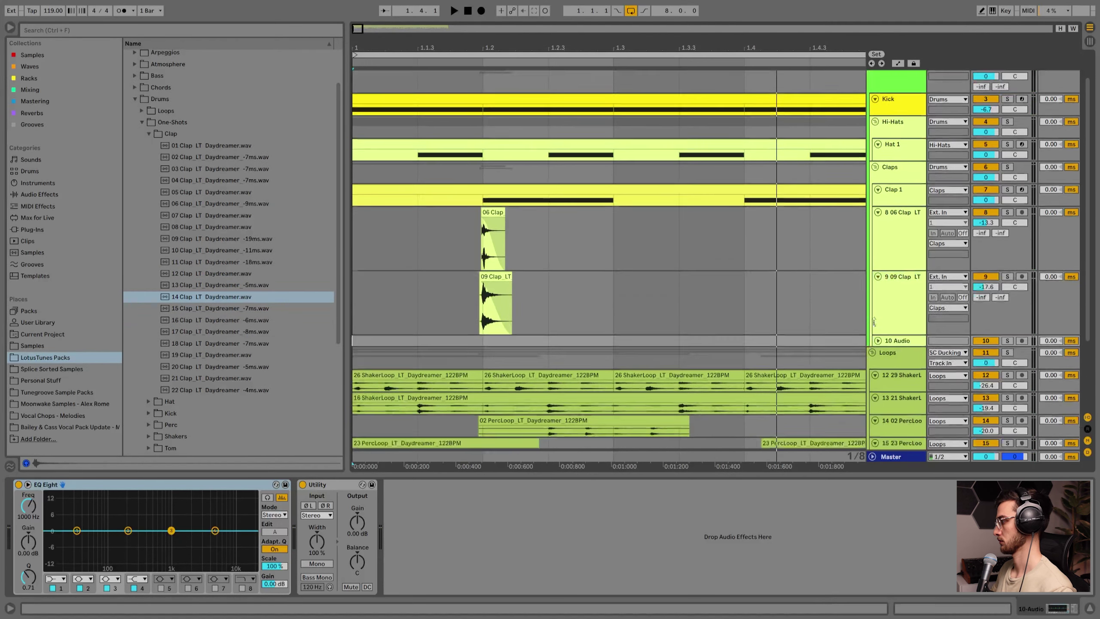
click(876, 305)
Audition the Daydreamer clap samples 17, 18 and 20.
click(289, 335)
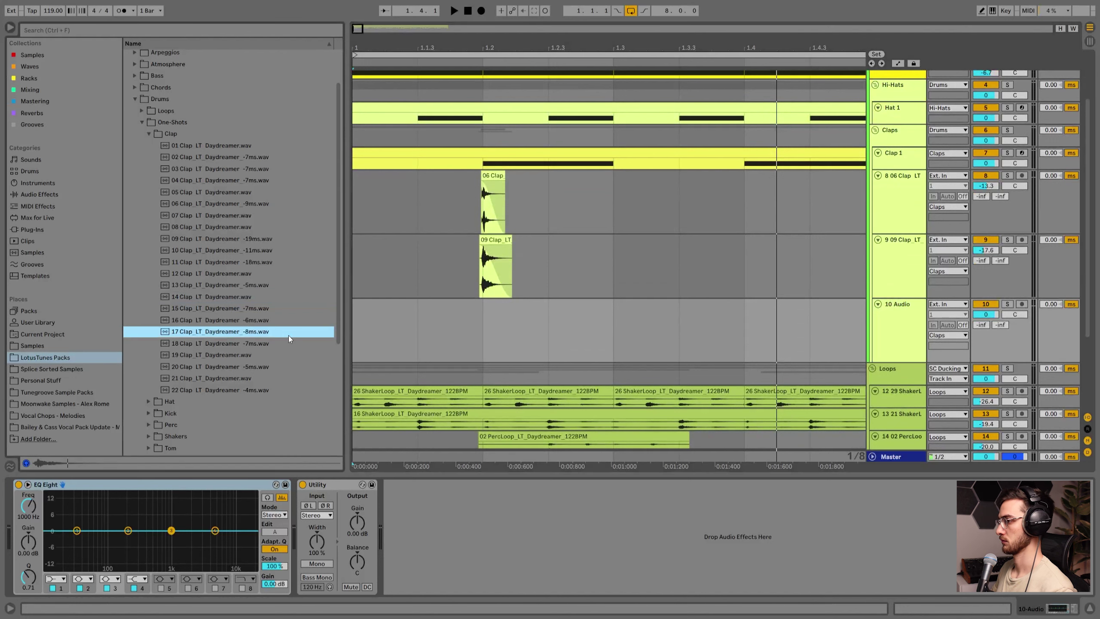
click(241, 346)
click(241, 369)
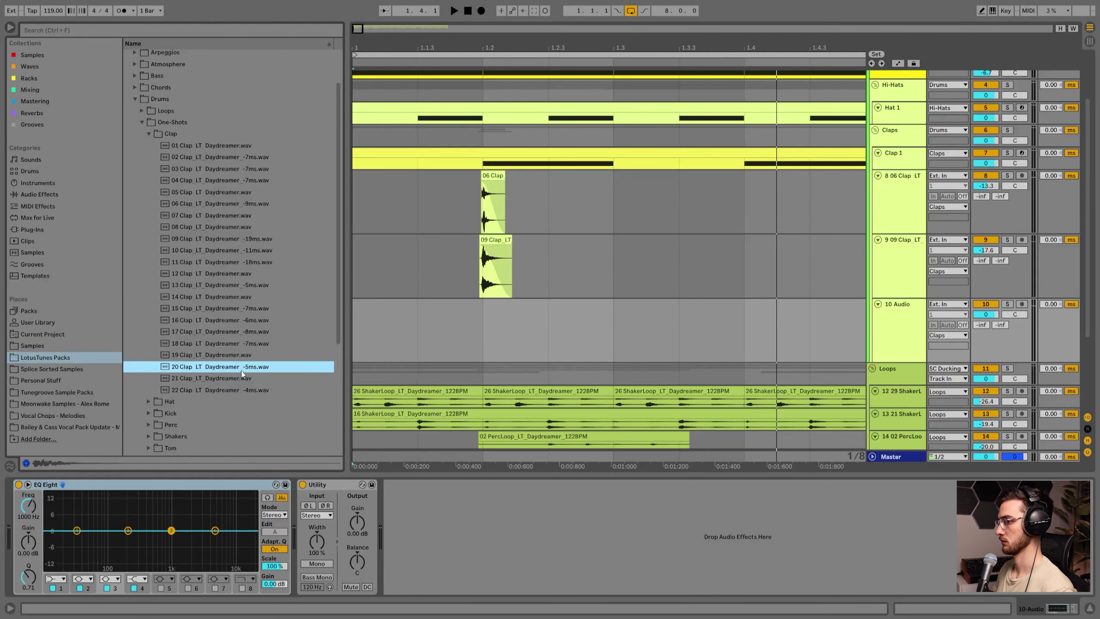
Place the 17 Clap sample at beat 1.2 on the 10 Audio track and set its volume to -17.3 dB.
click(254, 333)
drag(224, 334, 501, 304)
drag(985, 315, 958, 327)
Shift the 17 Clap clip slightly ahead of beat 1.2 to align with the other two claps and play the groove.
drag(483, 48, 614, 156)
click(615, 302)
drag(615, 302, 614, 300)
drag(618, 46, 515, 14)
drag(514, 314, 500, 305)
click(509, 302)
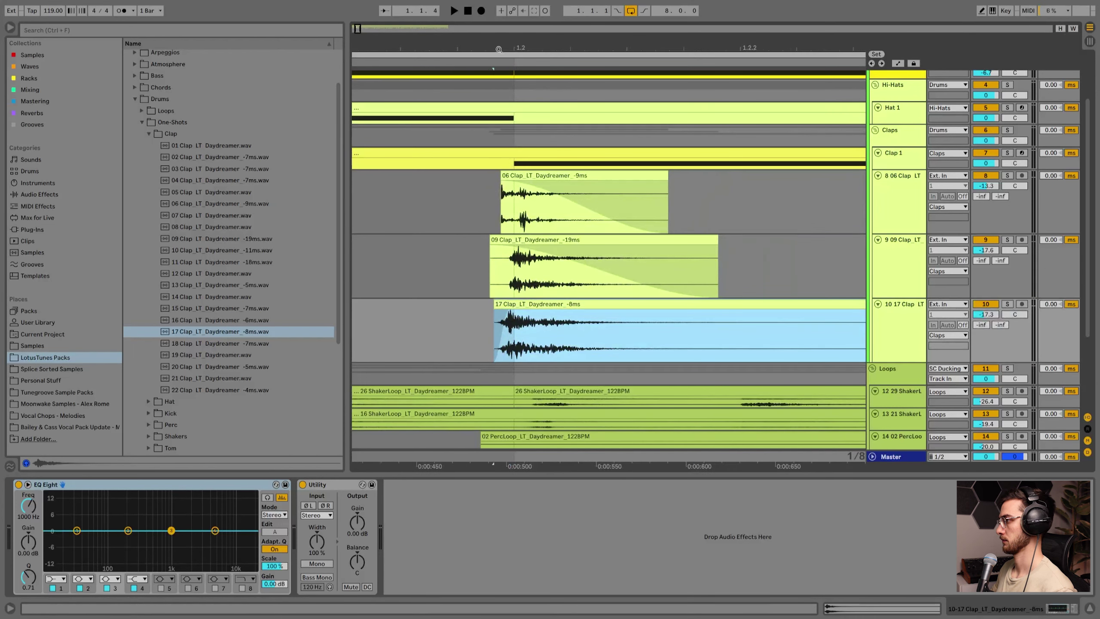
drag(499, 48, 450, 13)
click(356, 308)
key(space)
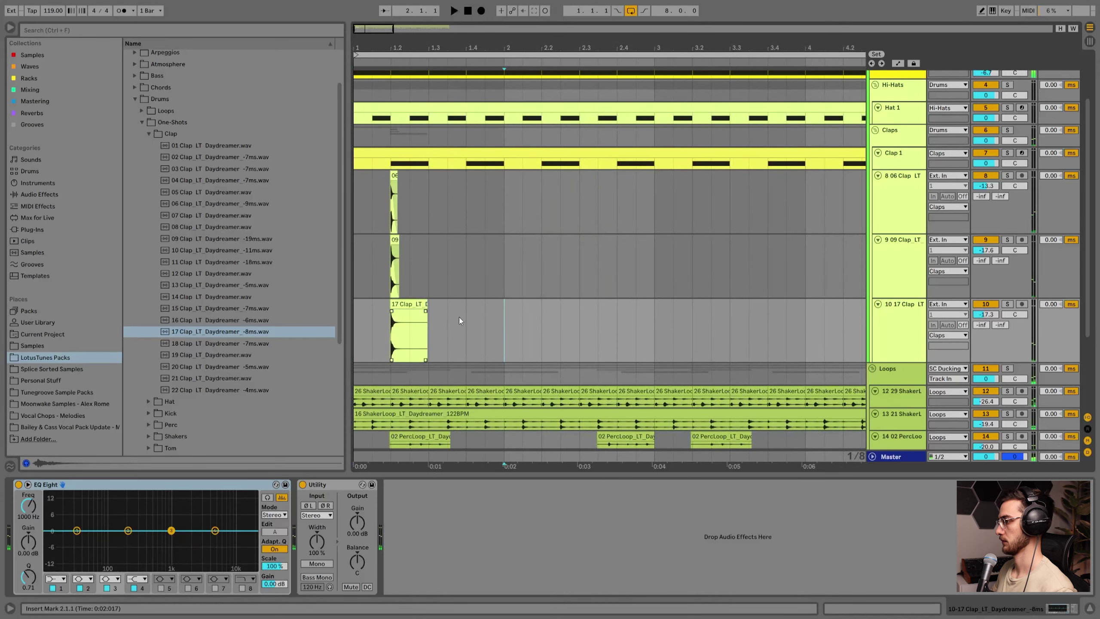
Shorten the 17 Clap clip and duplicate the first half bar of all three clap tracks repeatedly up to bar 9.
drag(426, 303, 345, 181)
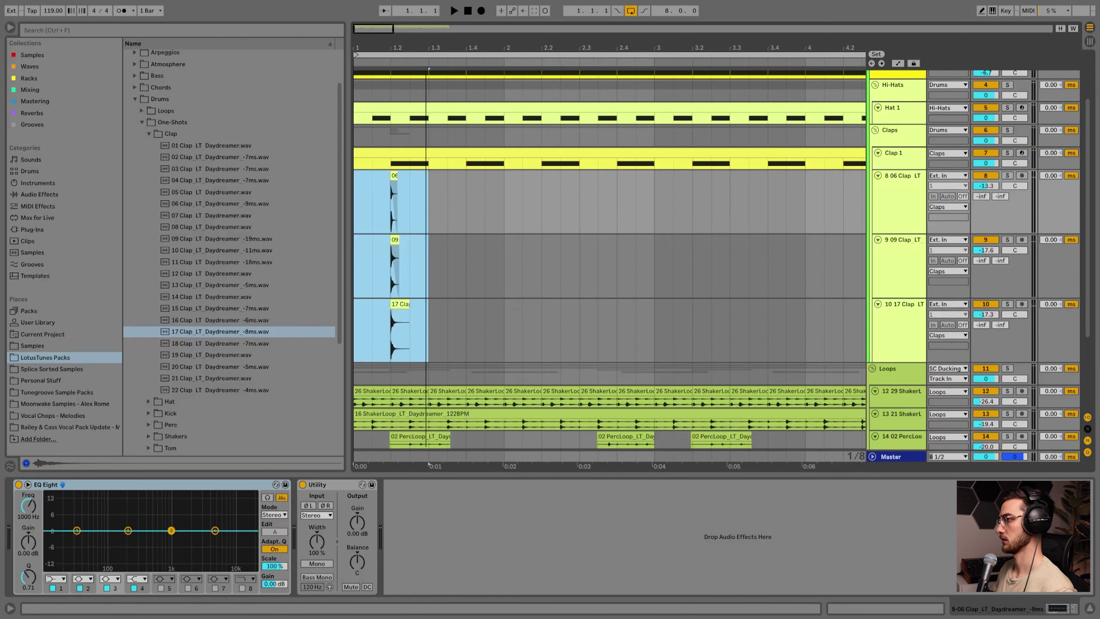
key(minus)
key(ctrl+d)
key(ctrl+d)
key(ctrl+d)
key(ctrl+d)
key(ctrl+d)
key(ctrl+d)
key(ctrl+d)
key(ctrl+d)
key(ctrl+d)
key(ctrl+d)
key(ctrl+d)
key(ctrl+d)
key(ctrl+d)
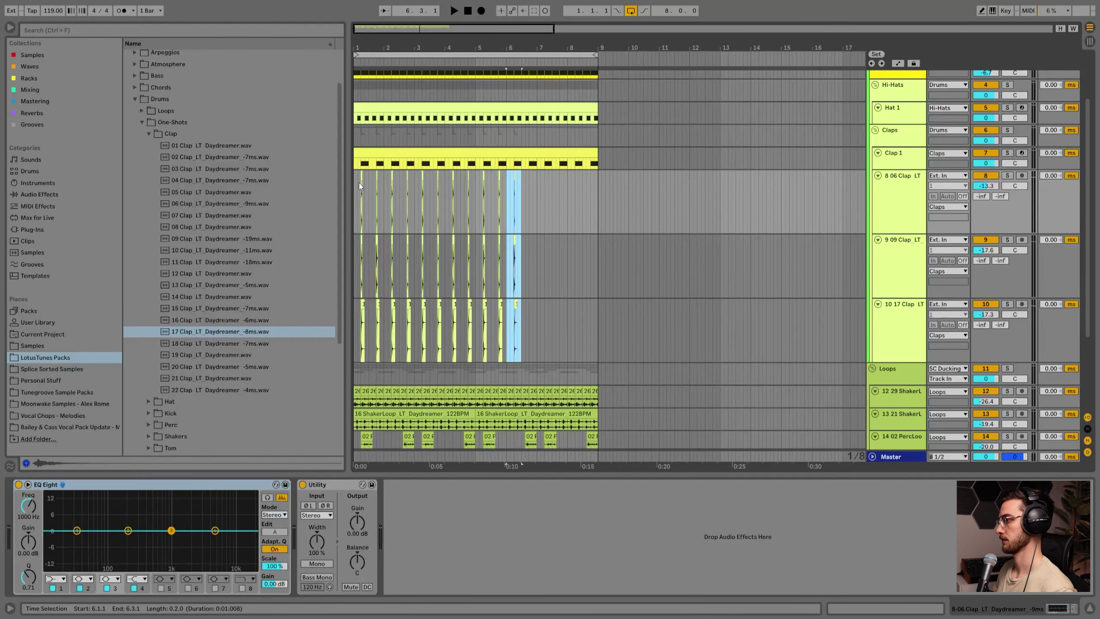
key(ctrl+d)
key(ctrl+d)
Play the eight-bar clap pattern with all tracks fitted in view and lower the Claps group volume to -5.7 dB.
click(354, 178)
key(space)
click(399, 258)
key(h)
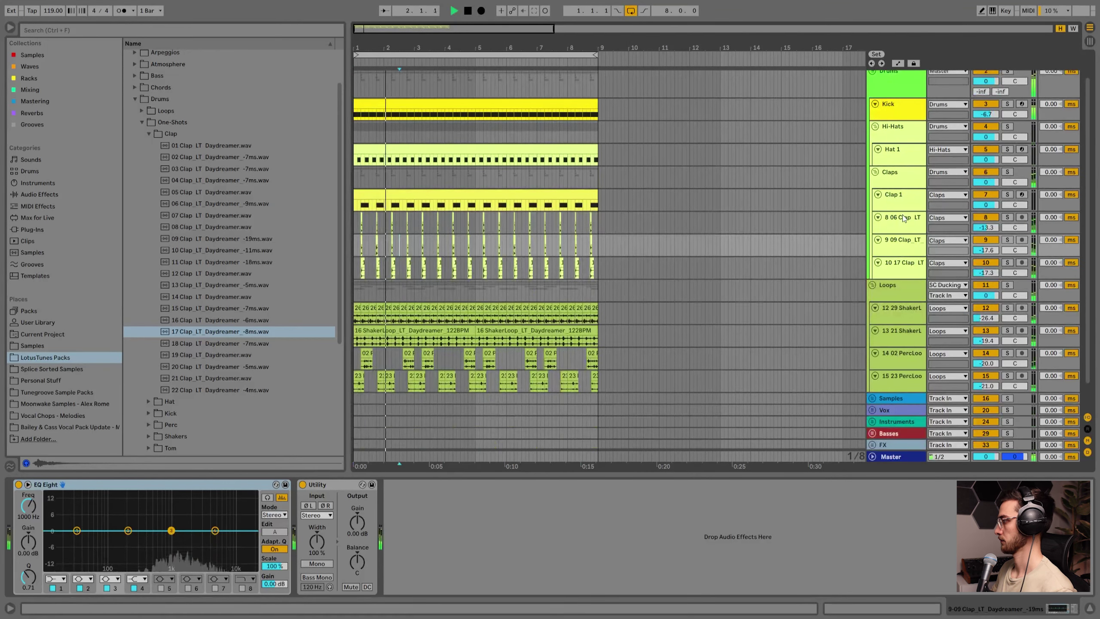
click(909, 173)
key(space)
drag(986, 182, 986, 187)
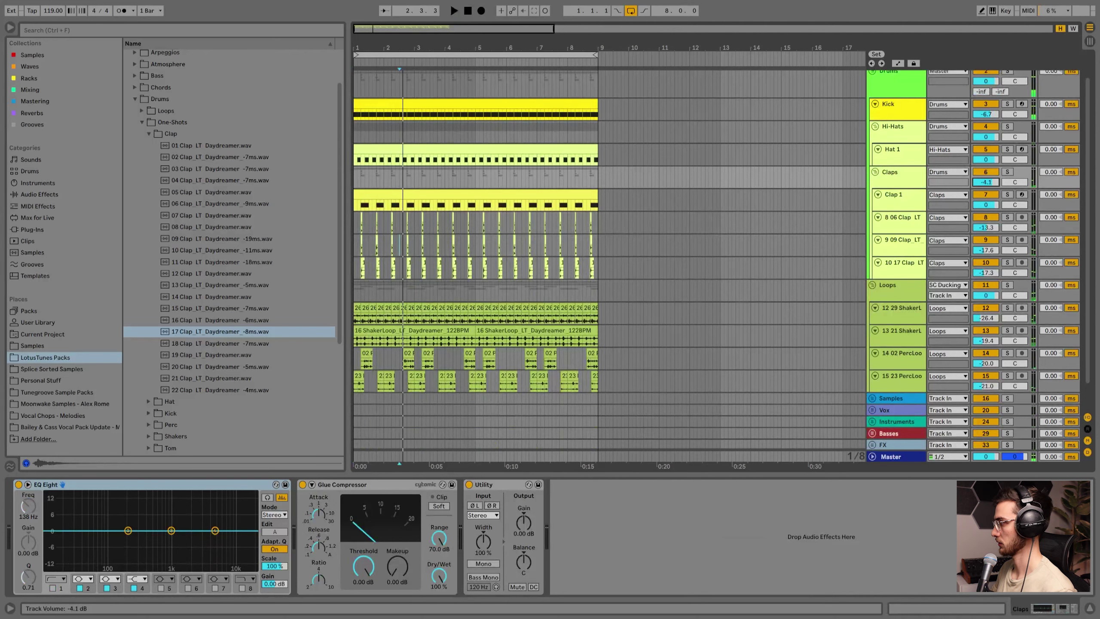
Delete the Clap 1 track and play the groove from bar 1 with only the layered claps.
click(901, 200)
key(Delete)
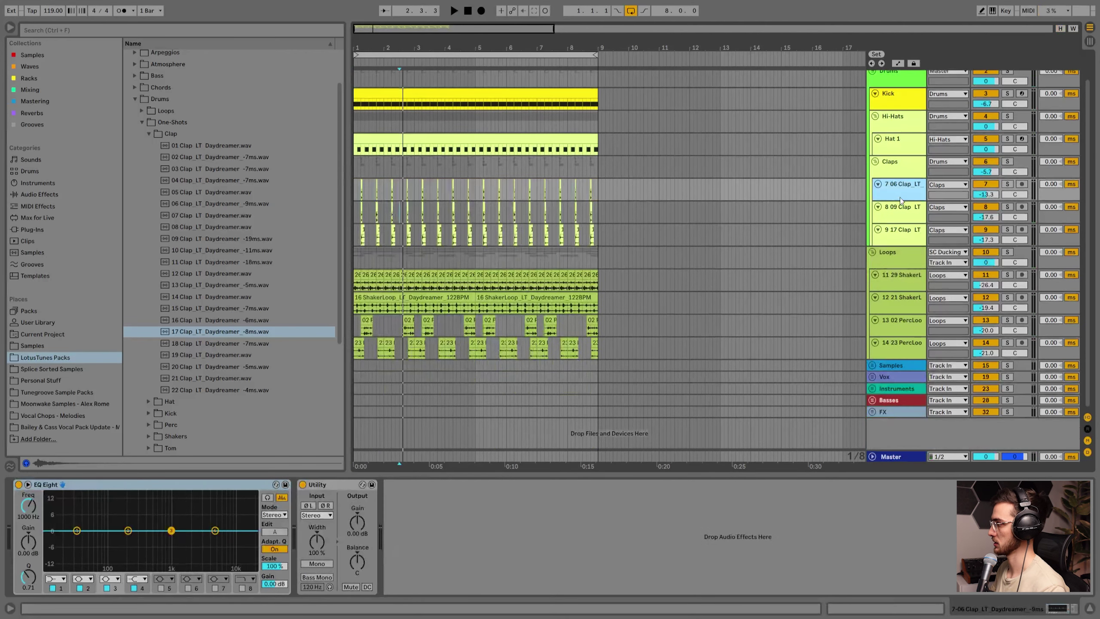
drag(381, 51, 360, 182)
click(360, 183)
key(space)
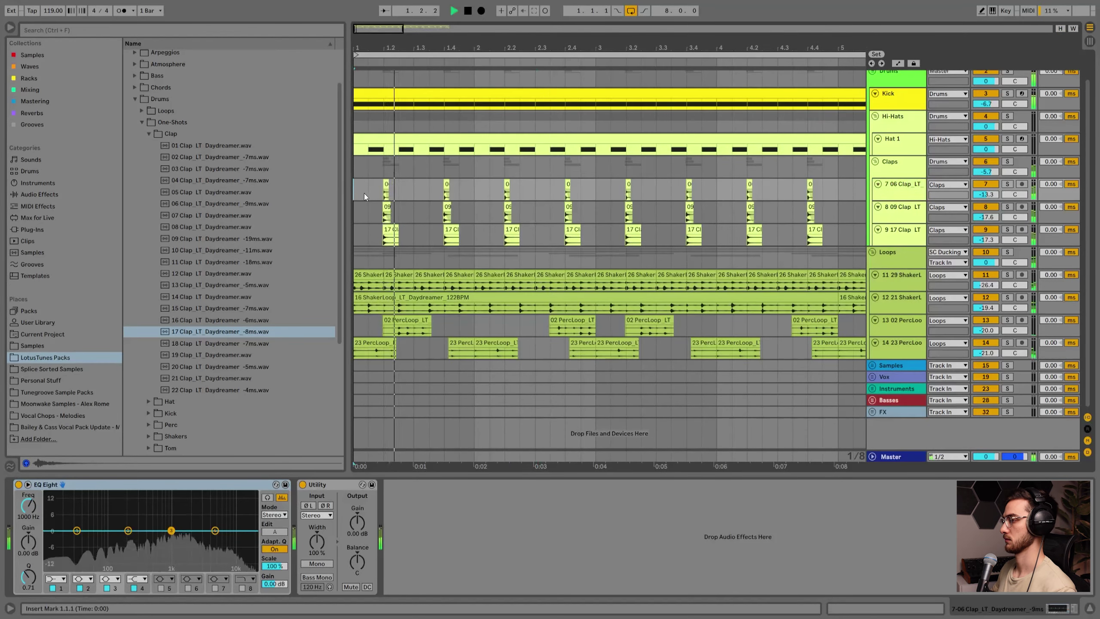
key(space)
Try to consolidate the first half bar of the three clap tracks.
drag(415, 238, 331, 190)
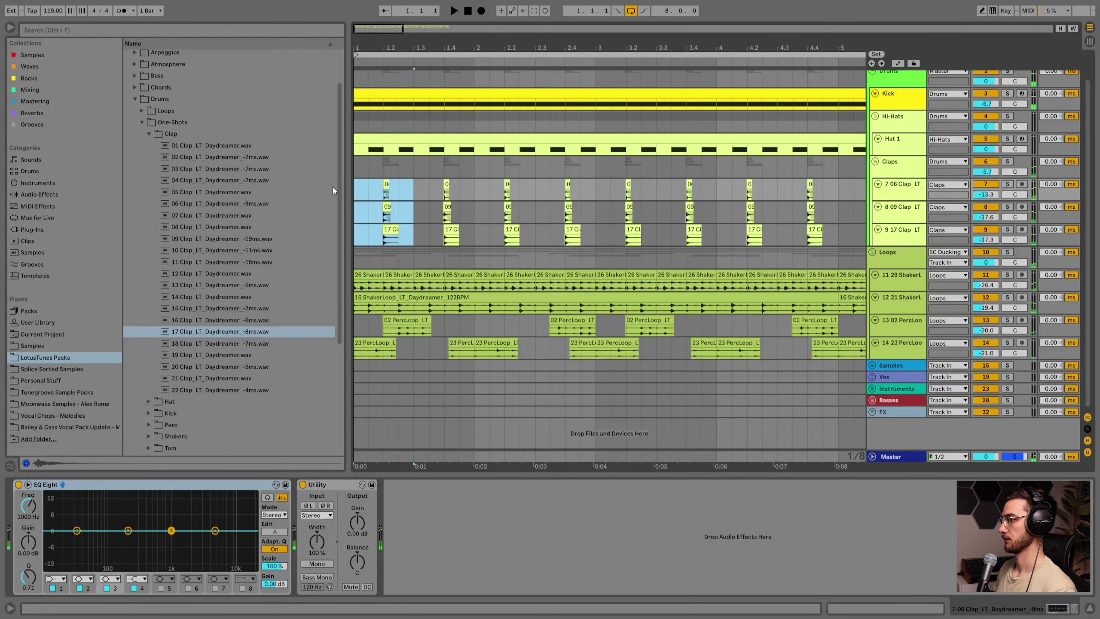
key(ctrl+j)
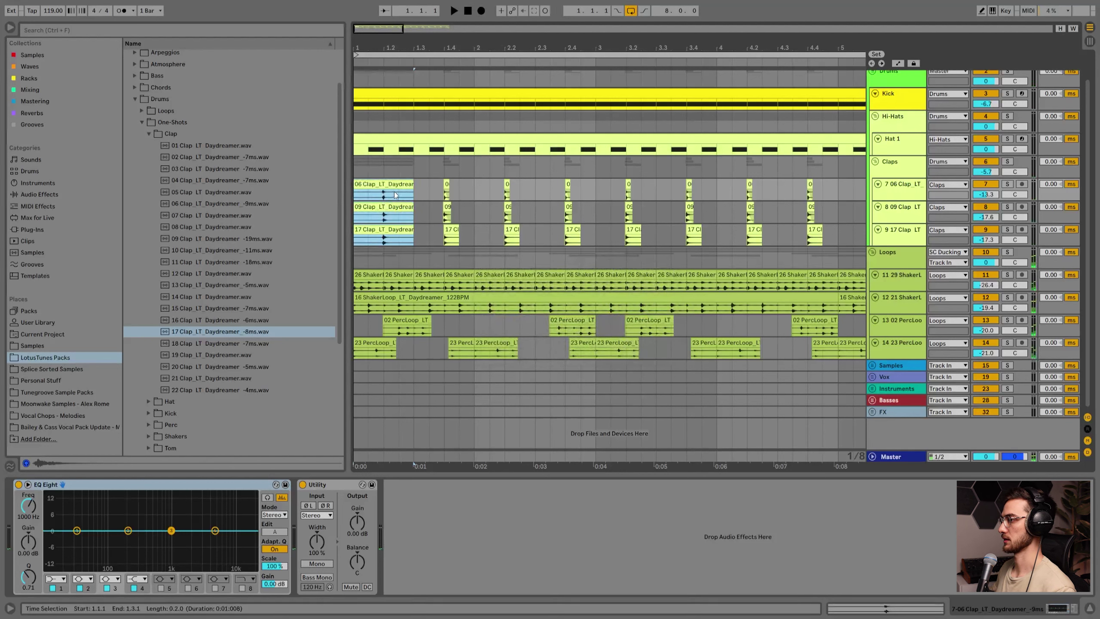
key(ctrl+z)
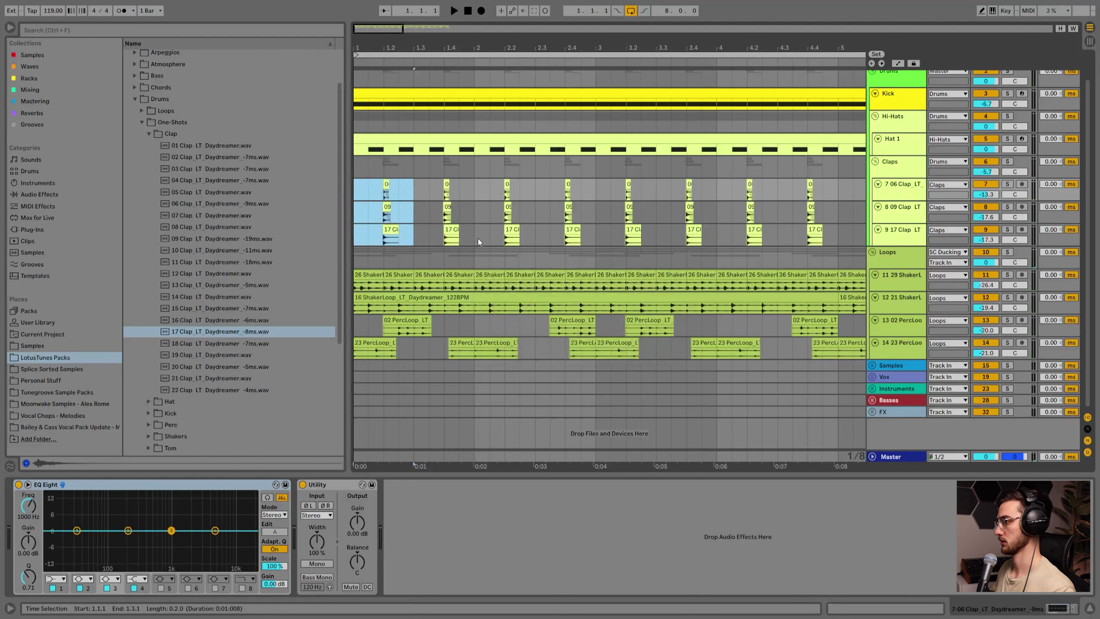
Consolidate the first two bars of the three clap tracks and duplicate the consolidated clips three times up to bar 9.
drag(593, 238, 330, 186)
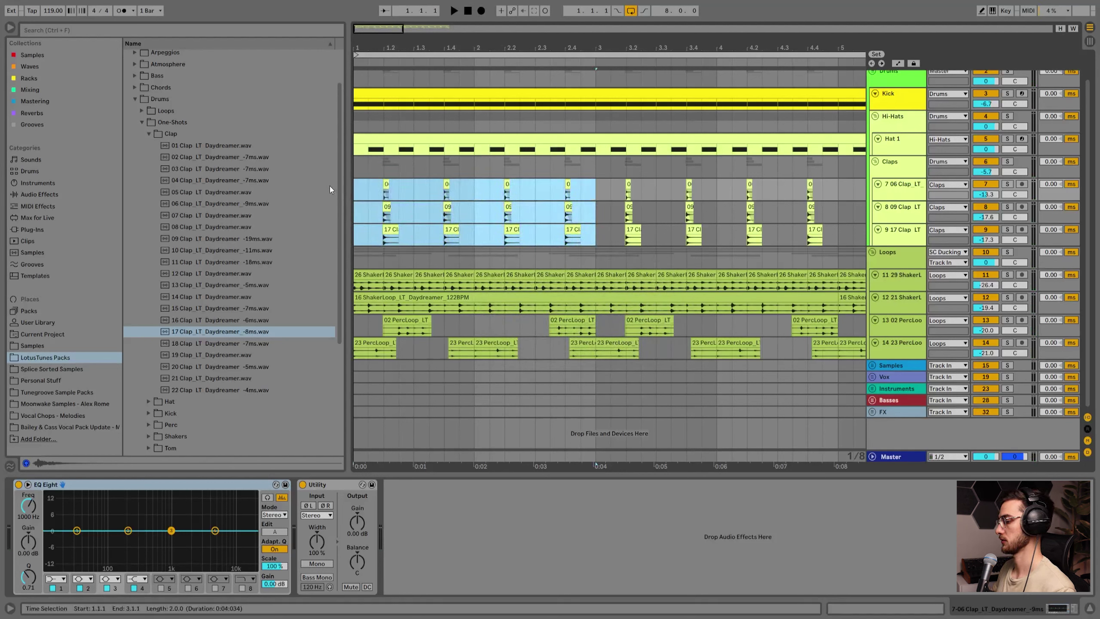
key(ctrl+j)
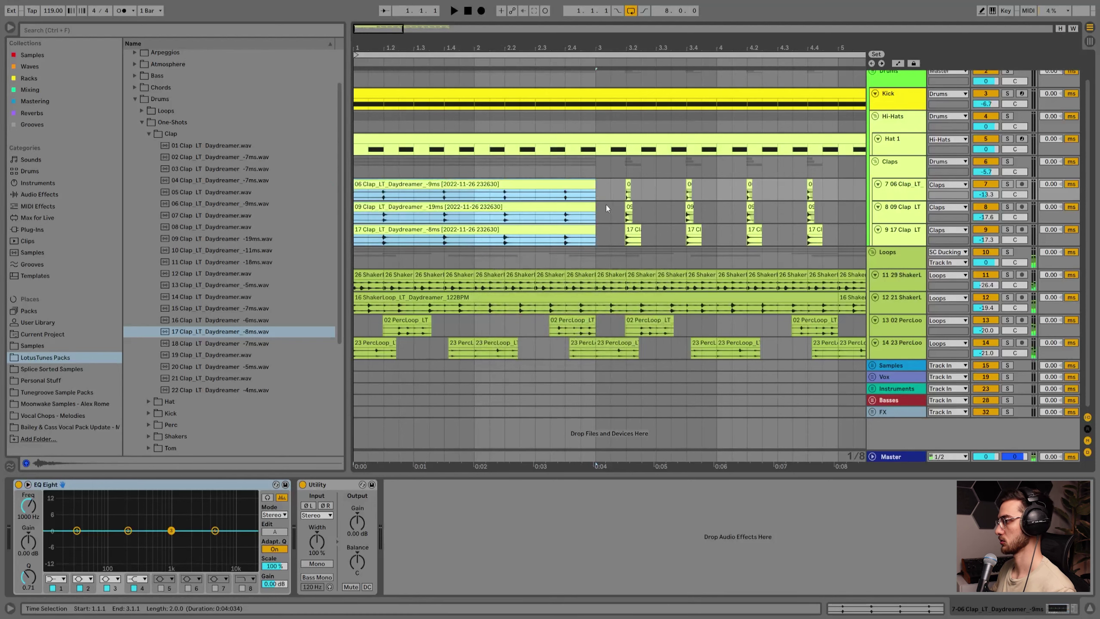
drag(482, 47, 481, 6)
key(ctrl+d)
key(ctrl+d)
key(ctrl+d)
click(385, 187)
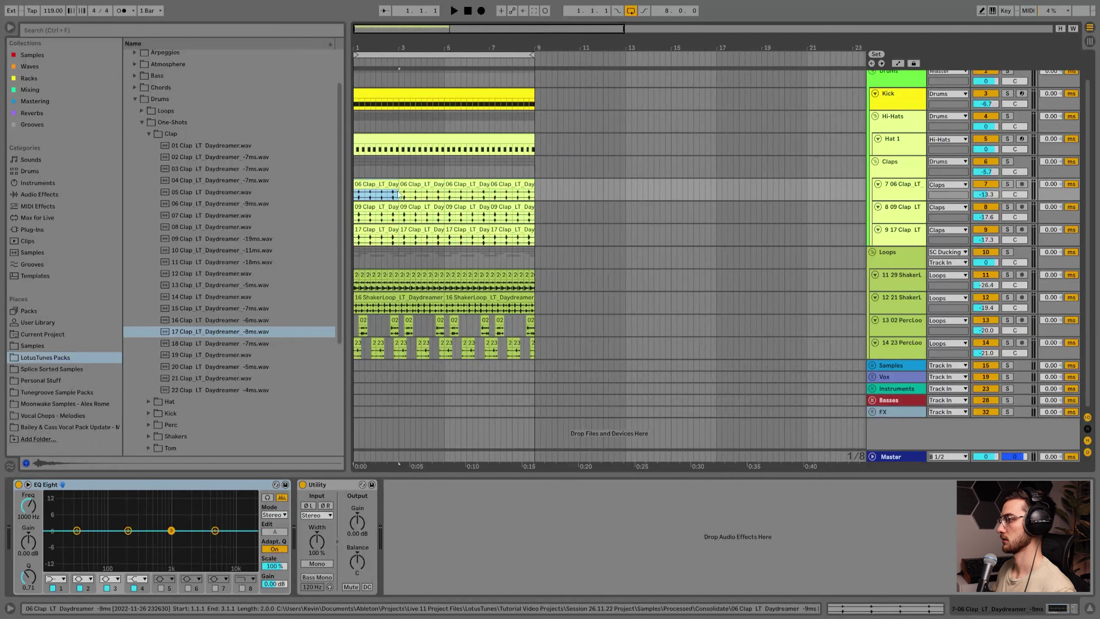
Play the eight-bar groove from bar 1 and show the Claps group's effect chain.
drag(370, 48, 370, 74)
key(space)
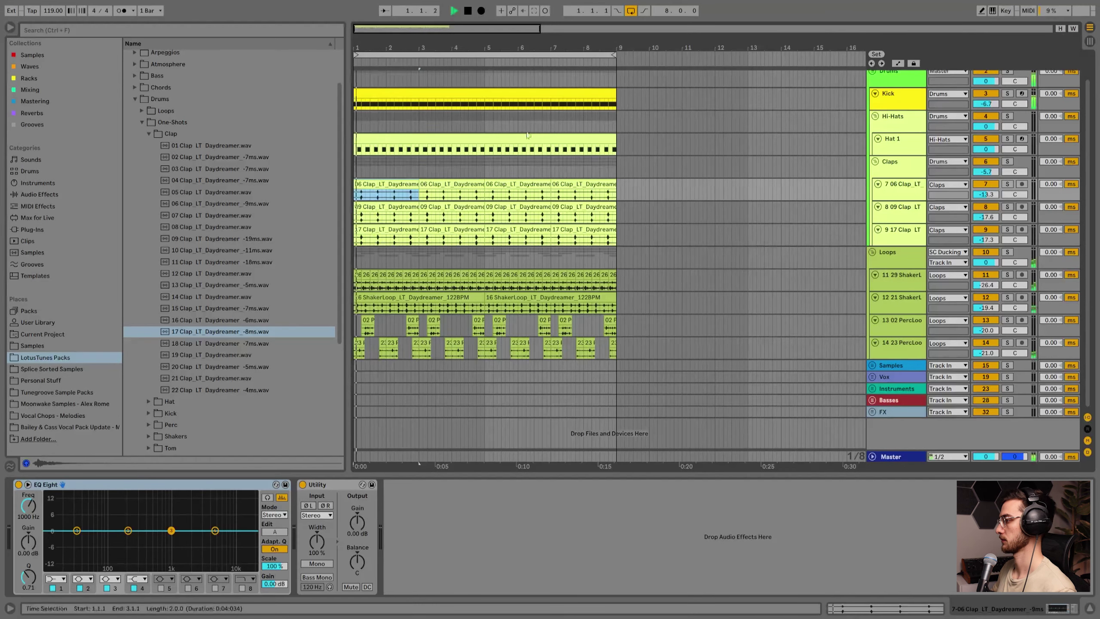
click(900, 160)
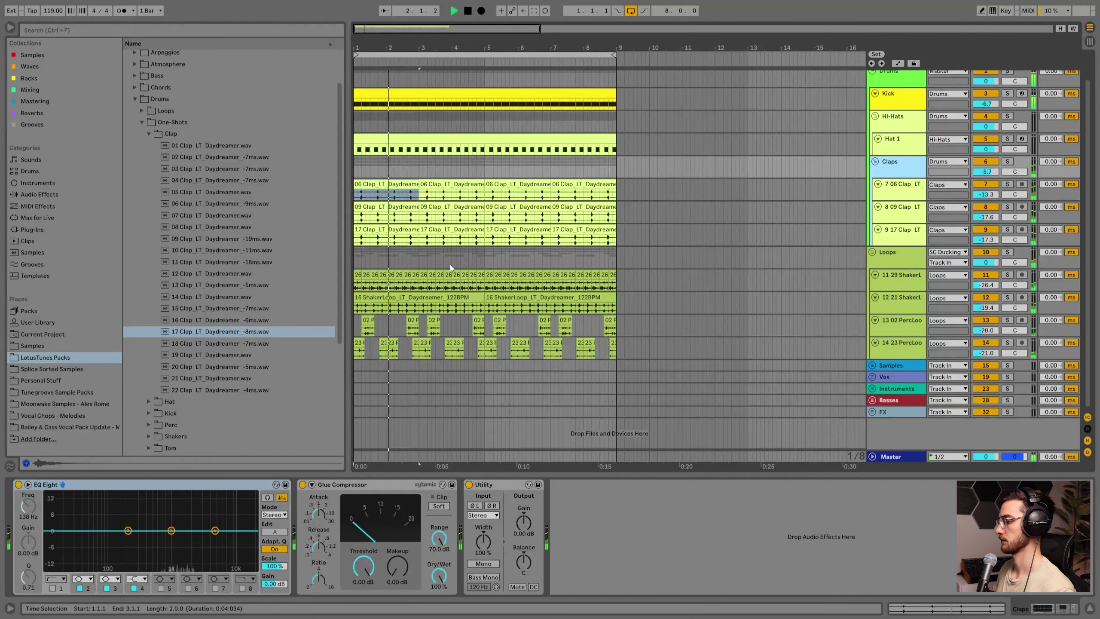
scroll(459, 269, up, 2)
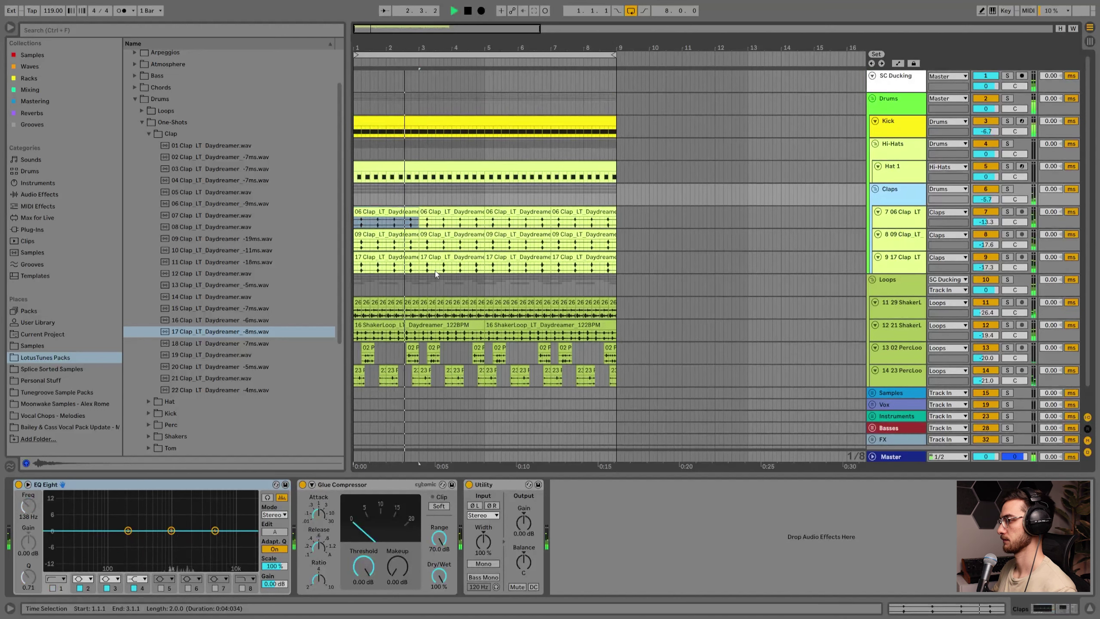
Look through the Organic House Production Suite's Drums, Loops and Fills & FX folders while the groove plays.
click(142, 122)
click(140, 160)
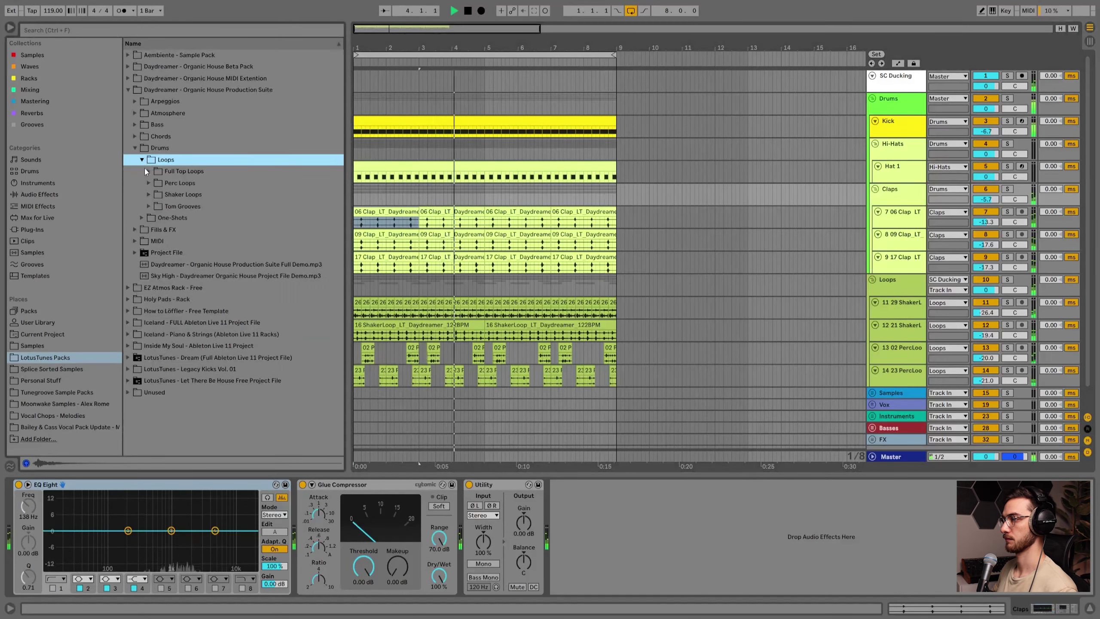
click(879, 172)
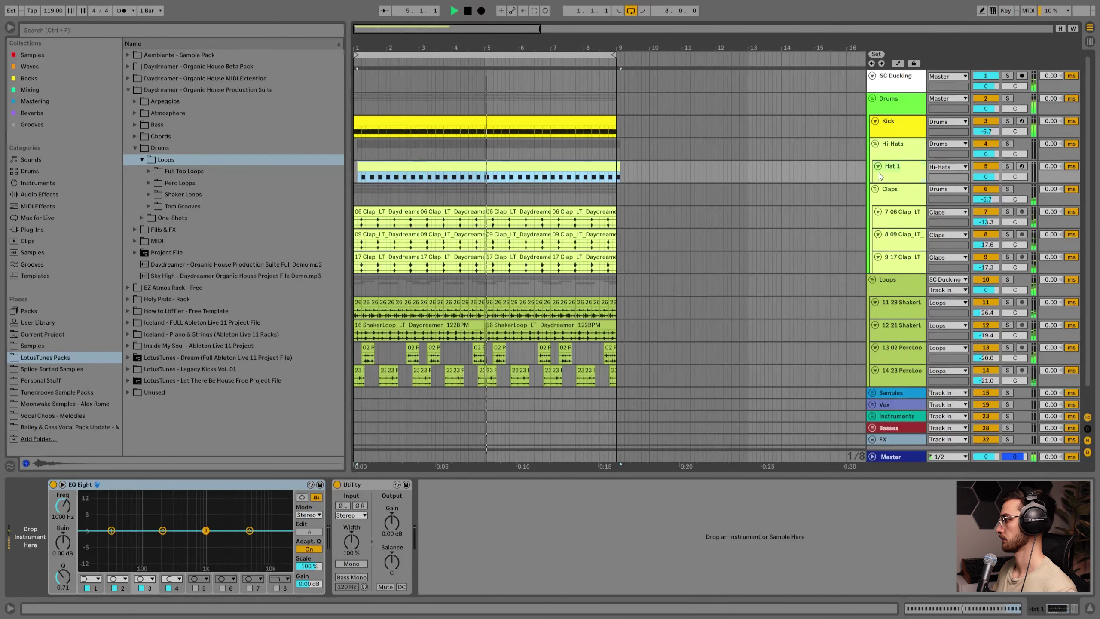
click(134, 149)
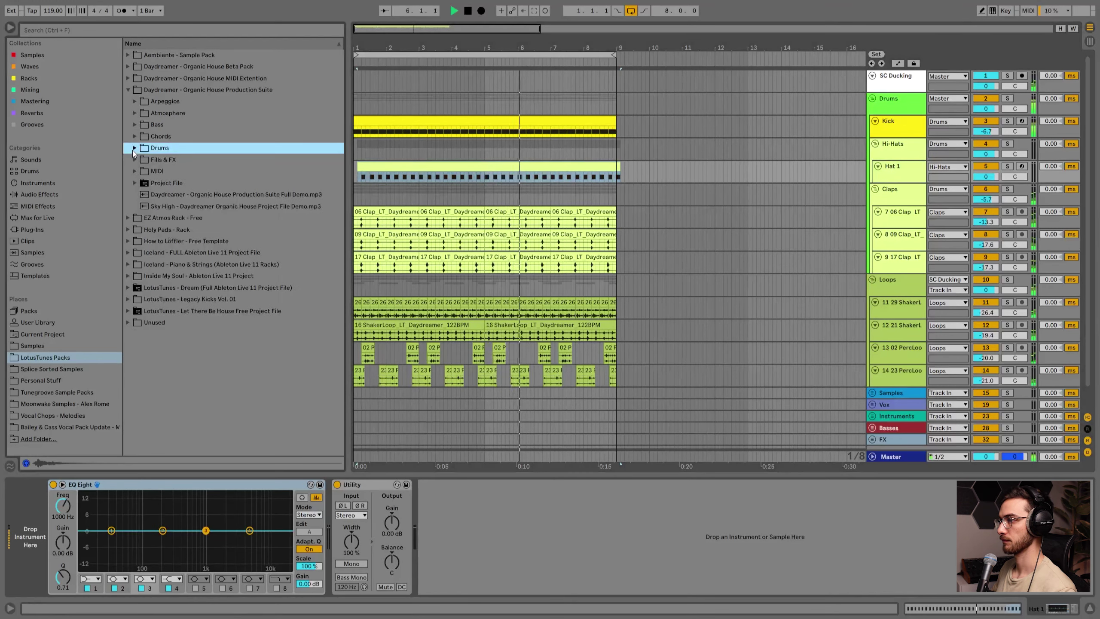
click(135, 159)
click(135, 159)
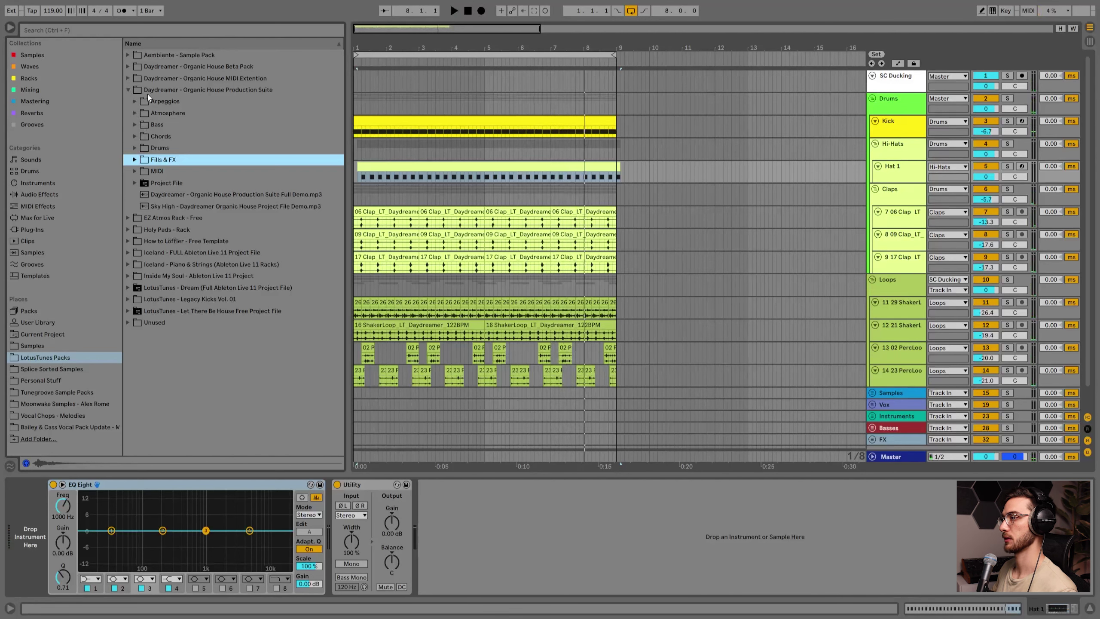
Shift the Hat 1 MIDI clip earlier so it starts exactly at bar 1.
drag(387, 51, 386, 78)
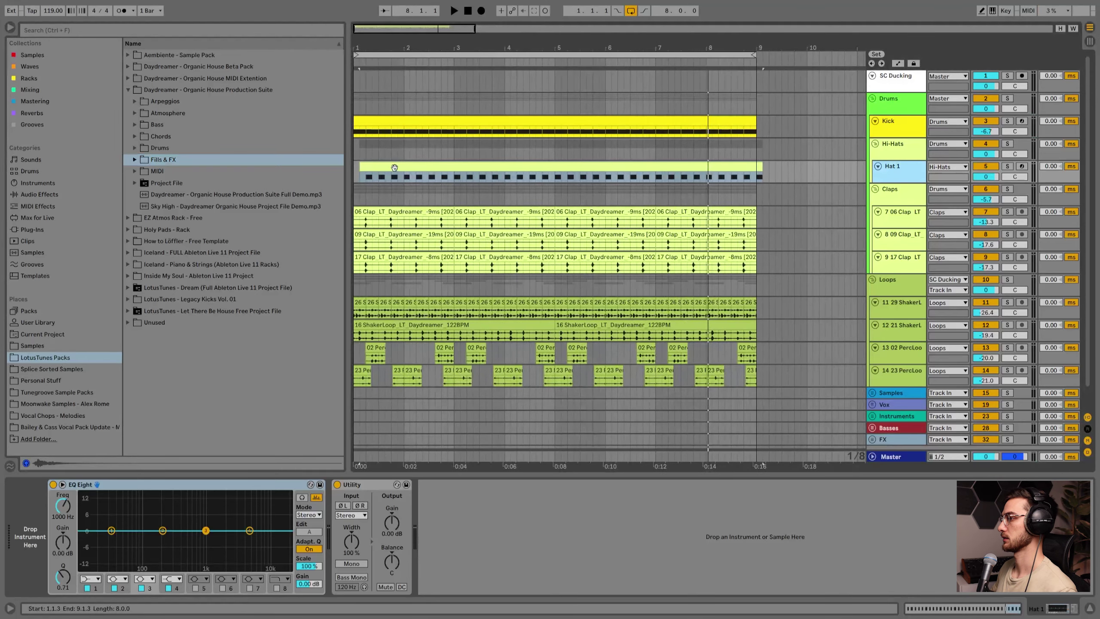
click(378, 167)
drag(434, 168, 399, 169)
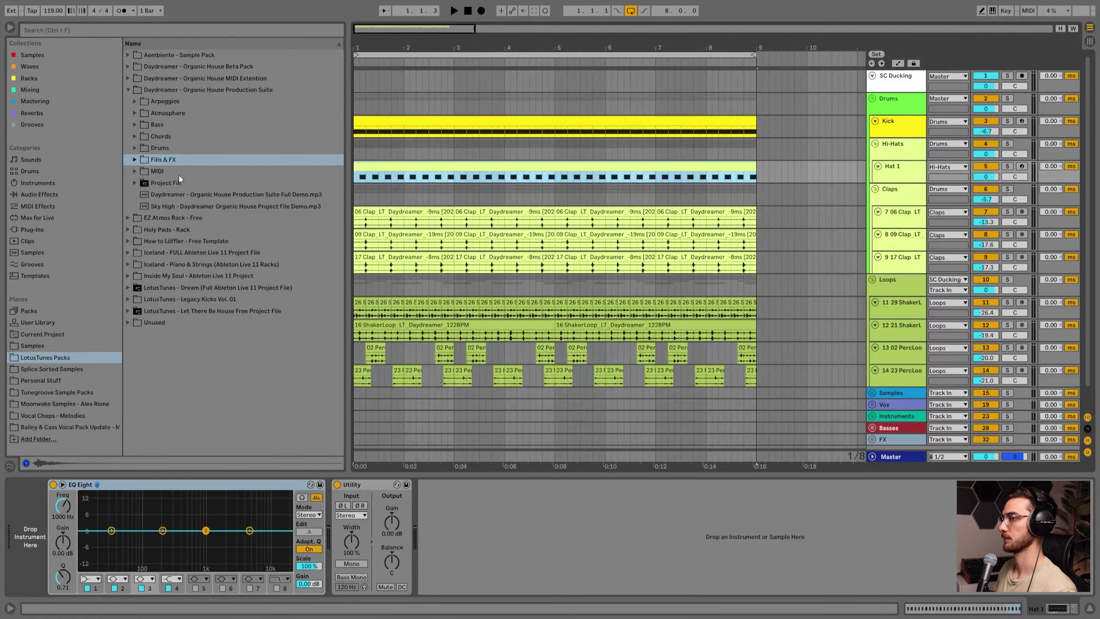
Open the closed-hat folder CL within the suite's Drums one-shots under Hat.
click(134, 149)
click(147, 171)
click(141, 161)
click(142, 170)
click(149, 195)
click(156, 206)
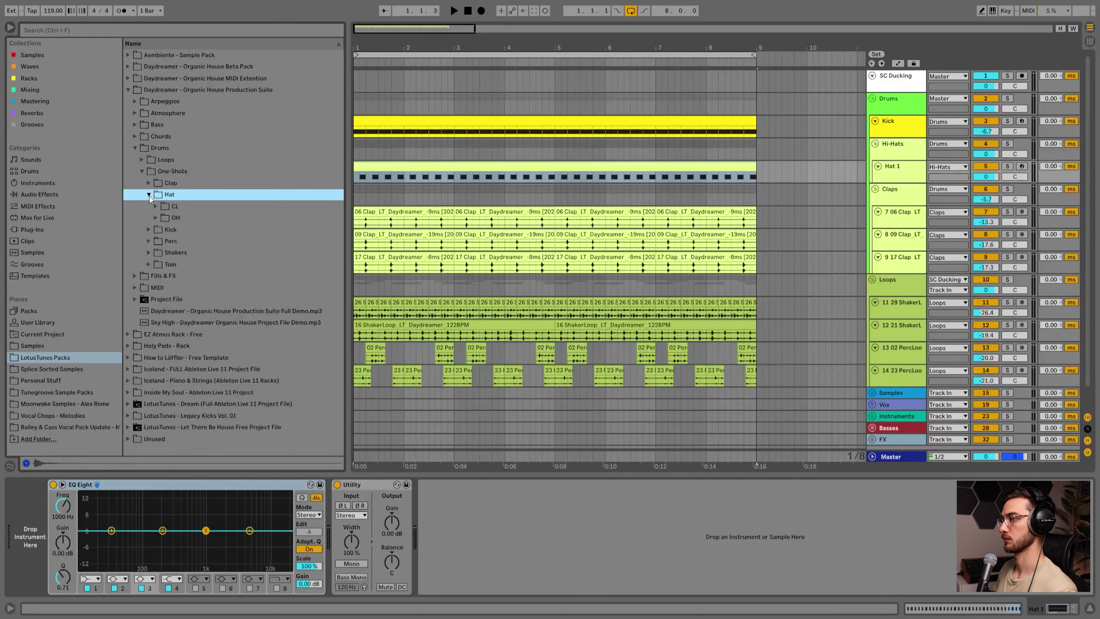
Audition closed hats, load 04 CL-Hat_LT_Daydreamer.wav onto Hat 1 and play it with the track volume at -12 dB.
click(167, 221)
click(191, 246)
click(197, 256)
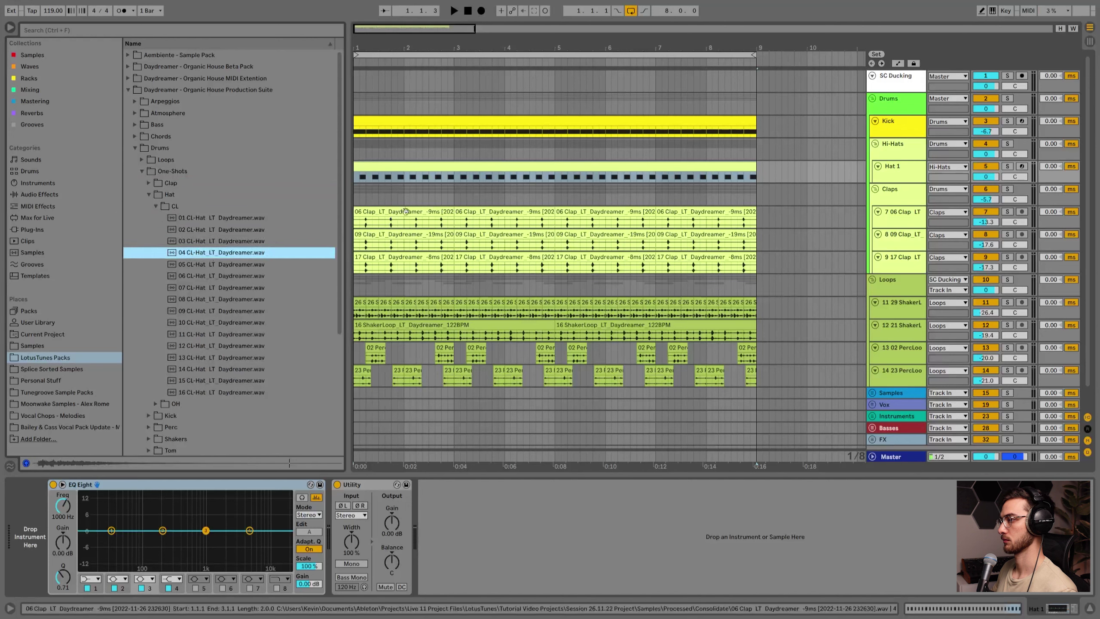
click(399, 178)
double_click(218, 251)
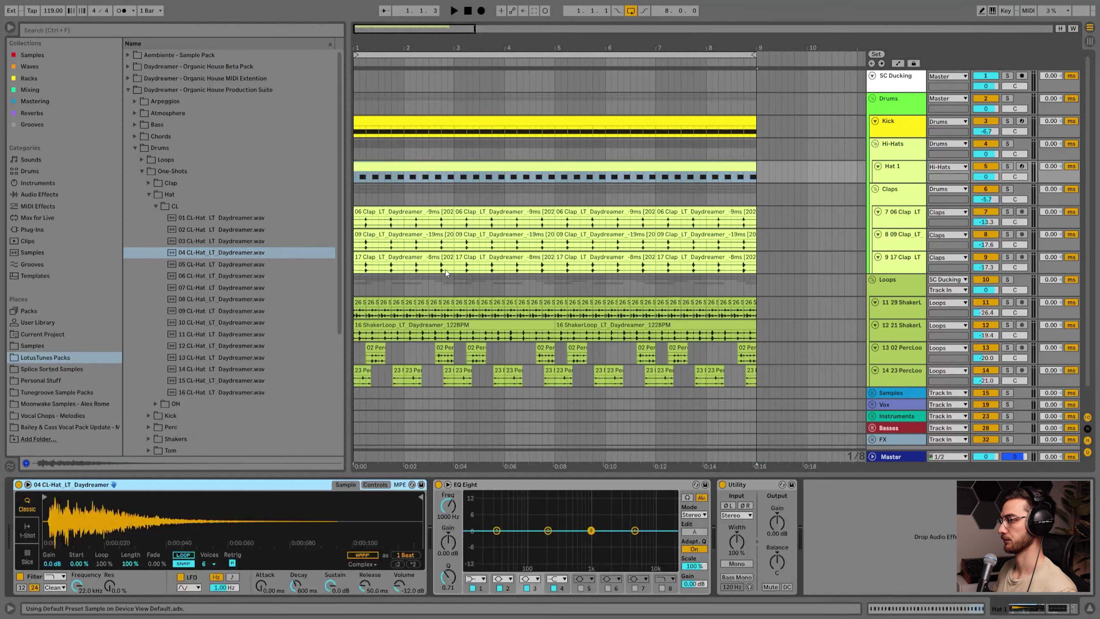
key(space)
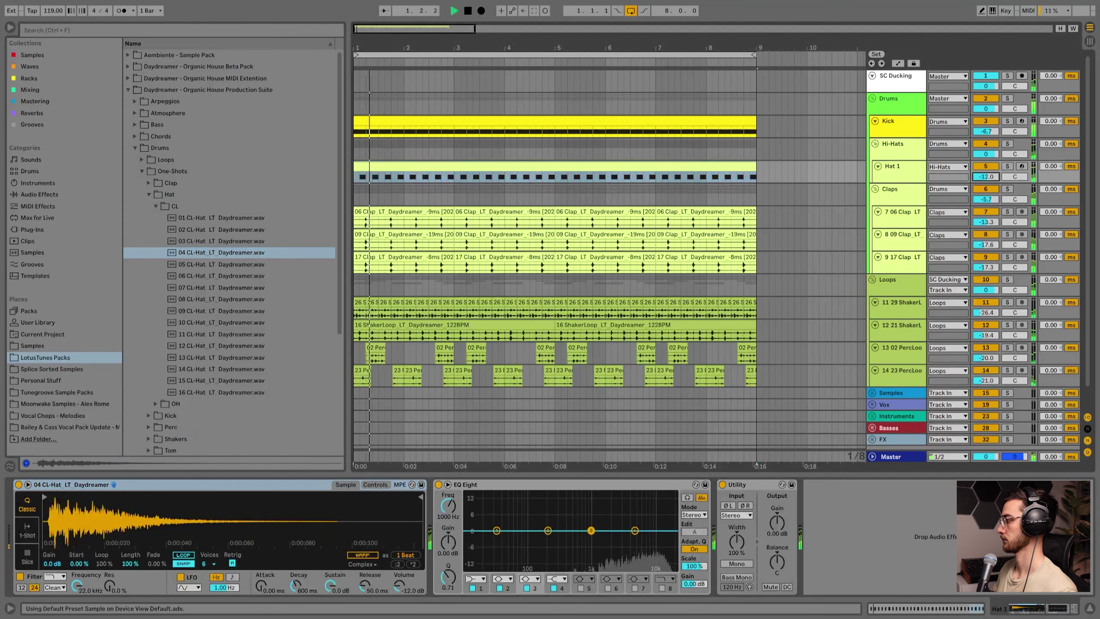
Duplicate the Hat 1 track and swap the copy's sample for 05 CL-Hat_LT_Daydreamer.wav.
click(909, 172)
key(space)
key(ctrl+d)
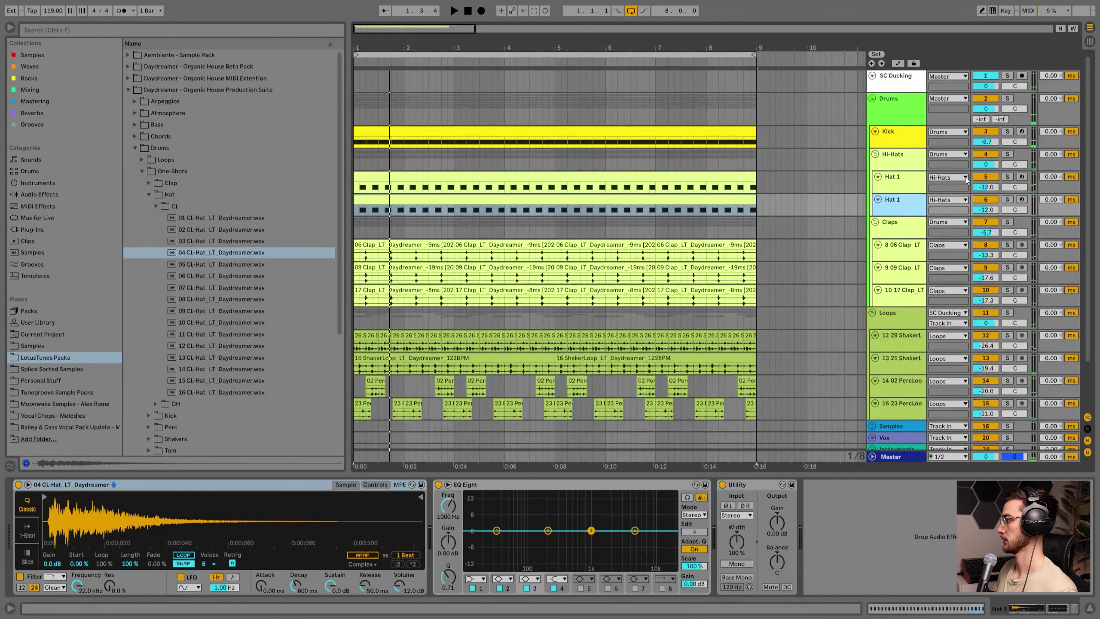
click(220, 265)
drag(234, 267, 339, 491)
Play the groove and set the duplicated hat track's volume to -11.6 dB.
key(space)
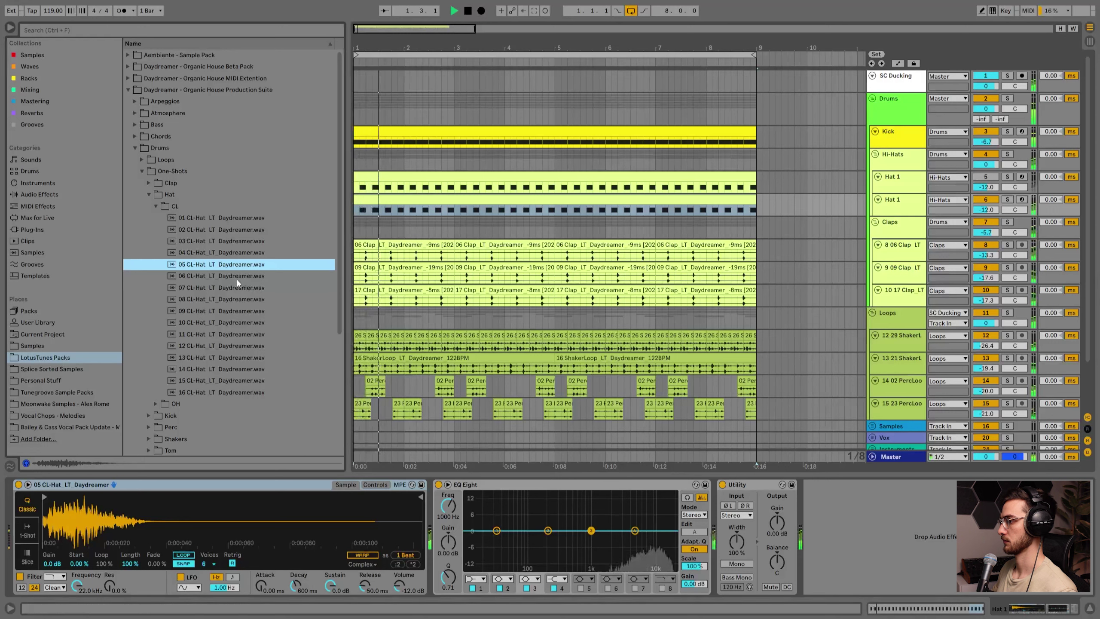
drag(985, 210, 986, 193)
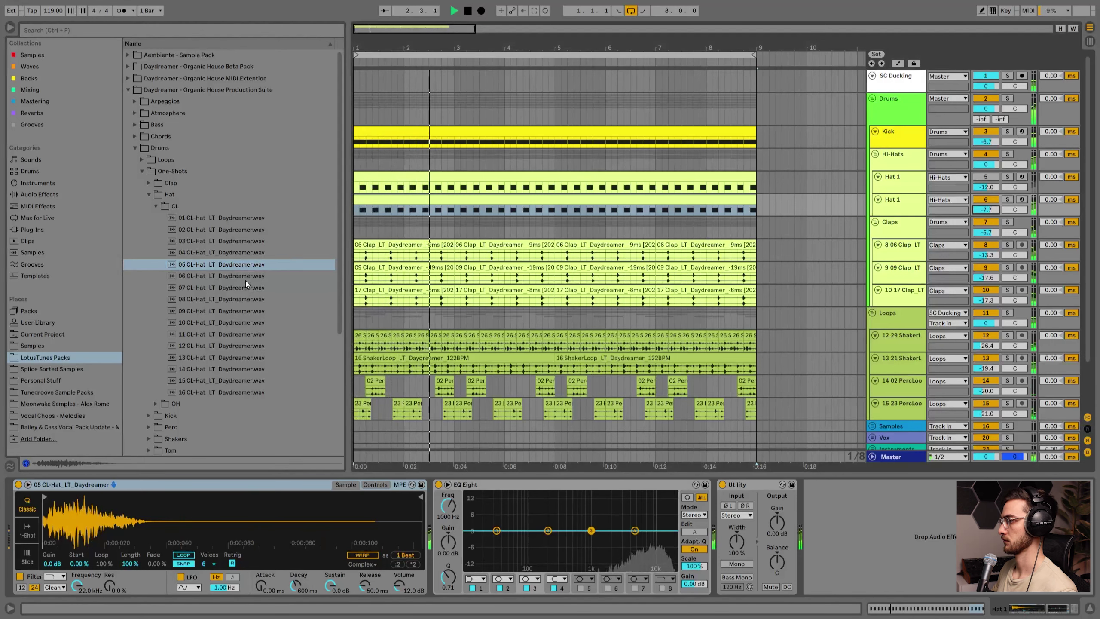
drag(988, 216, 987, 226)
drag(986, 210, 986, 225)
Rename the duplicated hat track as Hat 2.
click(889, 212)
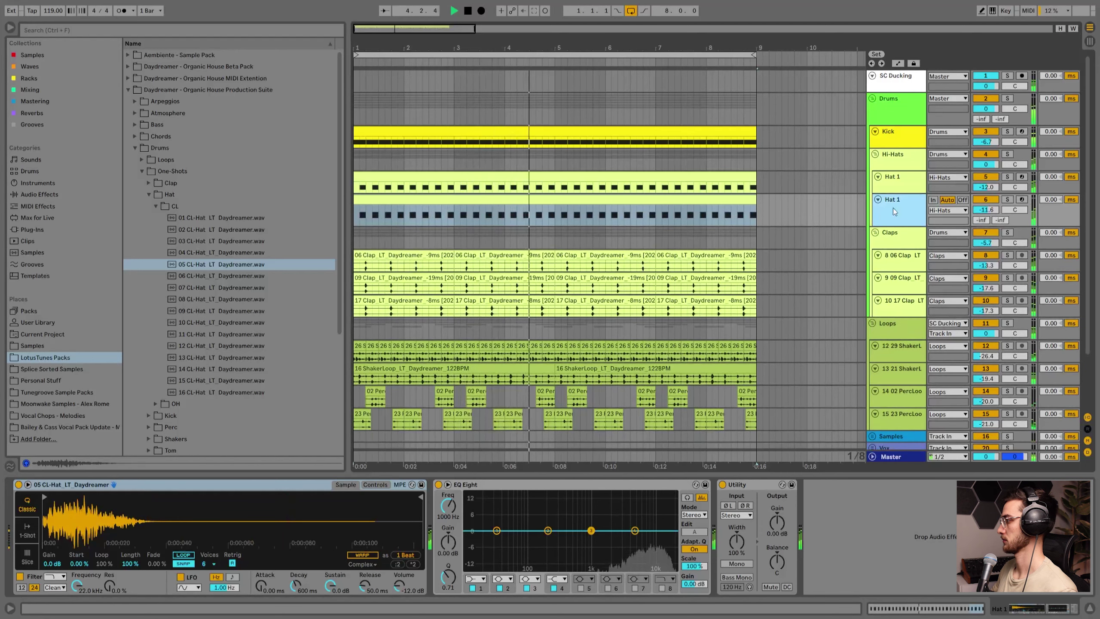
key(ctrl+r)
text(Hat 2)
key(Return)
Listen to the groove with both layered hats and stop playback.
scroll(523, 230, down, 3)
click(555, 191)
scroll(555, 191, down, 2)
scroll(555, 191, up, 4)
click(805, 143)
key(space)
Open the Kick clip, move all its notes to the 08 LT Legacy Kick Club Kick row and play the groove.
double_click(574, 137)
click(483, 290)
key(ctrl+a)
key(space)
key(Down)
key(space)
key(Up)
key(Up)
key(Up)
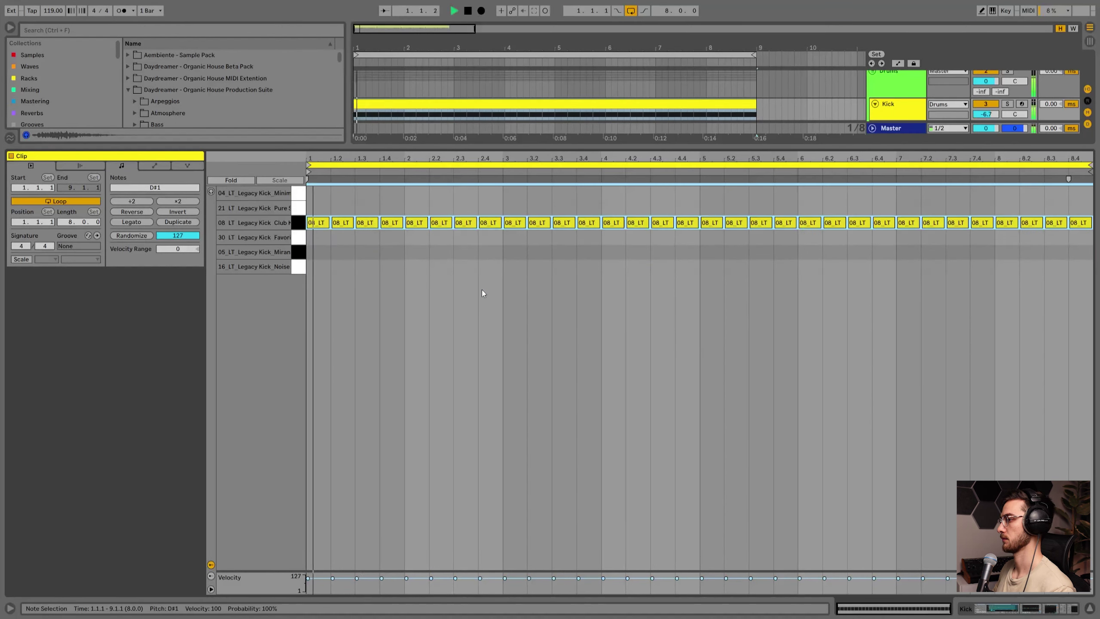
Move all kick notes up to the 21 LT Legacy Kick Pure Simple row, listen and return to the device view.
key(shift+Tab)
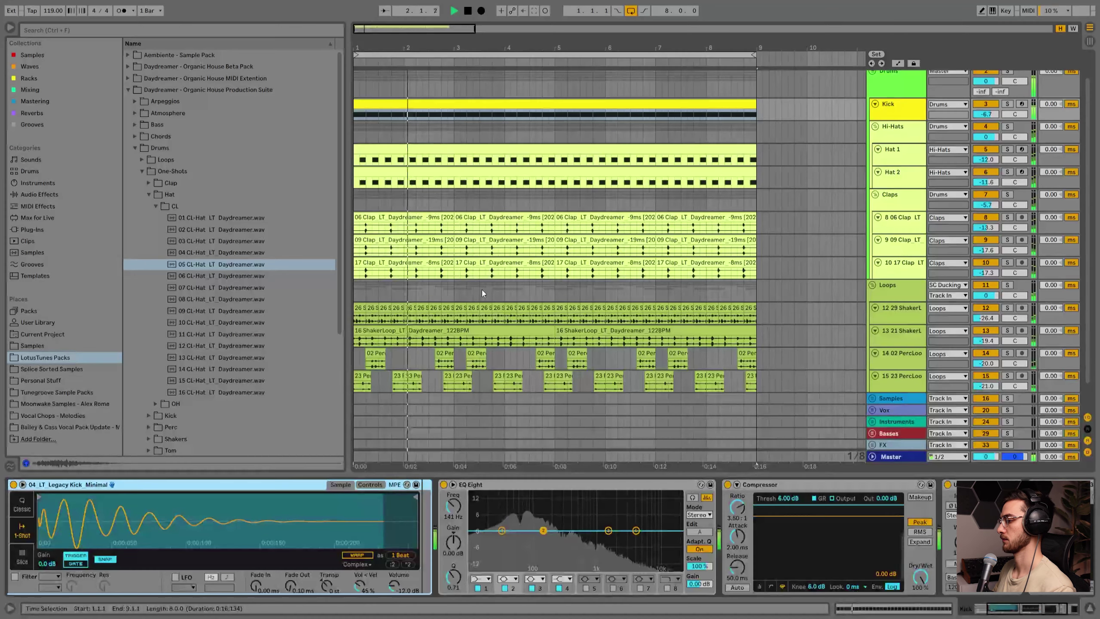
key(shift+Tab)
key(Up)
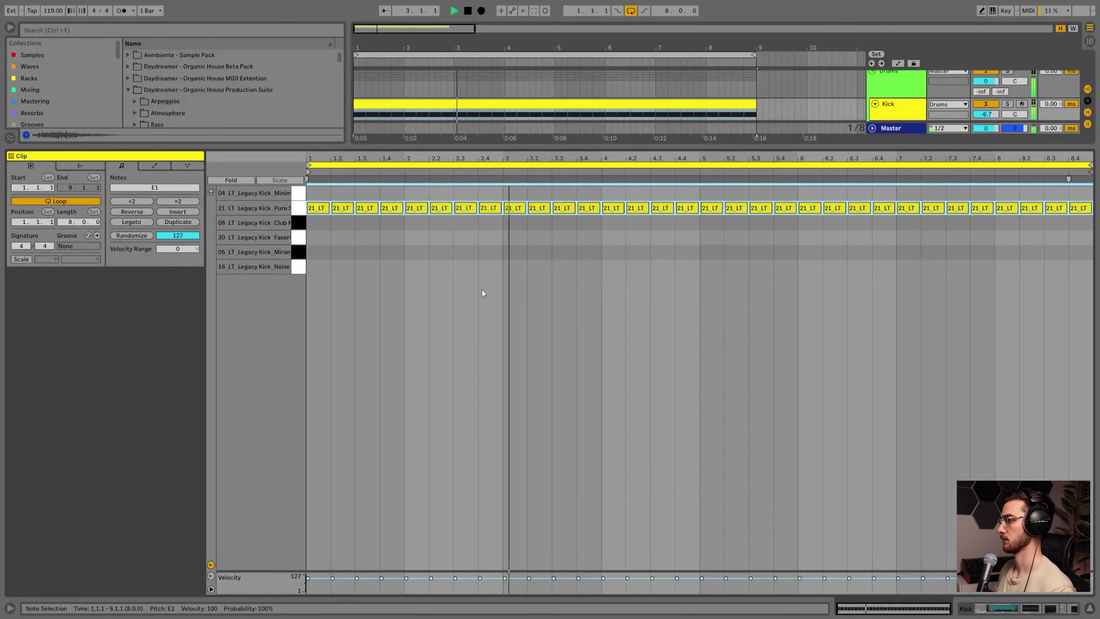
key(space)
key(shift+Tab)
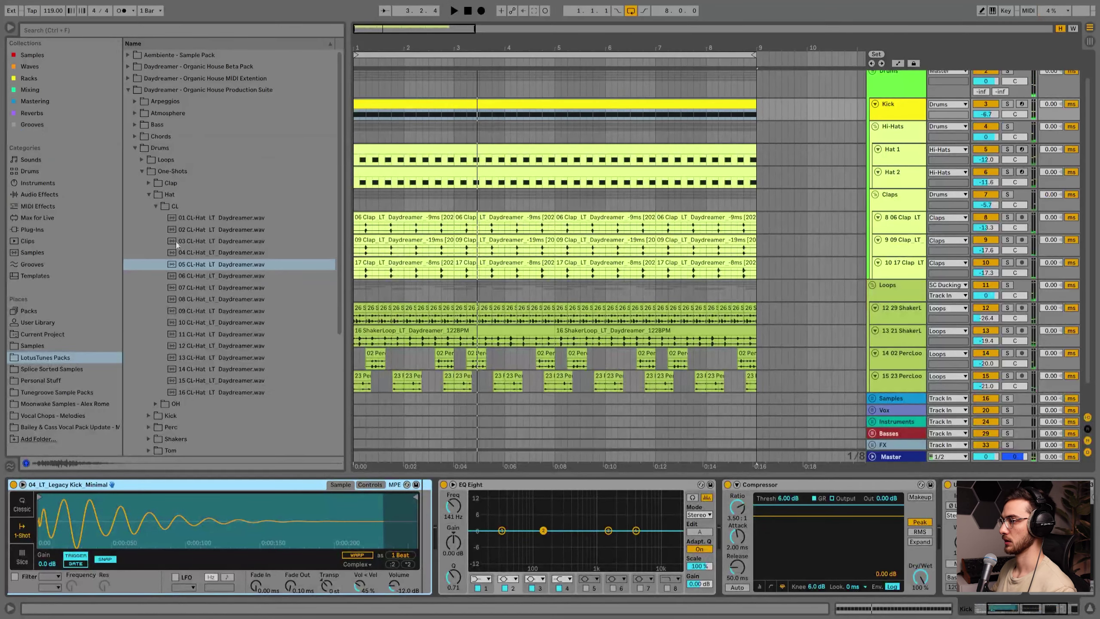
Load 01_LT_Legacy Kick_High Snap.wav from Legacy Kicks Vol. 01 onto the kick Drum Rack's F#1 pad.
click(134, 149)
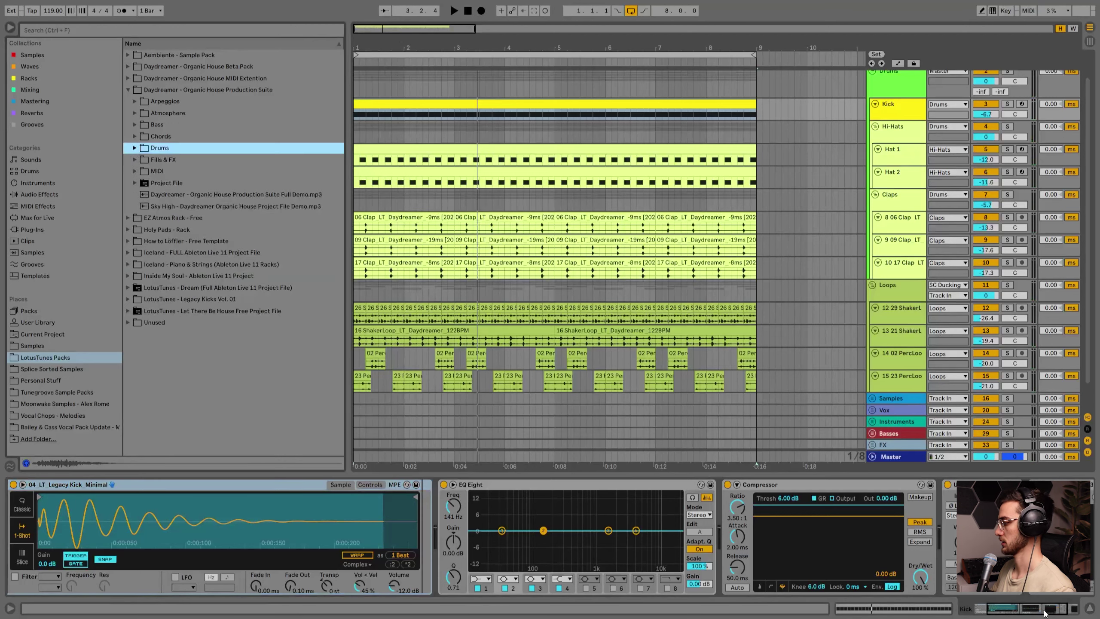
drag(1045, 612, 1023, 611)
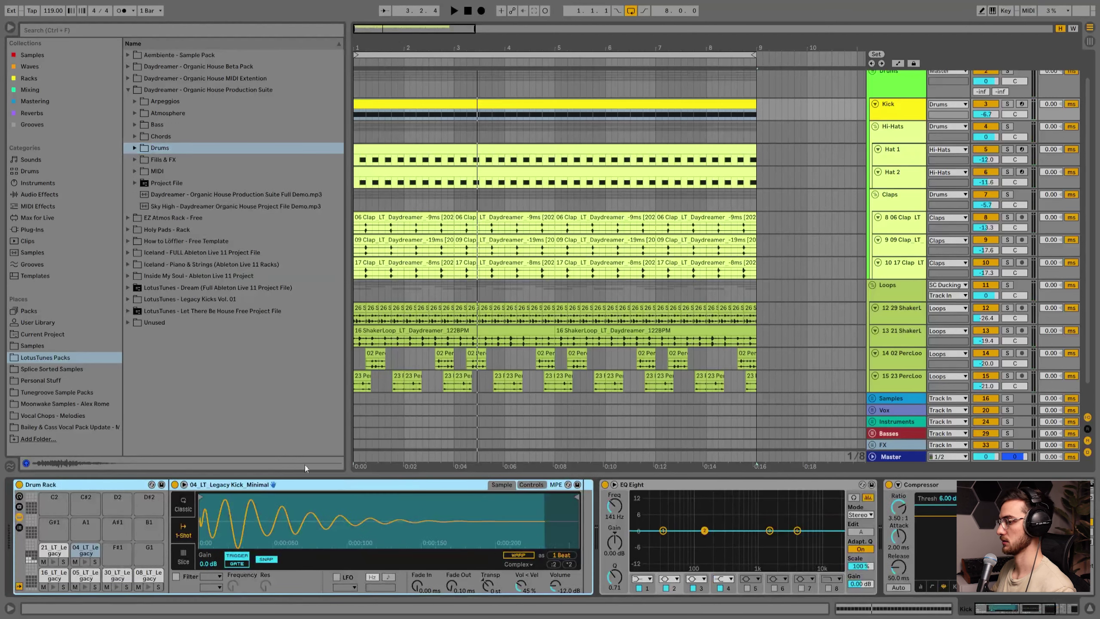
click(127, 299)
click(210, 146)
scroll(214, 306, down, 5)
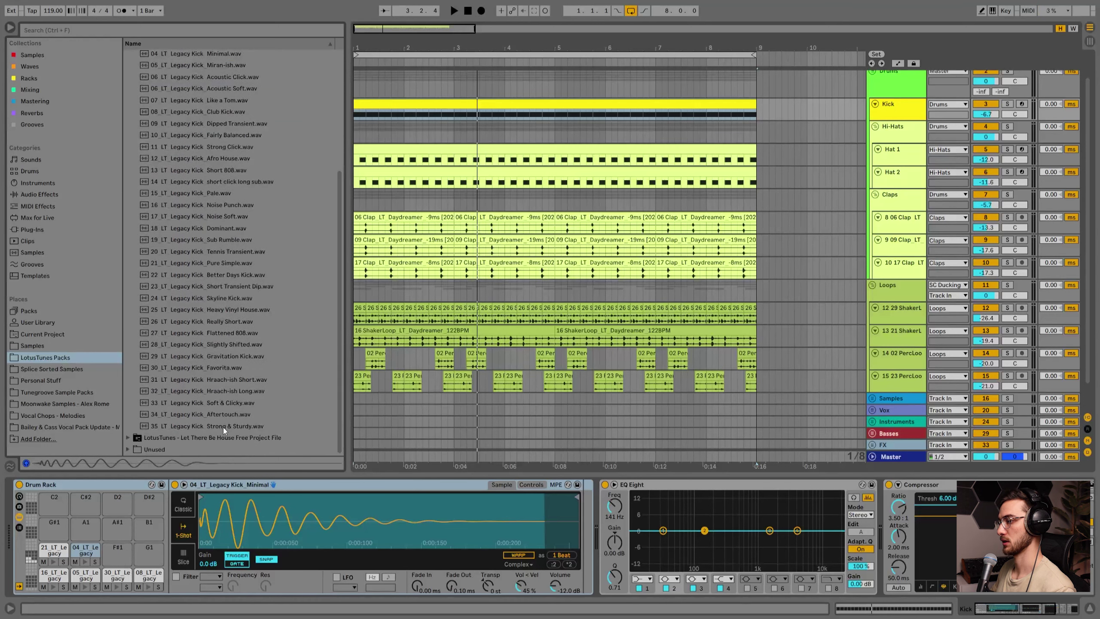
scroll(215, 332, up, 5)
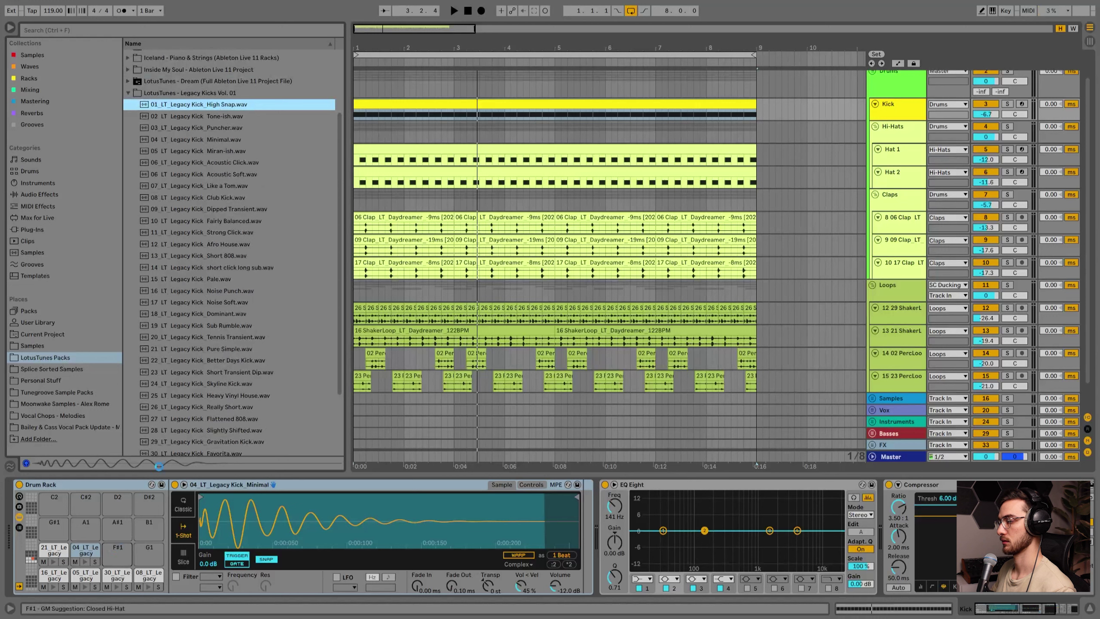
Audition the Minimal, Miran-ish and acoustic kicks and load 06_LT_Legacy Kick_Acoustic Soft.wav onto the G1 pad.
click(203, 138)
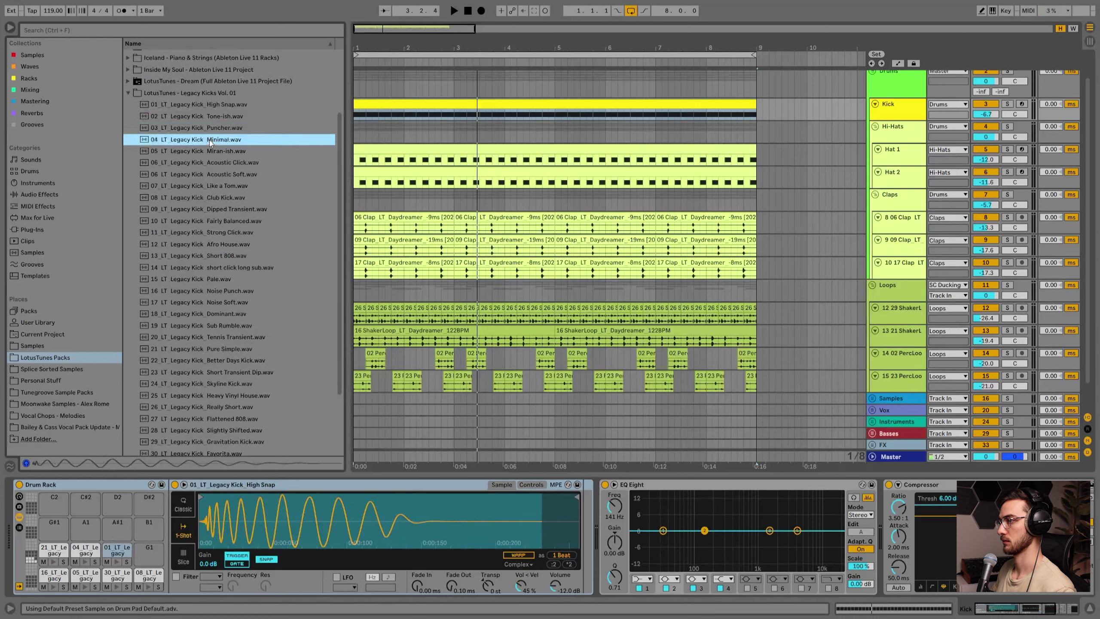
click(217, 154)
click(220, 165)
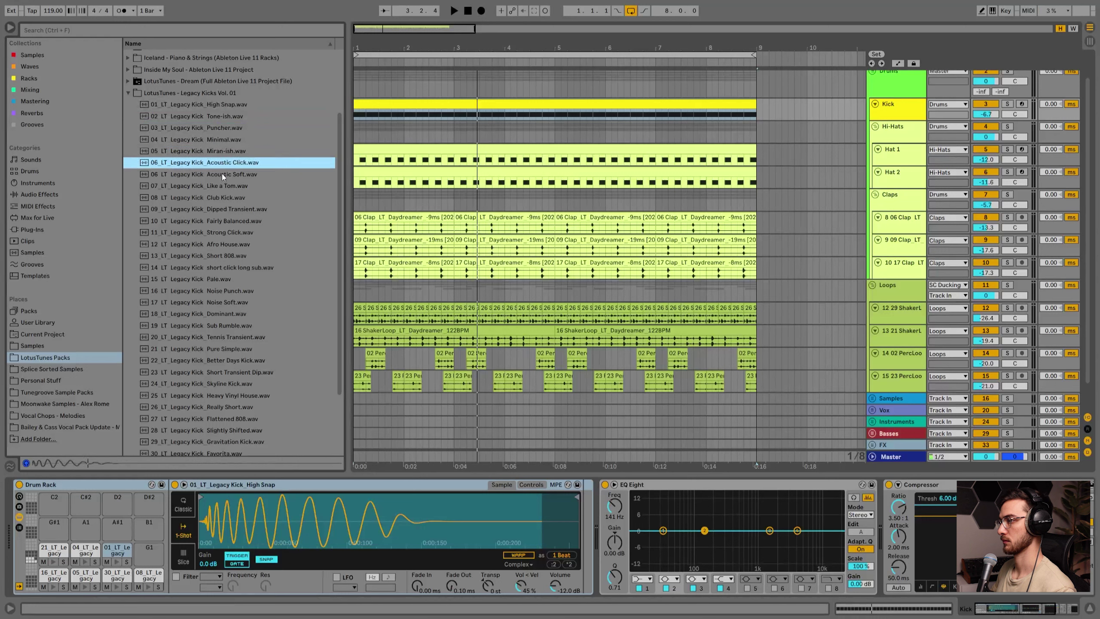
click(224, 176)
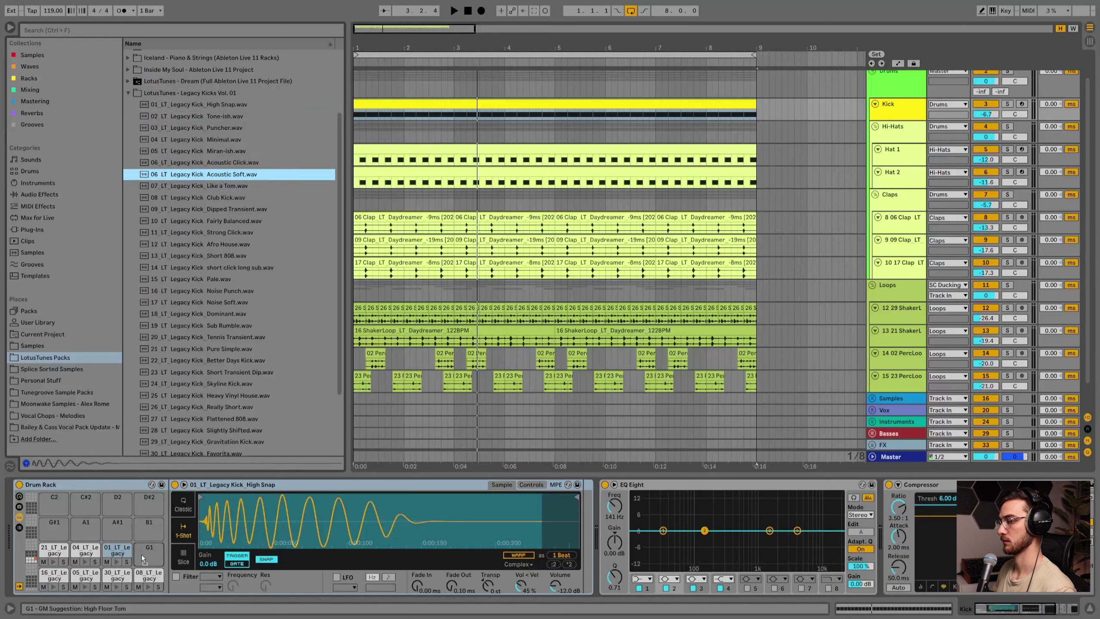
Audition the following Legacy kicks and load 09_LT_Legacy Kick_Dipped Transient.wav onto the G#1 pad.
click(220, 188)
drag(221, 189, 206, 349)
click(217, 197)
click(216, 209)
scroll(220, 204, down, 1)
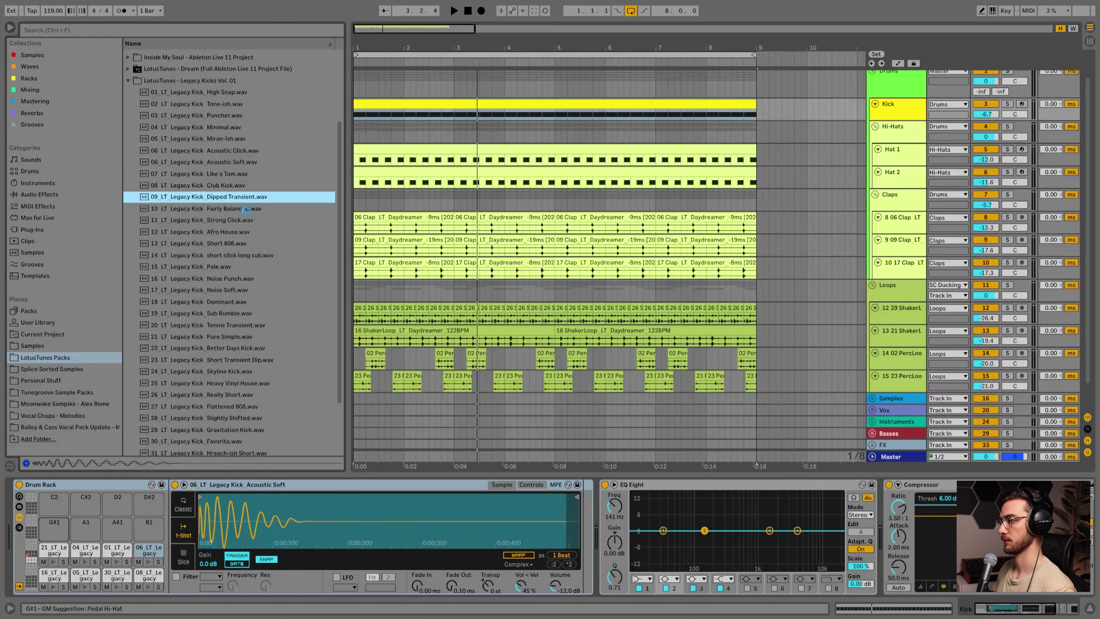
Compare the Fairly Balanced and Strong Click kicks and load 10_LT_Legacy Kick_Fairly Balanced.wav onto the A1 pad.
click(227, 209)
click(226, 218)
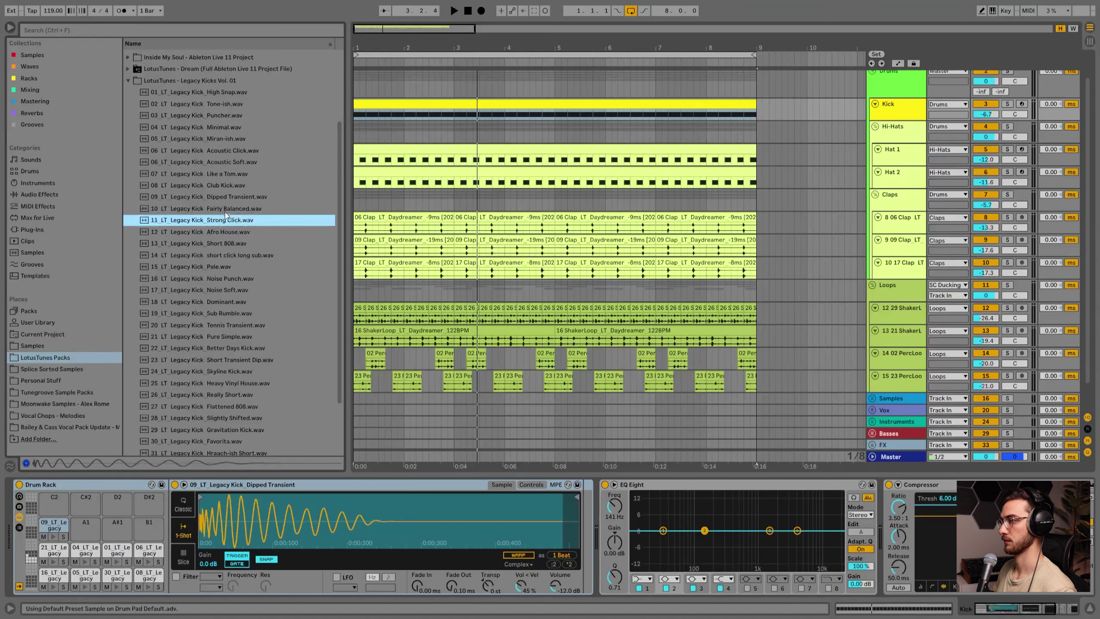
click(226, 212)
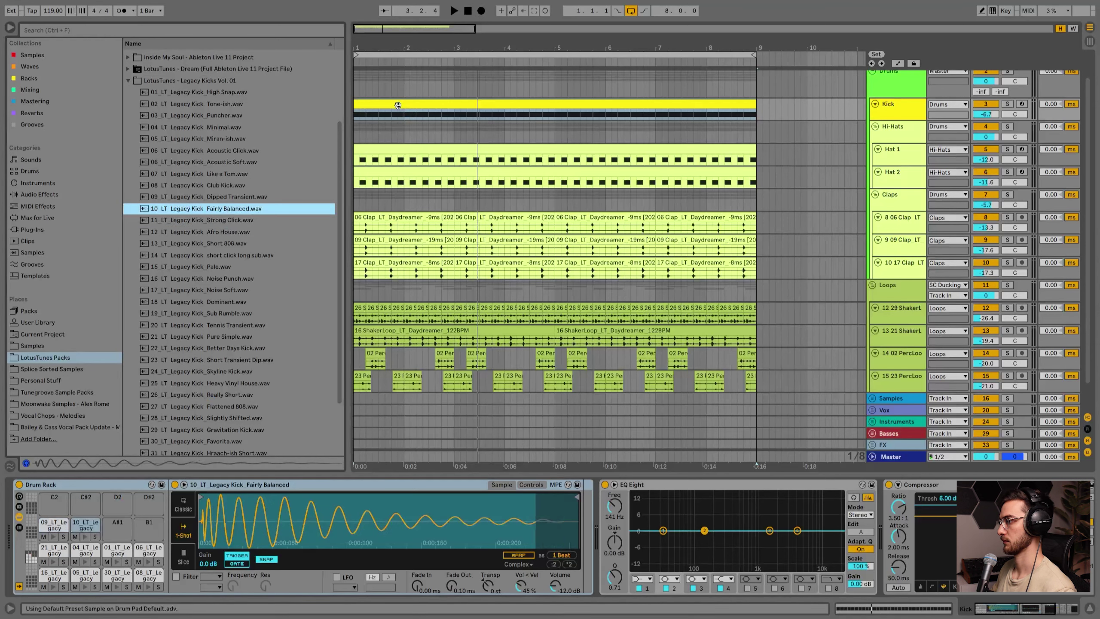
Move all notes of the Kick clip up to the 10 LT Legacy Kick Fairly Balanced row (A1) and play the groove.
double_click(399, 105)
key(ctrl+a)
key(Up)
key(Up)
key(Up)
key(Up)
key(space)
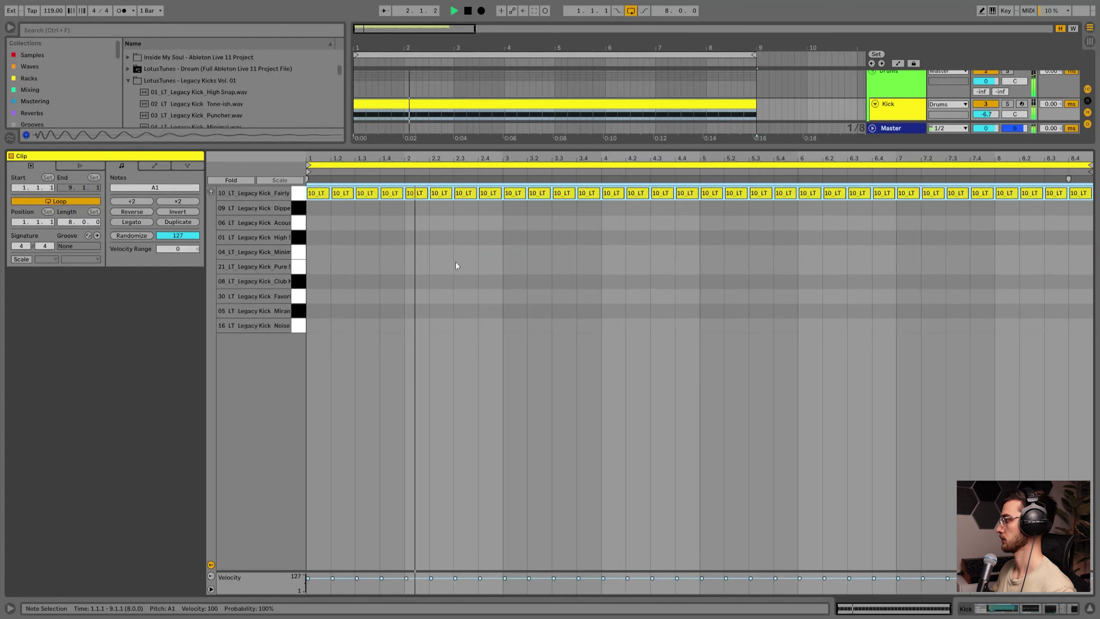
Set the Kick track volume to -4.0 dB and compare Classic with 1-Shot playback for the kick sample, keeping 1-Shot.
drag(987, 114, 987, 104)
key(shift+Tab)
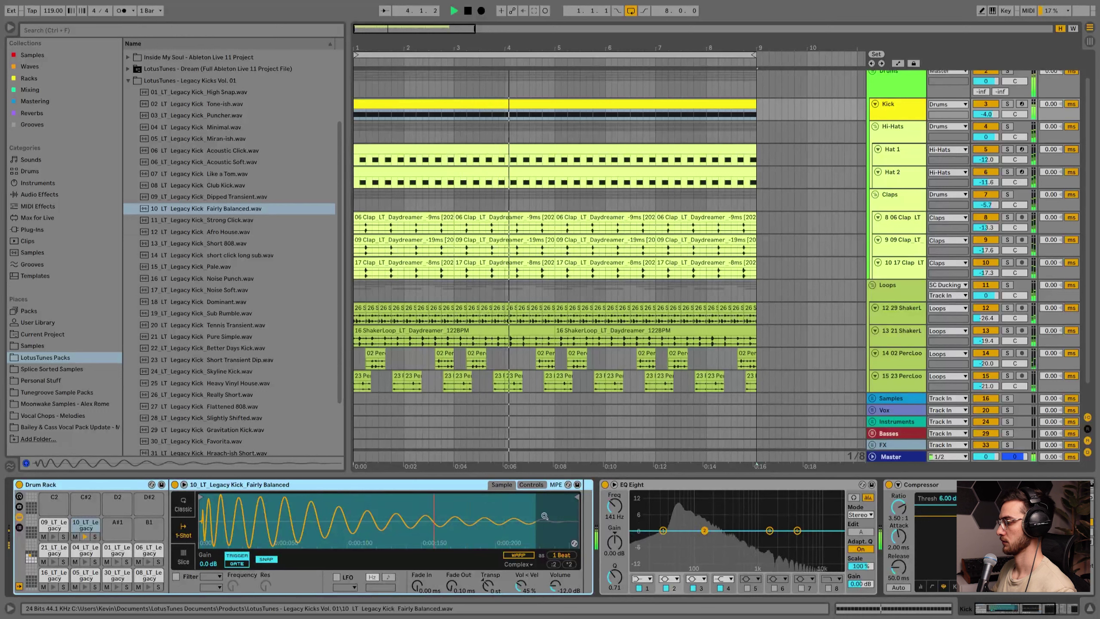
click(183, 505)
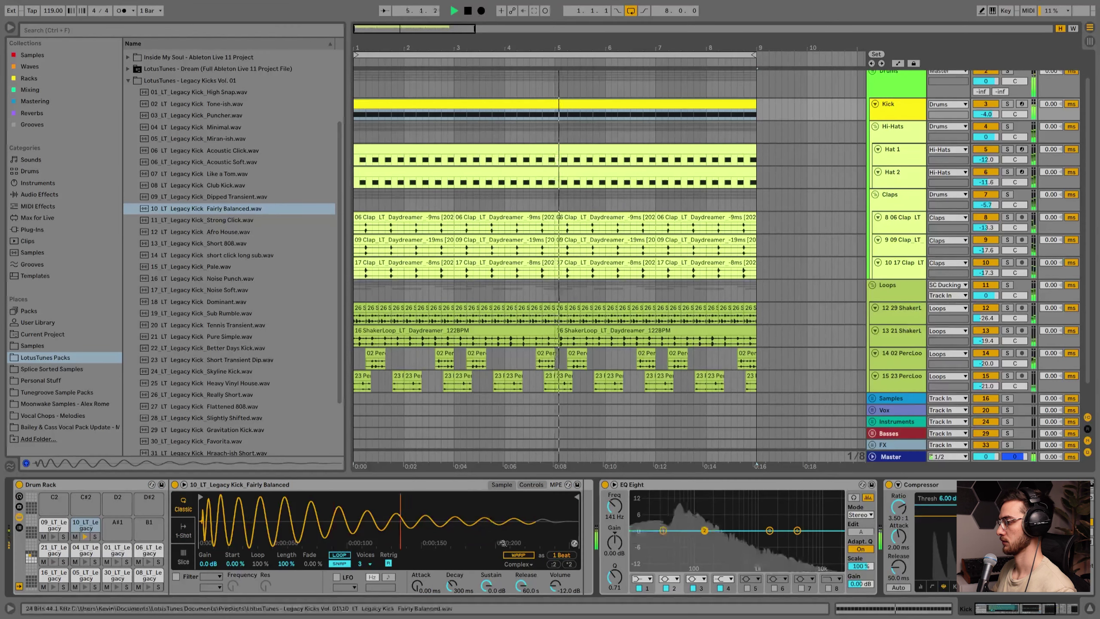
click(187, 532)
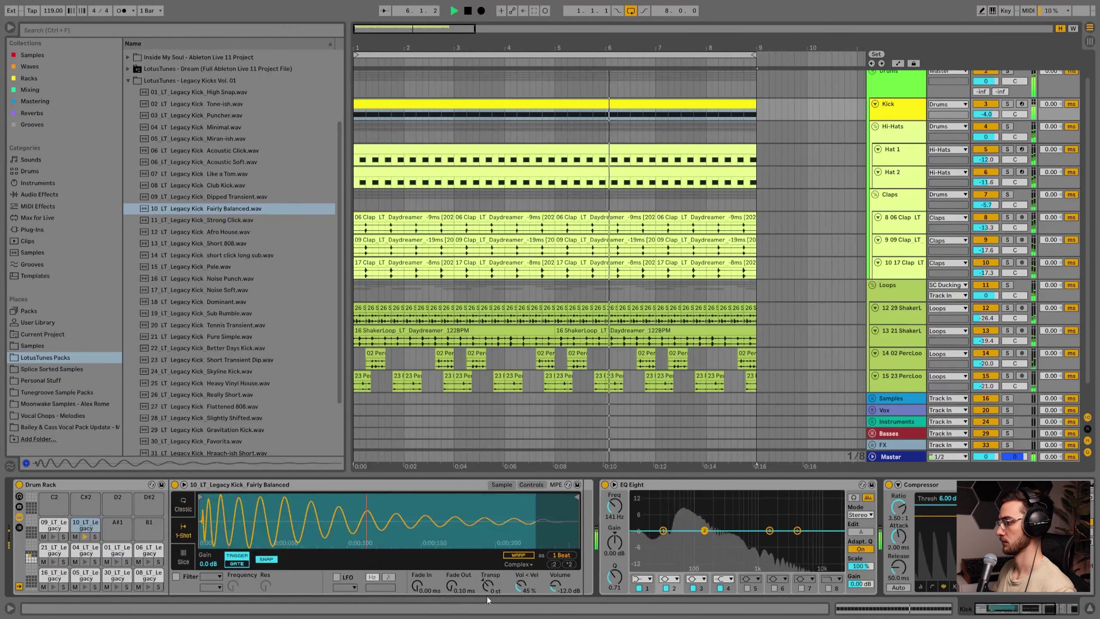
Set the Fairly Balanced kick's fade out to 32.8 ms and try the Kick clip's notes on each lower kick row down to C#1.
drag(452, 585, 452, 559)
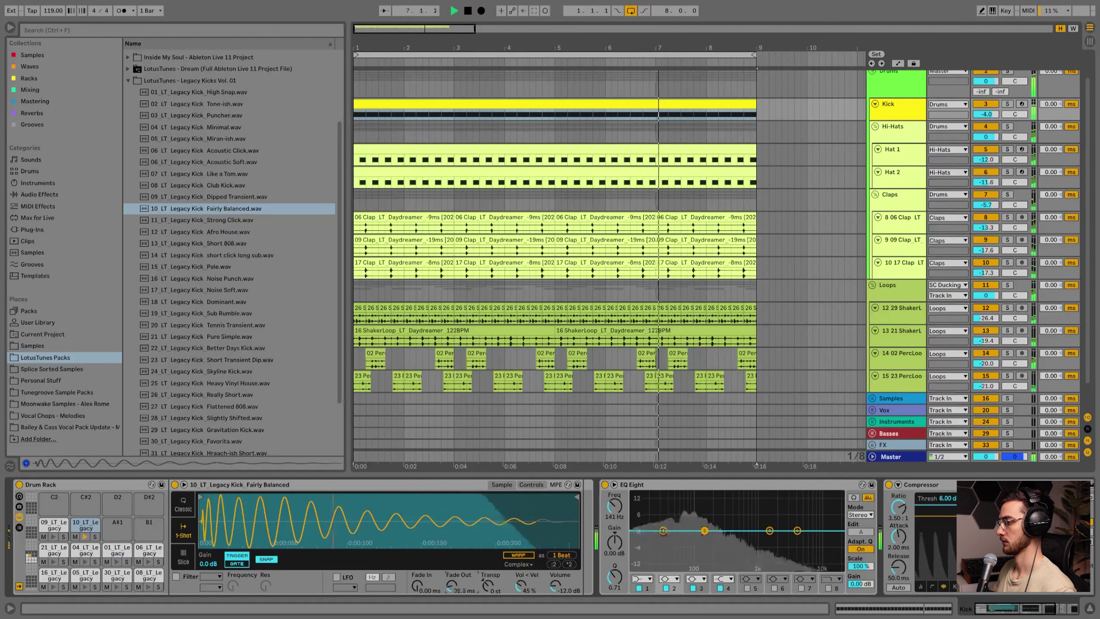
double_click(502, 104)
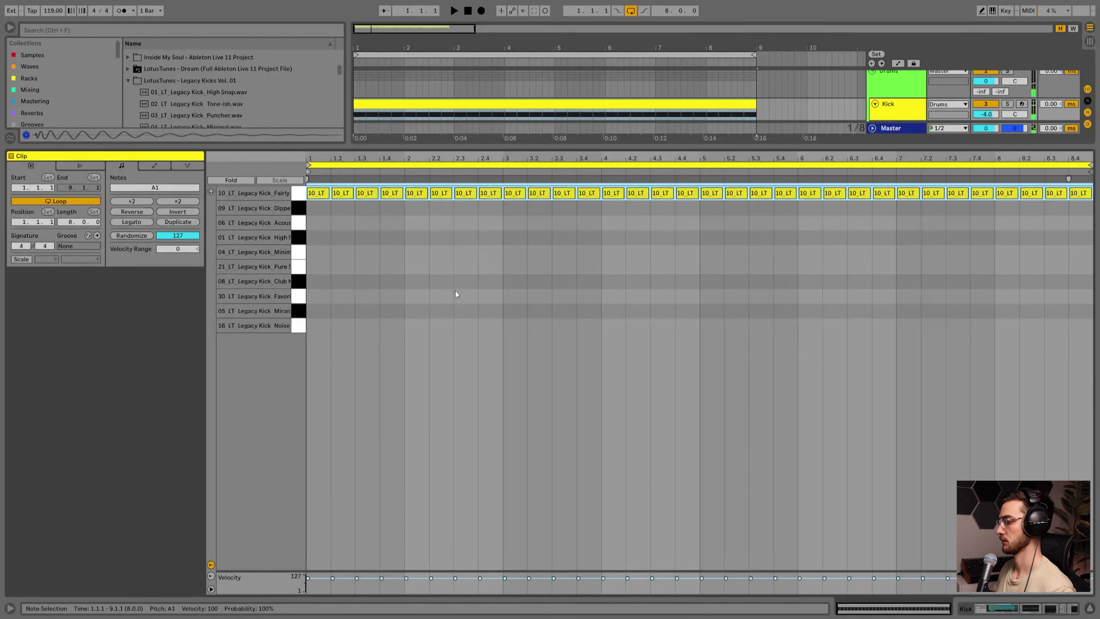
key(Down)
key(space)
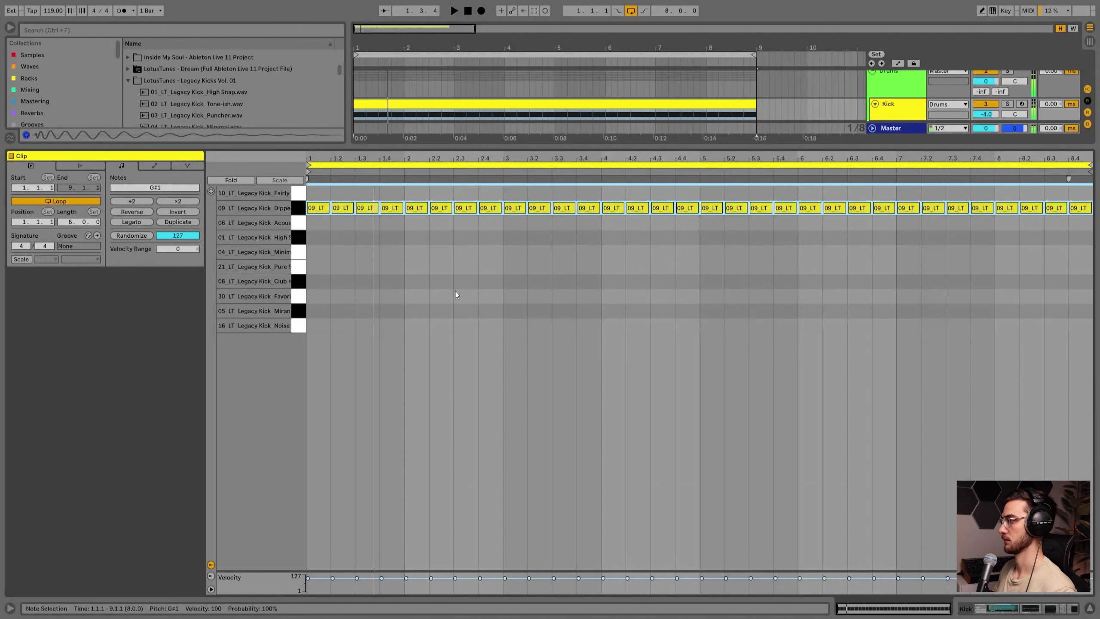
key(Down)
key(Down)
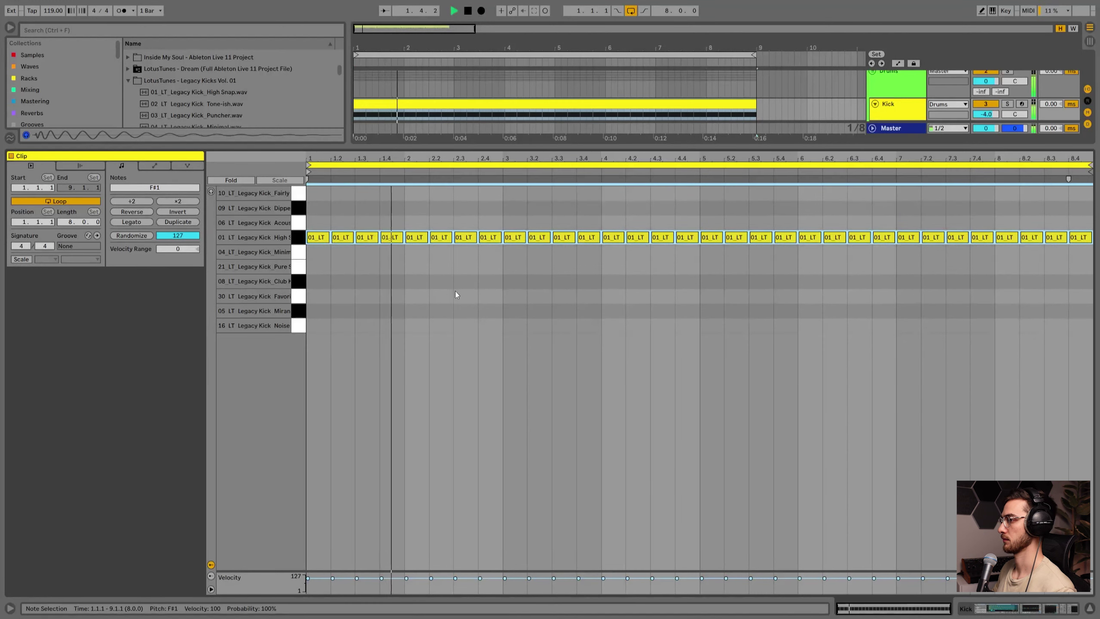
key(Down)
key(Down)
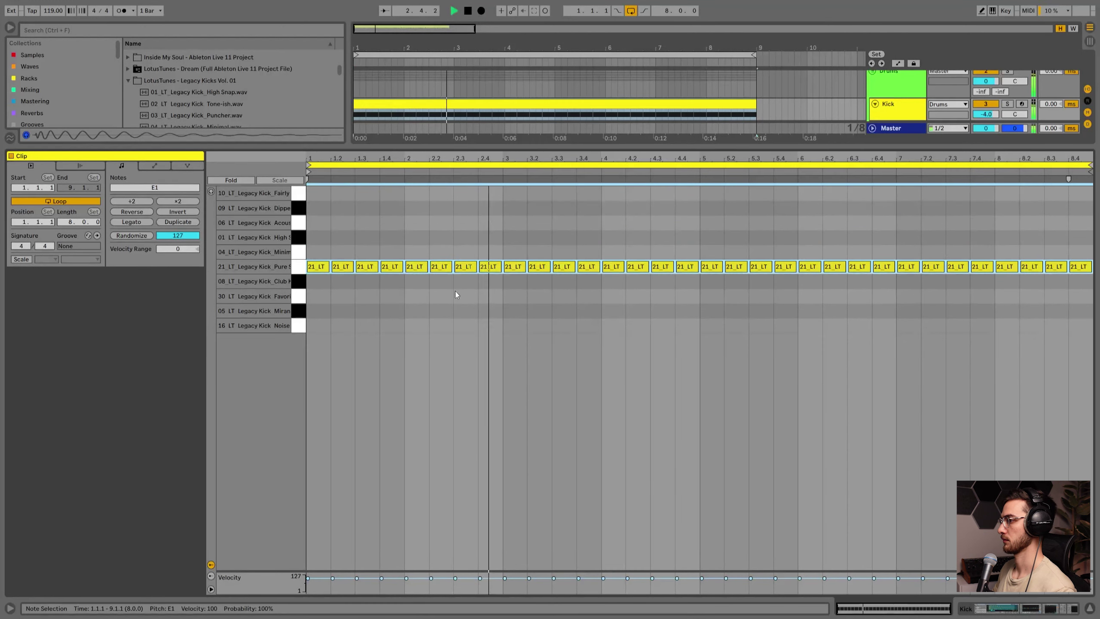
key(Down)
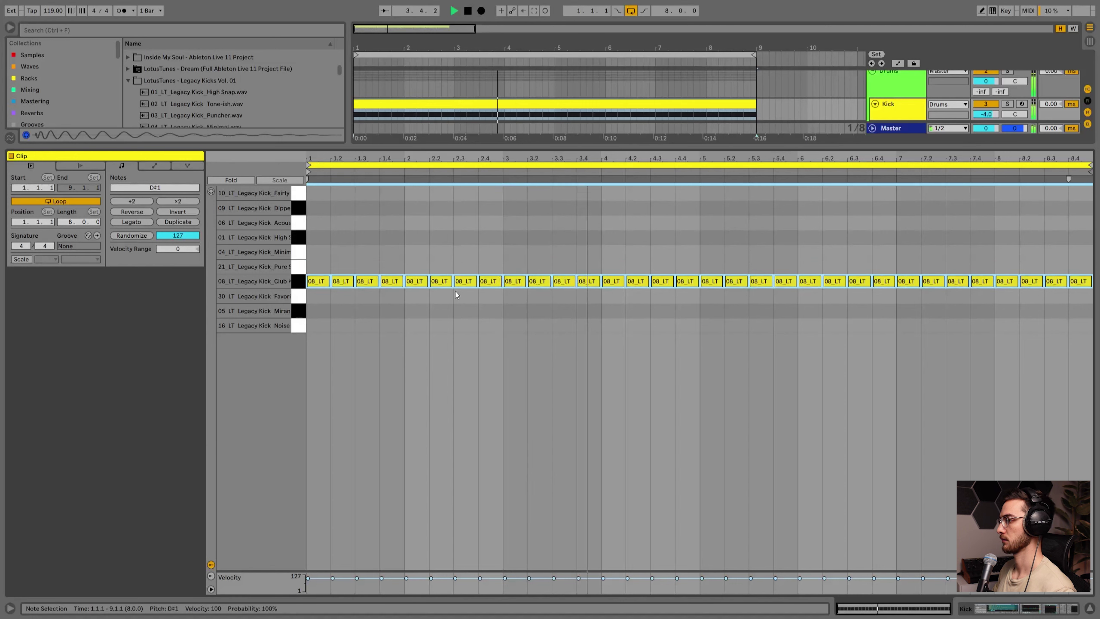
key(Down)
key(Down)
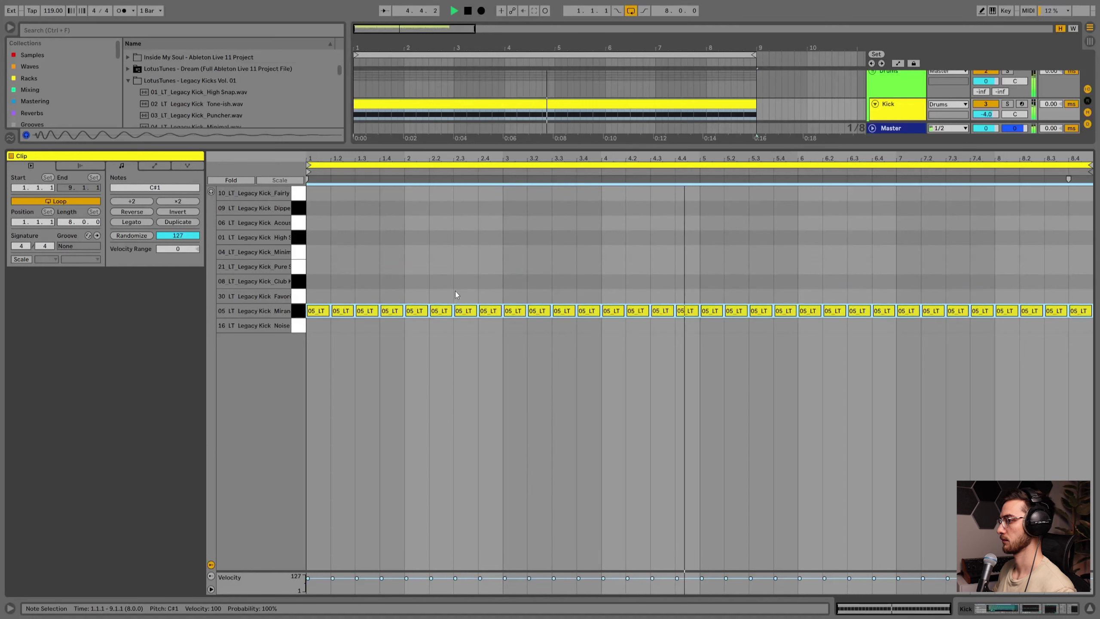
key(ctrl+z)
key(shift+Tab)
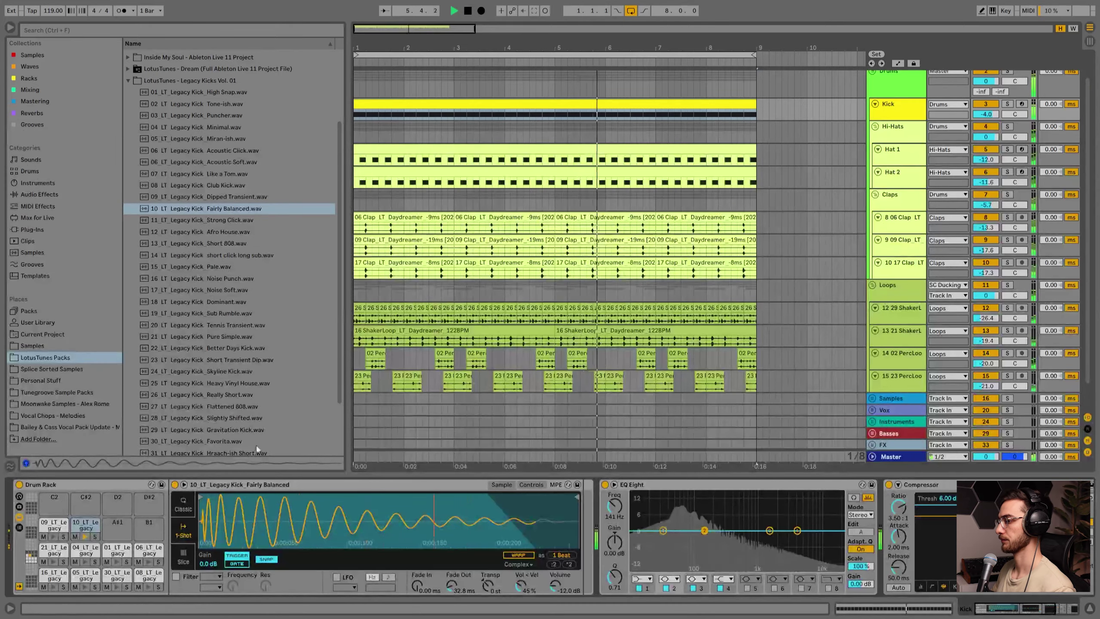
Audition the Strong Click and Afro House kicks and load 12_LT_Legacy Kick_Afro House.wav onto the A1 pad.
click(237, 208)
click(220, 220)
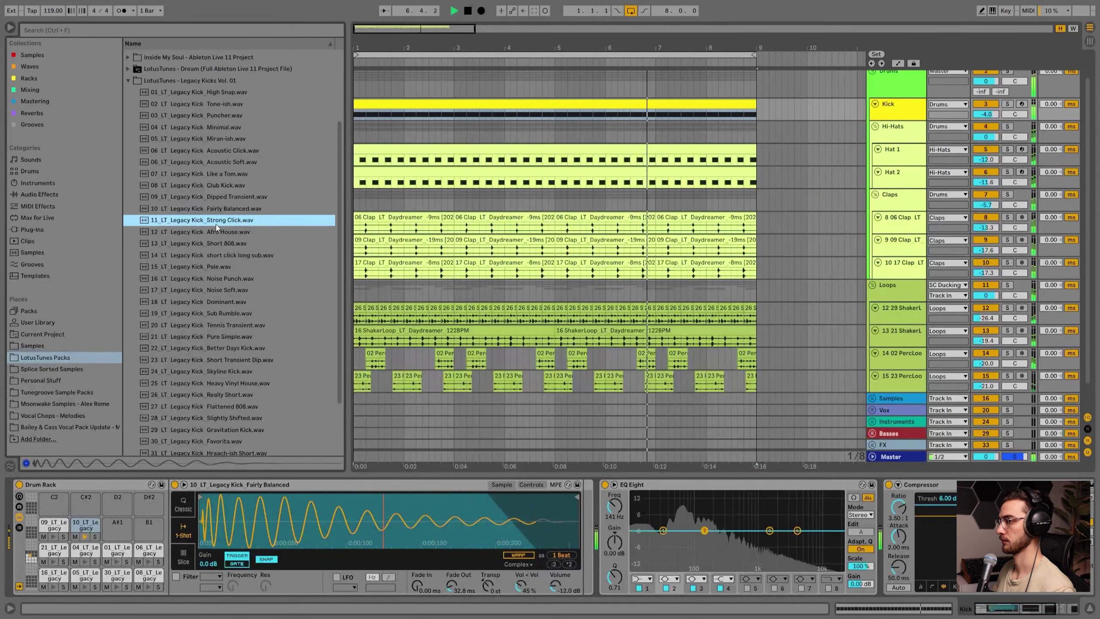
click(208, 232)
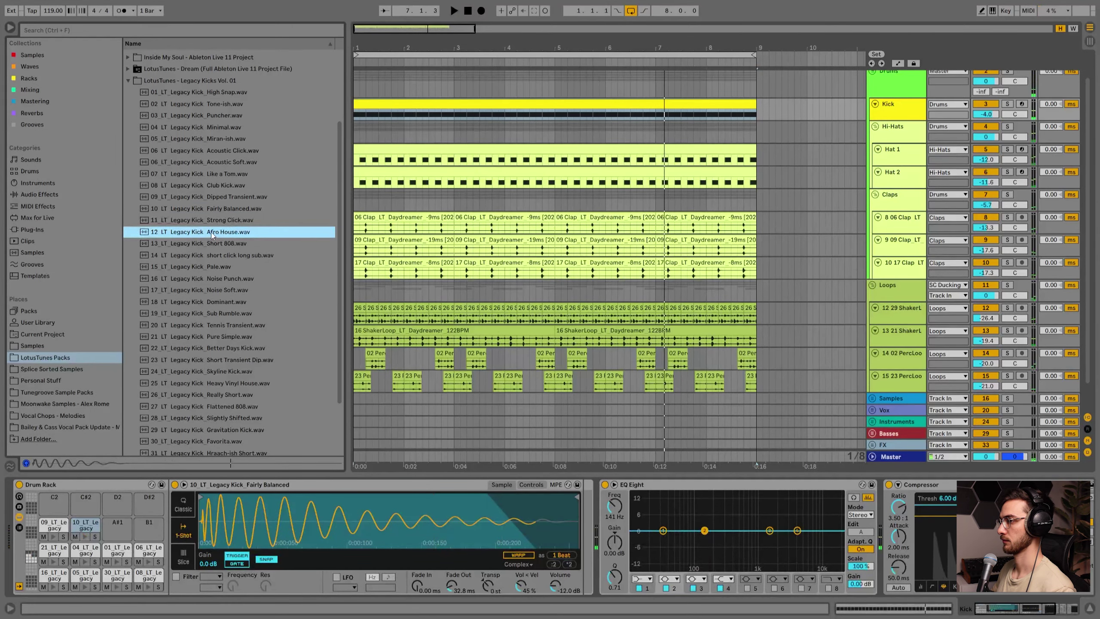
drag(214, 236, 314, 493)
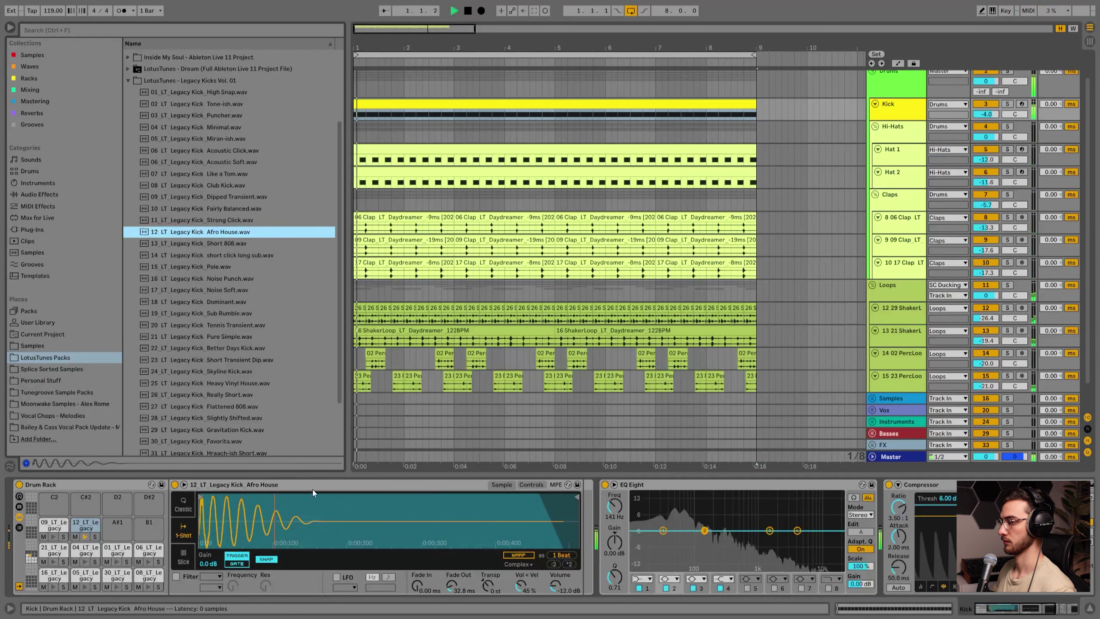
key(space)
Try loading 13_LT_Legacy Kick_Short 808.wav on the Kick track, and undo the load.
click(222, 244)
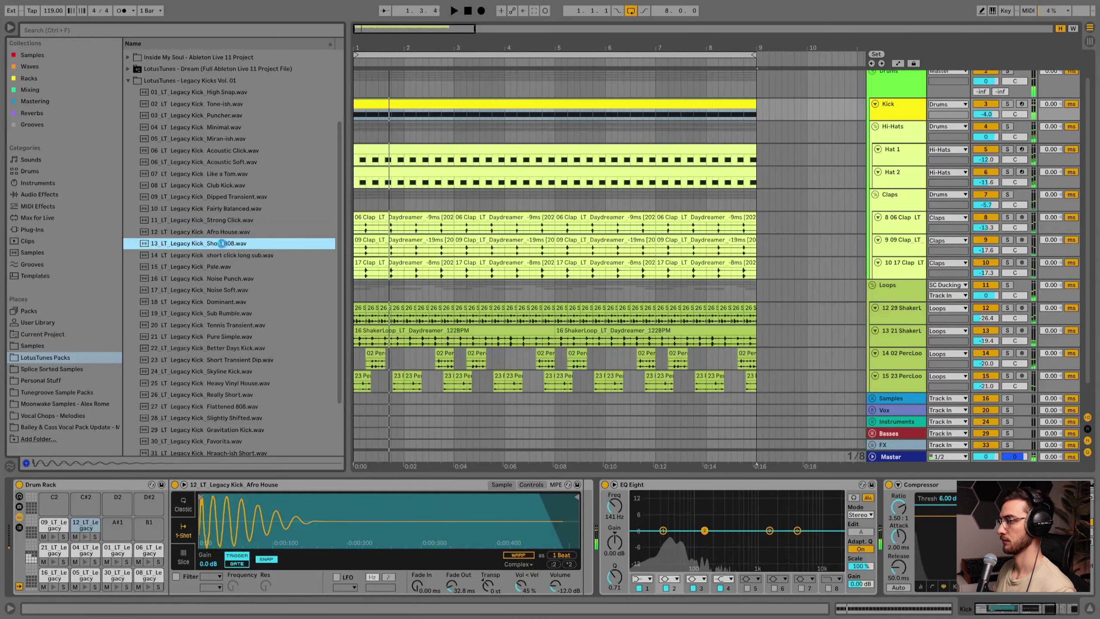
double_click(221, 243)
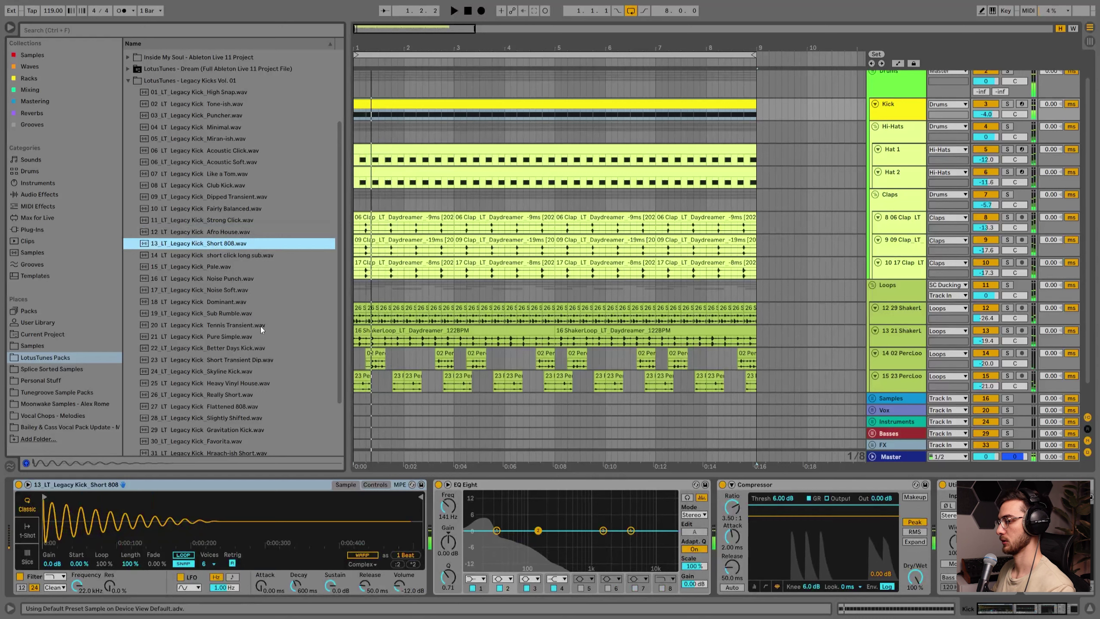
key(ctrl+z)
Load 14_LT_Legacy Kick_short click long sub.wav onto the A1 pad and play the groove.
key(Down)
double_click(223, 254)
key(space)
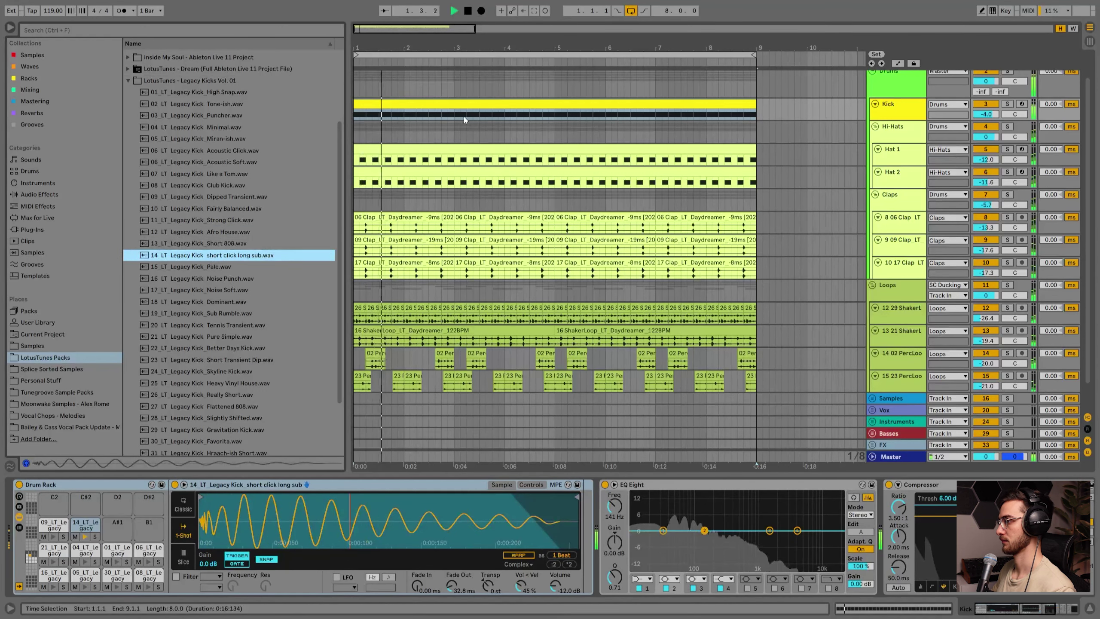
Trim the end of the short click long sub kick sample and set its fade out to 39.3 ms.
drag(451, 586, 451, 574)
key(space)
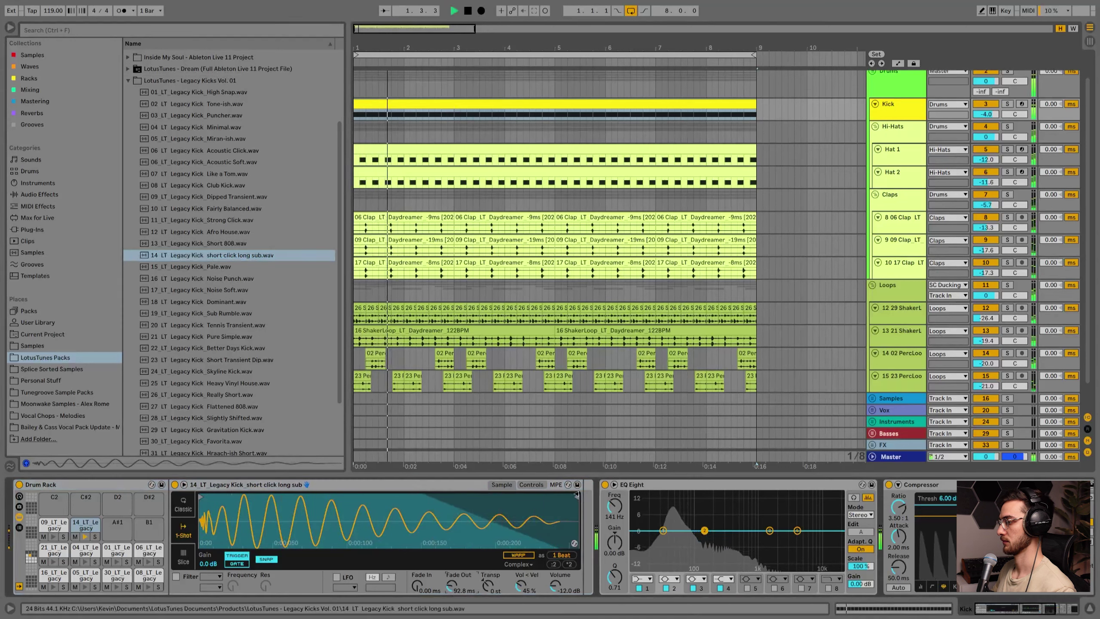
drag(576, 495, 502, 498)
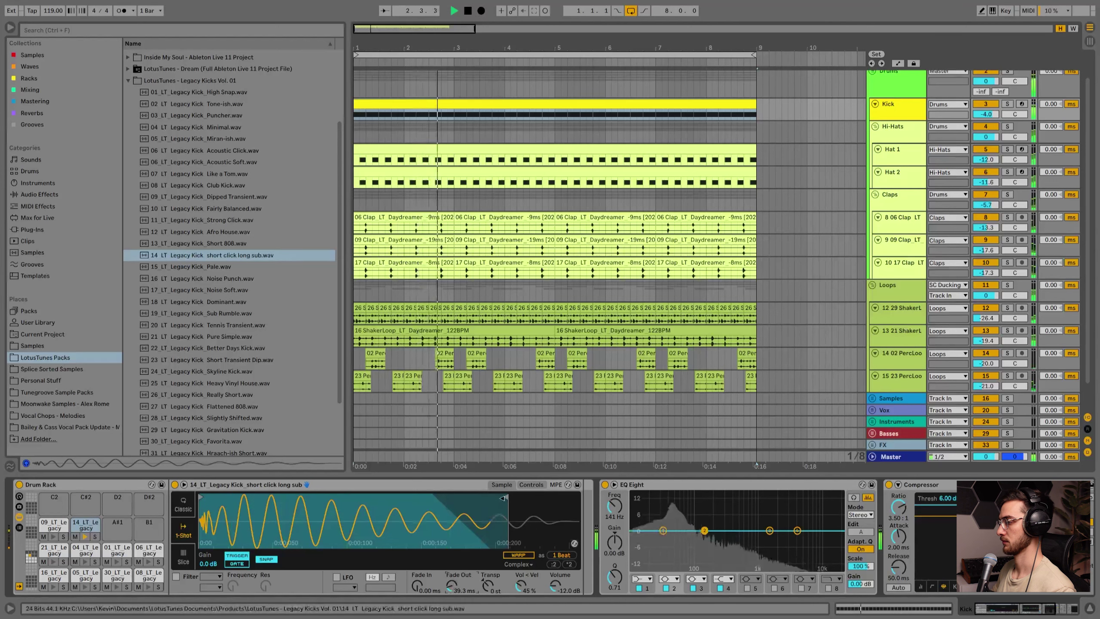
Lower the Kick track volume to -7.8 dB and listen to the groove.
scroll(980, 136, up, 1)
drag(986, 139, 986, 150)
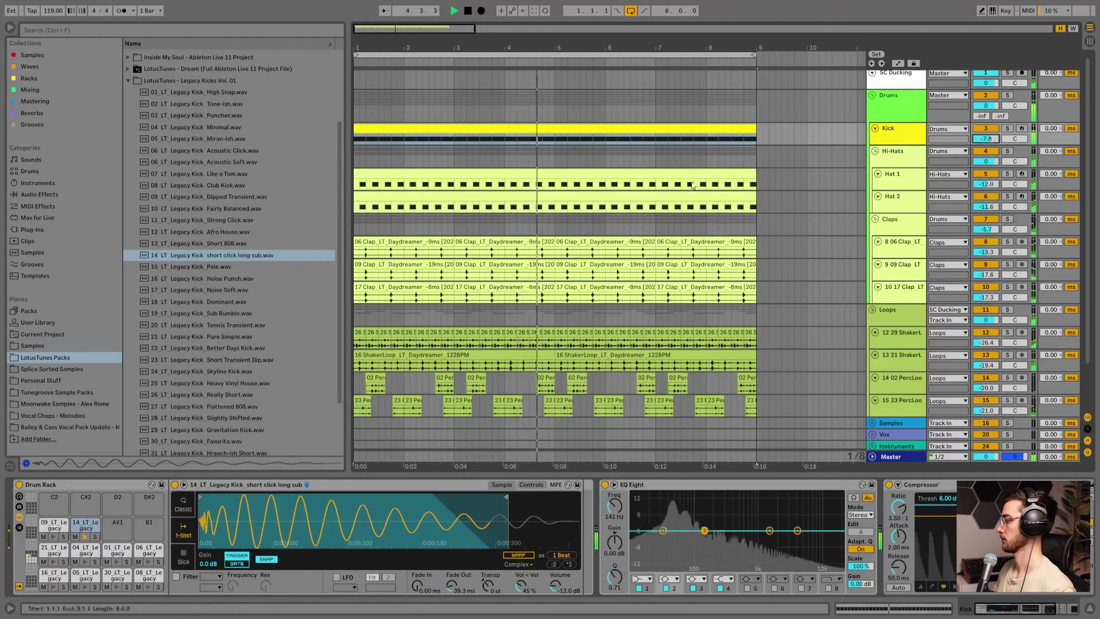
click(592, 154)
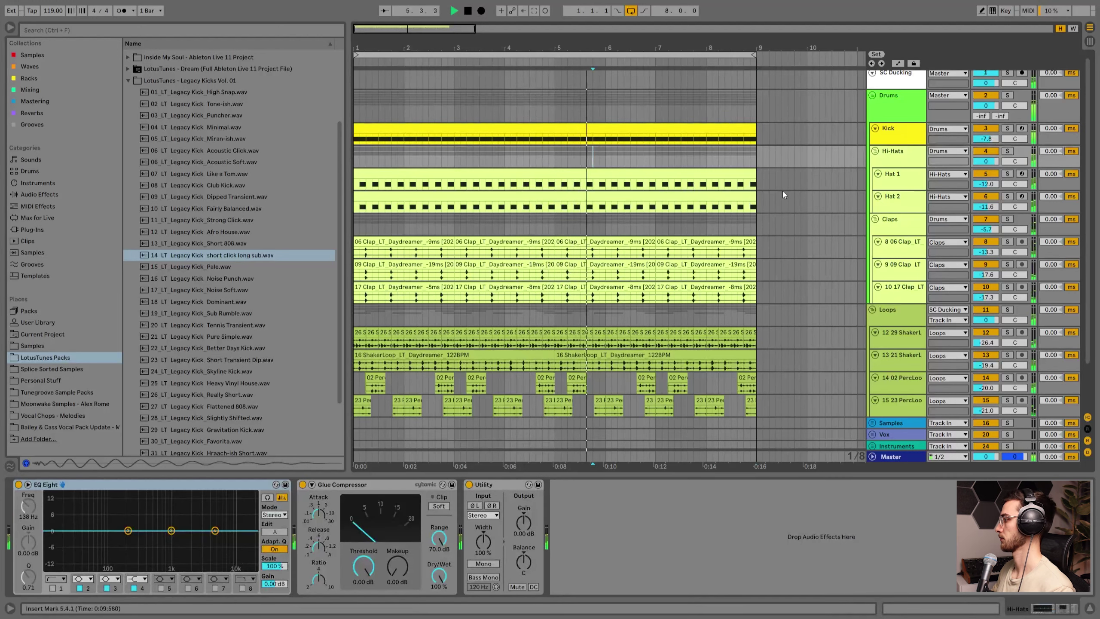
scroll(782, 191, down, 1)
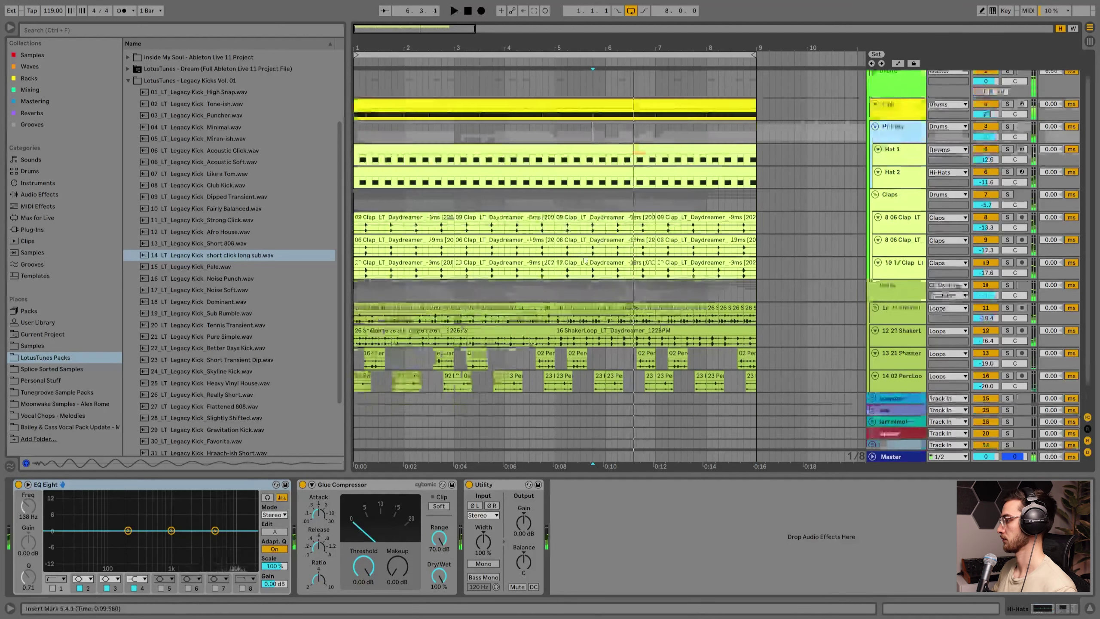
scroll(585, 261, down, 1)
Unfold the Samples group, select its 17 Audio track, and collapse the Legacy Kicks Vol. 01 folder.
click(599, 263)
click(906, 284)
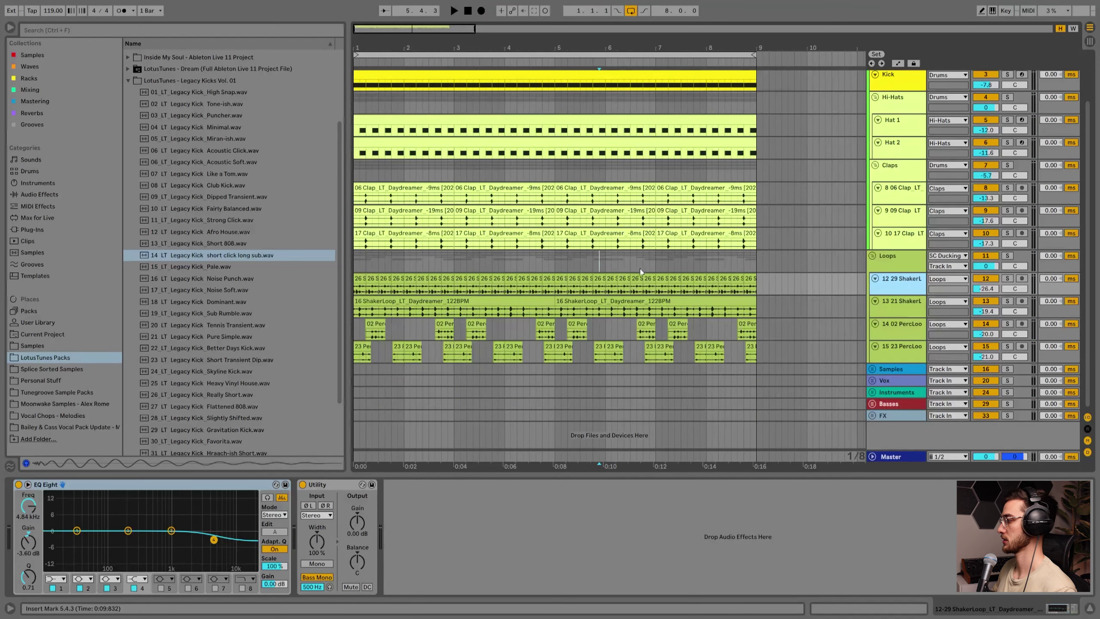
click(873, 370)
scroll(883, 362, down, 2)
click(900, 352)
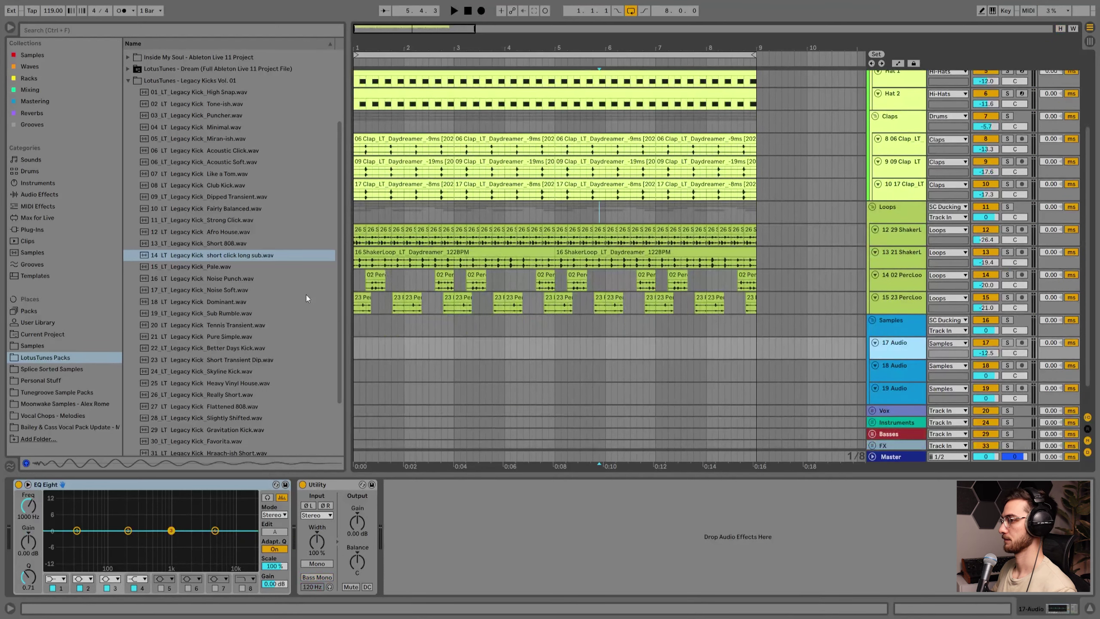
click(128, 80)
scroll(897, 333, down, 1)
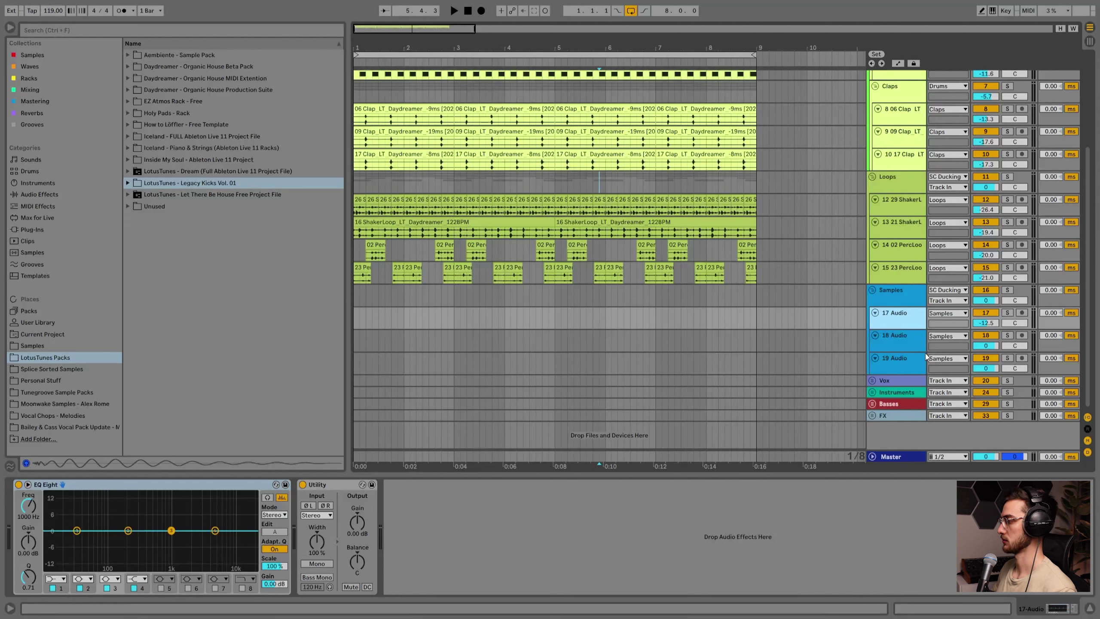
Search the plug-ins for "omnis" and load Omnisphere on a new MIDI track.
click(68, 29)
text(omnis)
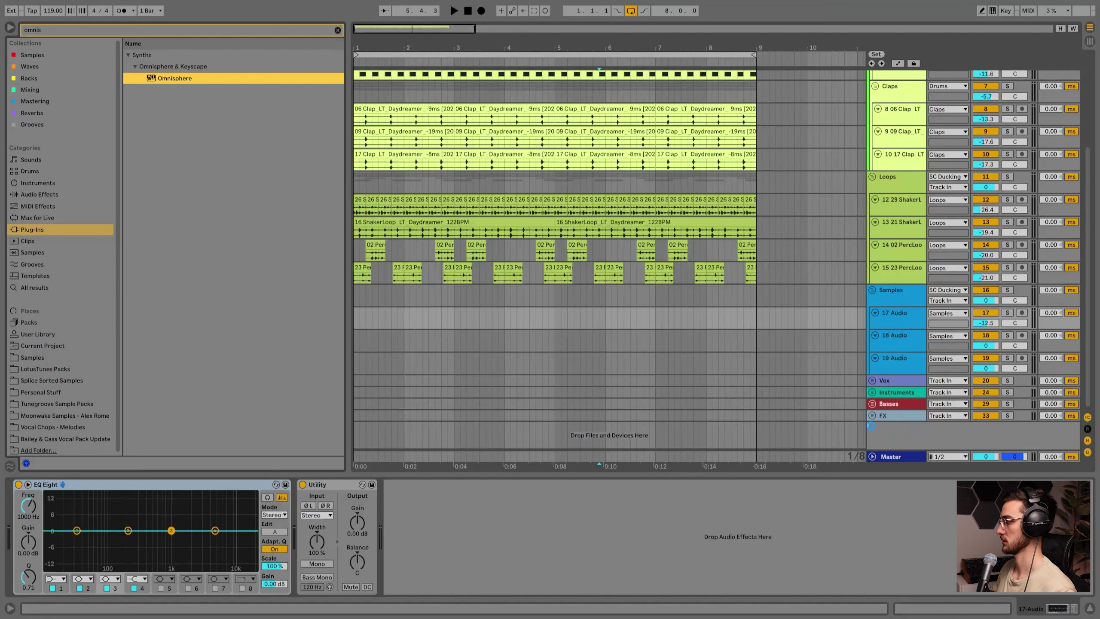
key(Return)
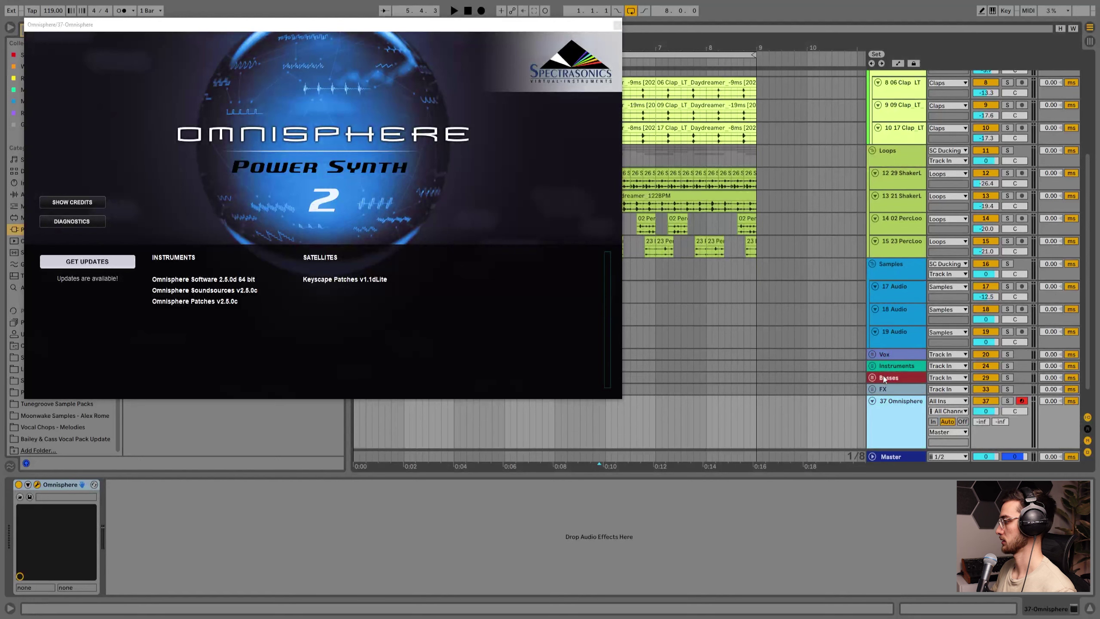
Move the Omnisphere track into the Instruments group below SEQUENCER, and place the Instruments group directly above Samples.
click(874, 367)
scroll(881, 372, down, 3)
drag(891, 380, 892, 282)
drag(893, 393, 886, 310)
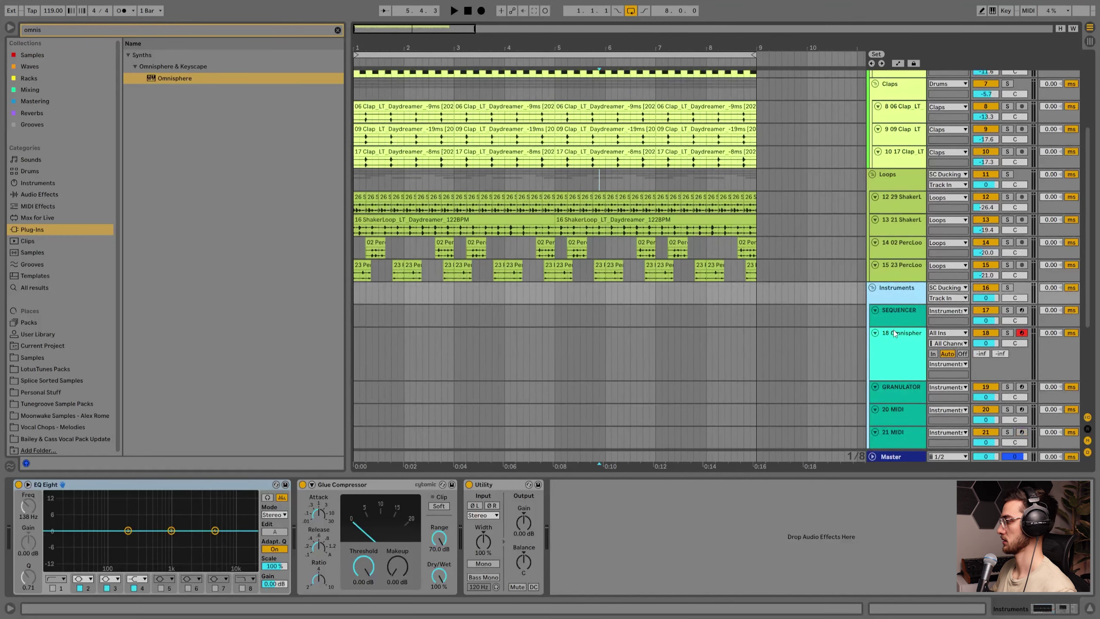
Set the Omnisphere track volume to -9.3 dB and filter its patches to the Textures Playable category of the Atmosphere Library.
click(894, 333)
scroll(890, 313, down, 1)
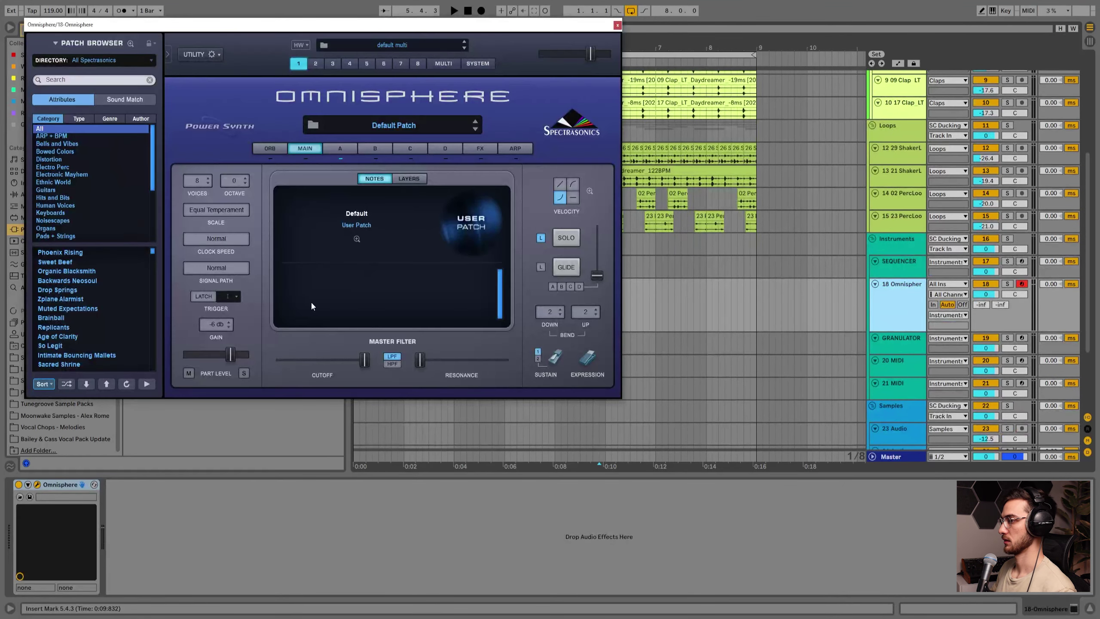
click(110, 60)
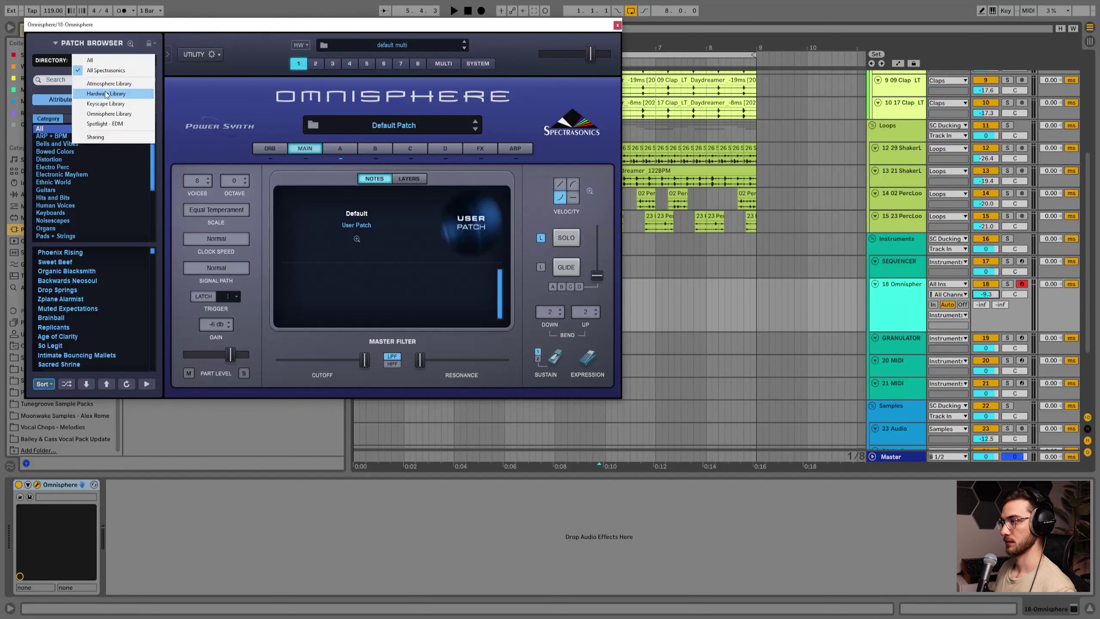
click(106, 83)
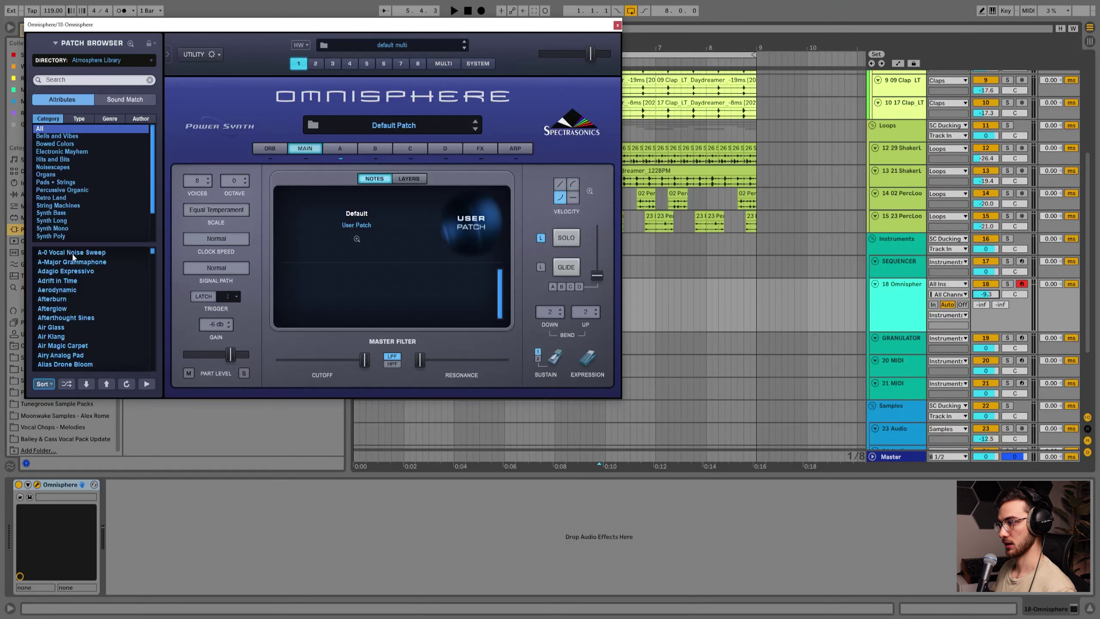
scroll(91, 193, down, 1)
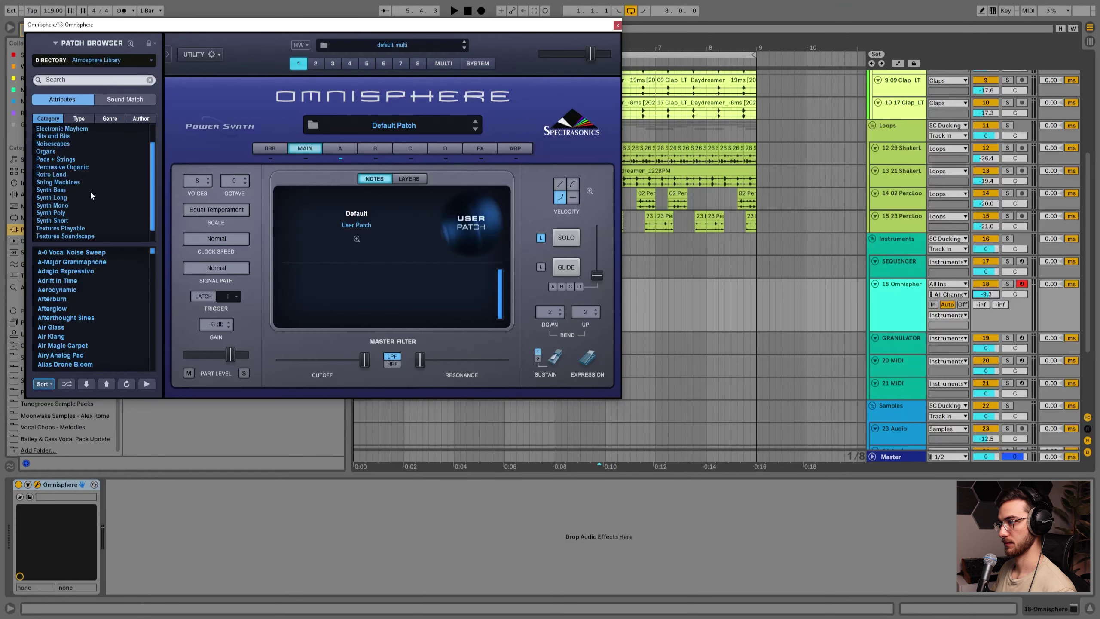
click(61, 229)
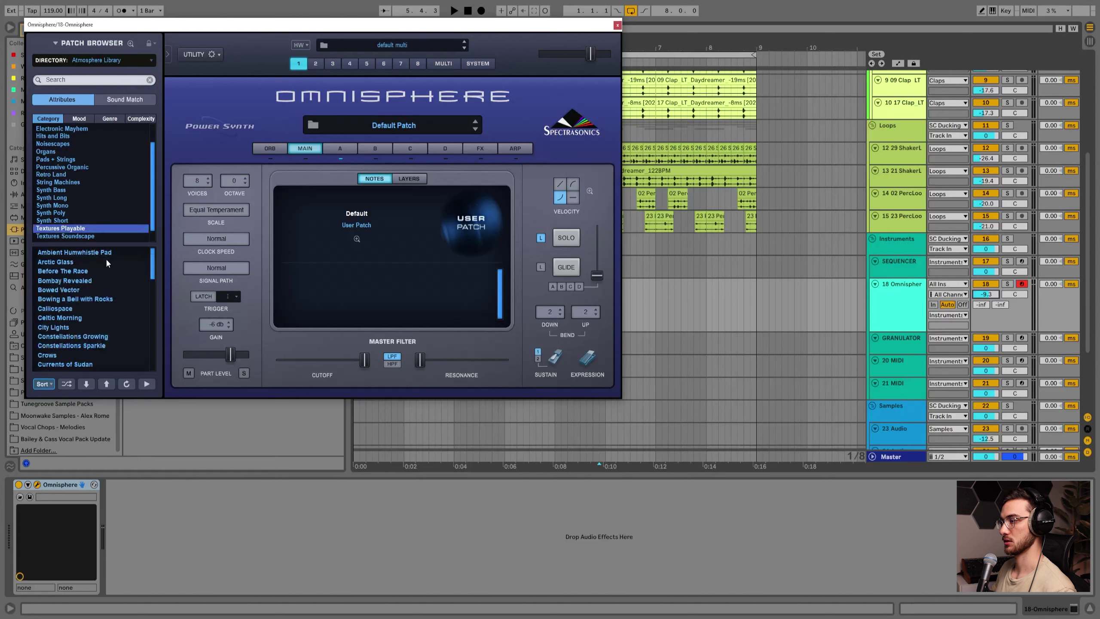
Audition the Morning in Dublin, Mothers Milk and Non-Linear Arithmetic patches in Omnisphere over the playing groove.
drag(153, 265, 113, 322)
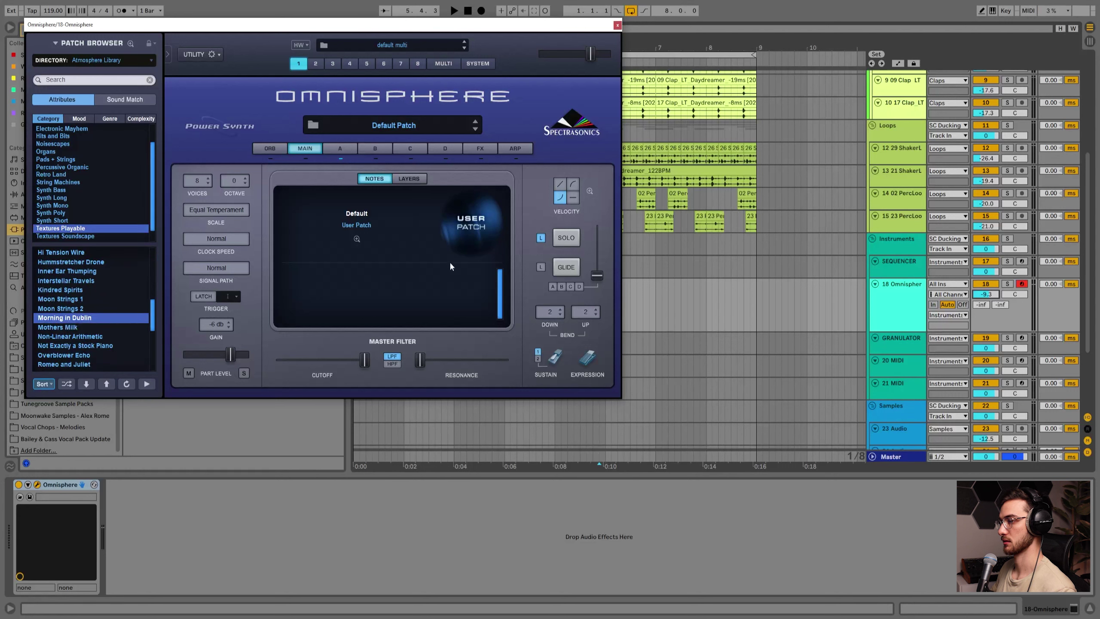
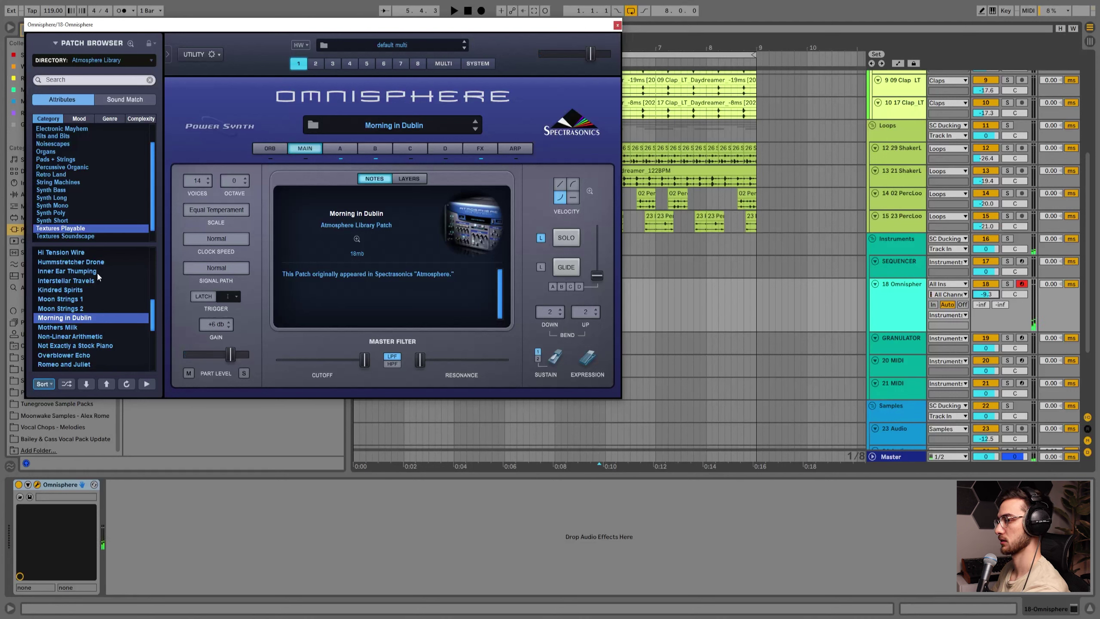
key(space)
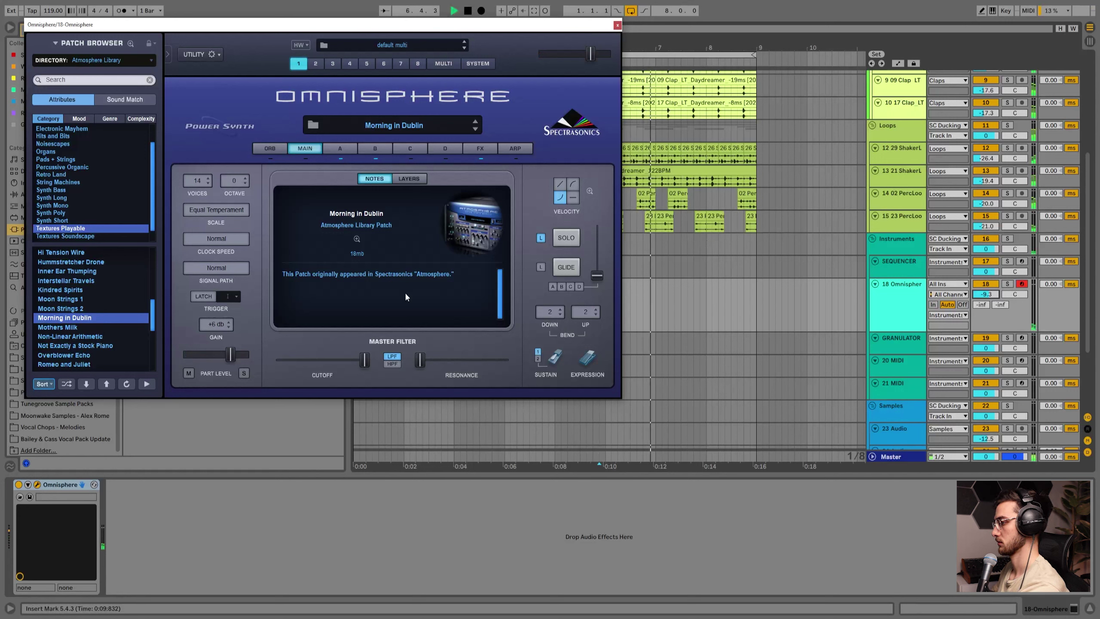
click(61, 327)
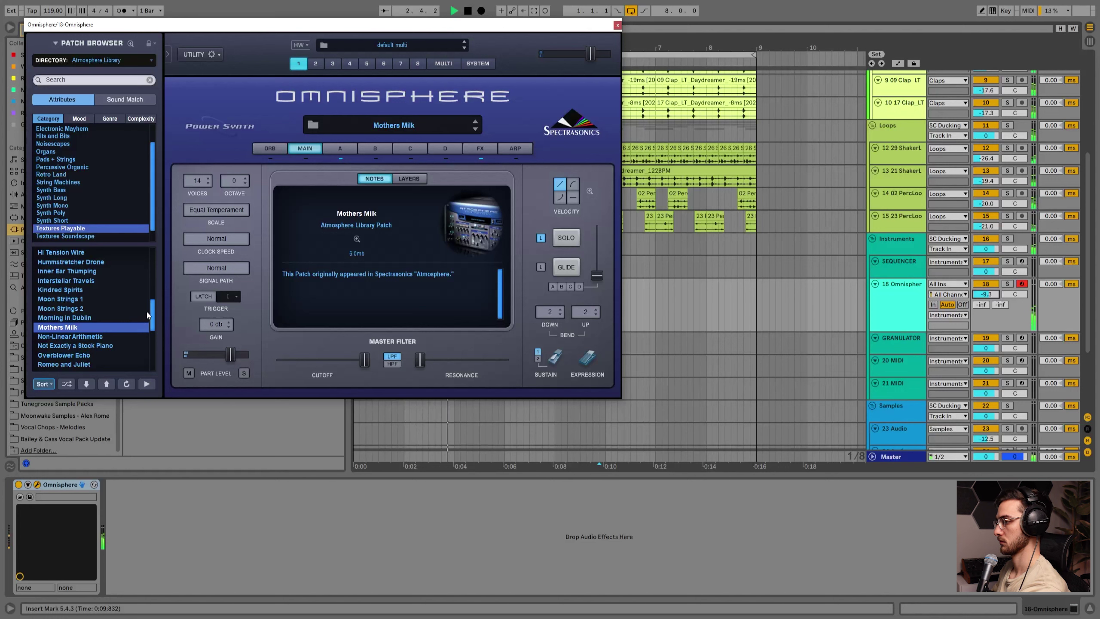
click(91, 337)
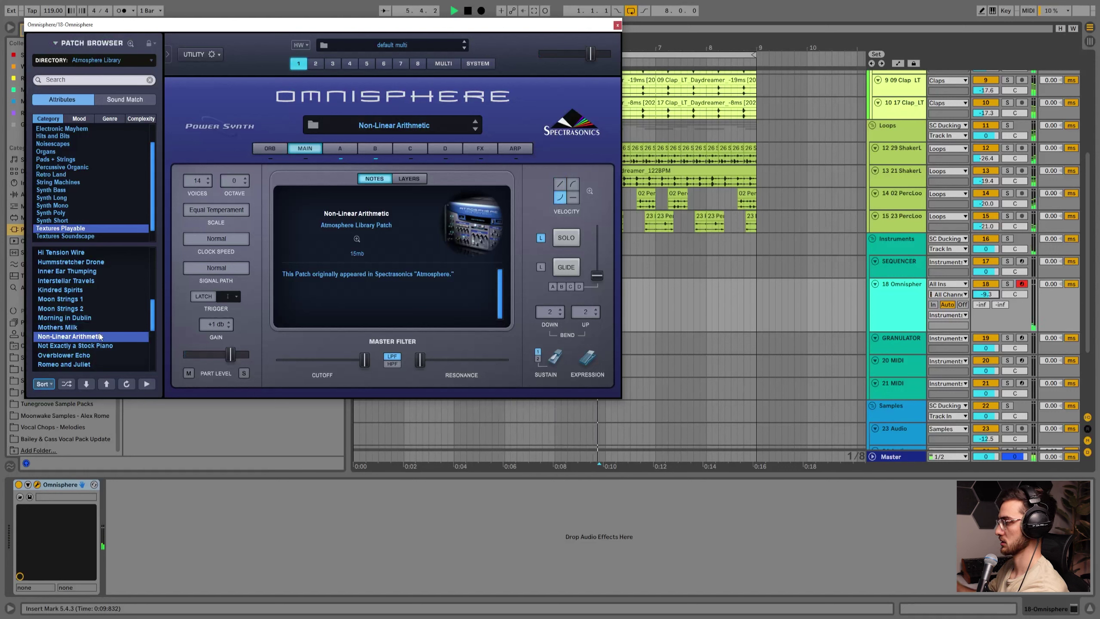
Audition the Not Exactly a Stock Piano, Overblower Echo, Romeo and Juliet, Silver in the Sky, Sinister Grains and Subtle Undulation patches.
click(76, 349)
click(76, 354)
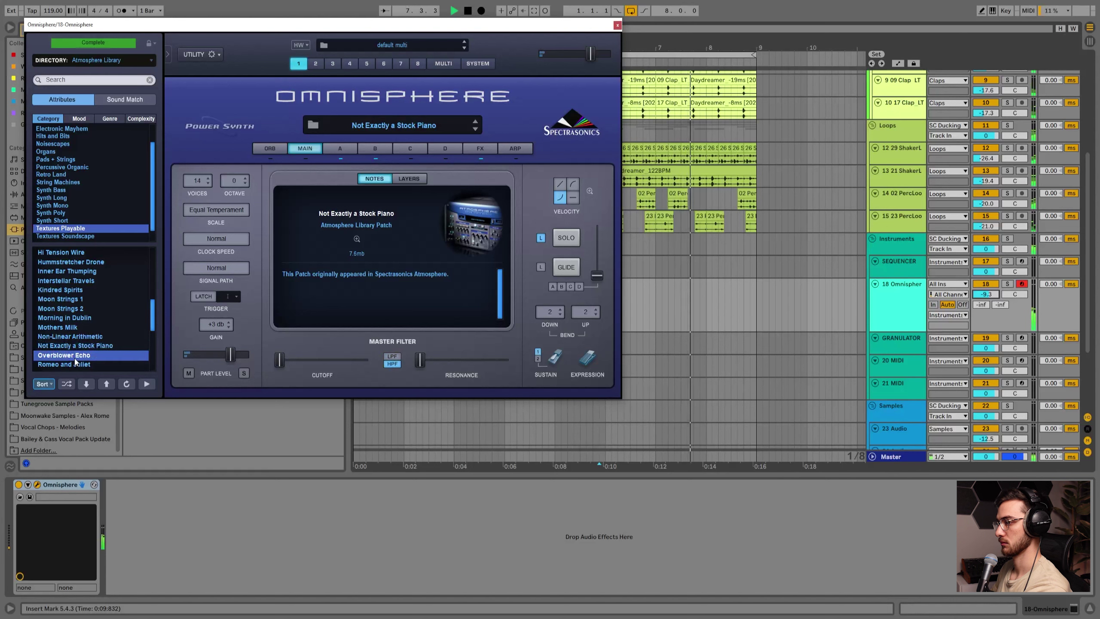
scroll(79, 356, down, 2)
click(76, 328)
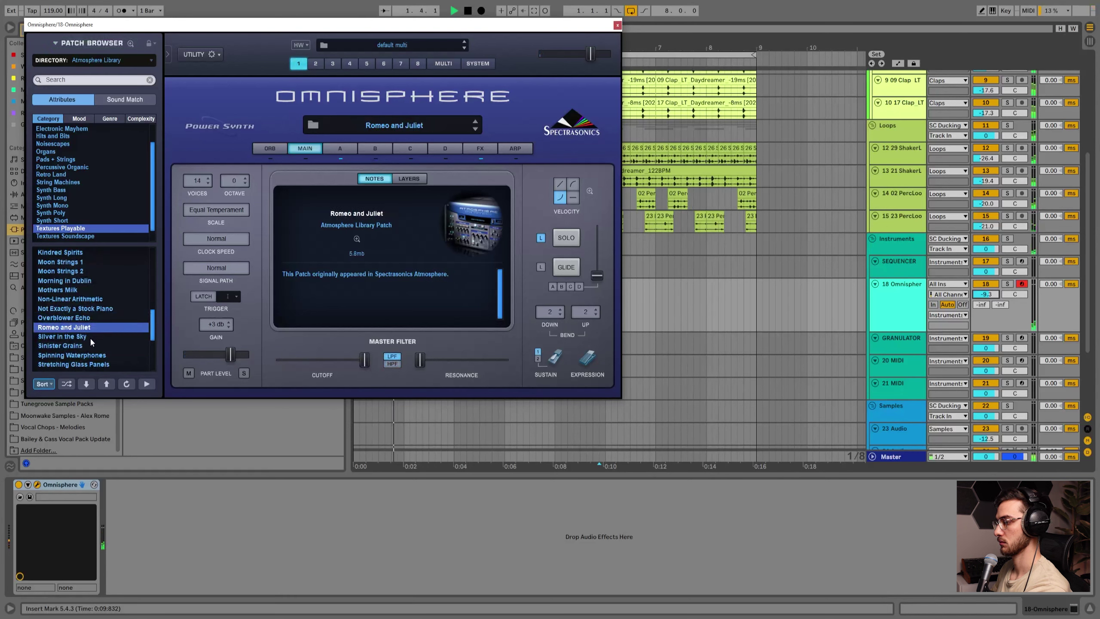
click(90, 339)
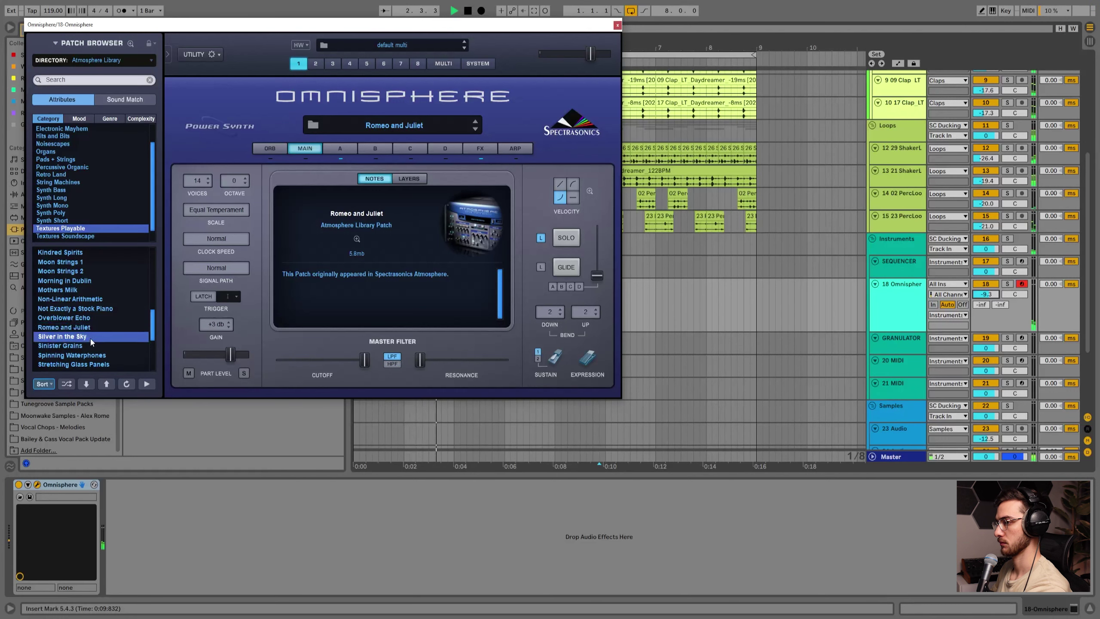
scroll(90, 339, down, 1)
click(67, 329)
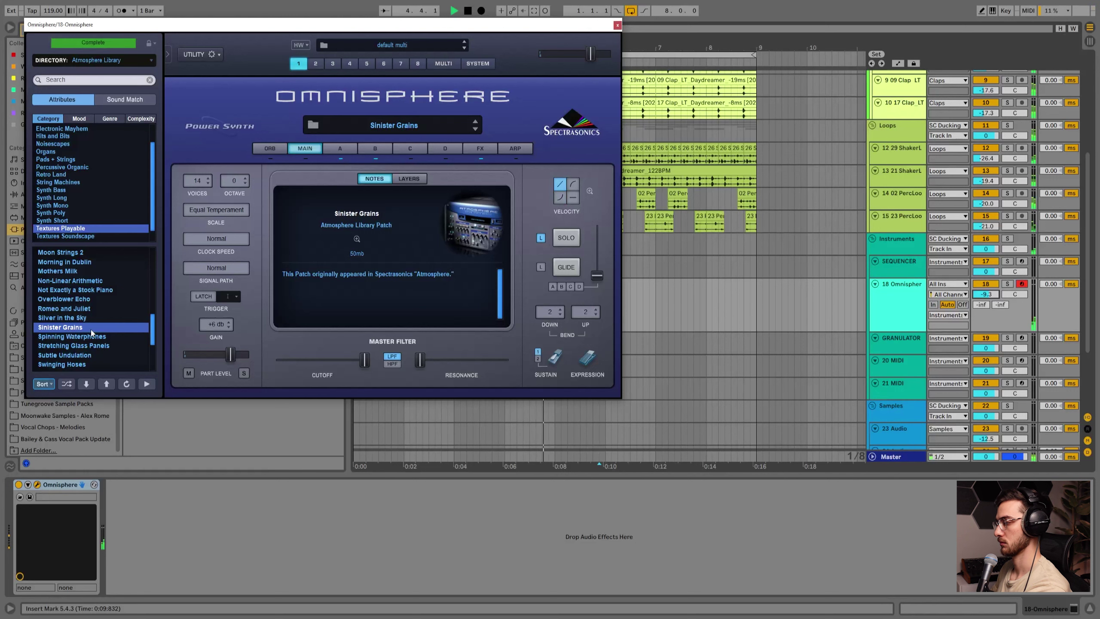
scroll(136, 323, down, 2)
click(76, 318)
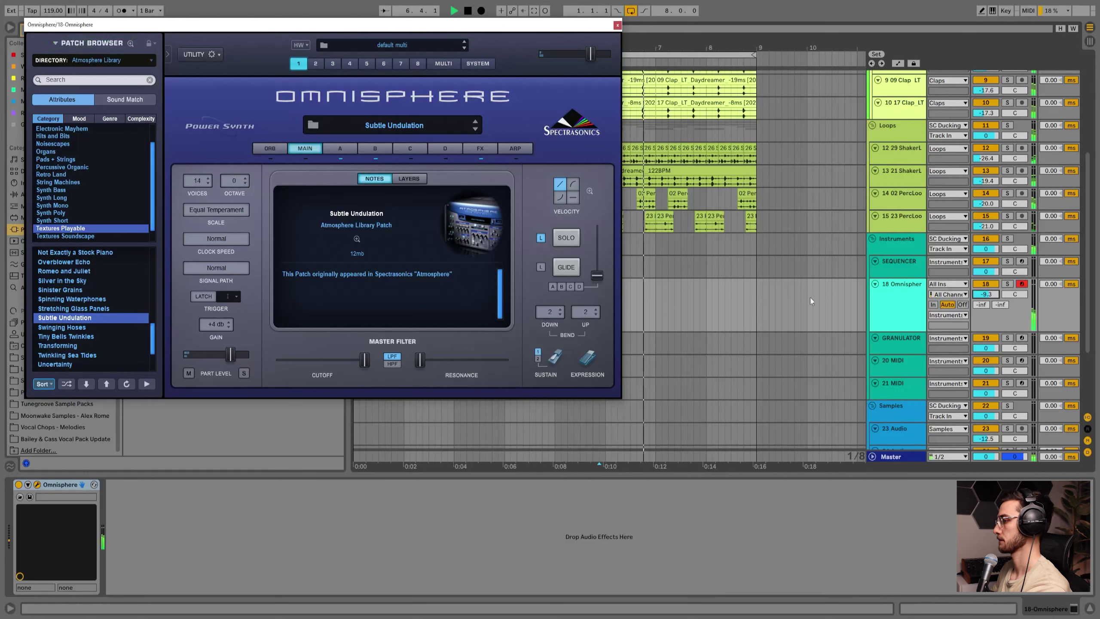
Audition the Underwater Music Box, Vectoring Granular Harmonic and Whispering Light patches over the playing groove.
scroll(49, 349, down, 2)
scroll(49, 349, down, 1)
click(90, 339)
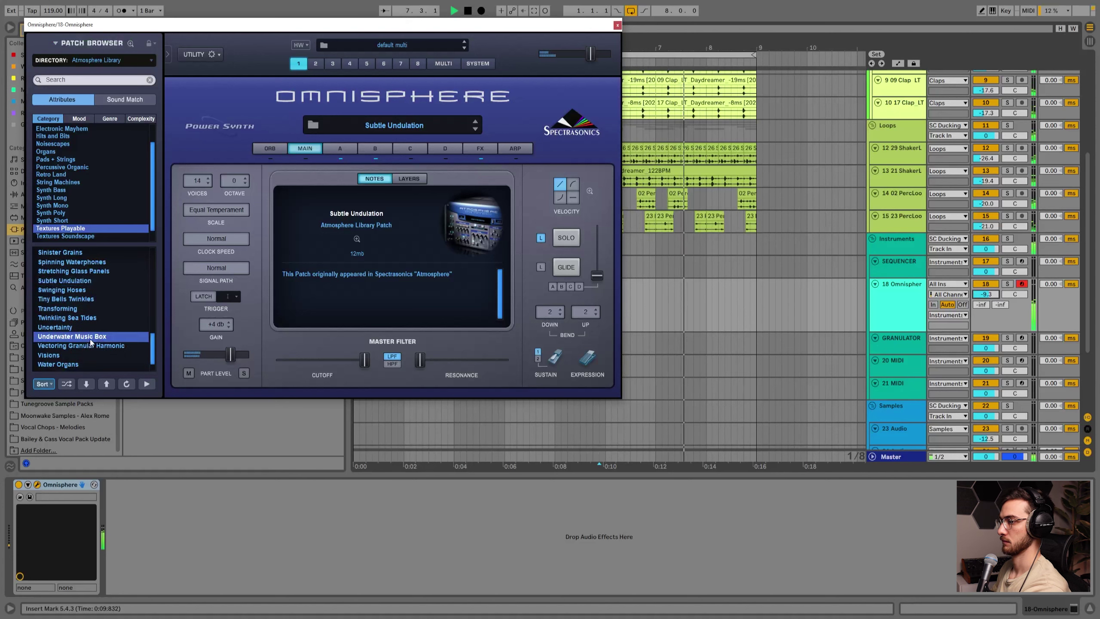
scroll(91, 350, down, 2)
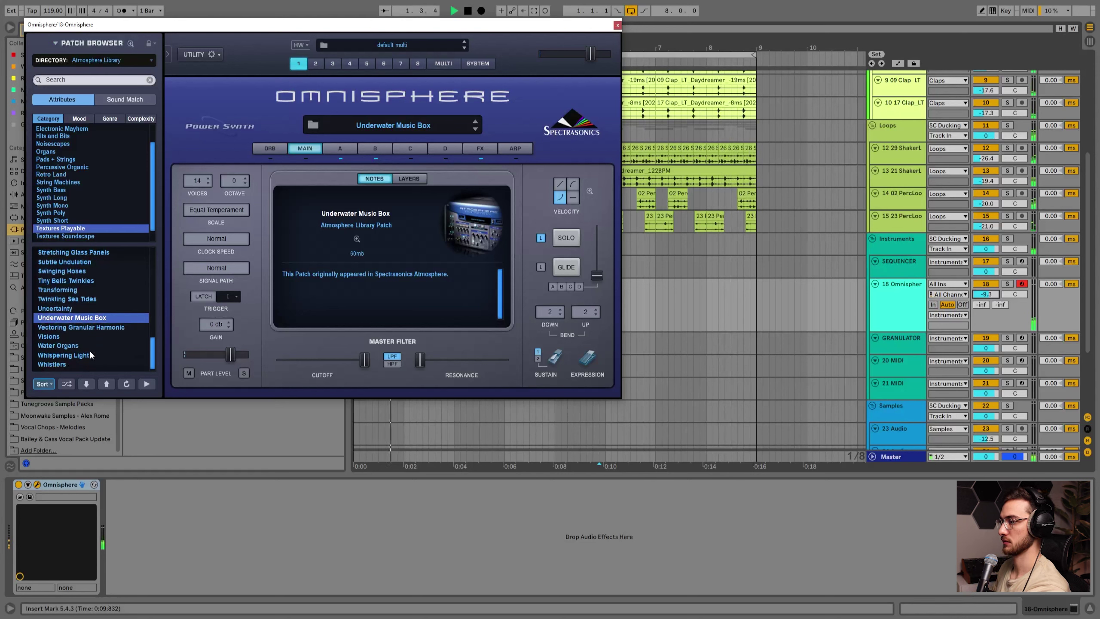
click(84, 329)
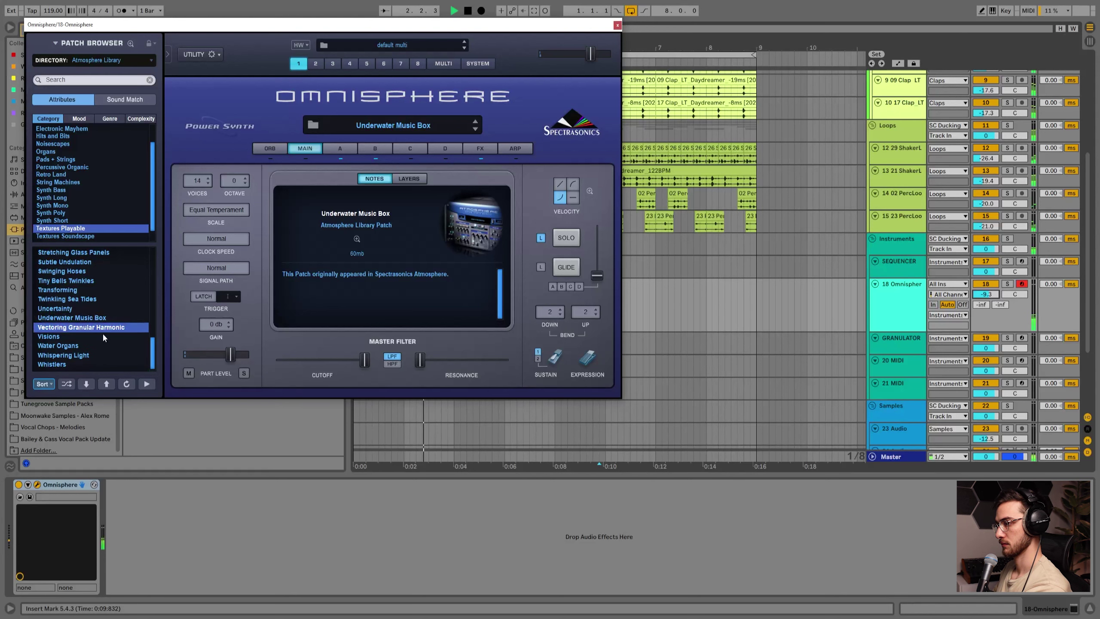
scroll(101, 333, down, 1)
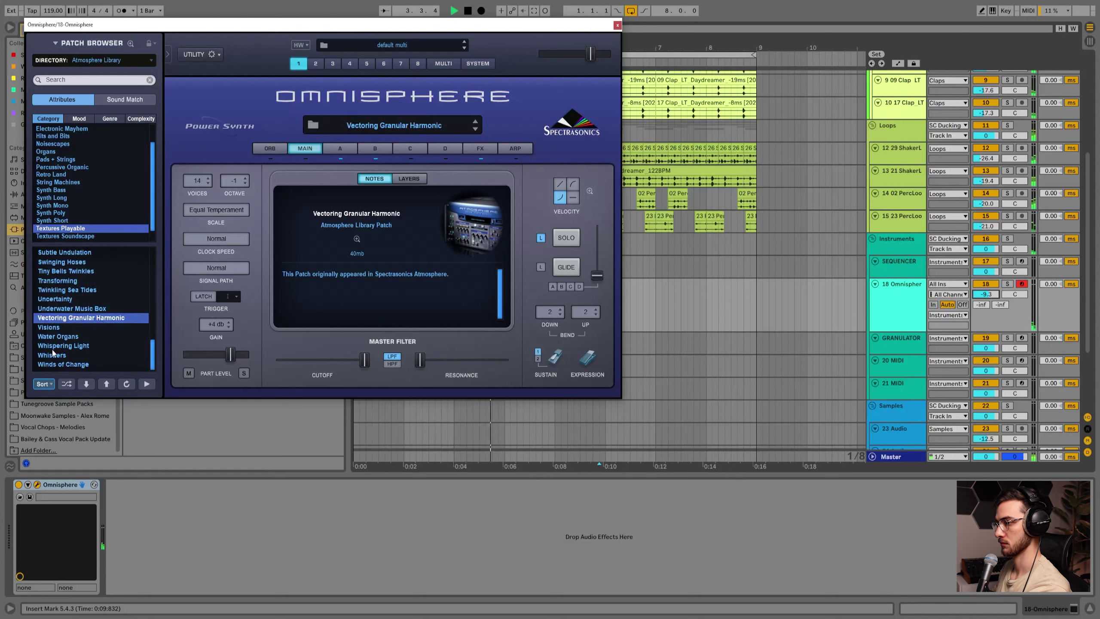
click(68, 345)
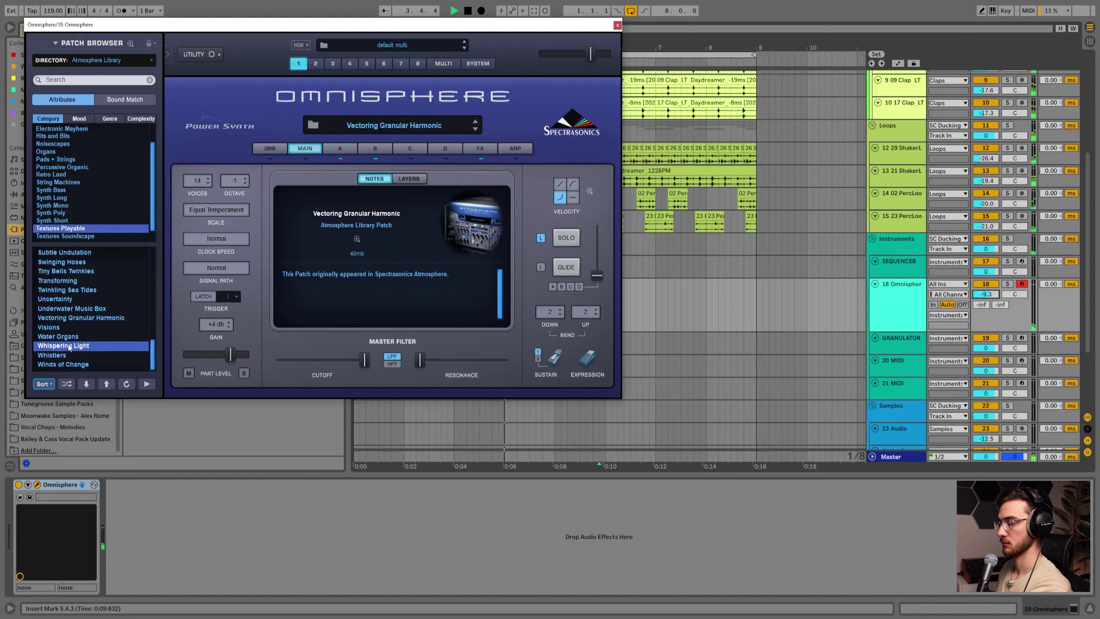
Filter the Atmosphere Library to Synth Poly and audition the Big Prog Chiffer, Chromachords 1, Harmoniamax and Infinite Air Pocket patches.
click(60, 213)
click(69, 280)
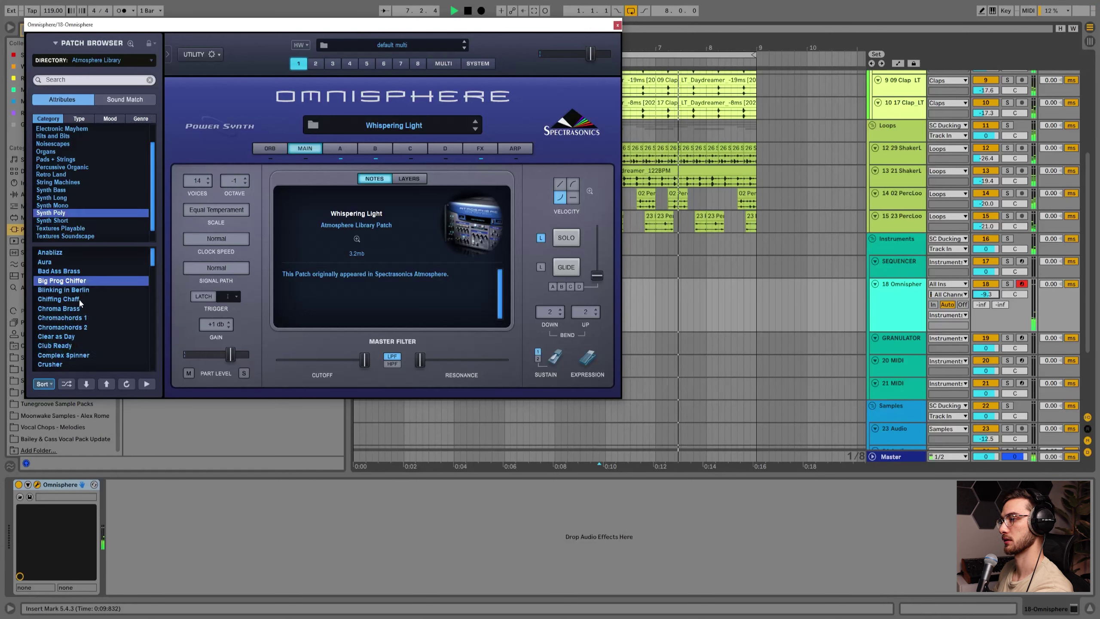
click(79, 319)
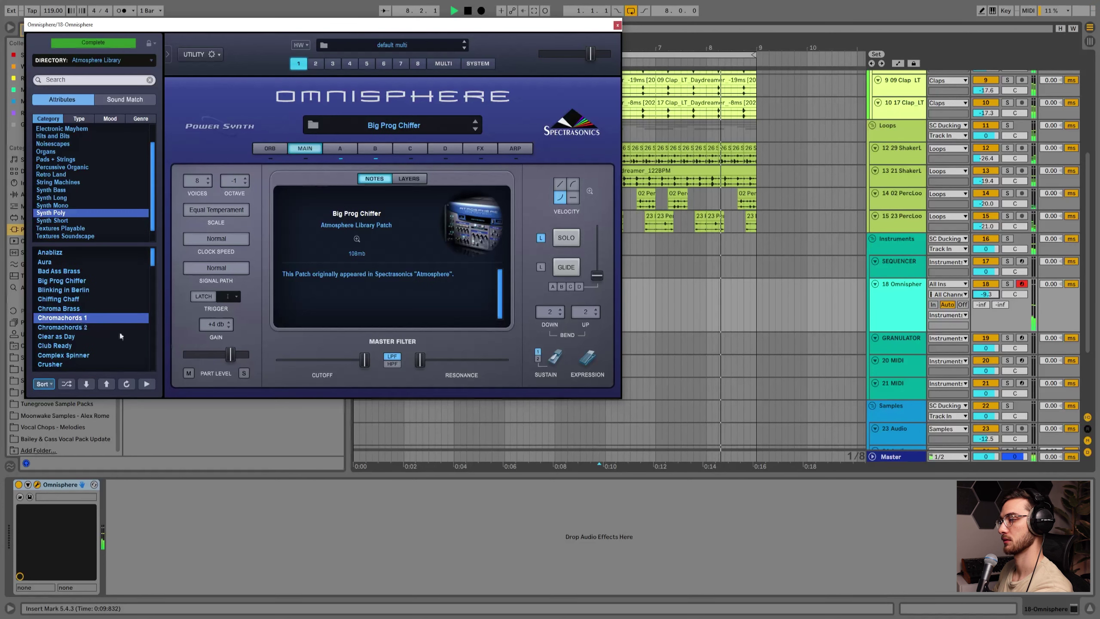
scroll(108, 334, down, 5)
click(102, 328)
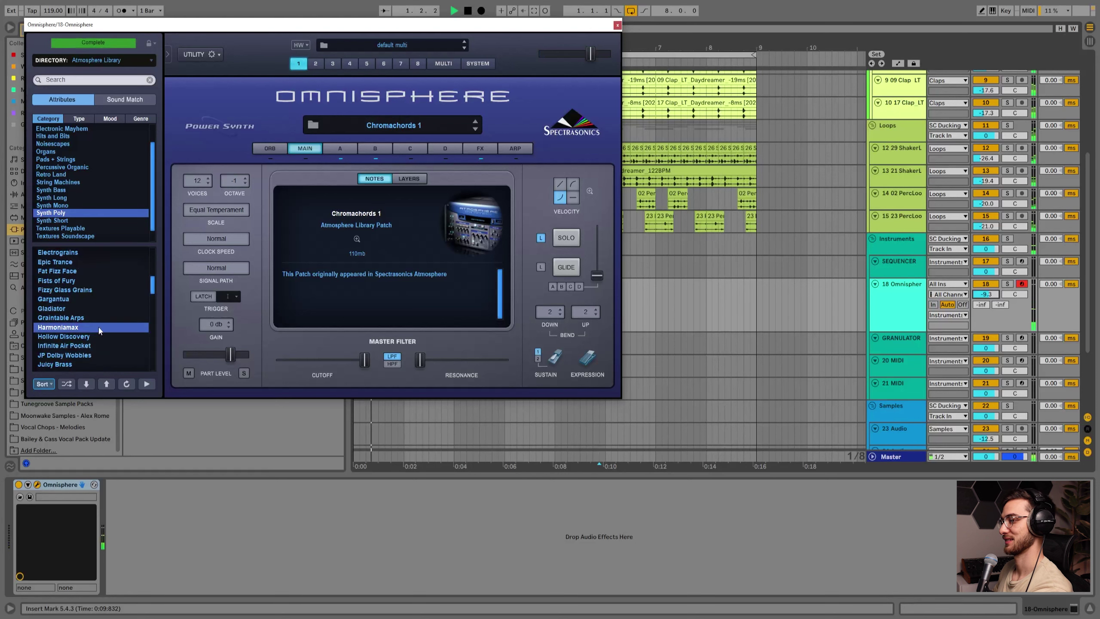
click(71, 346)
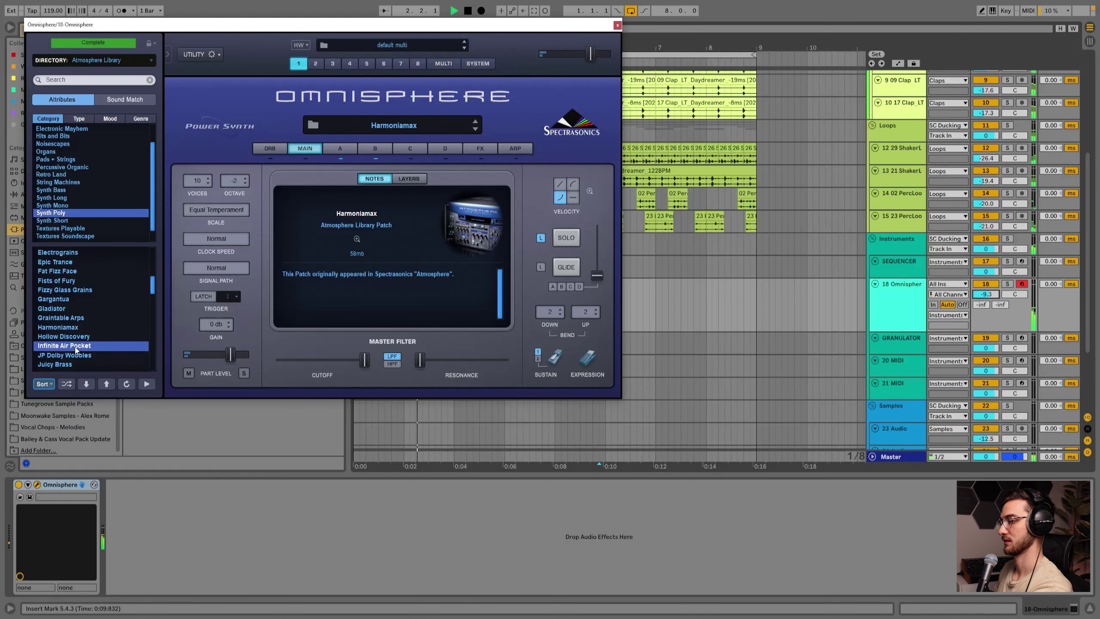
scroll(101, 294, down, 1)
Switch the patch directory to the Hardware Library, filter it to Textures Playable and load the PRO6 - Wind Rivers patch.
click(92, 61)
click(93, 95)
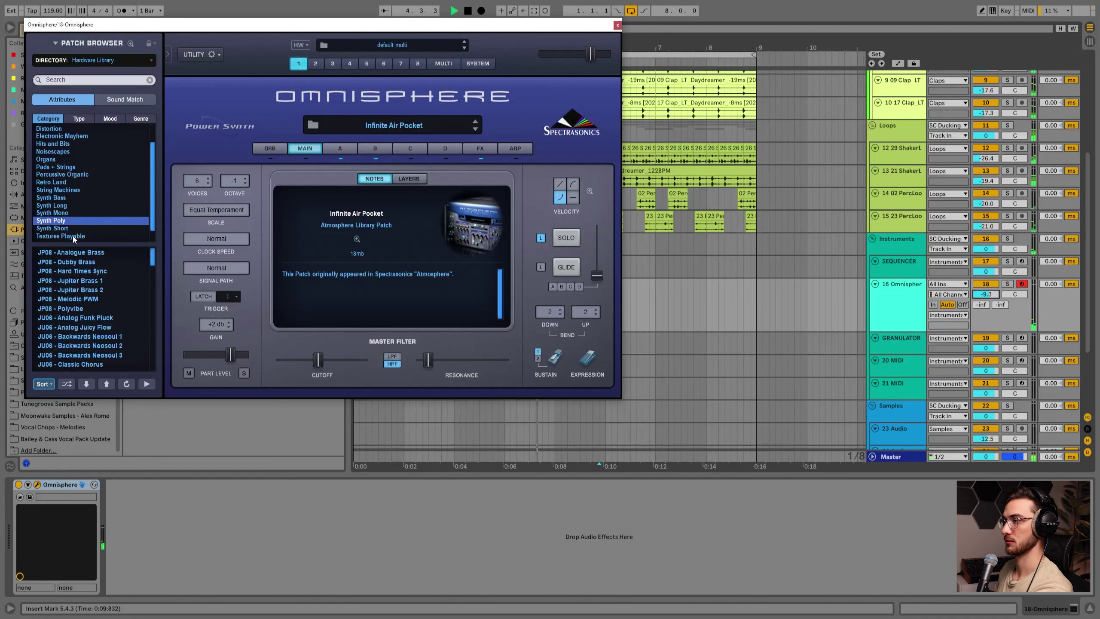
click(74, 236)
click(92, 272)
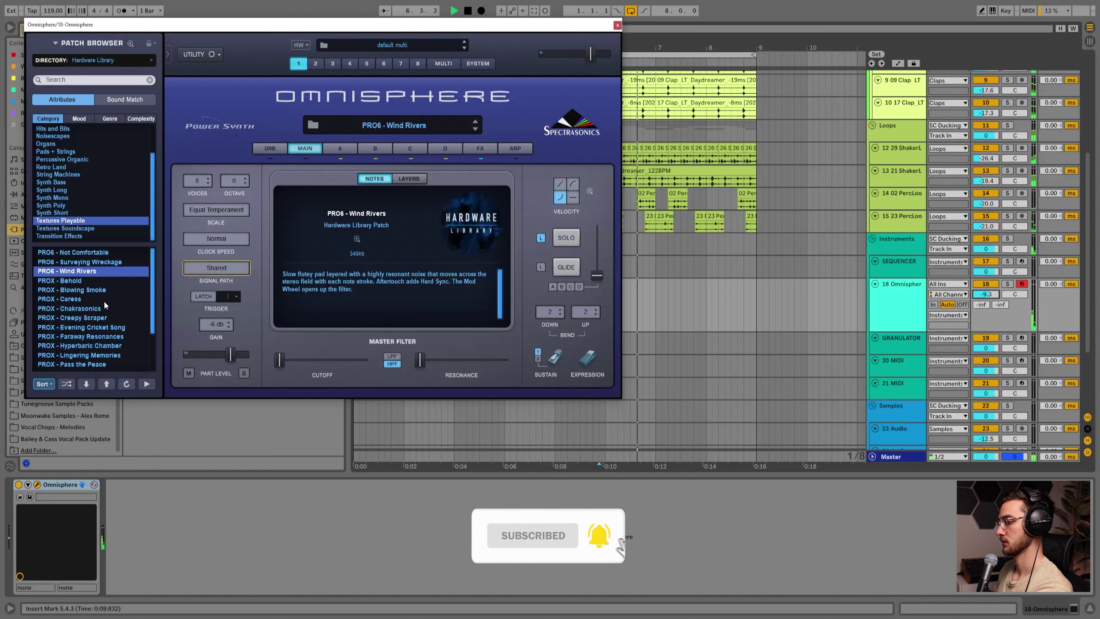
Audition the PROX patches Blowing Smoke, Caress, Chakrasonics, Creepy Scraper, Evening Cricket Song and Faraway Resonances over the groove.
click(81, 292)
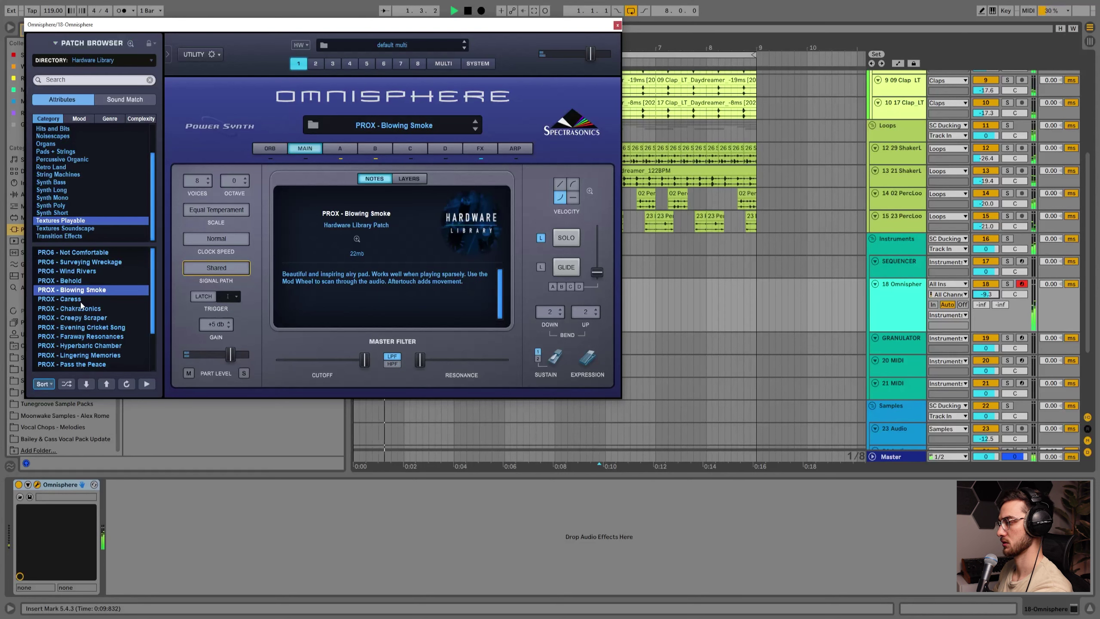
click(81, 300)
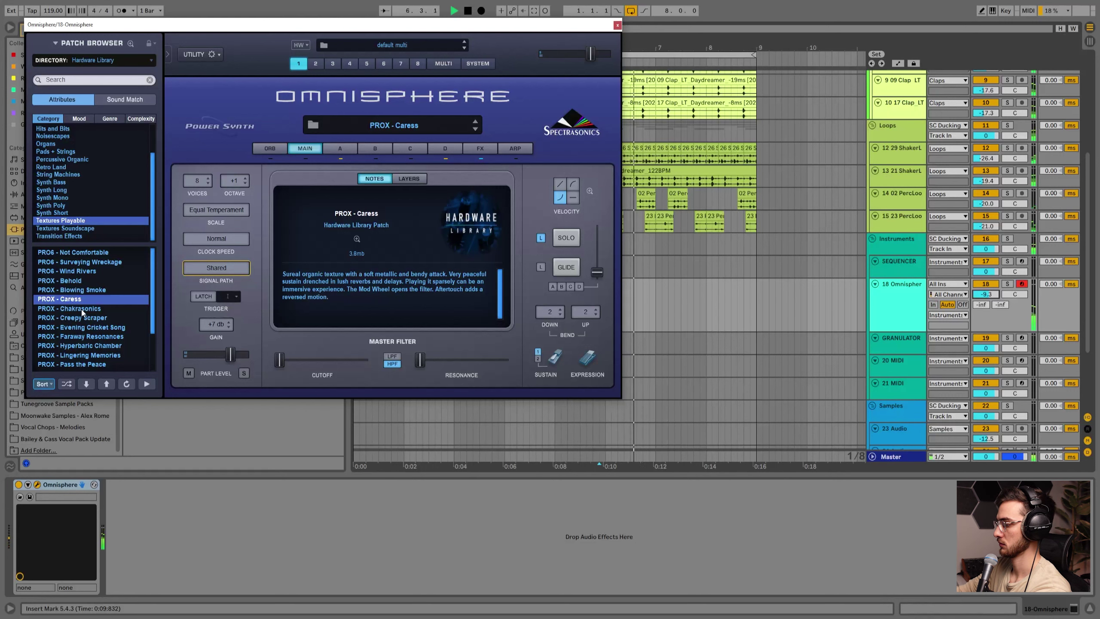
click(83, 311)
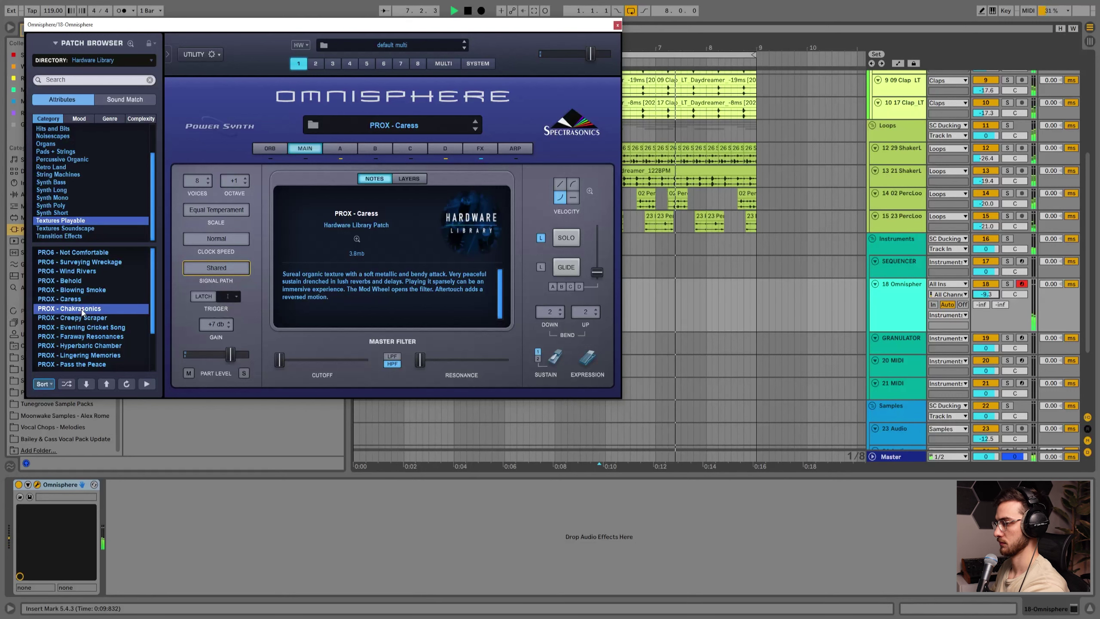
click(75, 319)
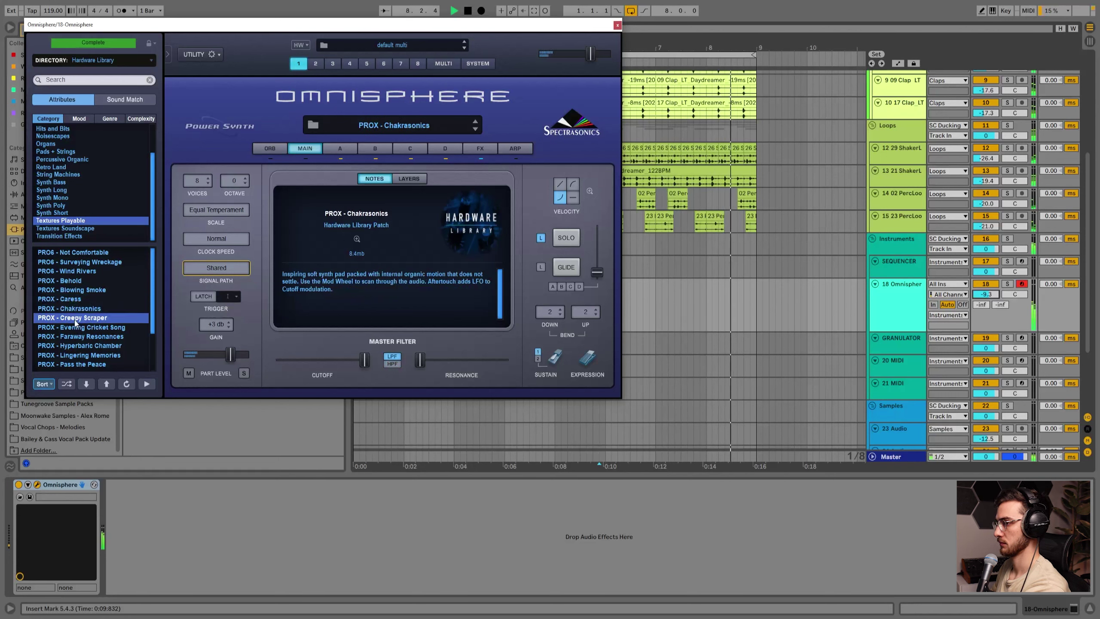
click(99, 330)
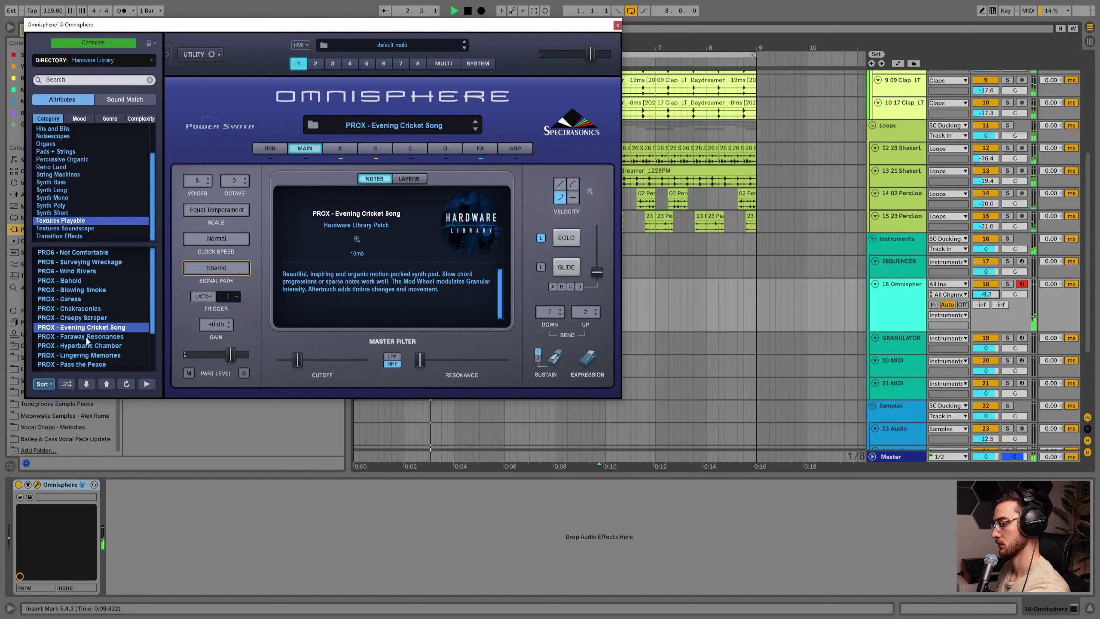
click(103, 339)
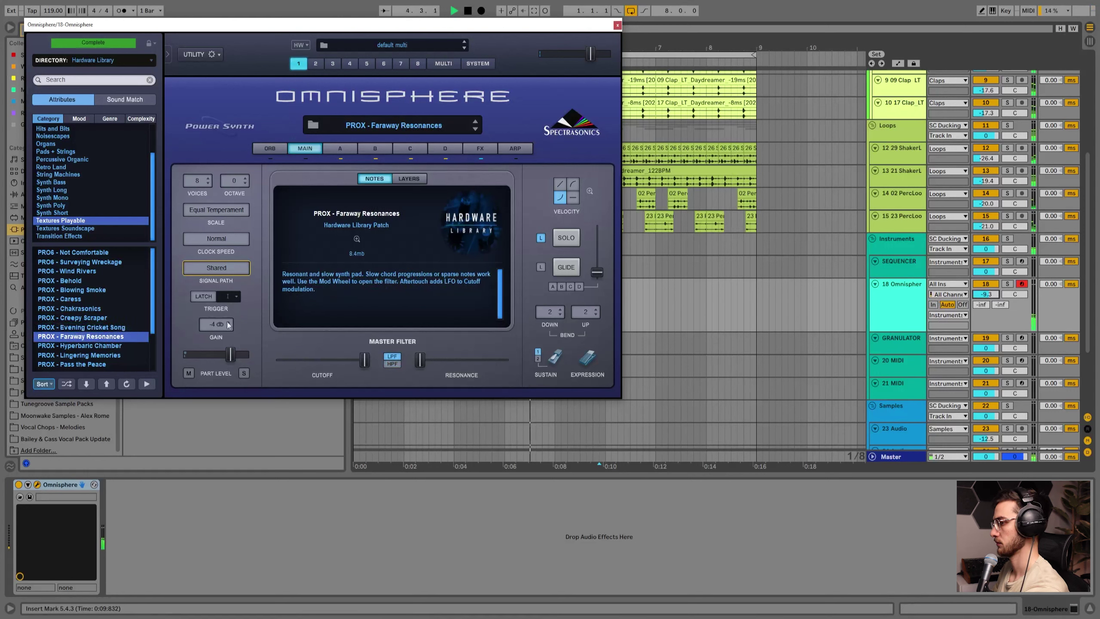
Audition the PROX - Hyperbaric Chamber and PROX - Lingering Memories patches, and load PROX - Sacred Shrine.
scroll(100, 340, down, 2)
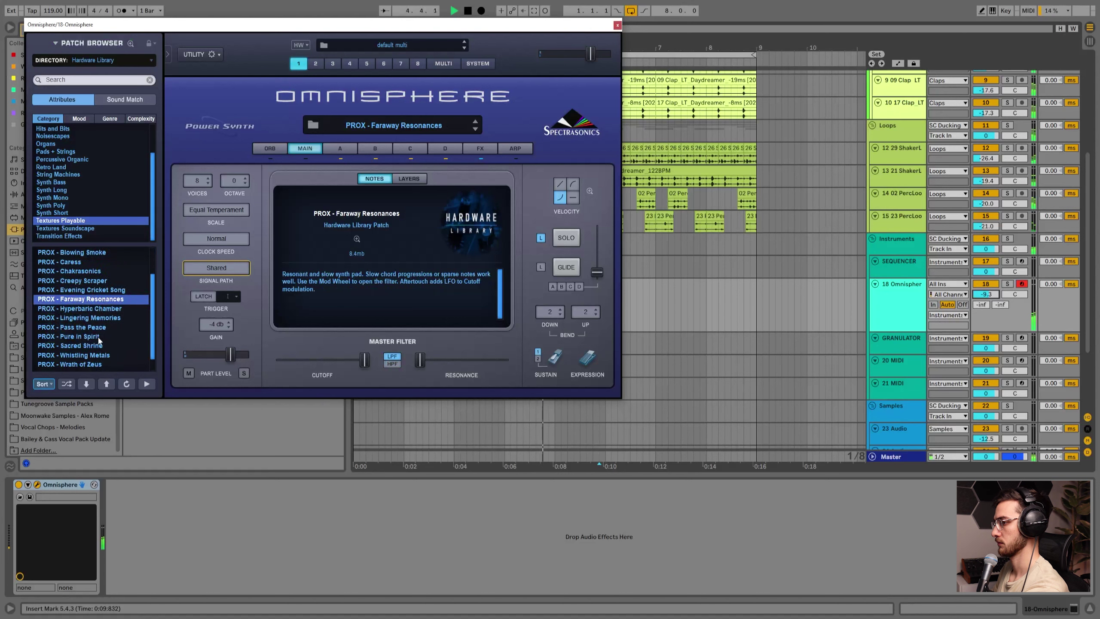
click(94, 311)
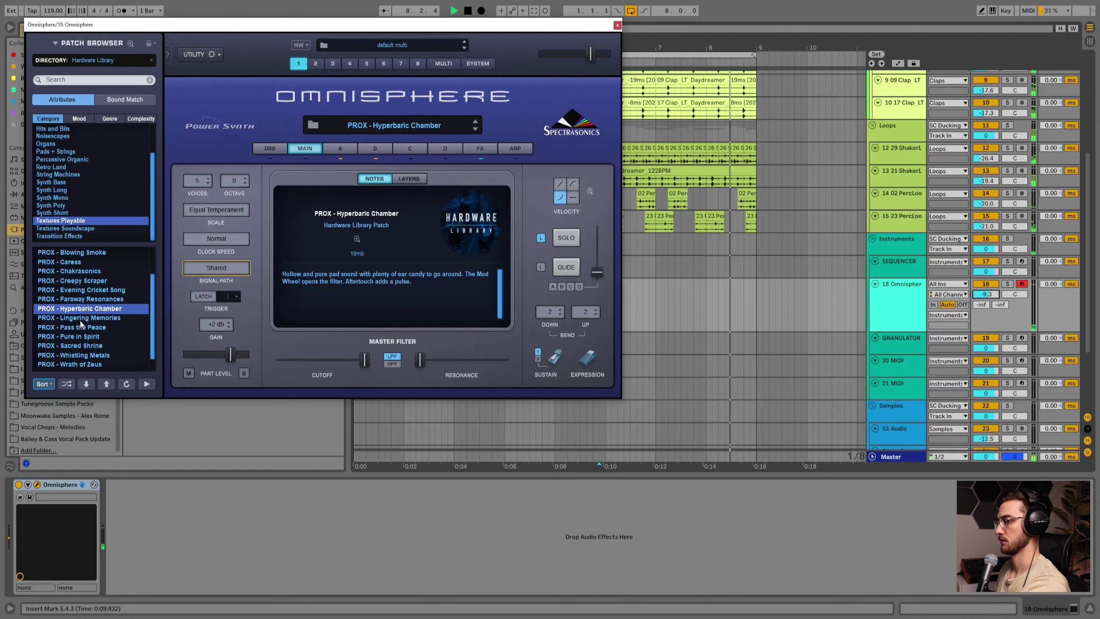
click(82, 320)
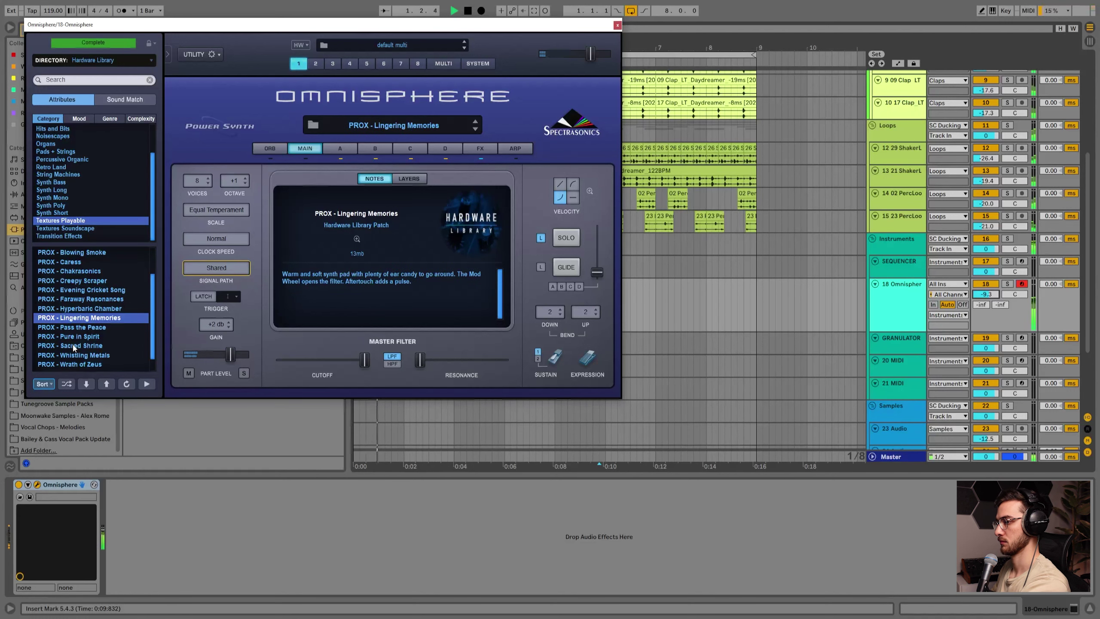
scroll(80, 321, down, 1)
click(77, 328)
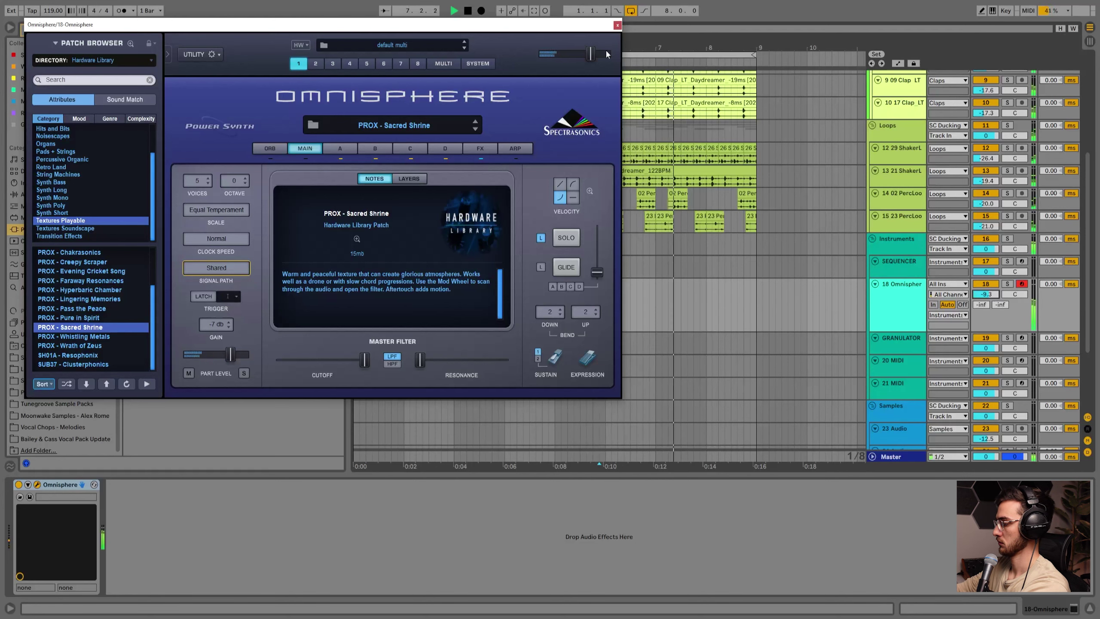
Close the synth window, stop playback, and create a four-bar MIDI clip from bar 1 on the Omnisphere track using a 2 Bars grid.
click(617, 25)
click(903, 315)
key(space)
right_click(542, 311)
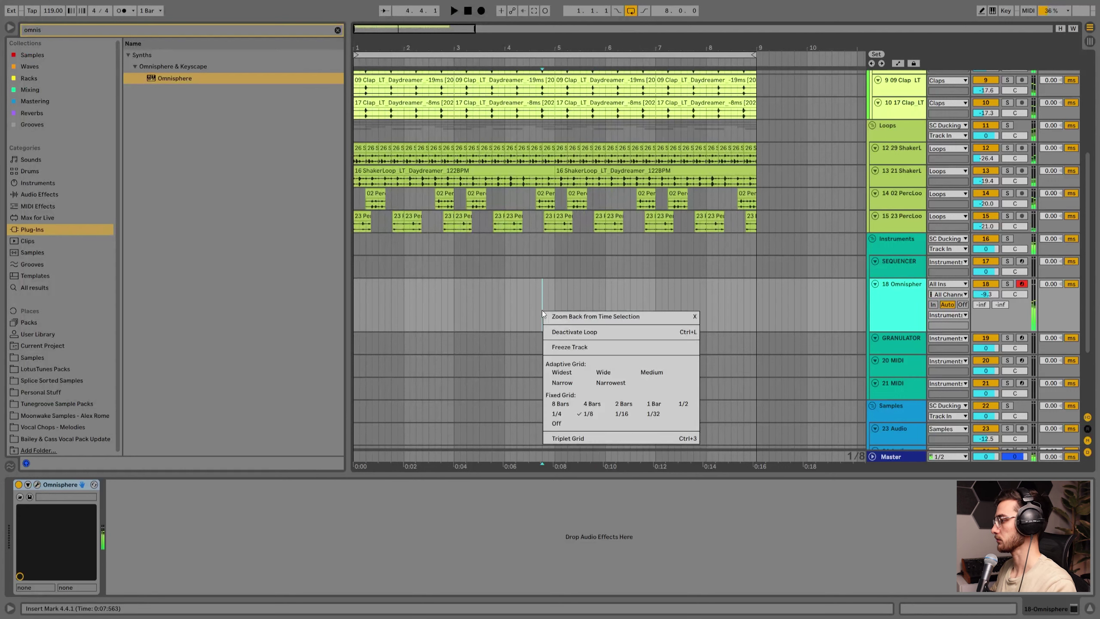
click(634, 404)
drag(521, 326, 320, 299)
key(ctrl+shift+m)
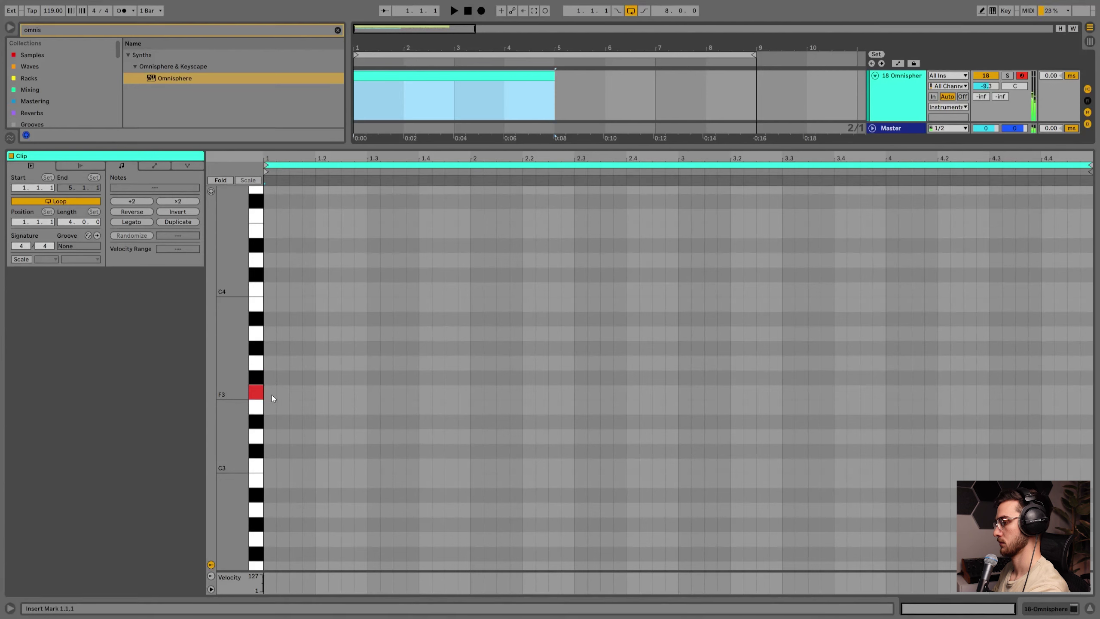
Draw a one-bar G3 note at the start of the clip and audition it.
double_click(268, 364)
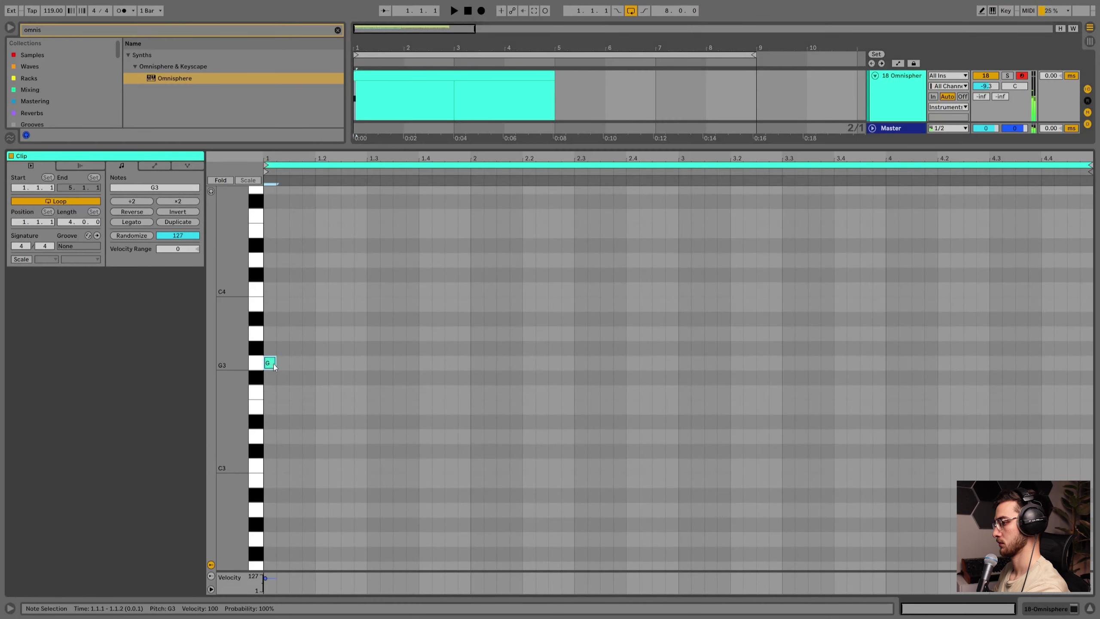
drag(276, 363, 469, 362)
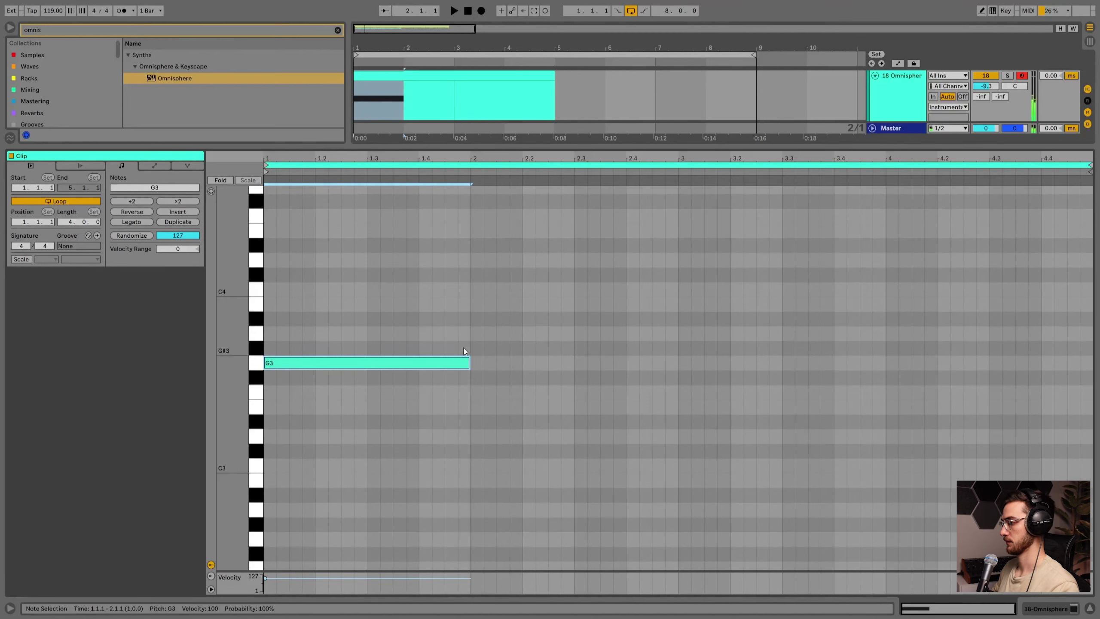
scroll(375, 365, up, 3)
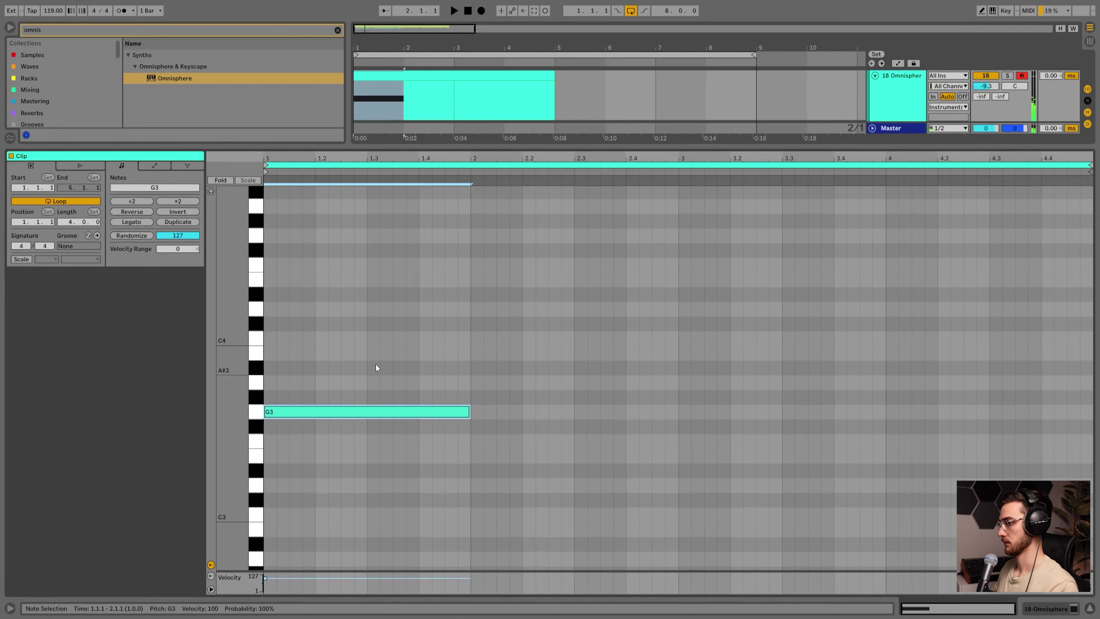
key(space)
key(space)
Stack one-bar C4 and D#4 notes above the G3 with note preview on, and listen to the chord.
double_click(269, 338)
drag(275, 338, 457, 338)
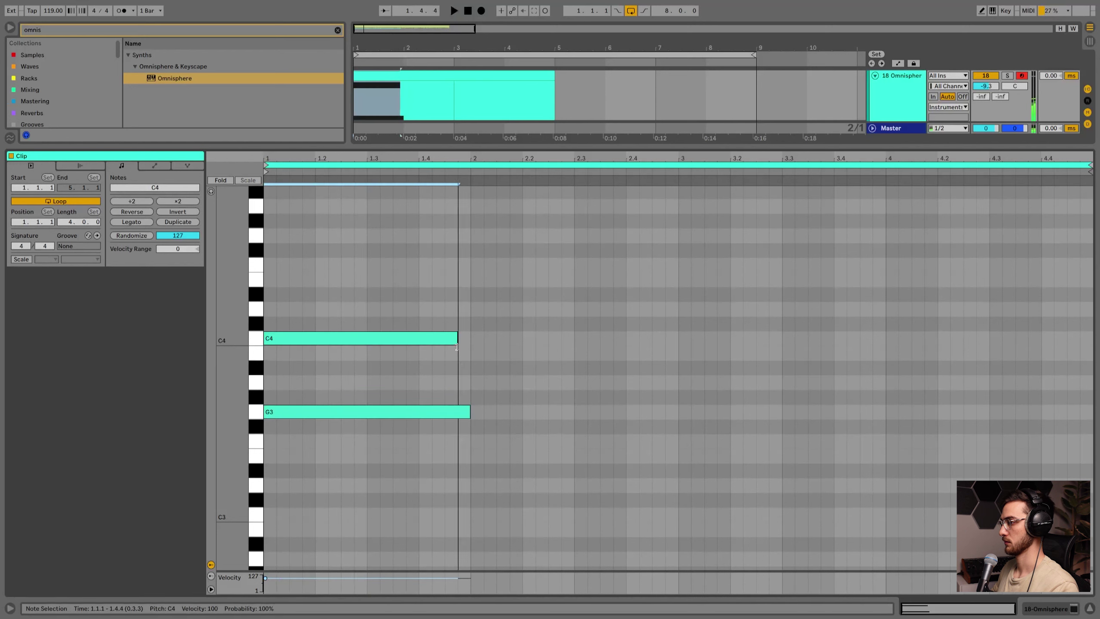
click(211, 191)
drag(457, 338, 348, 296)
key(space)
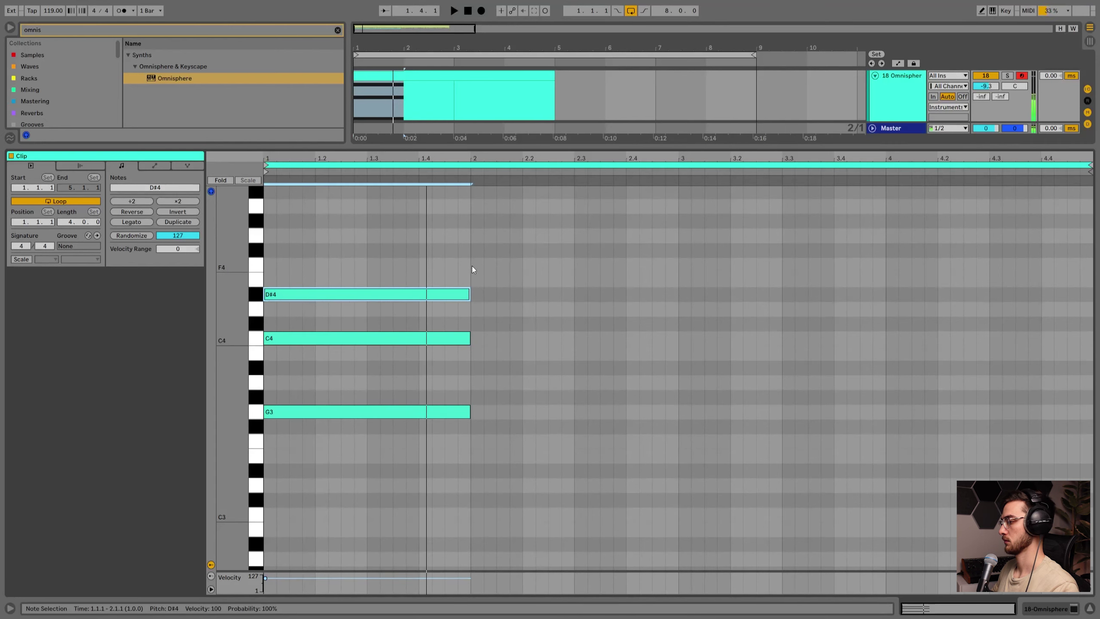
key(space)
Lengthen all three chord notes to two bars and duplicate the clip so the copy starts at bar 5.
drag(473, 269, 454, 430)
drag(470, 295, 674, 300)
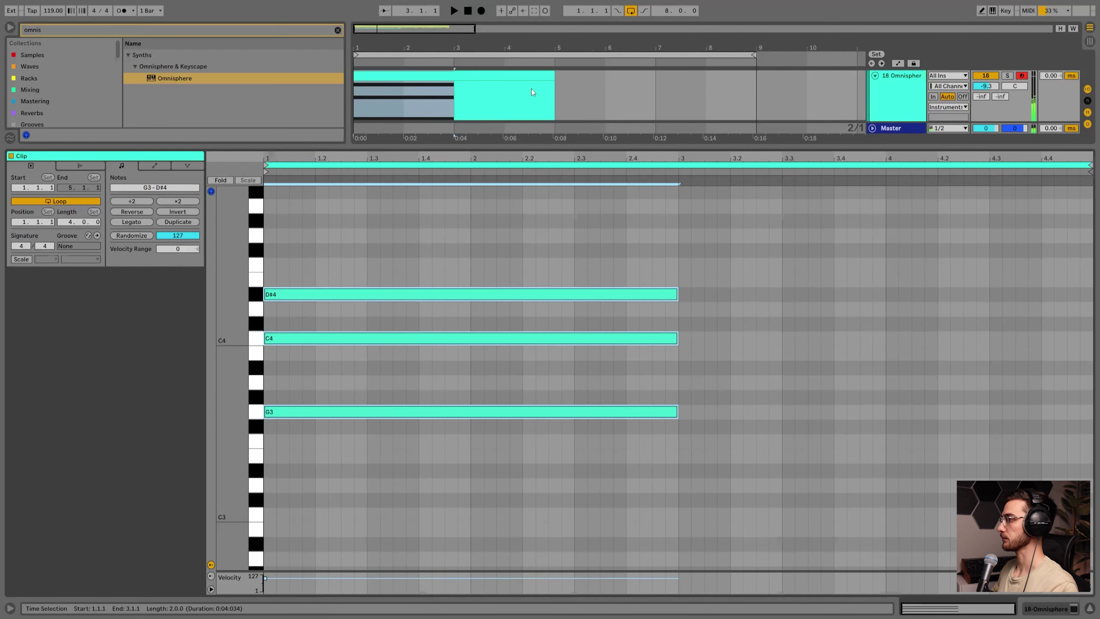
key(shift+Tab)
click(535, 180)
drag(528, 47, 527, 27)
drag(388, 179, 458, 179)
Lower the top note of the second clip's chord to D4 and audition it.
key(shift+Tab)
scroll(476, 390, down, 3)
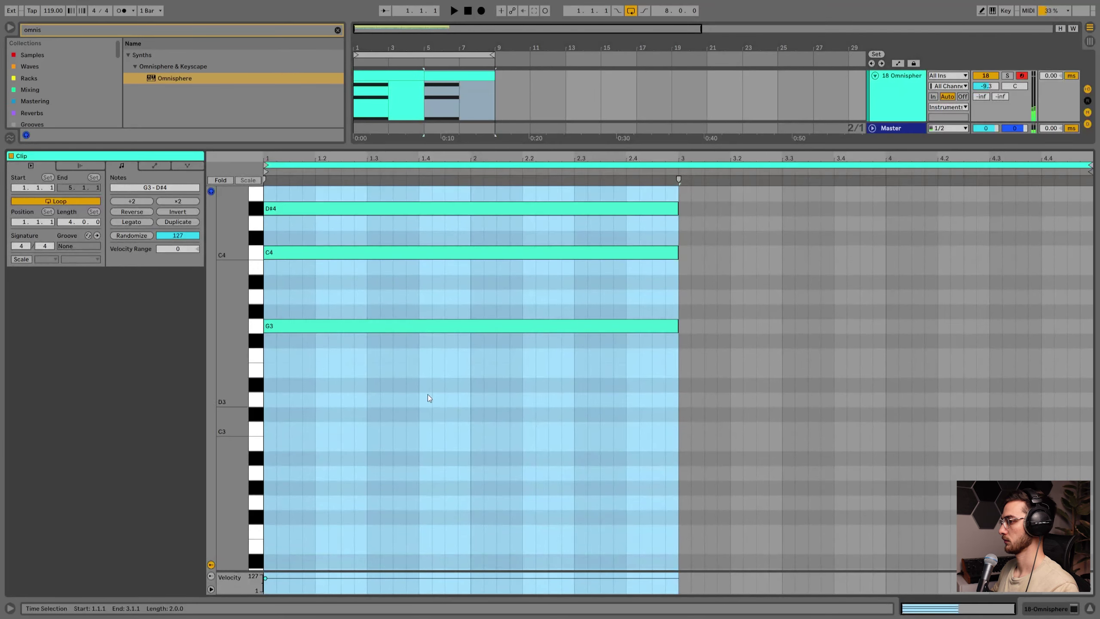
click(390, 326)
scroll(387, 377, up, 3)
click(356, 282)
key(Down)
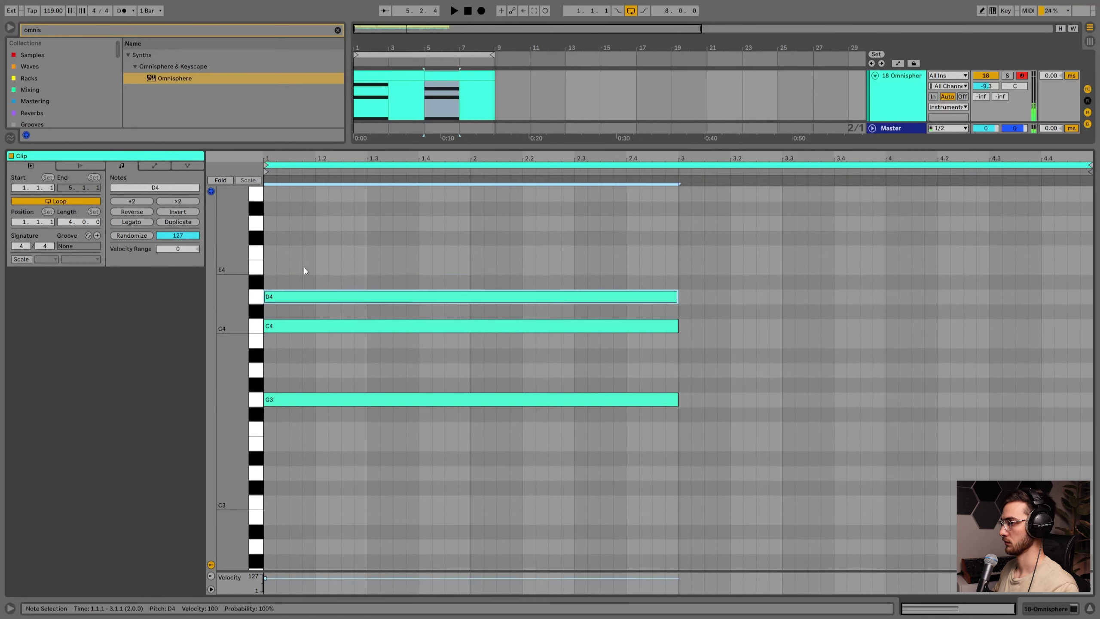
click(268, 277)
key(space)
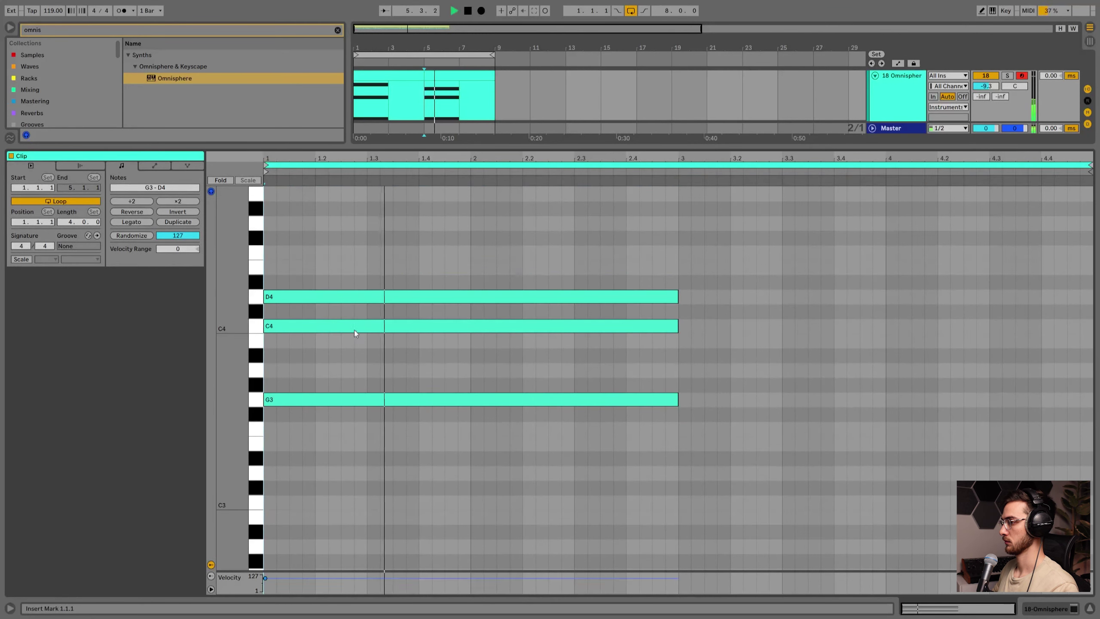
Lower the middle note of the second clip's chord to A#3 and play it back.
click(342, 326)
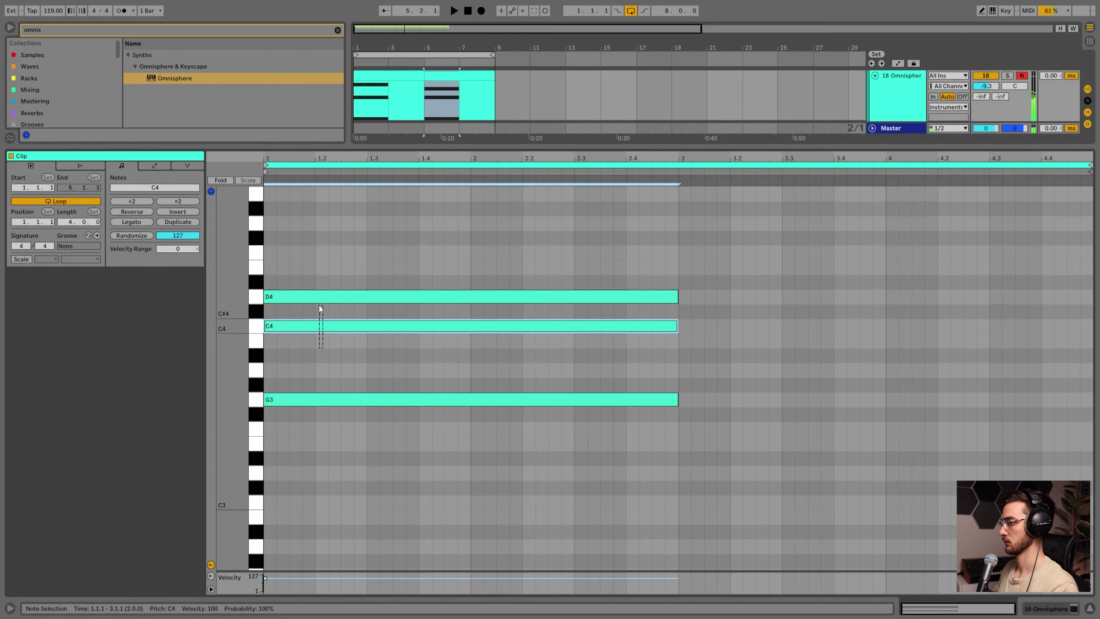
key(Down)
key(Down)
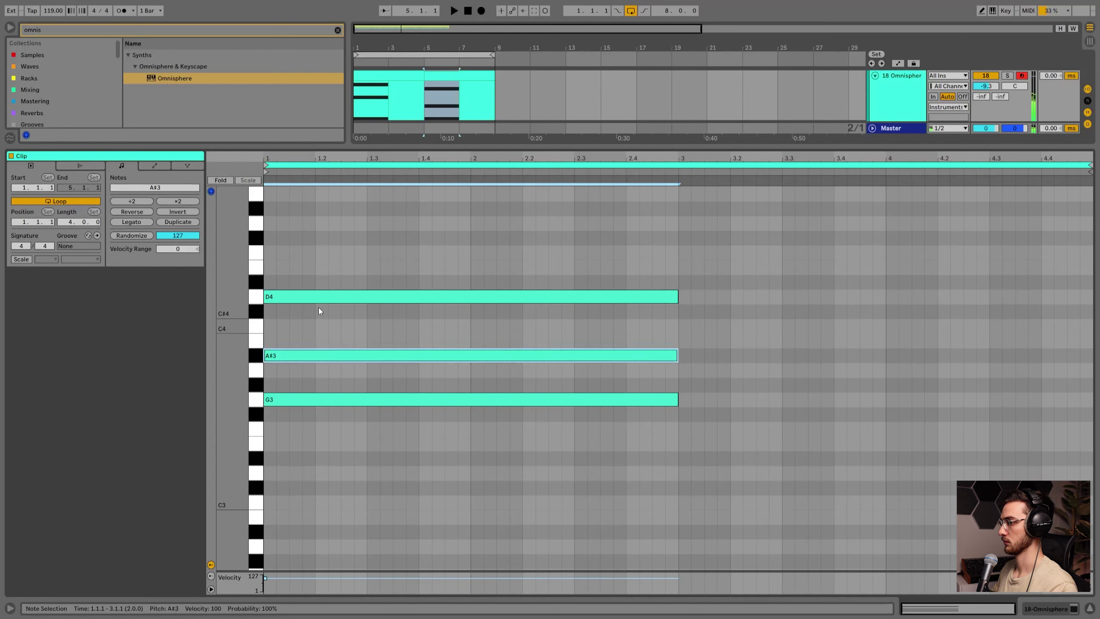
click(266, 322)
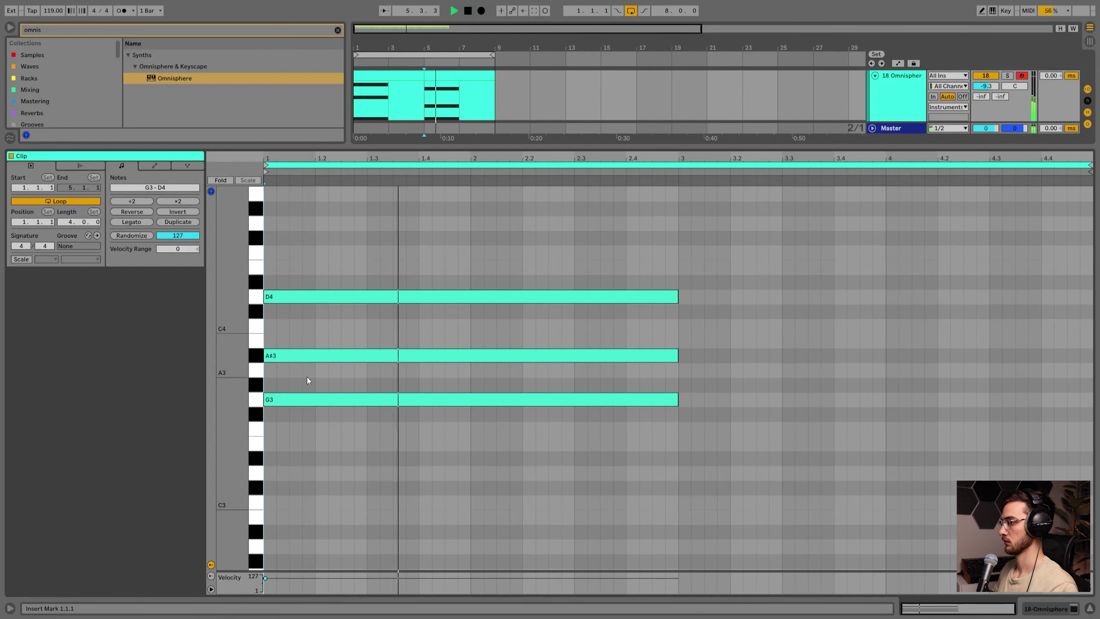
click(317, 400)
key(space)
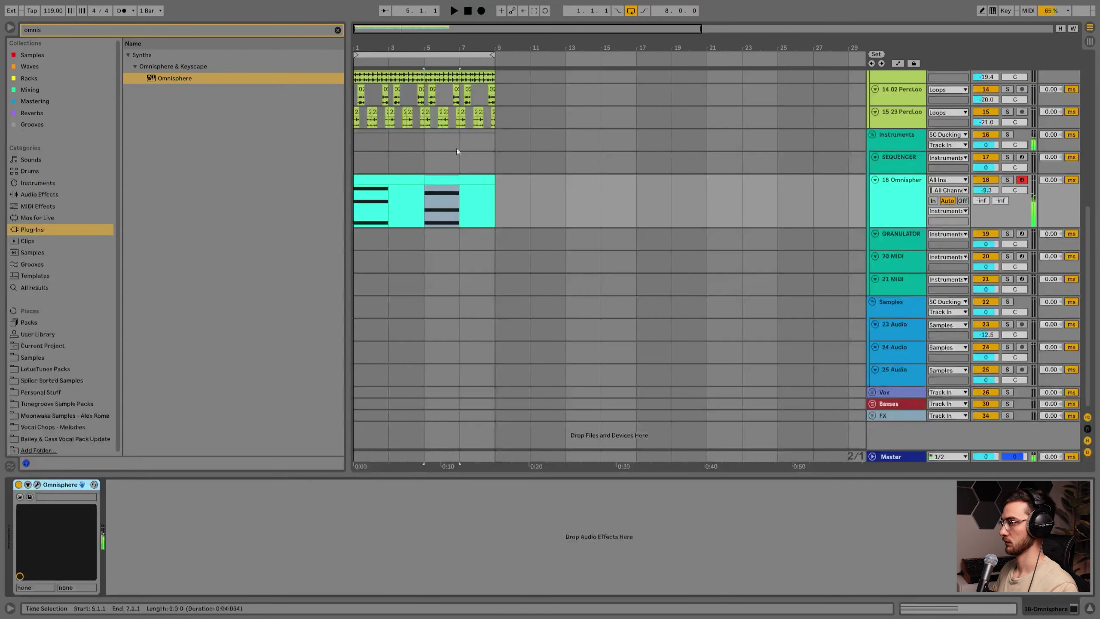
Play the arrangement from bar 1 and lower the Omnisphere track's volume to -13.7 dB.
click(413, 189)
click(393, 178)
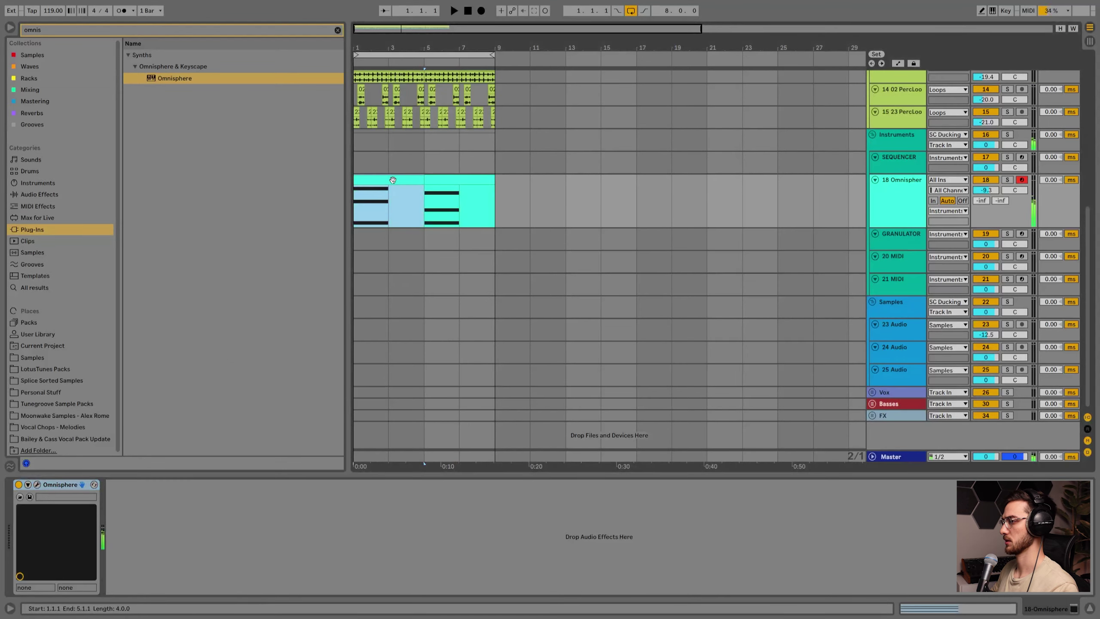
scroll(394, 180, up, 4)
key(space)
drag(416, 48, 417, 40)
click(392, 258)
click(397, 263)
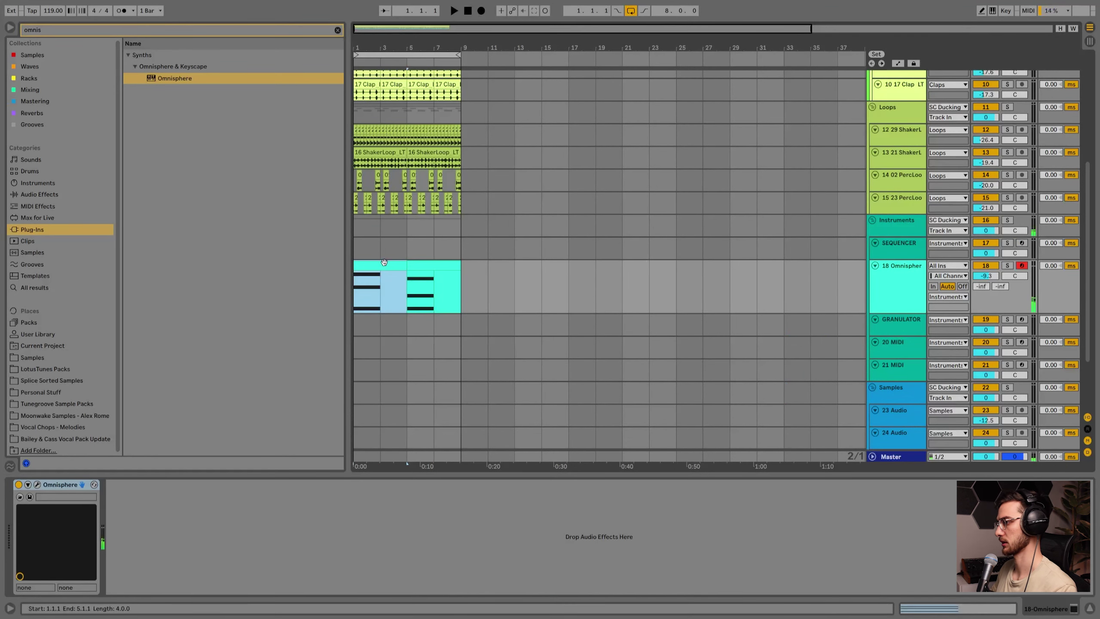
key(space)
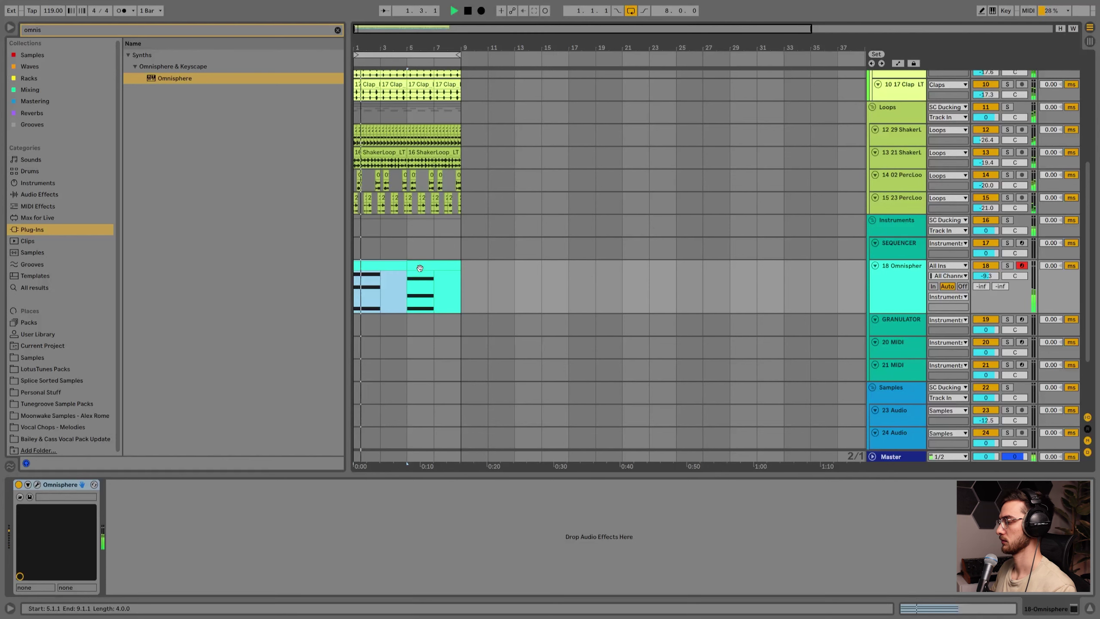
click(369, 254)
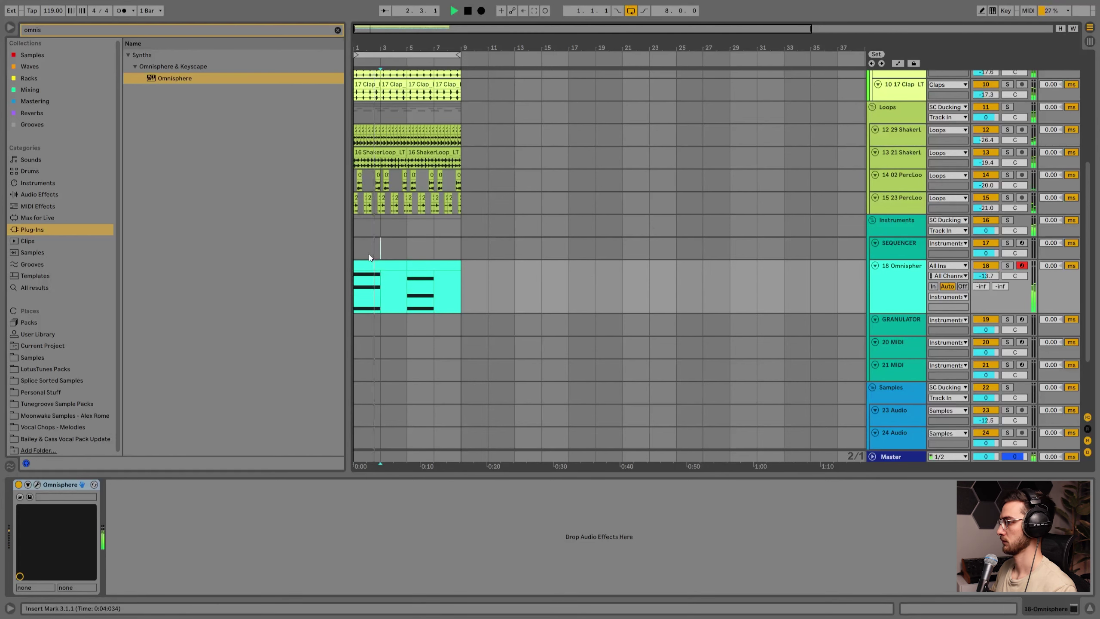
key(space)
Shorten all the notes in the first Omnisphere clip to one bar and restart playback.
double_click(374, 265)
key(ctrl+a)
drag(672, 289, 470, 292)
key(space)
key(shift+Tab)
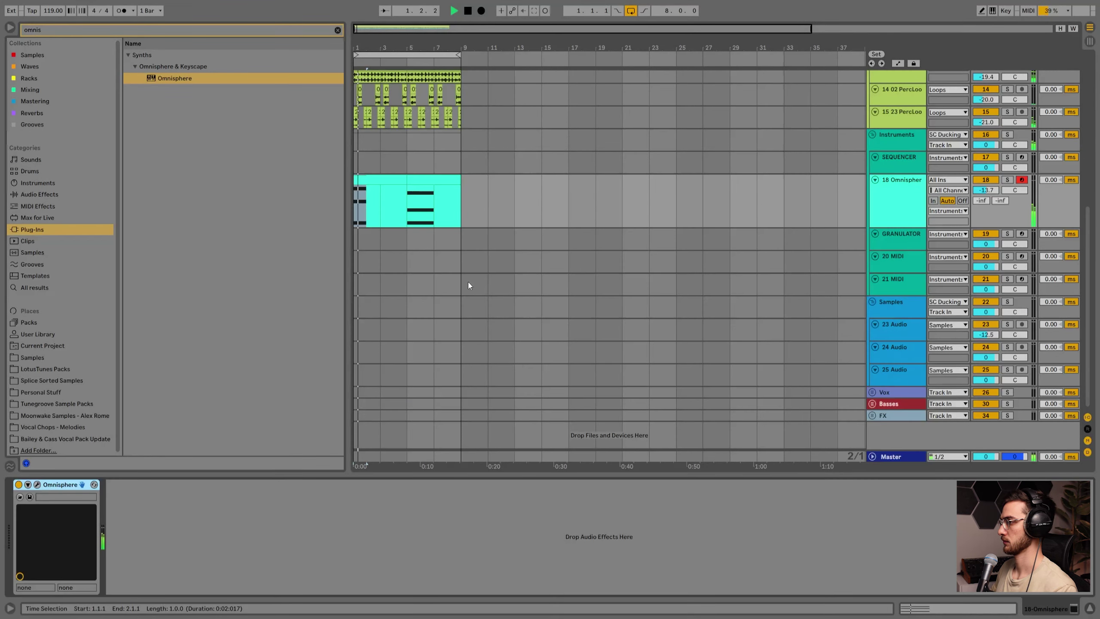
Shorten all the notes in the second Omnisphere clip to one bar.
scroll(469, 283, up, 2)
shift+click(402, 226)
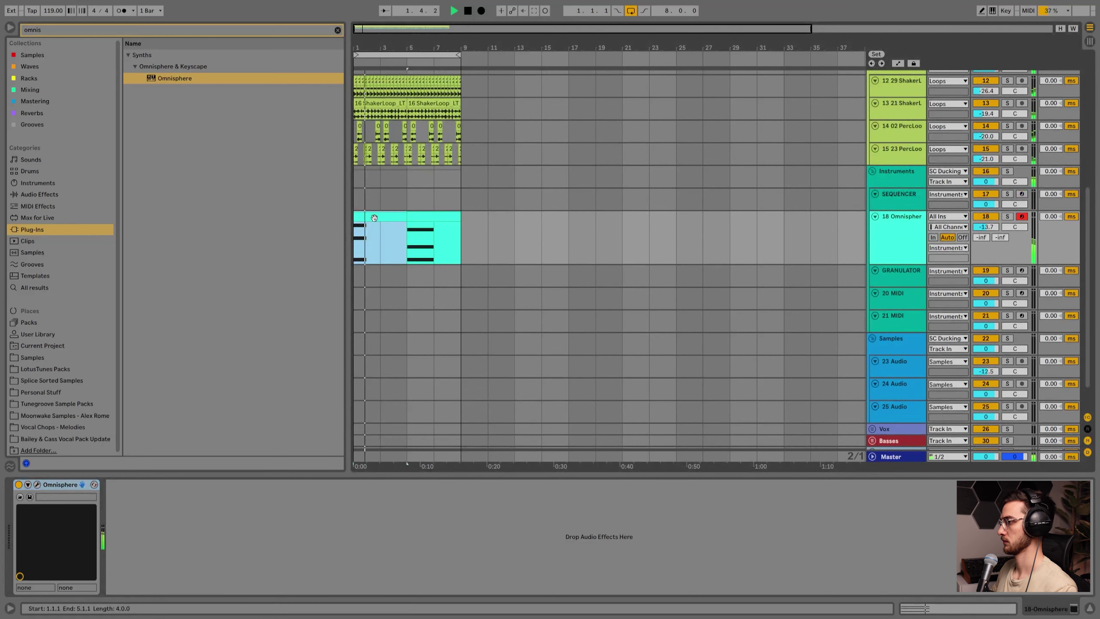
double_click(430, 227)
click(664, 268)
key(ctrl+a)
drag(679, 296, 470, 295)
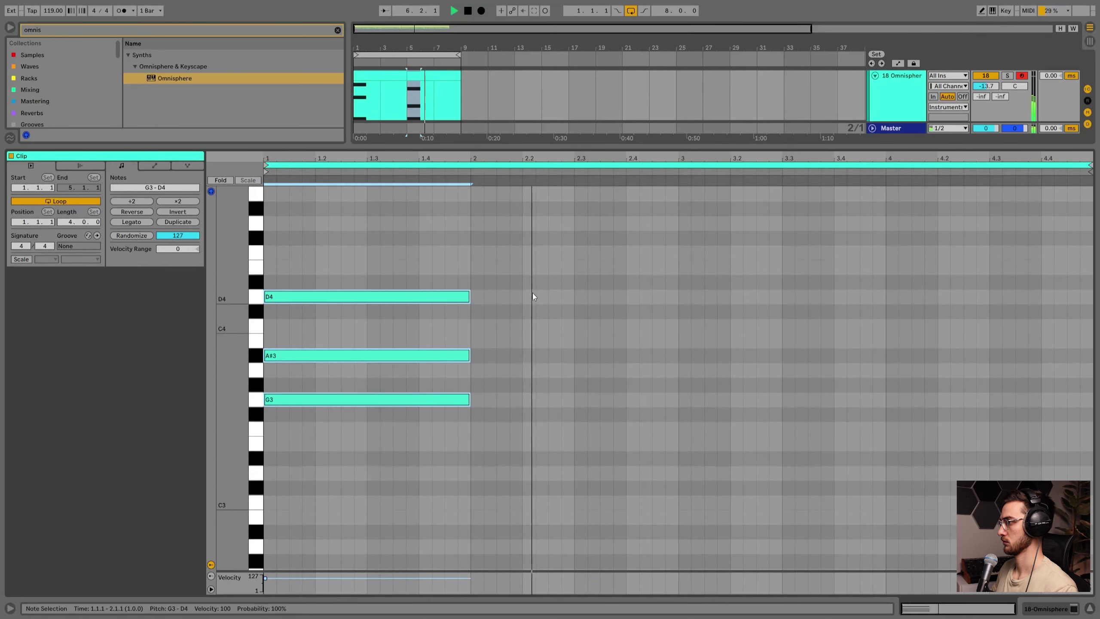
key(shift+Tab)
scroll(501, 293, up, 3)
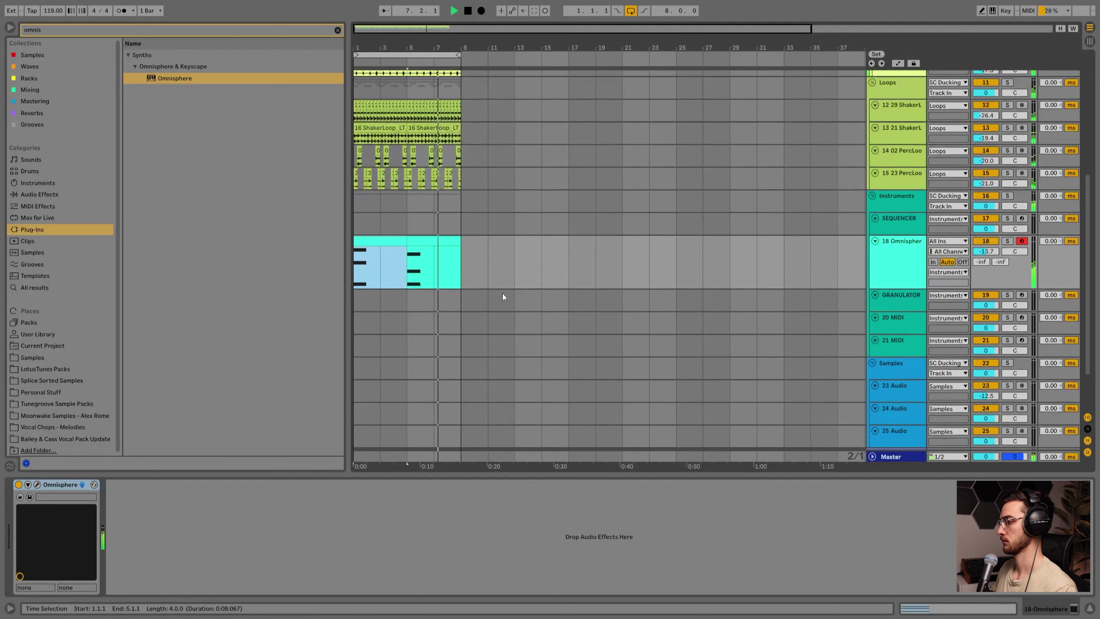
Find the Holy Pads.adg audio effect rack in the User Library and add it to the Omnisphere track.
click(885, 271)
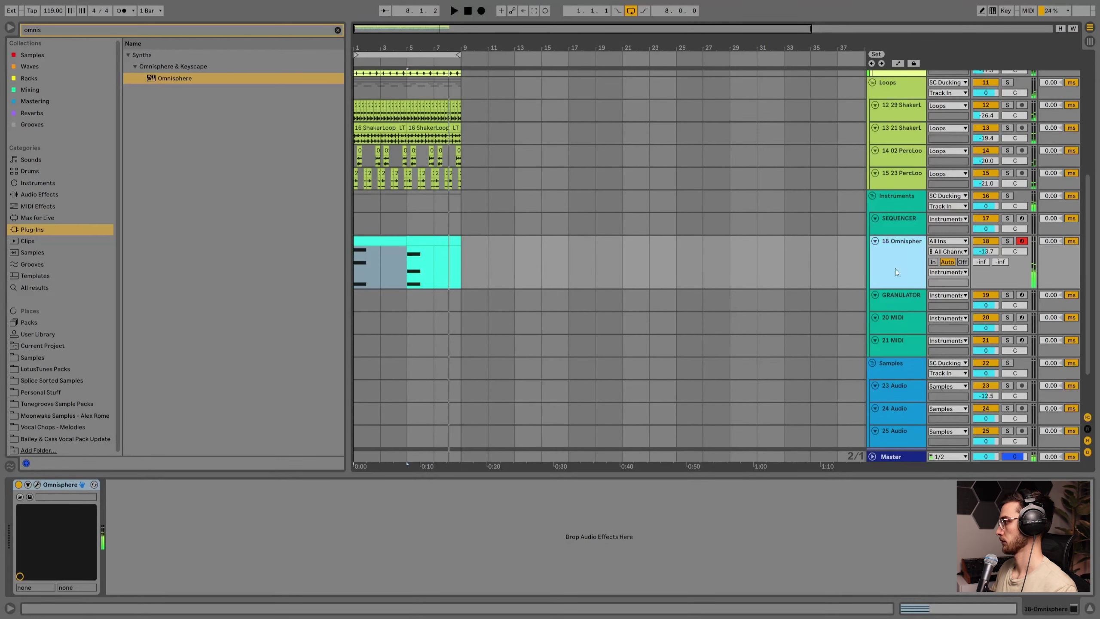
key(ctrl+f)
text(holy pads)
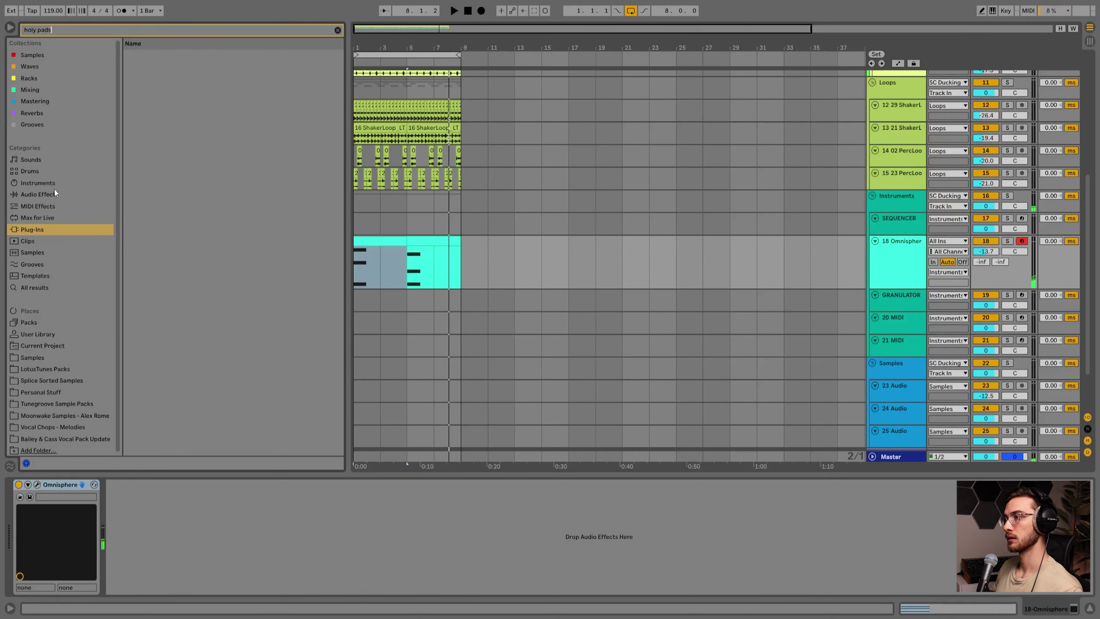
click(43, 185)
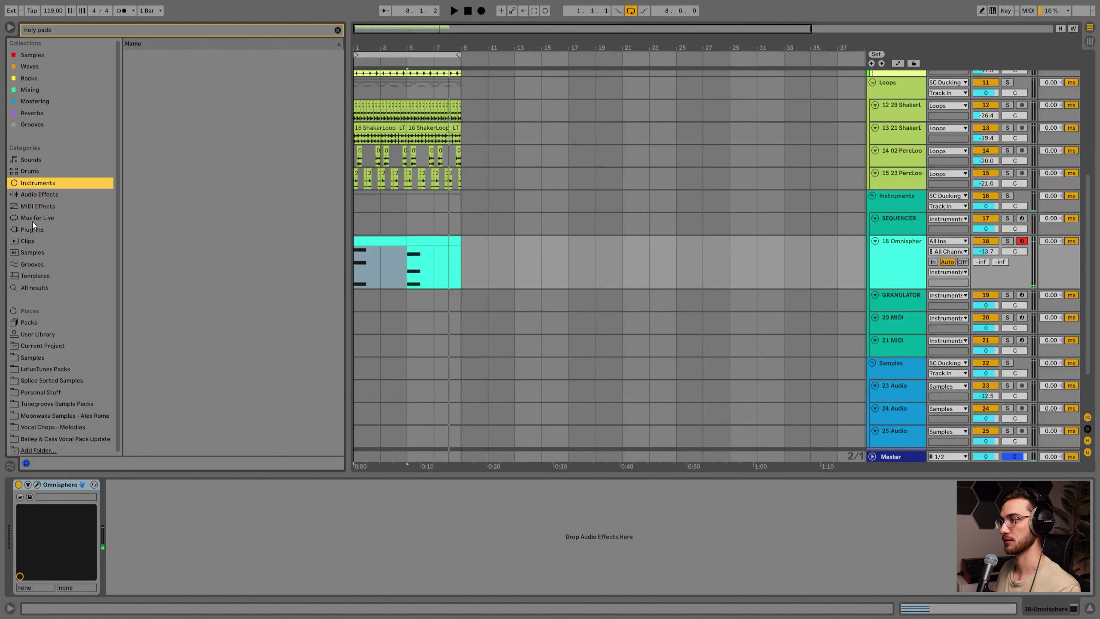
click(34, 333)
click(128, 55)
click(135, 66)
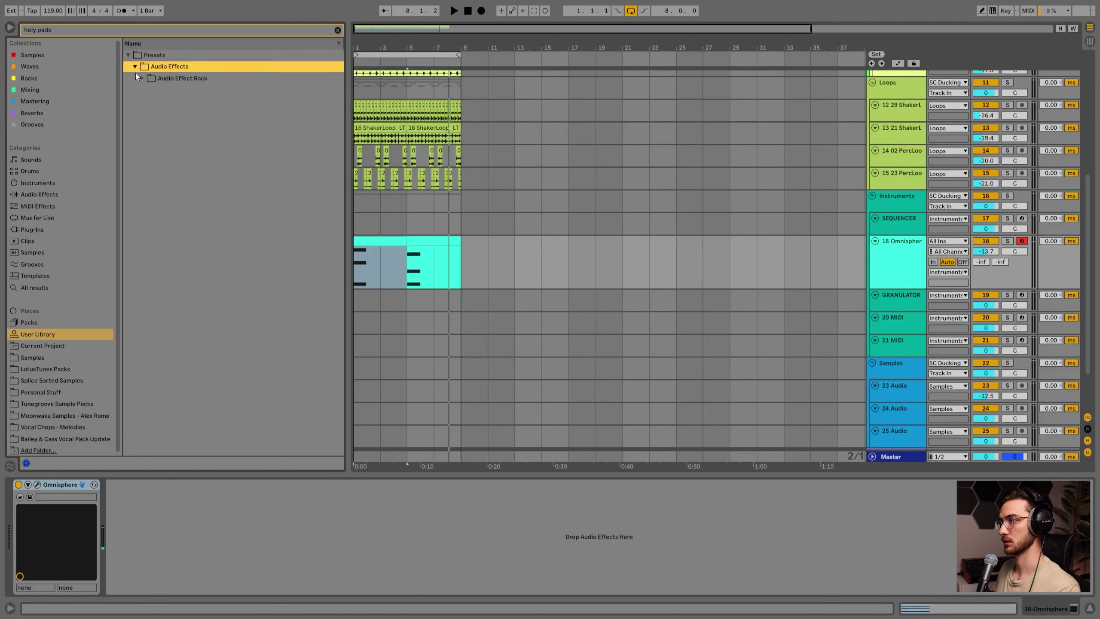
click(142, 79)
click(176, 90)
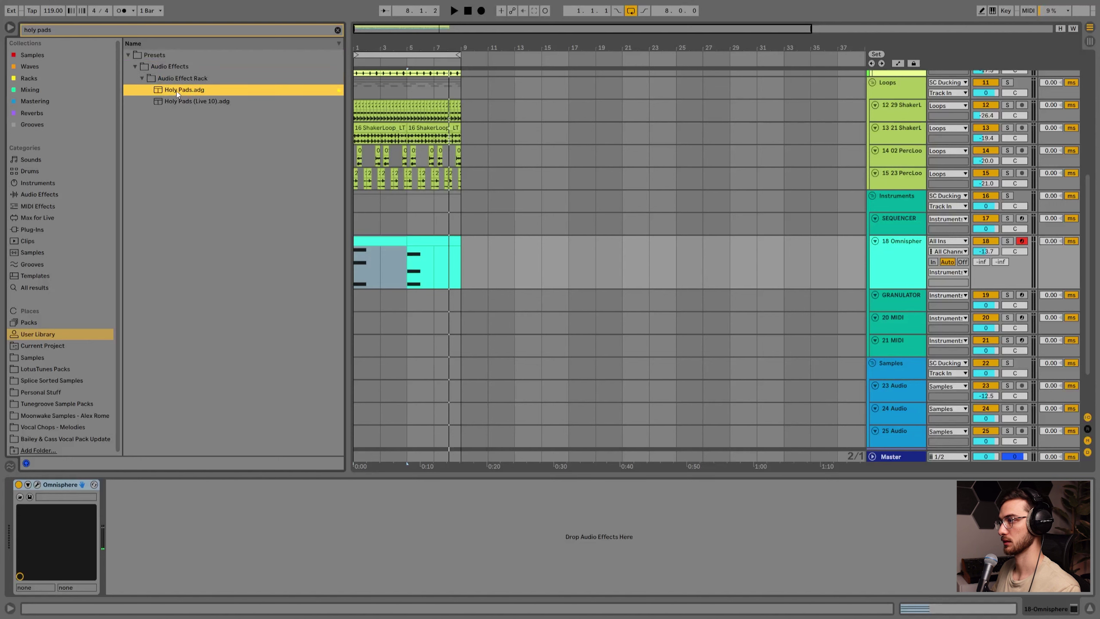
drag(379, 287, 368, 278)
During playback, set the Holy Pads rack's PAD macro to 127 and its Move macro to 40.2 %.
key(space)
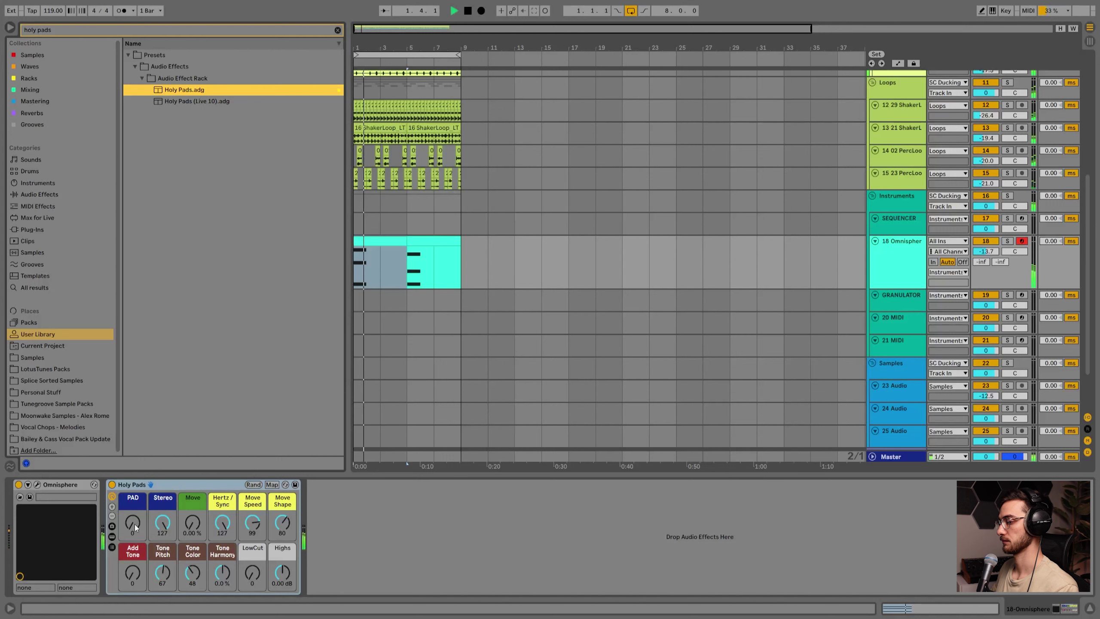
drag(135, 526, 135, 472)
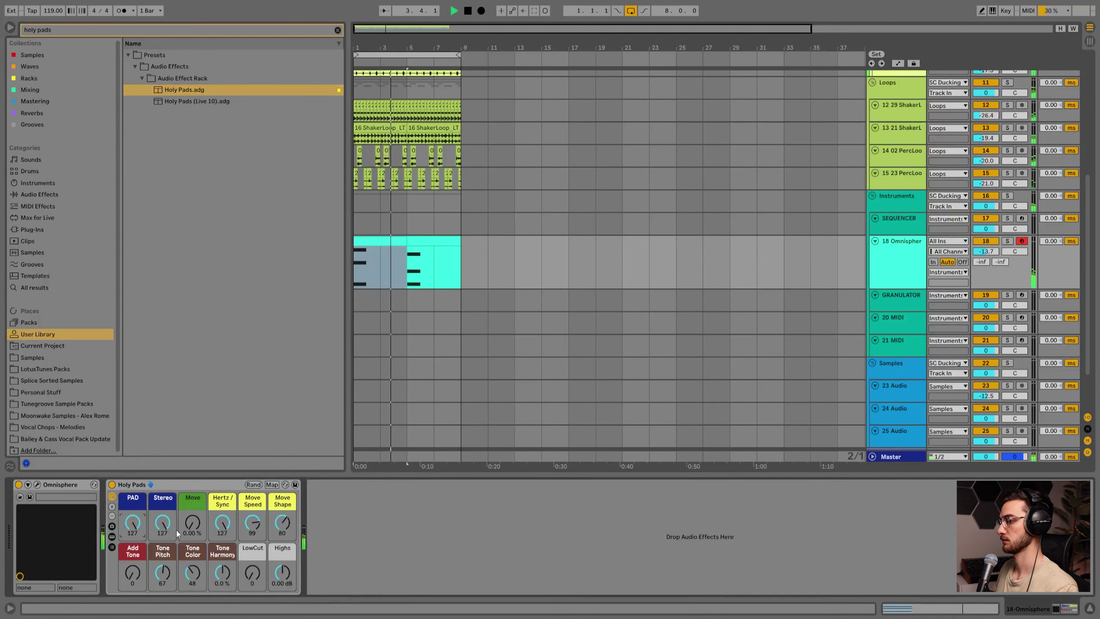
mouse_move(197, 522)
mouse_down()
mouse_move(197, 481)
mouse_move(192, 542)
mouse_up()
mouse_move(138, 575)
mouse_down()
mouse_move(138, 548)
mouse_move(138, 576)
mouse_up()
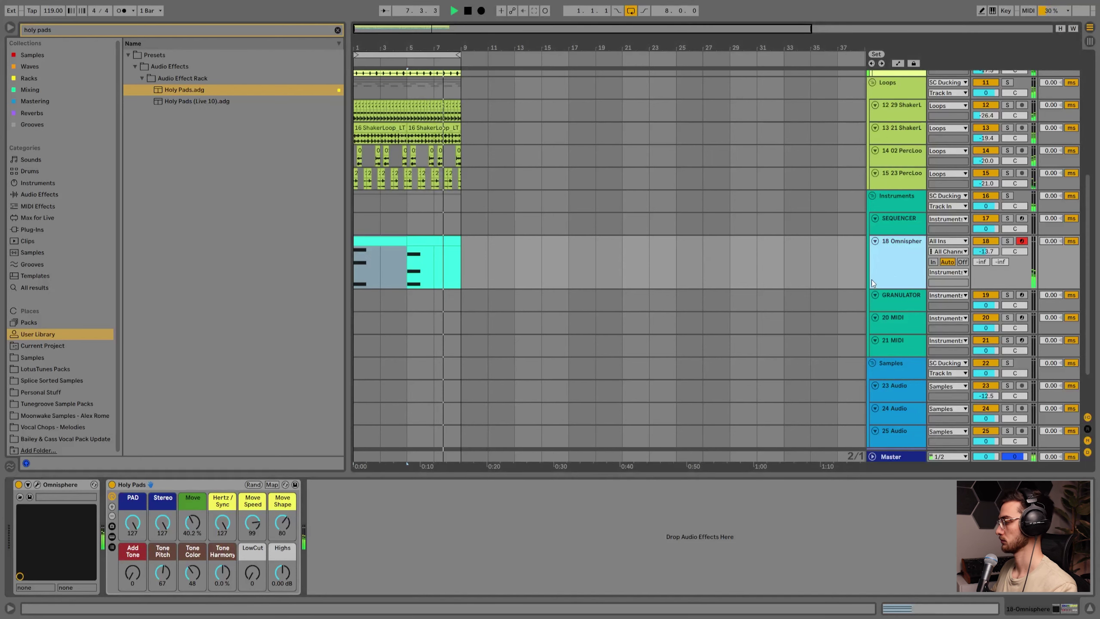
Insert a new audio track directly below the Omnisphere track and expand it.
key(ctrl+t)
click(881, 306)
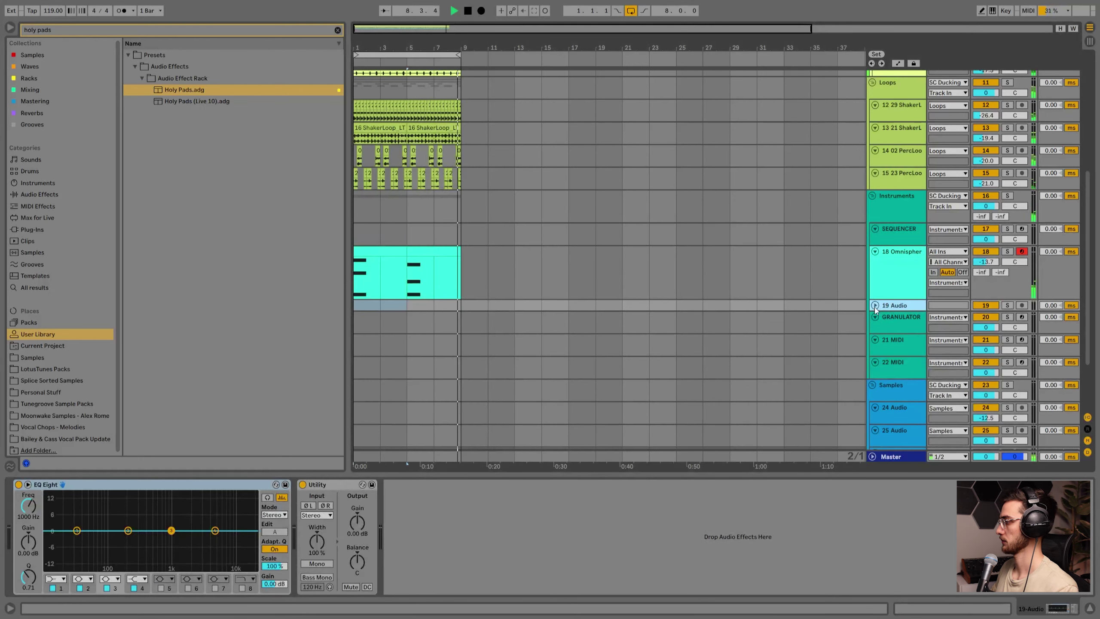
click(875, 306)
Set the new audio track's input to Resampling and arm it for recording.
click(946, 306)
click(952, 306)
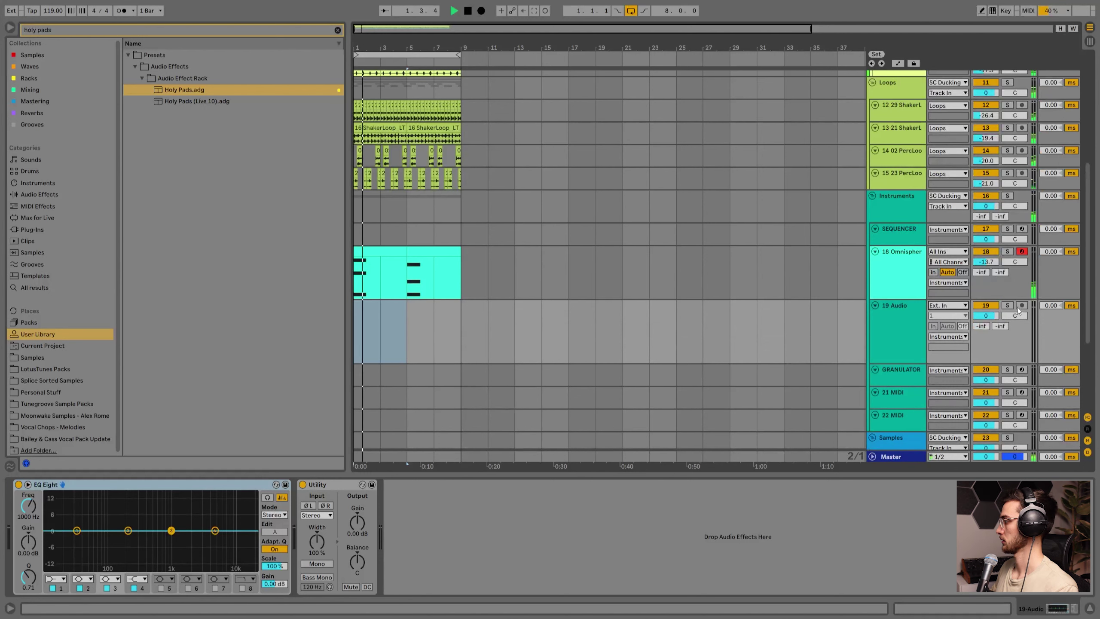
click(948, 305)
click(938, 31)
click(1021, 306)
Solo the Omnisphere track and select its first clip.
click(1007, 252)
click(364, 253)
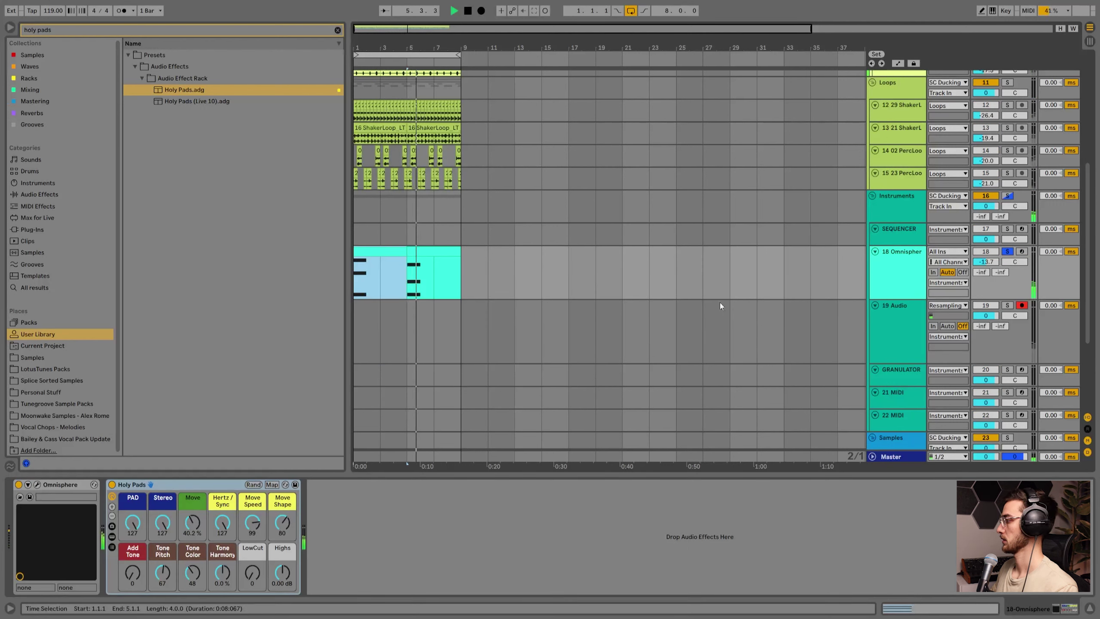
scroll(519, 319, up, 10)
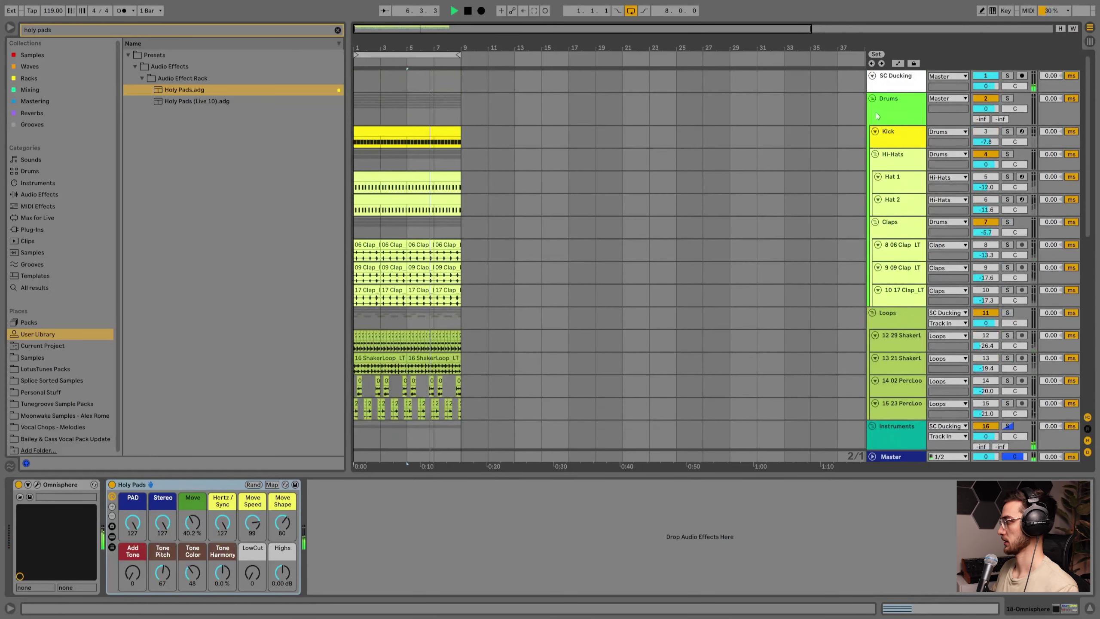
Turn off the Old Ableton Compressor on the SC Ducking track and raise the Omnisphere track's volume to -6.9 dB.
click(886, 83)
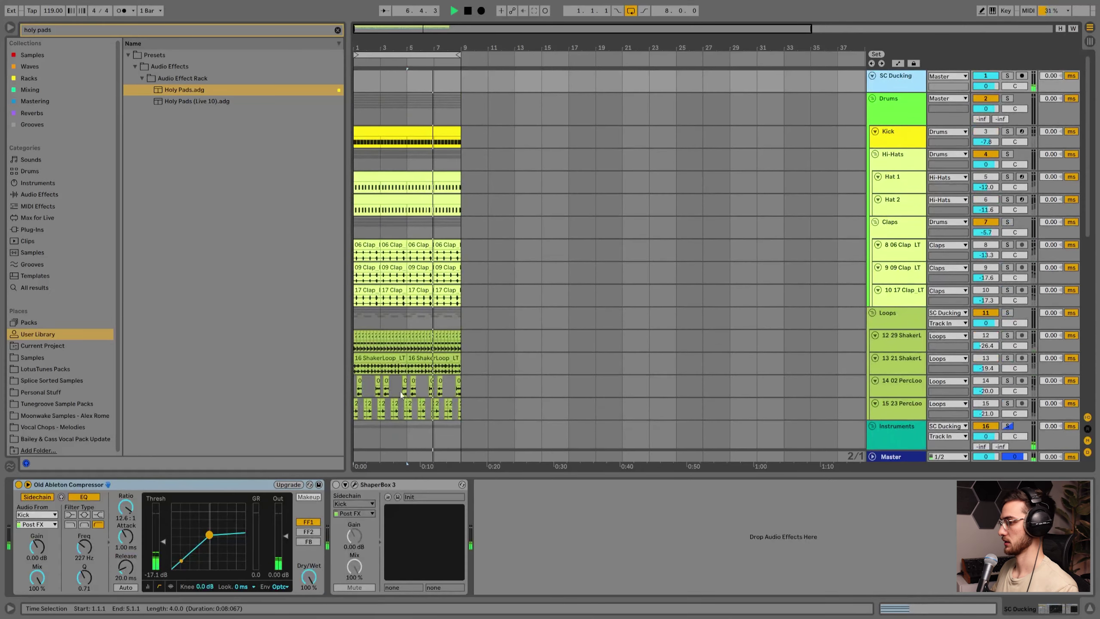
click(19, 484)
scroll(411, 395, down, 8)
click(361, 293)
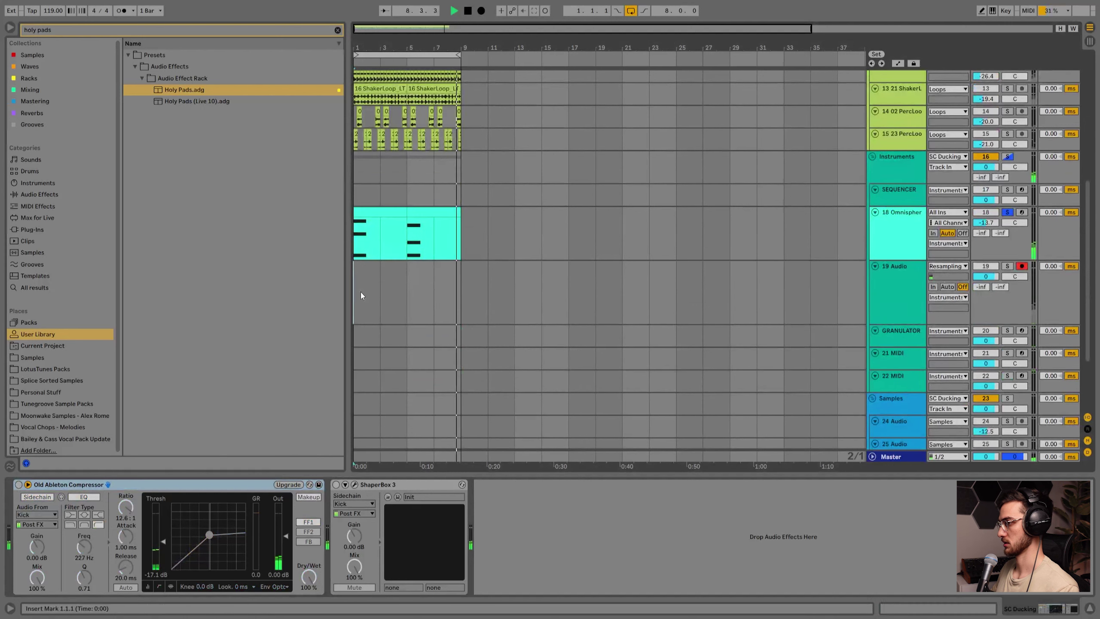
drag(986, 222, 986, 204)
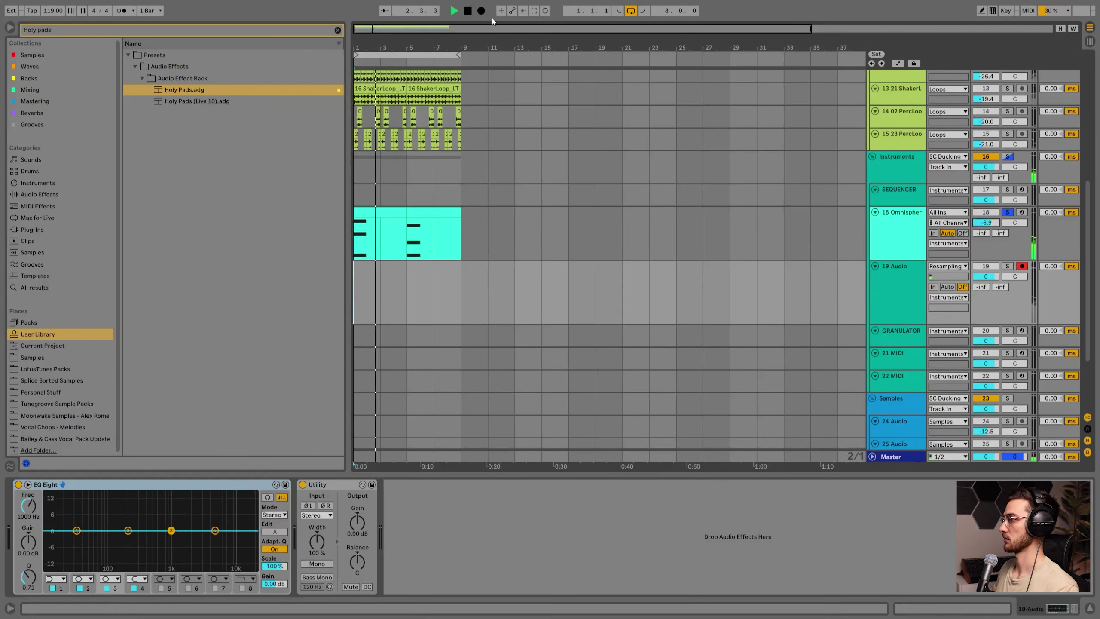
Record the soloed Omnisphere chords onto the resampling audio track from bar 1, running past the loop end before stopping.
key(F9)
scroll(364, 81, up, 3)
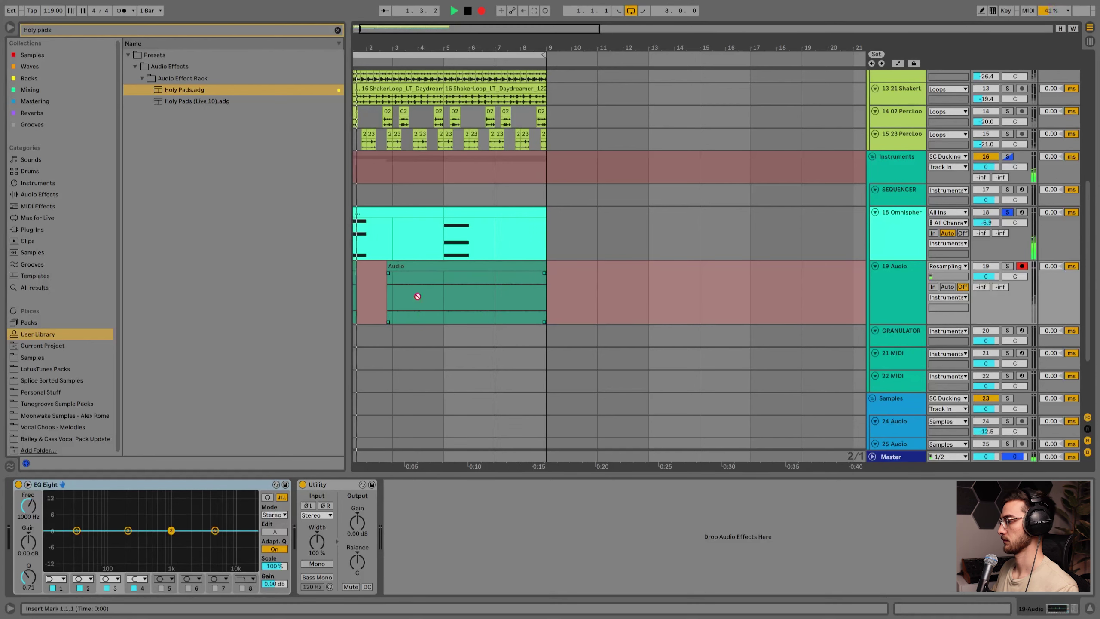
drag(407, 47, 423, 49)
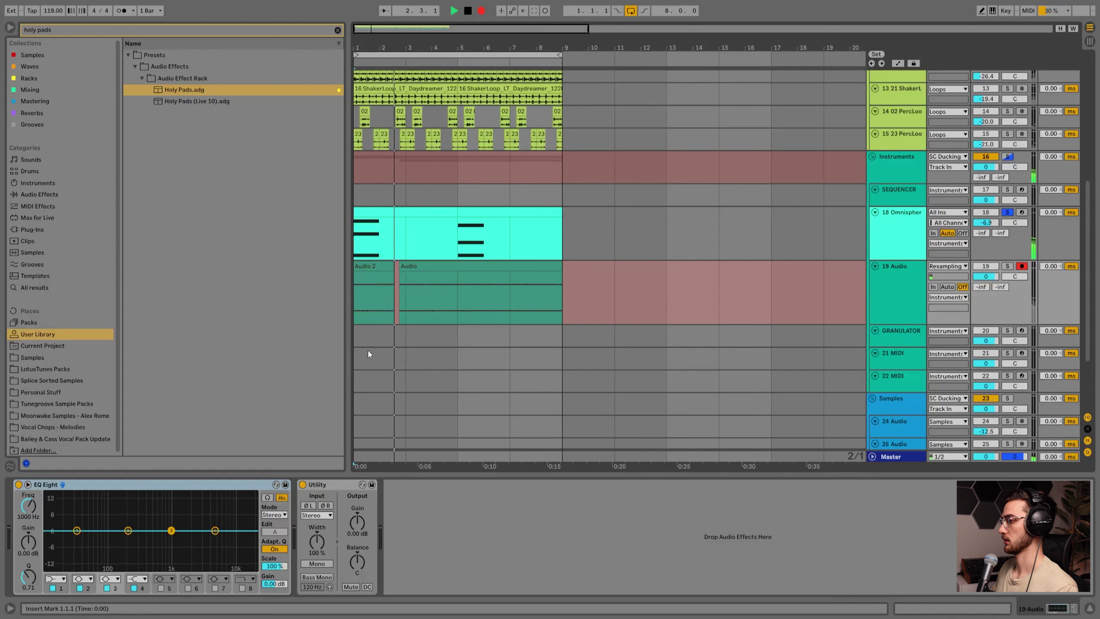
key(space)
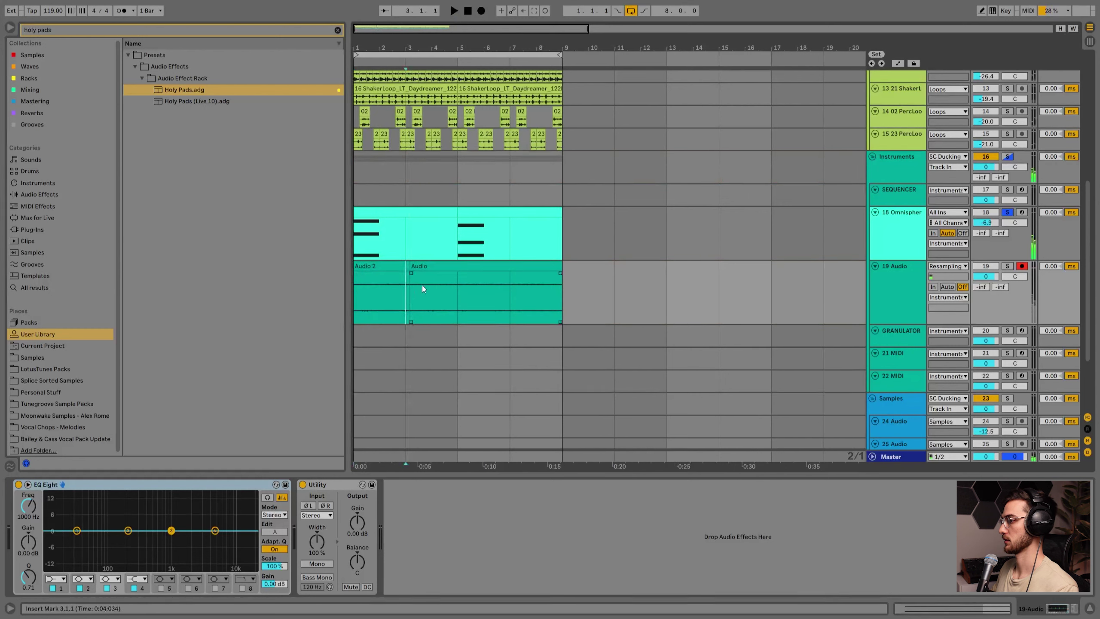
Split the recorded clip at bar 5, place its second half at bar 1 and delete the clip left after bar 5.
click(457, 288)
key(ctrl+e)
click(503, 263)
drag(511, 264, 395, 271)
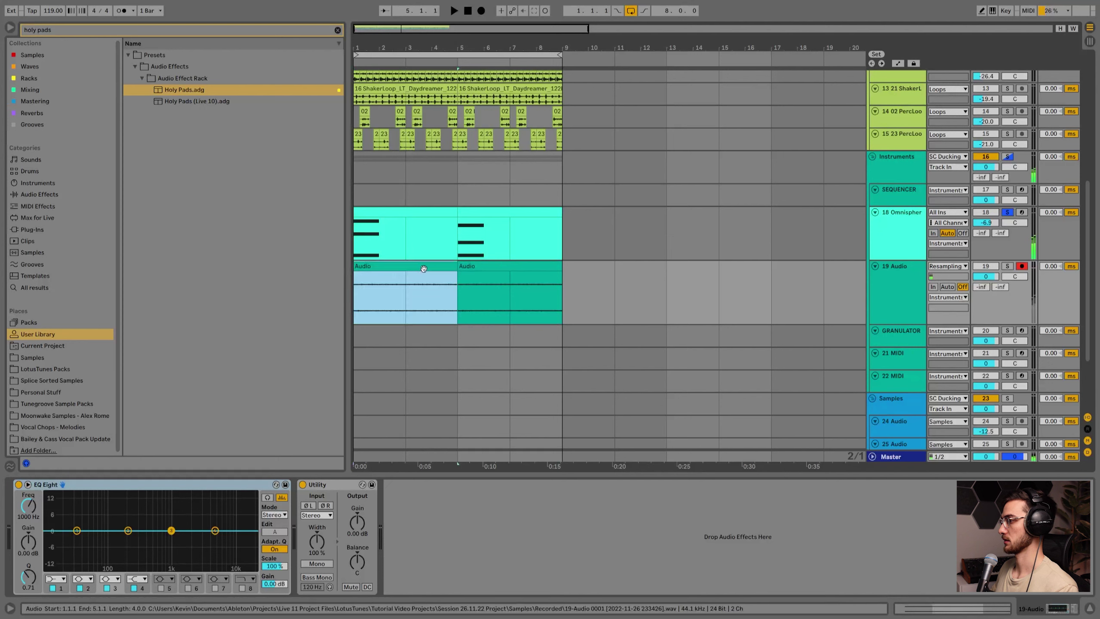
click(474, 277)
key(Delete)
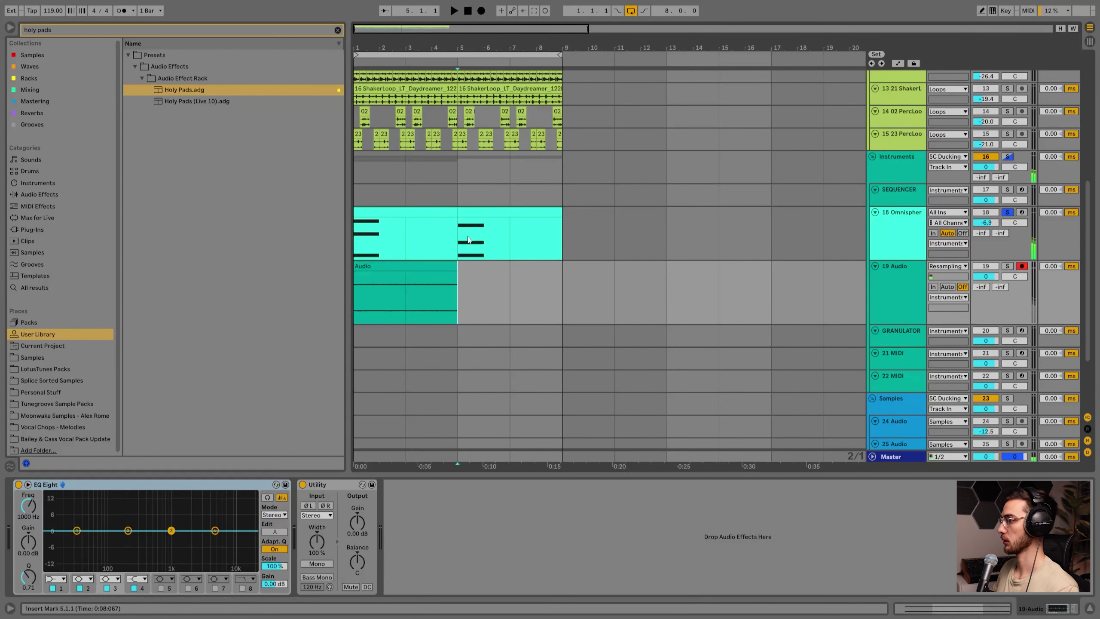
Reset the Holy Pads rack's PAD macro to 0 and move the recorded clip out to bar 17.
key(Up)
double_click(132, 521)
click(458, 282)
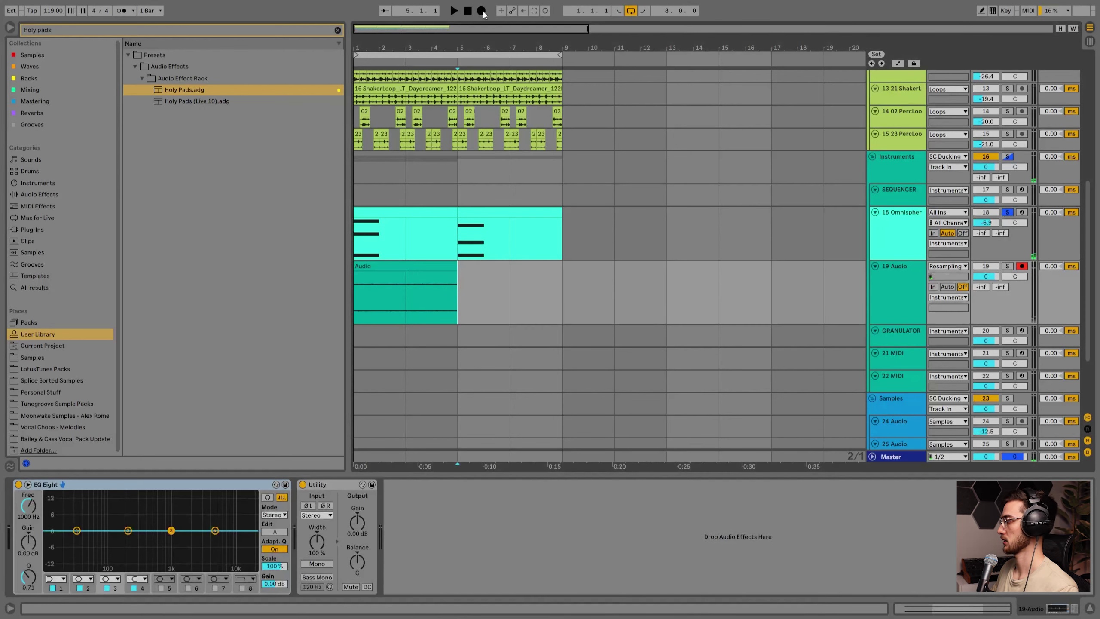
drag(388, 260, 807, 288)
click(458, 286)
Record the second Omnisphere chord onto the audio track from bar 5 while raising the PAD macro to 127.
click(481, 11)
click(947, 239)
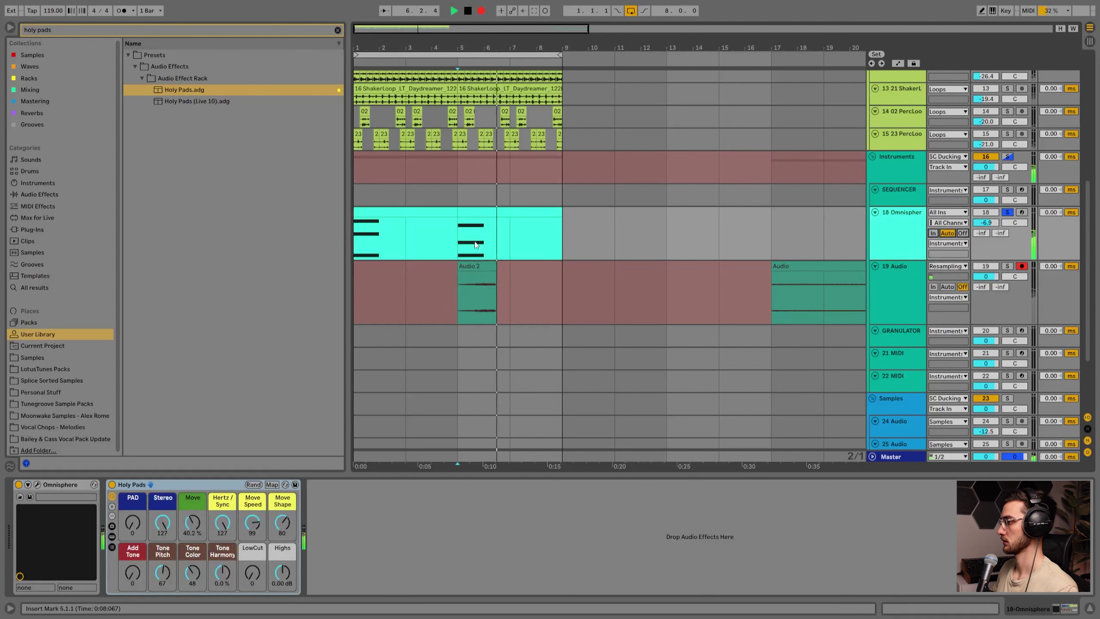
drag(133, 526, 133, 477)
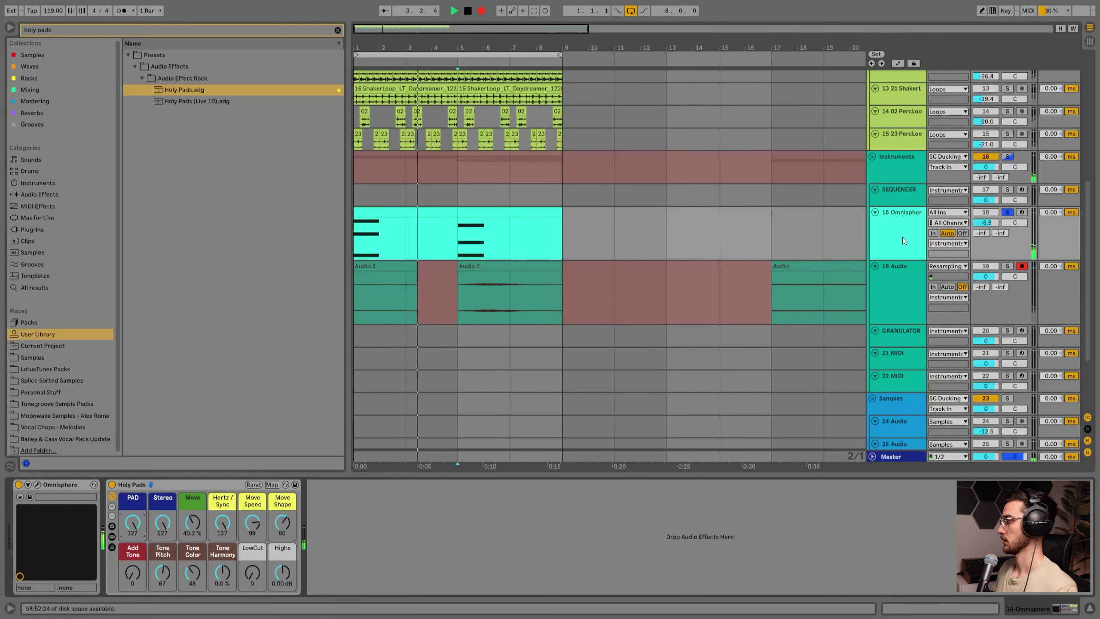
click(886, 242)
key(space)
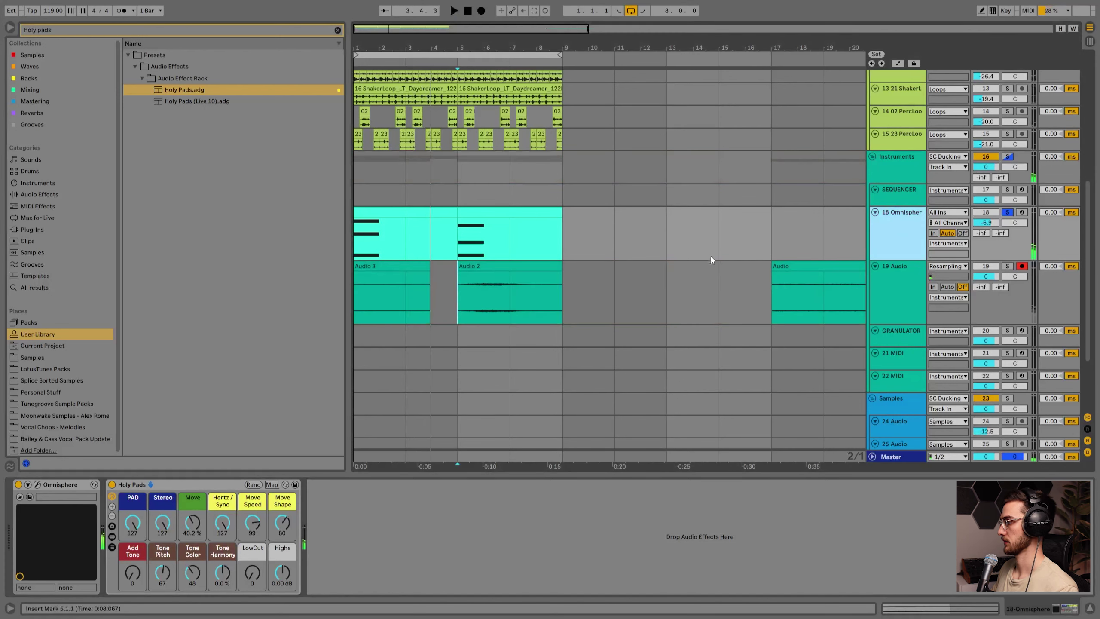
Add a Utility with 13.3 dB gain after the Holy Pads rack and set the rack's Move macro to 0 %.
key(ctrl+f)
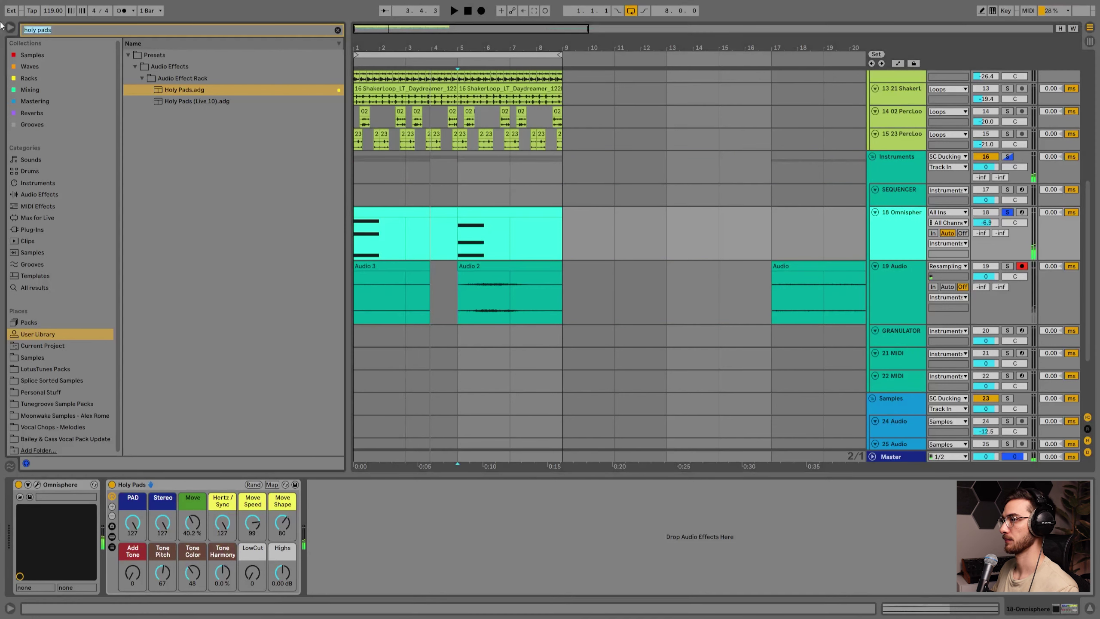
text(util)
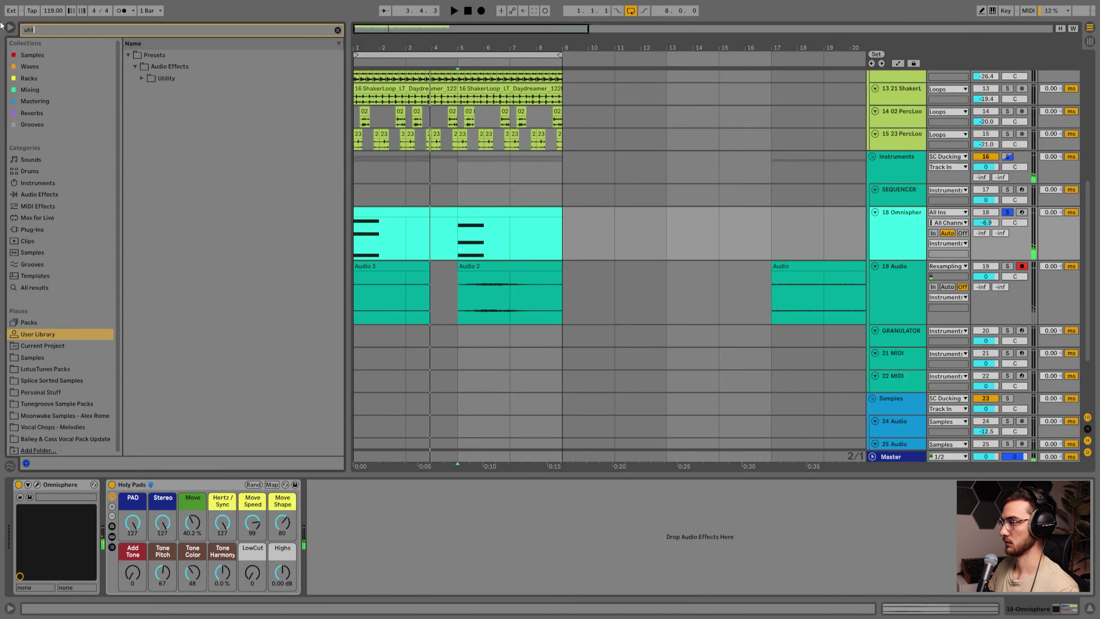
click(143, 80)
click(165, 91)
click(27, 90)
double_click(152, 56)
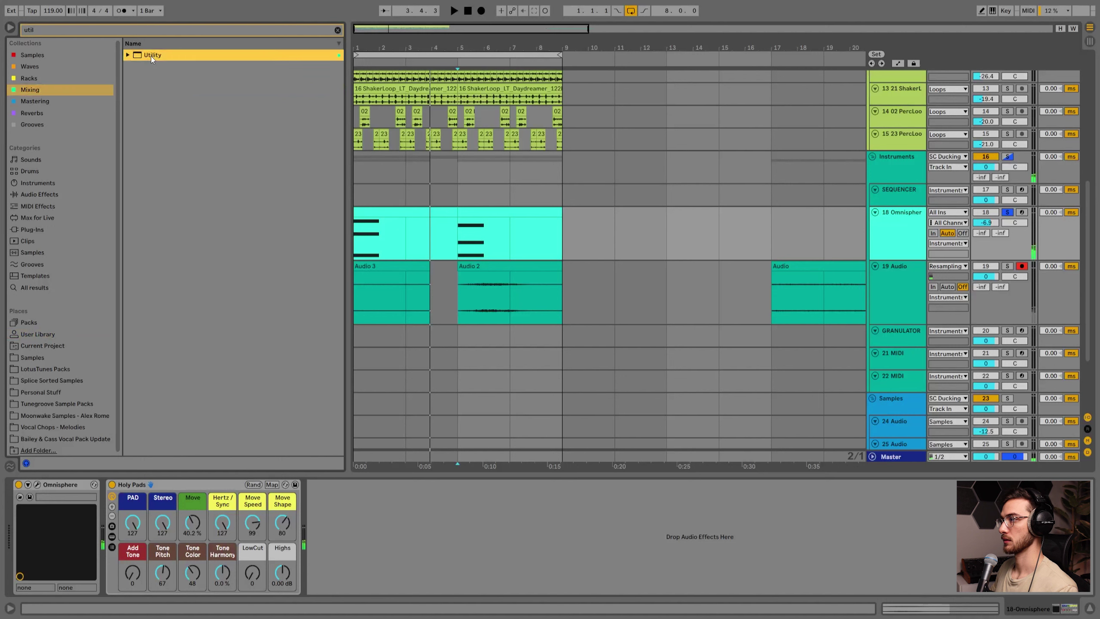
drag(367, 531, 366, 503)
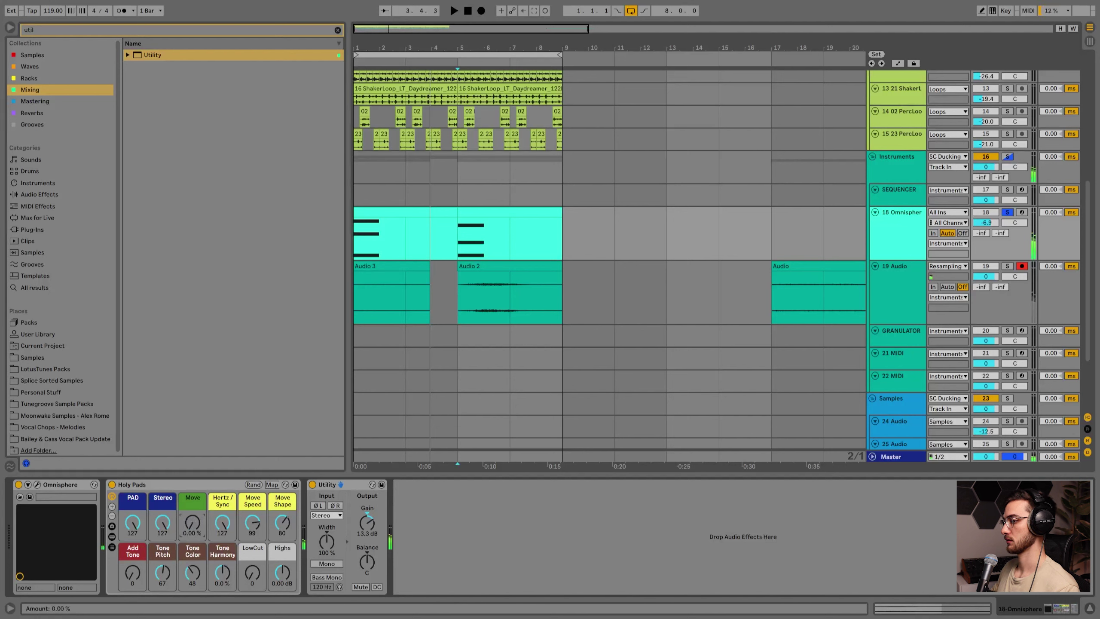
Delete all recorded clips from the resampling audio track.
click(416, 269)
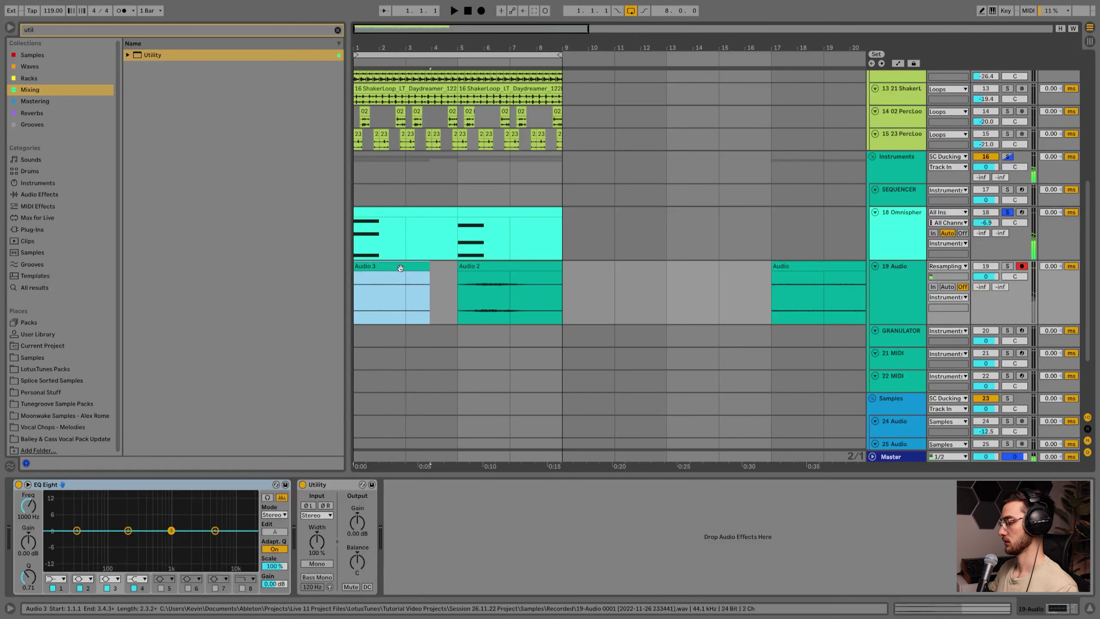
shift+click(802, 268)
key(Delete)
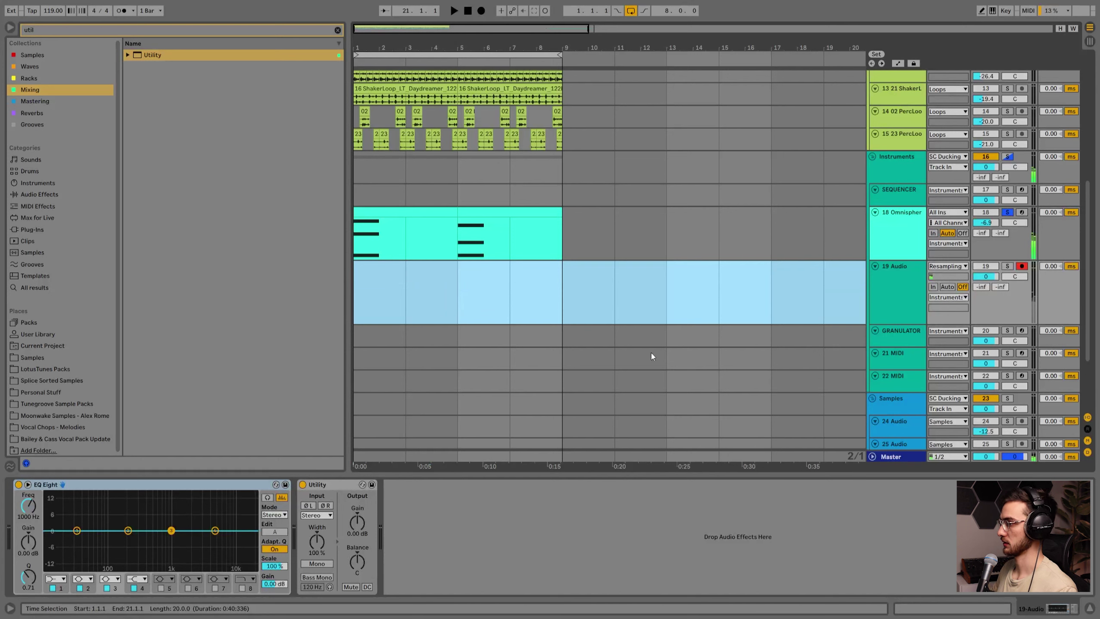
click(366, 270)
Move the second Omnisphere clip to bar 9 and set the recording start to bar 1 on the audio track.
click(910, 222)
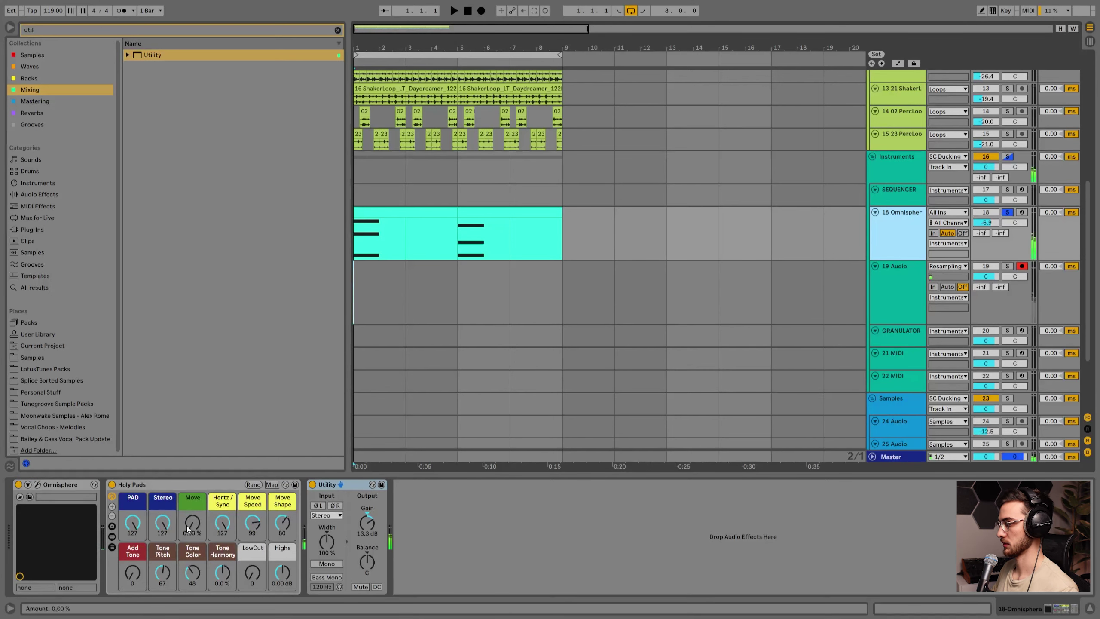
click(371, 298)
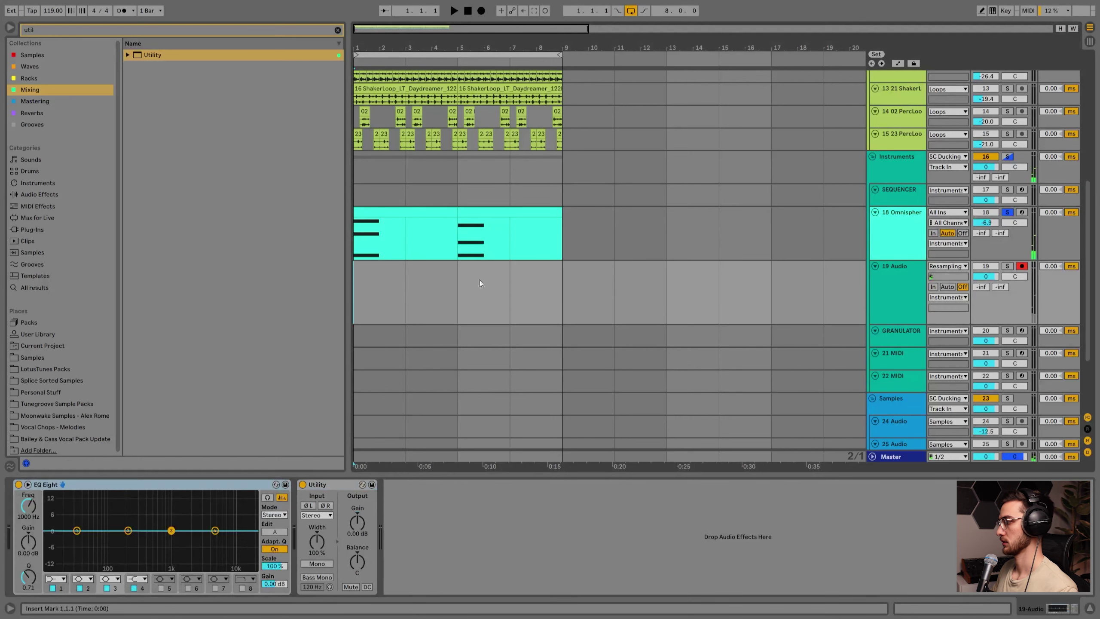
mouse_move(495, 211)
mouse_down()
mouse_move(651, 217)
mouse_move(597, 215)
mouse_up()
click(355, 280)
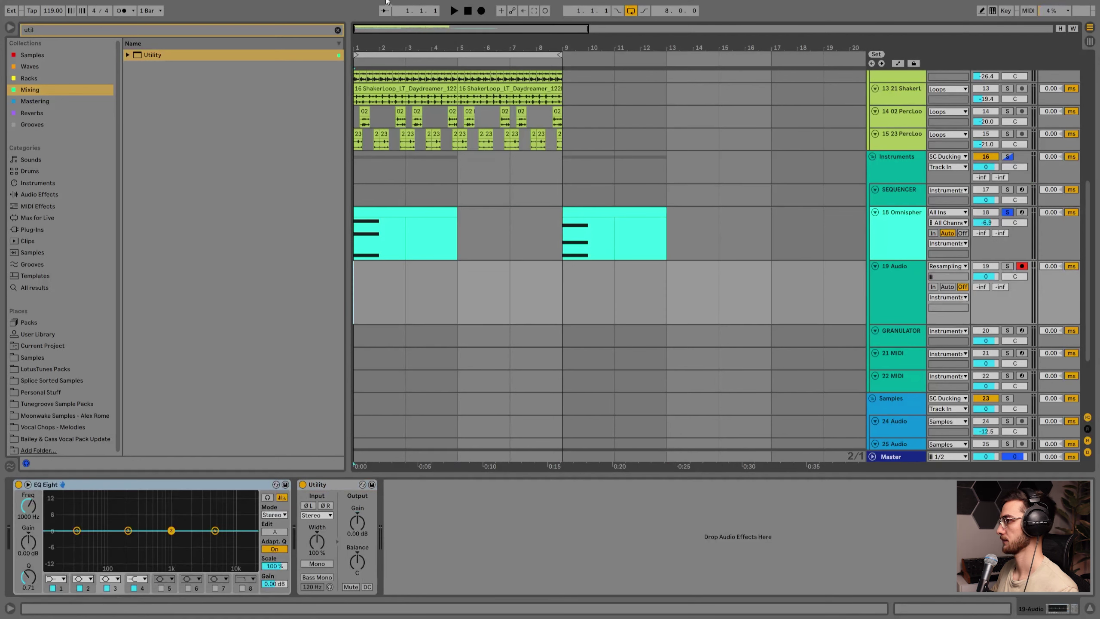
Record a take of the first chord from bar 1 while raising the PAD macro to 127, and delete the take.
click(481, 11)
click(923, 243)
click(890, 297)
click(895, 242)
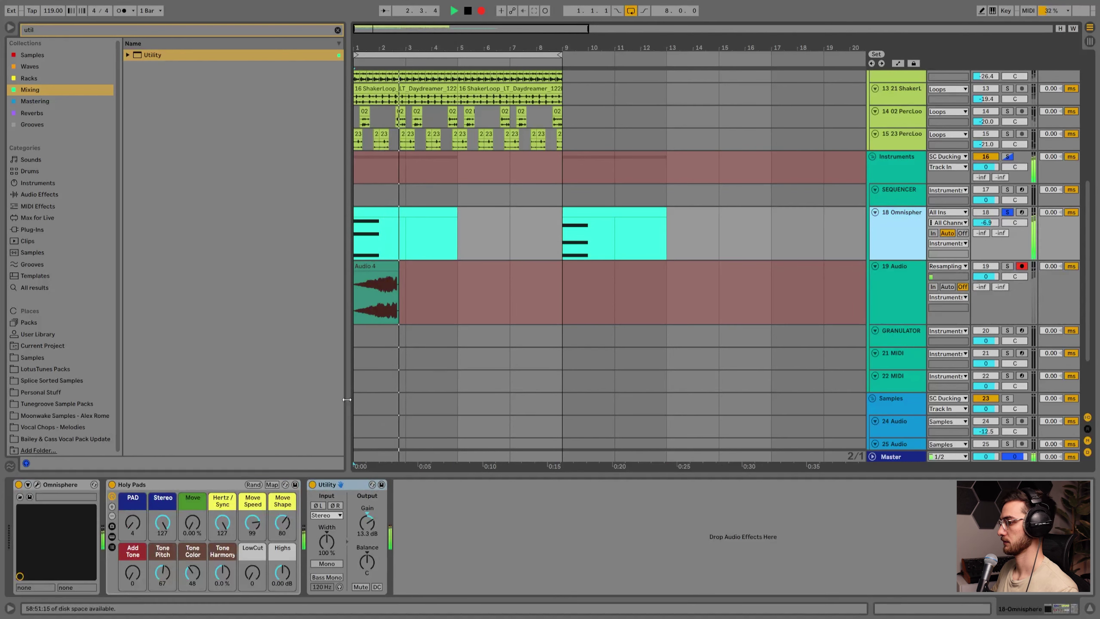
mouse_move(133, 523)
mouse_down()
mouse_move(132, 435)
mouse_move(133, 510)
mouse_up()
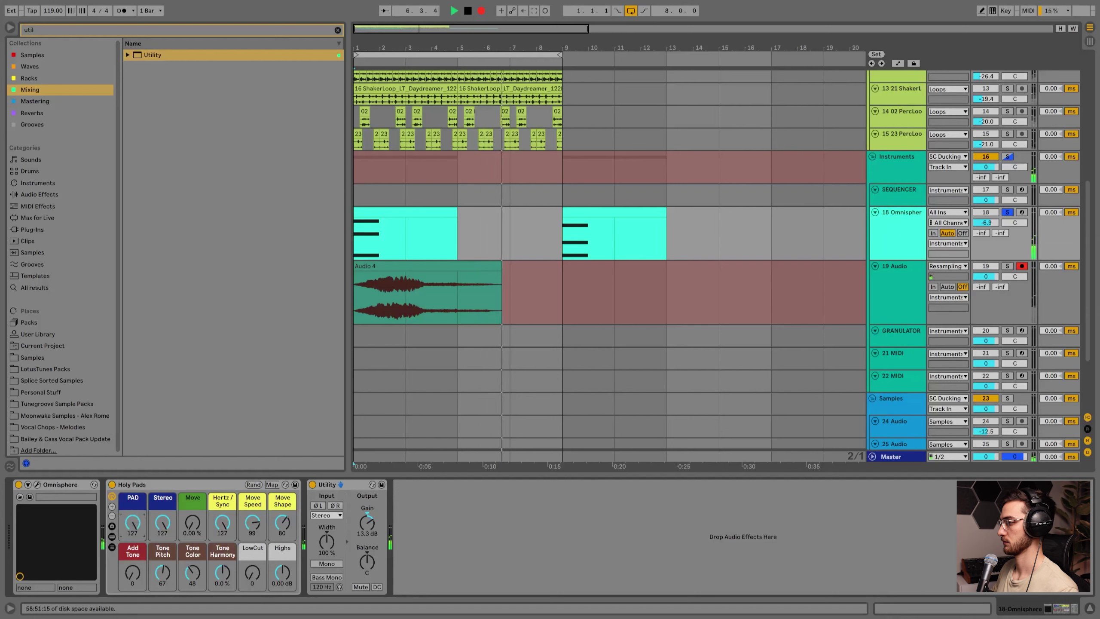
key(space)
click(387, 266)
key(Delete)
Reset the PAD macro to 0 and lower the Utility gain to 7.78 dB while playing back the first chord.
click(359, 215)
double_click(135, 523)
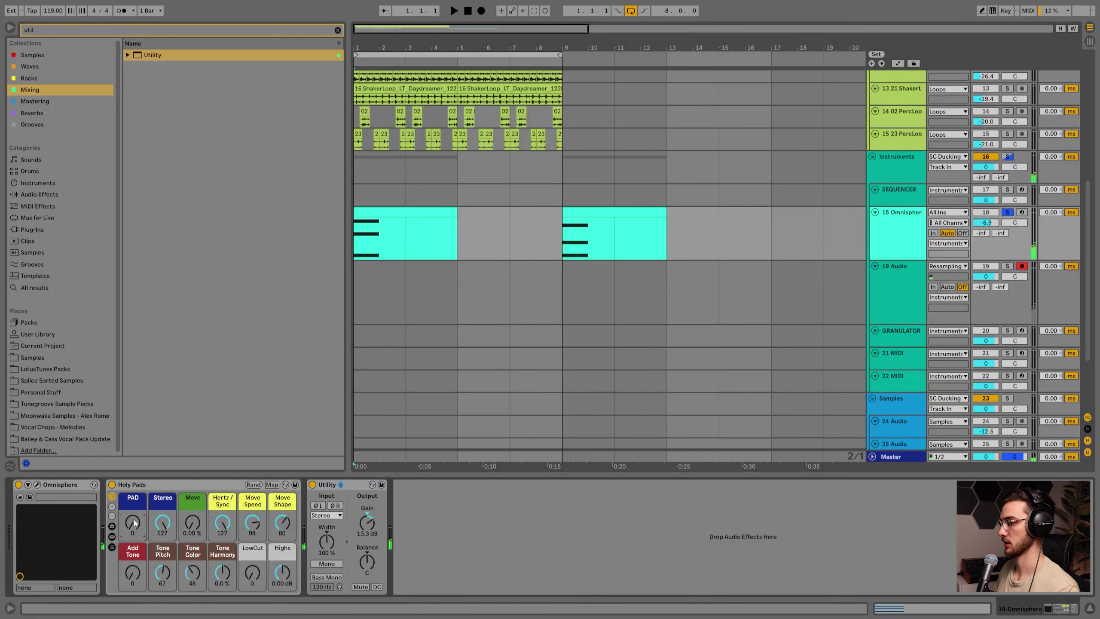
key(space)
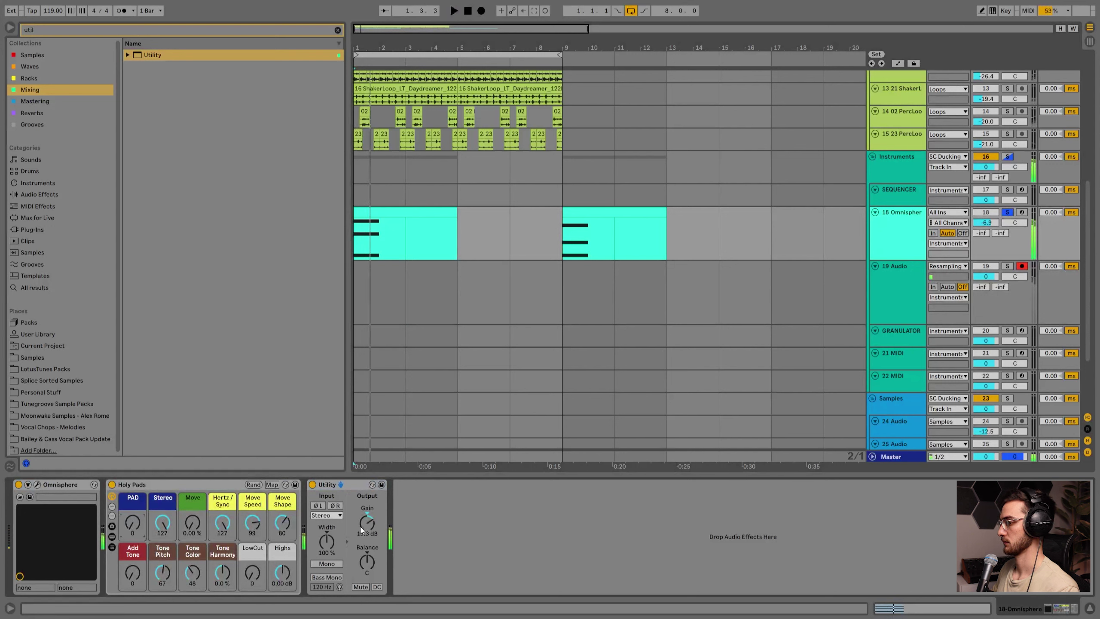
click(468, 10)
key(space)
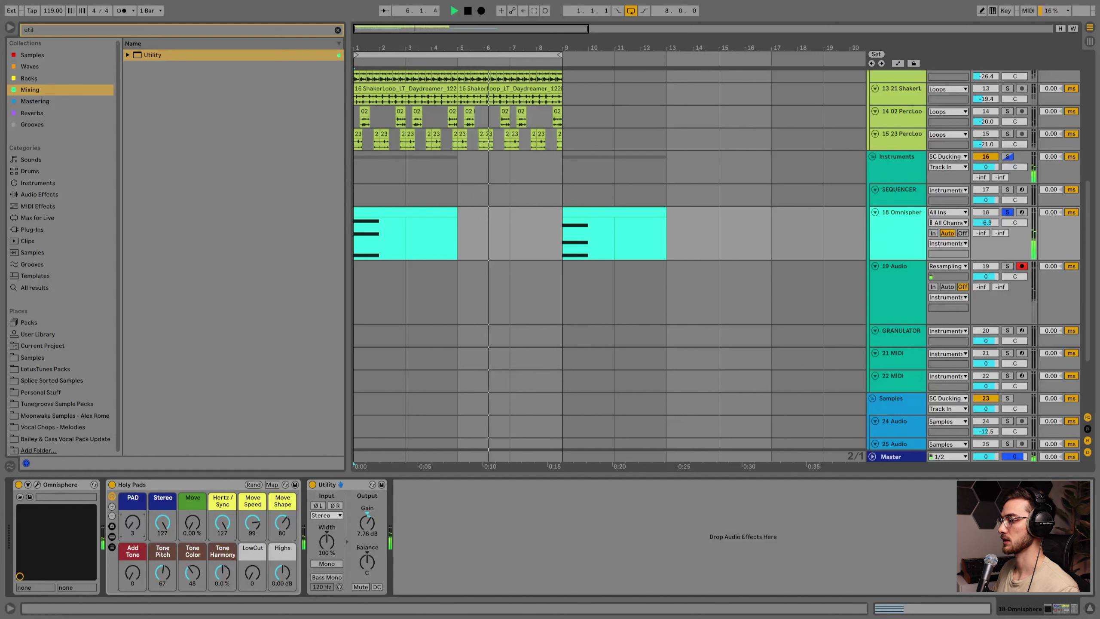
Record the first chord with the PAD macro raised to 127, and keep only the sustained four-bar tail at bar 1.
click(481, 10)
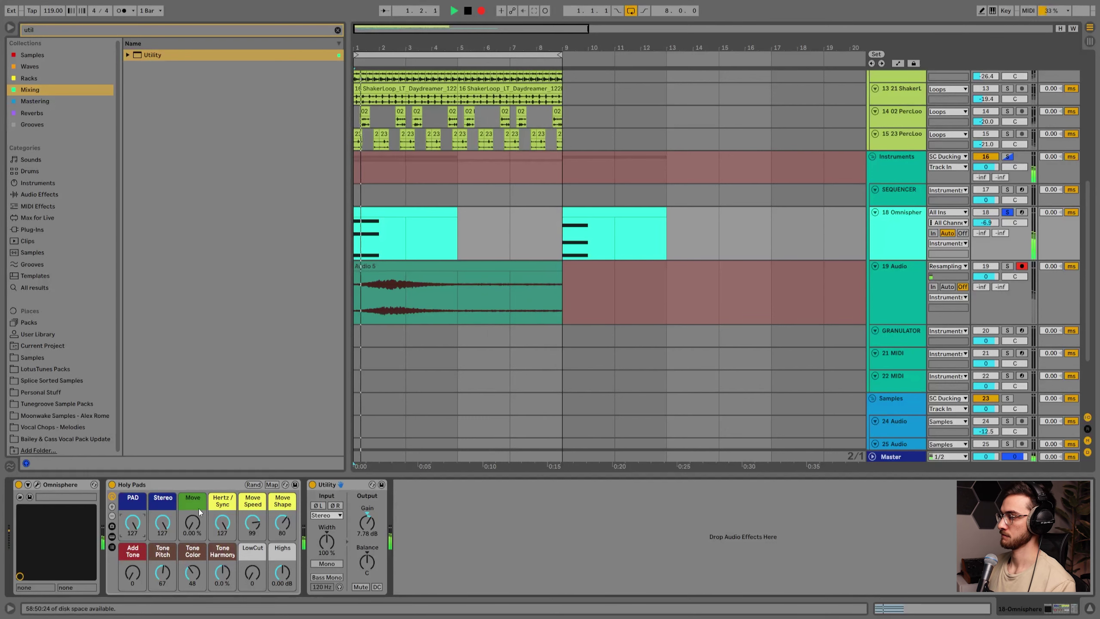
key(space)
click(494, 269)
key(ctrl+z)
click(405, 275)
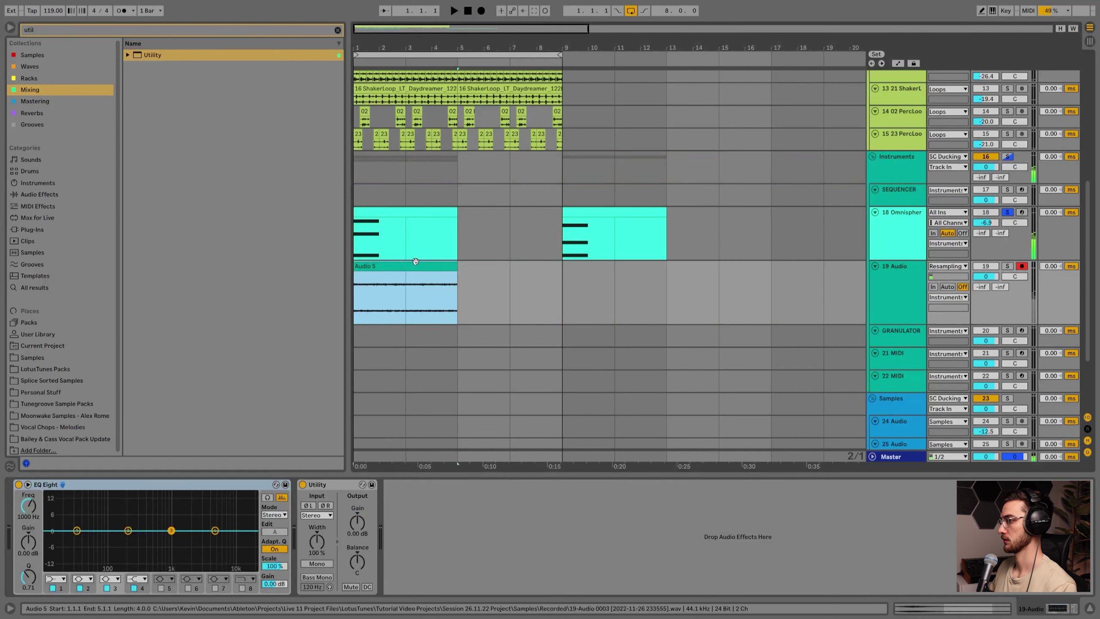
Move the second Omnisphere clip back to bar 5 and the recorded pad clip to bar 9.
drag(602, 210, 496, 221)
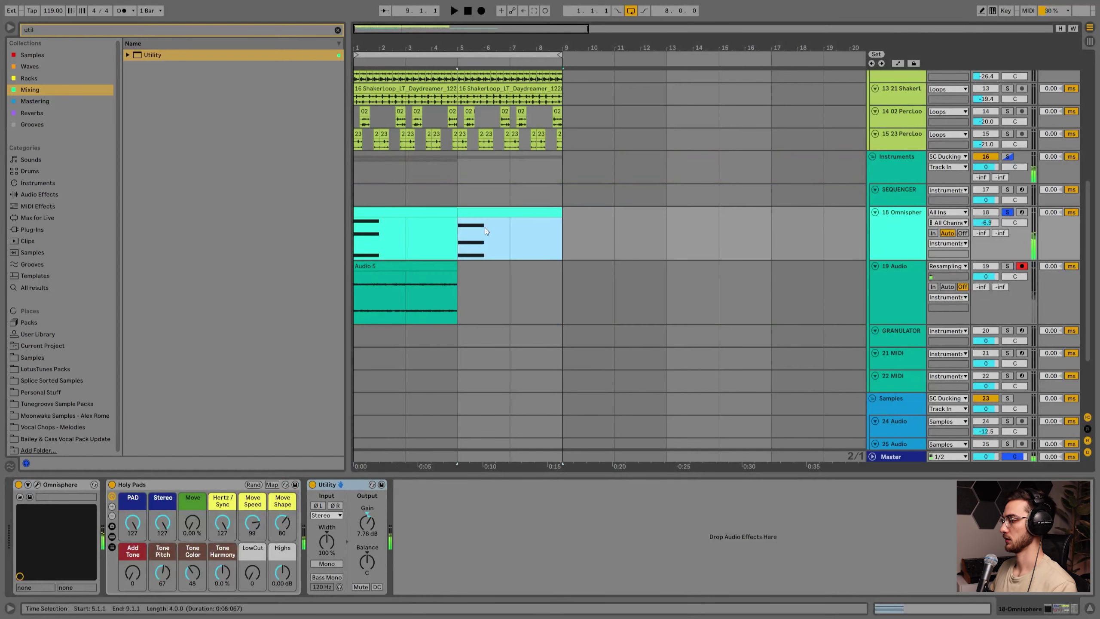
drag(408, 267, 623, 281)
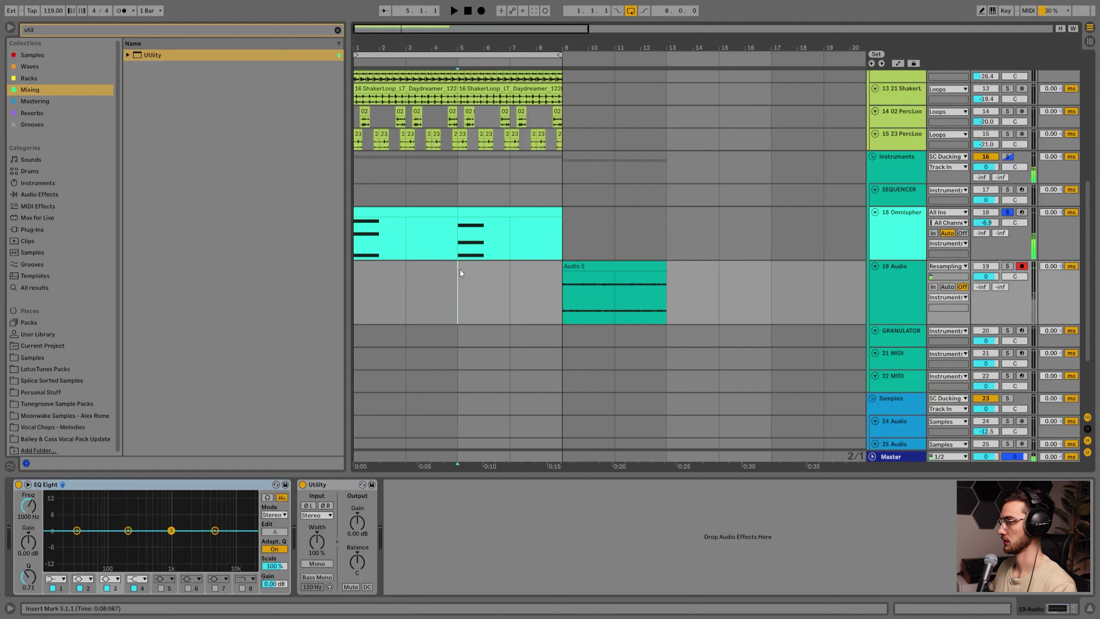
Deactivate the first Omnisphere clip and set the recording start to bar 5 on the resampling audio track.
click(391, 210)
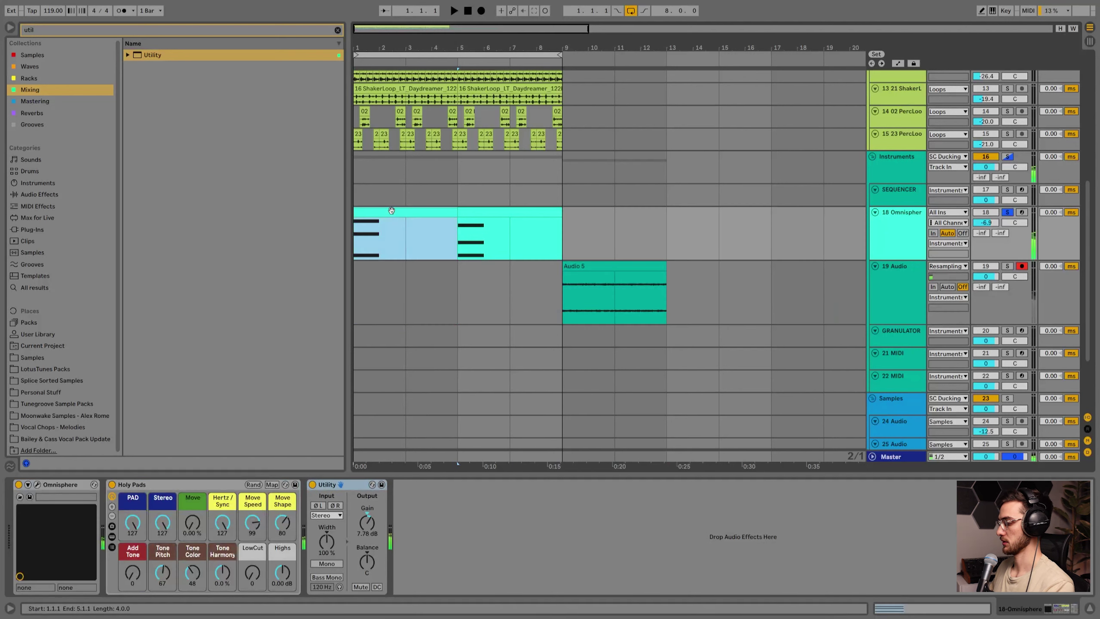
key(0)
click(459, 255)
click(458, 267)
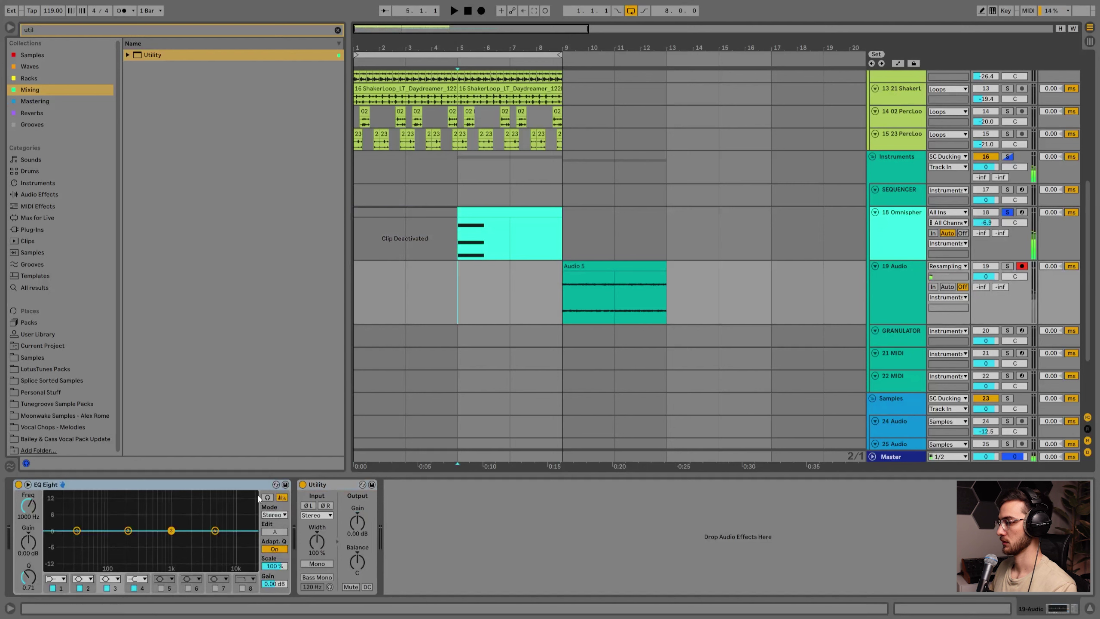
Lower the PAD macro on the Omnisphere track, then record the second chord from bar 5 while raising it to 127.
click(899, 239)
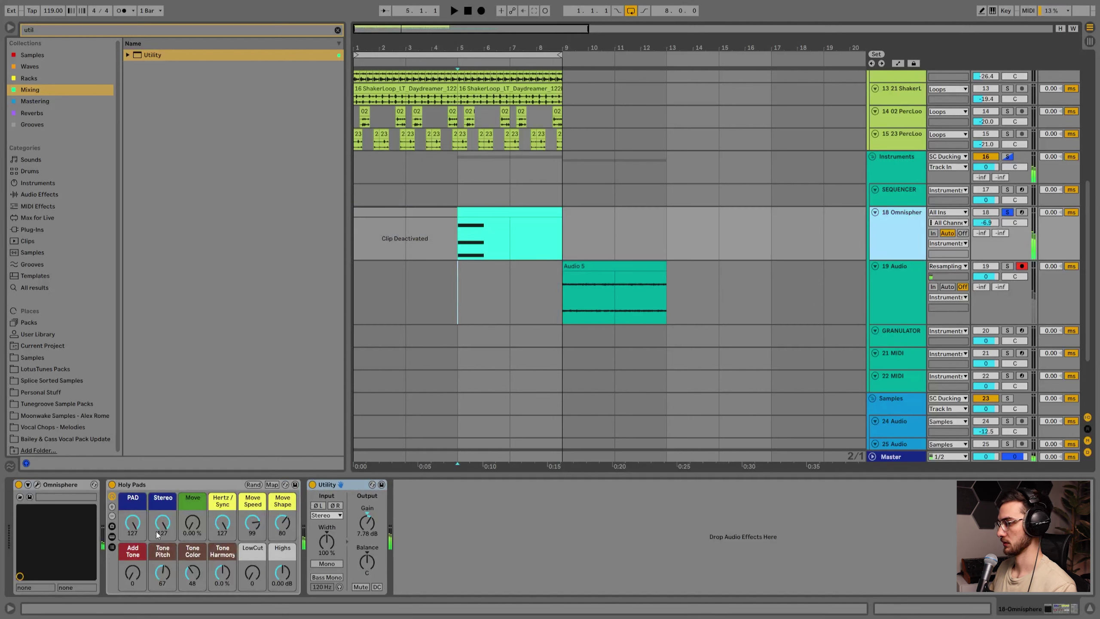
drag(132, 522, 133, 559)
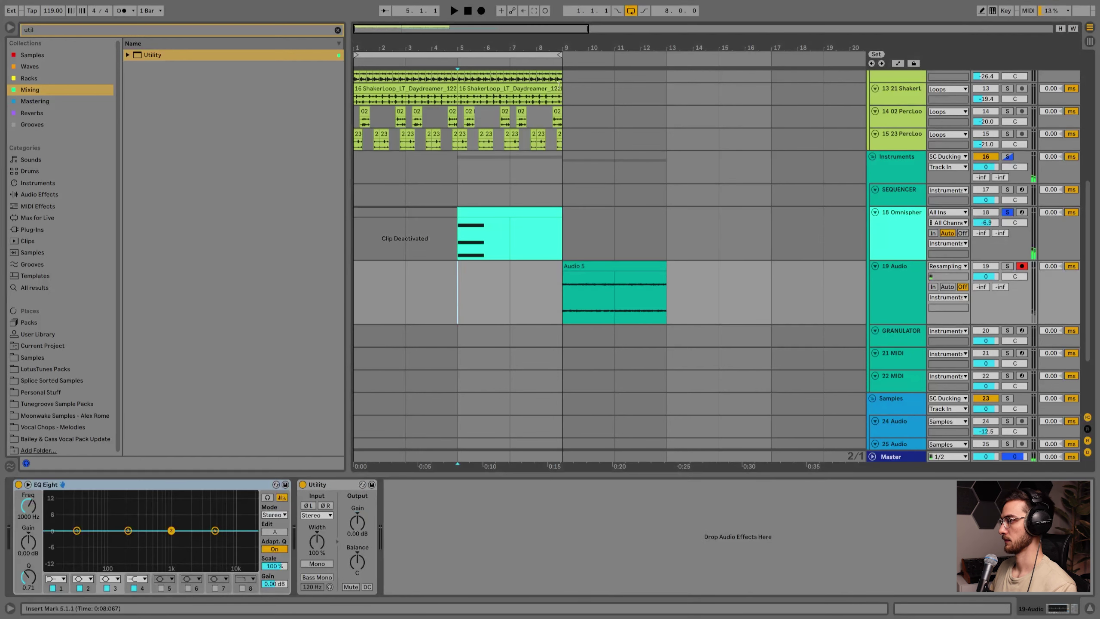
click(481, 11)
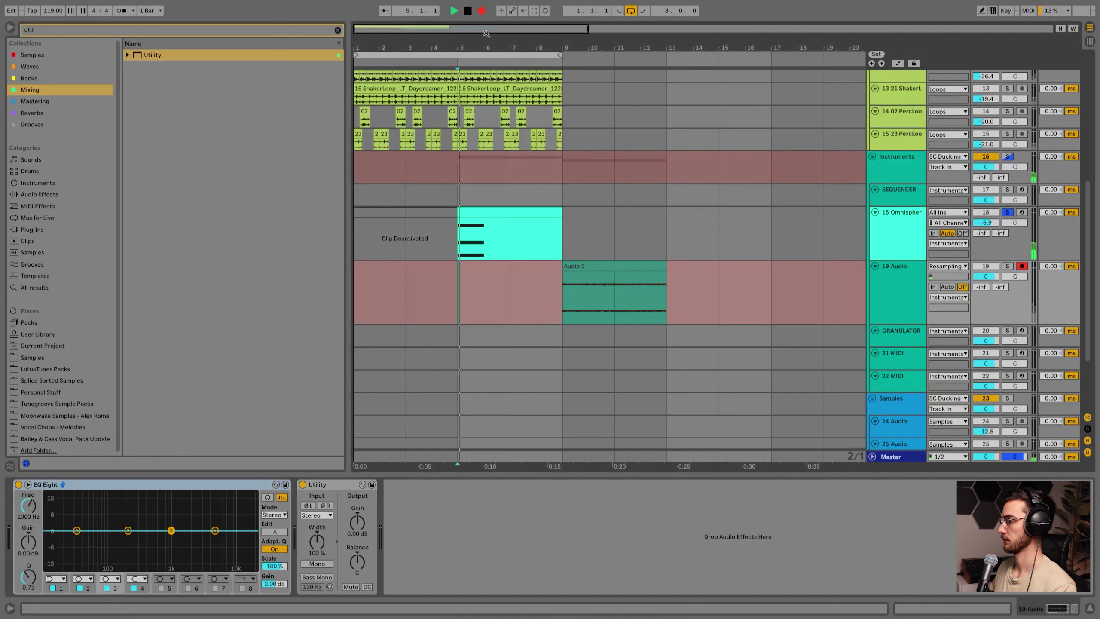
key(Up)
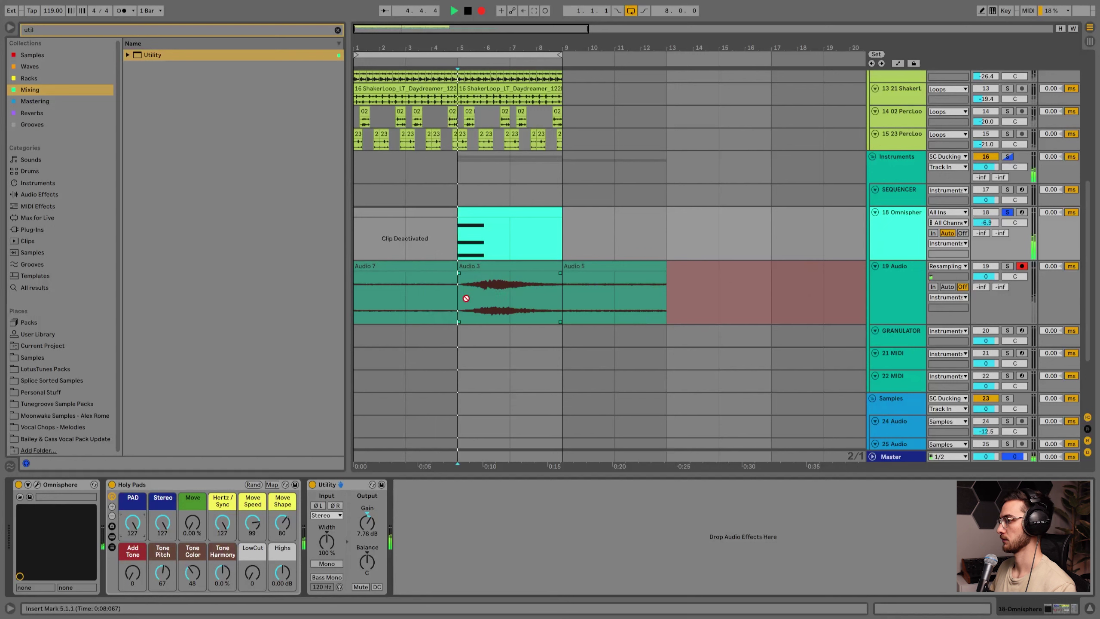
key(space)
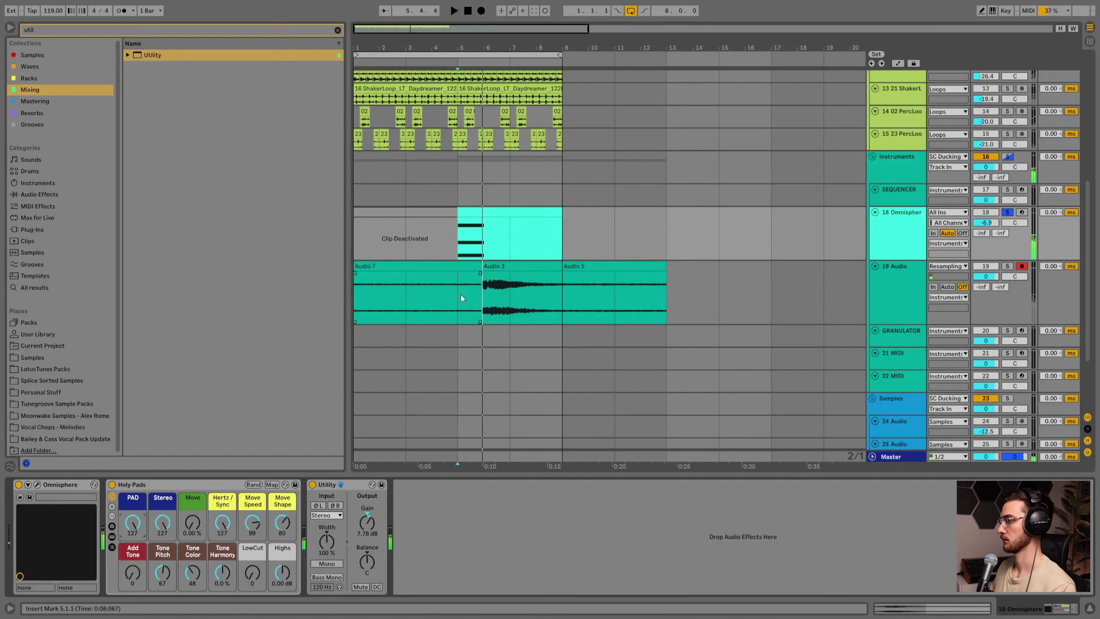
Split the new recording, keep its sustained four-bar part at bar 5, and move the first pad clip to bar 1.
click(461, 297)
key(ctrl+e)
drag(433, 268, 538, 269)
drag(616, 274, 390, 269)
Color the first pad clip white and the second pad clip dark blue.
right_click(388, 269)
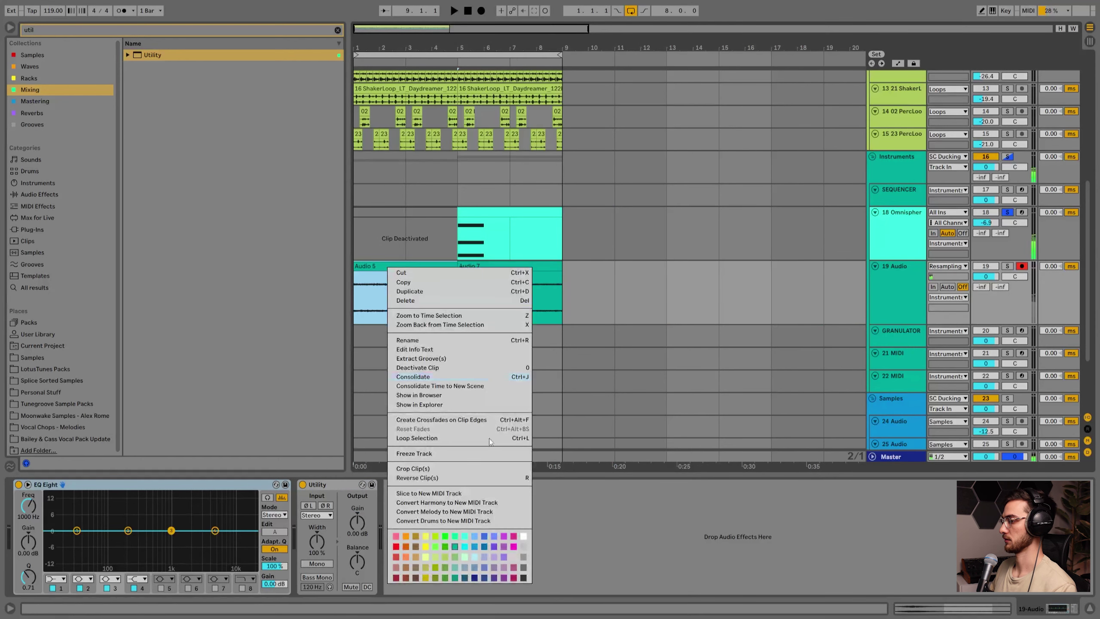
click(523, 536)
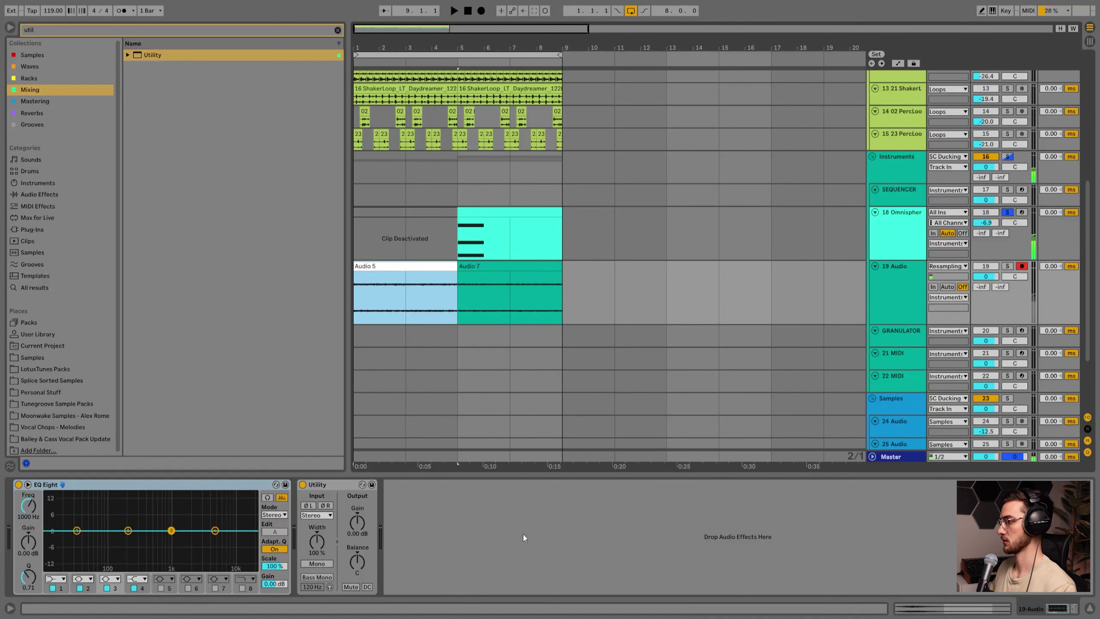
right_click(498, 270)
click(601, 574)
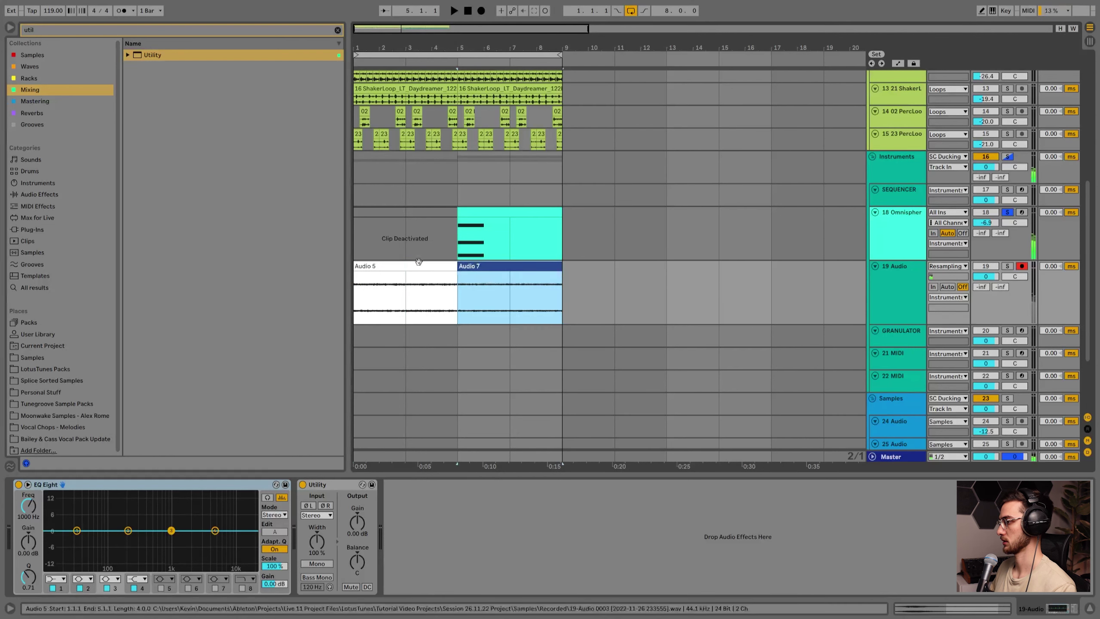
Rename the two pad clips as Chord Atmos 1 and Chord Atmos 2.
click(395, 266)
text(Chord)
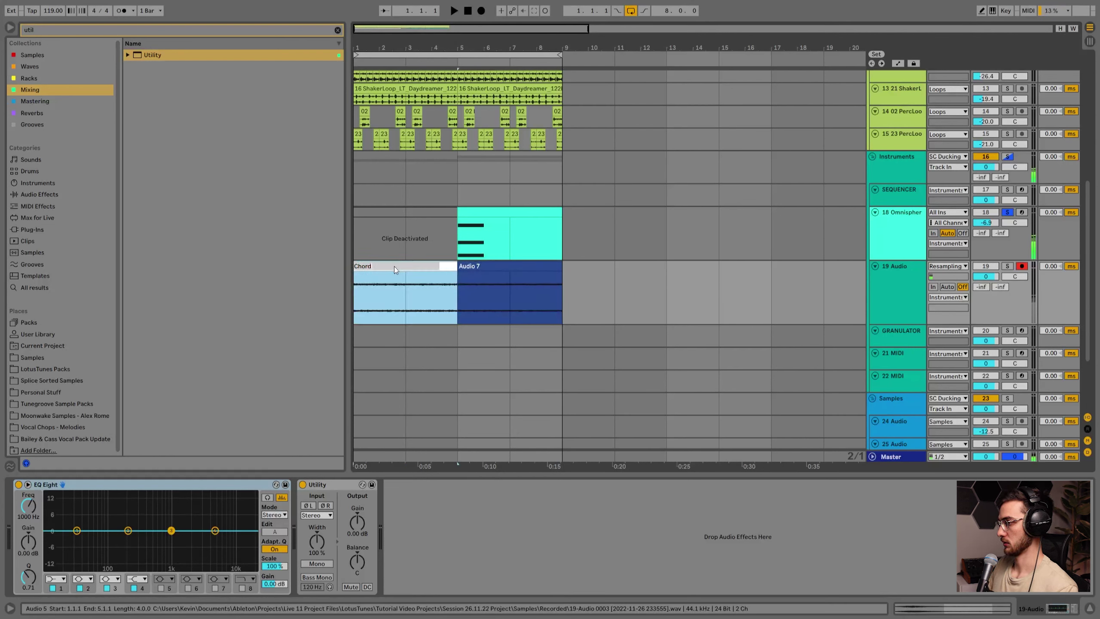
text( Atmos 1)
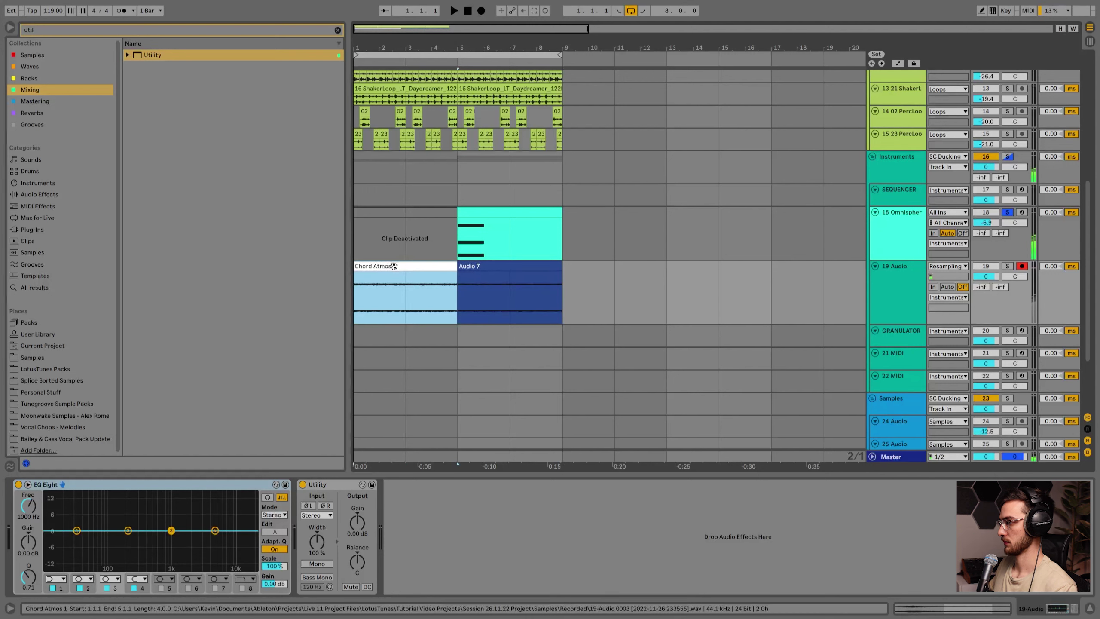
key(Return)
click(479, 263)
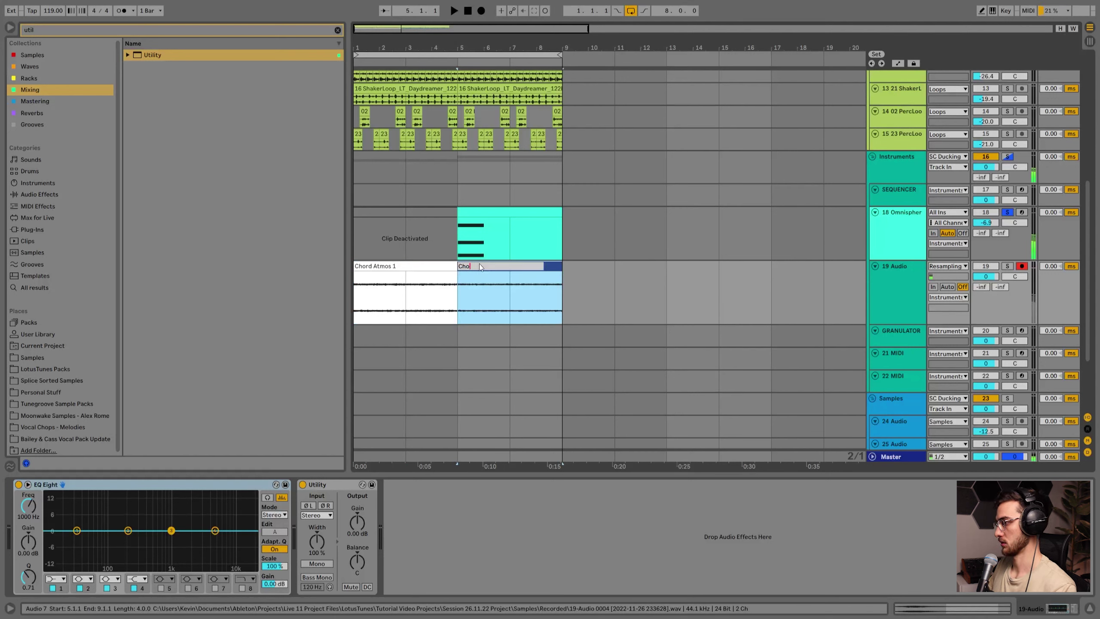
text(Chord Atmos 2)
key(Return)
Reactivate the first Omnisphere clip and turn the PAD macro down to 0.
click(424, 215)
key(0)
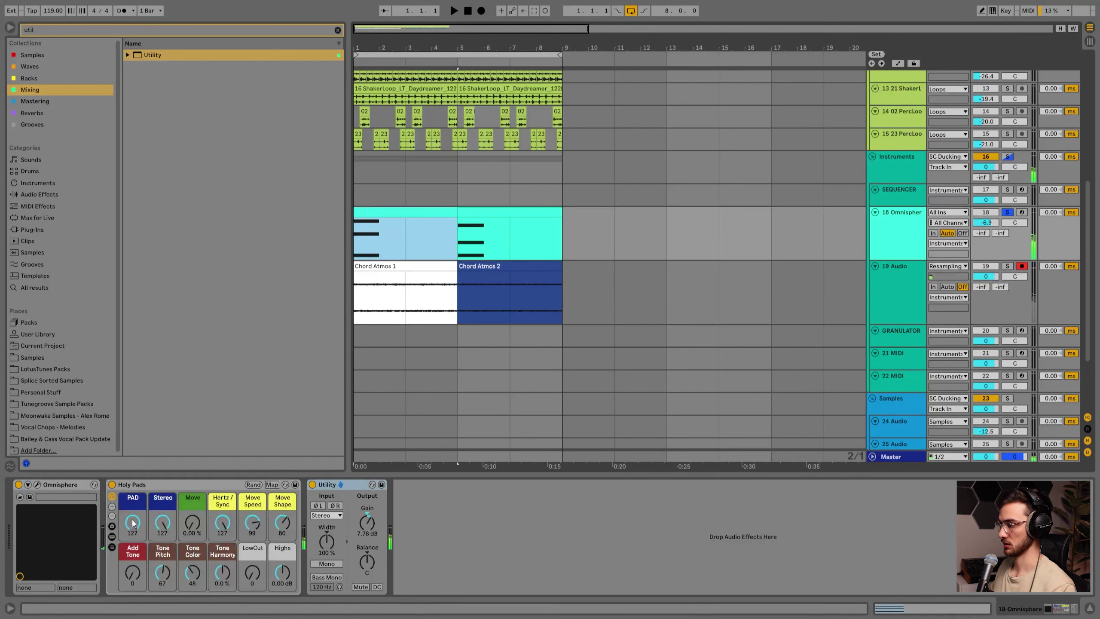
drag(132, 524, 132, 564)
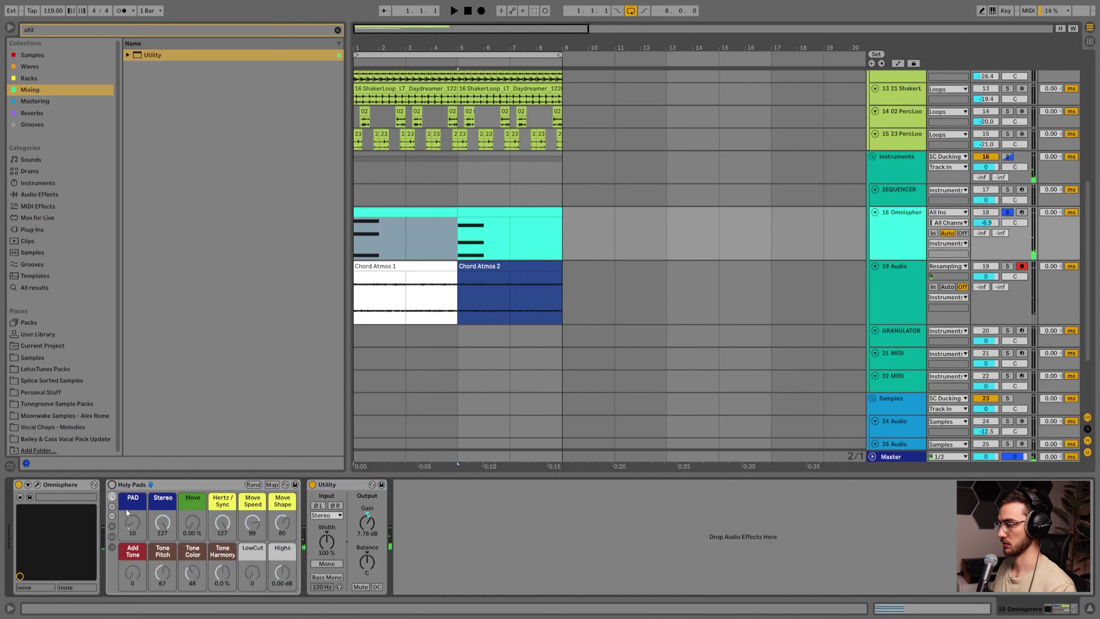
click(440, 233)
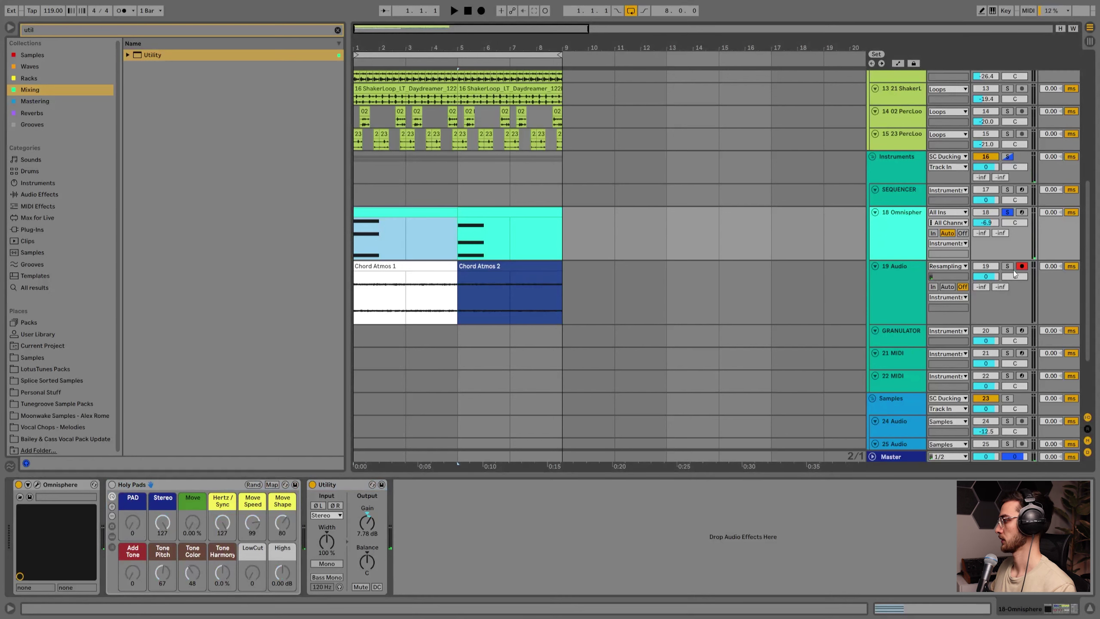
Lower the resampling audio track to -10.9 dB and turn off the Utility on the Omnisphere track.
drag(986, 276, 985, 284)
click(925, 230)
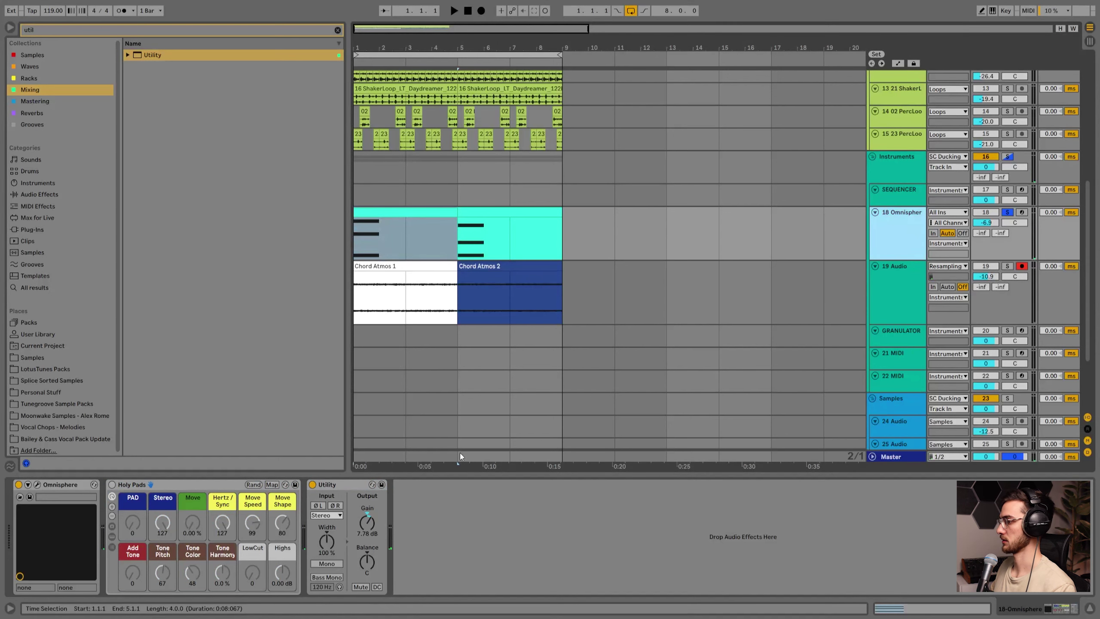
click(331, 486)
key(ctrl+0)
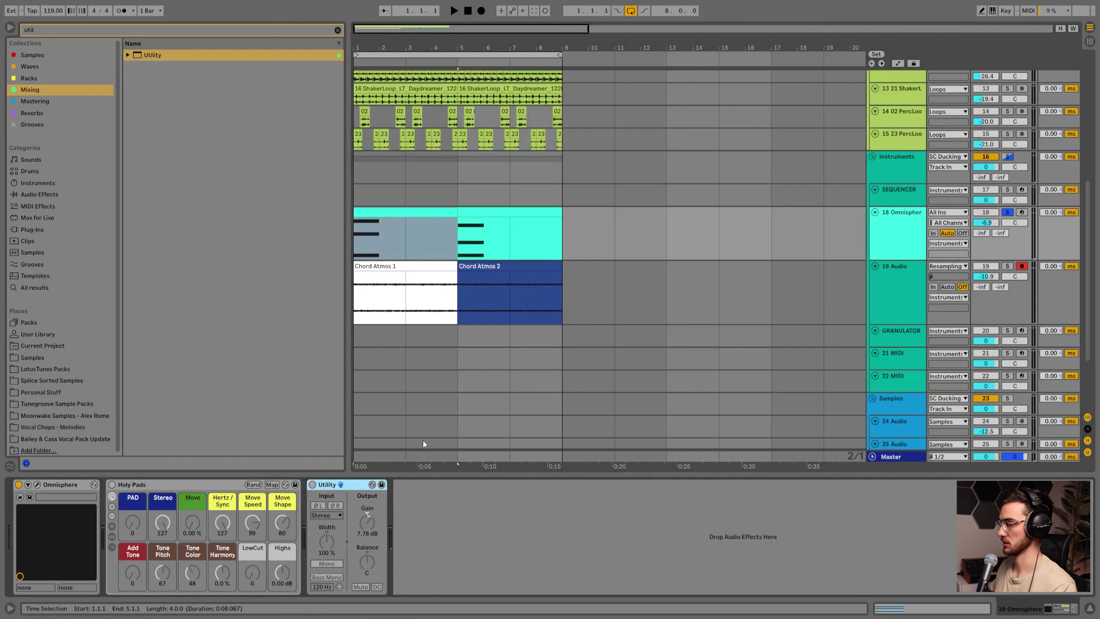
click(911, 225)
Play the full loop with the Omnisphere track unsoloed and set the pad audio track's volume to -4.0 dB.
key(space)
click(993, 202)
click(1007, 212)
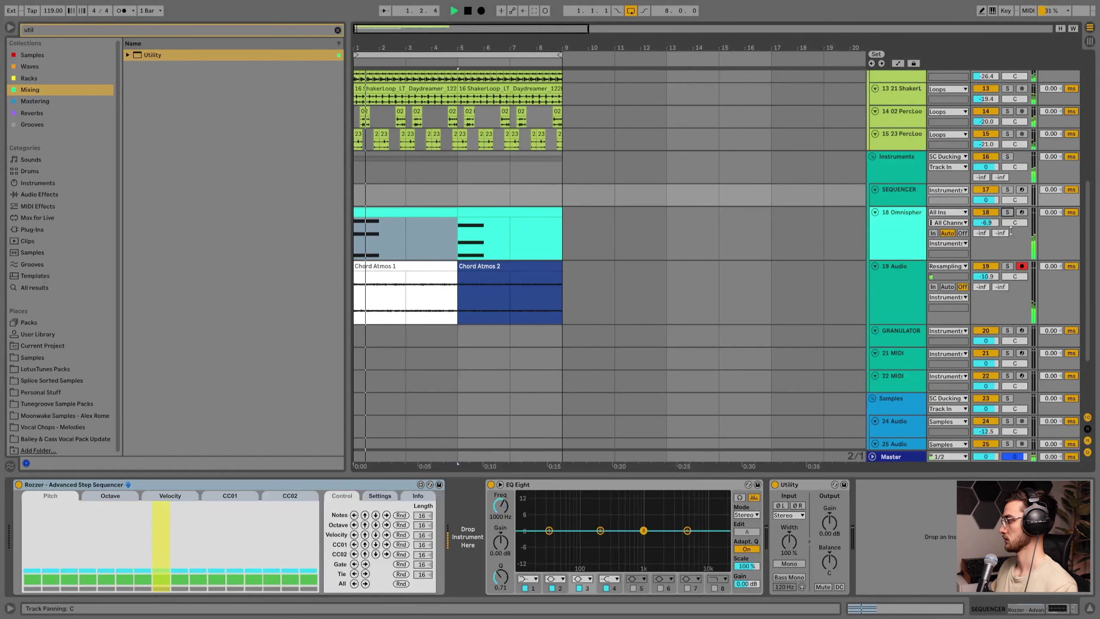
click(920, 277)
click(985, 276)
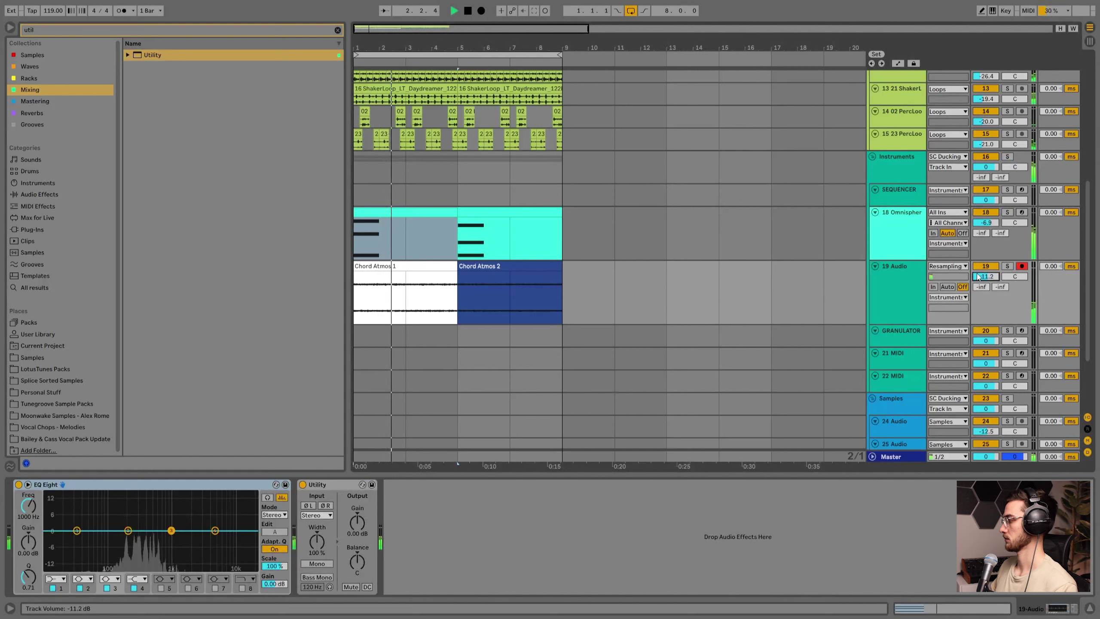
click(1007, 266)
click(1008, 268)
drag(987, 276, 986, 260)
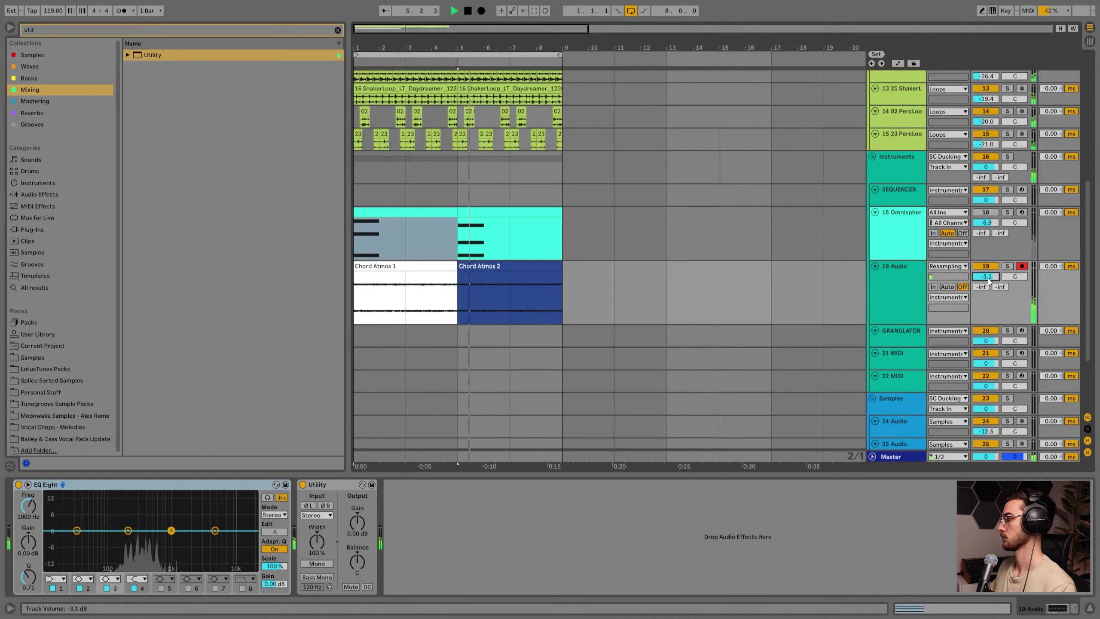
drag(987, 278, 987, 279)
Unmute the Omnisphere track at -18.0 dB and lower the pad audio track to -5.8 dB.
click(986, 213)
mouse_move(983, 225)
mouse_down()
mouse_move(983, 241)
mouse_move(985, 228)
mouse_up()
click(898, 239)
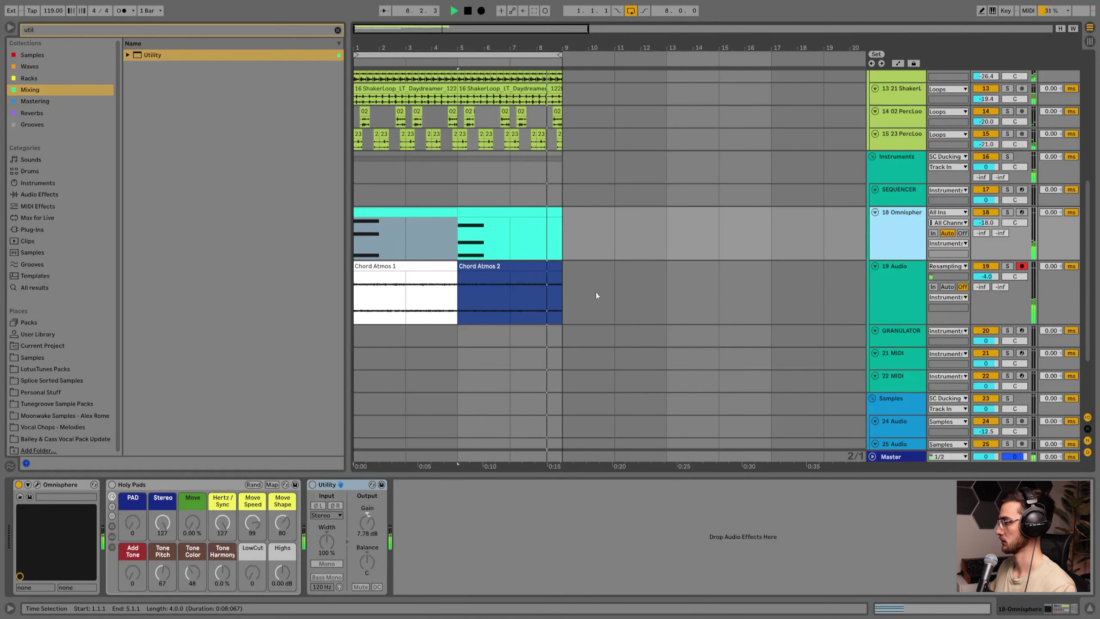
scroll(576, 303, up, 3)
click(992, 186)
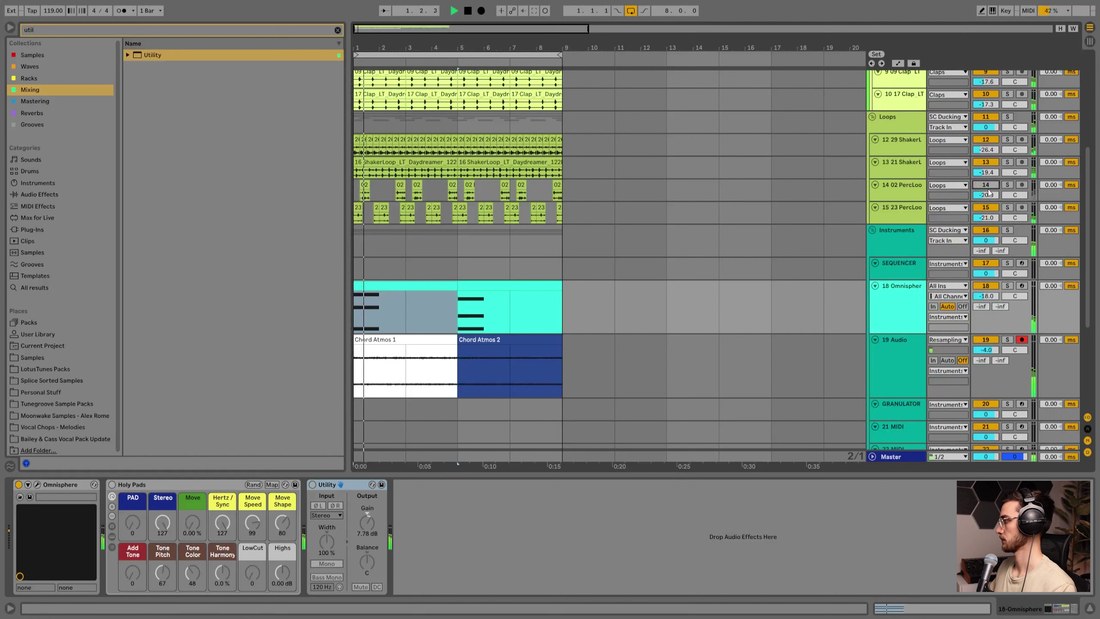
click(896, 368)
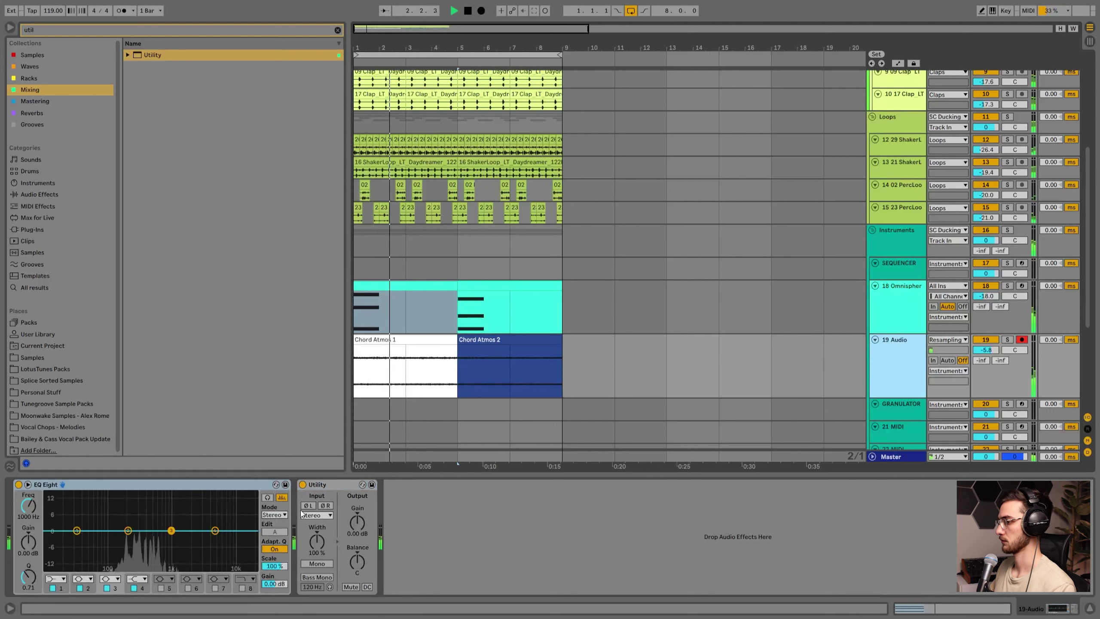
Set the first EQ Eight band on the pad audio track to a low cut at 499 Hz.
click(60, 579)
click(56, 515)
drag(77, 540, 152, 539)
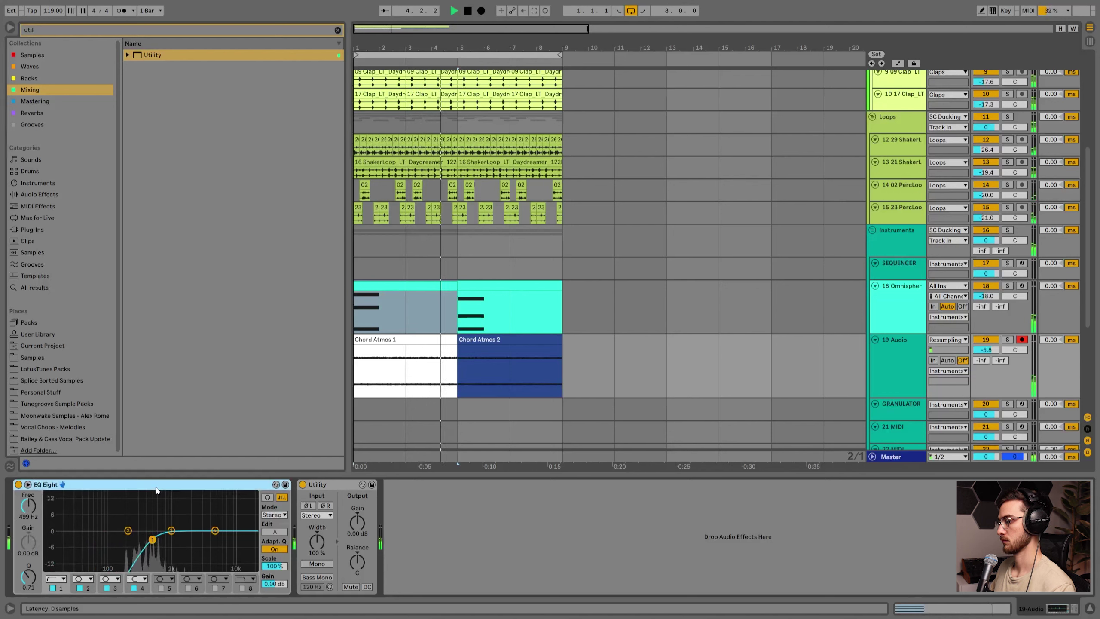
Add an EQ Eight after the Utility on the Omnisphere track, with a low cut at 250 Hz.
click(486, 330)
click(479, 304)
click(477, 565)
key(ctrl+v)
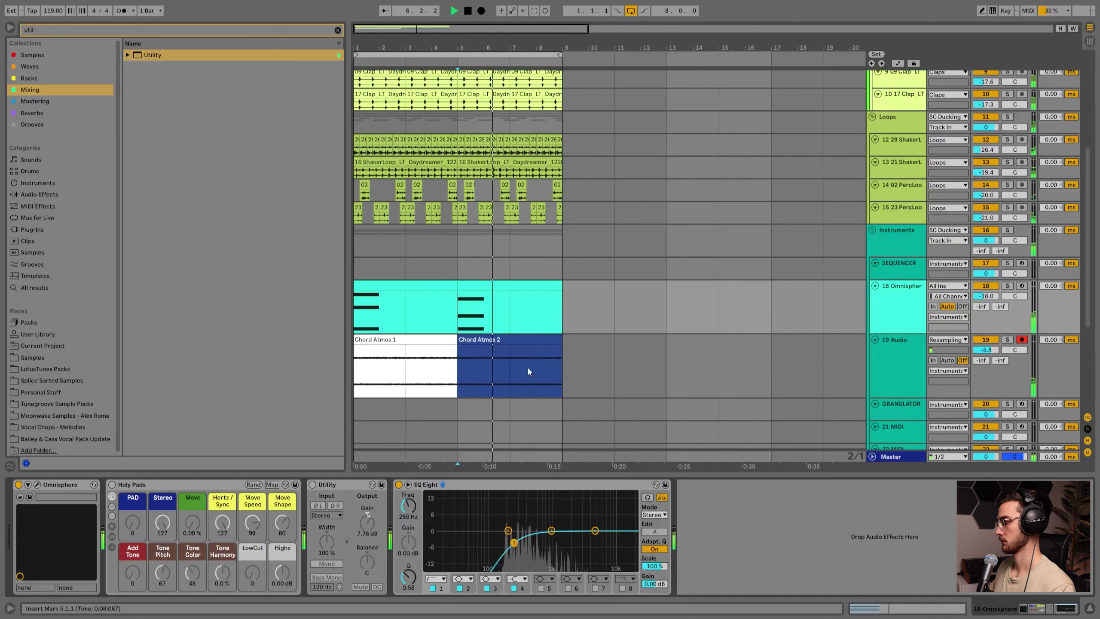
Fit the track heights, then soften the pad track's highs with EQ Eight band 4 and move its low cut to 359 Hz.
click(521, 382)
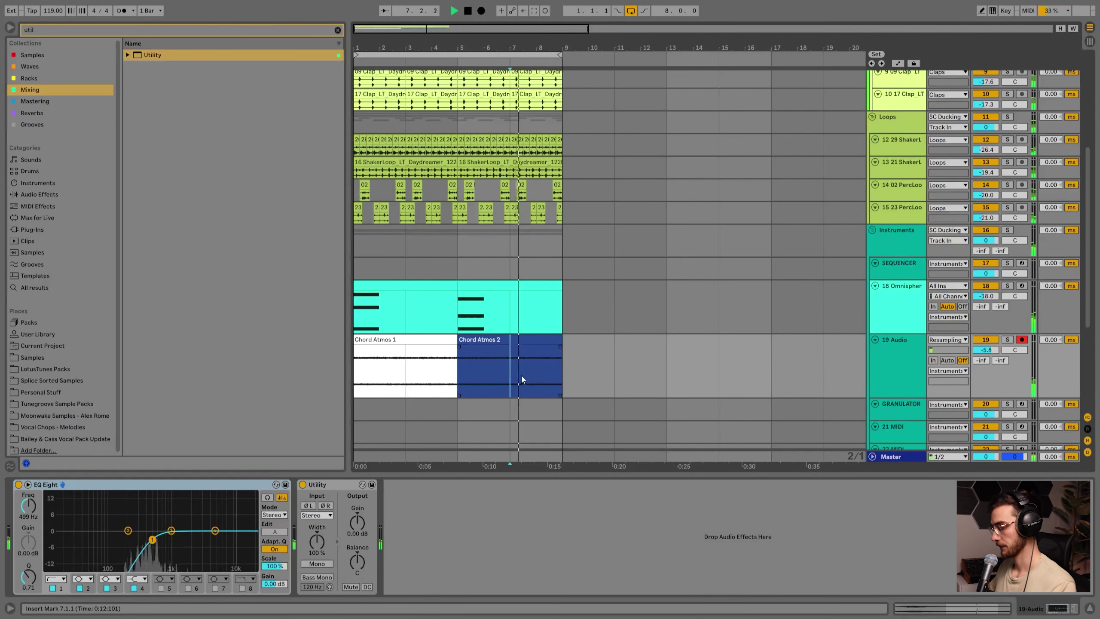
key(h)
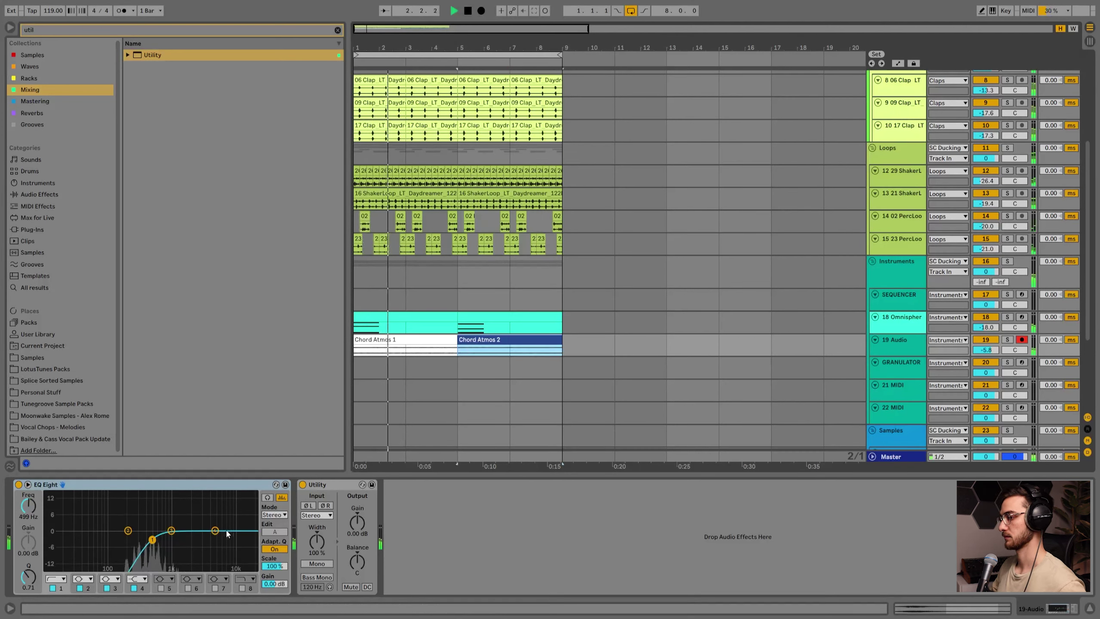
drag(215, 530, 187, 538)
drag(152, 539, 143, 537)
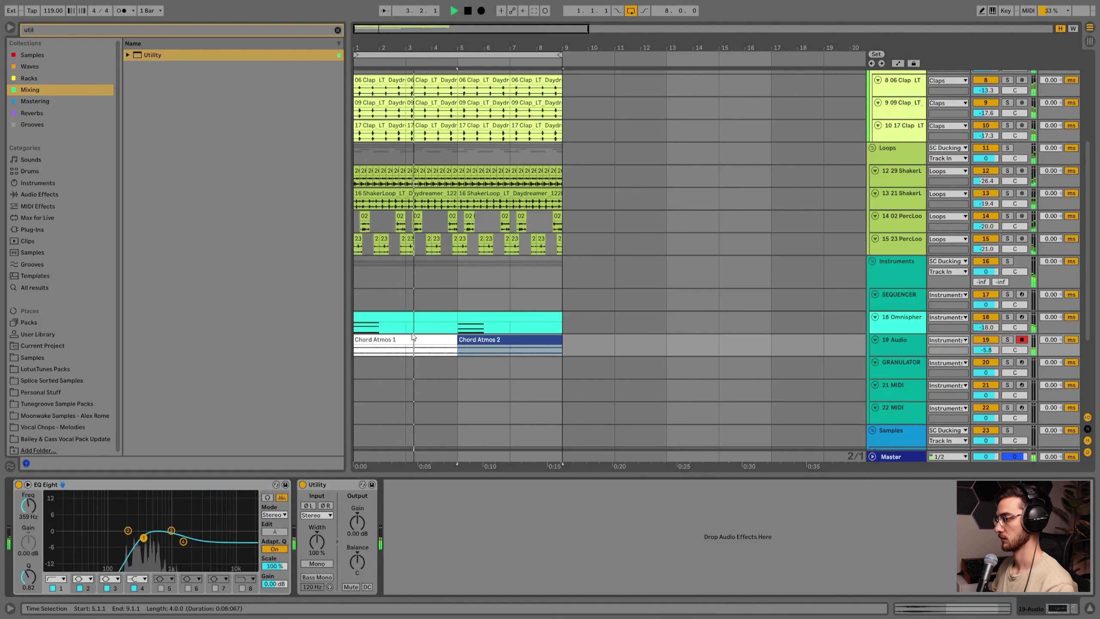
click(407, 327)
click(480, 354)
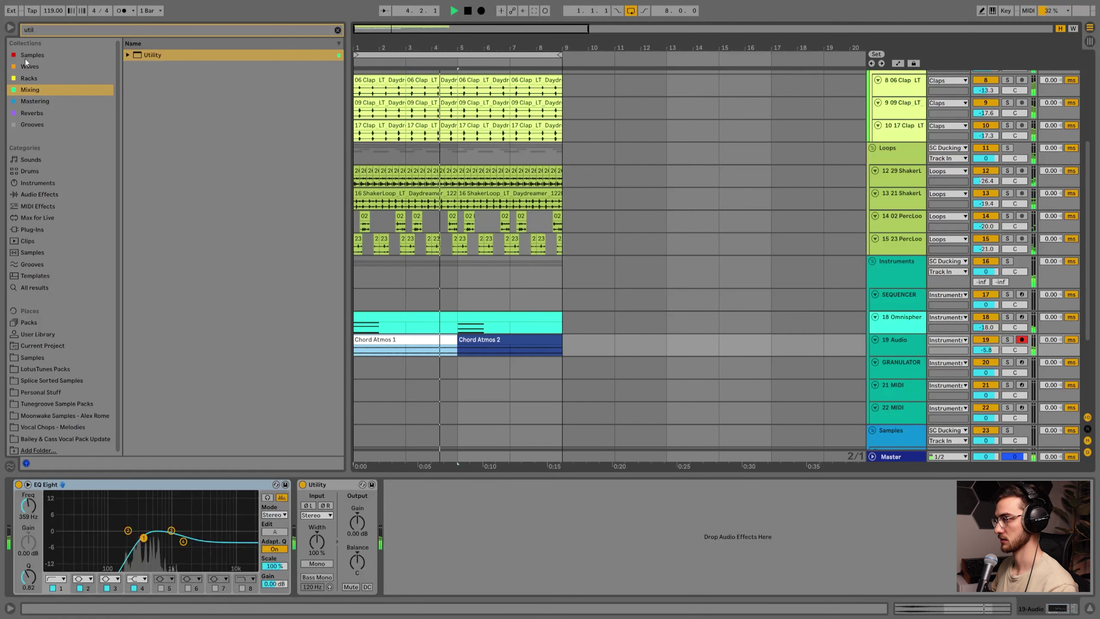
Search the browser for "delay" and add Delay to the end of the pad audio track's effect chain.
click(47, 34)
text(delay)
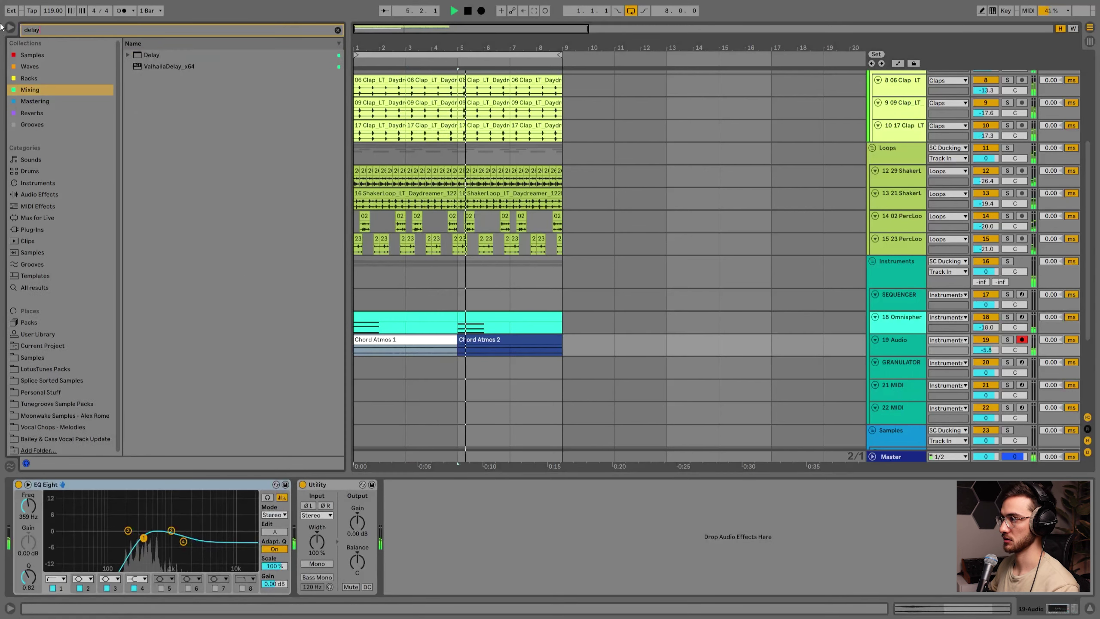
drag(152, 56, 453, 502)
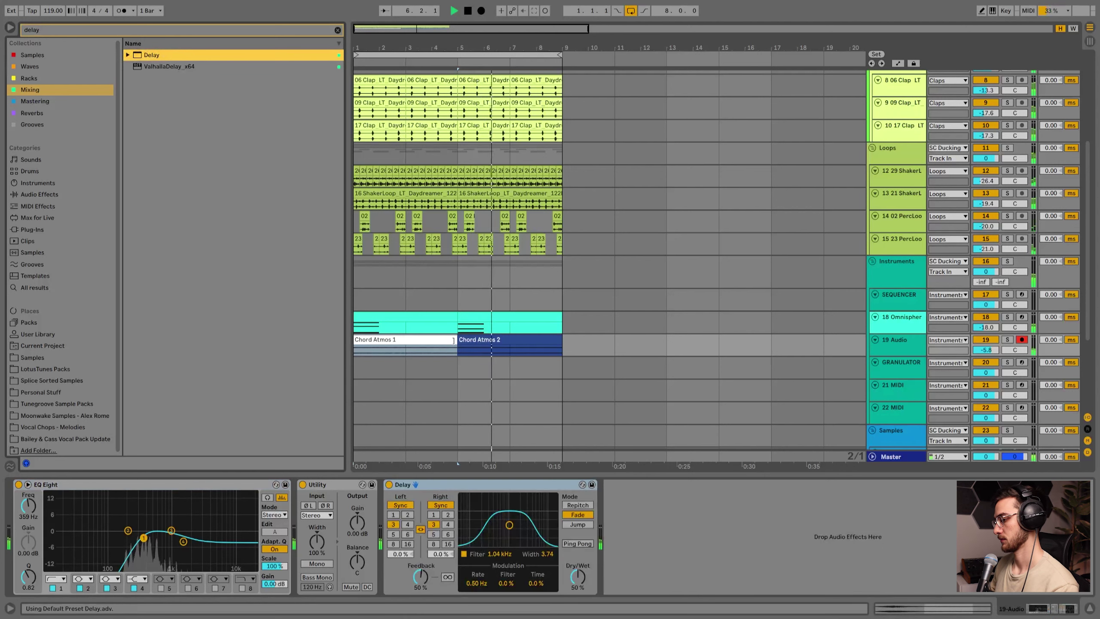
Set Delay to 4 sixteenths with Ping Pong, filter 1.94 kHz, width 4.64 and Dry/Wet 52%, and save the set.
click(448, 525)
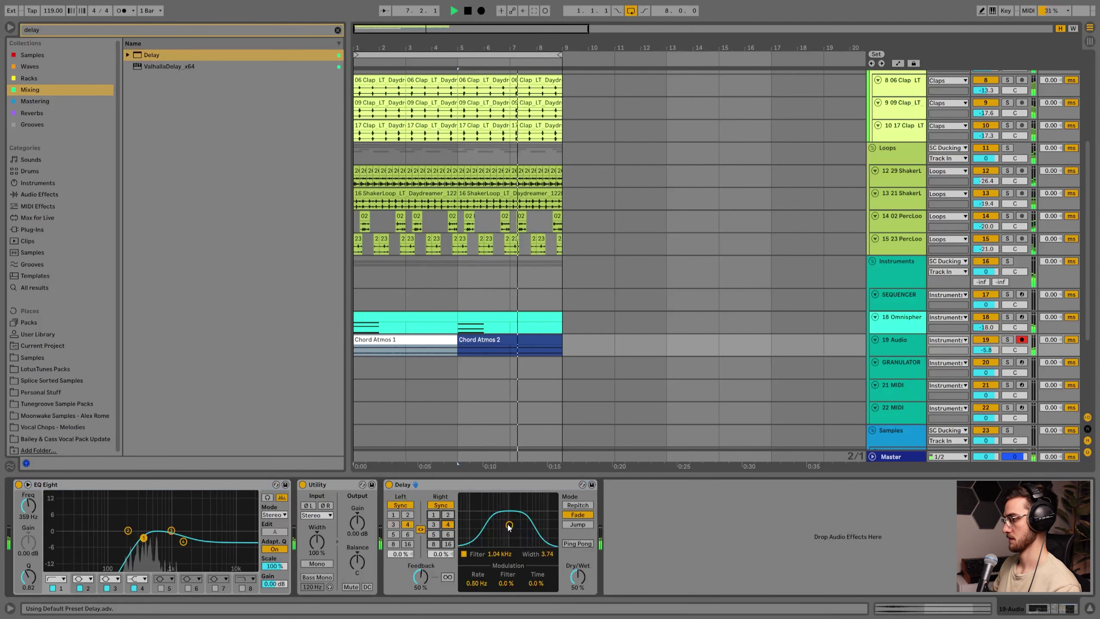
drag(510, 525, 518, 525)
click(578, 544)
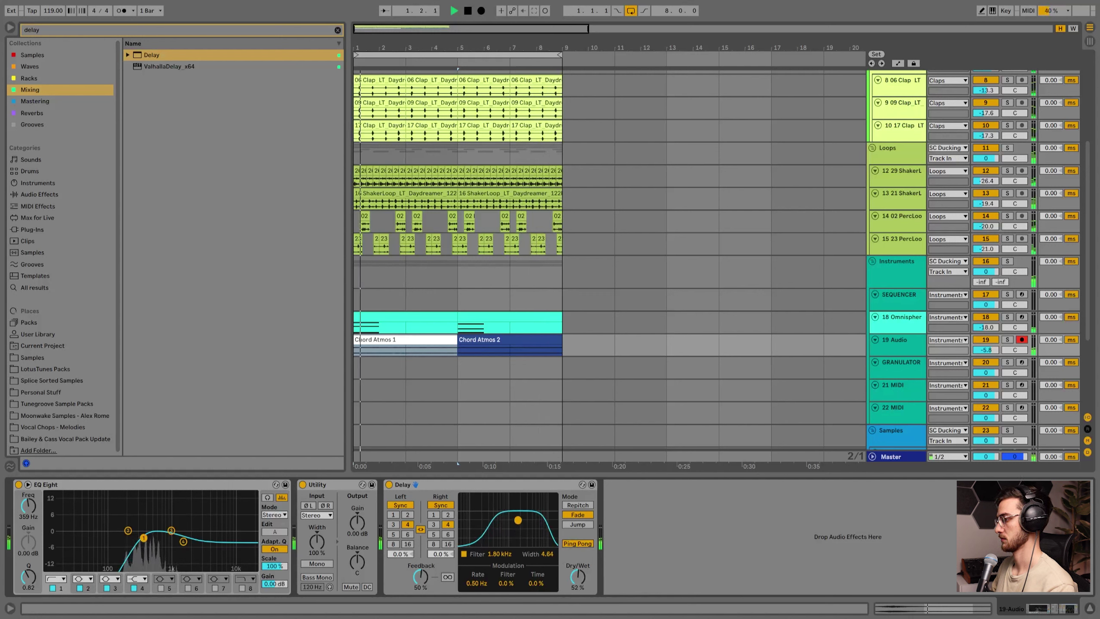
key(ctrl+s)
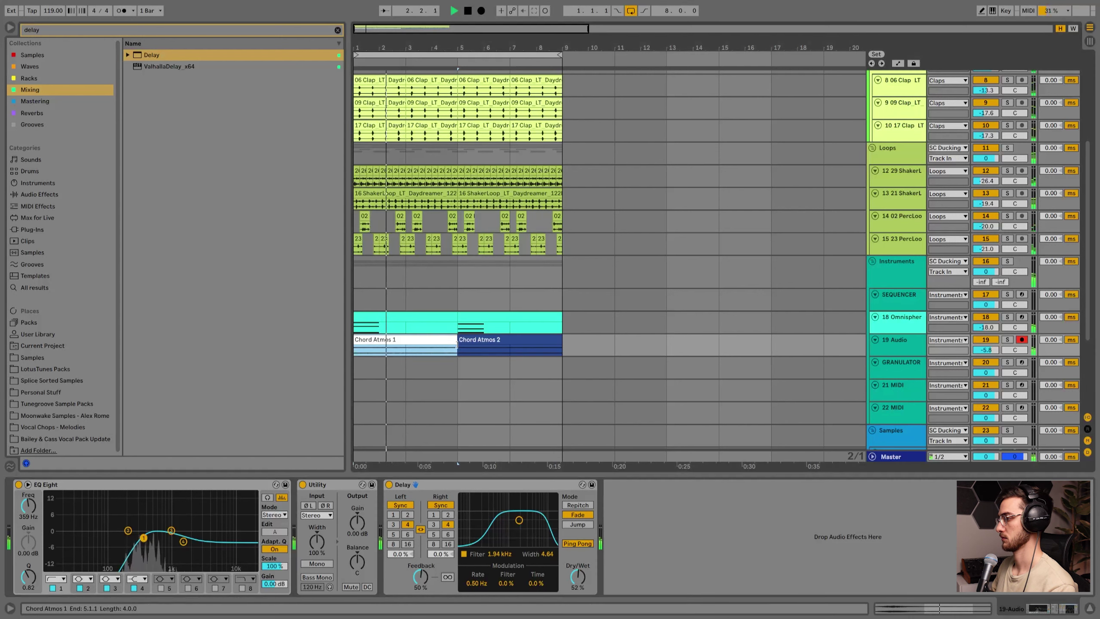
Stop playback and insert an unfolded audio track directly below the Kick track.
scroll(460, 327, down, 2)
scroll(491, 314, up, 5)
scroll(491, 315, up, 1)
scroll(492, 315, down, 2)
scroll(491, 315, up, 3)
click(900, 141)
key(space)
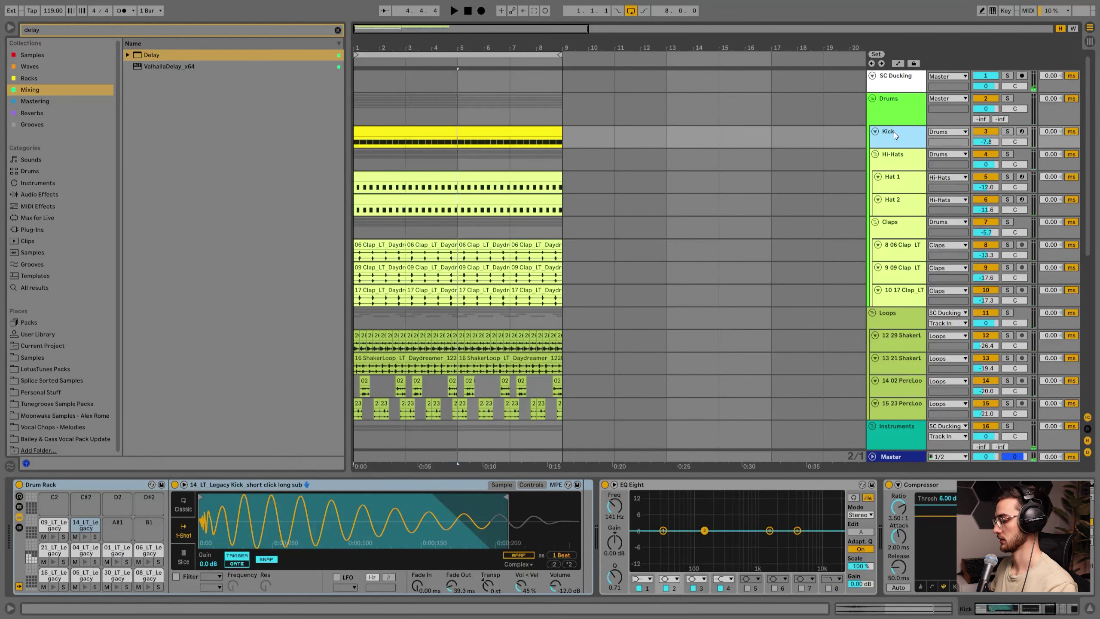
key(ctrl+t)
click(876, 154)
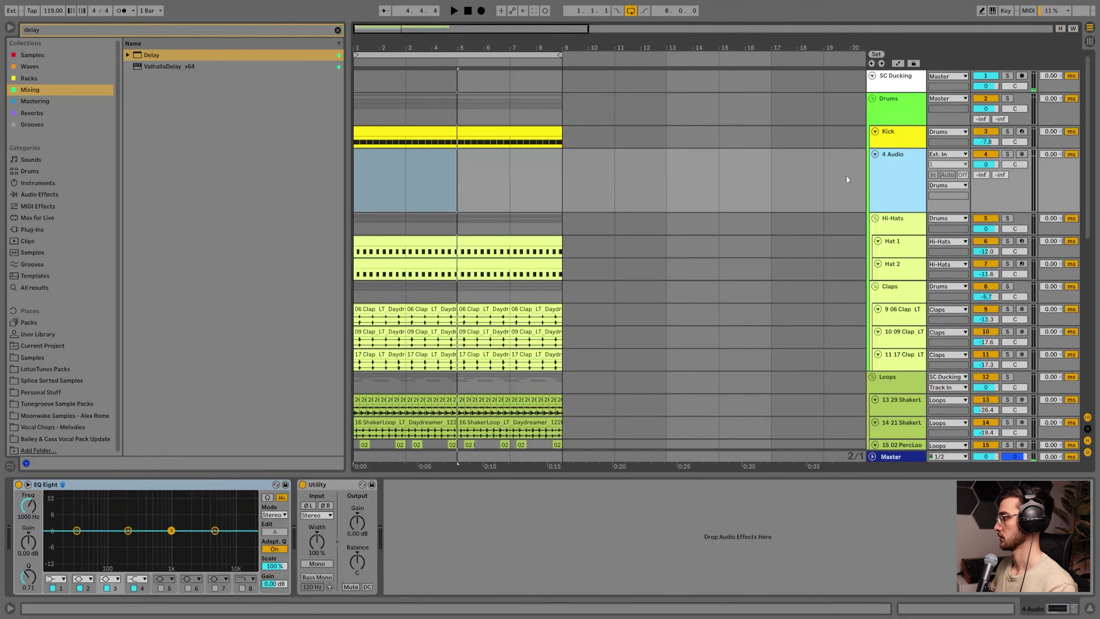
Play the Kick track briefly and reveal its sample, 14_LT_Legacy Kick_short click long sub, in the browser.
click(462, 133)
key(z)
click(392, 171)
click(400, 131)
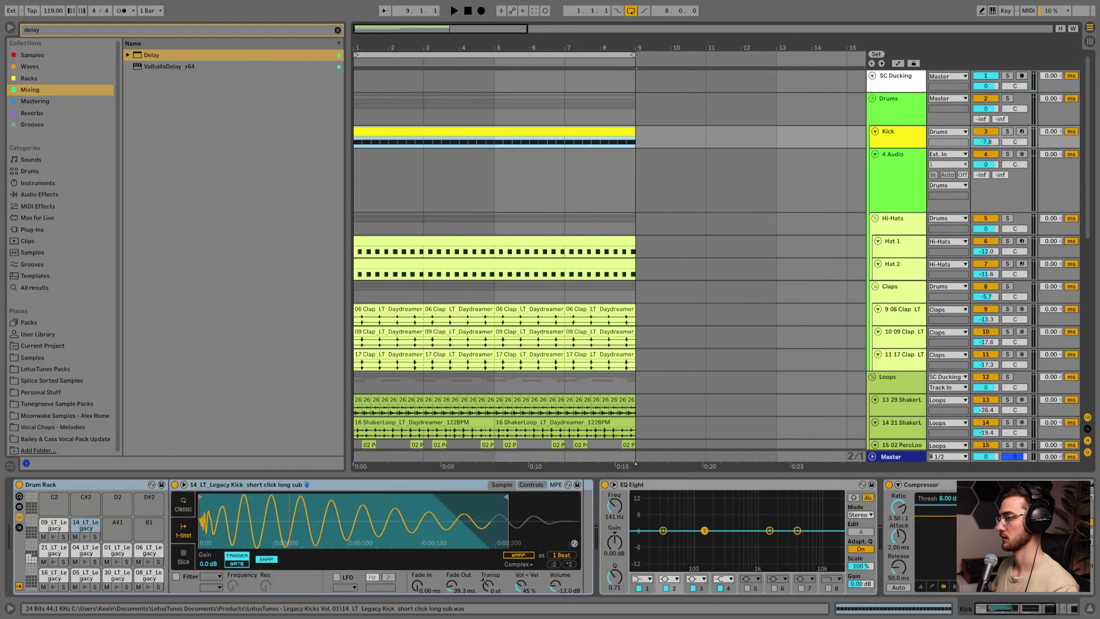
key(space)
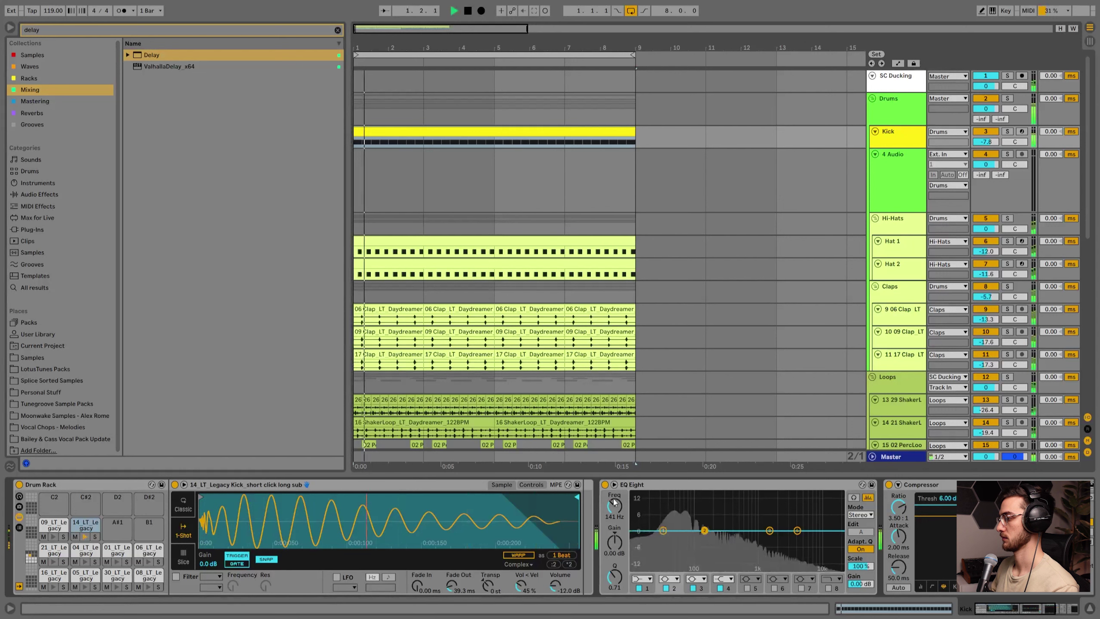
key(space)
right_click(271, 517)
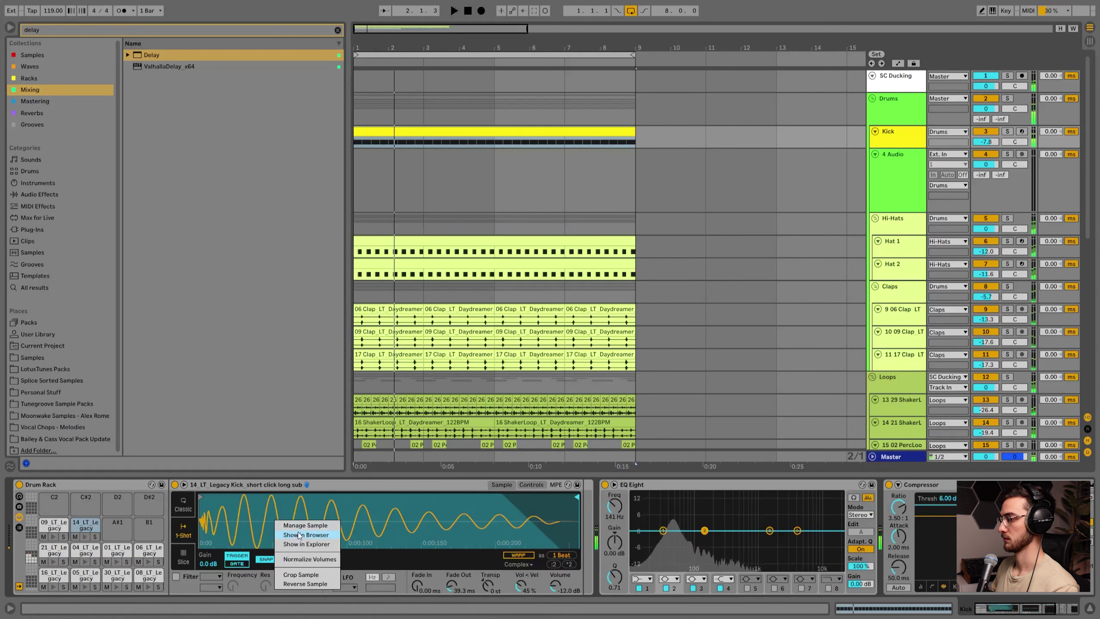
click(298, 534)
Place the short click long sub kick sample on the new audio track at 1.1.3, using a 1/8 grid.
drag(180, 363, 376, 177)
right_click(390, 167)
click(443, 292)
drag(366, 49, 366, 98)
drag(371, 154, 401, 155)
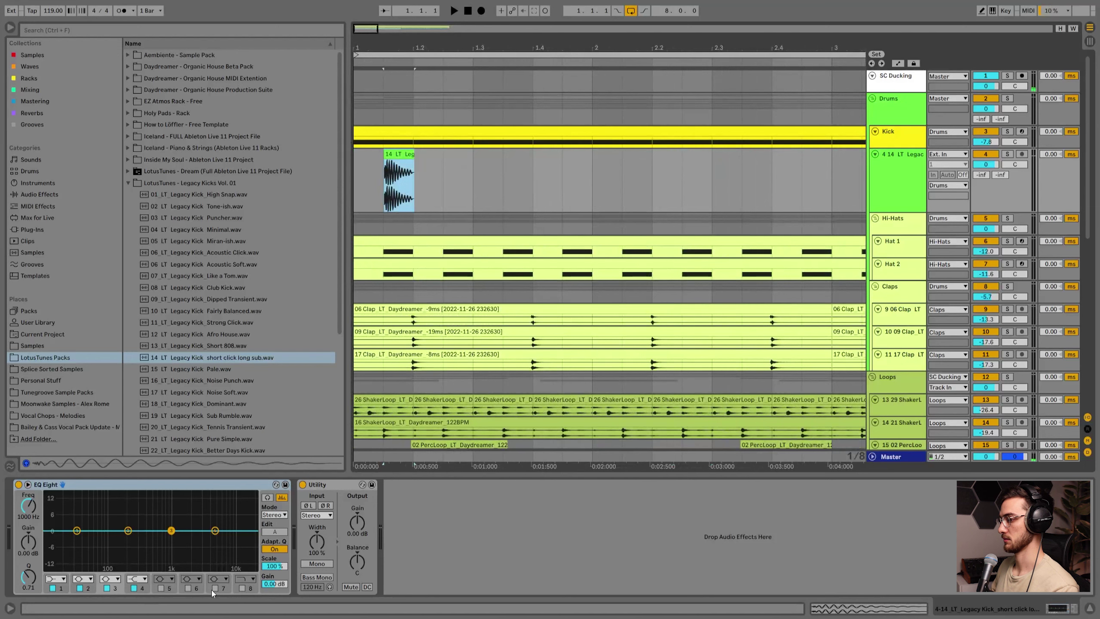
In the new track's EQ Eight, enable band 8 as a high cut and set band 1 as a 75.1 Hz low cut.
click(242, 588)
click(57, 577)
click(54, 507)
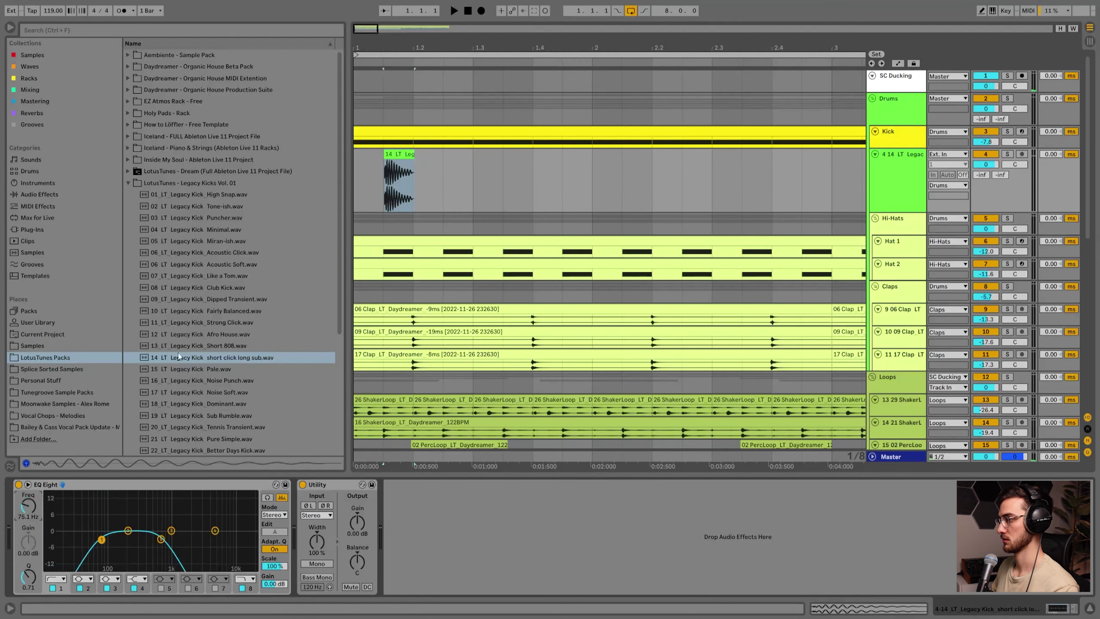
Set the arrangement grid to 1/16, rename the new audio track Tom and play the hit with the drums.
right_click(377, 185)
click(455, 305)
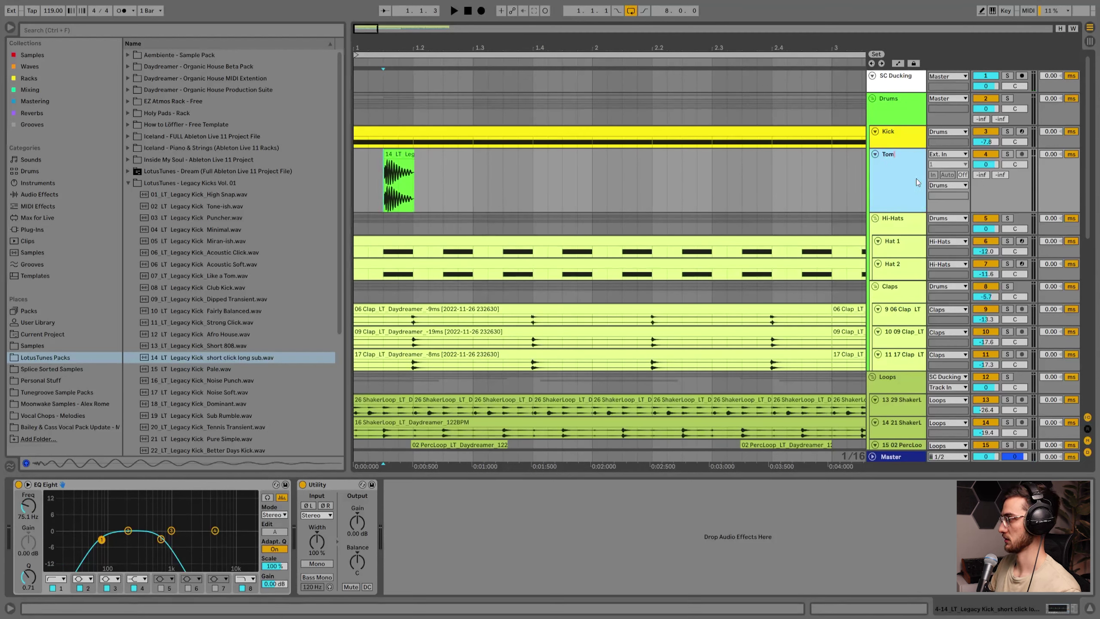
drag(357, 43, 357, 94)
click(367, 175)
key(space)
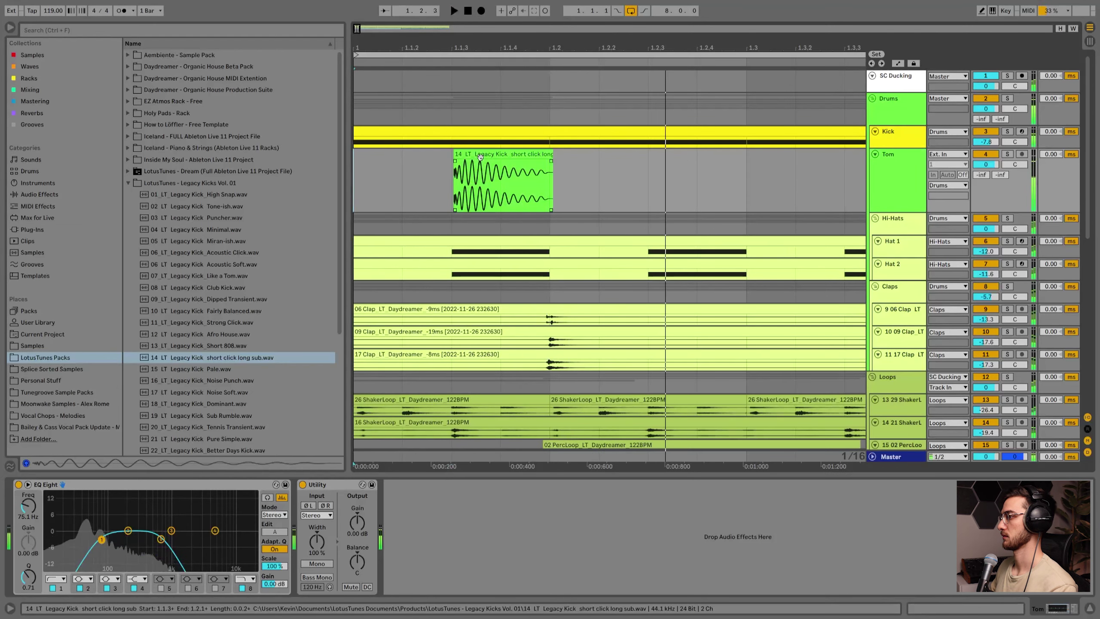
key(space)
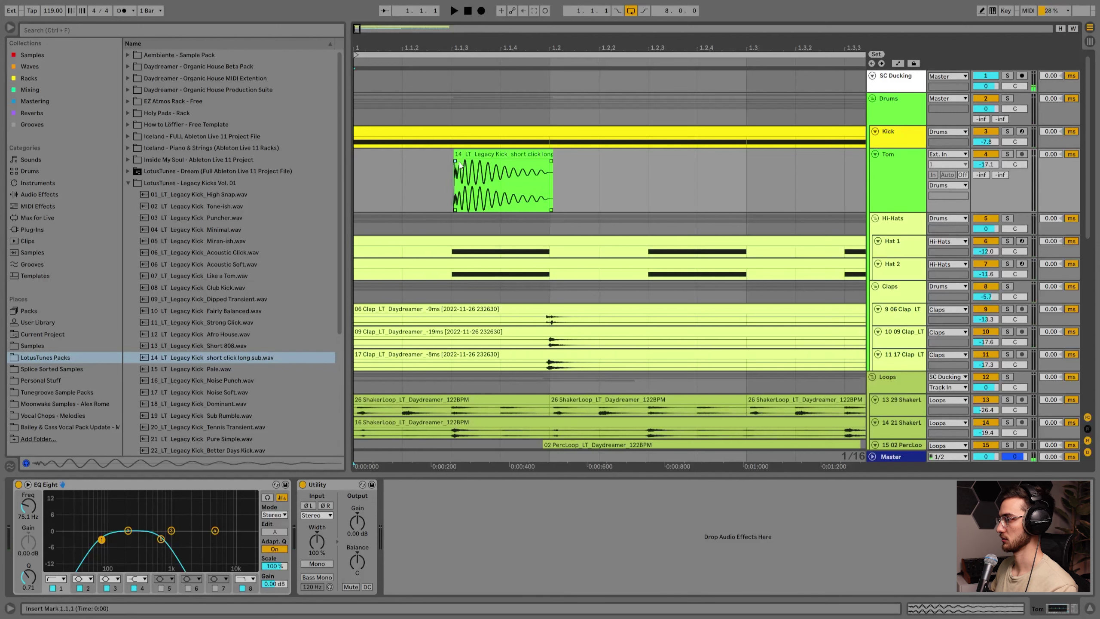
Replay the opening beats and set the Tom track's volume to -14.9 dB.
click(362, 173)
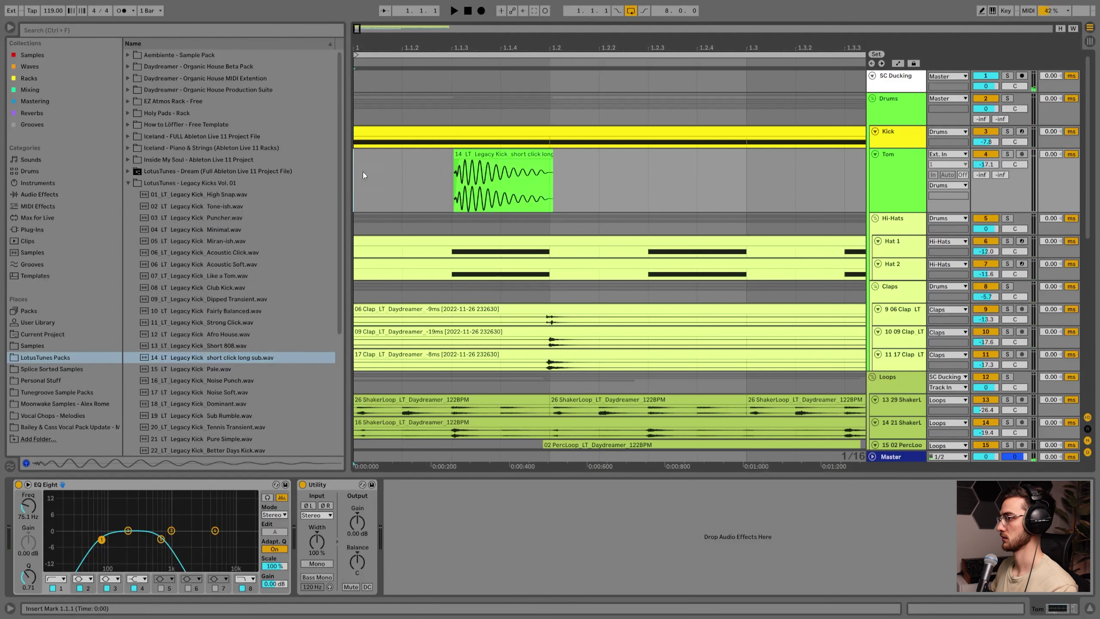
key(space)
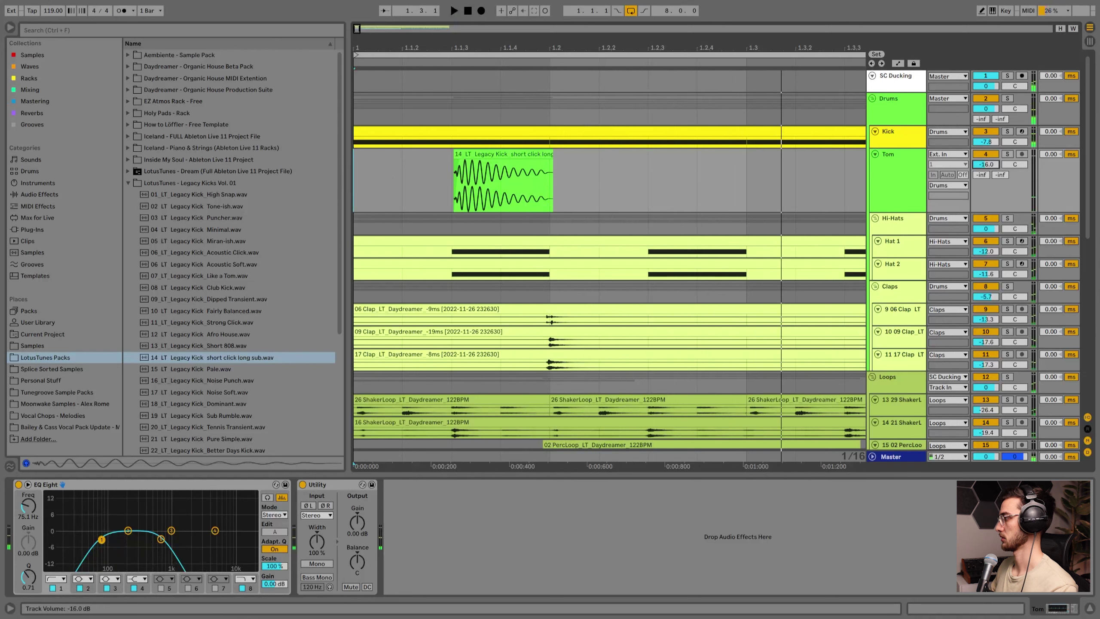
click(367, 159)
key(space)
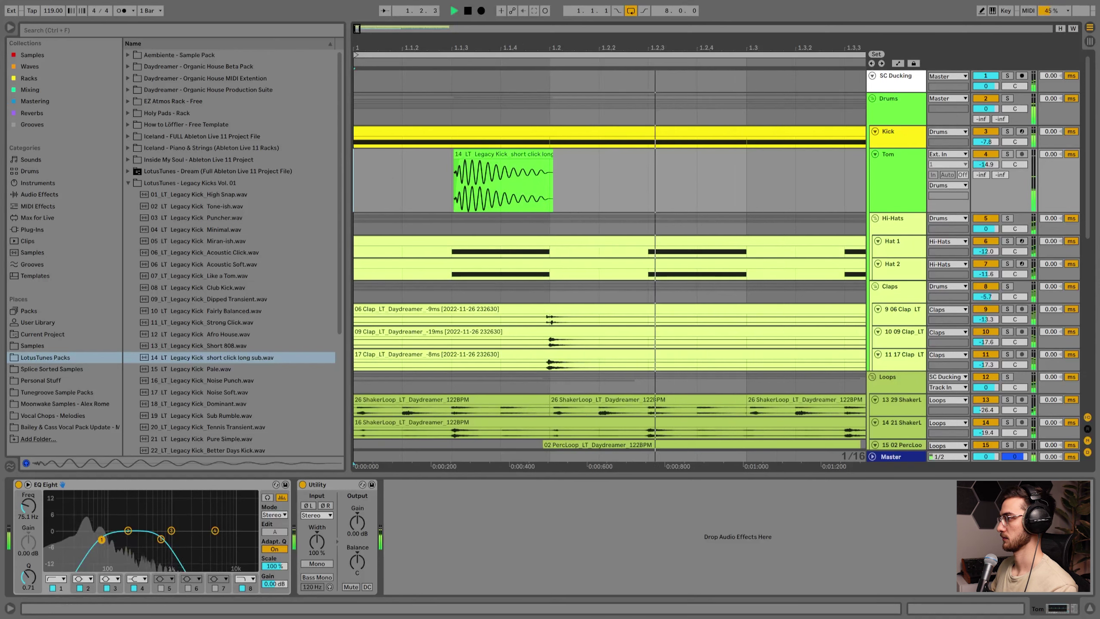
Stop playback and set the arrangement grid to 1/8 for placing more tom hits.
scroll(403, 202, down, 5)
right_click(416, 180)
click(526, 290)
key(space)
click(403, 184)
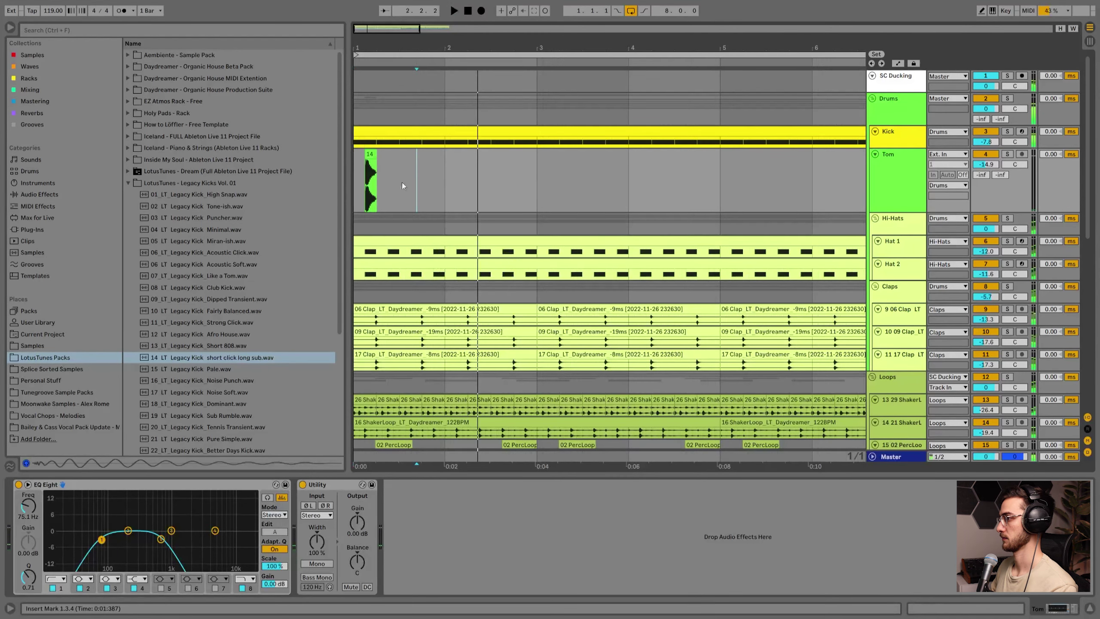
right_click(431, 174)
click(486, 295)
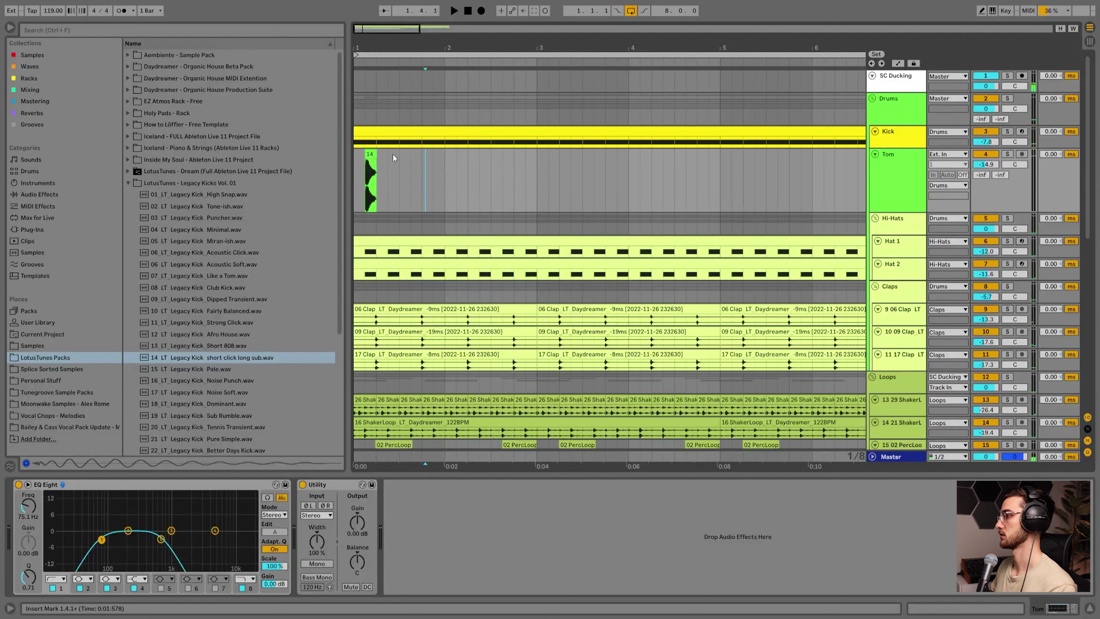
click(422, 160)
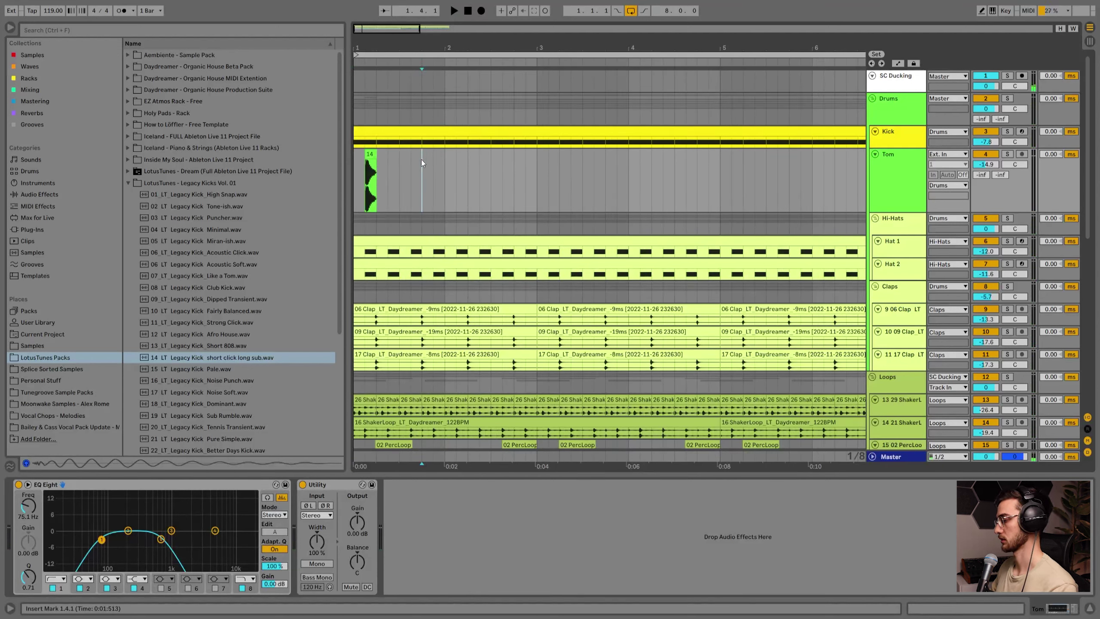
Copy the tom clip to 2.1.3 and play both hits against the drums.
click(355, 163)
key(space)
drag(378, 48, 539, 169)
key(space)
click(376, 151)
click(361, 168)
key(space)
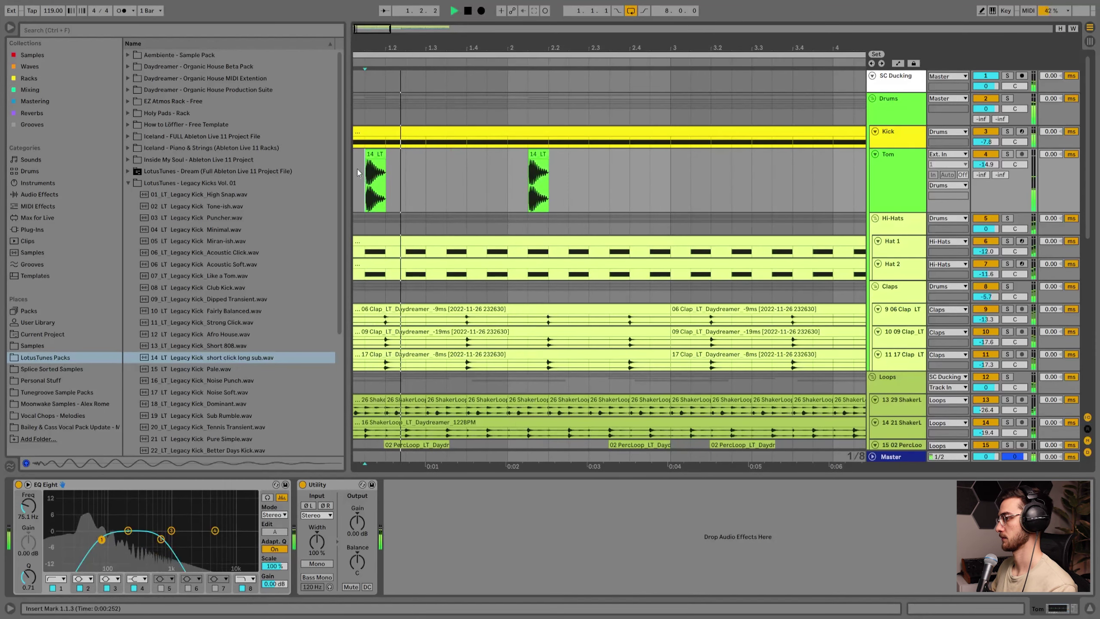
drag(549, 45, 546, 51)
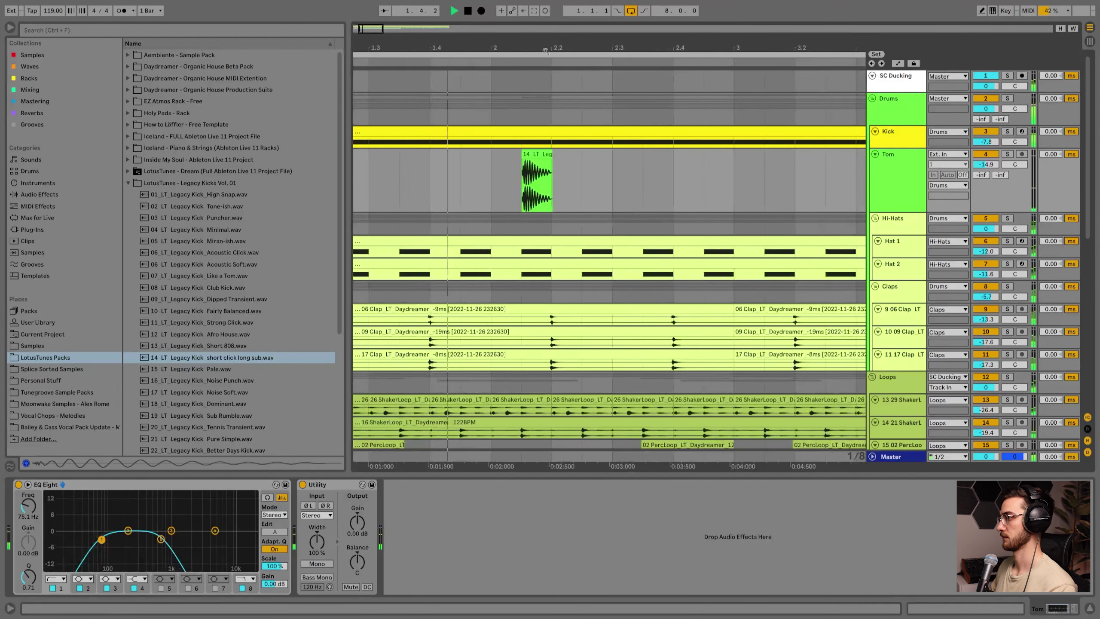
key(space)
On a 1/16 grid, shift the bar 2 tom to 2.1.4, add a copy at 2.2.2 and play the result.
right_click(560, 175)
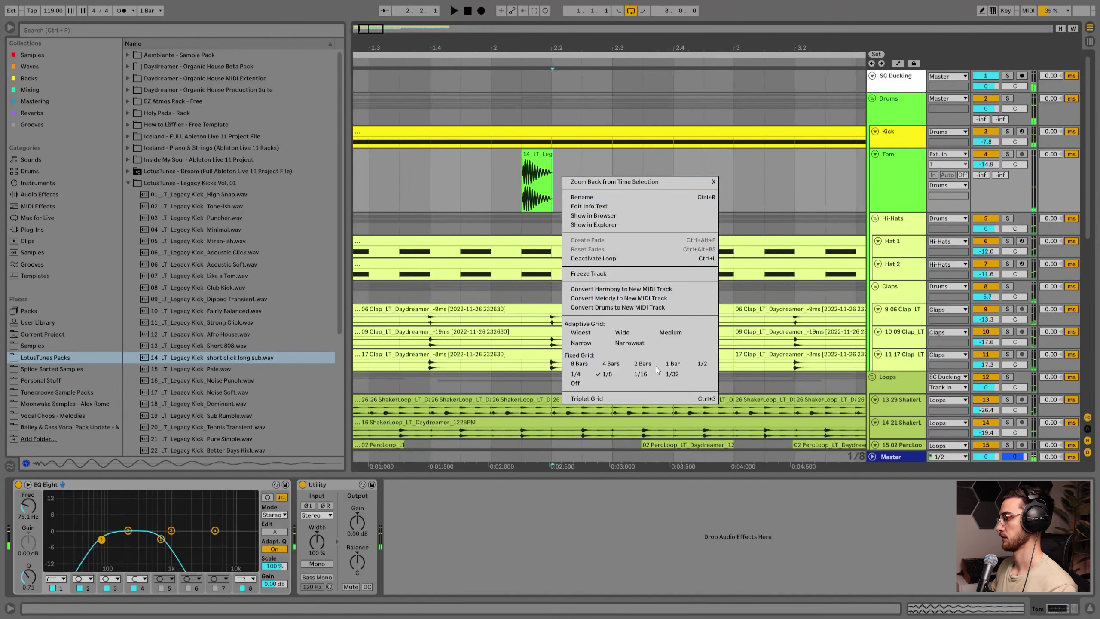
click(642, 374)
key(ctrl+4)
right_click(594, 167)
click(674, 288)
click(585, 168)
mouse_move(536, 154)
mouse_down()
mouse_move(601, 162)
mouse_move(563, 173)
mouse_up()
click(476, 174)
click(490, 168)
key(space)
key(space)
Show the whole eight-bar loop and set the arrangement grid back to 1/8.
drag(600, 48, 455, 26)
click(454, 145)
click(457, 172)
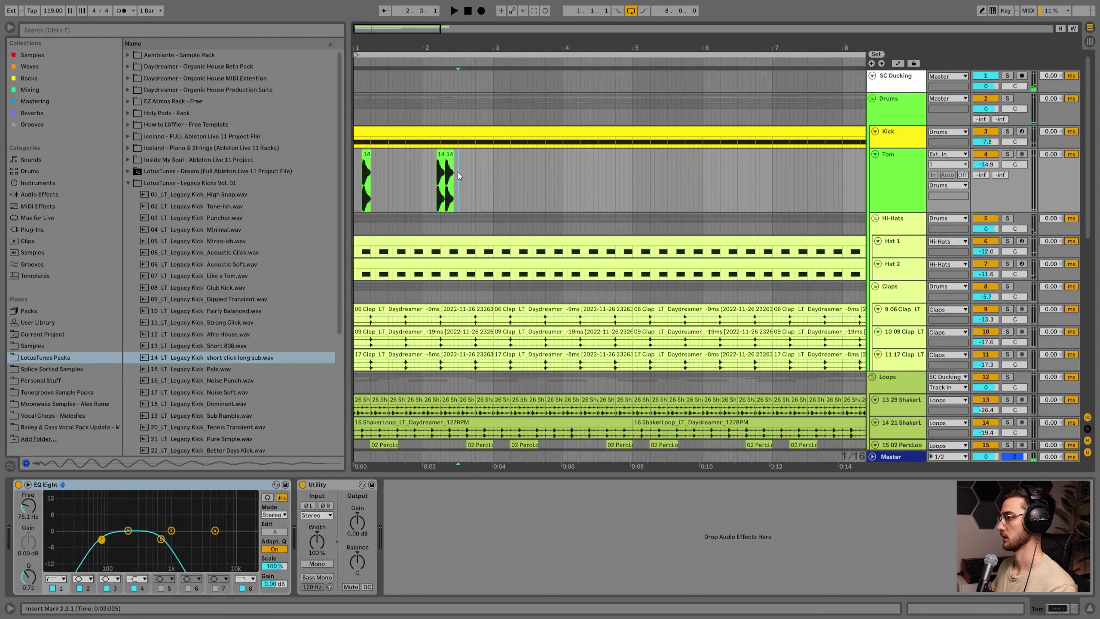
right_click(458, 172)
click(572, 285)
click(481, 162)
right_click(469, 170)
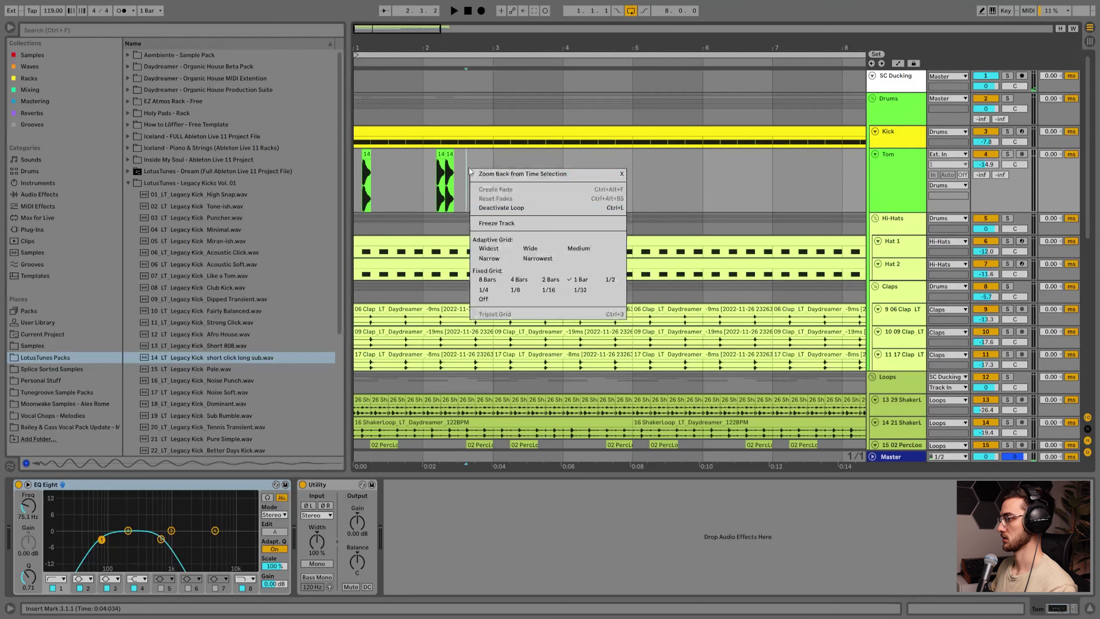
click(516, 290)
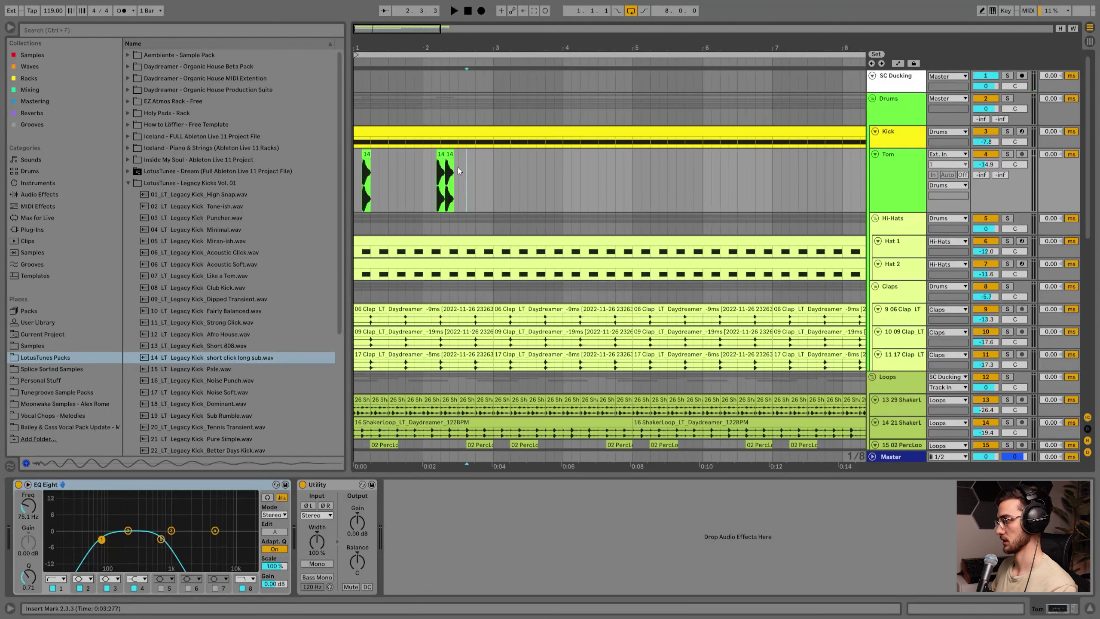
Duplicate the three tom clips, move the copies so they start at bar 3, and play the pattern.
drag(458, 167, 345, 168)
key(ctrl+d)
drag(474, 155, 501, 158)
click(356, 172)
key(space)
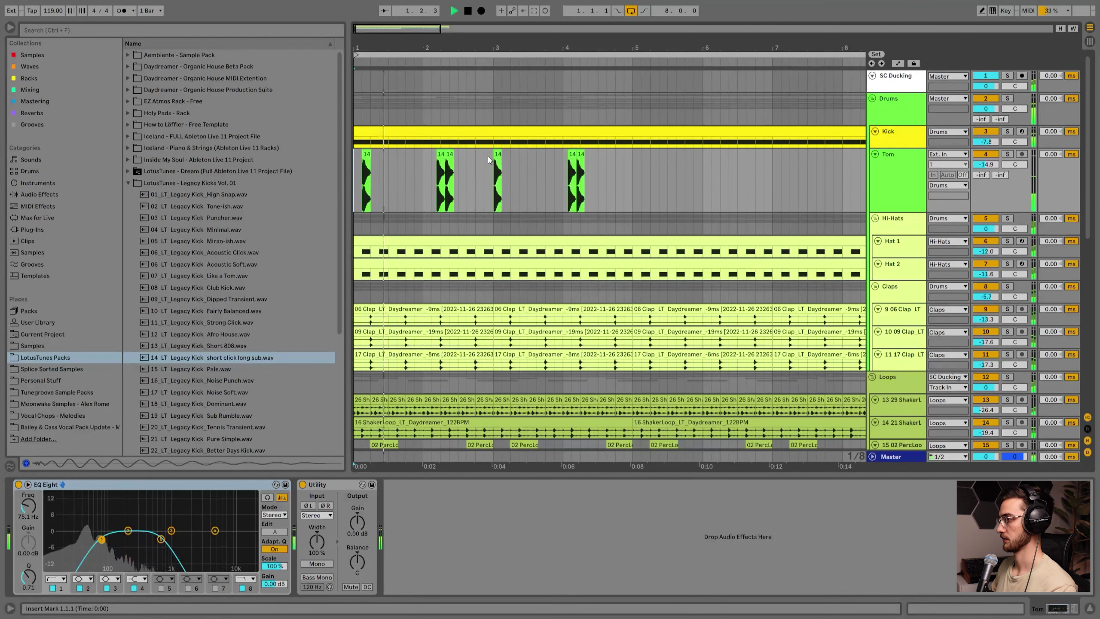
drag(475, 40, 474, 43)
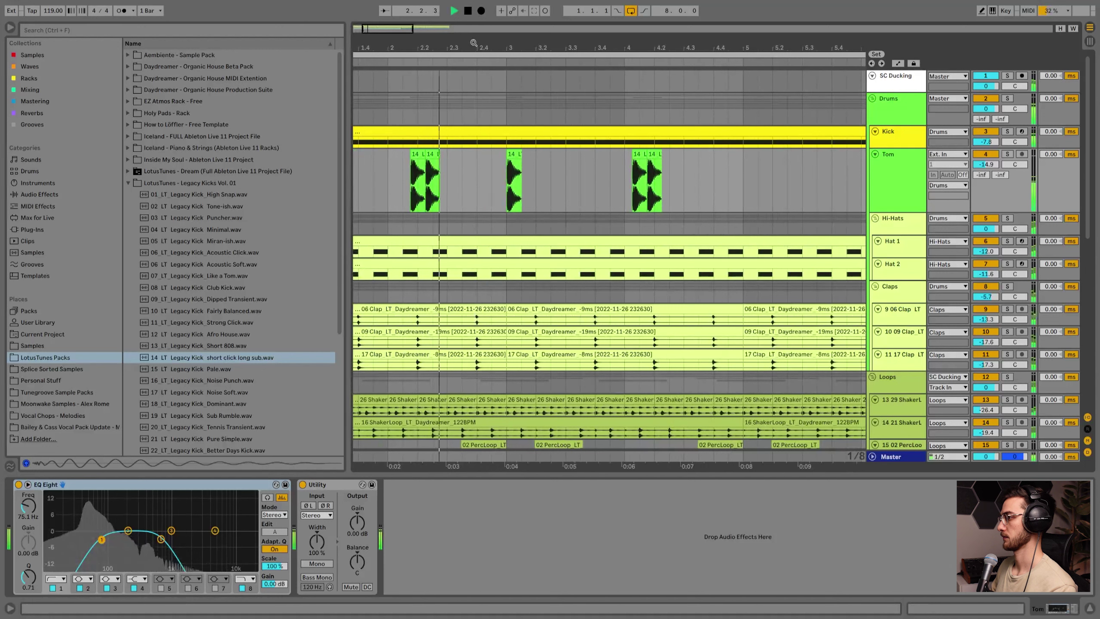
Reposition the copied toms to 3.1.3, 4.1.3 and 4.2.3, playing them back with the drums.
key(space)
drag(515, 156, 530, 161)
key(space)
click(657, 155)
drag(657, 155, 679, 155)
click(611, 175)
key(space)
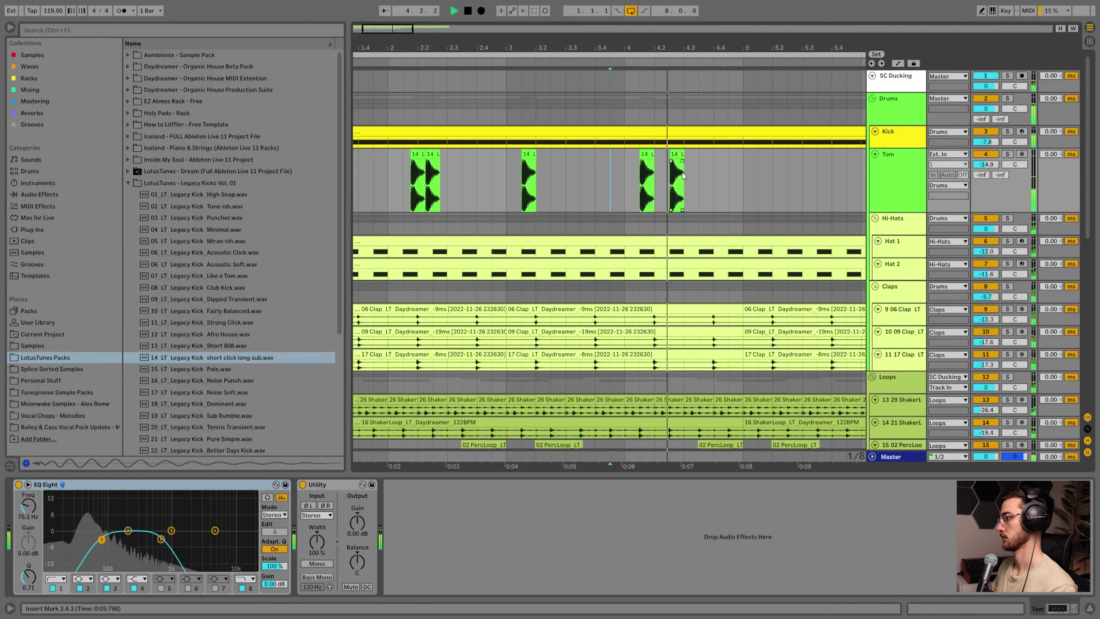
Play the four-bar tom pattern from the start and delete both tom clips in bar 4.
drag(470, 46, 470, 28)
click(354, 165)
key(space)
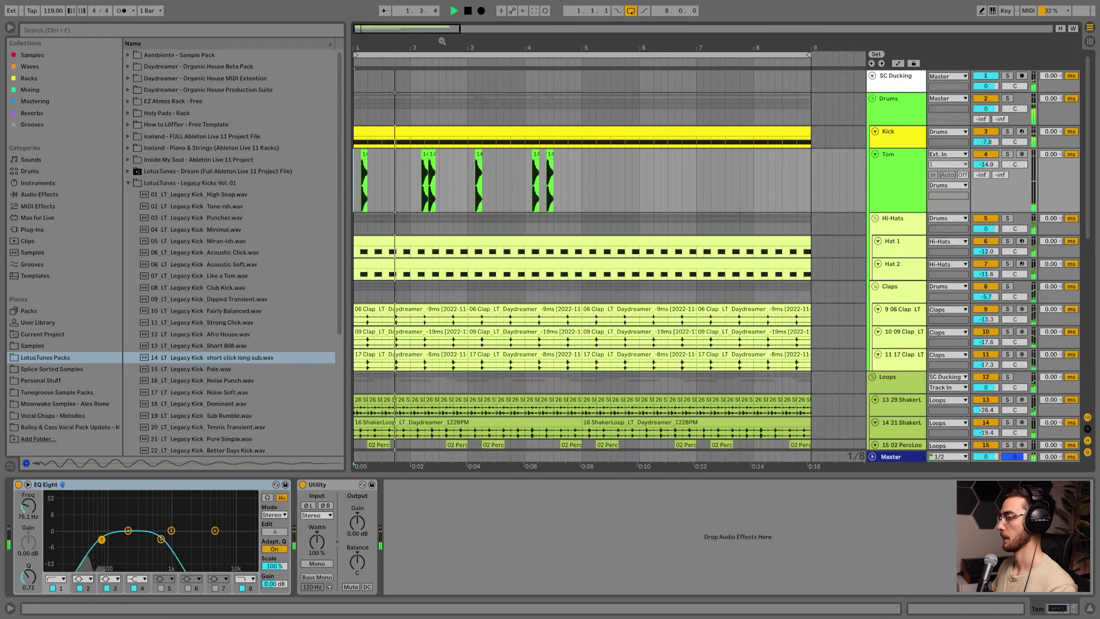
drag(470, 36, 441, 61)
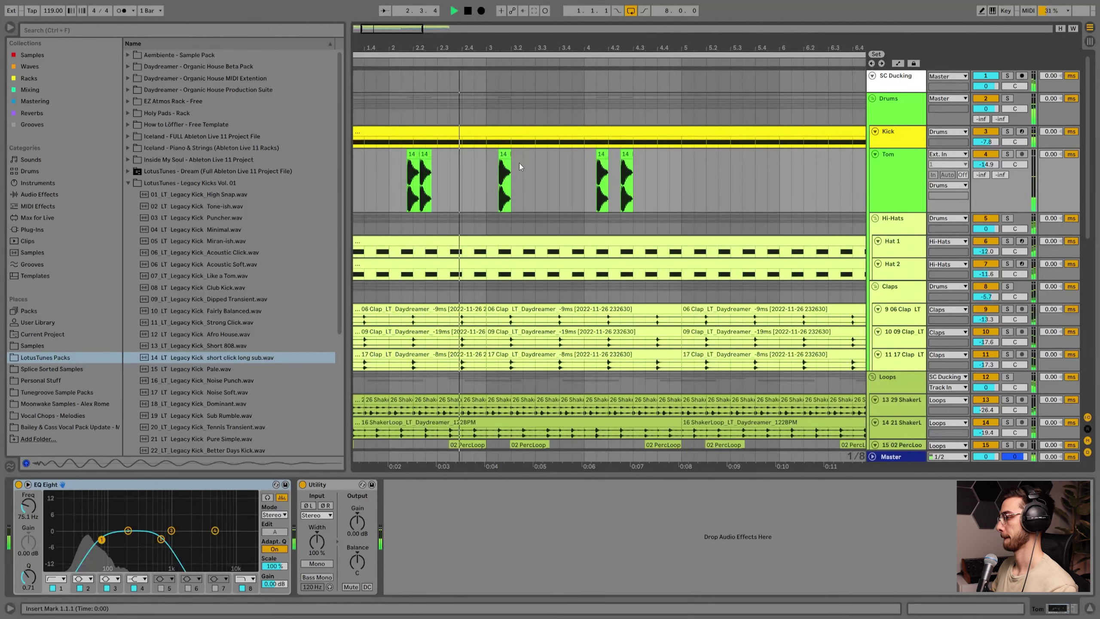
click(628, 180)
scroll(628, 180, up, 3)
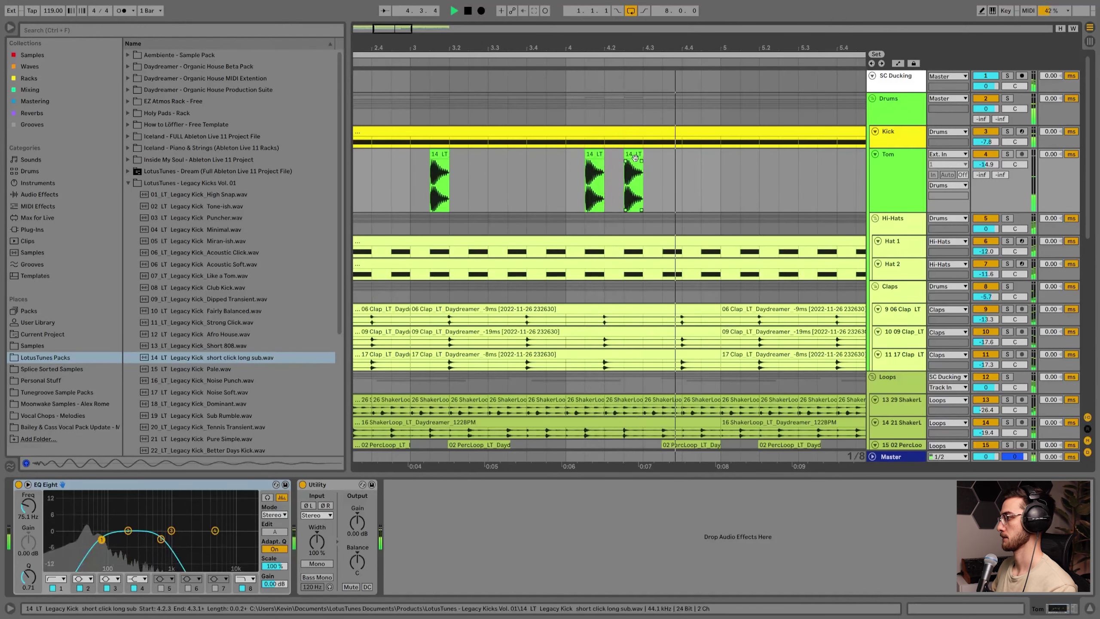
drag(634, 183, 584, 161)
click(490, 180)
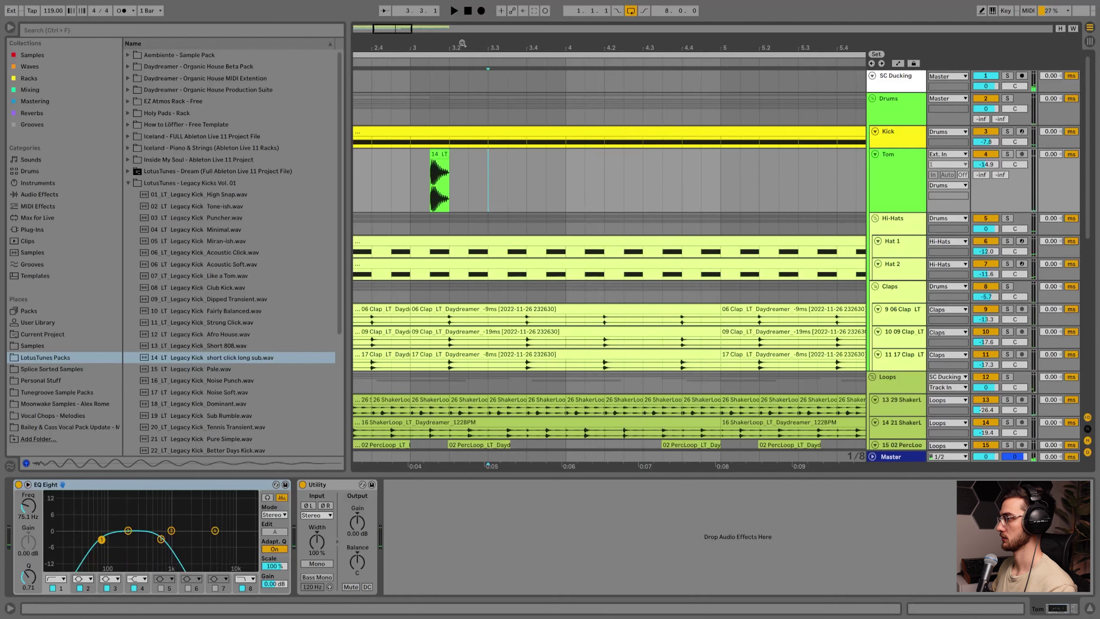
Move the second bar 2 tom to 2.2.3, play the pattern and delete the tom clip in bar 3.
drag(464, 45, 609, 41)
mouse_move(488, 189)
mouse_down()
mouse_move(475, 180)
mouse_move(485, 155)
mouse_up()
click(476, 175)
drag(426, 47, 423, 42)
key(space)
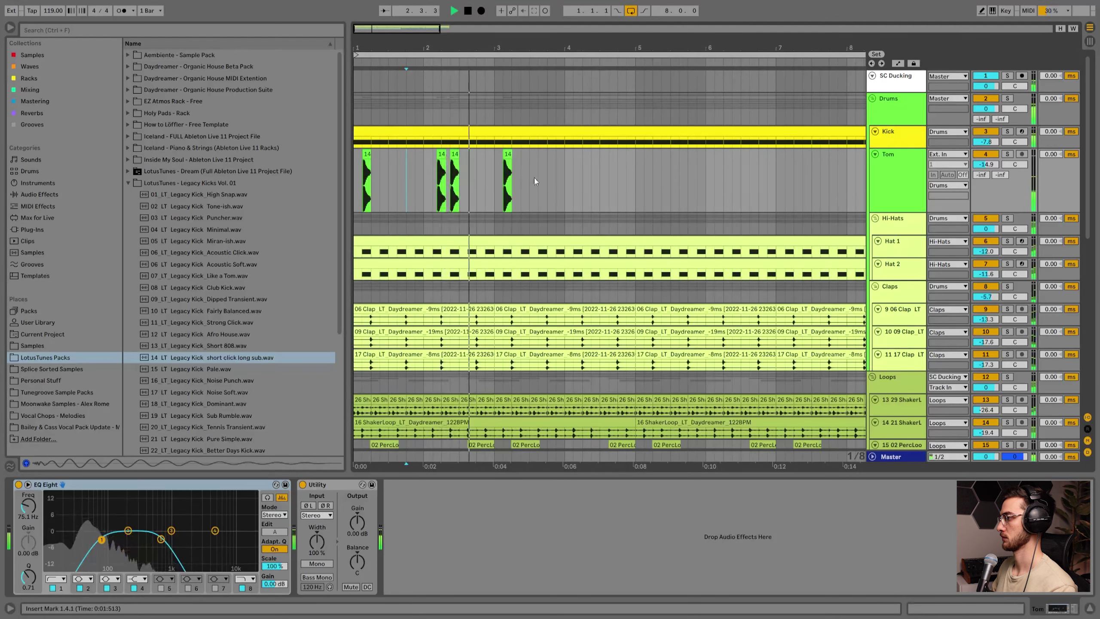
key(Delete)
Set the grid to 2 bars and duplicate the first two bars of toms three times to fill the eight-bar loop.
right_click(509, 156)
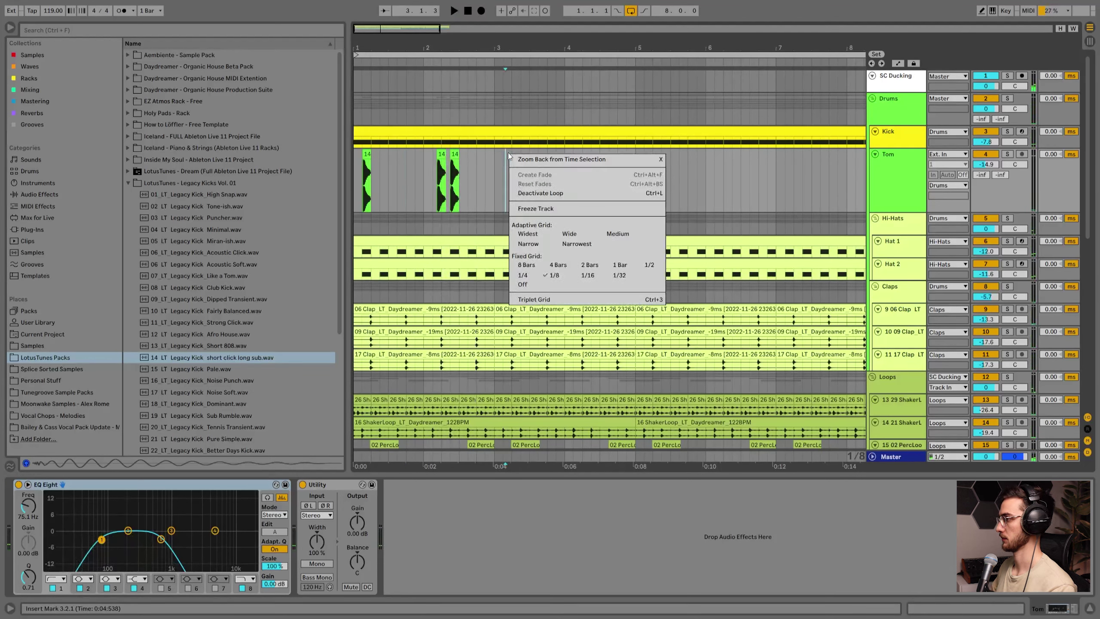
click(591, 265)
drag(512, 183, 307, 172)
drag(455, 49, 372, 61)
key(ctrl+d)
key(ctrl+d)
key(ctrl+d)
Set the grid to 1/16 and the Tom track's volume to -14.3 dB while the full loop plays.
click(354, 168)
right_click(389, 167)
click(498, 283)
drag(986, 165, 986, 161)
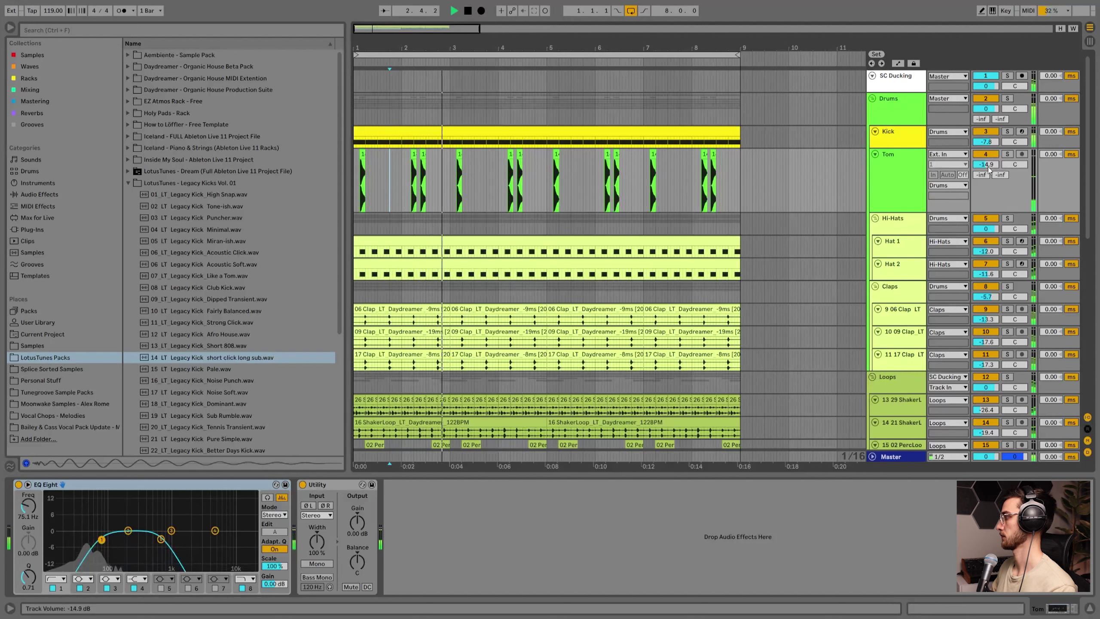
Locate the existing shaker clip's sample in the Shaker Loops folder and select 09 ShakerLoop_LT_Daydreamer_122BPM.wav.
click(513, 186)
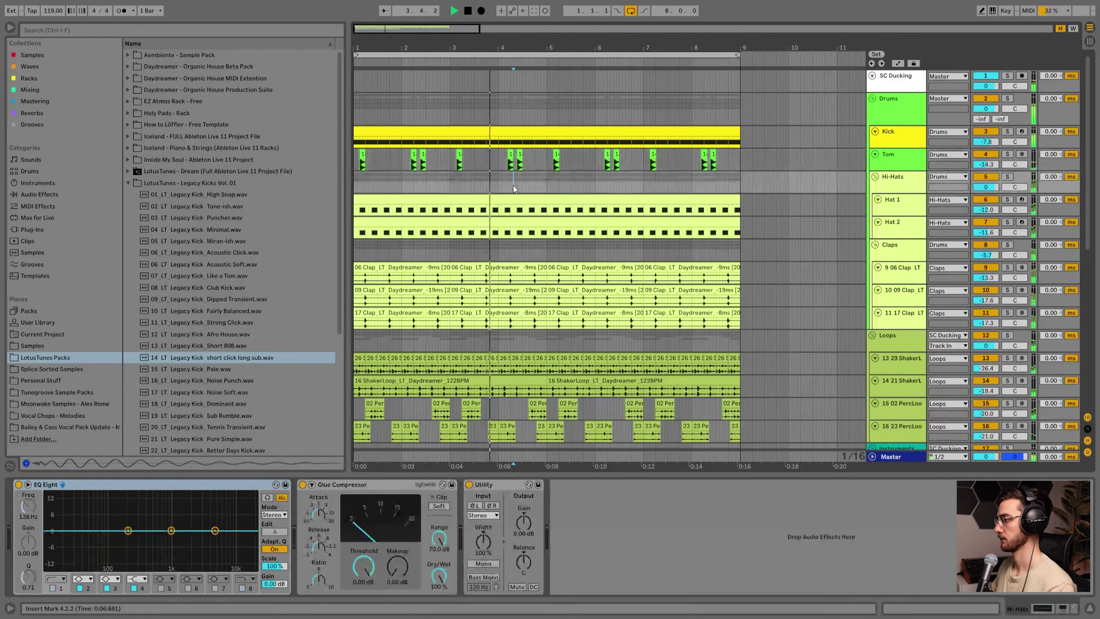
scroll(914, 282, down, 5)
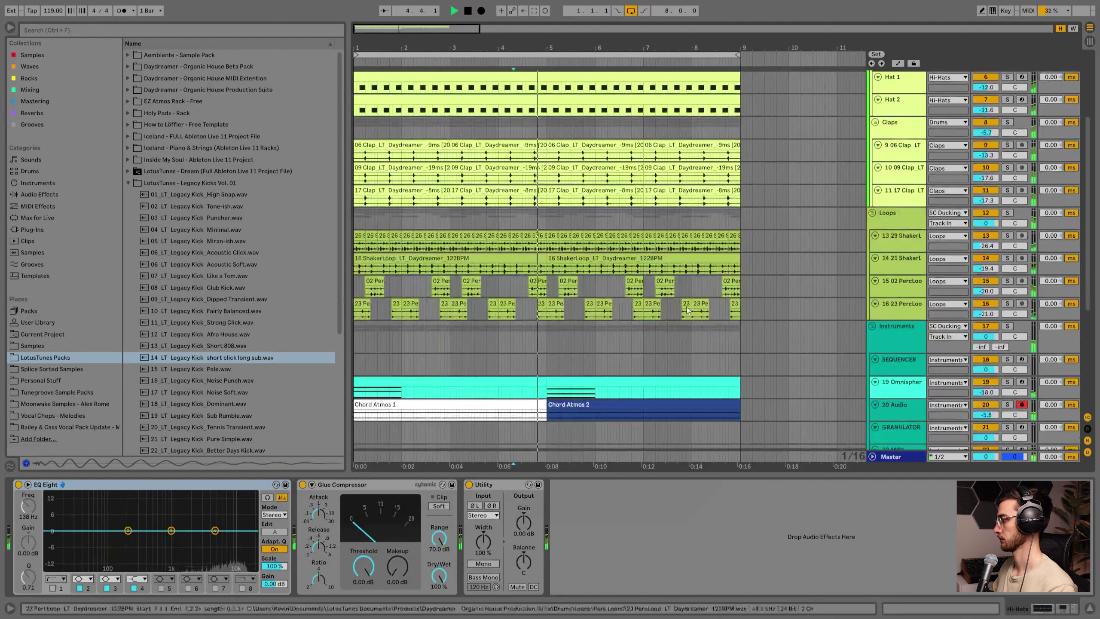
click(893, 236)
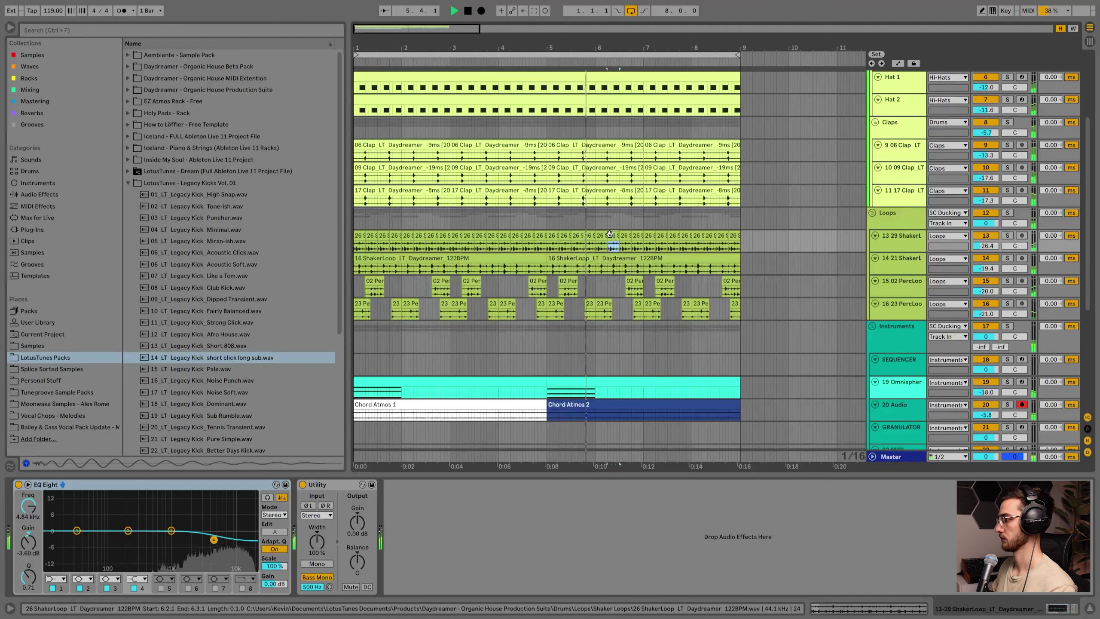
right_click(611, 242)
click(667, 354)
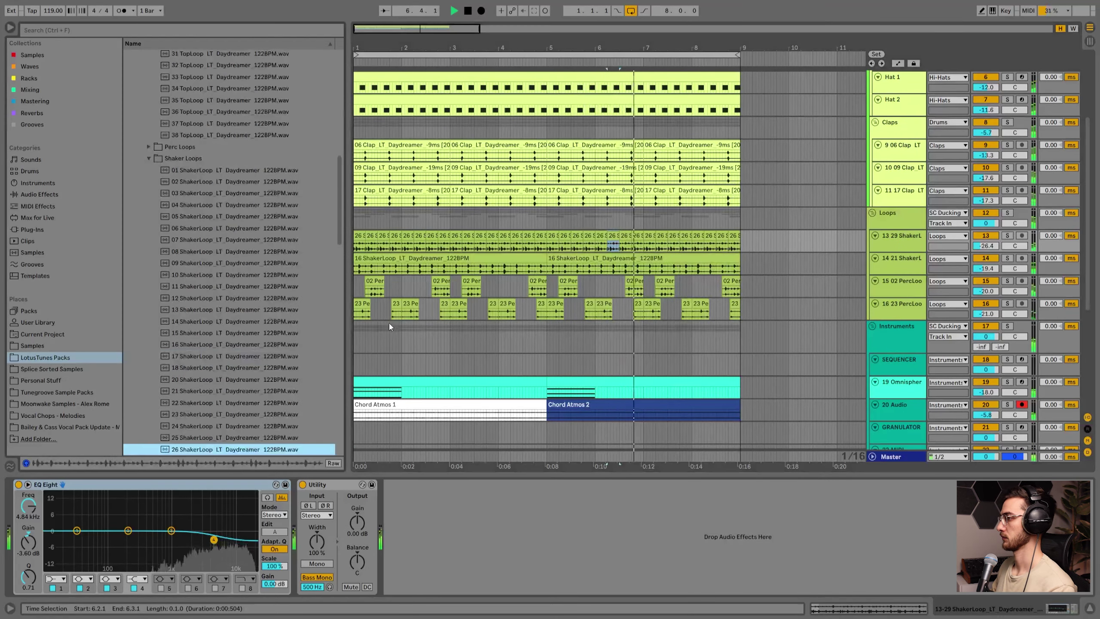
click(250, 347)
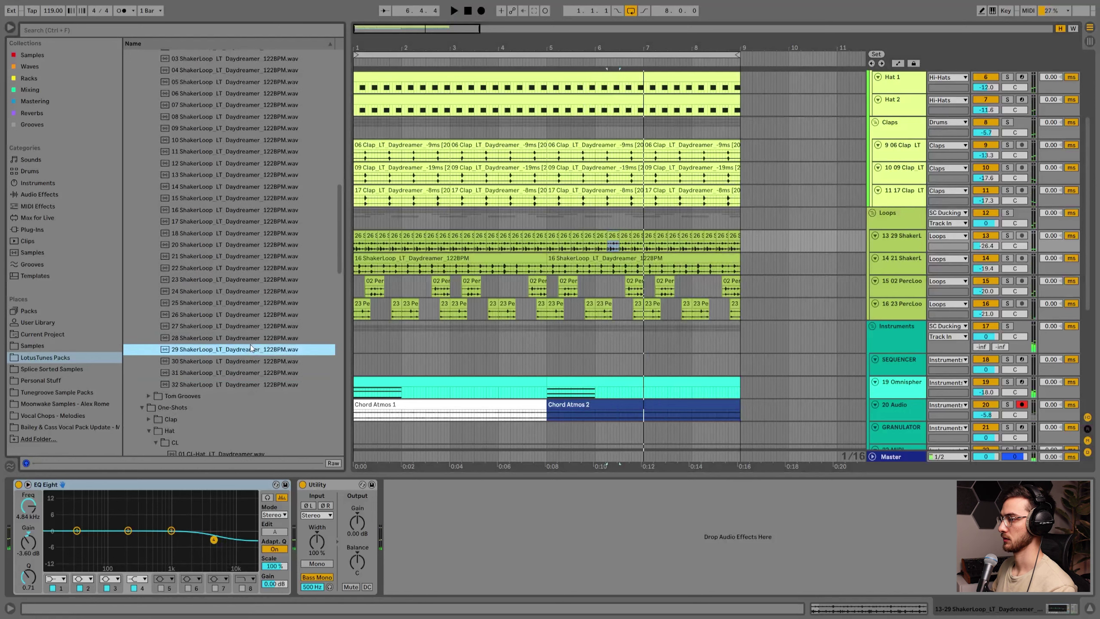
scroll(256, 322, up, 3)
click(255, 202)
scroll(251, 206, up, 1)
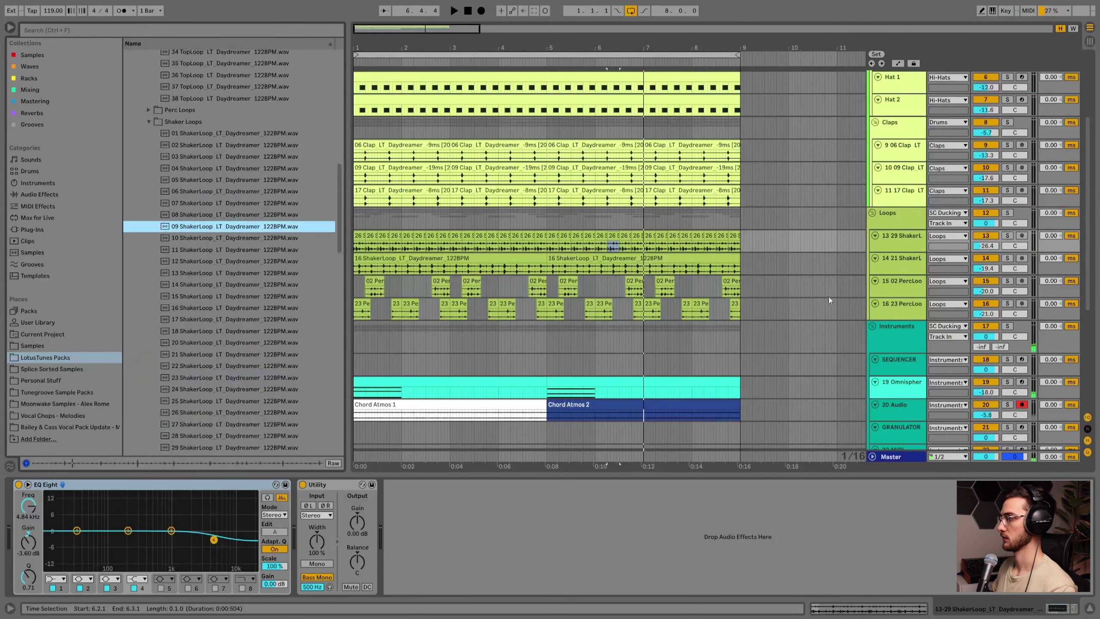
Insert an audio track below track 13, place the 09 ShakerLoop clip at bar 1, and solo it at -14.1 dB.
click(890, 248)
key(ctrl+t)
drag(222, 225, 403, 287)
drag(455, 258, 406, 259)
key(space)
drag(989, 269, 989, 295)
click(1008, 260)
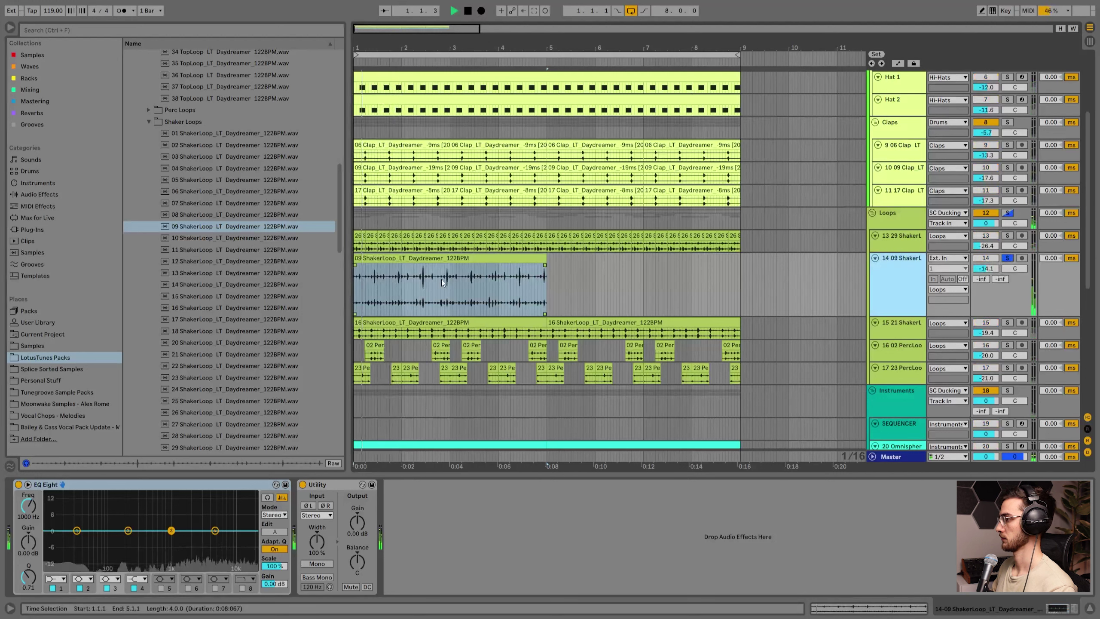
Enable a low cut at 1.04 kHz in the 09 shaker track's EQ Eight while it plays.
click(56, 580)
click(54, 516)
drag(76, 539, 172, 540)
key(space)
Search the audio effects for "grain" and add Grain Delay to the 09 shaker track.
click(26, 90)
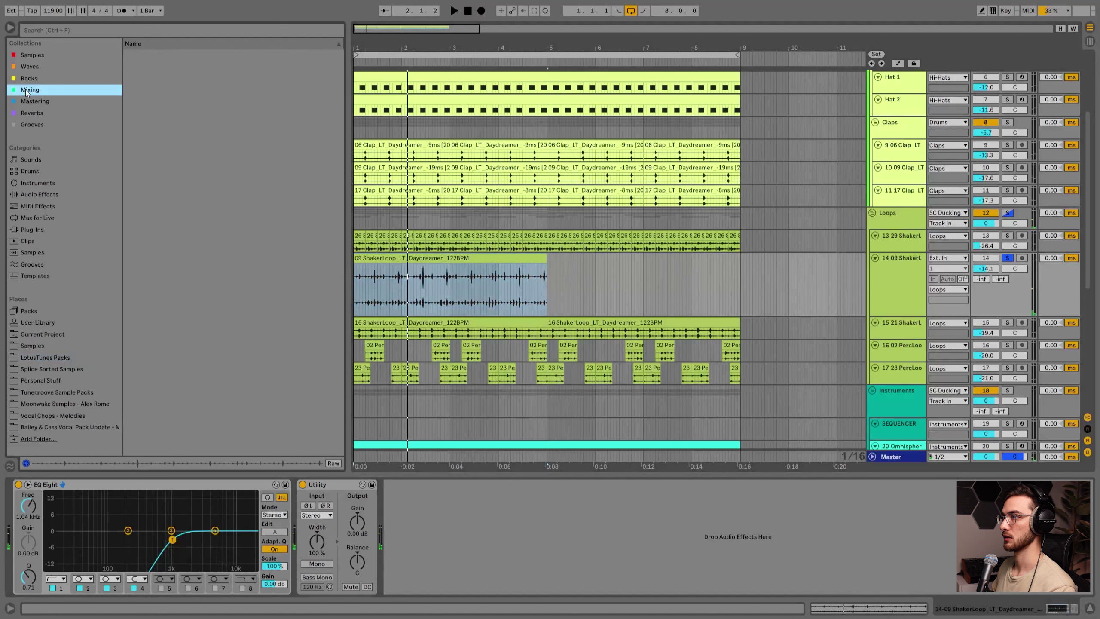
click(54, 24)
text(grain)
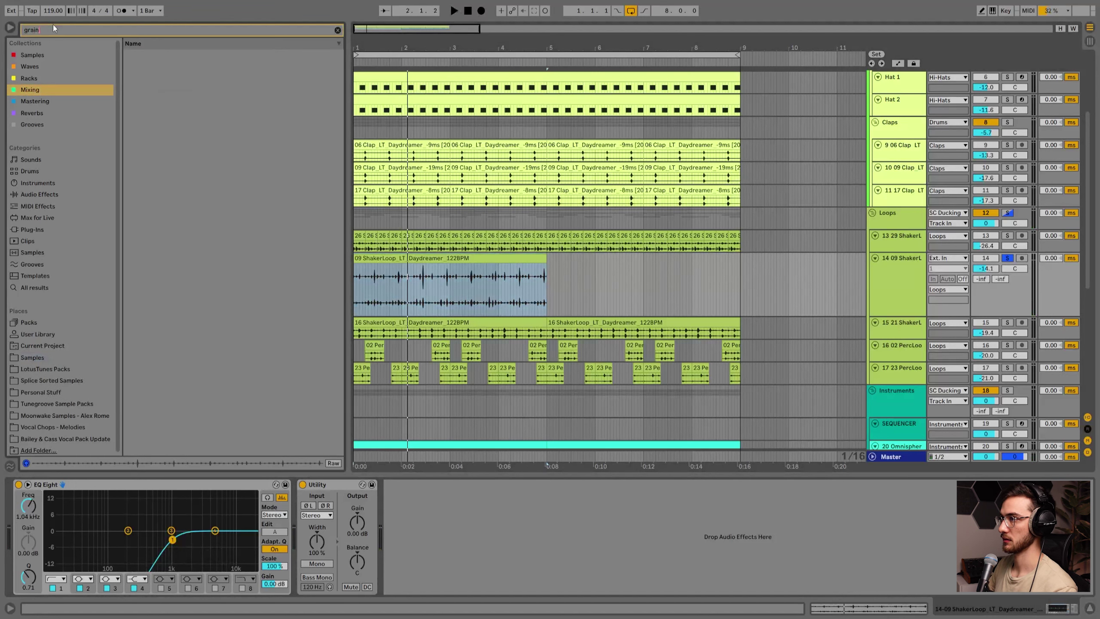
click(34, 196)
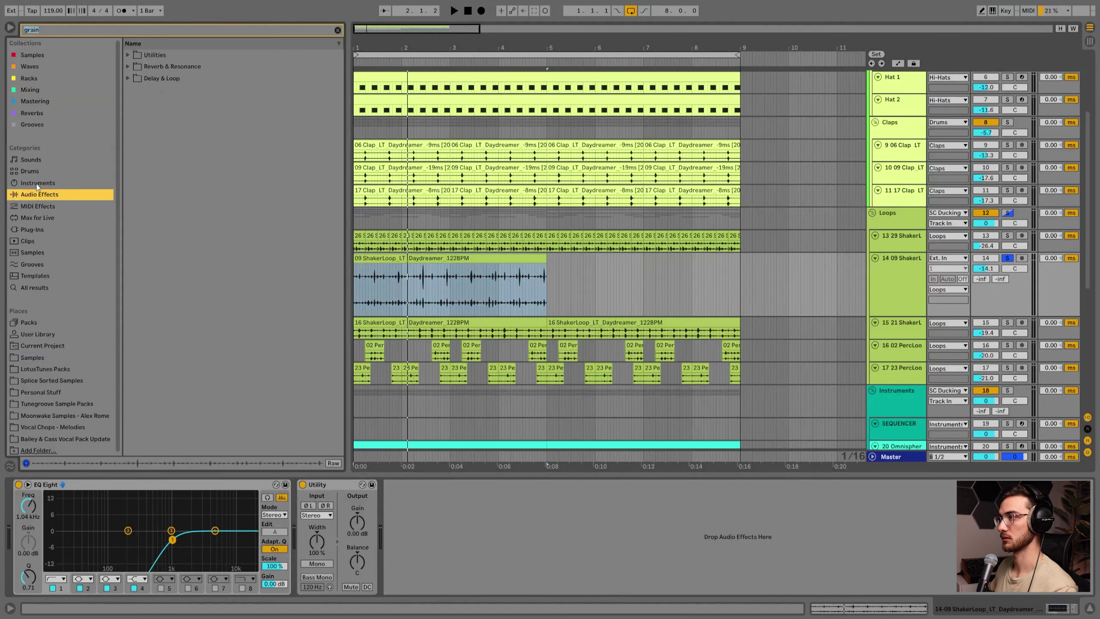
click(127, 79)
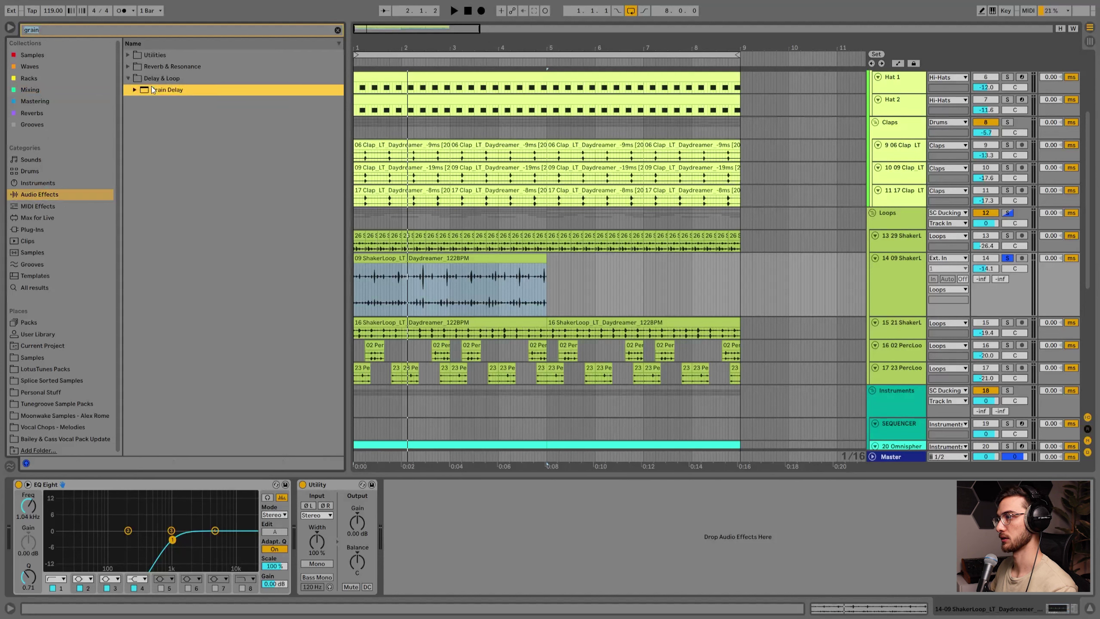
drag(445, 268, 445, 270)
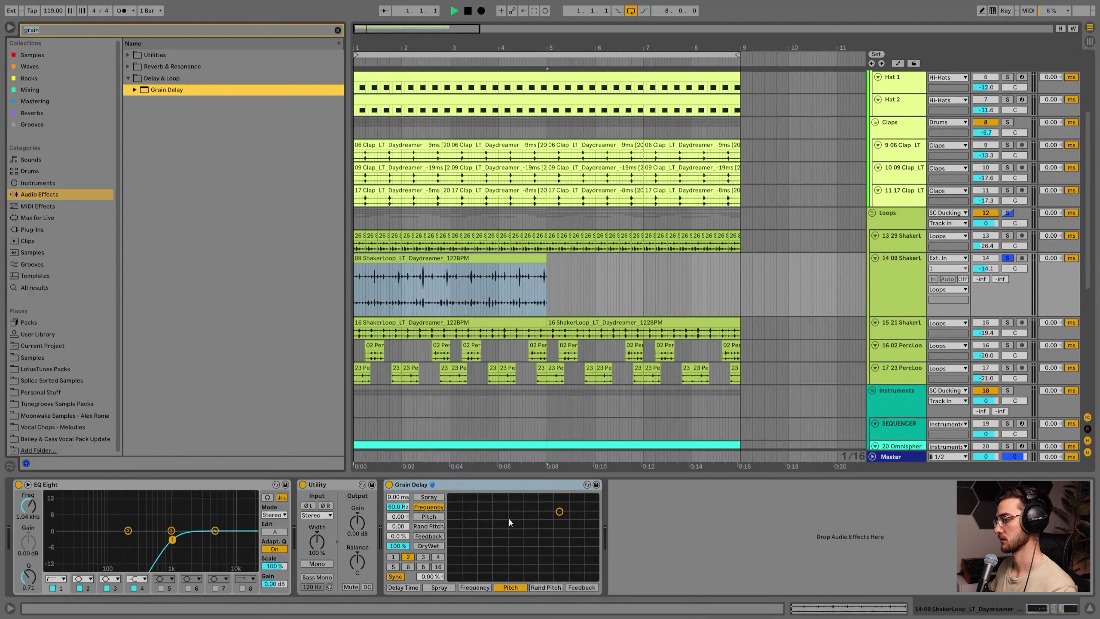
Try different Grain Delay pitches and frequencies during playback, leaving frequency at 150 Hz and pitch at 0, and unsolo the shaker.
key(space)
drag(500, 520, 517, 515)
drag(586, 501, 596, 538)
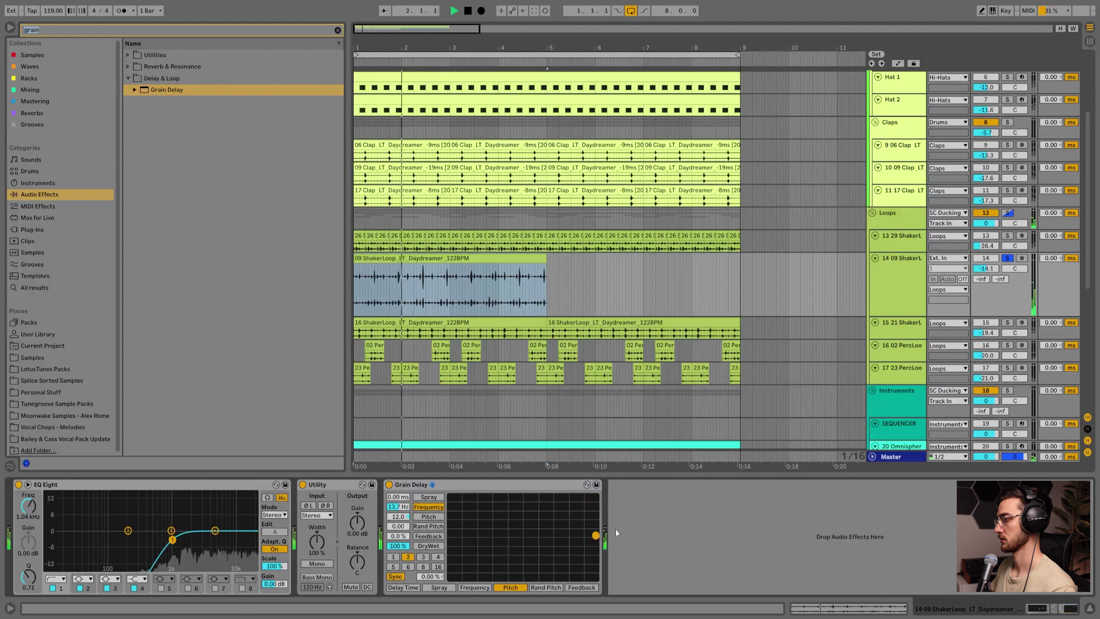
click(1008, 258)
drag(596, 535, 520, 523)
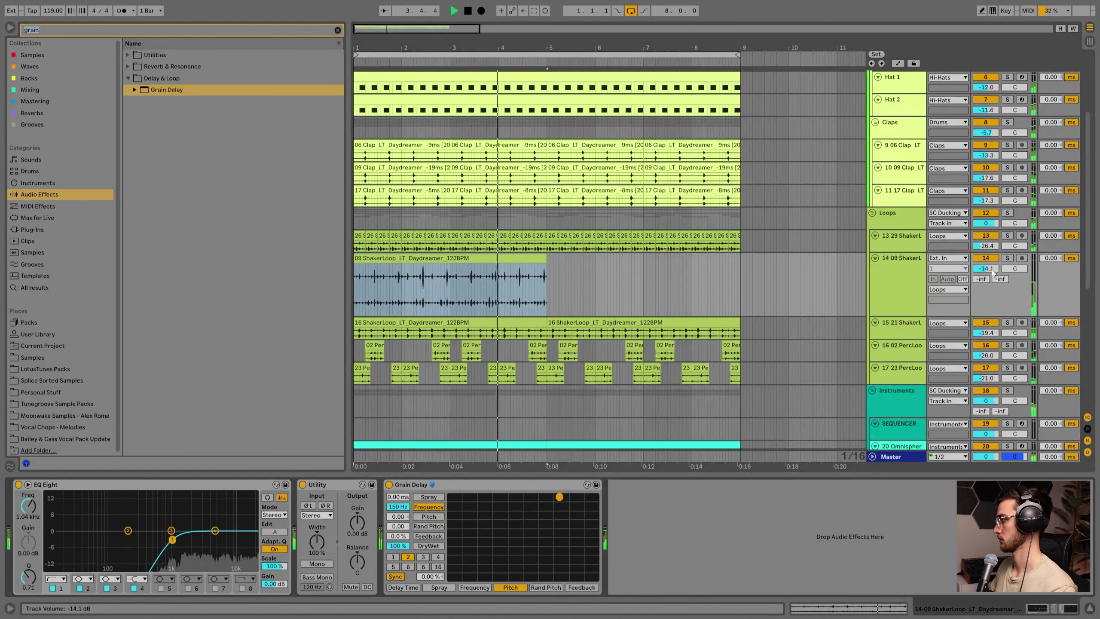
Duplicate the soloed 09 shaker clip into bars 5 to 8 and set Grain Delay's feedback to 39%, with track volume at -12.2 dB.
click(1008, 258)
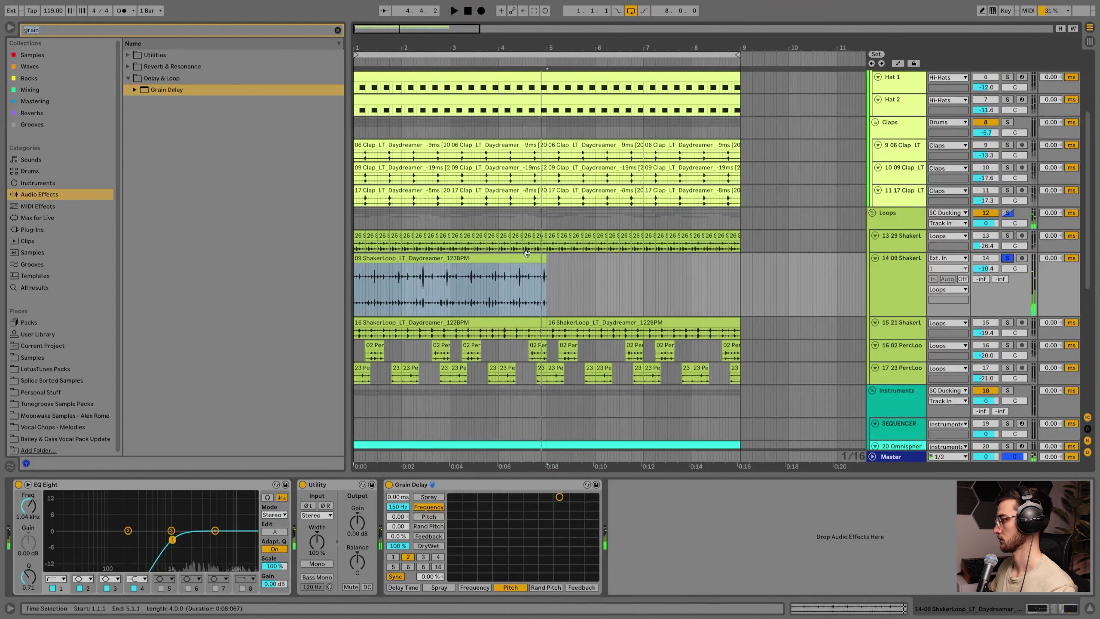
key(ctrl+d)
click(389, 484)
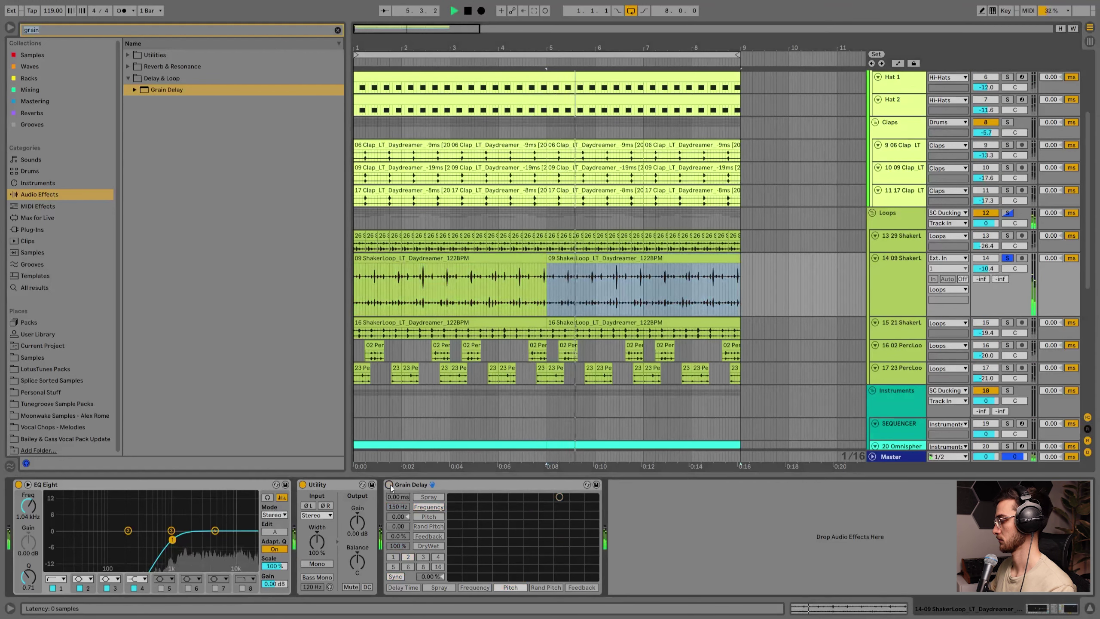
click(390, 484)
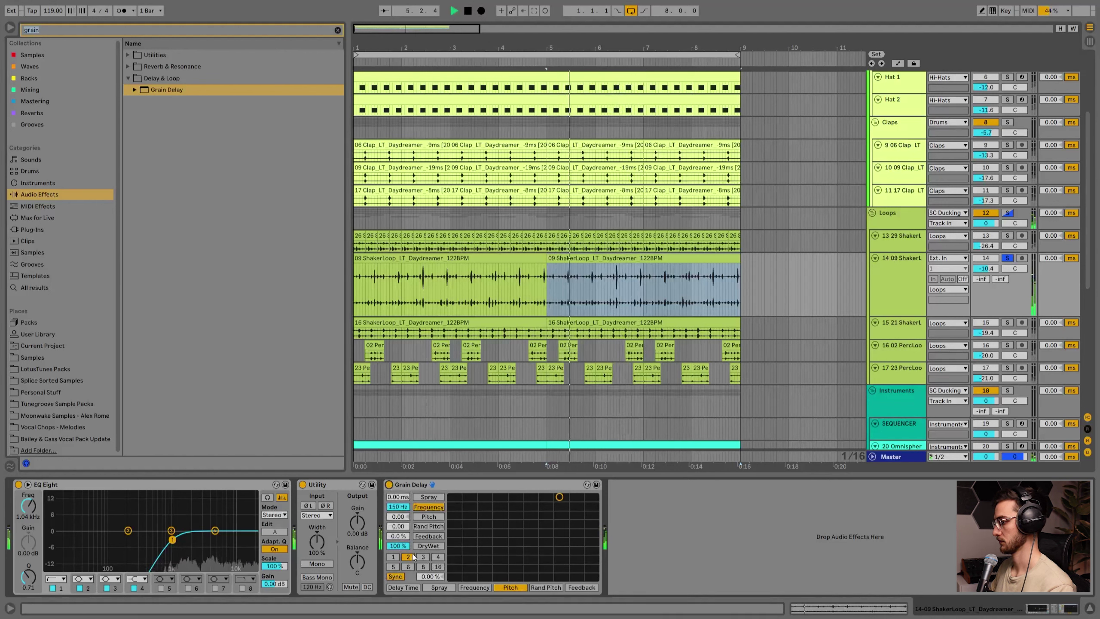
drag(398, 536, 398, 503)
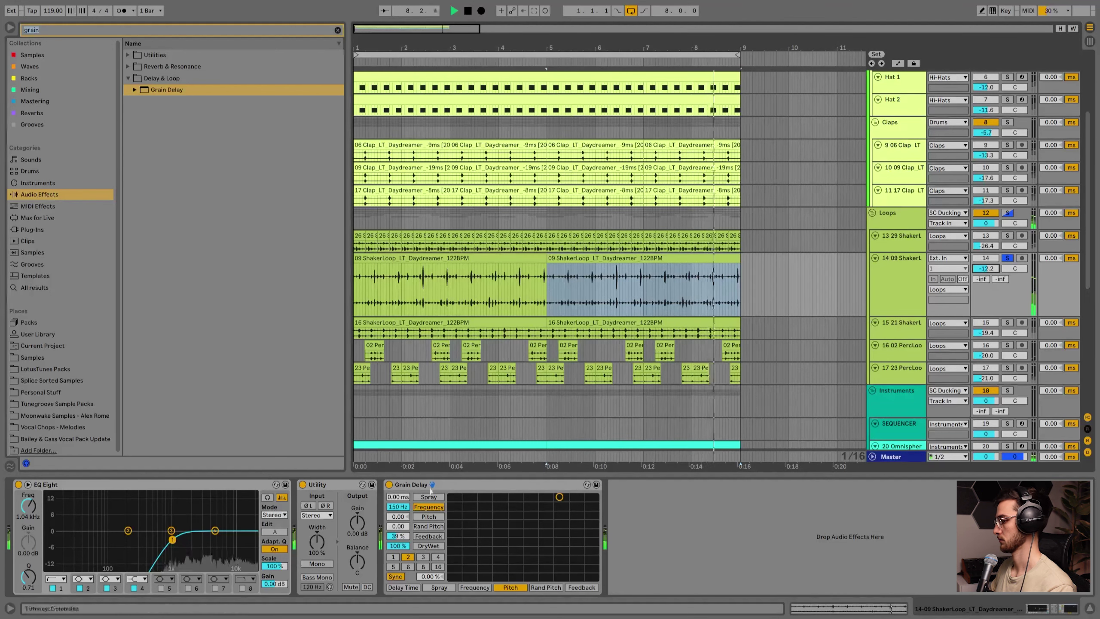
Set both 09 shaker clips to Beats warp mode with transient looping off and shorten their transient envelope.
drag(738, 293, 344, 304)
key(shift+Tab)
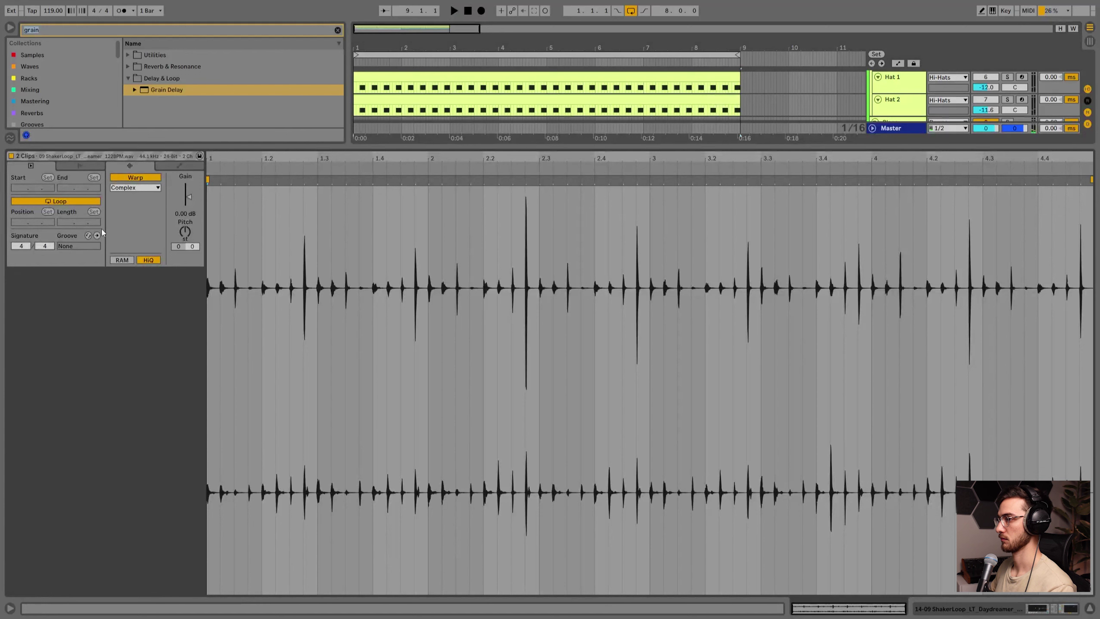
click(132, 189)
click(119, 197)
click(121, 215)
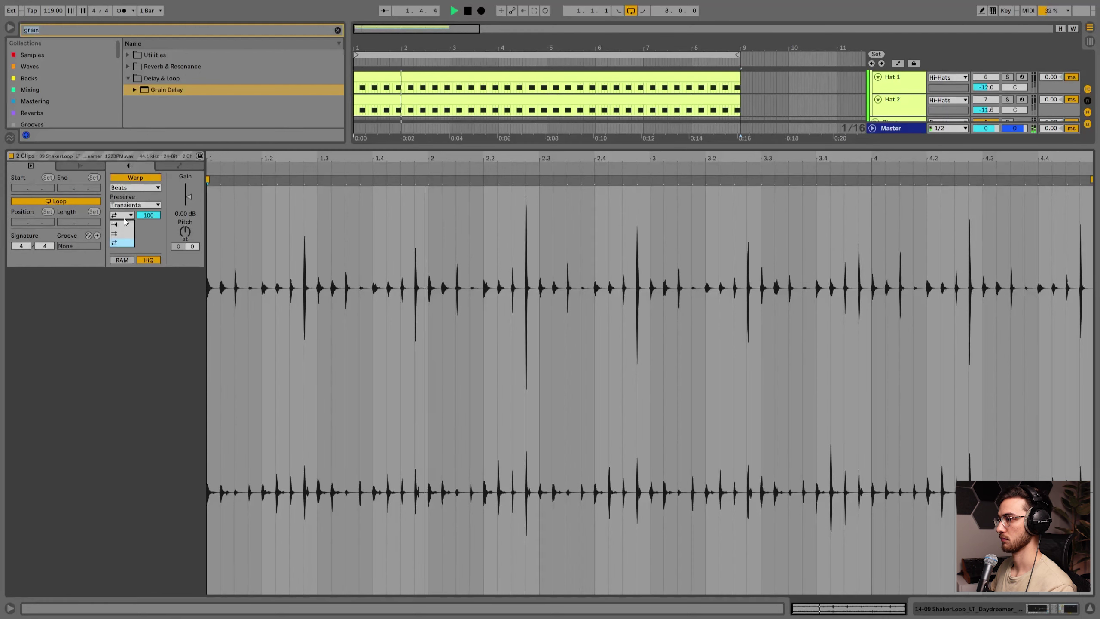
click(118, 225)
drag(148, 218, 148, 245)
key(shift+Tab)
Unsolo the 09 shaker track, lower its volume to -17.5 dB in the full loop, and save the set.
scroll(400, 216, up, 3)
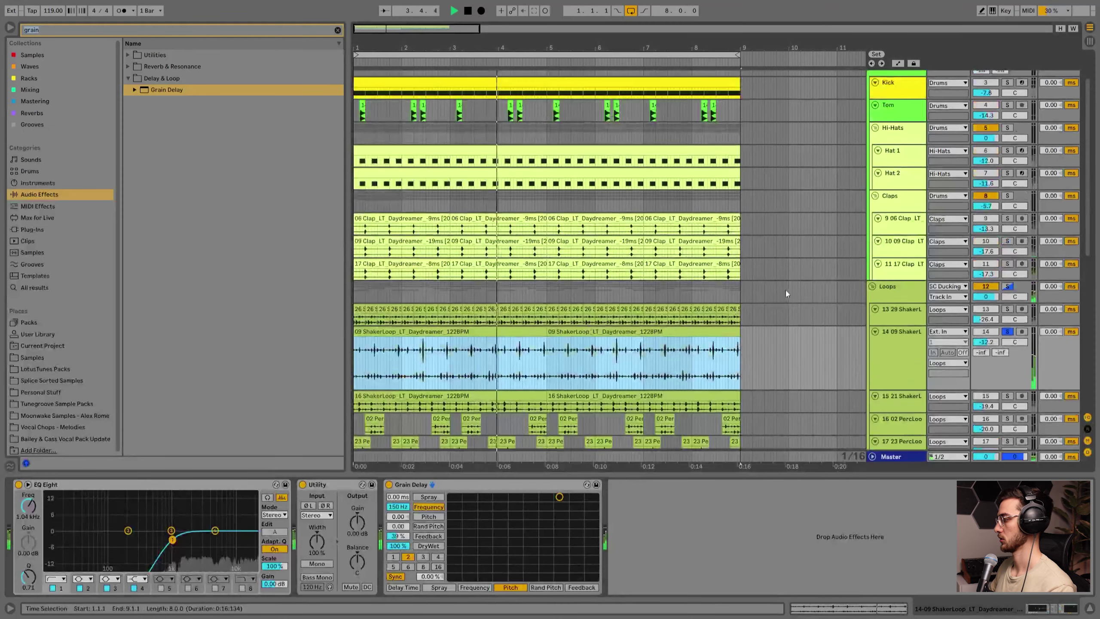
click(1008, 332)
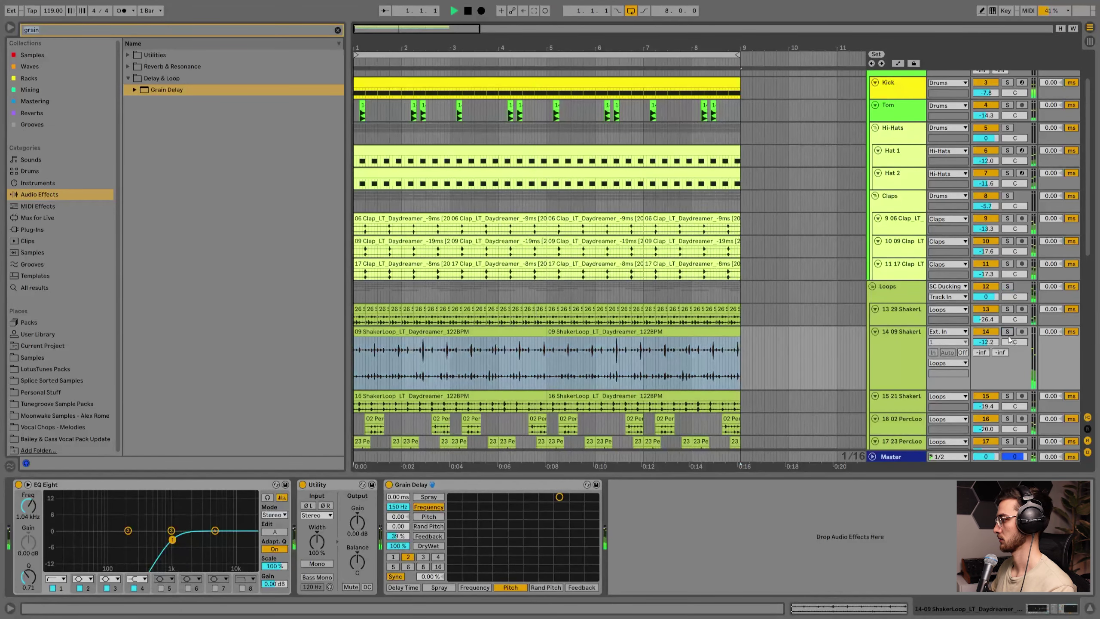
scroll(992, 316, down, 2)
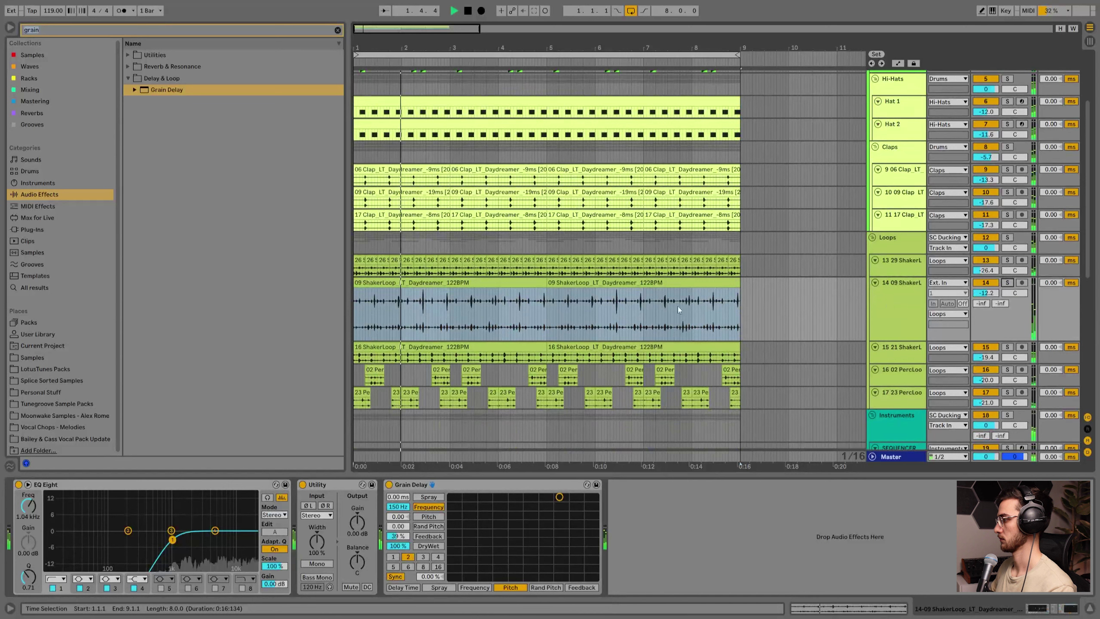
key(h)
drag(982, 297, 982, 306)
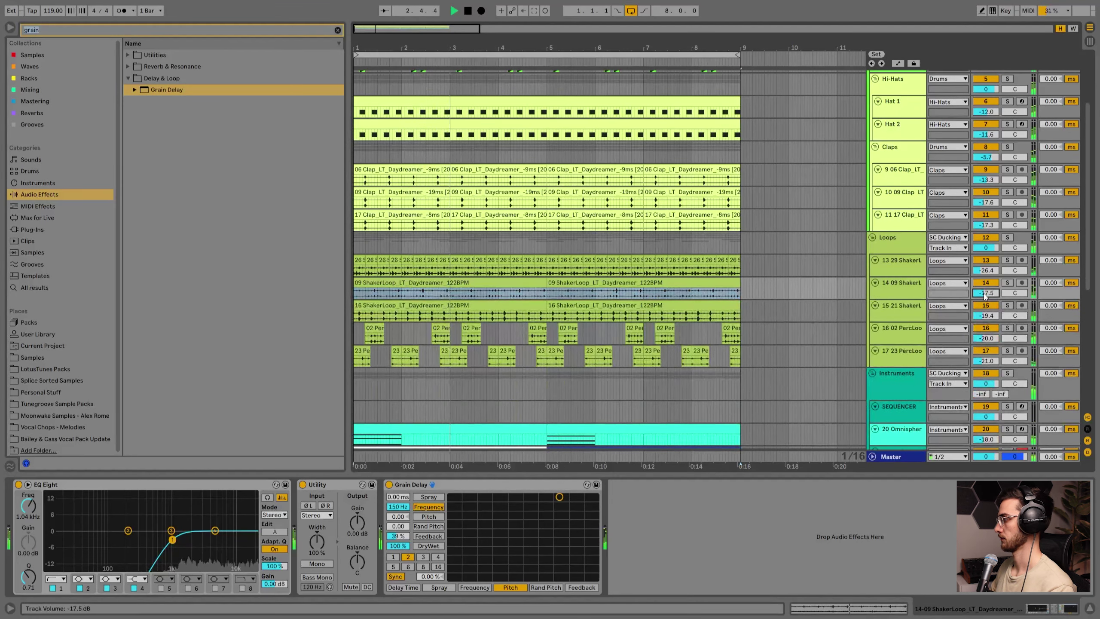
click(617, 305)
click(614, 294)
key(ctrl+s)
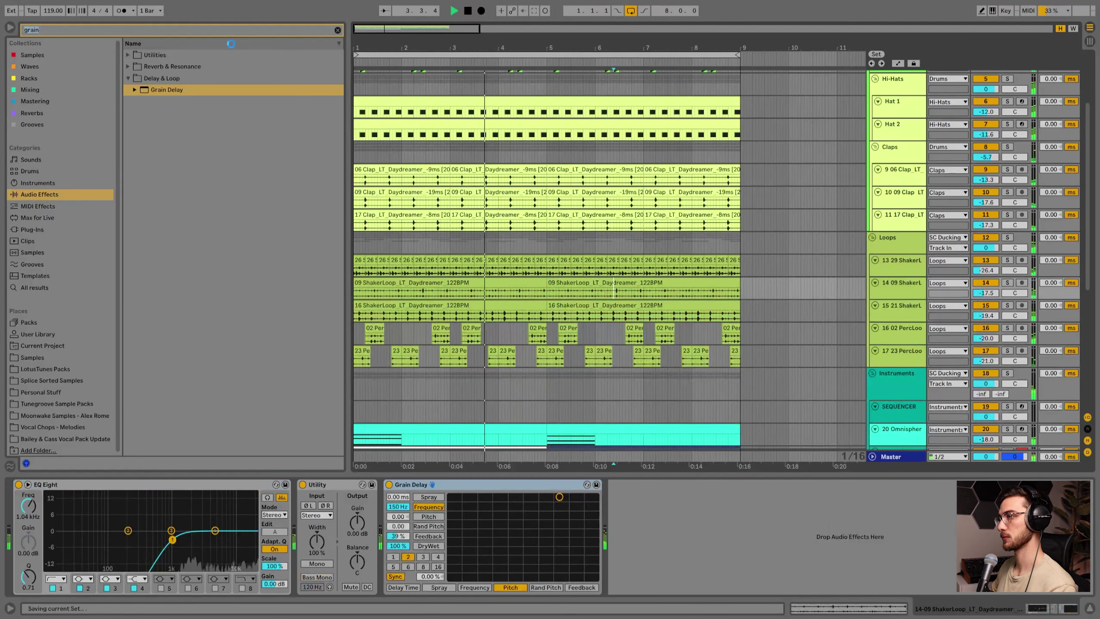
Clear the browser search and raise the Claps group's volume to -3.5 dB while the loop plays.
click(337, 30)
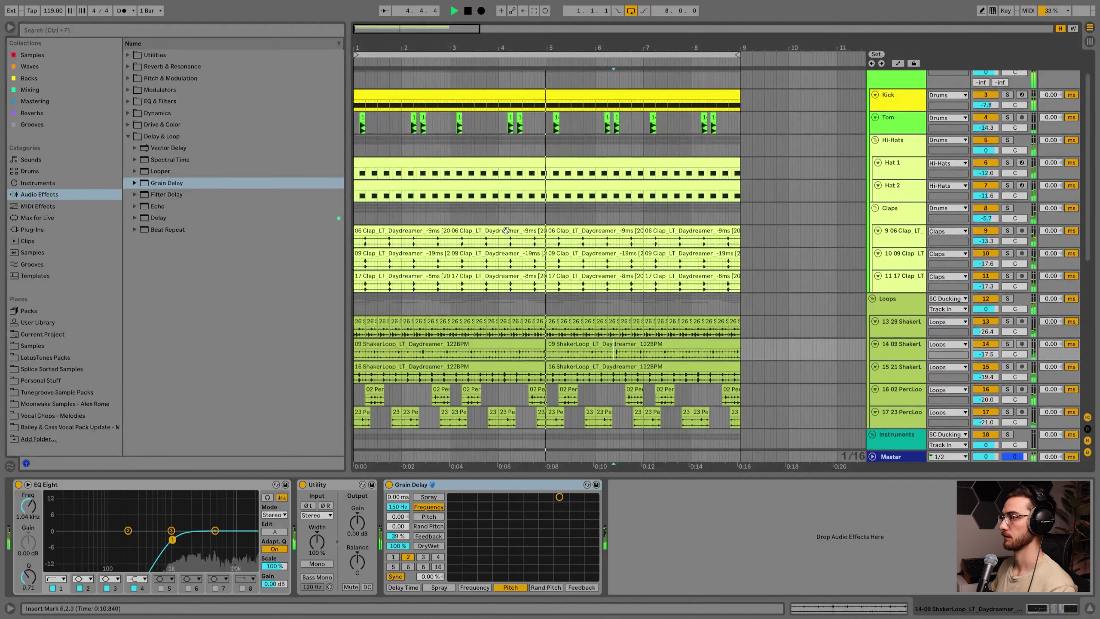
scroll(529, 261, down, 2)
scroll(529, 261, down, 4)
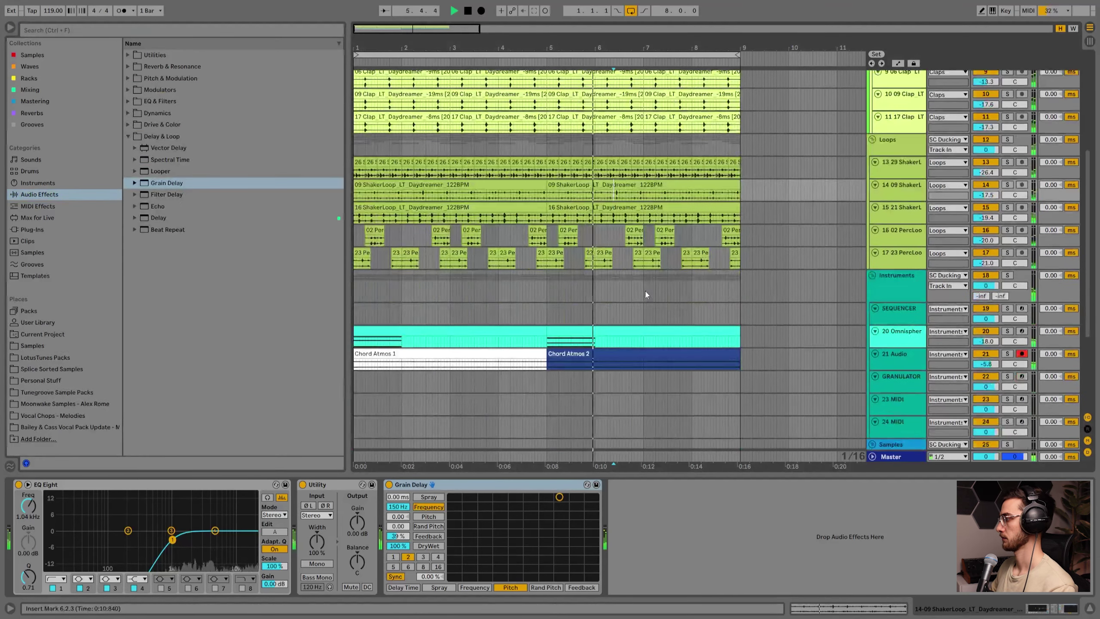
scroll(682, 263, down, 3)
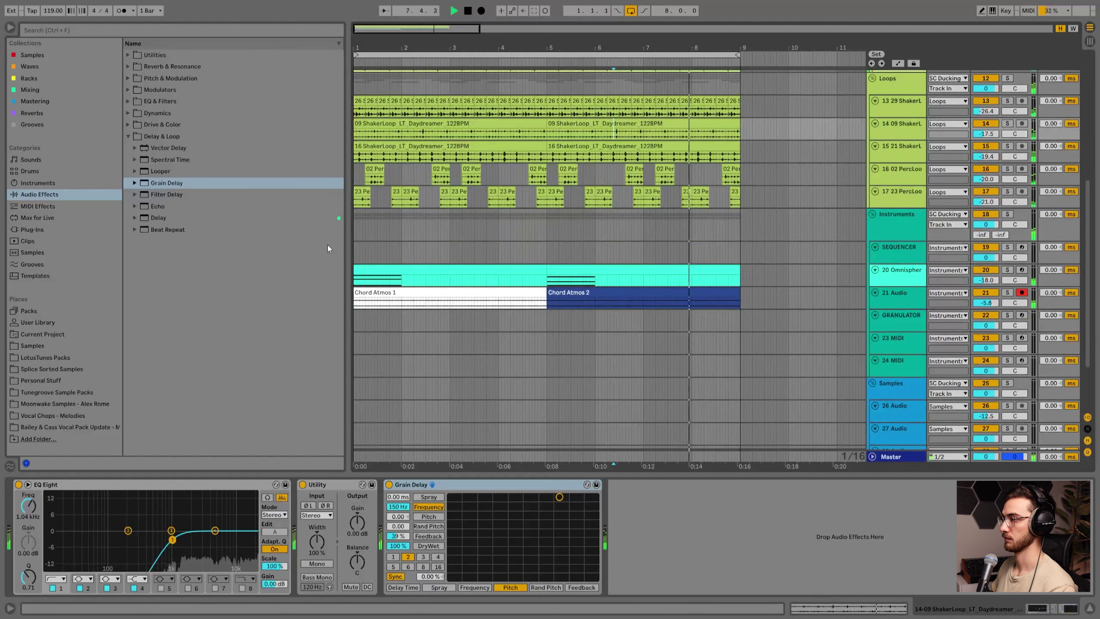
scroll(513, 277, up, 2)
scroll(513, 277, up, 10)
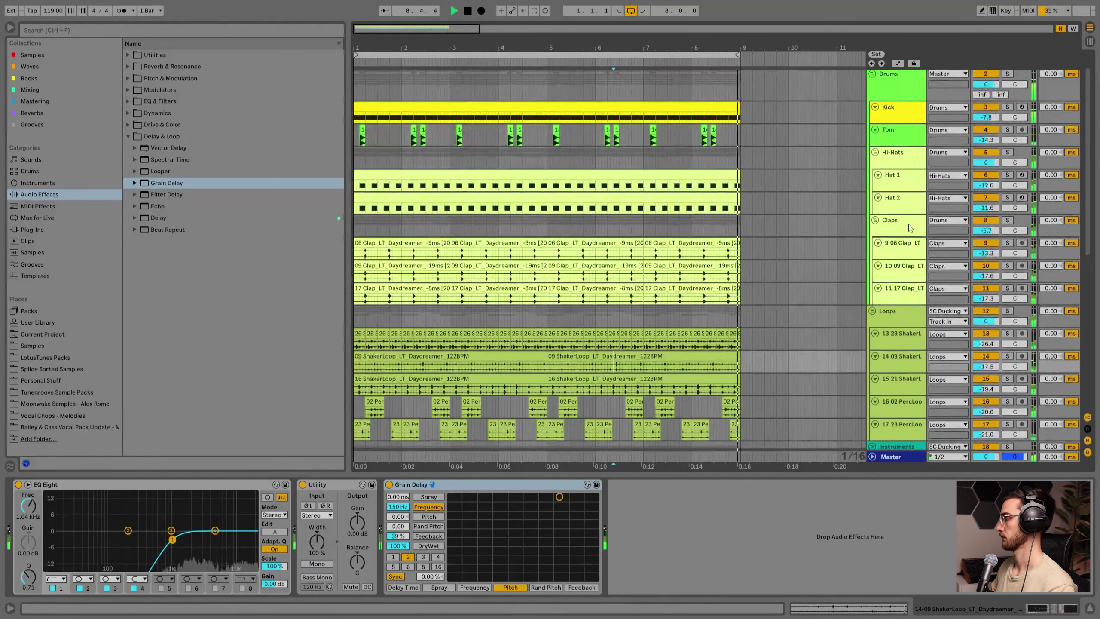
click(986, 230)
drag(986, 230, 986, 225)
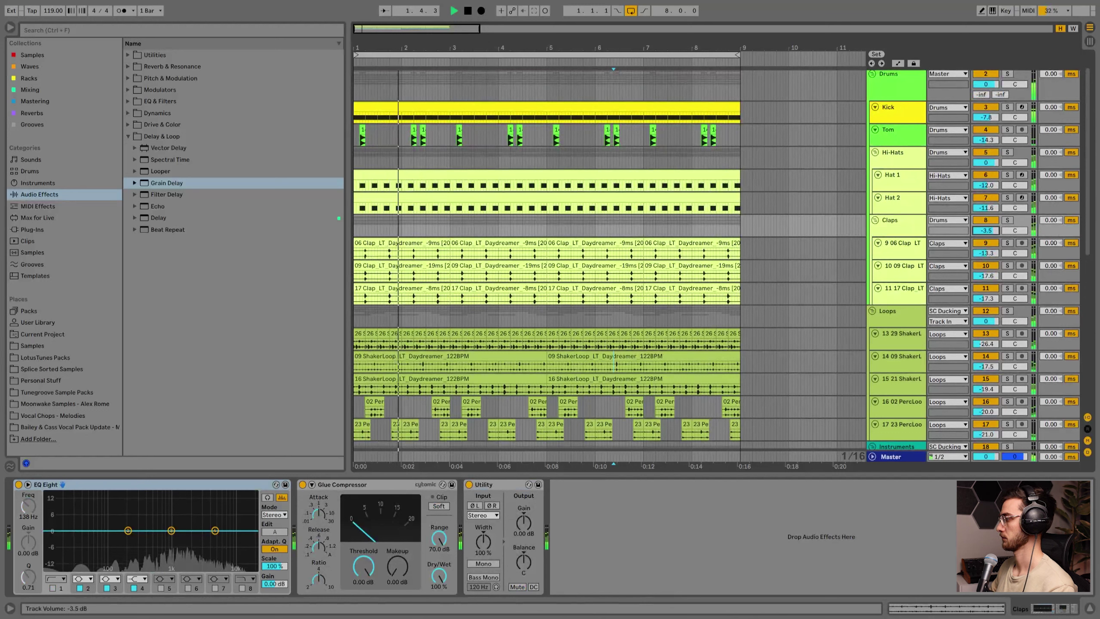
Set the Claps group's Glue Compressor to -23.8 dB threshold and 4.92 dB makeup, and enable the low cut in its EQ Eight.
click(900, 225)
drag(364, 567, 399, 571)
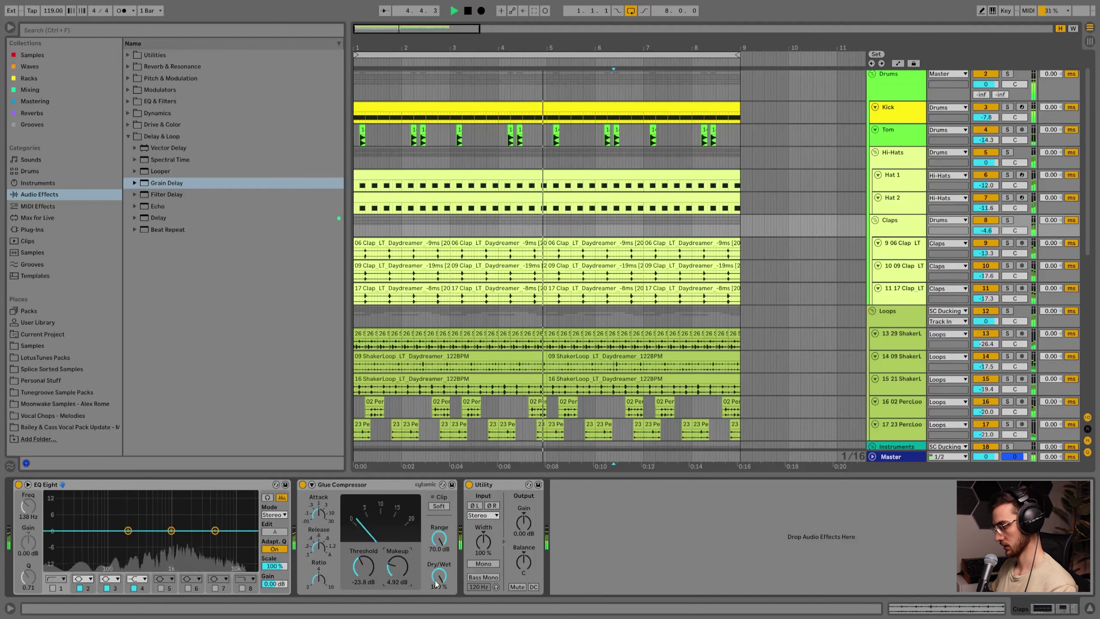
click(52, 588)
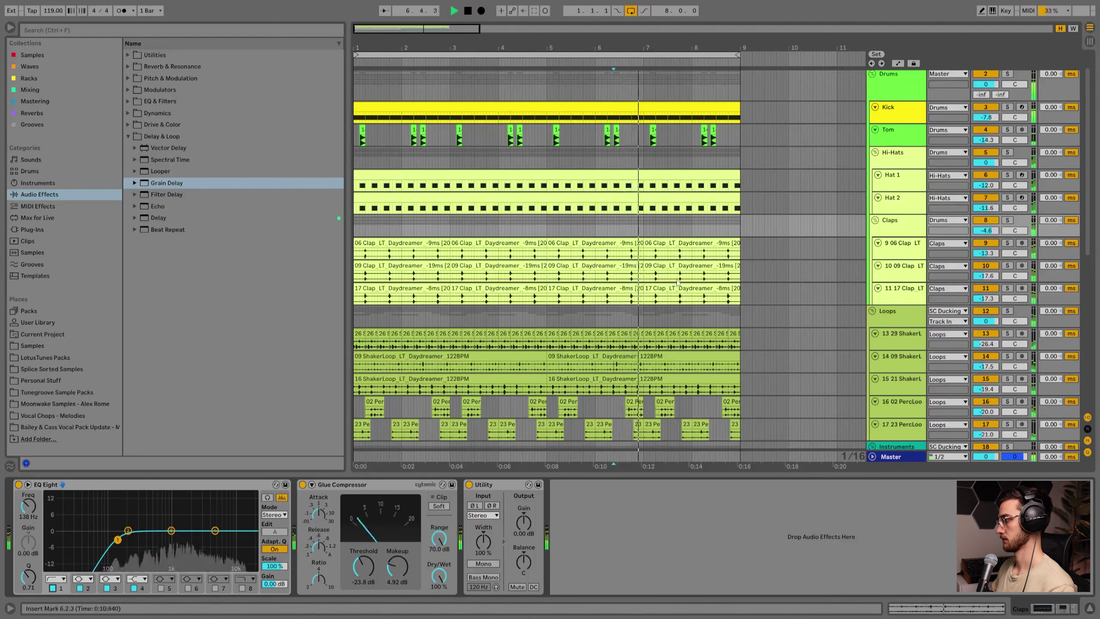
Select the 02 PercLoop track in the Loops group and stop playback.
scroll(747, 277, down, 2)
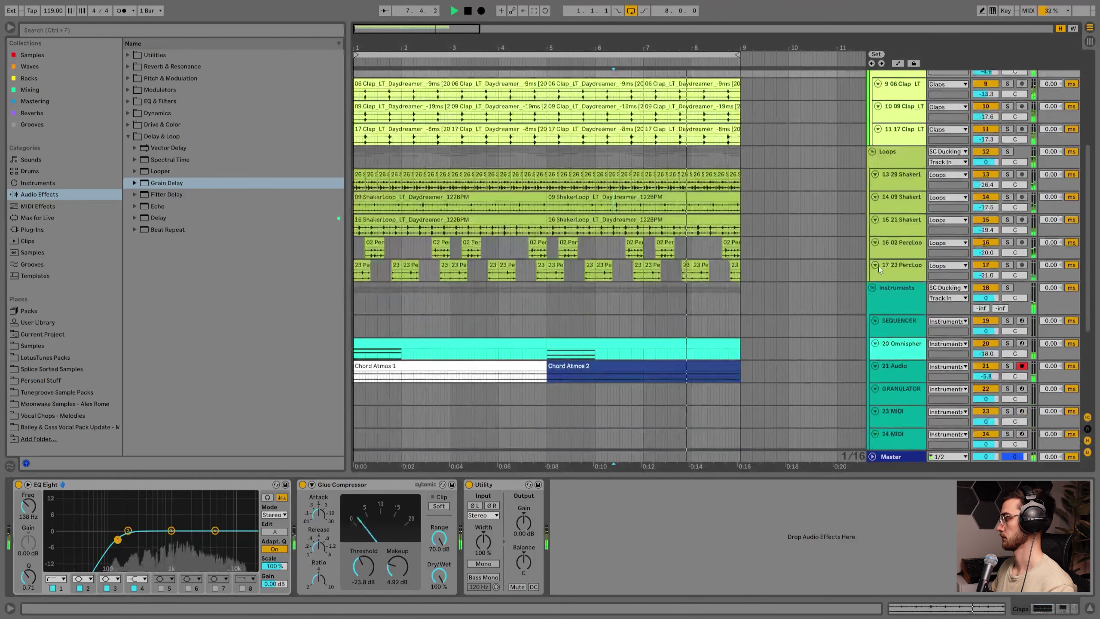
click(903, 244)
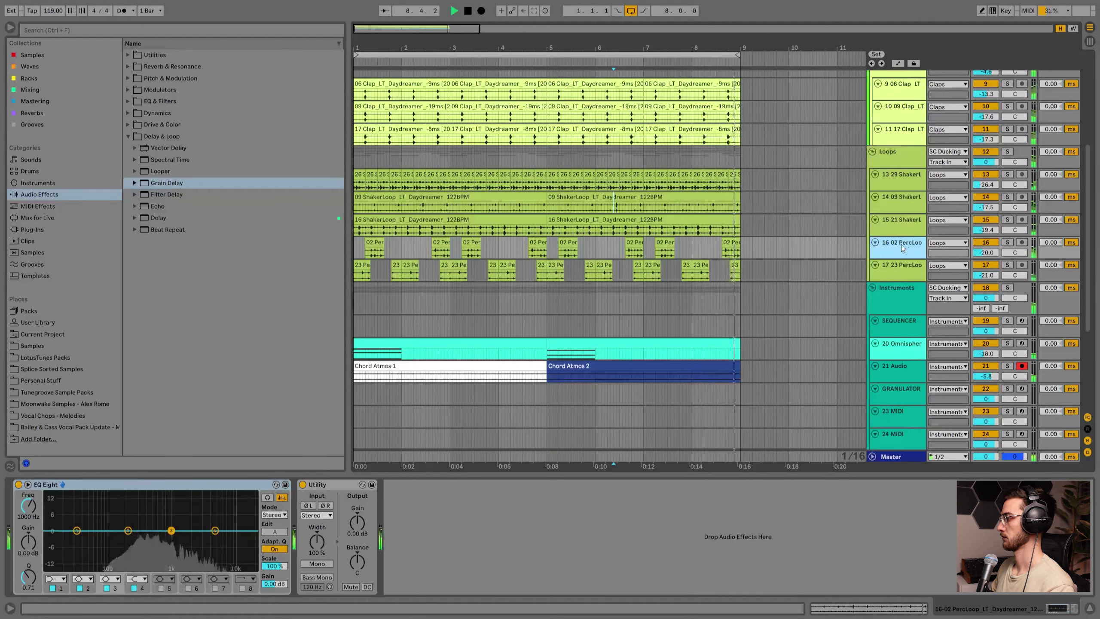
key(space)
click(73, 34)
text(fre)
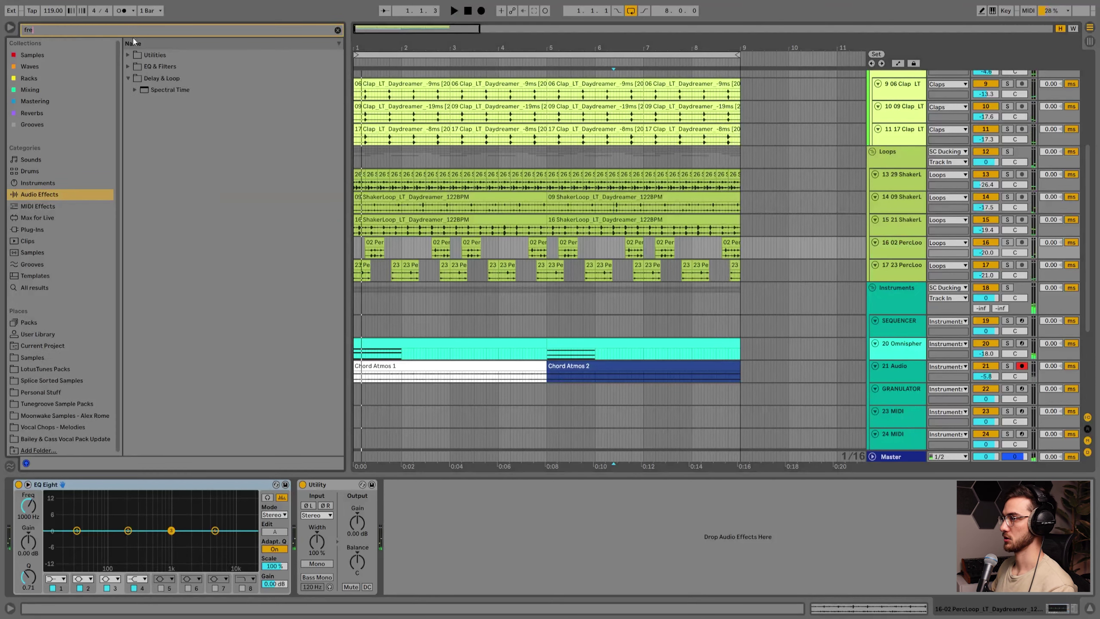
click(38, 89)
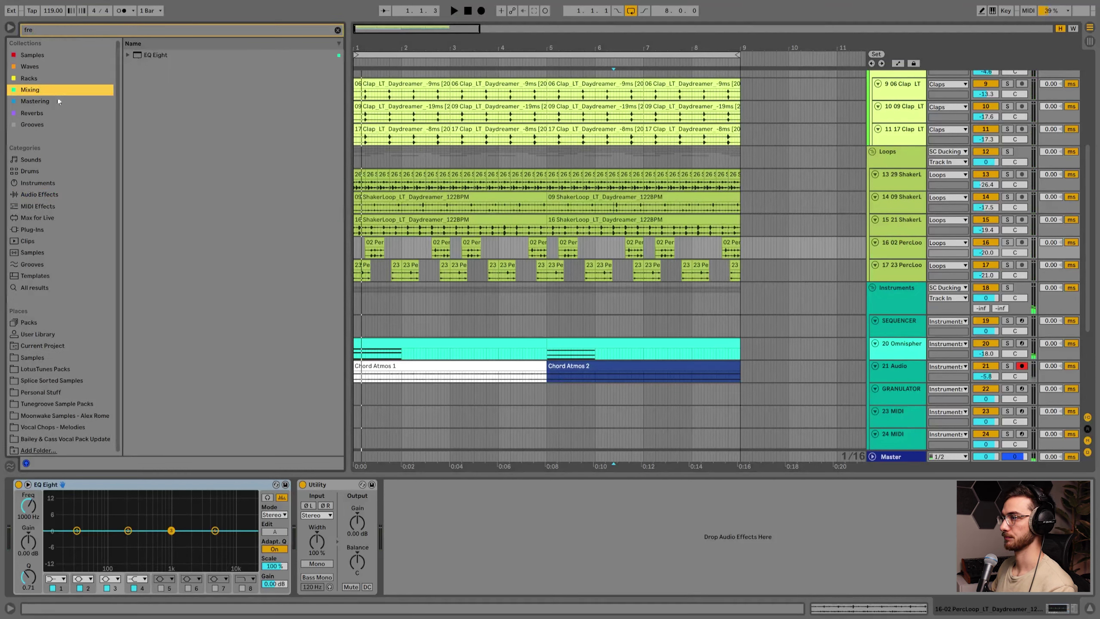
click(36, 195)
click(41, 185)
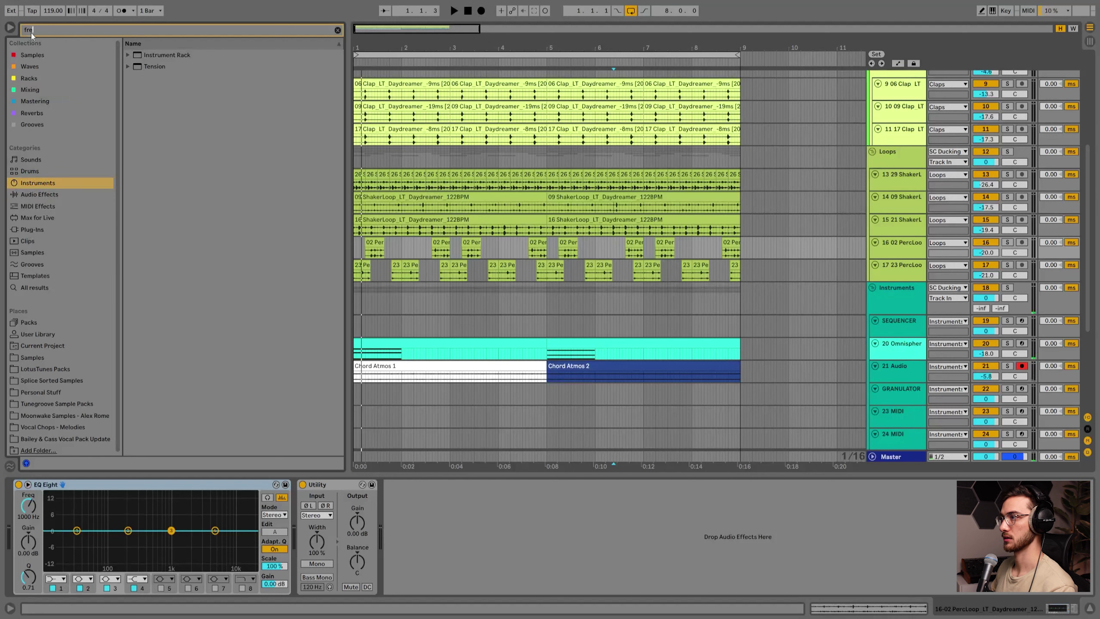
Search the audio effects for "shift", add Shifter to the 02 PercLoop track, and rename the track Bongo.
text(shift)
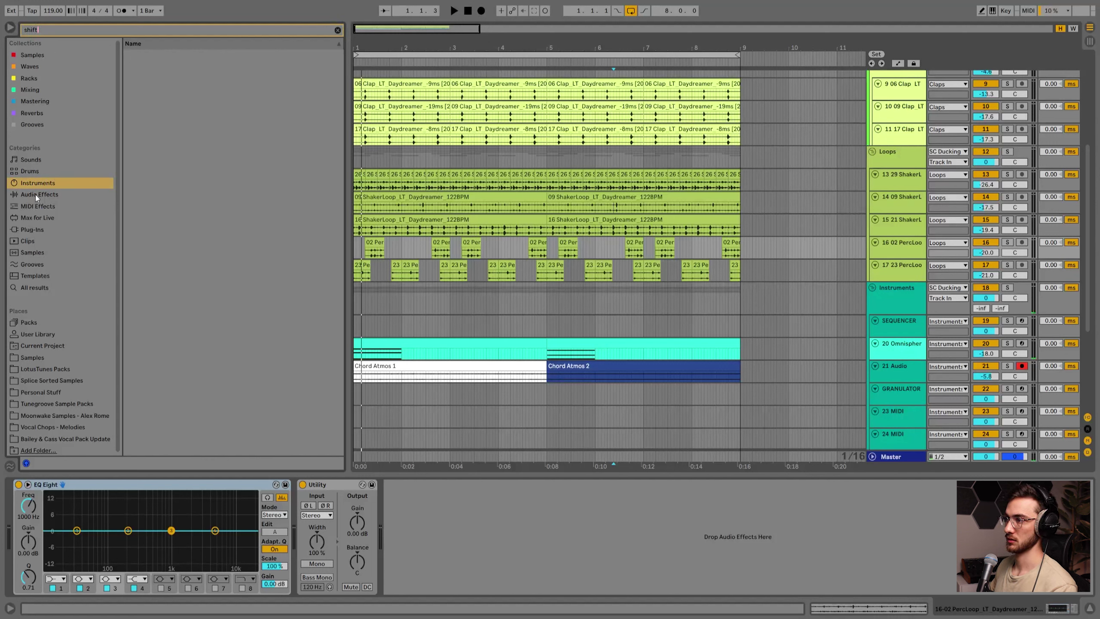
click(129, 79)
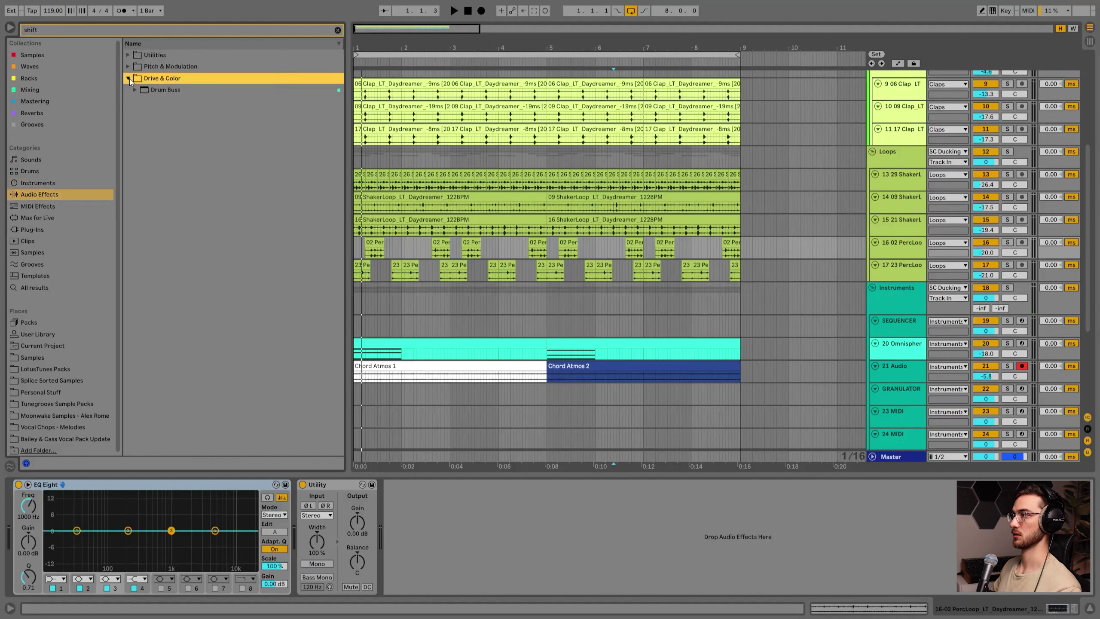
click(128, 66)
click(148, 80)
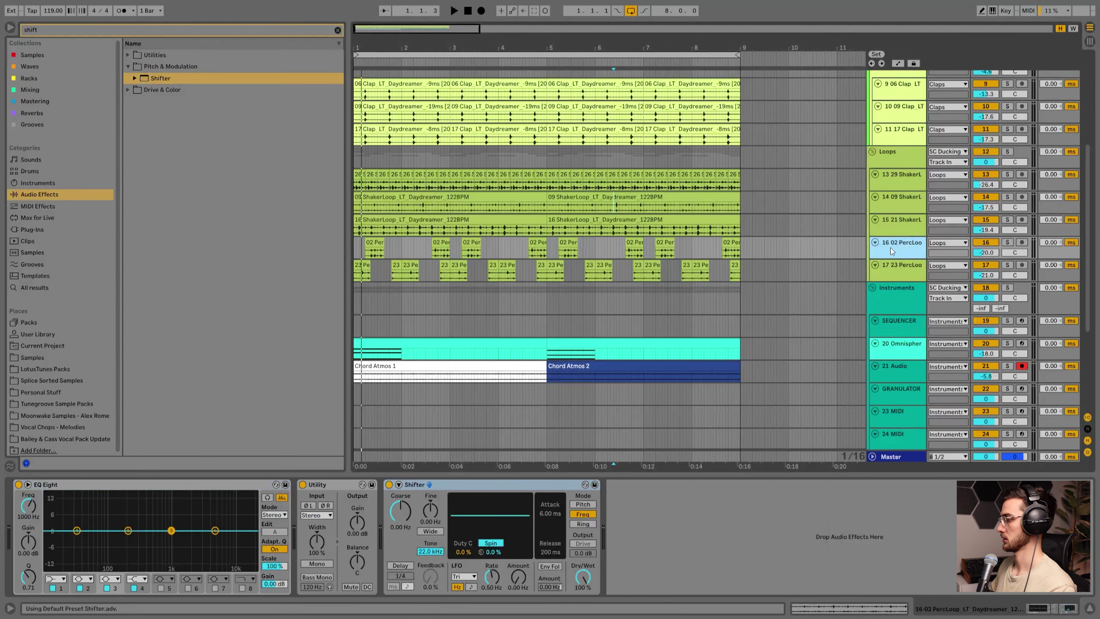
text(go)
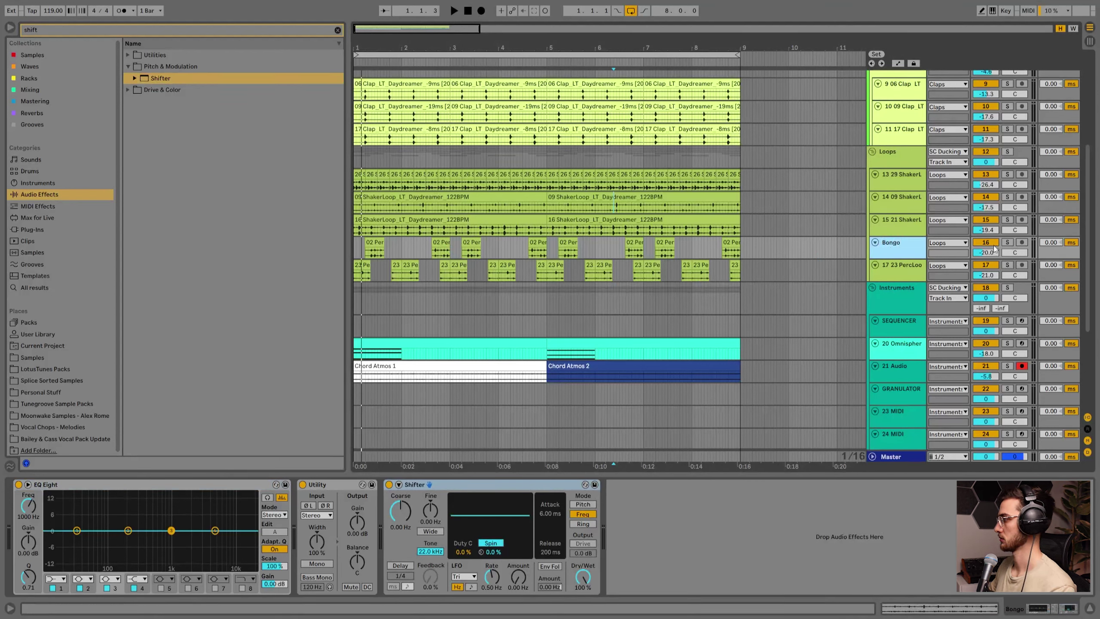
Set the Bongo track's Shifter Fine shift to -97.6 Hz, auditioning it soloed and in the full loop.
click(1008, 243)
key(space)
drag(431, 511, 431, 526)
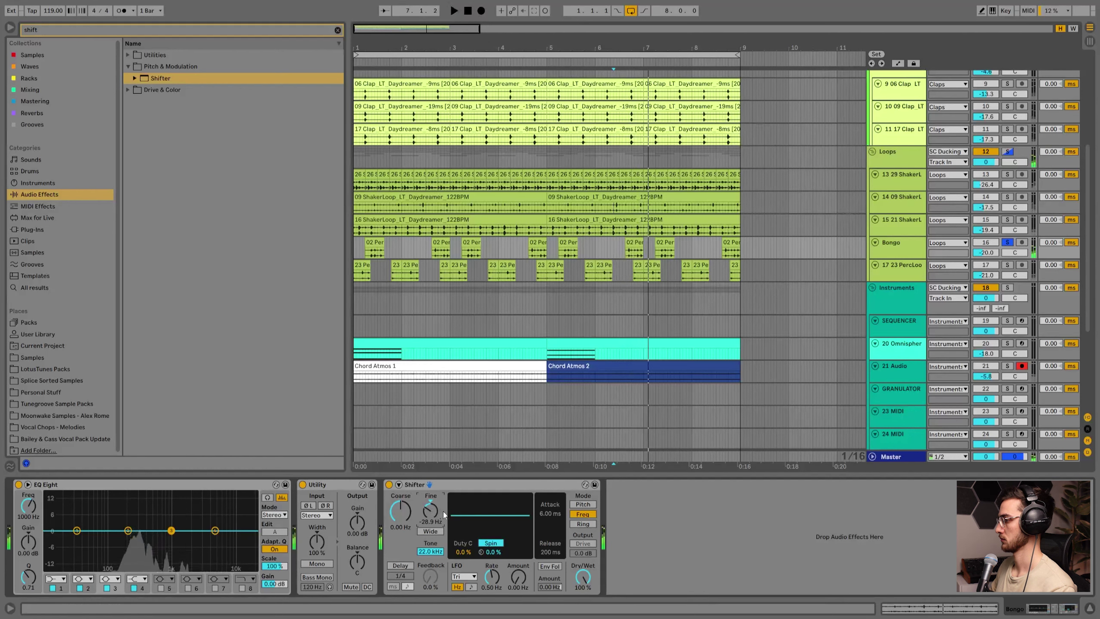
drag(434, 514, 434, 507)
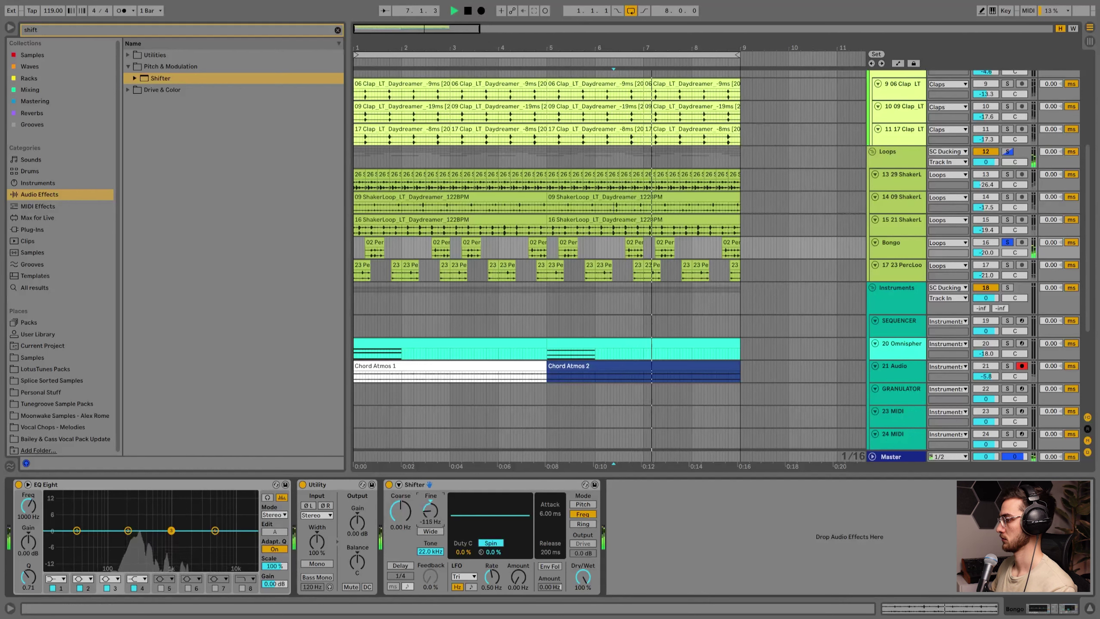
key(space)
click(1006, 241)
key(space)
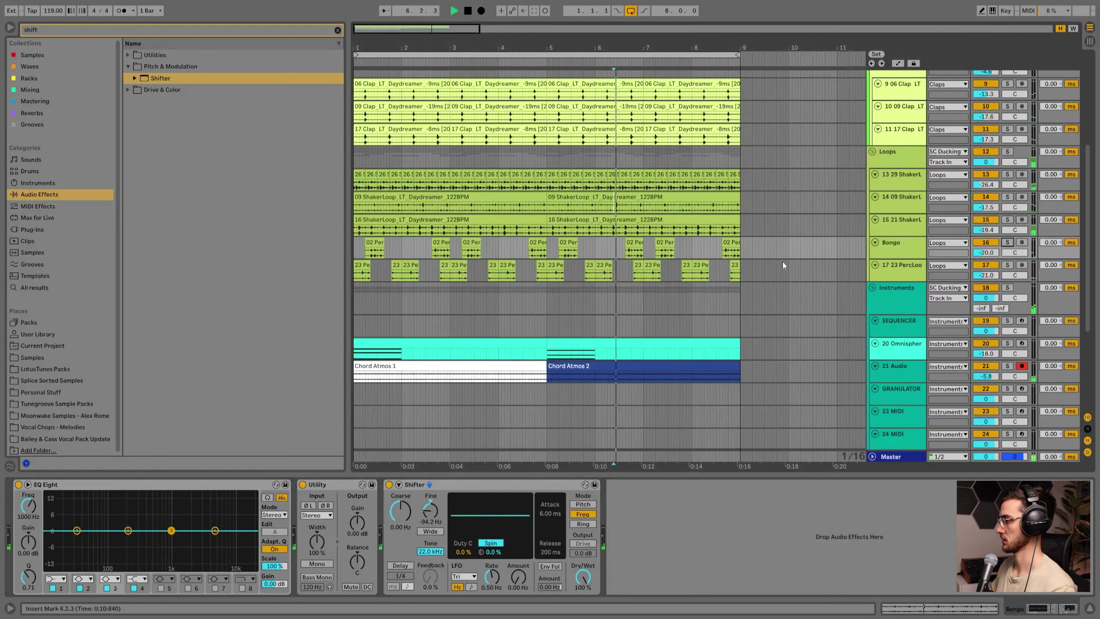
mouse_move(430, 511)
mouse_down()
mouse_move(431, 545)
mouse_move(431, 503)
mouse_up()
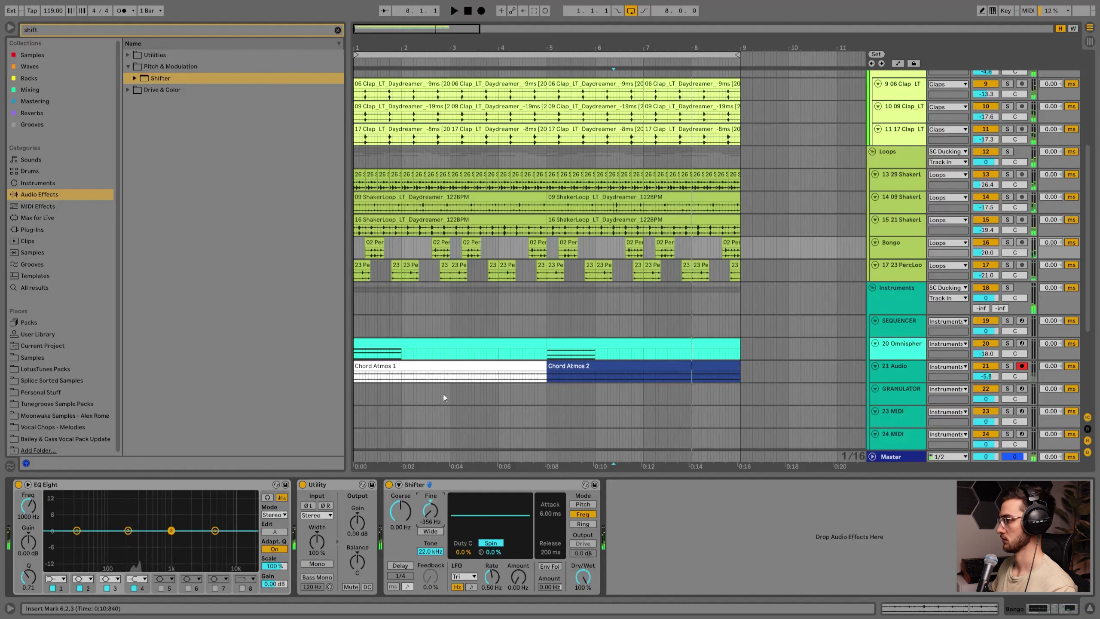
click(358, 246)
key(space)
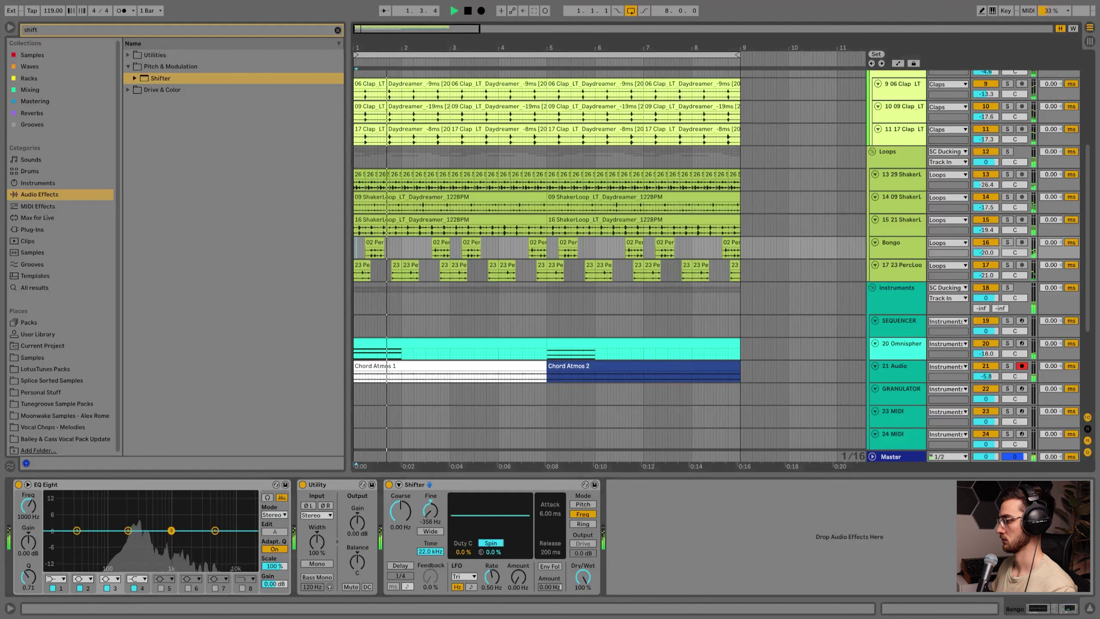
drag(431, 511, 431, 487)
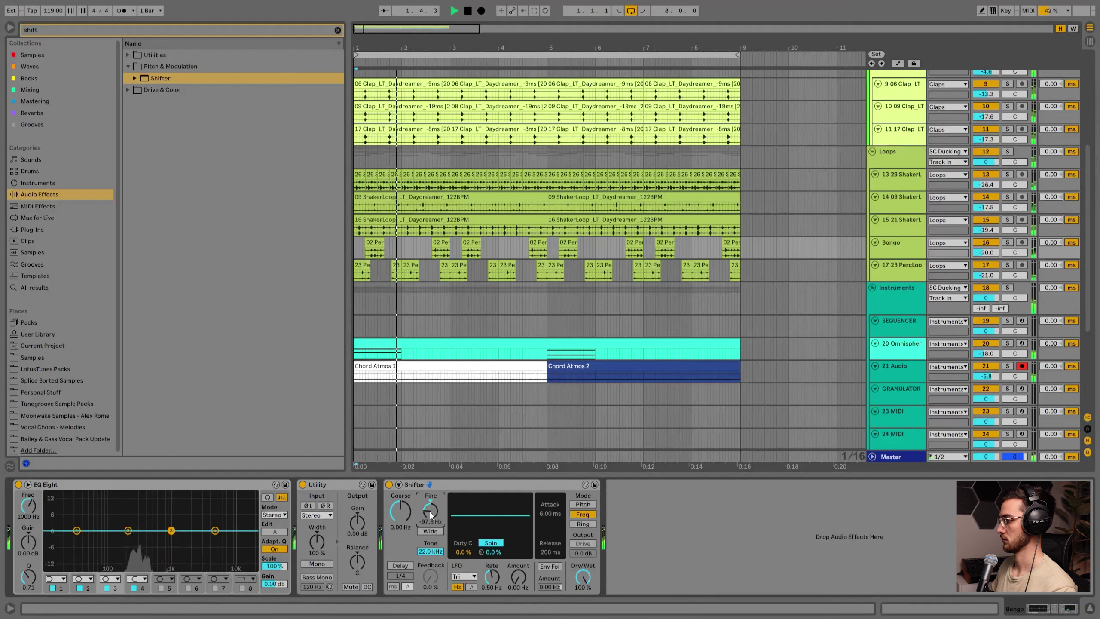
Move the Bongo track's EQ Eight after Shifter with a low cut at 147 Hz, and lower the track volume to -22.0 dB.
drag(123, 485, 536, 566)
click(363, 580)
click(366, 517)
key(space)
key(space)
drag(386, 539, 428, 540)
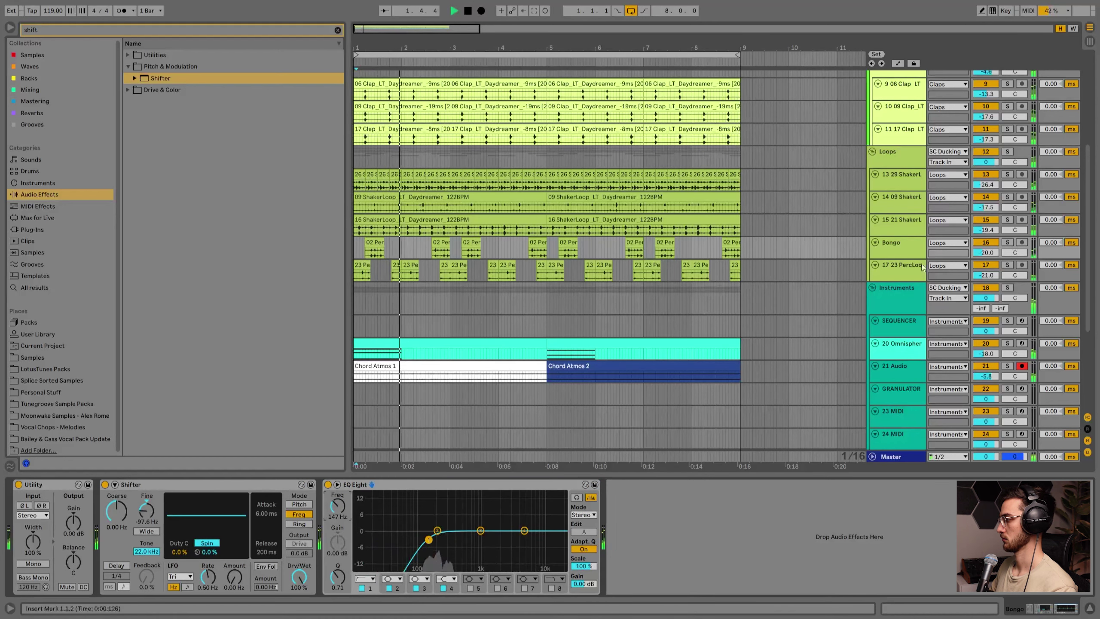
drag(986, 253, 986, 256)
click(544, 253)
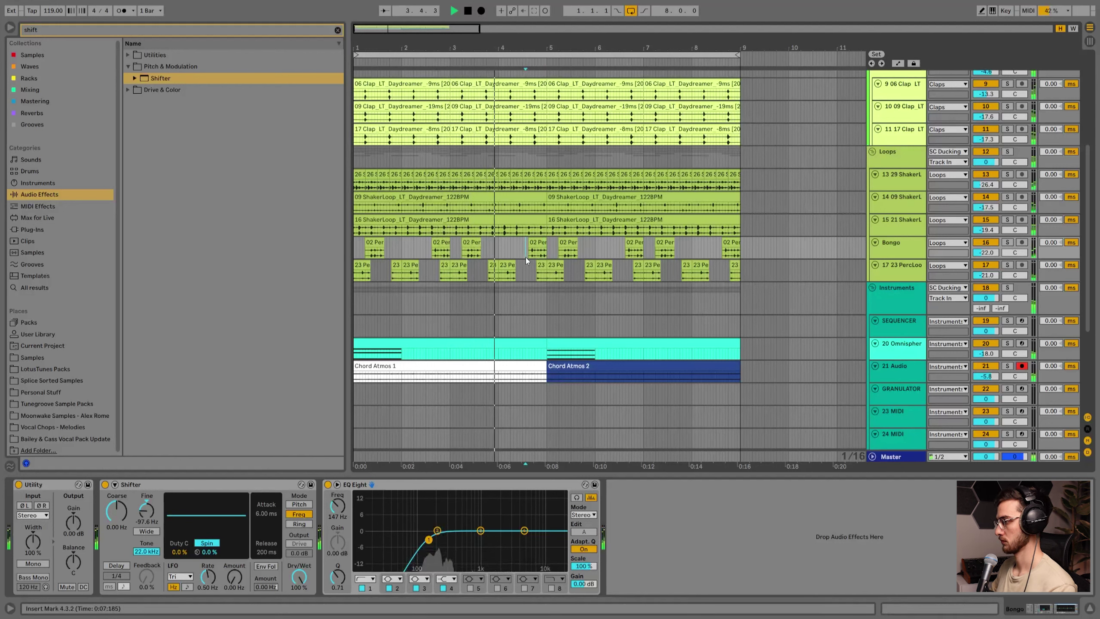
Change the arrangement grid to 2/1, save the set, and clear the browser search.
right_click(526, 257)
click(605, 364)
click(542, 302)
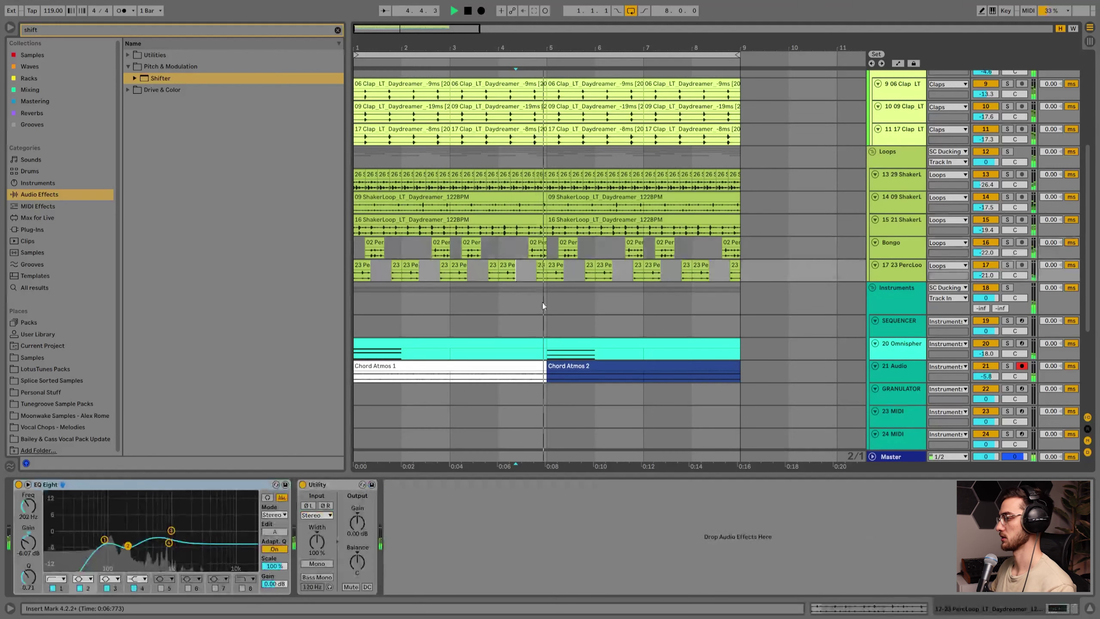
key(ctrl+s)
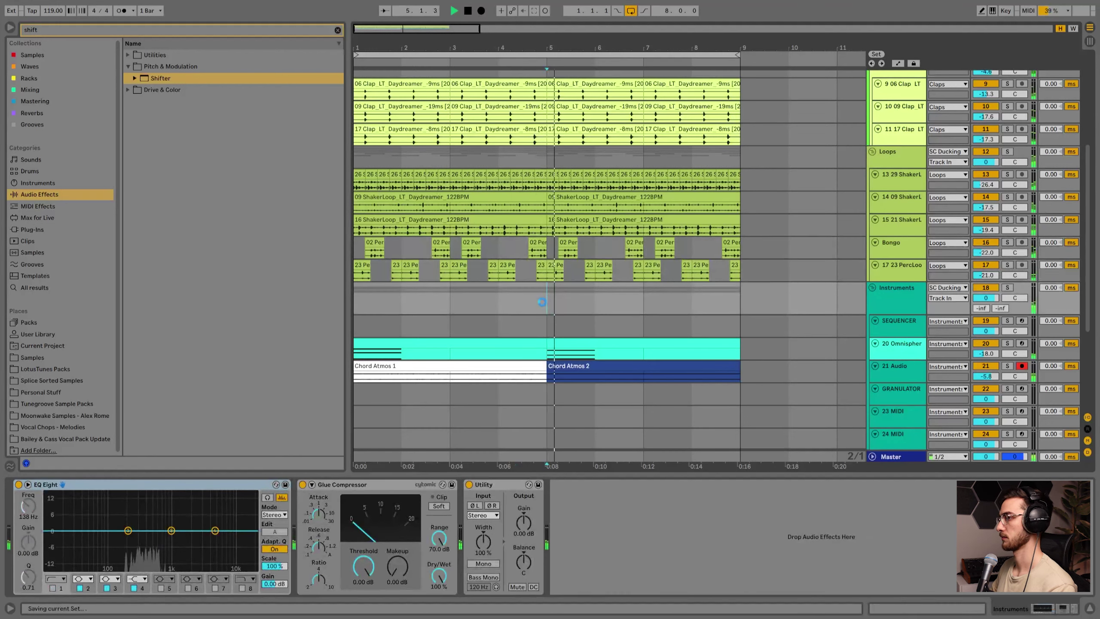
click(338, 30)
On the Omnisphere track, set EQ Eight's high band to -3.84 dB at 2.61 kHz while the loop plays.
scroll(539, 289, up, 3)
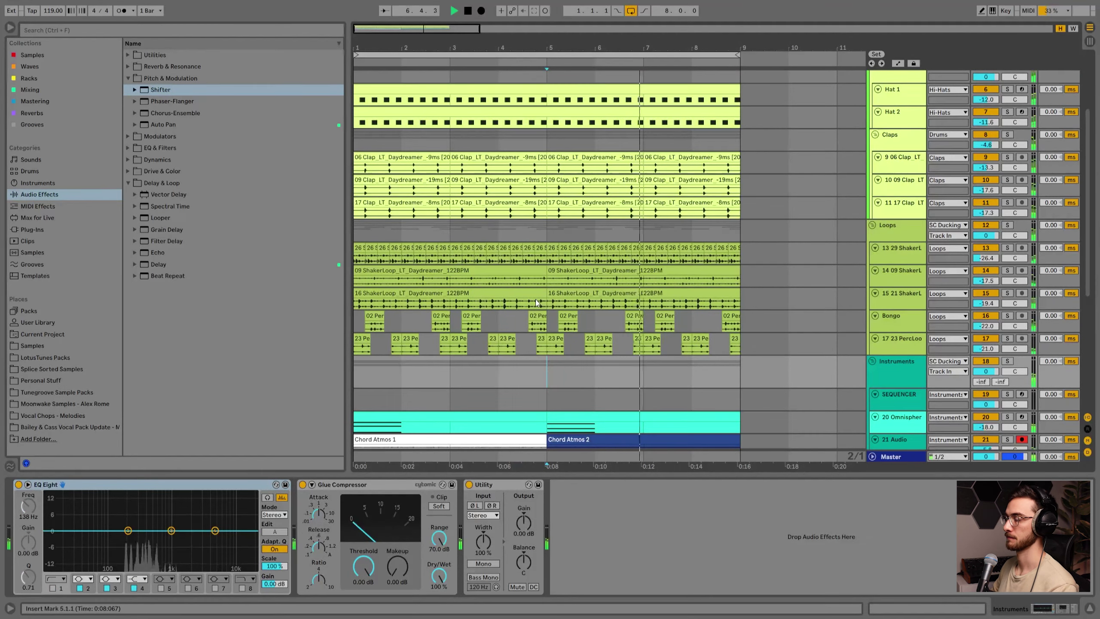
scroll(571, 277, down, 3)
scroll(580, 271, down, 5)
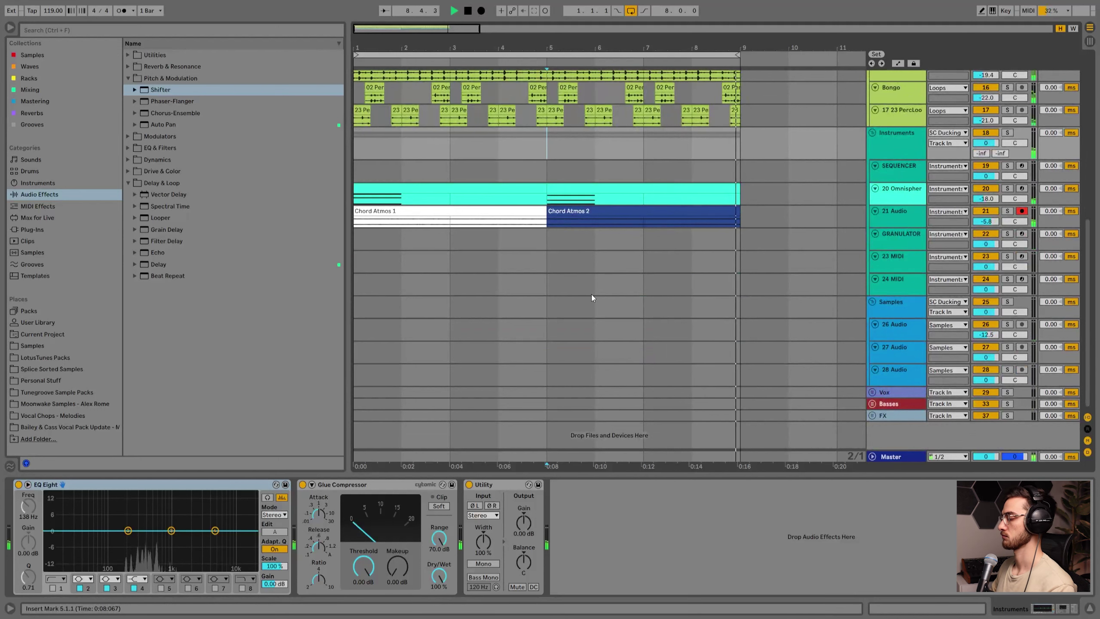
scroll(576, 294, up, 1)
scroll(693, 299, up, 1)
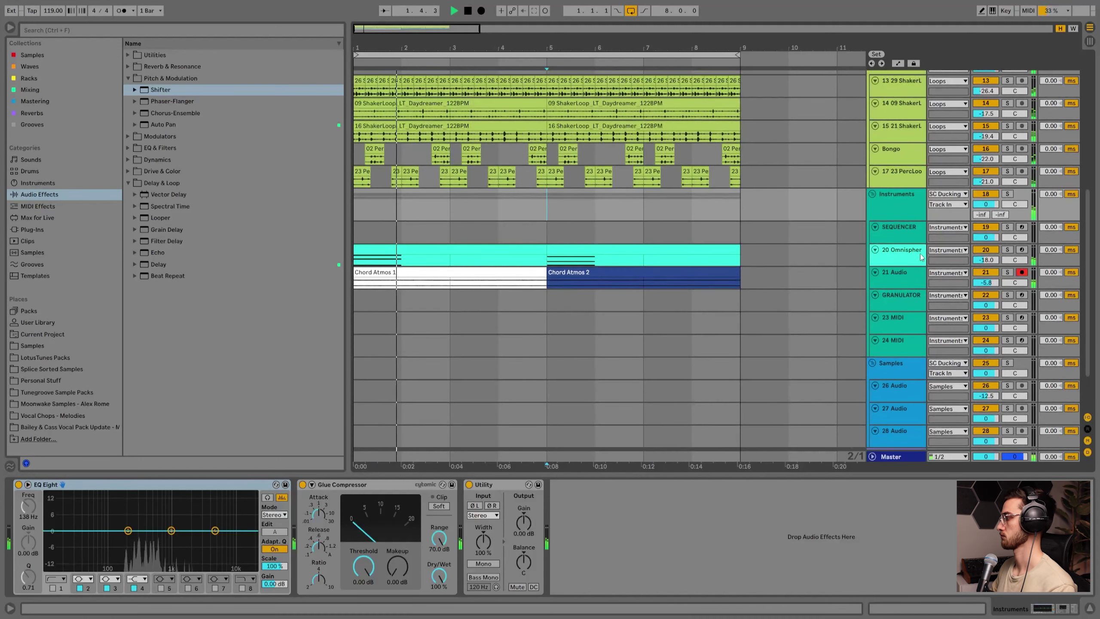
click(921, 258)
drag(595, 531, 576, 540)
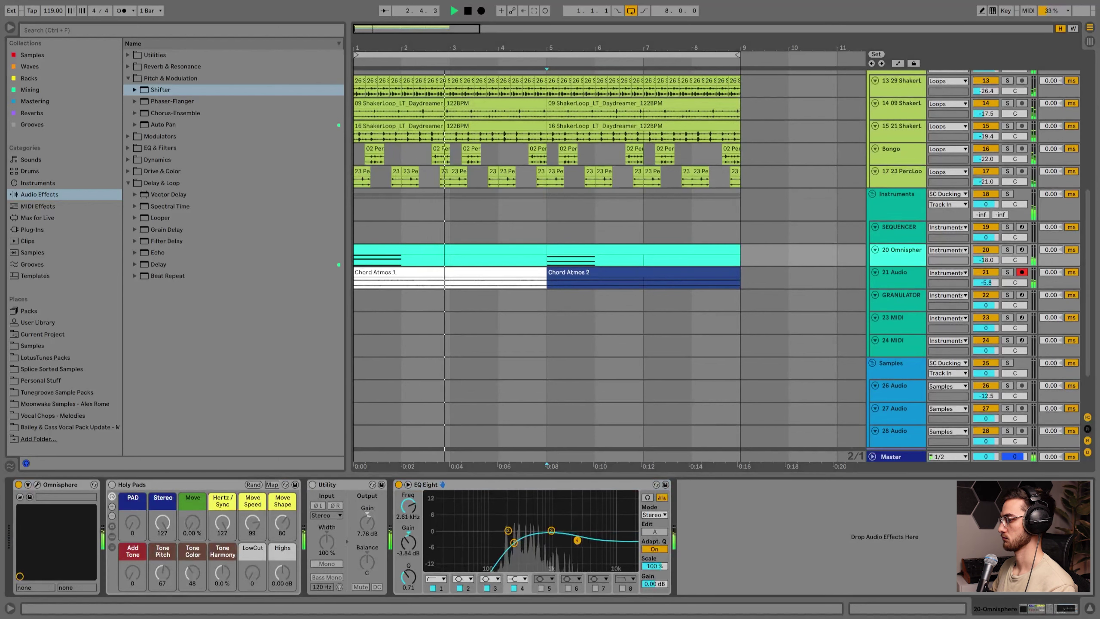
click(472, 281)
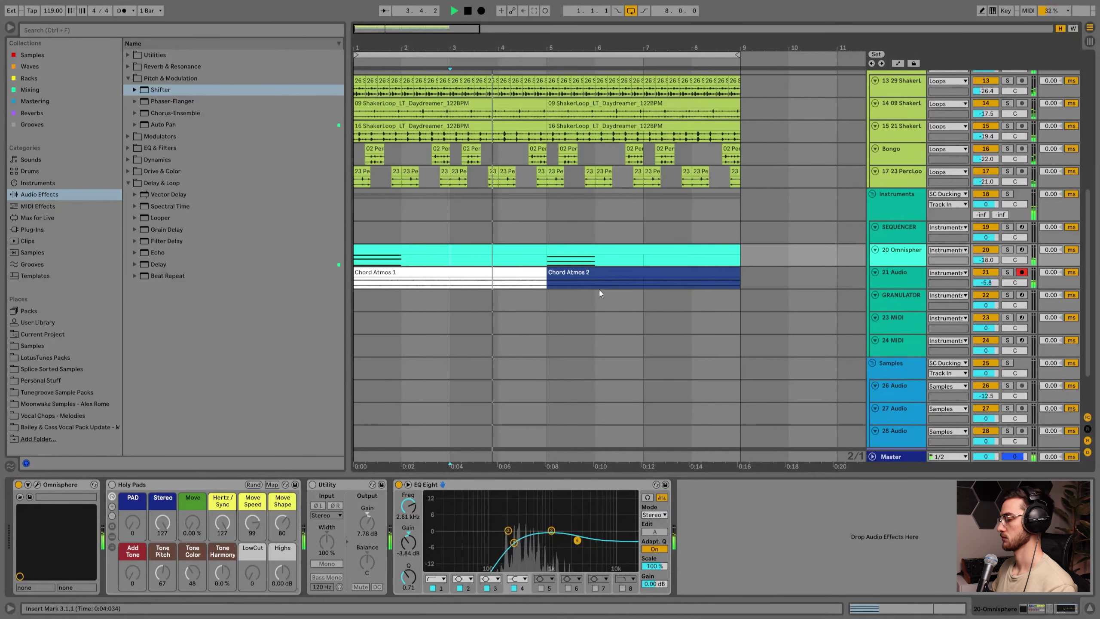
scroll(886, 256, up, 3)
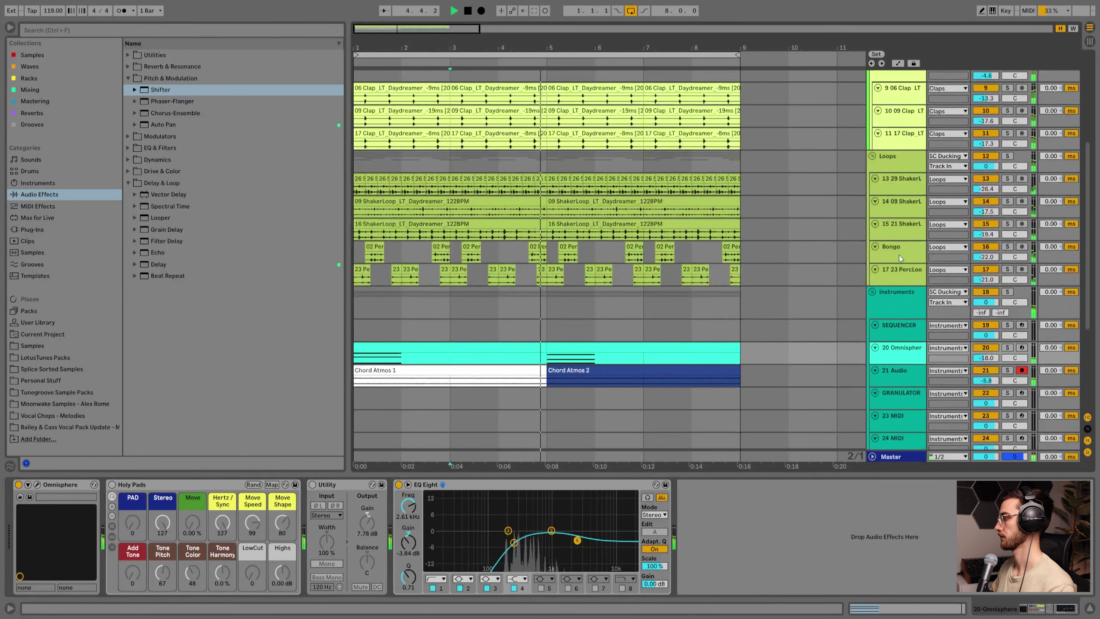
click(895, 254)
scroll(852, 260, up, 4)
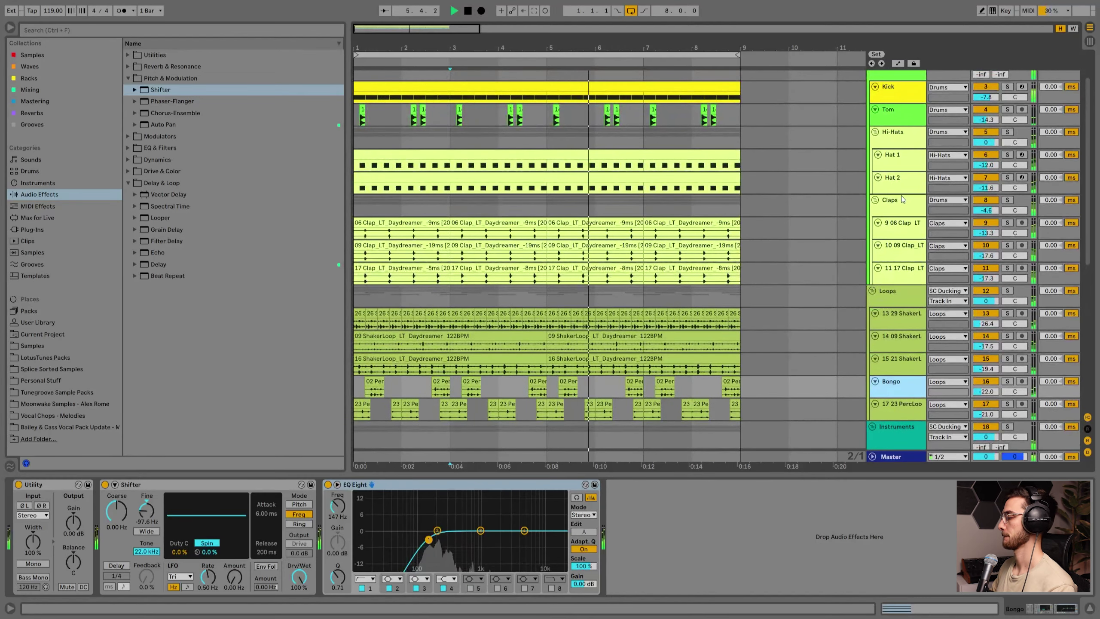
scroll(921, 267, down, 5)
scroll(922, 265, down, 3)
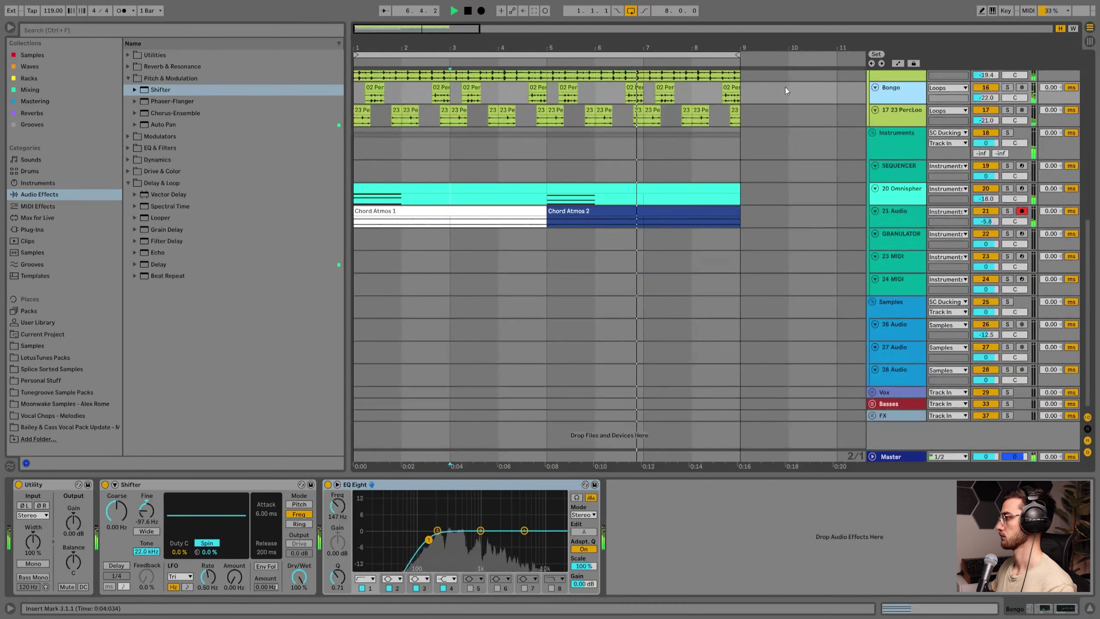
scroll(390, 217, down, 3)
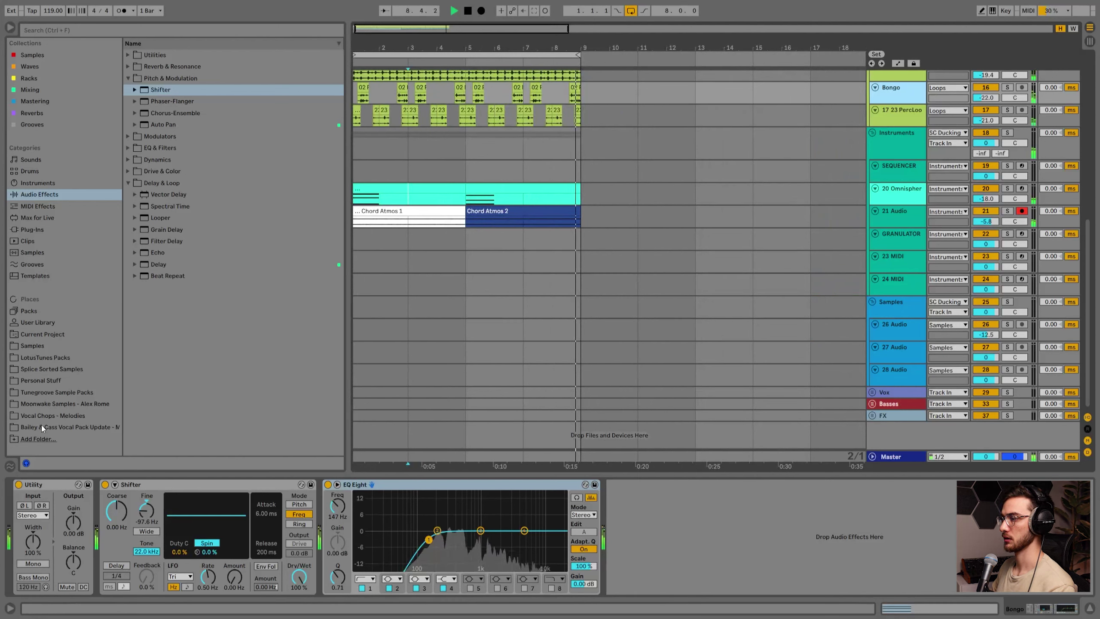
Audition loops 06, 19, 23, 28 and 31 from the Perc Loops folder of LotusTunes Packs against the playing loop.
click(40, 357)
scroll(182, 268, up, 4)
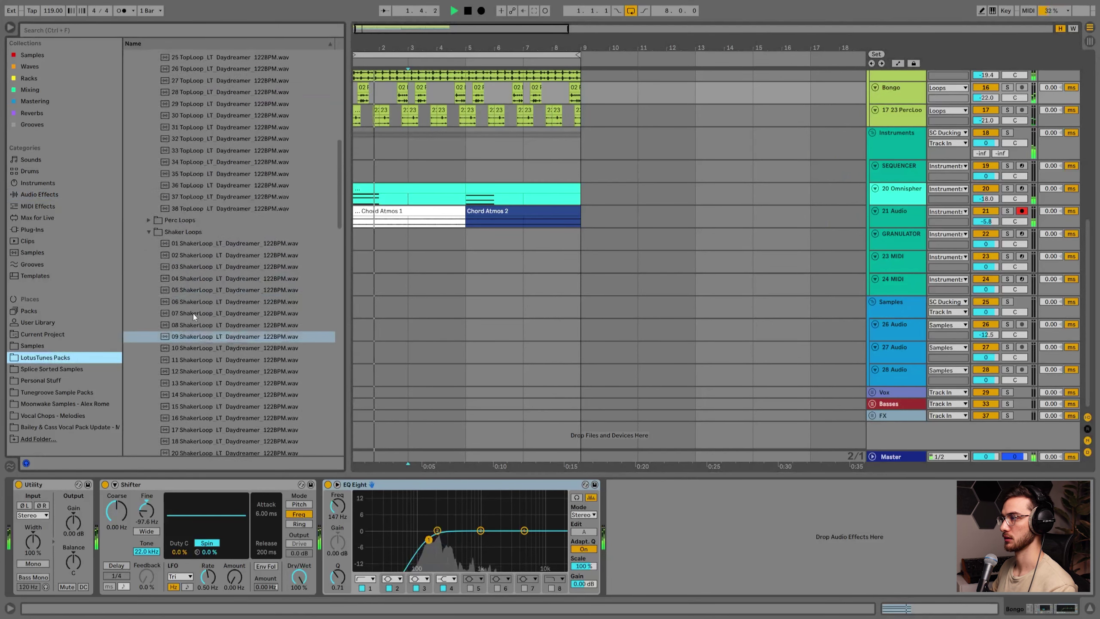
click(148, 236)
click(200, 255)
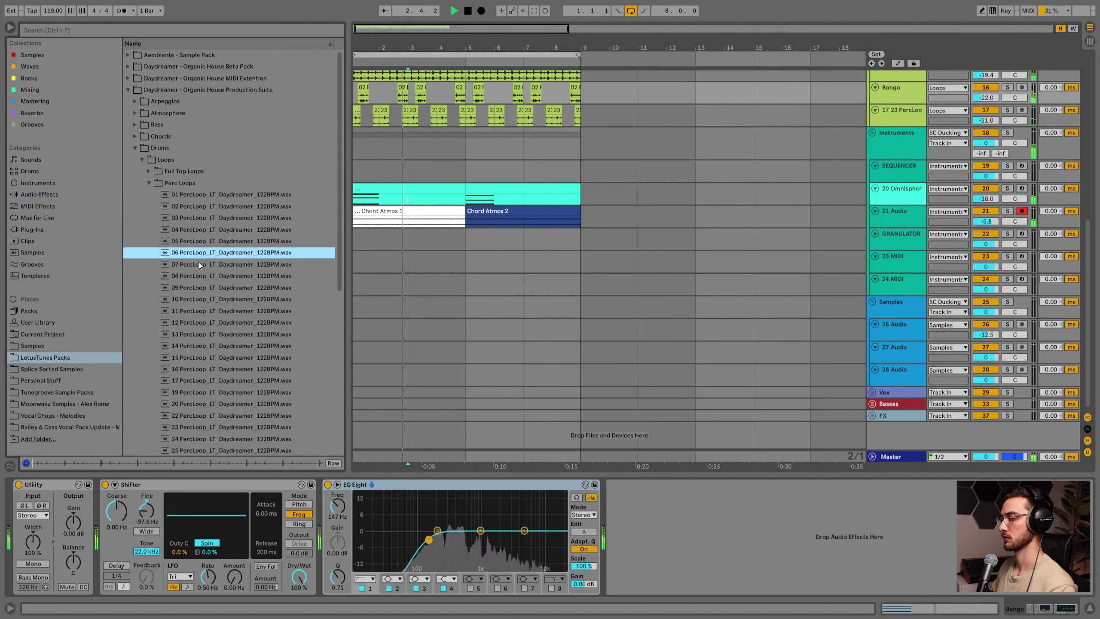
scroll(204, 273, down, 2)
click(213, 315)
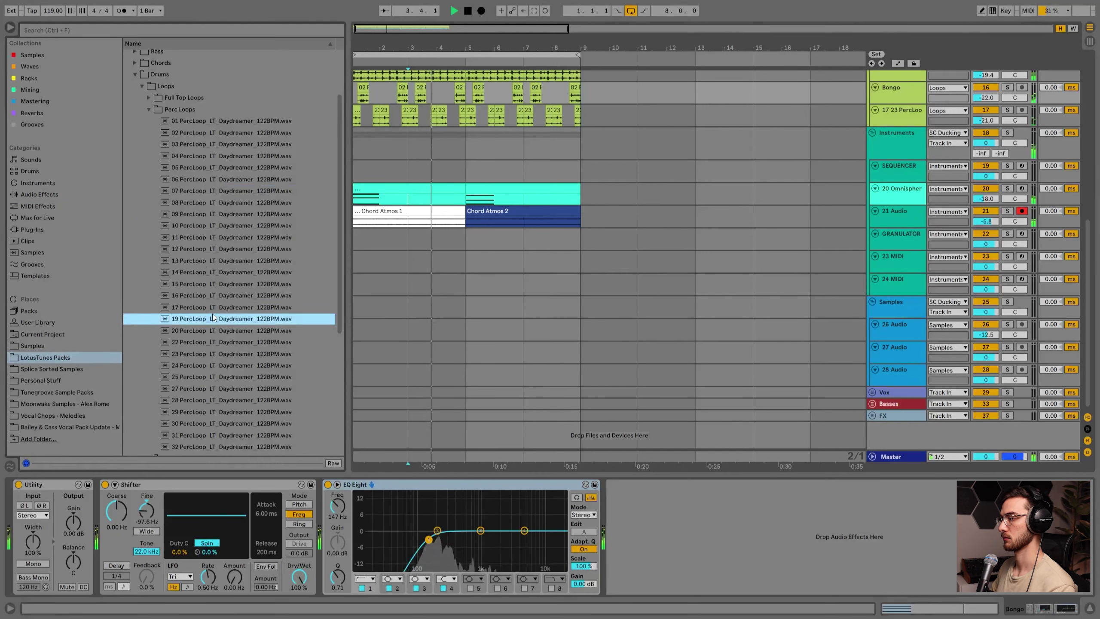
click(221, 357)
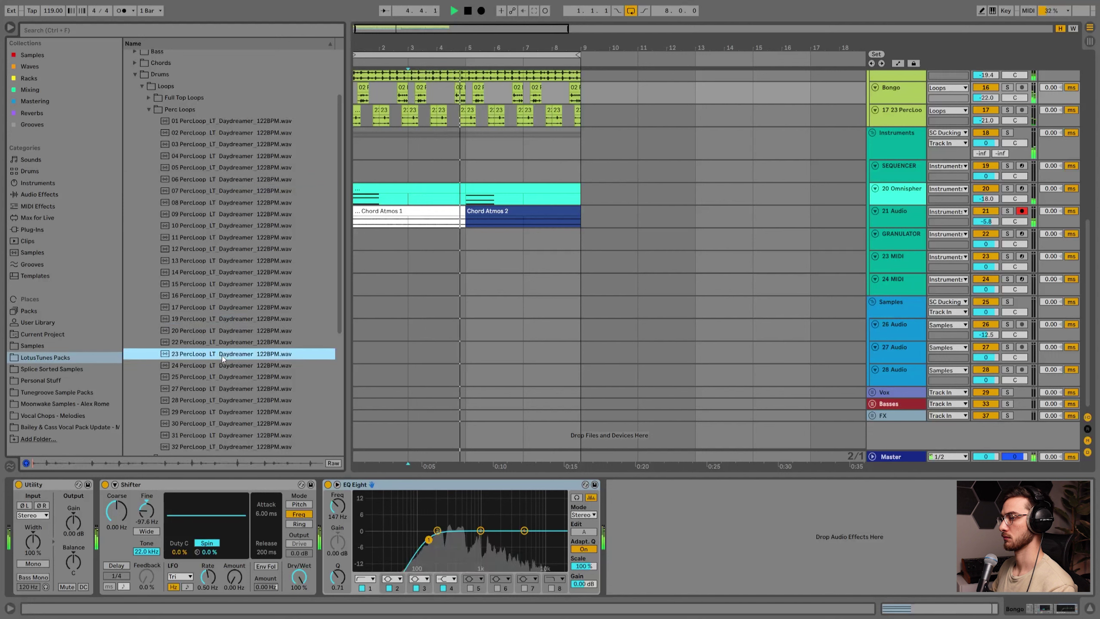
click(220, 405)
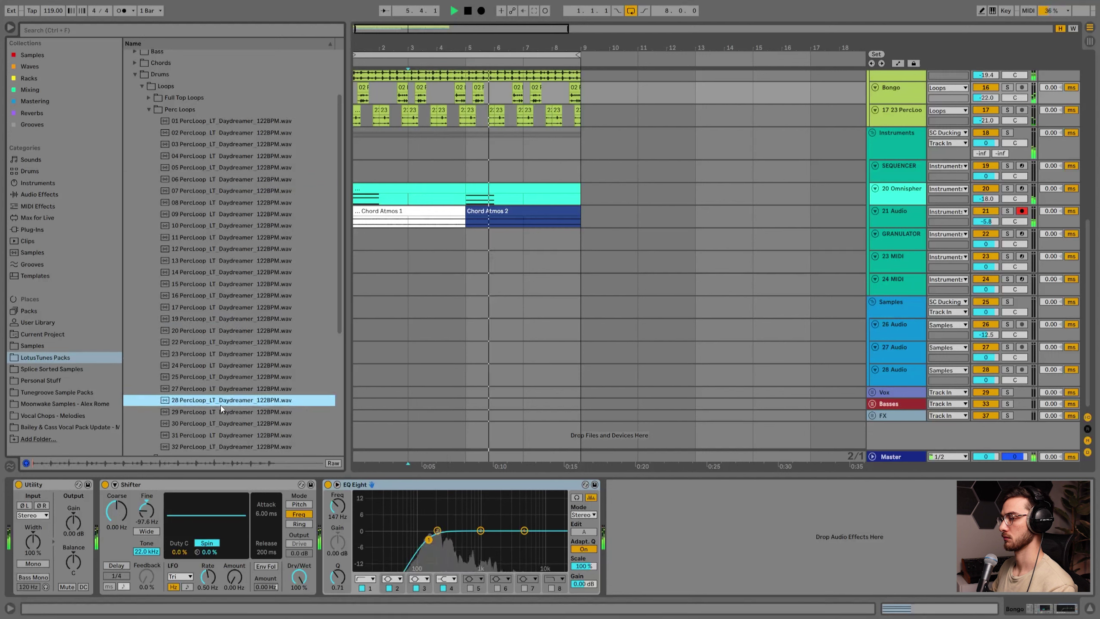
click(213, 436)
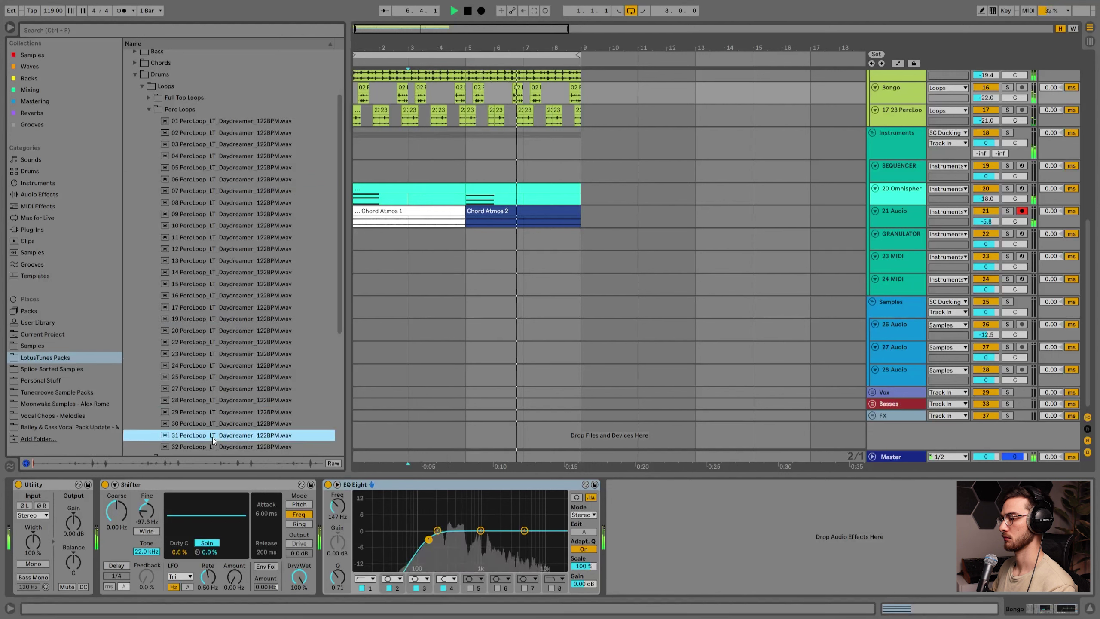
scroll(214, 428, down, 3)
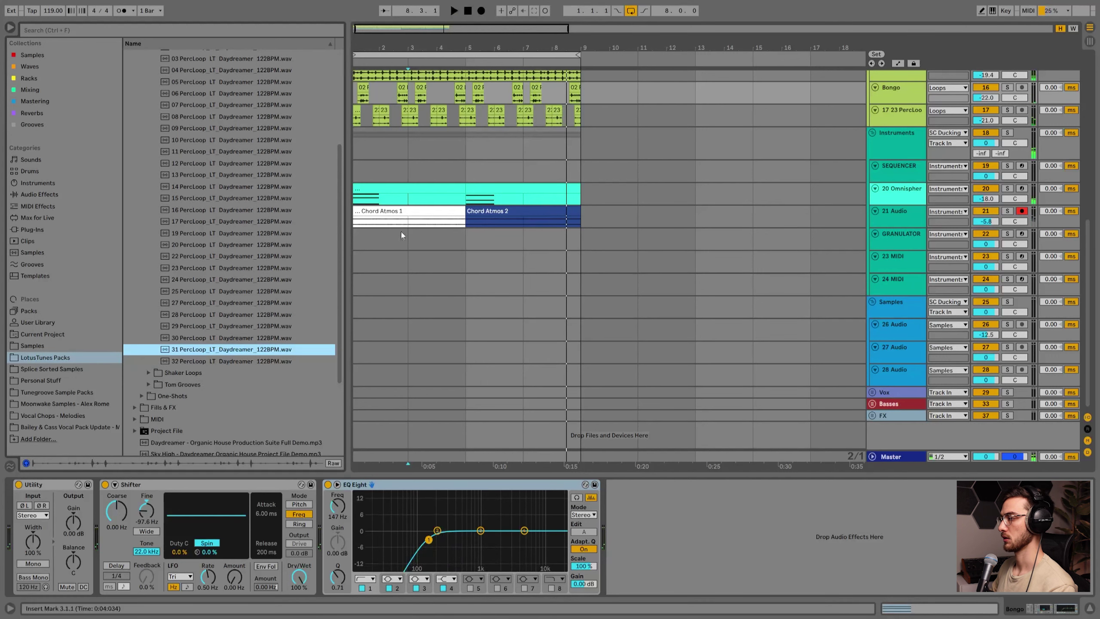
scroll(400, 232, up, 1)
click(377, 269)
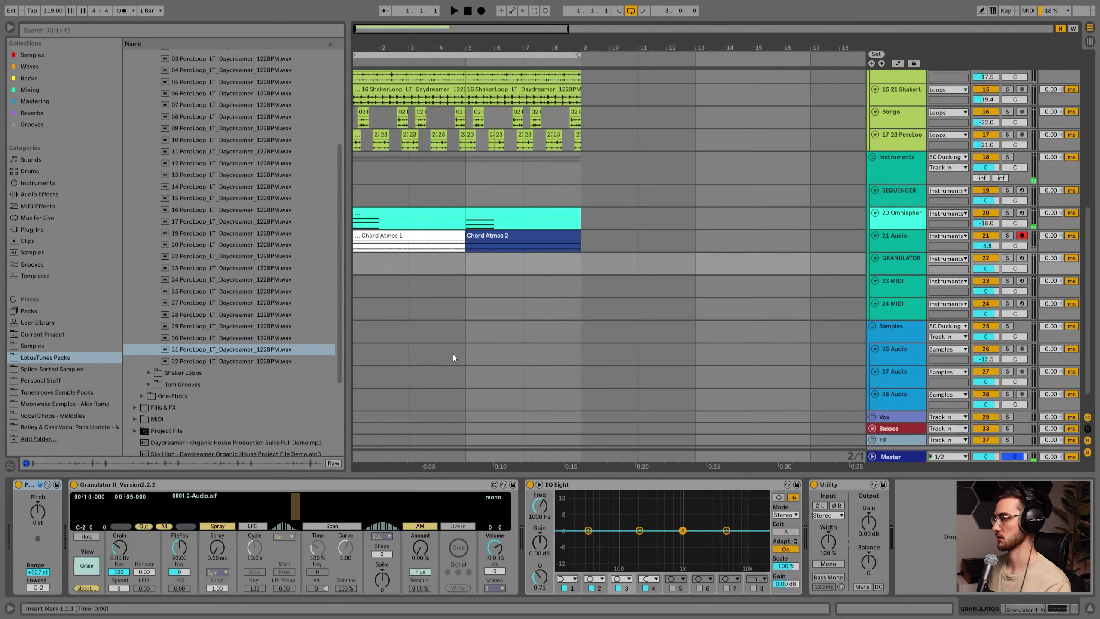
scroll(874, 339, down, 1)
click(882, 333)
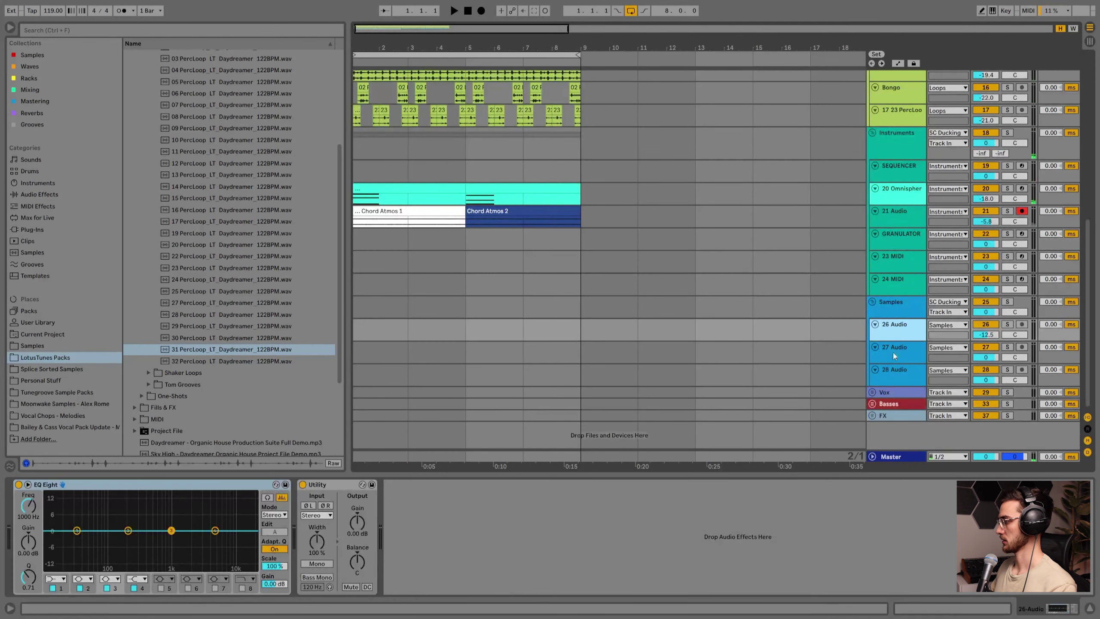
Audition the Skipper LO II, Rattle, Bongo Filler, Windup I, Delay Flatter and Tripping over Bongos samples from Fills & FX's Ear Candy & Strange Fills folder.
scroll(135, 153, up, 2)
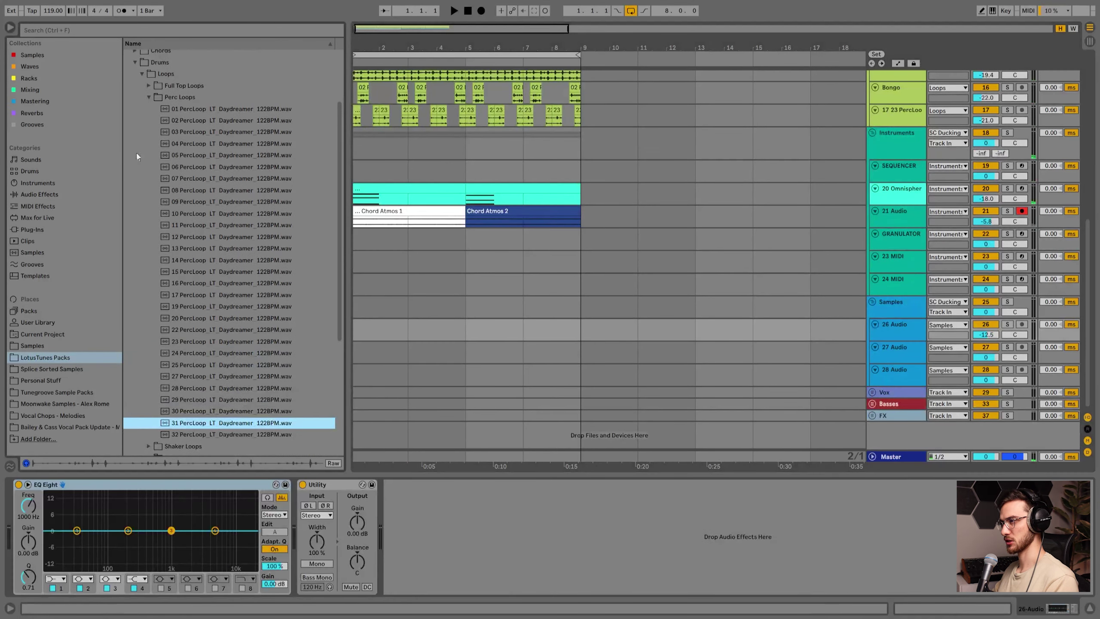
click(149, 102)
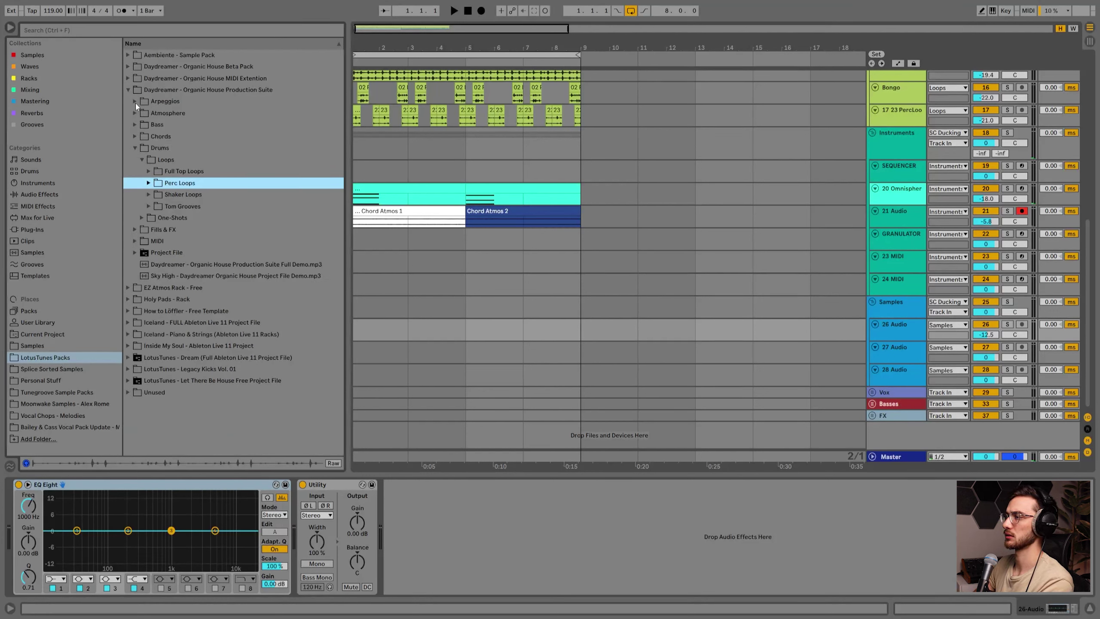
click(134, 229)
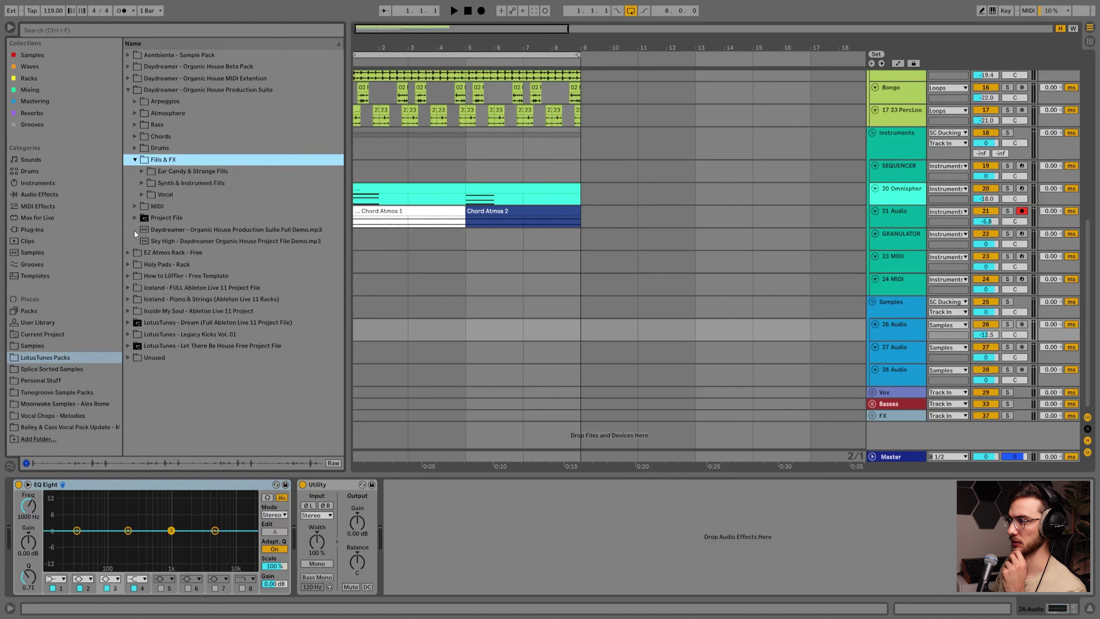
click(139, 172)
click(217, 194)
click(268, 218)
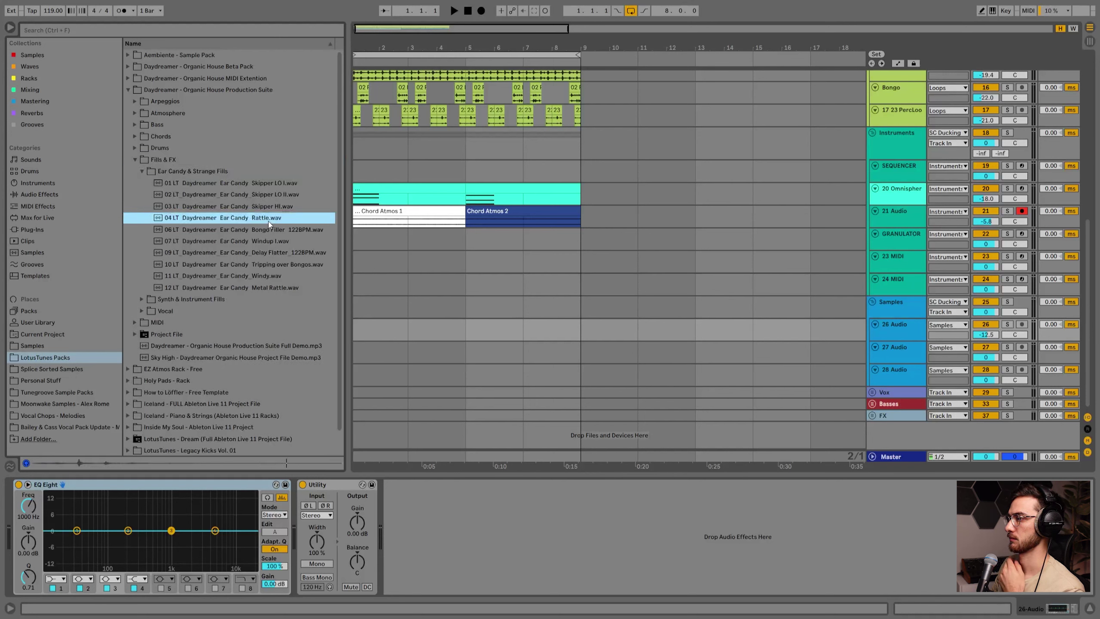
click(269, 232)
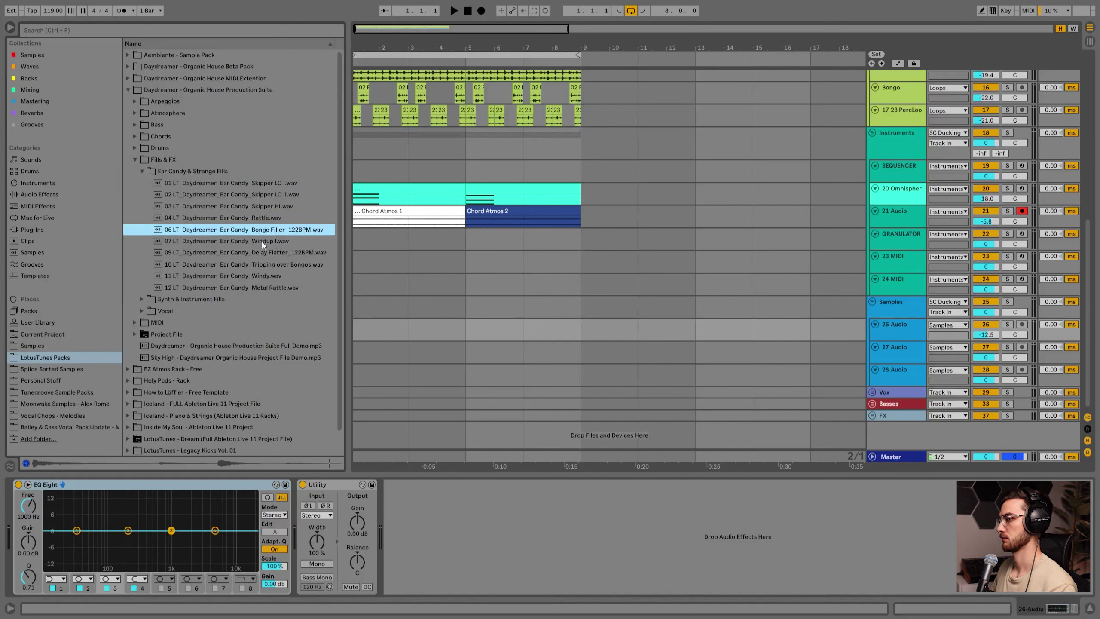
click(261, 242)
click(268, 255)
click(272, 267)
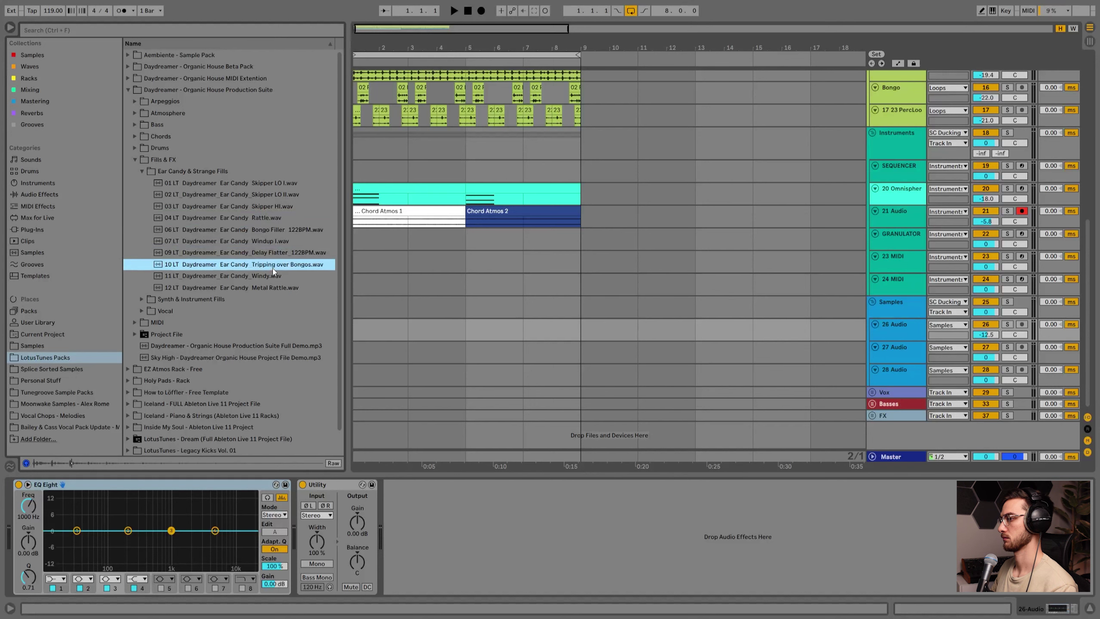
click(275, 255)
Add an audio track below the 23 PercLoop track and place the Ear Candy Delay Flatter sample on it at bar 7.
scroll(904, 169, up, 3)
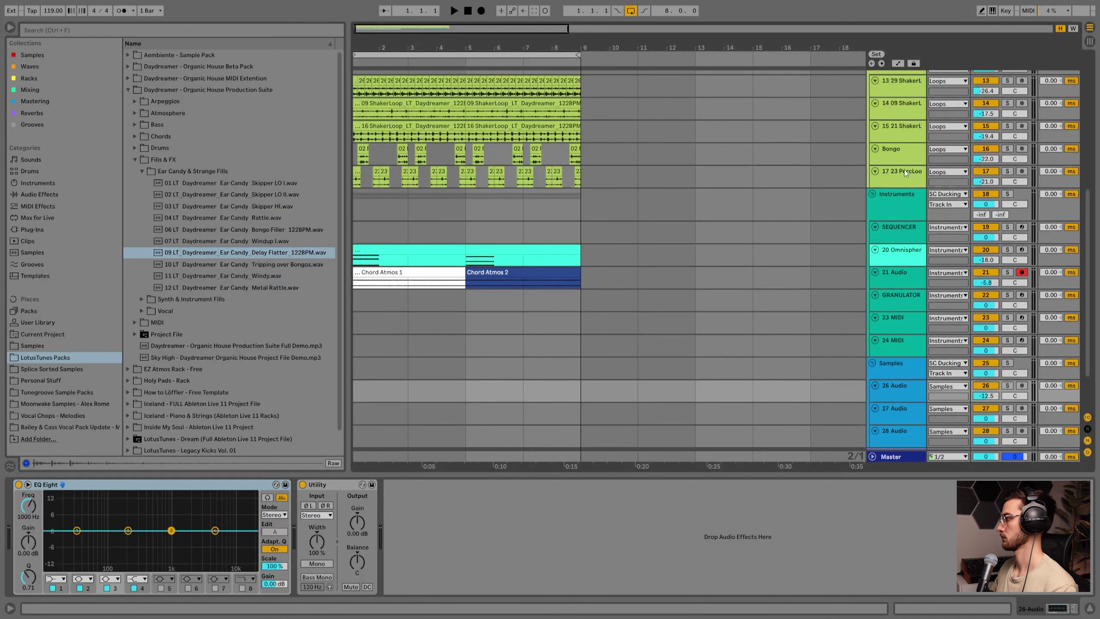
click(894, 181)
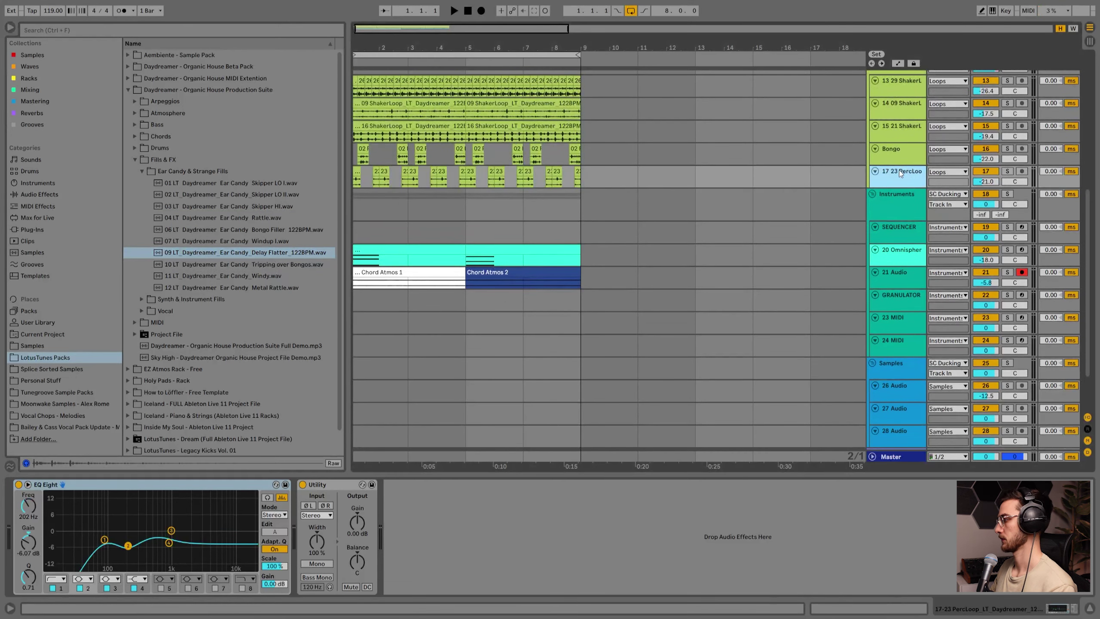
key(ctrl+t)
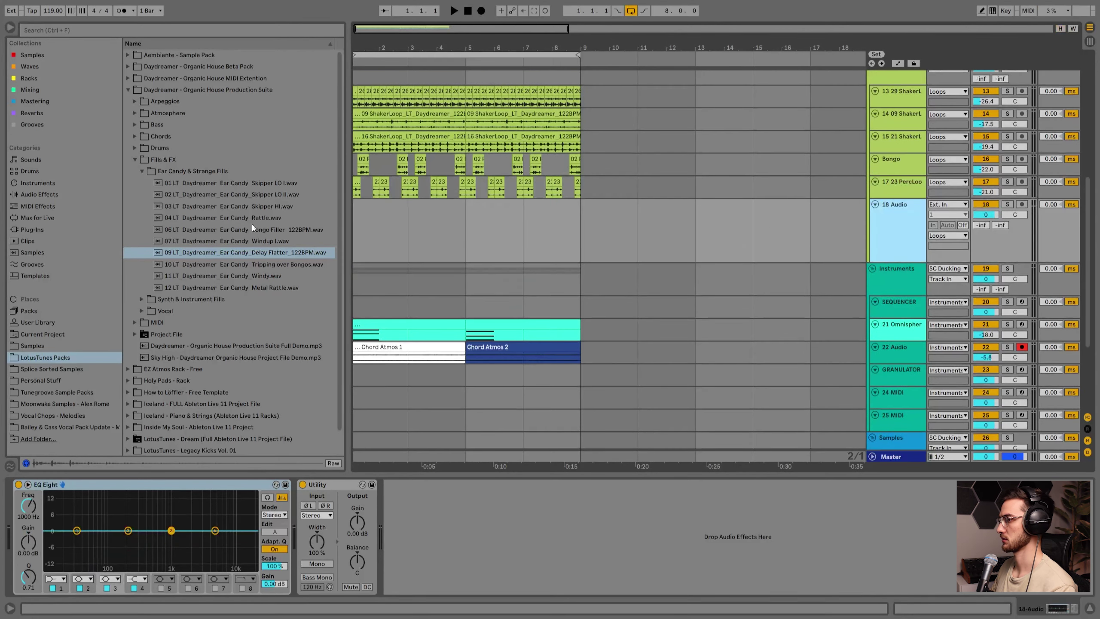
drag(260, 253, 515, 236)
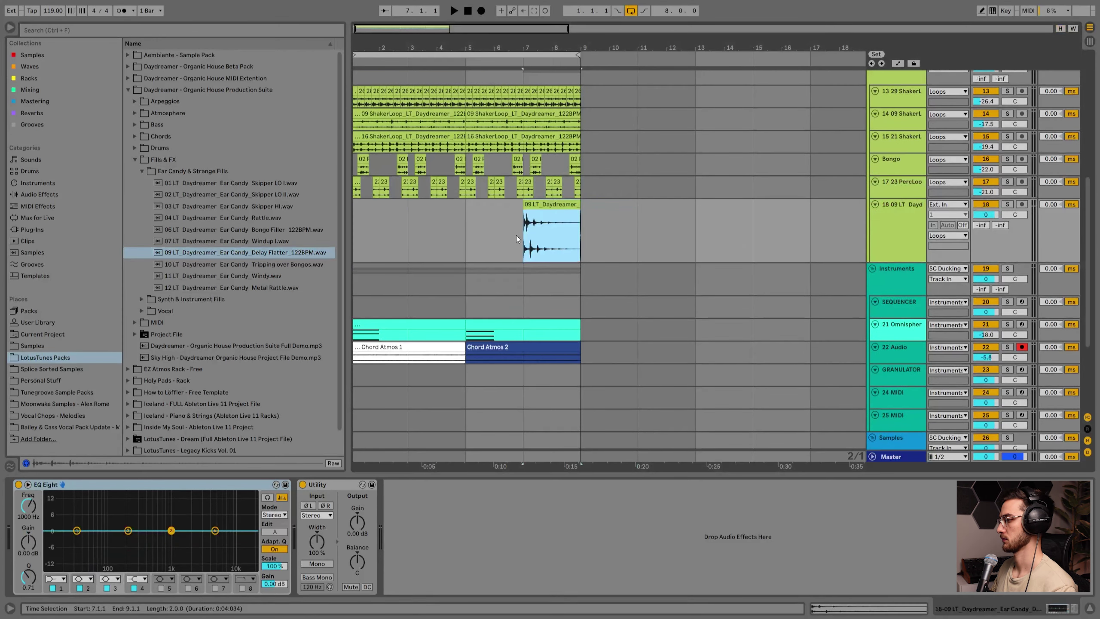
Reverse the Delay Flatter clip and lower its track volume to -20.0 dB while playing the end of the loop.
key(r)
key(space)
drag(986, 215, 986, 255)
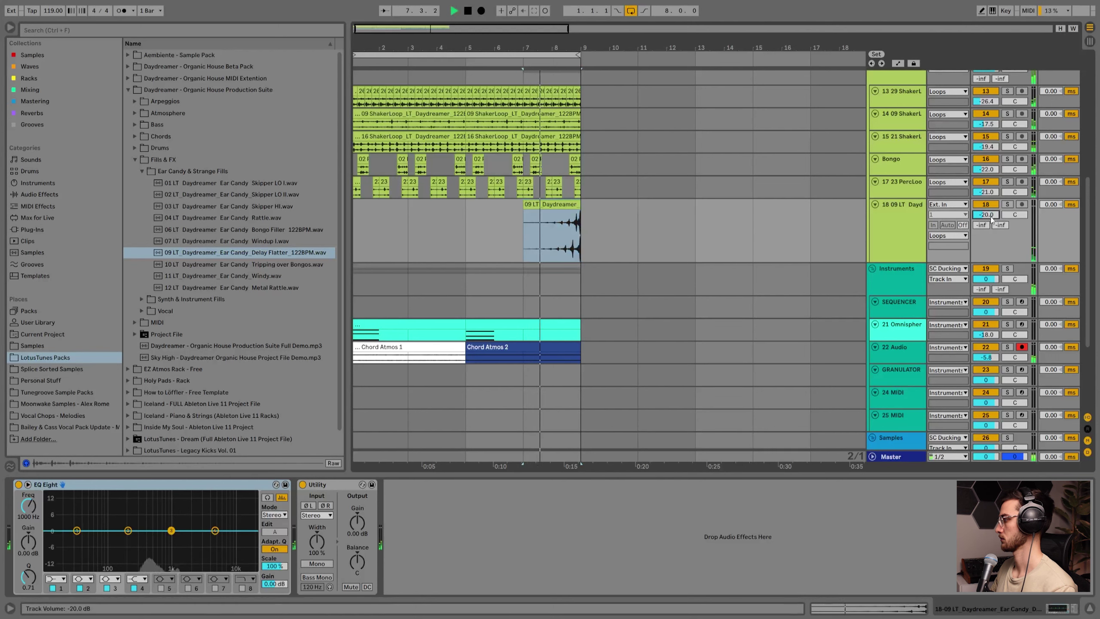
drag(579, 45, 580, 73)
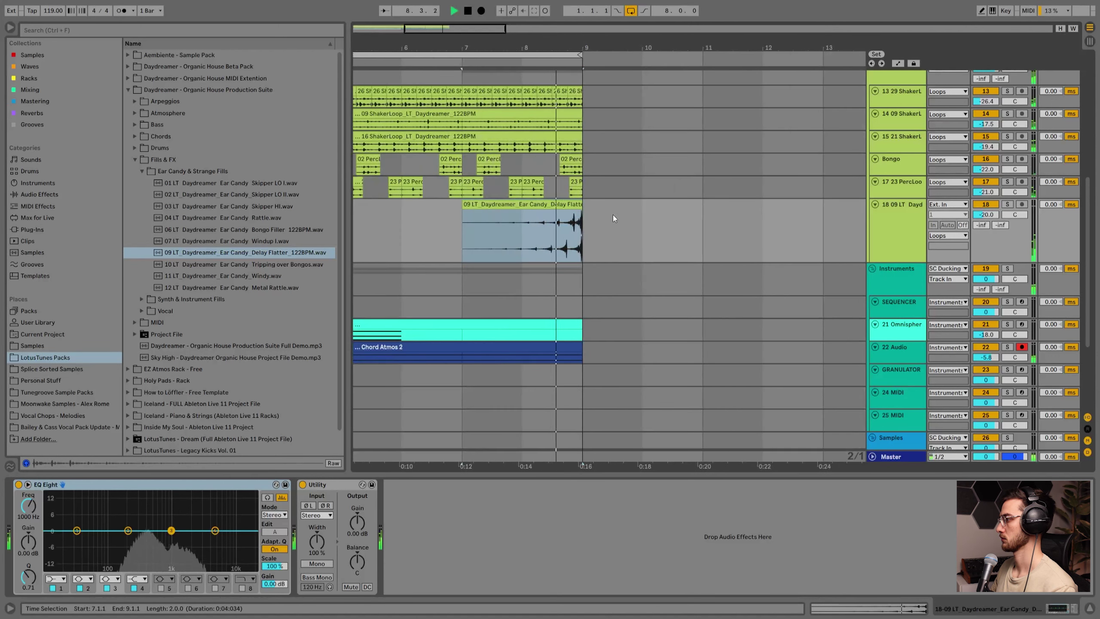
key(space)
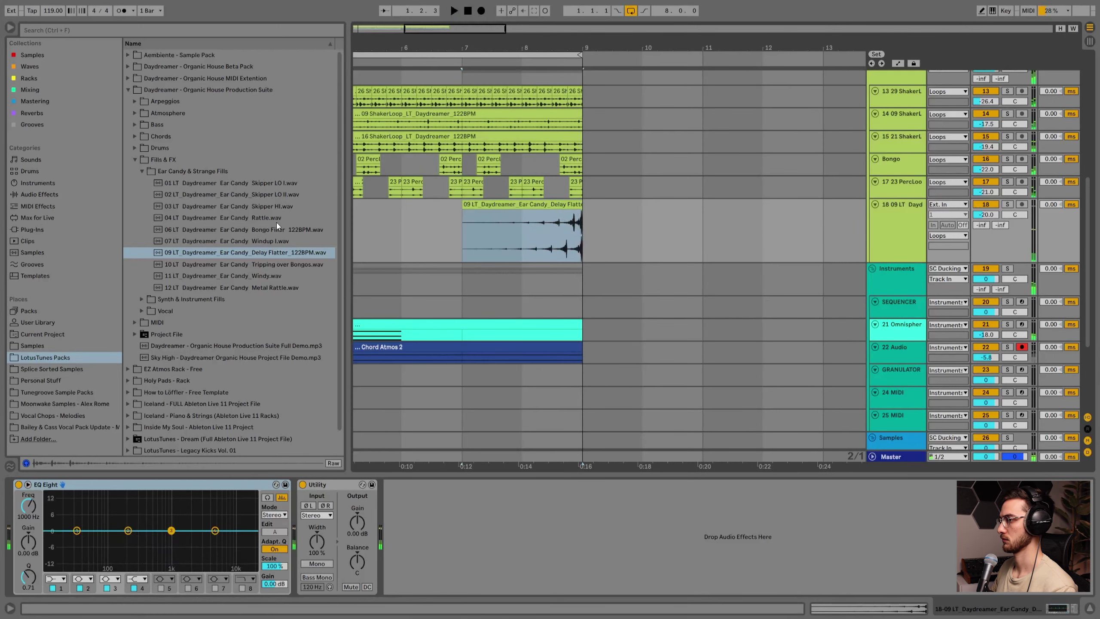
Replace the Delay Flatter clip with the 02 Skipper LO II sample at bar 7 and lower the track volume to -22.8 dB.
click(237, 218)
drag(266, 199, 504, 199)
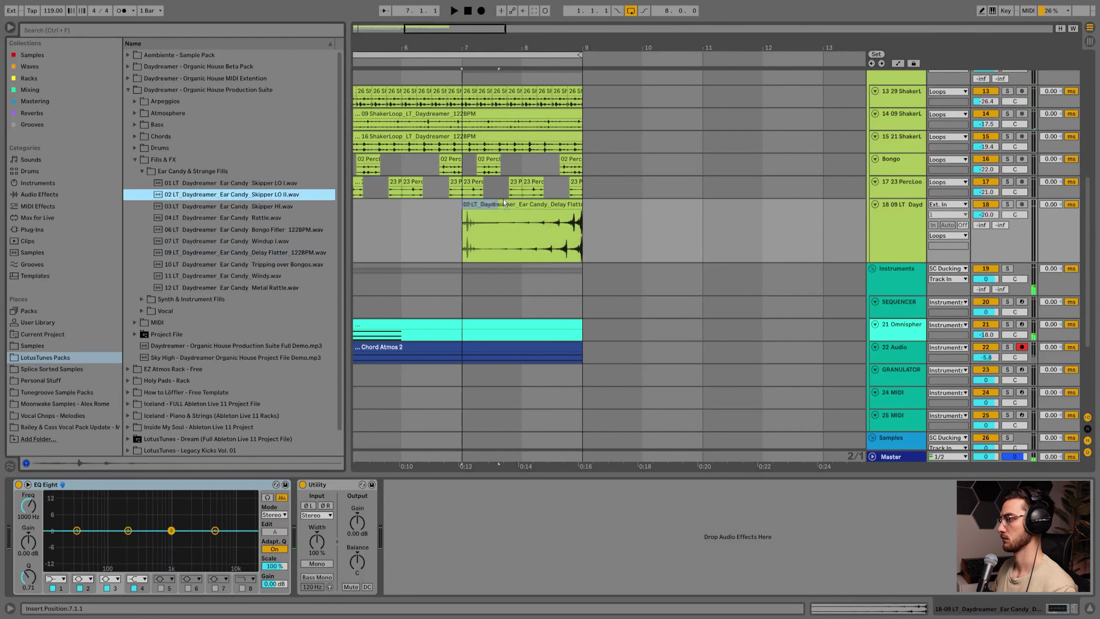
key(space)
click(537, 225)
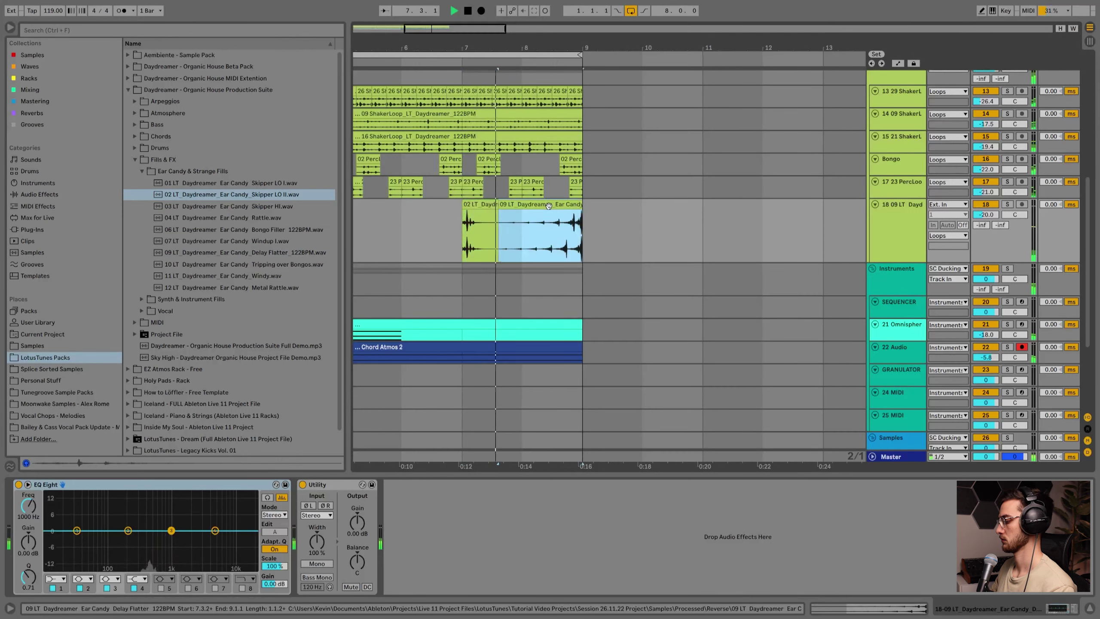
key(Delete)
drag(436, 44, 643, 38)
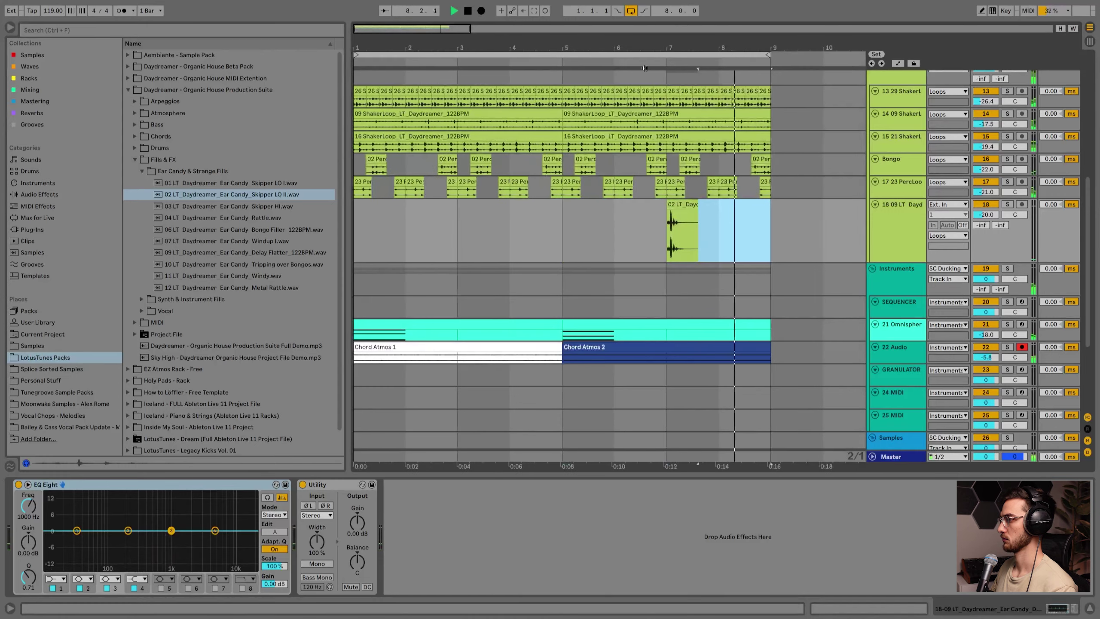
click(680, 219)
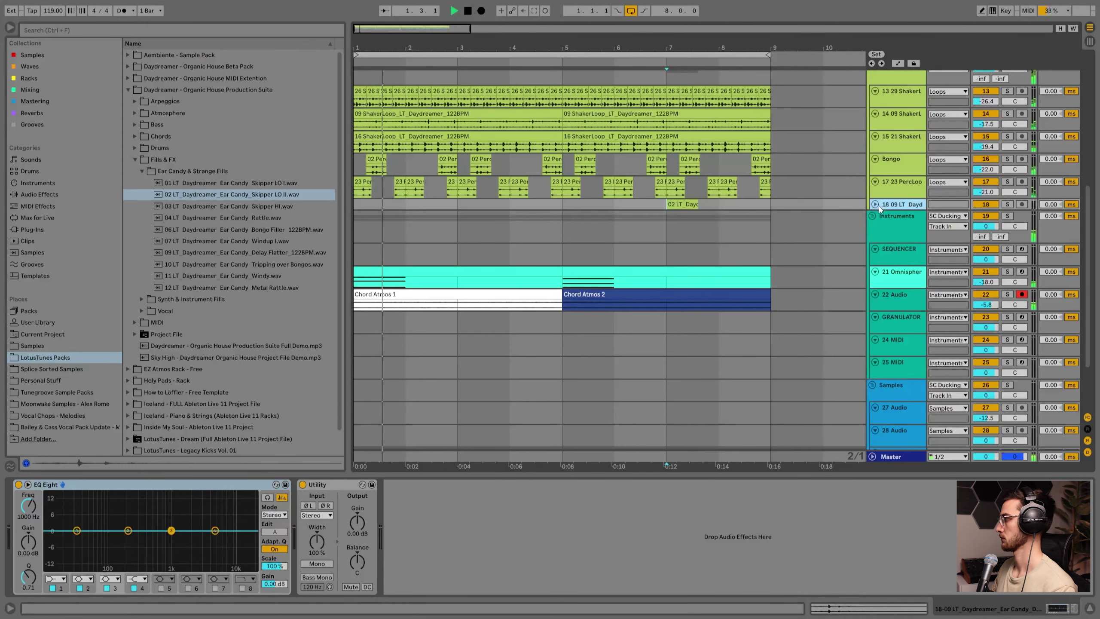
drag(986, 214, 986, 222)
Place the 01 Skipper LO I sample at bar 4 of the ear candy track on a 1 Bar grid, and save the set.
drag(216, 183, 536, 230)
right_click(536, 231)
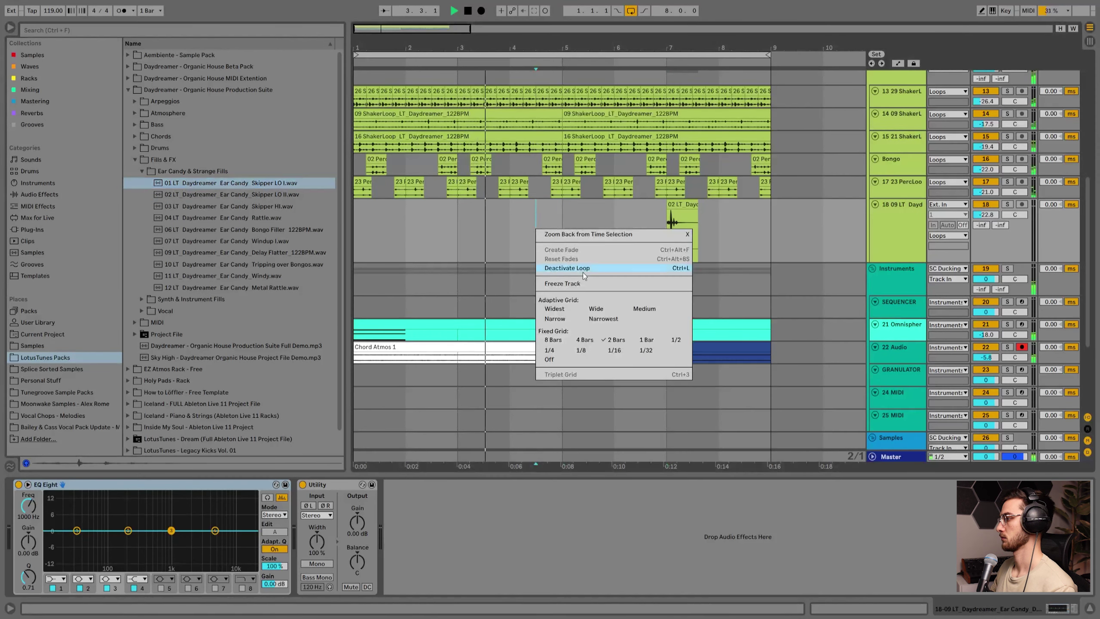
click(648, 339)
drag(327, 186, 523, 230)
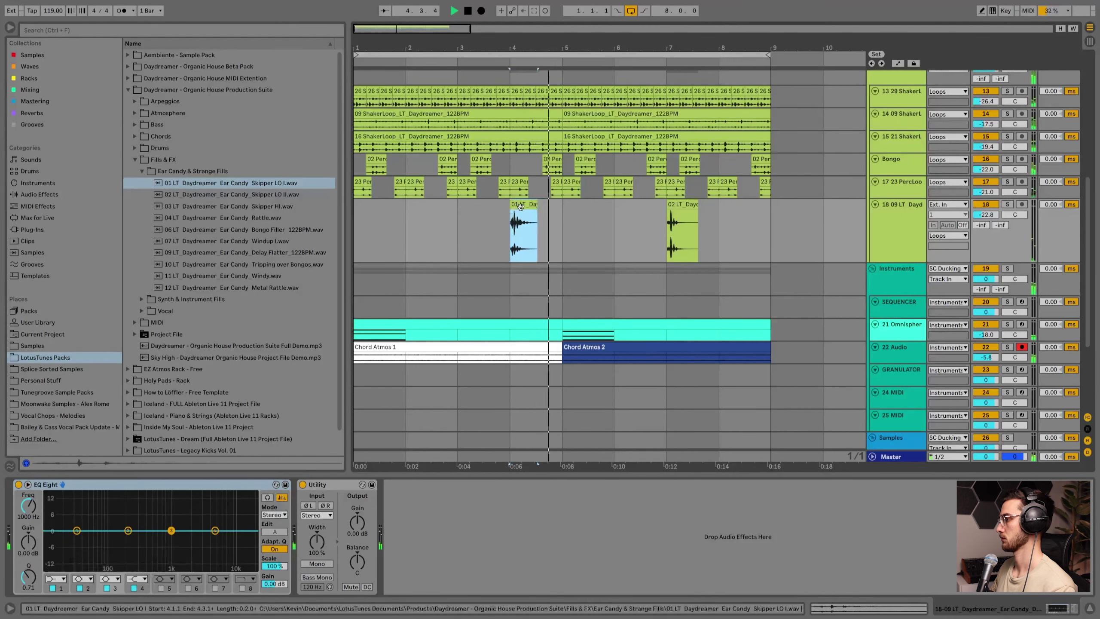
click(626, 238)
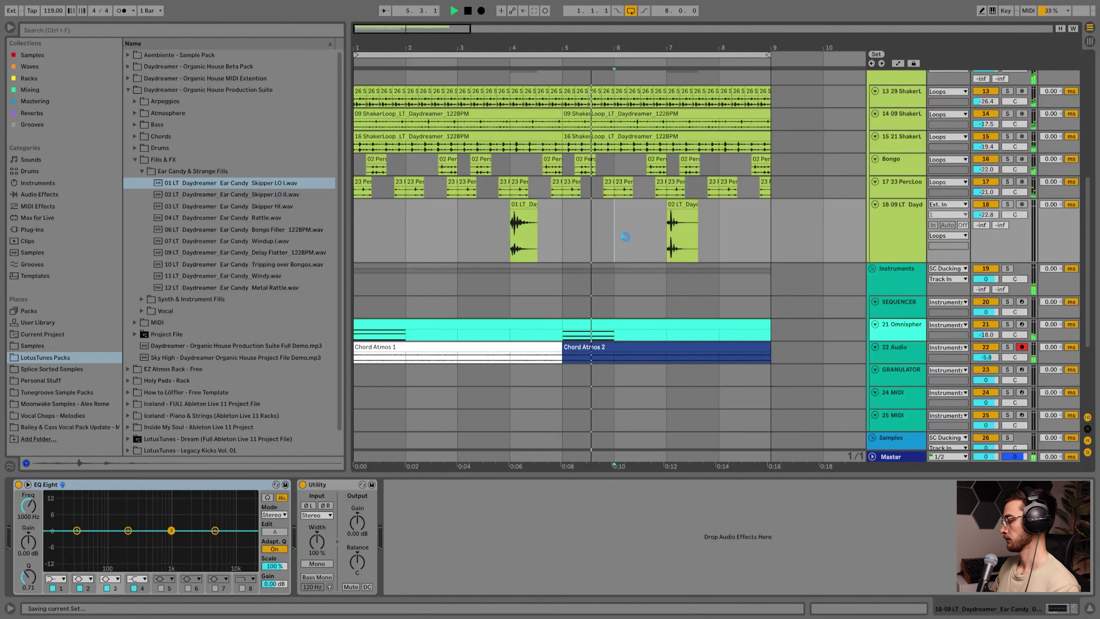
scroll(629, 240, down, 3)
scroll(629, 237, up, 4)
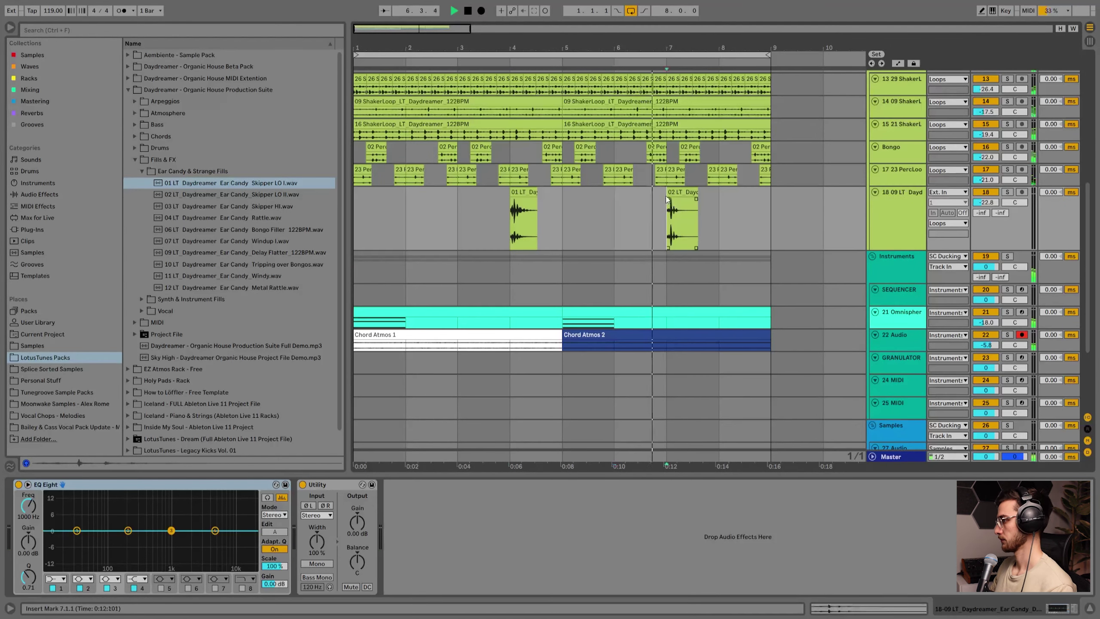
click(703, 246)
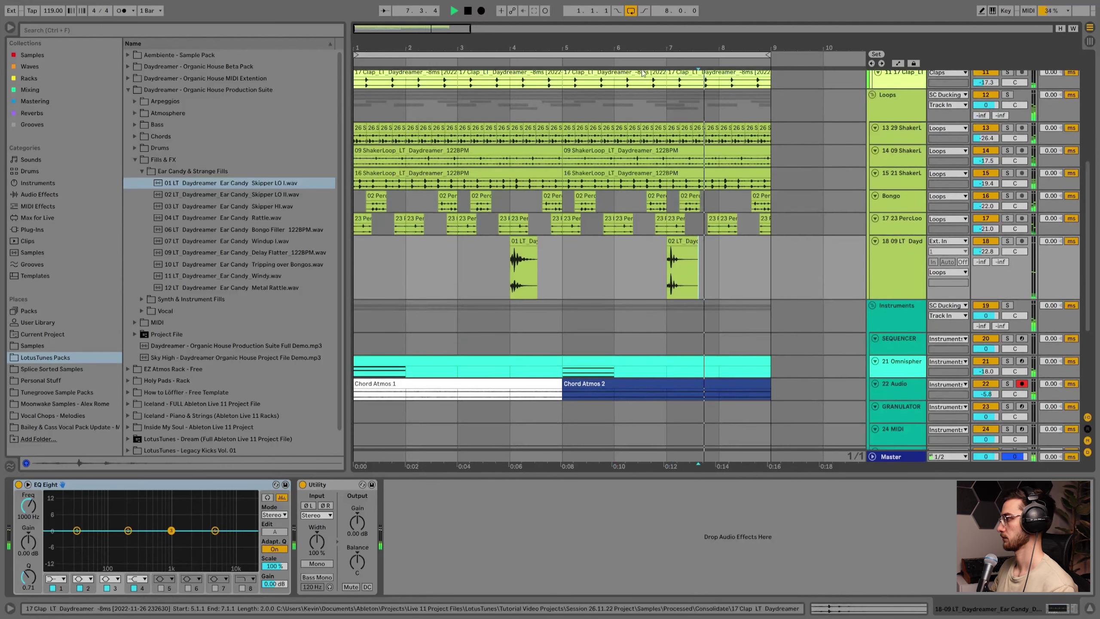
click(699, 253)
scroll(696, 260, down, 4)
scroll(674, 307, down, 4)
scroll(855, 315, down, 3)
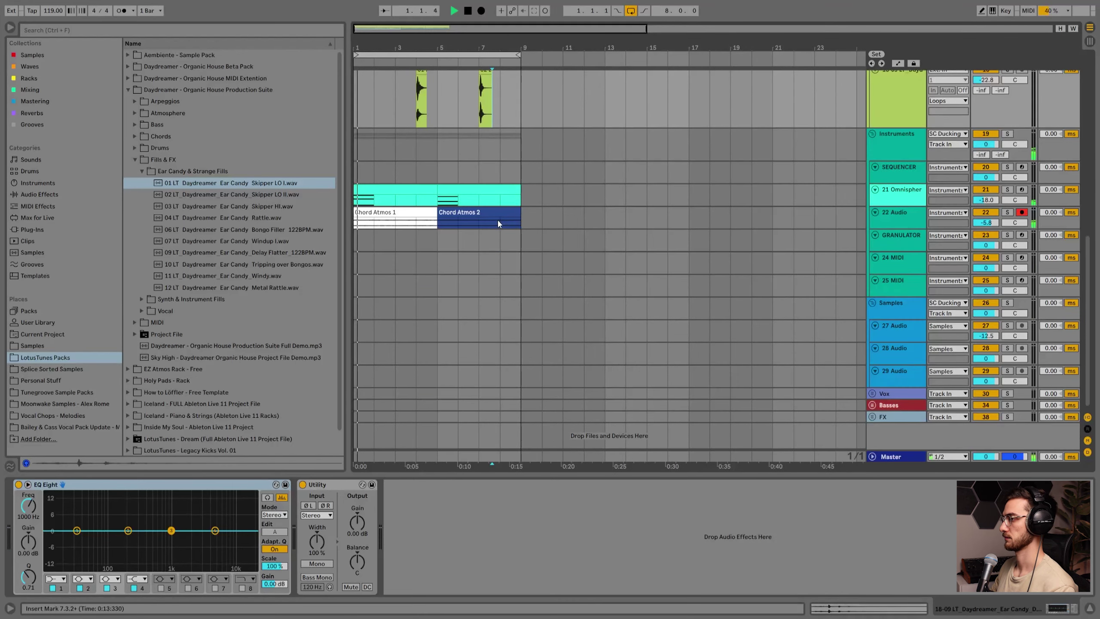
Select the 24 MIDI track and search the plug-ins for "diva".
click(894, 263)
scroll(748, 327, down, 1)
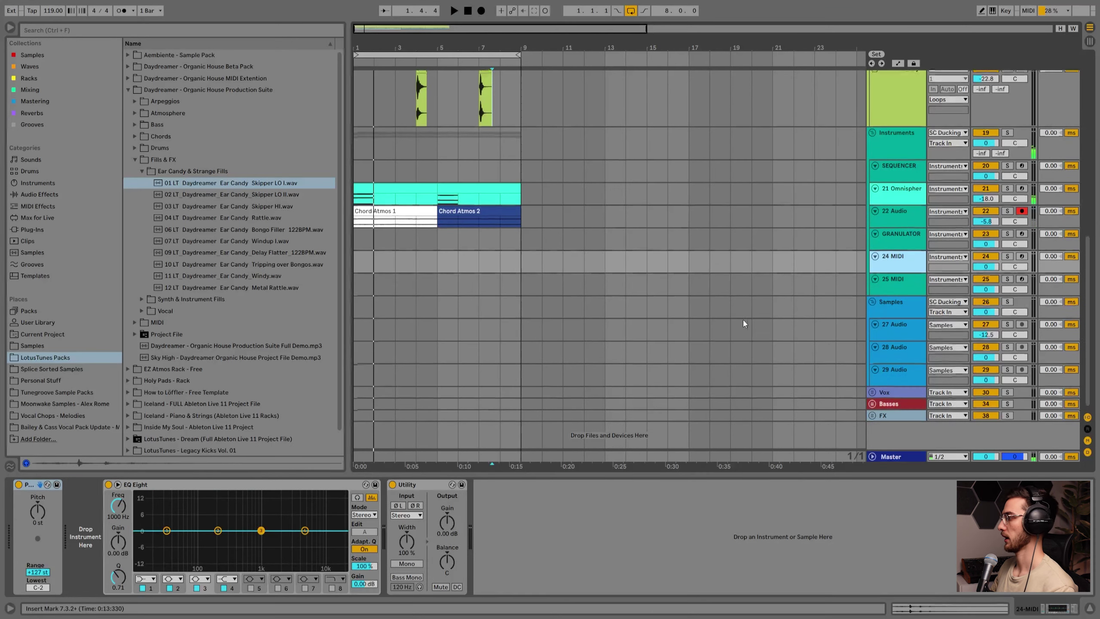
click(39, 31)
text(diva)
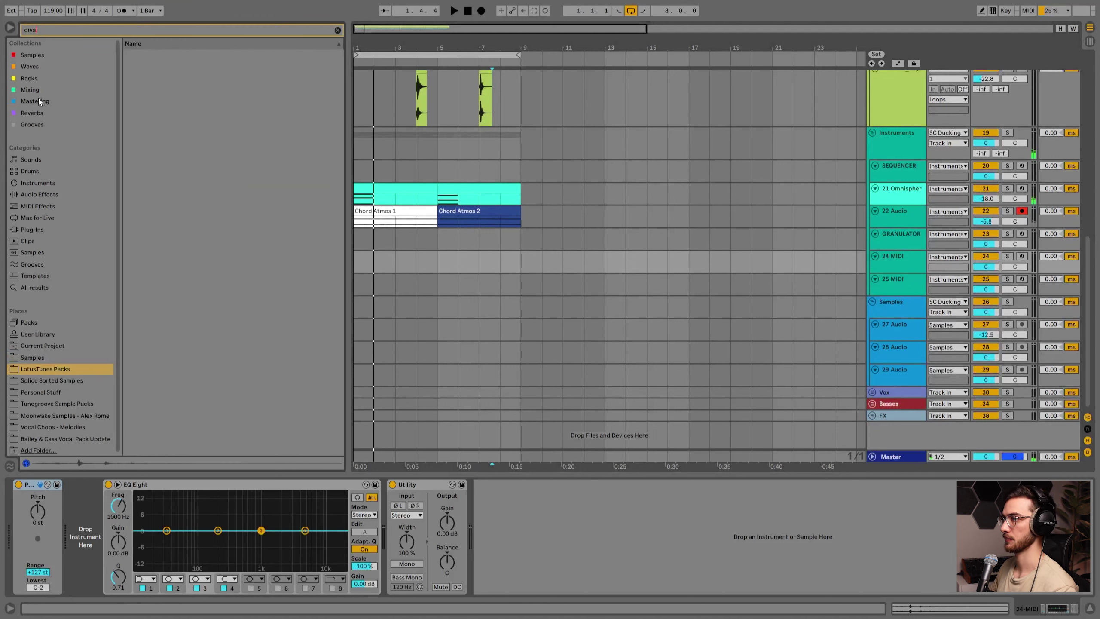
click(36, 91)
click(30, 111)
click(32, 230)
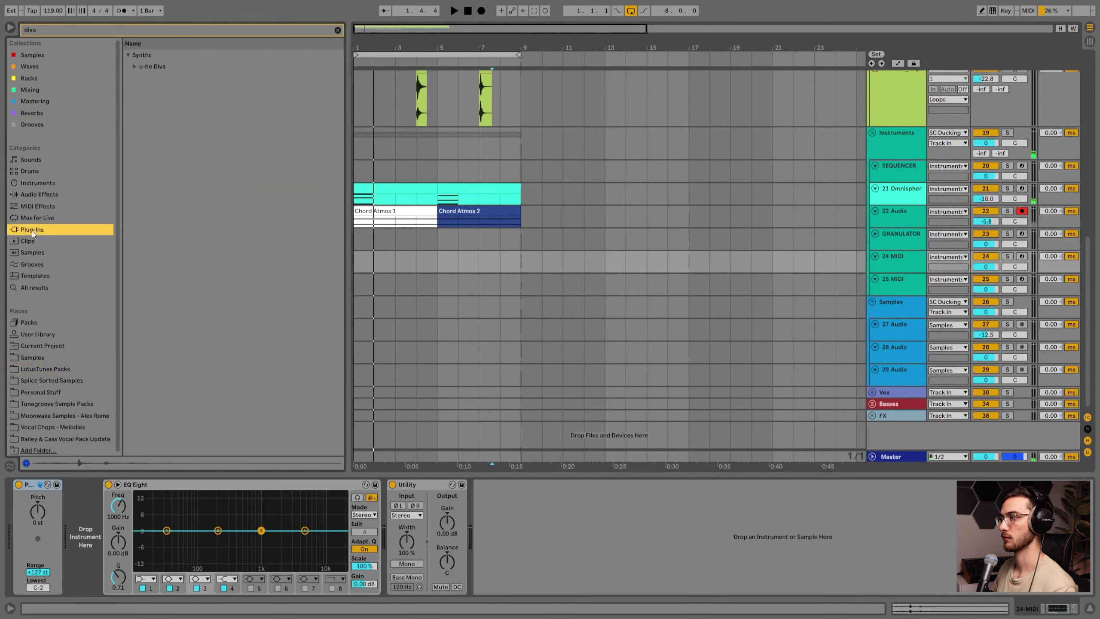
Load the u-he Diva(x64) synth onto the 24 MIDI track and close its plug-in window.
click(135, 67)
click(153, 78)
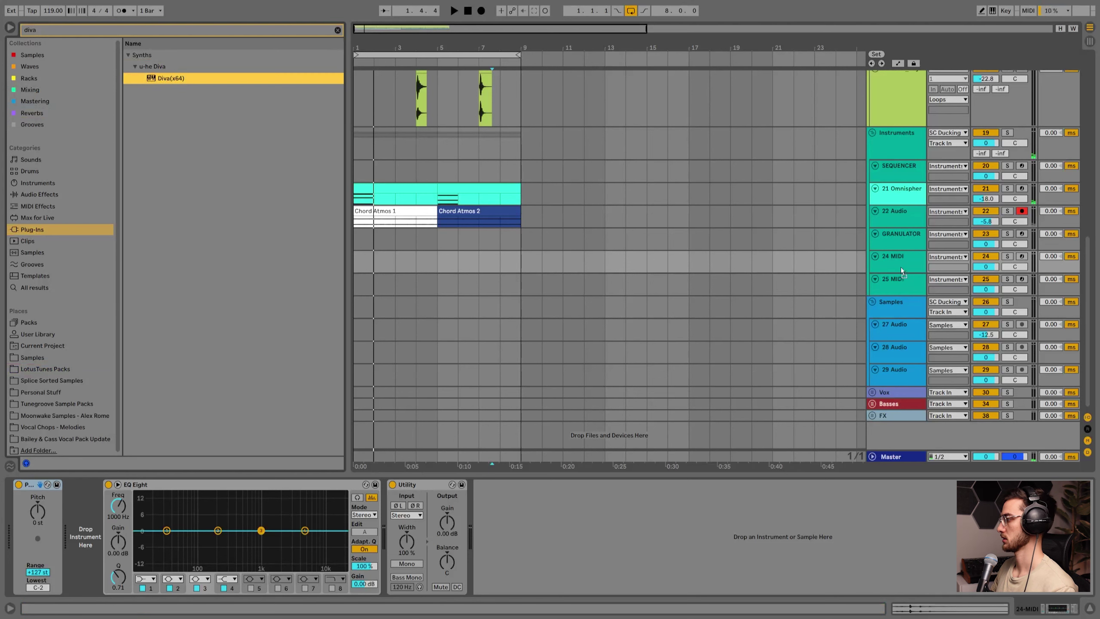
drag(877, 254, 879, 251)
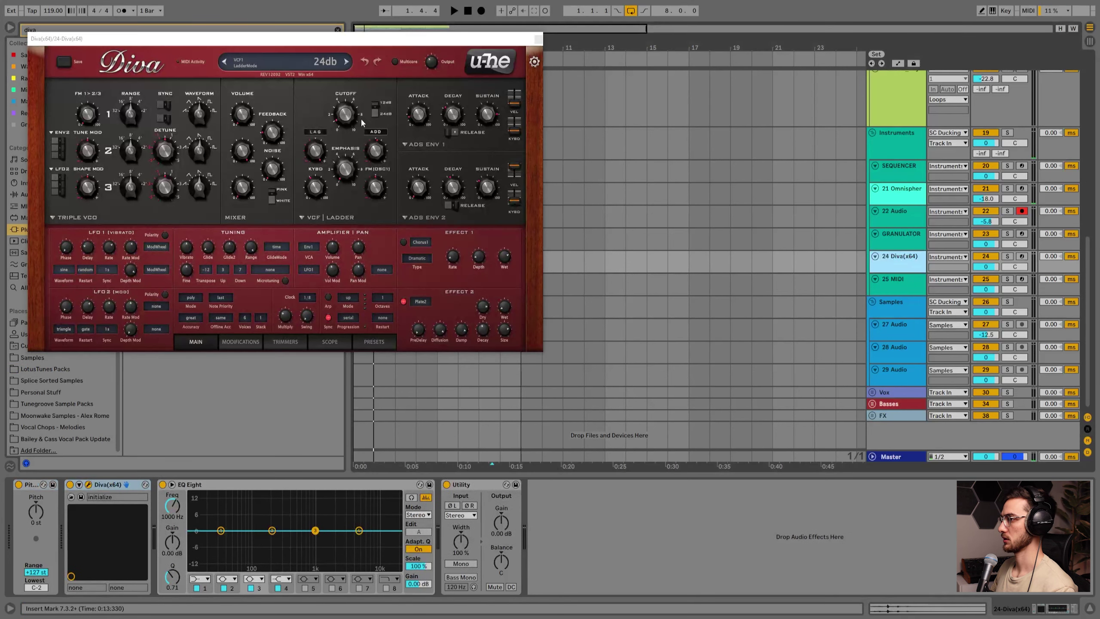
click(538, 39)
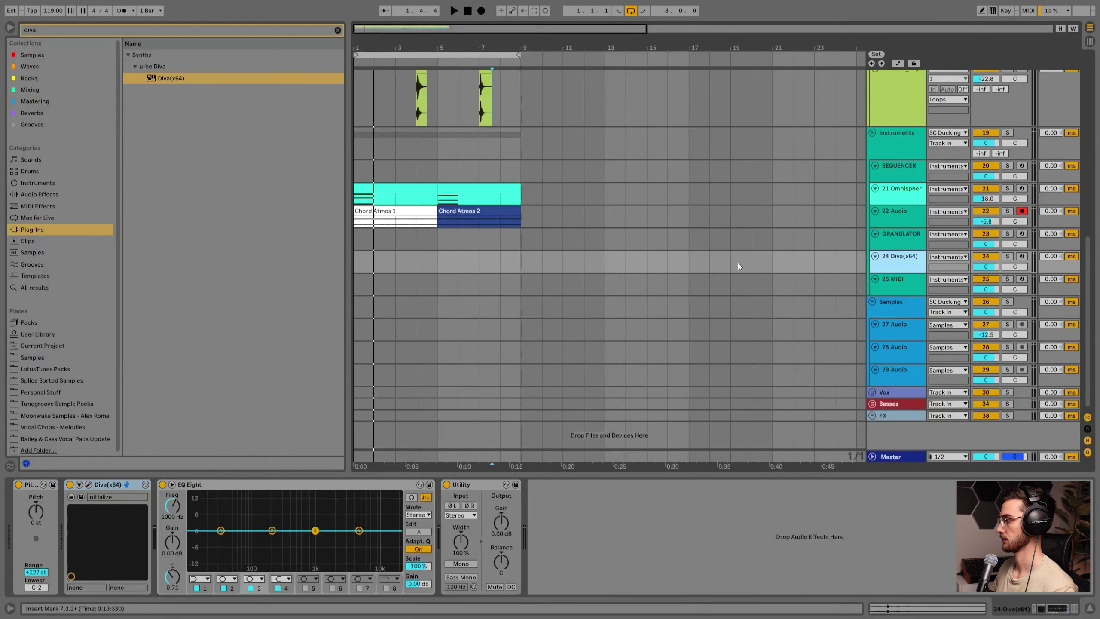
Insert an empty four-bar MIDI clip at bar 1 of the Diva track and lower the track volume to -11.9 dB.
drag(901, 273, 899, 309)
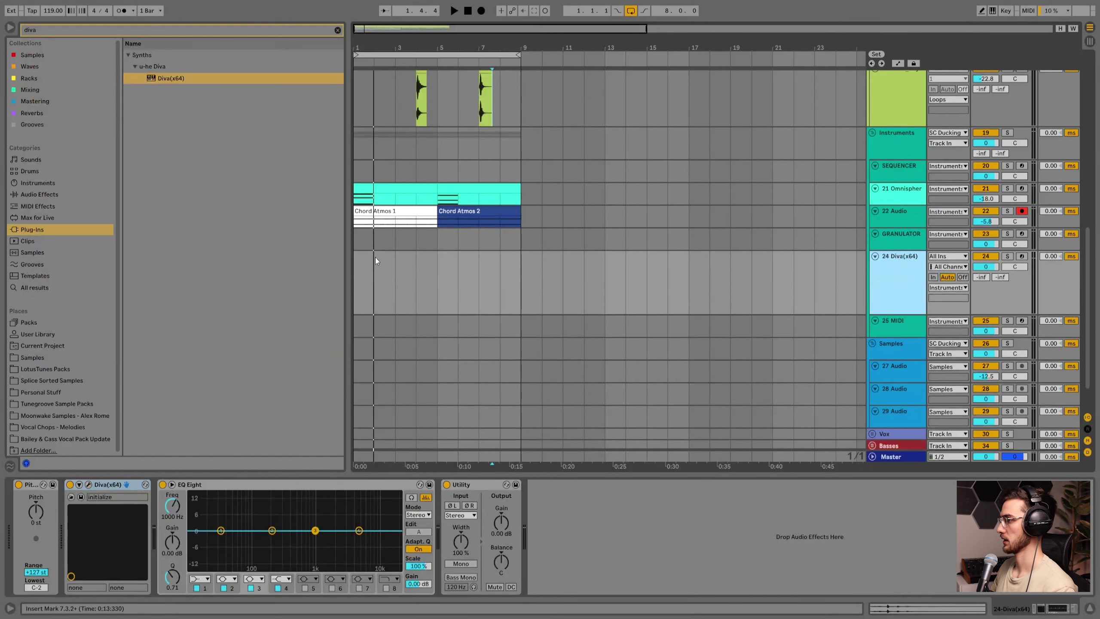
drag(392, 285, 325, 270)
drag(439, 273, 341, 271)
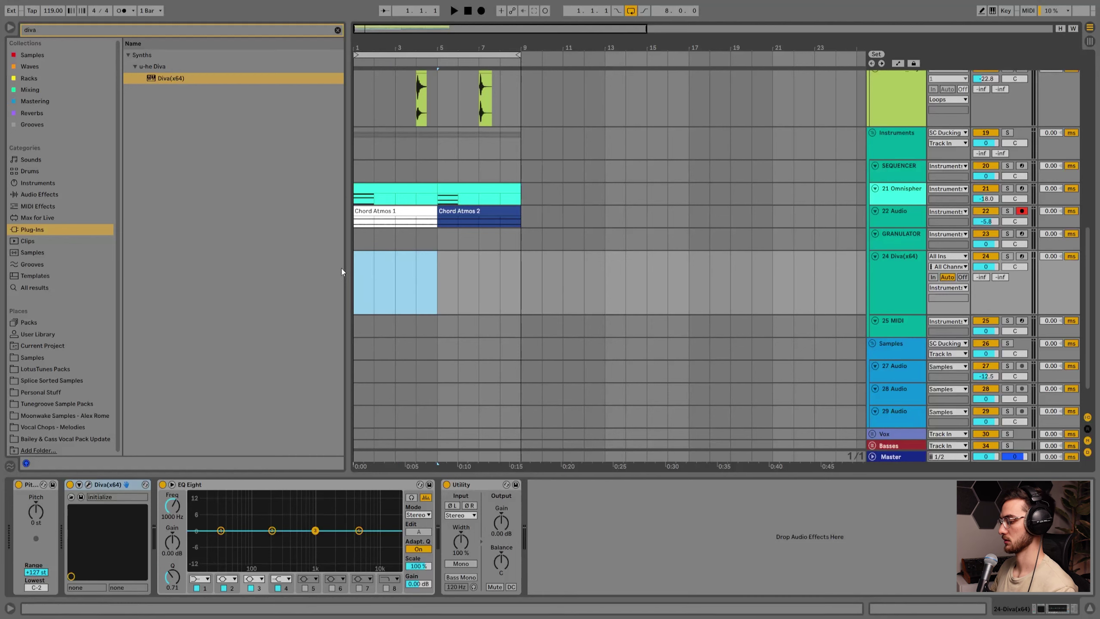
key(ctrl+shift+m)
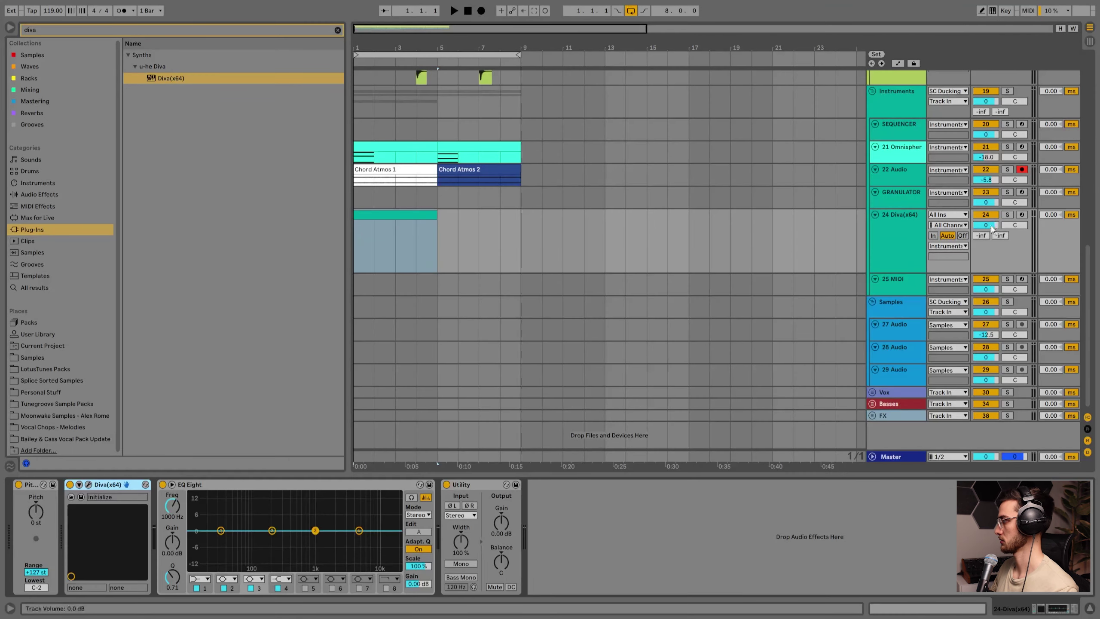
drag(992, 228, 992, 260)
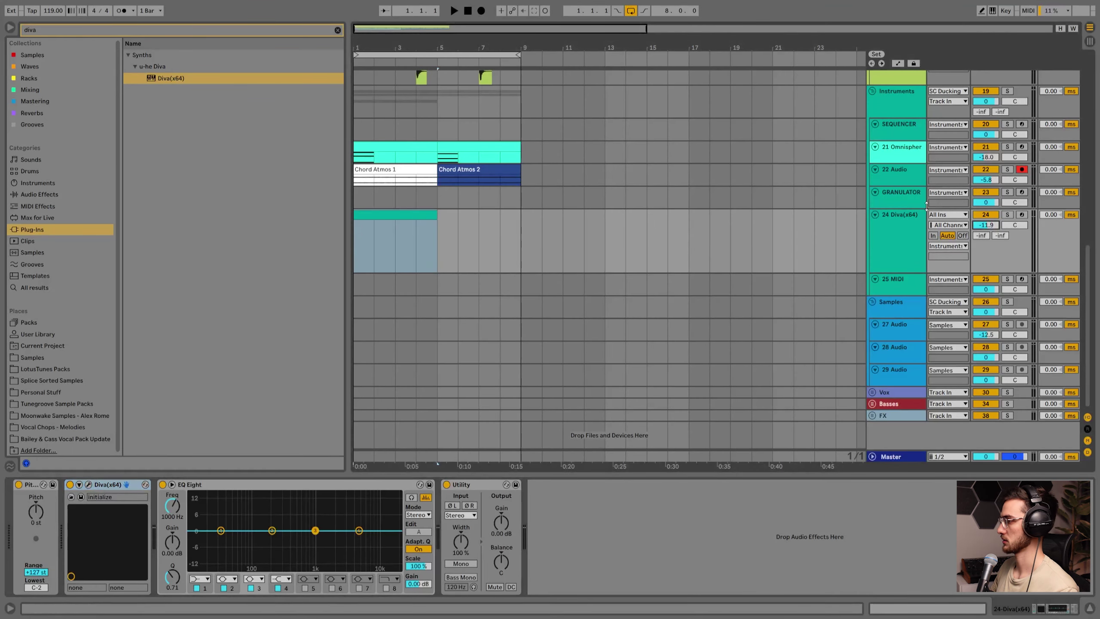
Add a short note at 1.1.4 in the Diva clip and play the loop to hear it.
click(406, 219)
drag(394, 48, 415, 100)
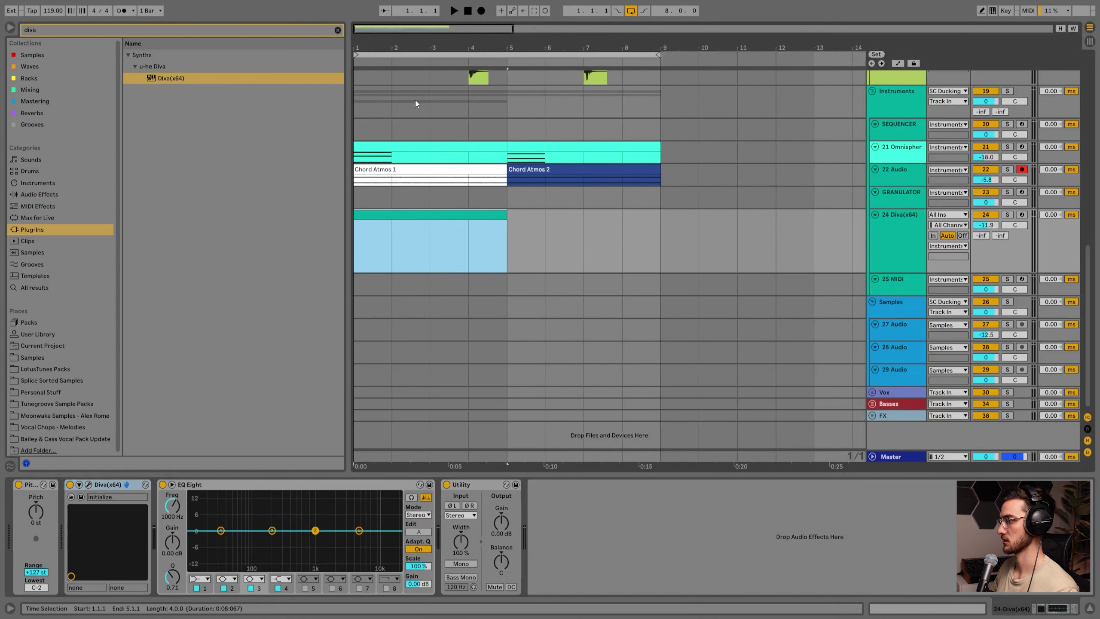
double_click(376, 214)
double_click(309, 272)
drag(311, 278, 314, 363)
key(space)
scroll(364, 343, up, 3)
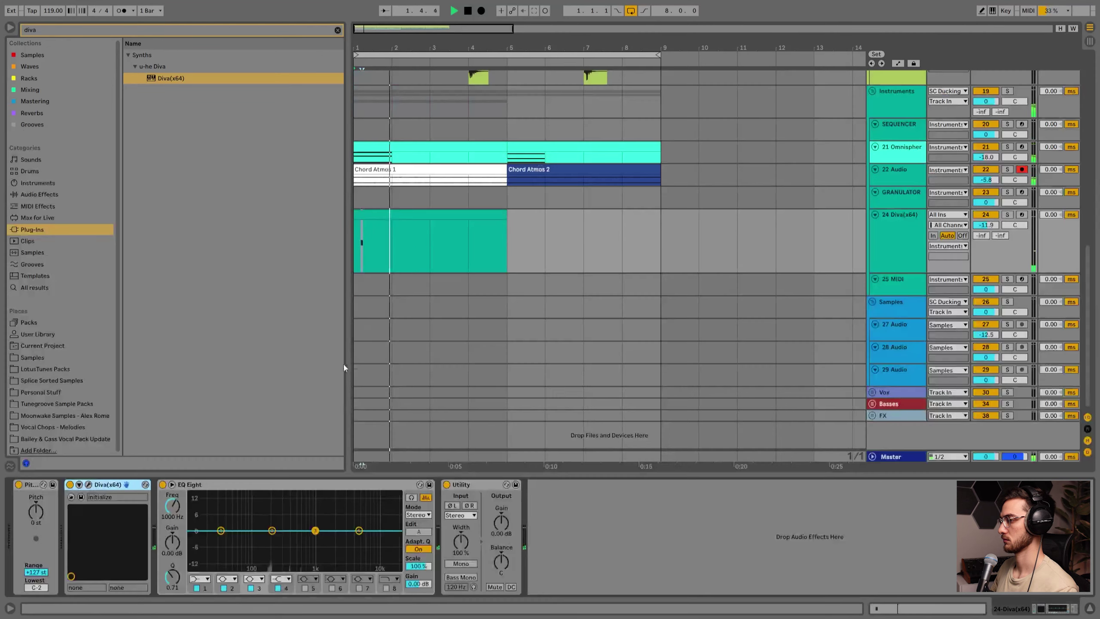
Check the chord notes in the first 21 Omnispher clip and tune the Diva clip's note at 1.1.4 to G3.
scroll(386, 173, up, 2)
click(370, 55)
drag(367, 45, 368, 130)
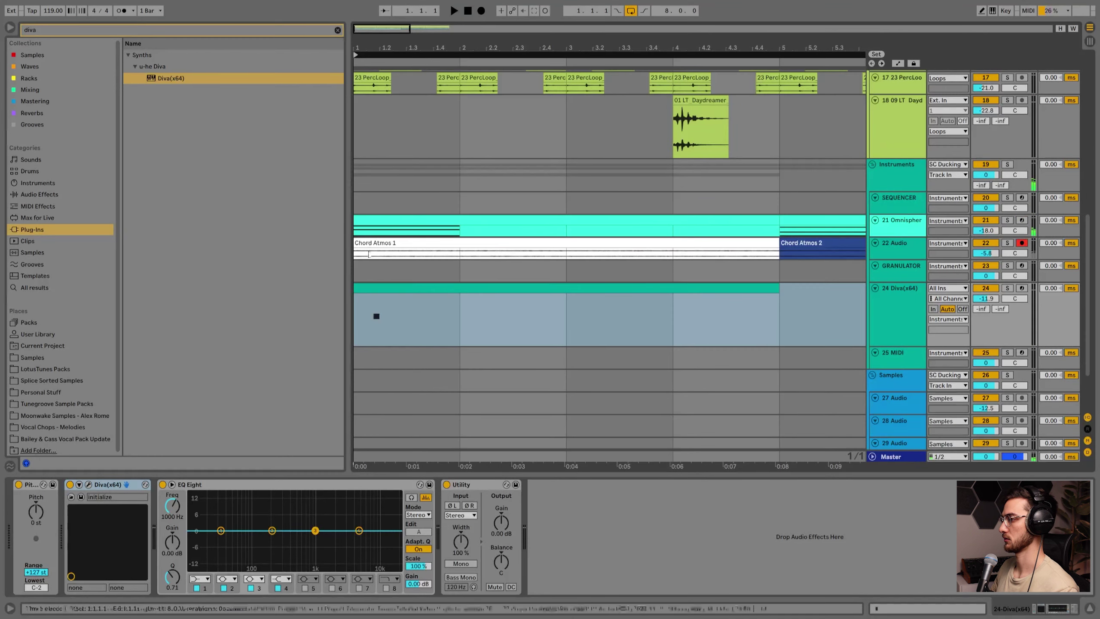
click(898, 229)
drag(899, 237, 898, 300)
double_click(389, 219)
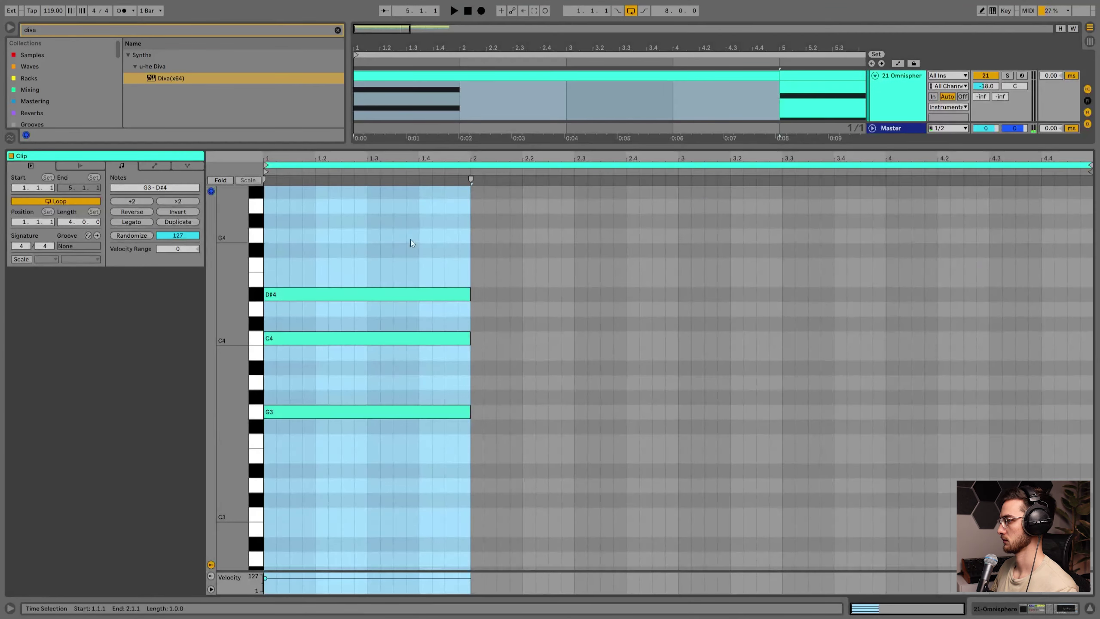
click(350, 391)
click(342, 412)
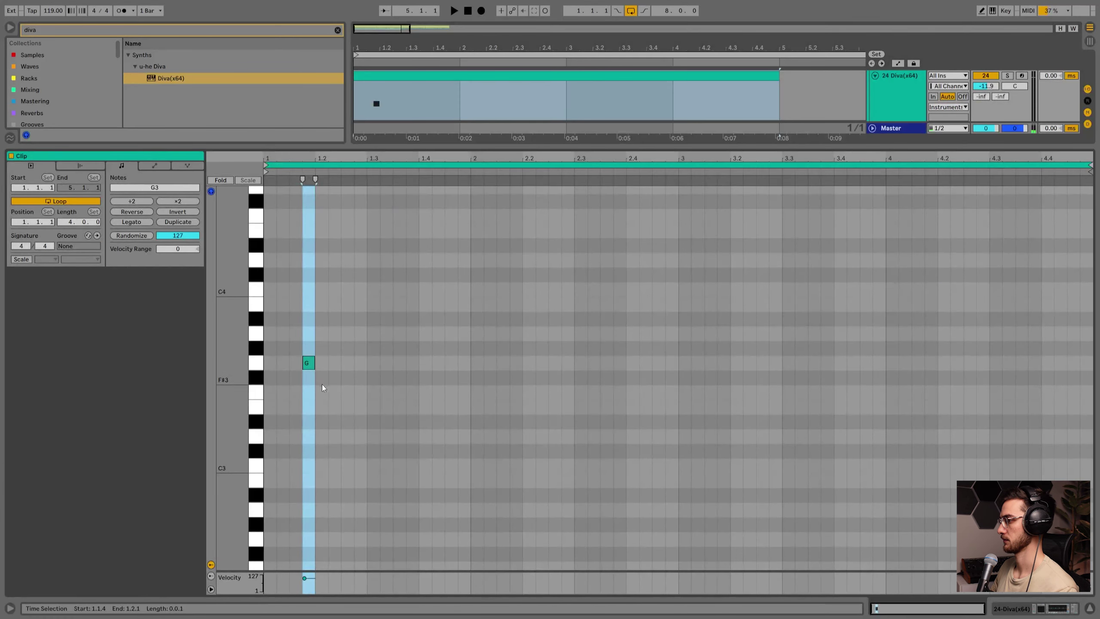
mouse_move(311, 376)
mouse_down()
mouse_move(317, 337)
mouse_move(319, 363)
mouse_up()
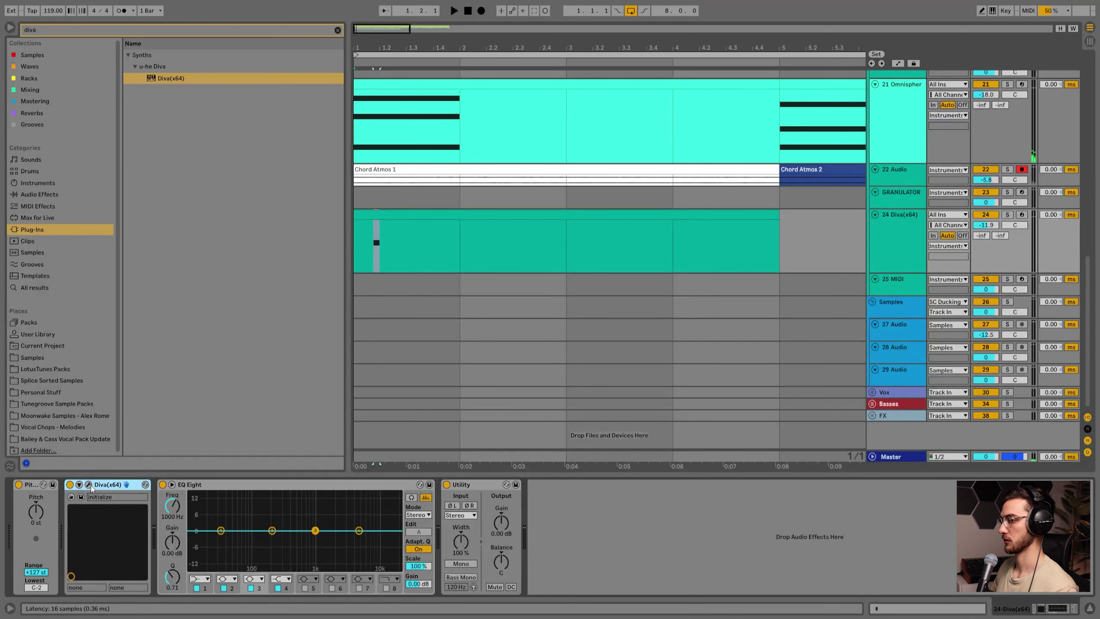
Set Diva's filter cutoff modulation source to Env2, lengthen the Env 2 decay and use the 12db ladder mode.
click(90, 485)
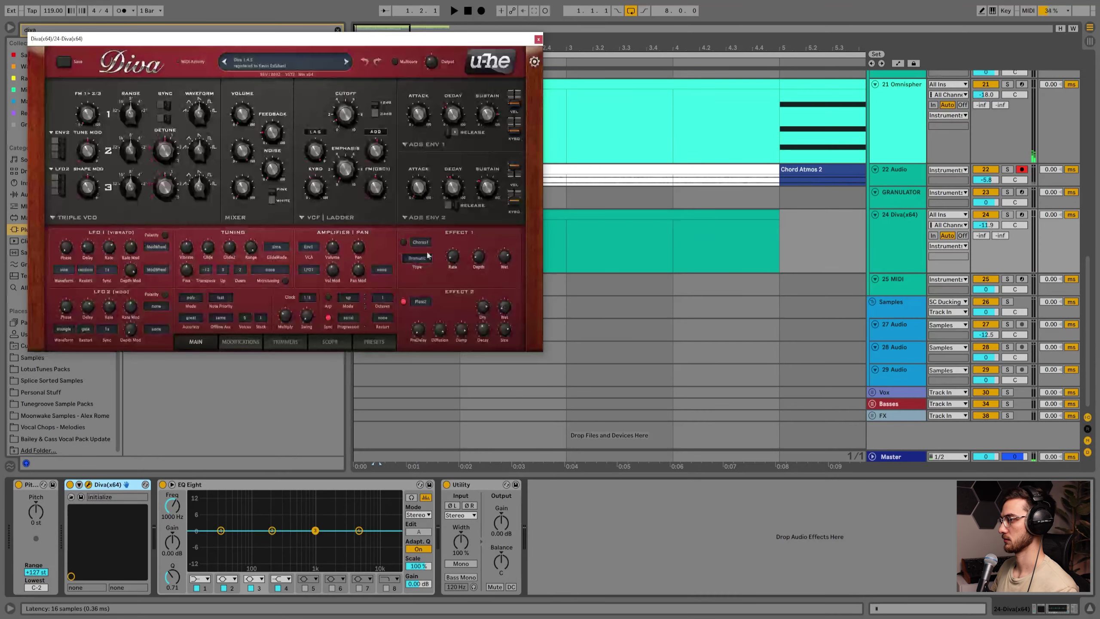
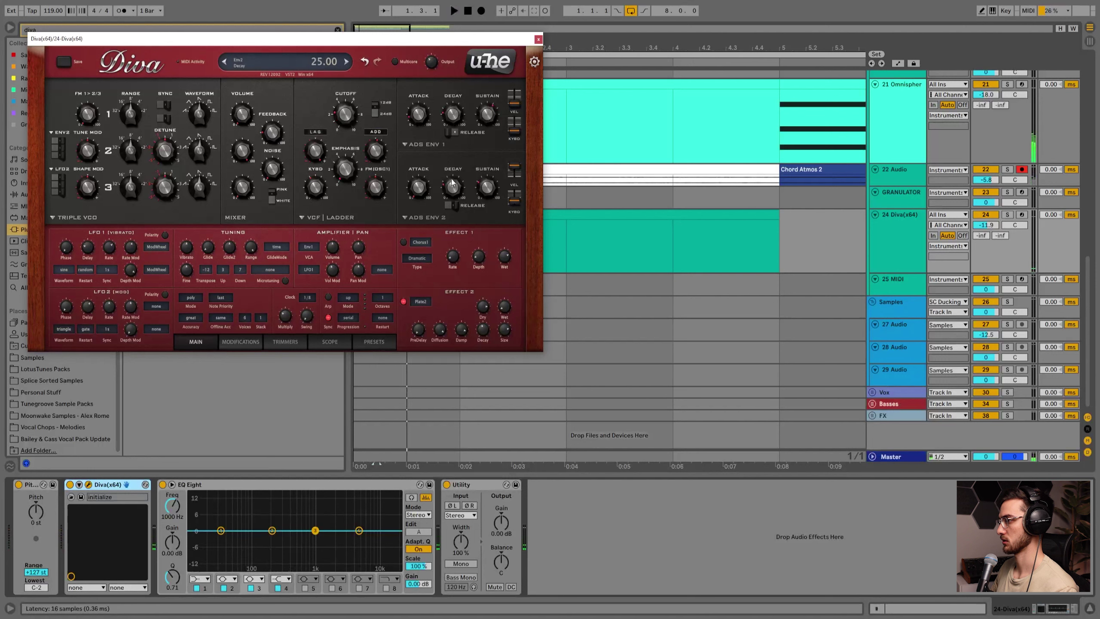
click(319, 132)
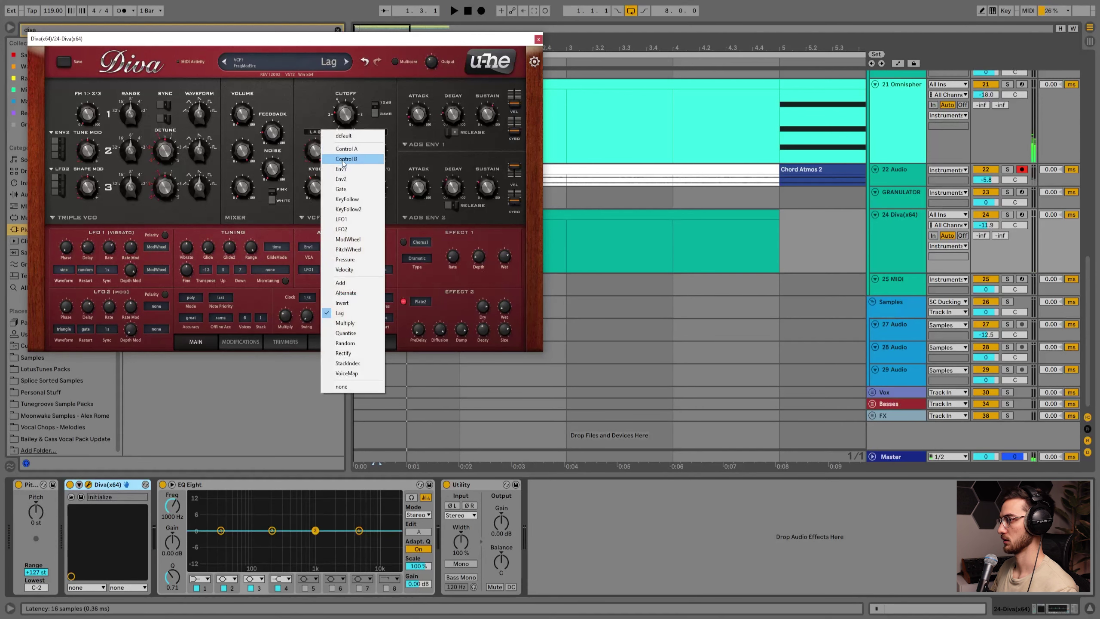
click(349, 181)
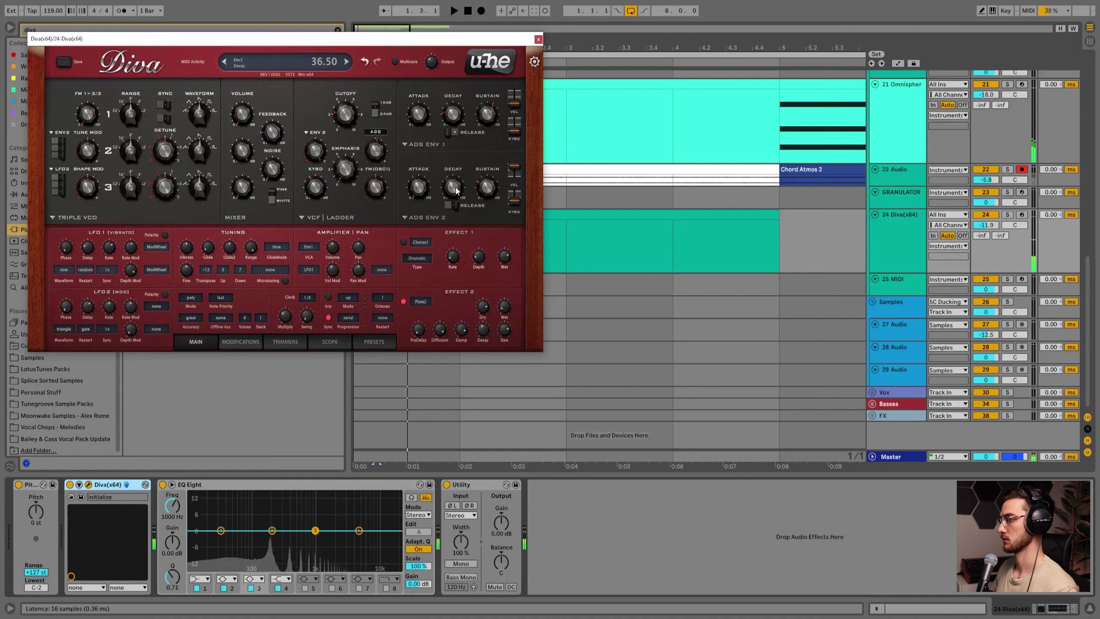
drag(447, 183, 460, 171)
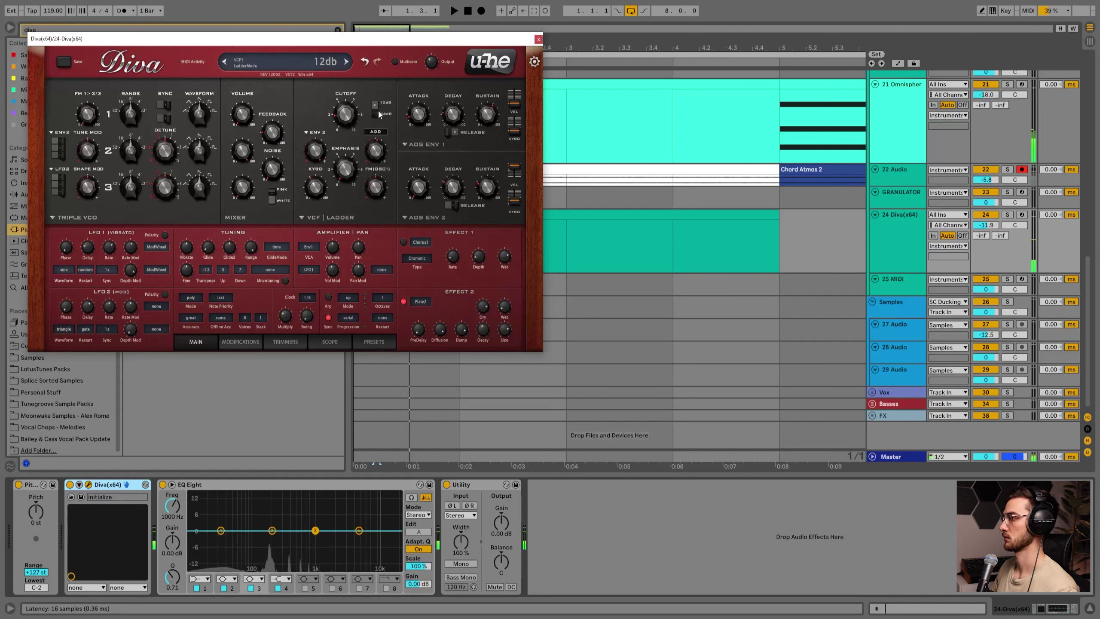
Adjust Diva's filter, shift an oscillator's tuning to -12.00 and close the plug-in window.
drag(358, 125, 333, 197)
drag(204, 156, 136, 188)
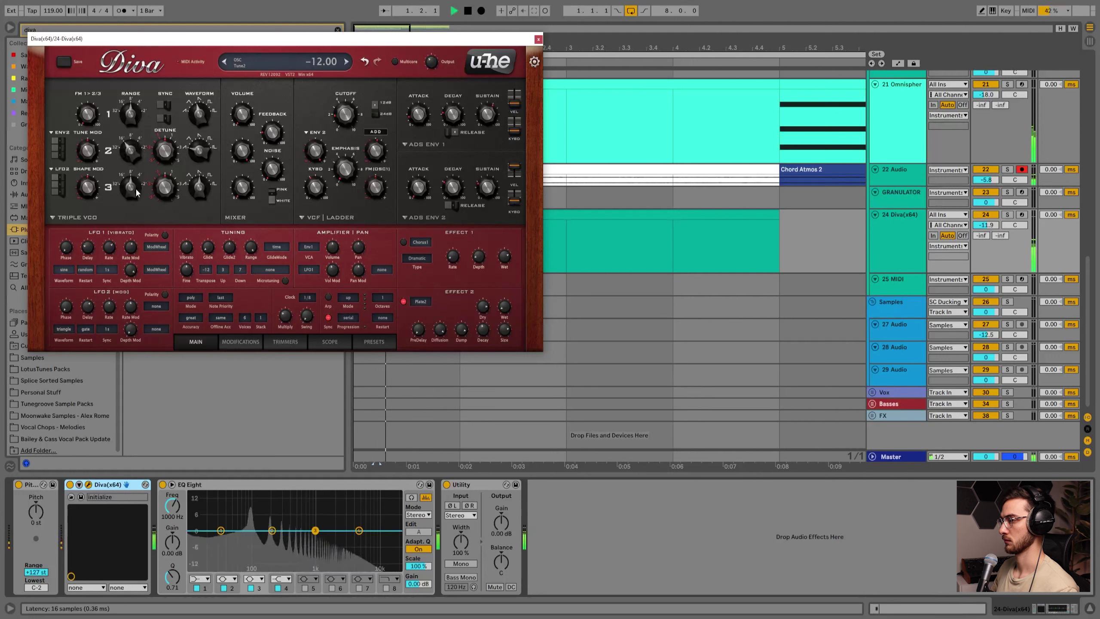
drag(139, 135, 139, 110)
click(538, 40)
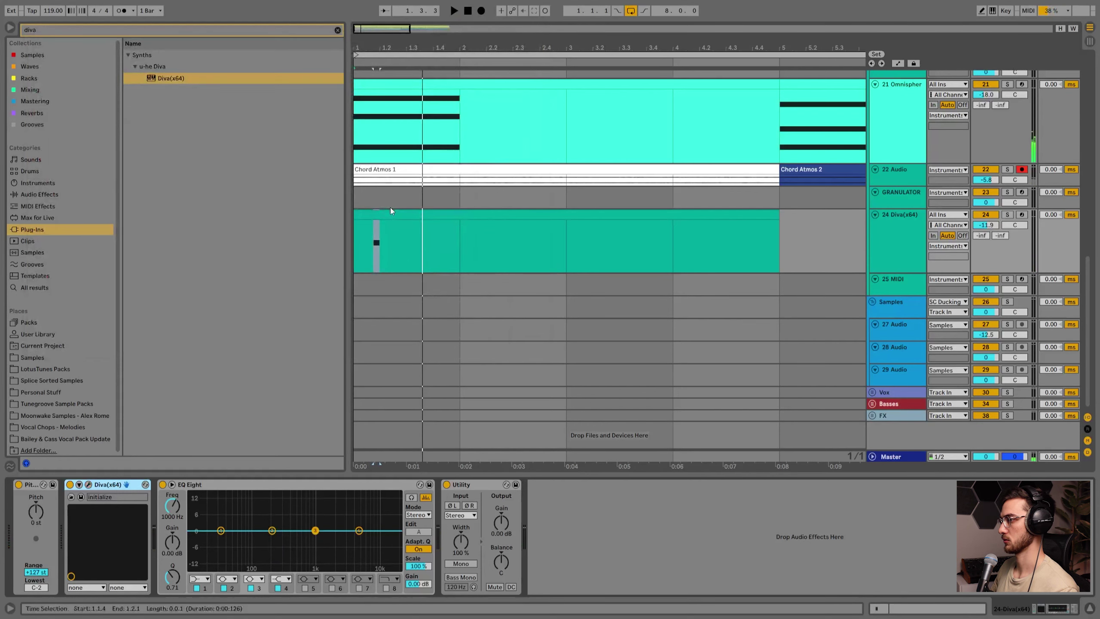
Turn on scale highlighting in the Diva clip and set the scale to G Minor.
double_click(391, 208)
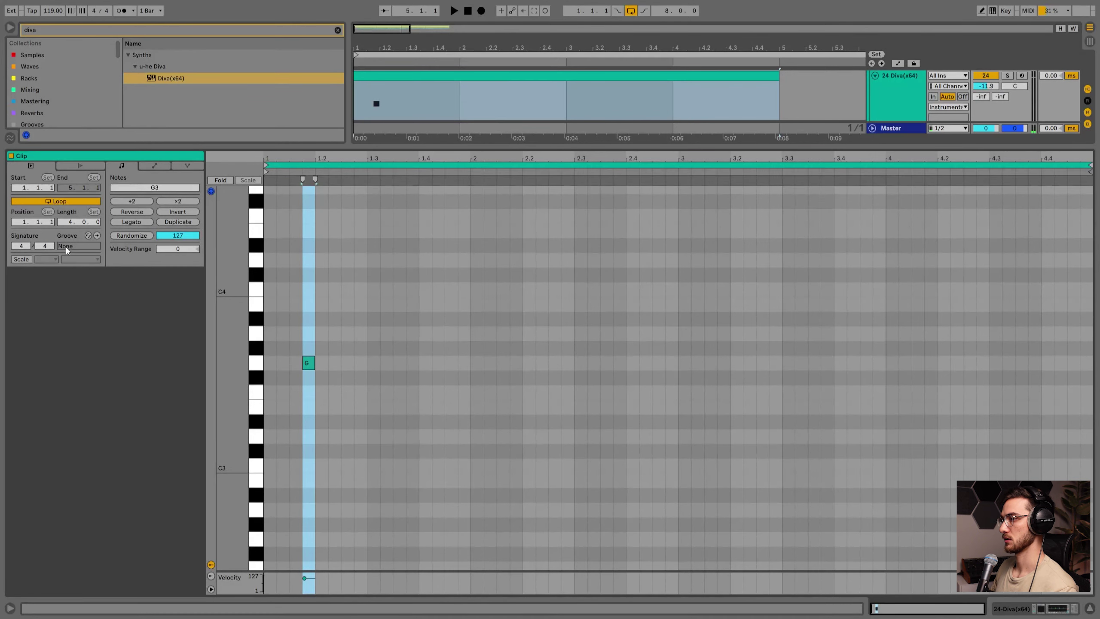
click(21, 260)
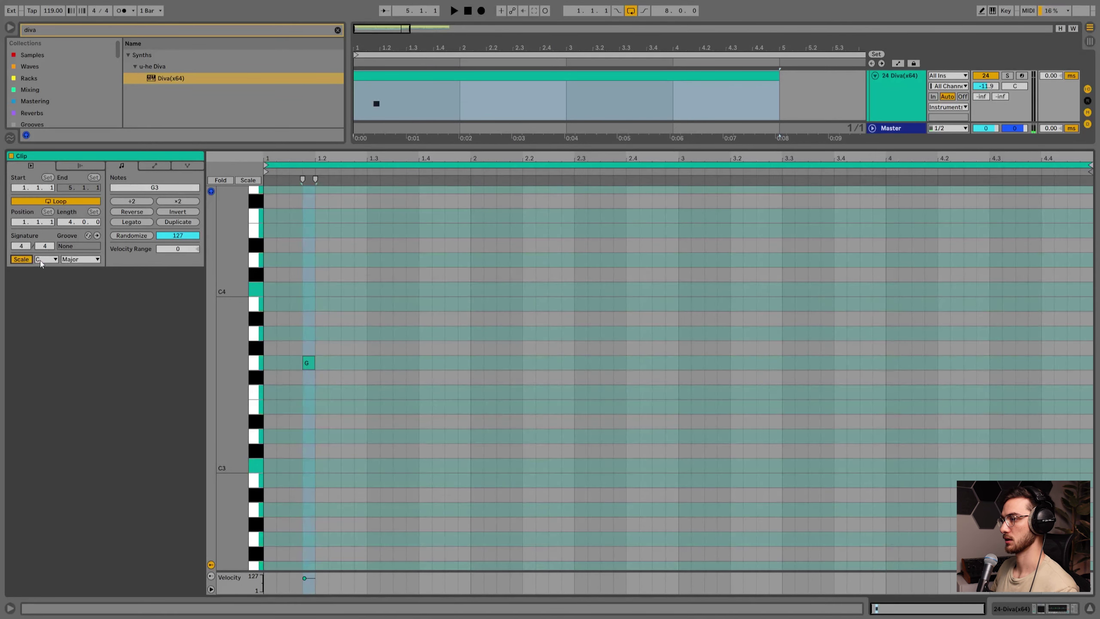
click(41, 260)
click(44, 333)
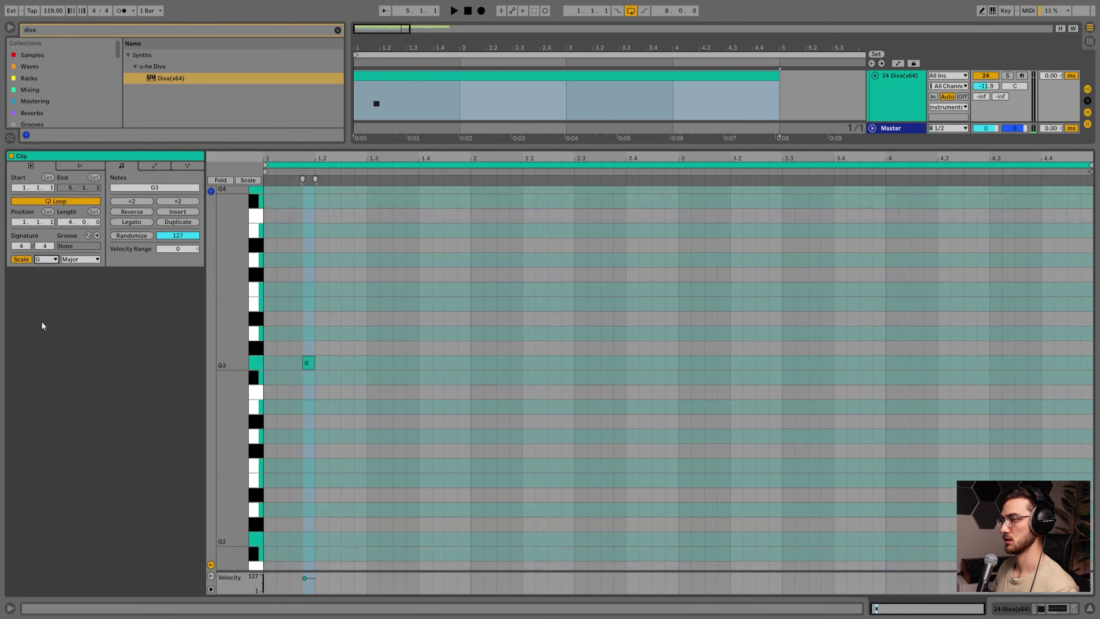
click(81, 260)
click(76, 279)
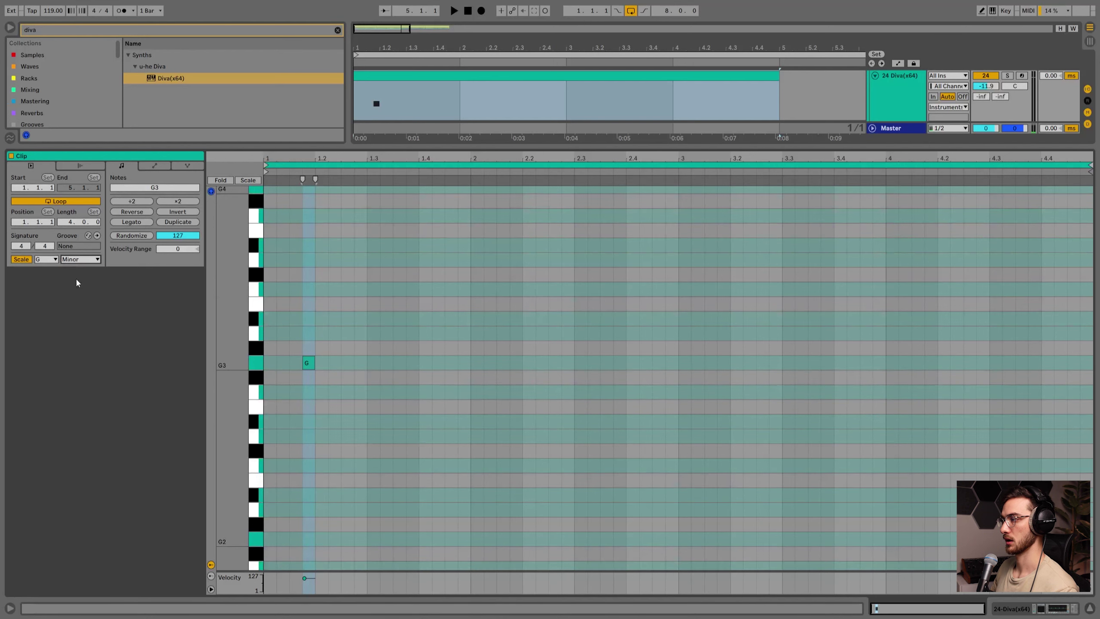
Add a second note at 1.2.1 in the Diva clip and move it up to B♭4.
drag(278, 154, 346, 286)
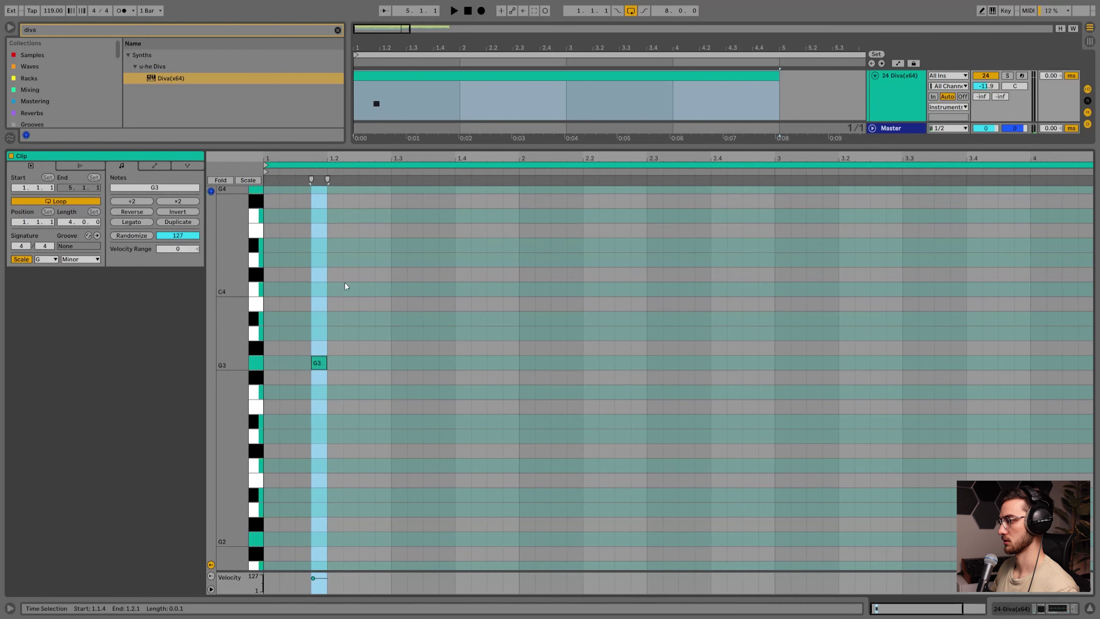
double_click(337, 336)
scroll(337, 359, up, 3)
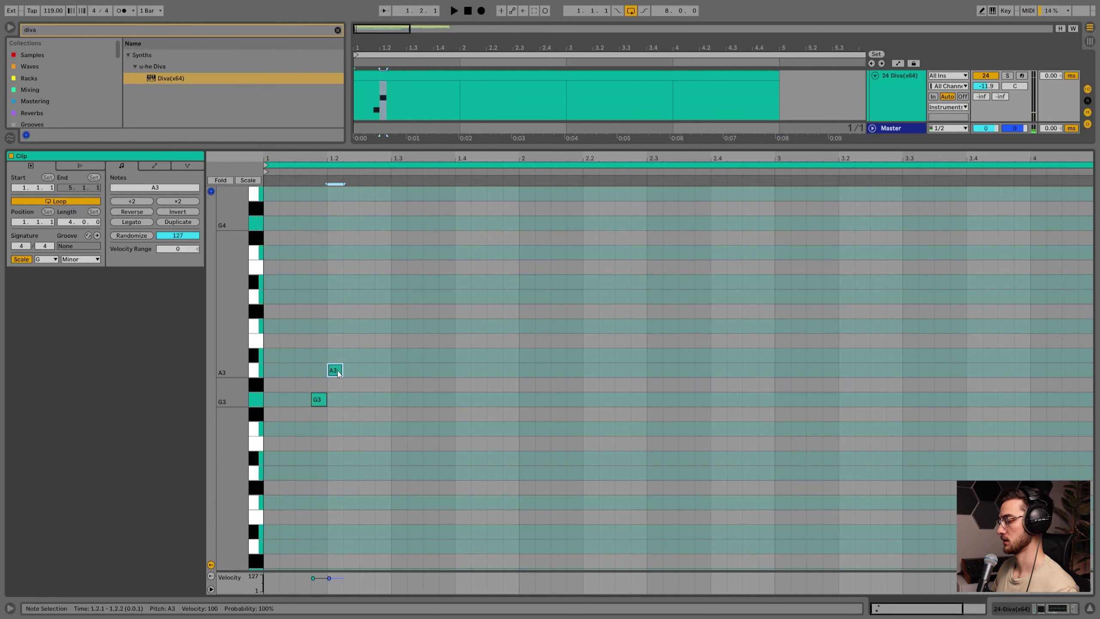
drag(338, 372, 338, 225)
scroll(334, 294, up, 5)
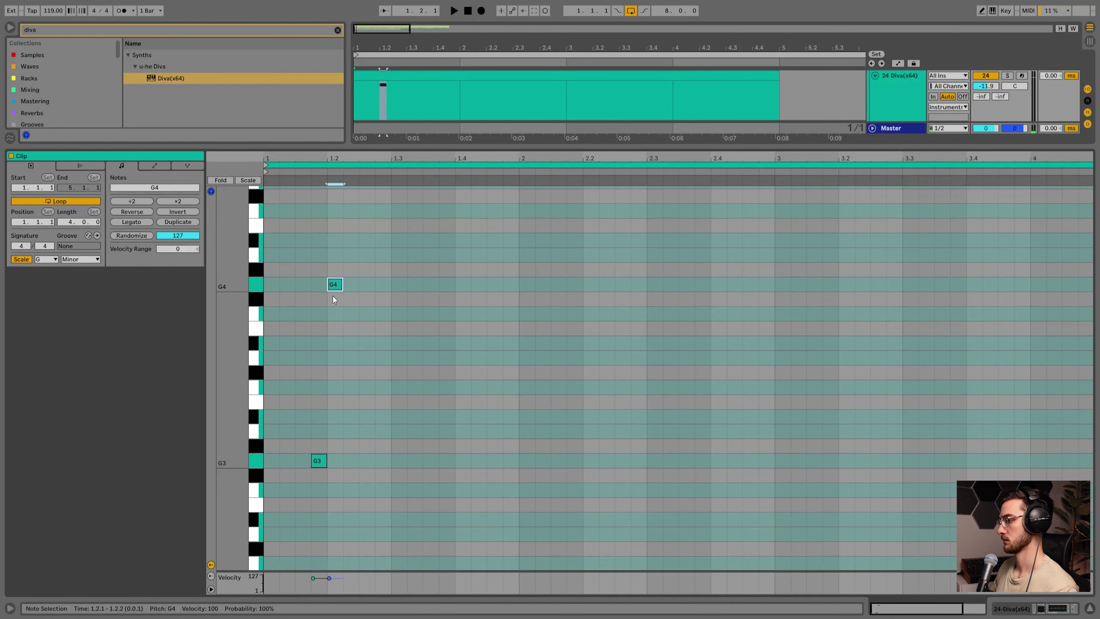
drag(339, 287, 335, 242)
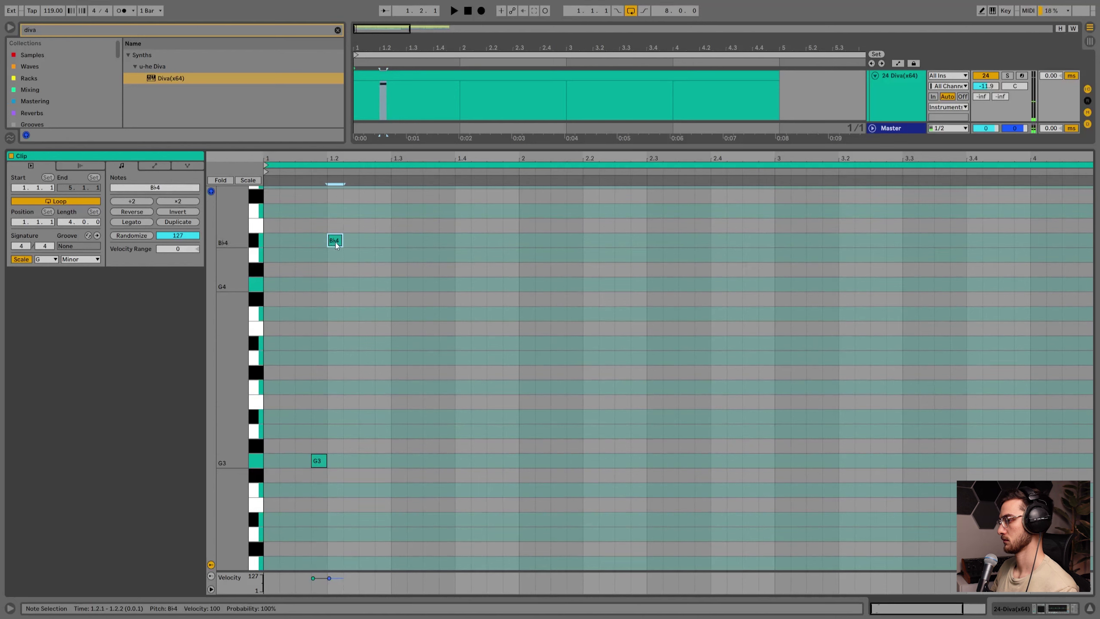
Add an A4 note at 1.2.2 and an F4 note at 1.2.3, and play the pattern.
double_click(350, 254)
double_click(367, 299)
drag(367, 299, 373, 314)
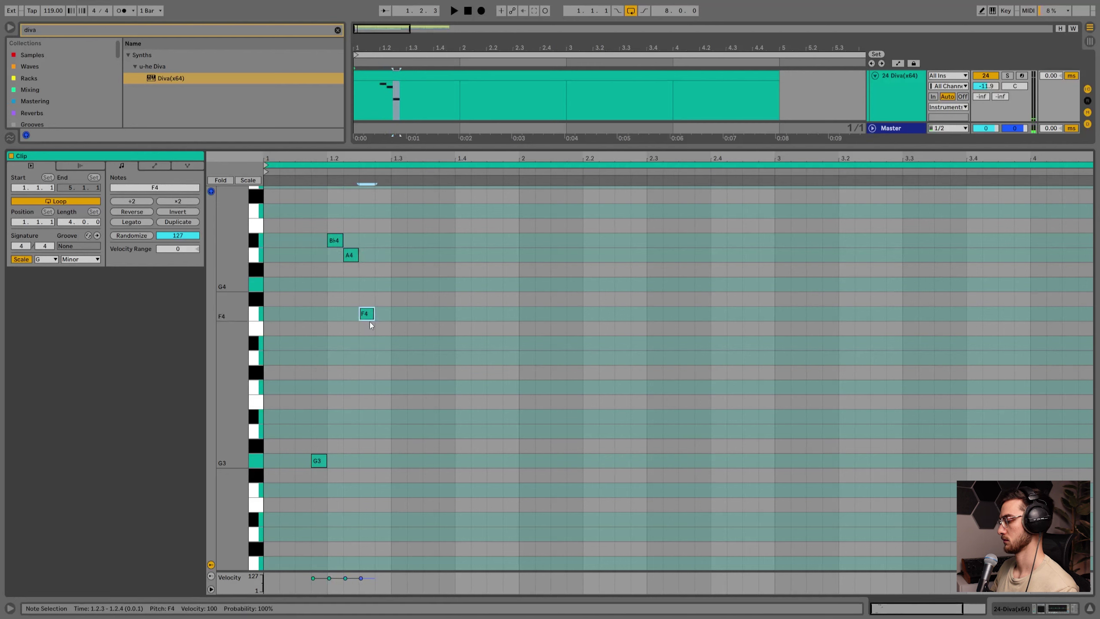
key(space)
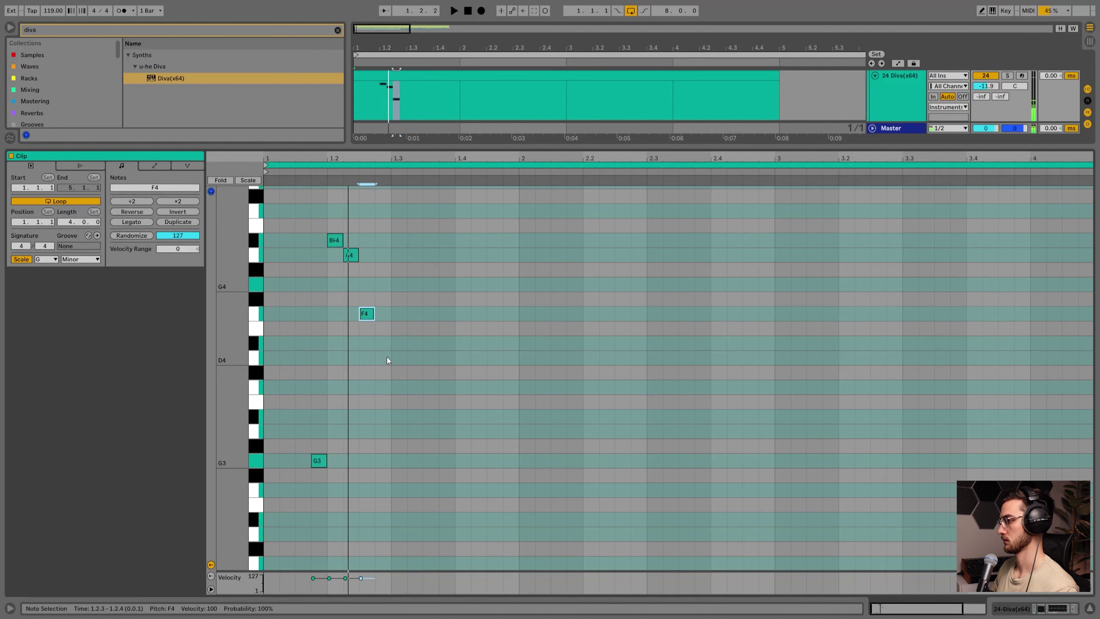
Add an E♭4 note at 1.2.2, moving the A4 to 1.2.3 and the F4 to 1.3.3.
drag(366, 314, 382, 313)
click(317, 462)
double_click(347, 344)
drag(352, 258, 370, 260)
drag(382, 318, 433, 318)
Move the B♭4 note down to D4 at 1.4.2 and play the pattern.
drag(332, 232, 477, 346)
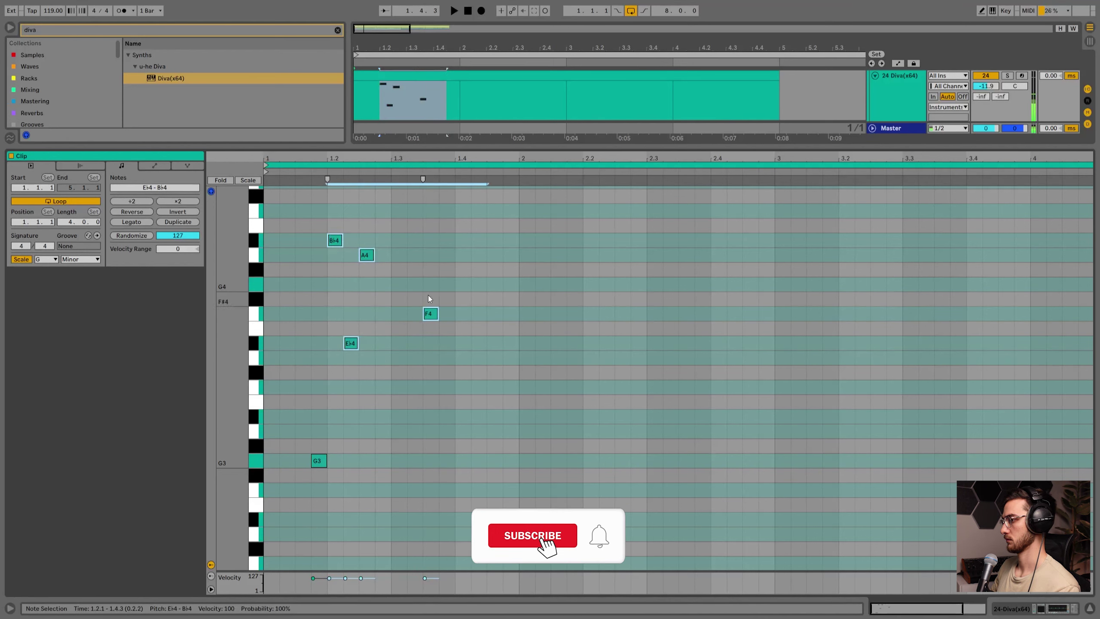
click(327, 247)
drag(338, 241, 483, 359)
key(space)
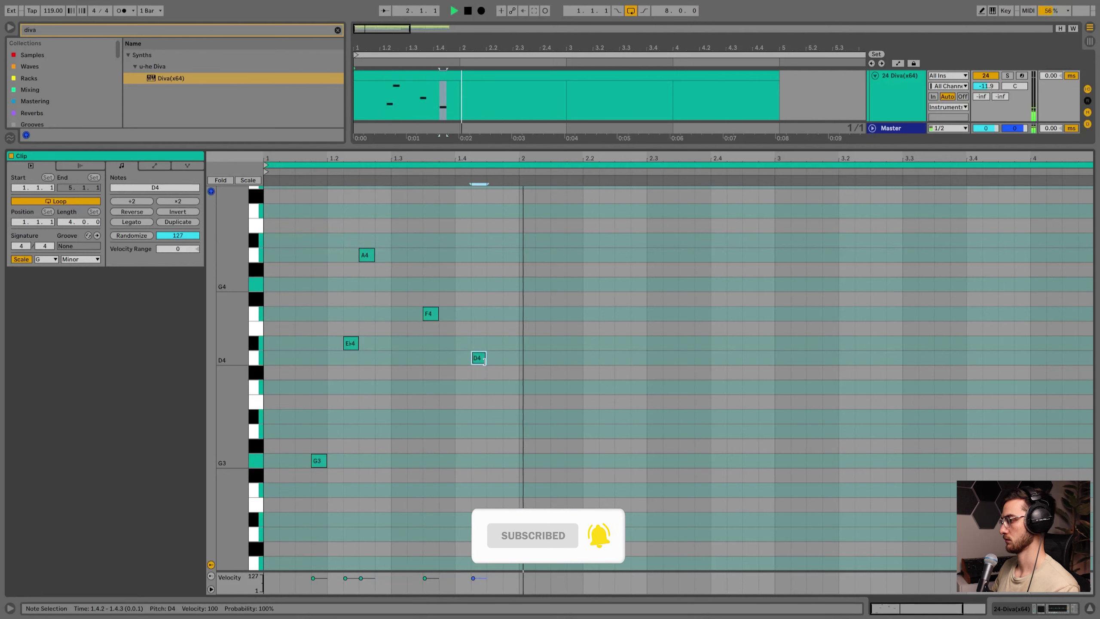
Try the A4 note at 1.3.1 during playback, and settle it on G4 at 1.2.4.
key(space)
drag(369, 257, 393, 256)
key(space)
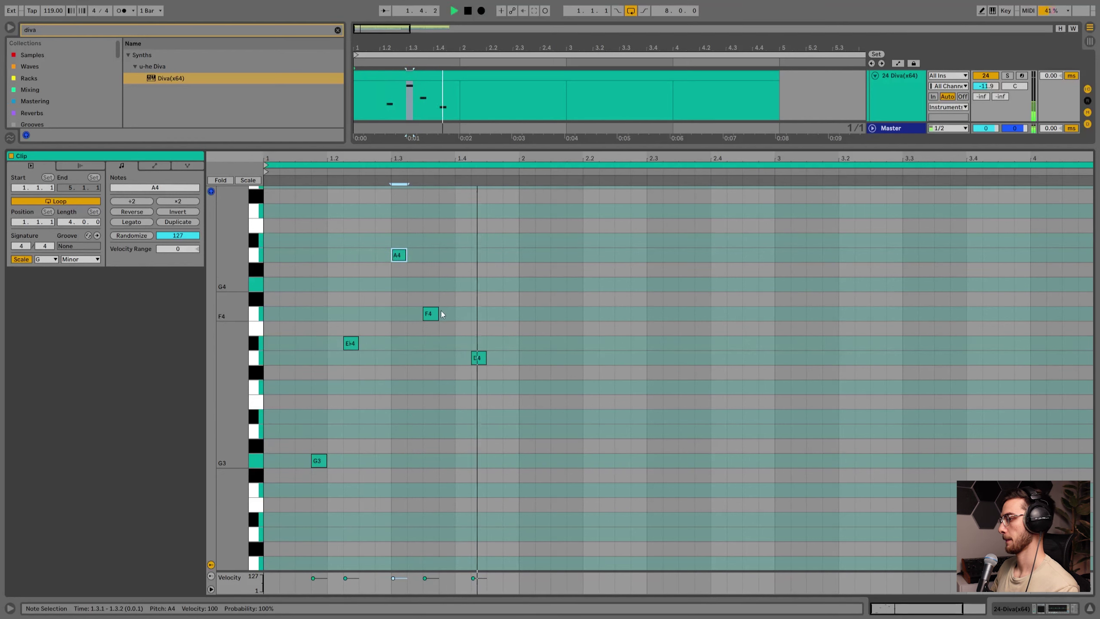
key(space)
drag(394, 255, 383, 284)
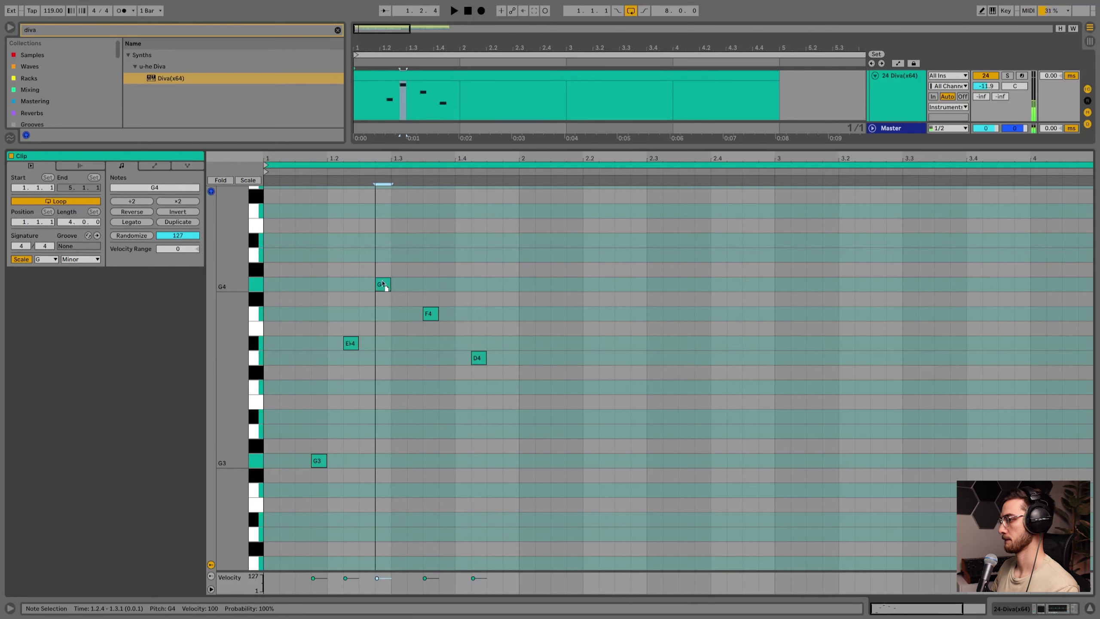
Set Diva's Env 2 decay to about 44, Env 1 decay to about 70 and Env 1 sustain to 62.00, and close its window.
key(shift+Tab)
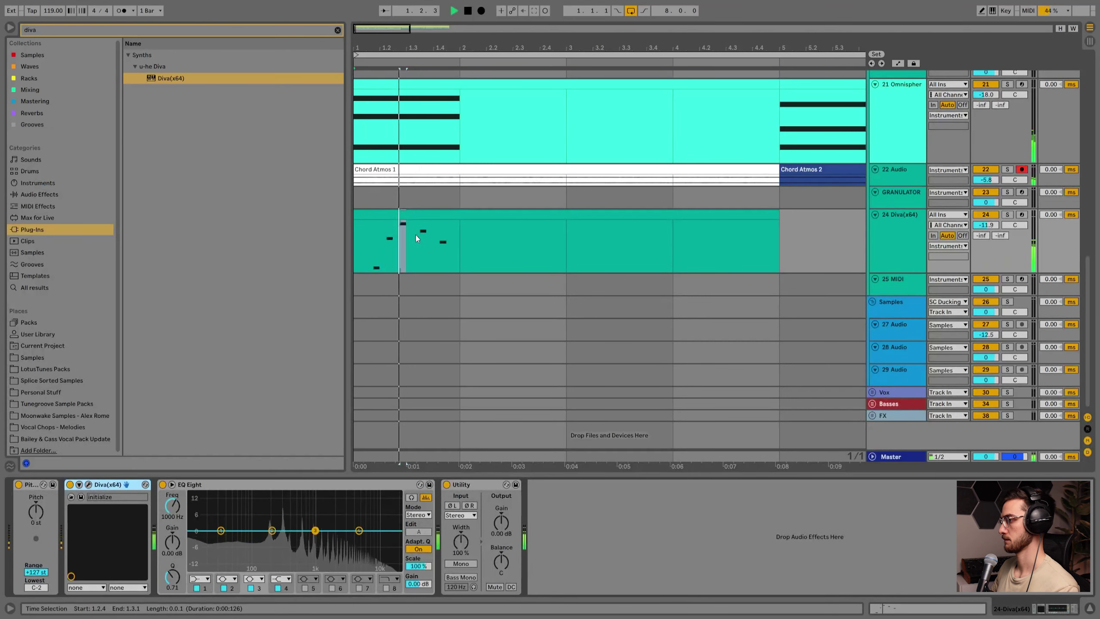
scroll(414, 233, up, 2)
click(843, 263)
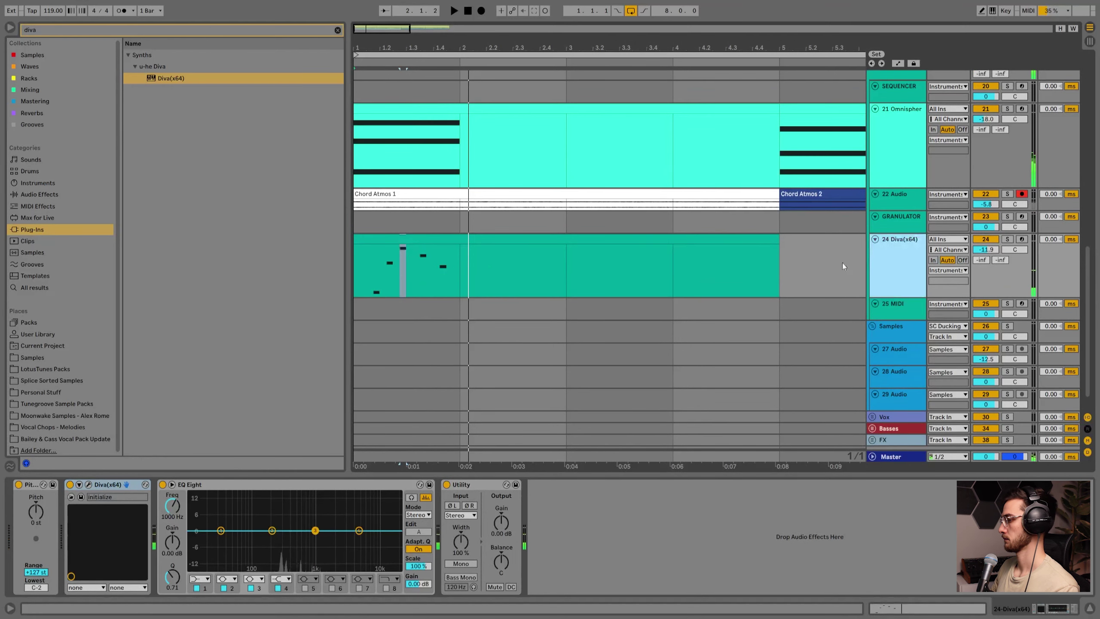
click(89, 484)
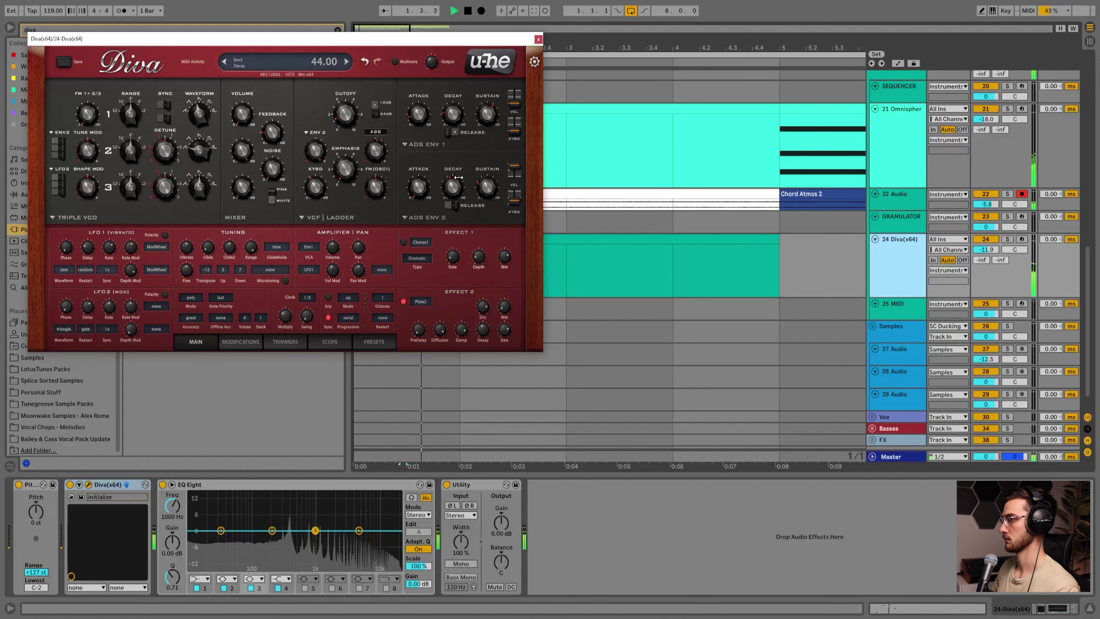
key(space)
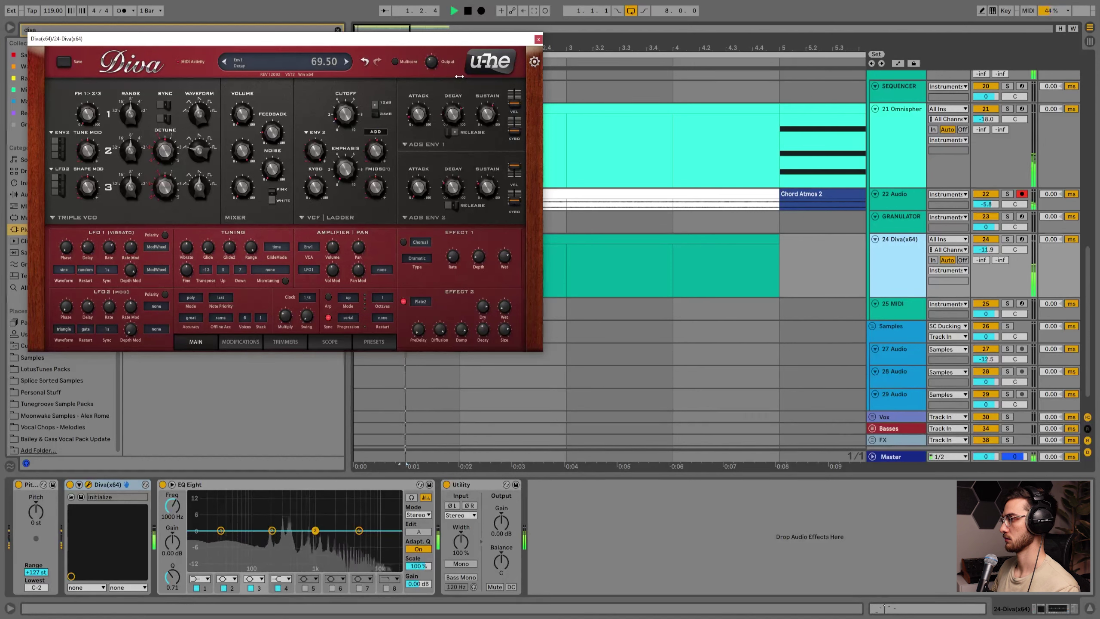
drag(453, 127, 457, 128)
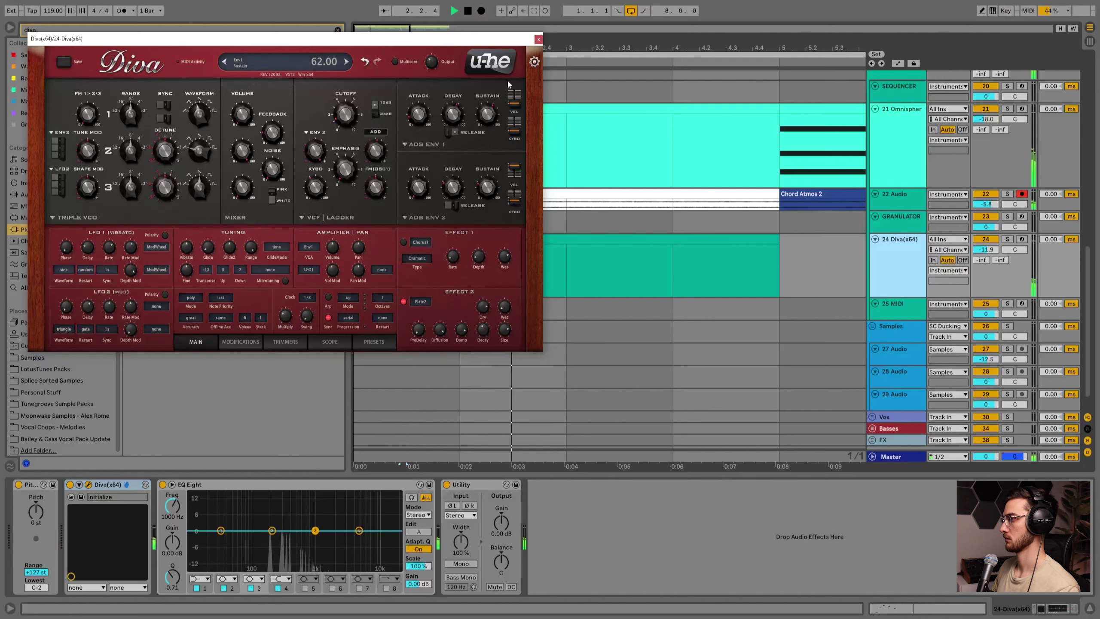
click(538, 39)
Add a B♭4 note at 1.2.3 in the Diva clip and play the pattern.
double_click(403, 243)
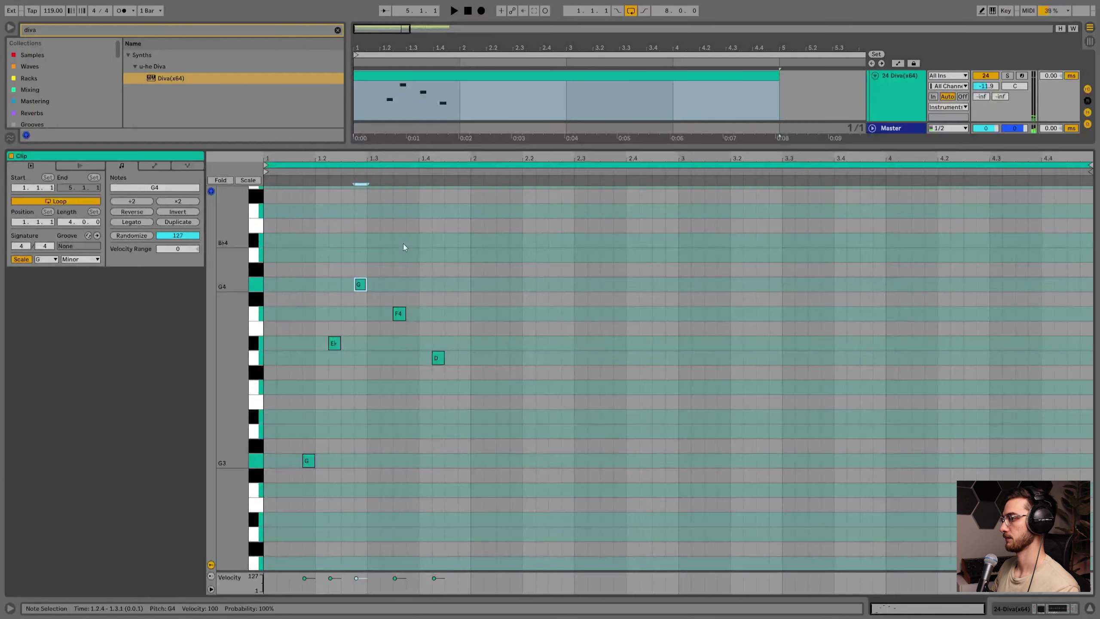
double_click(337, 243)
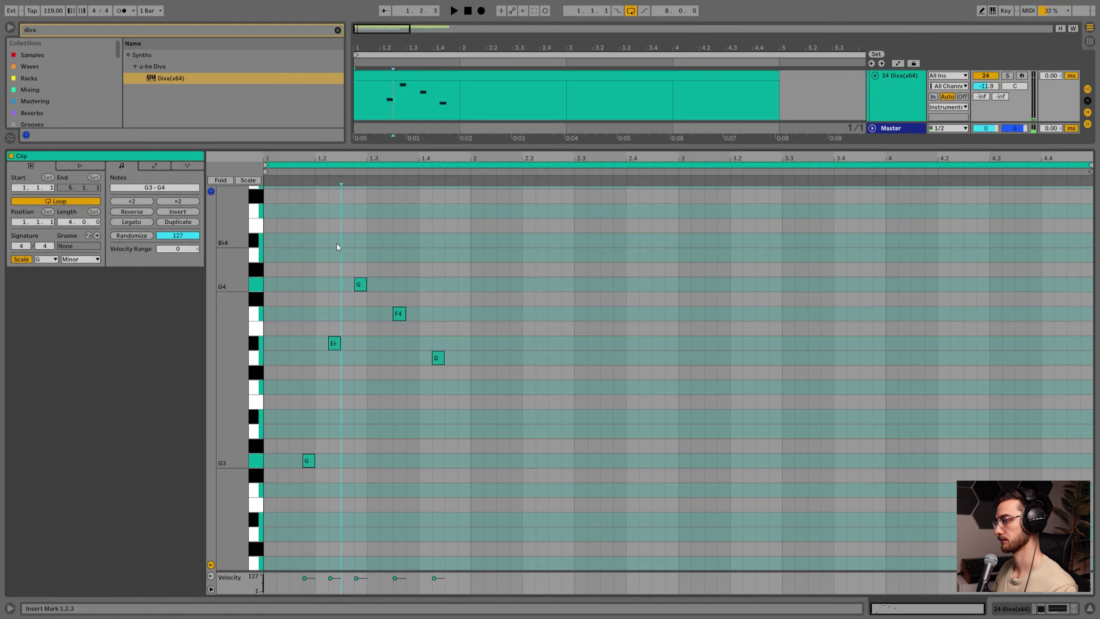
drag(337, 243, 349, 243)
key(space)
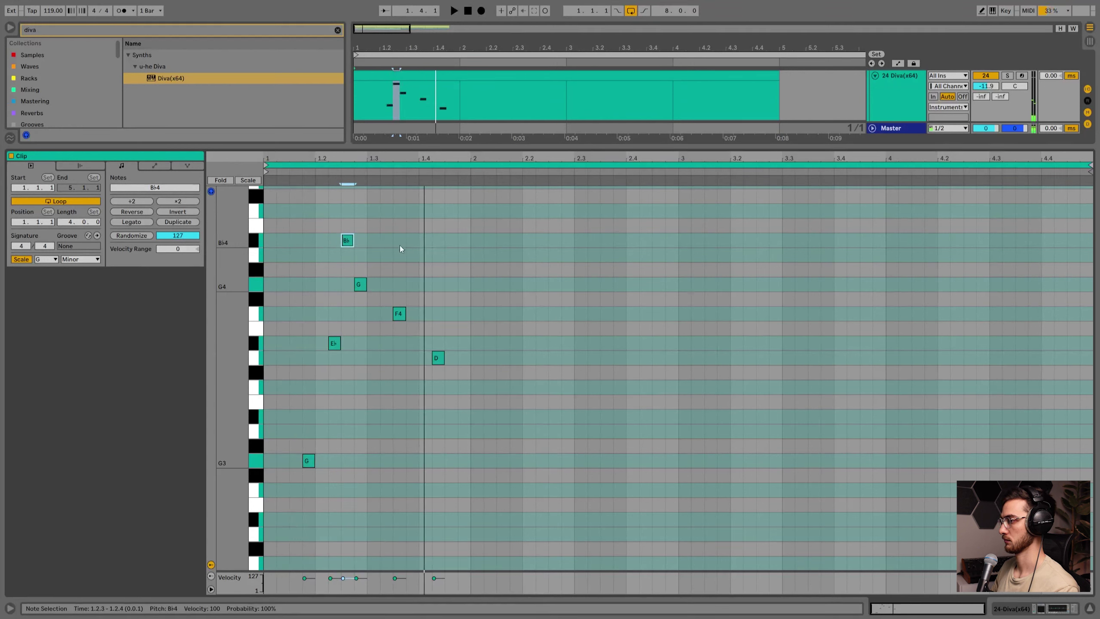
Move the F4 note at 1.3.3 up to A4 at 1.3.2 and place the playback start at the clip's beginning.
mouse_move(399, 314)
mouse_down()
mouse_move(398, 255)
mouse_move(384, 255)
mouse_up()
click(321, 222)
click(291, 230)
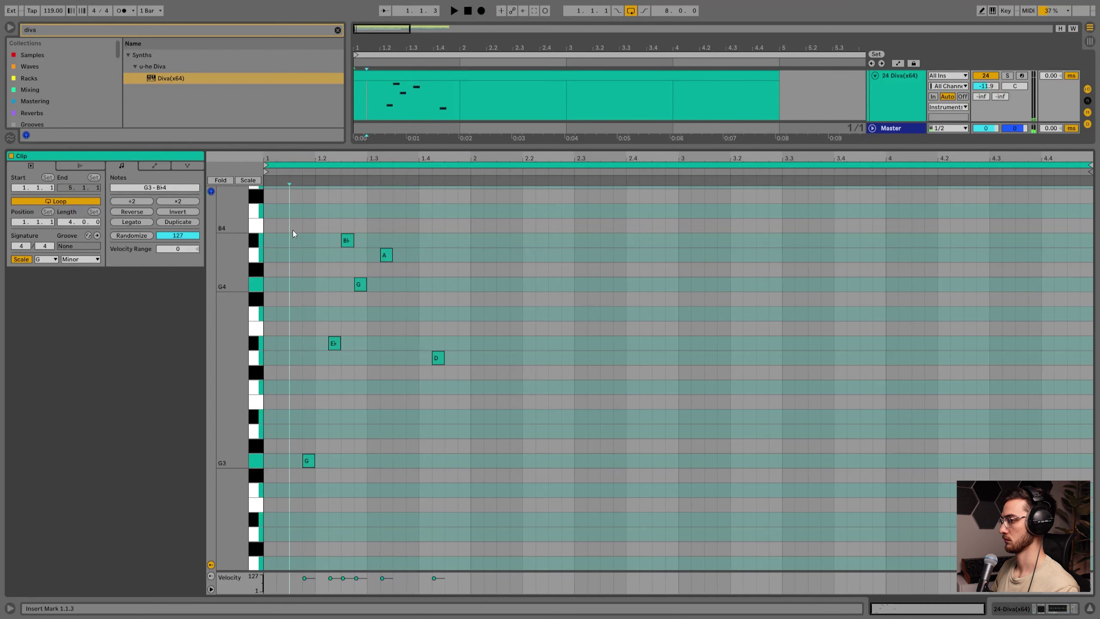
Bring up the Diva synth's window while the pattern plays, and close it.
key(shift+Tab)
click(89, 485)
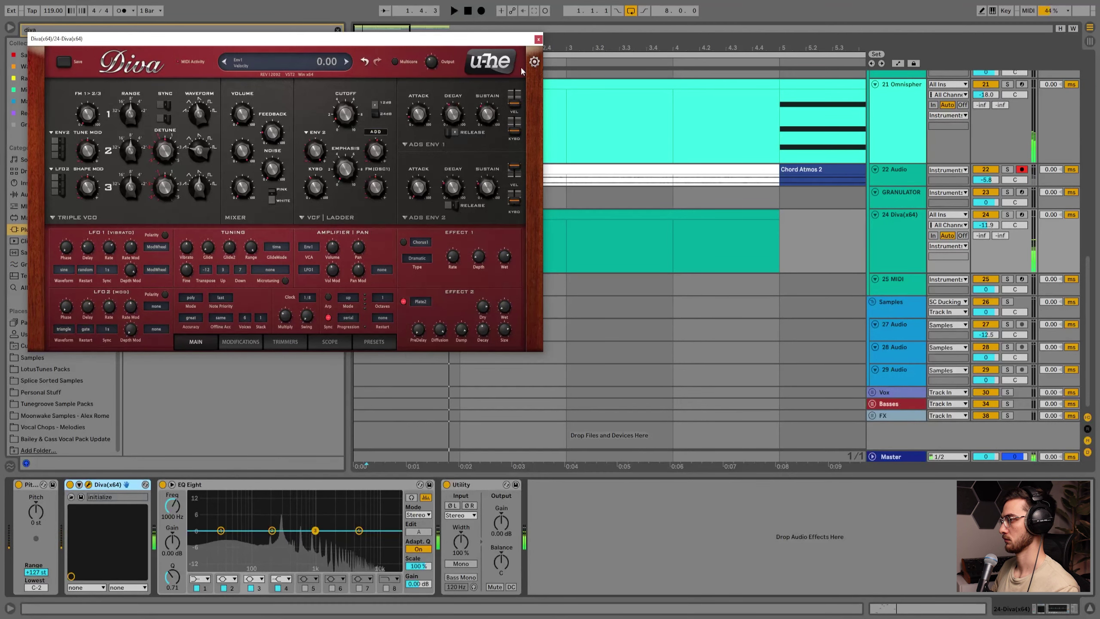
click(538, 40)
key(space)
Add a Delay to the Diva track with Ping Pong on and Dry/Wet at 44%, and play the loop.
click(412, 215)
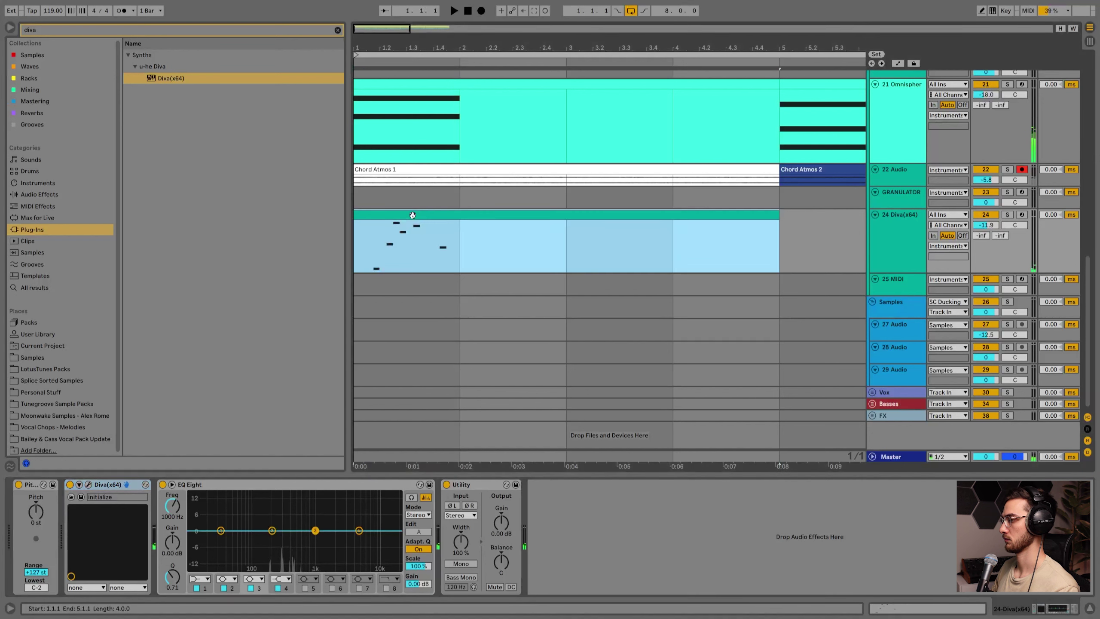
click(337, 31)
click(90, 32)
text(delay)
click(42, 90)
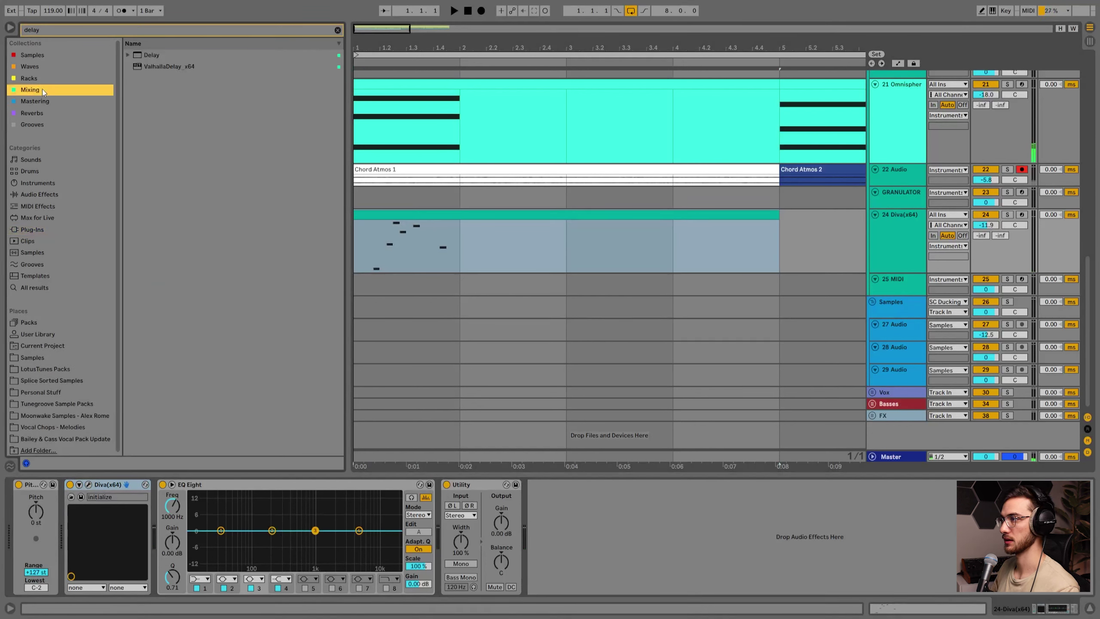
double_click(150, 55)
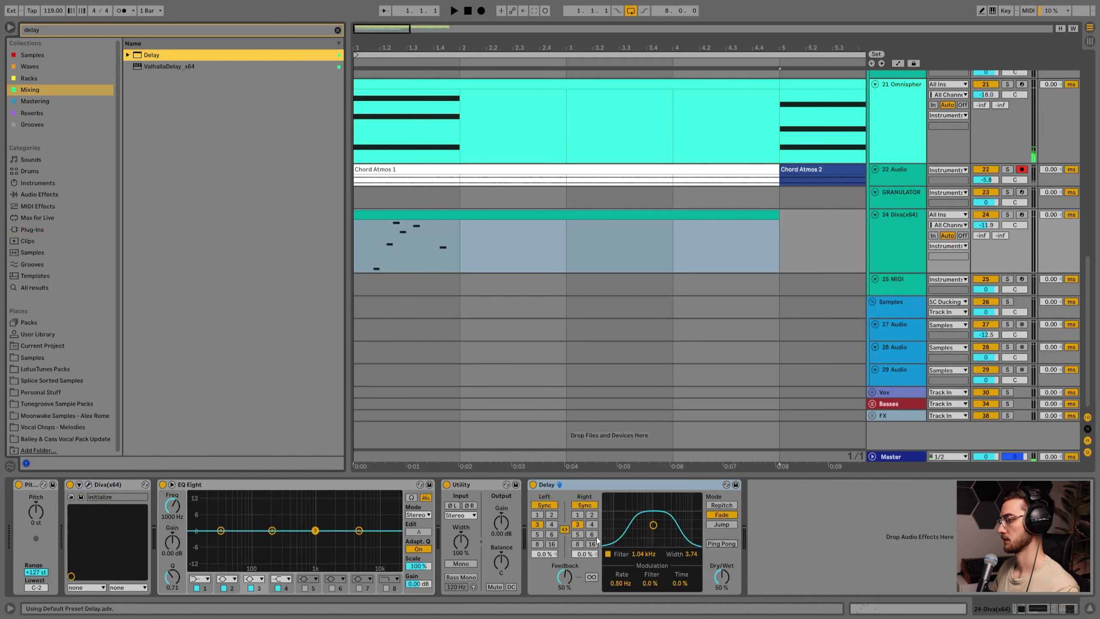
key(space)
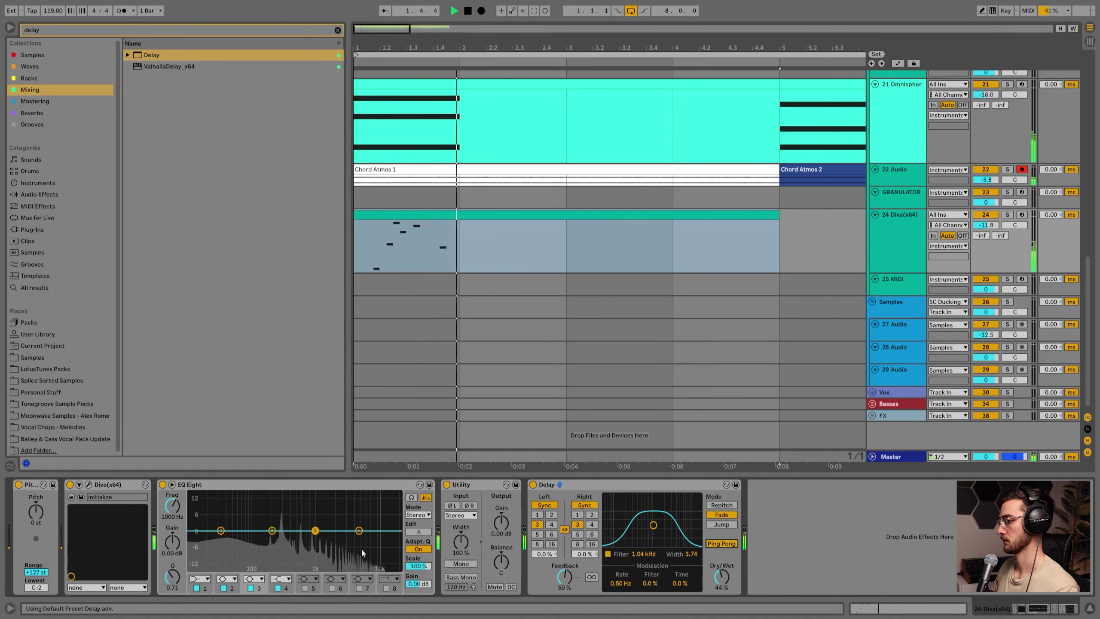
Turn EQ Eight's first band into a low cut at about 177 Hz on the Diva track and play the loop.
click(199, 578)
click(195, 515)
drag(172, 507, 172, 486)
key(space)
Move the D4 note at 1.4.2 in the Diva clip down to B♭3 at 1.4.1.
scroll(435, 367, up, 2)
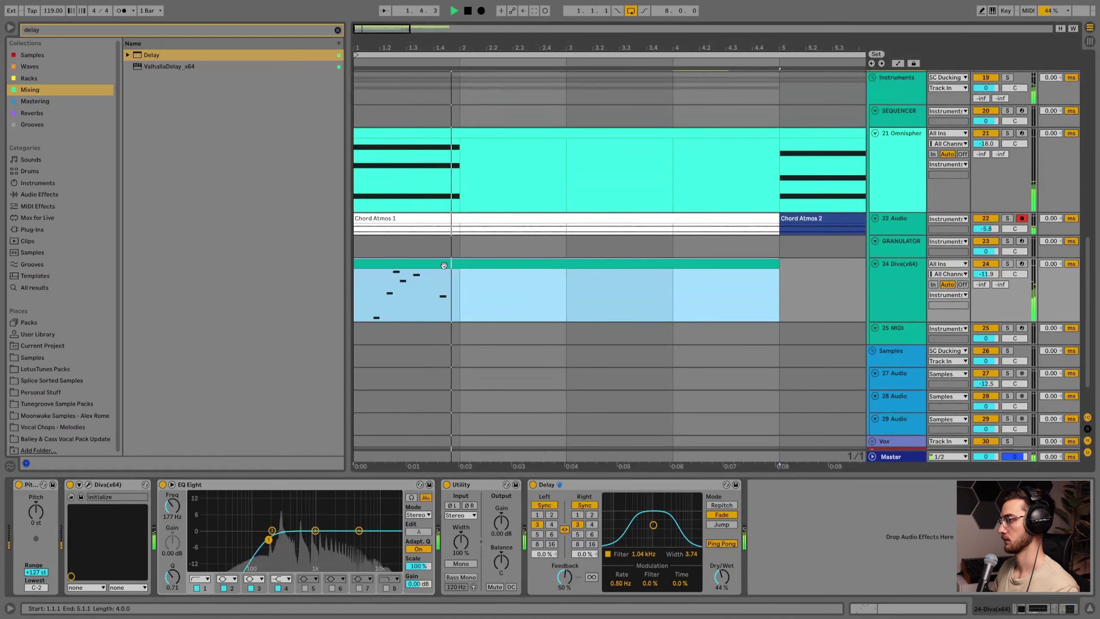
double_click(444, 265)
key(space)
drag(440, 359, 424, 401)
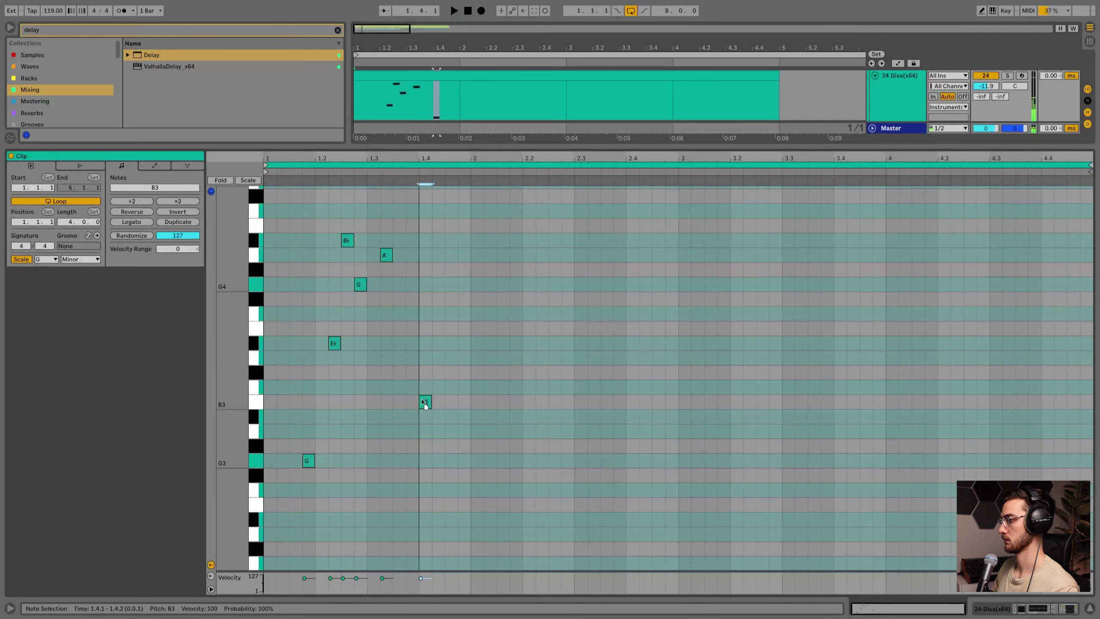
click(290, 374)
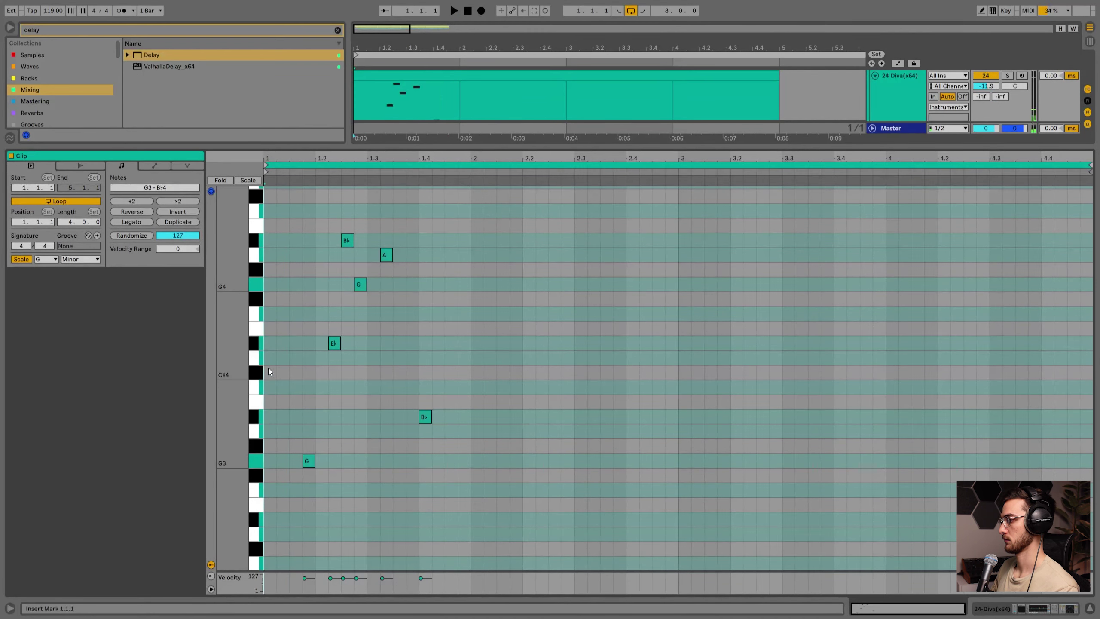
Transpose all notes in the Diva clip down one octave and play the pattern.
key(ctrl+a)
key(shift+Down)
key(space)
scroll(418, 394, down, 1)
Move the B♭2 note at 1.4.1 to A2 at 1.4.2 and play the pattern.
click(426, 398)
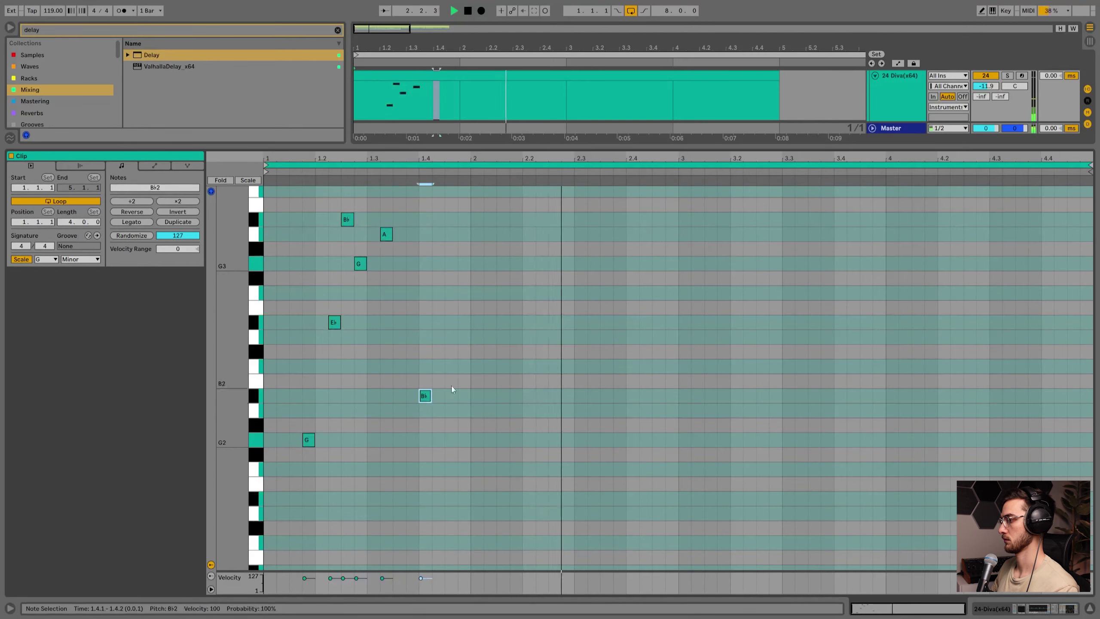
key(space)
drag(427, 400, 444, 416)
click(267, 367)
key(space)
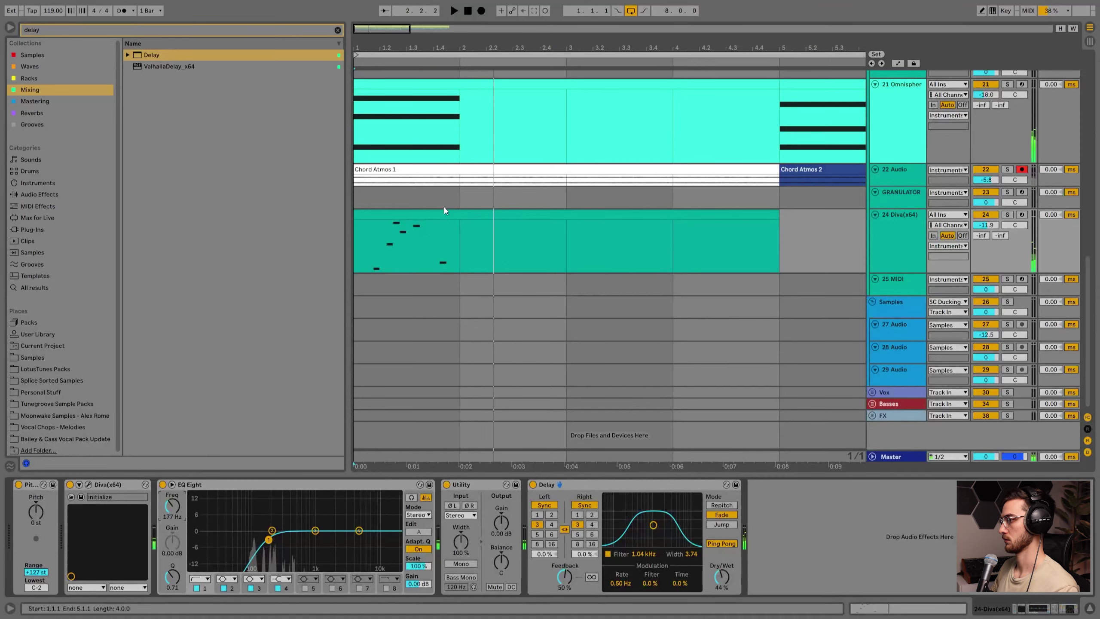
Lower the A2 note at 1.4.2 to G2 in the Diva clip and play the pattern.
click(443, 206)
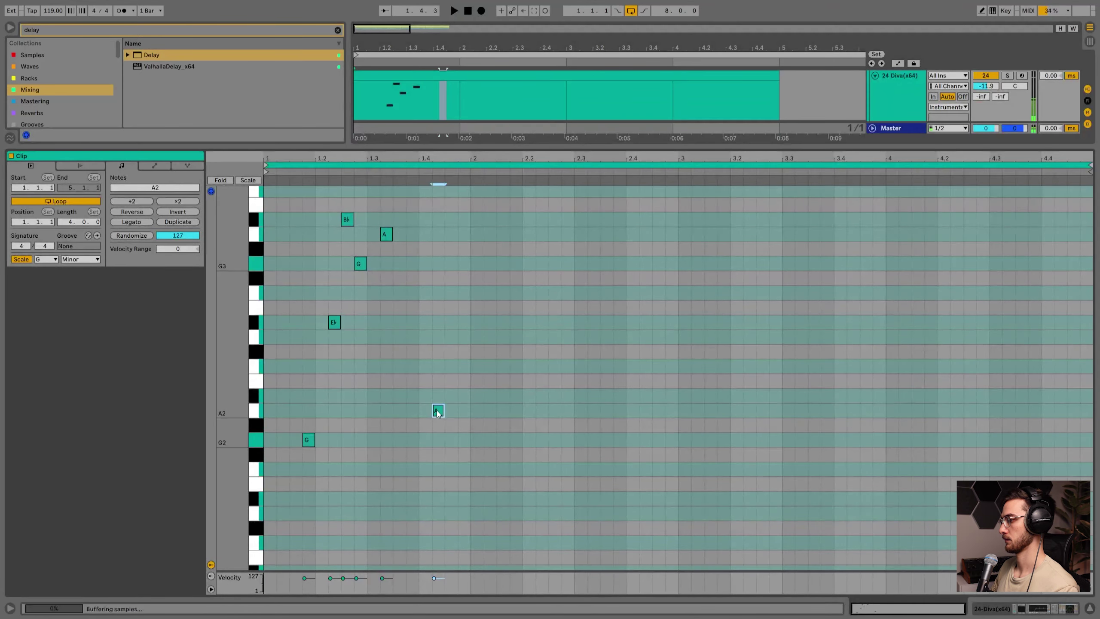
drag(439, 416, 445, 450)
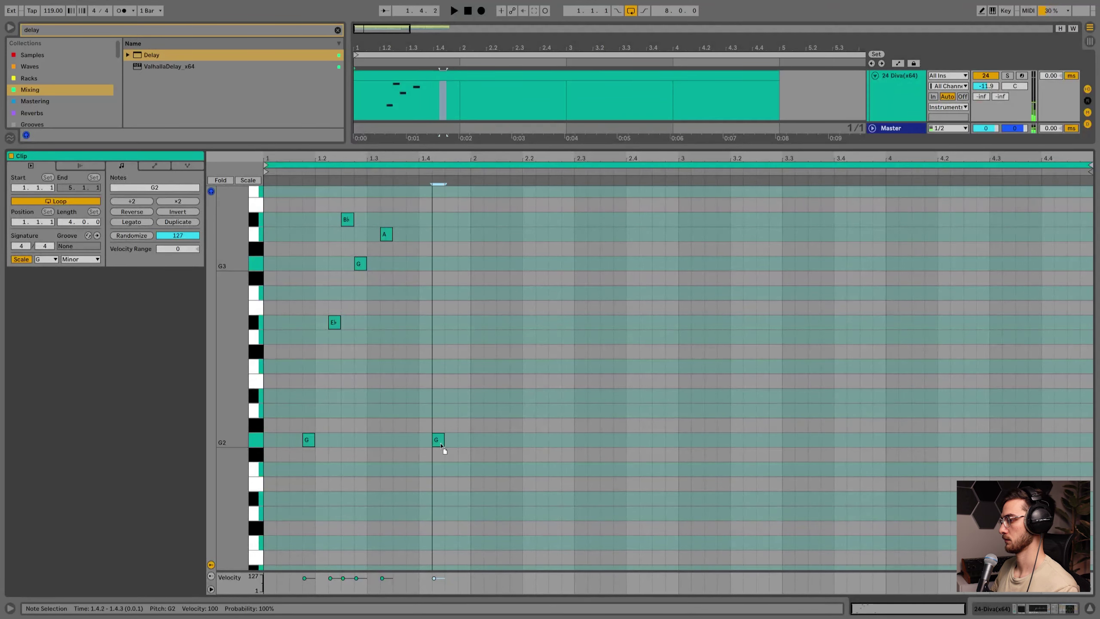
click(268, 411)
key(space)
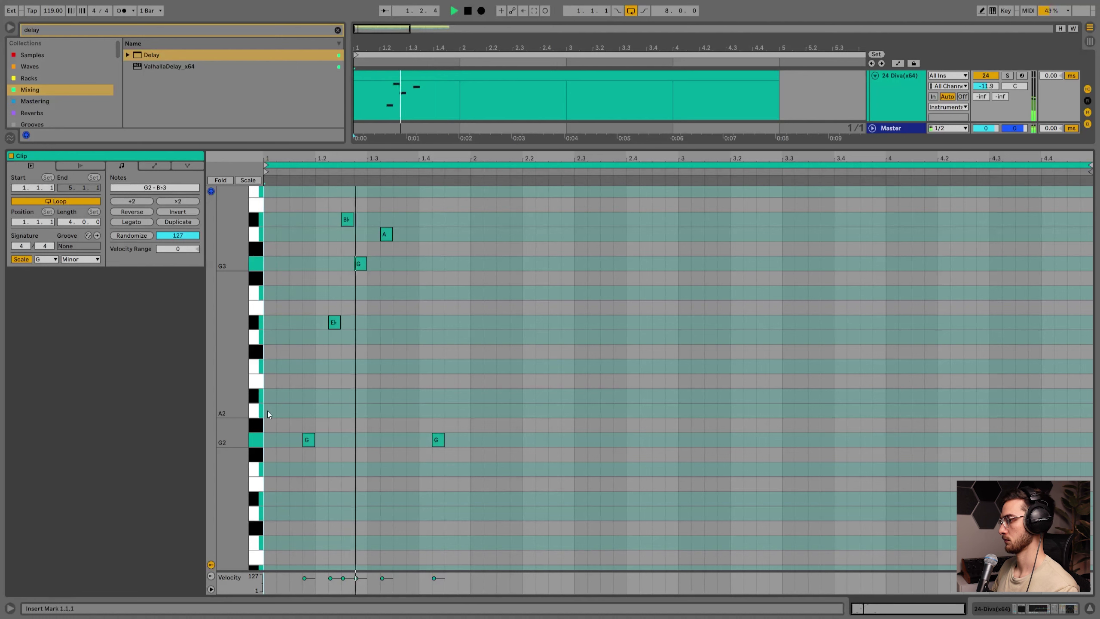
Raise the G2 note at 1.4.2 two octaves to G4 and play the pattern.
click(438, 440)
key(space)
key(shift+Up)
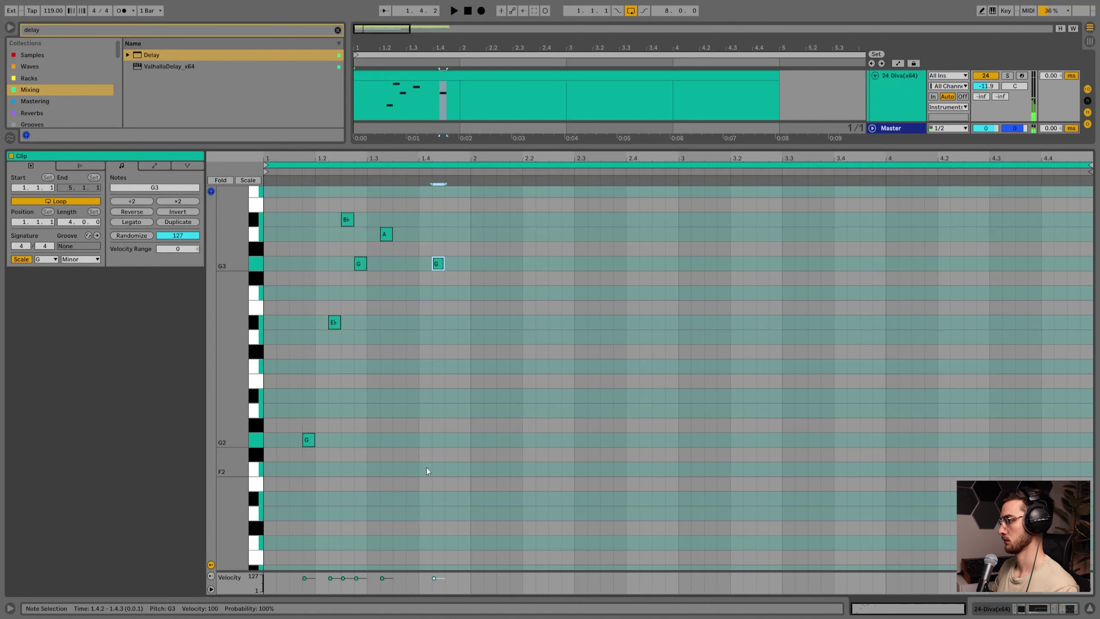
key(shift+Up)
click(276, 357)
click(264, 349)
key(space)
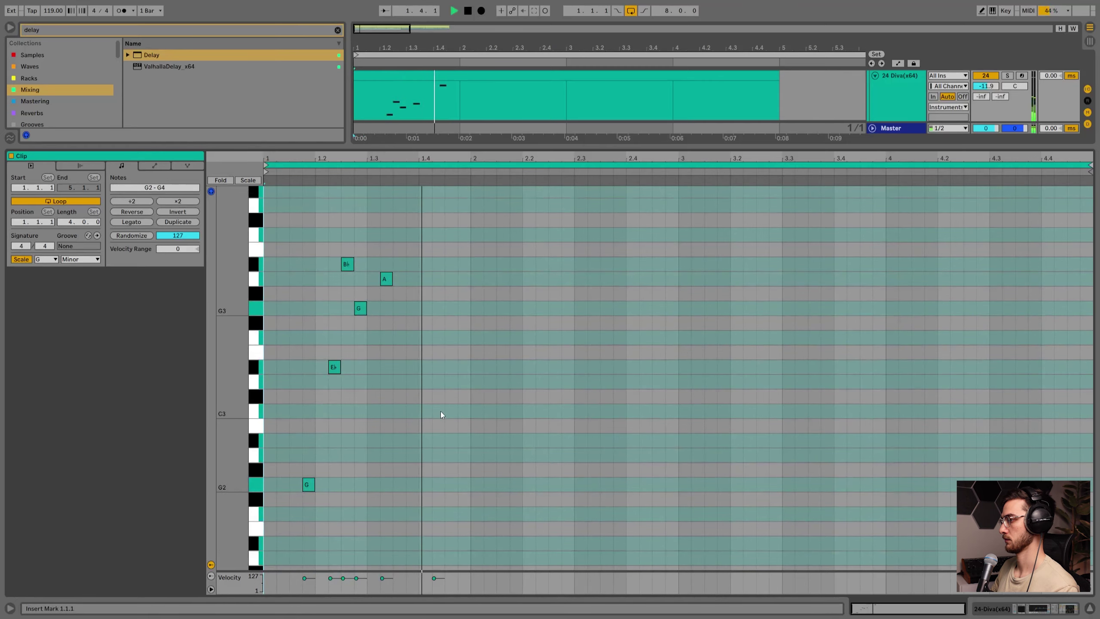
Set the Delay's time to 4 sixteenths and its filter to 2.16 kHz with width 3.86, and play the loop.
key(shift+Tab)
key(space)
click(591, 525)
key(space)
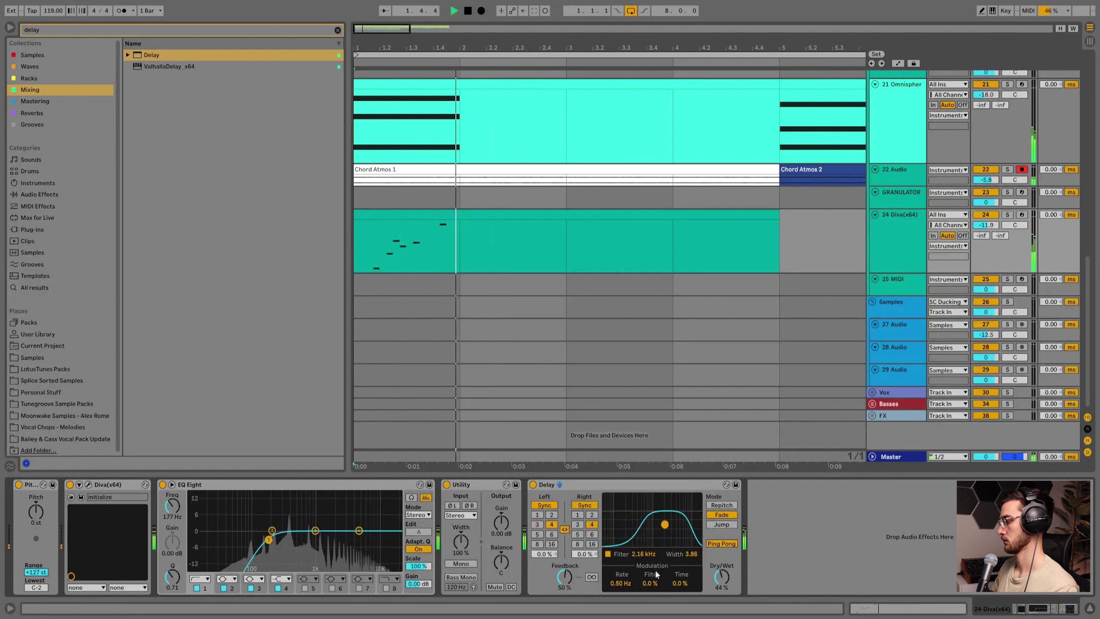
Set EQ Eight's low cut on the Diva track to about 77 Hz with Q 0.72 while listening.
key(space)
drag(268, 540, 246, 539)
key(space)
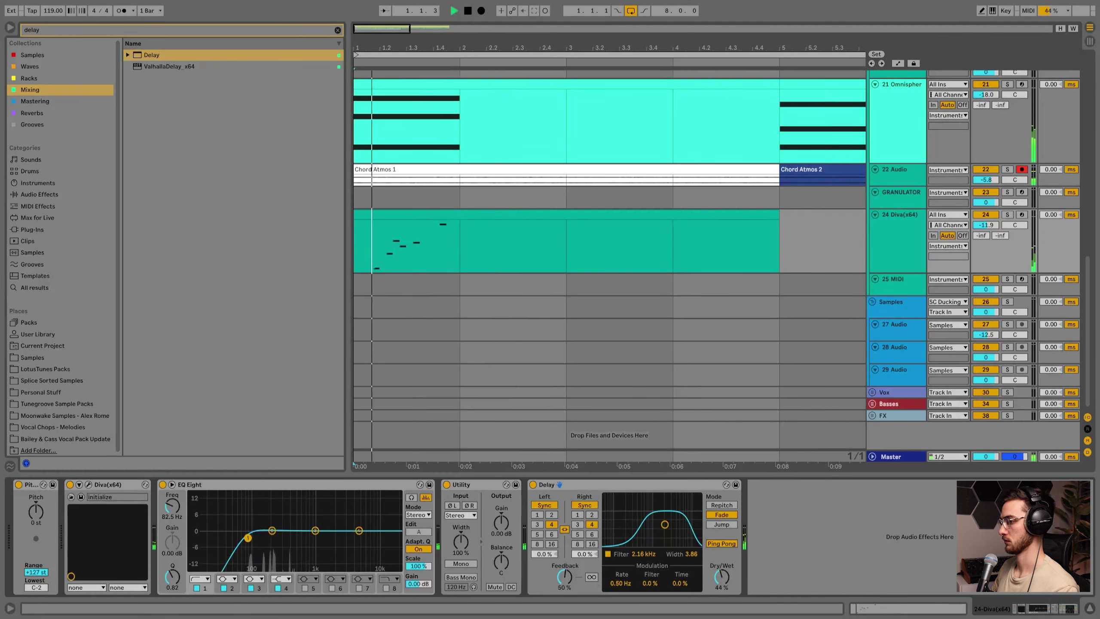
key(space)
Transpose all notes in the Diva clip up one octave and play the pattern.
double_click(417, 215)
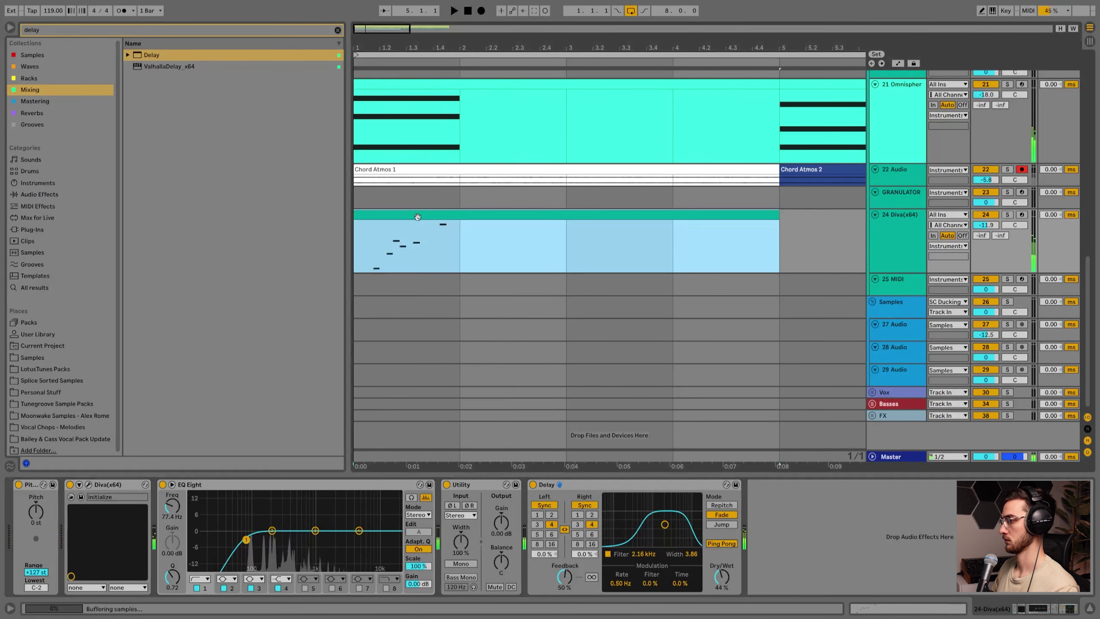
click(424, 364)
key(ctrl+a)
key(shift+Up)
key(space)
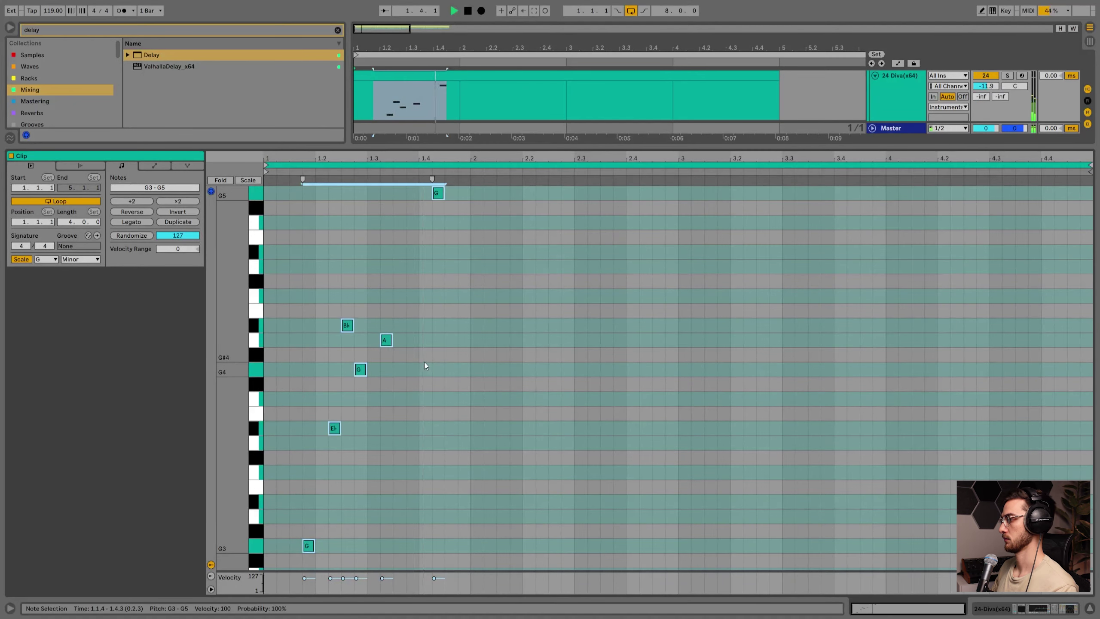
click(428, 321)
Lower the G5 note at 1.4.2 to F5 and return the playback start to the clip's beginning.
key(space)
click(440, 197)
key(Down)
key(Down)
click(265, 248)
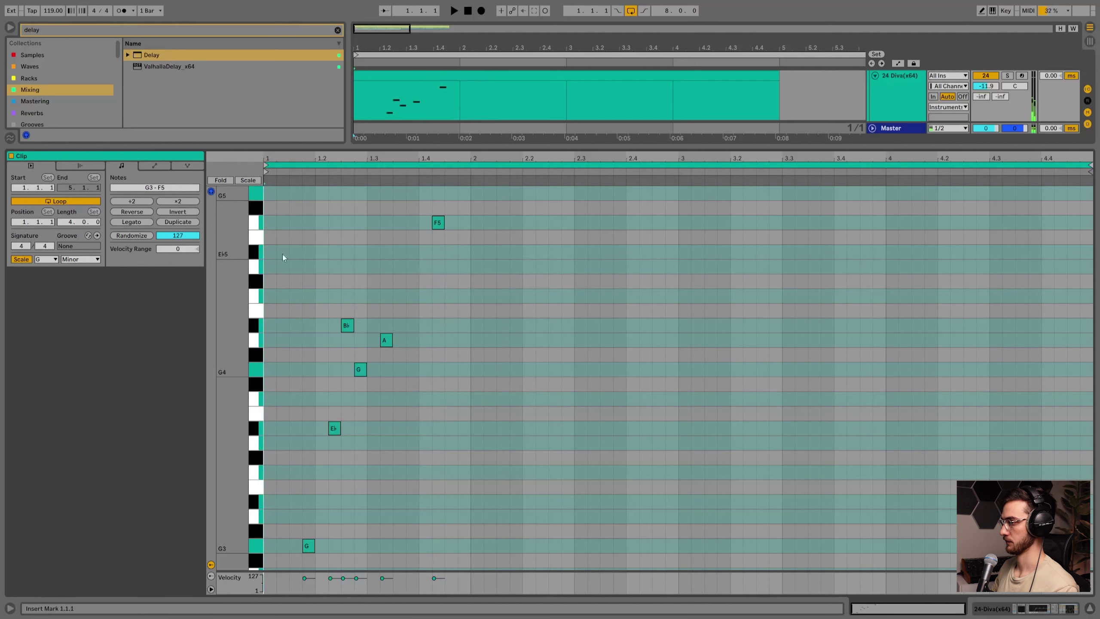
Move the F5 note to E♭5 at 1.3.4, add a D5 note at 1.4.2 and play the pattern.
click(438, 223)
drag(438, 225, 414, 256)
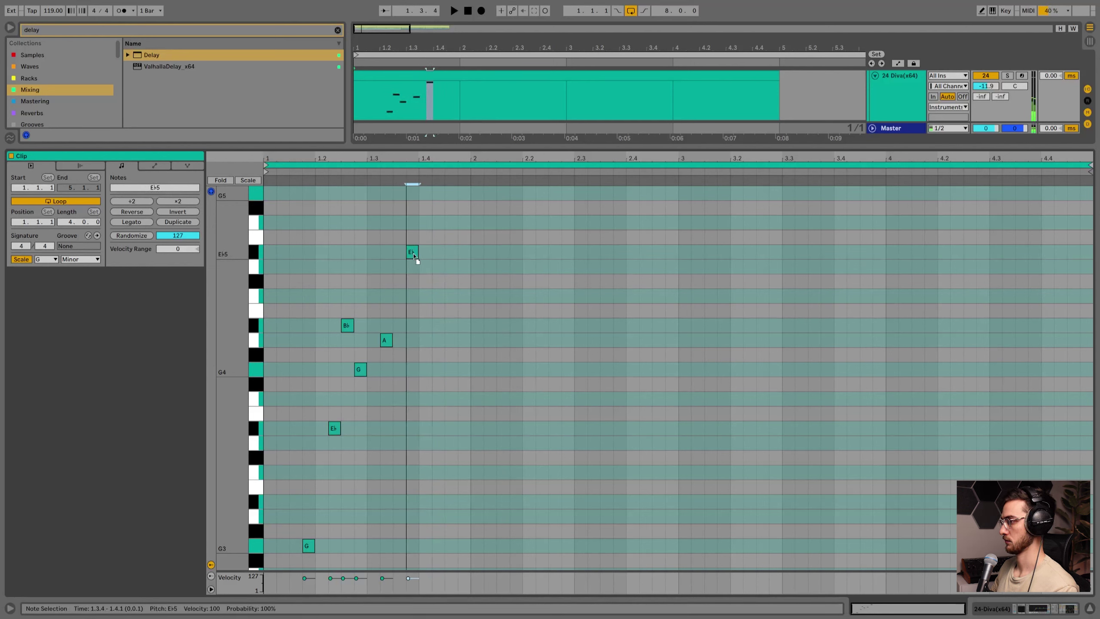
double_click(438, 266)
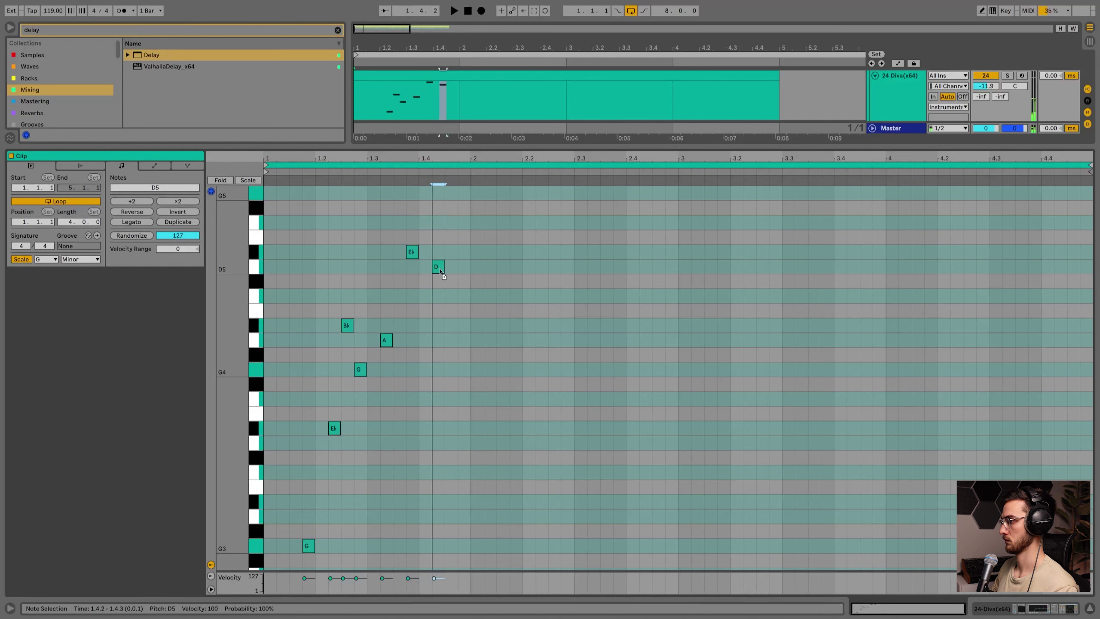
click(268, 270)
key(space)
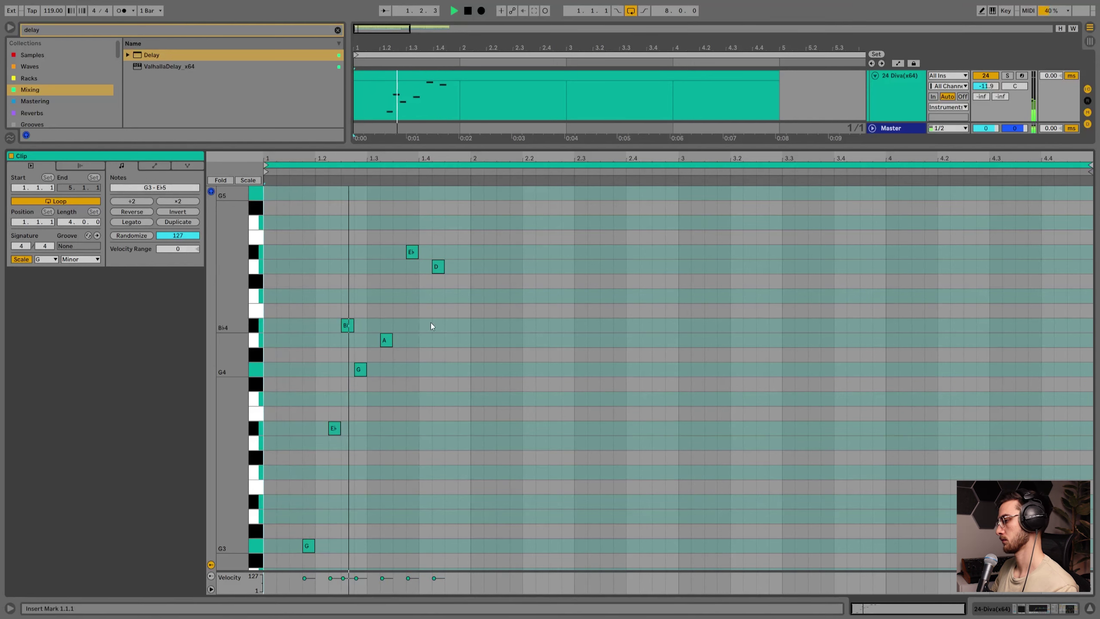
Shift the last two notes so E♭5 starts at 1.4.1 and D5 at 1.4.3, and play the pattern.
key(space)
drag(441, 278, 431, 252)
click(268, 256)
key(space)
scroll(389, 286, down, 3)
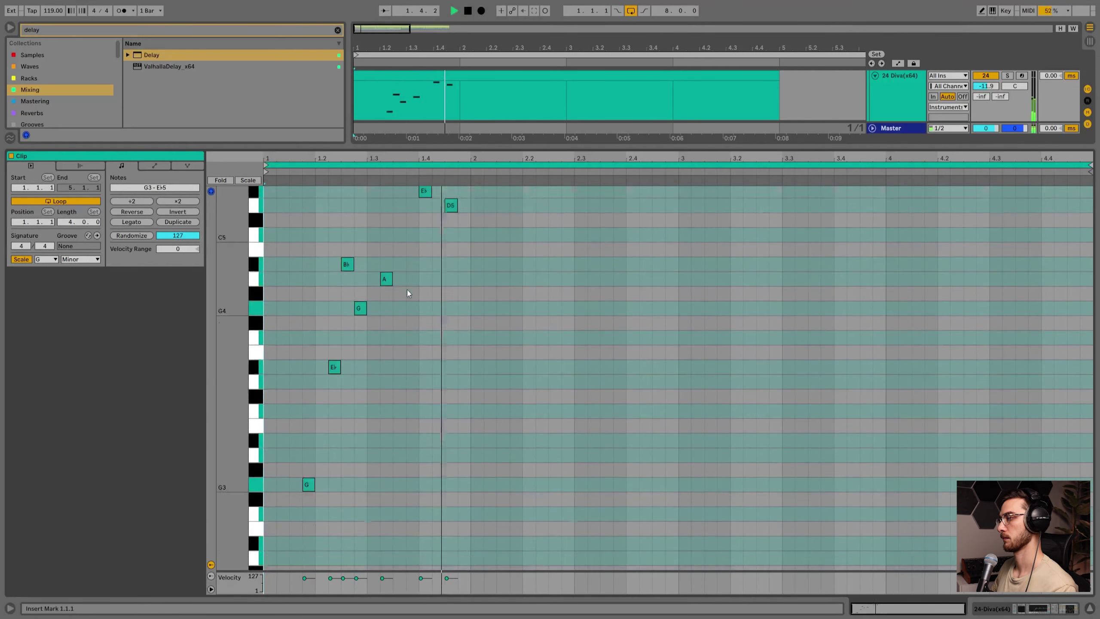
scroll(444, 307, up, 3)
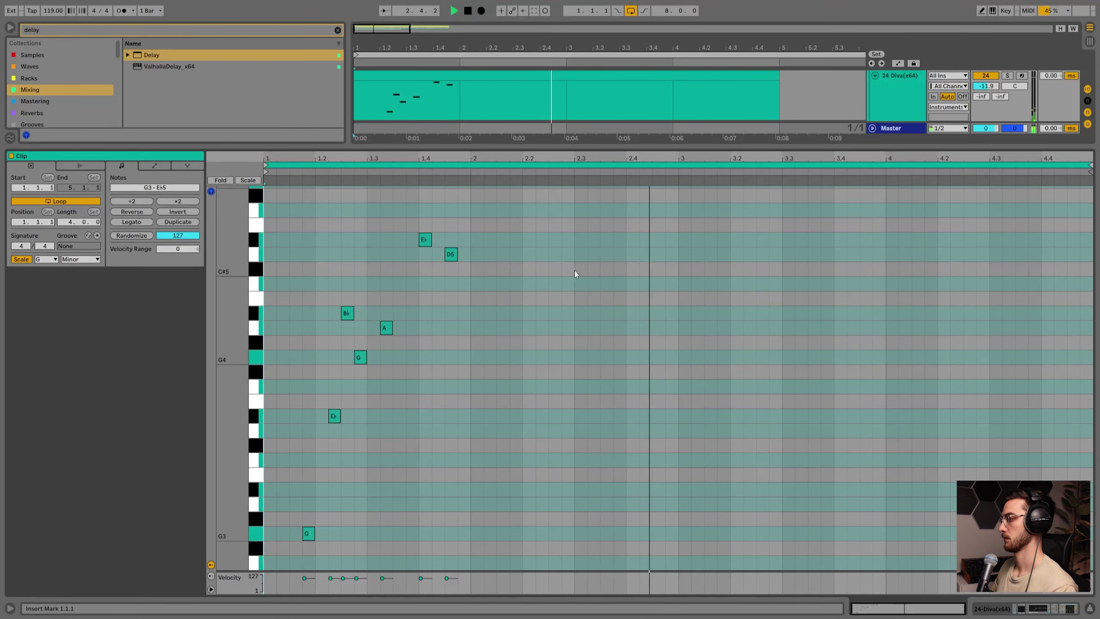
Copy the four-bar Diva clip to bar 5, under Chord Atmos 2.
key(shift+Tab)
drag(378, 49, 378, 42)
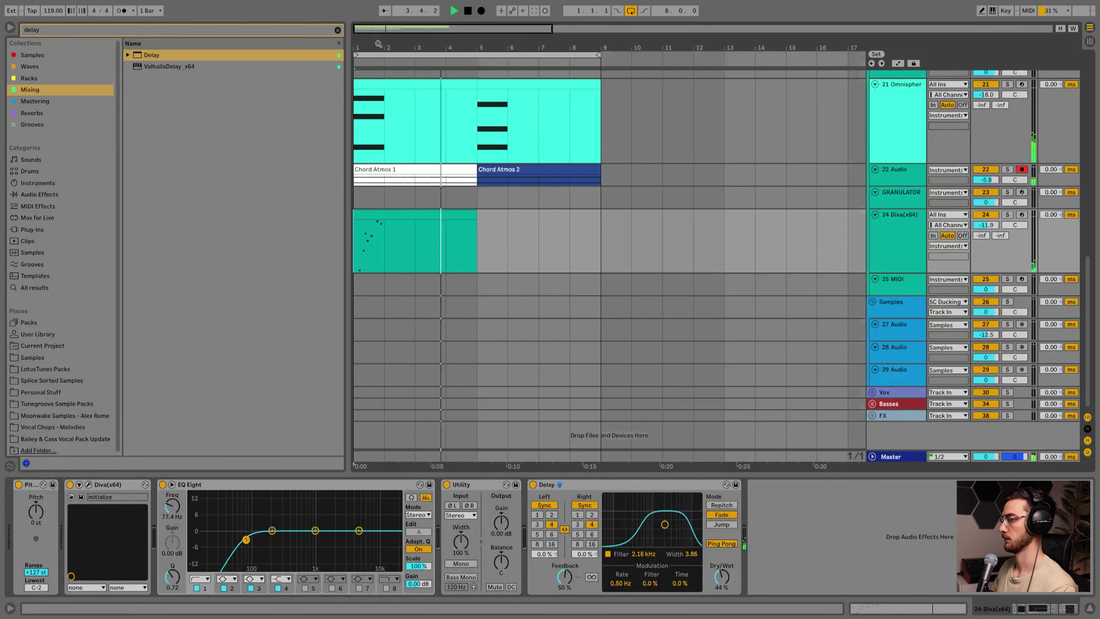
click(376, 215)
drag(377, 216, 512, 224)
key(space)
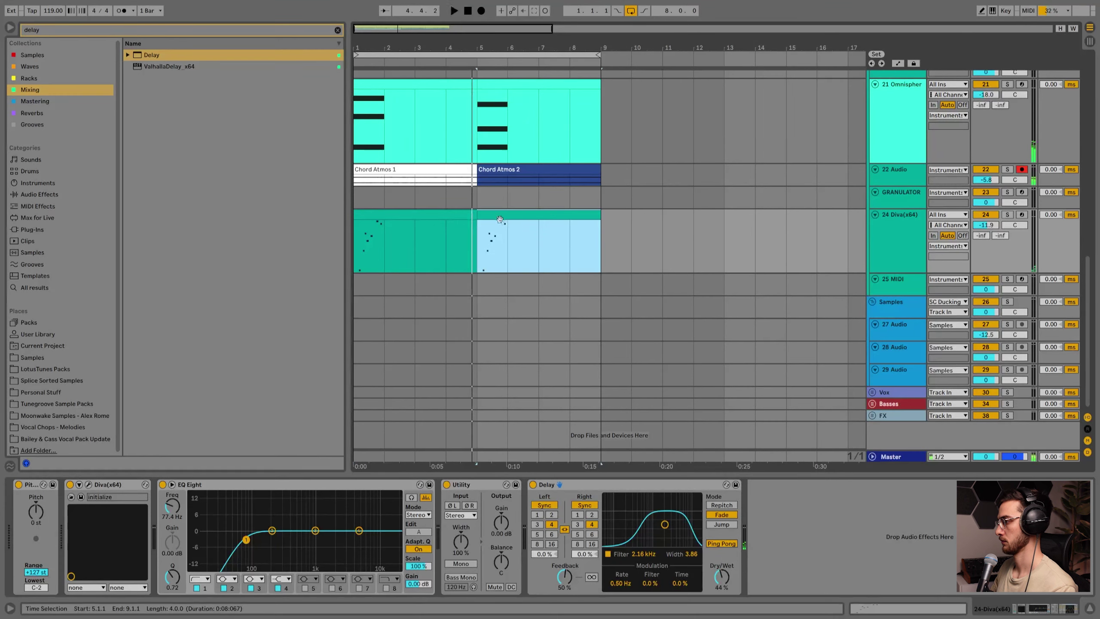
Open the copied Diva clip at bar 5 and audition its first notes one by one.
double_click(496, 214)
scroll(312, 498, down, 4)
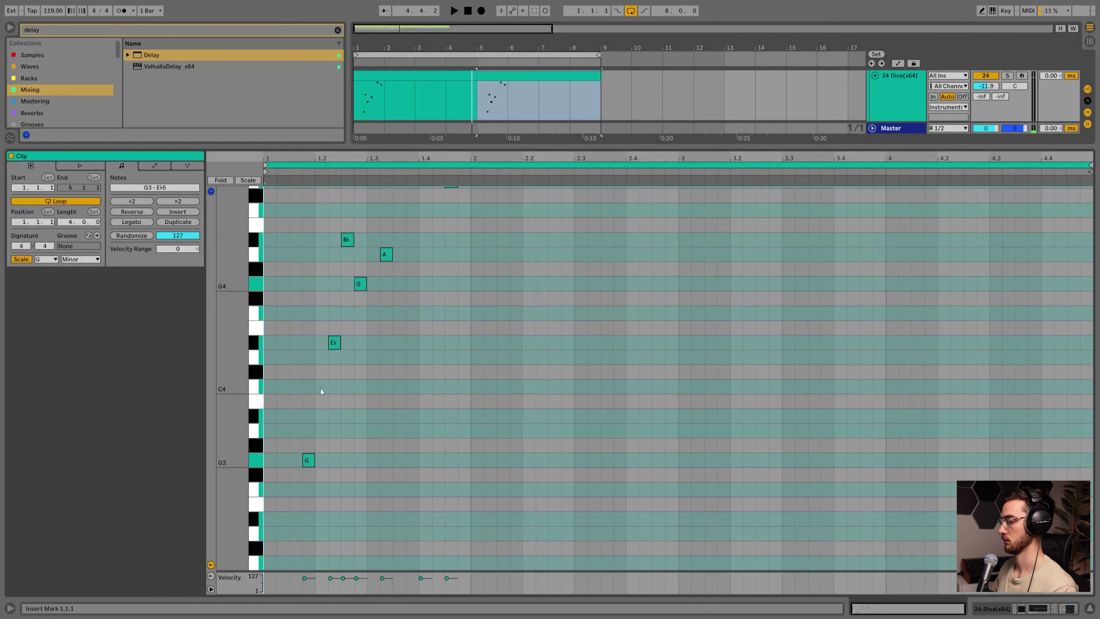
click(307, 466)
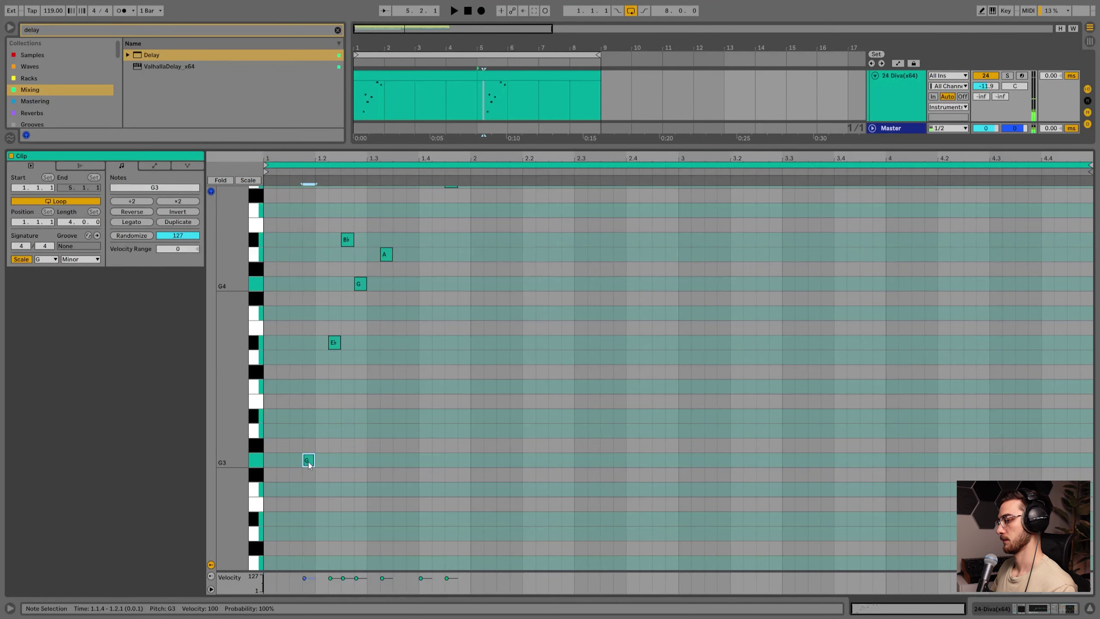
click(333, 344)
click(347, 241)
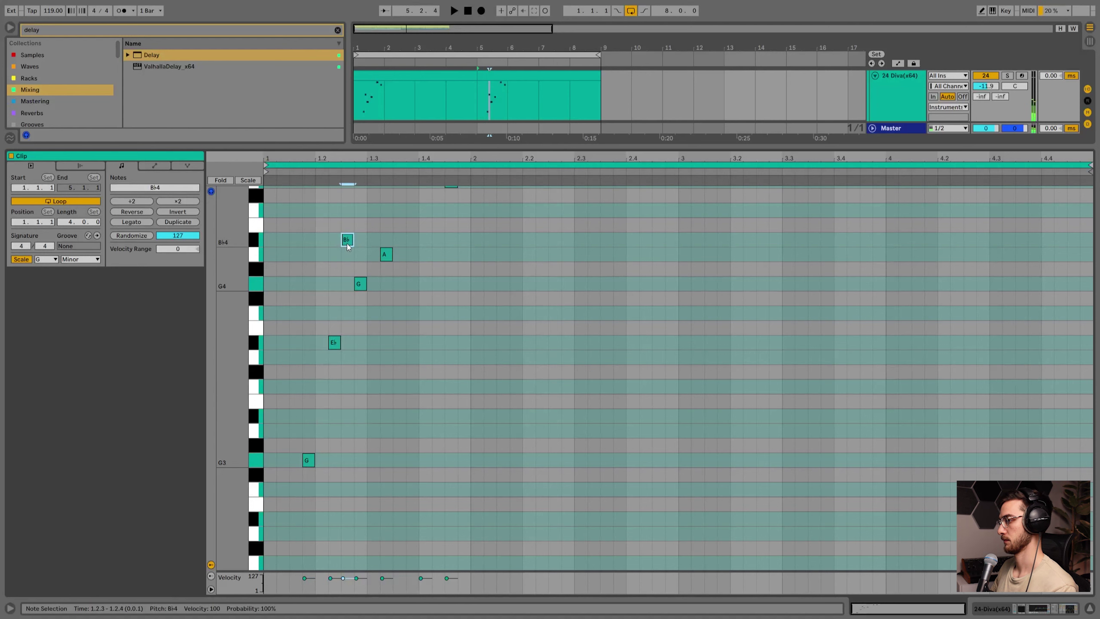
click(361, 285)
scroll(384, 295, up, 2)
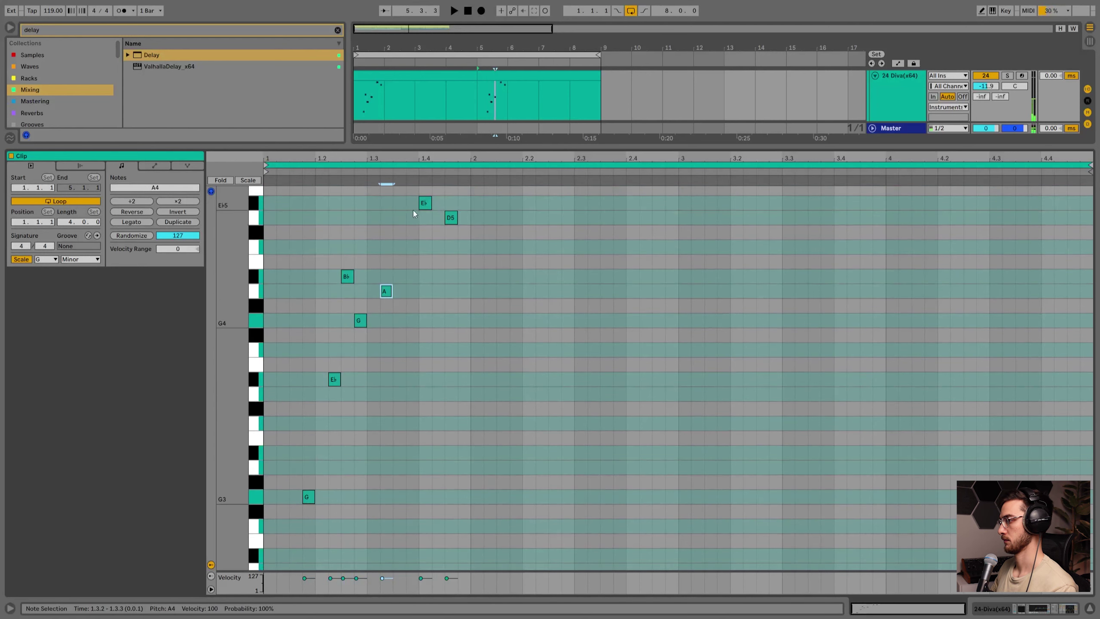
Lower the copied clip's last two notes to A4 at 1.4.1 and B♭4 at 1.4.3, and play the pattern.
drag(425, 211, 427, 291)
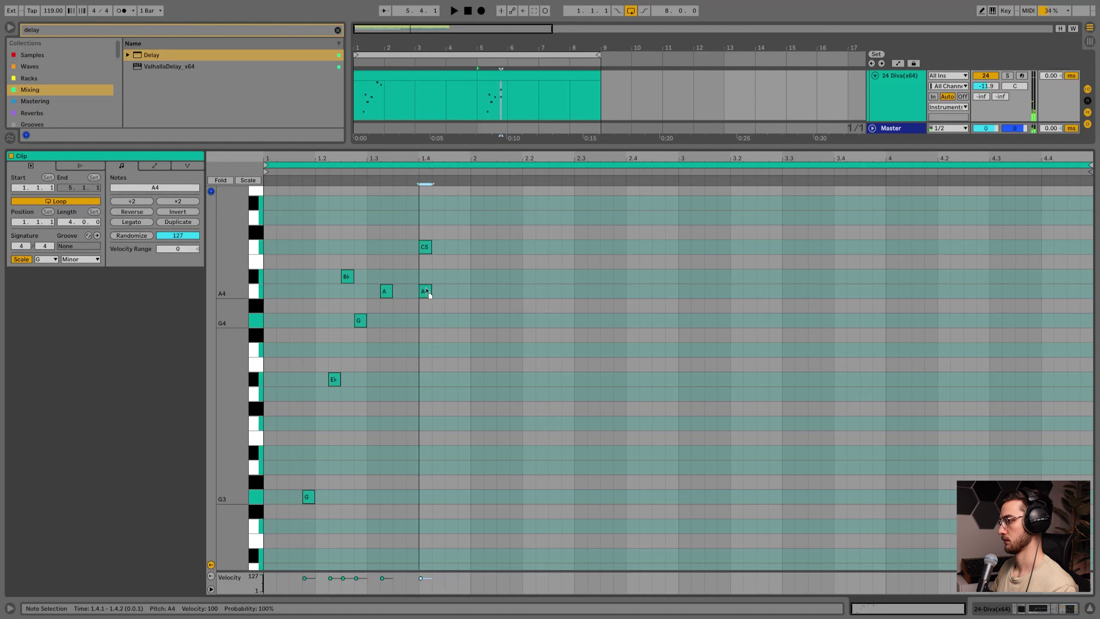
drag(424, 251, 457, 295)
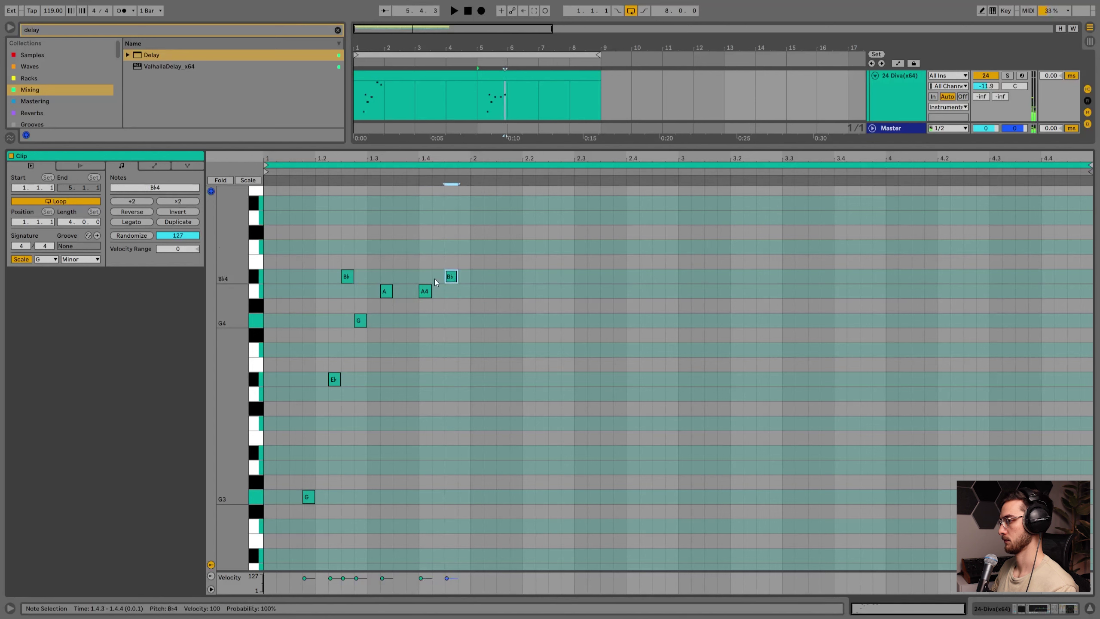
click(270, 303)
key(space)
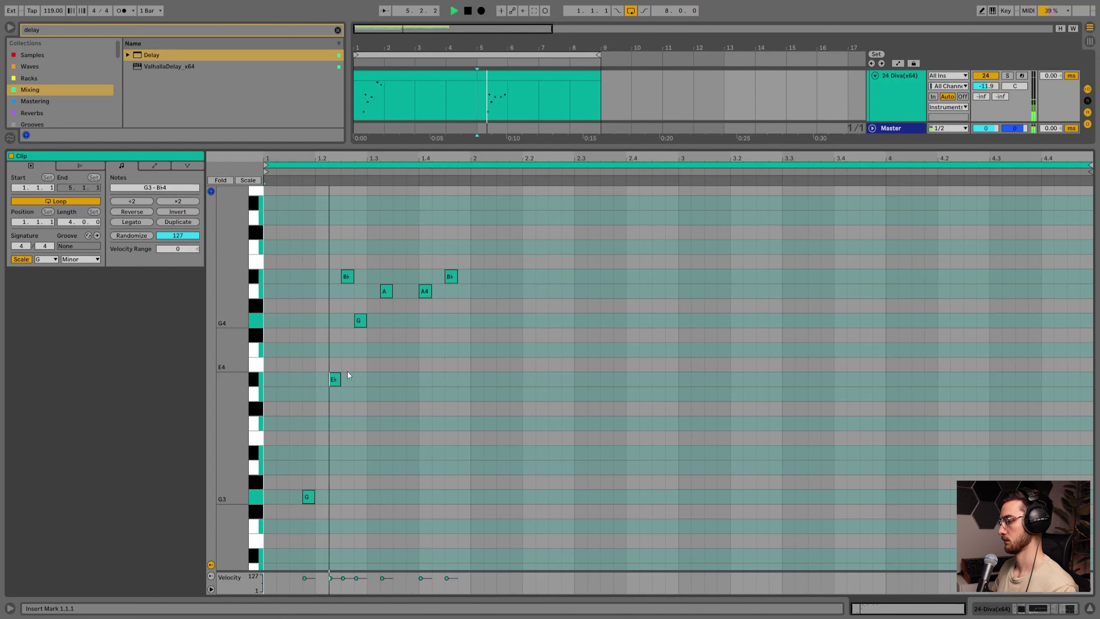
Raise the copied clip's first note at 1.1.4 from G3 to B♭4 and audition the two notes that follow.
key(space)
click(306, 498)
key(shift+Up)
key(Up)
key(Up)
key(Up)
key(Up)
key(Down)
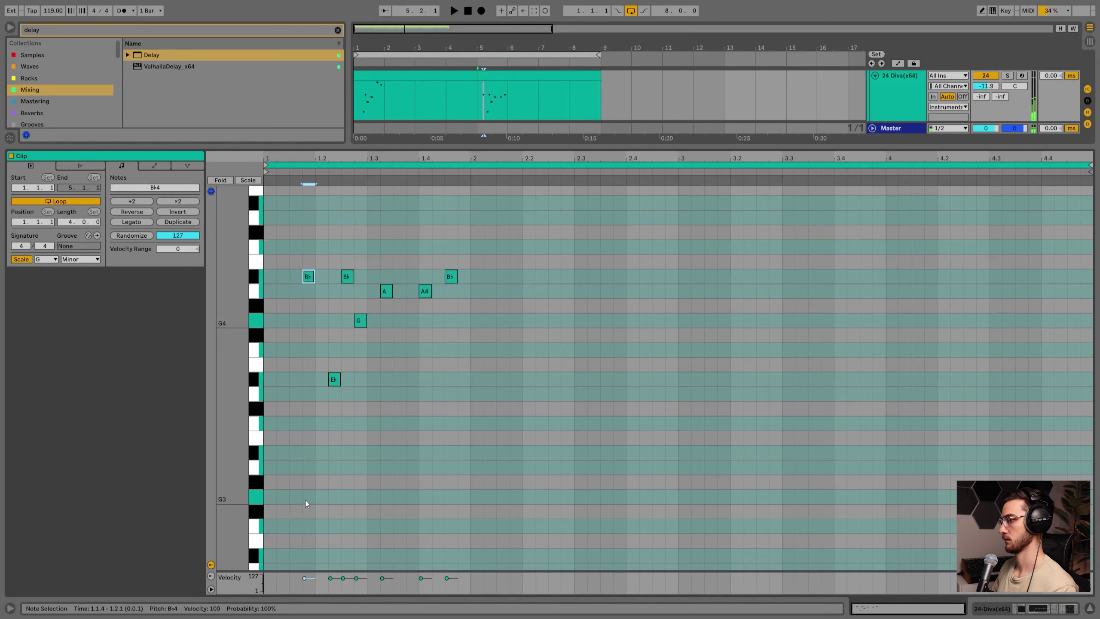
click(333, 380)
click(347, 278)
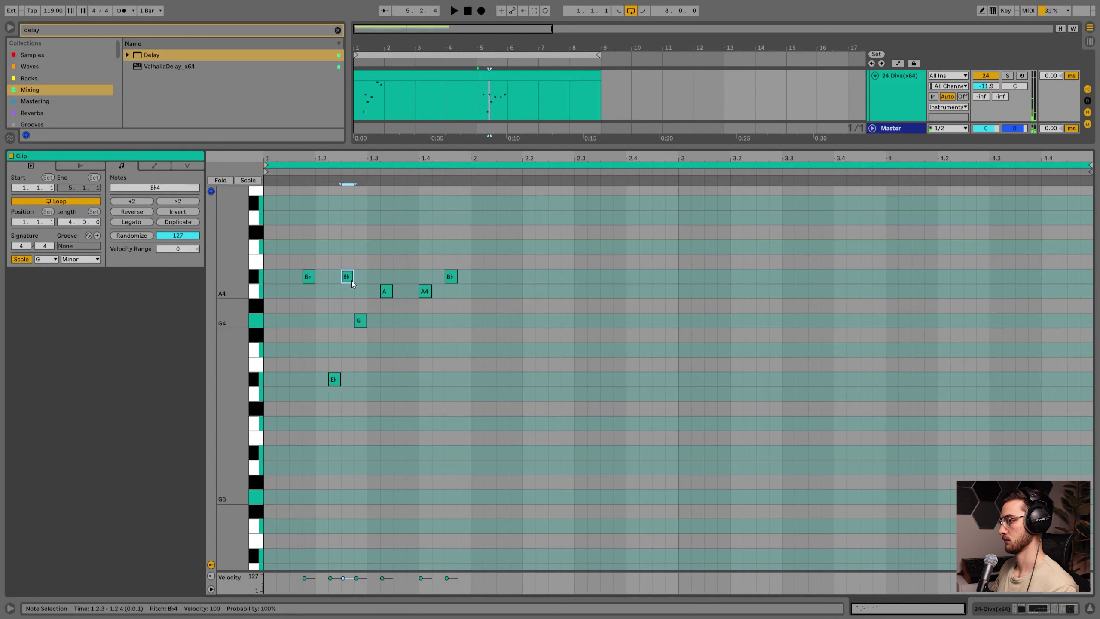
Lower the second B♭4 note of the melody to A4 and play the clip from its start.
drag(352, 281, 351, 296)
click(267, 262)
key(space)
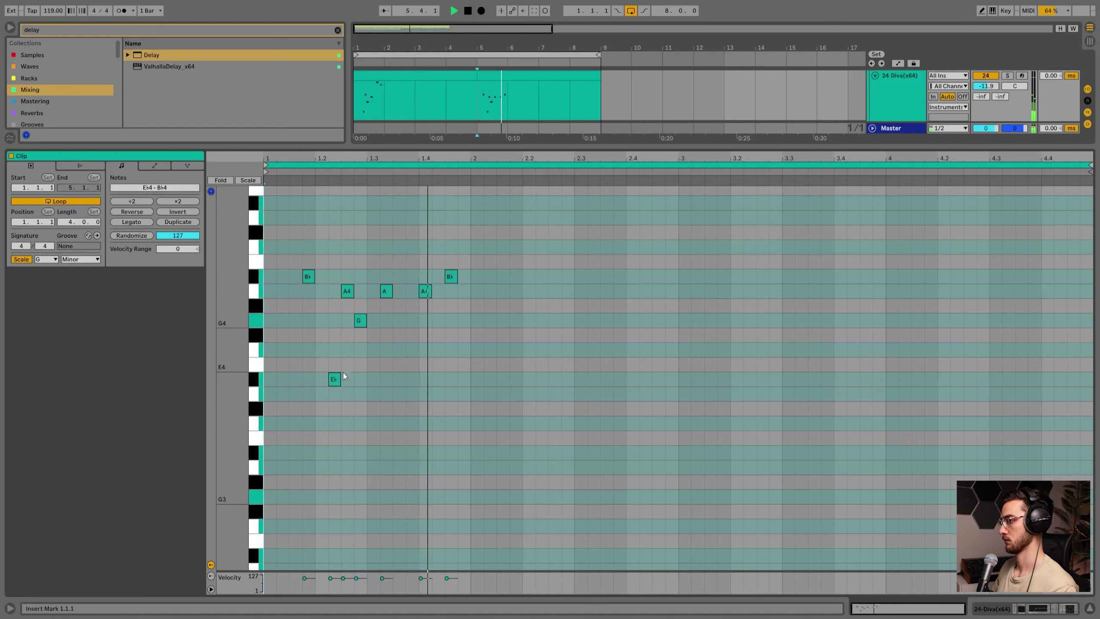
key(space)
Lower the melody's last B♭4 note to G4 and play the clip from its start.
click(424, 292)
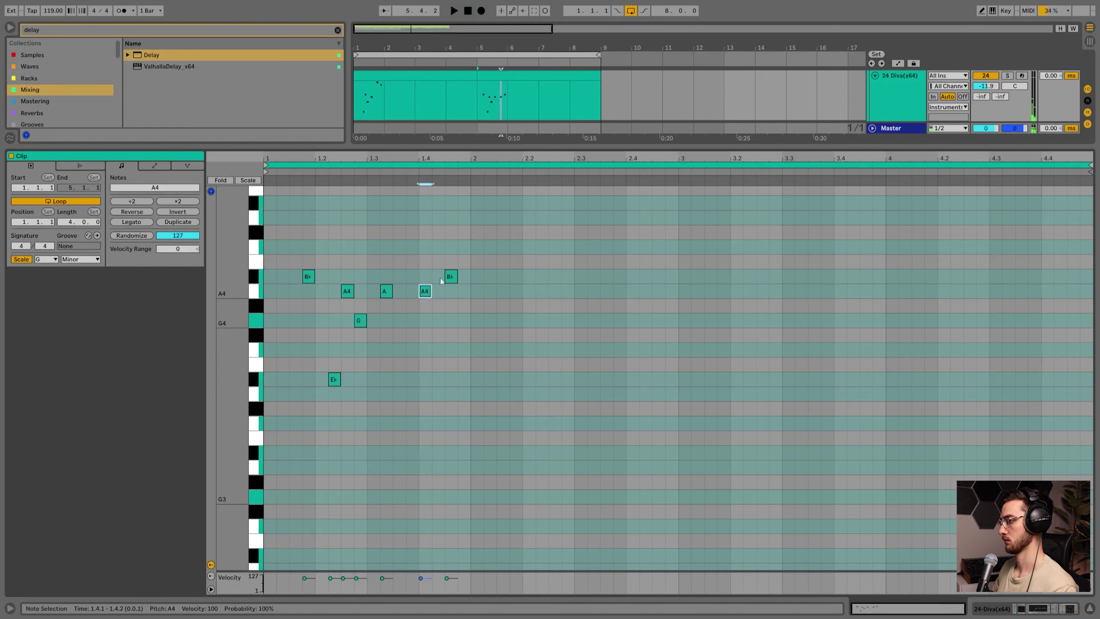
drag(451, 282, 451, 319)
click(265, 272)
key(space)
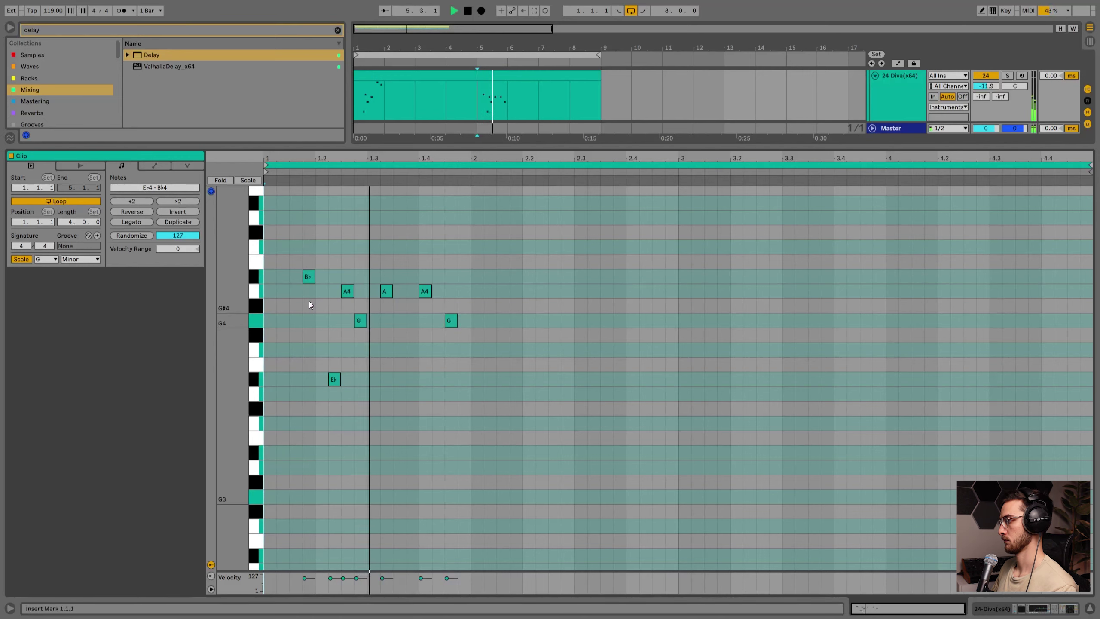
Return to the device view, stop playback and raise track 24 Diva's volume to -10.9 dB.
key(shift+Tab)
key(space)
click(361, 215)
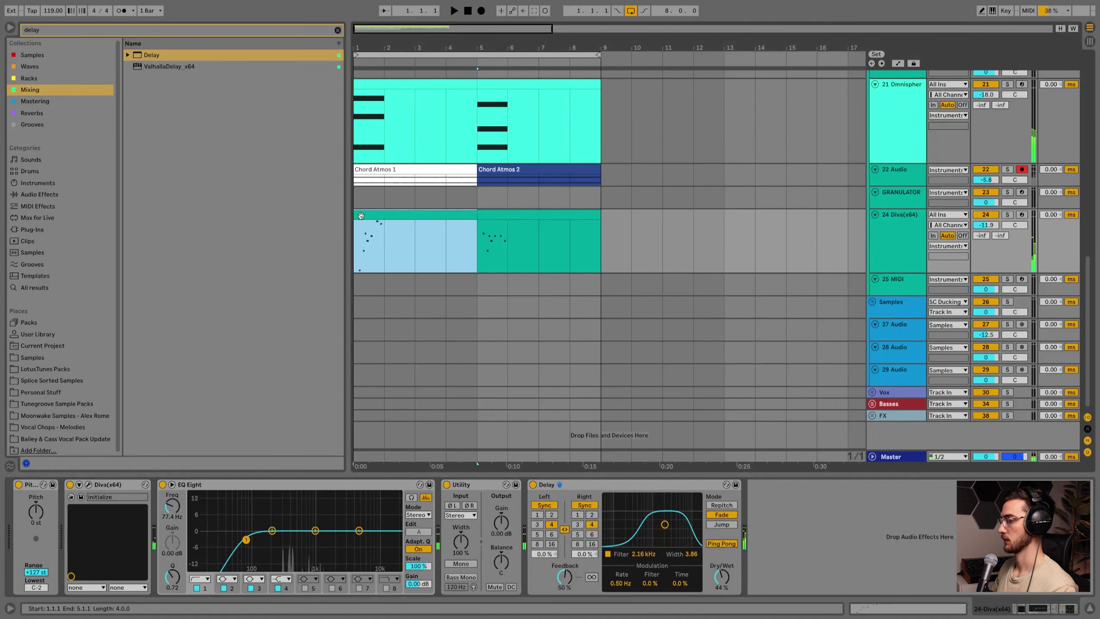
drag(984, 227, 985, 223)
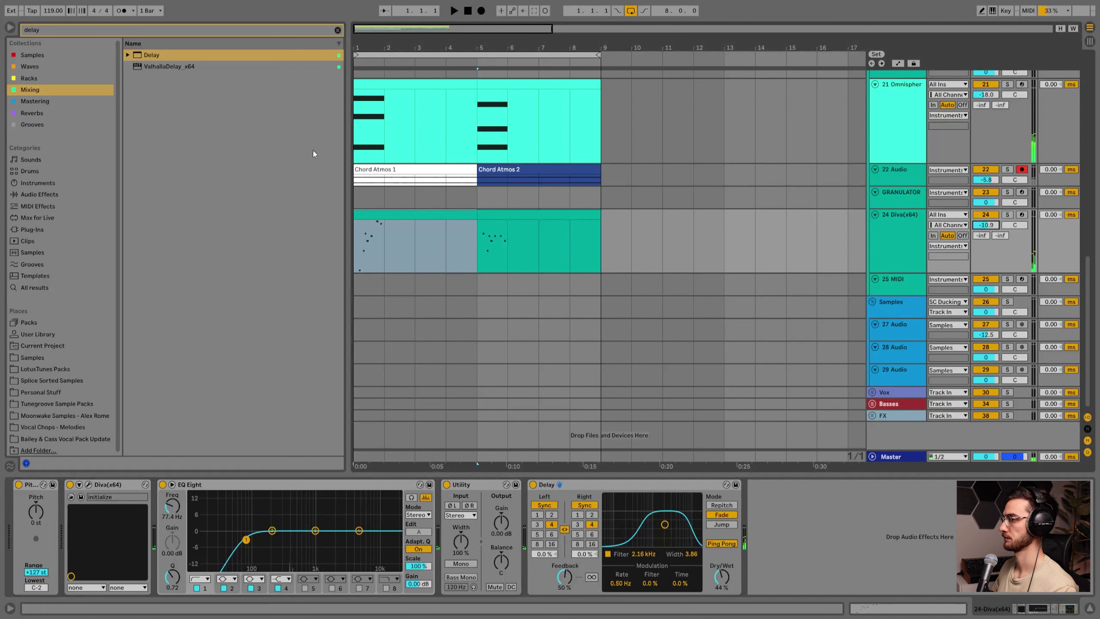
Search the Reverbs collection for "reverb" and add the Reverb device to the Diva track.
drag(94, 30, 1, 21)
text(reverb)
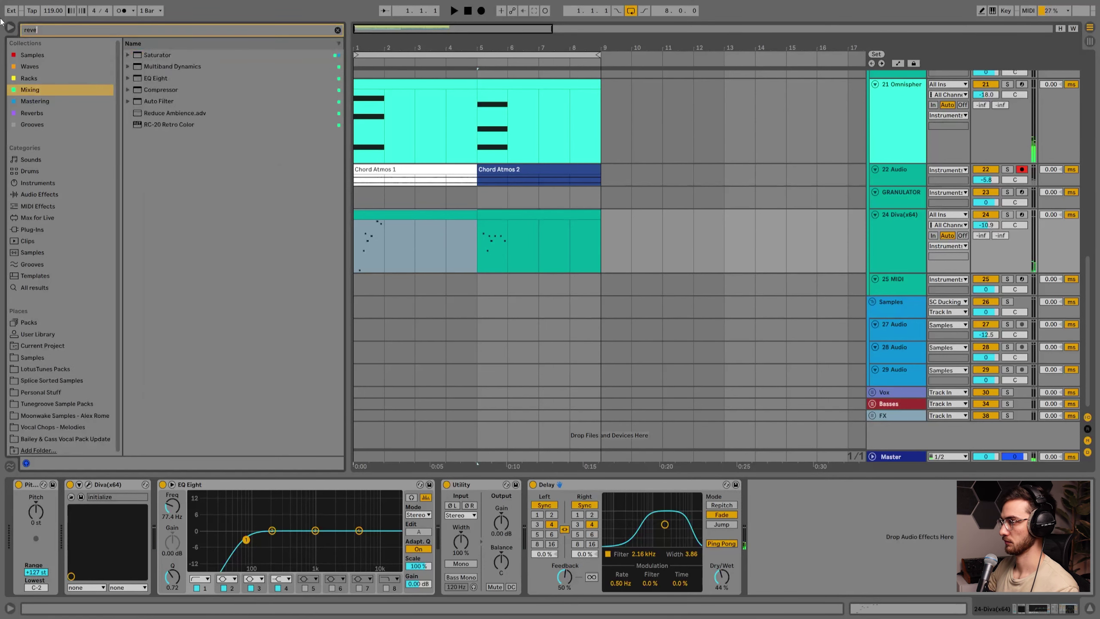
click(46, 114)
double_click(154, 55)
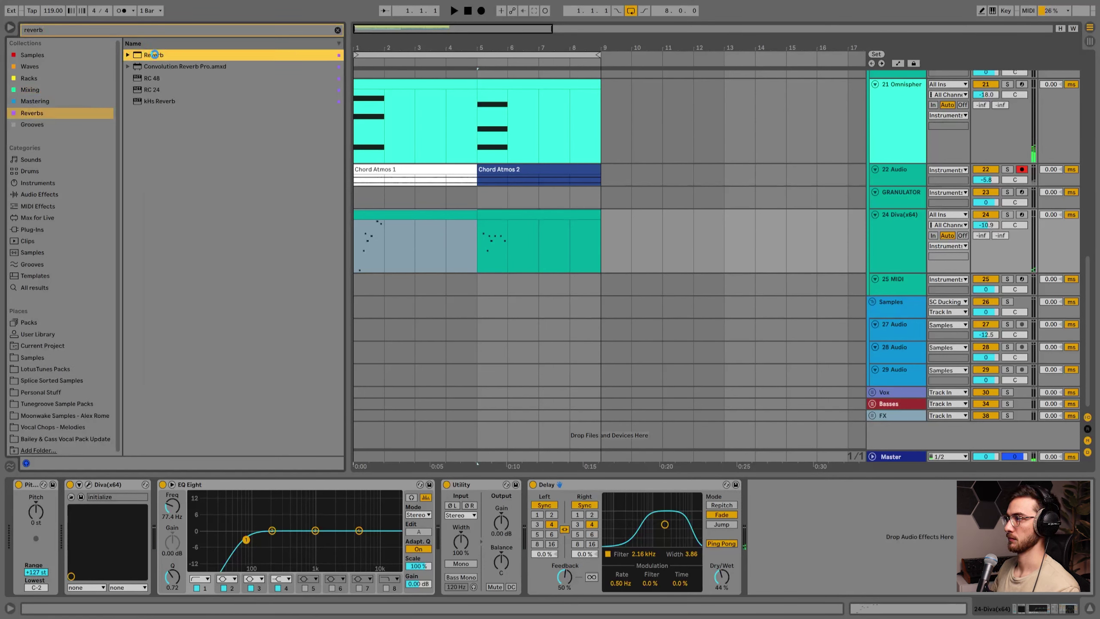
Set the Reverb's decay time to 2.89 s and dry/wet to 35%, and narrow its input filter with Lo Cut on.
drag(774, 524, 794, 521)
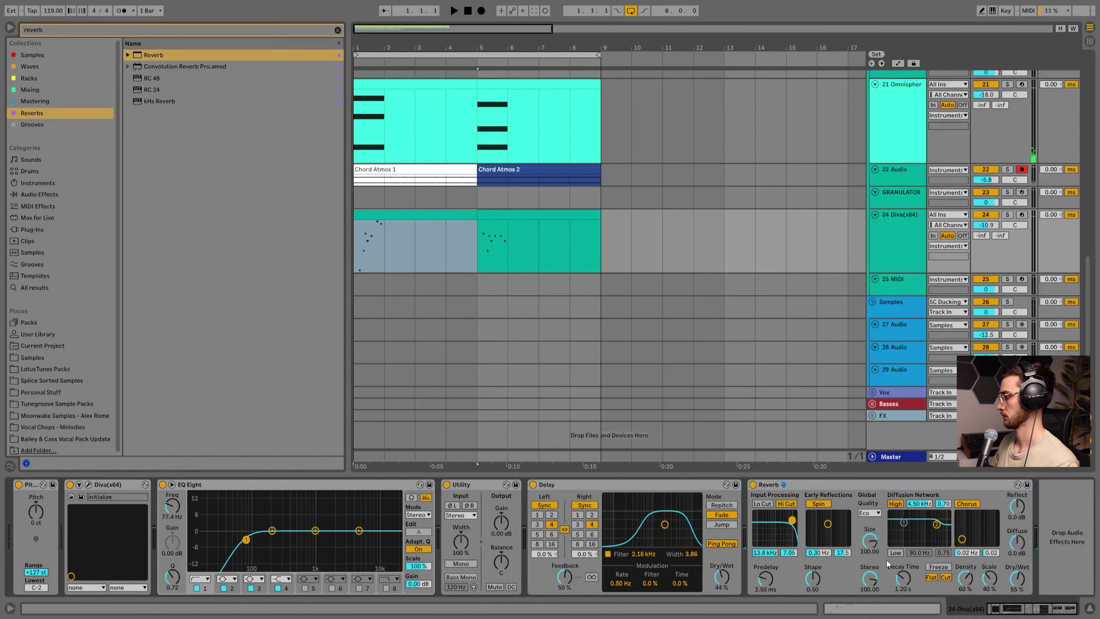
drag(905, 581, 905, 590)
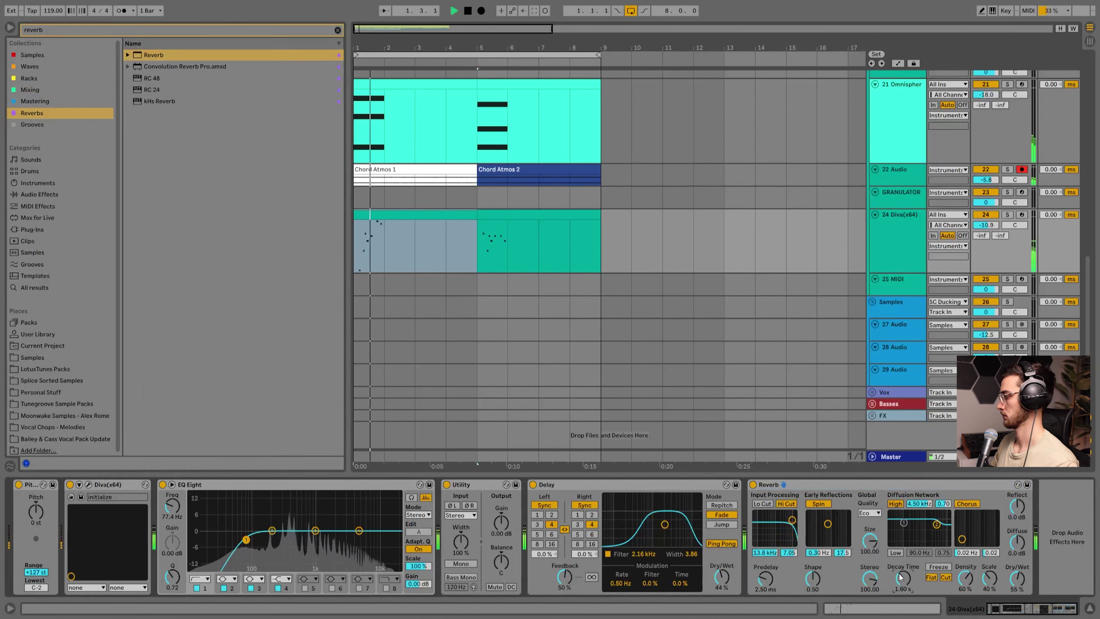
drag(903, 581, 902, 576)
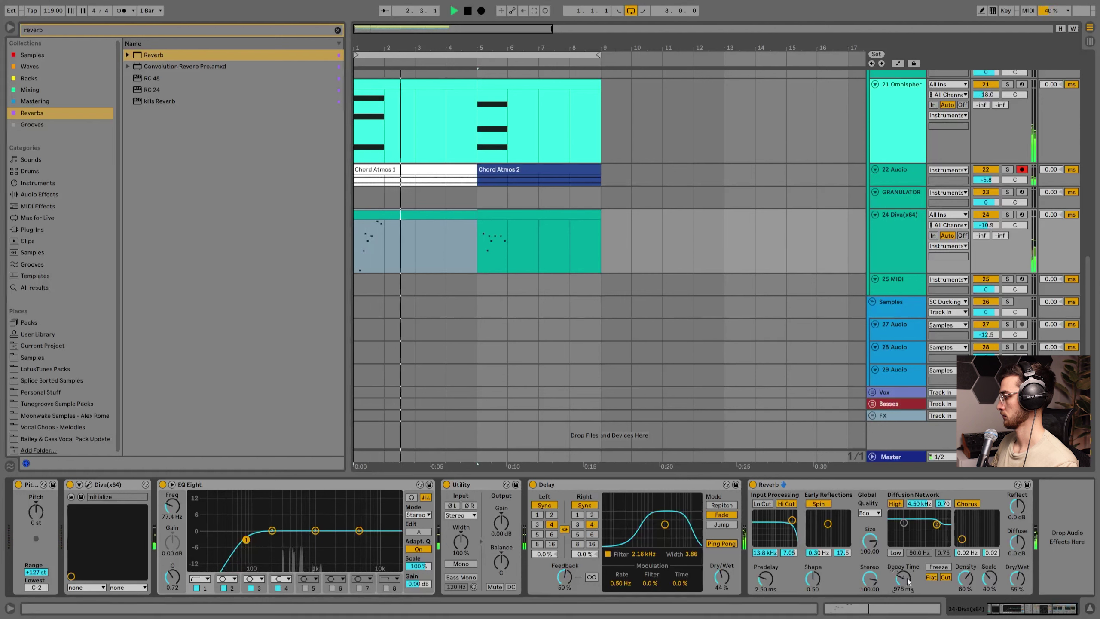
drag(789, 525, 783, 526)
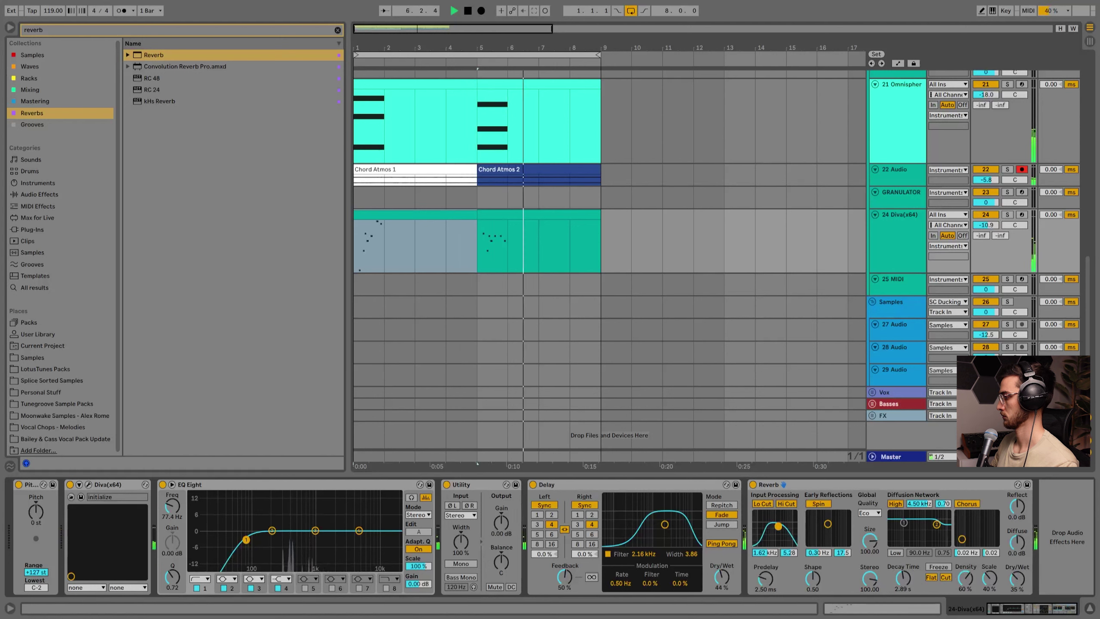
Adjust Diva's filter cutoff and switch on Envelope 2's release while the loop plays.
click(451, 217)
drag(431, 48, 431, 22)
click(374, 243)
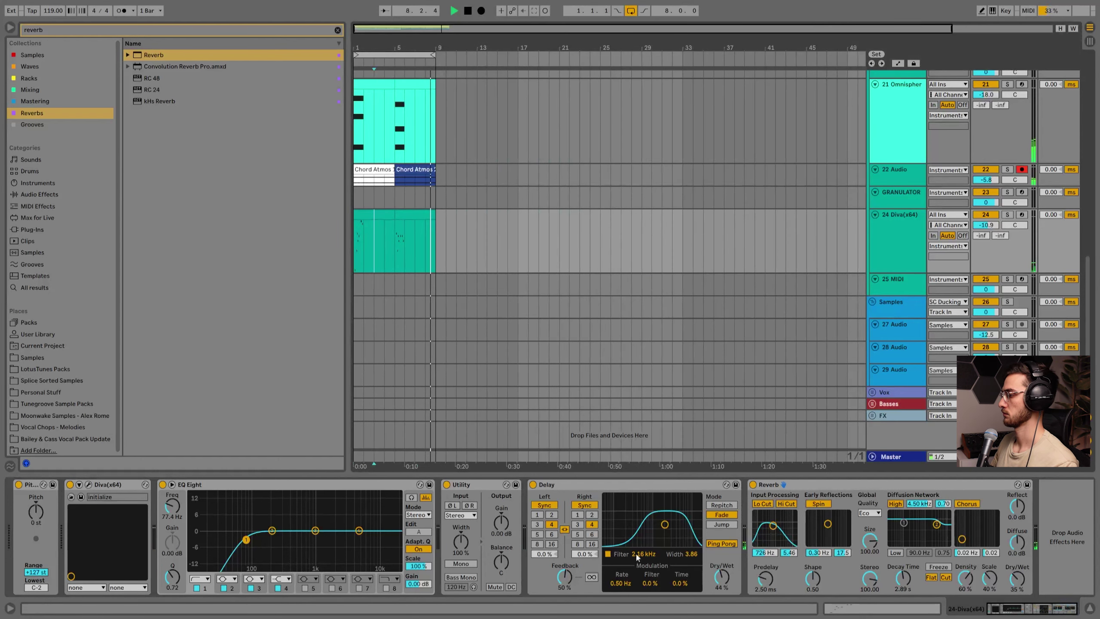
click(72, 497)
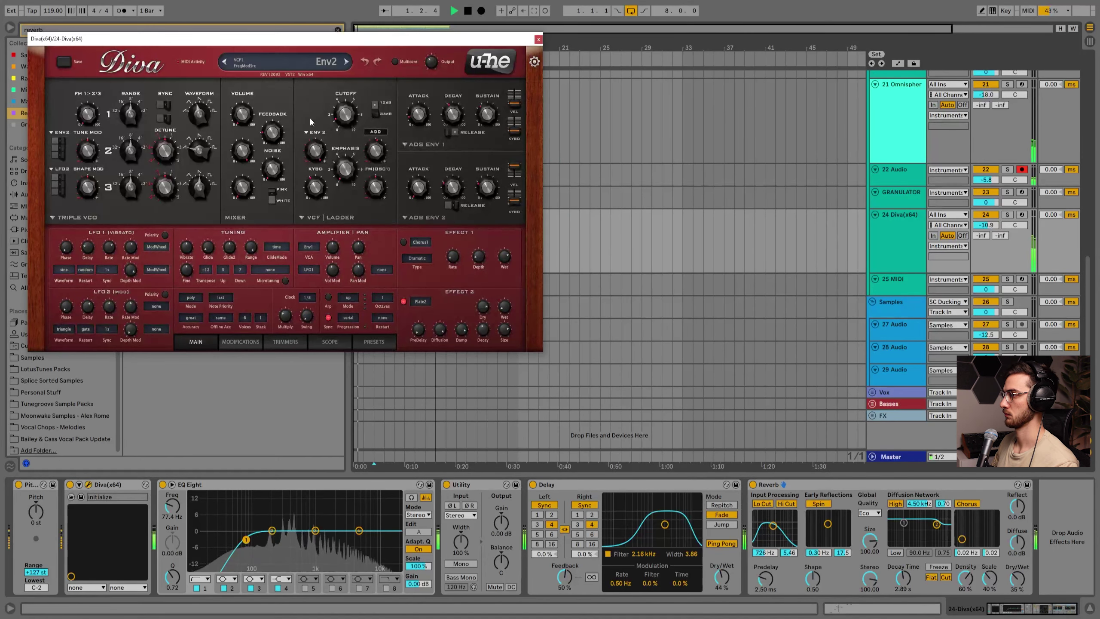
drag(349, 93, 343, 110)
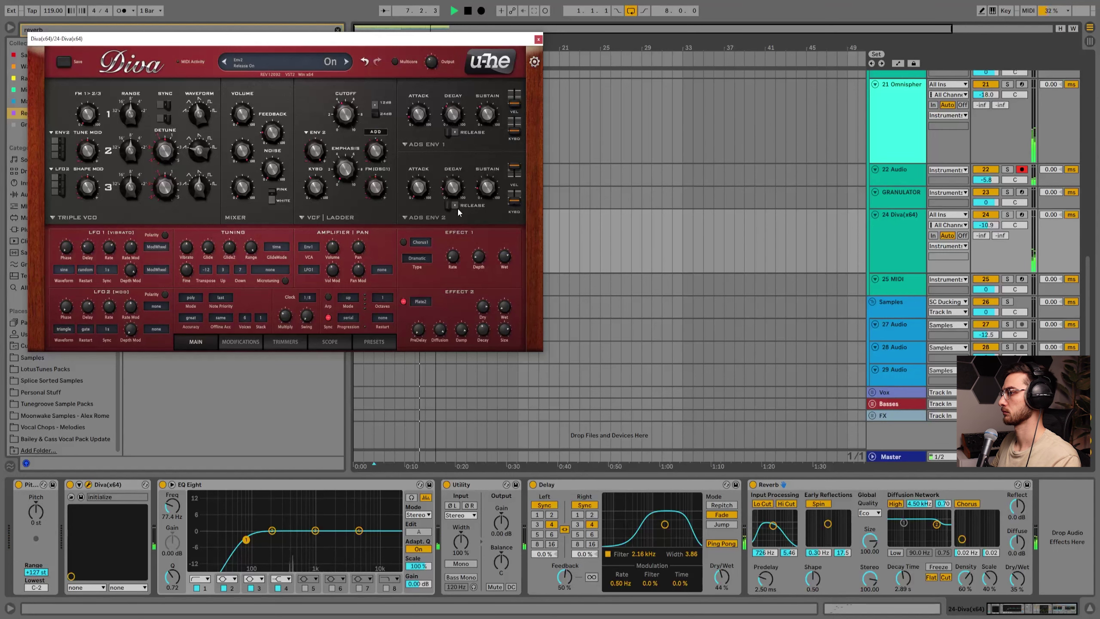
click(538, 39)
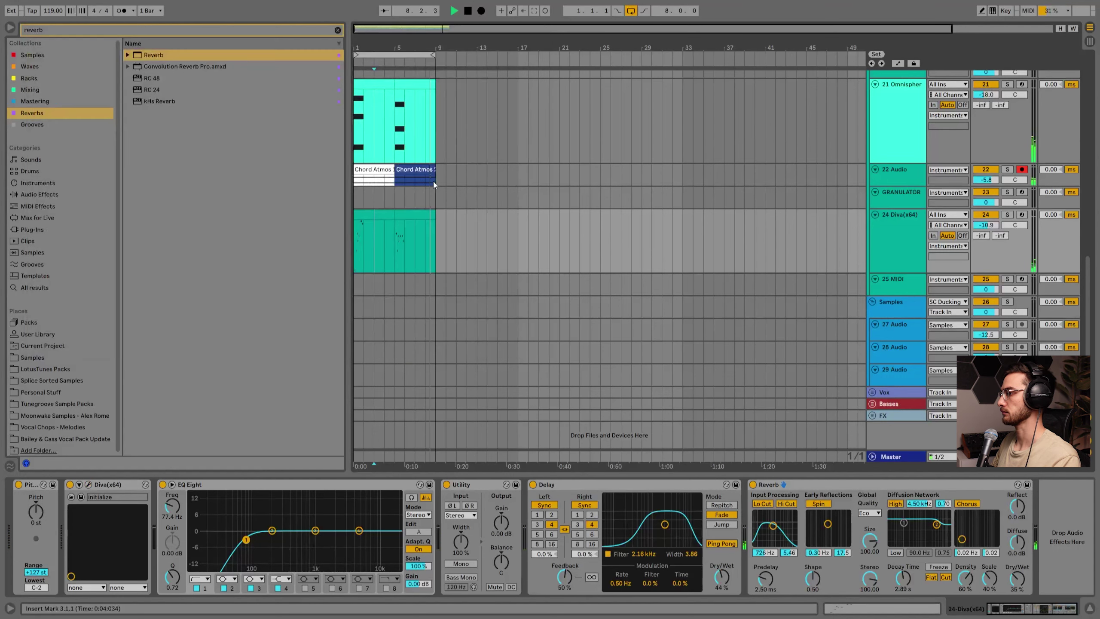
Play from bar 5 and set Diva's filter cutoff to 63.50, toggling Envelope 2's release.
key(space)
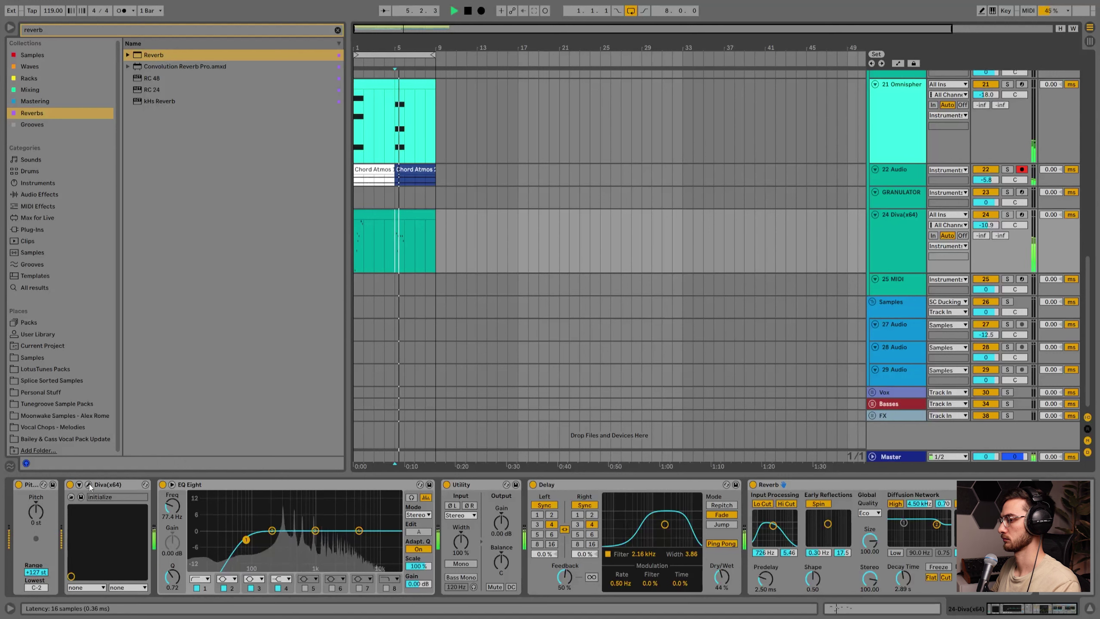
click(89, 483)
click(453, 205)
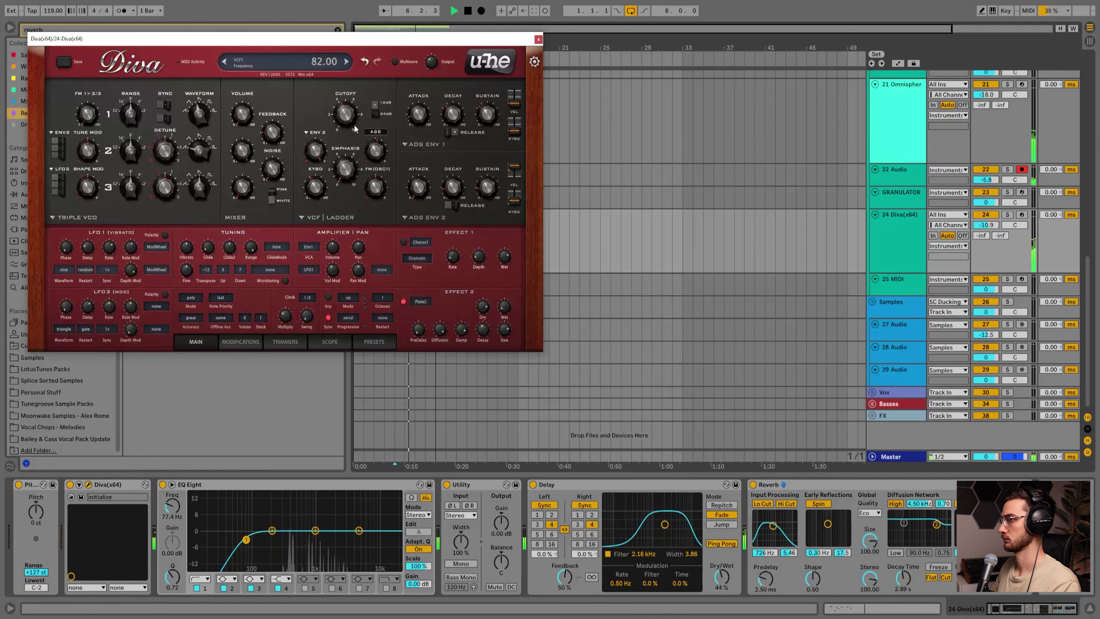
drag(358, 99, 347, 143)
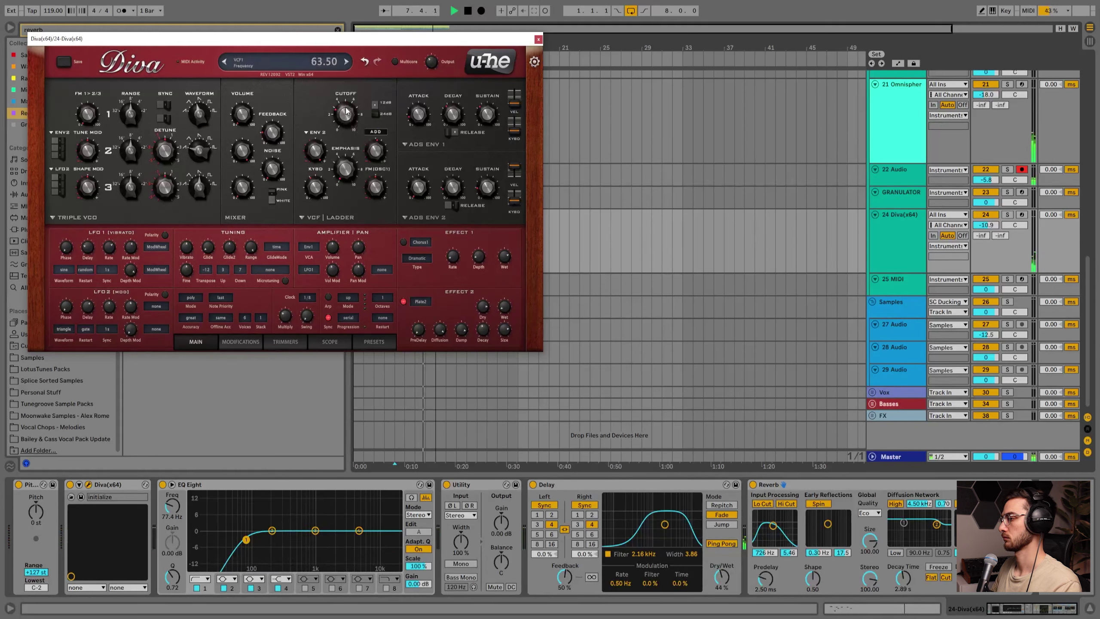
click(539, 39)
Duplicate the 24 Diva track, mute the original and select the first clip on the duplicate.
scroll(733, 228, up, 3)
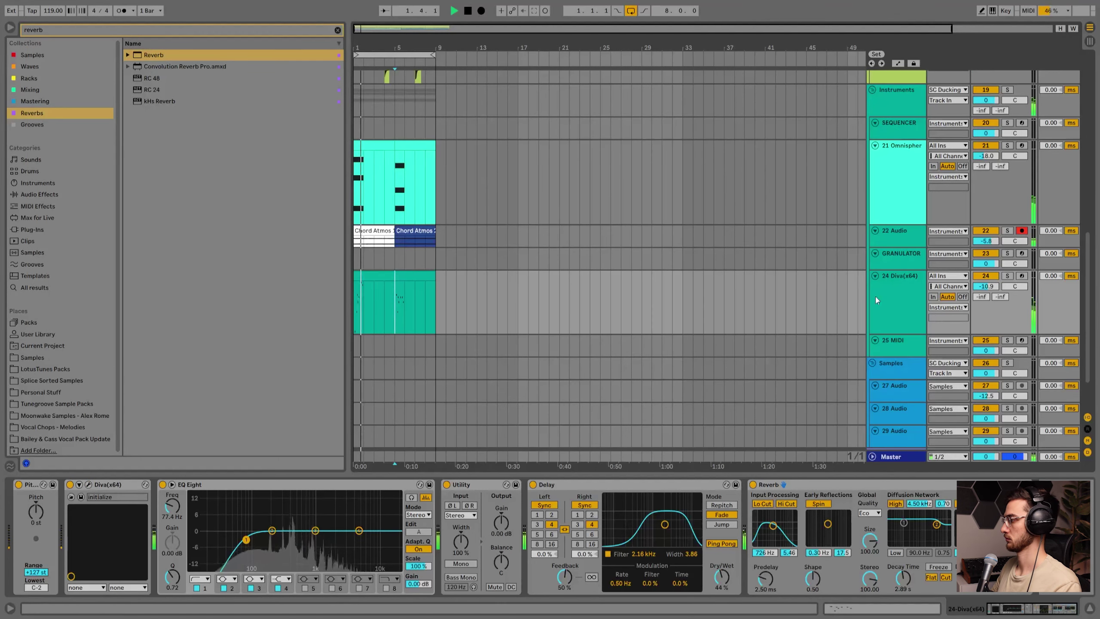
scroll(896, 304, down, 2)
click(890, 261)
key(ctrl+d)
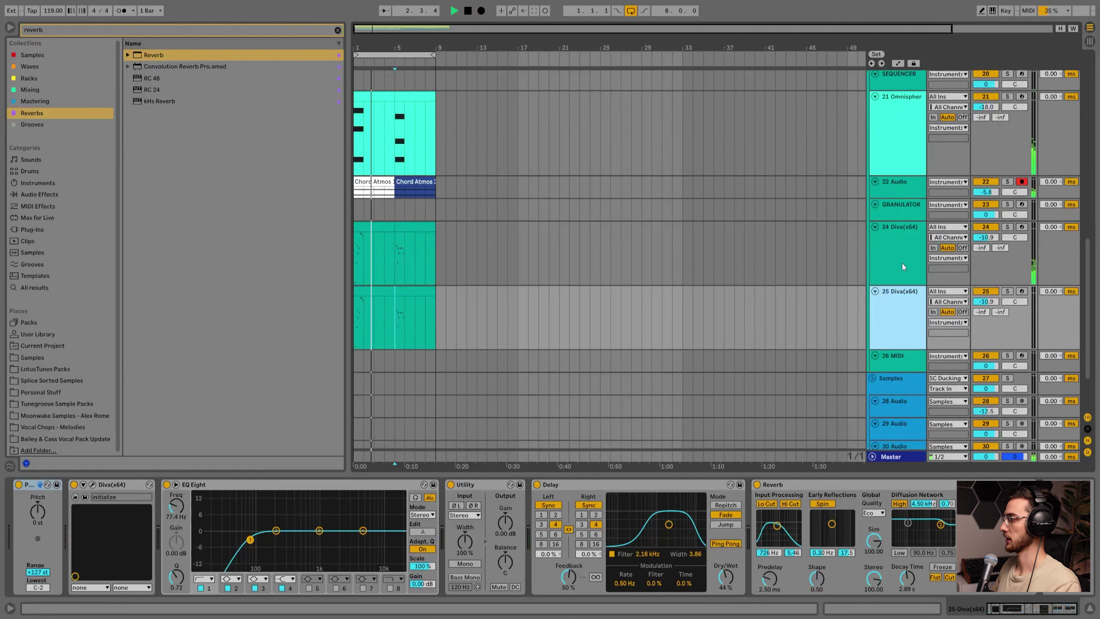
click(375, 313)
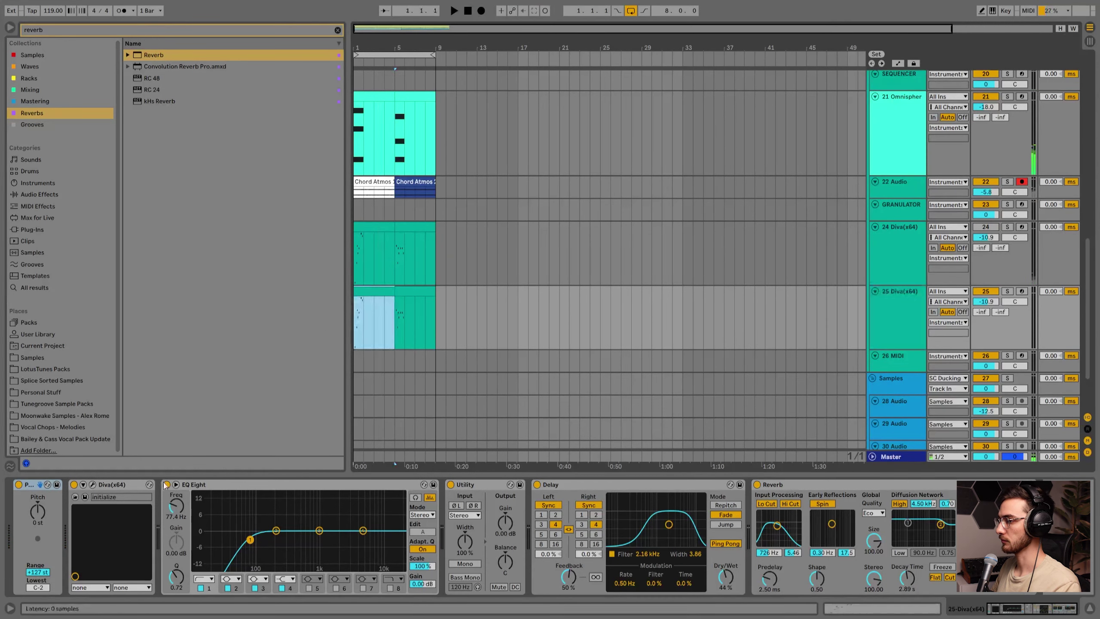
Load the HS Albert Hall Mini preset in the duplicated track's Diva.
click(93, 485)
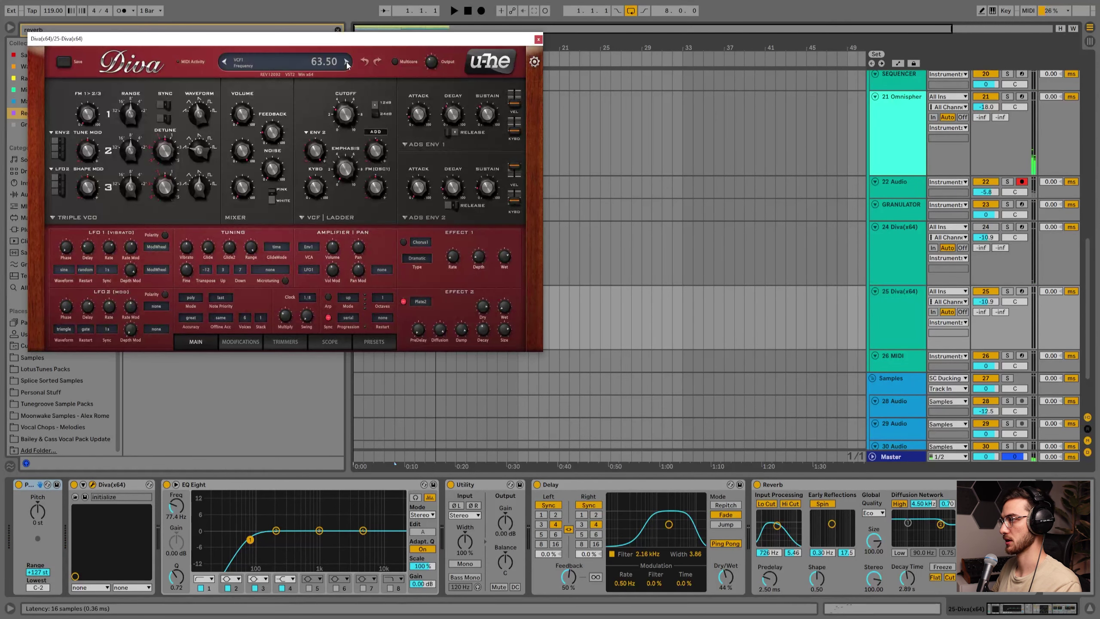
click(346, 63)
click(344, 64)
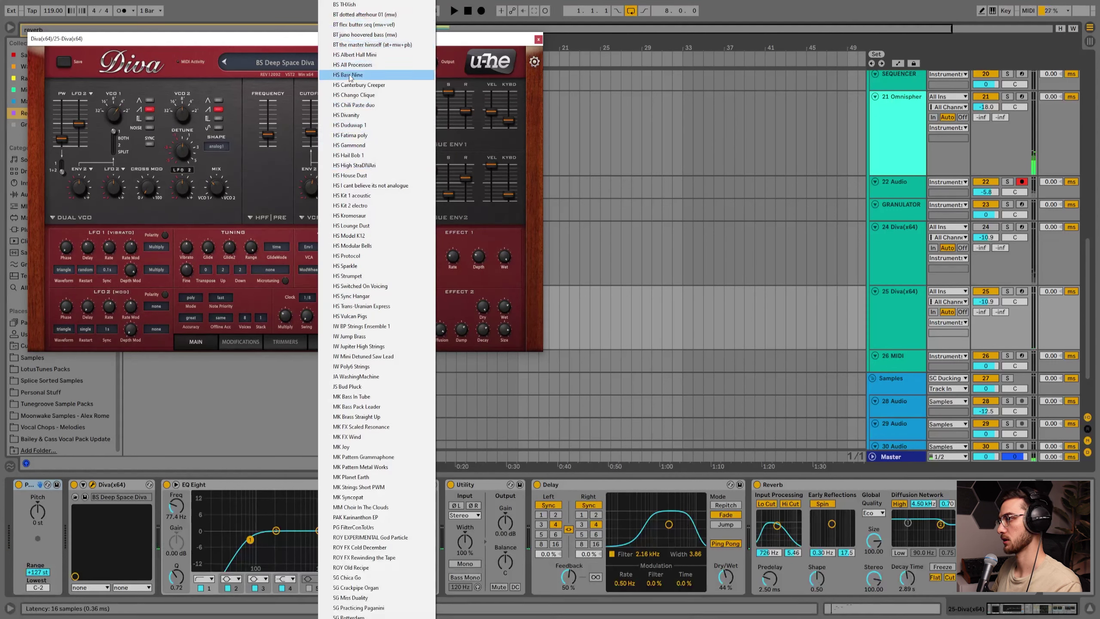
click(355, 55)
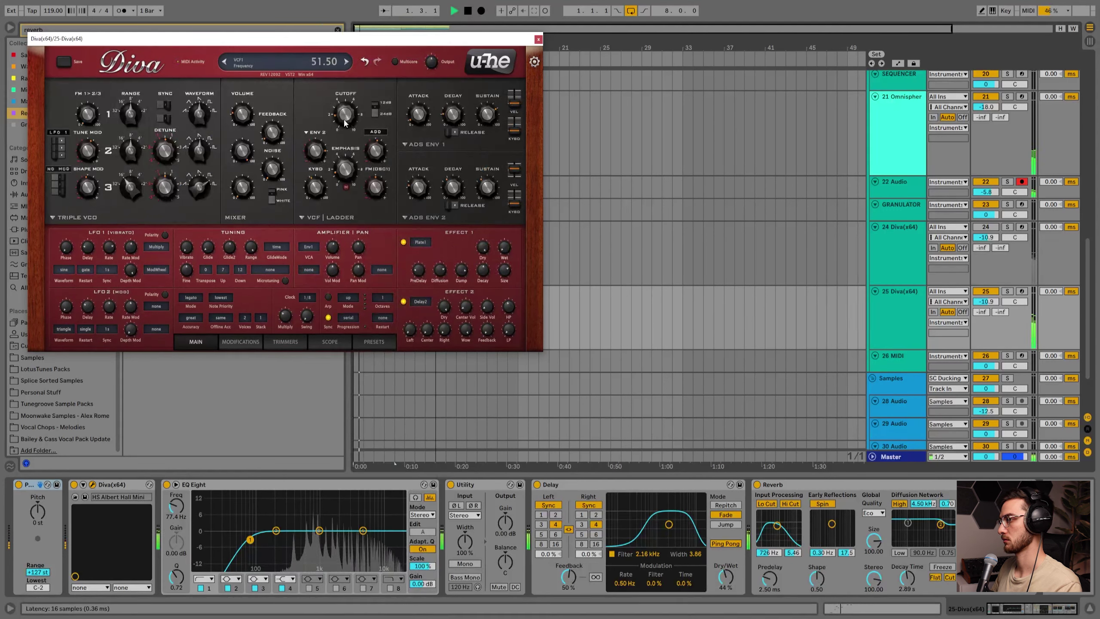
Turn off both Diva effects, set the Pitch device to -12 st and set Envelope 2's decay to 28.00.
key(space)
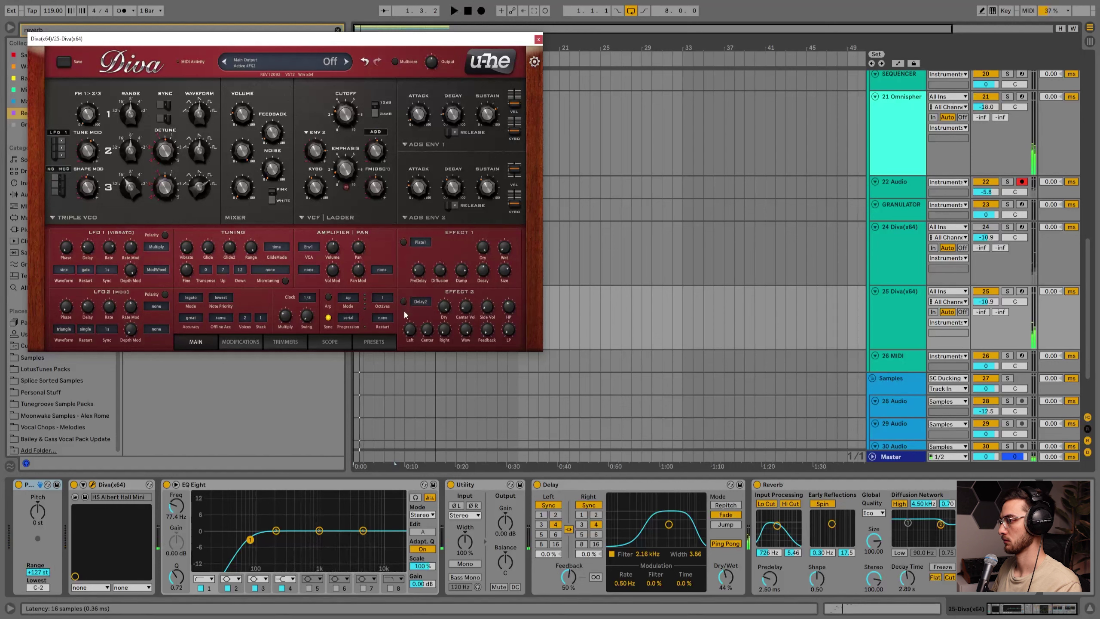
click(32, 516)
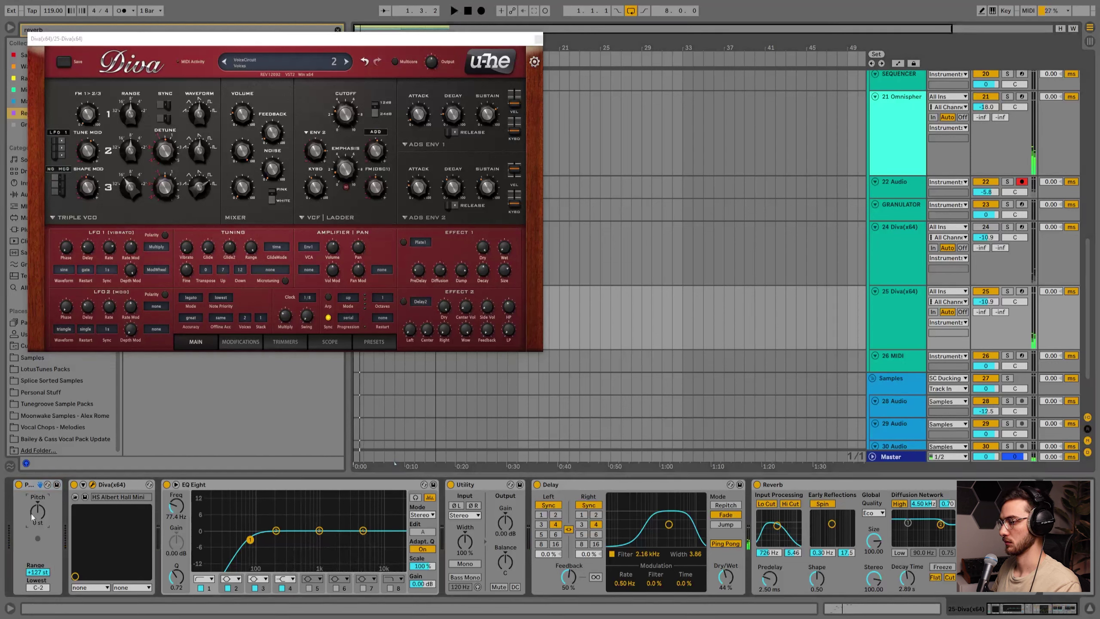
key(space)
click(327, 151)
key(space)
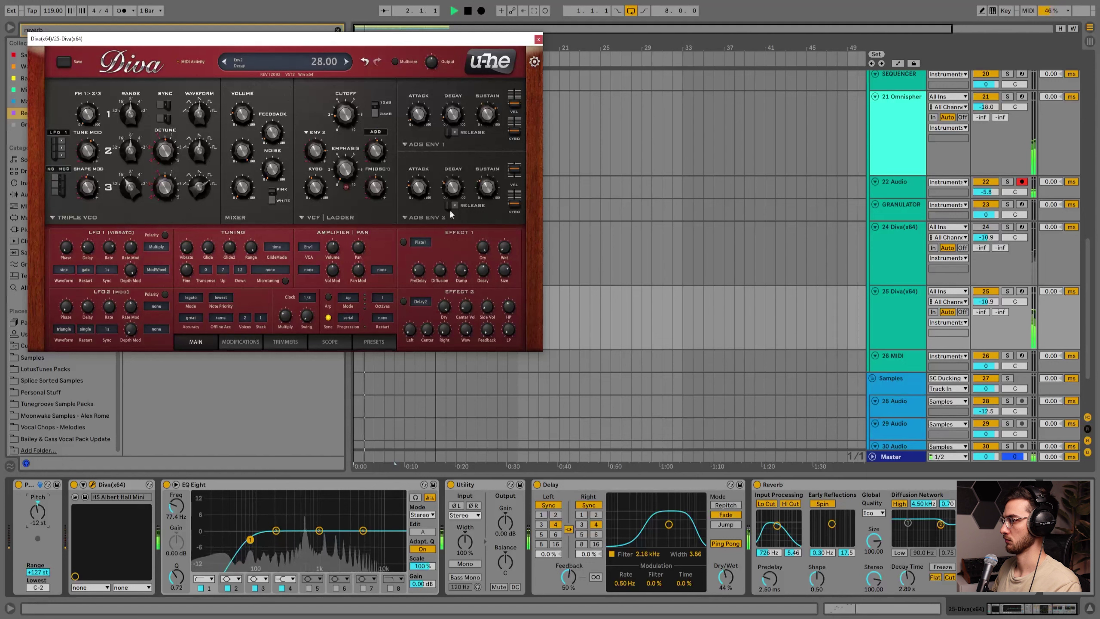
Set the Delay's dry/wet to 21% and adjust Diva's oscillator 1 tuning to 0.09.
drag(725, 577, 725, 597)
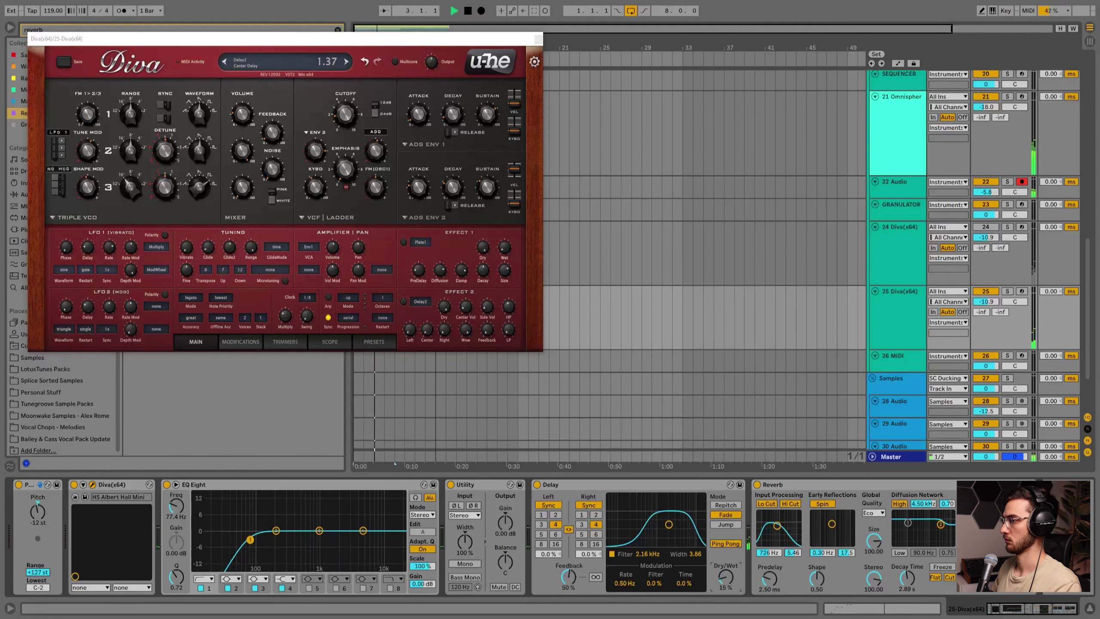
drag(313, 159, 346, 127)
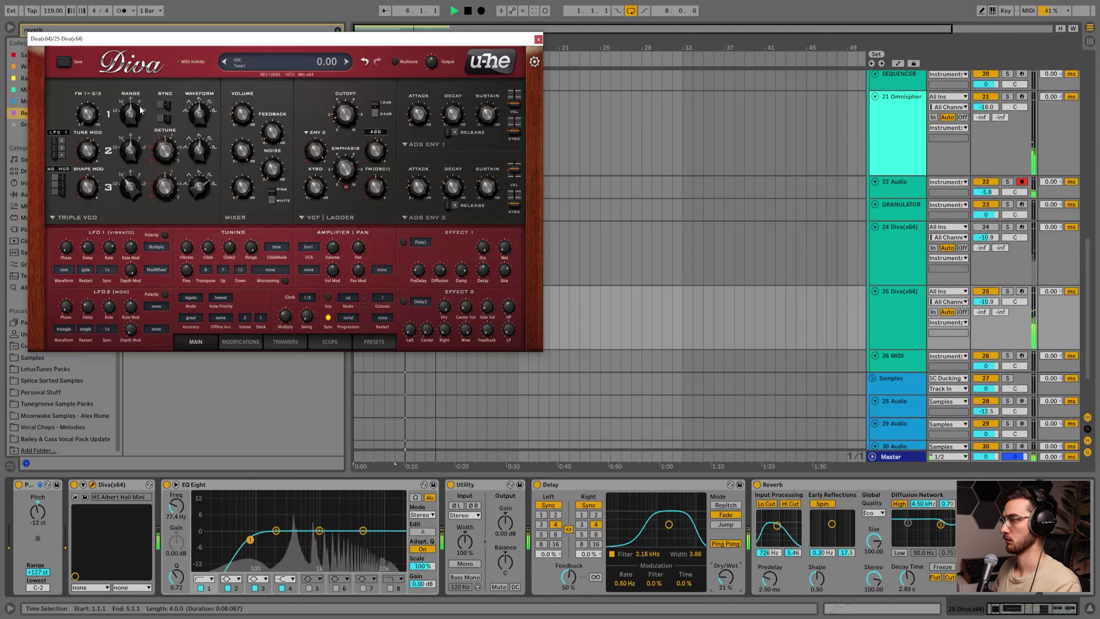
drag(133, 136, 128, 154)
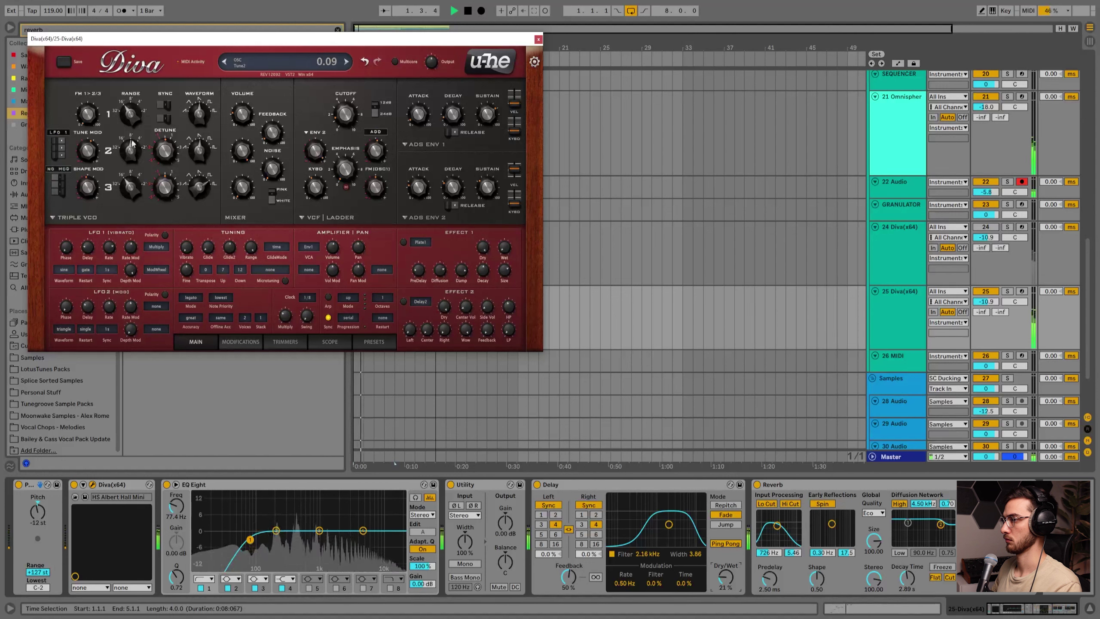
Audition the following Diva presets one by one during playback, from HS All Processors to HS Chango Clique.
click(348, 61)
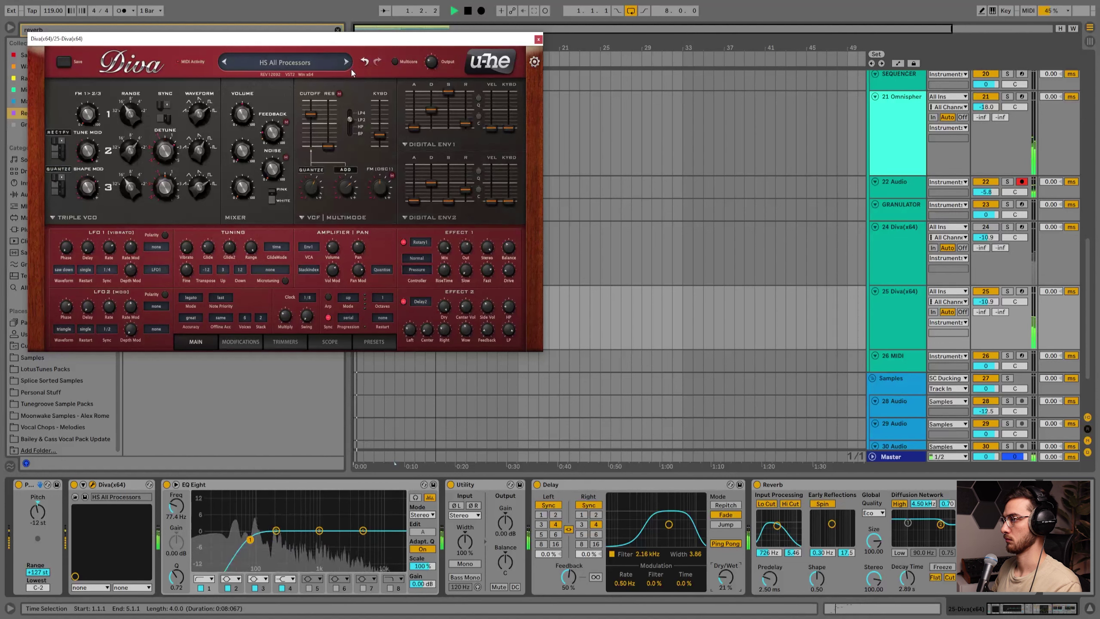
click(346, 62)
click(225, 62)
key(space)
key(space)
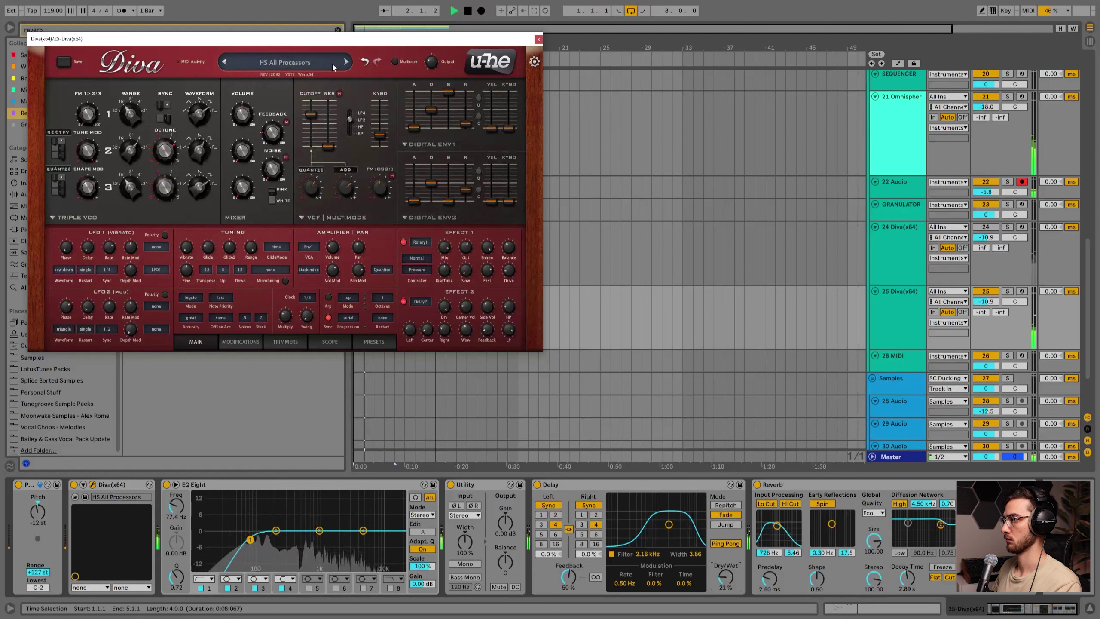
click(347, 62)
click(347, 62)
click(347, 63)
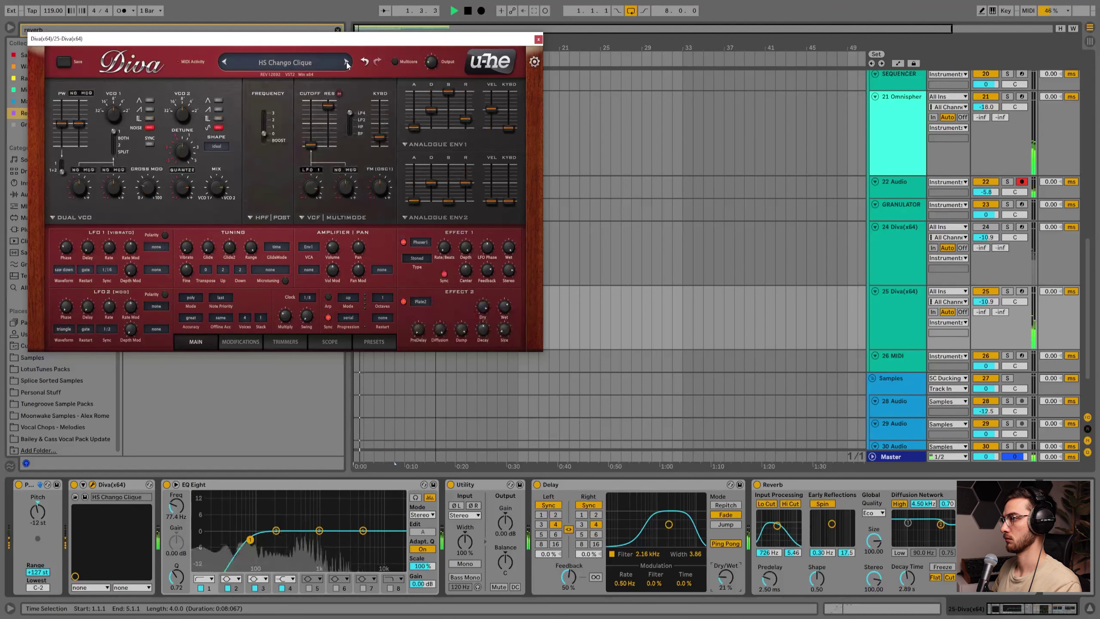
Audition Diva presets from HS Chili Paste duo through HS House Dust in the preset browser.
click(364, 342)
click(197, 179)
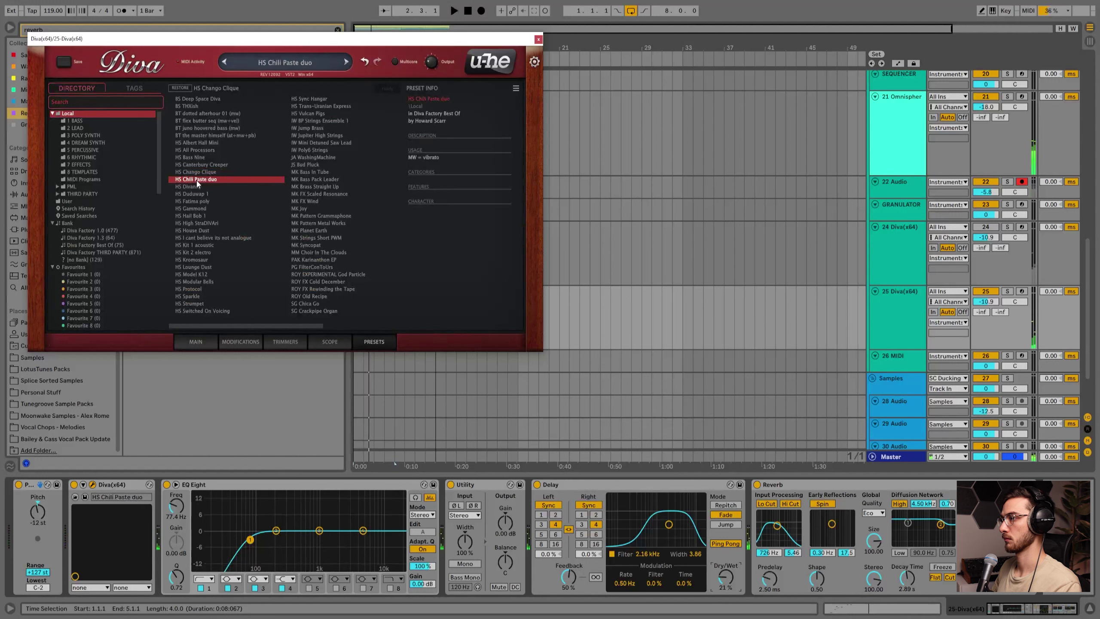
click(193, 187)
click(191, 194)
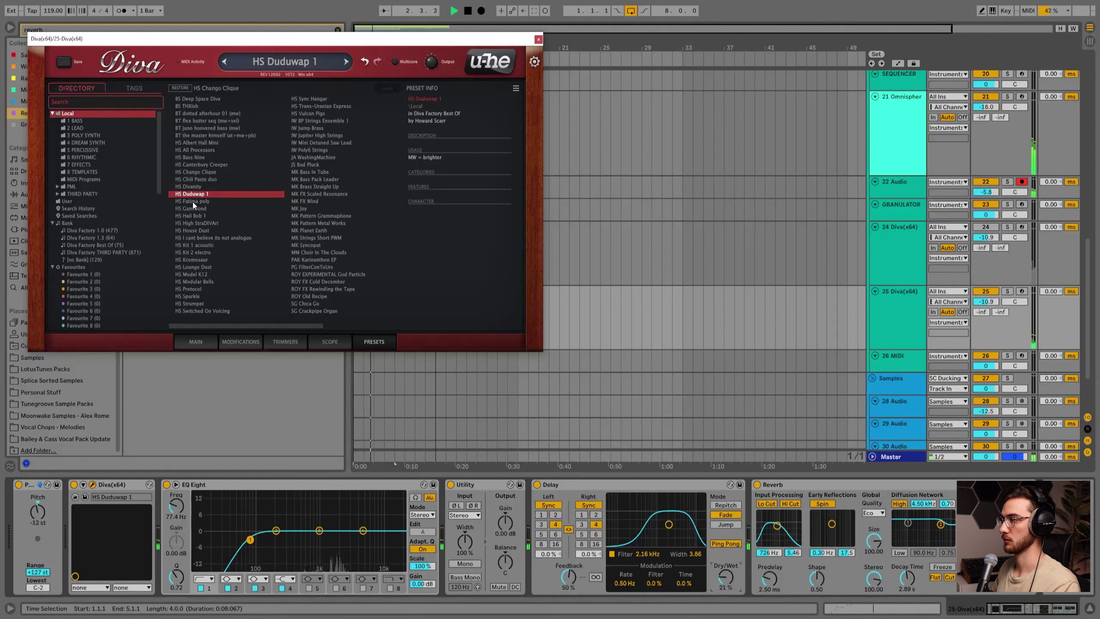
click(194, 202)
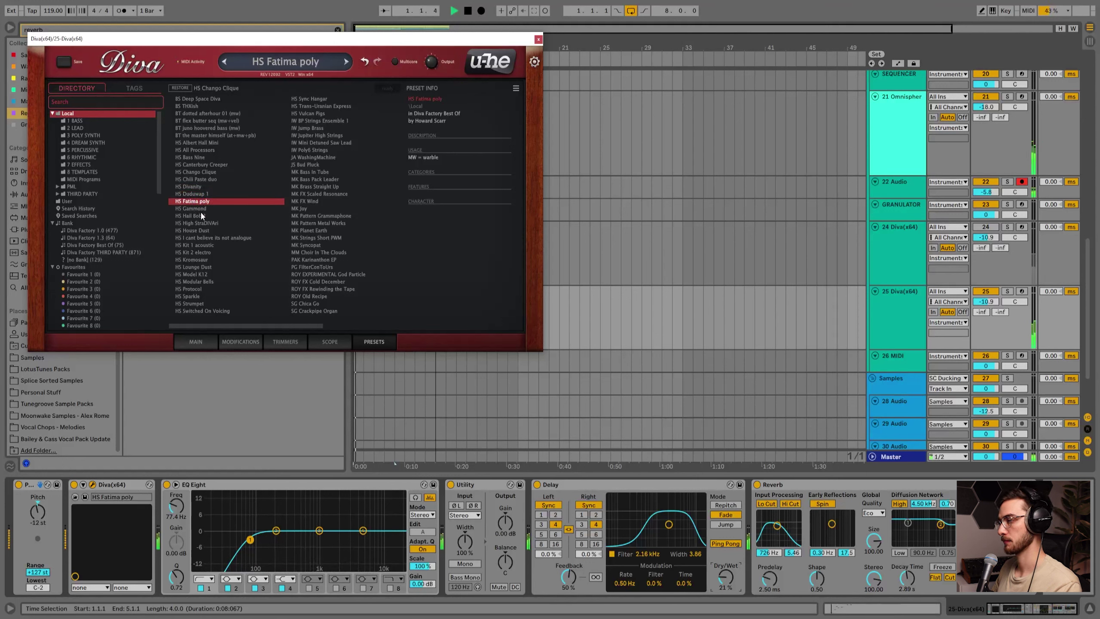
click(195, 208)
click(192, 215)
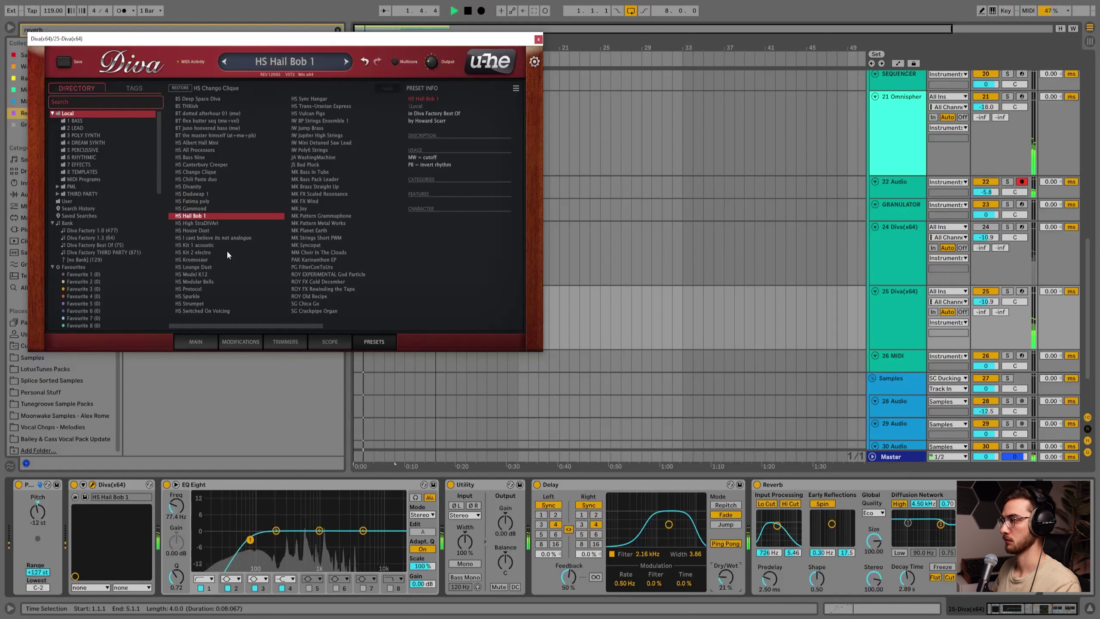
click(206, 251)
click(201, 230)
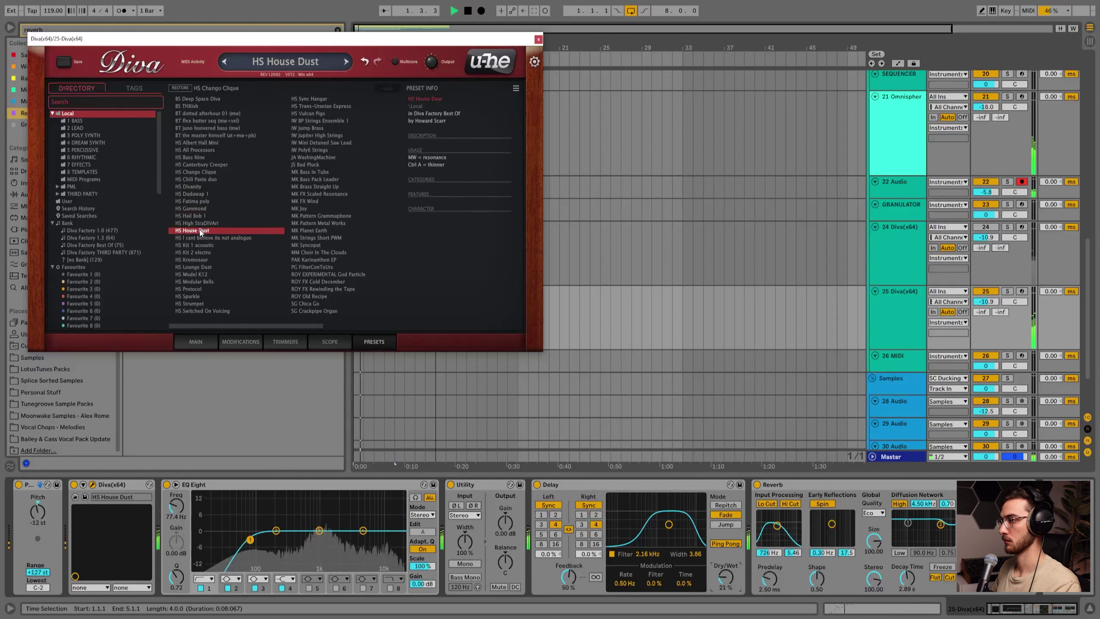
Audition further local Diva presets, from HS Sync Hangar through JS Bud Pluck to MK Strings Short PWM.
click(310, 99)
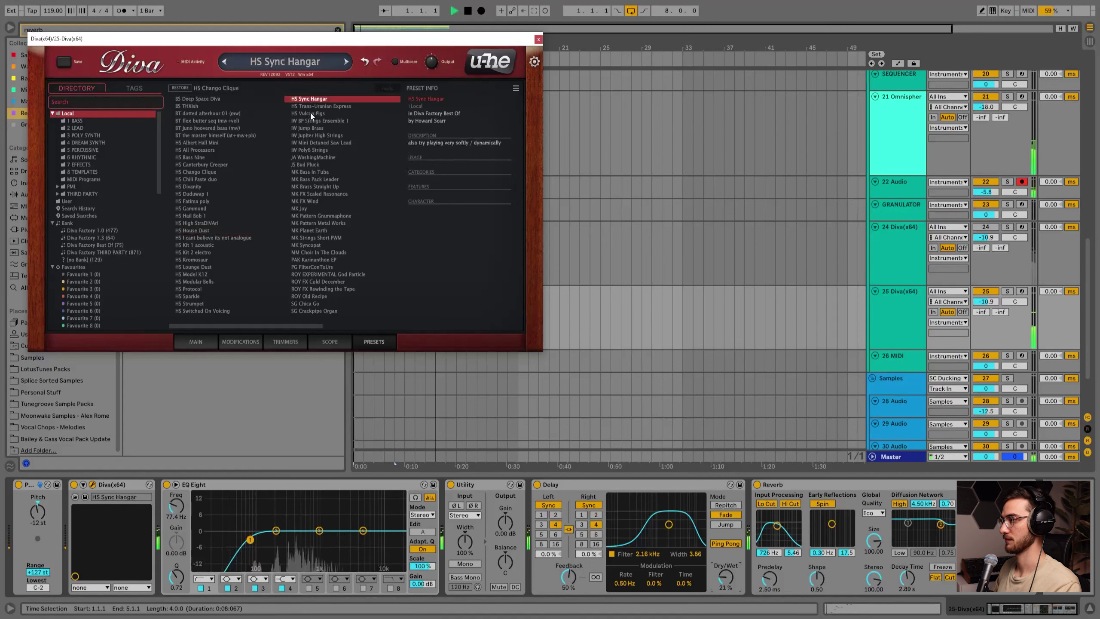
click(311, 114)
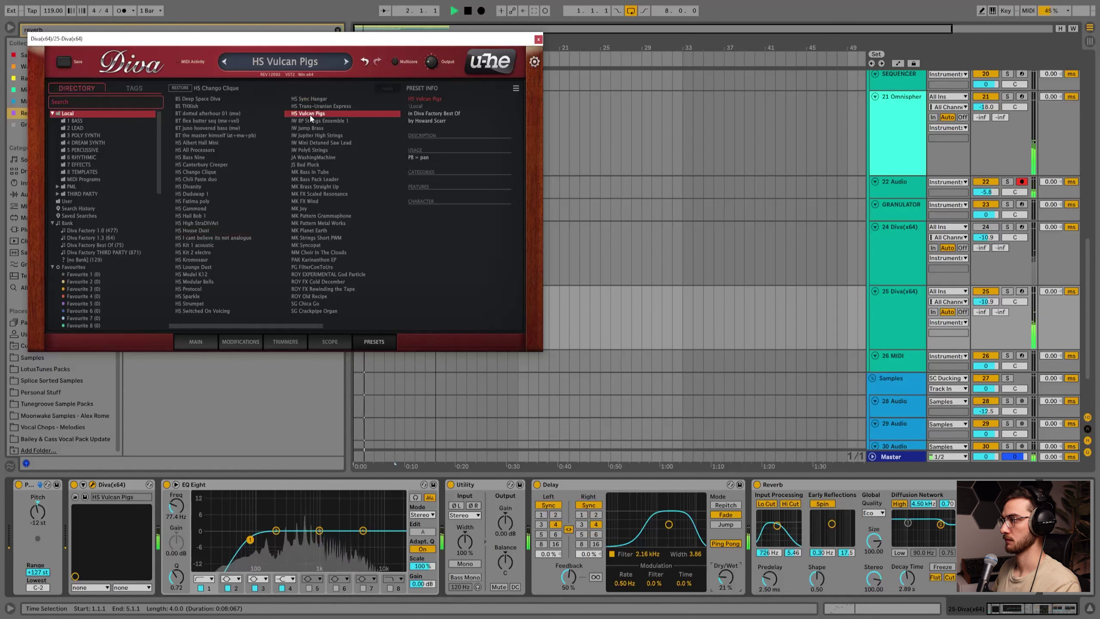
click(309, 129)
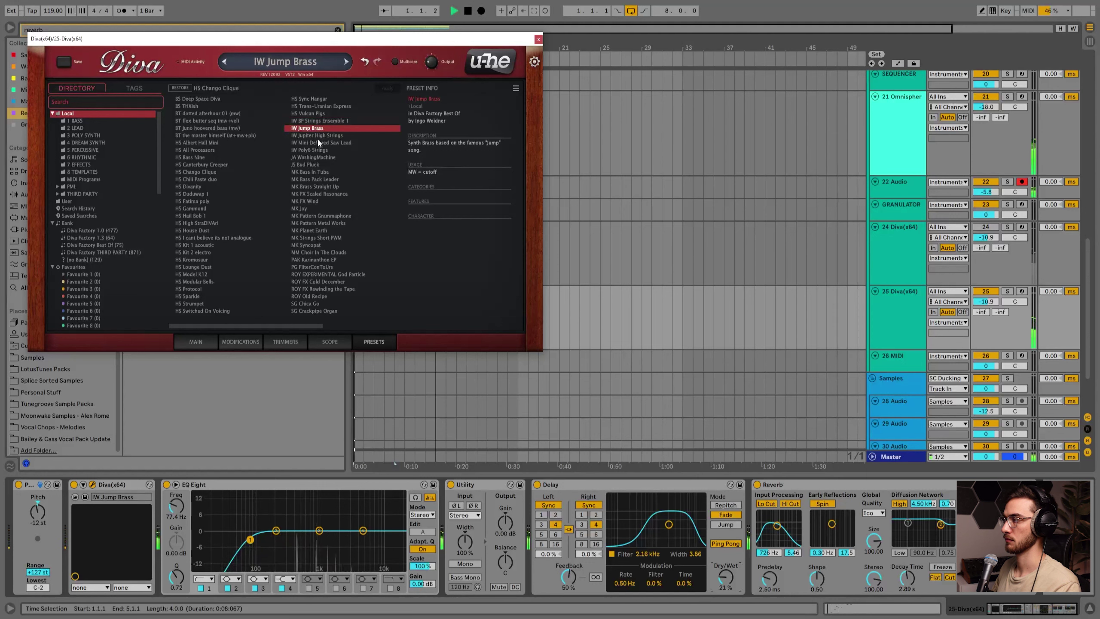
click(314, 135)
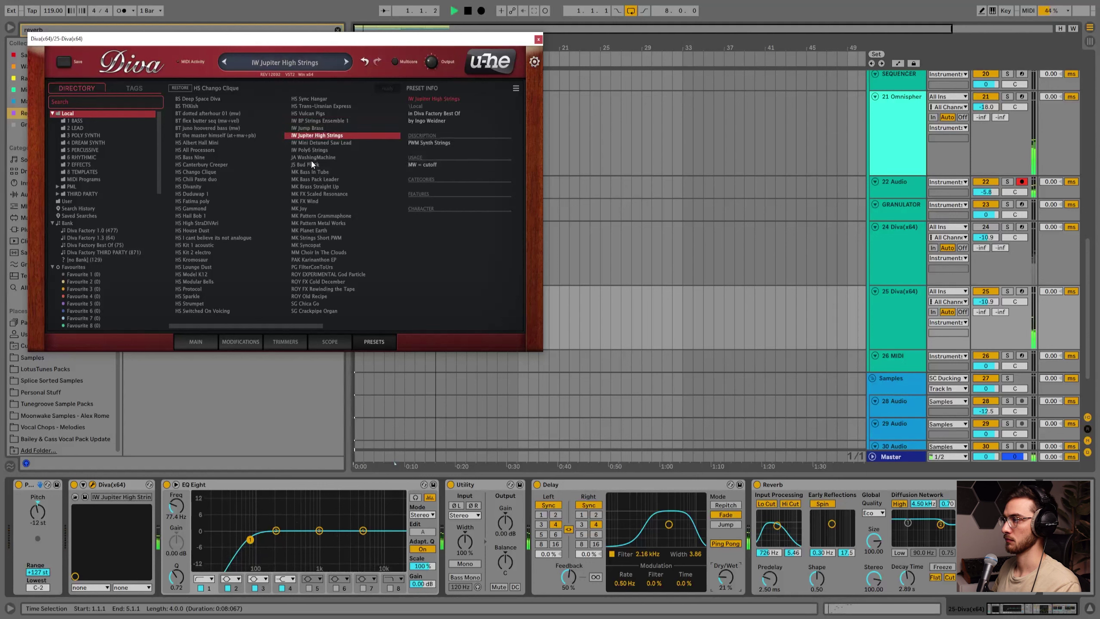
click(314, 152)
click(310, 165)
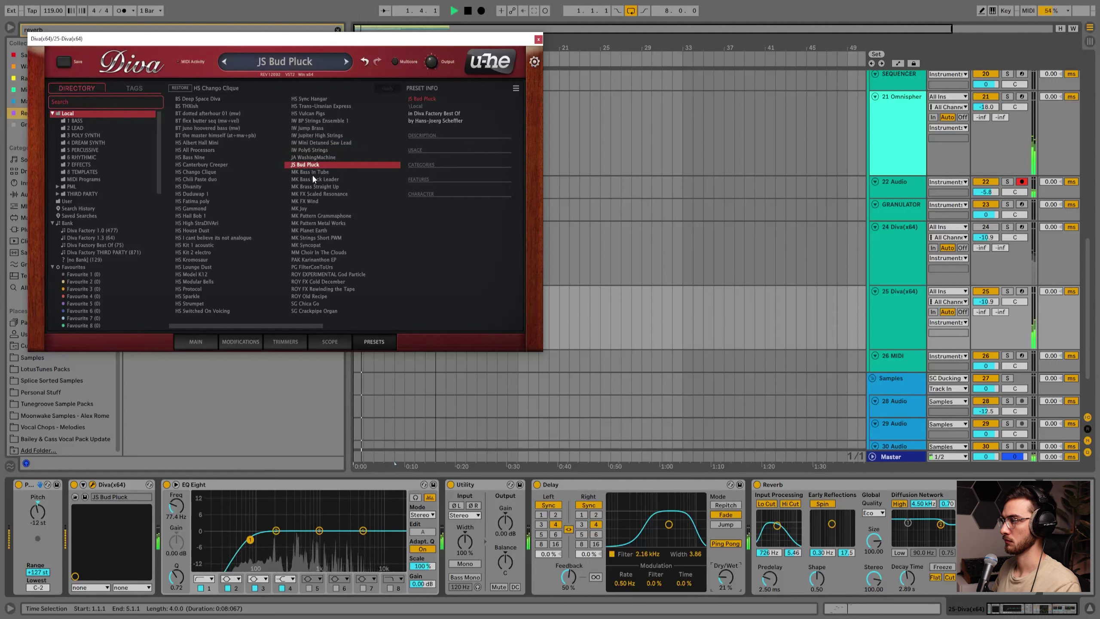
click(315, 173)
click(314, 178)
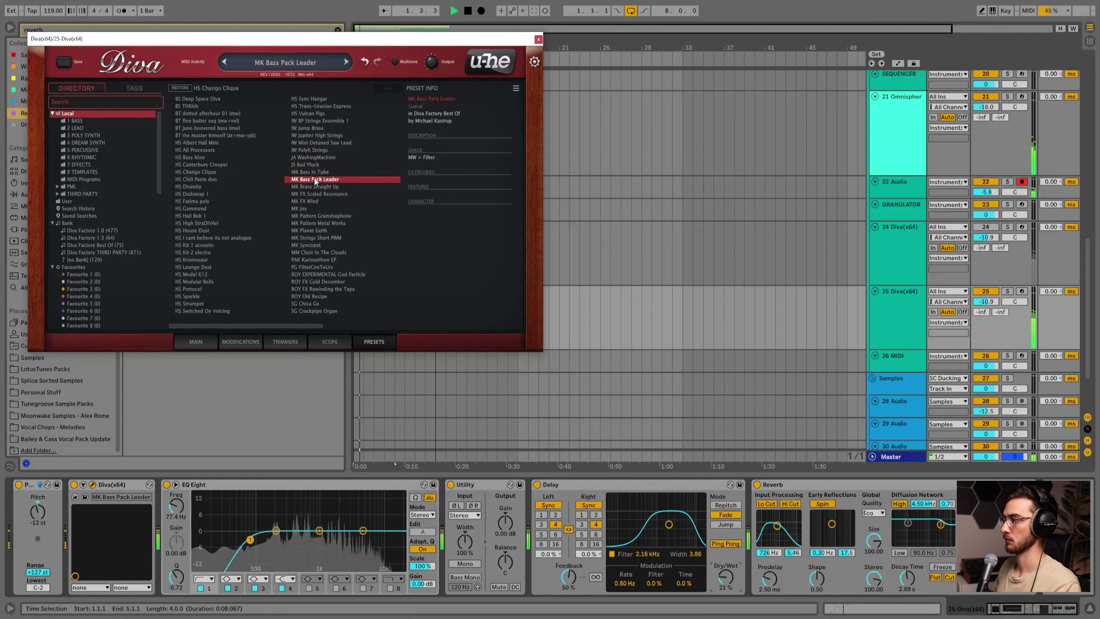
click(315, 187)
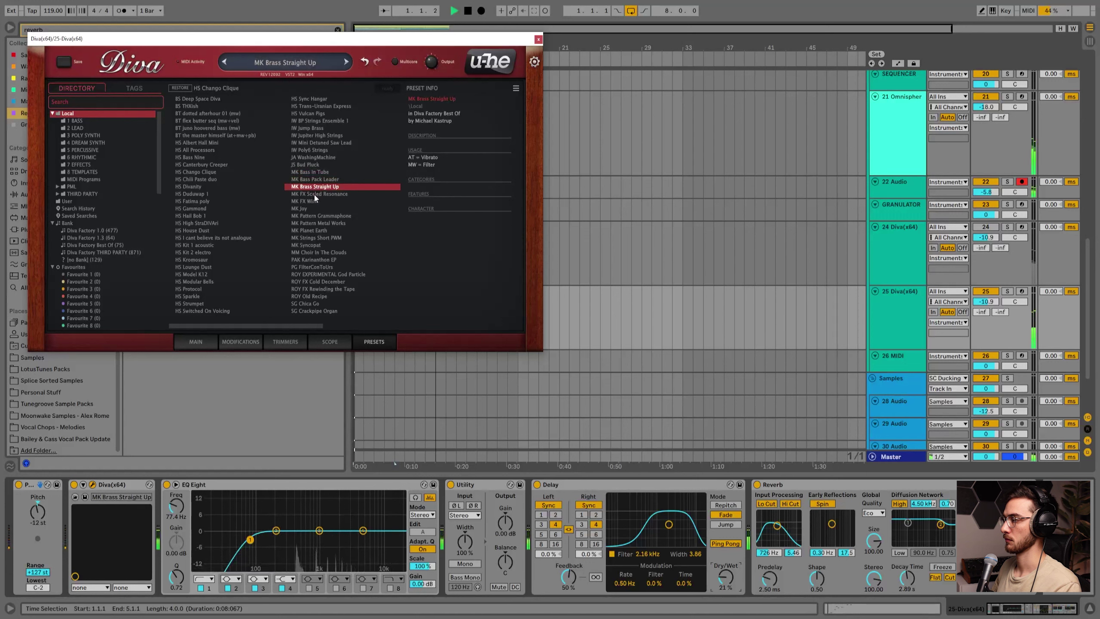
click(309, 216)
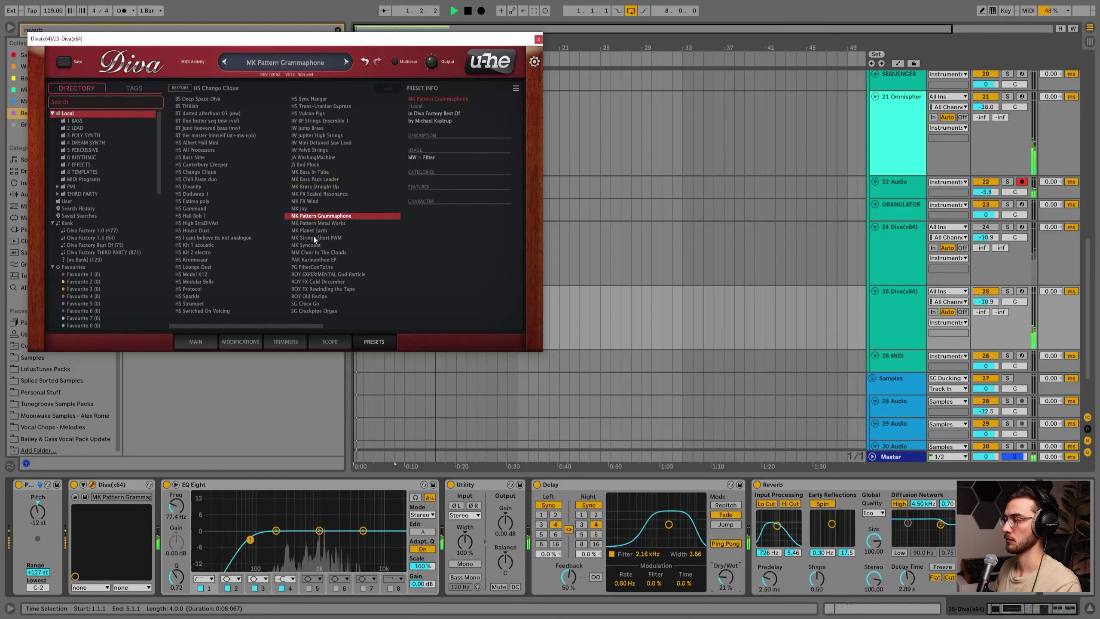
click(311, 238)
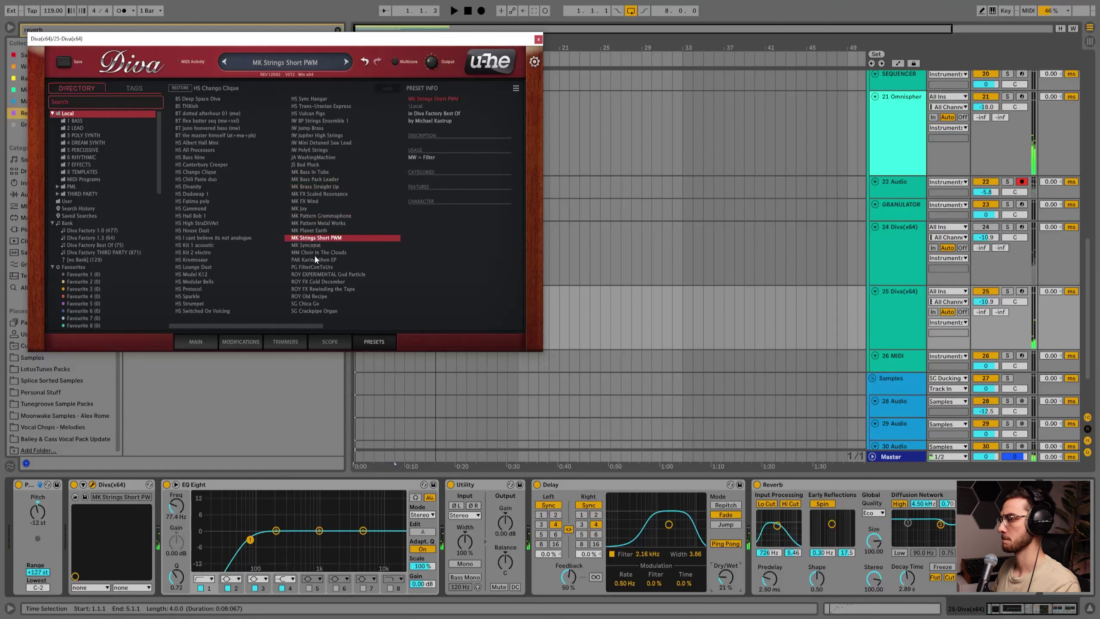
Audition presets in Diva's 1 BASS folder, starting with HS Boomer, and load MK Bass Picked.
click(78, 122)
click(178, 121)
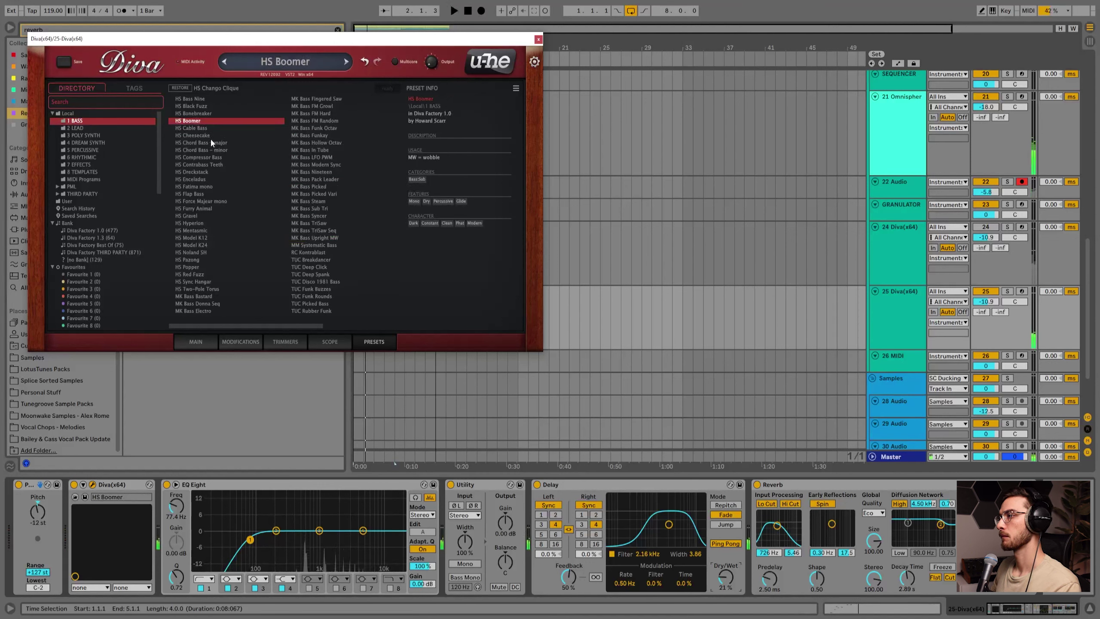
click(310, 136)
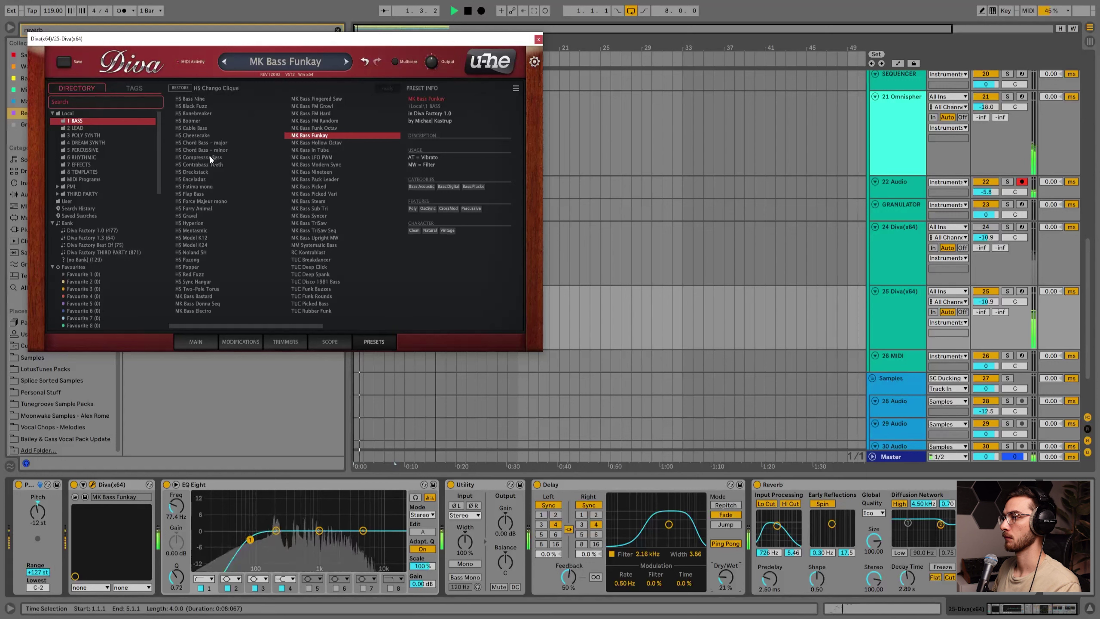
click(312, 143)
click(316, 150)
click(318, 165)
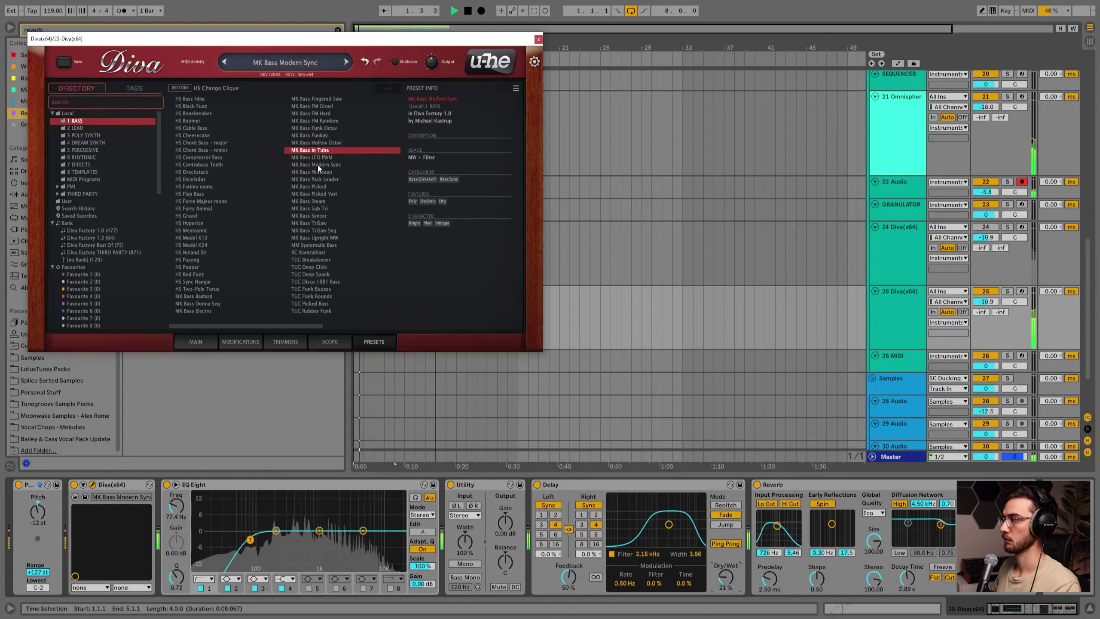
click(312, 186)
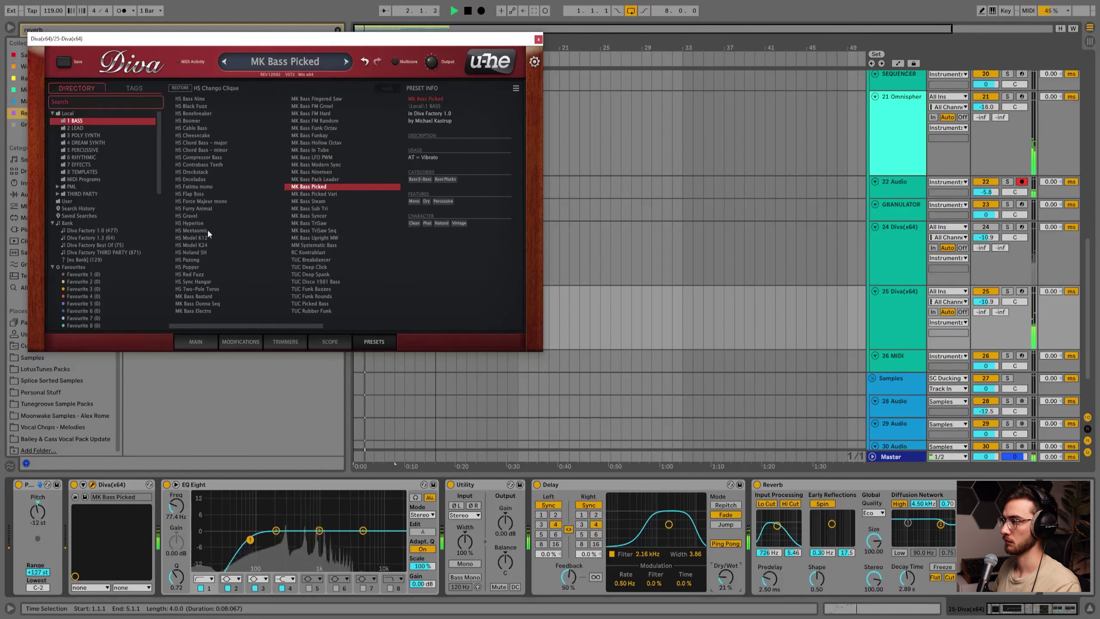
Return to Diva's main controls, slightly adjust the filter cutoff and play the loop briefly.
click(195, 342)
mouse_move(310, 138)
mouse_down()
mouse_move(310, 149)
mouse_move(320, 141)
mouse_up()
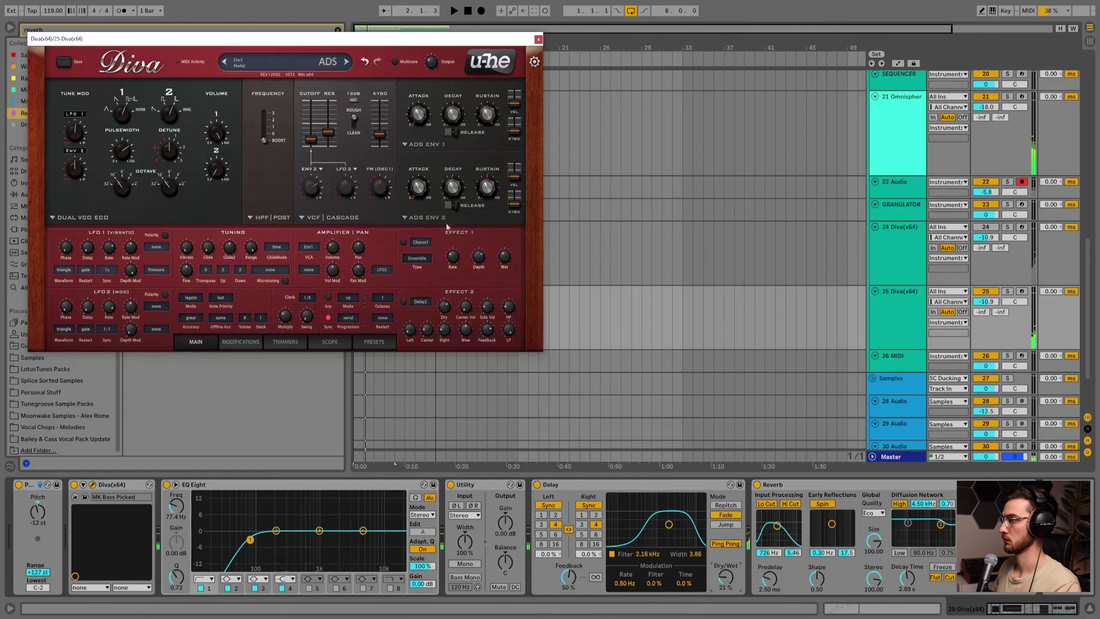
key(space)
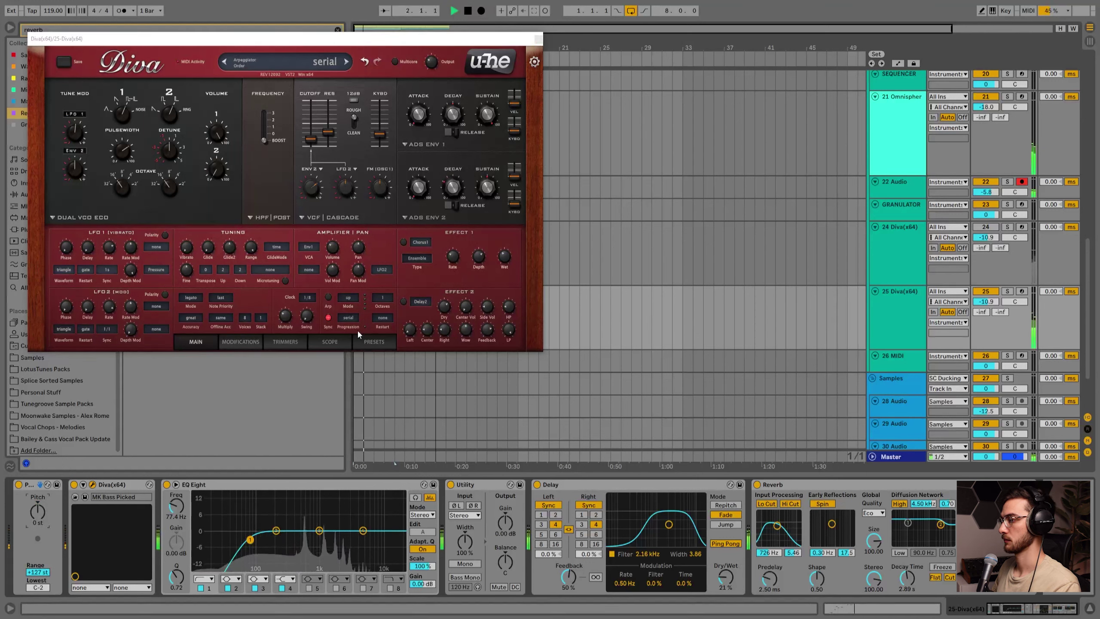
key(space)
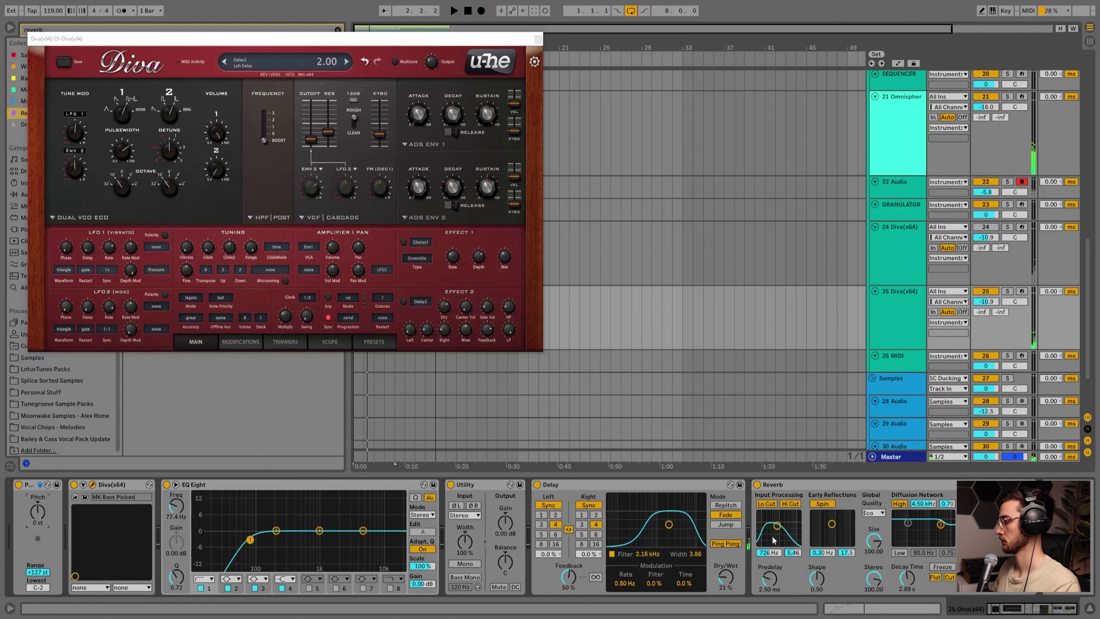
Set the Reverb's input filter to 325 Hz with width 3.69 and its decay time to 1.28 s during playback, then close Diva's window.
key(space)
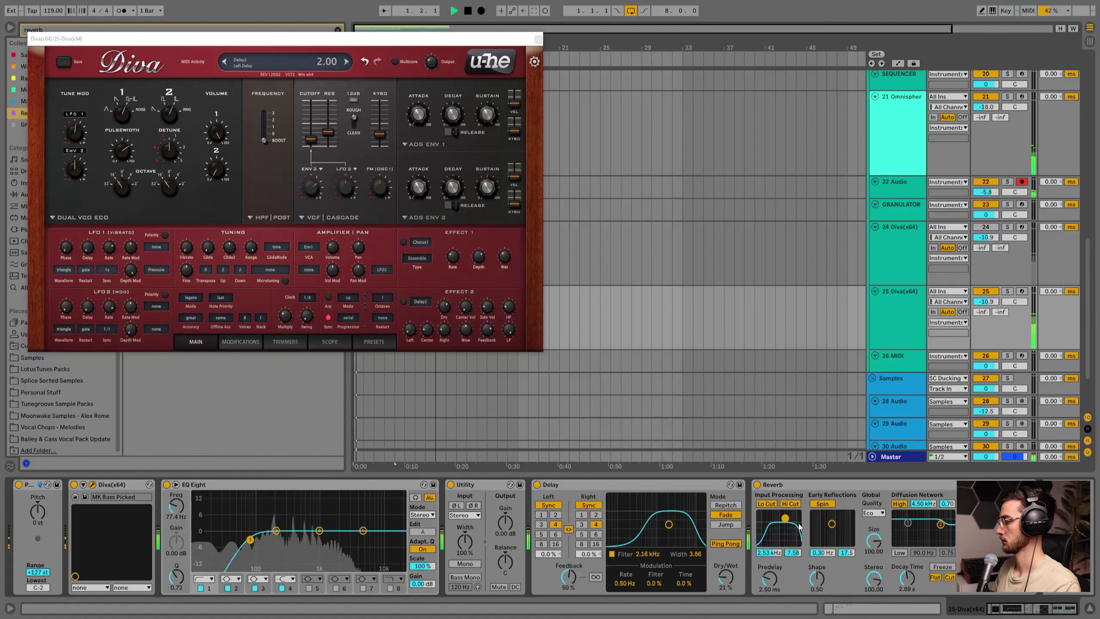
drag(785, 519, 772, 532)
drag(907, 578, 907, 594)
key(space)
key(space)
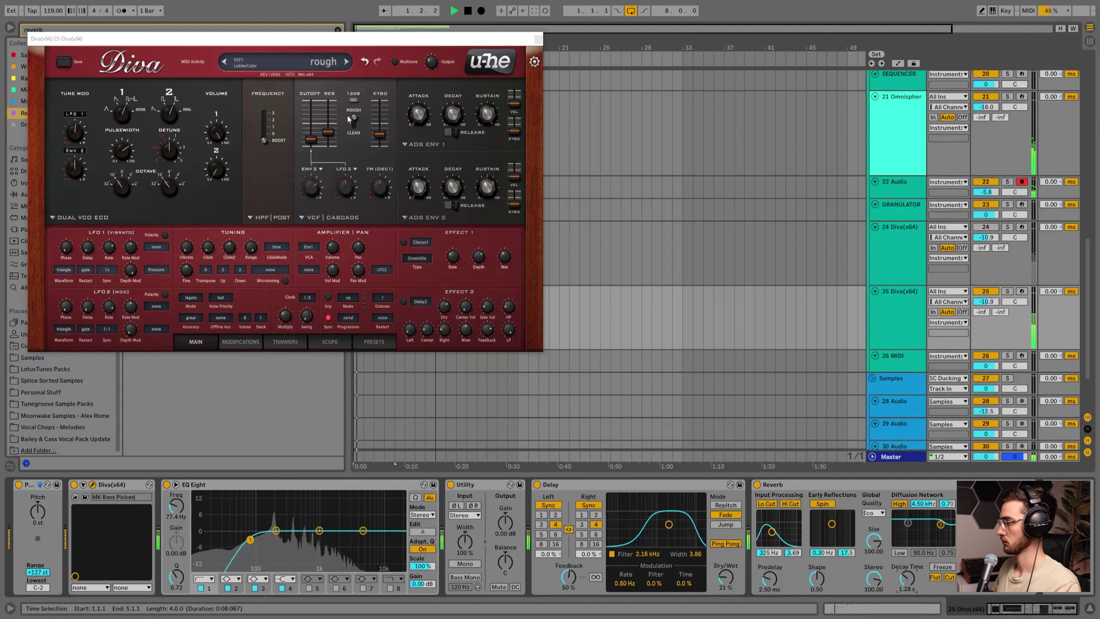
click(538, 40)
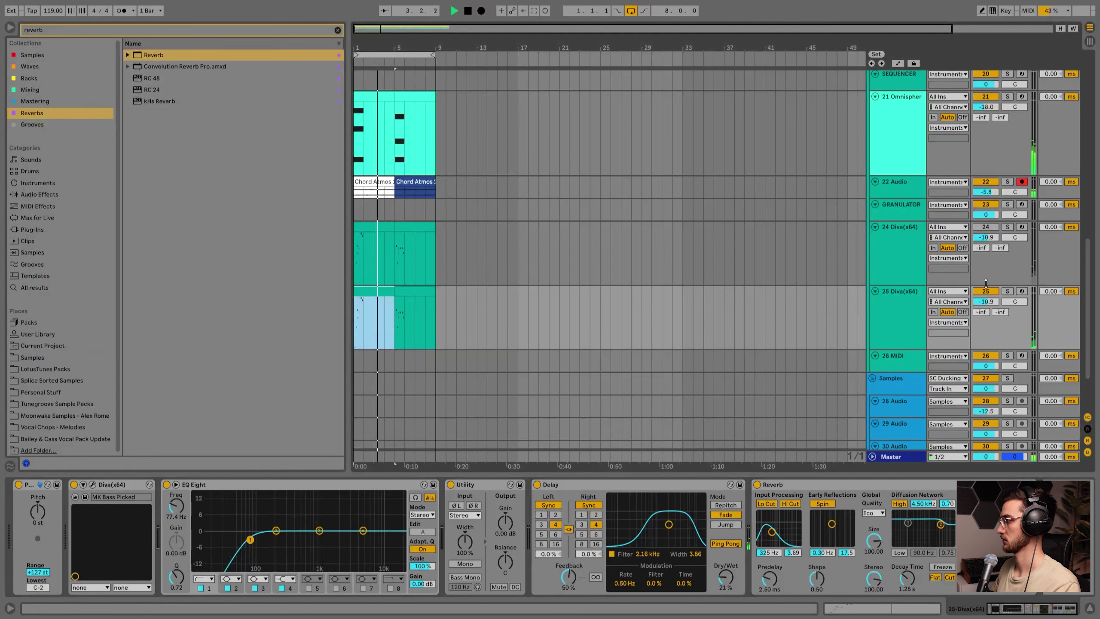
Reactivate the original Diva track, compare it with the duplicate switched off and on, and set the duplicate's volume to -12.1 dB.
click(948, 237)
click(909, 246)
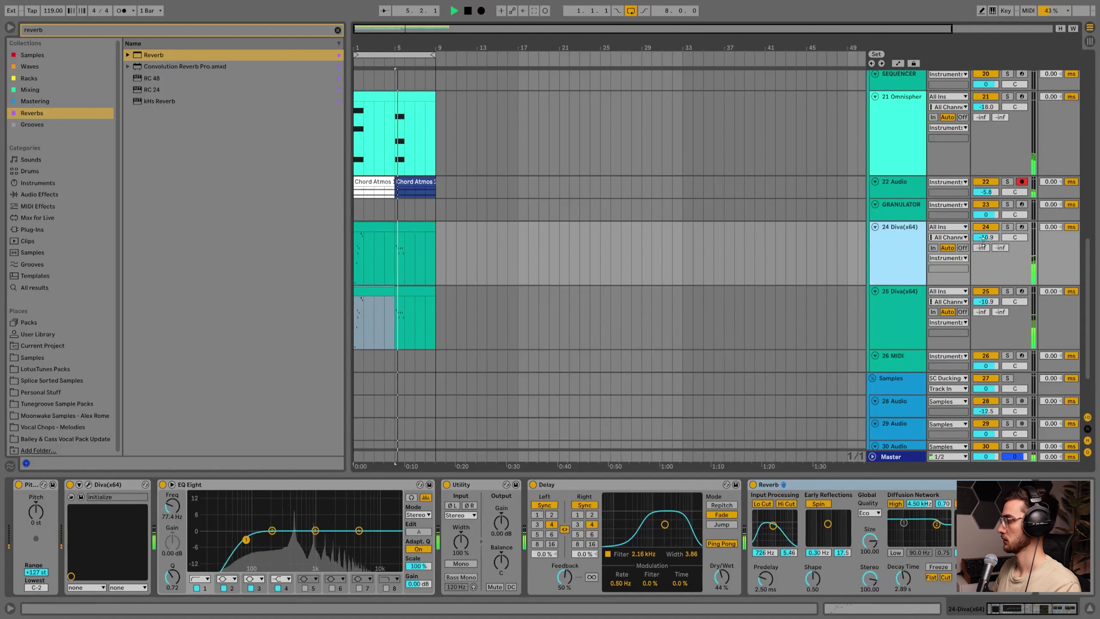
click(987, 292)
click(988, 293)
drag(986, 302, 986, 307)
Group the two Diva tracks and name the group Divas.
click(886, 315)
key(h)
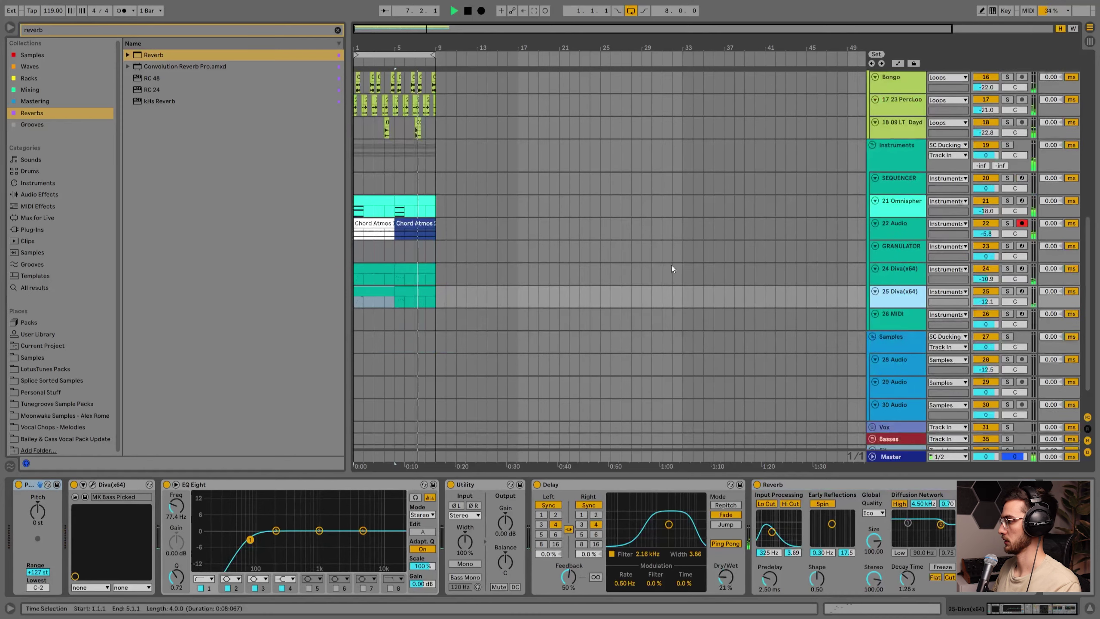
click(878, 267)
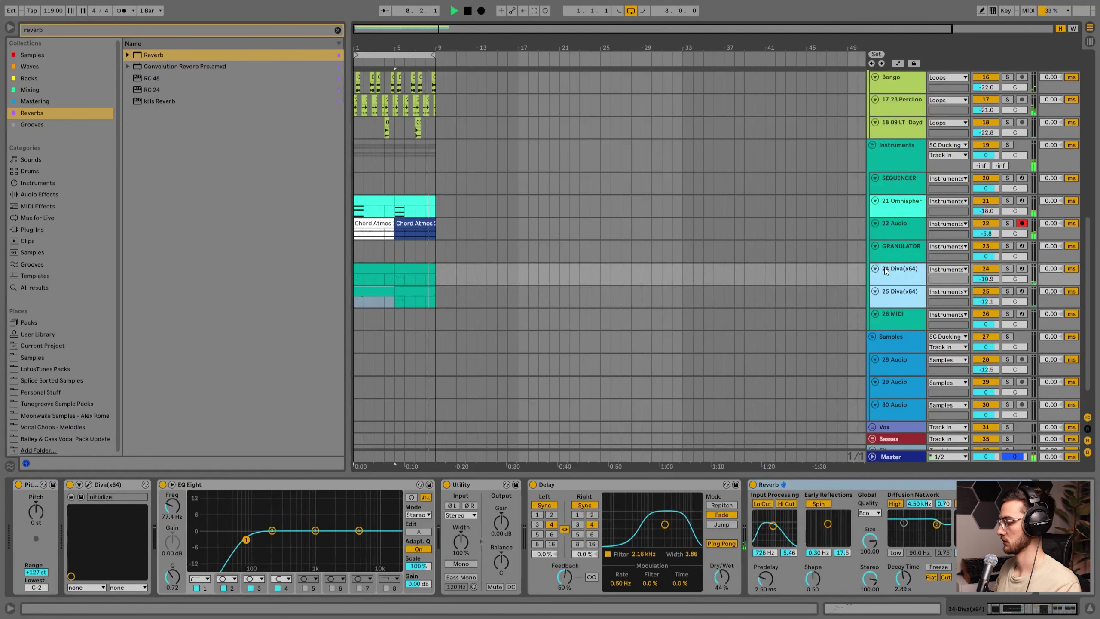
key(ctrl+g)
text(Divas)
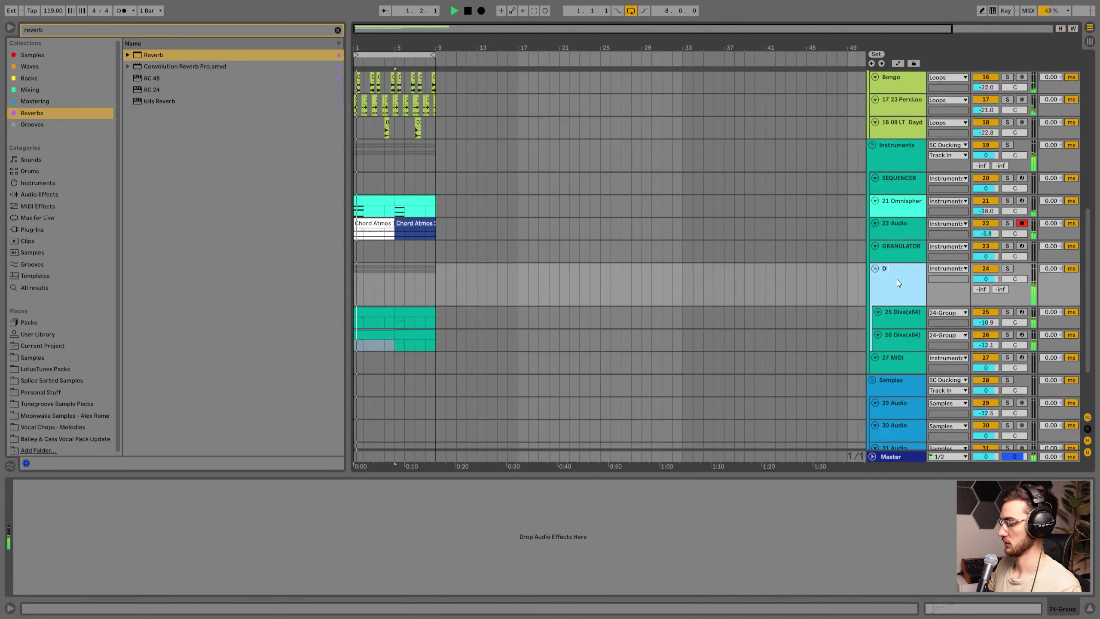
key(Return)
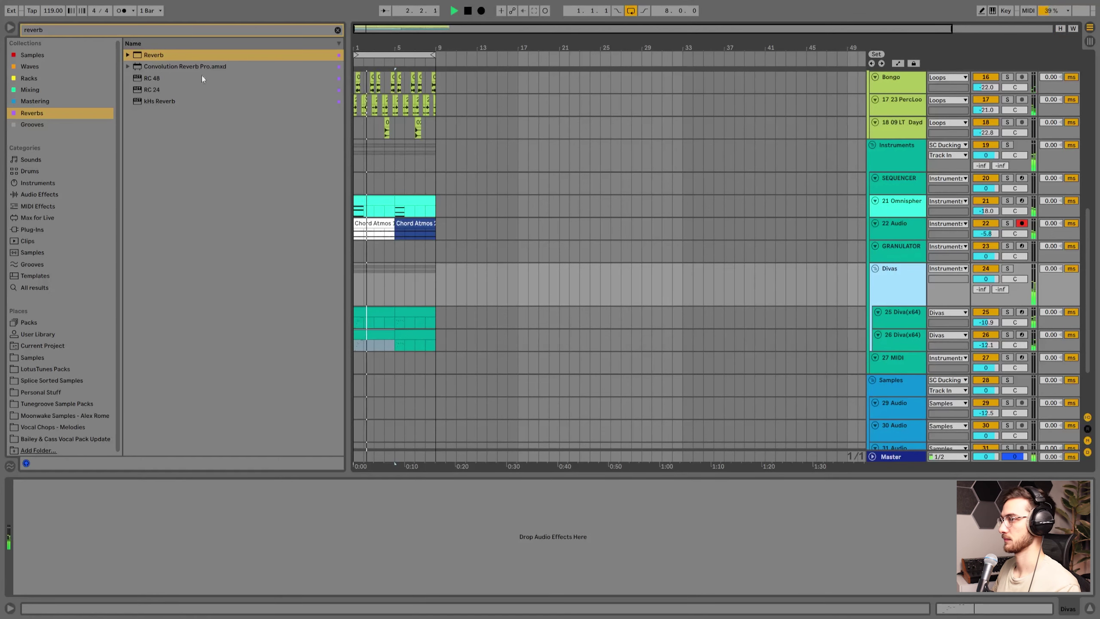
Find EQ Eight in the Mixing collection by searching for eq and add it to the Divas group.
key(ctrl+f)
text(eq)
click(43, 89)
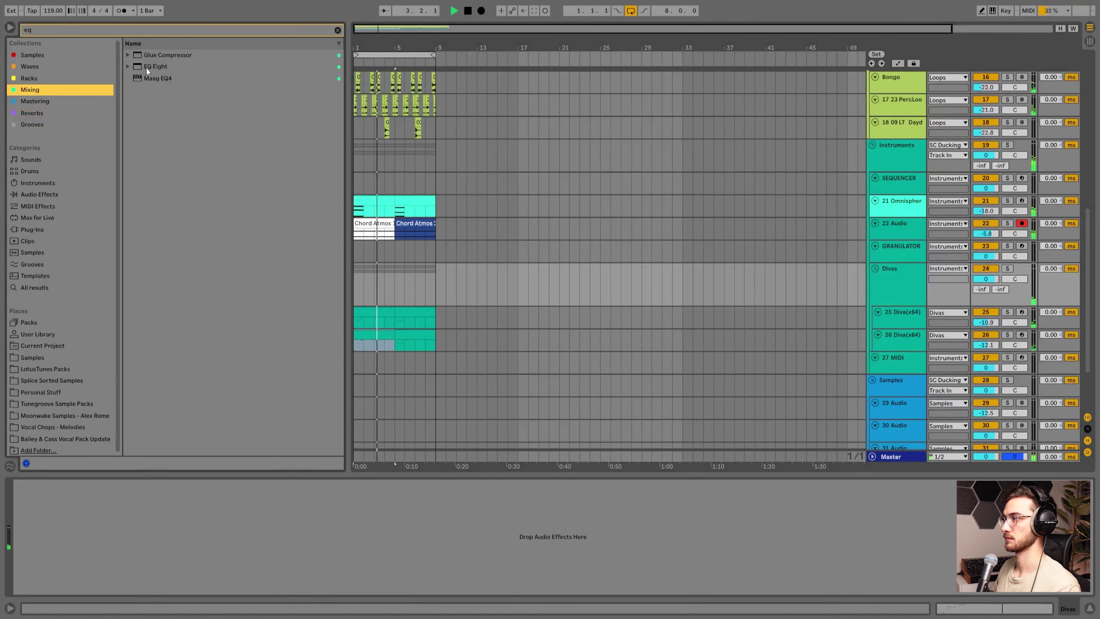
double_click(150, 67)
On the duplicated Diva track, set the Pitch device to -12 st and EQ Eight's low-cut frequency to 66.7 Hz.
click(904, 341)
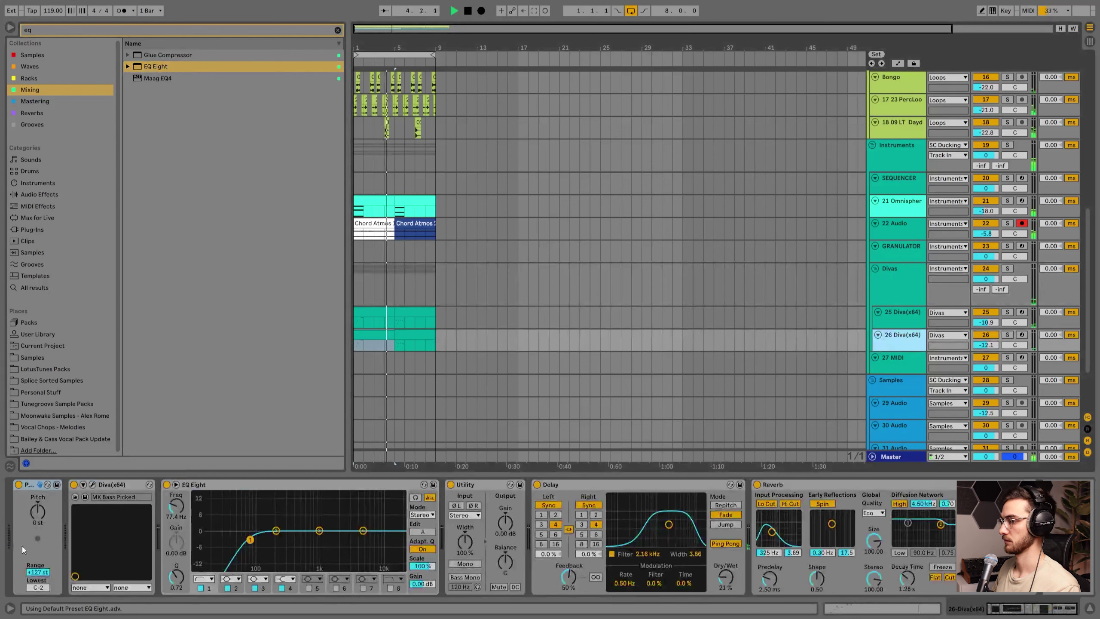
drag(37, 514, 38, 537)
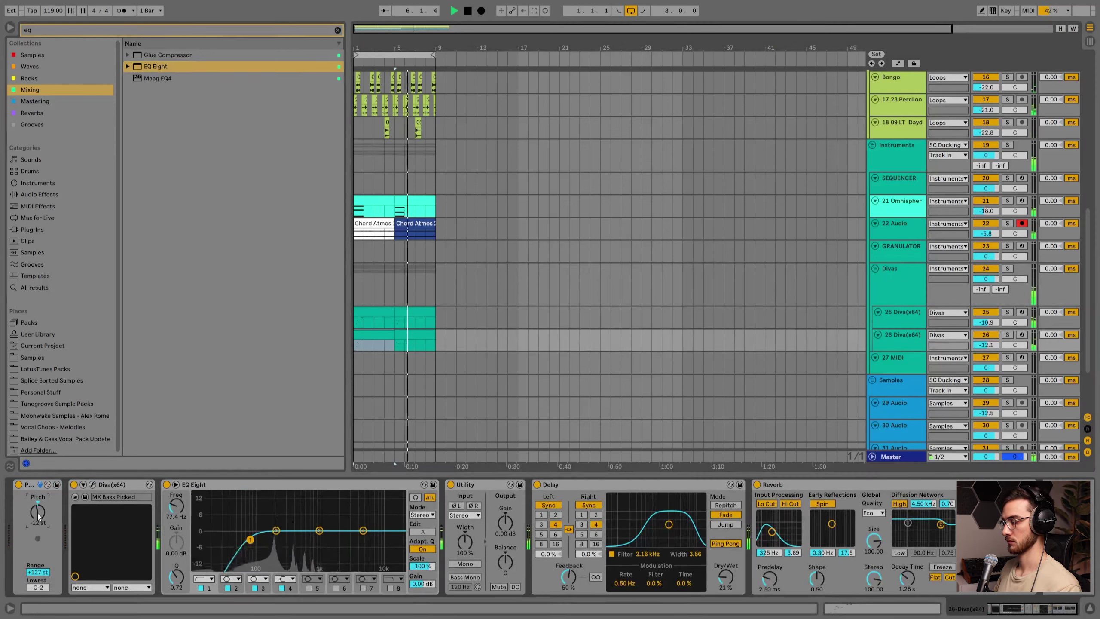
drag(250, 539, 246, 539)
Listen to the first half of the duplicated Diva part, reset its Pitch device to 0 st and save the set.
click(378, 347)
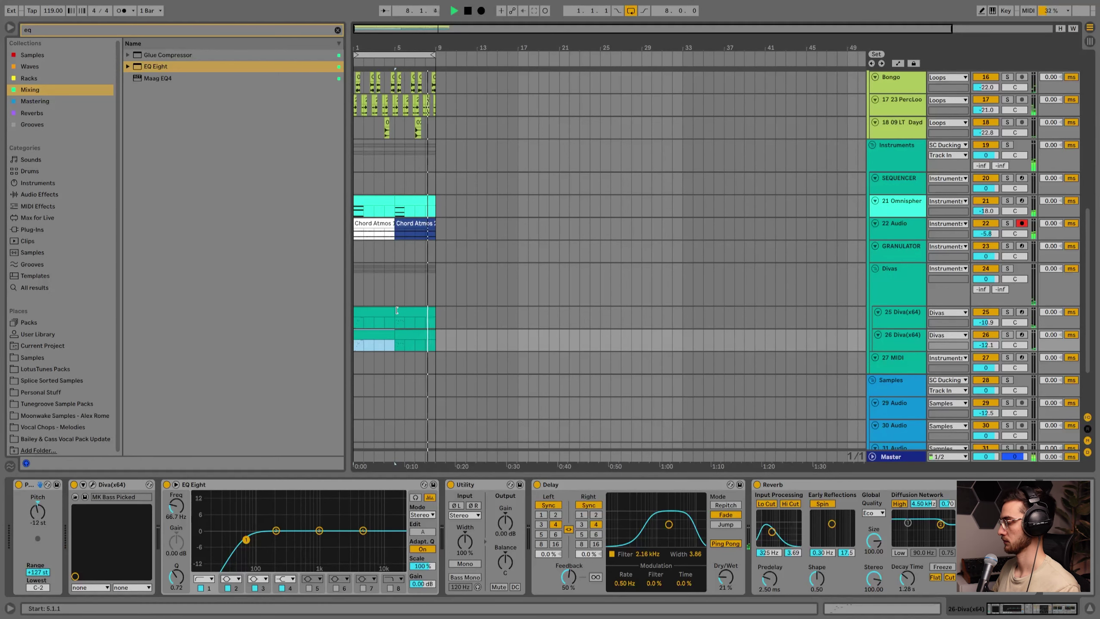
scroll(450, 299, up, 3)
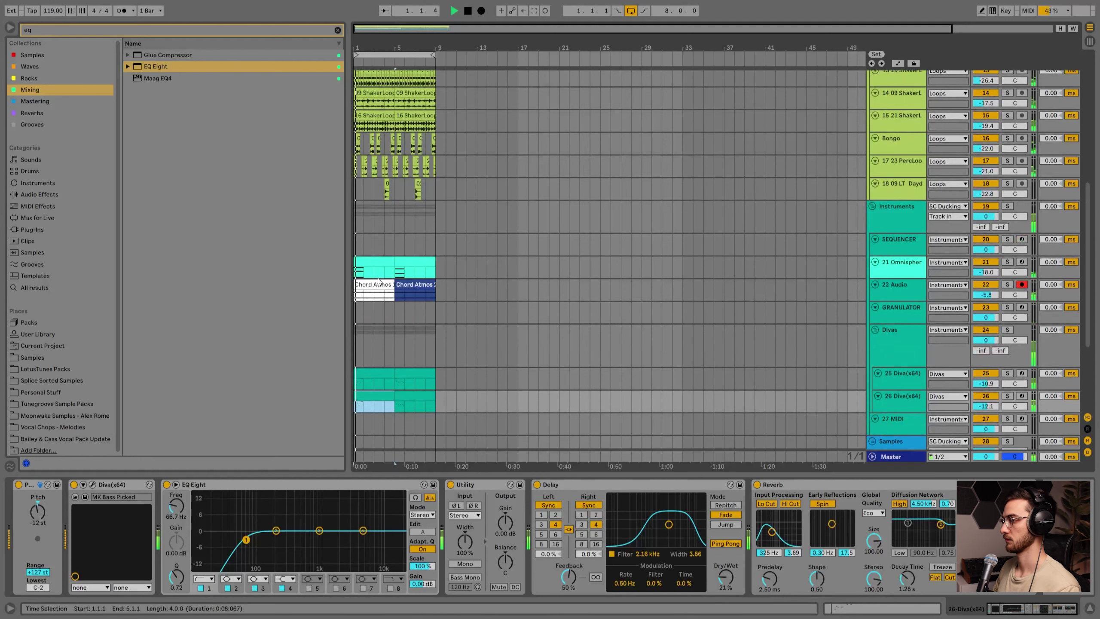
scroll(390, 321, down, 4)
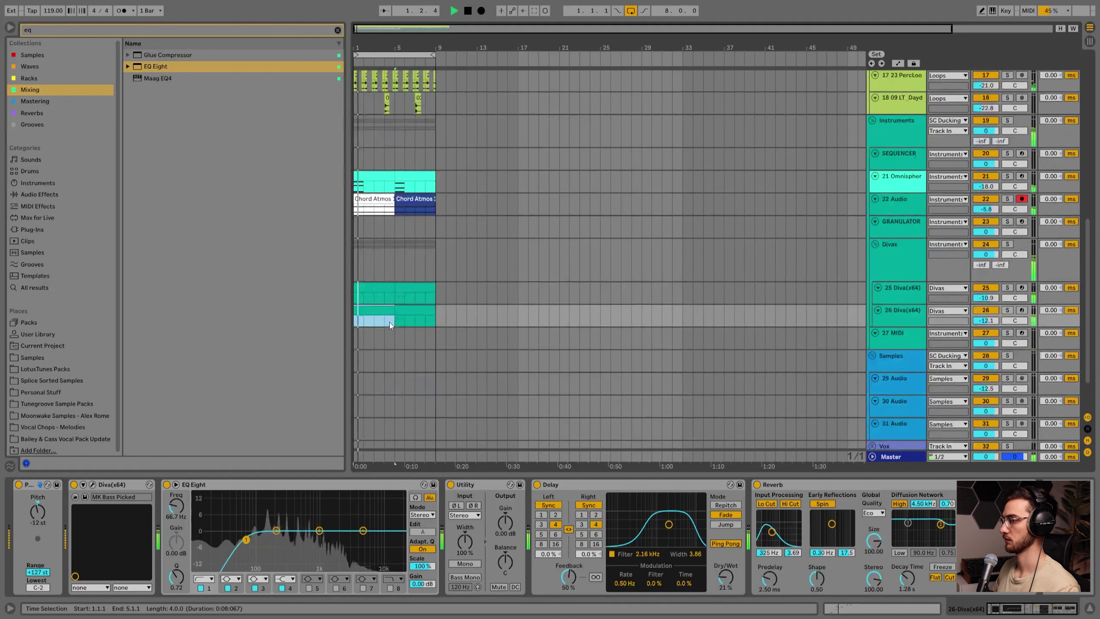
double_click(40, 513)
key(space)
key(ctrl+s)
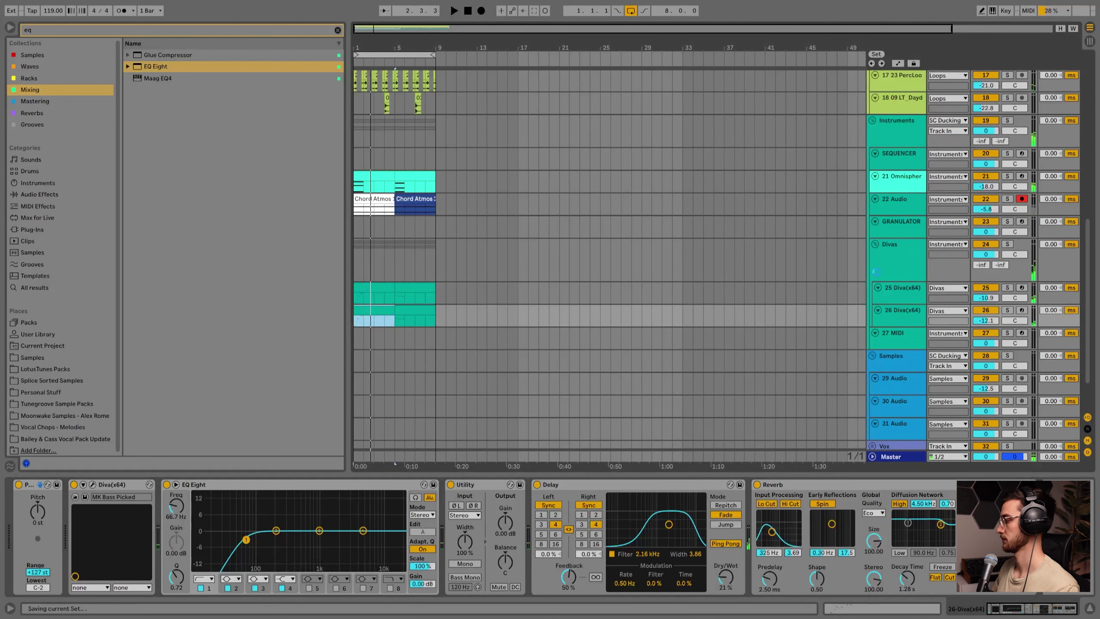
Expand the Basses group and check the devices on its 38 MIDI track.
click(902, 320)
scroll(892, 342, down, 2)
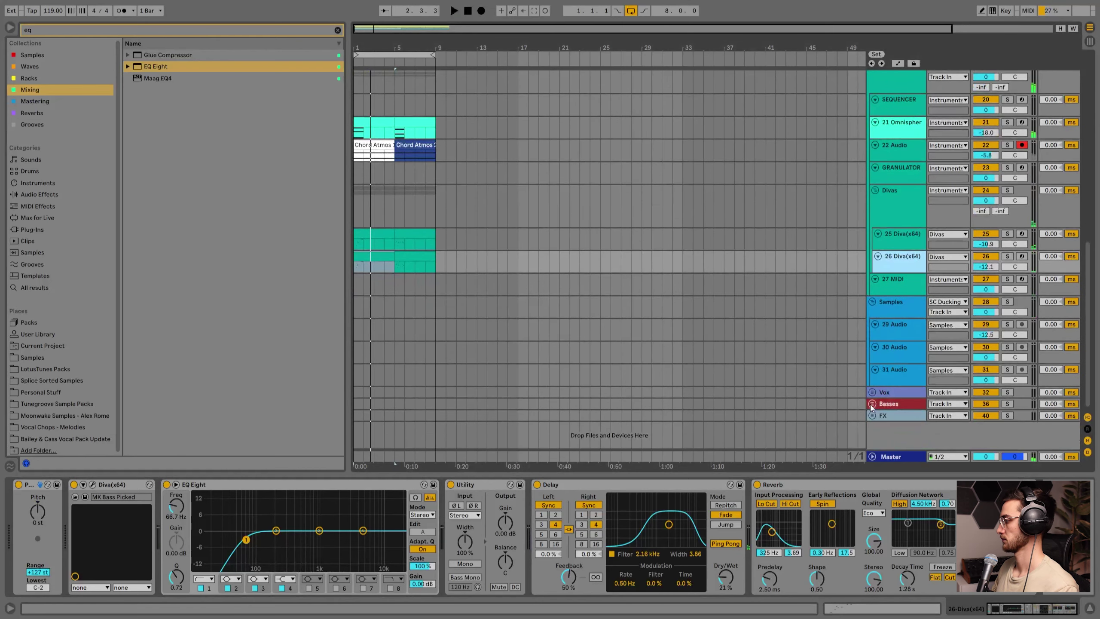
click(872, 404)
click(889, 411)
scroll(889, 411, down, 3)
click(895, 373)
scroll(392, 153, up, 2)
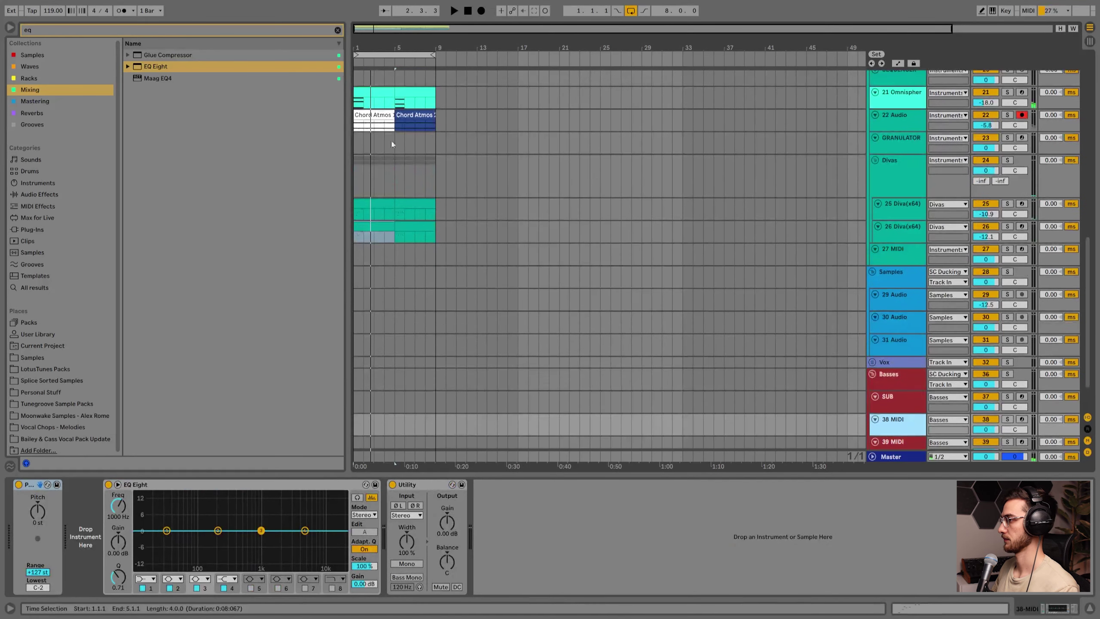
Copy both Omnisphere MIDI clips into the Basses group and place them on the 38 MIDI track.
click(402, 91)
drag(414, 94, 414, 397)
click(383, 395)
scroll(381, 346, down, 2)
double_click(368, 346)
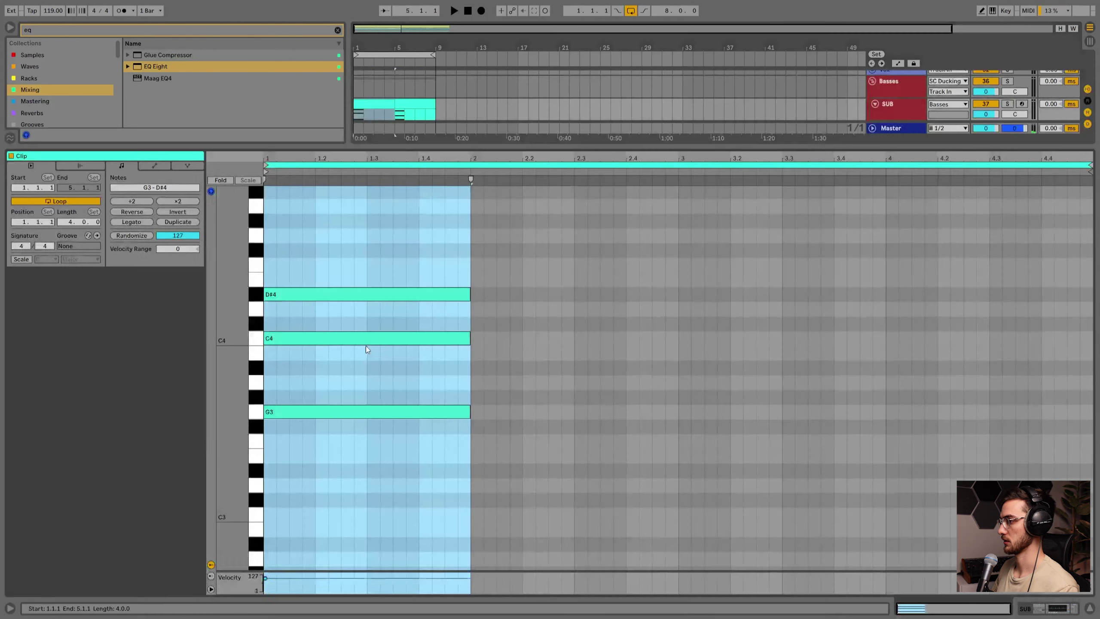
key(shift+Tab)
click(901, 355)
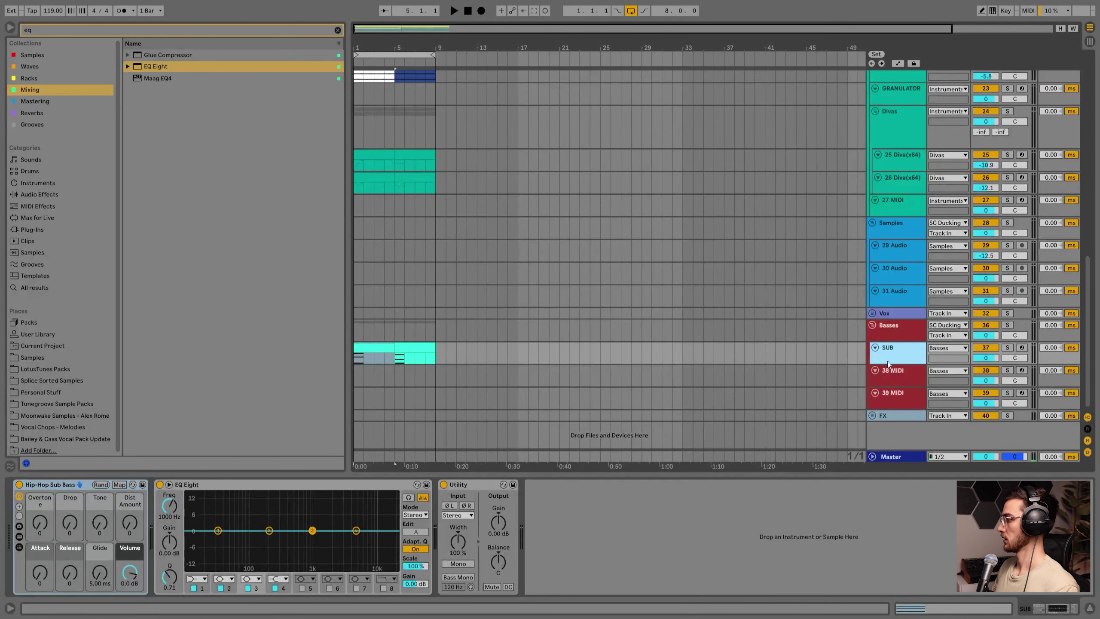
mouse_move(372, 352)
mouse_down()
mouse_move(370, 390)
mouse_move(365, 373)
mouse_up()
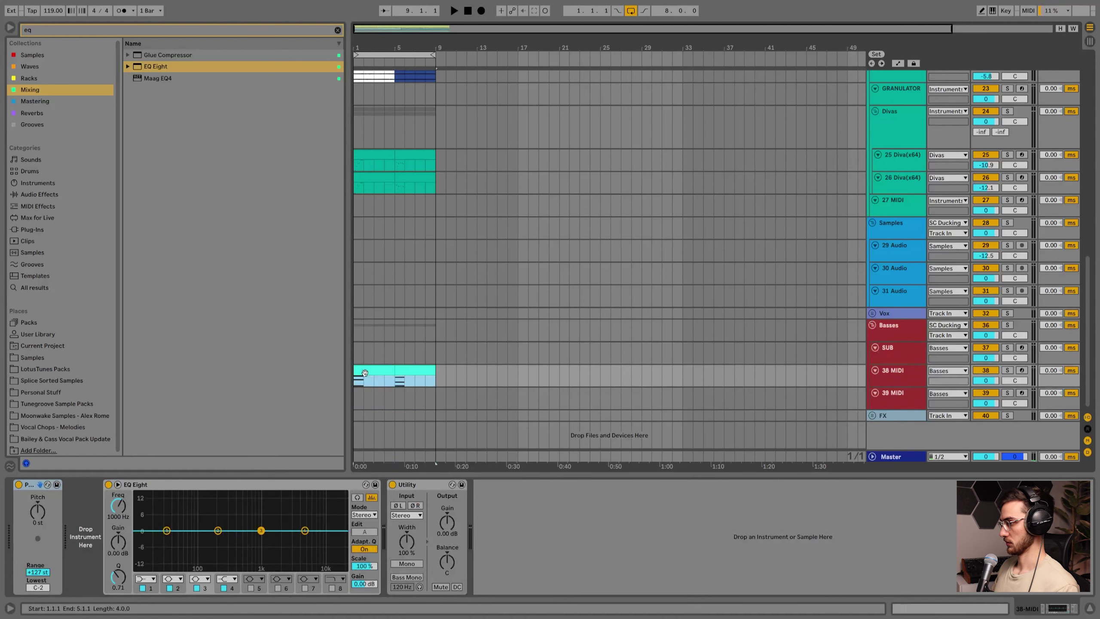
Merge the two clips on the 38 MIDI track into one 8-bar clip and delete every note above G3.
click(898, 375)
double_click(423, 373)
key(shift+Tab)
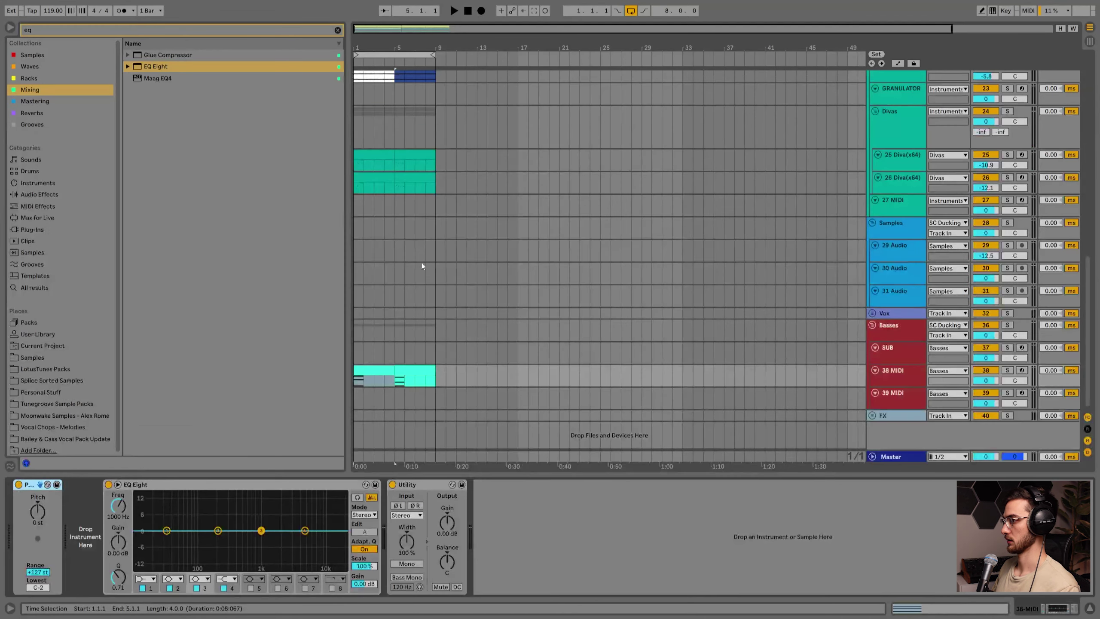
click(407, 368)
double_click(404, 368)
drag(297, 389, 860, 224)
key(Delete)
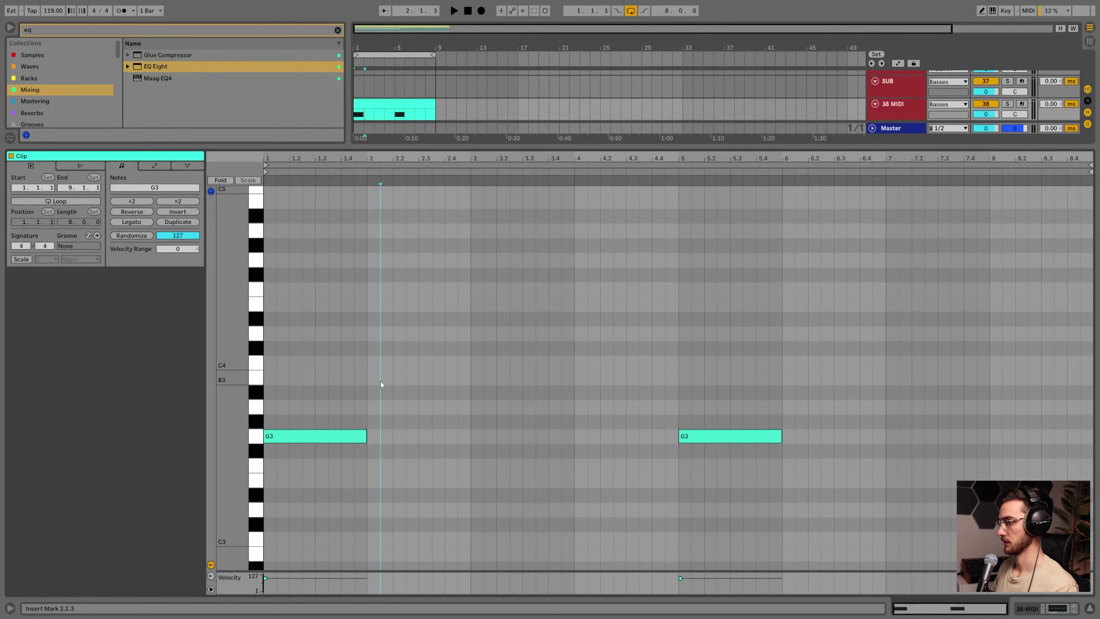
Shorten the first G3 to one beat starting at 1.2, copy it to 1.4 and select all of bar 1.
mouse_move(313, 436)
mouse_down()
mouse_move(338, 438)
mouse_move(316, 438)
mouse_up()
scroll(338, 420, down, 3)
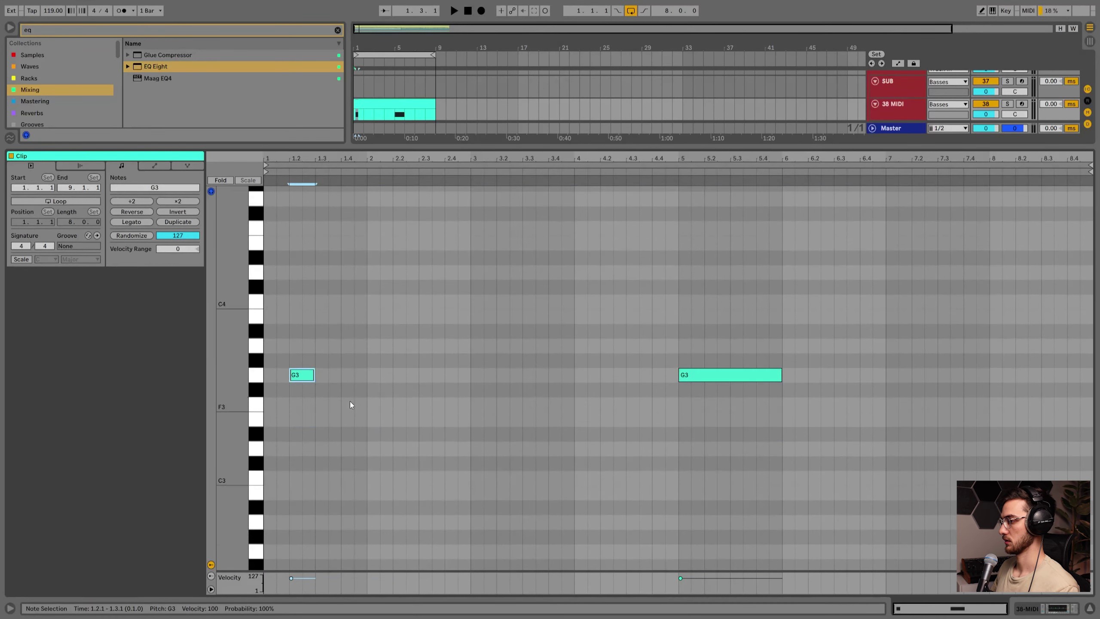
click(731, 381)
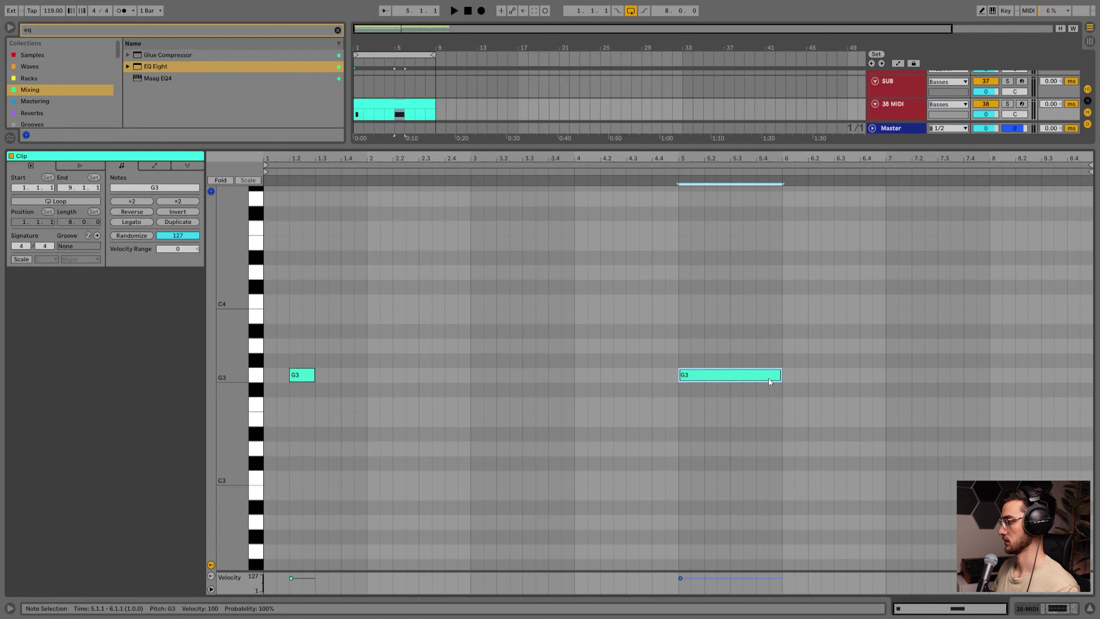
click(310, 378)
drag(304, 377, 353, 387)
click(350, 408)
drag(268, 418, 366, 364)
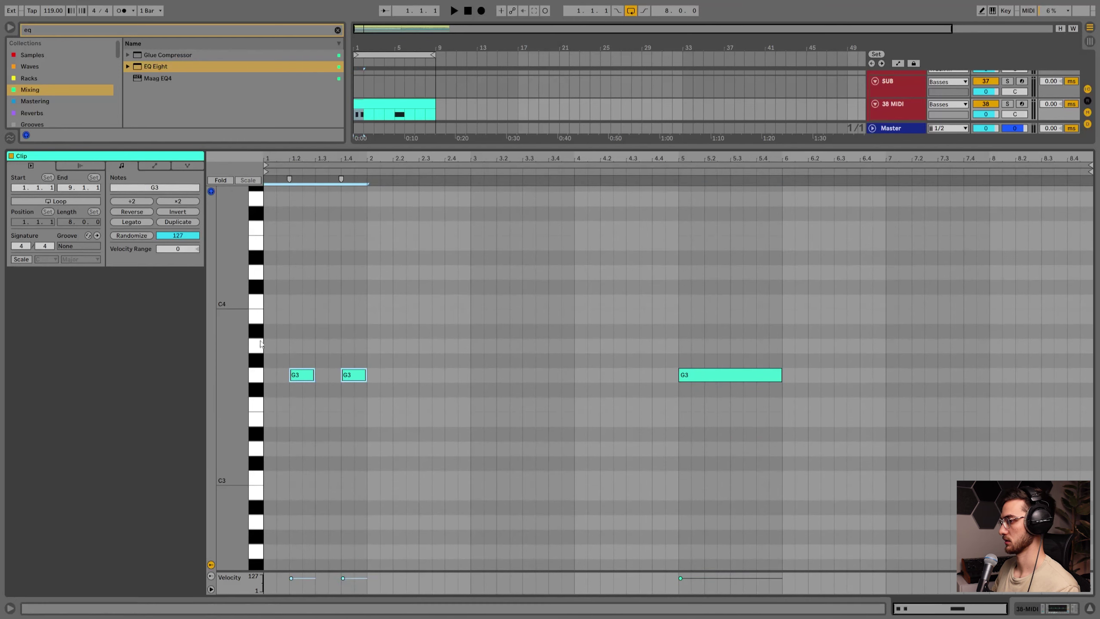
Duplicate the one-bar G3 pattern through bar 8 and delete the leftover note at 5.1.1.
key(ctrl+d)
key(ctrl+d)
key(ctrl+d)
key(ctrl+d)
key(ctrl+d)
drag(696, 394, 693, 341)
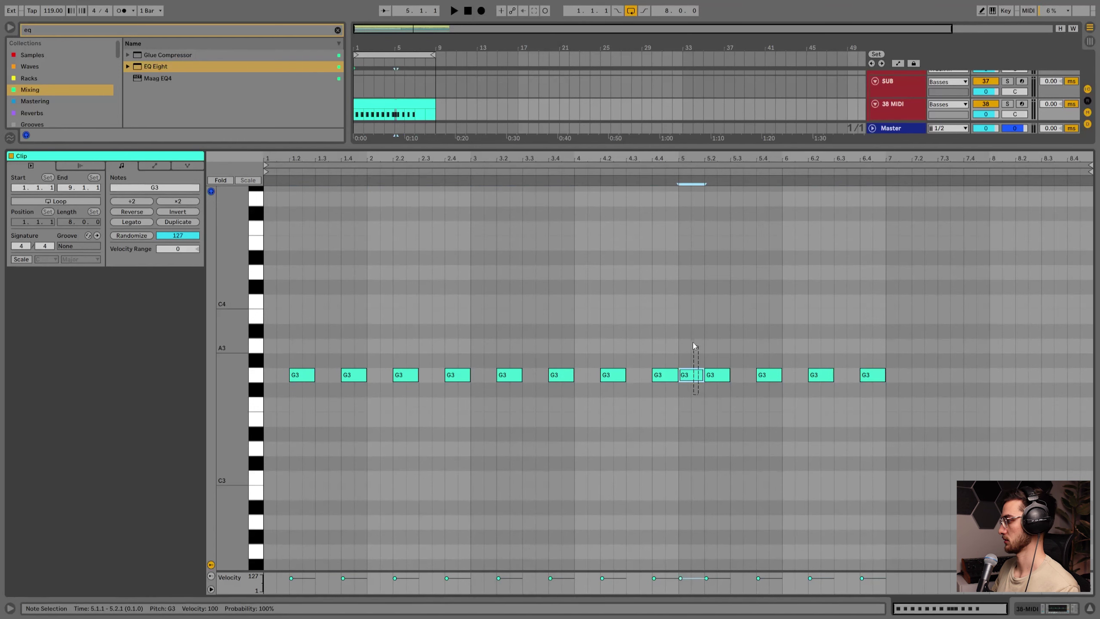
key(Delete)
drag(866, 412, 787, 349)
key(ctrl+d)
Play the pattern back briefly, set the 38 MIDI track's volume to -7.0 dB and save the set.
key(shift+Tab)
key(space)
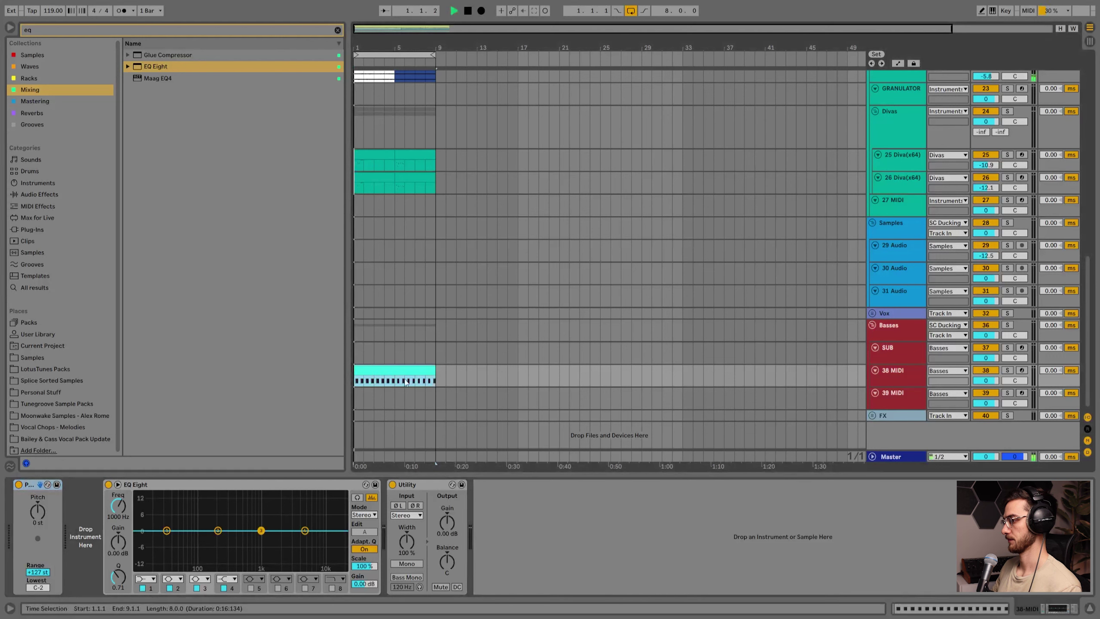
key(space)
drag(986, 380, 987, 389)
key(ctrl+s)
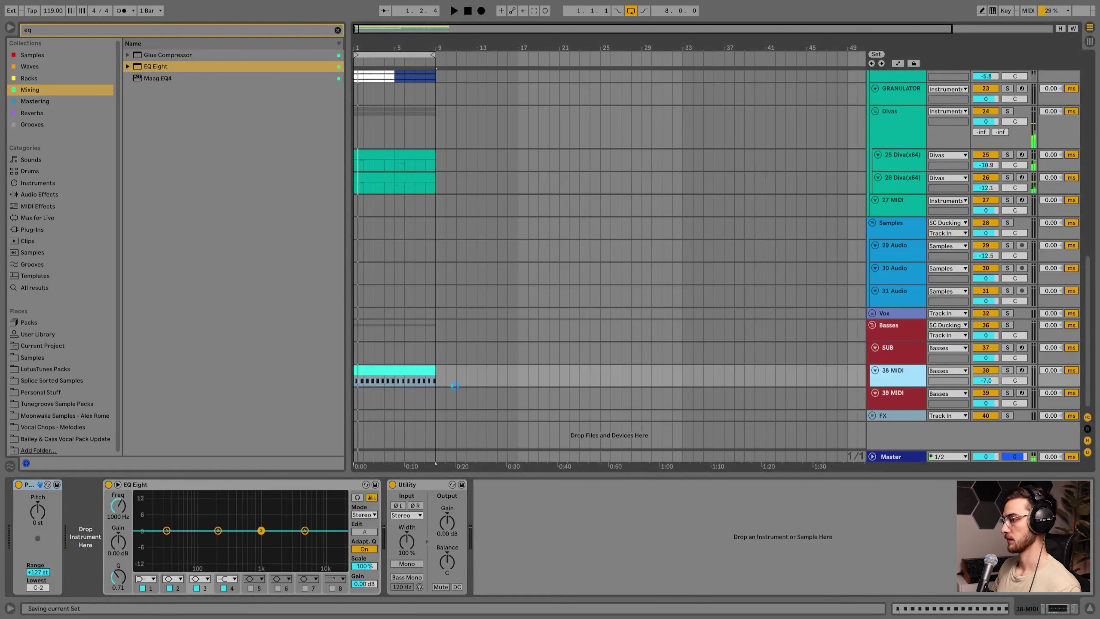
Assign the Basses group's colour to its grouped tracks and clips.
click(889, 334)
right_click(898, 333)
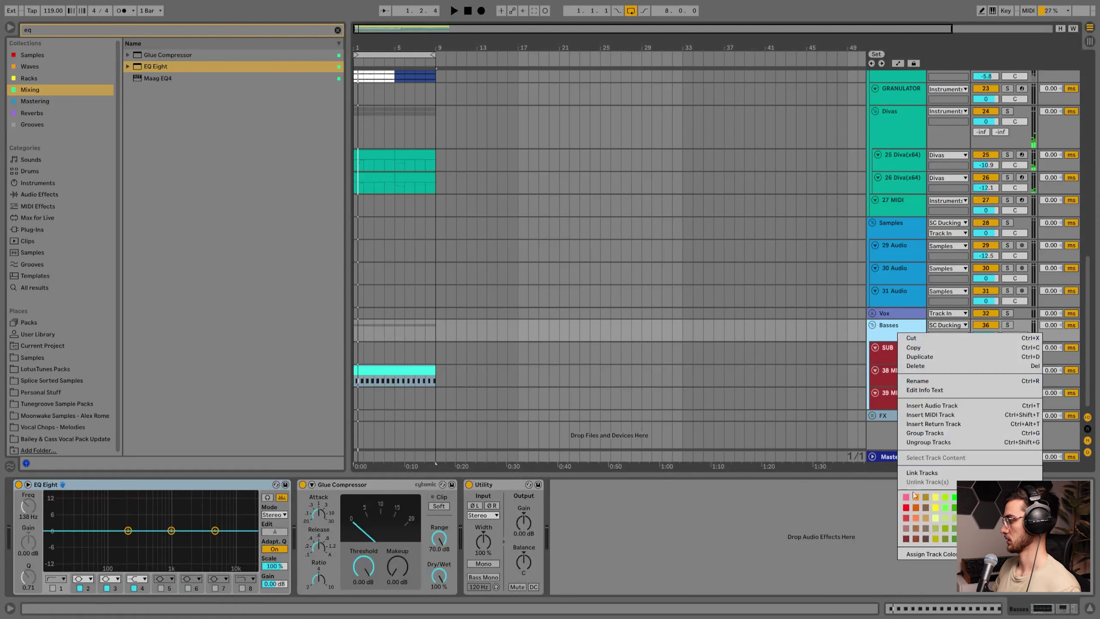
click(922, 554)
Search the plug-ins for diva, load Diva on the 38 MIDI track and set the track's volume to -12.5 dB.
click(907, 381)
key(ctrl+f)
text(diva)
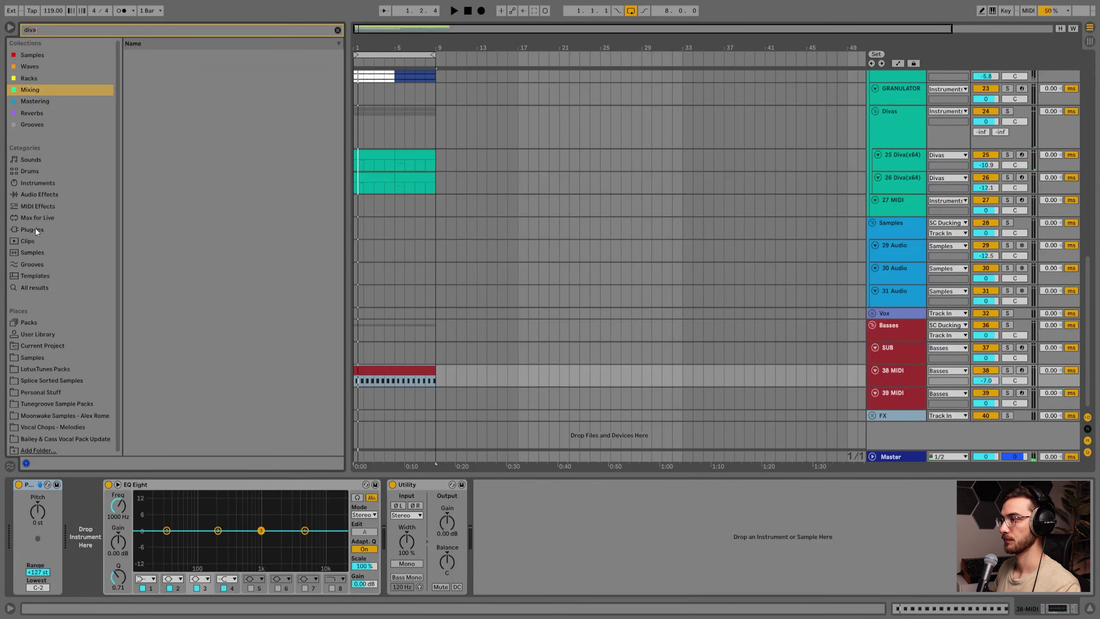
click(35, 229)
double_click(147, 77)
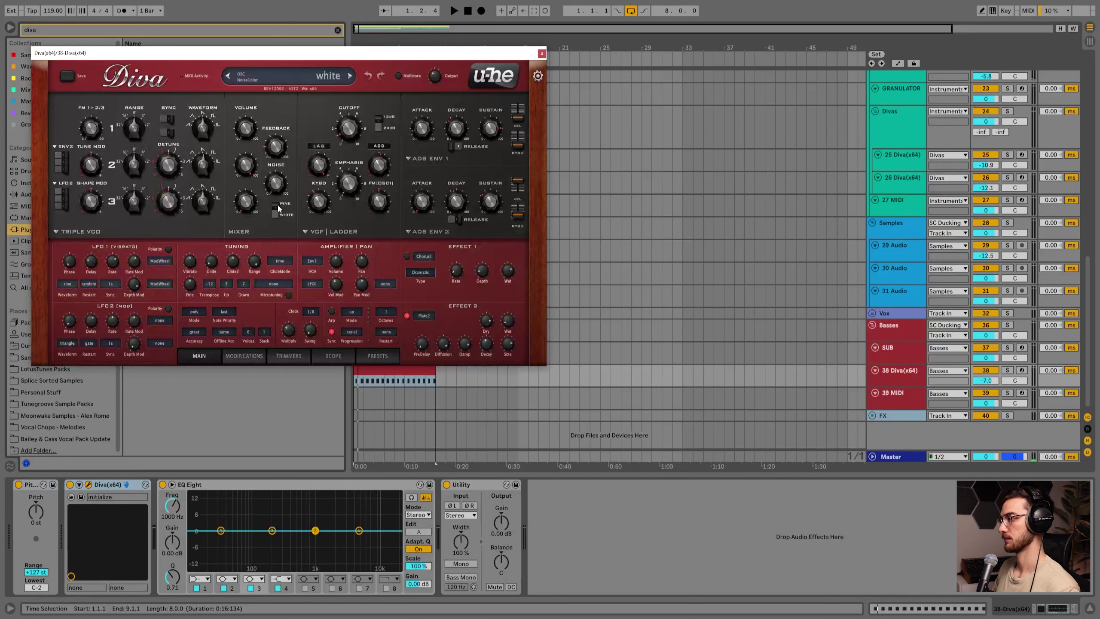
key(space)
drag(985, 381, 956, 382)
Audition presets from Diva's 1 BASS folder, including HS Bonebreaker and HS Cable Bass, and load MK Bass Funkay.
click(295, 88)
click(377, 357)
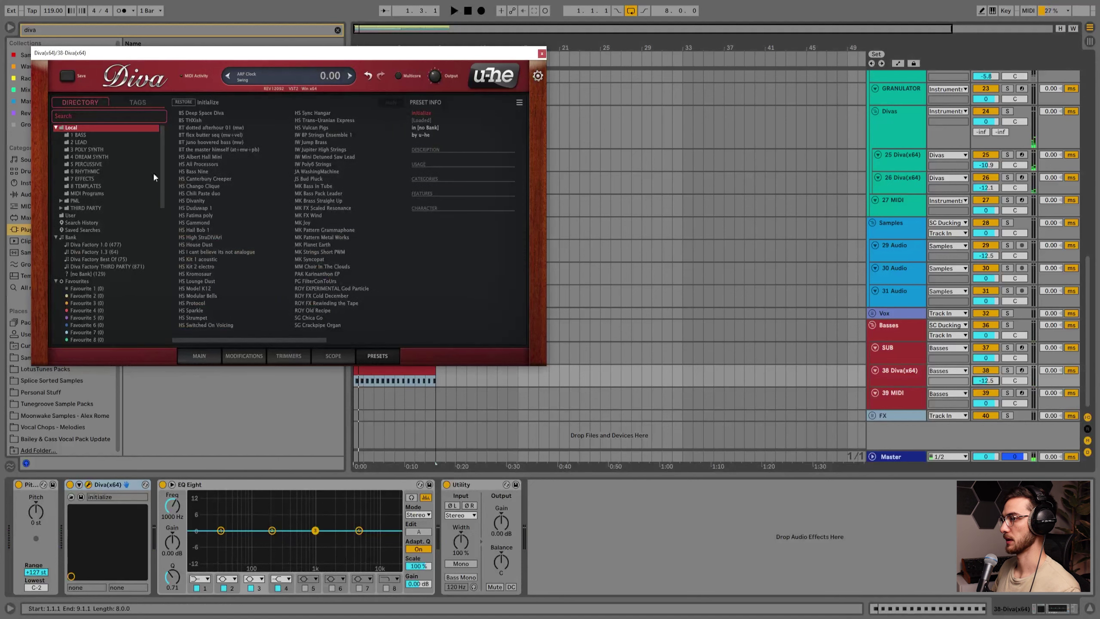
click(80, 135)
click(204, 128)
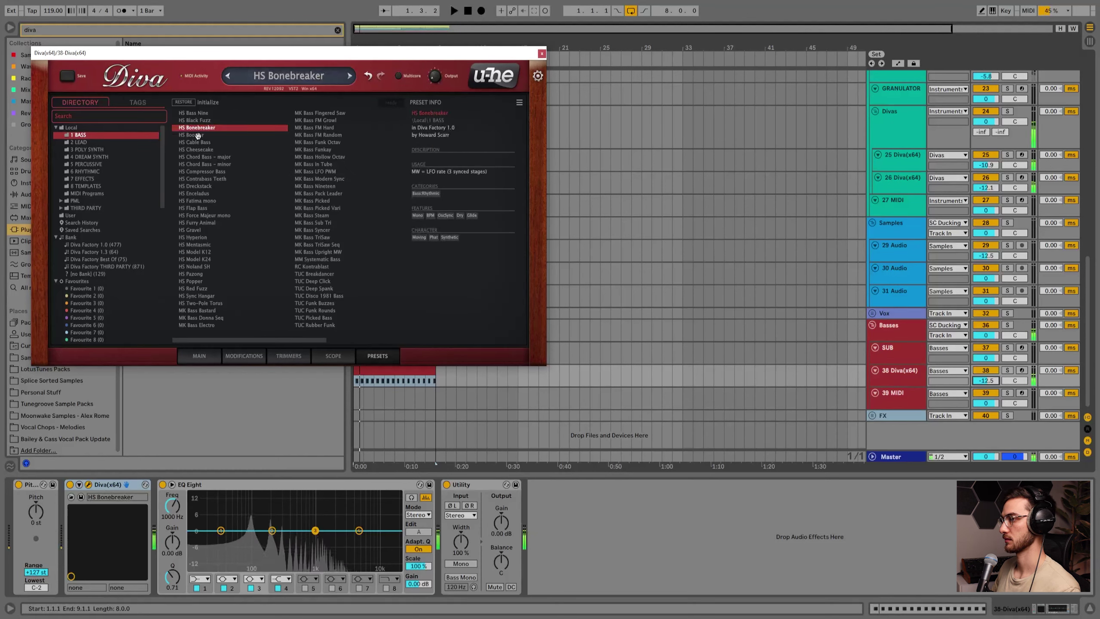
click(195, 136)
click(198, 143)
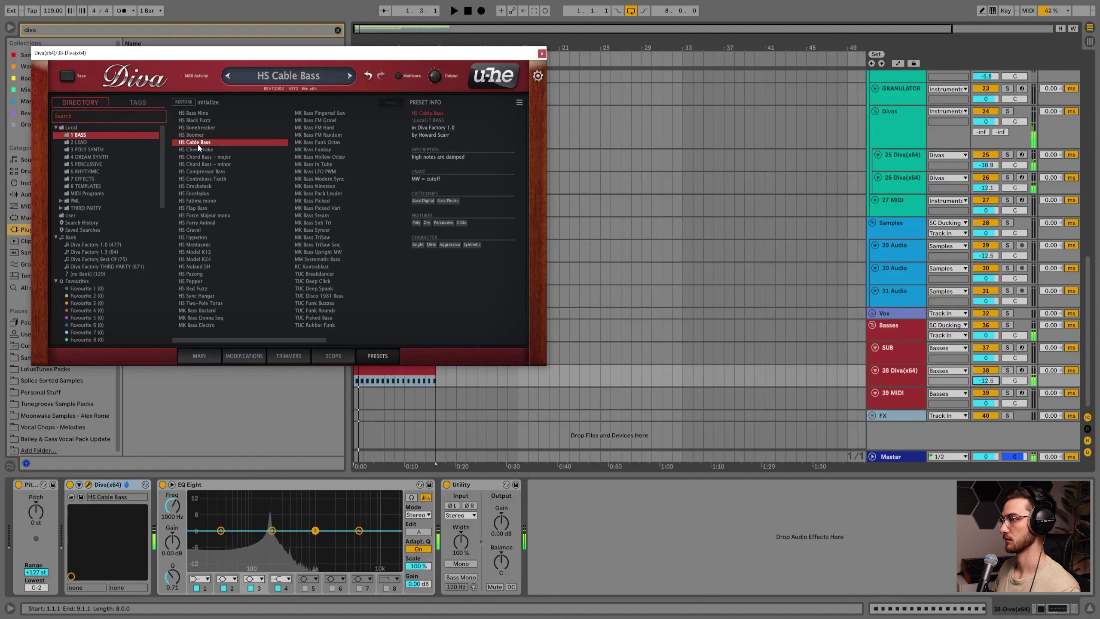
click(323, 150)
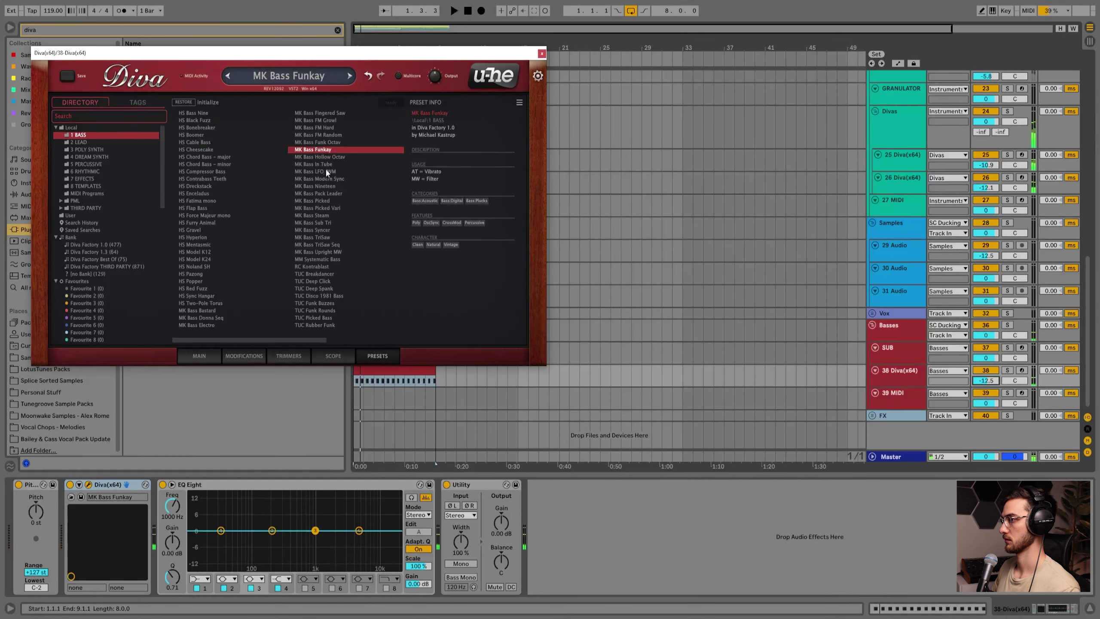
key(space)
click(541, 54)
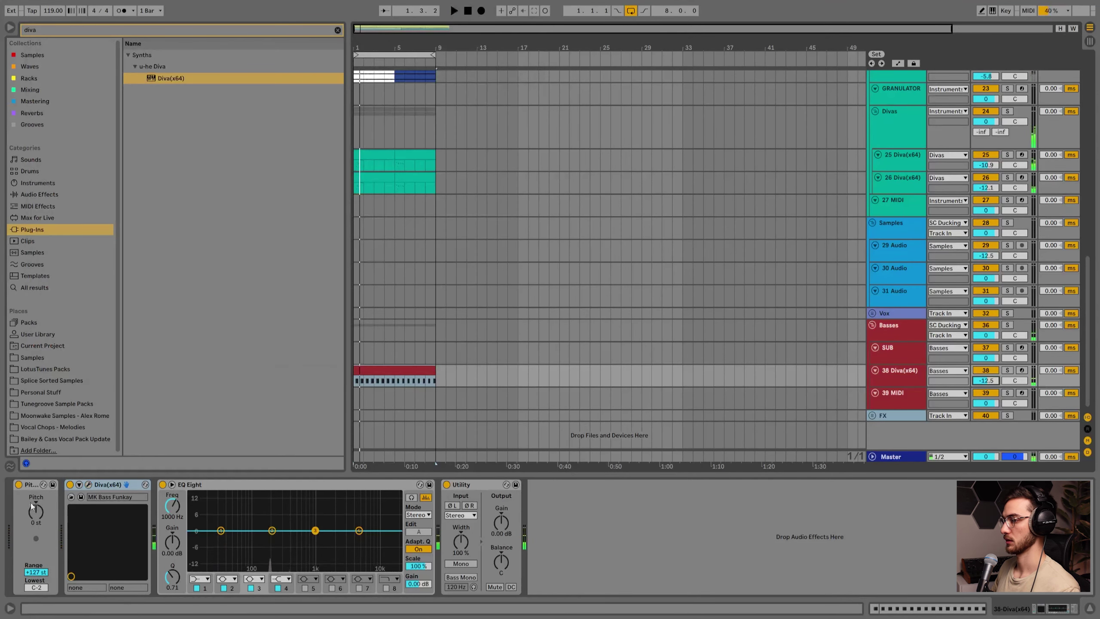
Transpose all notes in the Diva bass clip down two octaves to G1.
double_click(371, 372)
key(ctrl+a)
key(shift+Down)
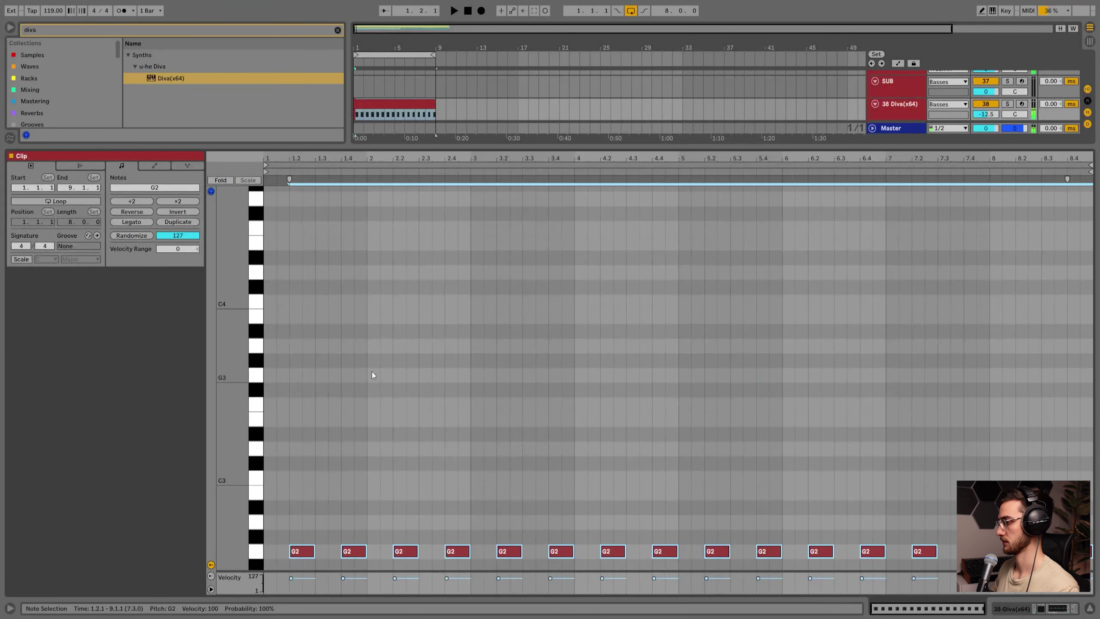
scroll(352, 400, down, 2)
key(shift+Down)
scroll(341, 409, down, 2)
Shorten all G1 notes to half a beat, shift them half a beat earlier and add a copy at 1.2.3.
click(311, 469)
click(314, 404)
key(ctrl+a)
mouse_move(305, 480)
mouse_down()
mouse_move(289, 477)
mouse_move(306, 484)
mouse_up()
click(304, 449)
key(ctrl+a)
click(300, 460)
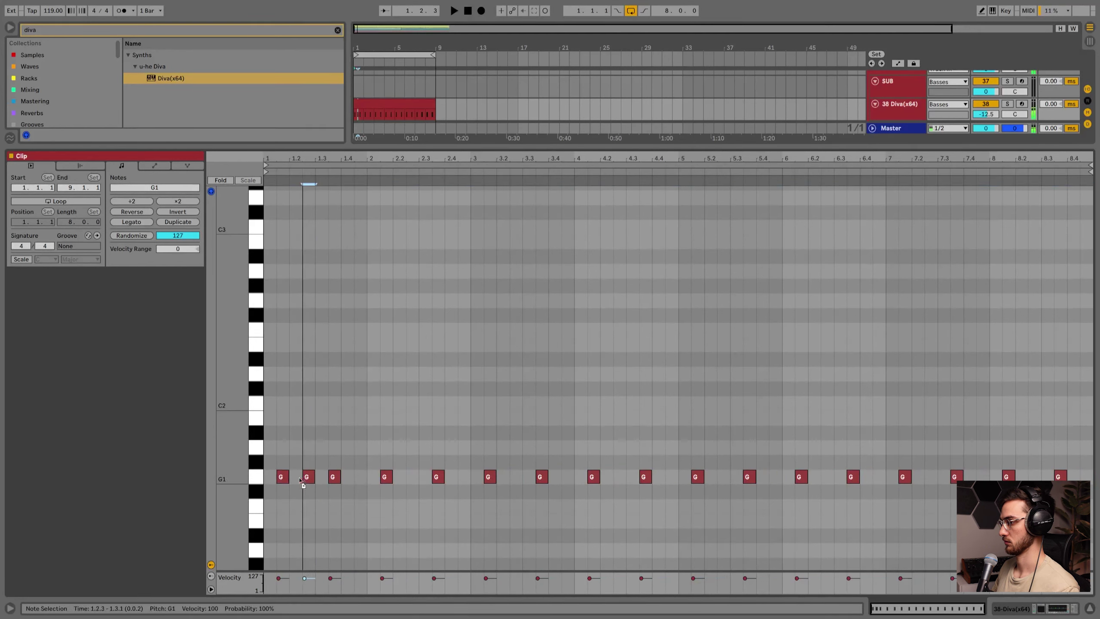
Play the bass pattern and delete all notes after the first two G1 notes.
key(space)
key(Right)
key(space)
mouse_move(330, 497)
mouse_down()
mouse_move(613, 427)
mouse_move(1079, 408)
mouse_up()
key(Delete)
Set the clip's fixed grid to 1/16 and move the second G1 note to 1.2.2.
click(532, 472)
right_click(530, 475)
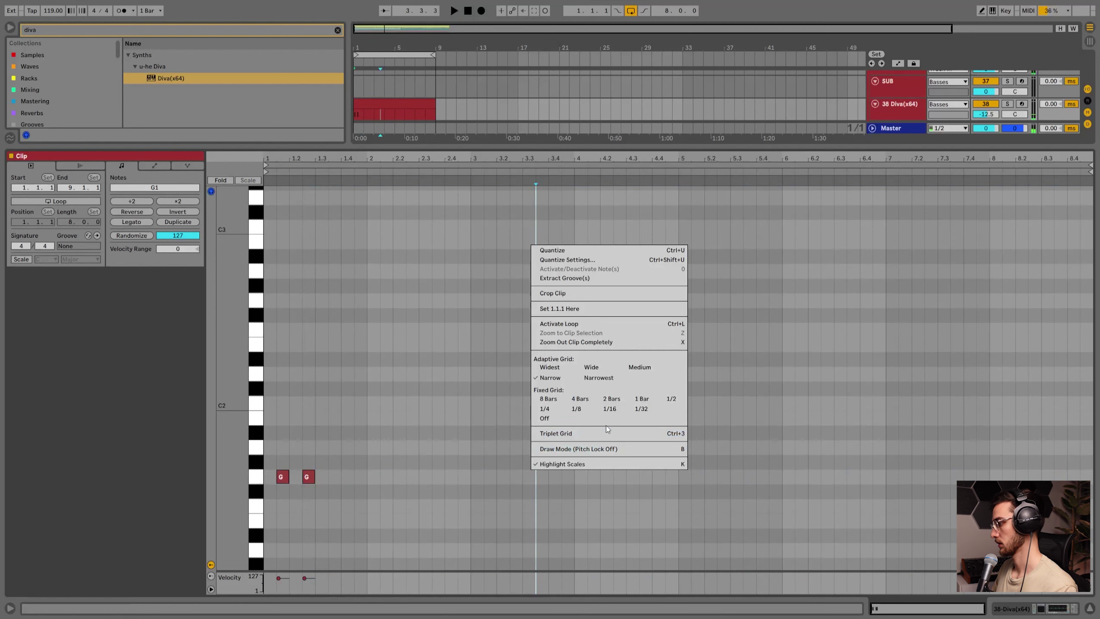
click(610, 413)
click(389, 433)
drag(309, 484, 304, 486)
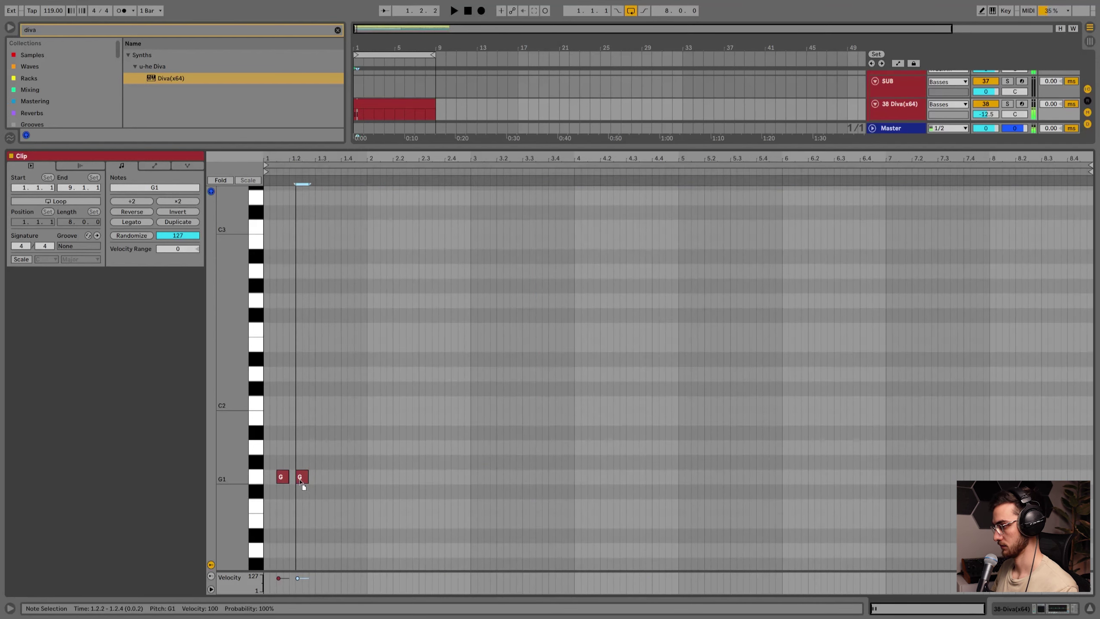
Load Diva's MK Bass Hollow Octav preset, set the bass track's Pitch device to +12 st and audition the result.
key(shift+Tab)
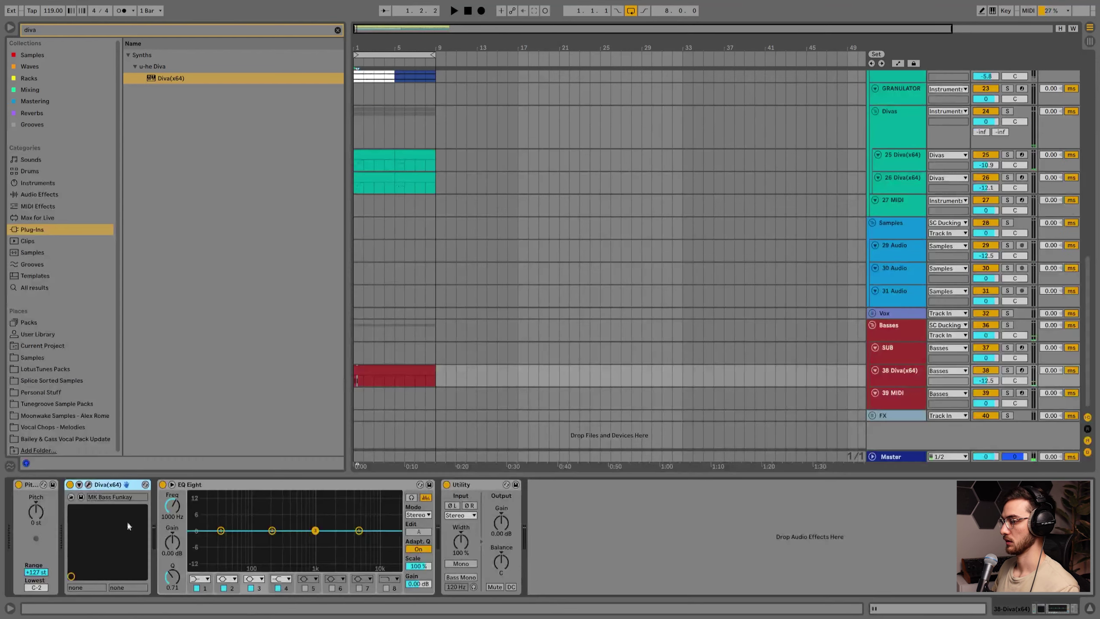
click(89, 484)
click(329, 157)
key(space)
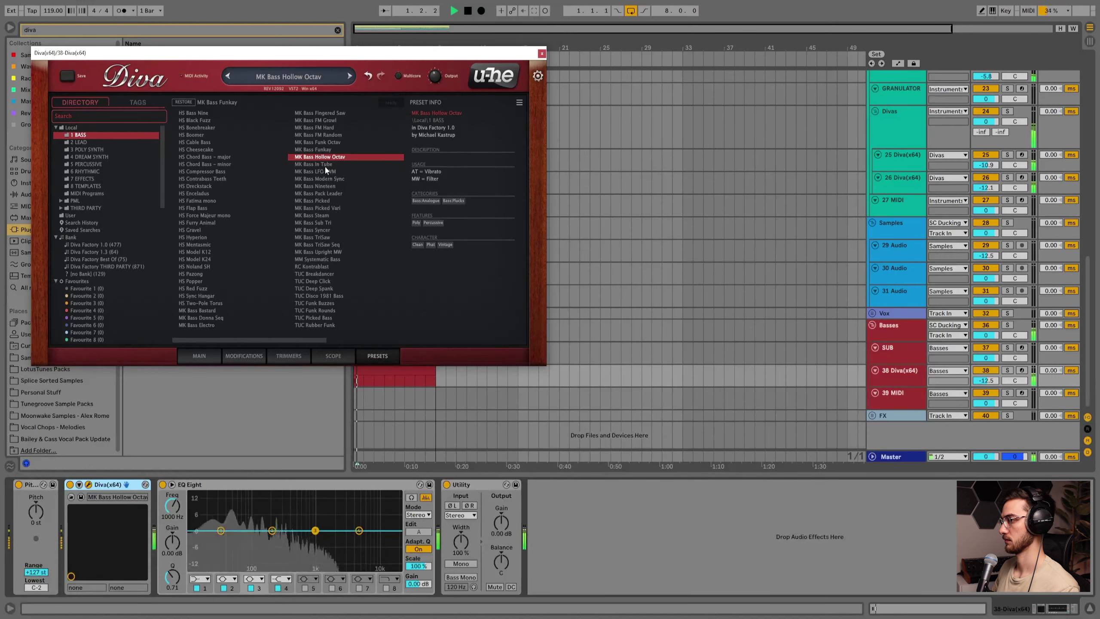
drag(40, 514, 41, 511)
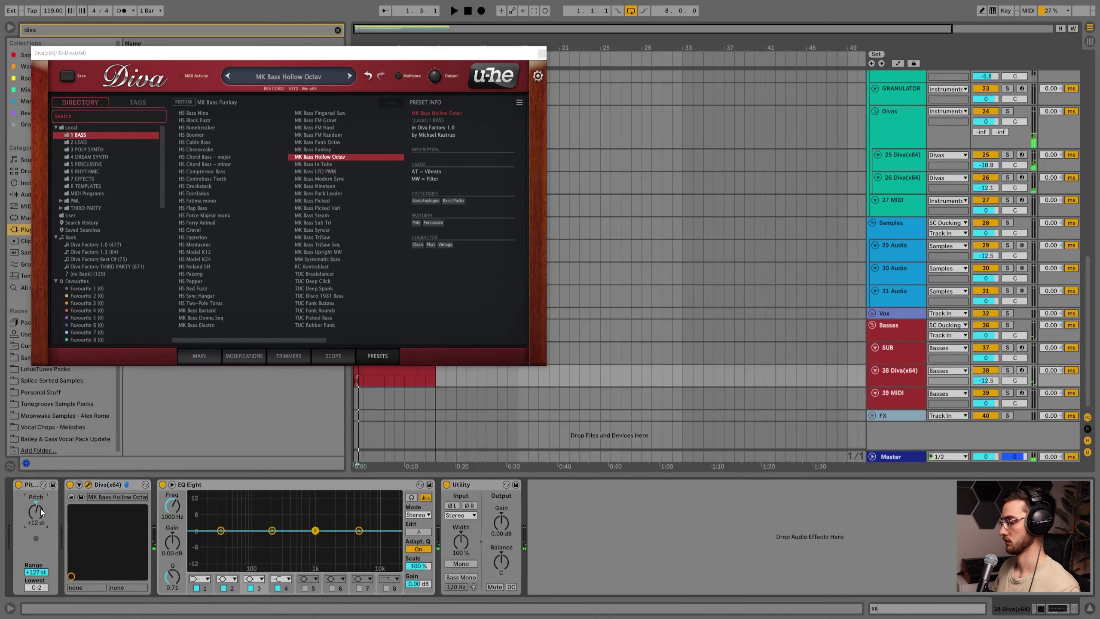
key(space)
click(541, 53)
key(space)
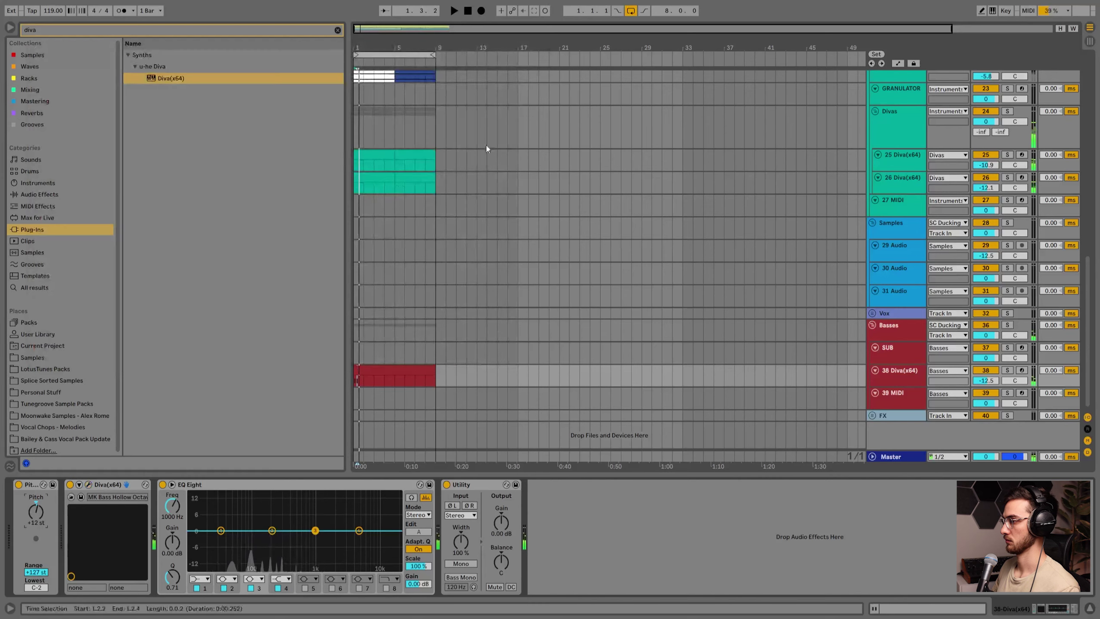
Move the G1 notes in the bass clip later within bar 1 while auditioning their timing.
double_click(362, 369)
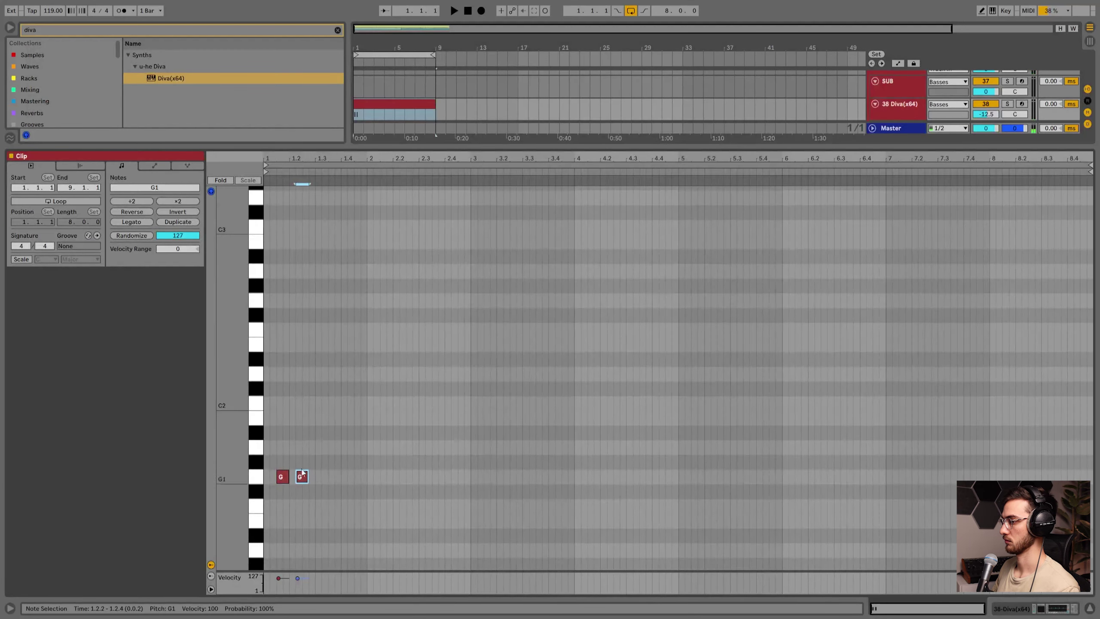
click(297, 486)
drag(304, 505, 294, 484)
key(space)
scroll(296, 498, down, 2)
key(space)
drag(315, 404, 352, 410)
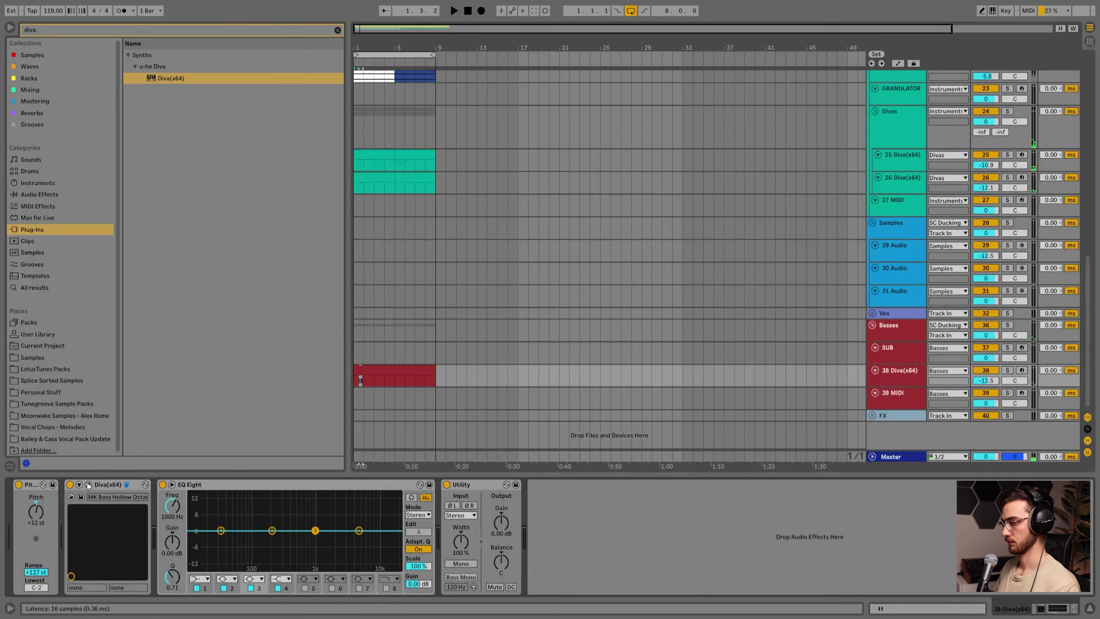
Open Diva's main synth controls for the bass preset and set the bass track's volume to -14.5 dB.
click(88, 484)
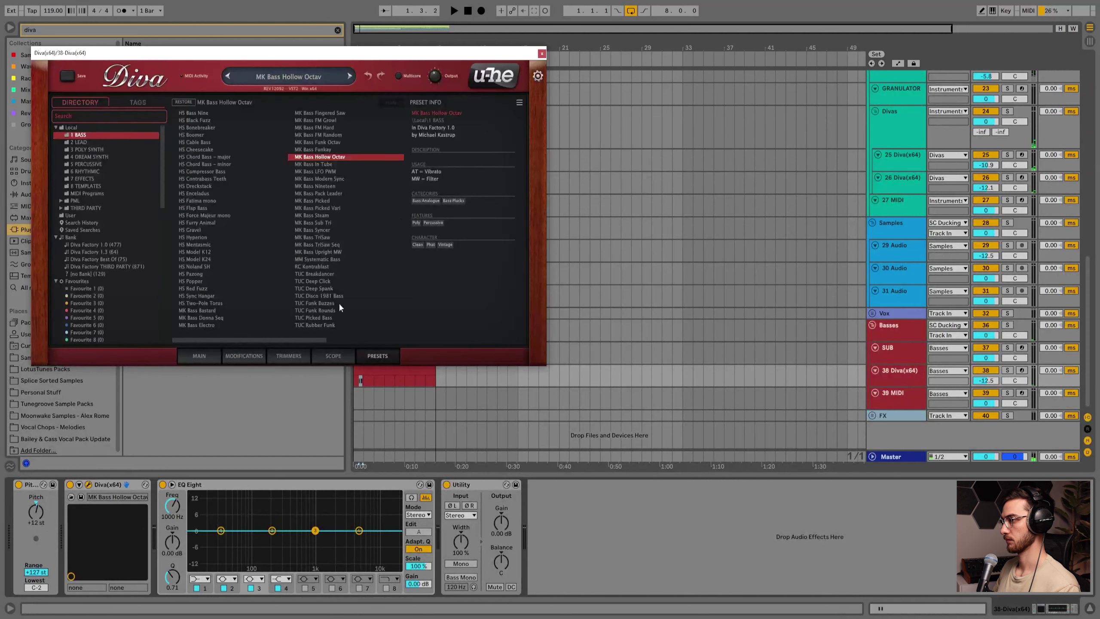
click(199, 356)
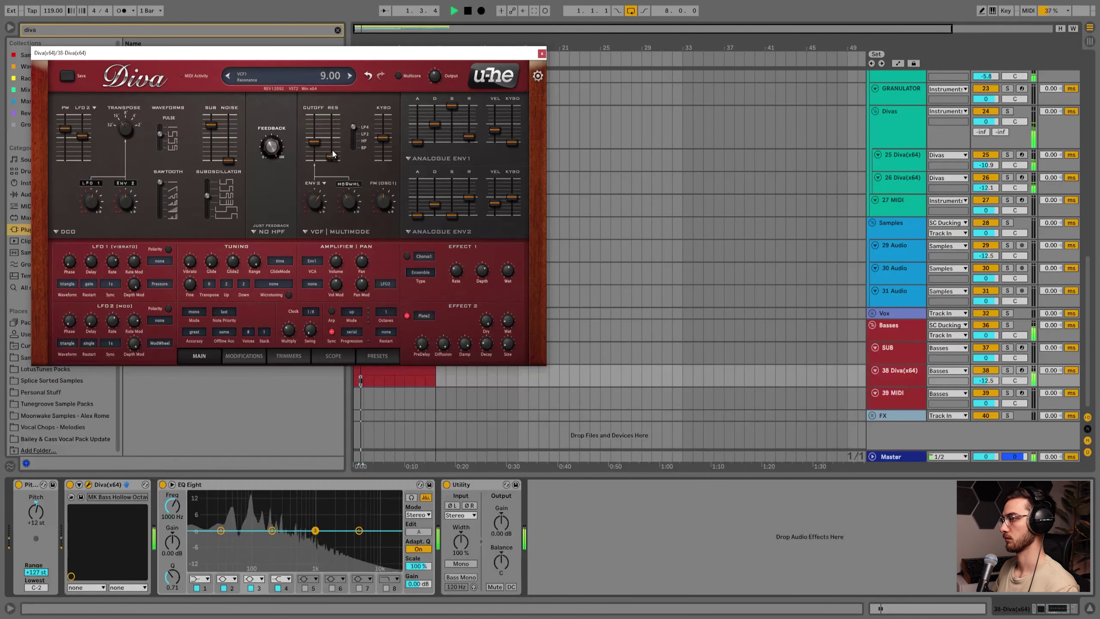
drag(987, 379, 989, 381)
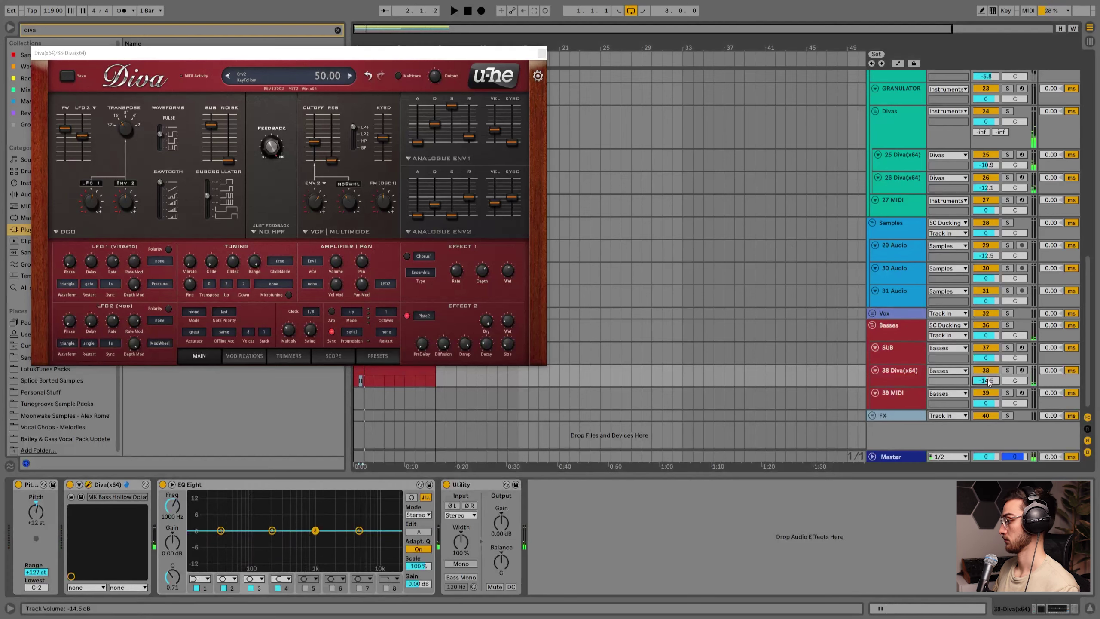
click(542, 54)
Move the last G1 note in the bass clip to 1.4.3 and audition the rhythm.
double_click(364, 378)
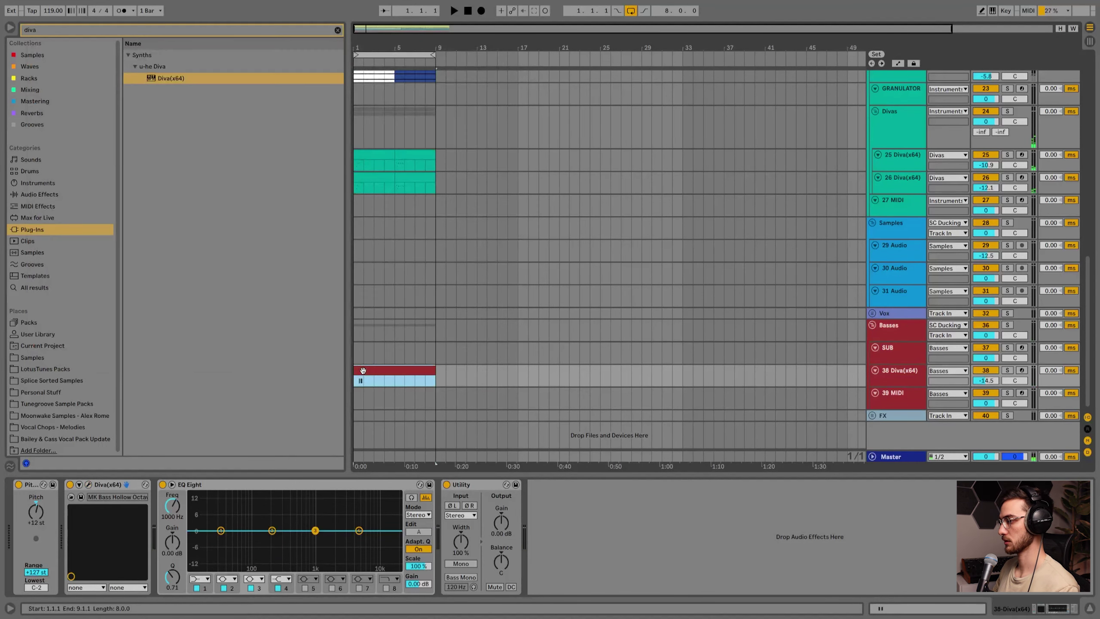
drag(308, 172, 365, 404)
key(ctrl+a)
click(357, 362)
click(361, 407)
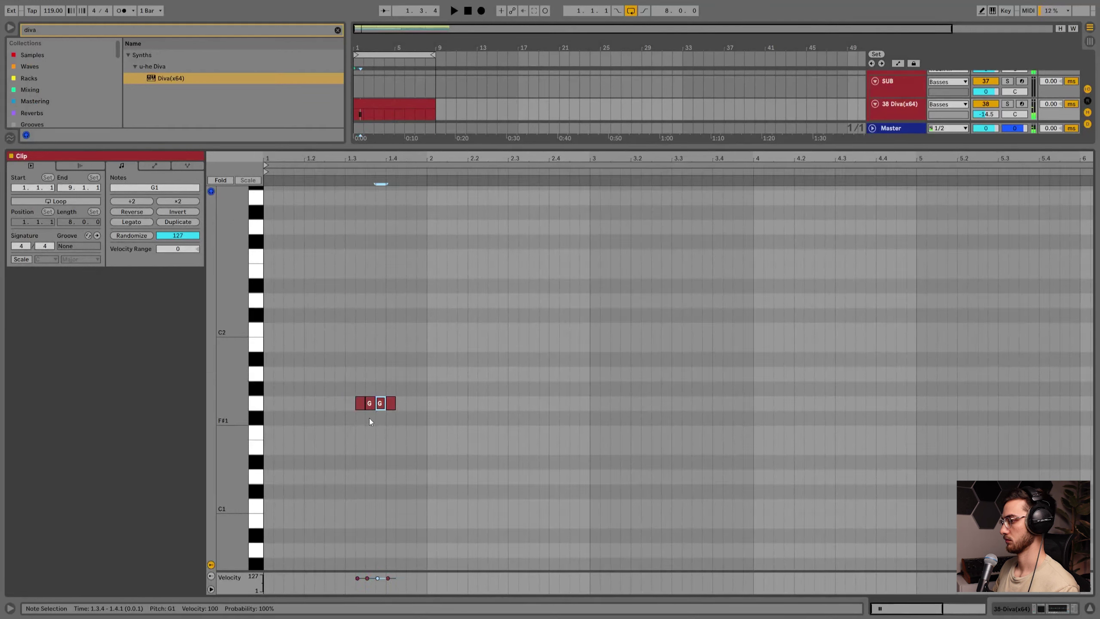
drag(390, 403, 420, 405)
click(314, 378)
key(space)
key(space)
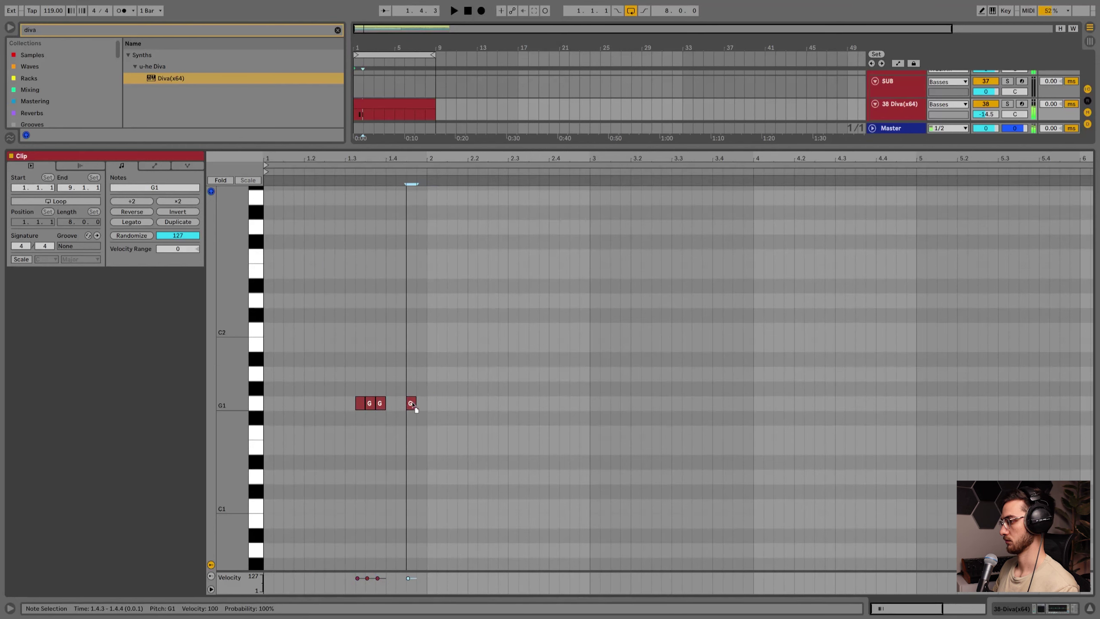
key(shift+Tab)
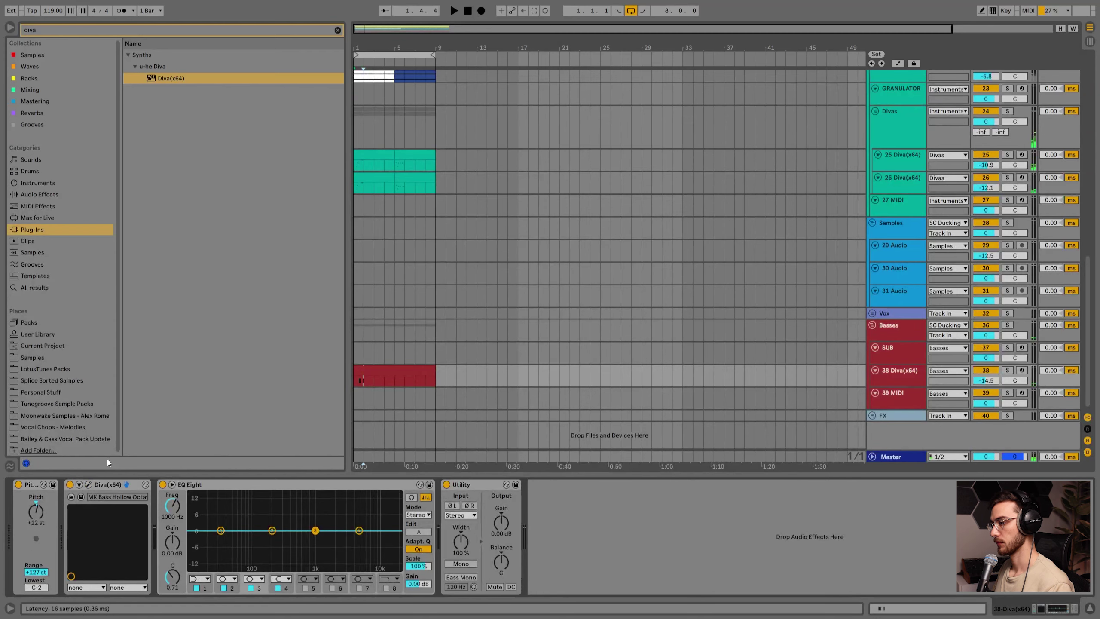
Load Diva's MK Bass Sub Tri preset on the bass track and audition it against MK Bass Syncer.
click(88, 484)
click(368, 355)
click(319, 222)
key(space)
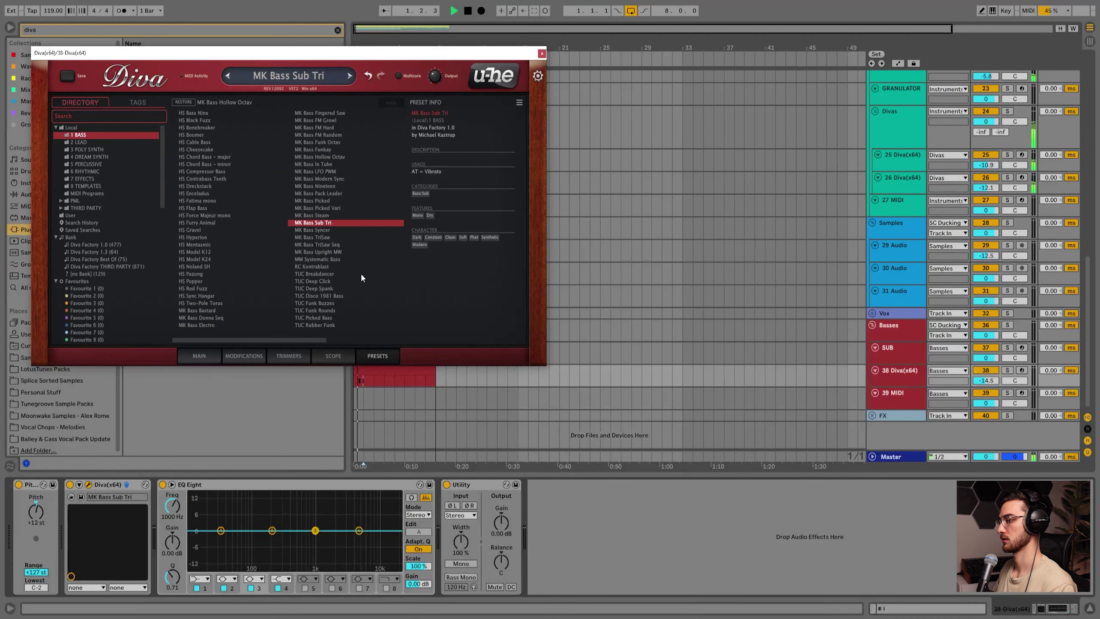
click(323, 229)
click(324, 222)
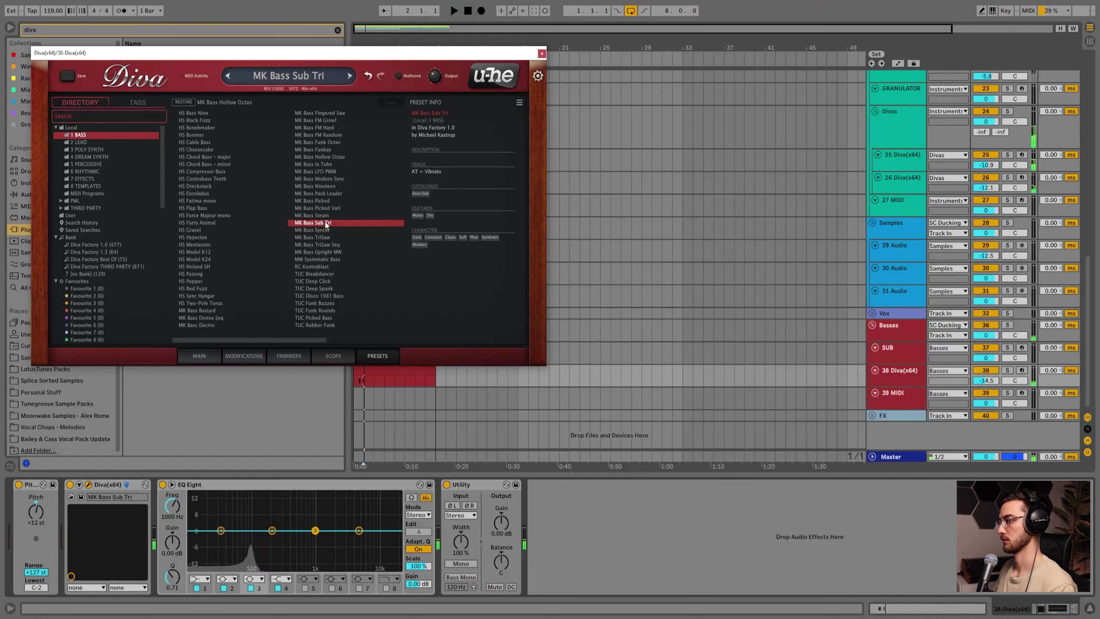
click(542, 53)
Transpose all notes in the bass clip down one octave to G0 and play the result.
double_click(361, 372)
scroll(361, 368, down, 3)
click(364, 342)
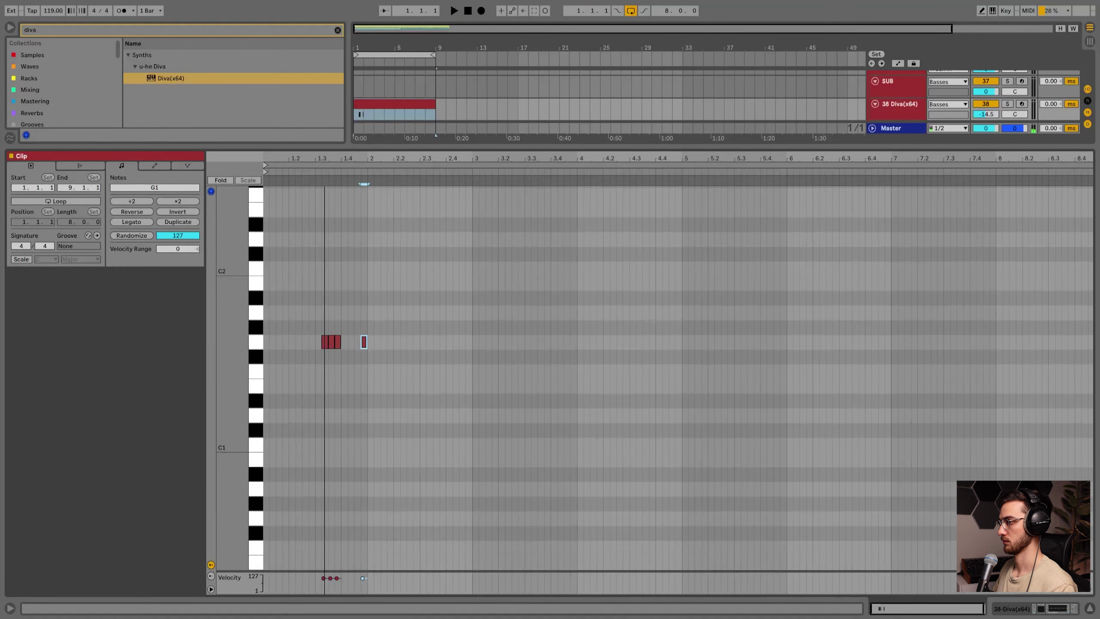
drag(324, 158, 405, 191)
click(422, 341)
key(ctrl+a)
key(shift+Down)
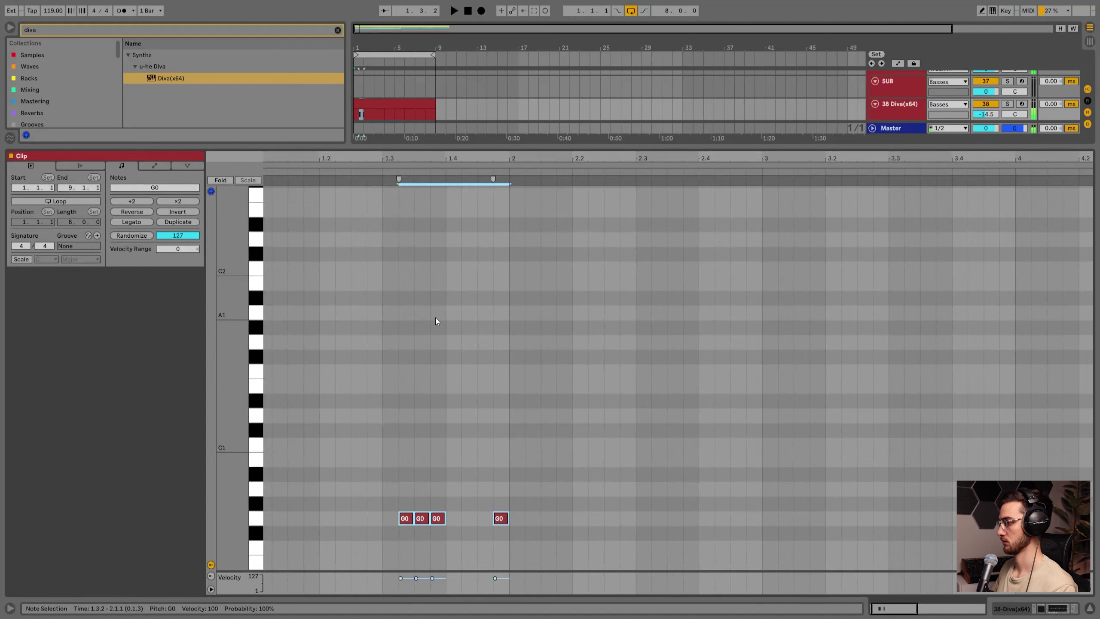
scroll(435, 317, up, 3)
key(space)
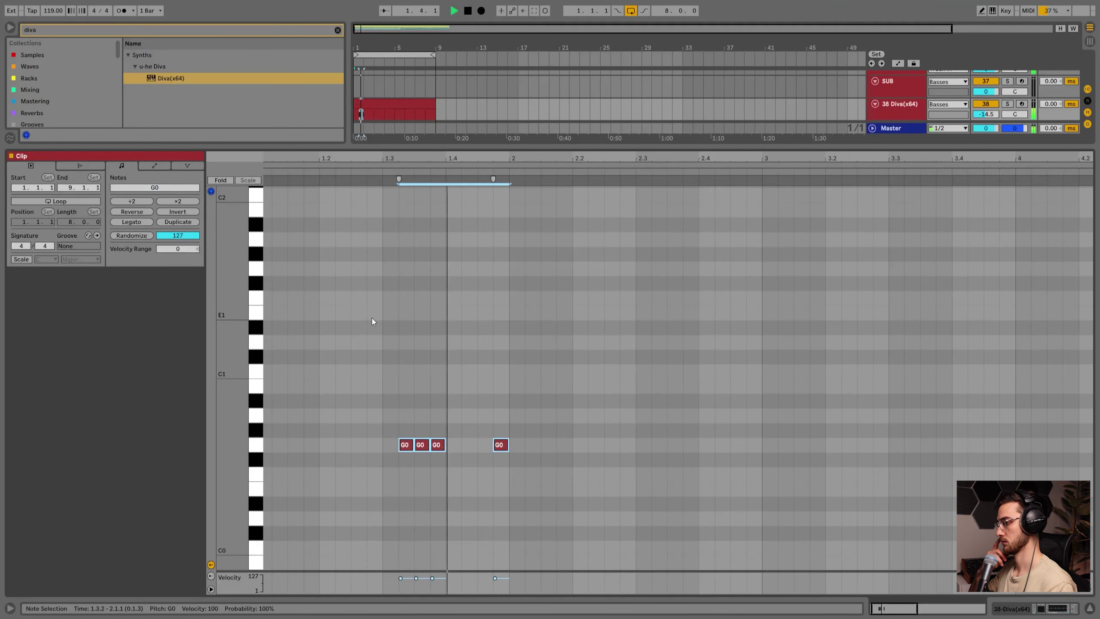
Delete the first three G0 notes, move the remaining one to 1.3.2 and audition it.
key(space)
drag(459, 409, 350, 471)
key(Delete)
drag(497, 449, 409, 445)
click(269, 431)
key(space)
key(space)
Extend the G0 note at 1.3.2 to end at 1.4.1 and play it from the clip's start.
drag(403, 449, 451, 445)
click(269, 443)
drag(300, 157, 306, 146)
click(266, 344)
key(space)
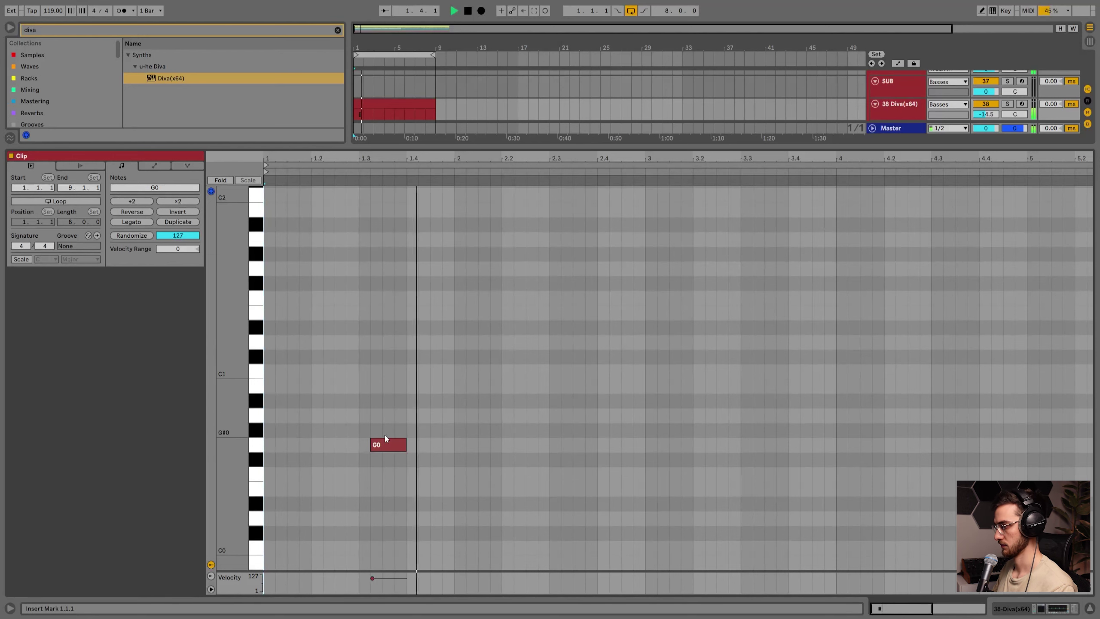
click(397, 447)
key(space)
Copy the G0 note to 1.1.3 and audition the two-note pattern.
drag(396, 447, 313, 447)
click(263, 438)
key(space)
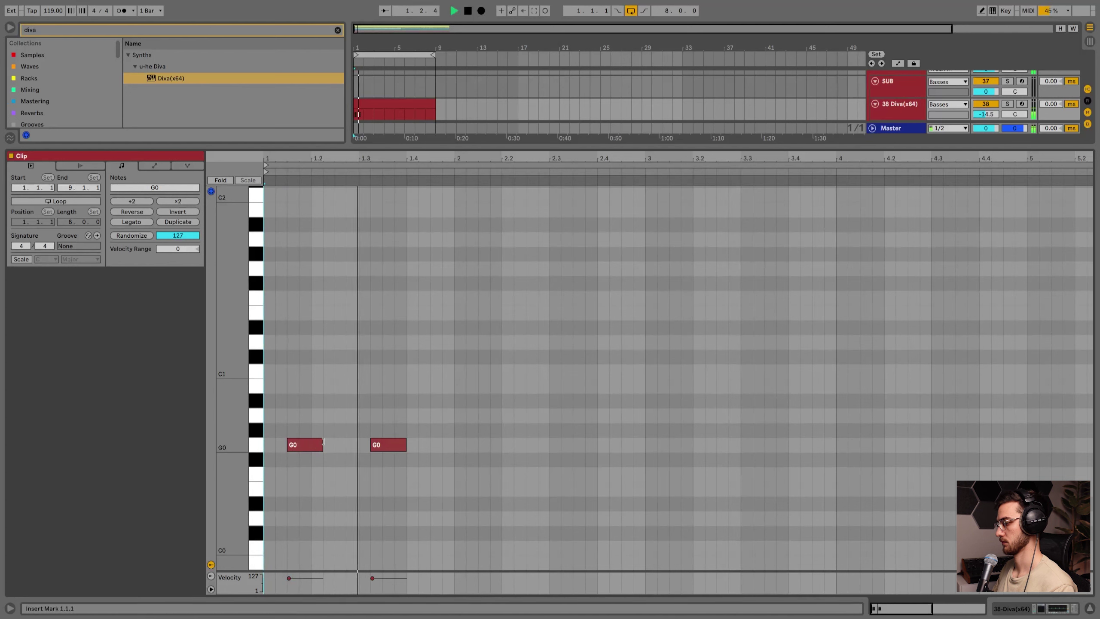
key(space)
Copy the second G0 note to 1.4.2, raise the copy to A0 and trim its start to 1.4.3.
drag(401, 447, 448, 445)
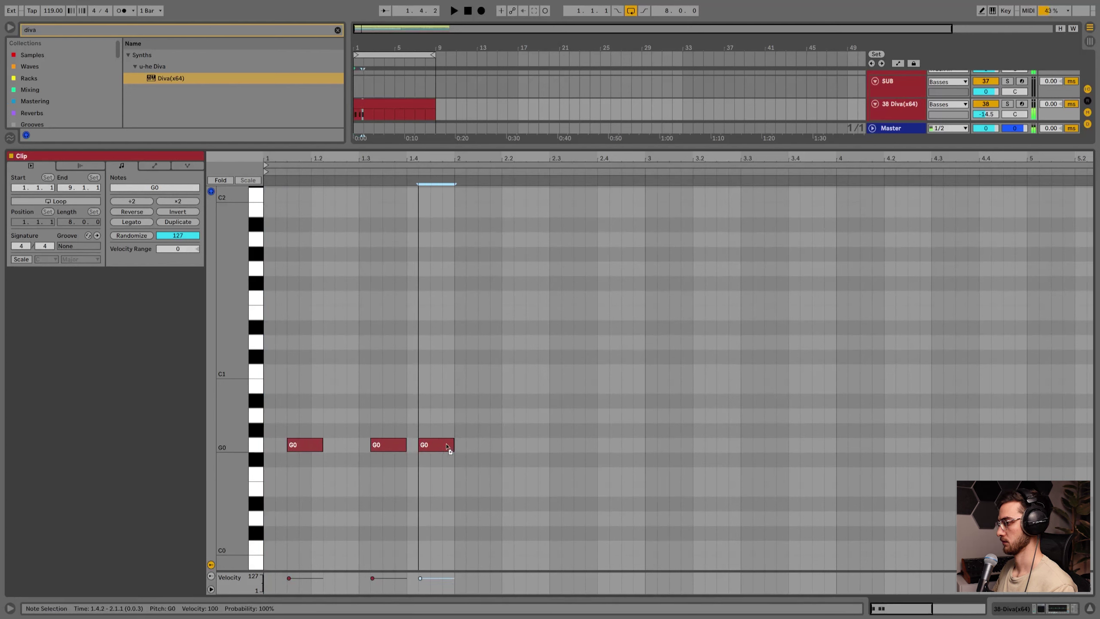
key(space)
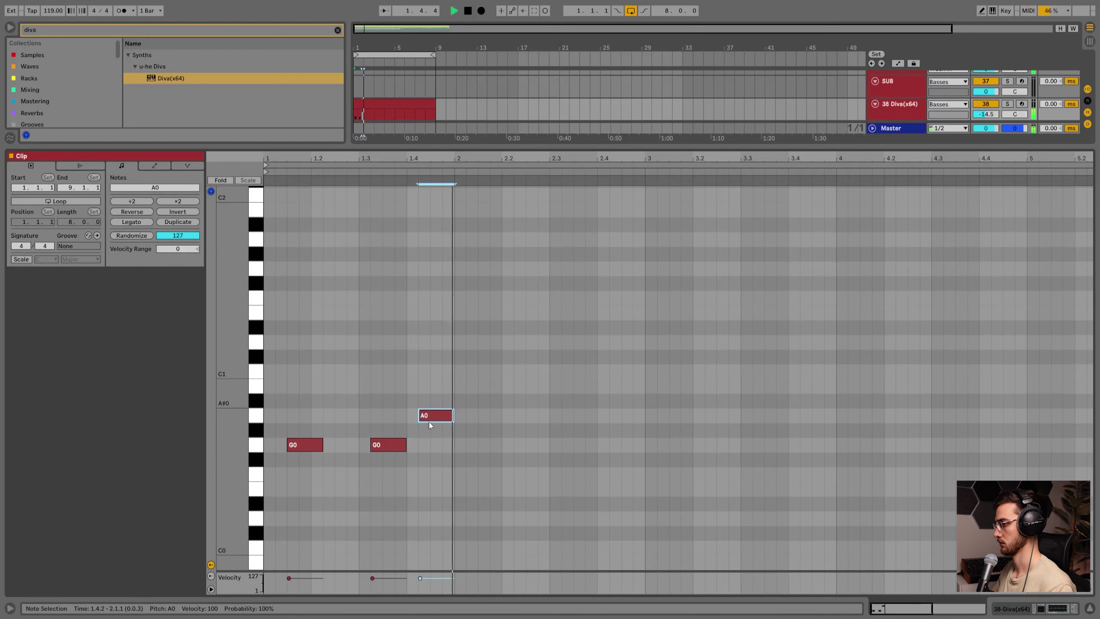
key(space)
drag(420, 415, 431, 415)
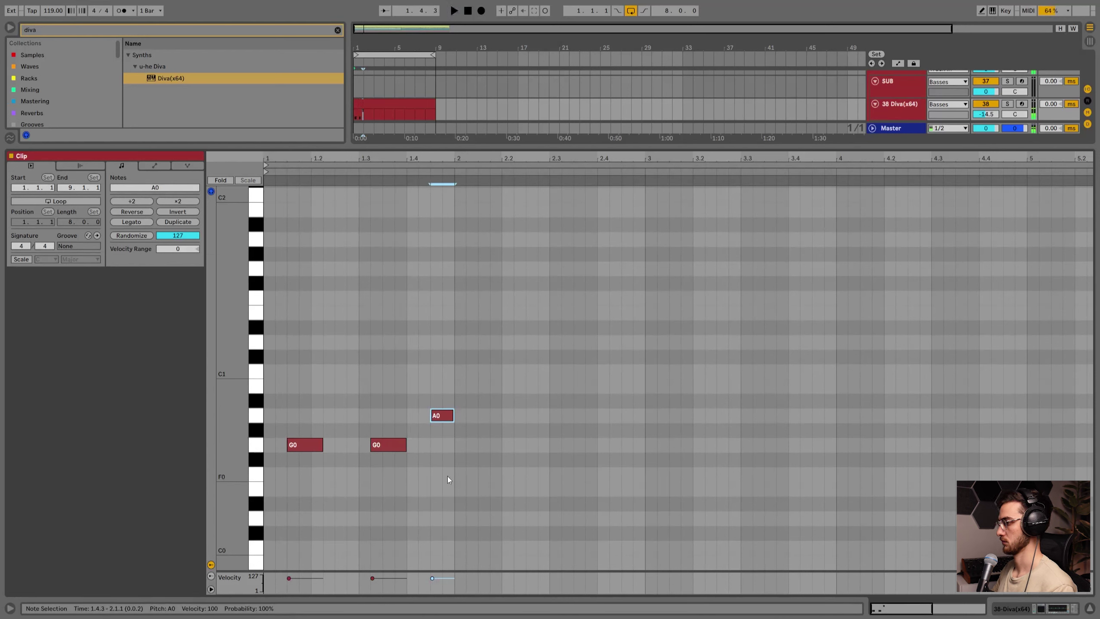
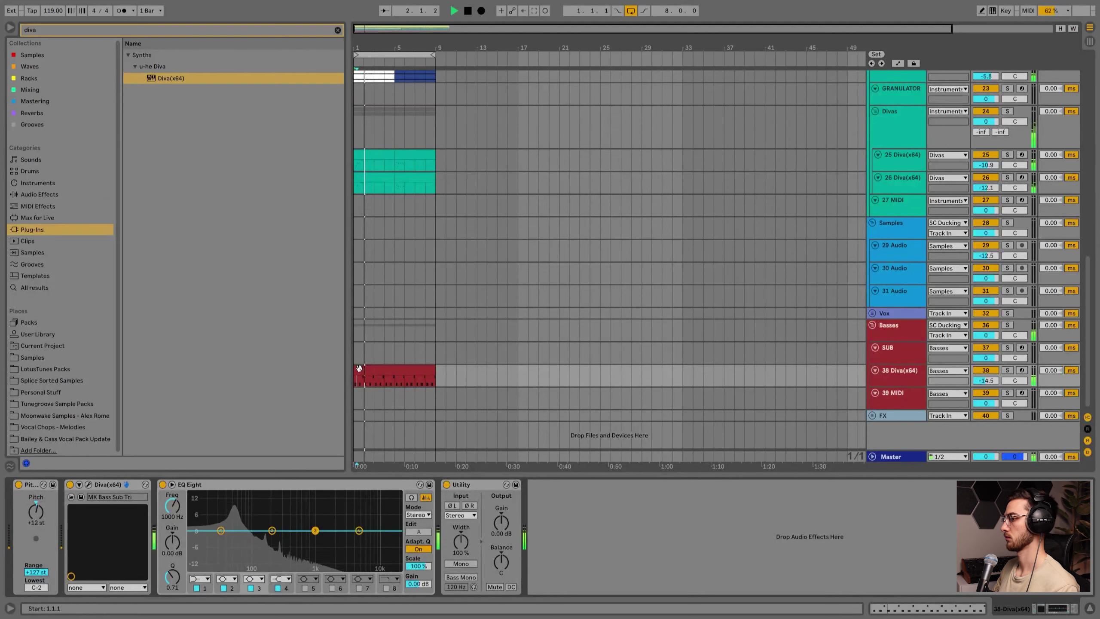
Try longer lengths for all G0 and A0 notes during playback, shortening them back to their original length.
key(space)
click(359, 418)
key(ctrl+a)
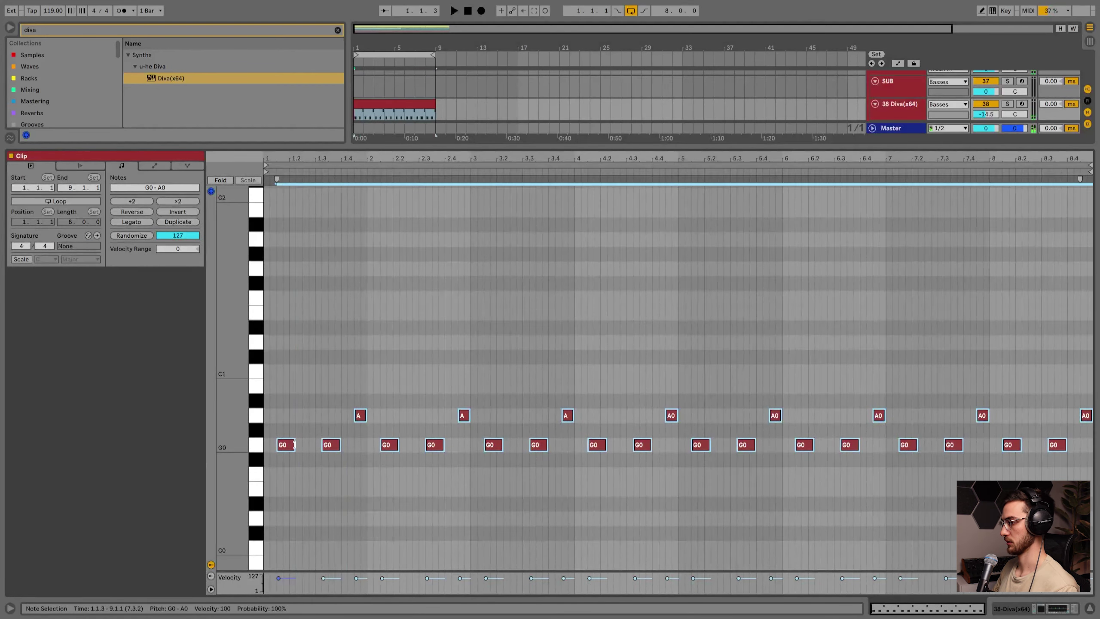
drag(294, 445, 315, 447)
key(space)
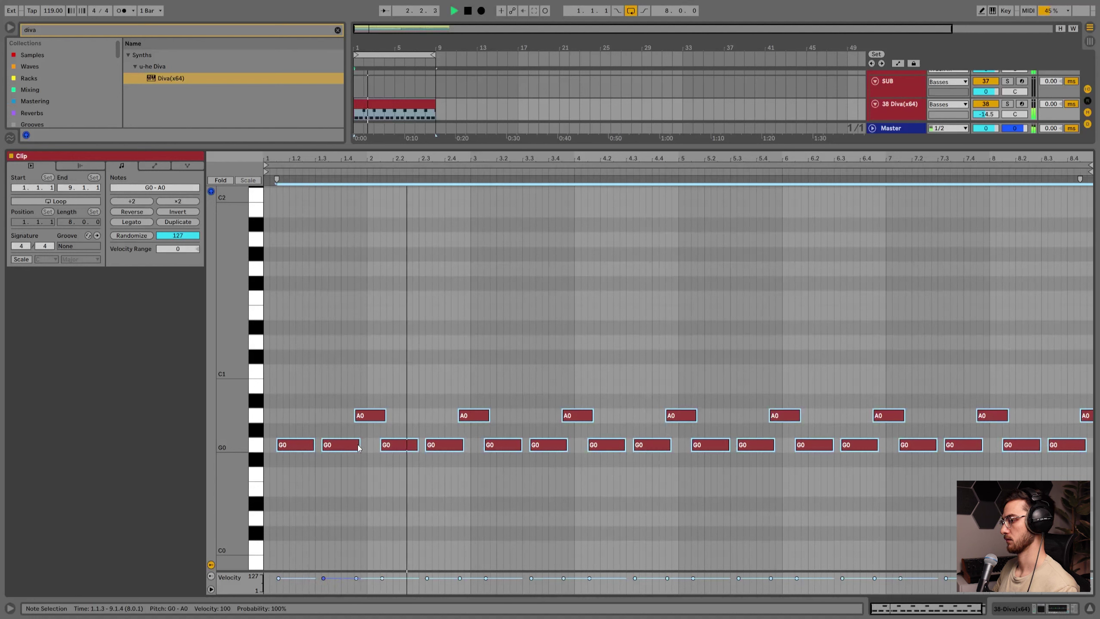
drag(359, 449, 351, 447)
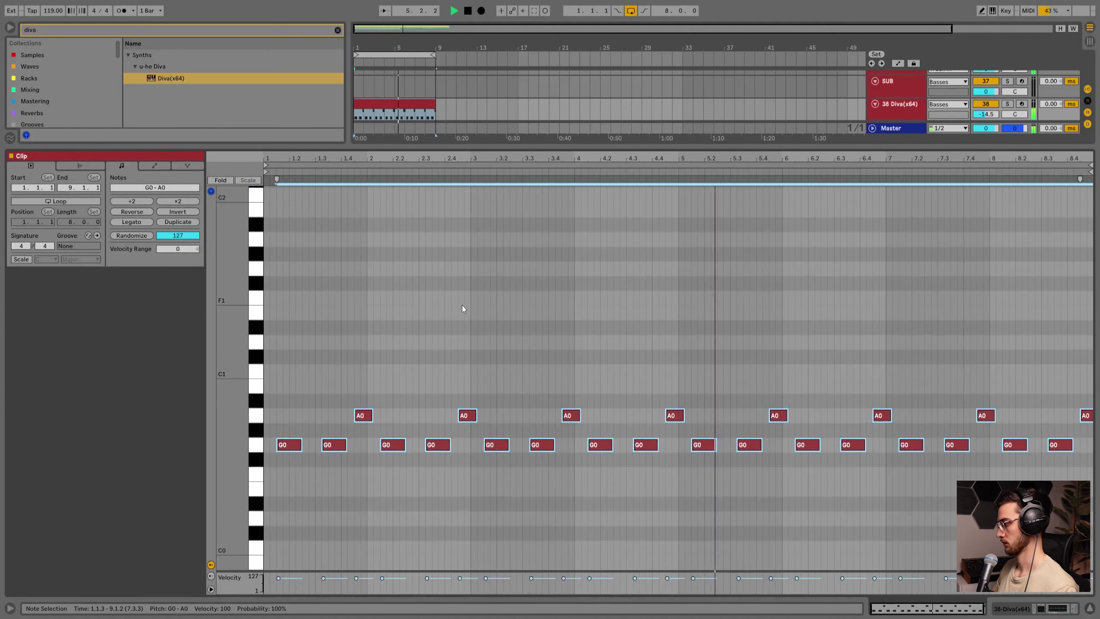
drag(345, 445, 339, 446)
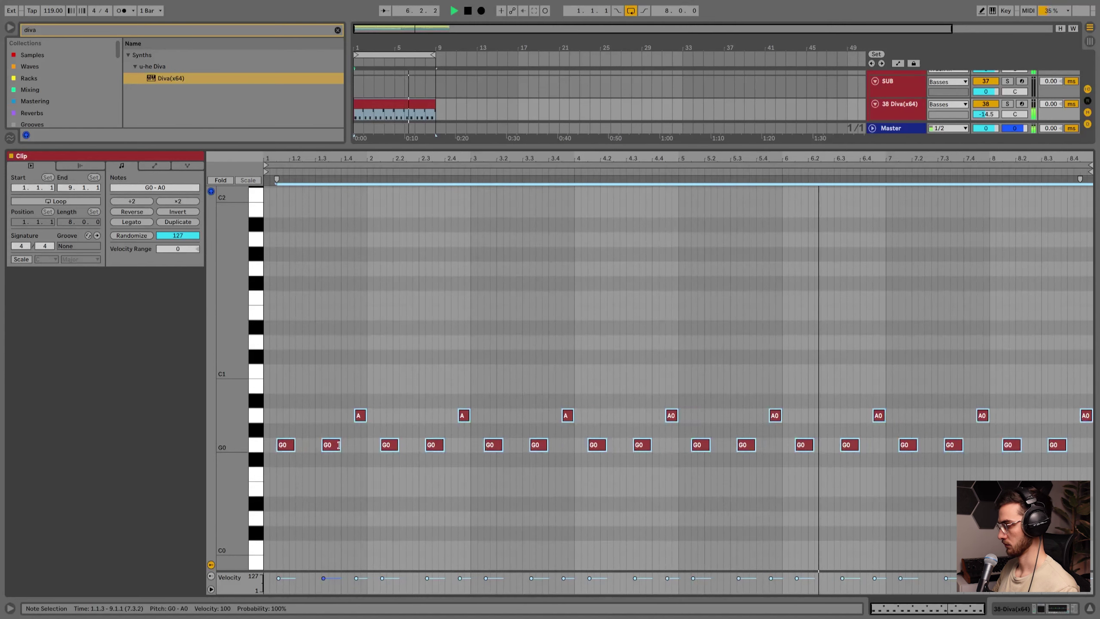
click(400, 339)
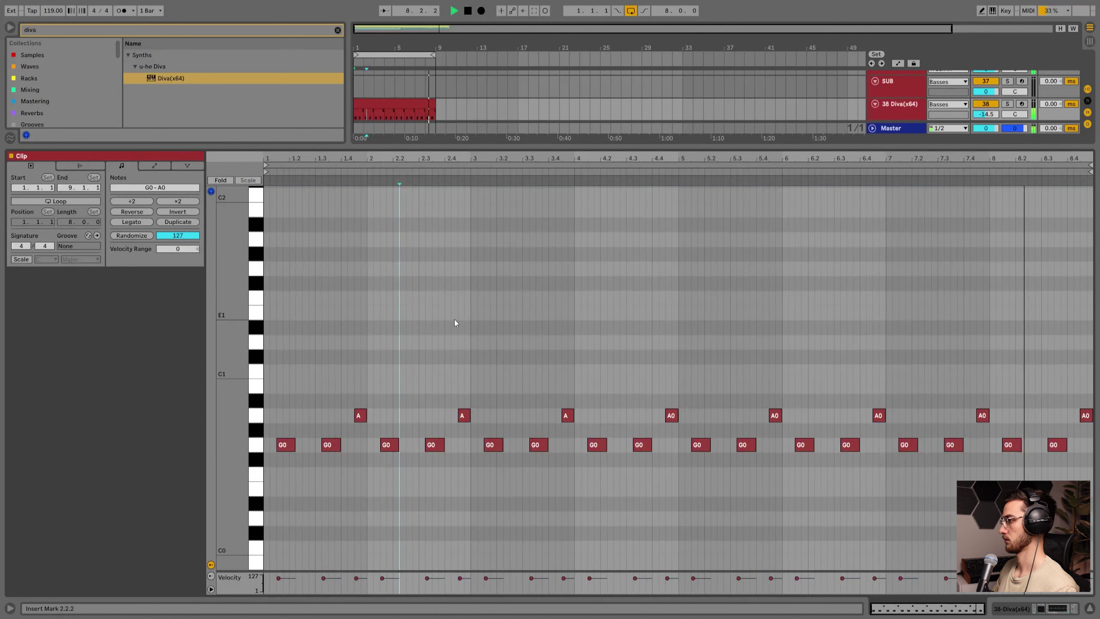
Save the set and raise the Diva bass track's volume to -13.2 dB.
key(shift+Tab)
key(ctrl+s)
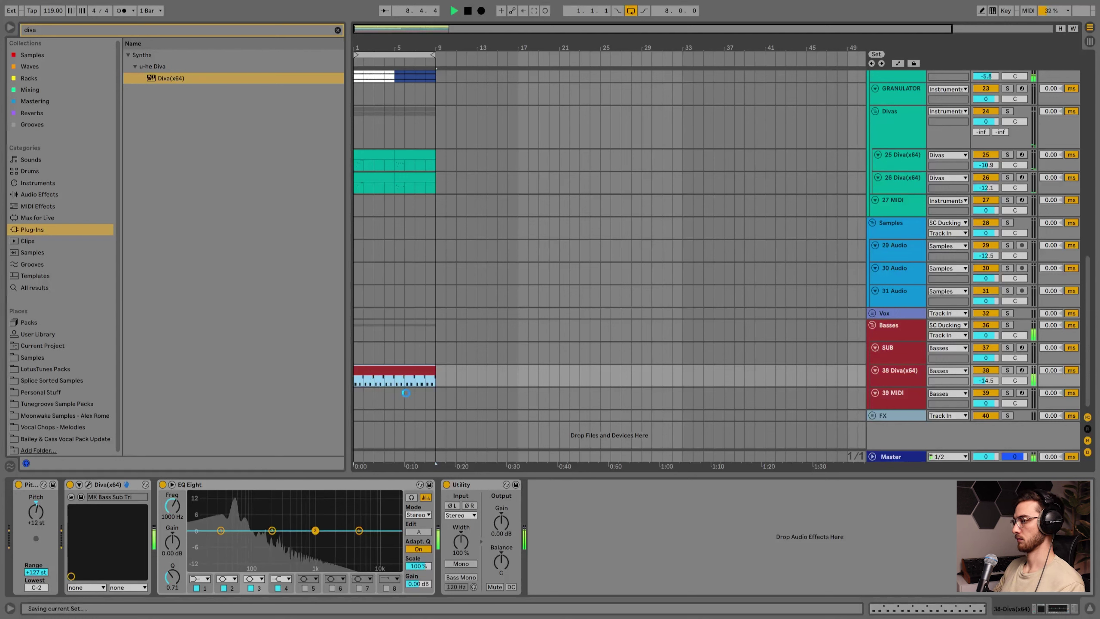
drag(982, 381, 981, 377)
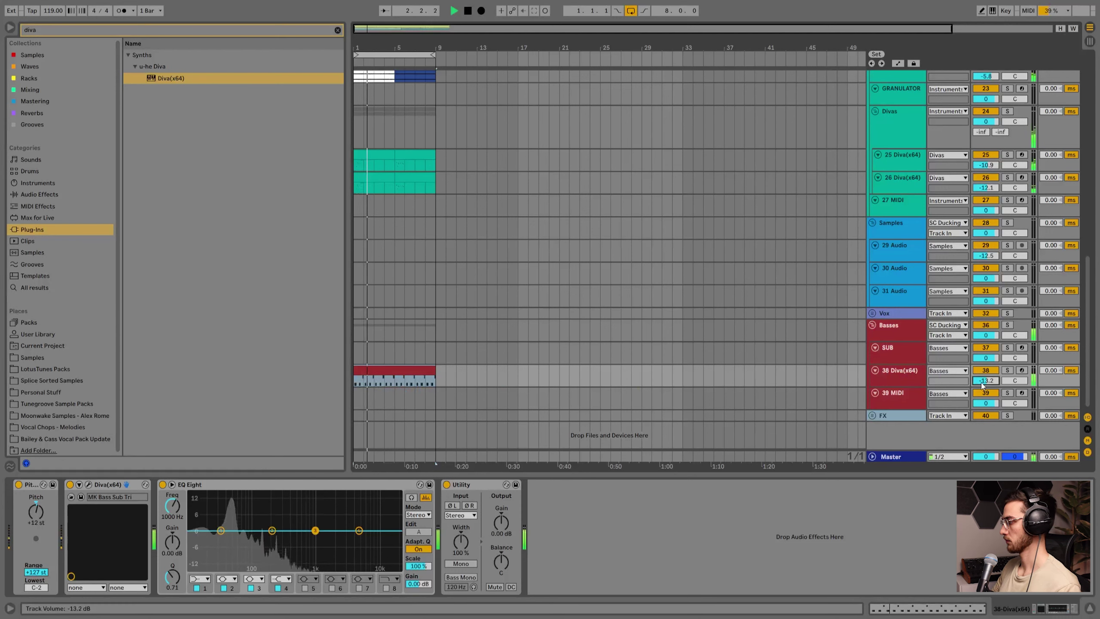
Duplicate the Diva bass track together with its clip as a possible second bass layer.
click(903, 374)
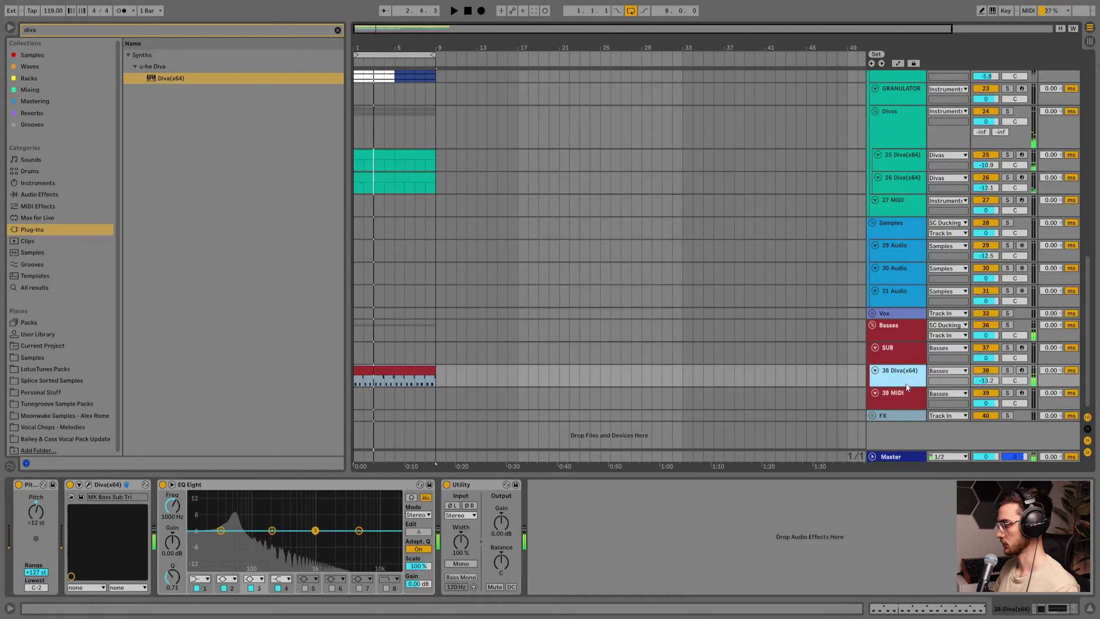
key(ctrl+d)
scroll(774, 392, down, 1)
click(379, 379)
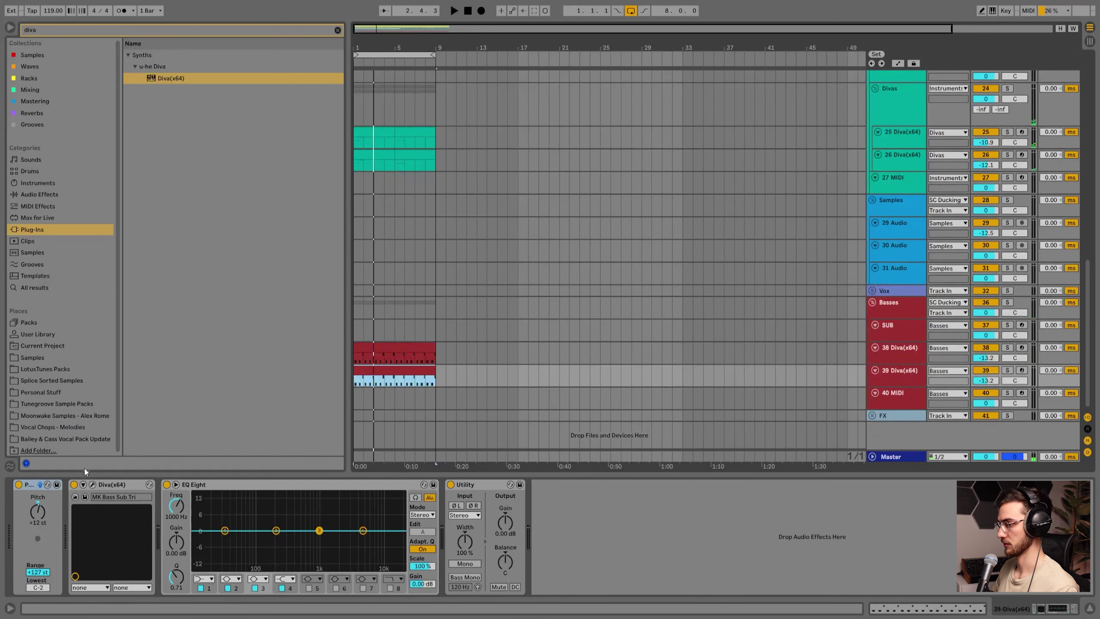
Audition Diva bass presets on the duplicated track, from MK Bass Syncer through TUC Disco 1981 Bass, with its Pitch device at +24 st.
click(91, 485)
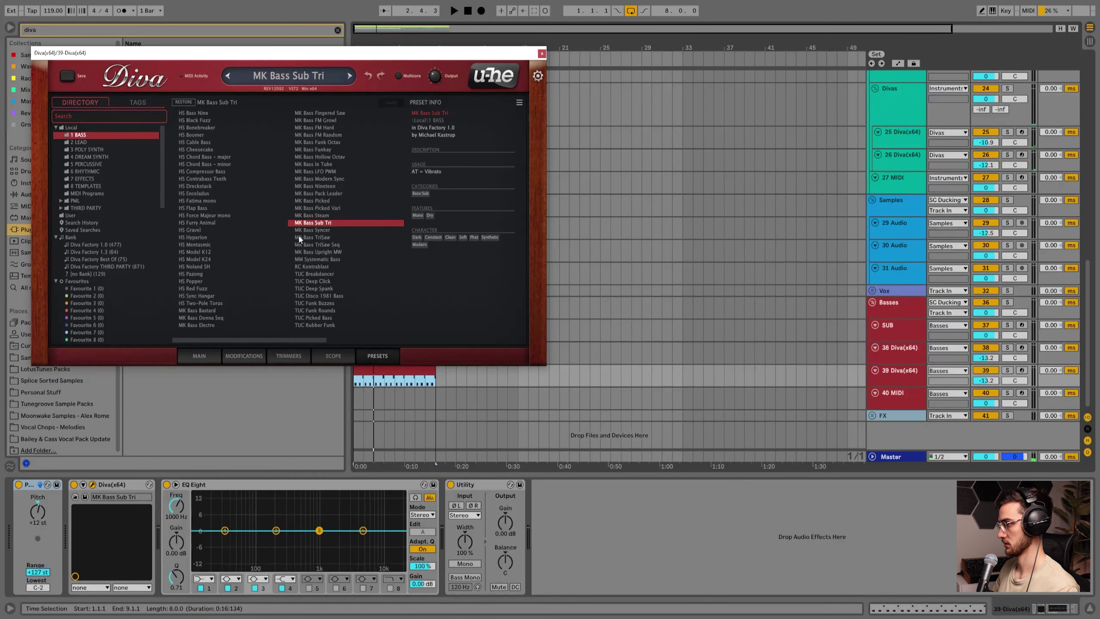
click(312, 231)
key(space)
click(315, 245)
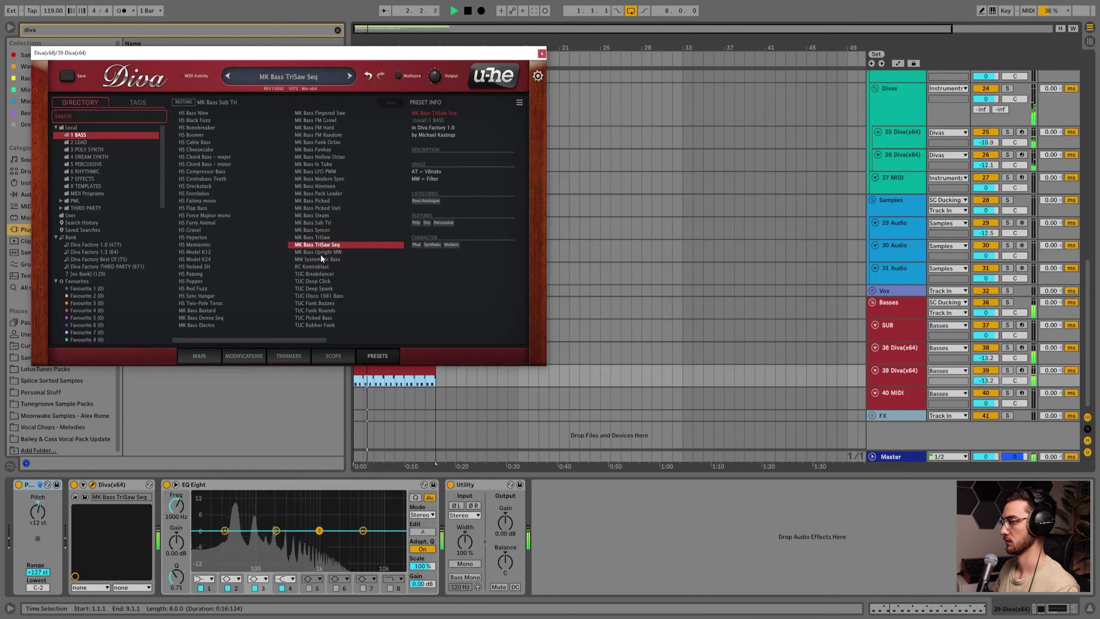
click(320, 253)
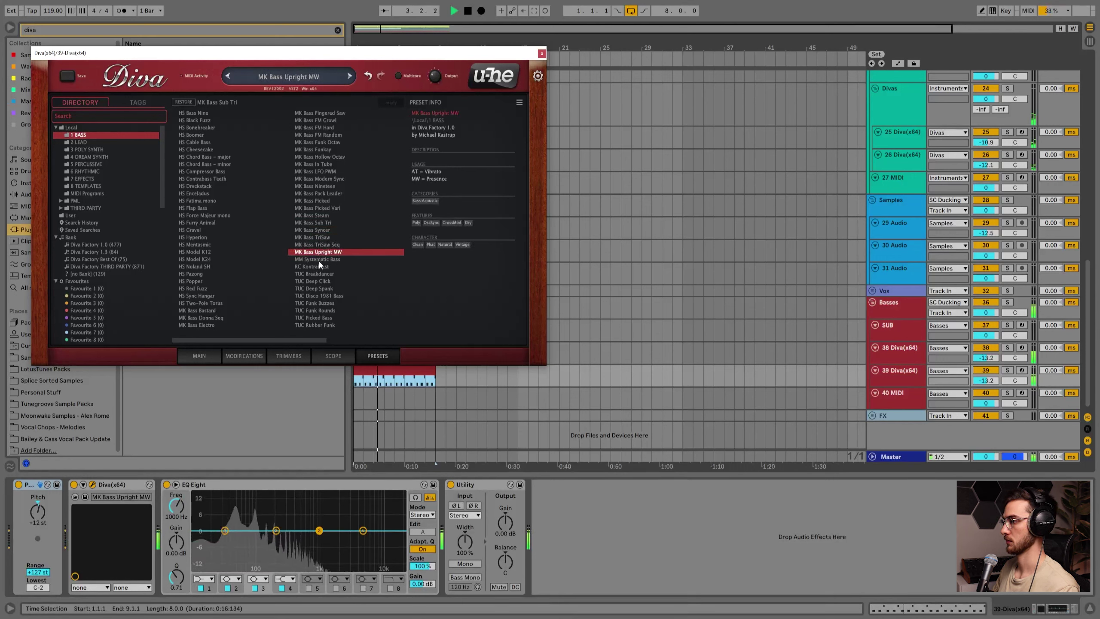
click(319, 260)
click(317, 266)
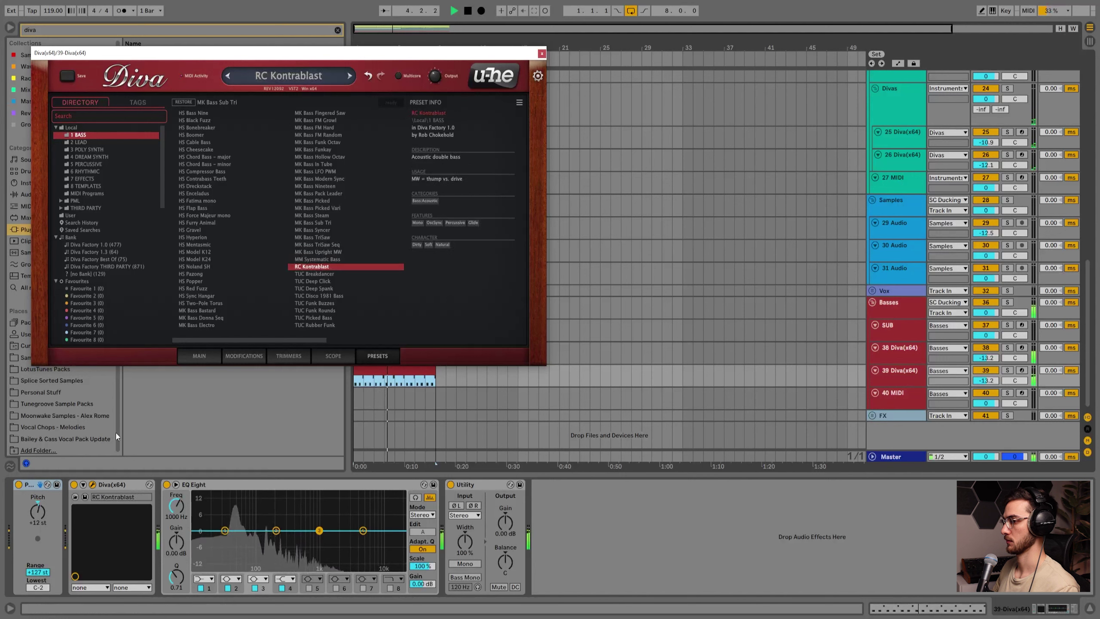
click(302, 275)
click(313, 282)
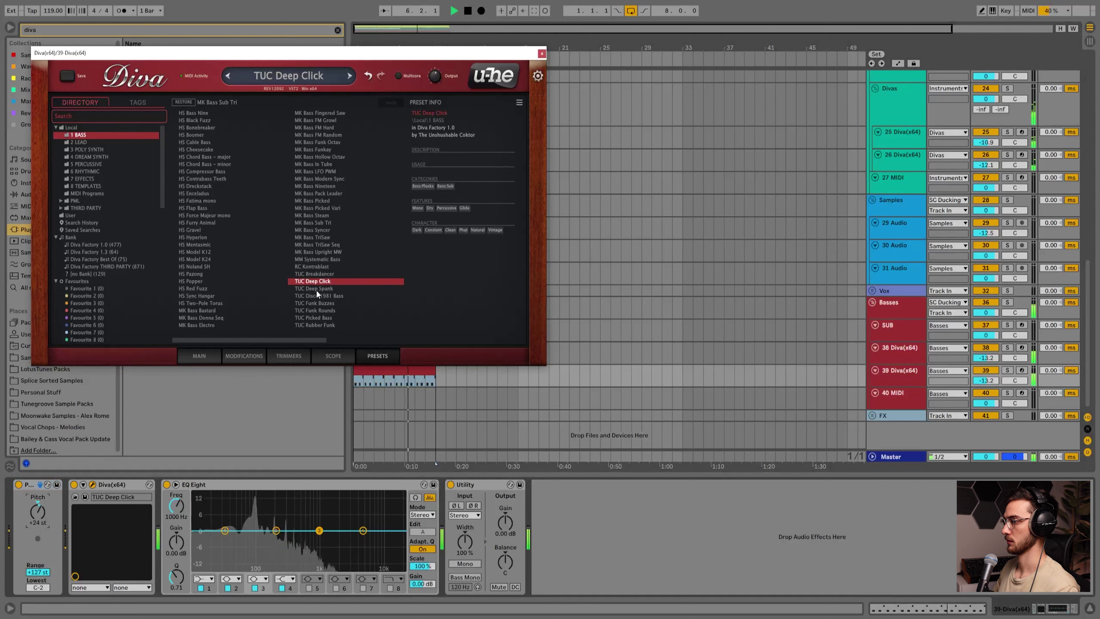
click(316, 289)
click(318, 297)
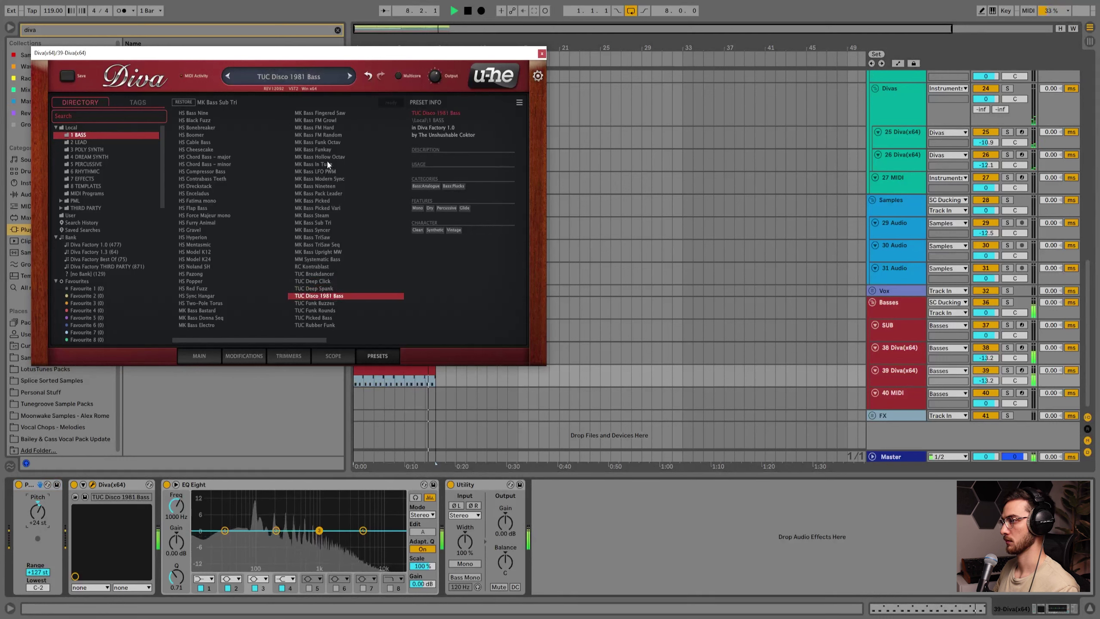
Try the MK Bass Funk Octav preset with its main controls on the duplicated bass track, and delete that track.
click(324, 143)
click(200, 356)
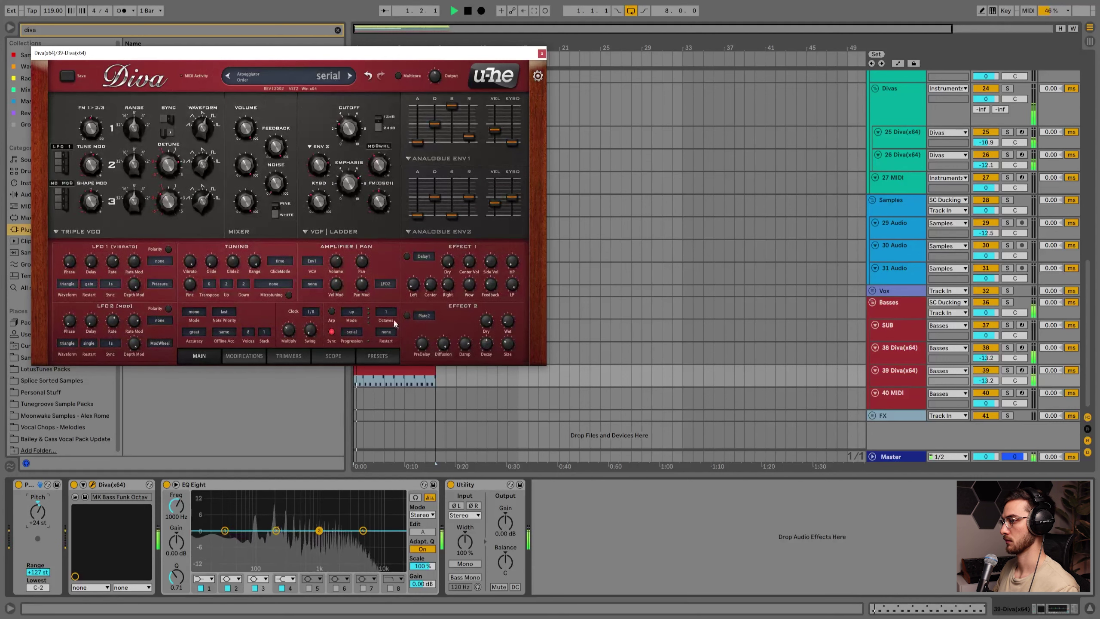
click(890, 379)
key(Delete)
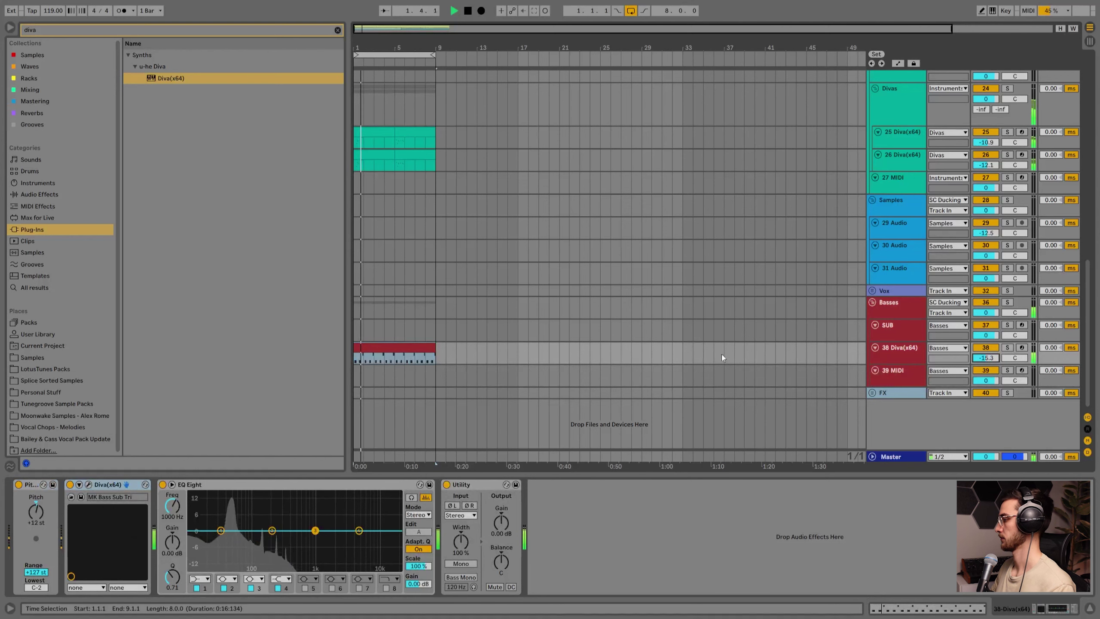
Save the set and duplicate the whole eight-bar arrangement three times to fill 32 bars.
click(407, 331)
scroll(404, 338, up, 2)
click(402, 342)
key(ctrl+s)
scroll(414, 333, up, 3)
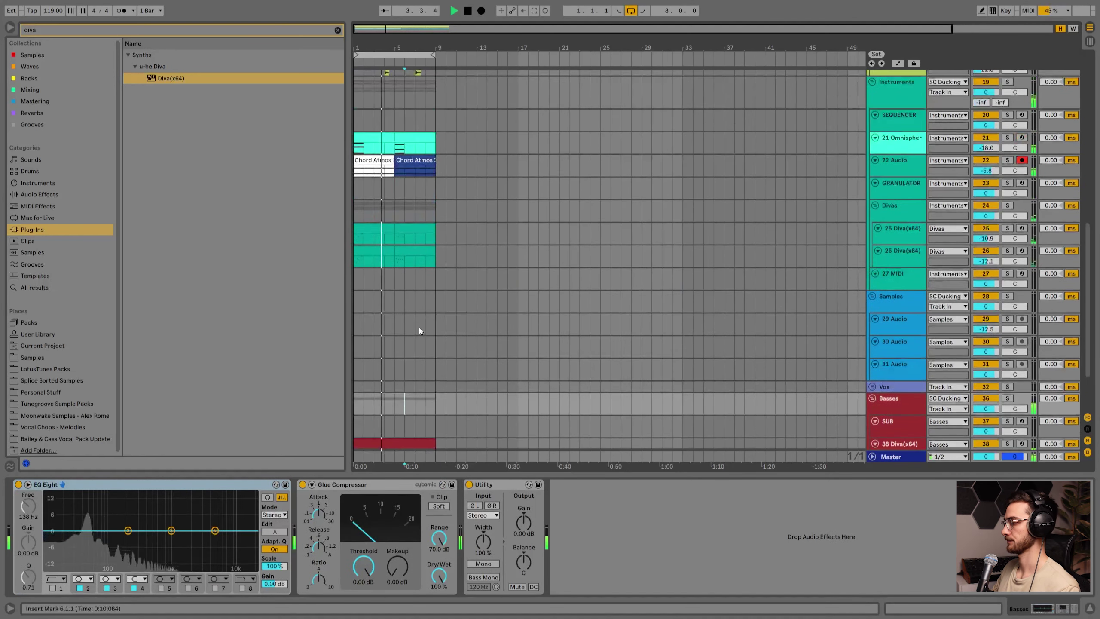
scroll(404, 349, down, 3)
key(ctrl+a)
key(ctrl+d)
key(ctrl+d)
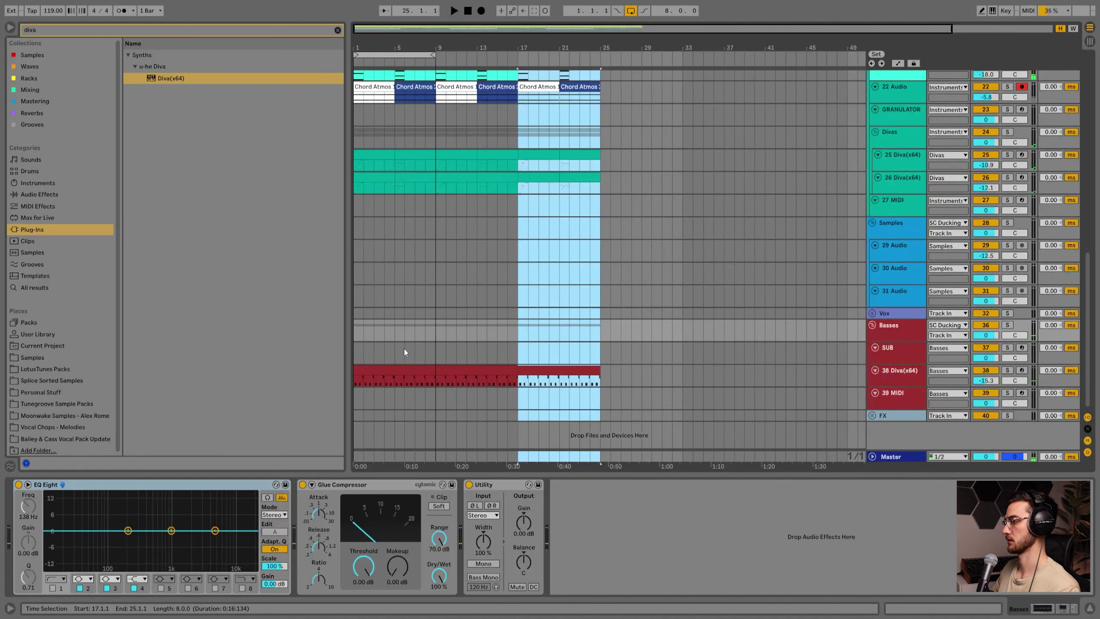
key(ctrl+d)
Extend the arrangement loop across all 32 bars and set the arrangement grid to 2/1.
drag(402, 367, 655, 371)
scroll(563, 303, up, 3)
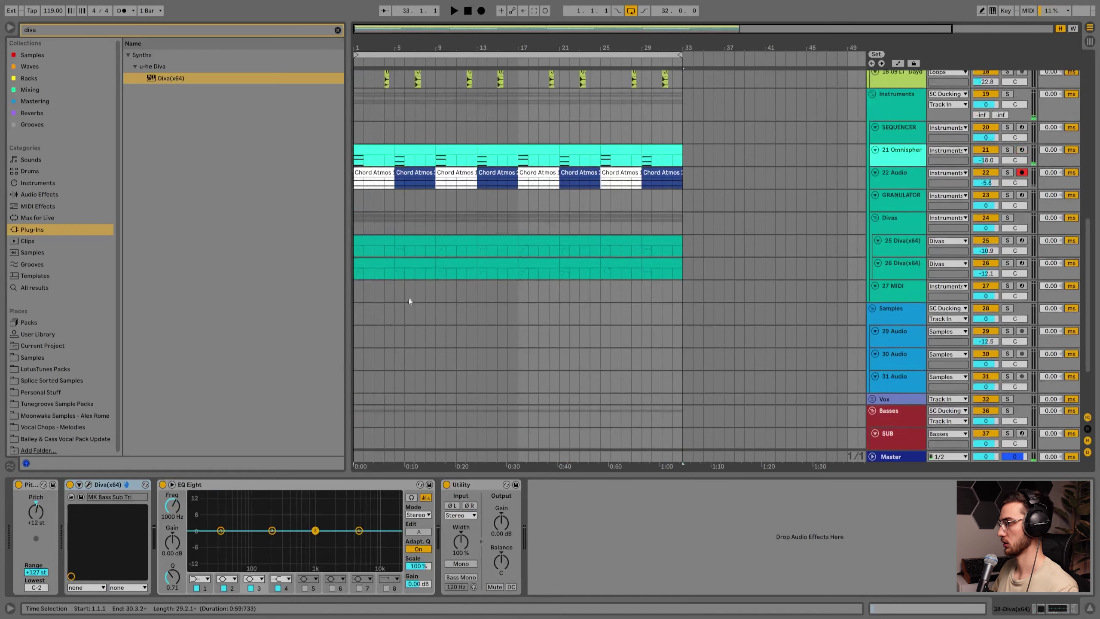
right_click(430, 304)
click(512, 396)
Delete the clips of both Diva melody tracks from the first eight bars and listen briefly.
scroll(412, 360, up, 4)
click(418, 350)
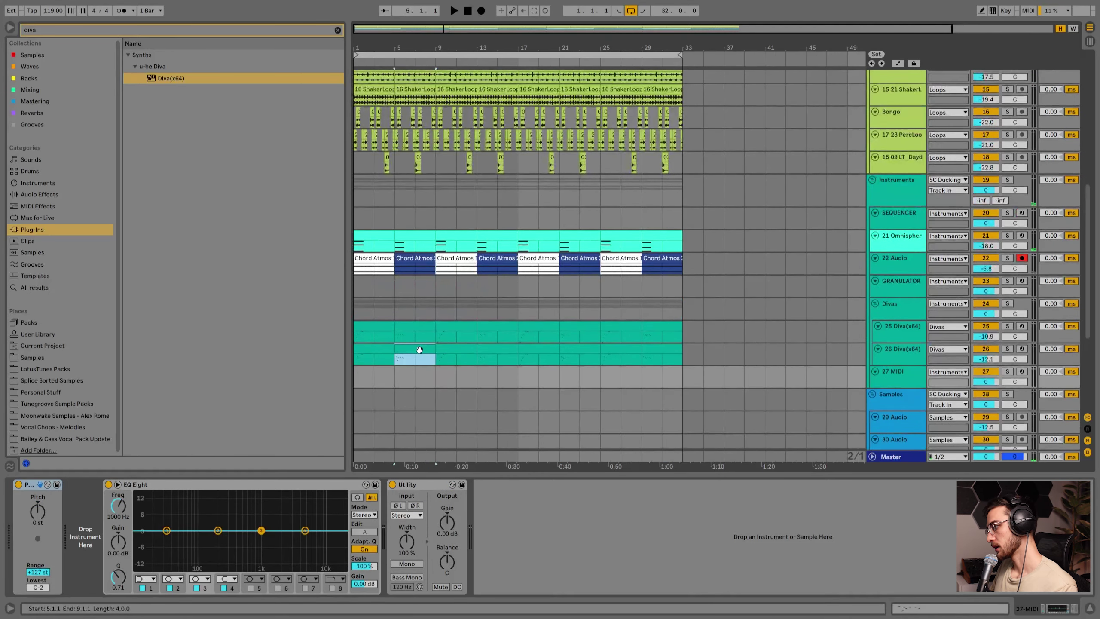
scroll(390, 352, up, 1)
shift+click(381, 352)
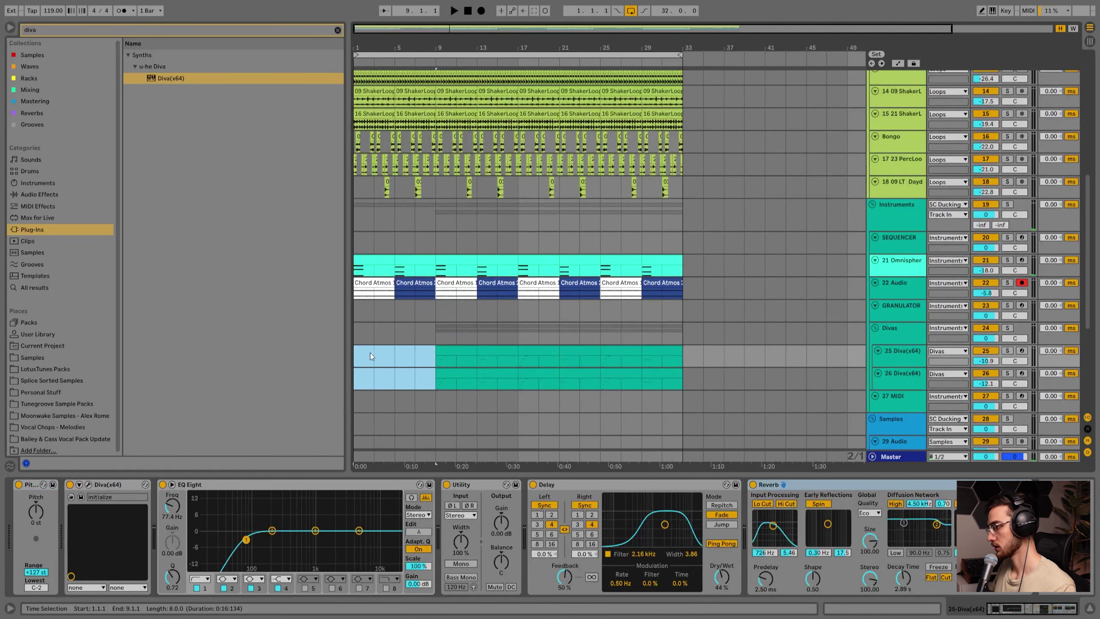
key(Delete)
key(space)
scroll(364, 347, up, 3)
key(space)
Clear the Omnisphere and Diva bass parts from the first eight bars of the arrangement.
click(375, 342)
click(429, 320)
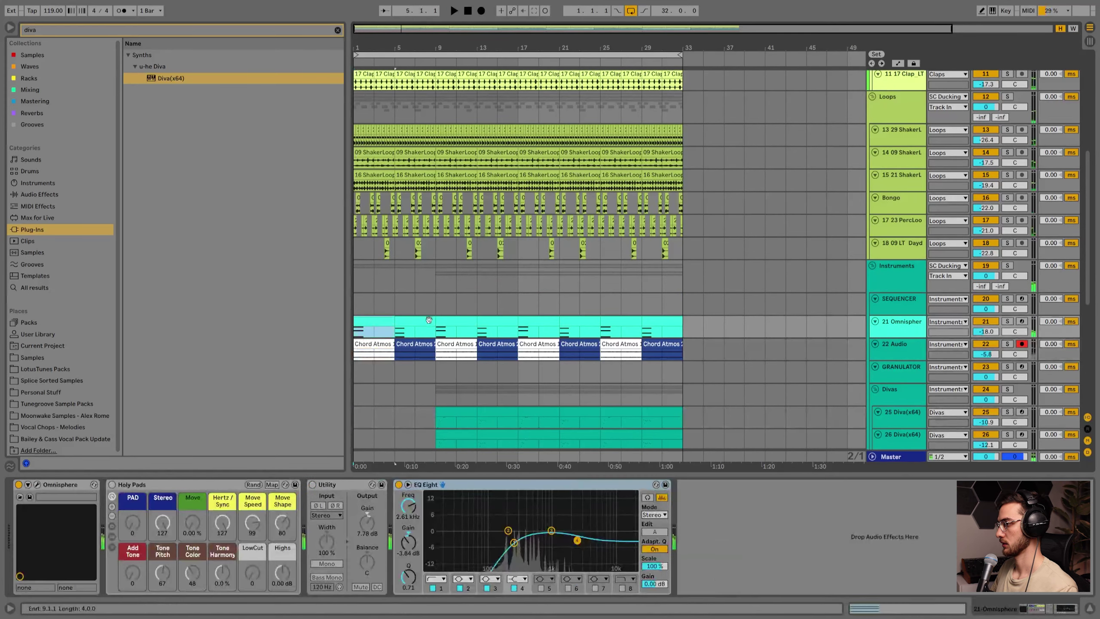
scroll(435, 311, down, 6)
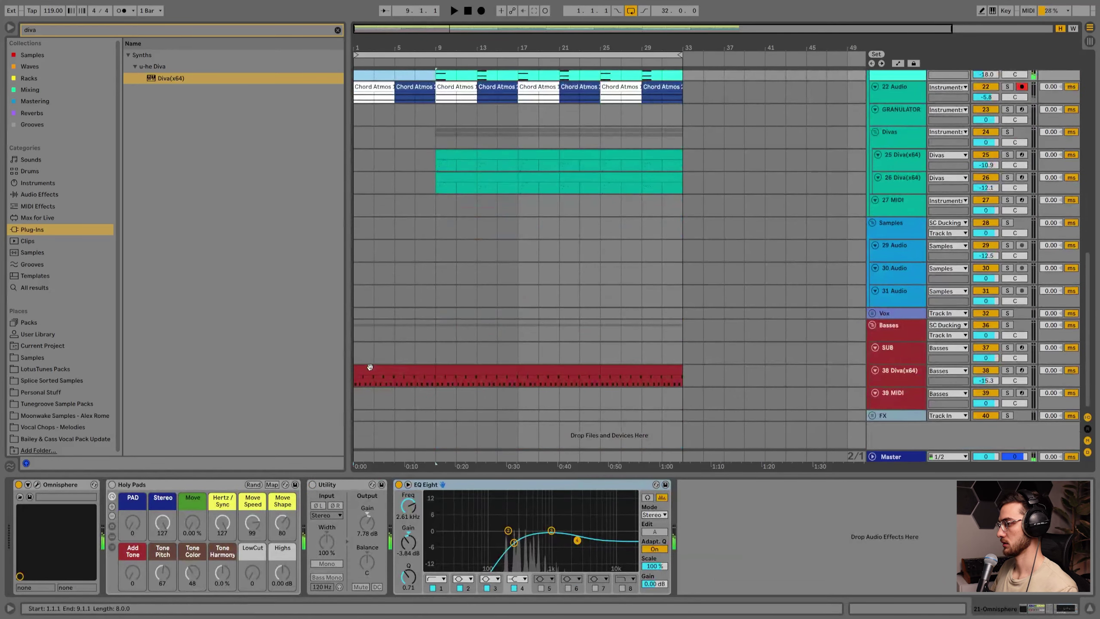
click(436, 374)
scroll(383, 298, up, 8)
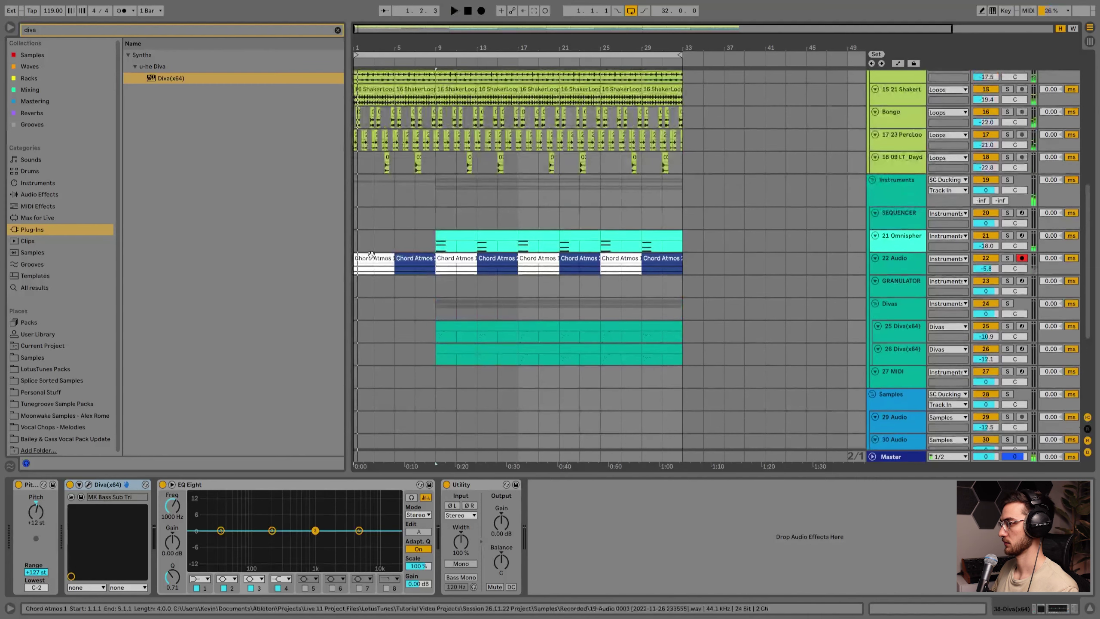
Try removing the Chord Atmos audio clips from the first eight bars, and undo the deletion.
click(427, 262)
key(Delete)
scroll(388, 279, up, 4)
click(358, 255)
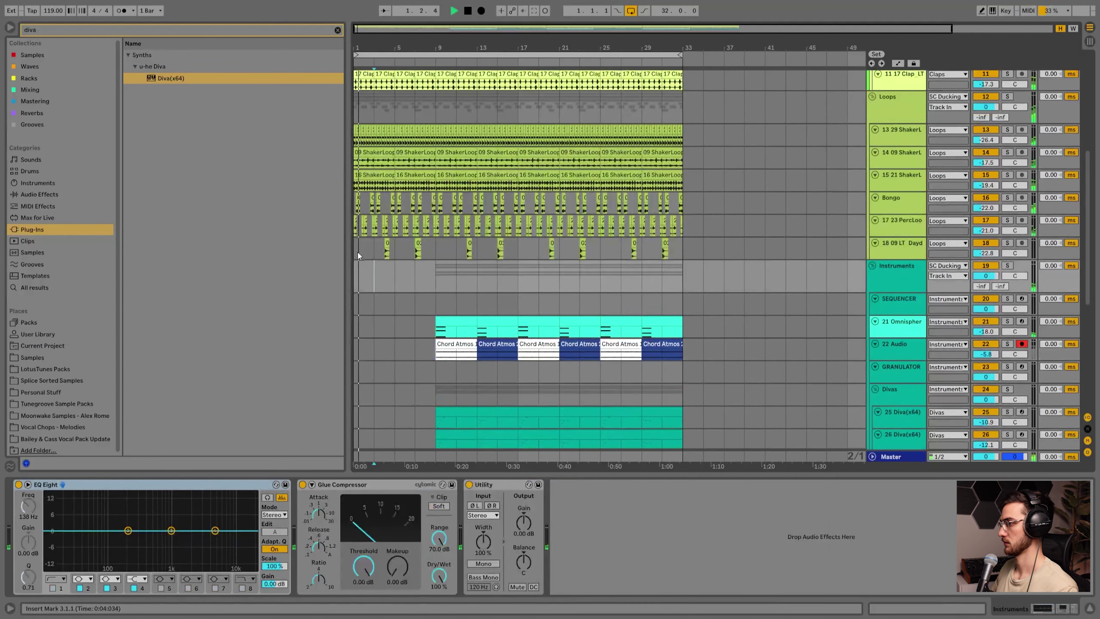
key(space)
key(ctrl+z)
Find Auto Filter in the Mixing collection and add it after the Delay on the Chord Atmos audio track.
click(389, 353)
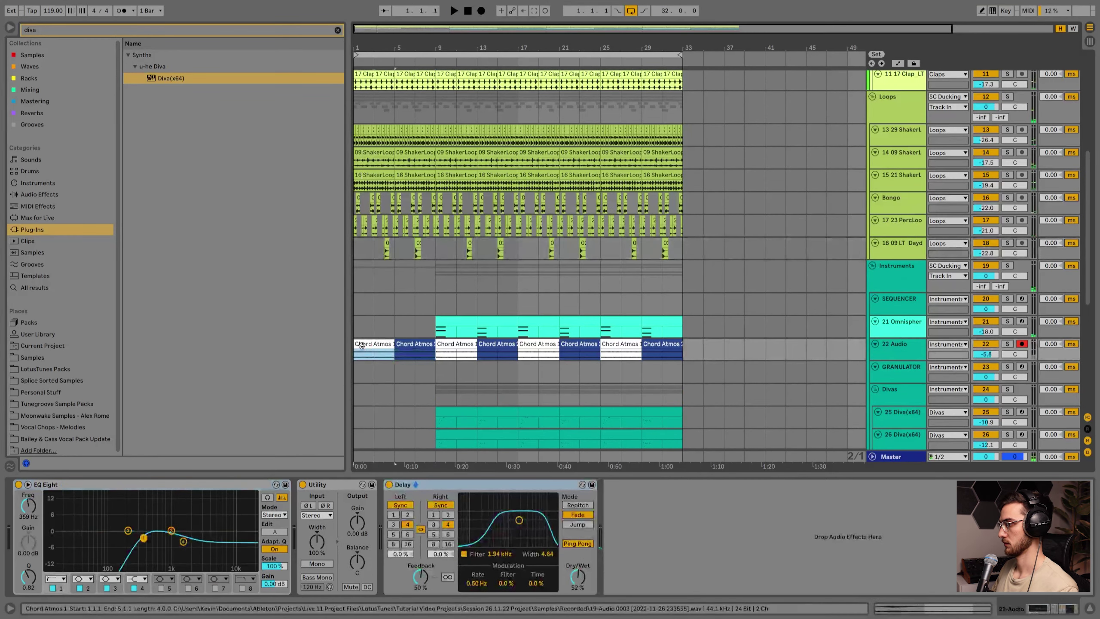
click(384, 344)
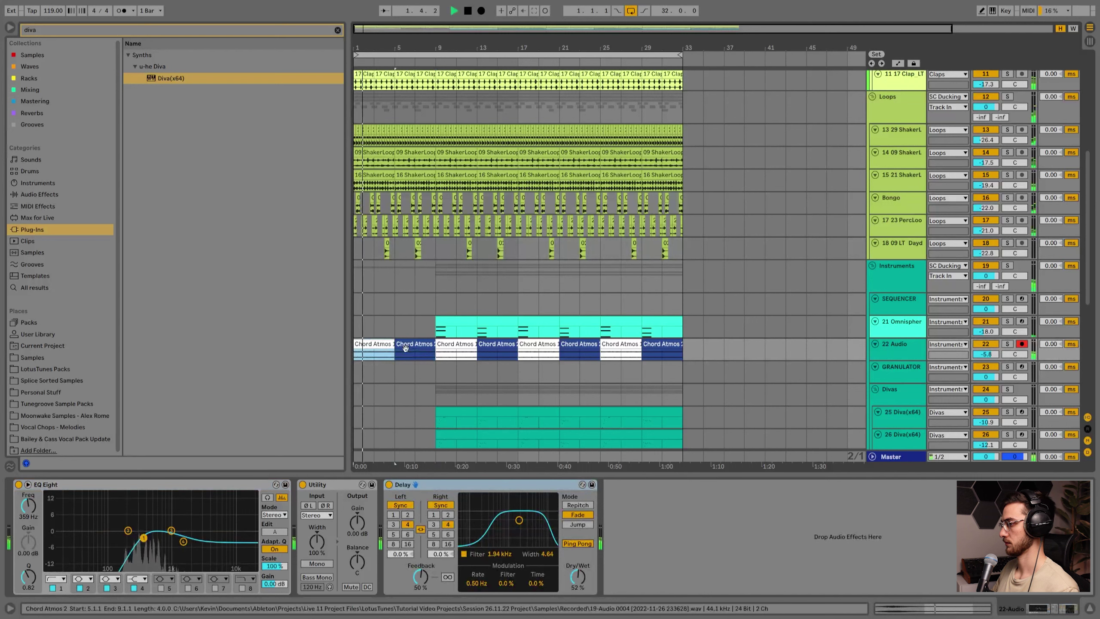
drag(43, 31, 0, 21)
text(auto)
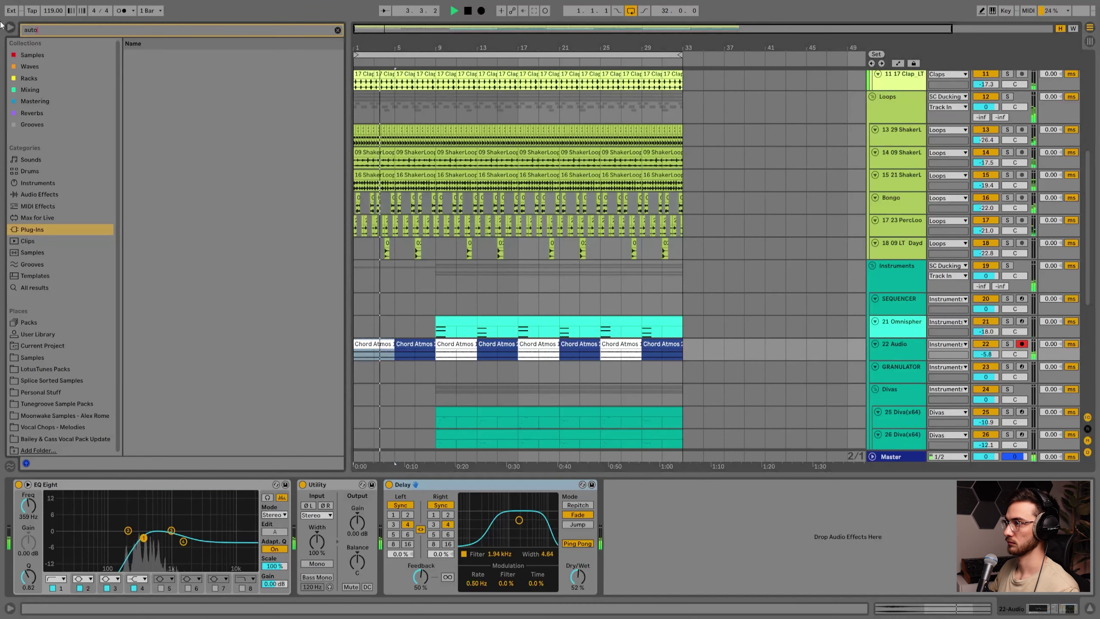
click(27, 90)
click(161, 66)
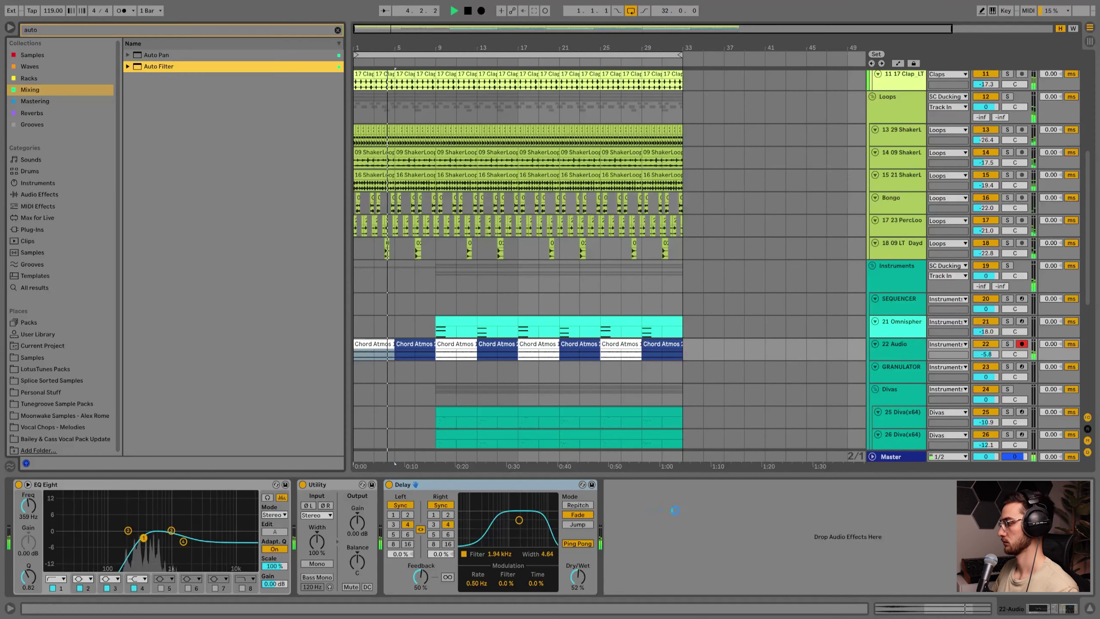
drag(675, 511, 680, 511)
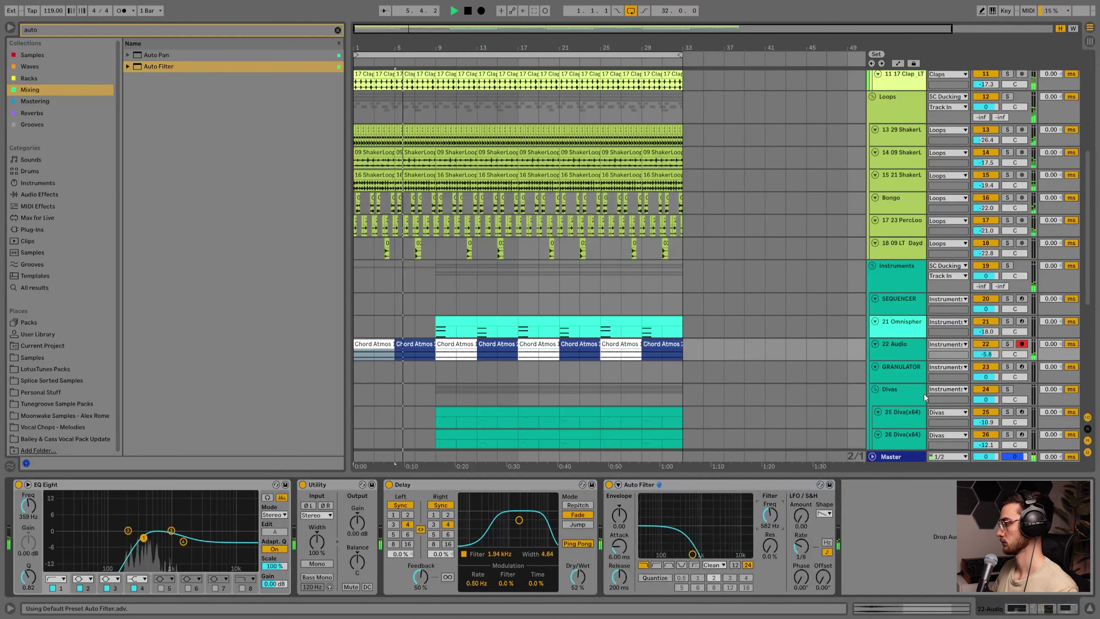
Automate the Auto Filter's Frequency on the Chord Atmos track to rise through the first eight bars, and play it back.
click(888, 352)
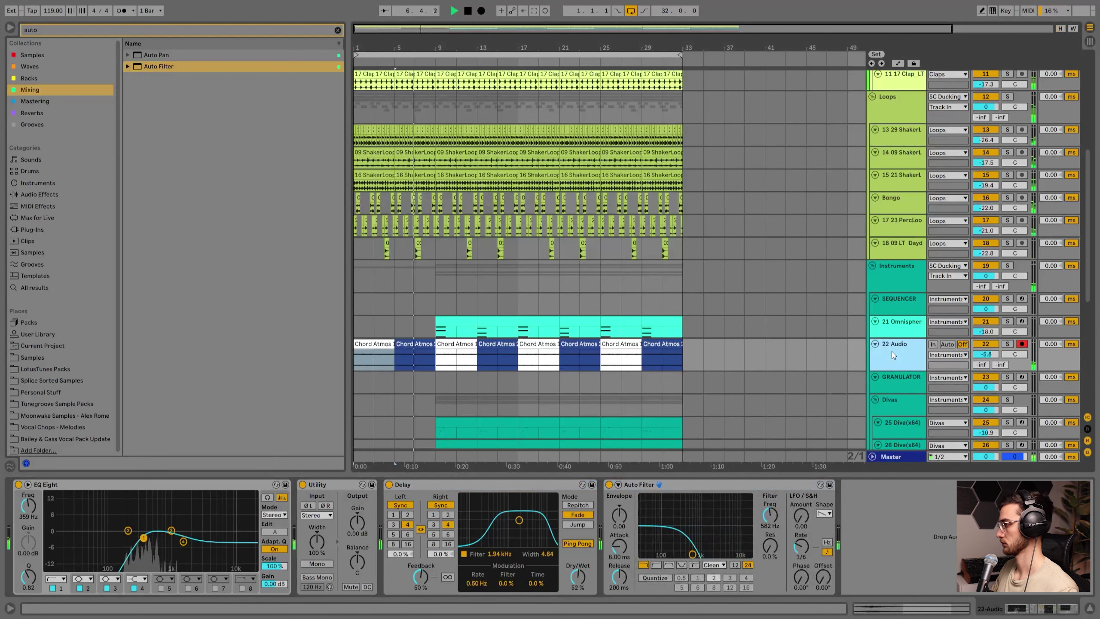
key(a)
drag(434, 367, 435, 354)
click(374, 344)
key(space)
key(space)
click(359, 356)
drag(354, 357, 355, 361)
click(363, 345)
key(space)
scroll(389, 365, up, 2)
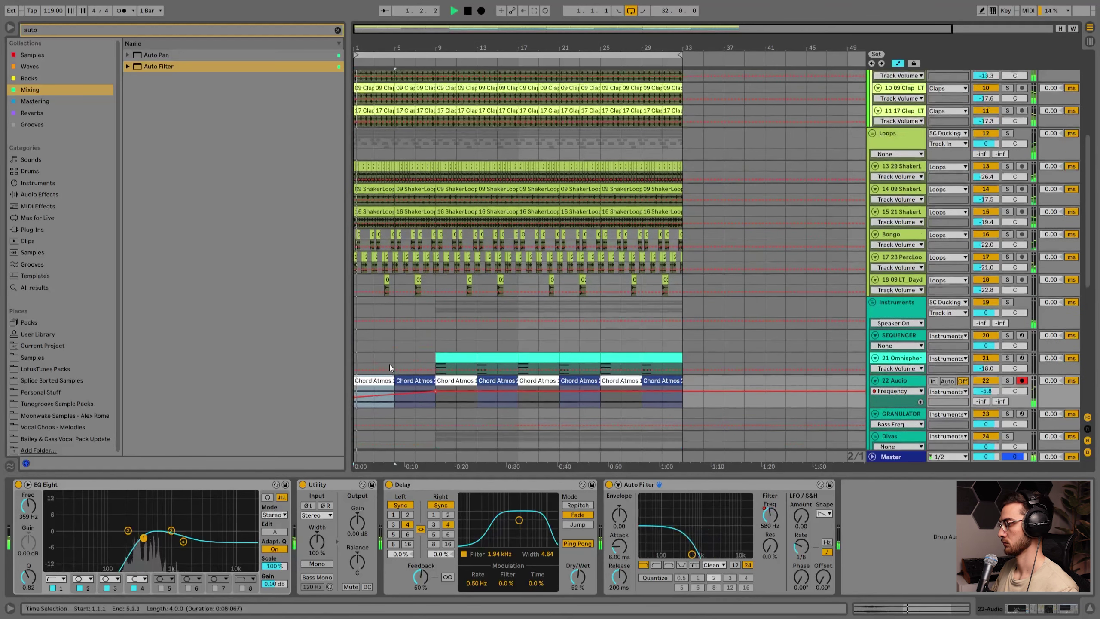
Deactivate the 16 ShakerLoop clips in the first eight bars and play the result.
scroll(390, 366, up, 2)
click(395, 368)
scroll(402, 360, up, 3)
scroll(411, 343, down, 2)
click(374, 286)
key(space)
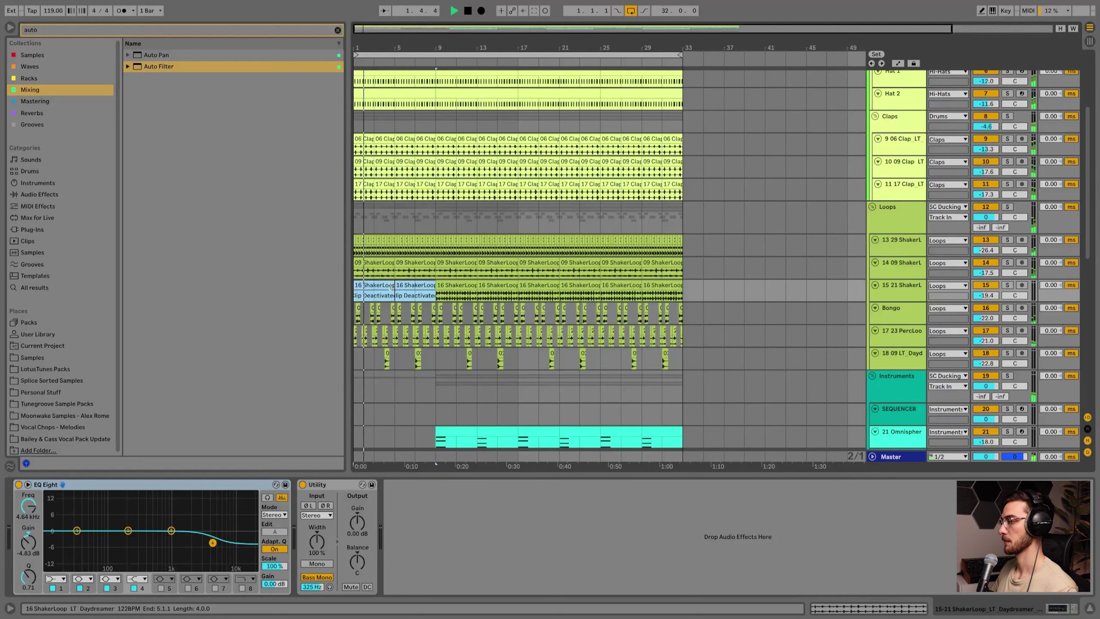
Deactivate the 09 ShakerLoop and 29 ShakerLoop clips in the first eight bars while auditioning the intro.
scroll(392, 286, down, 1)
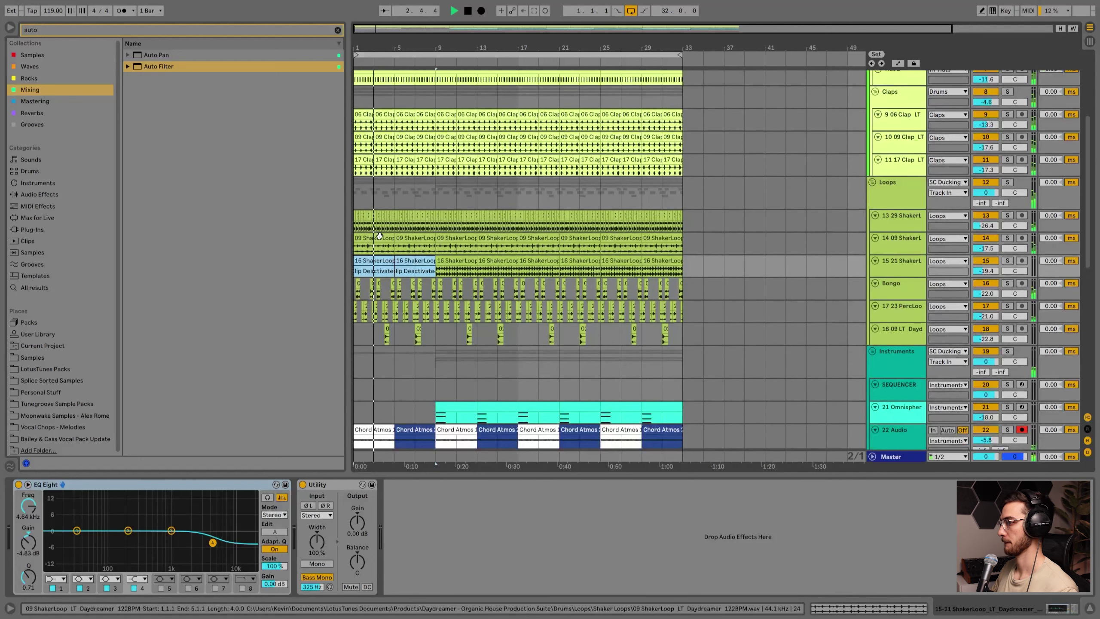
click(419, 239)
key(space)
key(0)
key(space)
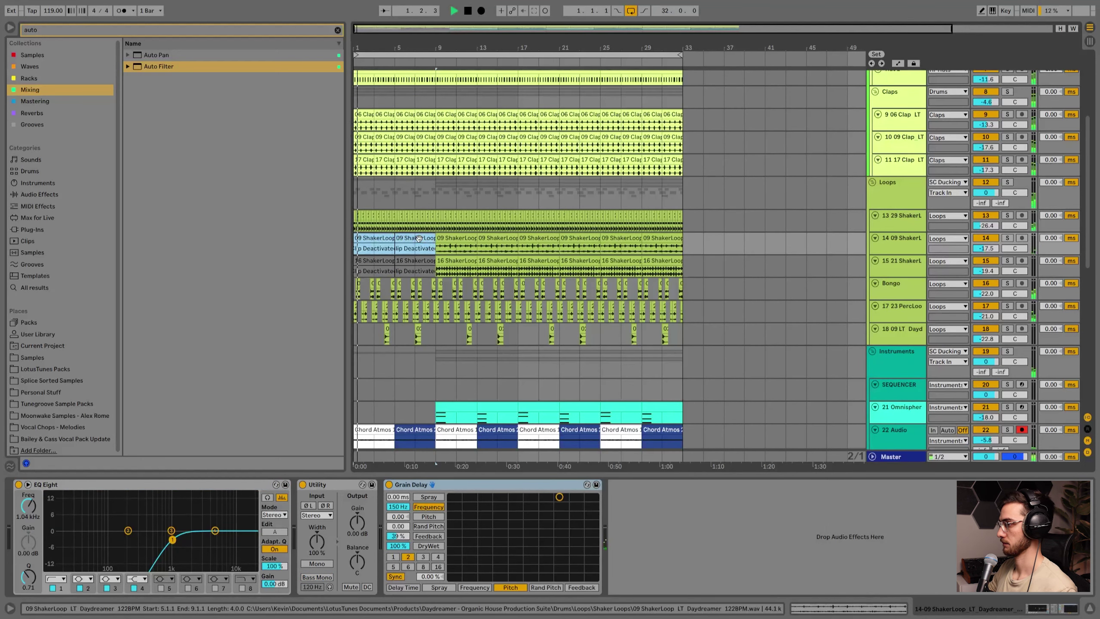
key(space)
drag(434, 191, 336, 214)
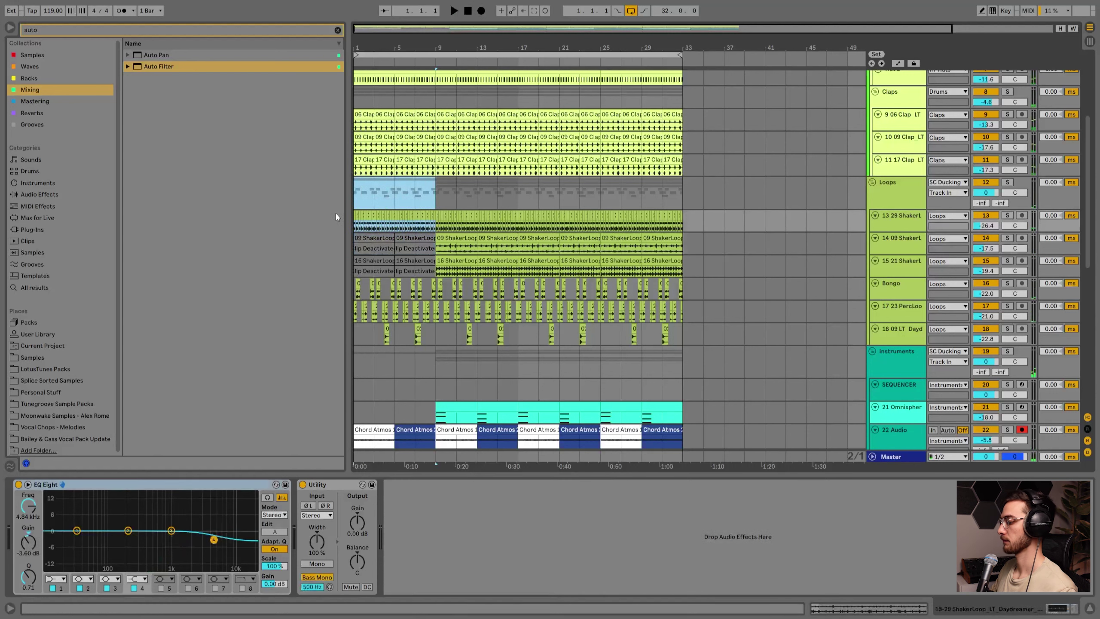
key(space)
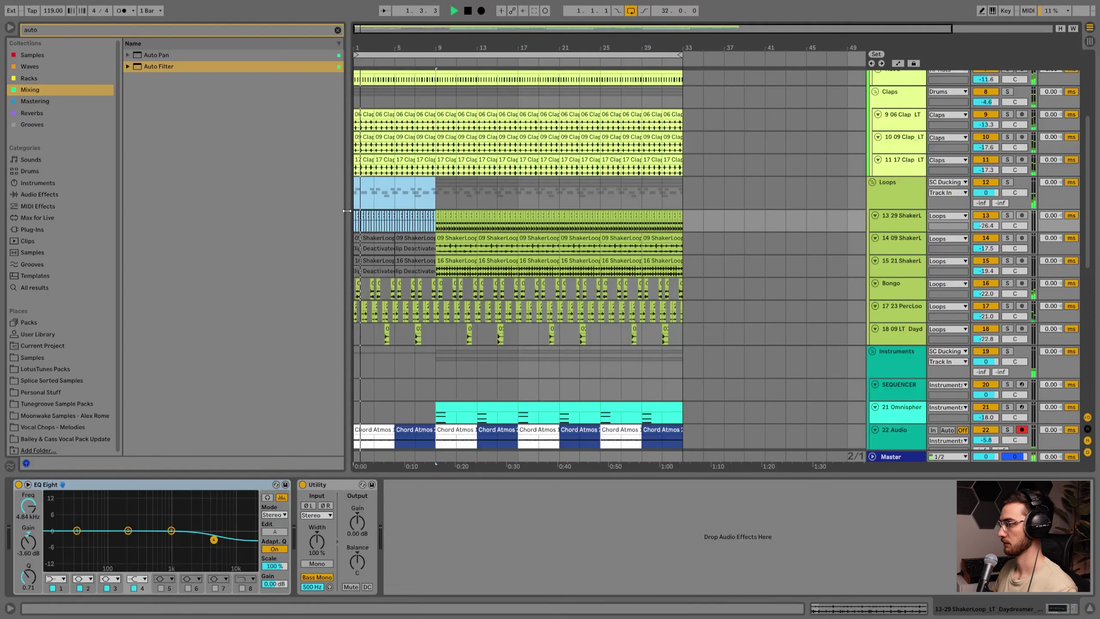
Reactivate the three shaker loops in the first eight bars, testing the 09 ShakerLoop clips off and back on.
drag(435, 192, 312, 264)
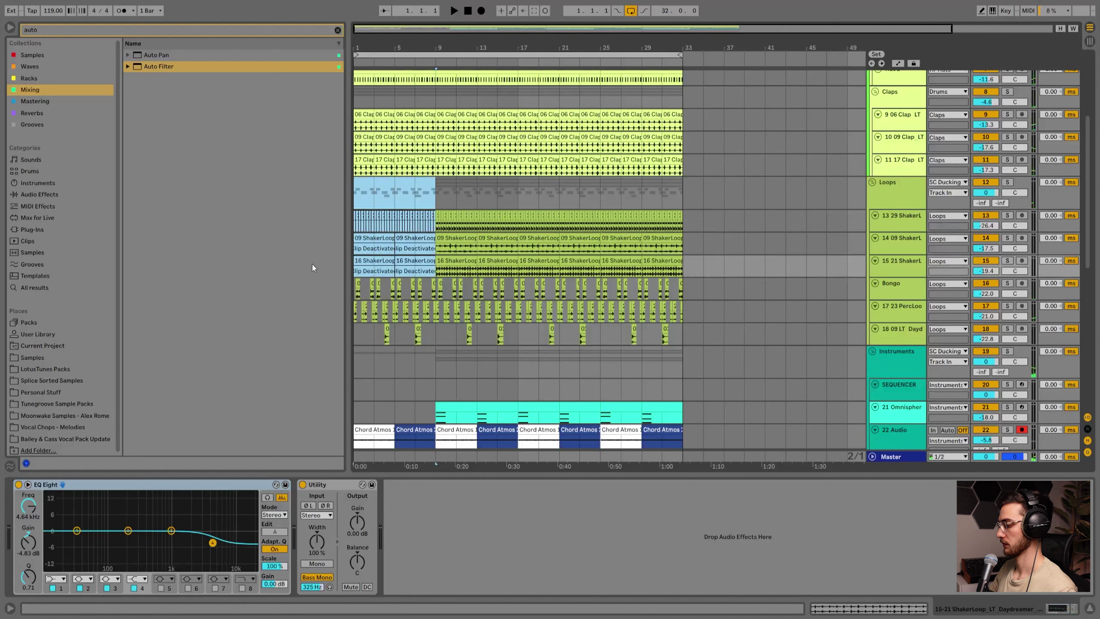
key(0)
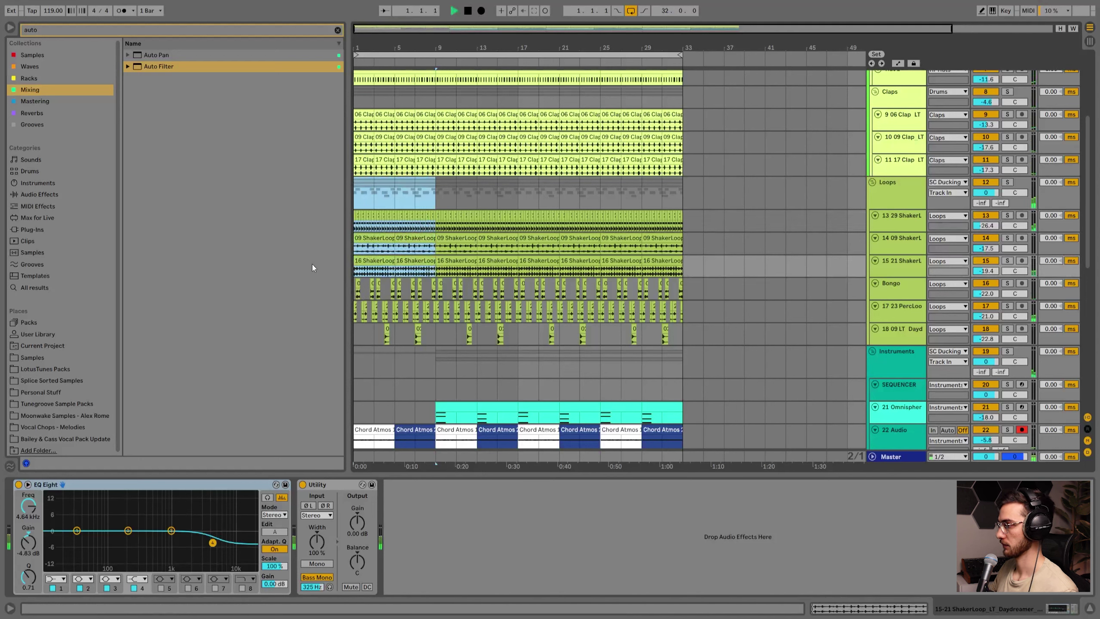
click(405, 241)
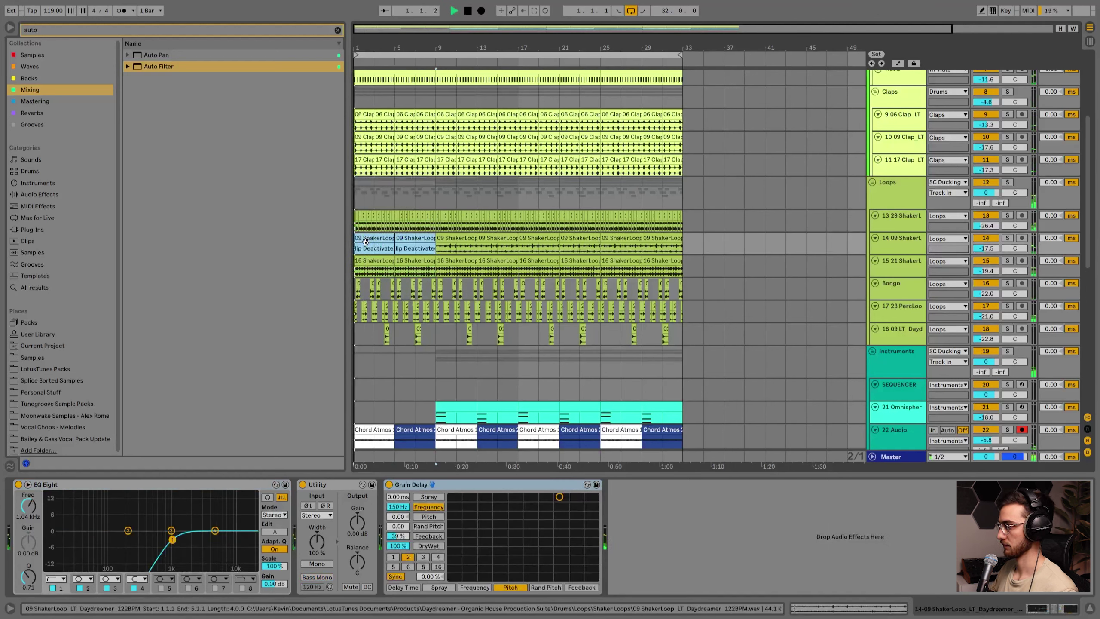
scroll(374, 240, up, 3)
click(399, 238)
key(space)
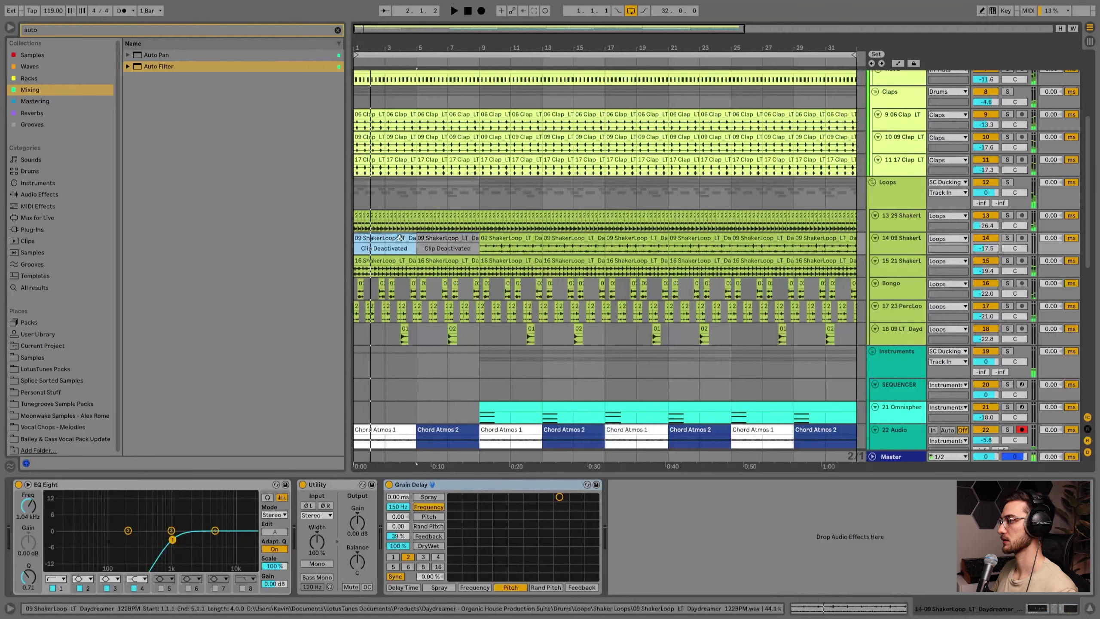
shift+click(468, 237)
key(0)
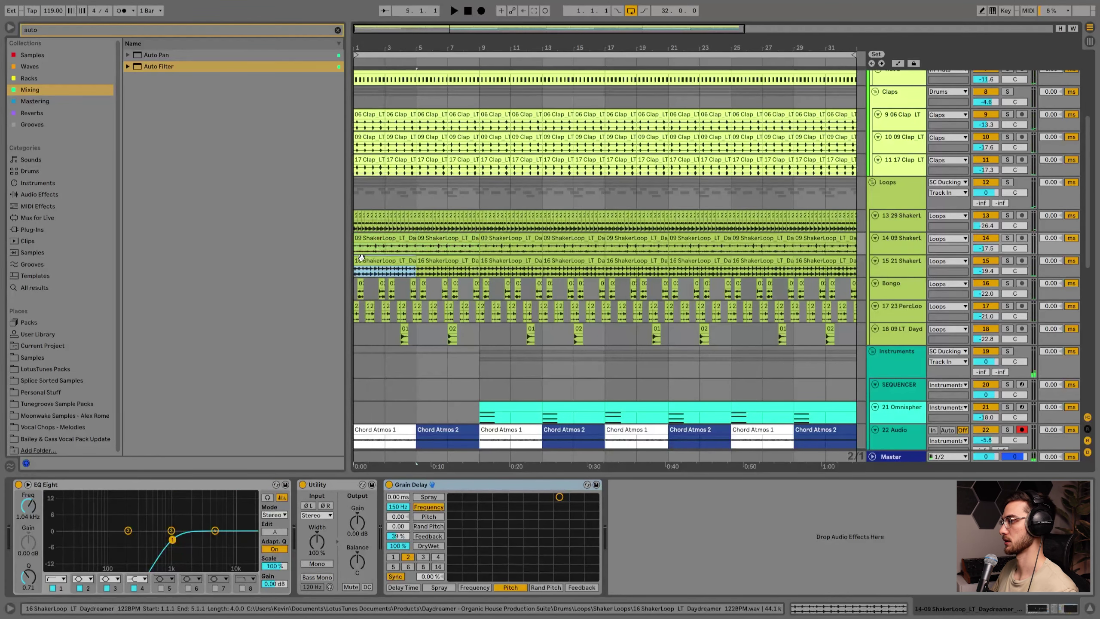
Mute and audition the 16 ShakerLoop clips in the first eight bars, and delete them there.
shift+click(442, 259)
key(0)
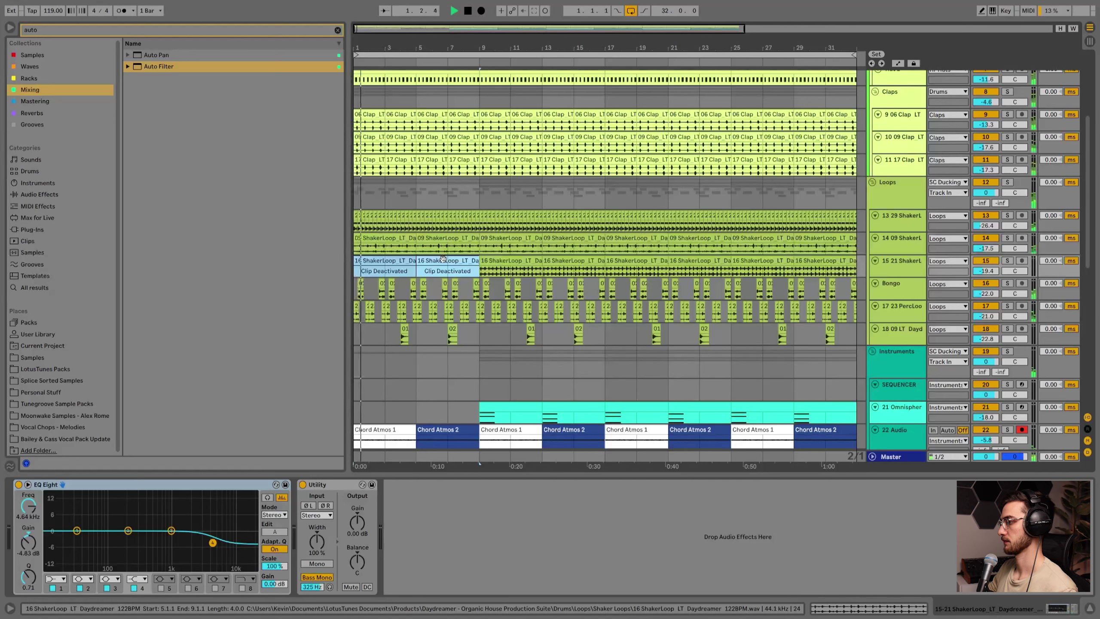
key(Delete)
click(443, 259)
key(space)
Try the first eight bars without the Bongo, PercLoop and Daydreamer ear candy clips, and undo their deletion.
drag(482, 285, 311, 325)
key(space)
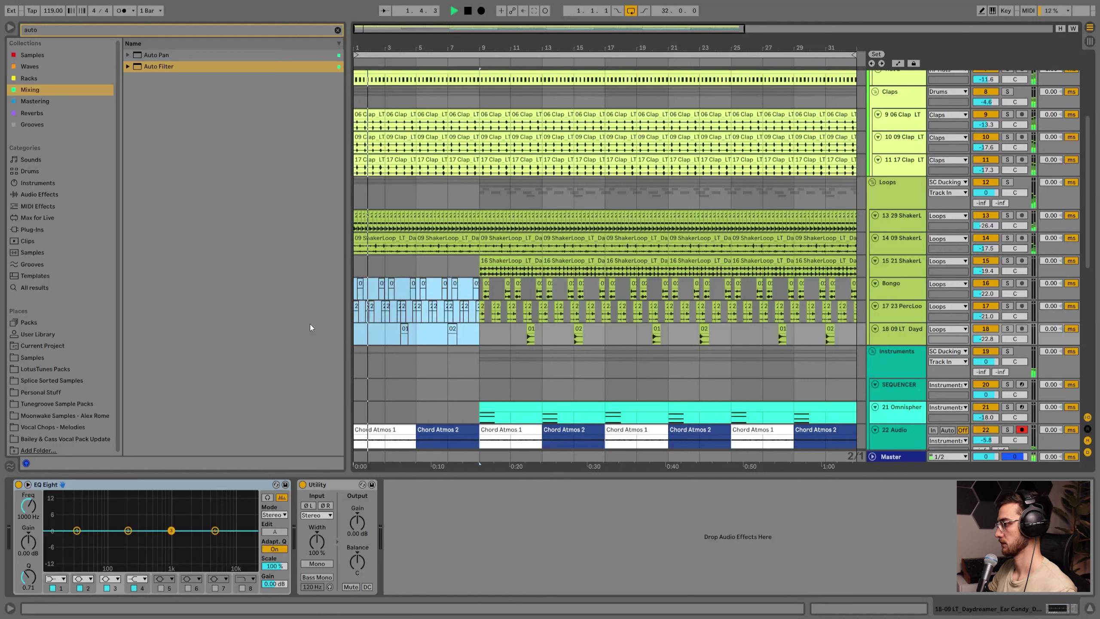
key(Delete)
click(440, 329)
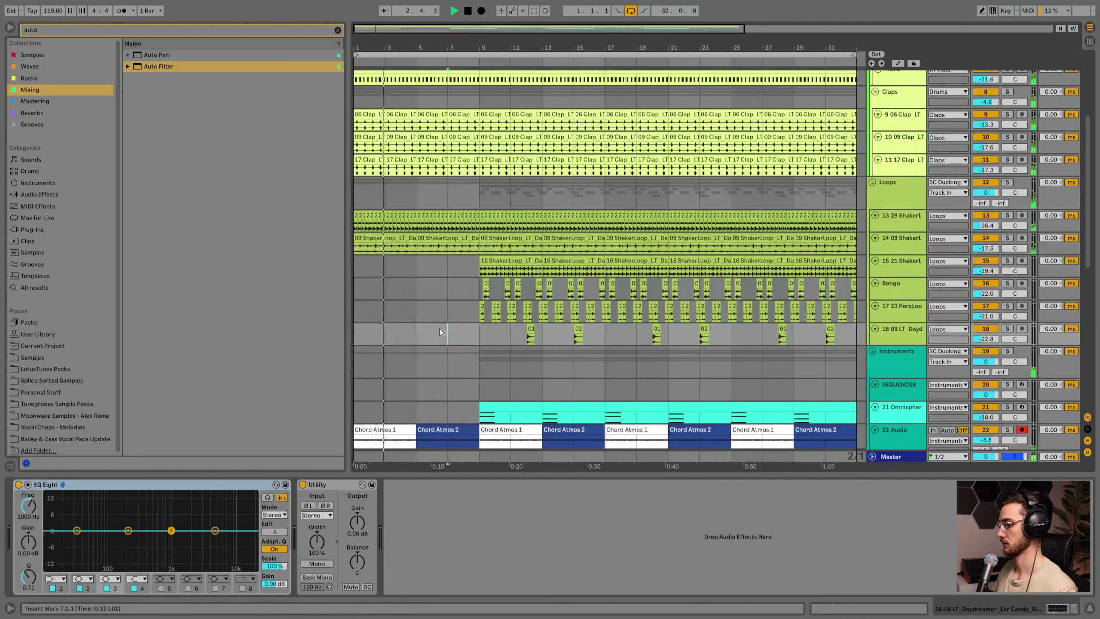
key(ctrl+z)
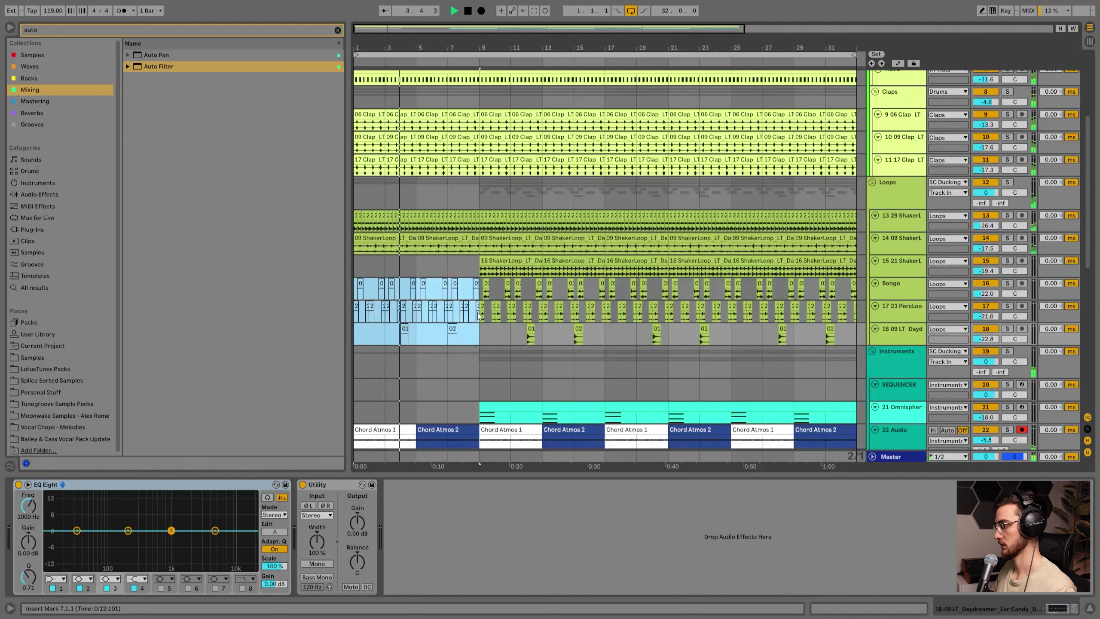
Delete the Bongo and PercLoop clips from the first eight bars and reactivate the Daydreamer ear candy clips there.
click(477, 308)
drag(478, 309, 327, 268)
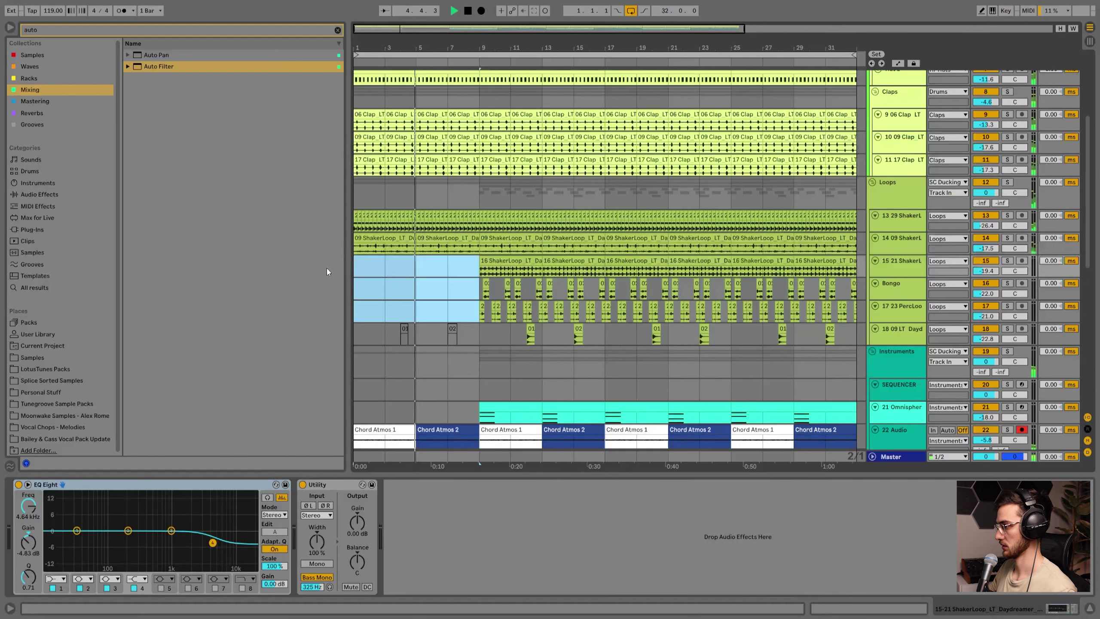
drag(474, 333, 361, 333)
key(0)
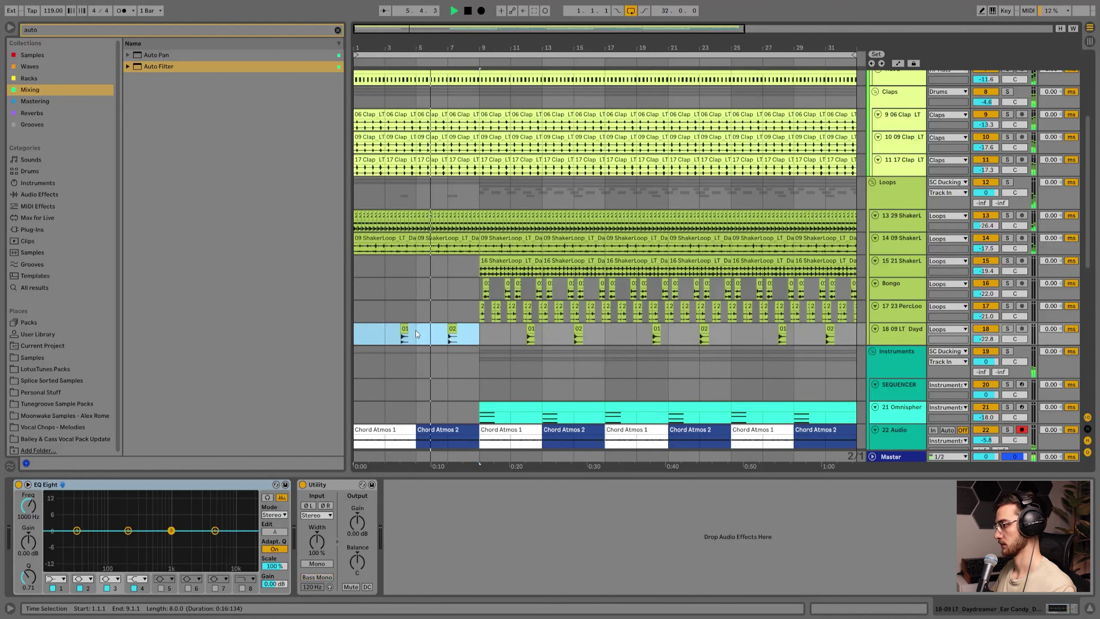
click(417, 332)
Add an Auto Filter to the end of the Loops group's device chain.
scroll(450, 356, up, 3)
click(459, 311)
key(space)
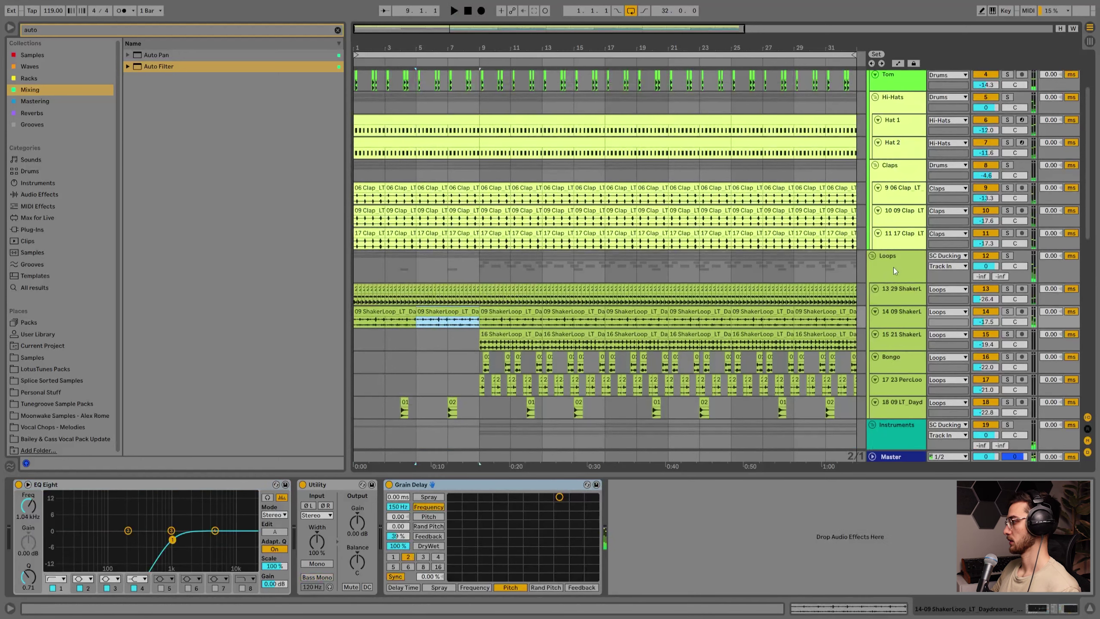
click(895, 271)
click(891, 324)
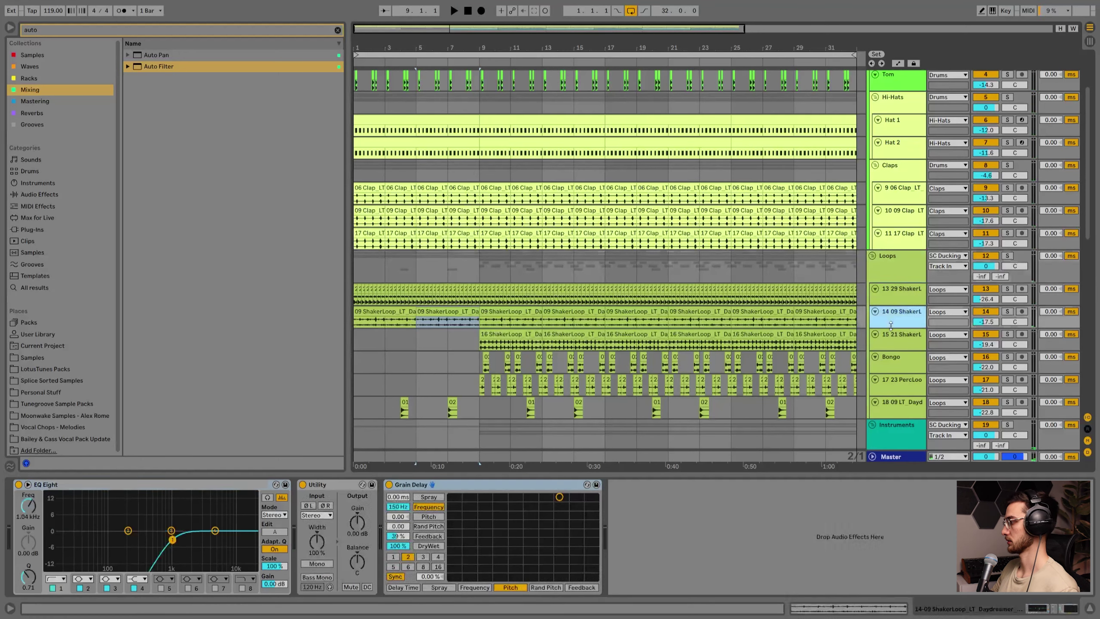
shift+click(896, 298)
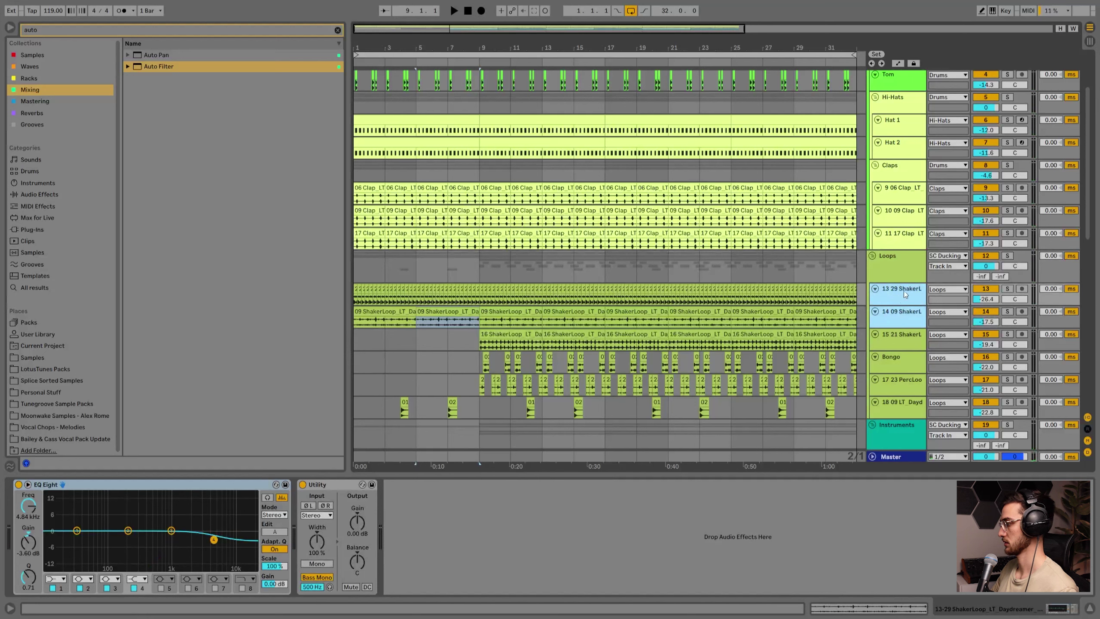
click(893, 272)
click(40, 33)
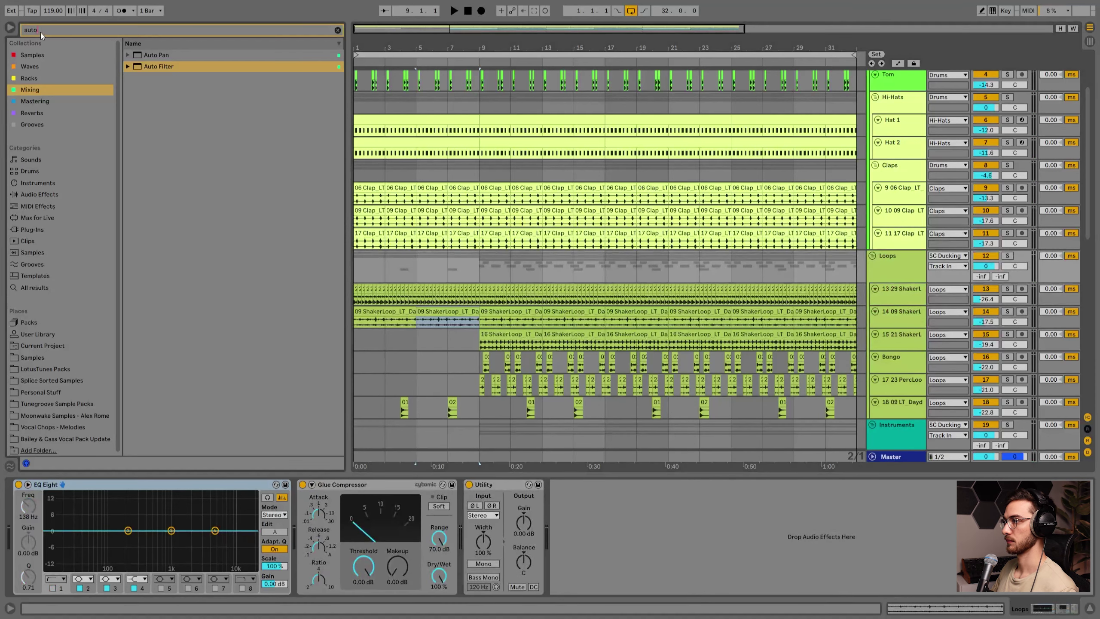
double_click(162, 65)
Automate the Loops group's Auto Filter frequency to ramp up from bar 1 to about 1.16 kHz at bar 9, and play the intro.
drag(716, 515, 717, 541)
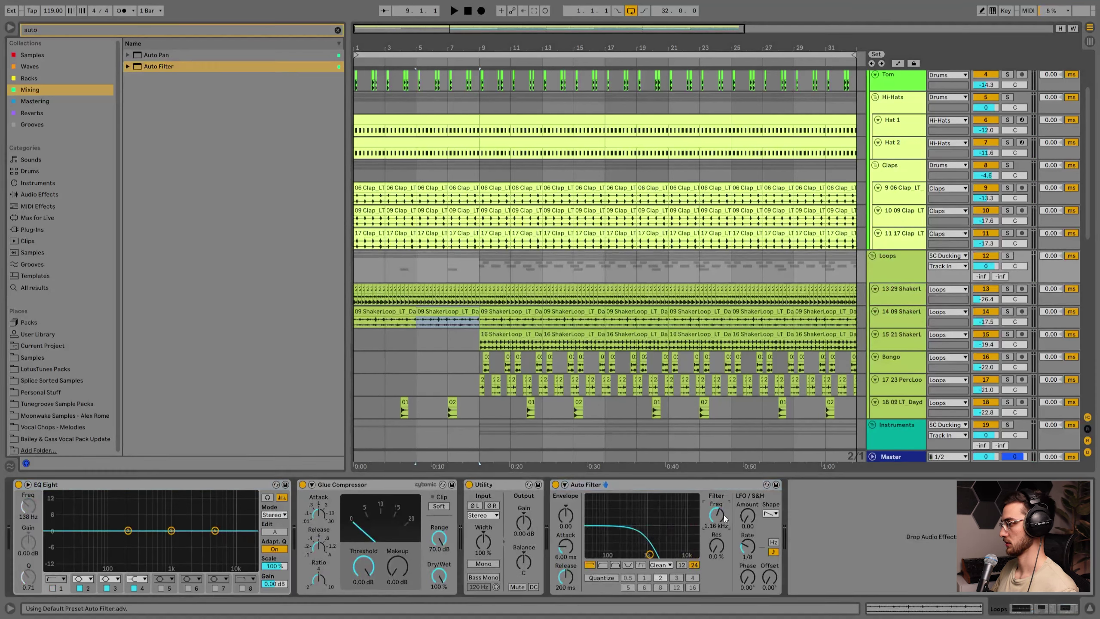
key(a)
click(482, 278)
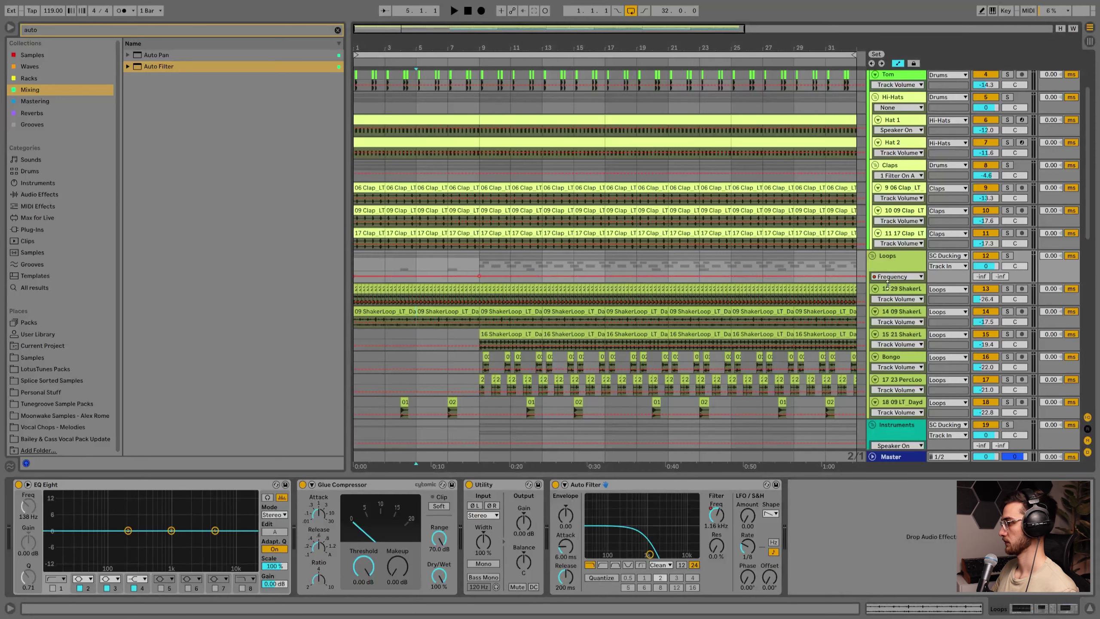
drag(887, 285, 887, 347)
click(382, 289)
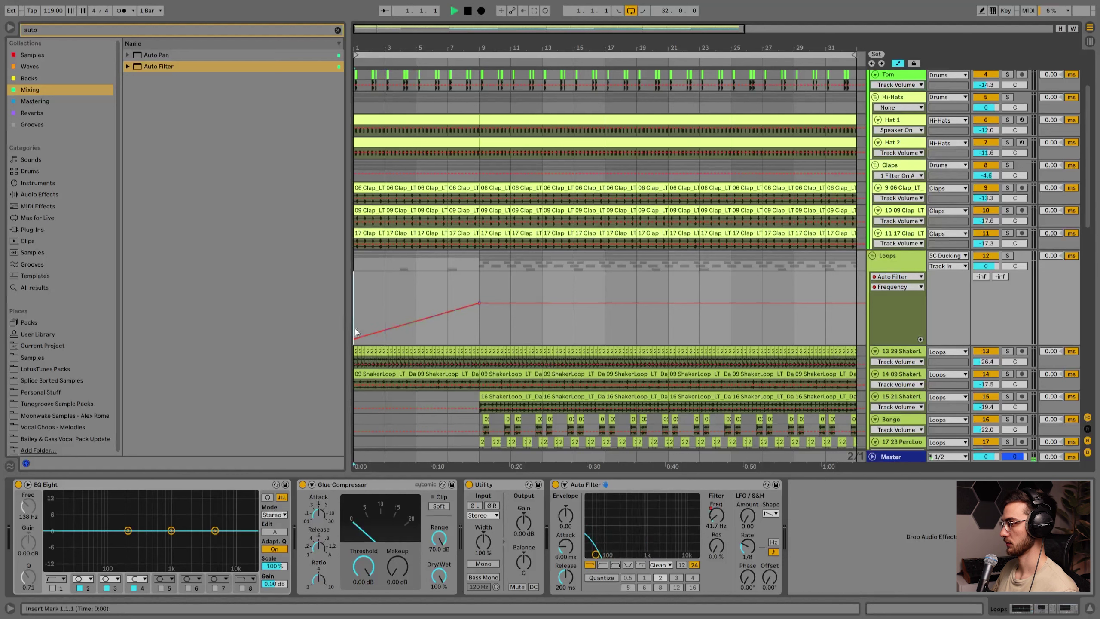
drag(353, 339, 353, 325)
key(space)
scroll(420, 264, up, 2)
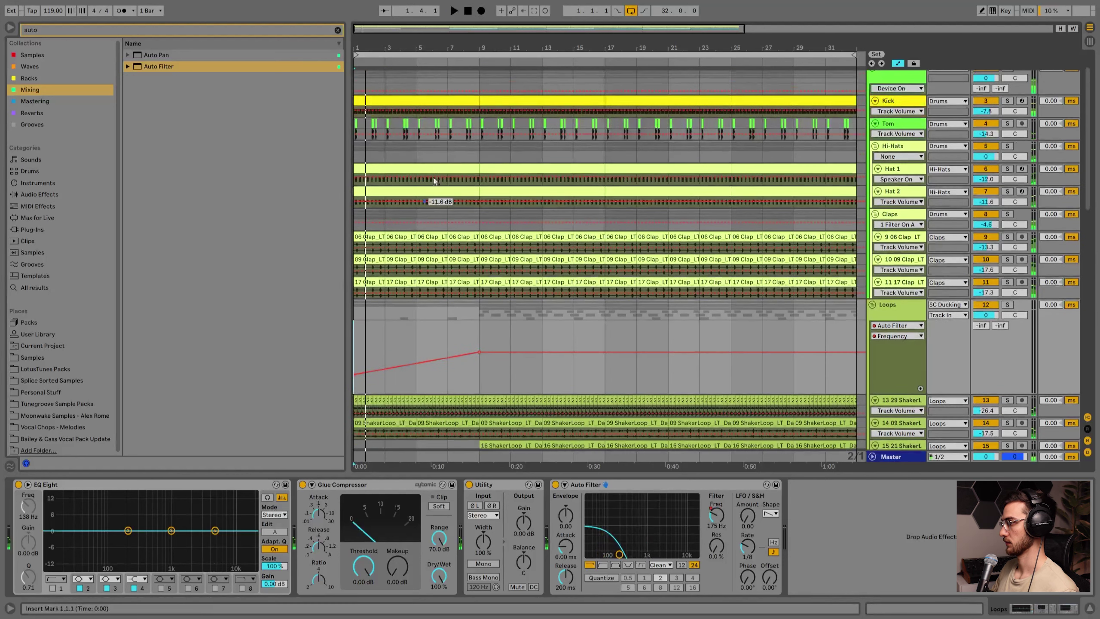
Try the intro without the Hat 1 and Hat 2 clips in the first eight bars.
click(440, 175)
shift+click(436, 195)
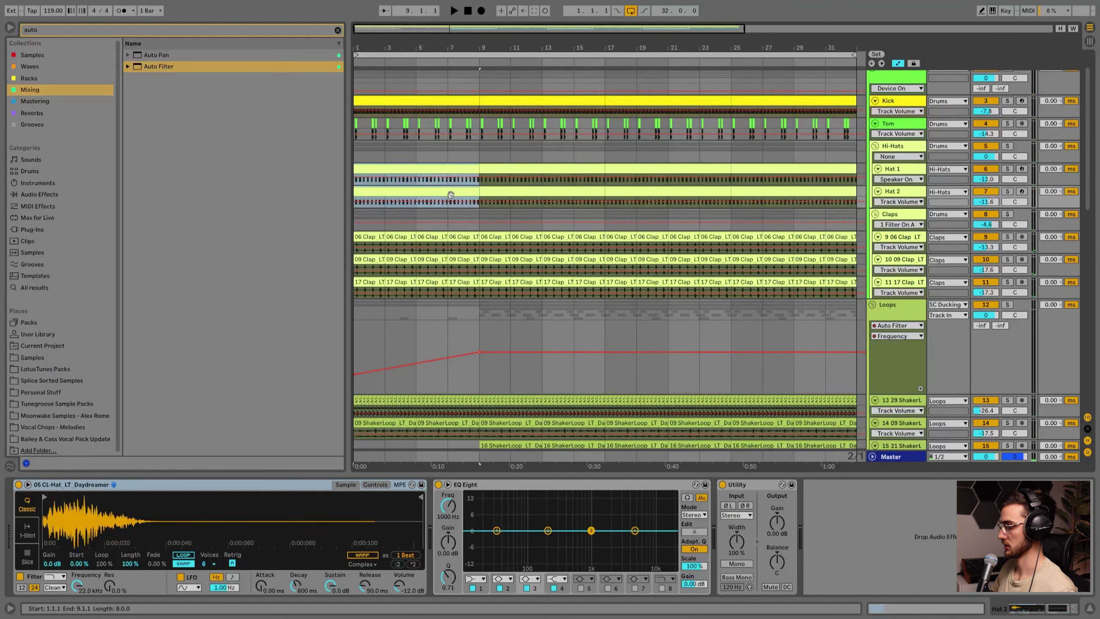
key(0)
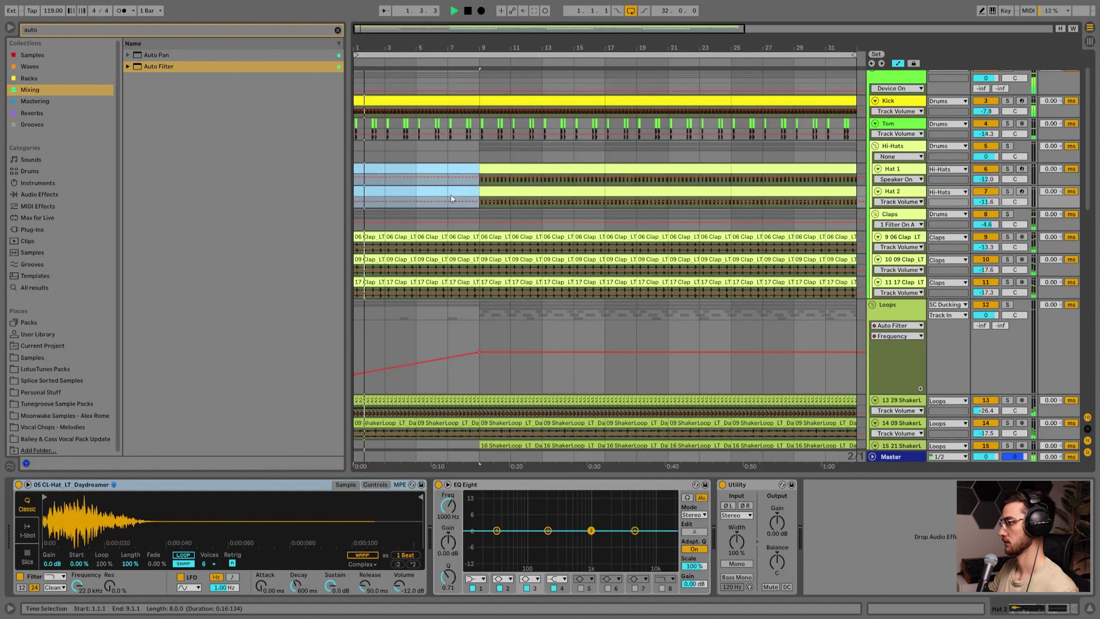
Raise both the bar 1 and bar 9 points of the Loops group's Auto Filter frequency ramp, auditioning it from the start.
click(375, 351)
key(space)
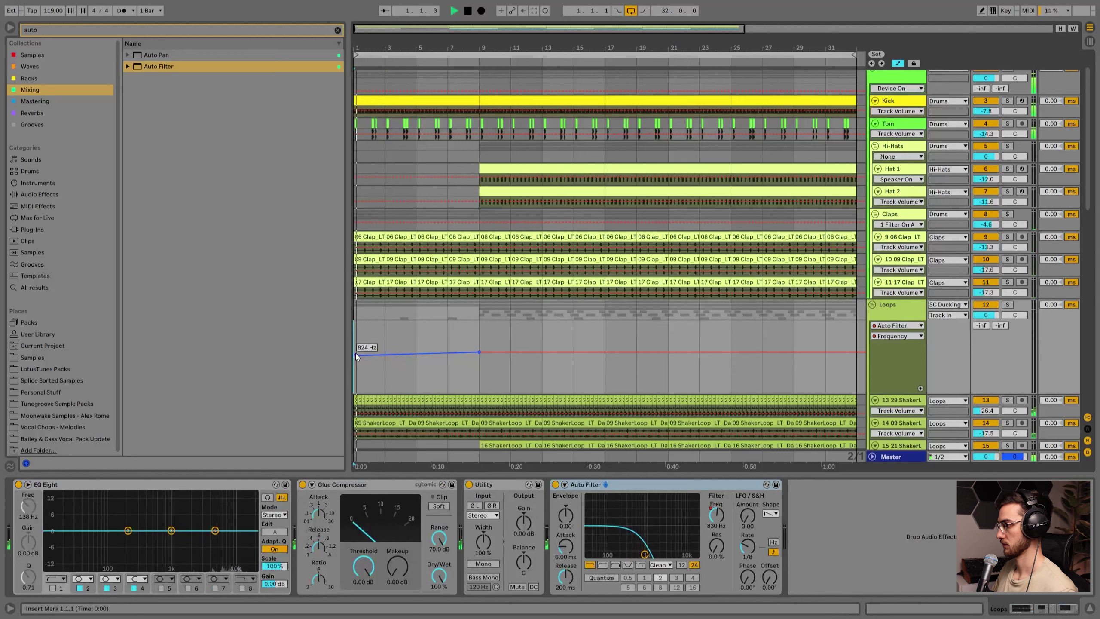
key(space)
drag(479, 352, 480, 321)
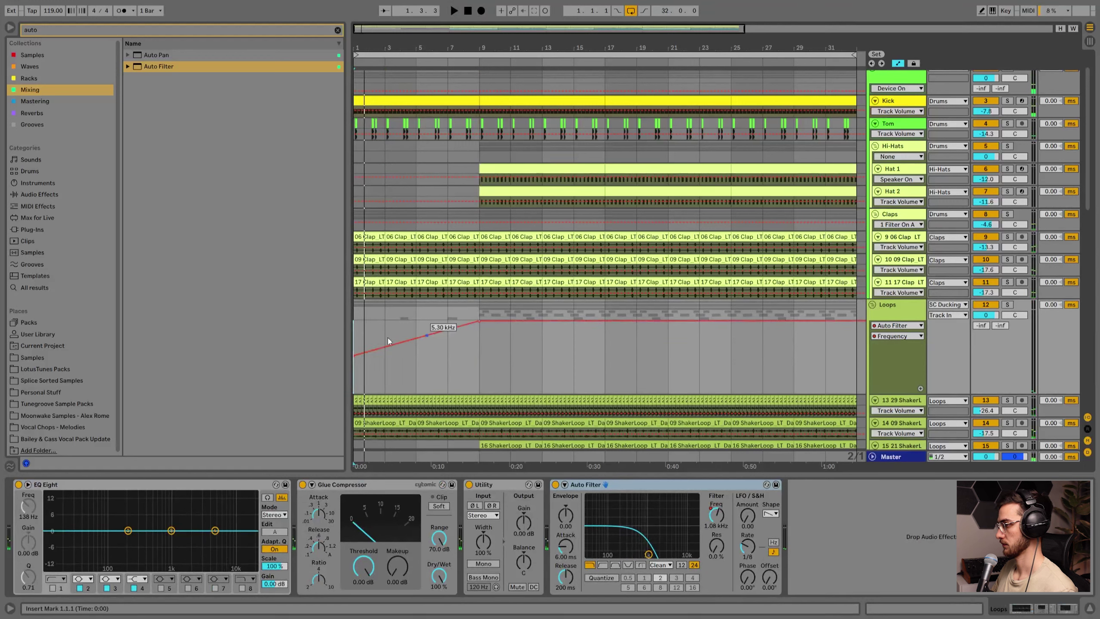
drag(355, 356, 355, 332)
key(space)
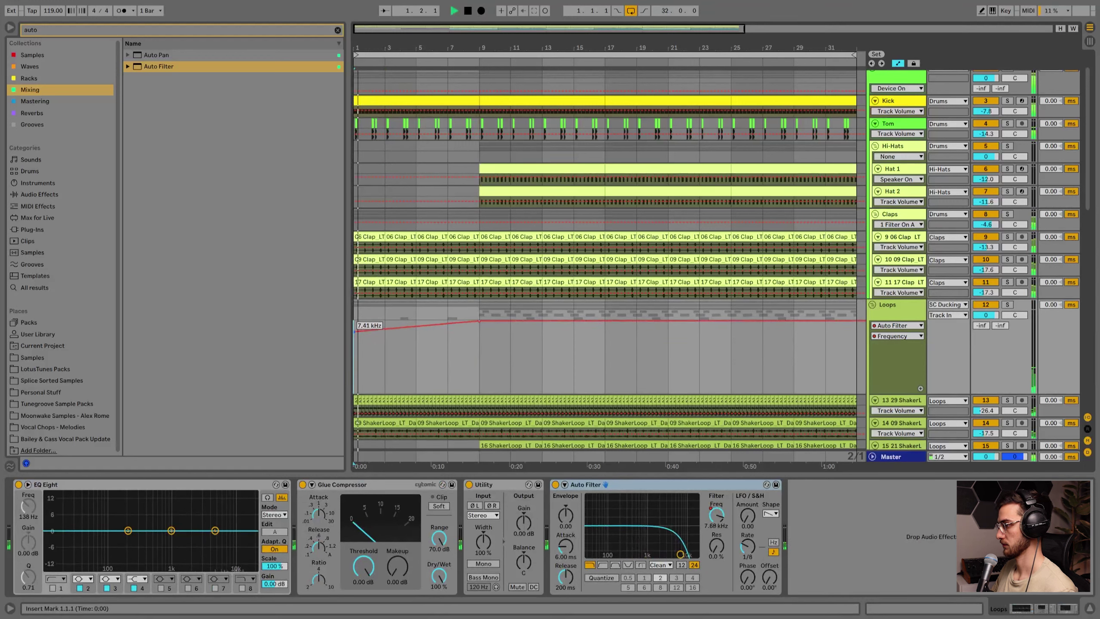
Restore the Hat 1 and Hat 2 clips in the first eight bars.
scroll(380, 372, down, 3)
scroll(429, 351, up, 3)
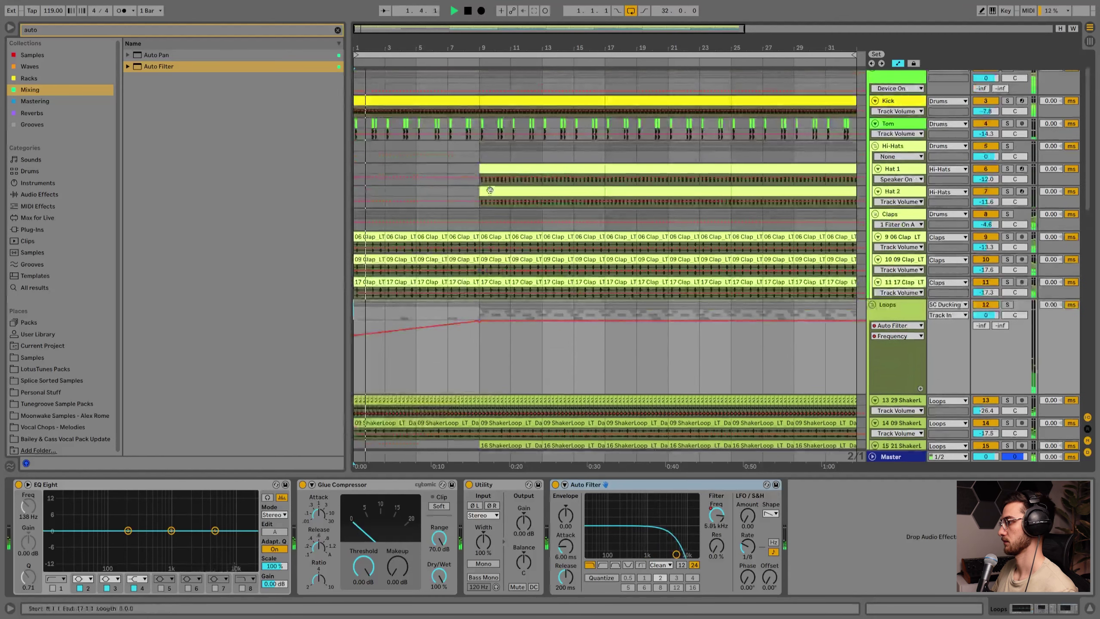
click(518, 166)
drag(518, 167, 392, 167)
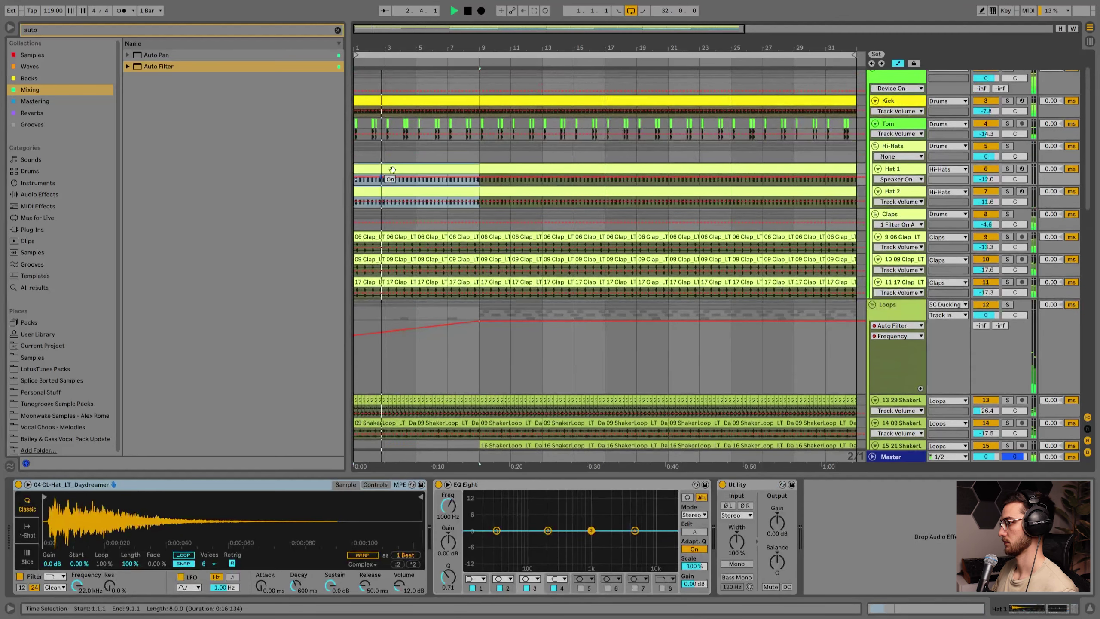
Copy the automated Auto Filter from the Loops group to the Hi-Hats group and play the intro.
click(407, 349)
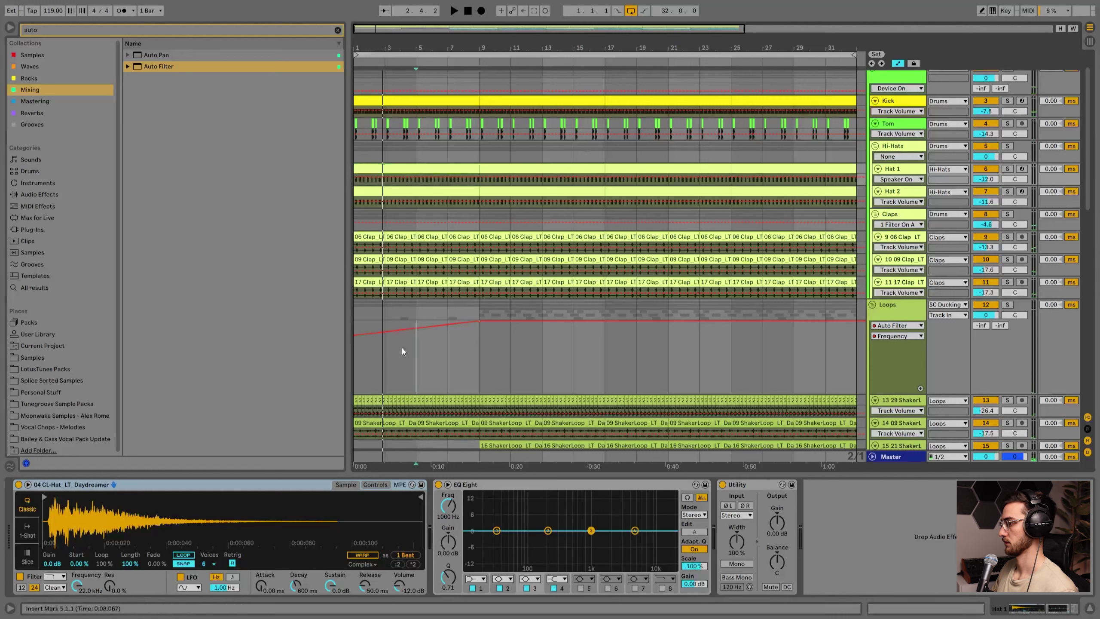
key(Delete)
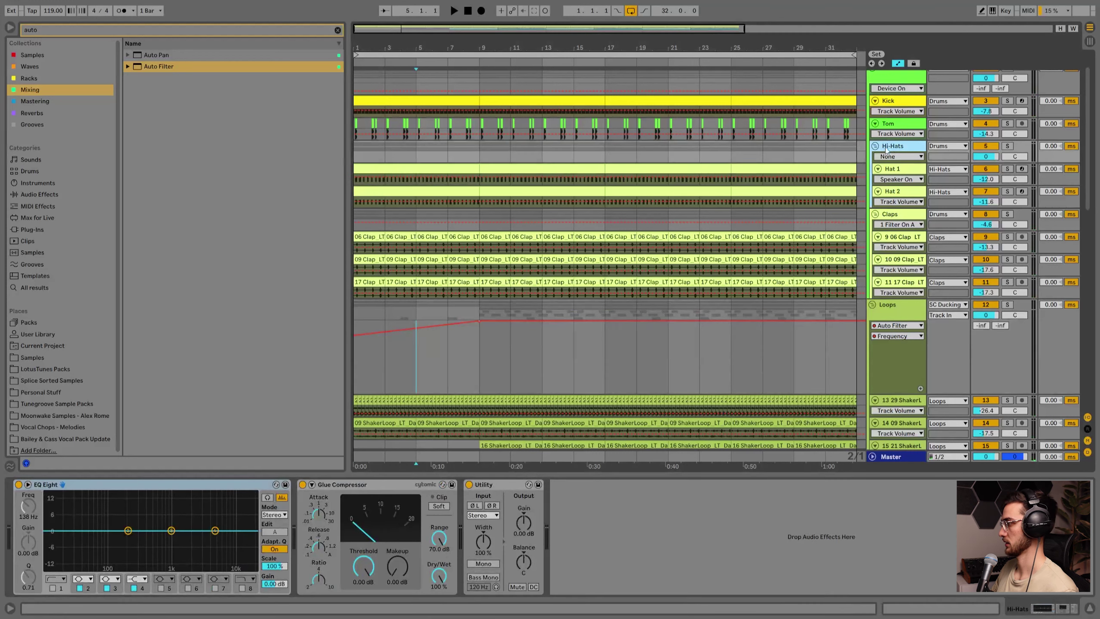
key(ctrl+z)
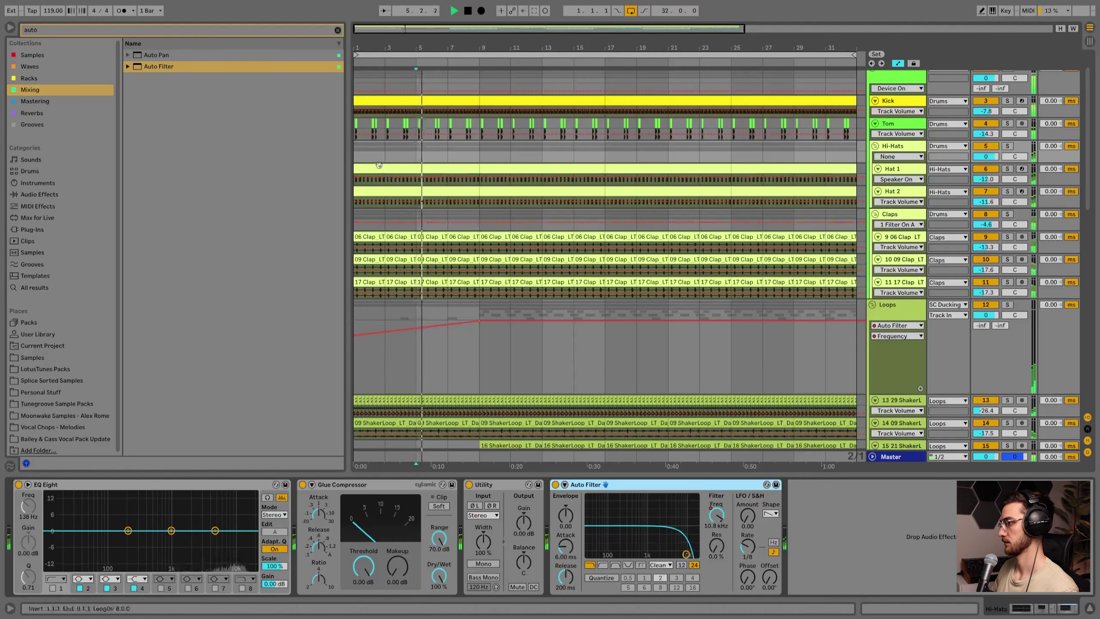
key(space)
Review the intro's remaining tracks during playback and save the set.
scroll(528, 345, down, 2)
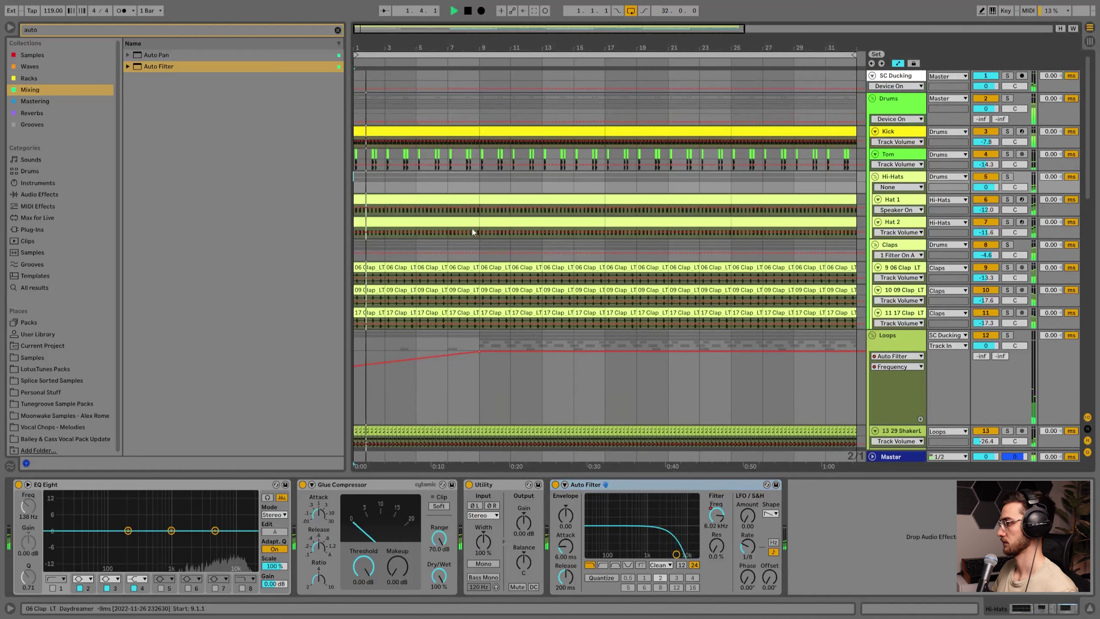
scroll(482, 341, down, 2)
scroll(477, 335, down, 12)
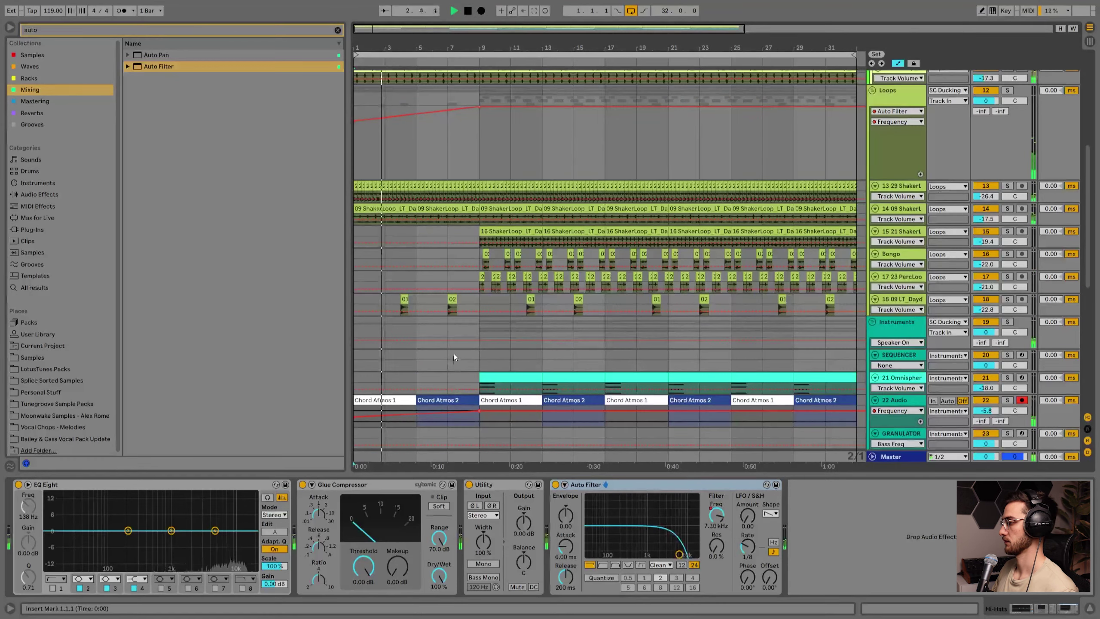
scroll(460, 349, down, 11)
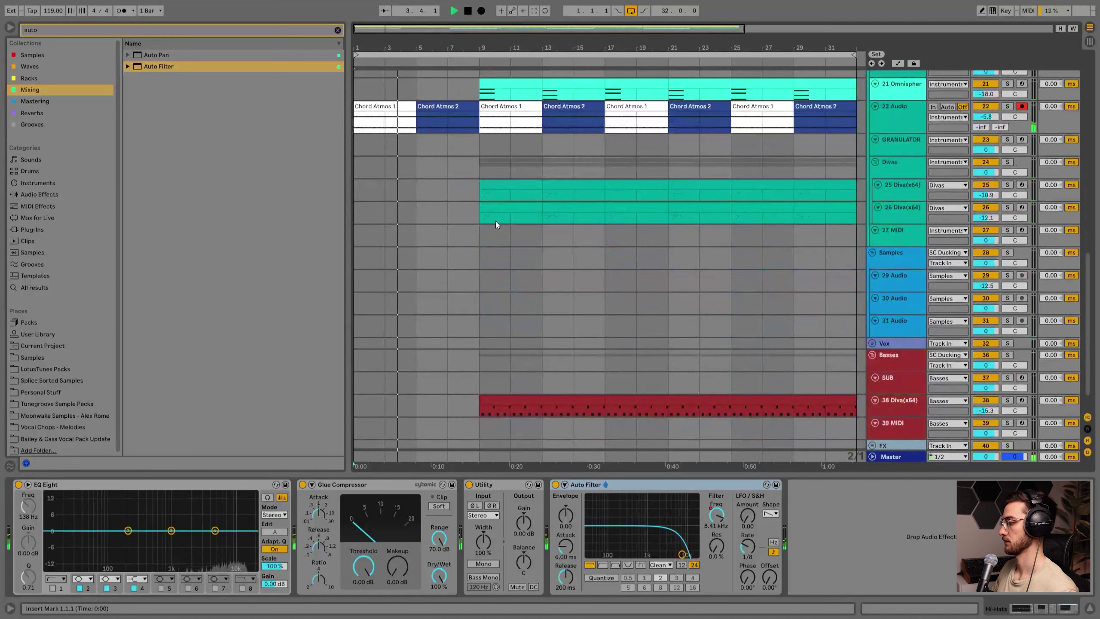
scroll(490, 330, up, 4)
scroll(490, 320, up, 4)
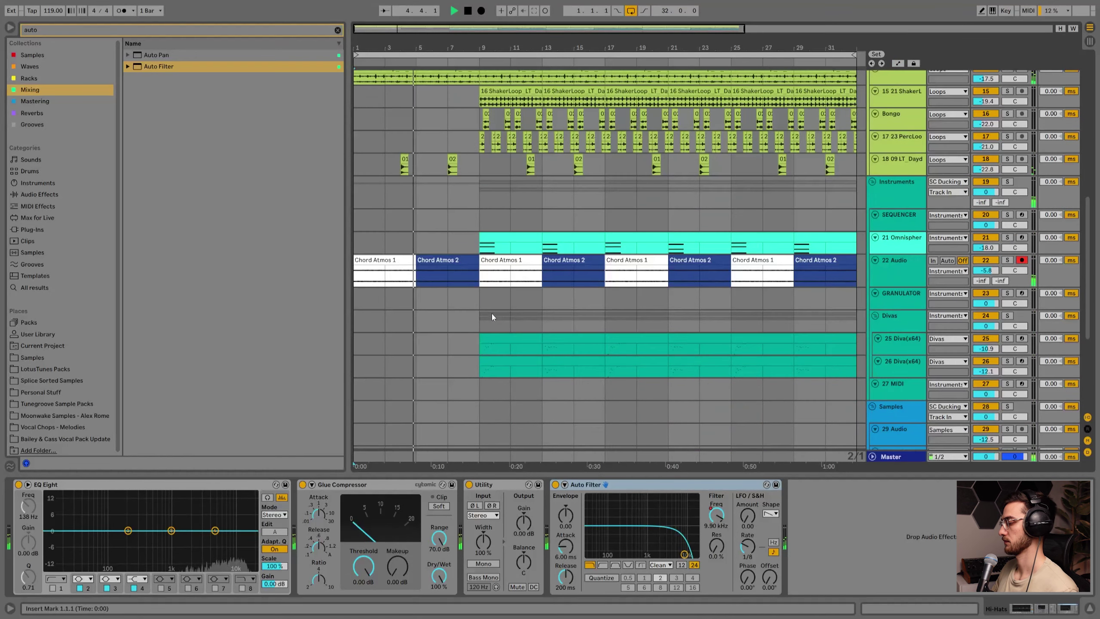
key(ctrl+s)
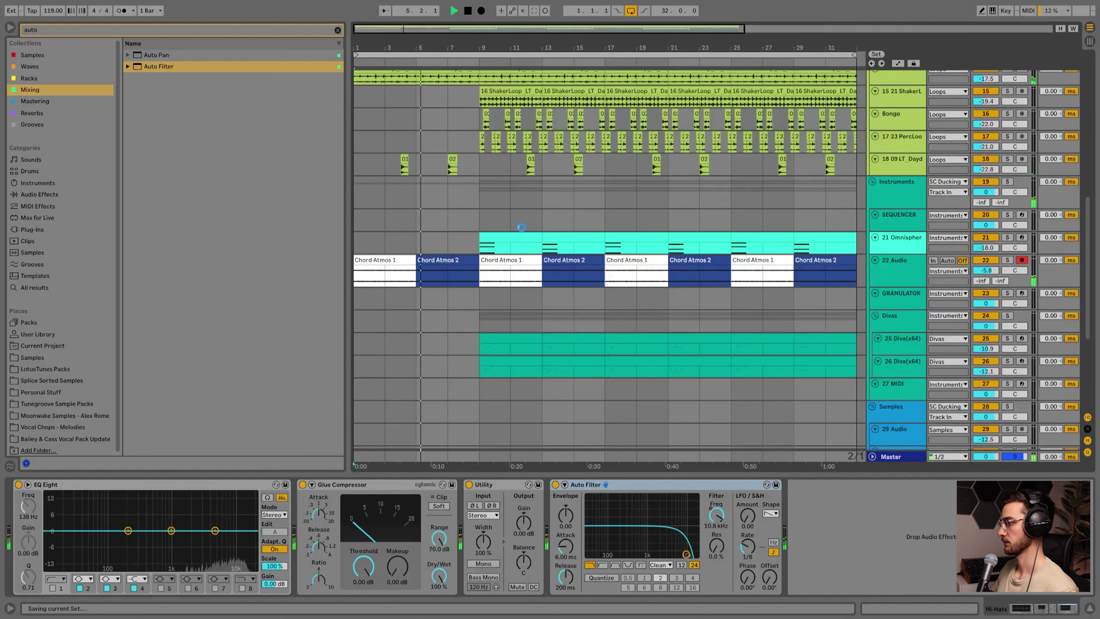
Delete the clips on both Diva instrument tracks in the Divas group from bar 9 up to bar 17.
scroll(525, 227, down, 5)
click(511, 271)
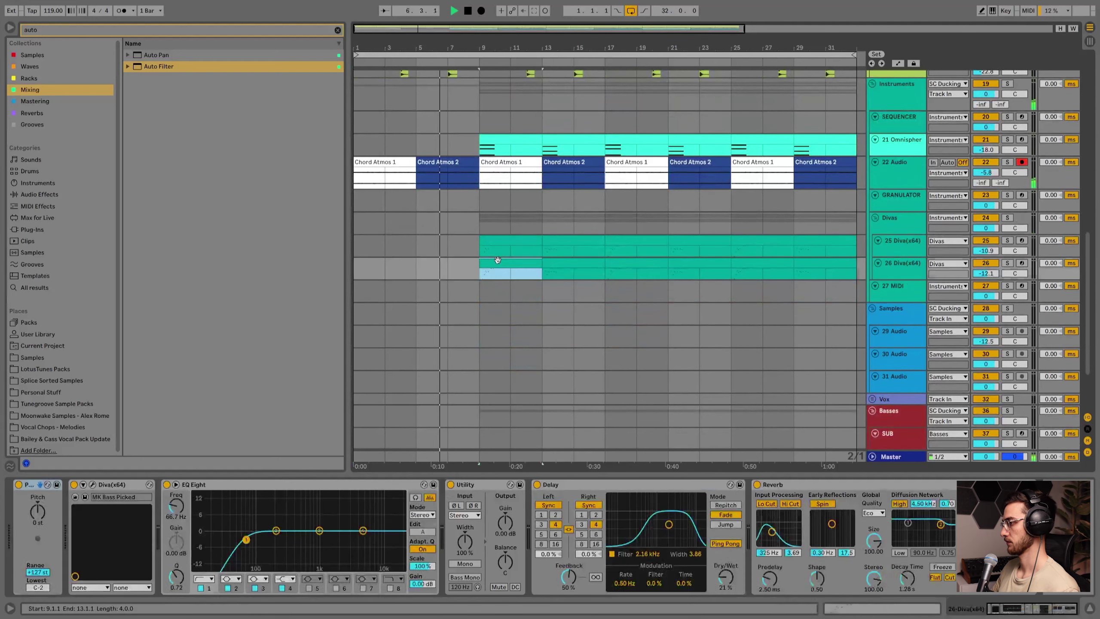
shift+click(584, 241)
key(Delete)
drag(472, 49, 480, 89)
click(440, 157)
Delete the 38 Diva(x64) bass clips from bar 9 up to bar 17.
scroll(459, 241, up, 4)
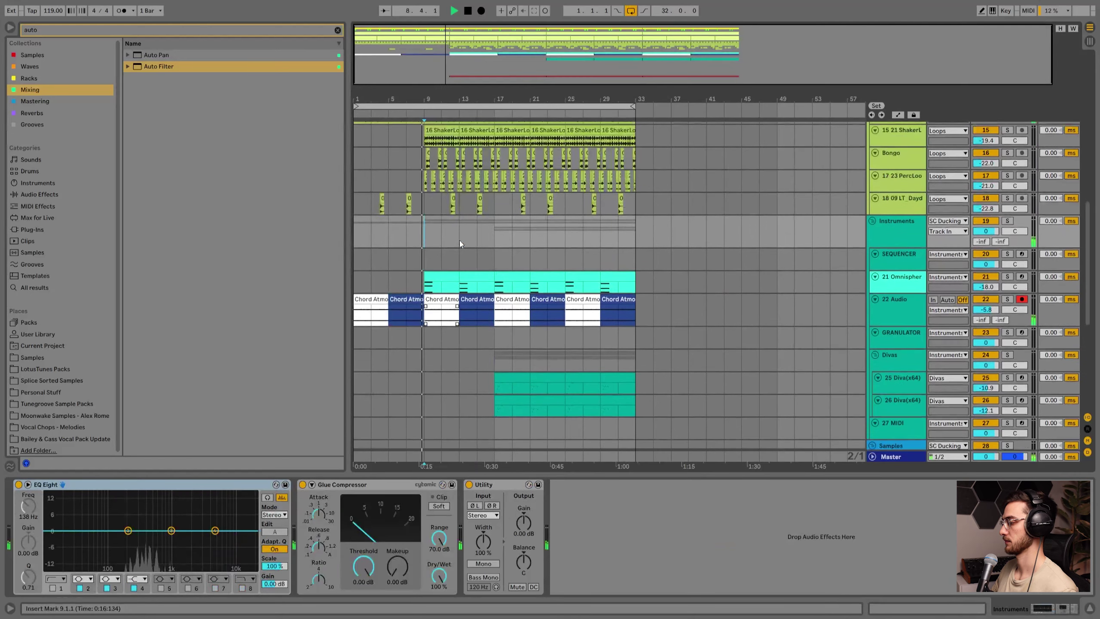
scroll(448, 340, down, 5)
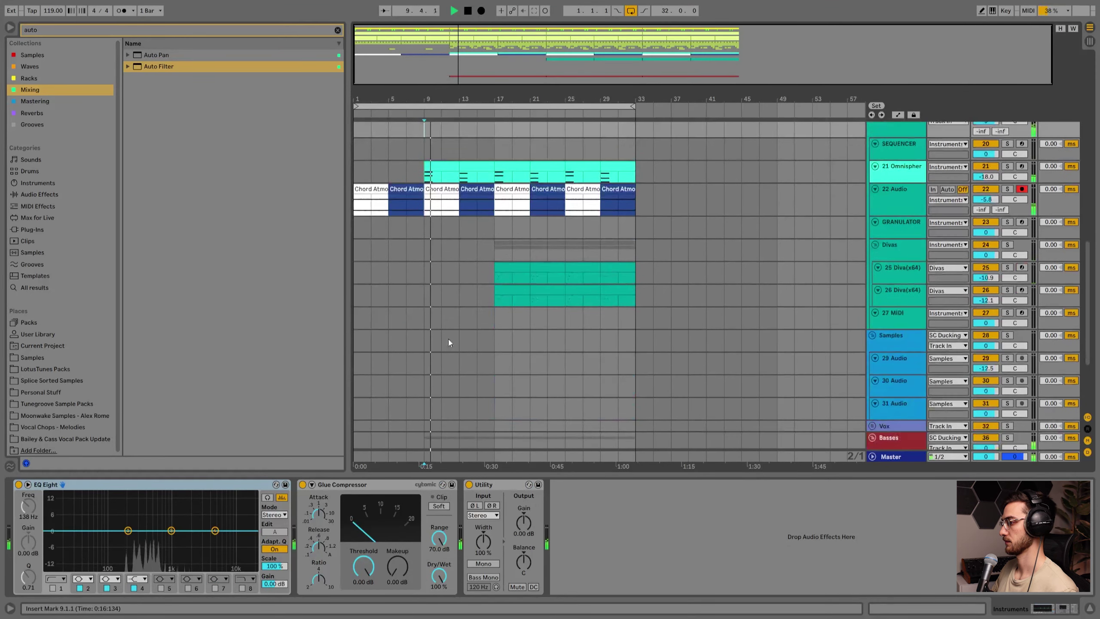
scroll(448, 342, down, 5)
click(437, 369)
scroll(481, 377, up, 4)
scroll(481, 369, up, 4)
scroll(463, 338, down, 8)
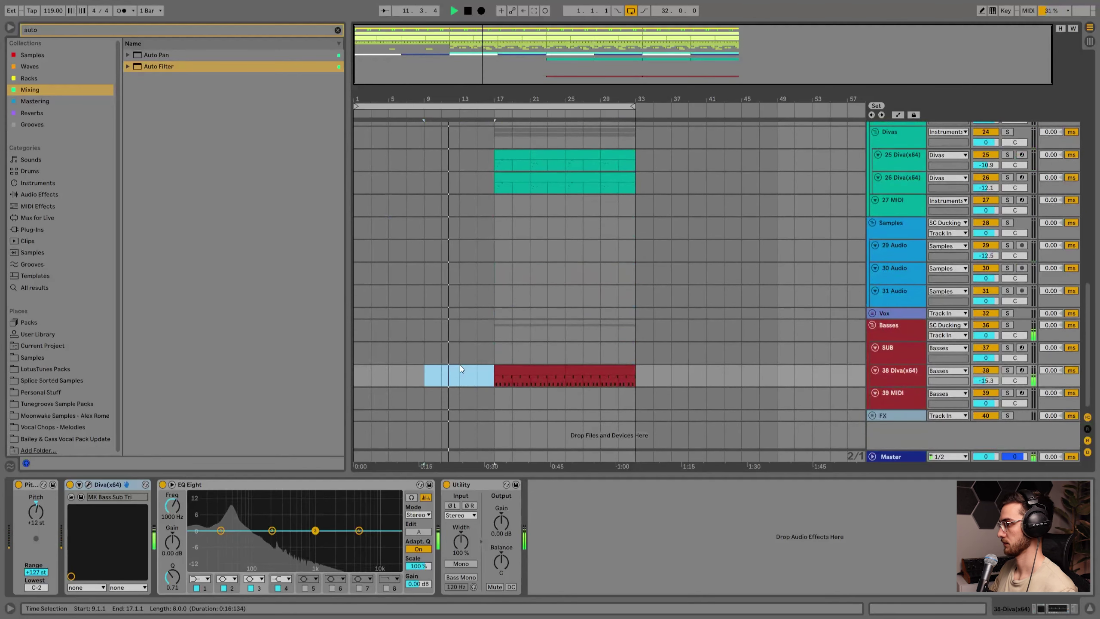
Delete the 38 Diva(x64) bass clip from bar 17 up to bar 25 as well.
scroll(460, 365, up, 4)
click(511, 239)
scroll(555, 355, down, 4)
click(527, 367)
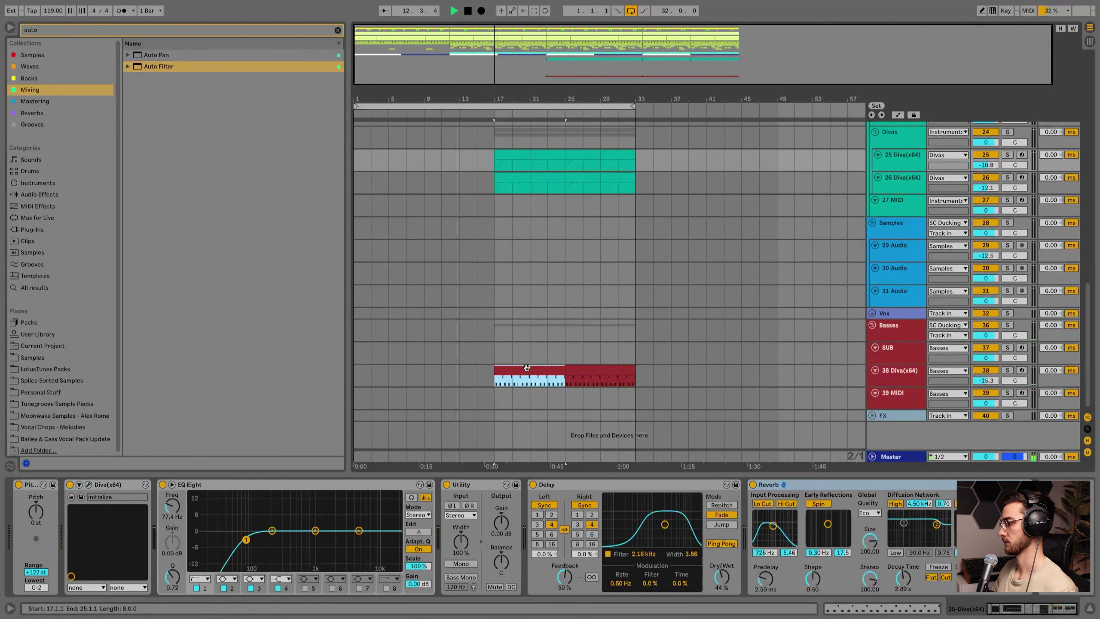
Select both Diva instrument parts from bar 17 up to bar 25 and audition 25 Diva(x64) with 26 Diva(x64) muted.
click(511, 256)
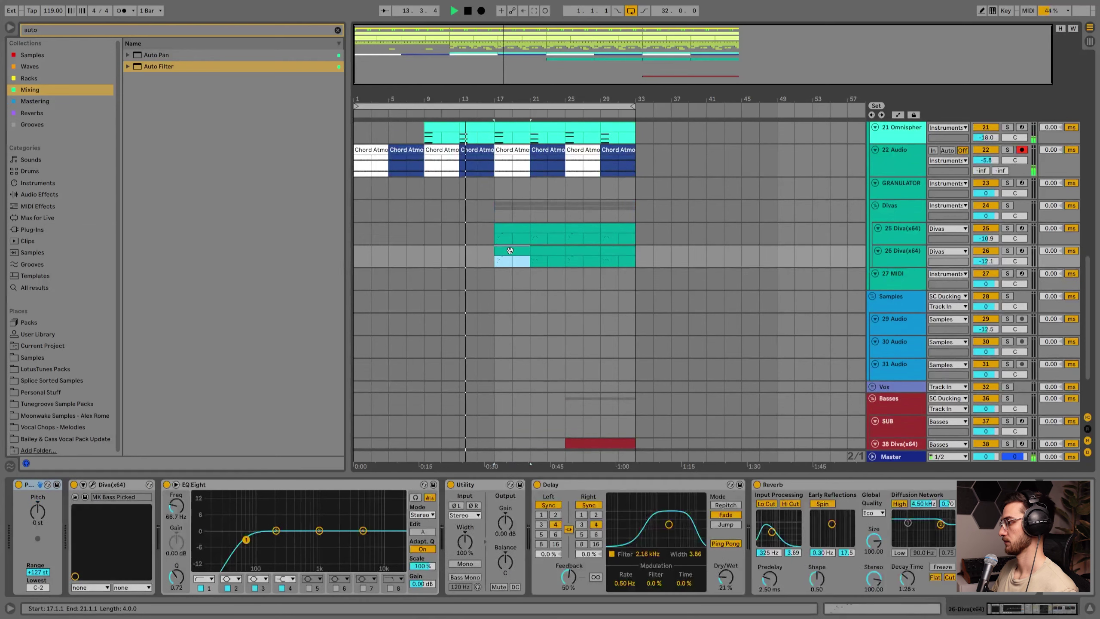
scroll(502, 260, up, 6)
scroll(542, 328, down, 4)
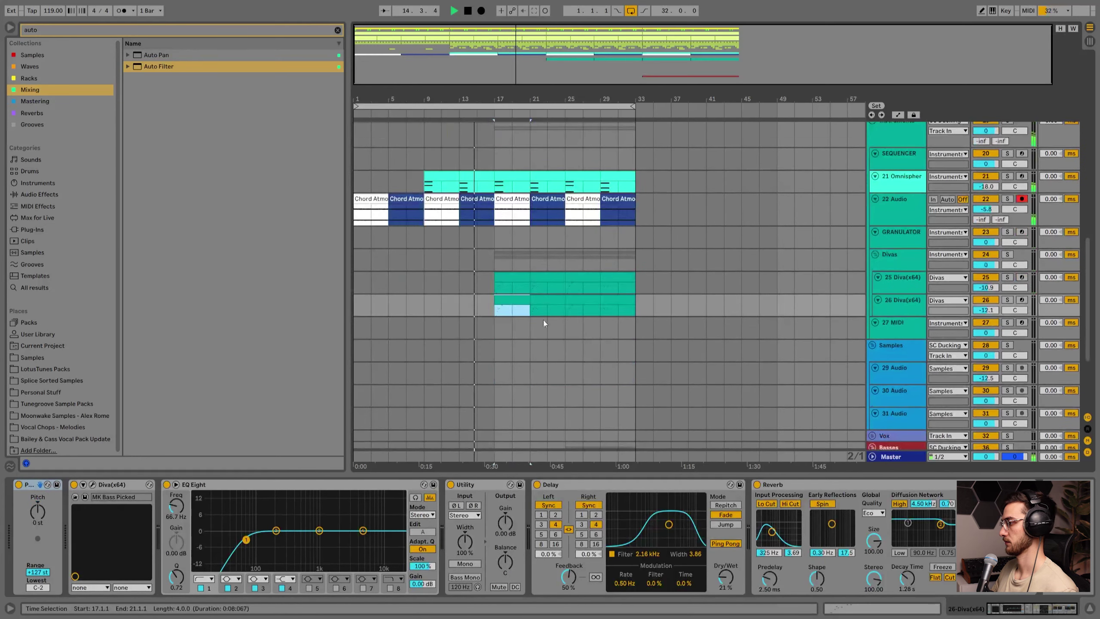
shift+click(550, 278)
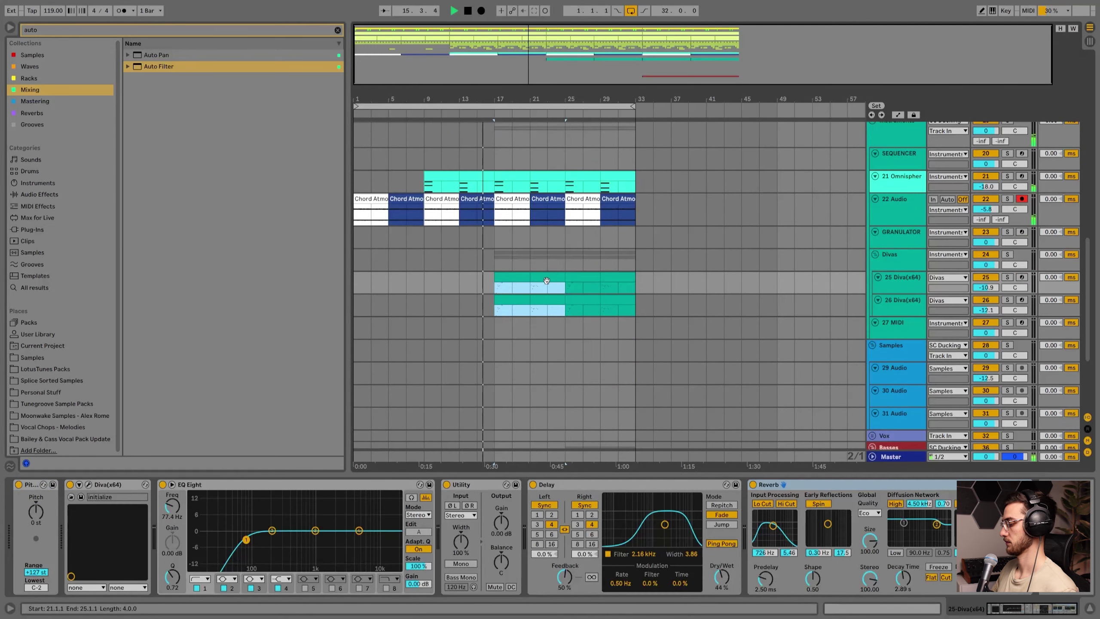
scroll(542, 287, up, 3)
scroll(539, 288, down, 4)
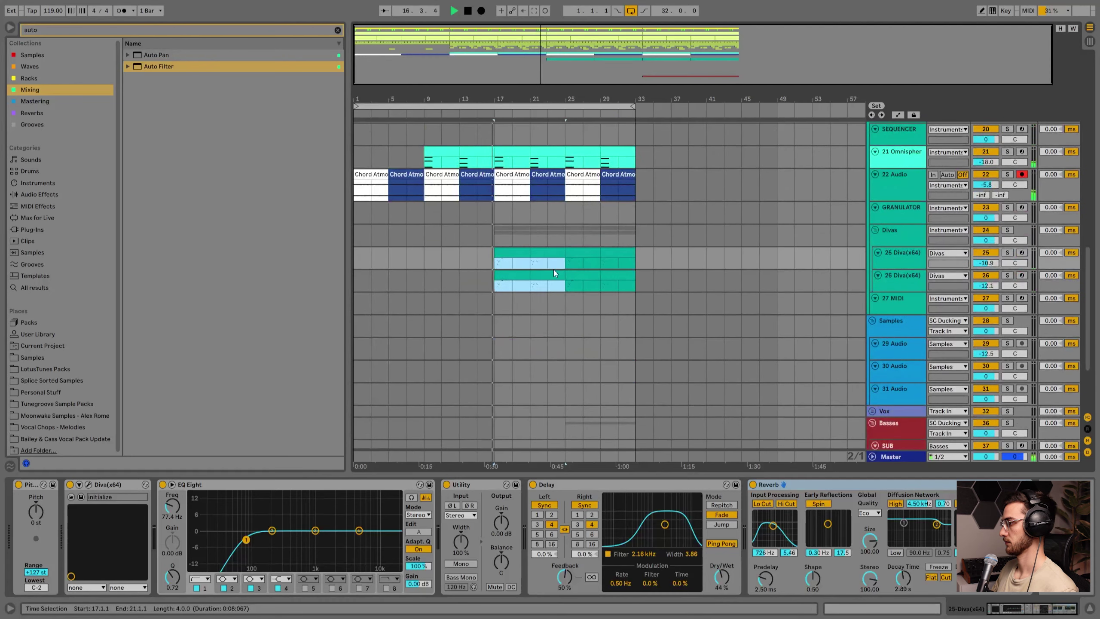
click(889, 254)
click(983, 273)
key(space)
key(space)
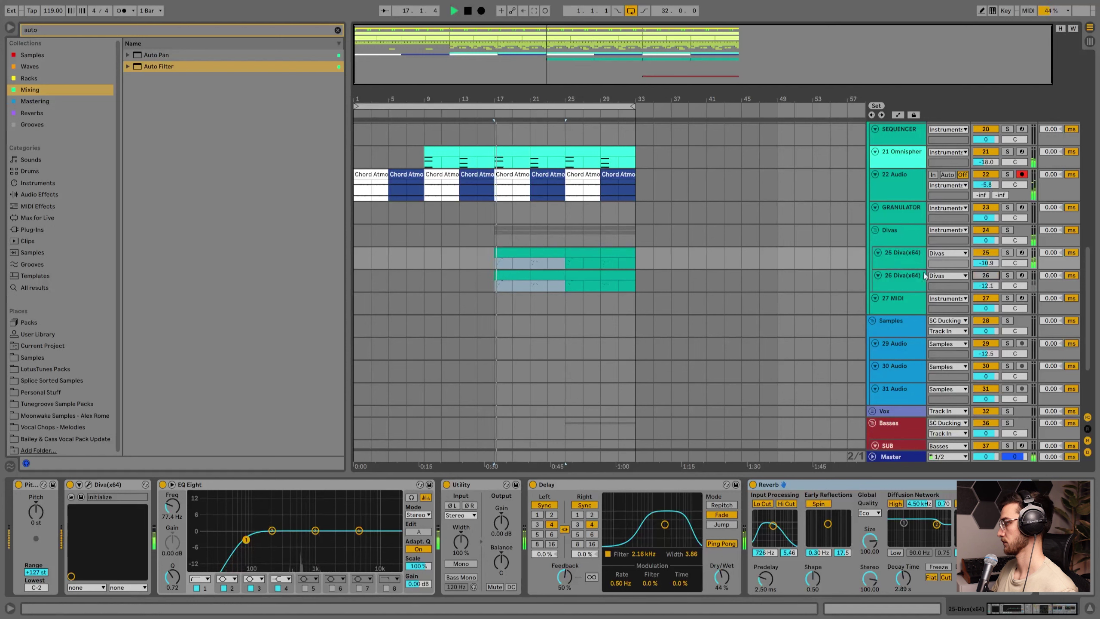
Unmute the 26 Diva(x64) track, audition both Diva parts together and lower the volume of 26 Diva(x64) to -13.5 dB.
click(987, 254)
click(988, 276)
key(space)
key(space)
drag(989, 286, 988, 292)
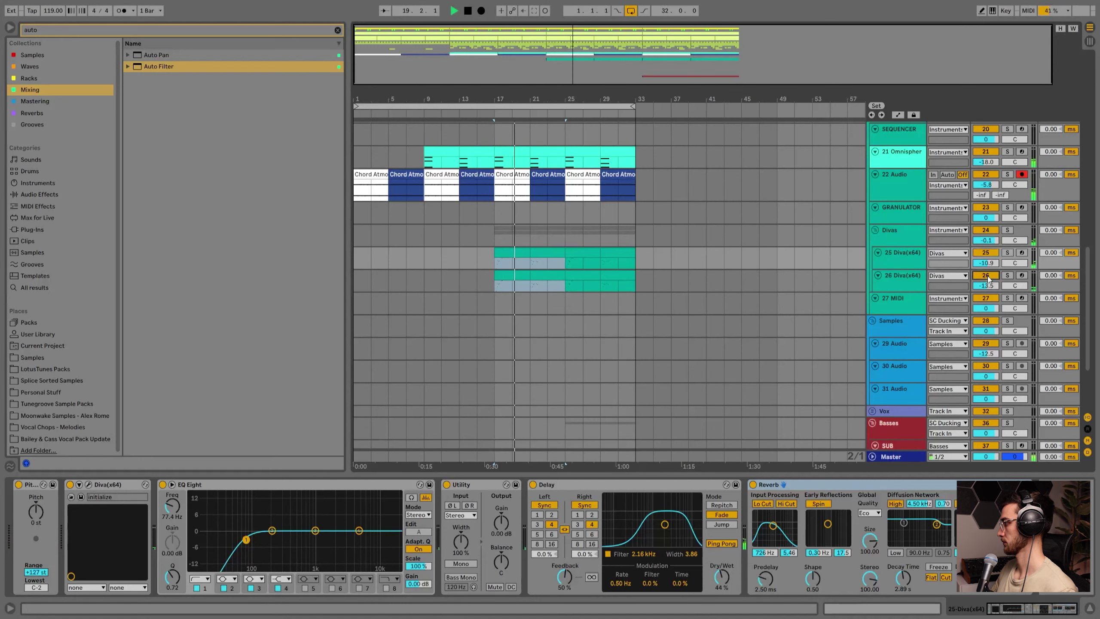
Save the set and clear the device search in the browser.
scroll(645, 240, up, 3)
click(526, 287)
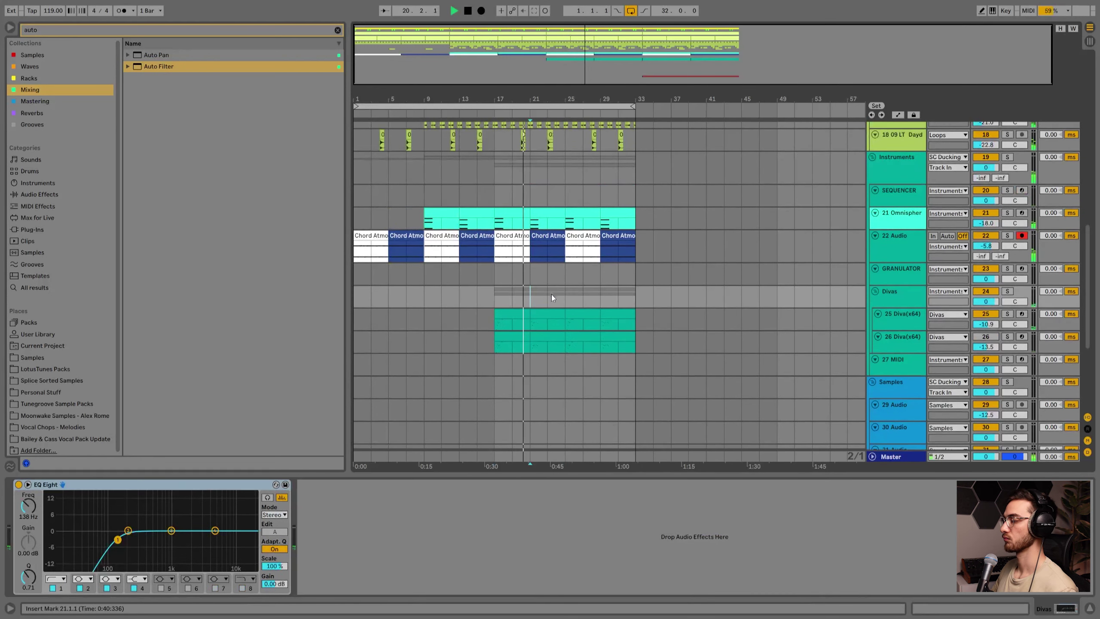
key(ctrl+s)
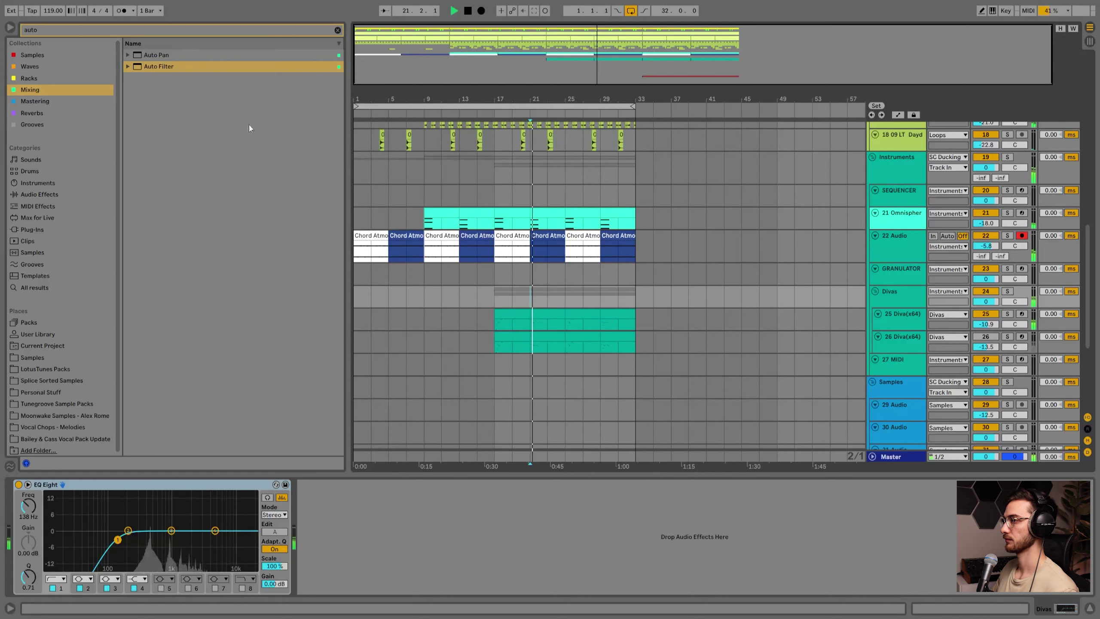
click(337, 30)
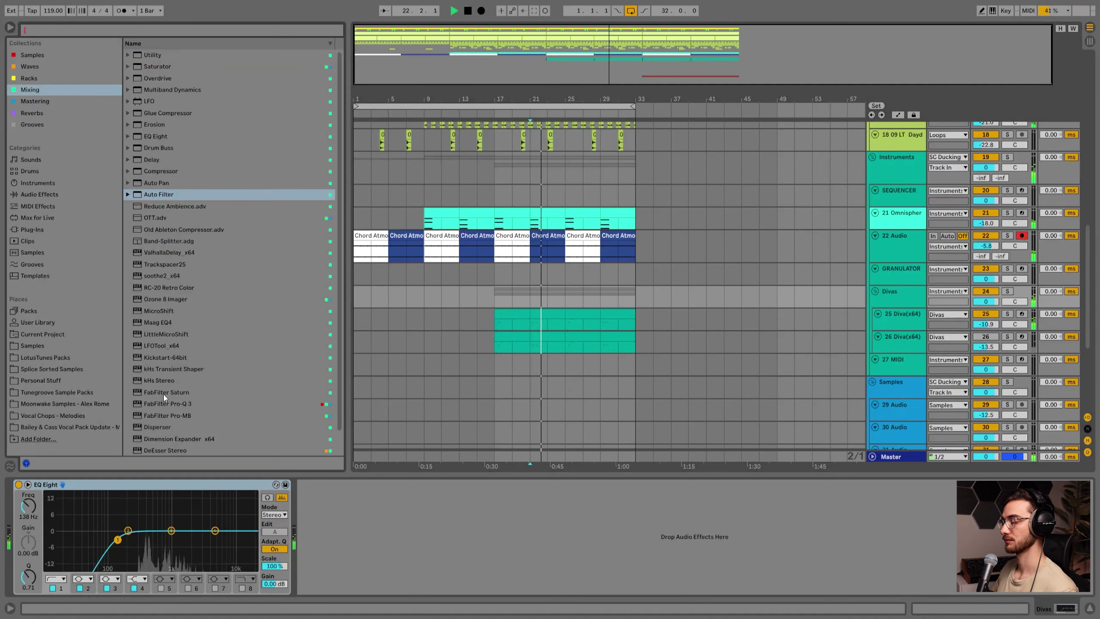
click(574, 288)
click(564, 303)
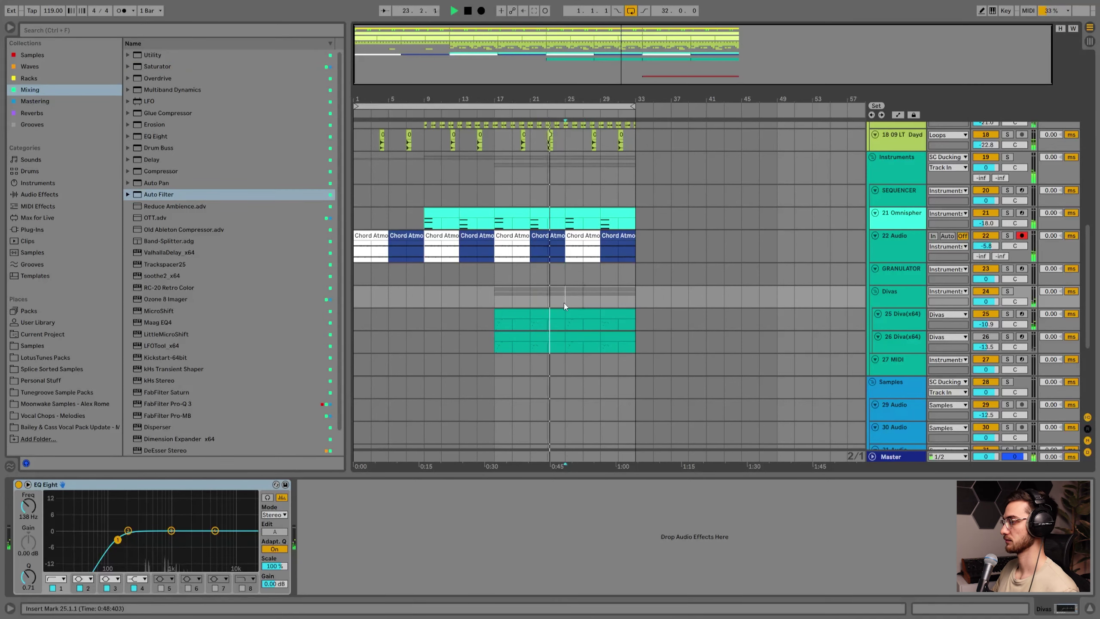
scroll(566, 301, up, 1)
scroll(569, 320, down, 1)
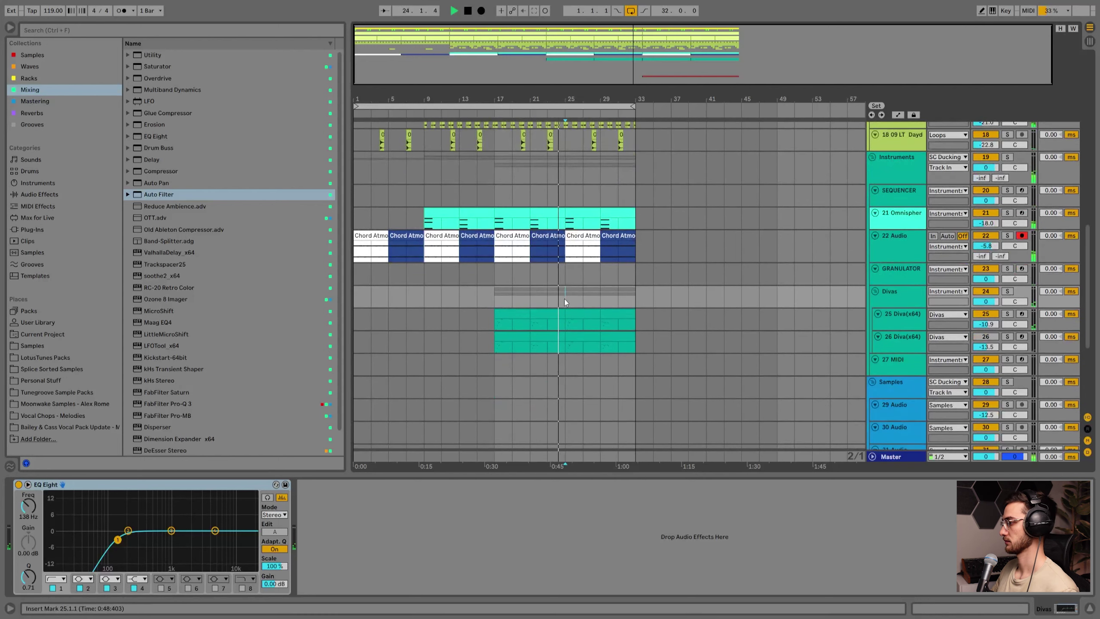
click(566, 325)
click(572, 299)
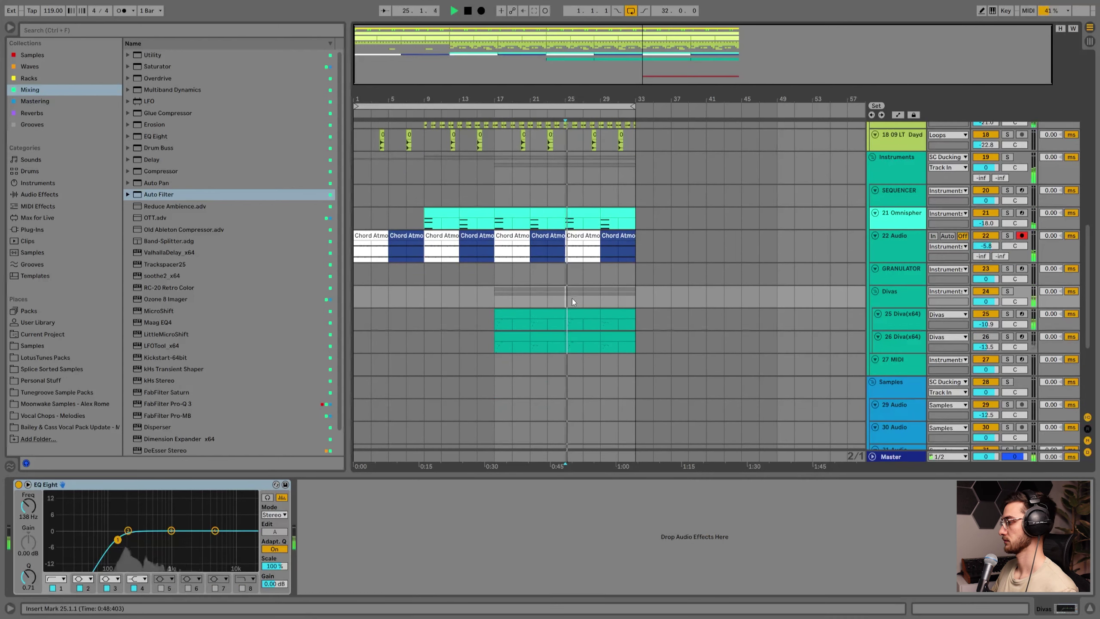
Duplicate the 38 Diva(x64) bass clip to bars 33 to 41 and delete the copy from bar 25 up to bar 33.
scroll(571, 303, down, 4)
key(space)
click(578, 402)
key(ctrl+d)
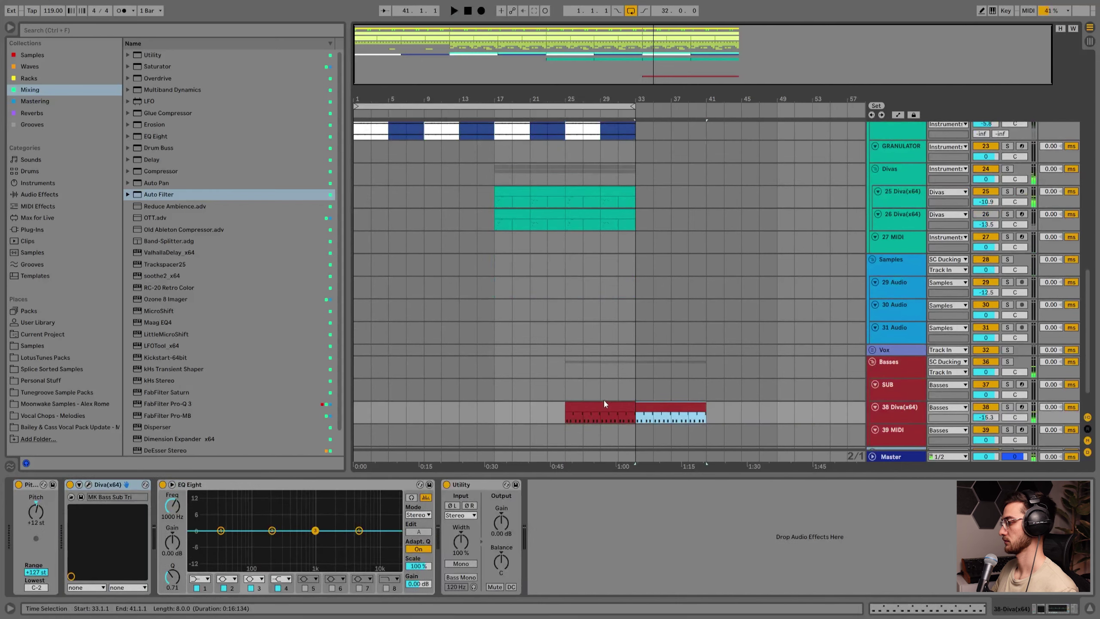
scroll(604, 402, up, 2)
scroll(590, 410, down, 2)
click(587, 409)
key(Delete)
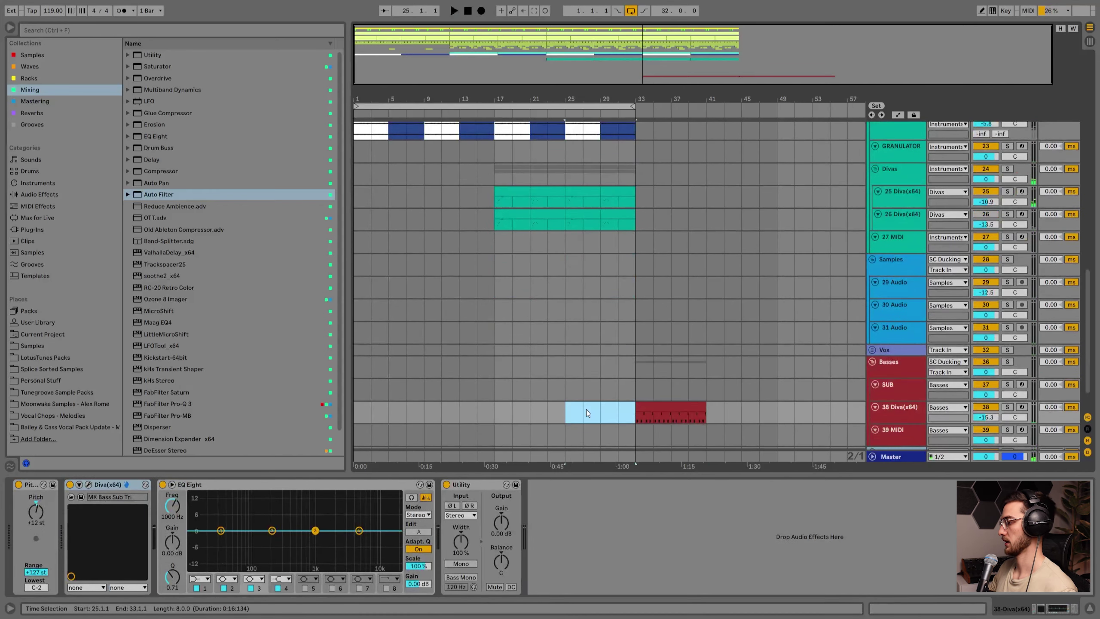
Duplicate bars 25 to 33 of all drum, loop and instrument tracks above the basses and extend the loop end to bar 41.
scroll(587, 409, up, 2)
click(602, 291)
scroll(578, 282, up, 10)
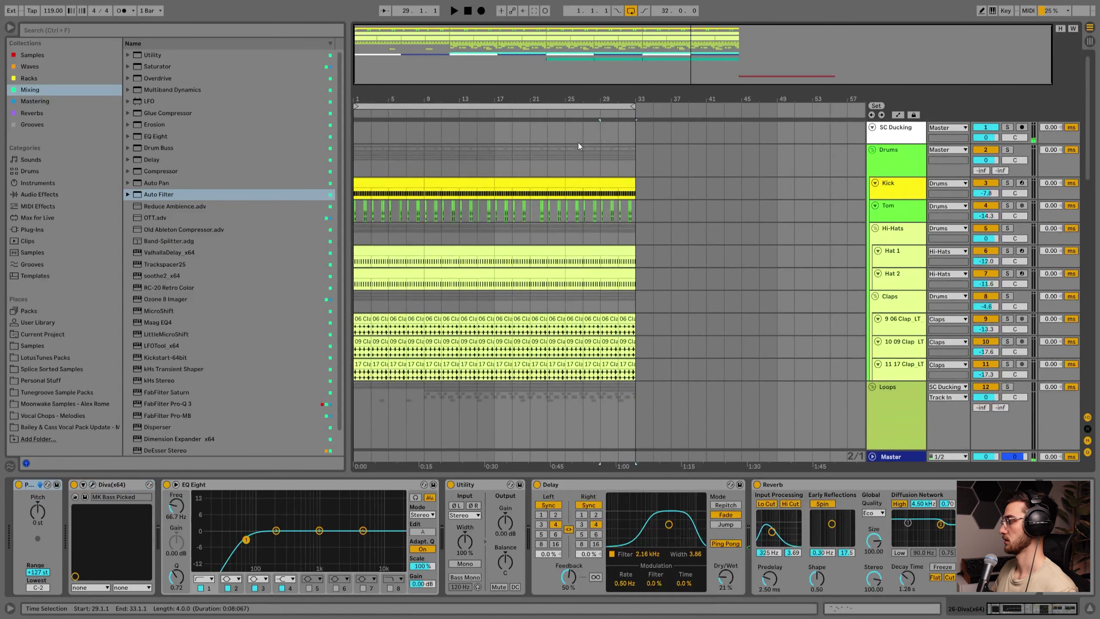
shift+click(567, 130)
key(ctrl+d)
drag(631, 106, 701, 108)
Set the arrangement grid to 1 bar and remove the Kick part from bar 32 up to bar 33.
click(604, 157)
key(space)
scroll(597, 297, down, 3)
scroll(597, 296, down, 15)
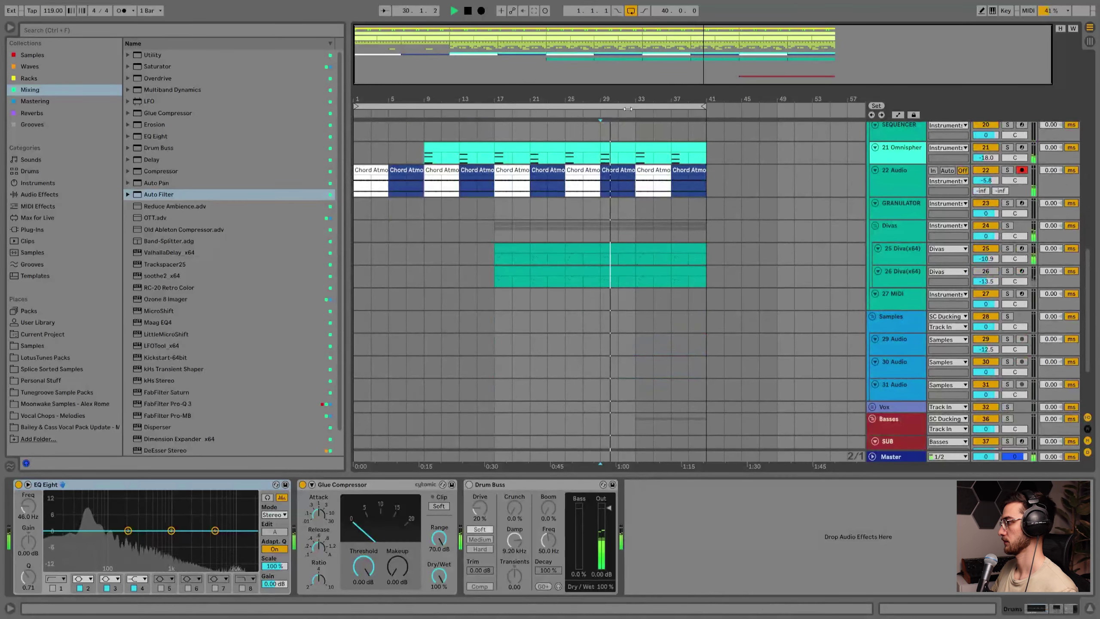
drag(631, 100, 630, 143)
click(628, 229)
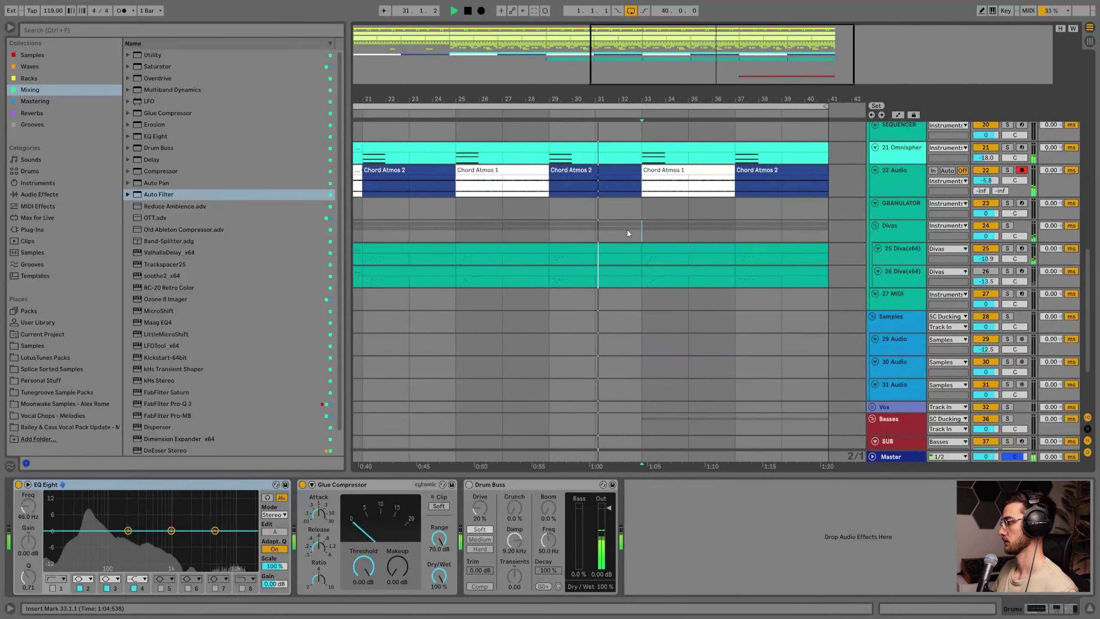
right_click(628, 230)
click(739, 308)
scroll(640, 286, up, 5)
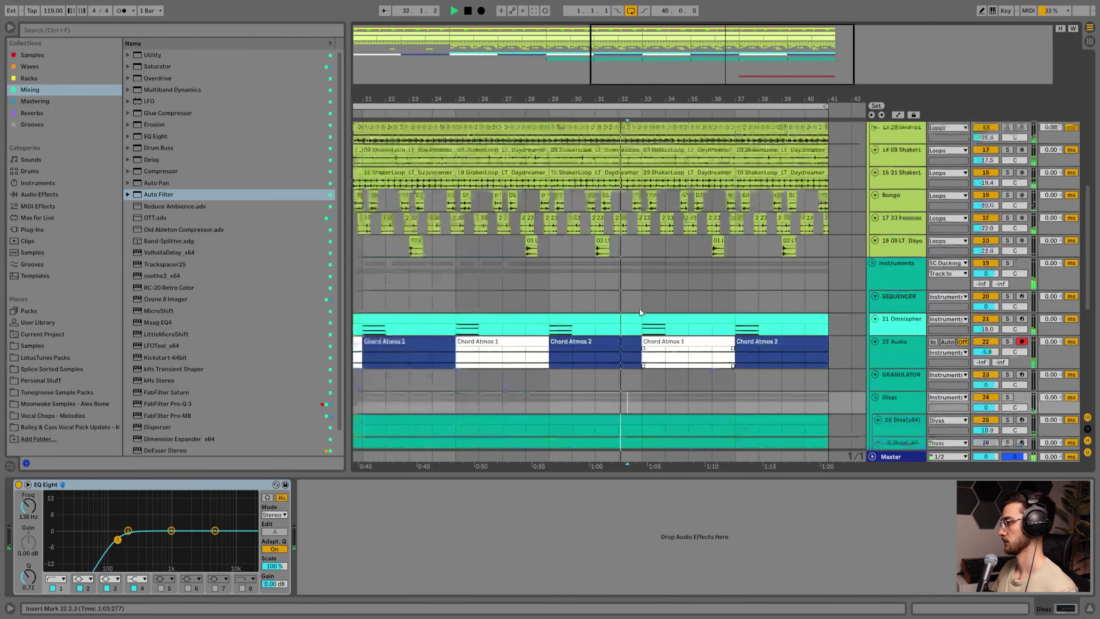
scroll(639, 308, up, 10)
drag(458, 159, 620, 155)
Add a low cut at 122 Hz with band 1 of the EQ Eight on the Kick track.
click(545, 140)
click(454, 159)
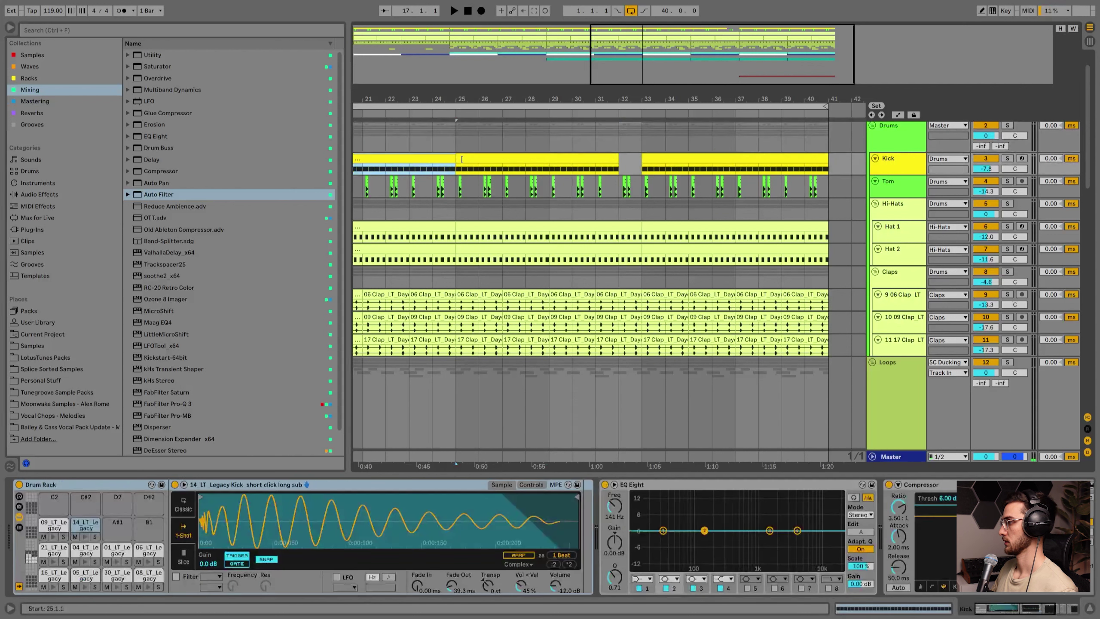
click(1012, 610)
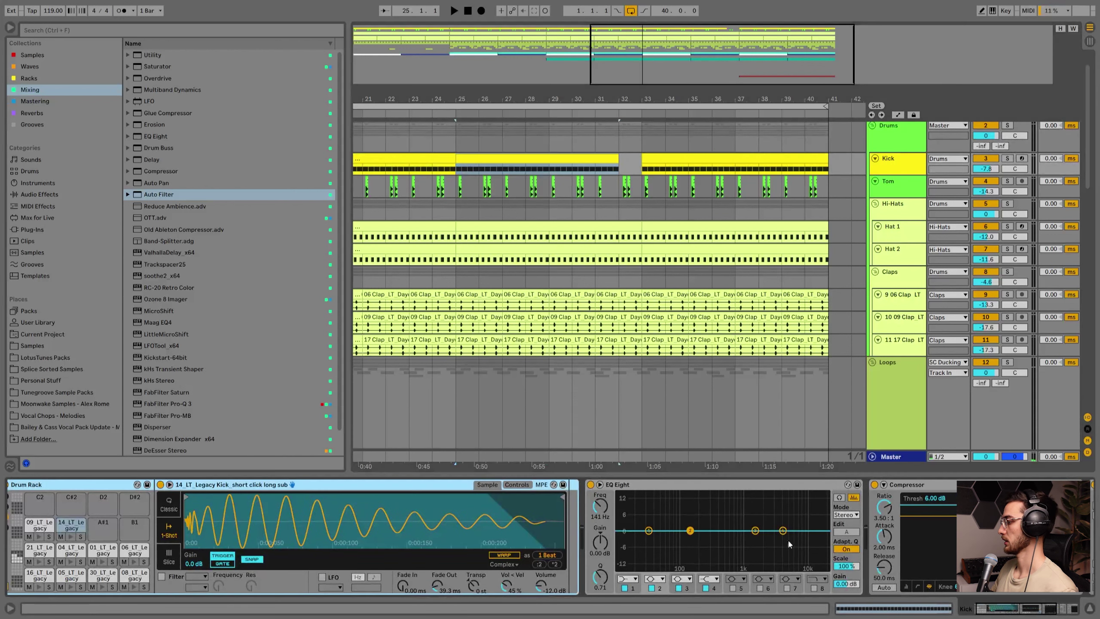
click(621, 578)
click(623, 509)
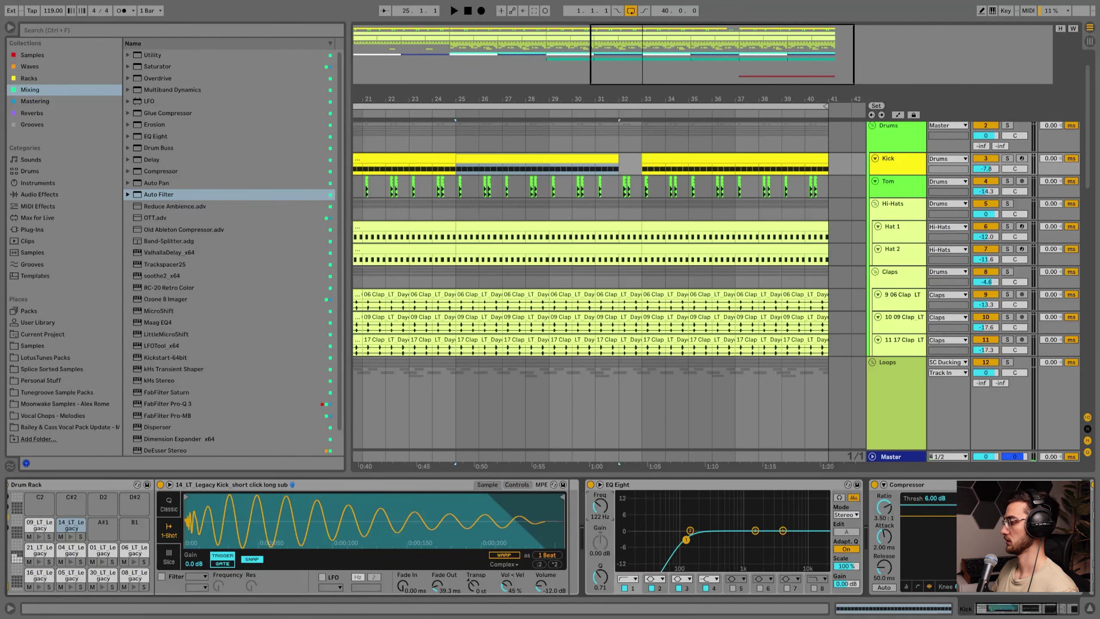
Show automation and automate the Kick's EQ Eight Device On to be off before bar 25 and on from bar 25.
key(a)
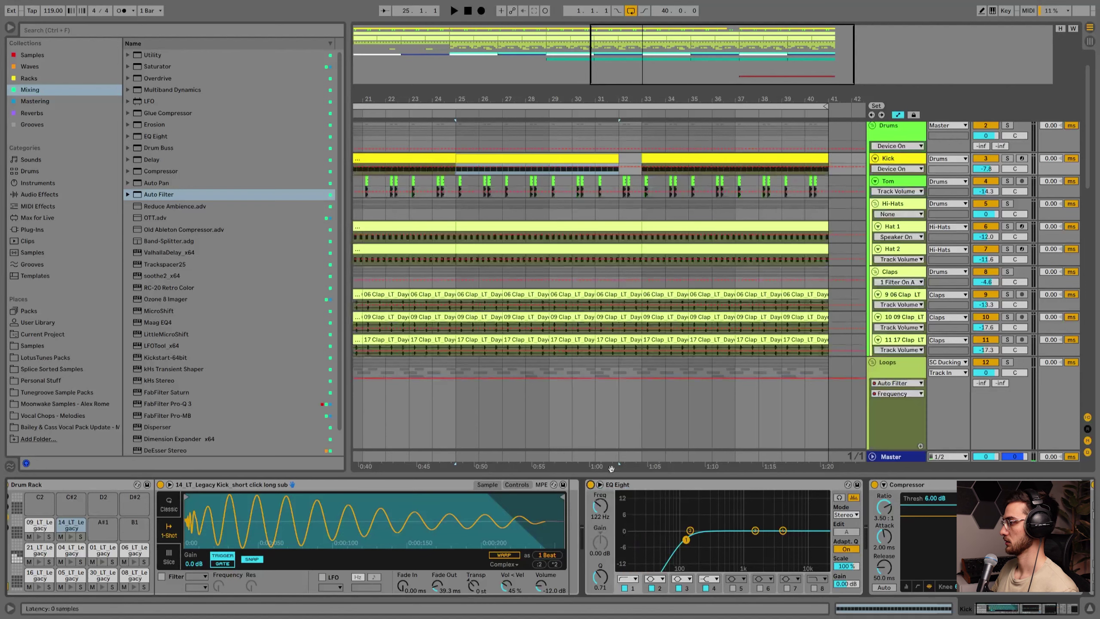
drag(895, 174, 895, 267)
click(549, 204)
click(455, 190)
drag(445, 191, 455, 242)
Audition the kick filter change from bar 24, lower the EQ Eight low cut to 115 Hz and save the set.
click(438, 175)
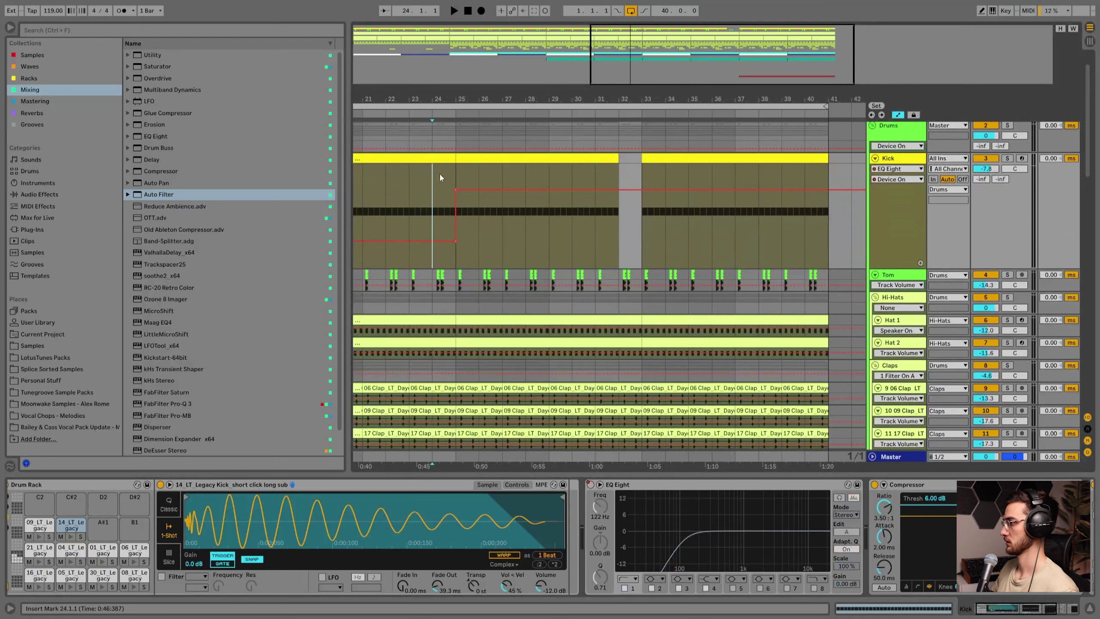
key(space)
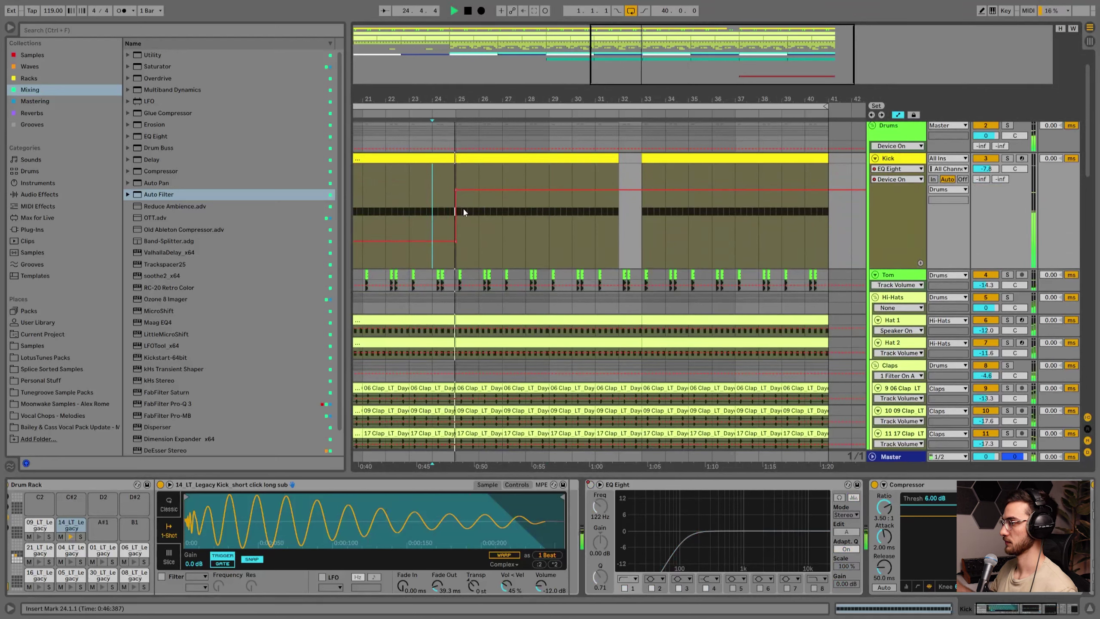
drag(686, 539, 684, 539)
key(h)
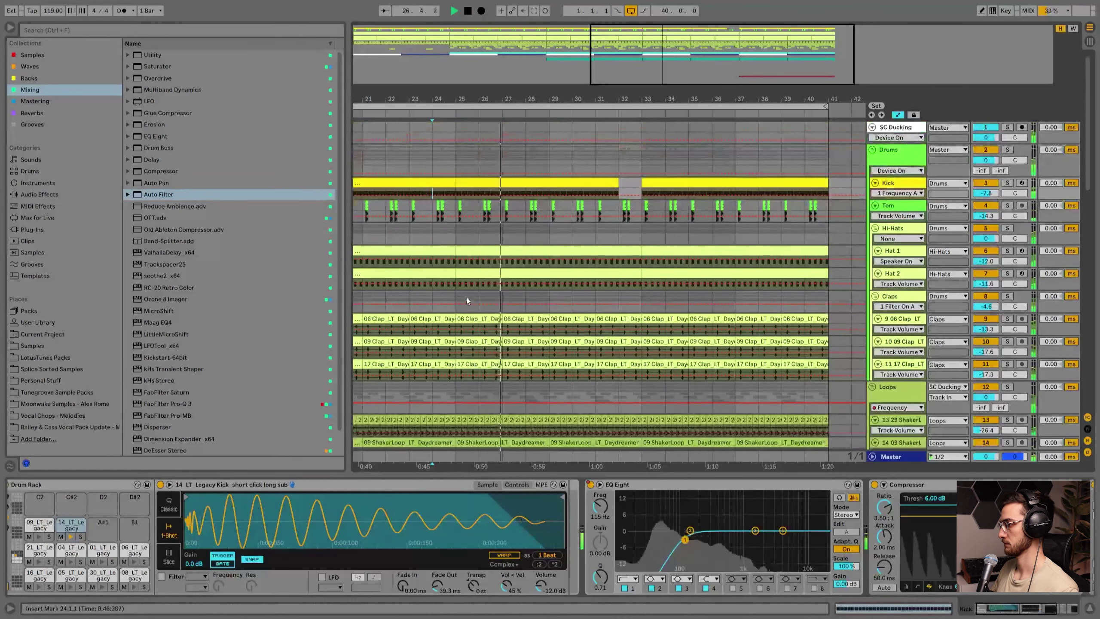
click(454, 297)
key(ctrl+s)
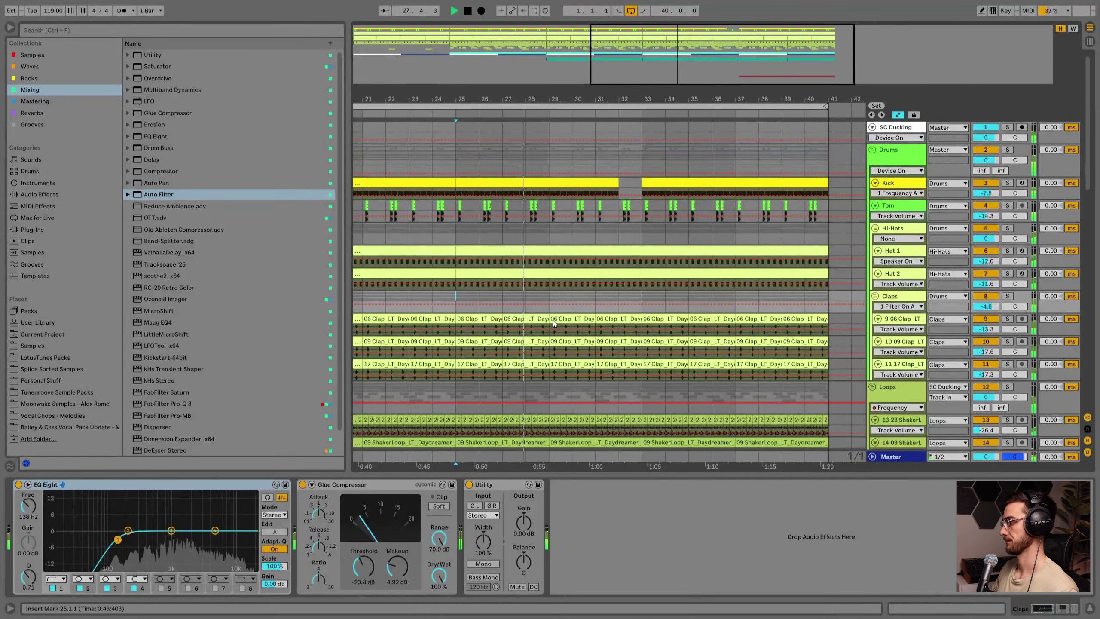
Review the tracks from bar 25 onward during playback and audition the kick break at bar 32 with the Tom part selected.
scroll(553, 321, down, 15)
scroll(826, 417, down, 1)
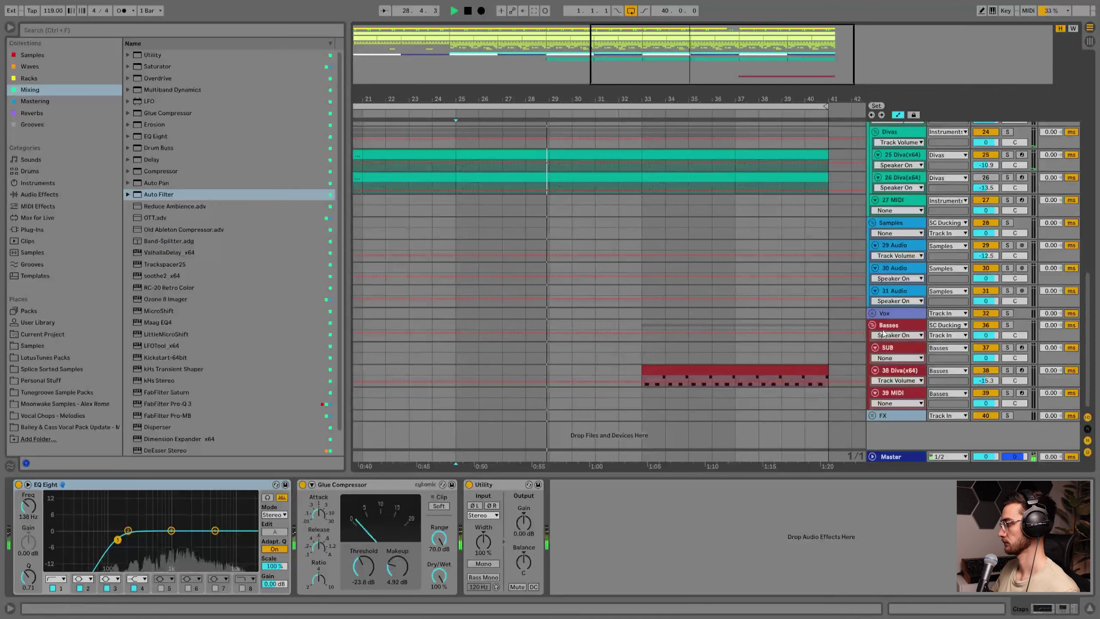
scroll(601, 269, down, 2)
scroll(646, 292, up, 3)
scroll(645, 292, up, 15)
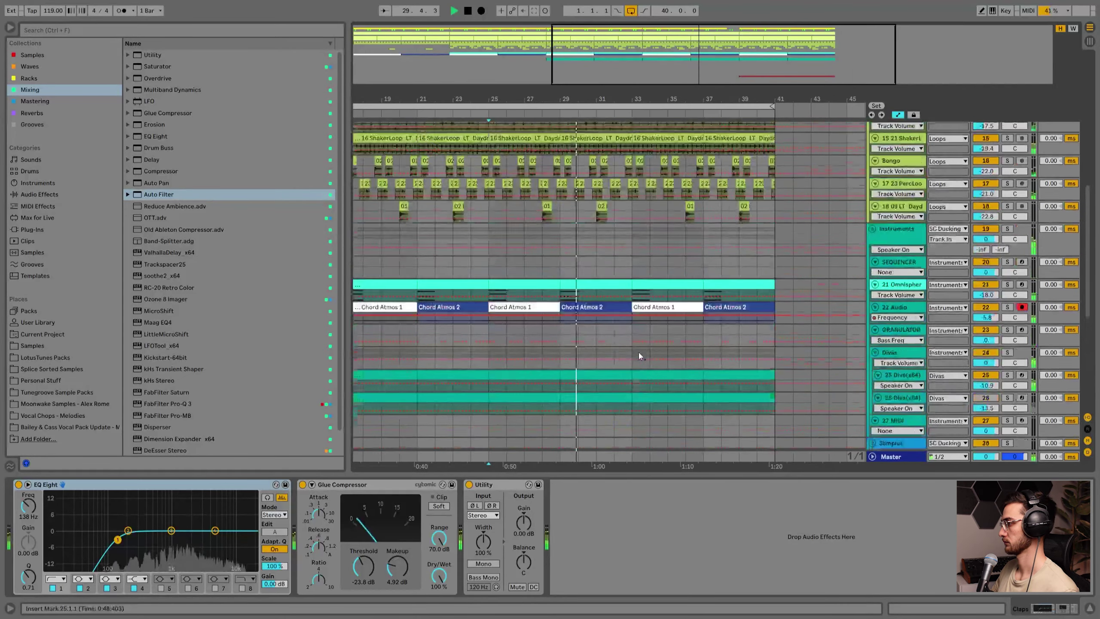
drag(629, 98, 630, 127)
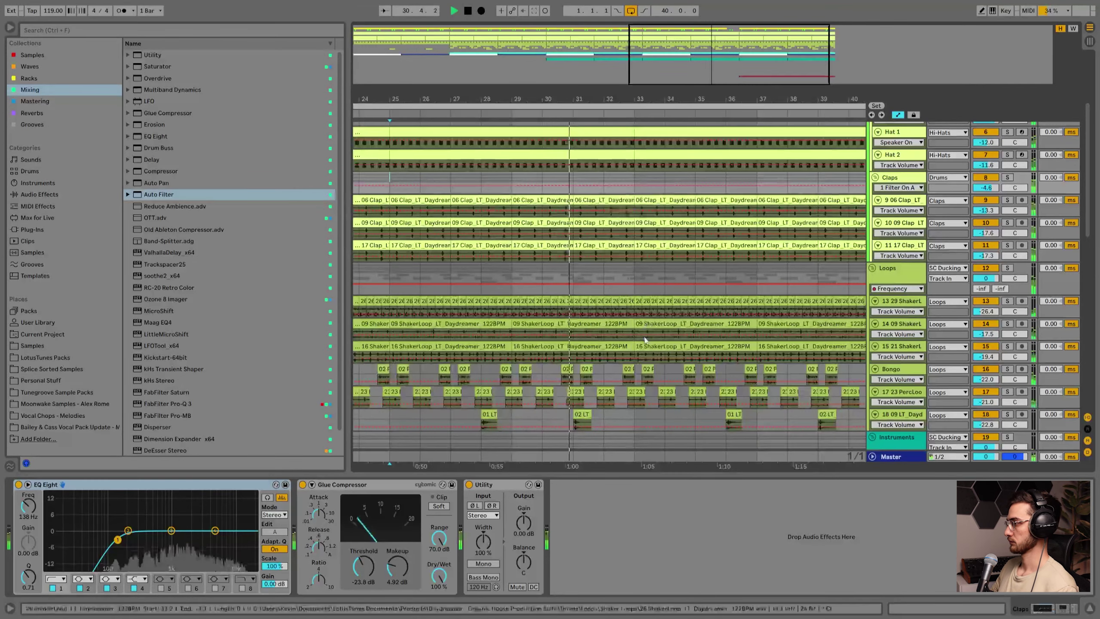
scroll(631, 227, up, 5)
drag(625, 206, 592, 203)
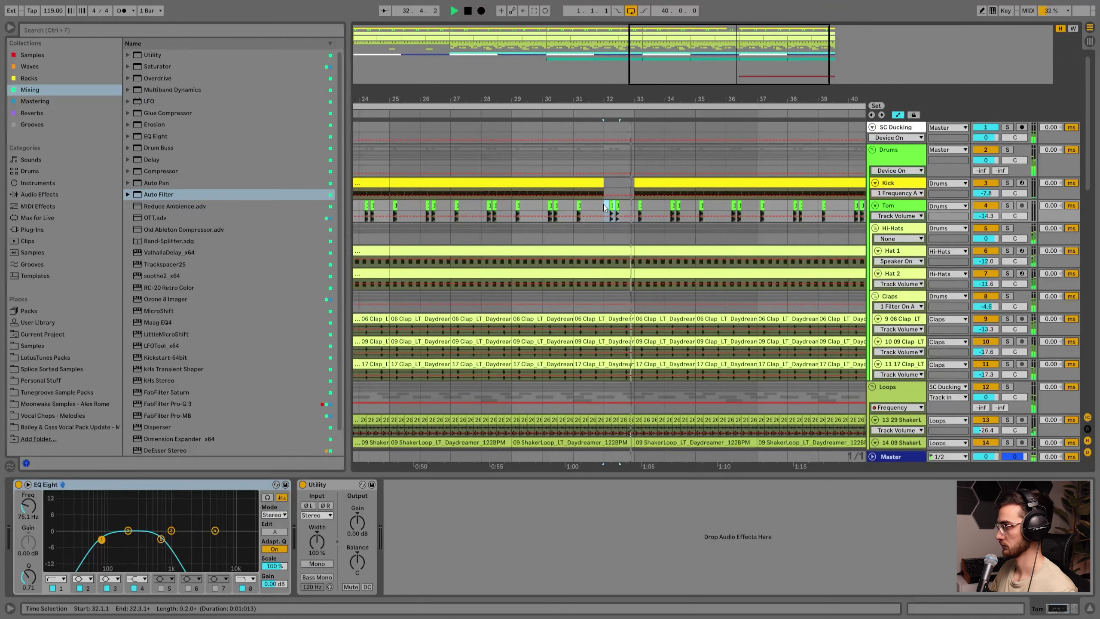
scroll(669, 285, down, 3)
scroll(651, 235, up, 2)
key(space)
key(space)
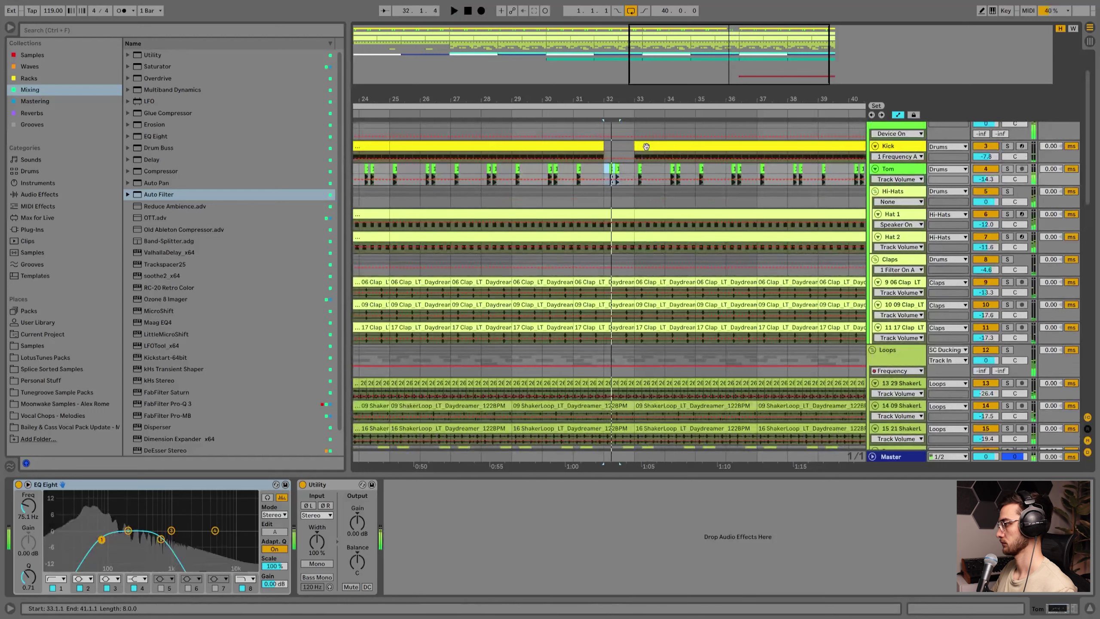
Show the Kick's EQ Eight Device On automation and set it to off from bar 33.
click(646, 147)
right_click(591, 485)
click(598, 489)
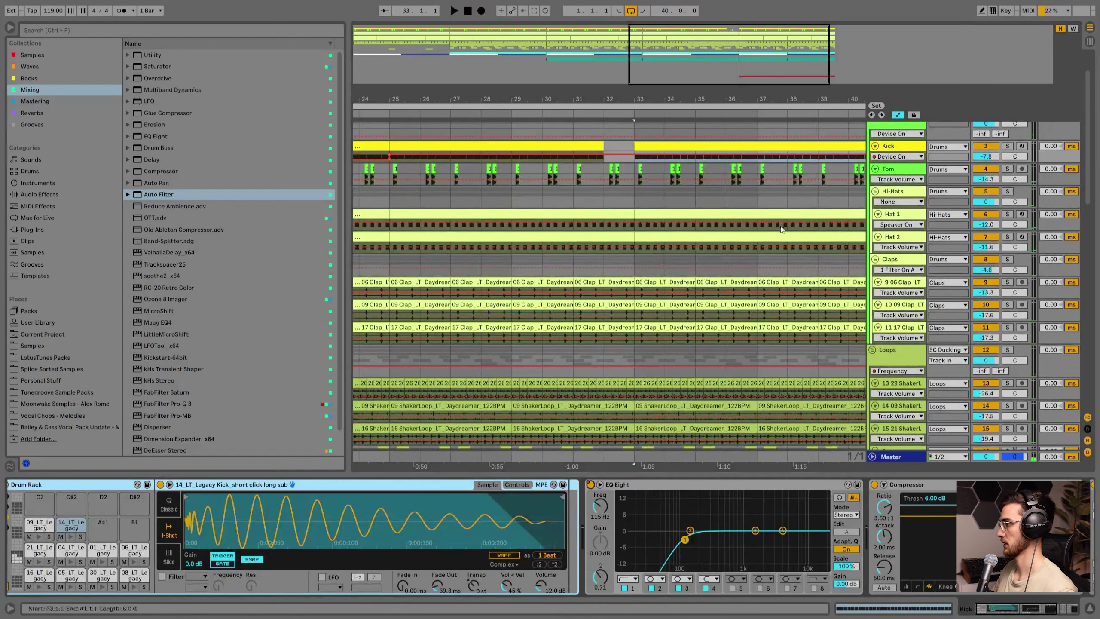
drag(895, 162, 894, 256)
click(639, 186)
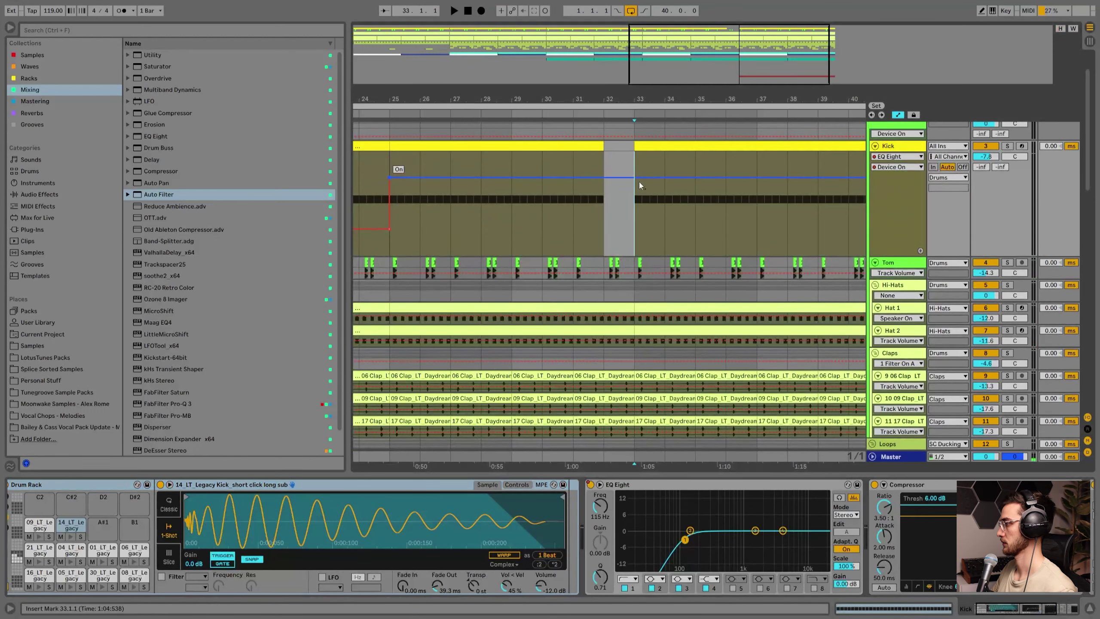
drag(642, 177, 608, 220)
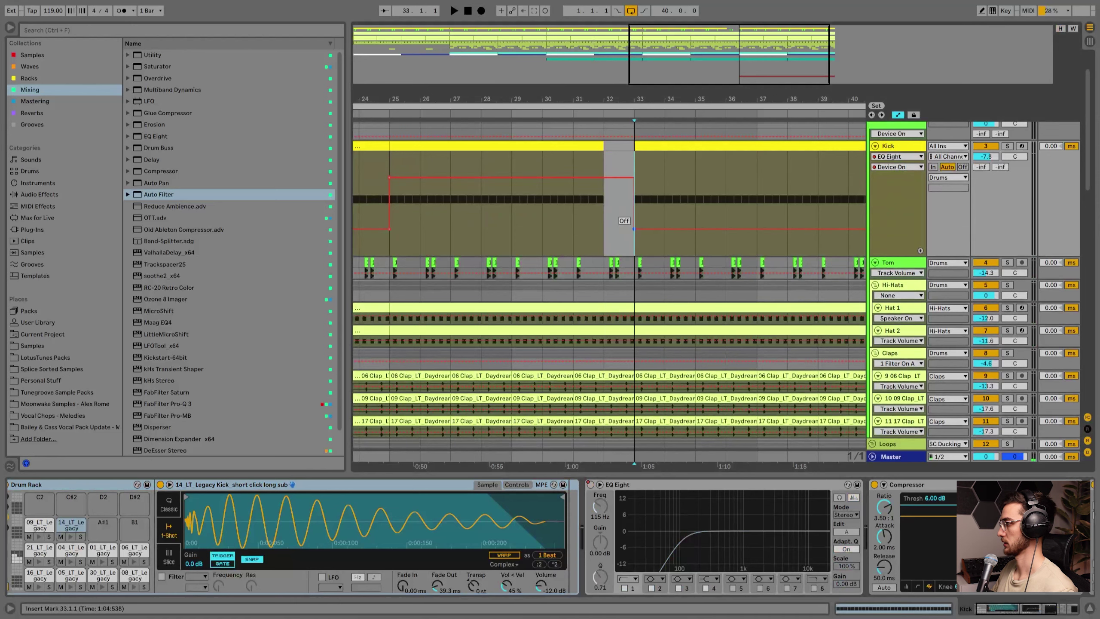
Place an extra kick note at 1.1.3 in the Kick clip starting at bar 33 and audition the opening beat.
double_click(654, 156)
click(331, 316)
right_click(320, 211)
click(369, 376)
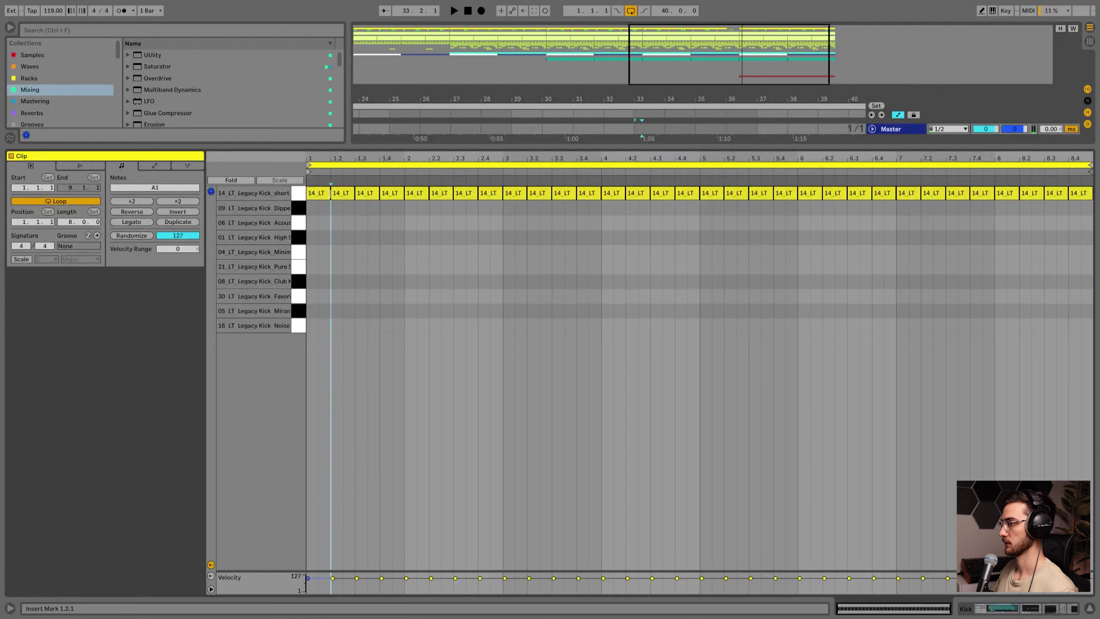
key(space)
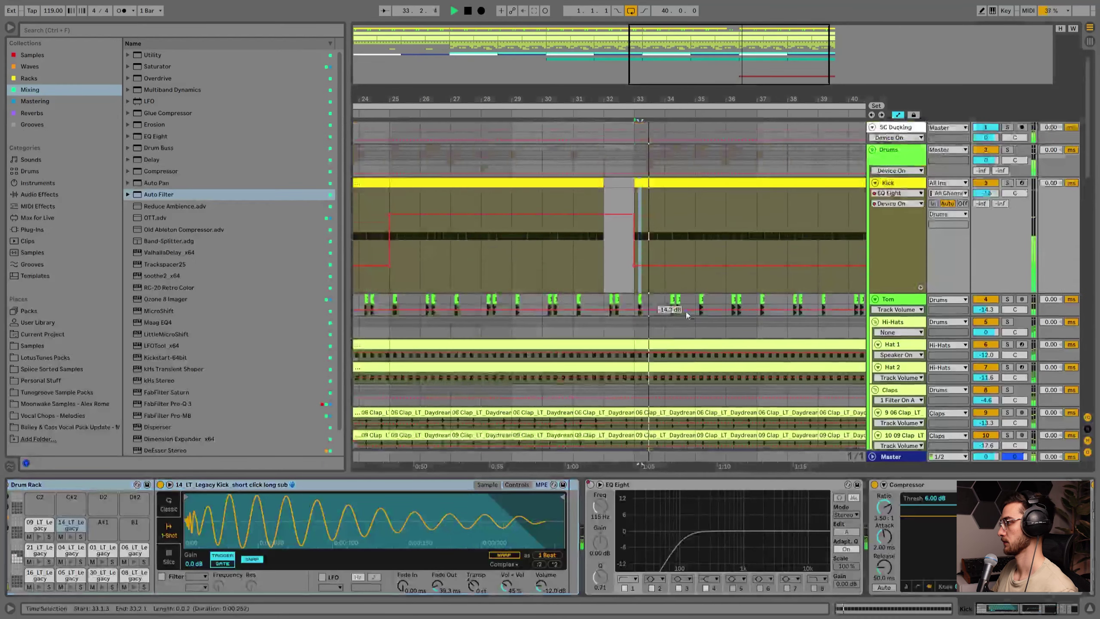
key(space)
click(658, 184)
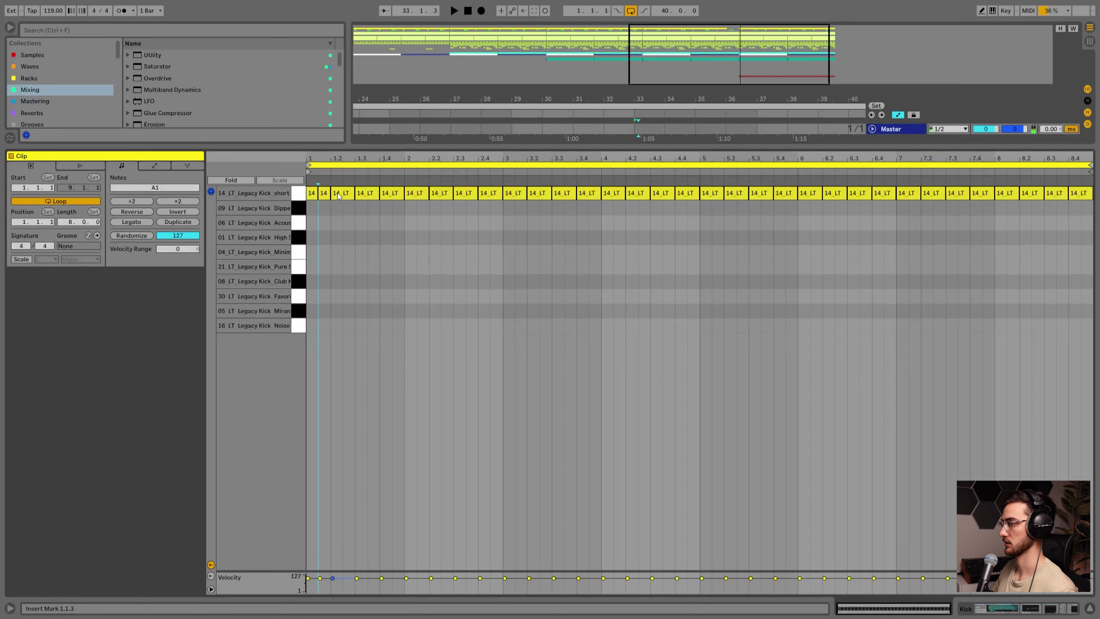
drag(337, 192, 322, 196)
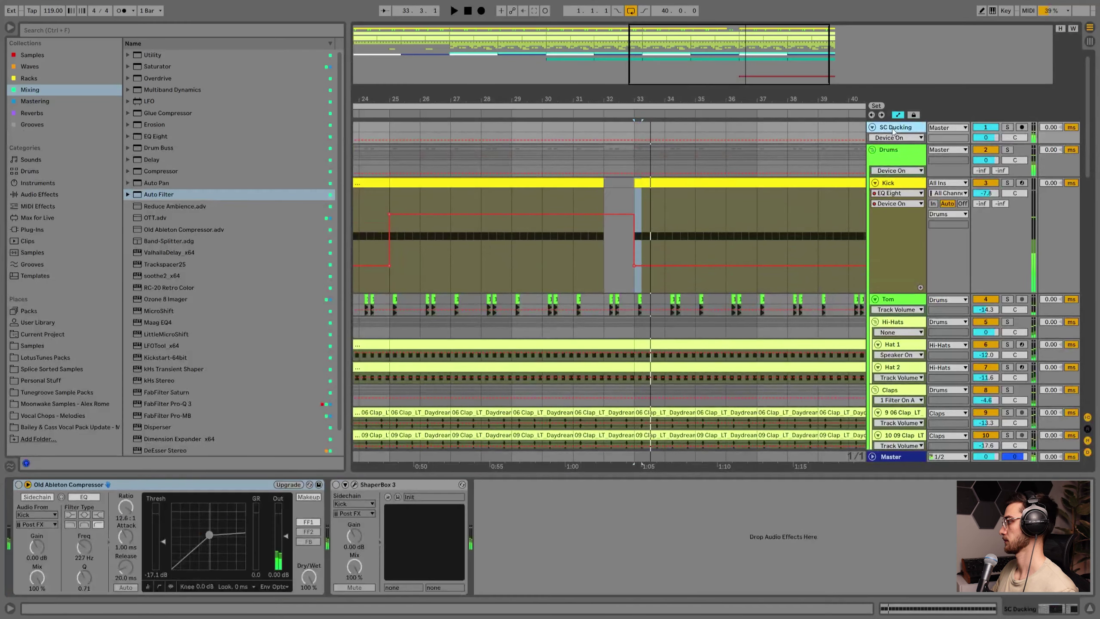
Turn on the Old Ableton Compressor on the SC Ducking track, lower its threshold to -25.5 dB and audition from bar 33.
click(19, 484)
key(space)
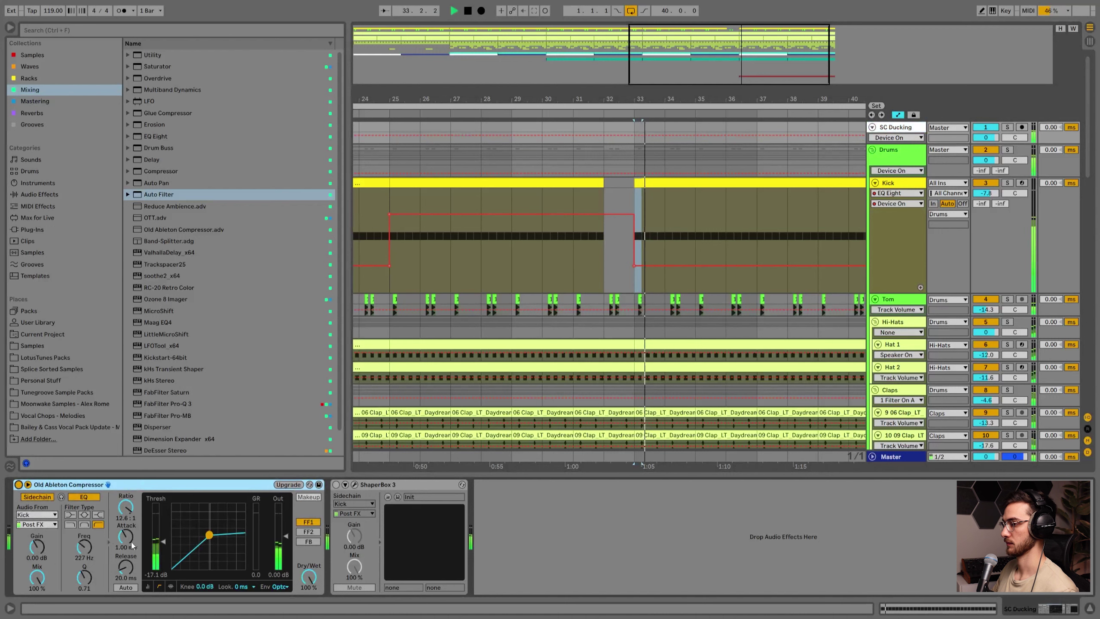
key(space)
drag(163, 542, 163, 551)
key(space)
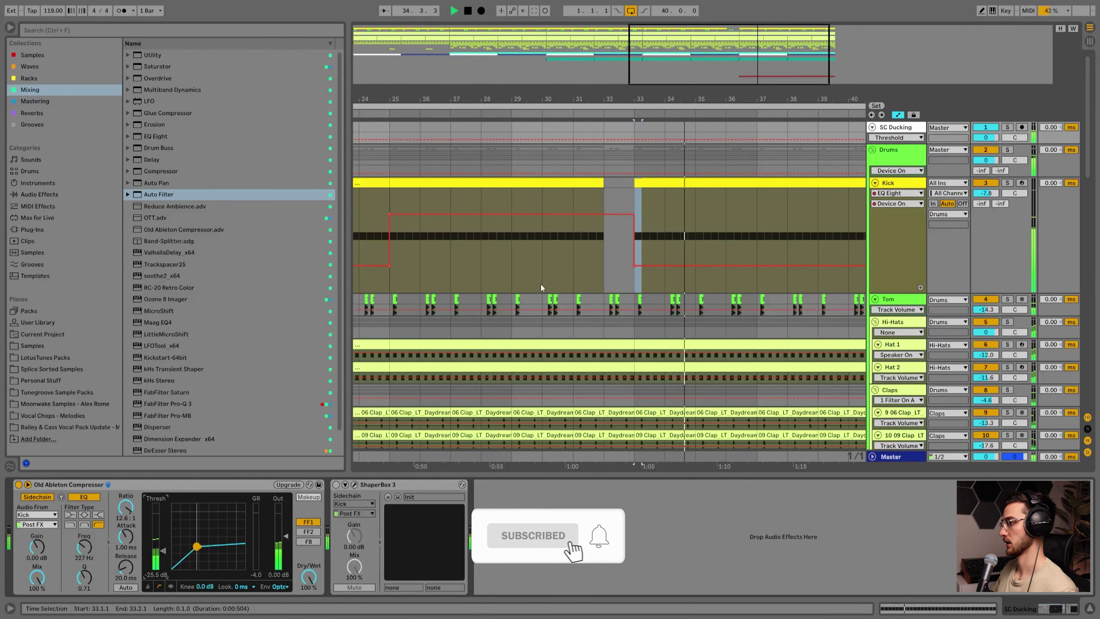
Show the whole arrangement with track heights fitted to the window and save the set.
drag(557, 92, 611, 94)
click(557, 164)
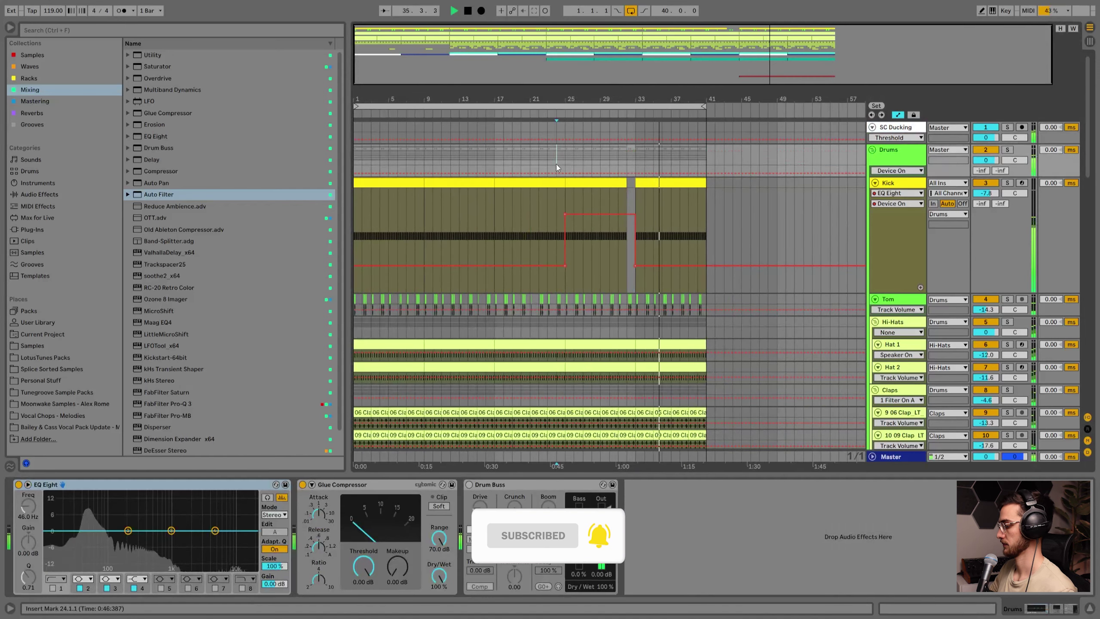
key(h)
key(ctrl+s)
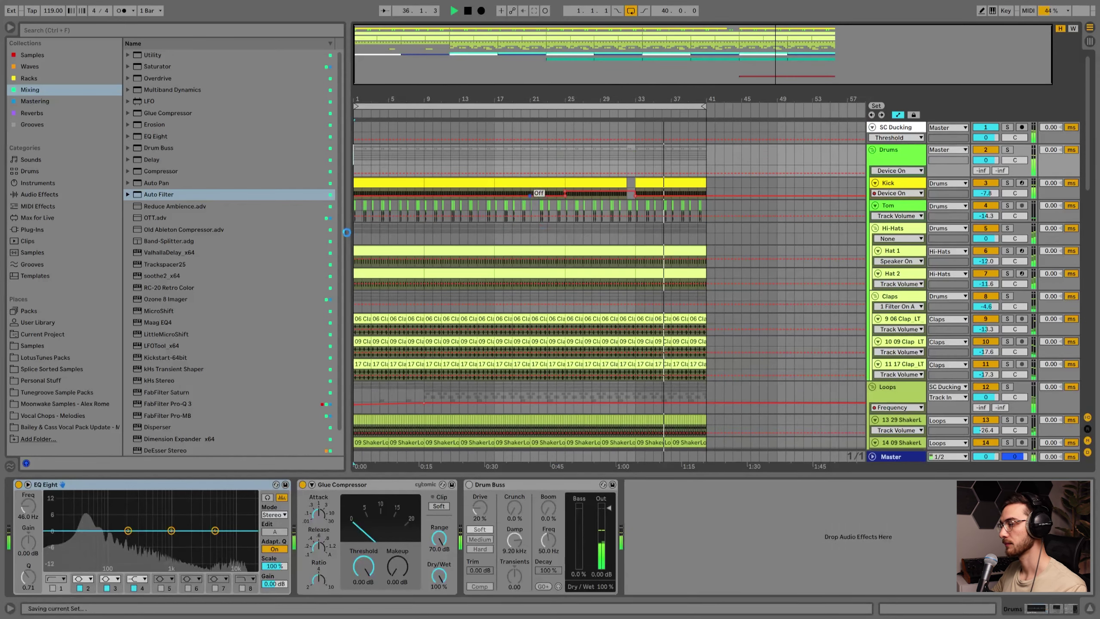
scroll(441, 297, down, 5)
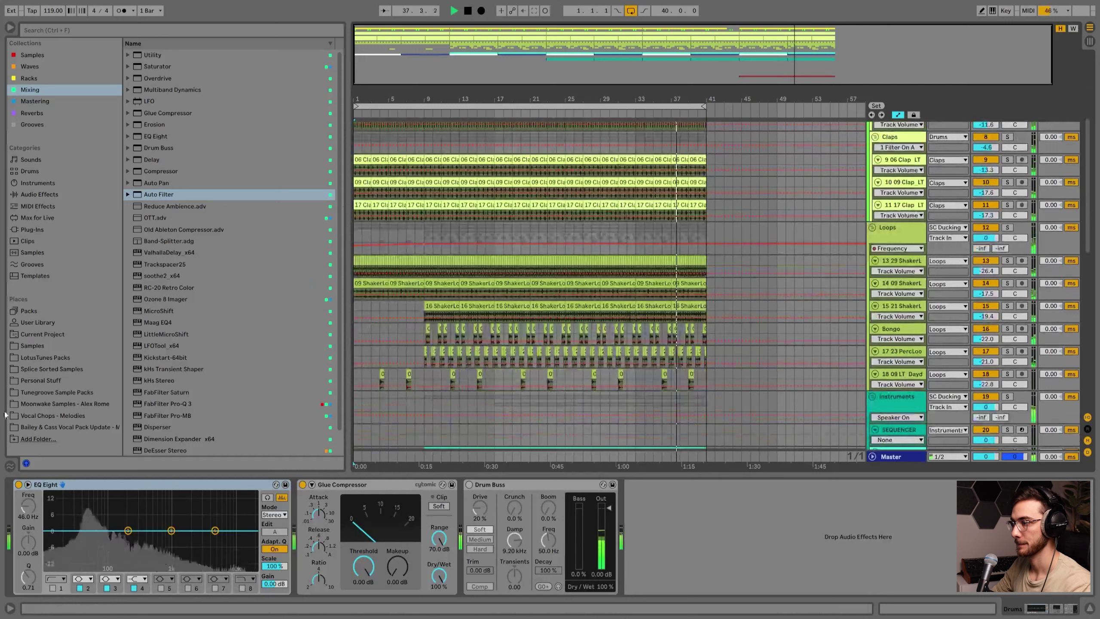
right_click(532, 411)
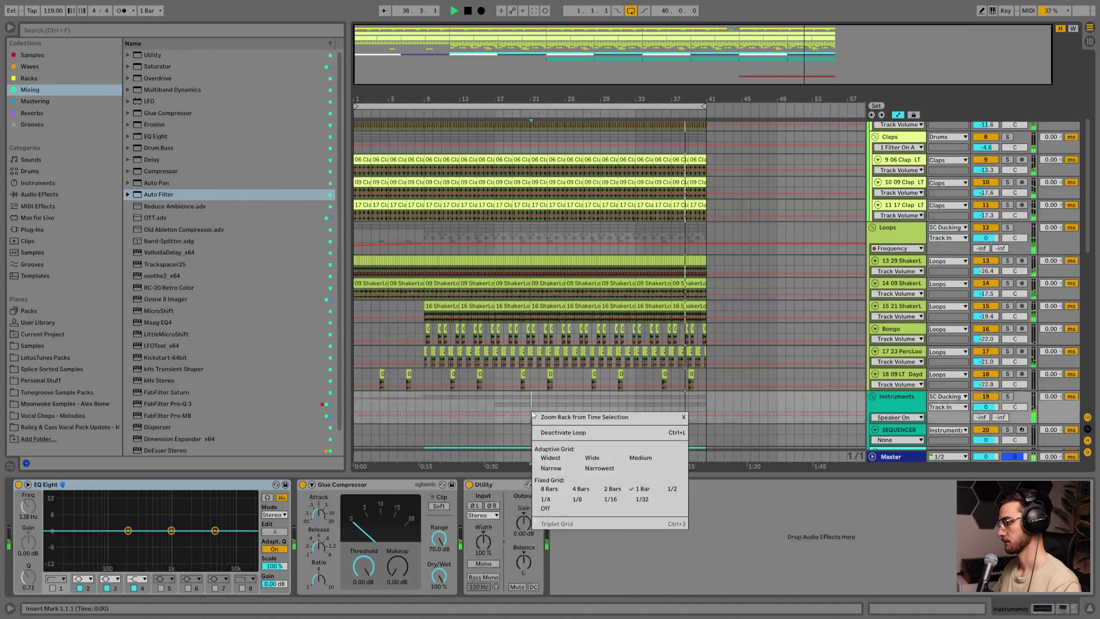
click(587, 498)
scroll(597, 390, down, 3)
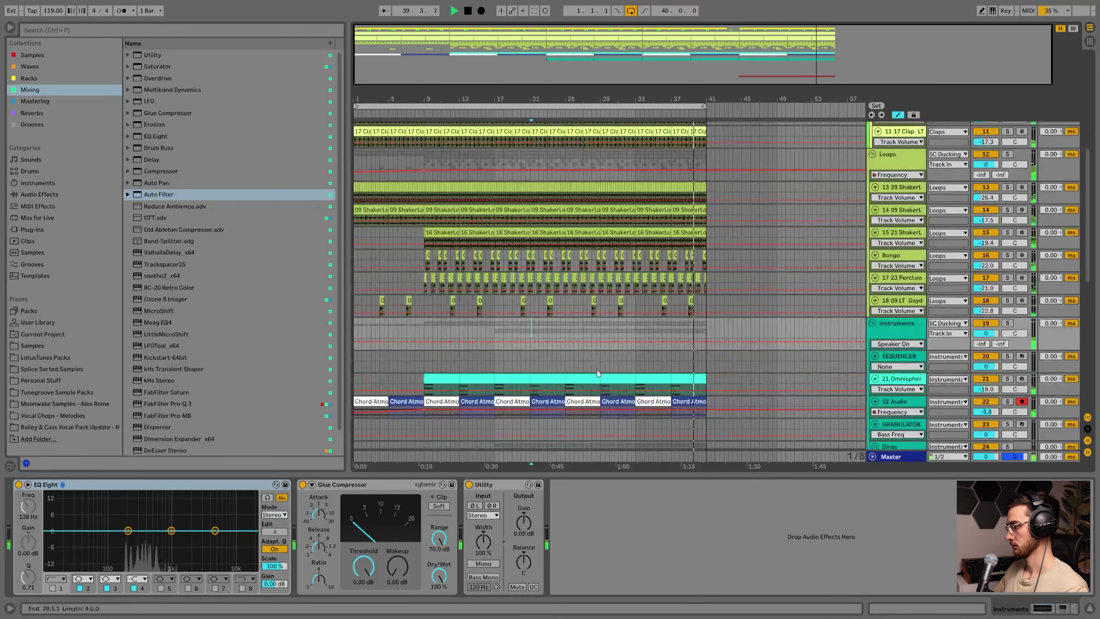
Set the arrangement's fixed grid to 2 bars.
click(593, 356)
right_click(628, 358)
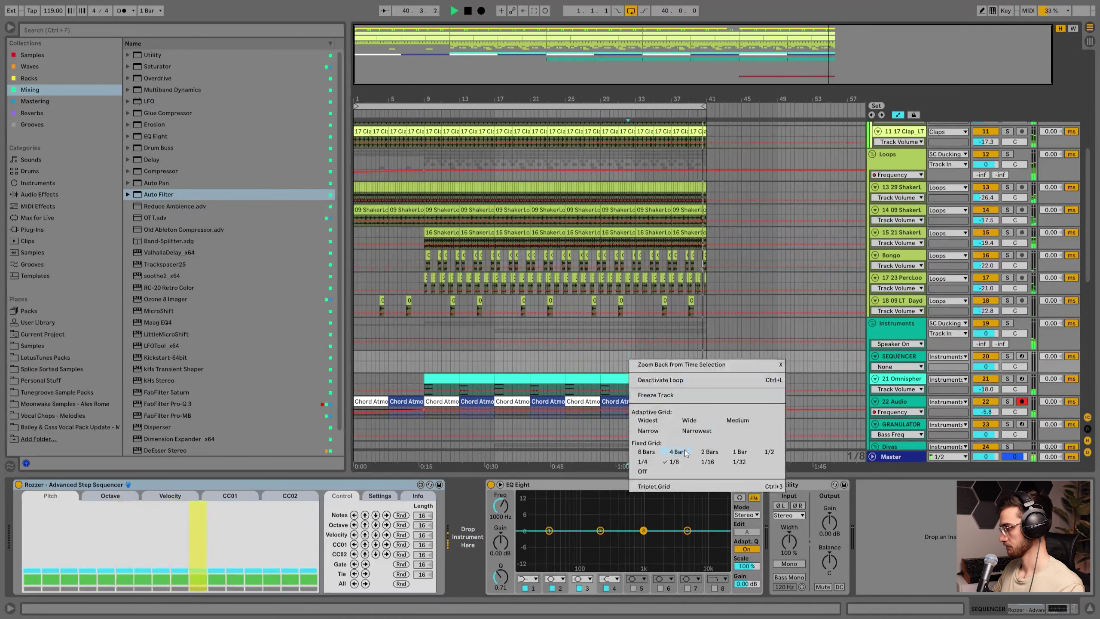
click(677, 452)
Fill bars 1 to 8 of the 15 21 Shaker track with copies of its loop clip and audition the opening.
scroll(598, 386, down, 5)
scroll(413, 324, up, 10)
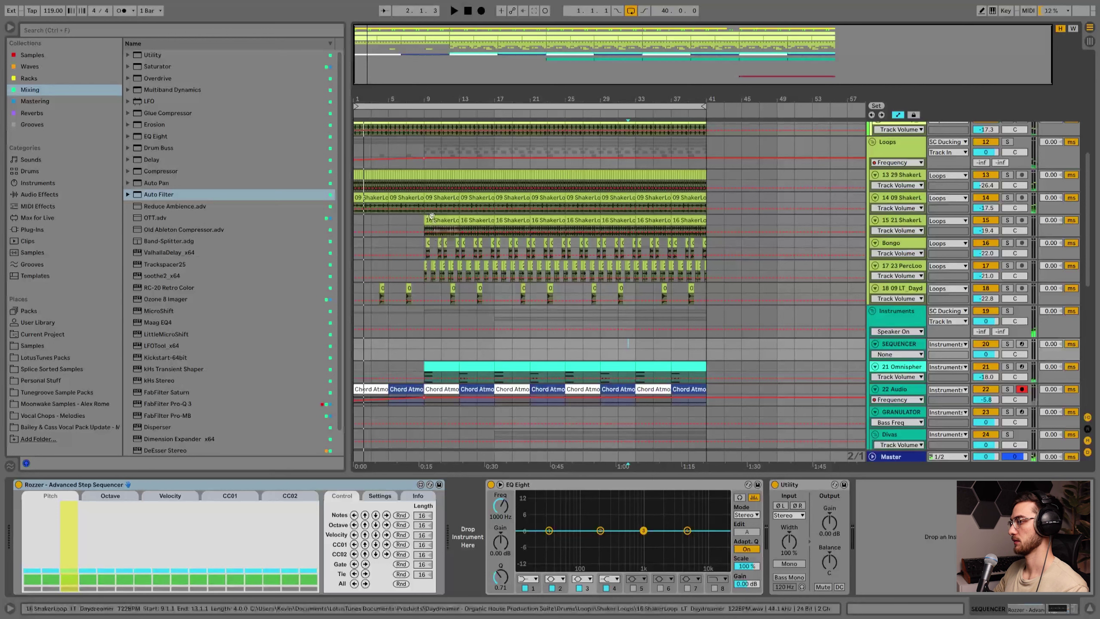
click(432, 217)
drag(483, 220, 387, 221)
click(377, 220)
key(space)
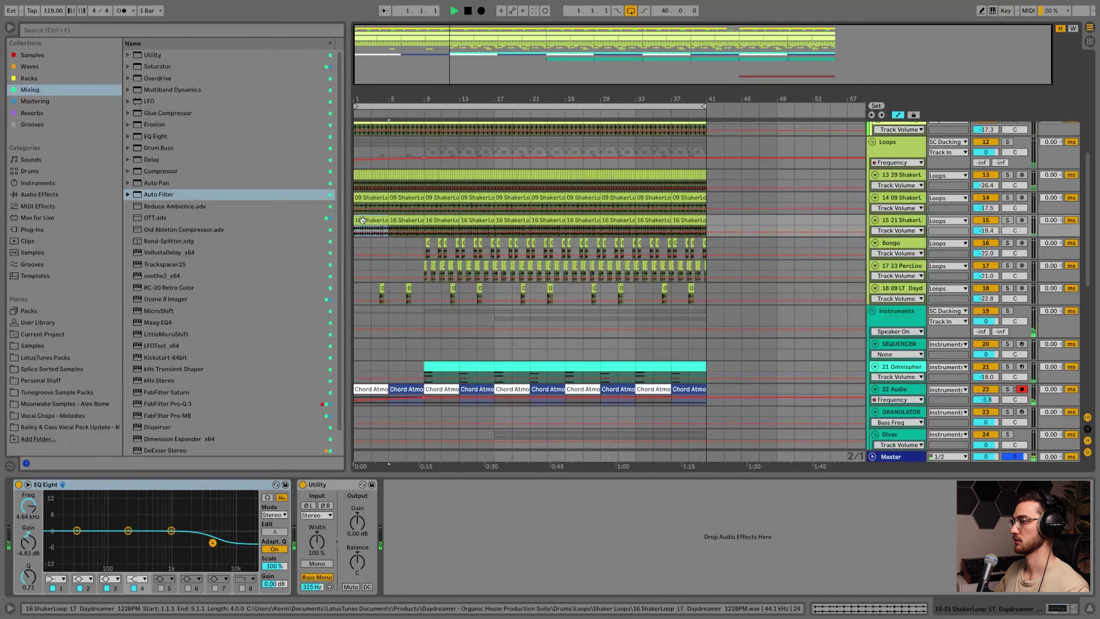
scroll(370, 238, up, 3)
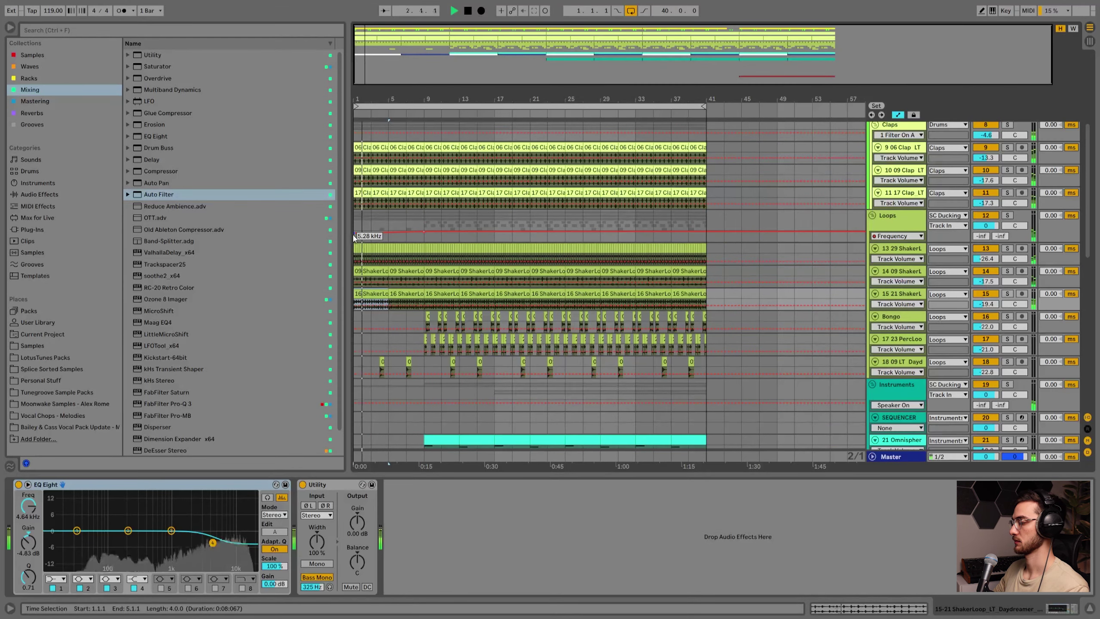
scroll(390, 234, up, 3)
key(space)
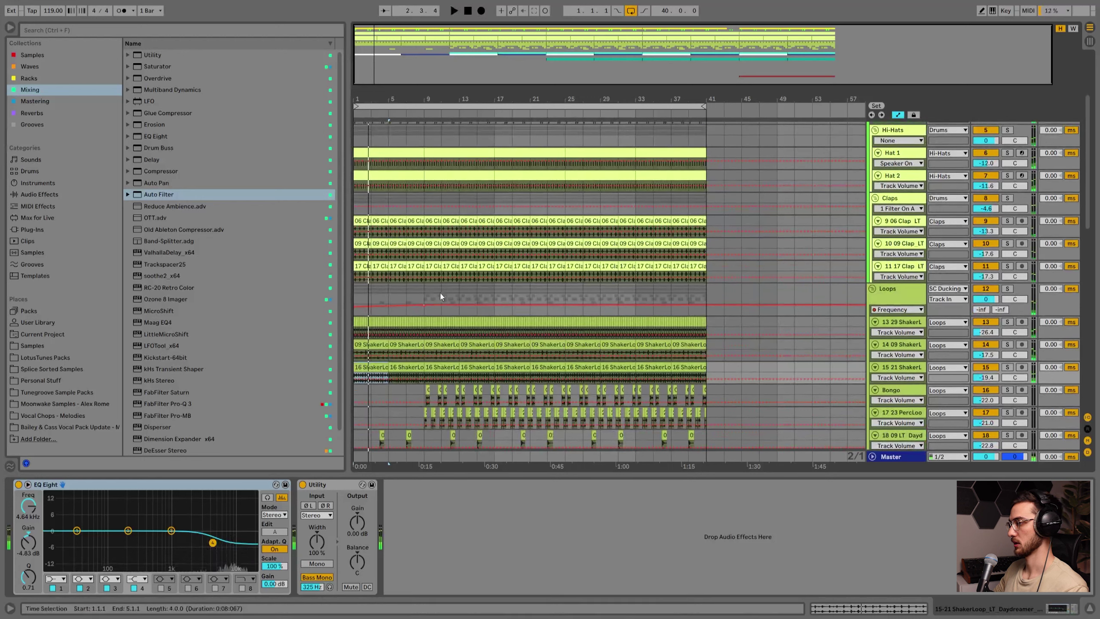
Copy the Loops group's automated Auto Filter to the end of the Claps group's device chain and audition from bar 1.
click(377, 296)
click(608, 486)
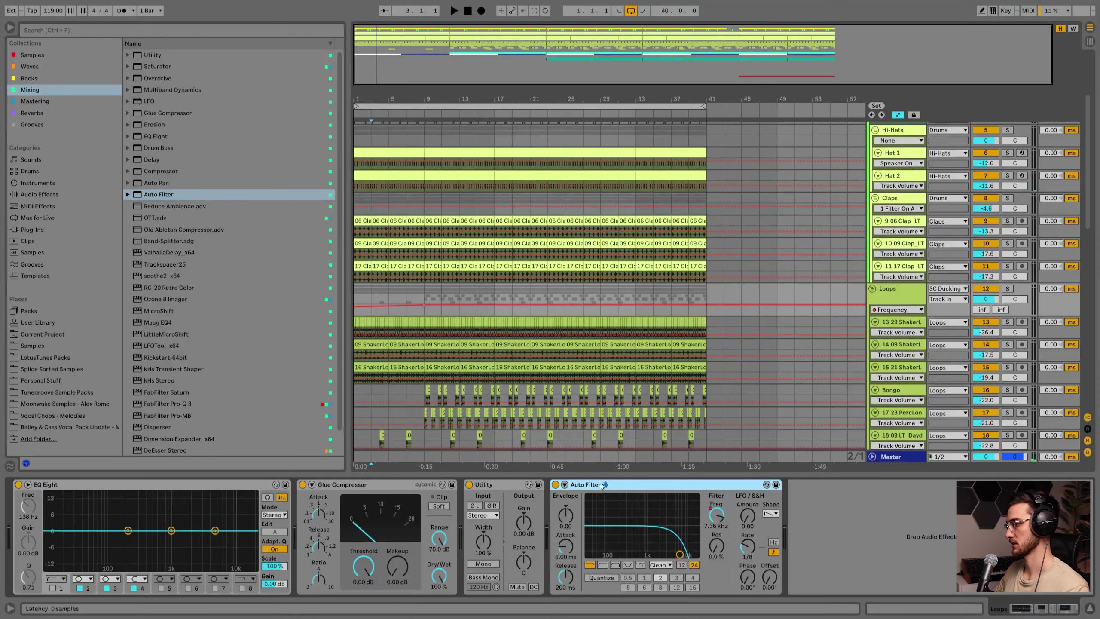
key(ctrl+d)
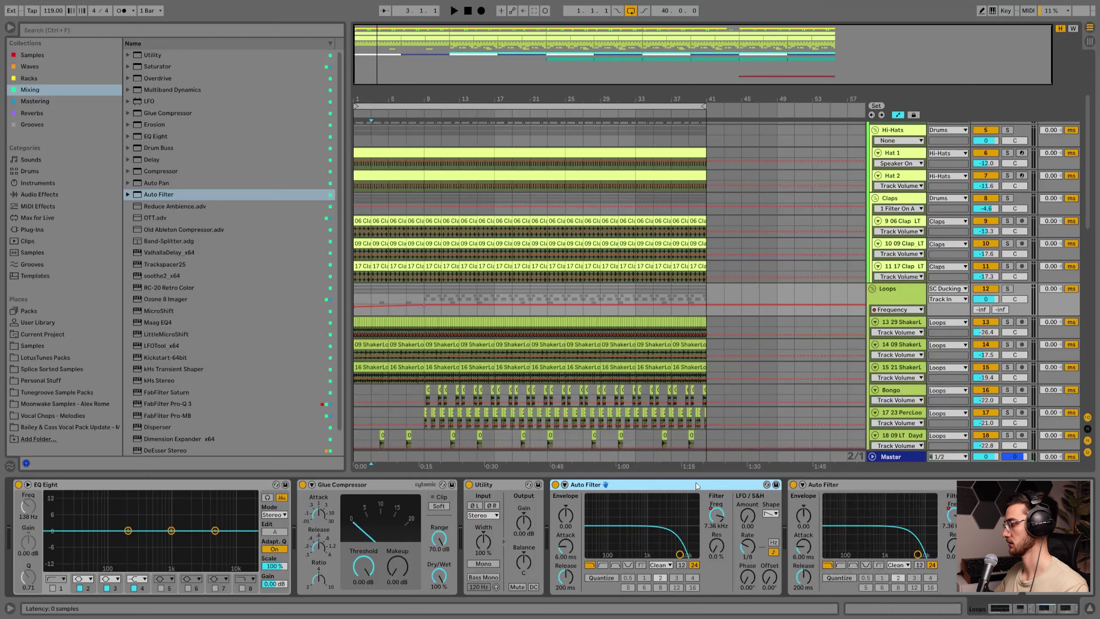
key(ctrl+z)
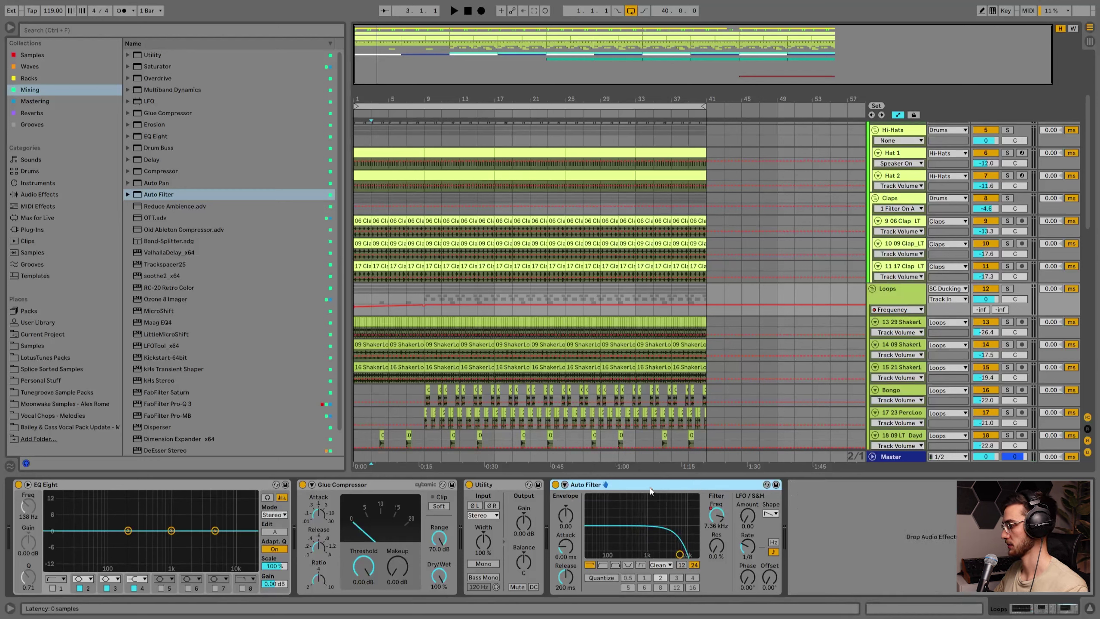
click(905, 199)
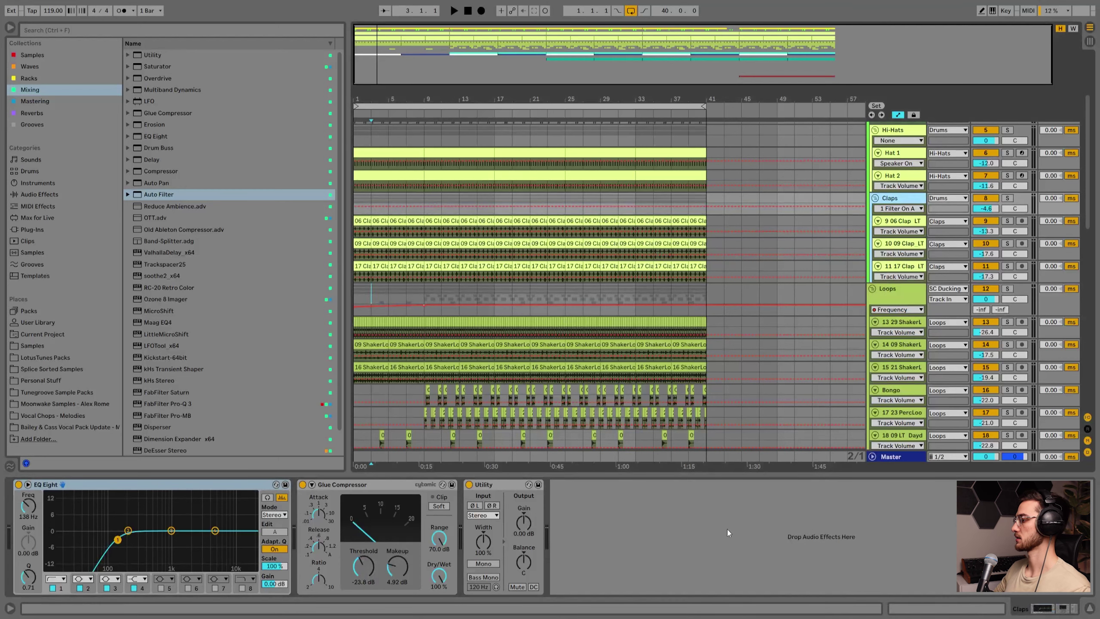
click(356, 197)
key(space)
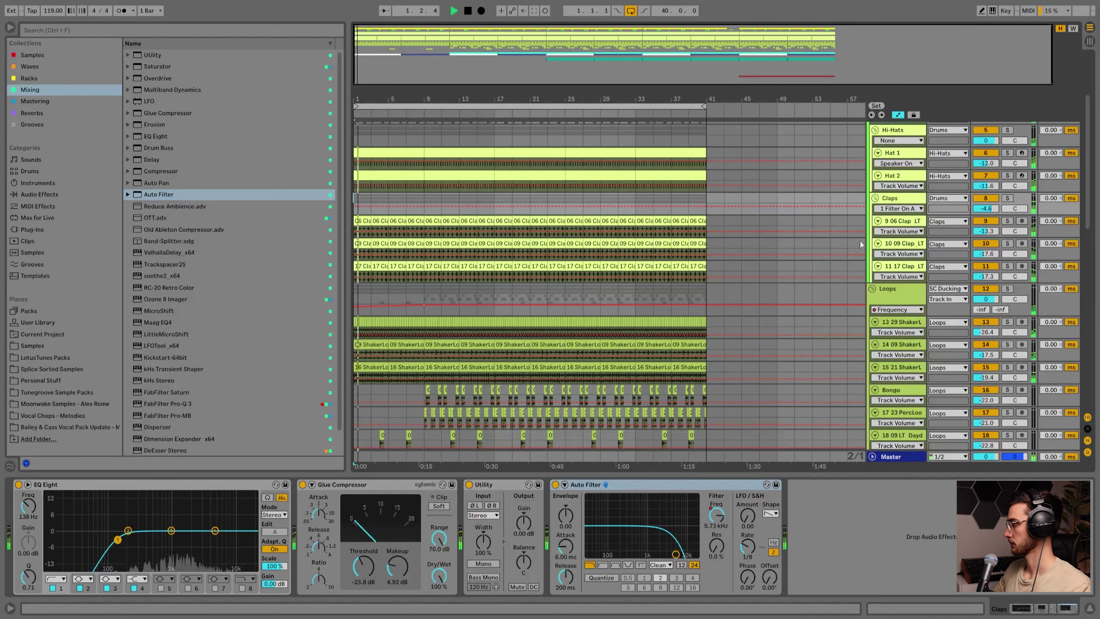
Hide the automation lanes, then save the set with the opening clip of the 15 21 Shaker track selected.
scroll(363, 332, down, 3)
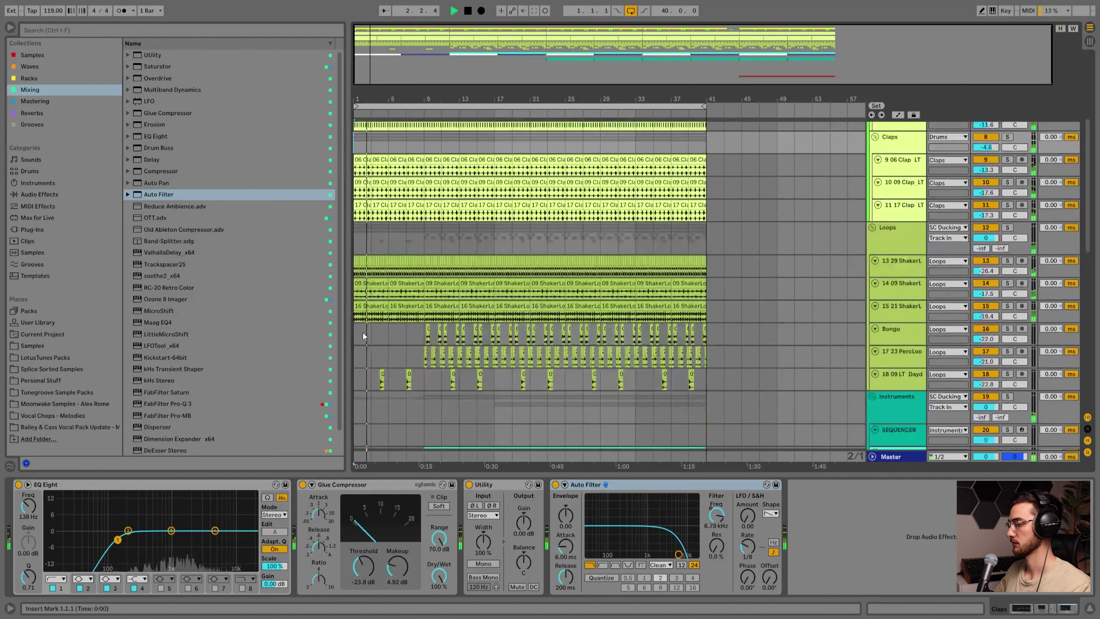
click(364, 307)
key(ctrl+s)
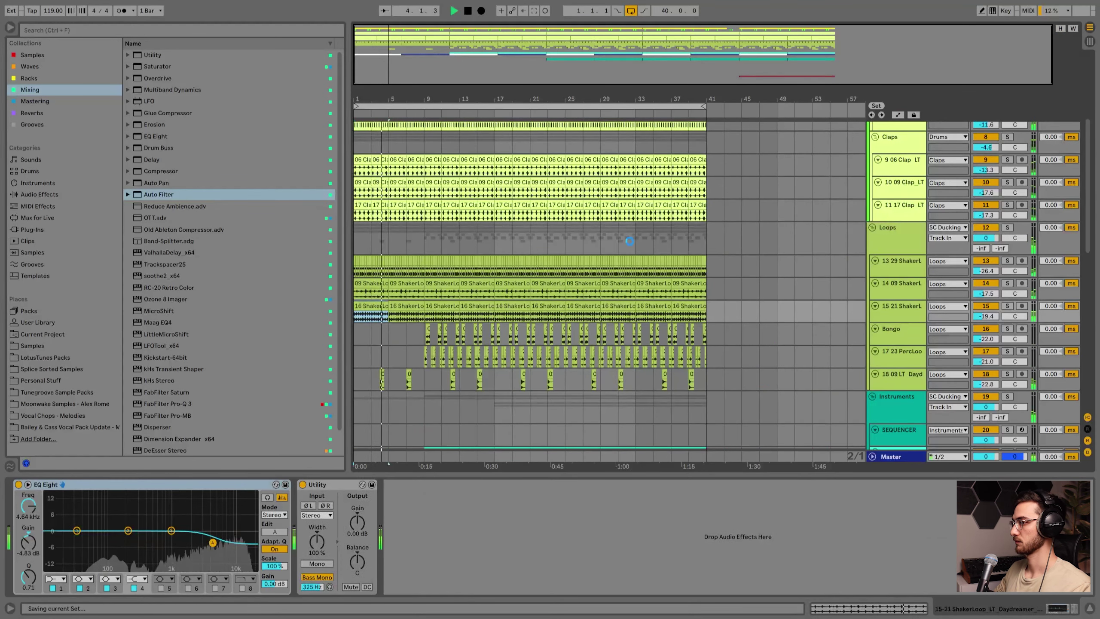
Unfold the Vox group and select the 34 Audio track.
scroll(529, 303, down, 14)
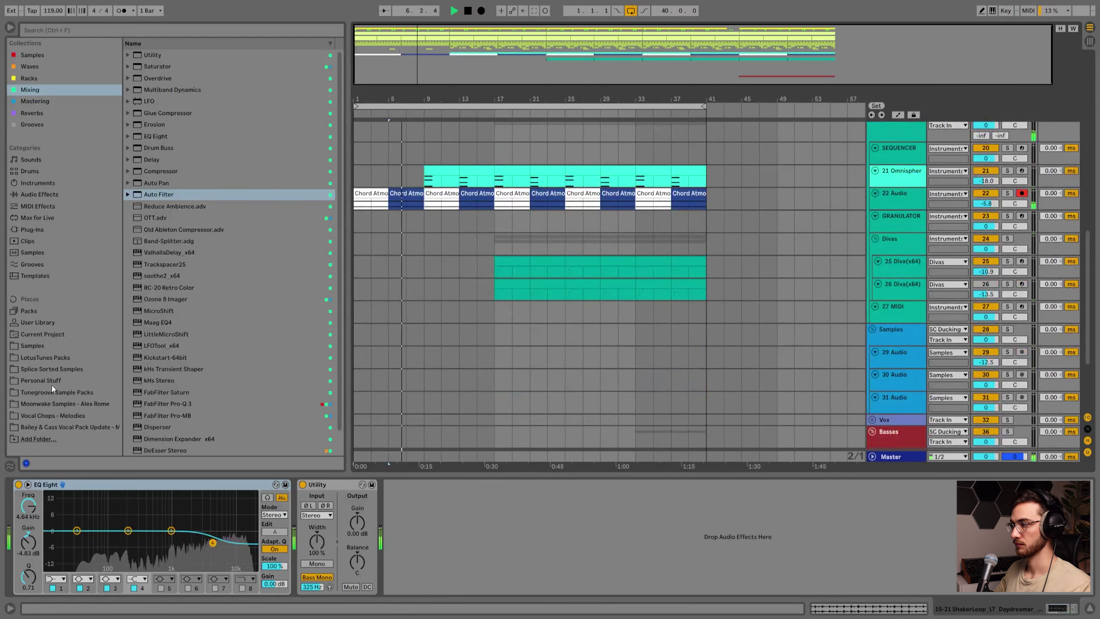
scroll(477, 334, down, 3)
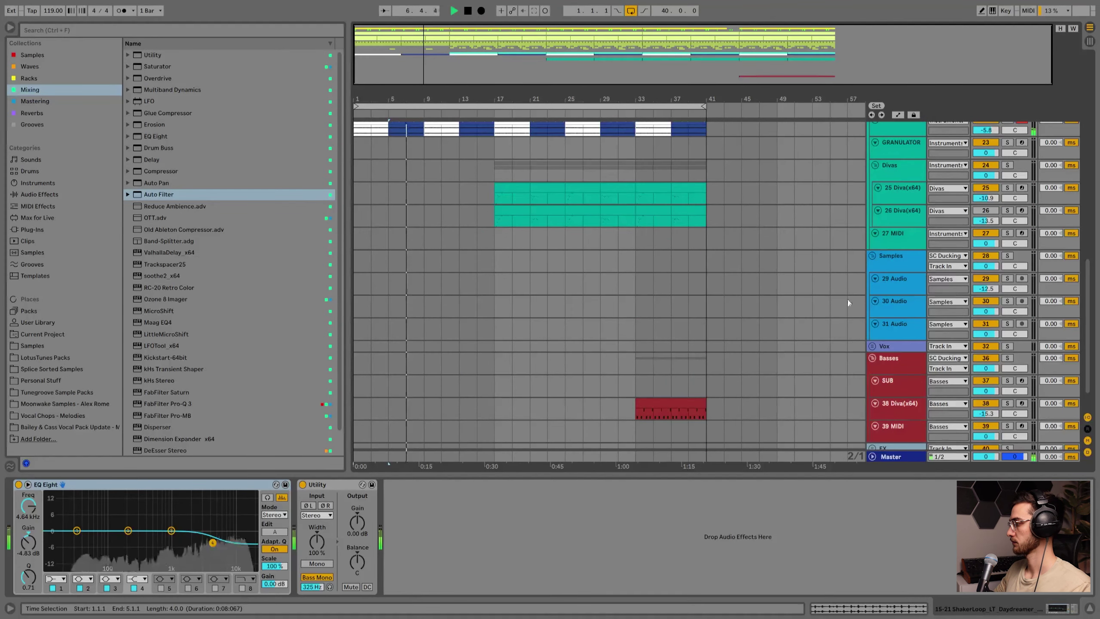
click(873, 346)
click(901, 380)
click(895, 391)
Review the lower tracks during playback, checking the Omnisphere part at bar 9 and the Diva parts entering at bar 17.
scroll(887, 392, down, 3)
scroll(439, 343, down, 2)
scroll(429, 339, up, 4)
scroll(429, 339, up, 9)
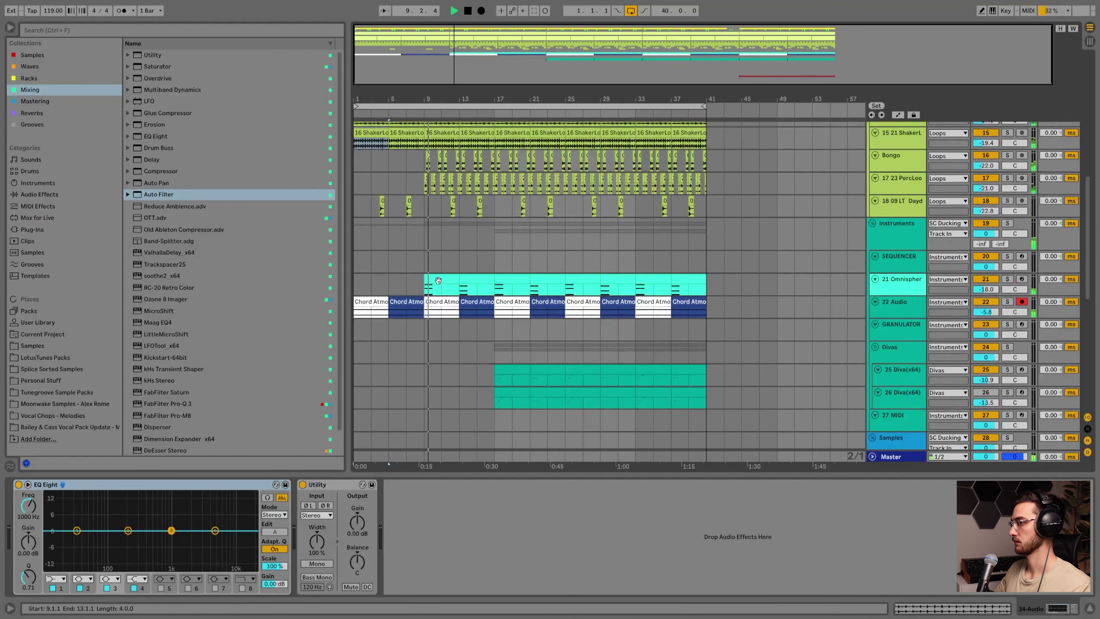
click(438, 279)
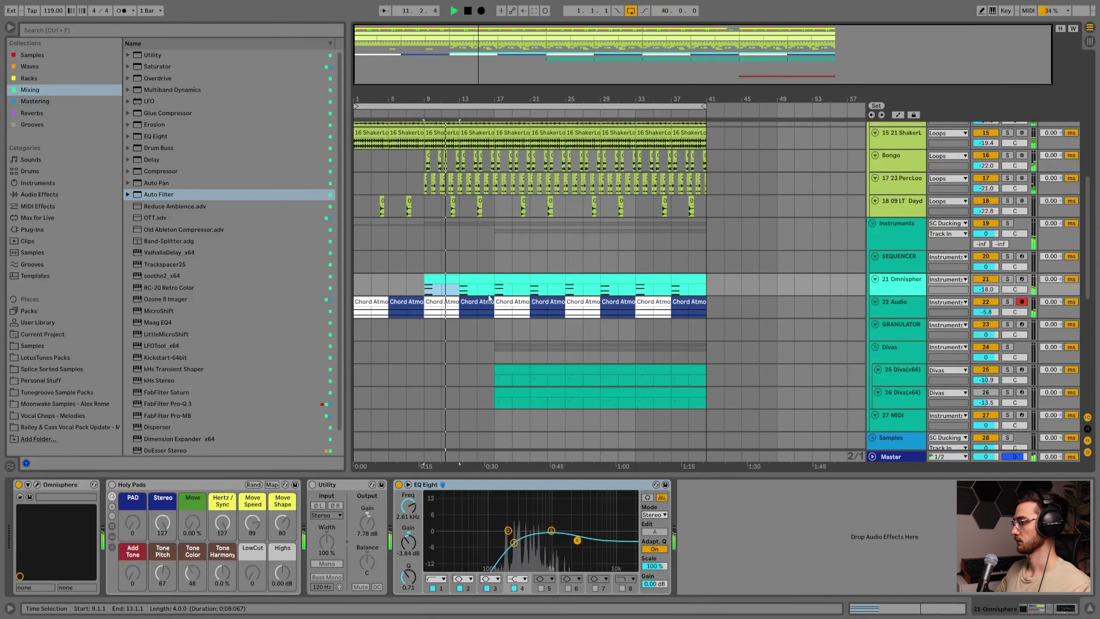
click(507, 313)
scroll(514, 327, down, 3)
click(498, 330)
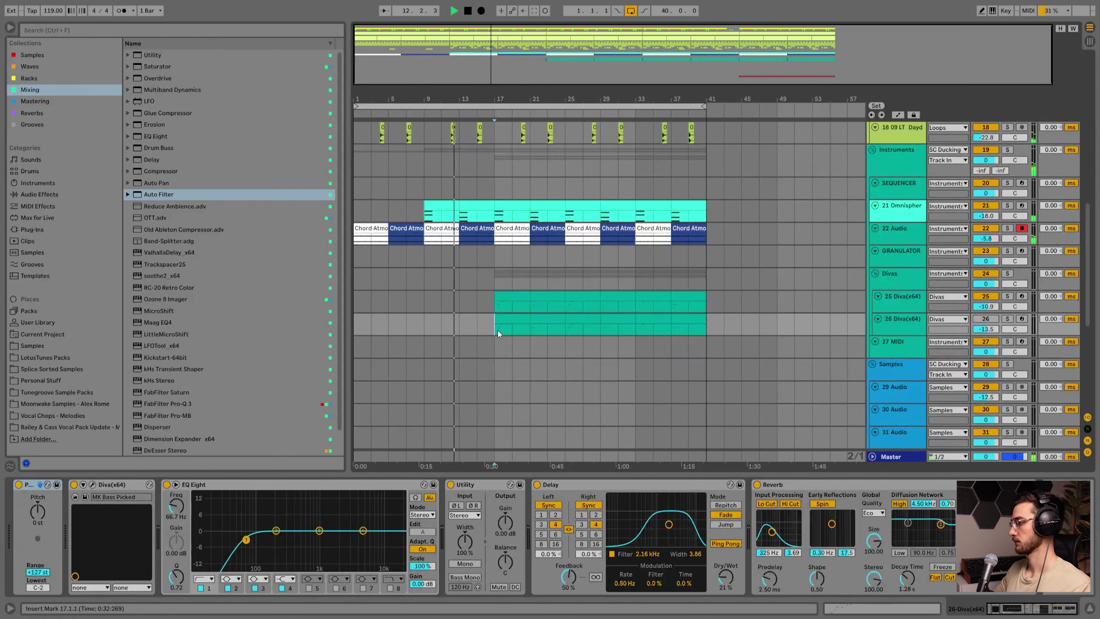
scroll(498, 330, down, 6)
Insert a MIDI track below 34 Audio in the Vox group and load the Kontakt 6 plug-in on it.
click(897, 362)
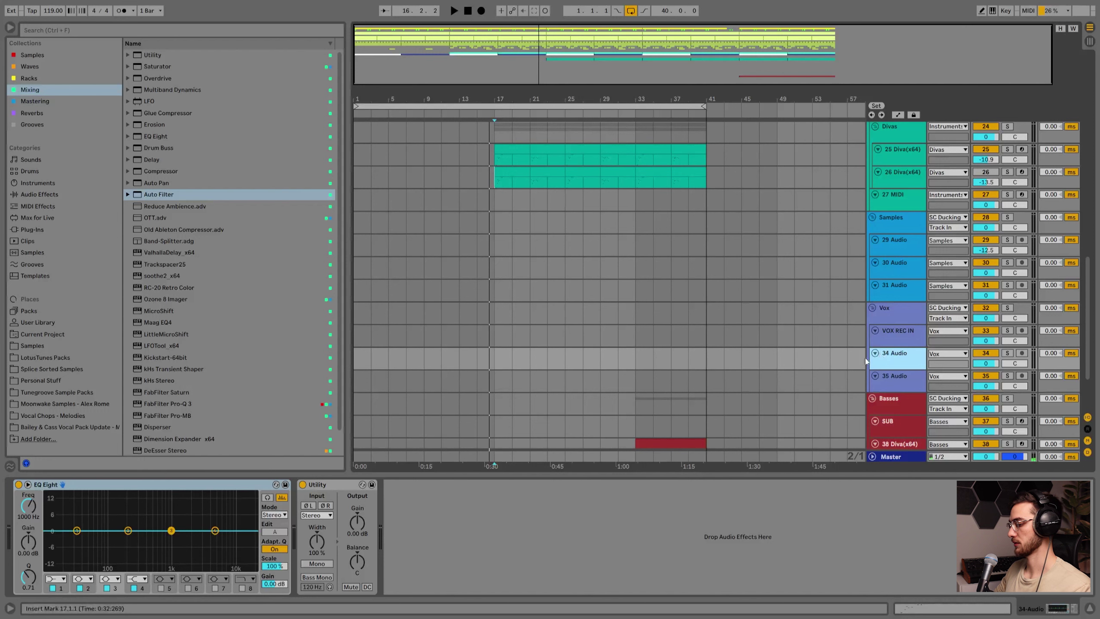
key(ctrl+shift+t)
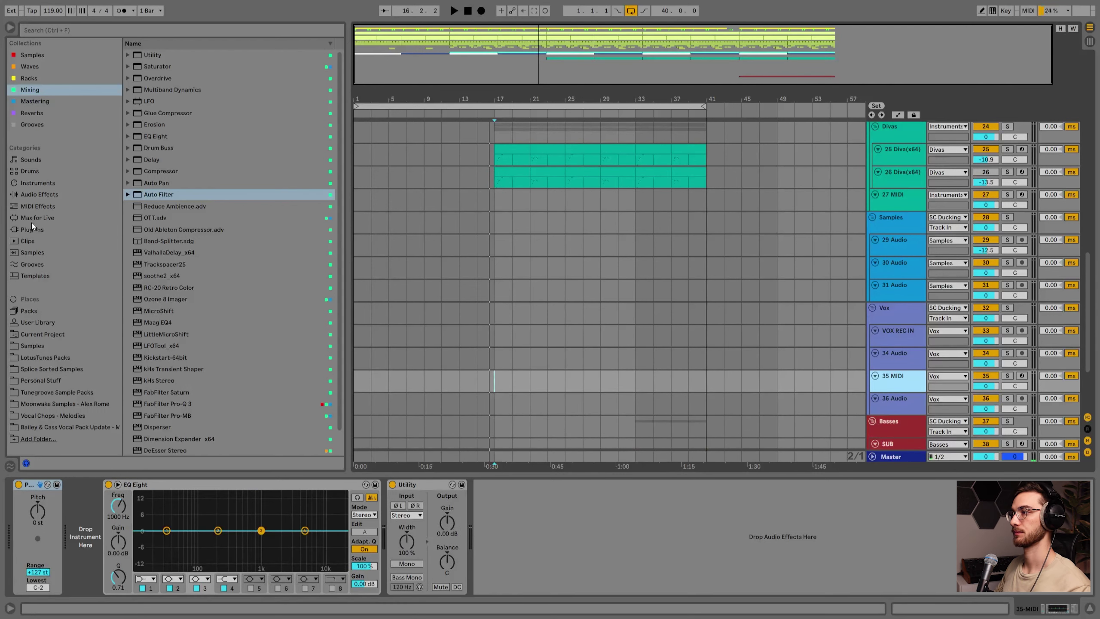
click(33, 183)
click(82, 30)
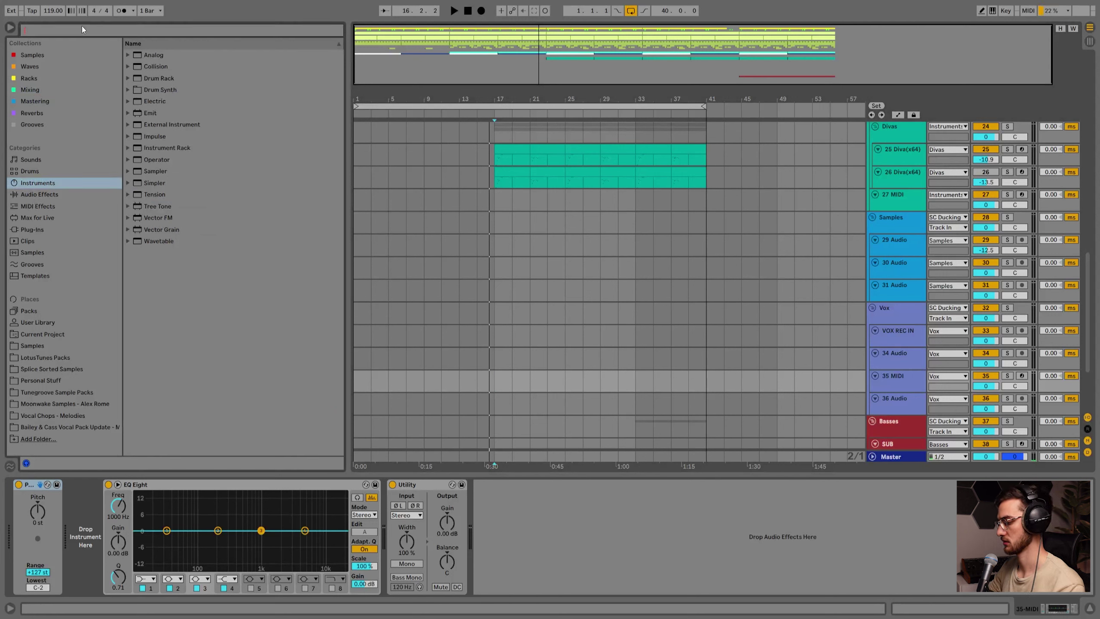
text(kon)
click(31, 229)
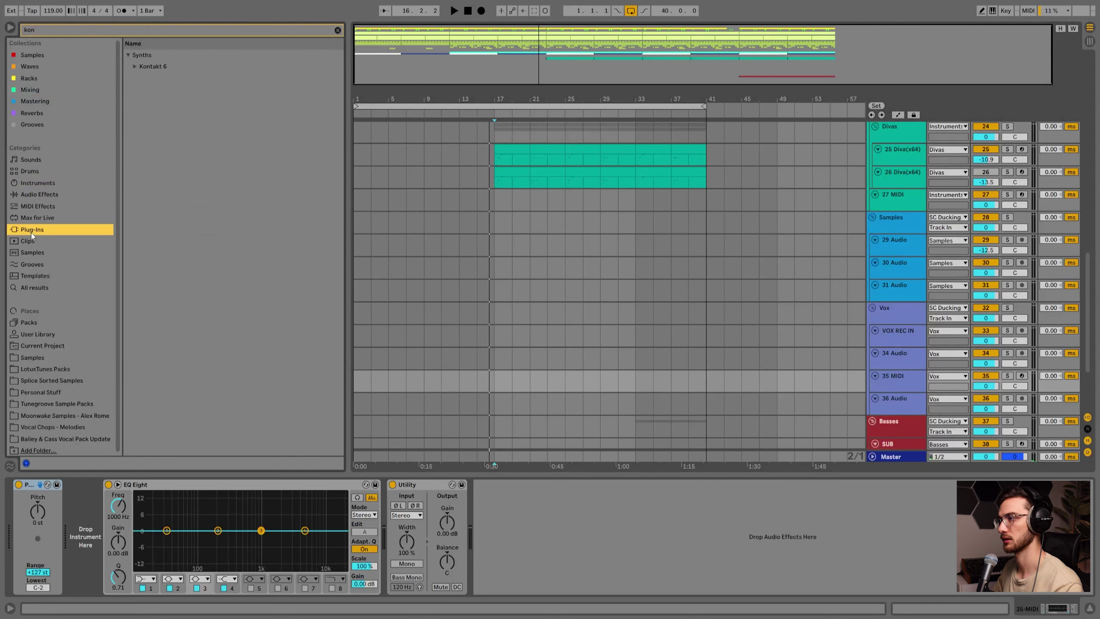
click(156, 78)
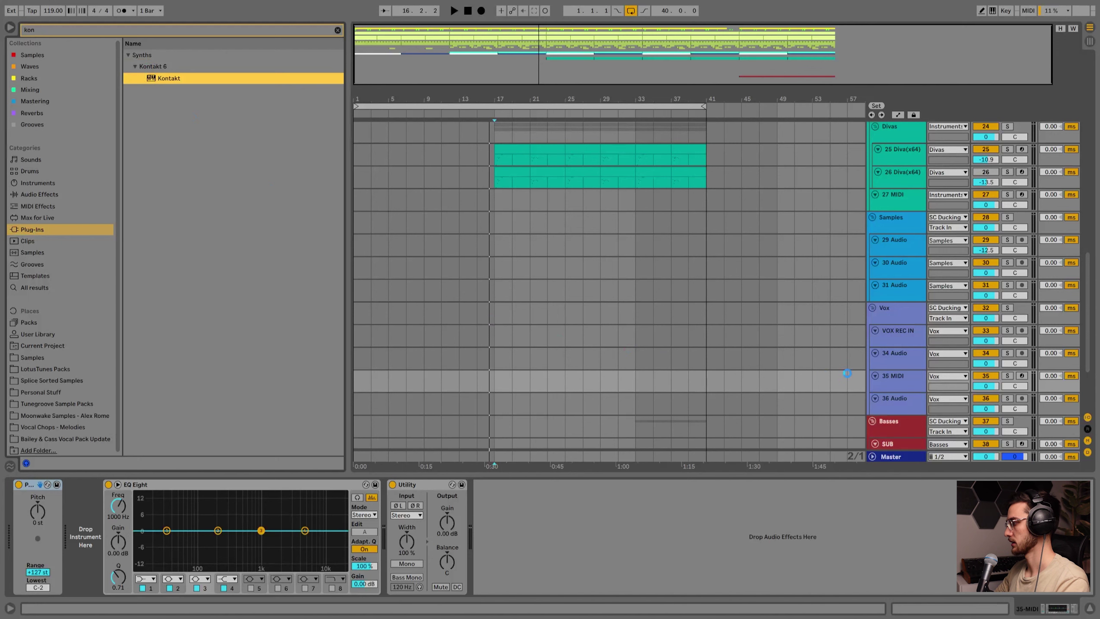
drag(847, 372, 847, 373)
Load Turkish Female Voices TM SYNC from the West Asia voices of Ethno World 6 Voices into Kontakt and close its window.
click(108, 202)
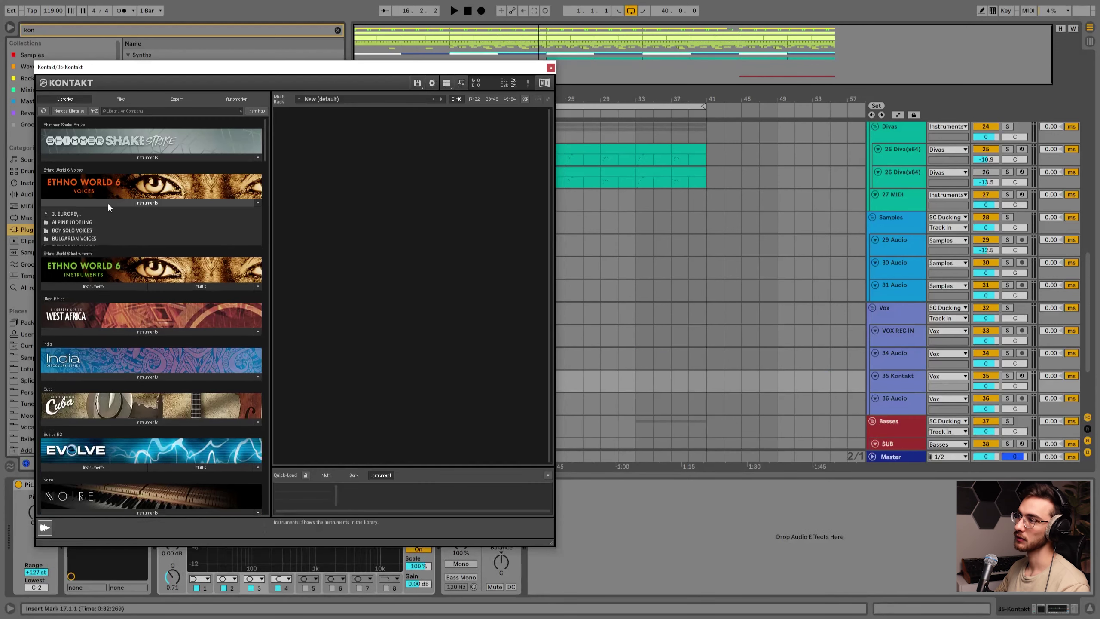
click(62, 215)
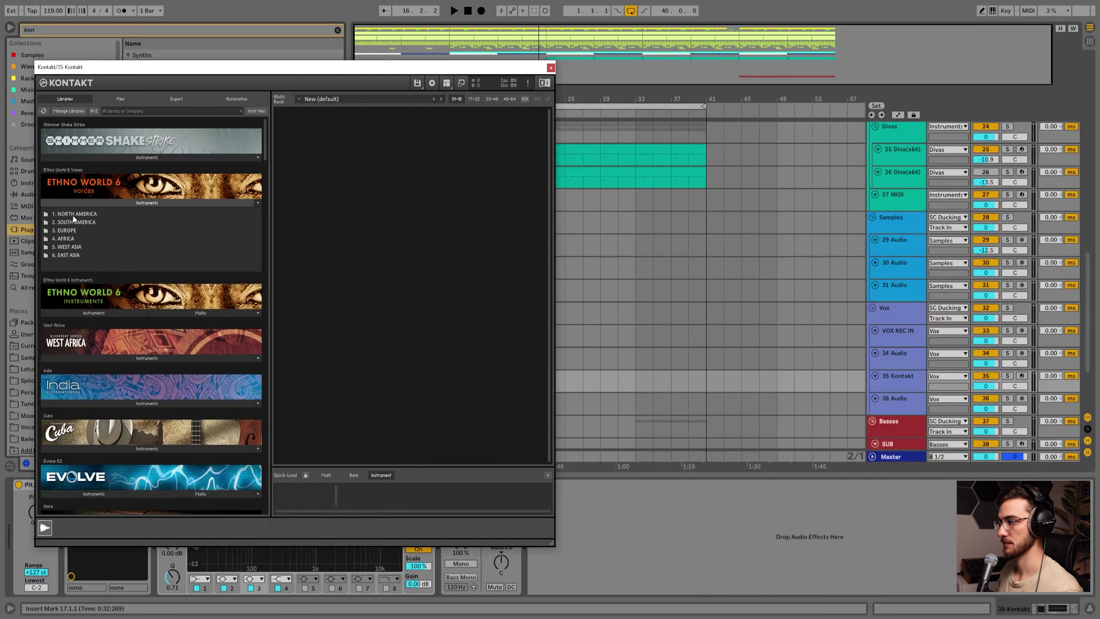
click(65, 248)
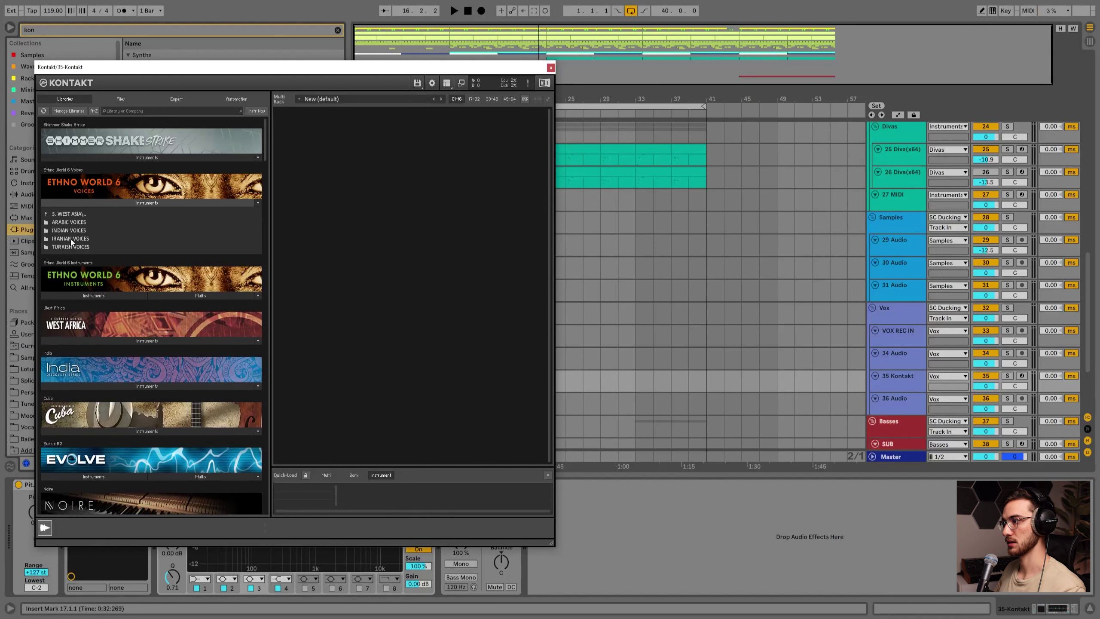
click(69, 223)
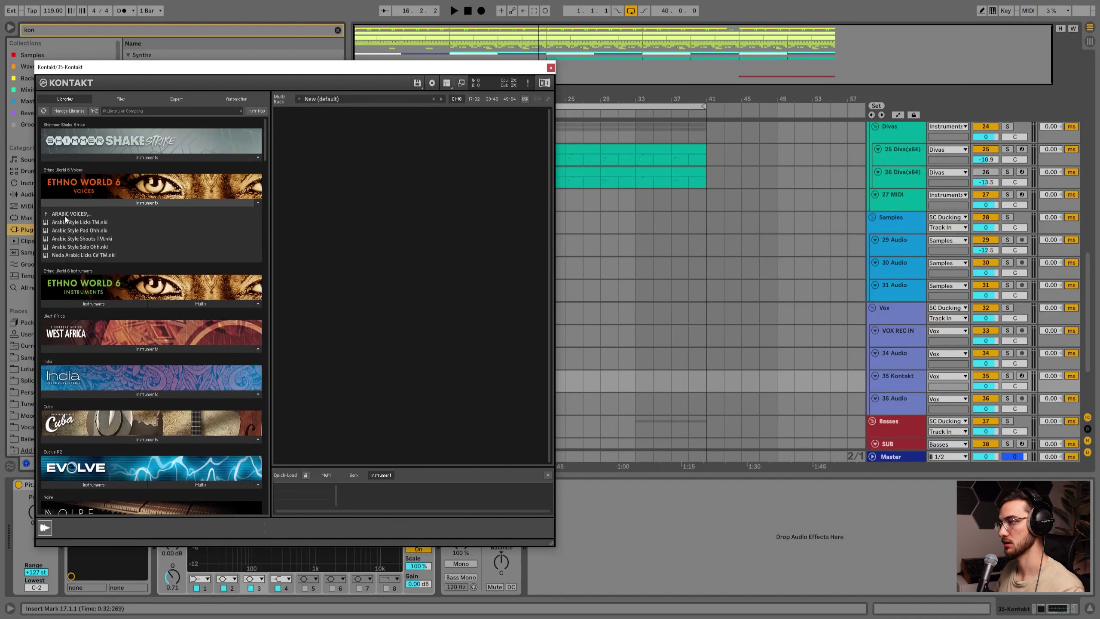
click(60, 213)
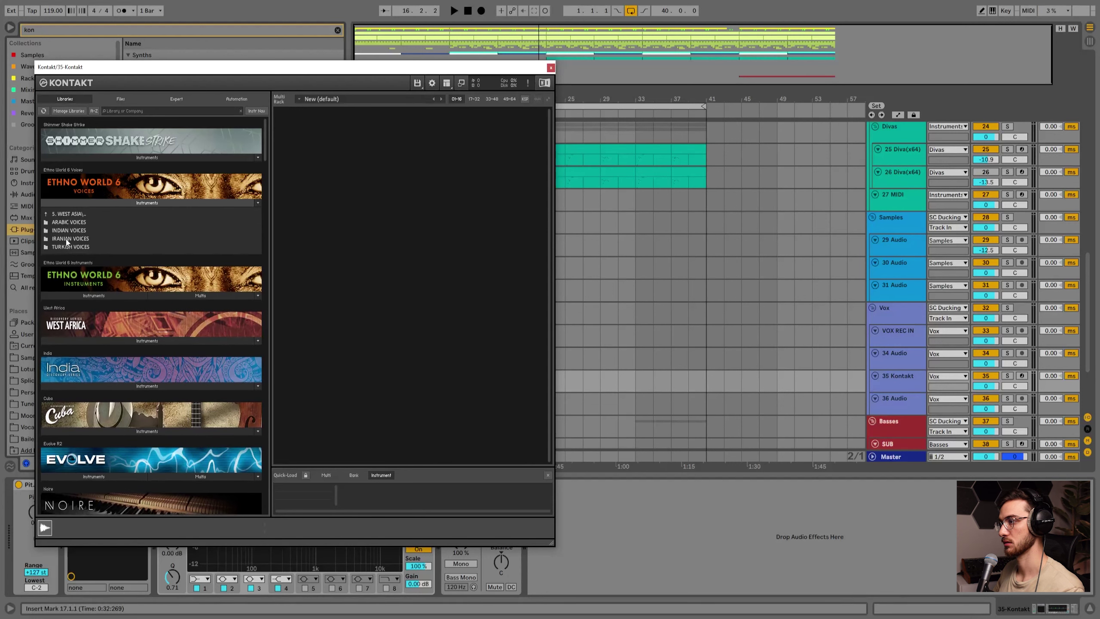
click(68, 247)
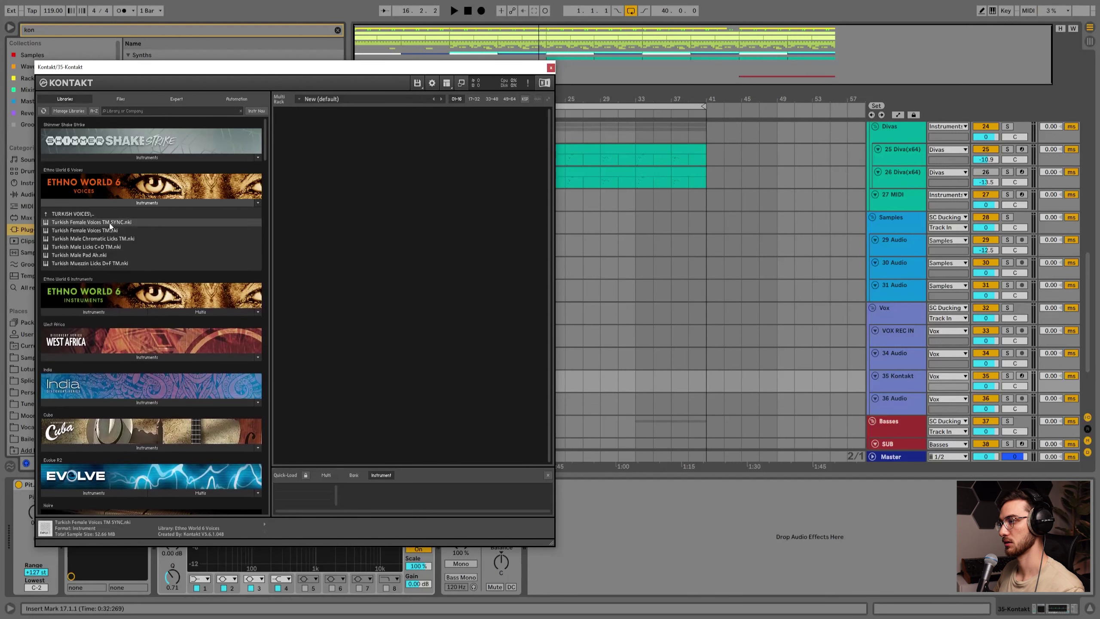
drag(337, 229, 338, 231)
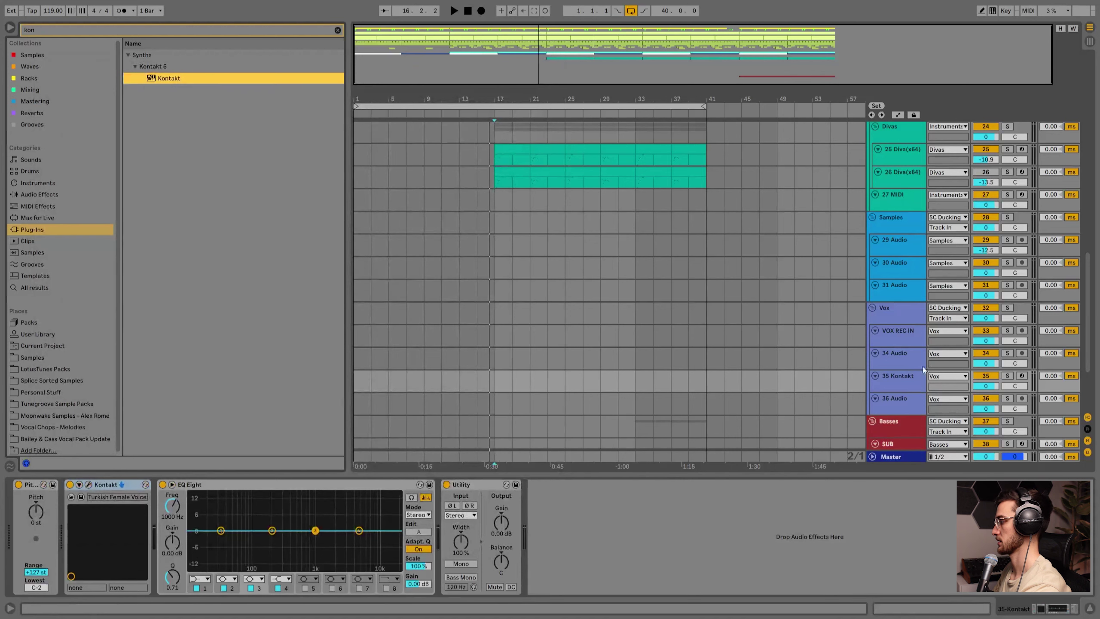
Create a MIDI clip from bar 17 to bar 25 on the 35 Kontakt track and lower the track volume to -14.6 dB.
click(618, 381)
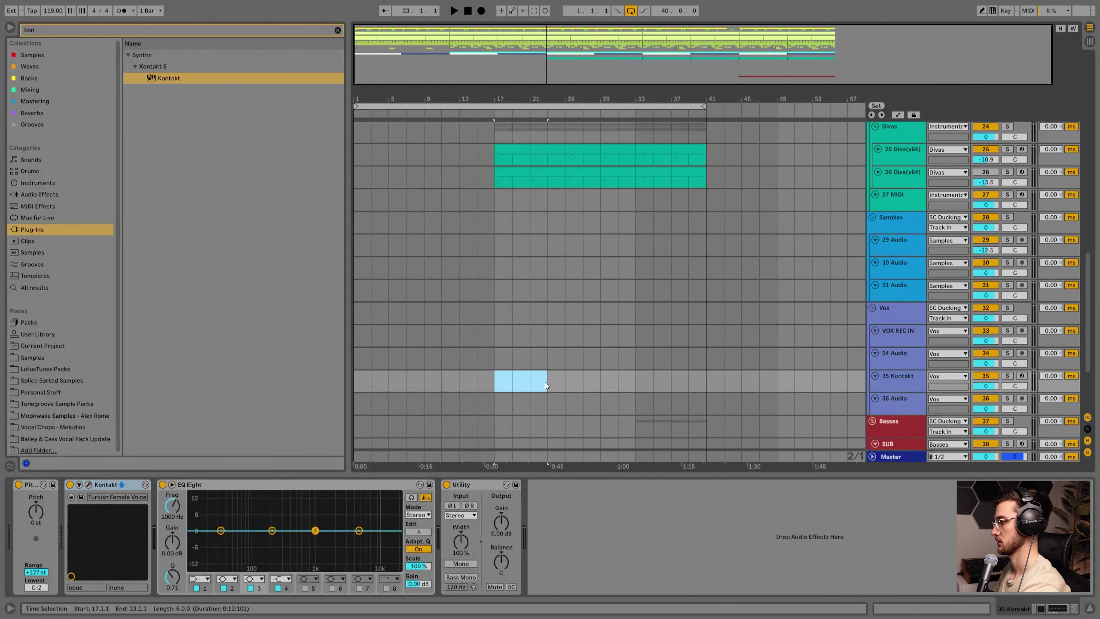
key(ctrl+shift+m)
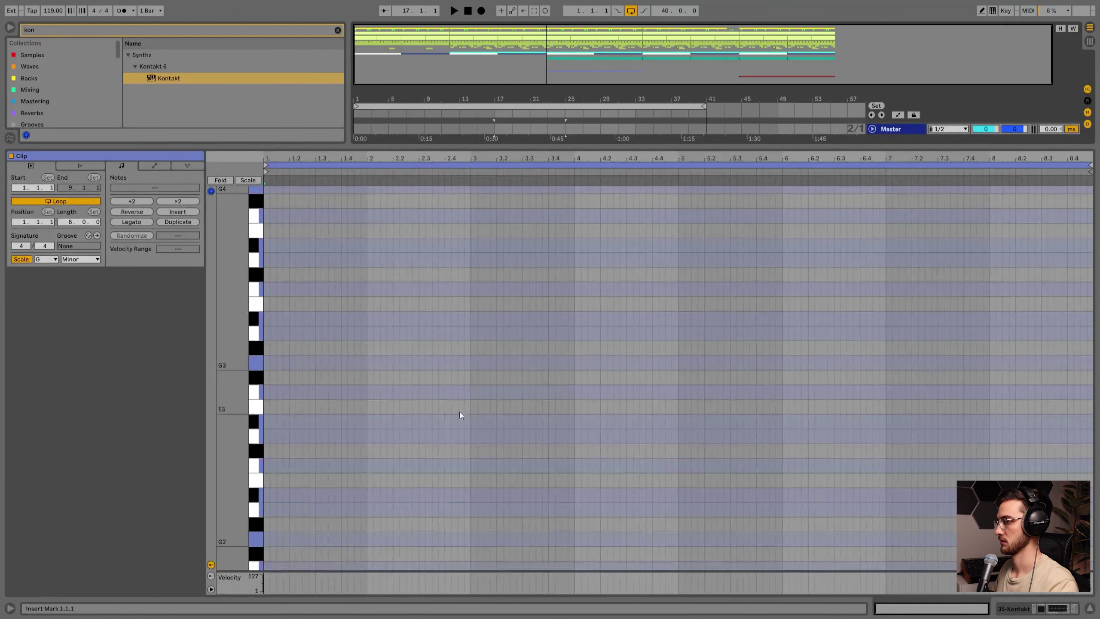
key(shift+Tab)
drag(999, 289, 999, 312)
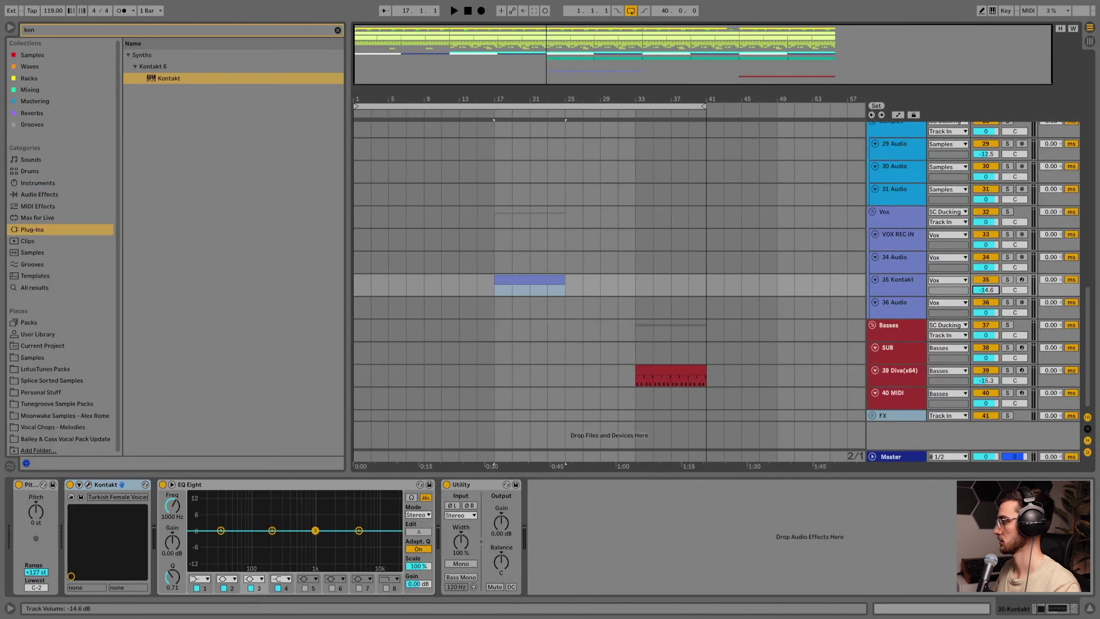
Add a four-bar A3 note at the start of the Kontakt clip and set the track volume to -14.2 dB during playback.
double_click(528, 277)
double_click(325, 304)
drag(328, 304, 669, 339)
key(space)
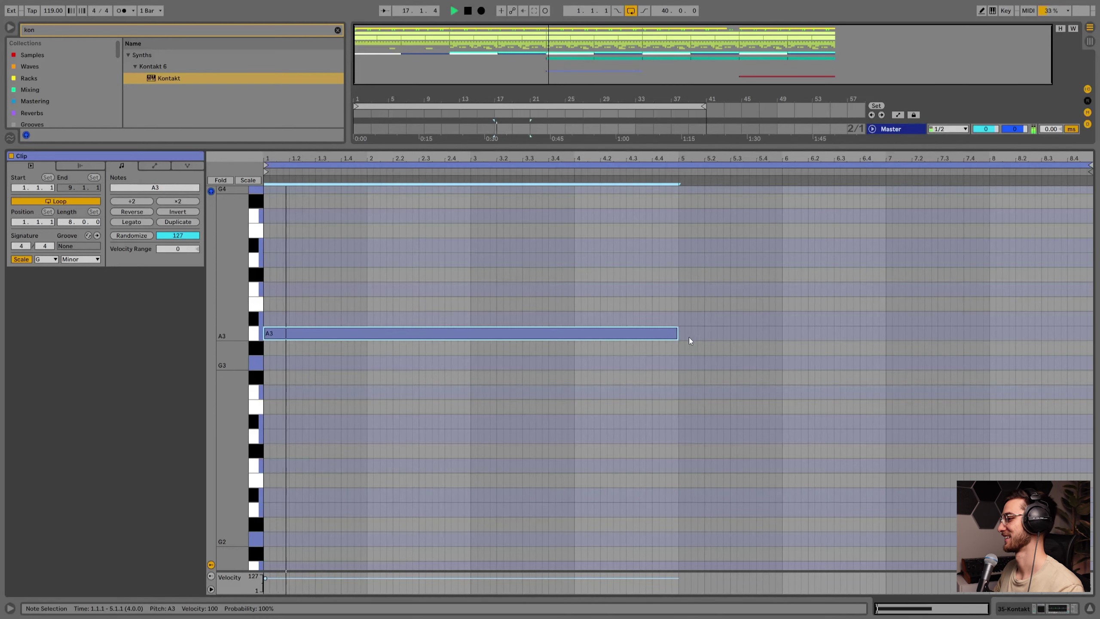
key(shift+Tab)
drag(980, 292, 980, 288)
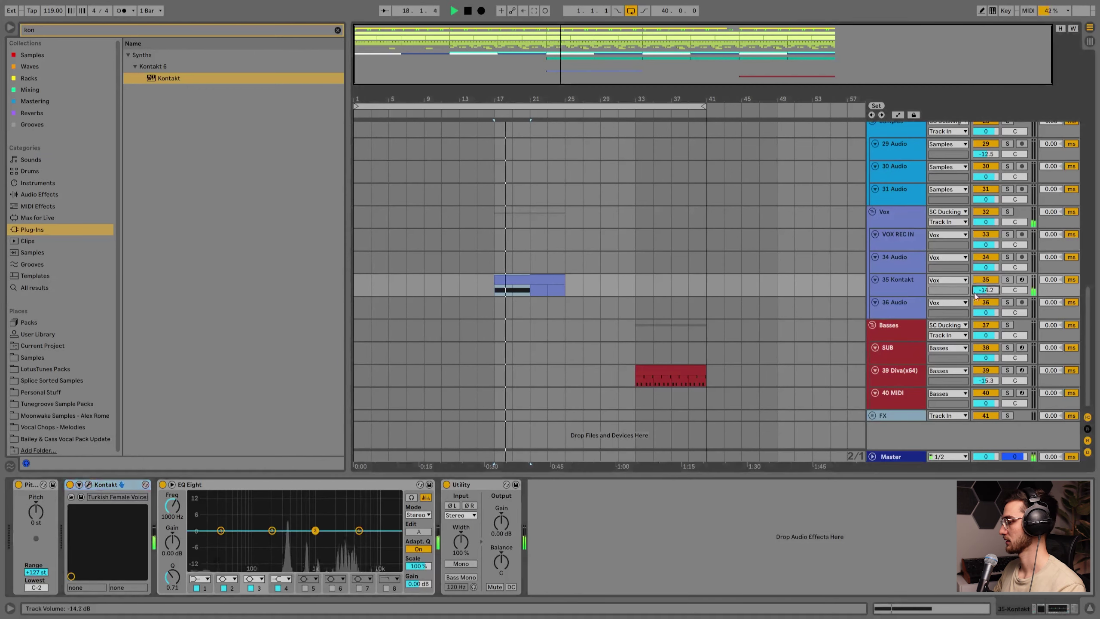
Replace the Kontakt instrument with Neda Iranian Licks C# TM from the Iranian voices of Ethno World 6 Voices.
click(88, 484)
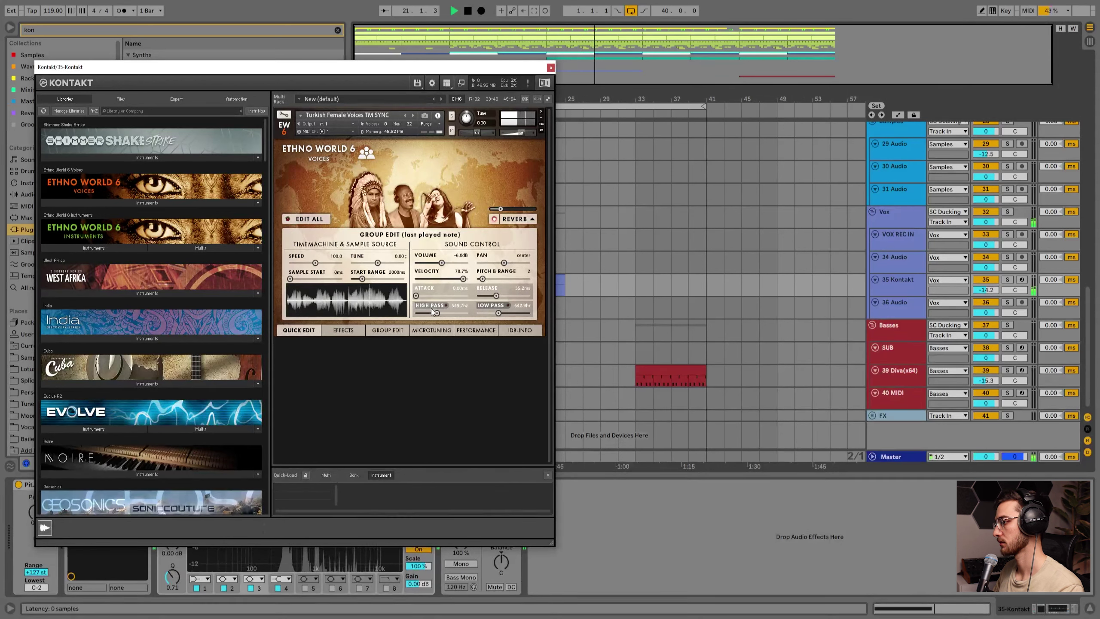
click(113, 202)
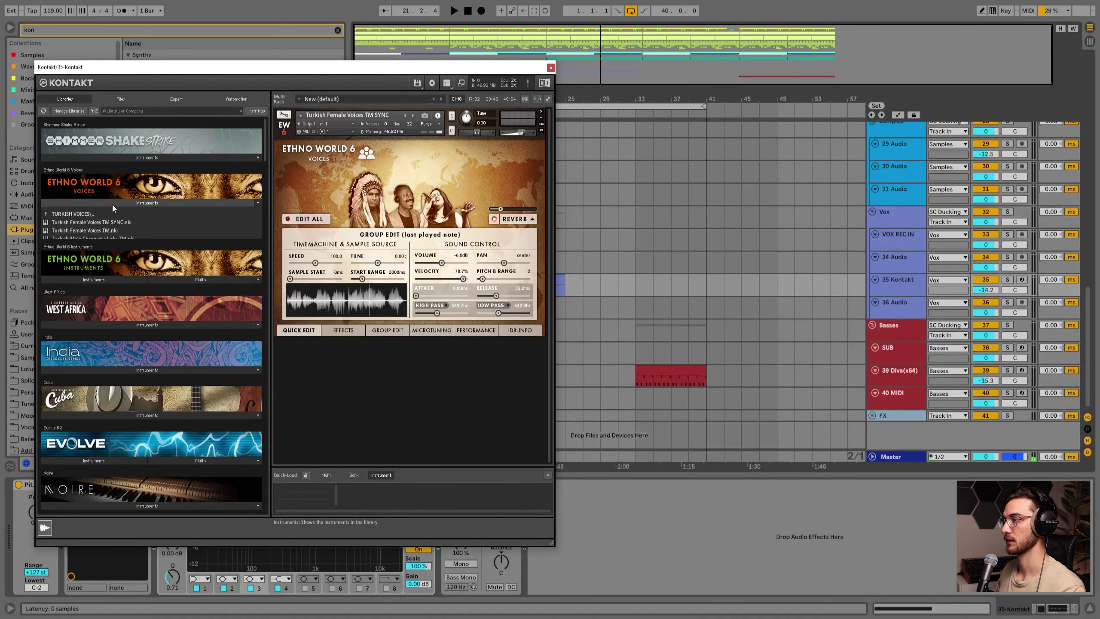
click(72, 214)
click(67, 243)
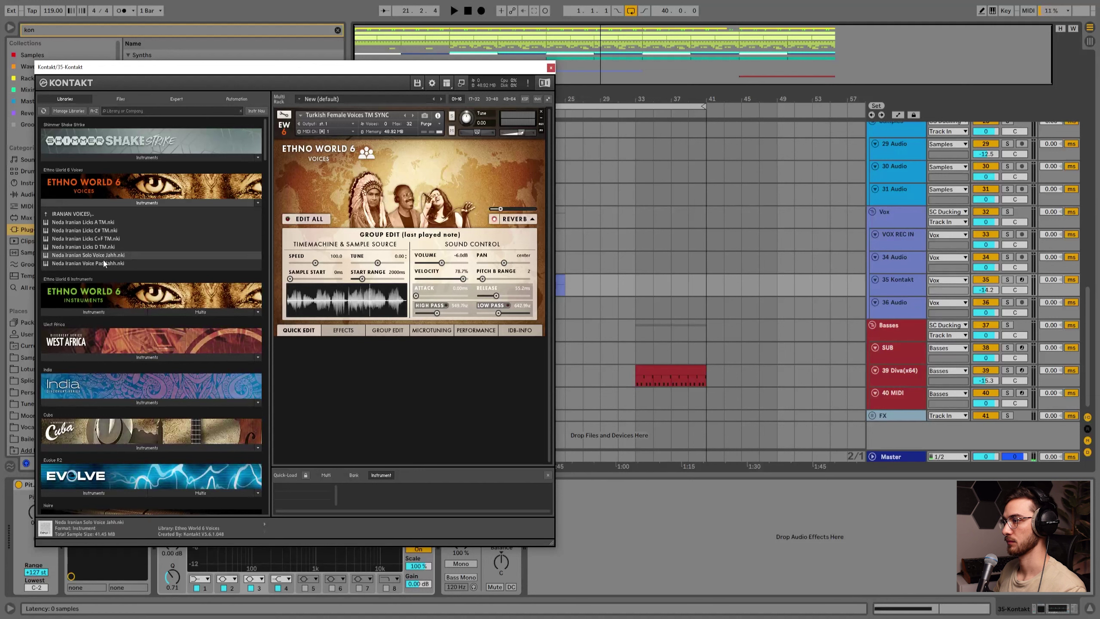
drag(96, 234, 378, 185)
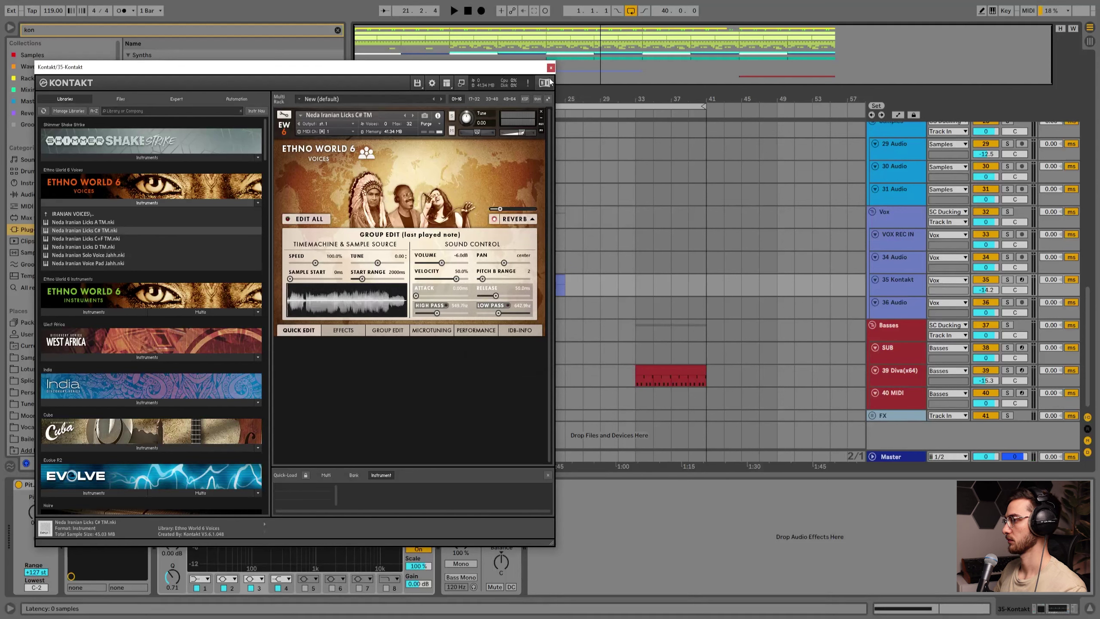
Play the A3 vocal lick, set its Kontakt tune to -4.00 and close the plug-in window.
key(space)
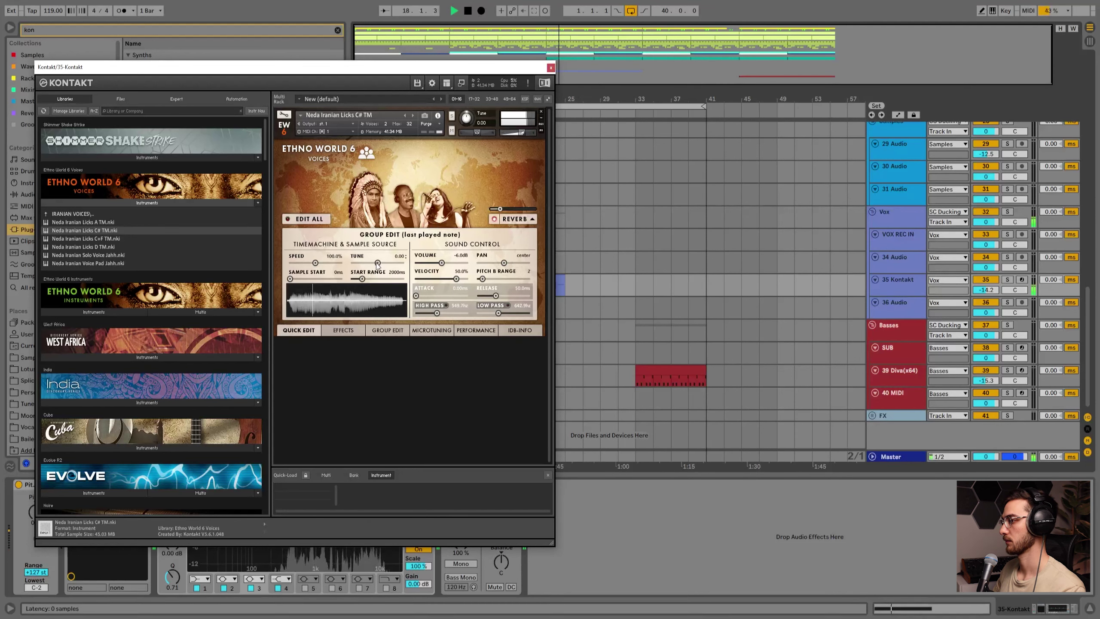
drag(372, 266, 374, 267)
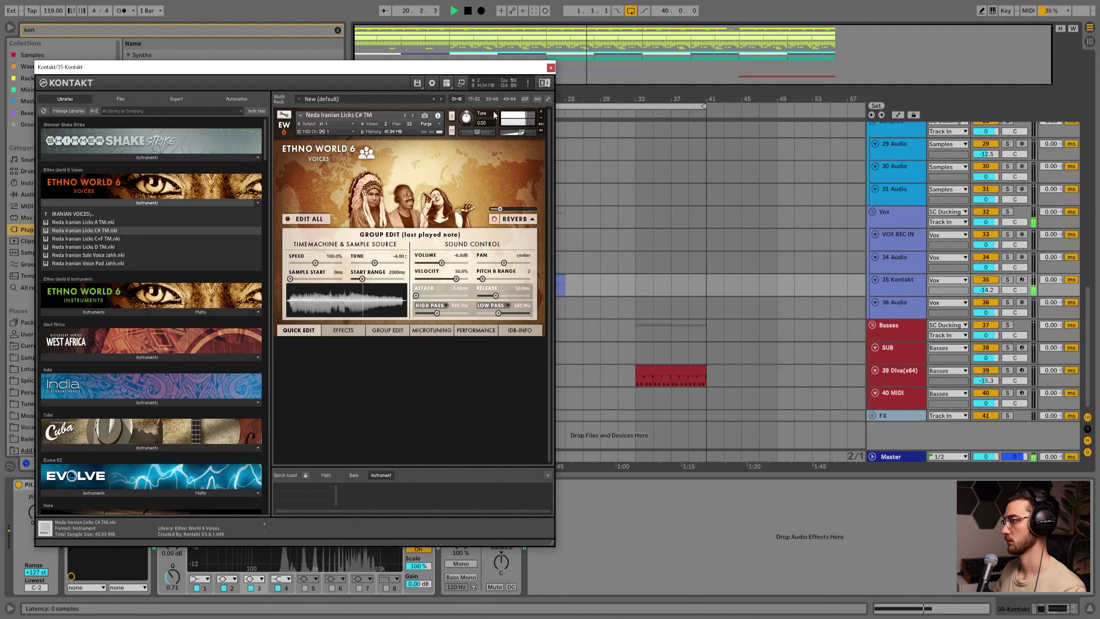
click(550, 67)
Move the four-bar vocal note down to G3 and play the clip.
double_click(506, 278)
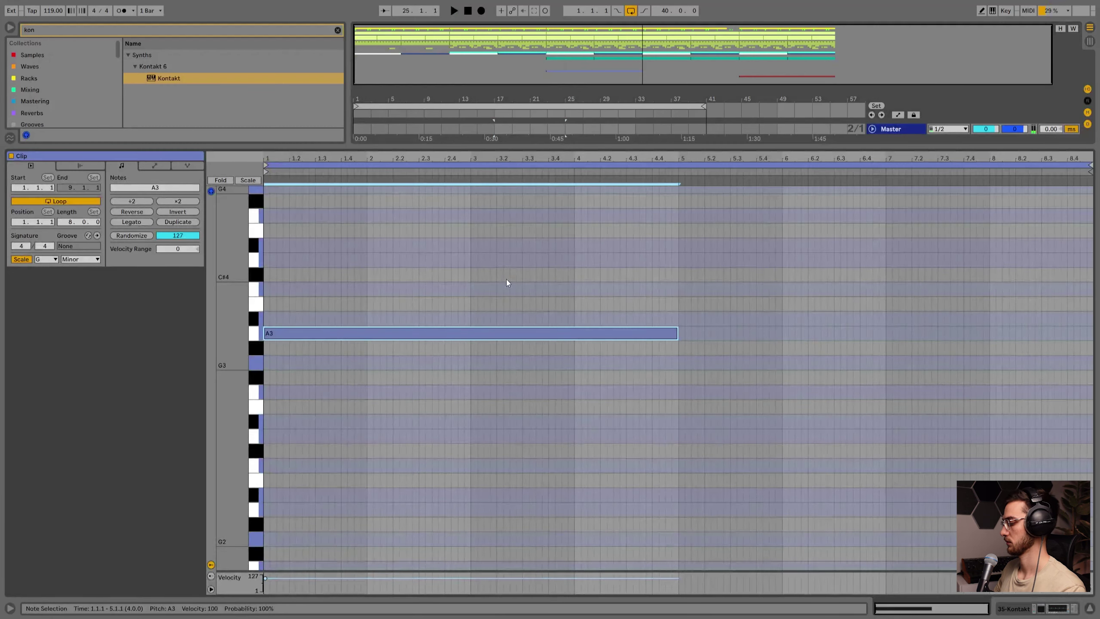
key(space)
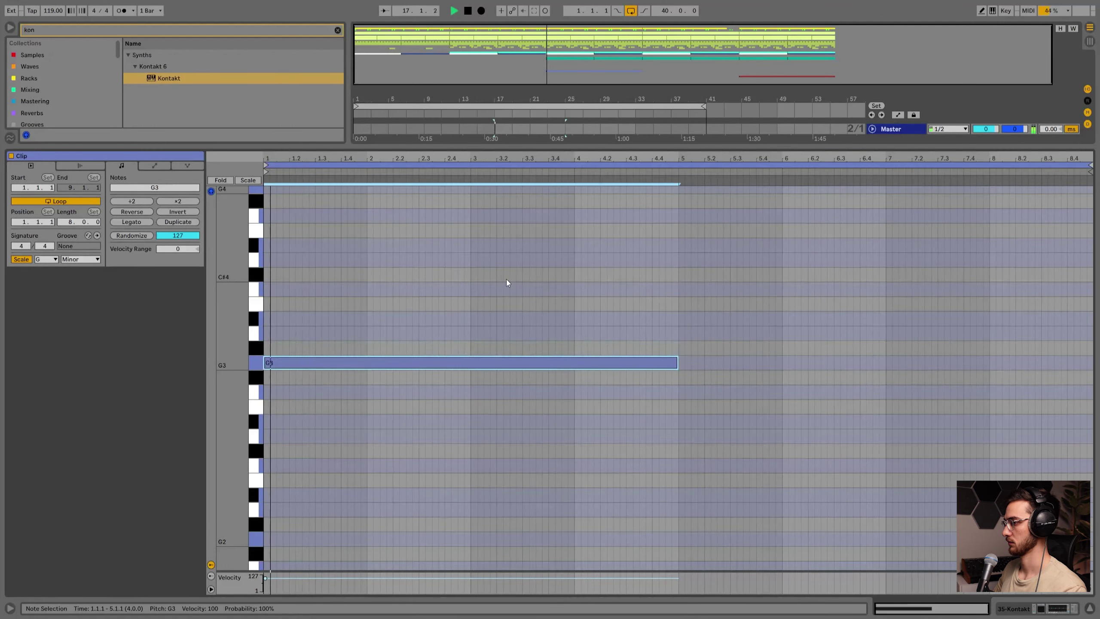
key(shift+Tab)
Set the G3 lick's Kontakt tune to -1.00 and raise the 35 Kontakt track volume to -11.7 dB.
click(89, 484)
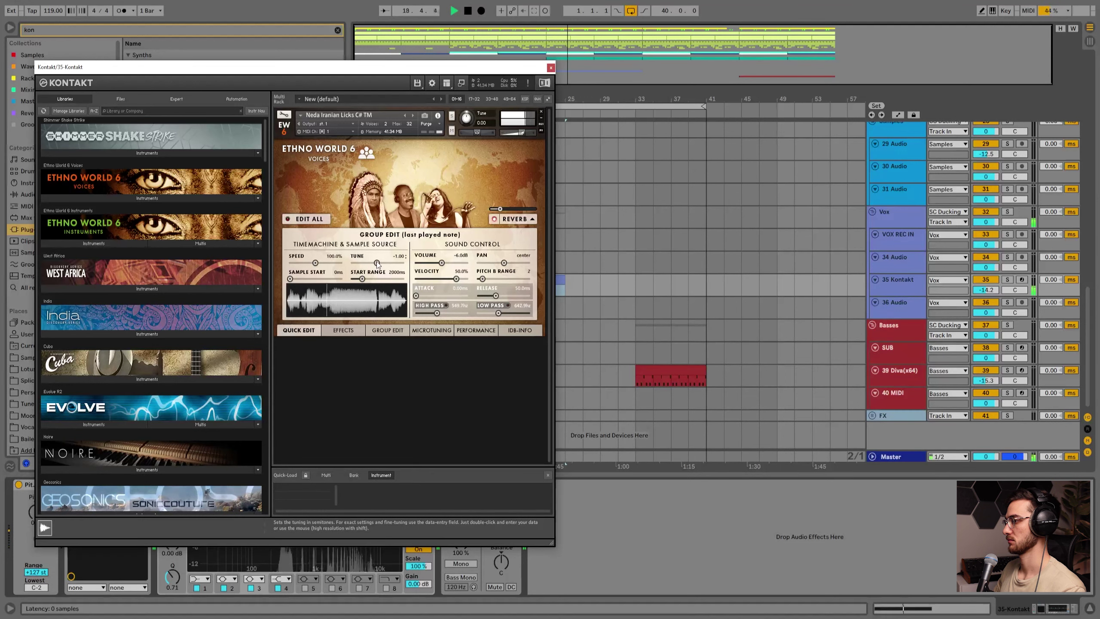
drag(986, 290, 986, 280)
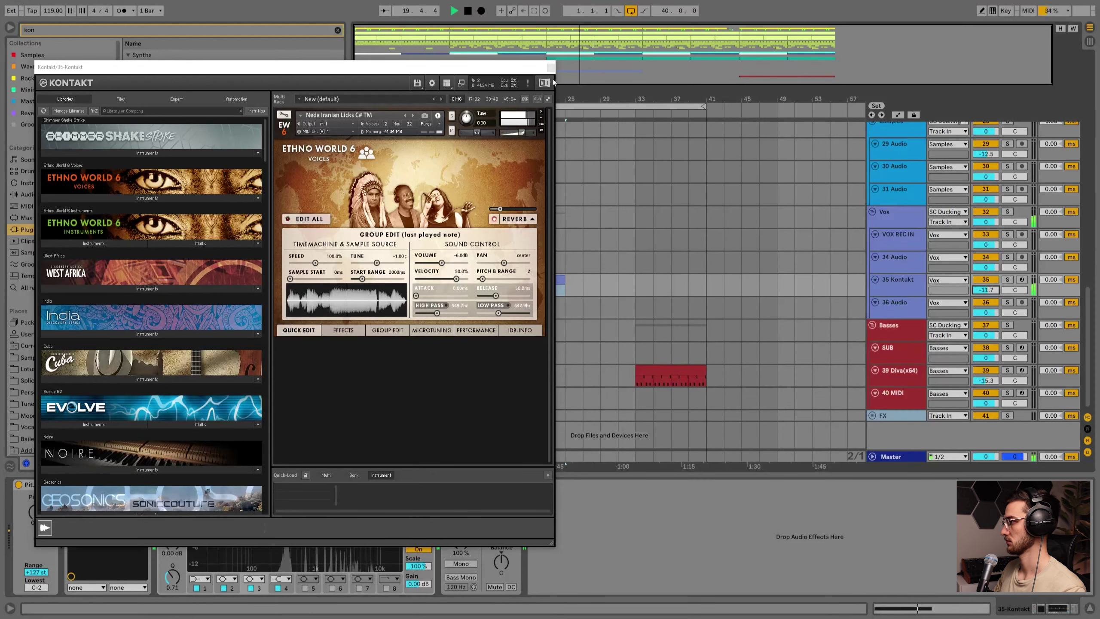
click(550, 67)
Search the Mixing collection for "delay" and add the Delay effect to the 35 Kontakt track.
click(36, 113)
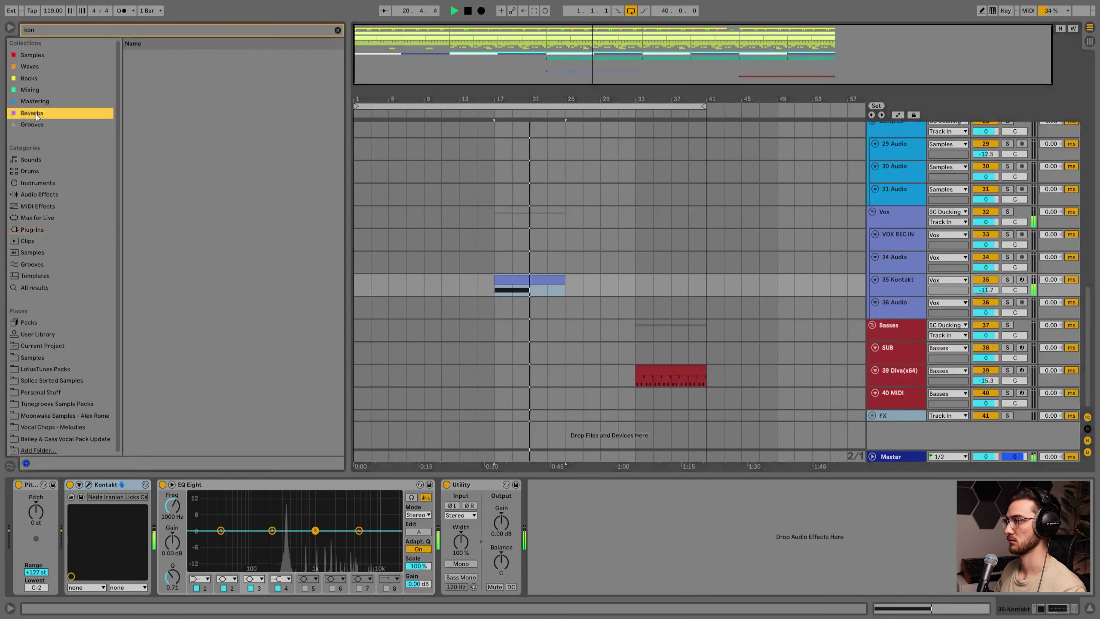
click(32, 89)
click(121, 35)
text(delay)
click(157, 56)
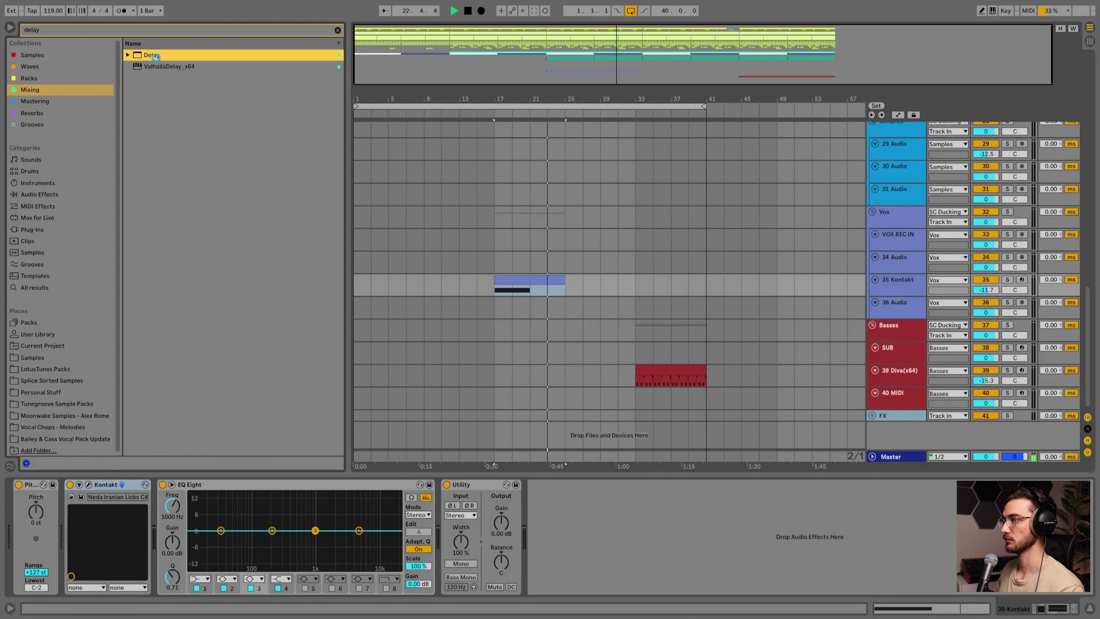
key(space)
key(space)
Set the Delay filter to 1.20 kHz with width 3.63 in Ping Pong mode, and the 35 Kontakt volume to -13.7 dB.
mouse_move(654, 529)
mouse_down()
mouse_move(664, 523)
mouse_move(655, 526)
mouse_up()
click(717, 544)
drag(986, 290, 986, 297)
click(554, 282)
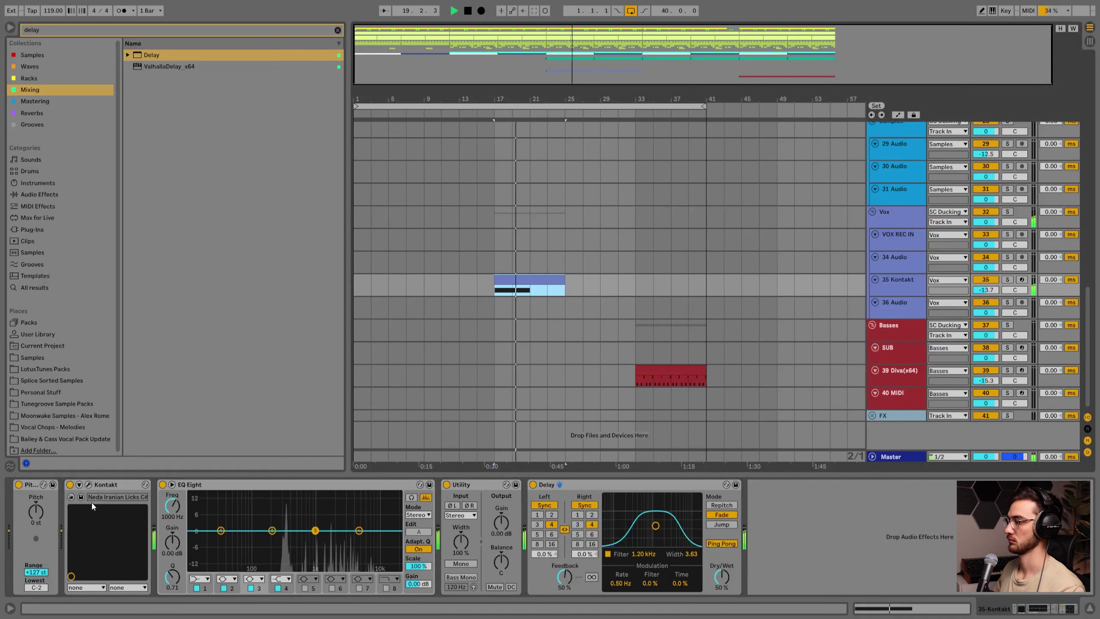
scroll(469, 368, up, 3)
key(space)
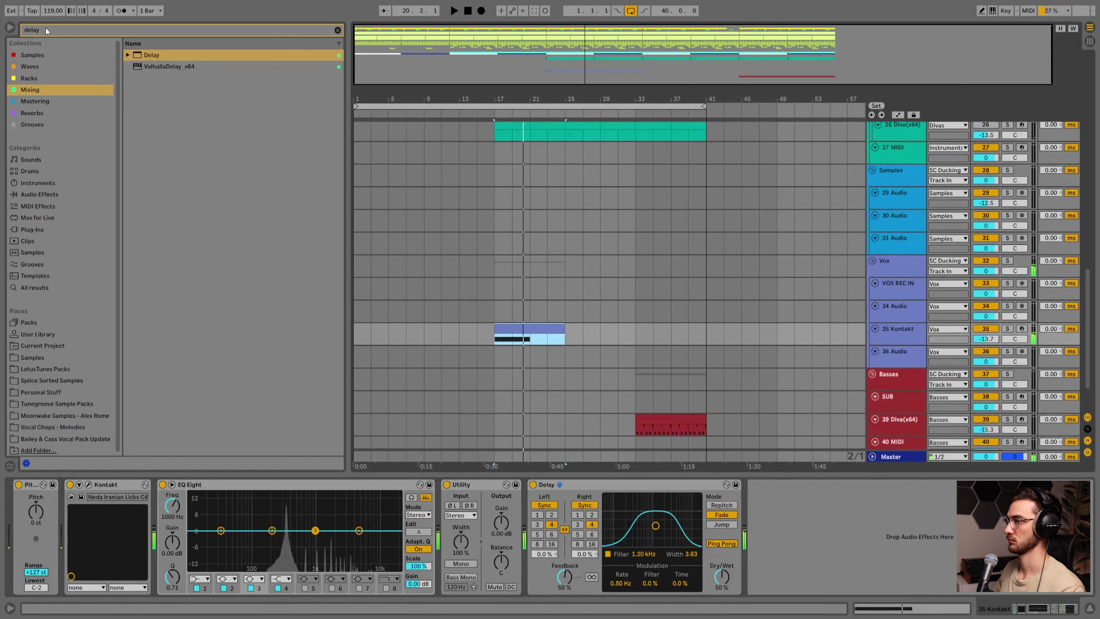
Search the Reverbs collection for "reverb" and add the Reverb effect after the Delay on the 35 Kontakt track.
key(ctrl+f)
text(reber)
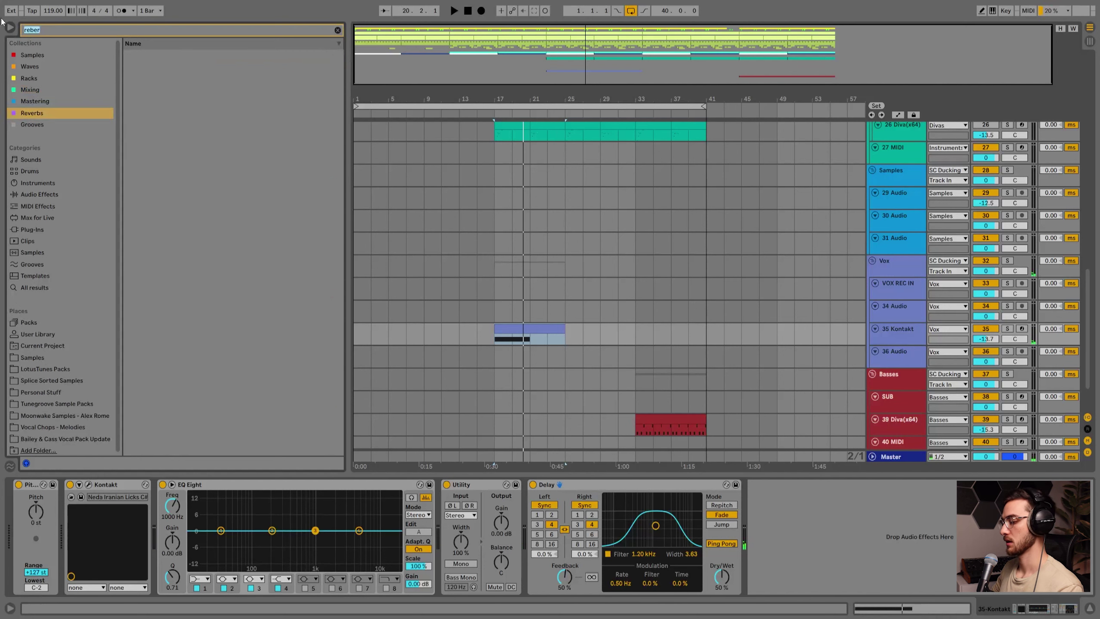
key(BackSpace)
key(BackSpace)
key(BackSpace)
text(verb)
double_click(148, 54)
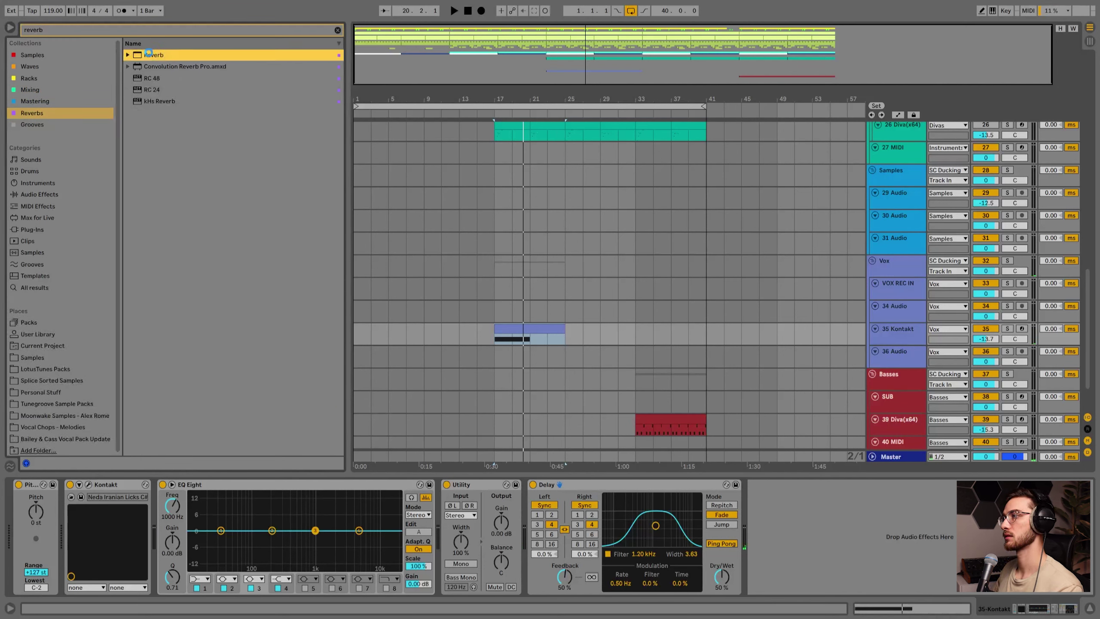
Enable the Reverb's Lo Cut and set its decay time to 2.01 s during playback.
key(space)
click(763, 504)
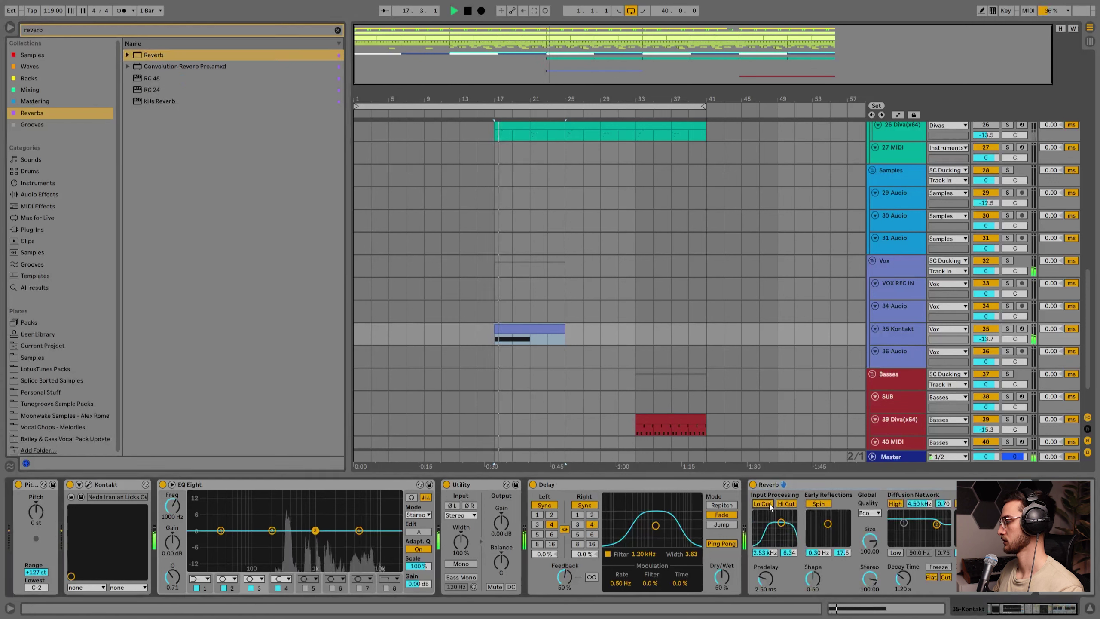
drag(902, 578, 923, 540)
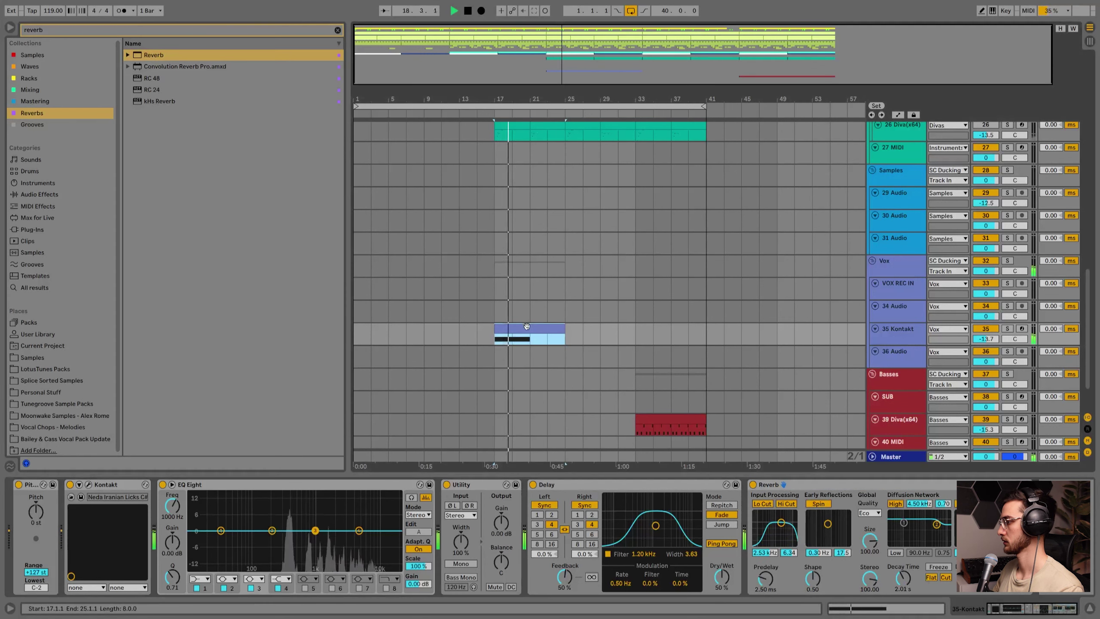
Move the vocal clip to start at bar 19 and play it back to check the G3 lick.
drag(500, 337, 519, 337)
key(space)
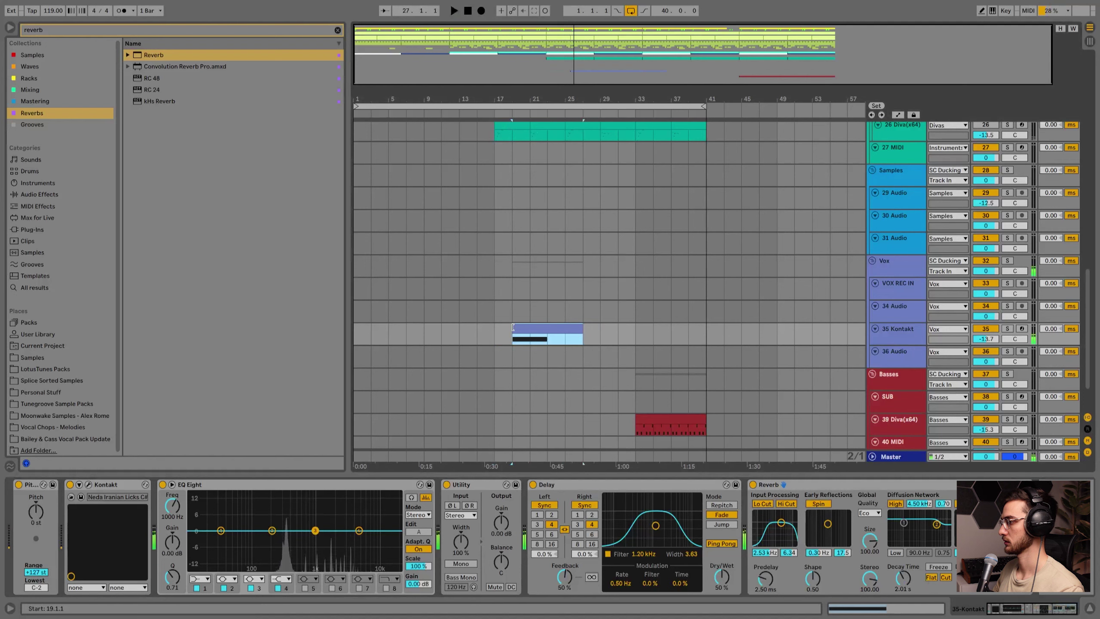
double_click(541, 326)
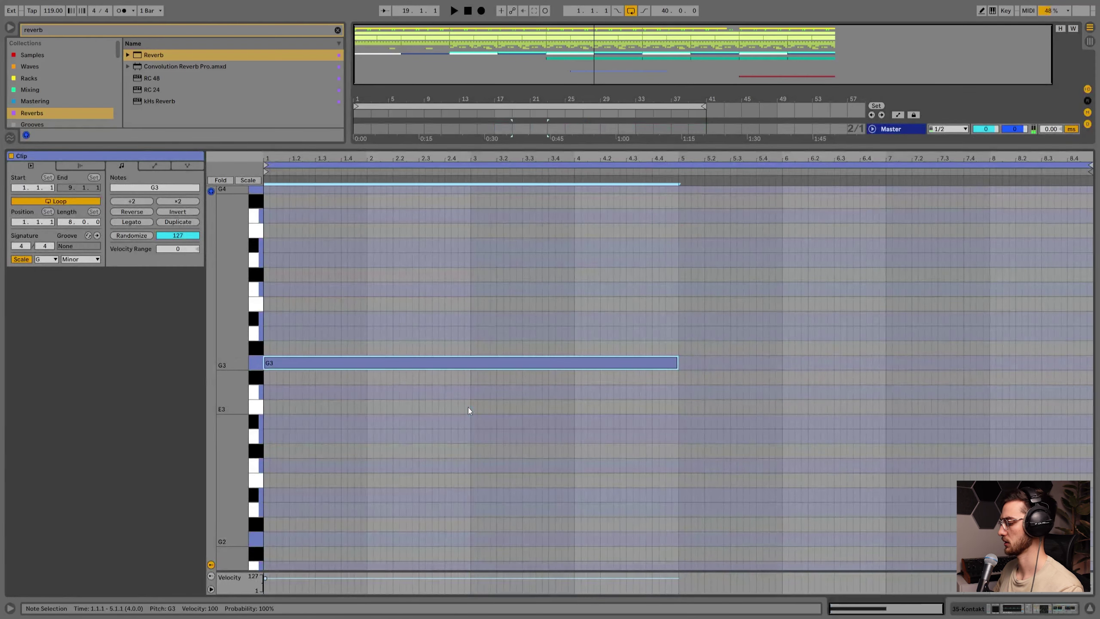
key(space)
key(shift+Tab)
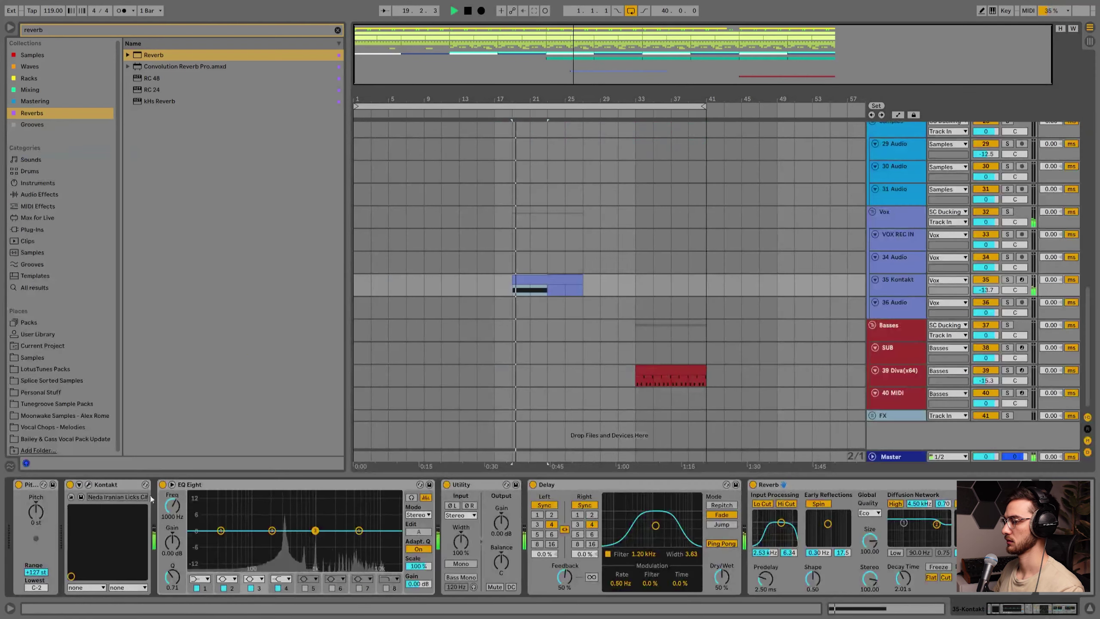
click(90, 485)
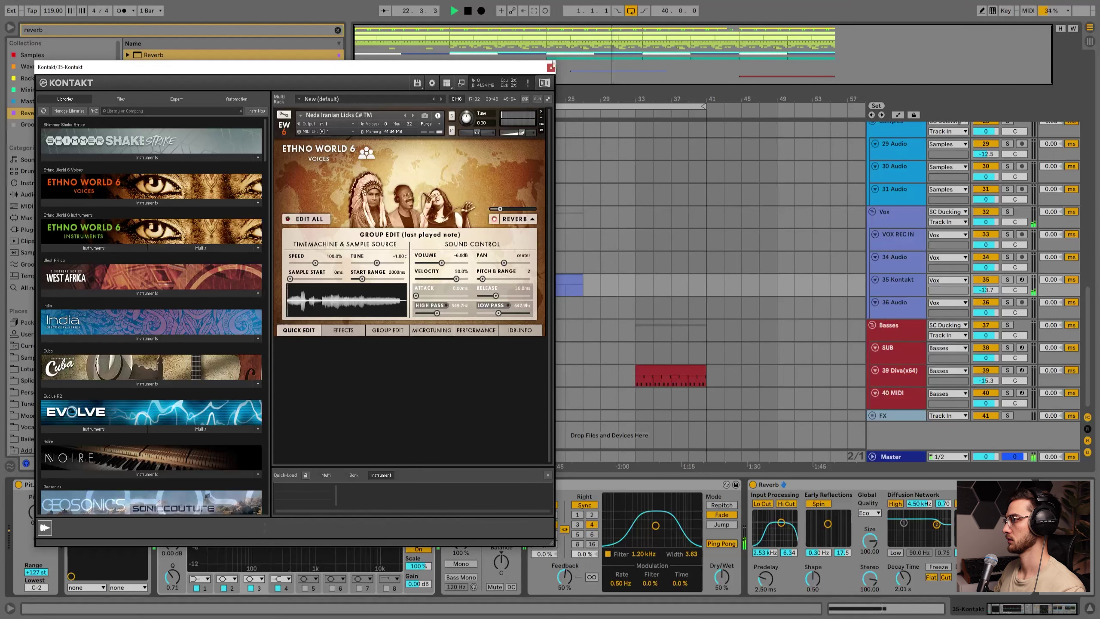
click(550, 67)
Duplicate the vocal clip to bar 27 and move the copy's note down to E3.
click(548, 286)
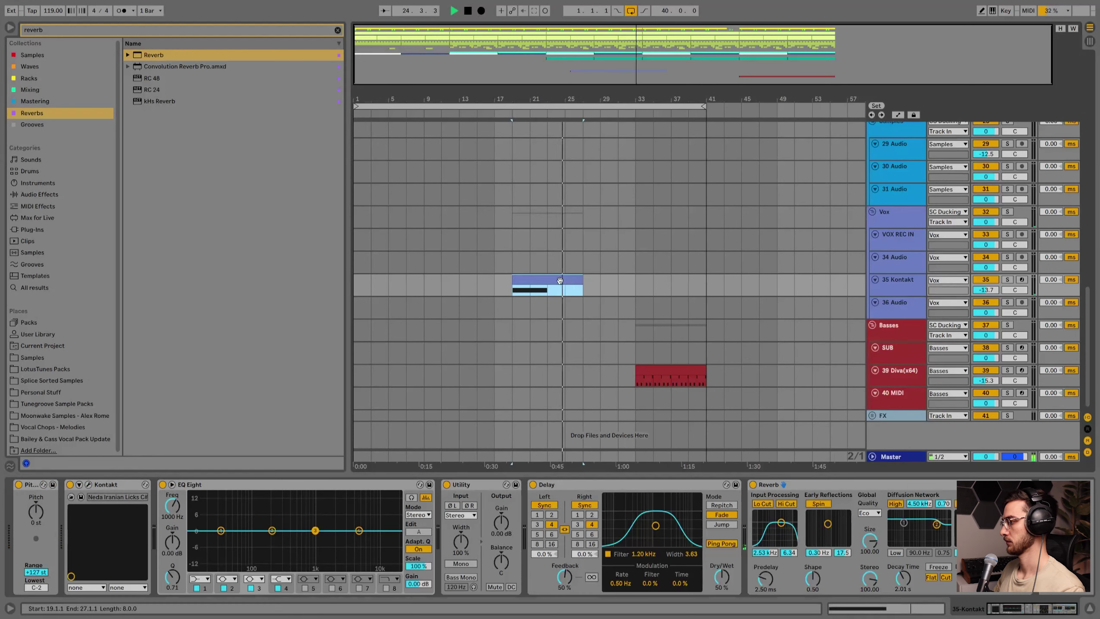
key(ctrl+d)
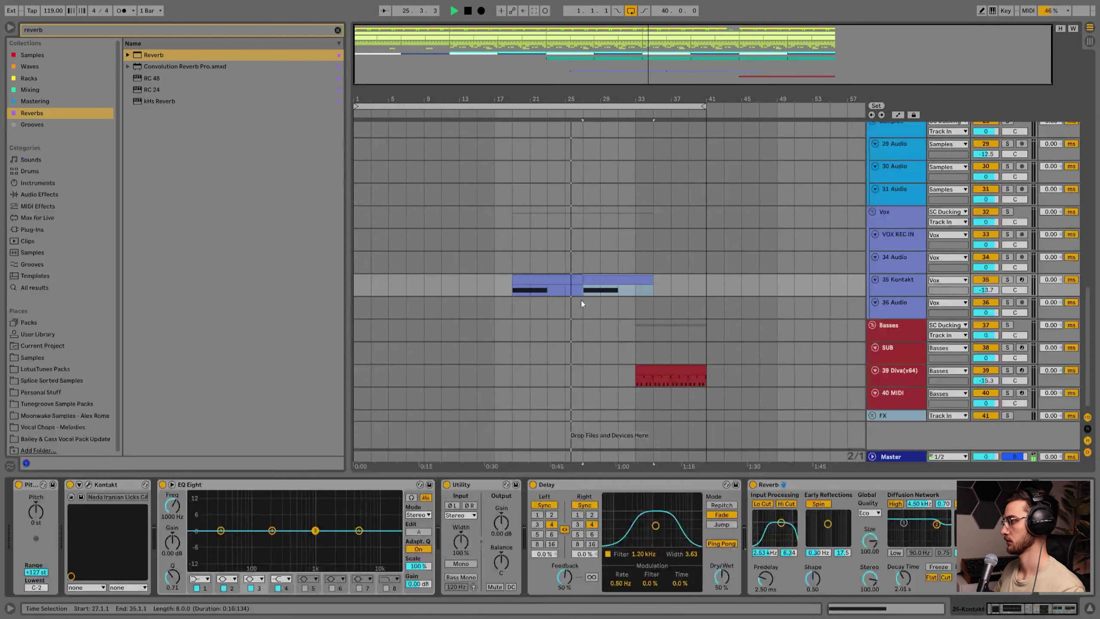
scroll(631, 343, up, 5)
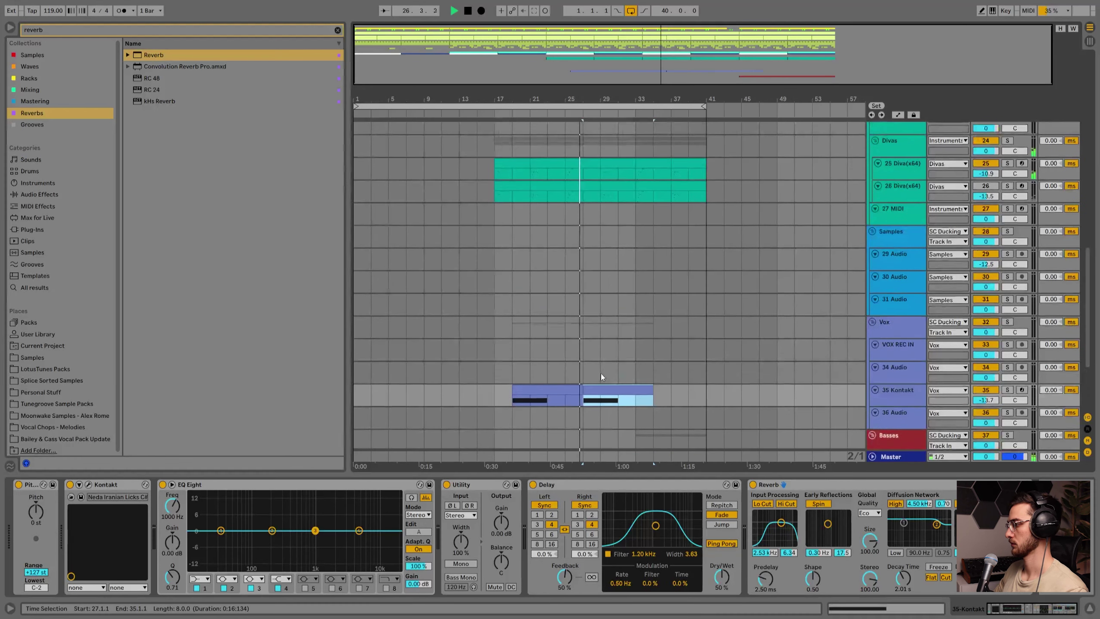
double_click(595, 389)
click(310, 378)
drag(310, 378, 291, 395)
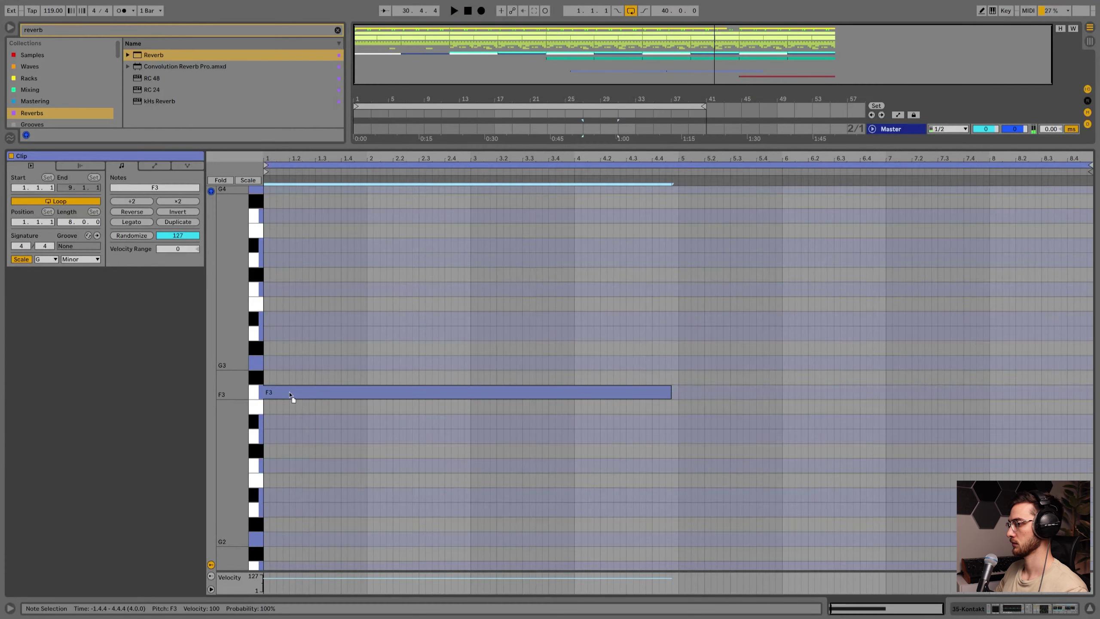
click(290, 408)
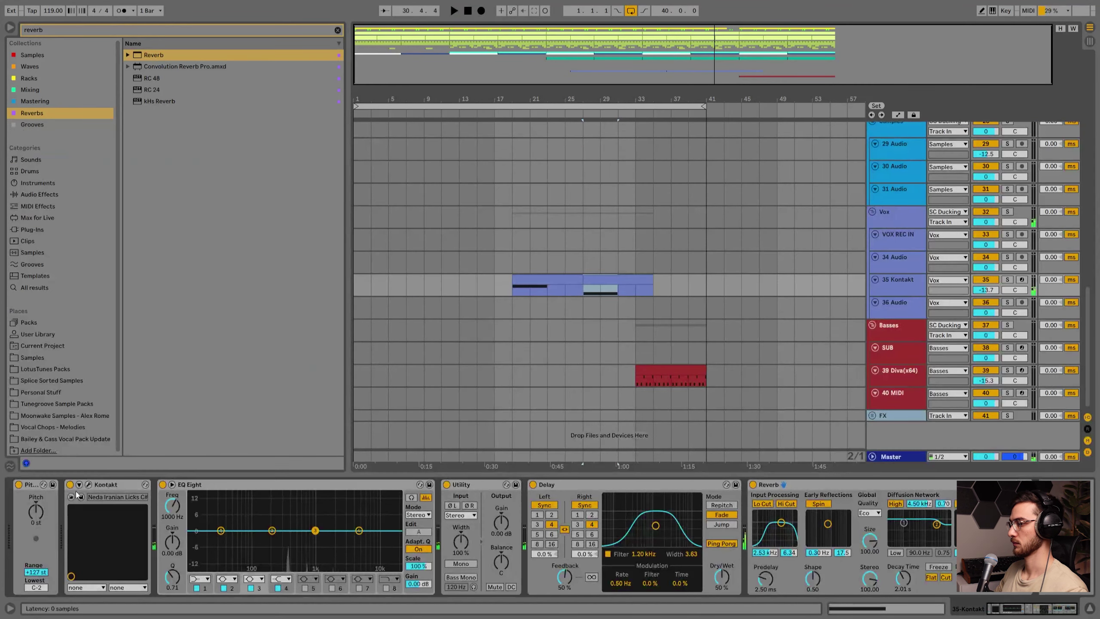
Play the bar 27 vocal clip and realign its E3 note to start at 1.1.1 with a four-bar length.
click(88, 486)
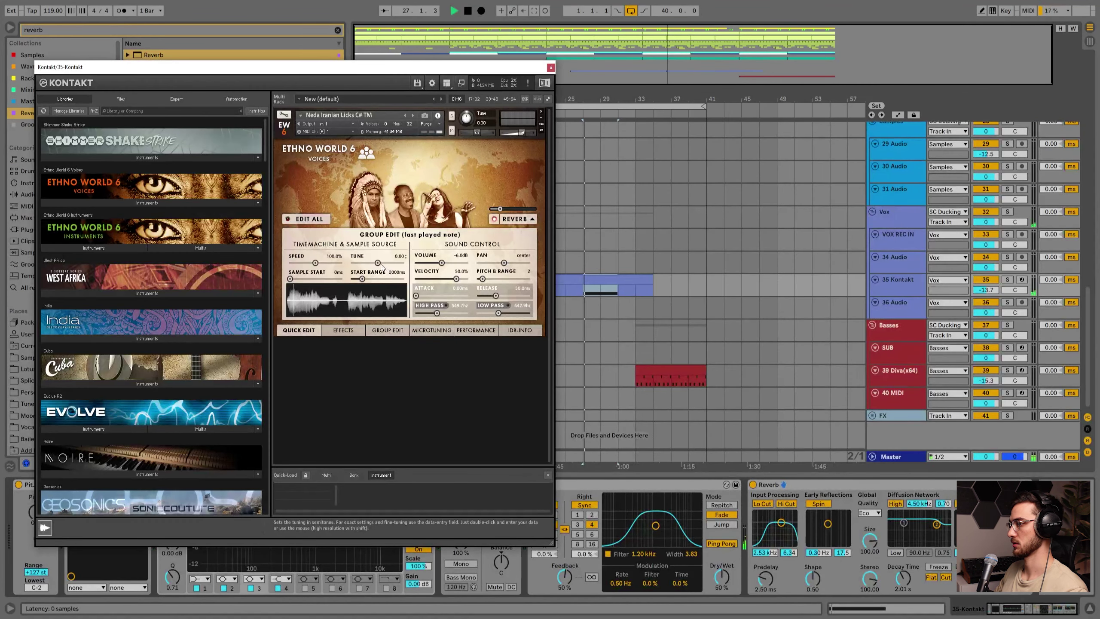
click(602, 277)
key(space)
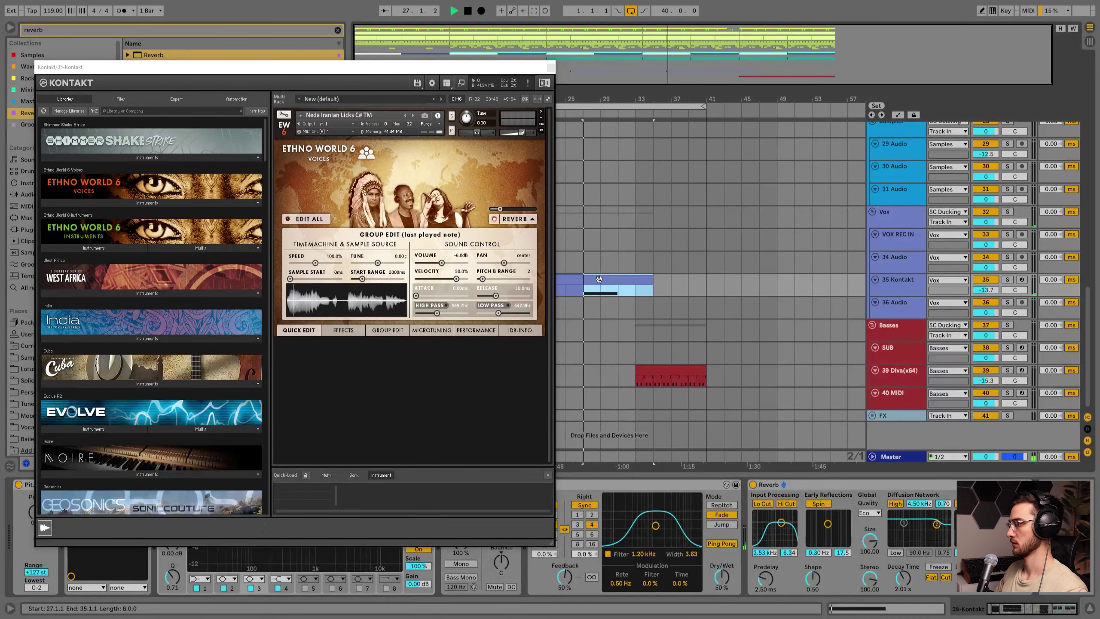
double_click(599, 277)
key(space)
click(551, 67)
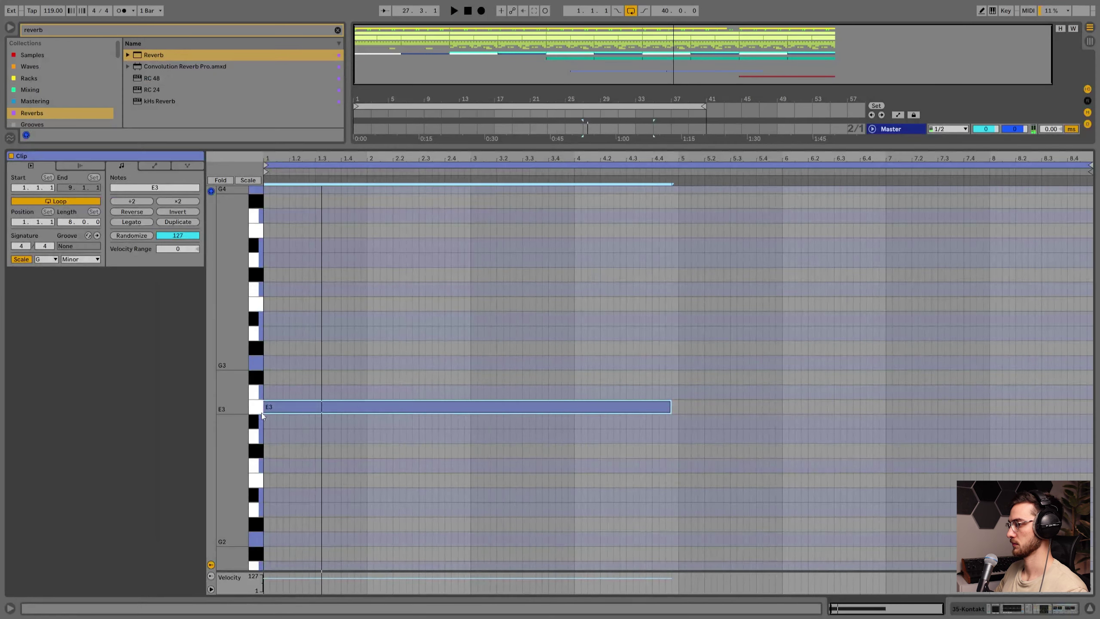
mouse_move(285, 413)
mouse_down()
mouse_move(320, 413)
mouse_move(282, 411)
mouse_up()
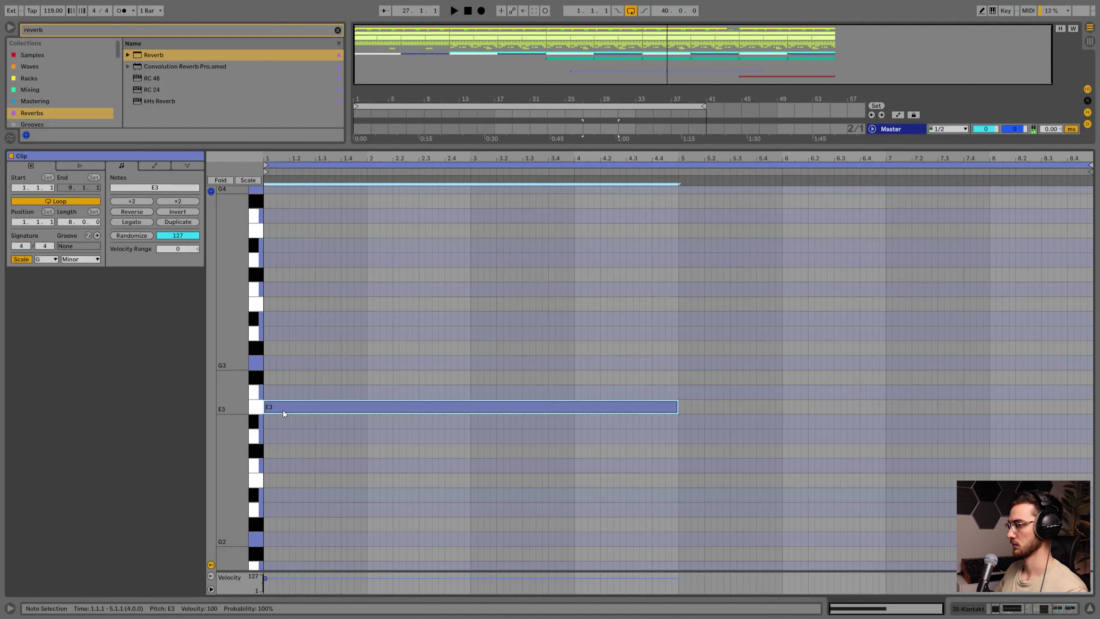
Play the E3 lick and set its Kontakt tune to -1.00.
key(shift+Tab)
click(88, 485)
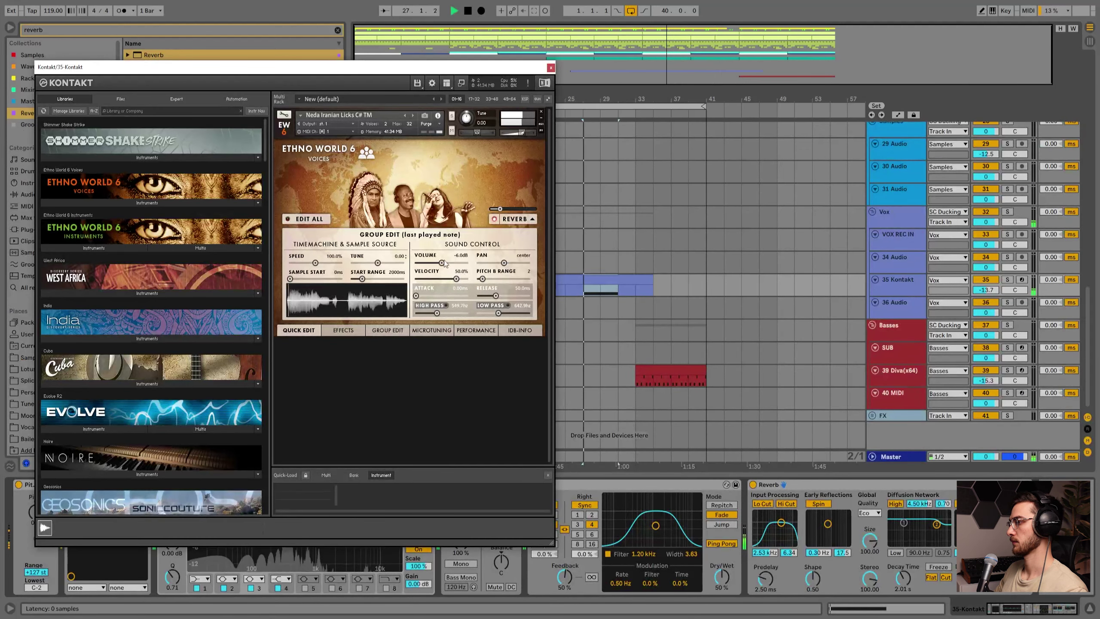
key(space)
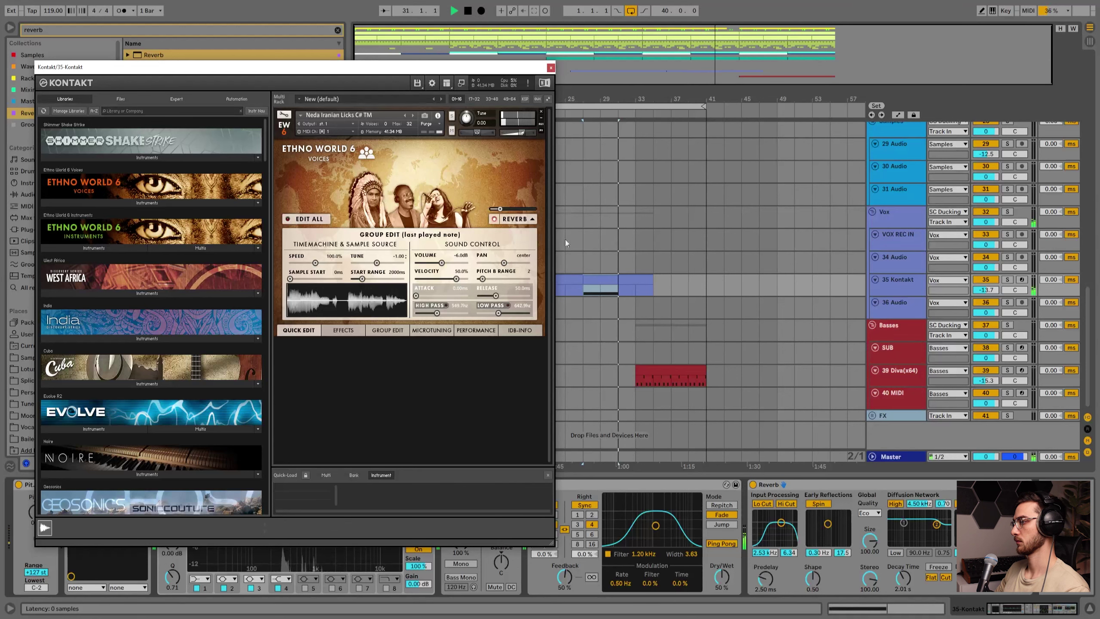
Close the Kontakt plug-in window and listen to the 35 Kontakt vocal part within the arrangement.
click(550, 67)
key(space)
key(space)
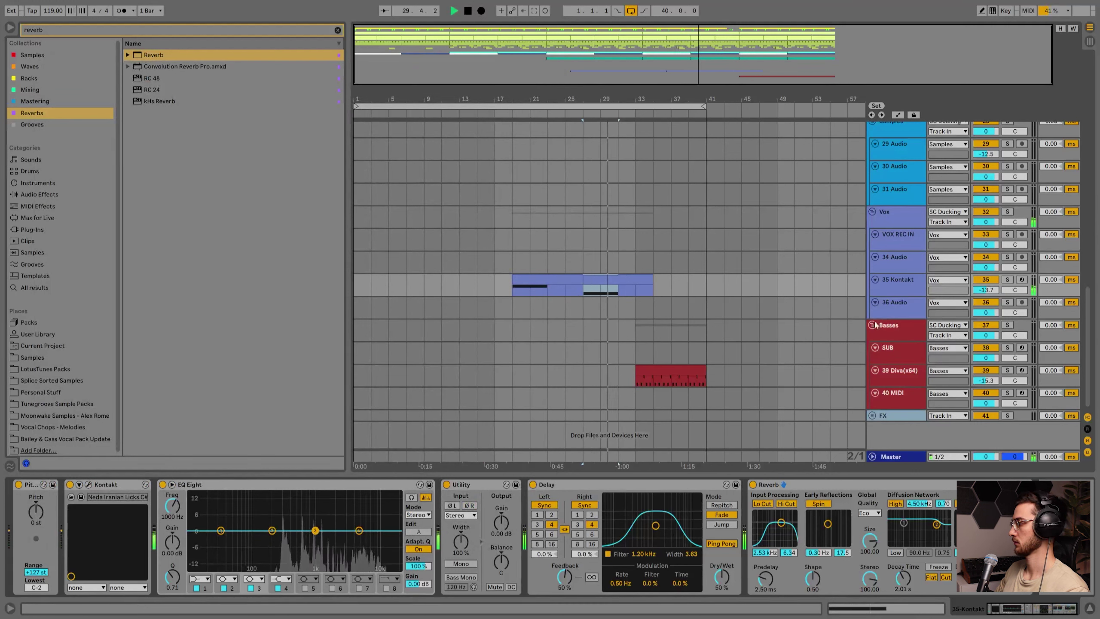
click(906, 291)
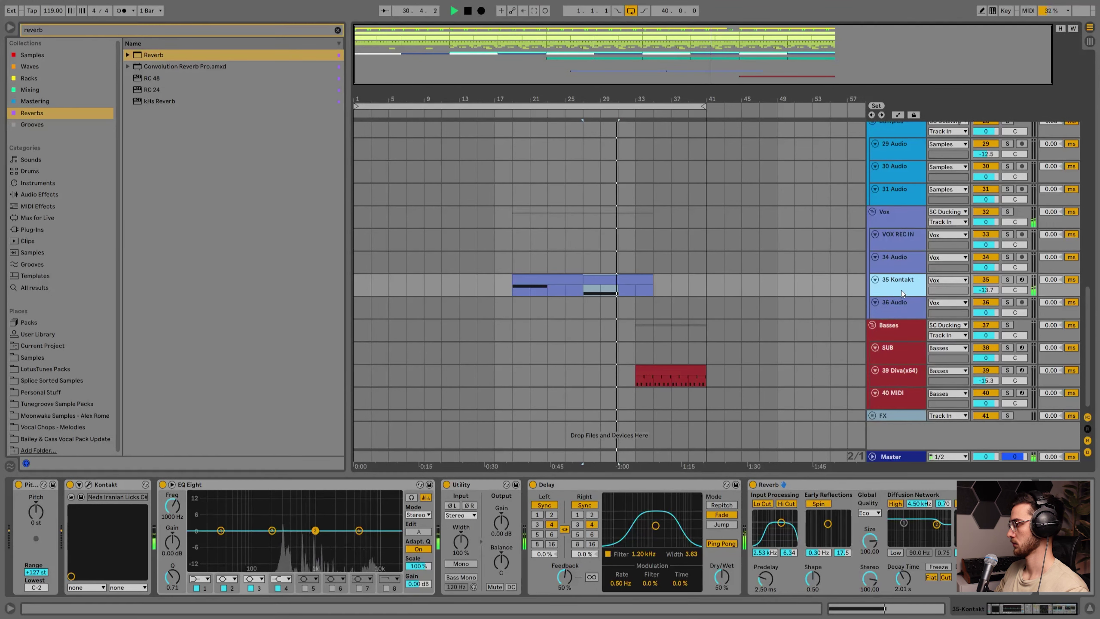
scroll(653, 303, up, 2)
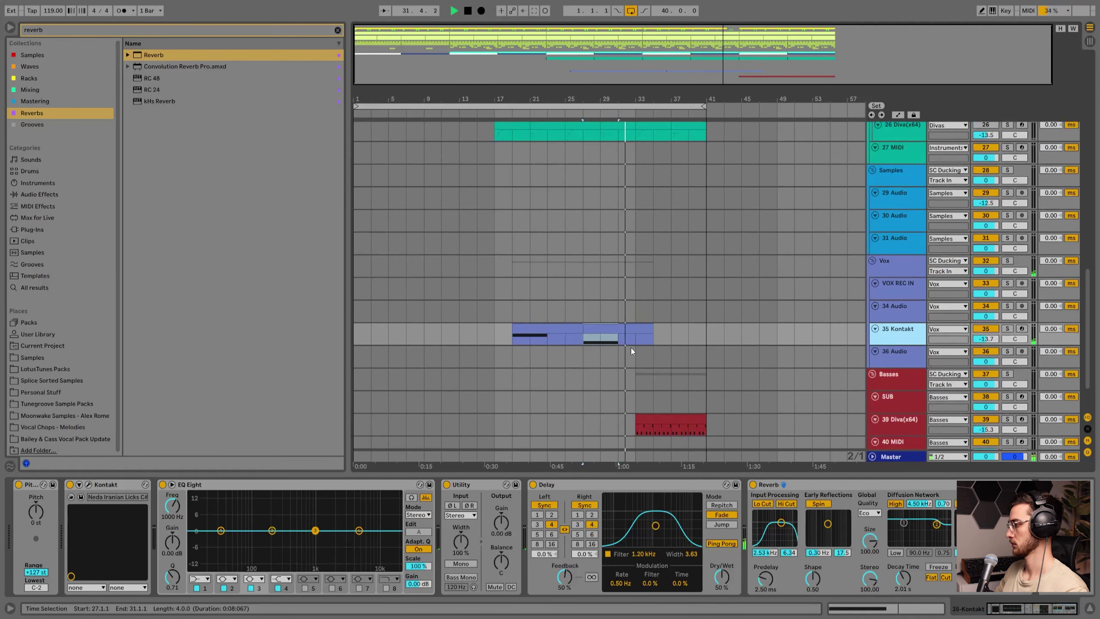
drag(616, 345, 640, 346)
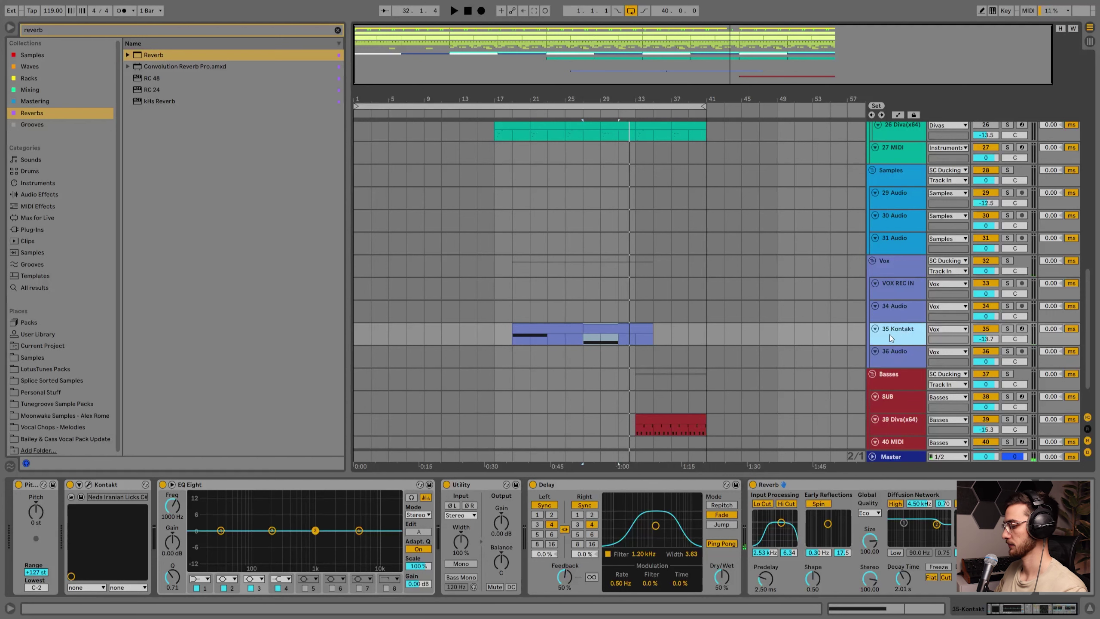
Enlarge the 36 Audio track and set its audio input to Resampling.
click(894, 362)
drag(892, 368, 887, 430)
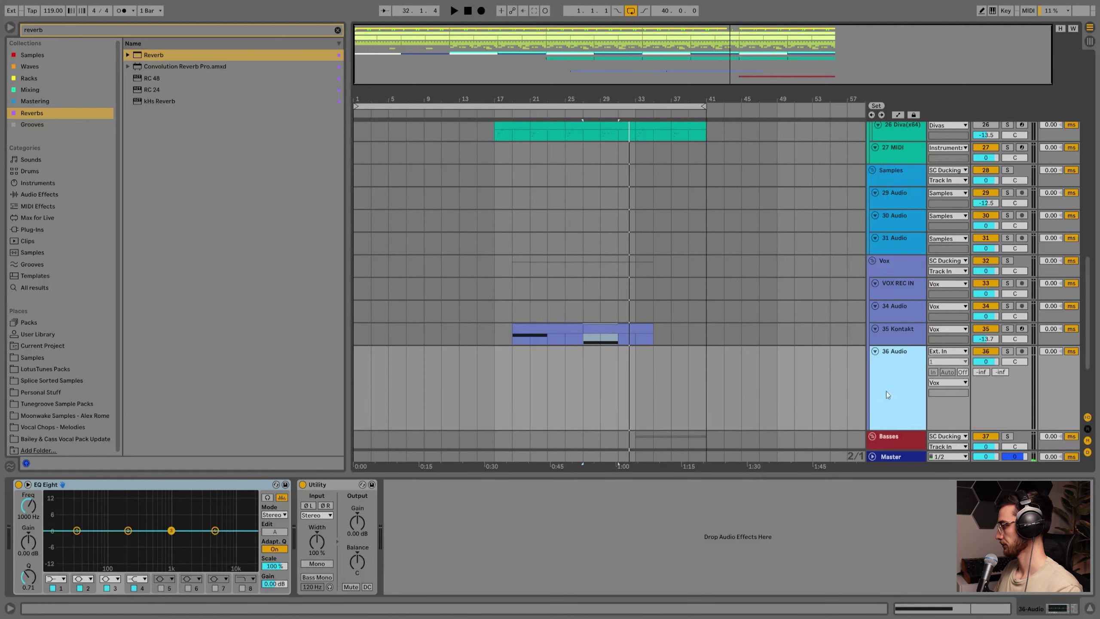
click(947, 352)
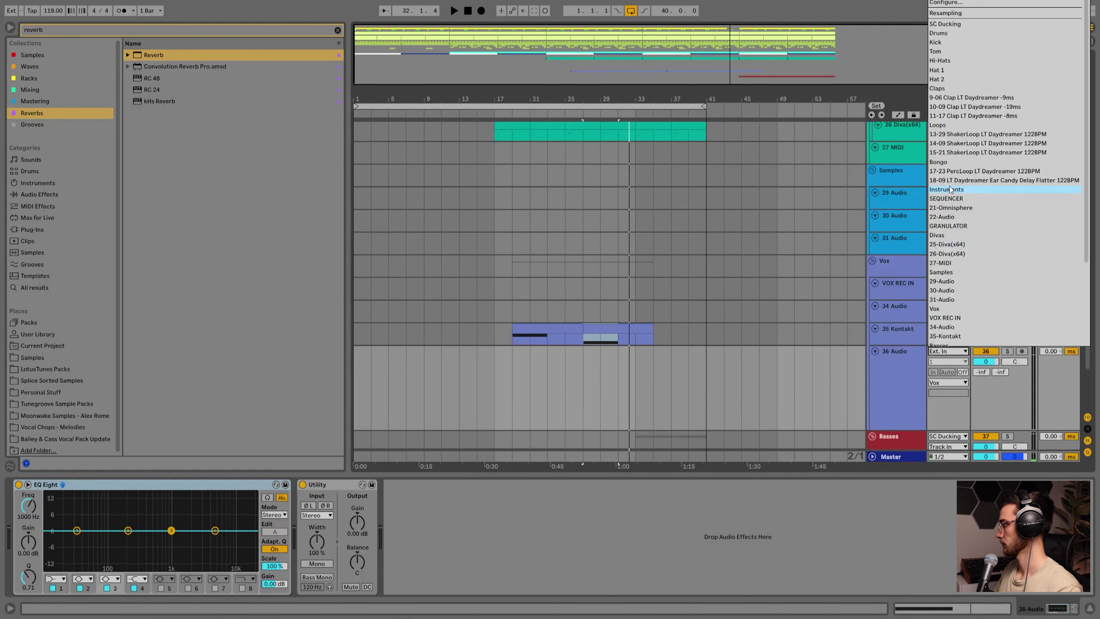
click(956, 13)
Turn off the Old Ableton Compressor on the SC Ducking track.
click(583, 334)
scroll(818, 341, up, 3)
scroll(817, 333, up, 15)
click(868, 138)
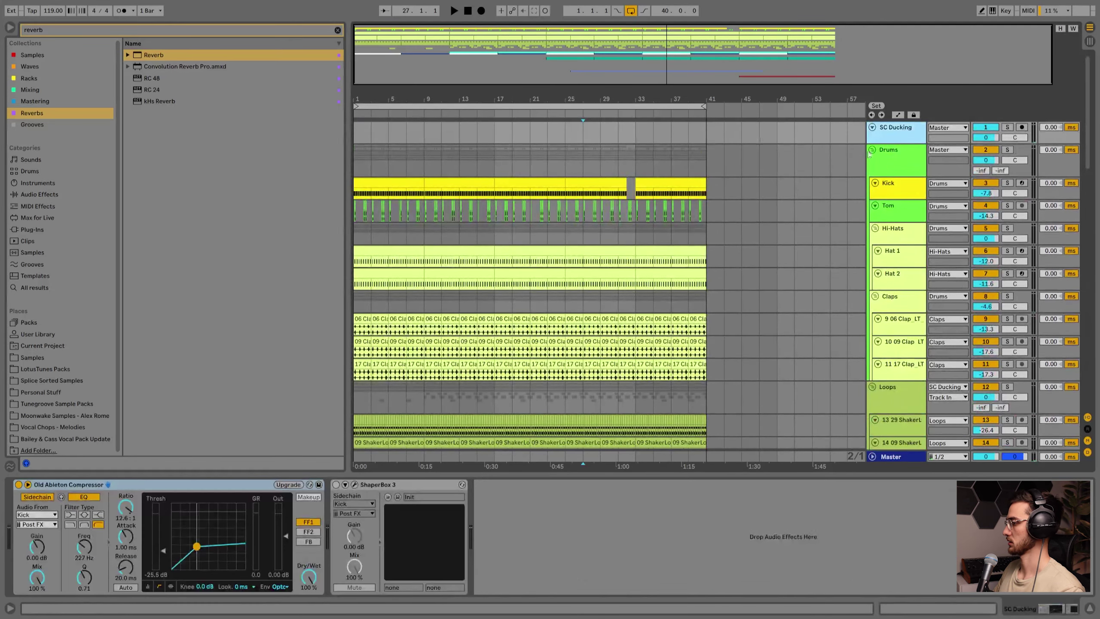
click(18, 484)
Return to the 36 Audio track, place the insert marker at bar 27 and arm the track for recording.
scroll(565, 353, down, 5)
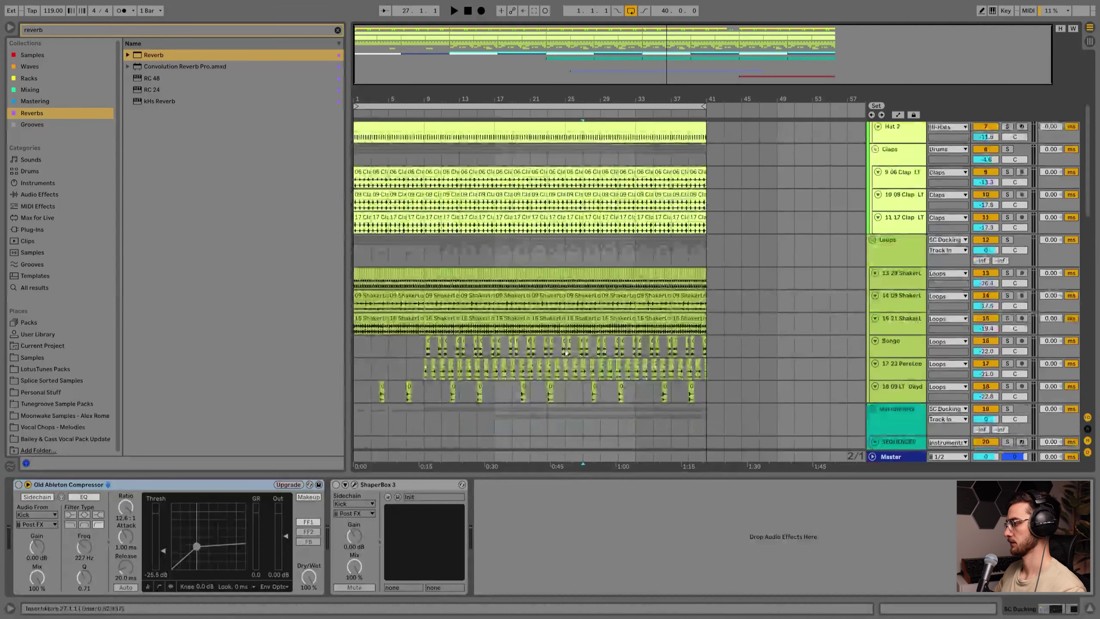
scroll(565, 353, down, 15)
click(585, 388)
scroll(888, 314, down, 3)
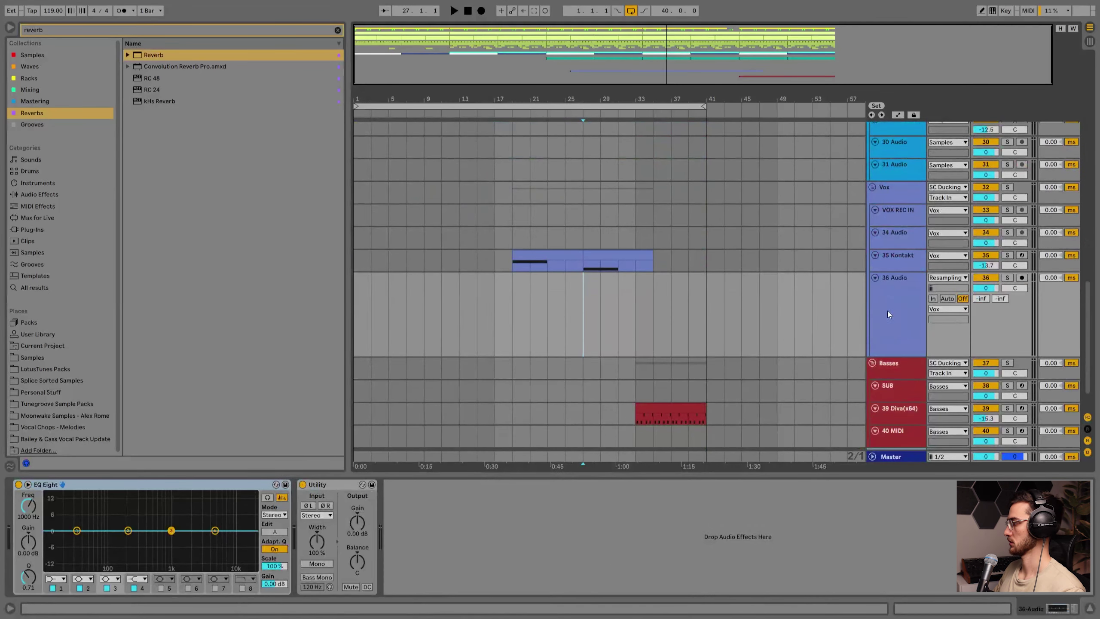
click(888, 314)
click(1025, 278)
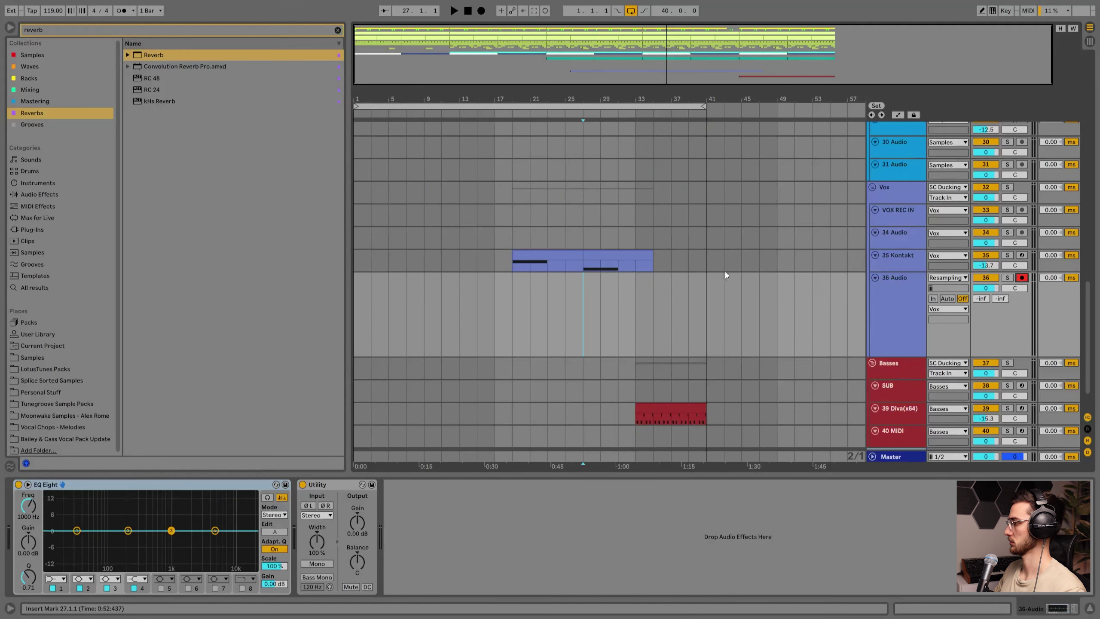
Solo the 35 Kontakt track and set its volume to -12.9 dB.
click(914, 269)
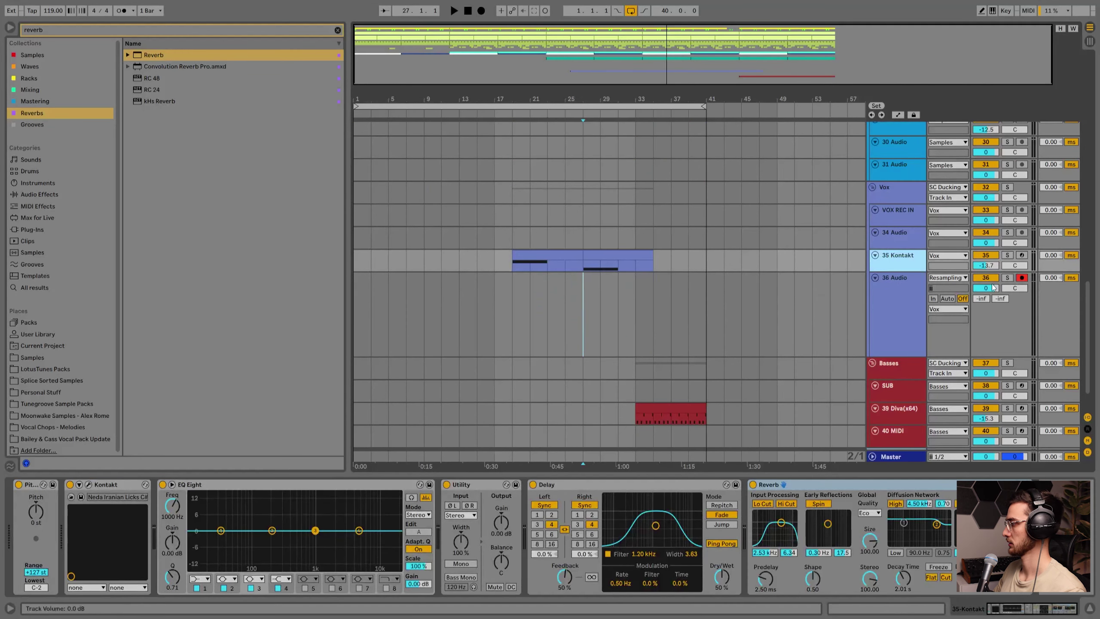
click(1008, 256)
drag(986, 266, 986, 264)
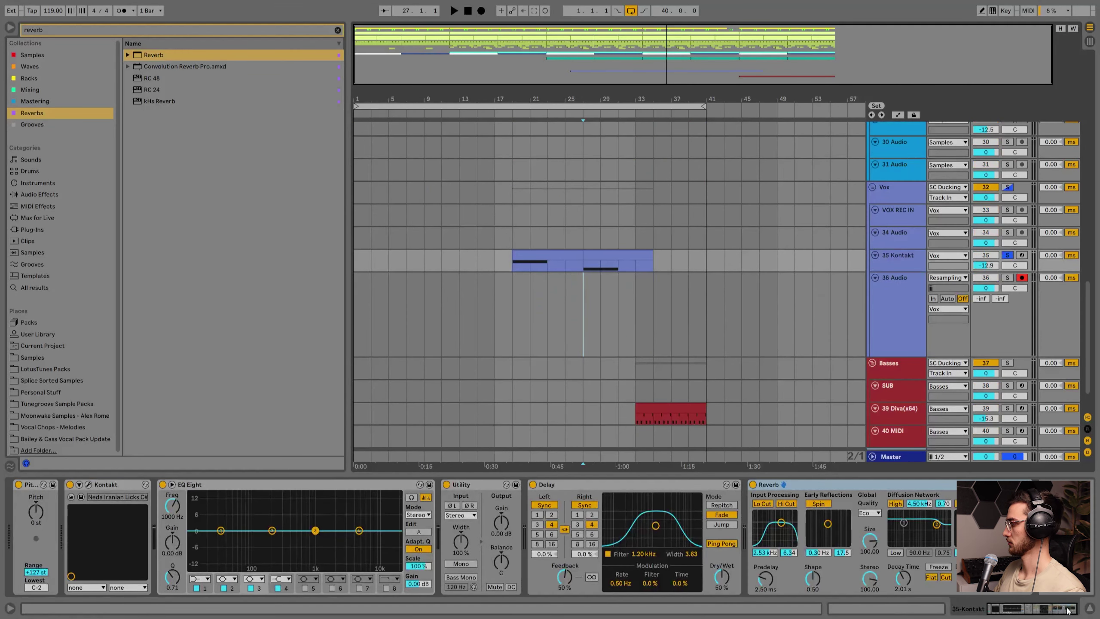
Turn off the Delay device on the 35 Kontakt track.
drag(1062, 612, 1083, 609)
click(653, 485)
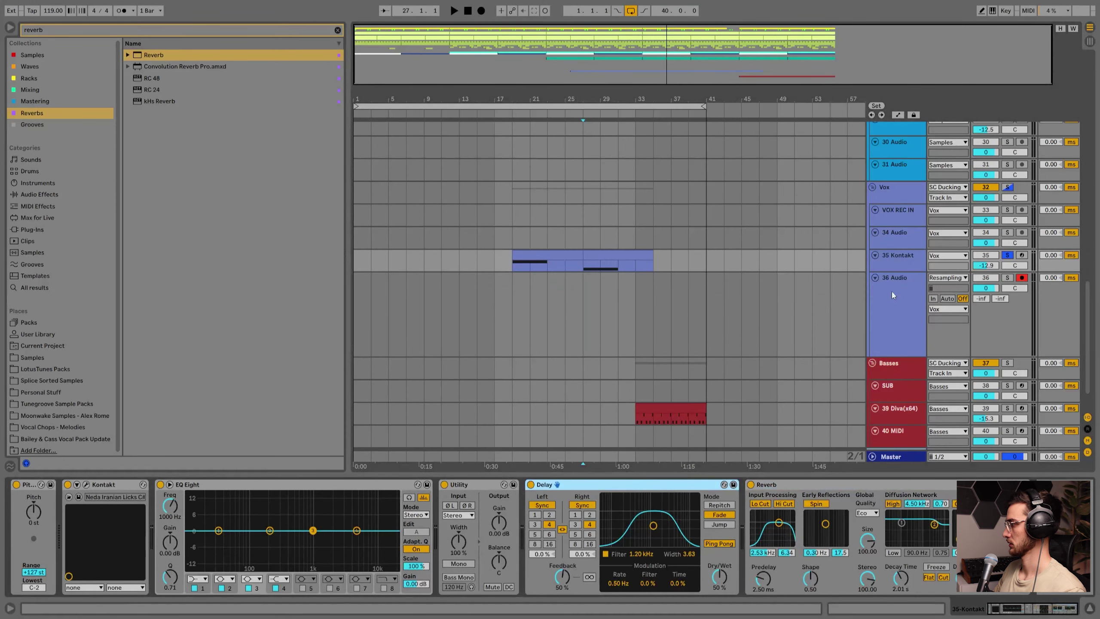
click(893, 265)
click(584, 296)
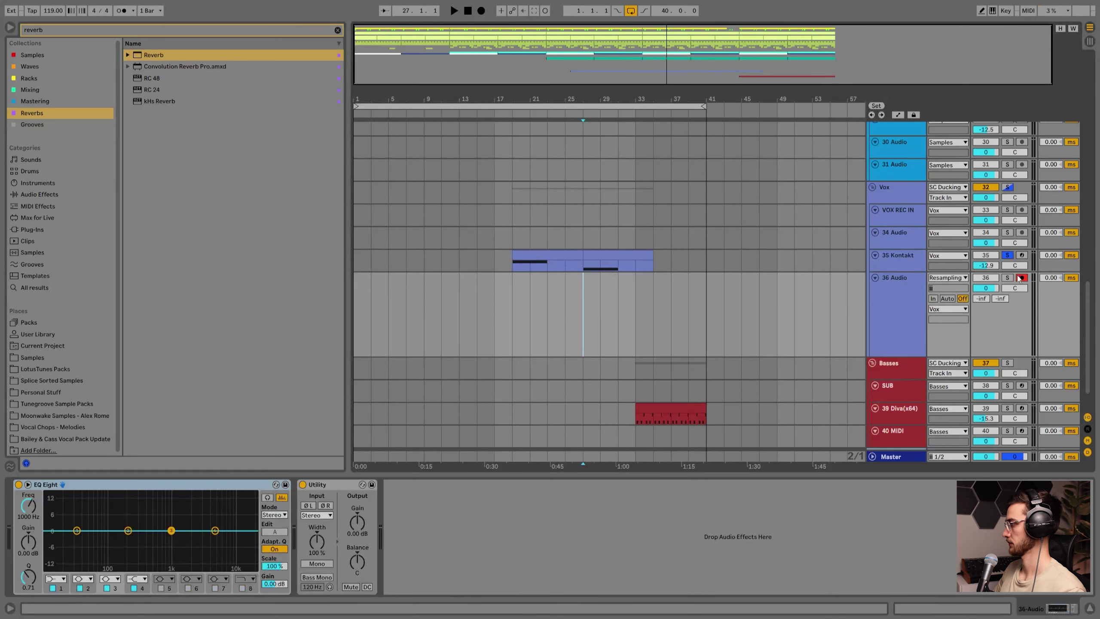
click(919, 265)
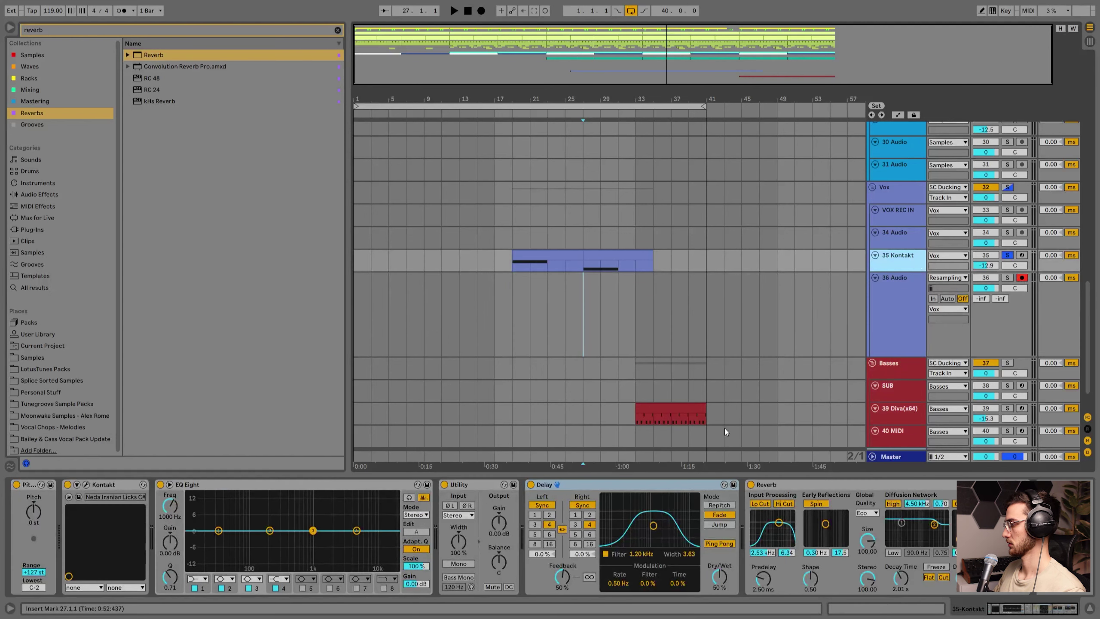
click(532, 485)
click(582, 290)
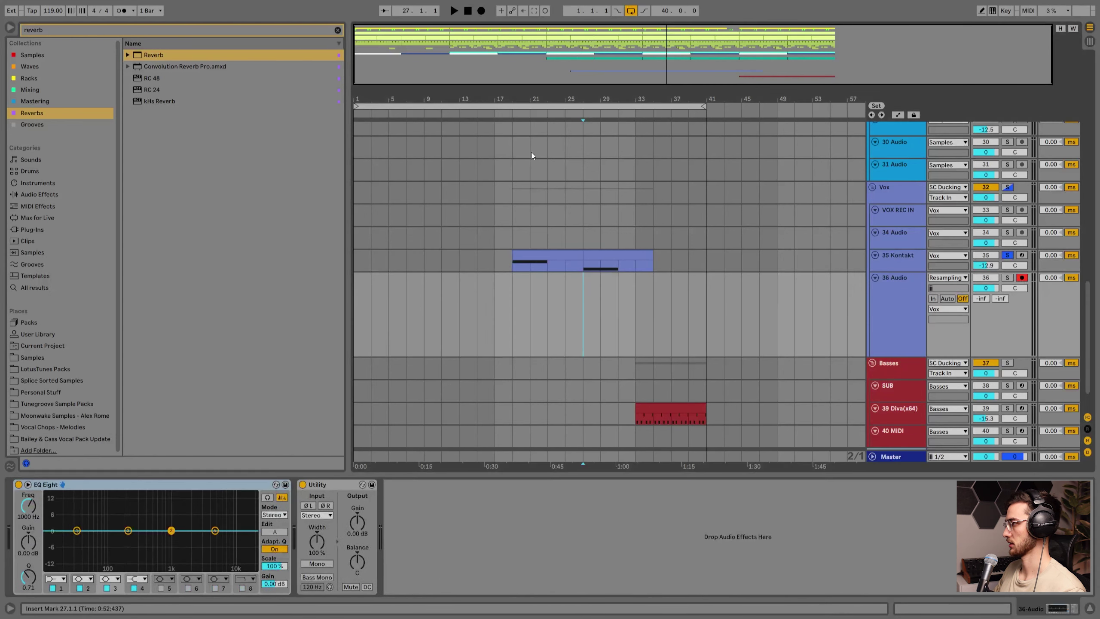
click(481, 11)
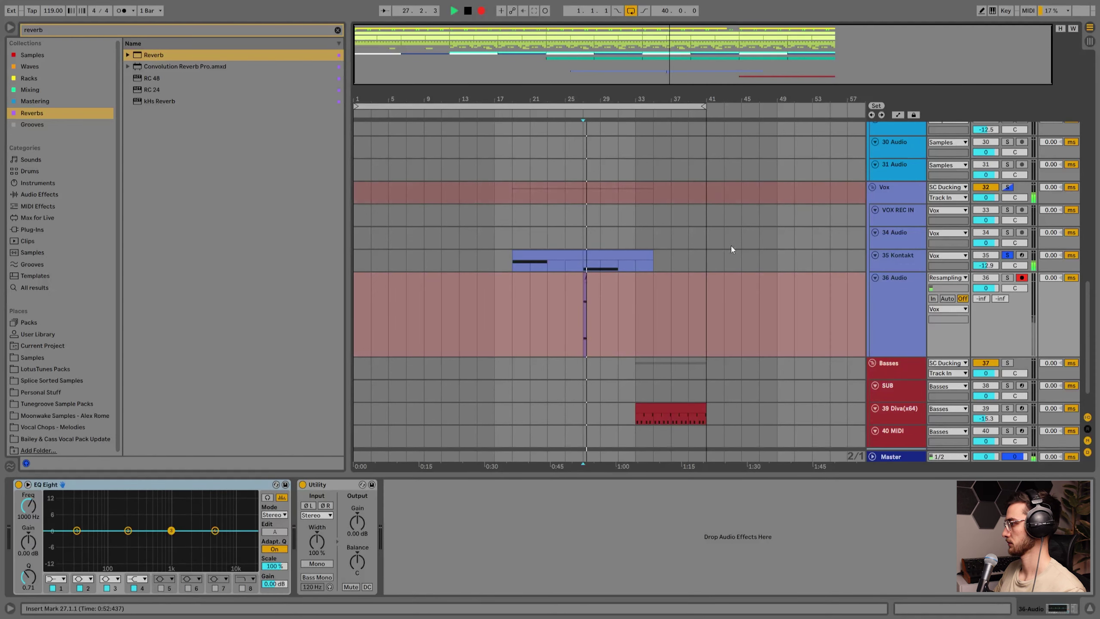
drag(614, 96, 587, 98)
key(space)
key(Delete)
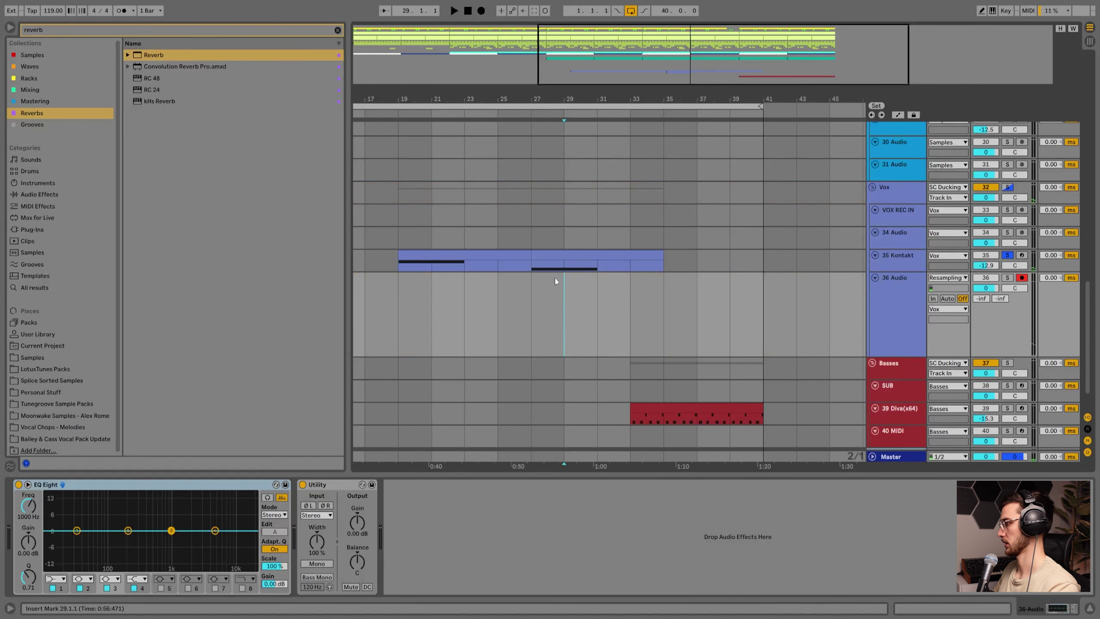
Set the 35 Kontakt volume to -9.7 dB and, with Delay and Reverb bypassed, resample the vocal onto 36 Audio from bar 27.
click(918, 262)
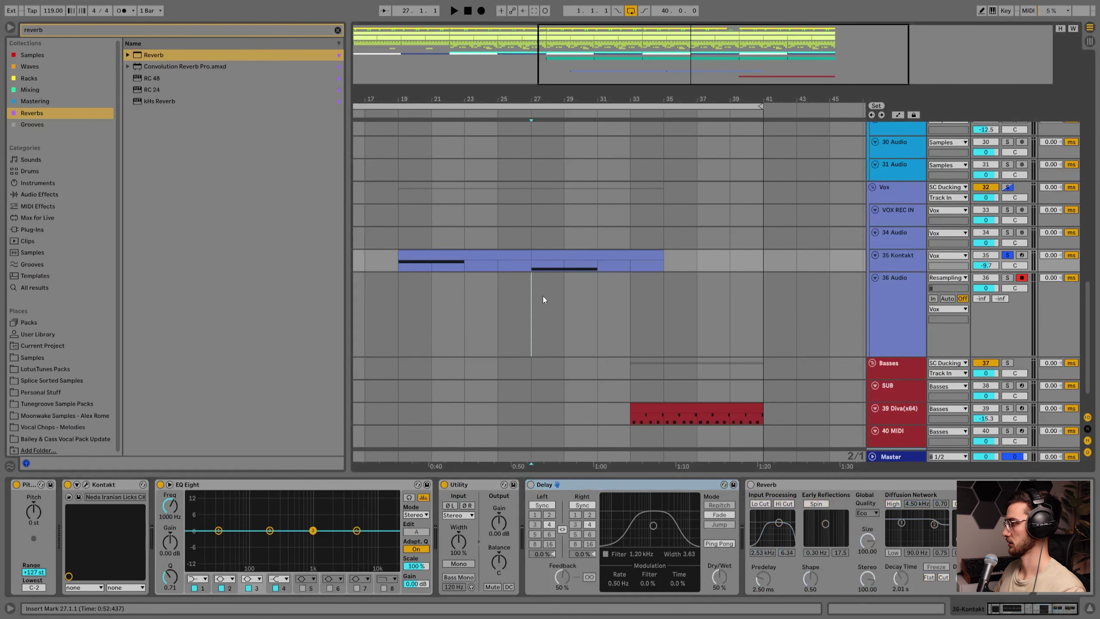
click(544, 296)
click(480, 11)
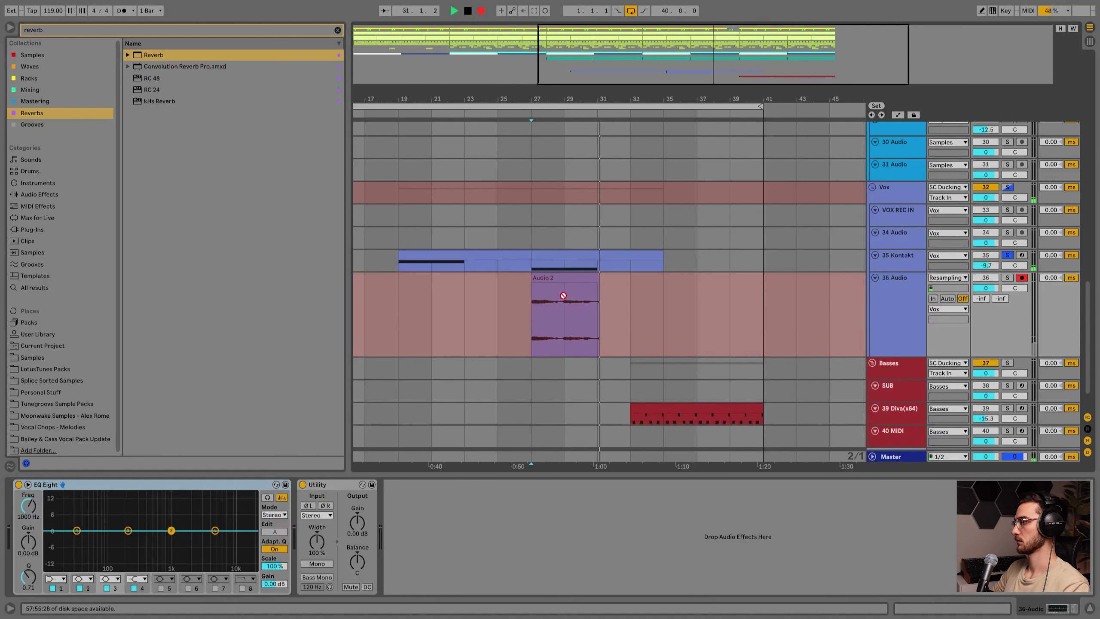
key(space)
Set the fixed grid to 1/16 and delete the first vocal phrase of the Audio 2 clip, up to just before bar 29.
scroll(561, 291, up, 6)
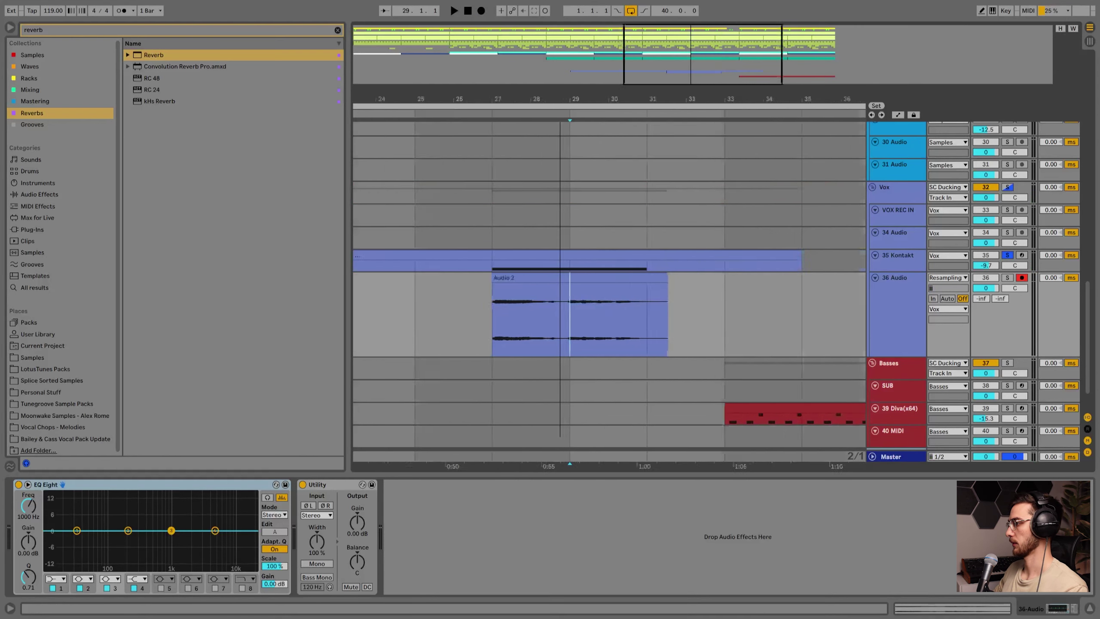
right_click(569, 308)
click(619, 459)
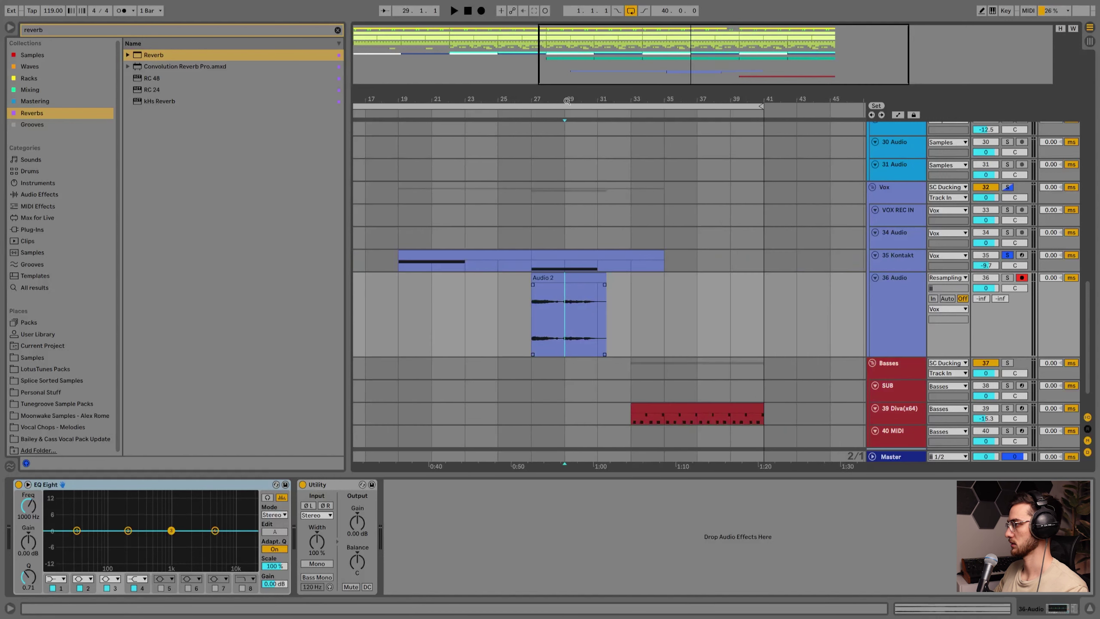
key(z)
right_click(556, 330)
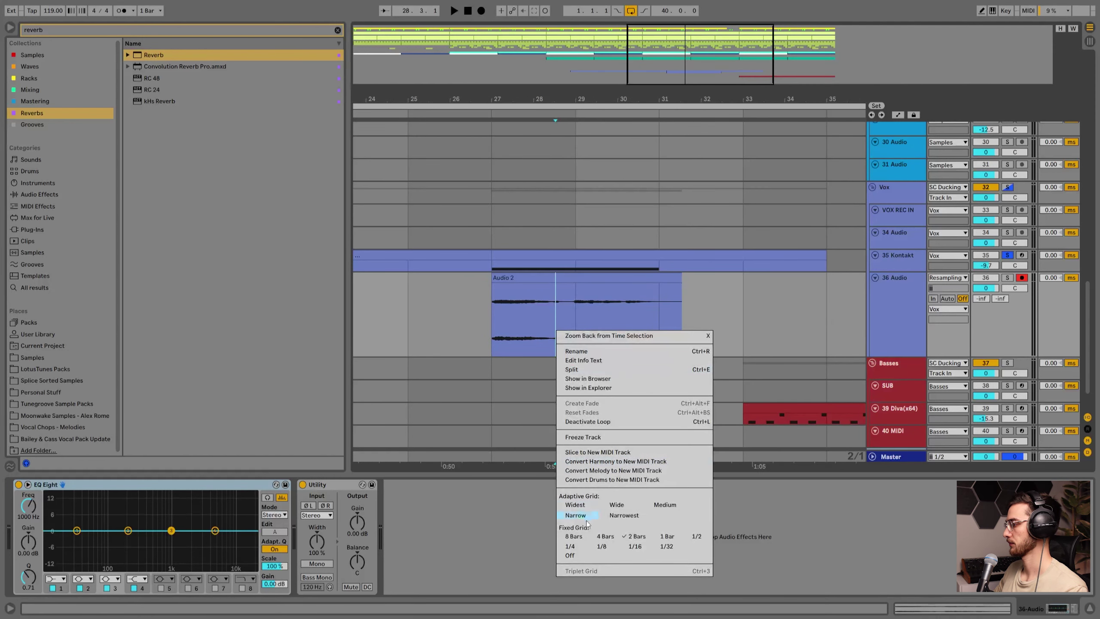
click(635, 547)
click(543, 301)
key(Delete)
Delete the 35 Kontakt clip spanning bars 27 to 35 and set the fixed grid to 1 Bar.
click(559, 256)
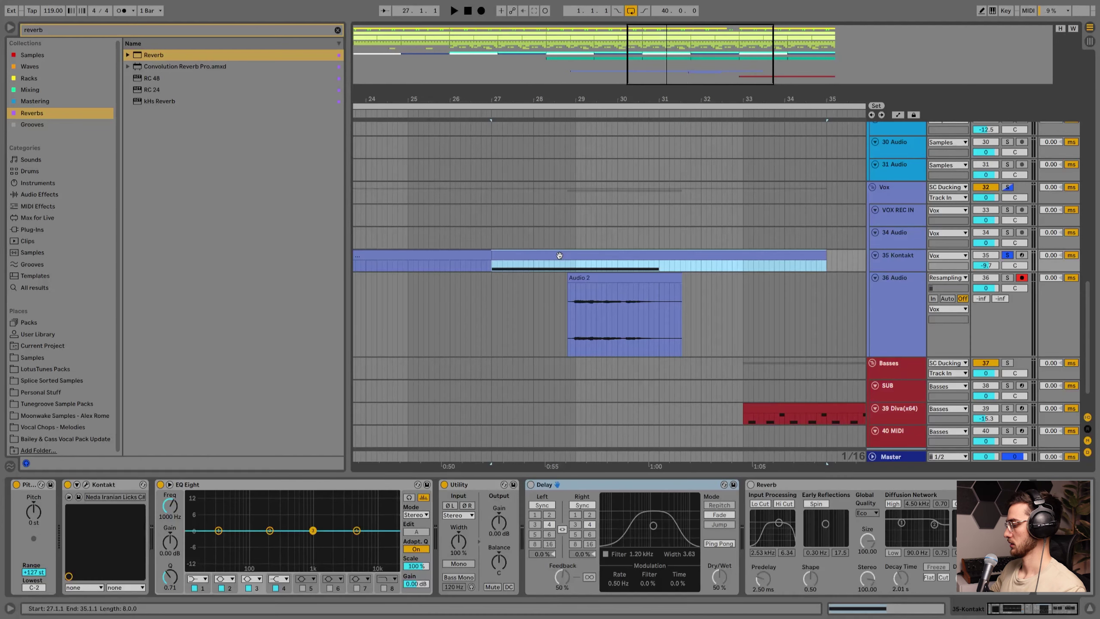
key(Delete)
right_click(543, 300)
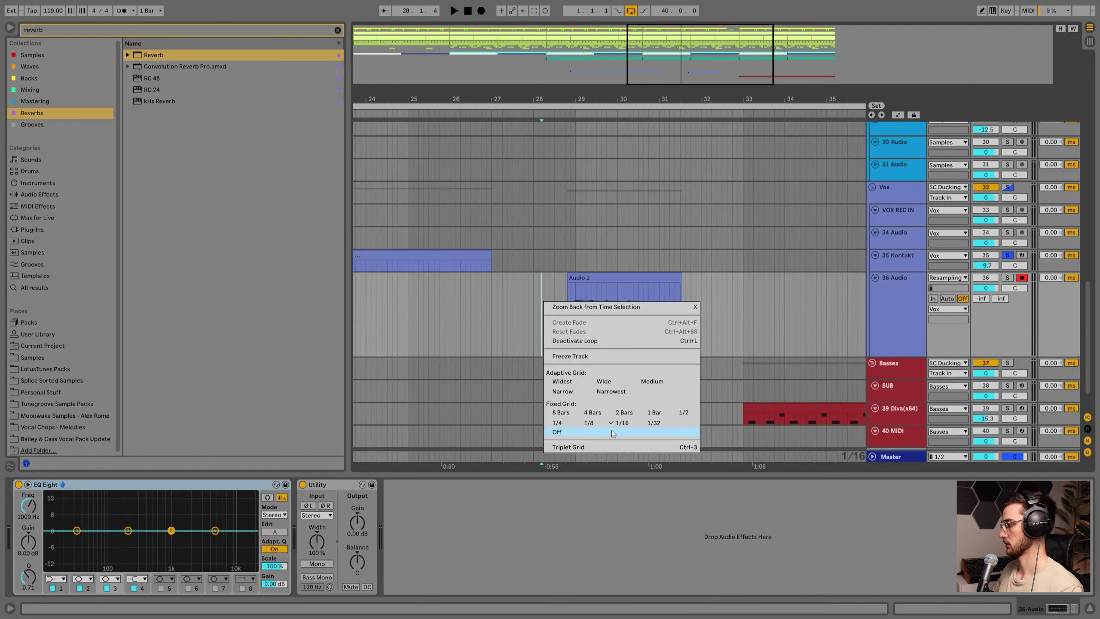
click(654, 413)
drag(541, 98, 540, 72)
click(562, 308)
Set the 35 Kontakt volume to -16.6 dB and copy its Delay and Reverb devices onto the 36 Audio track.
click(562, 262)
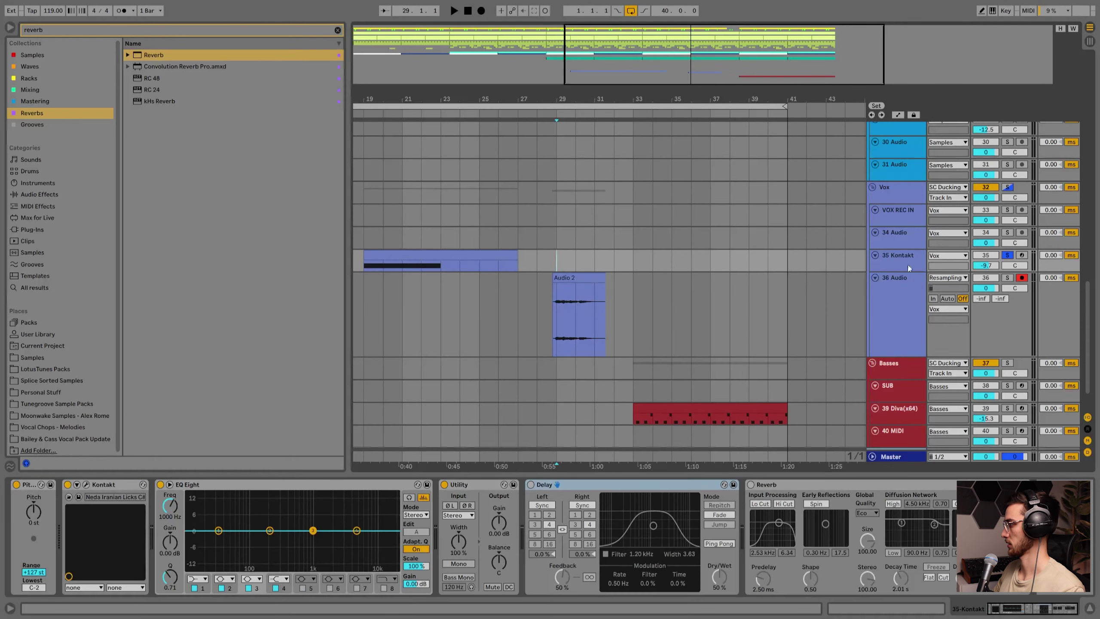
drag(988, 268, 988, 280)
click(768, 484)
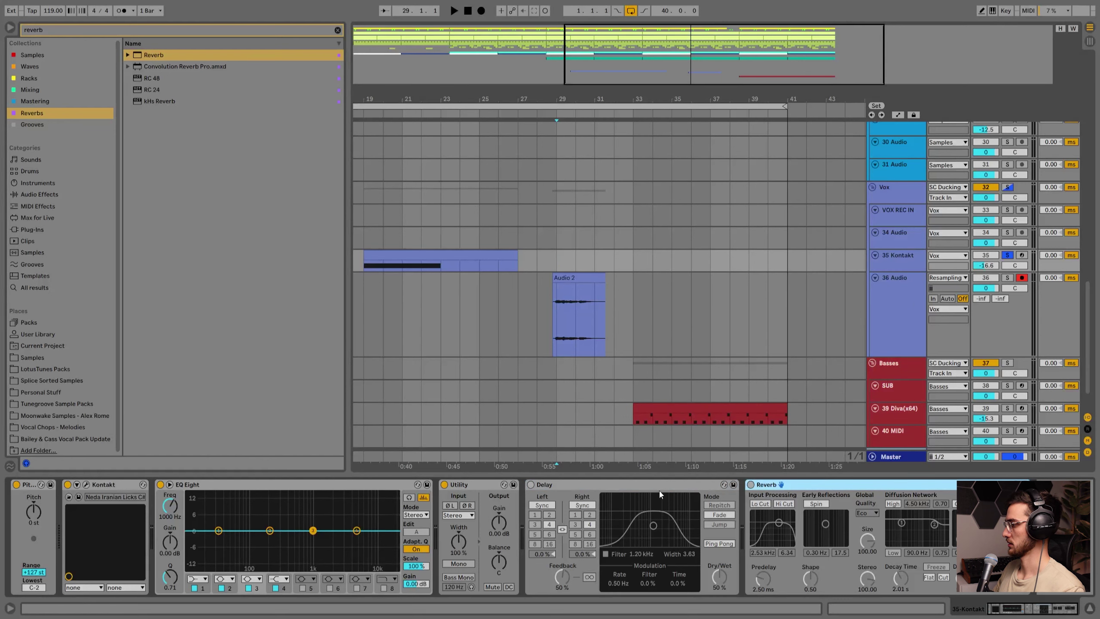
click(643, 486)
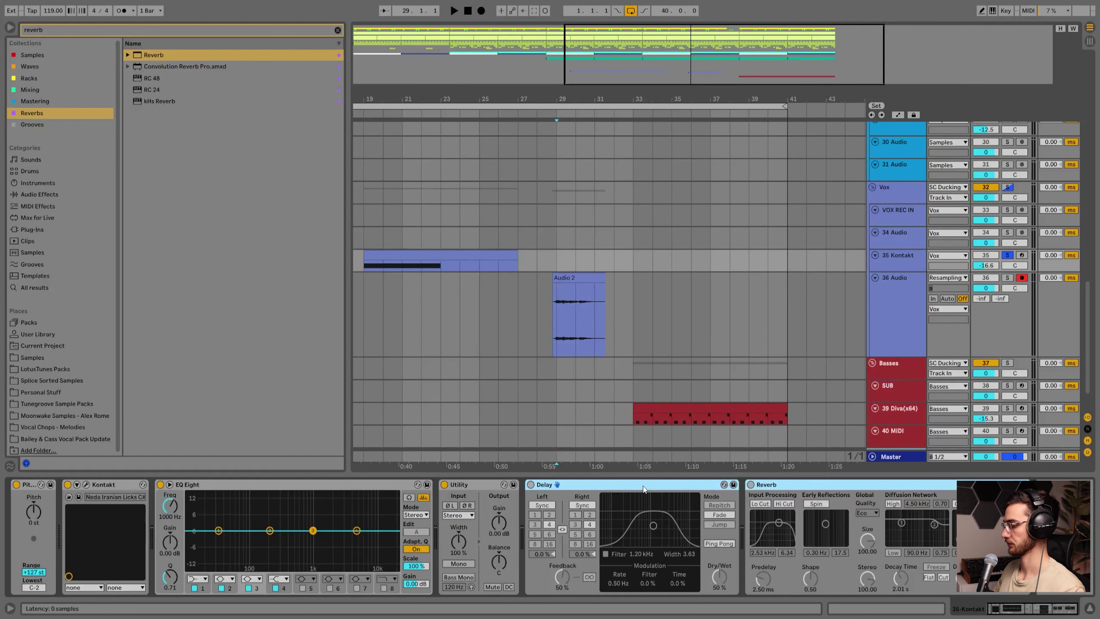
click(599, 309)
key(ctrl+v)
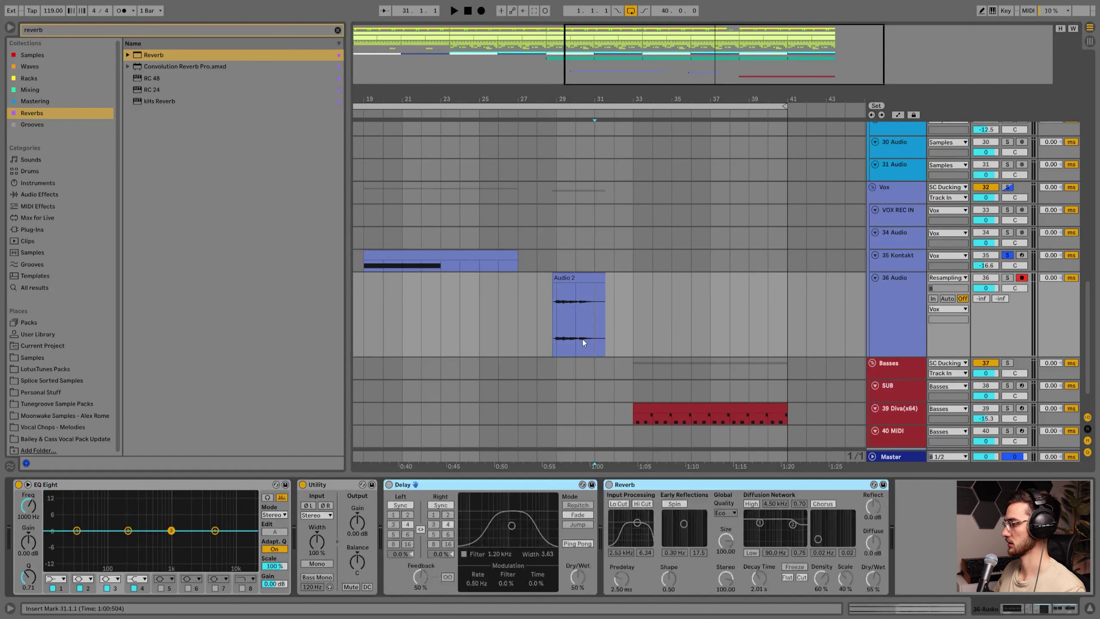
Turn the Delay and Reverb on the 35 Kontakt track back on.
click(563, 259)
key(0)
click(773, 486)
click(537, 317)
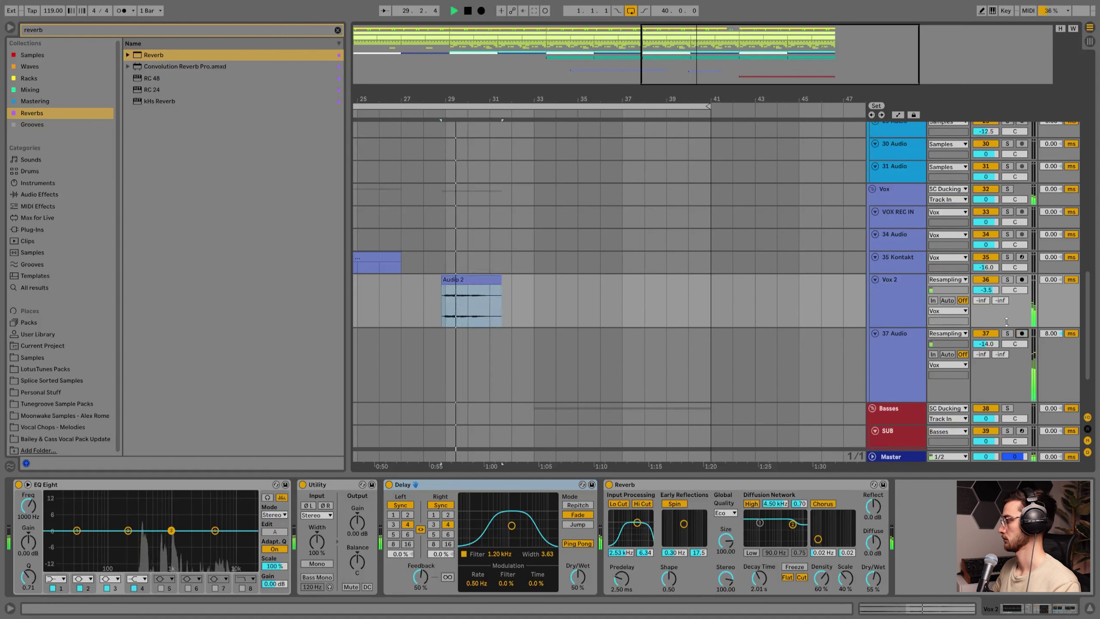
Try out the feedback Freeze toggle of the Vox 2 track's Delay while the vocal plays.
click(907, 305)
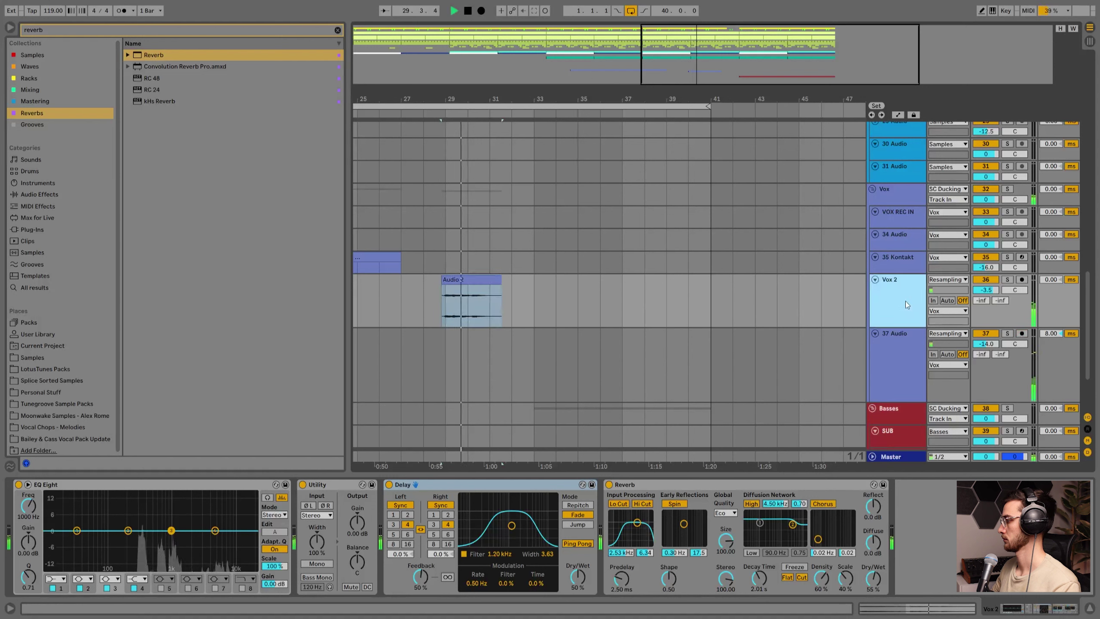
right_click(446, 577)
click(448, 577)
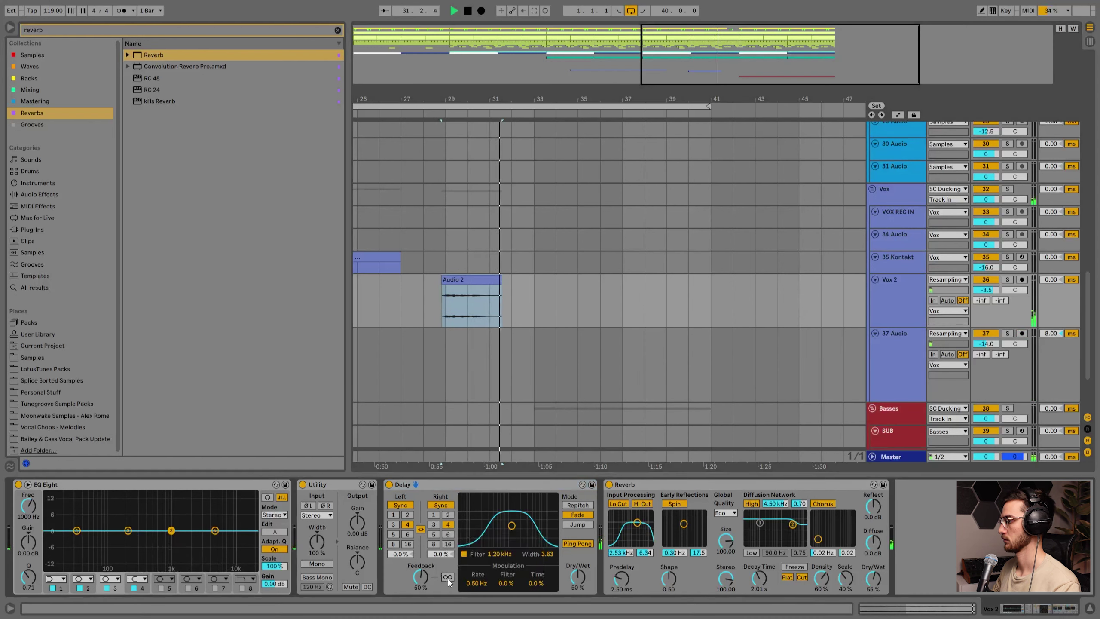
click(447, 577)
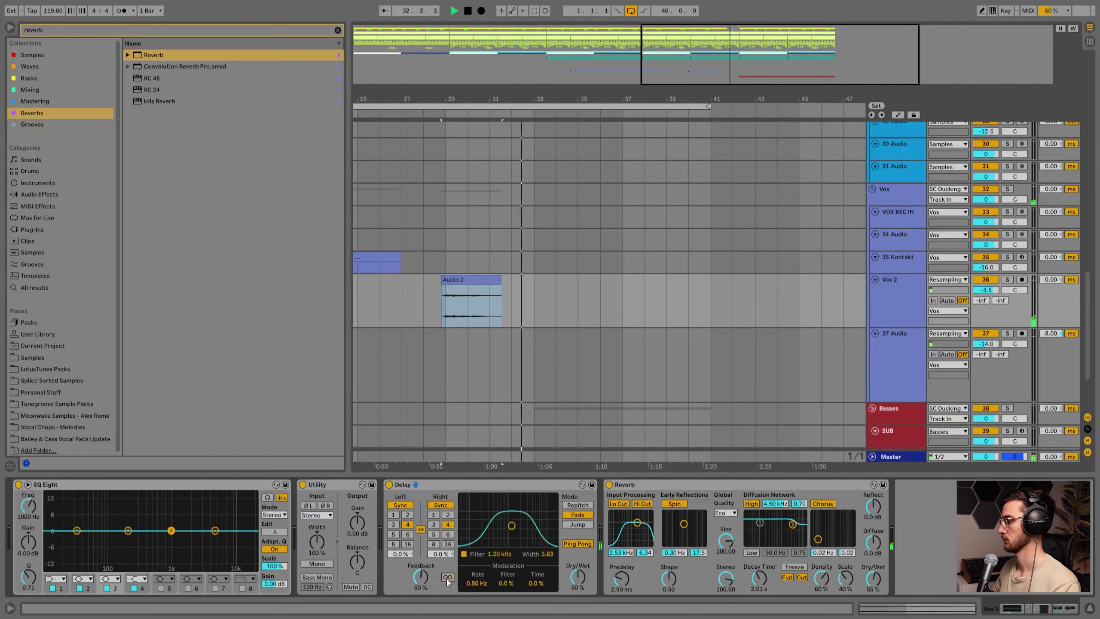
Fit the track heights to the arrangement view and play the vocal parts from bar 19.
mouse_move(594, 89)
mouse_down()
mouse_move(594, 58)
mouse_move(594, 89)
mouse_up()
key(space)
drag(642, 455, 624, 347)
click(492, 303)
drag(457, 98, 594, 65)
click(499, 269)
key(h)
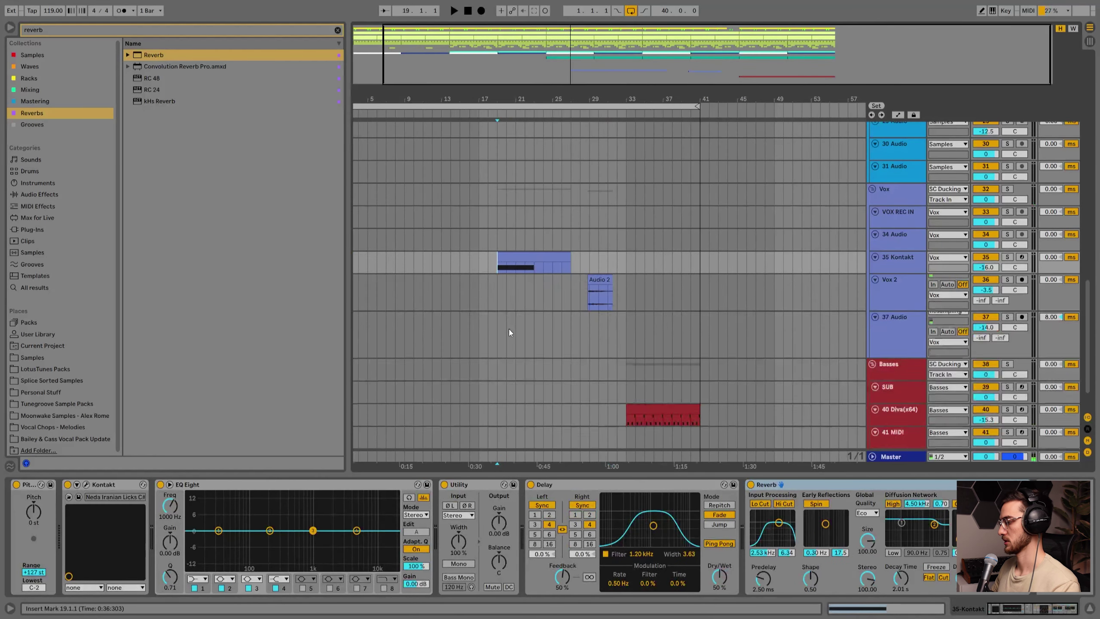
key(space)
key(Down)
scroll(596, 329, up, 3)
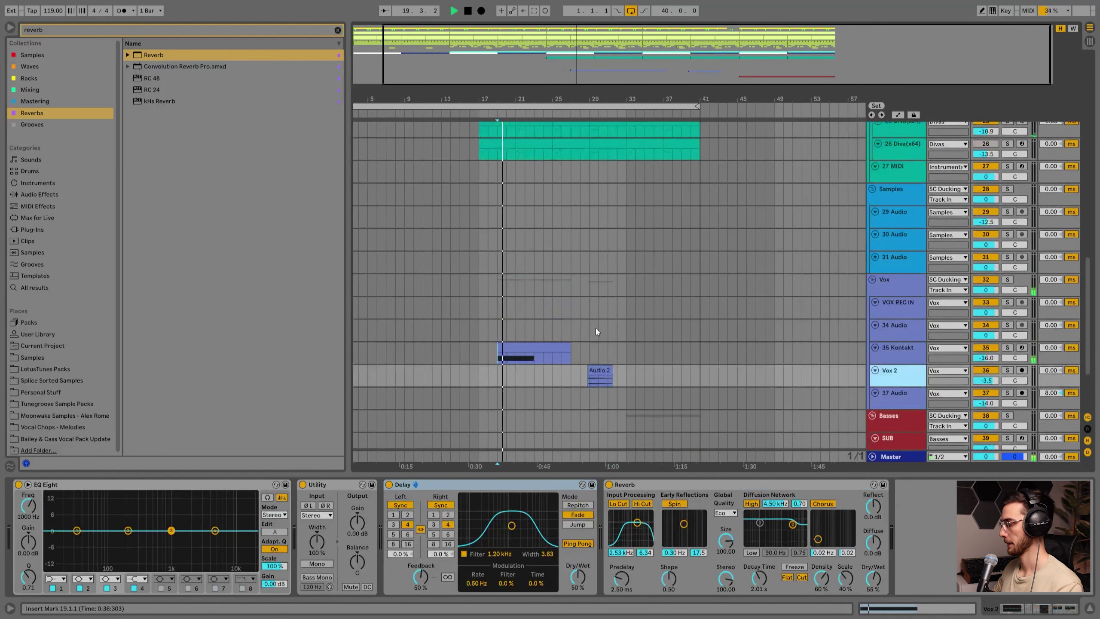
Set the 35 Kontakt track volume to -14.6 dB and mark bar 21 in its clip.
scroll(619, 350, down, 4)
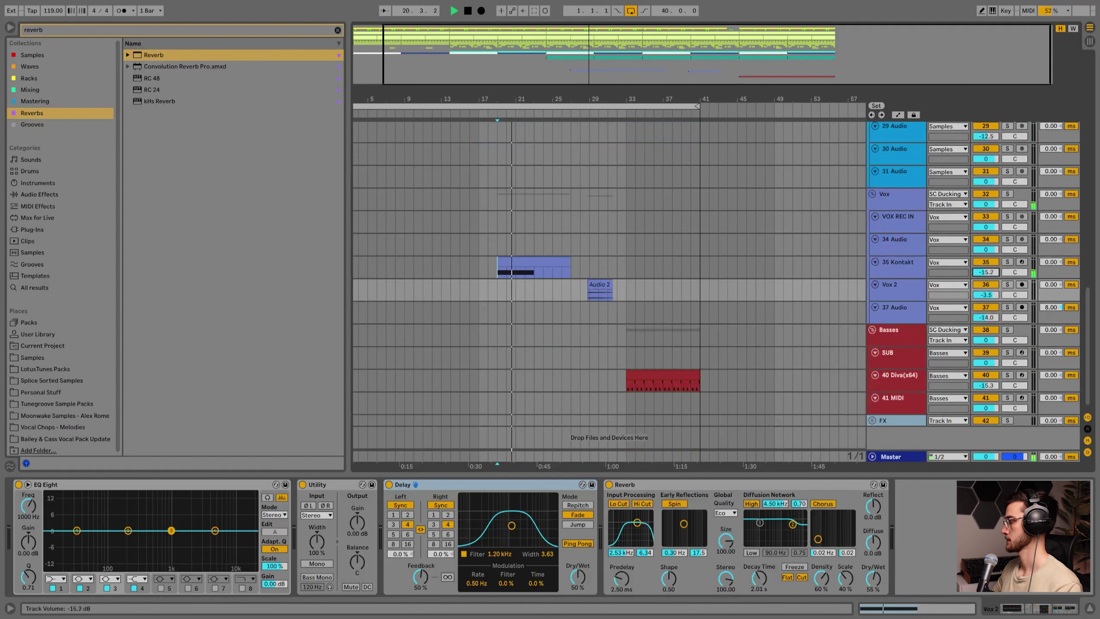
click(905, 290)
click(520, 275)
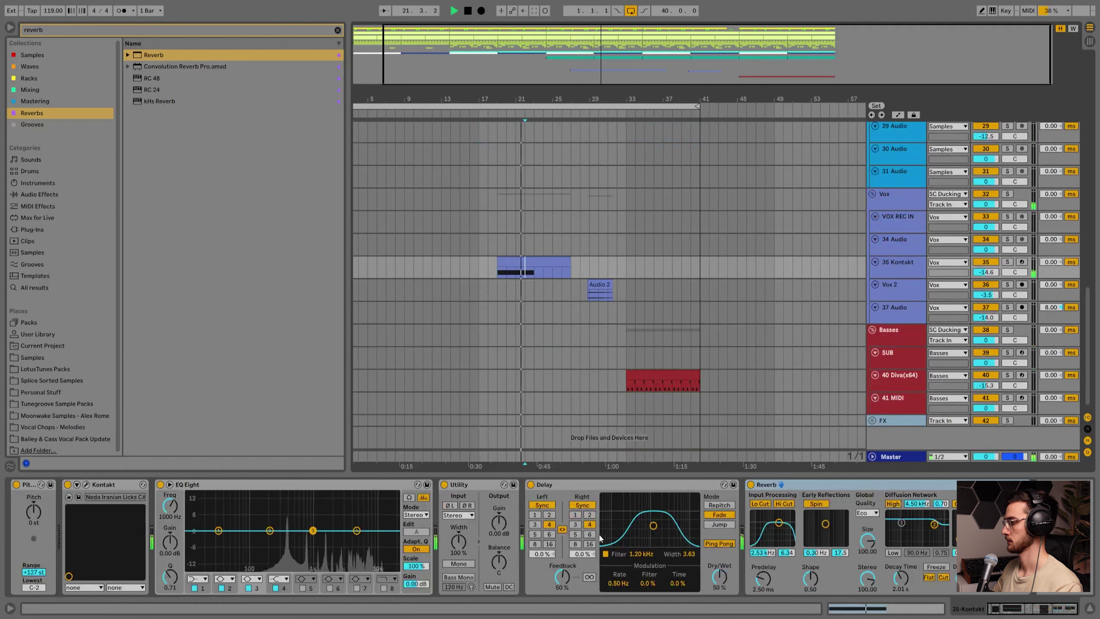
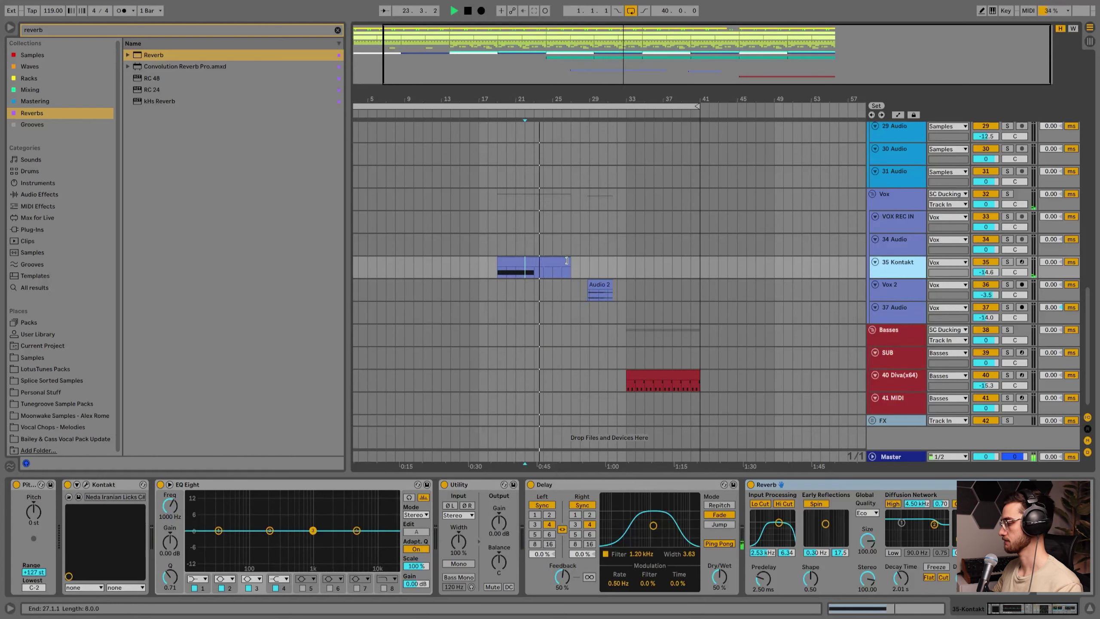
Copy the eight-bar vocal clip on the 35 Kontakt track so the copy starts at bar 33.
click(593, 292)
click(593, 285)
scroll(648, 335, up, 2)
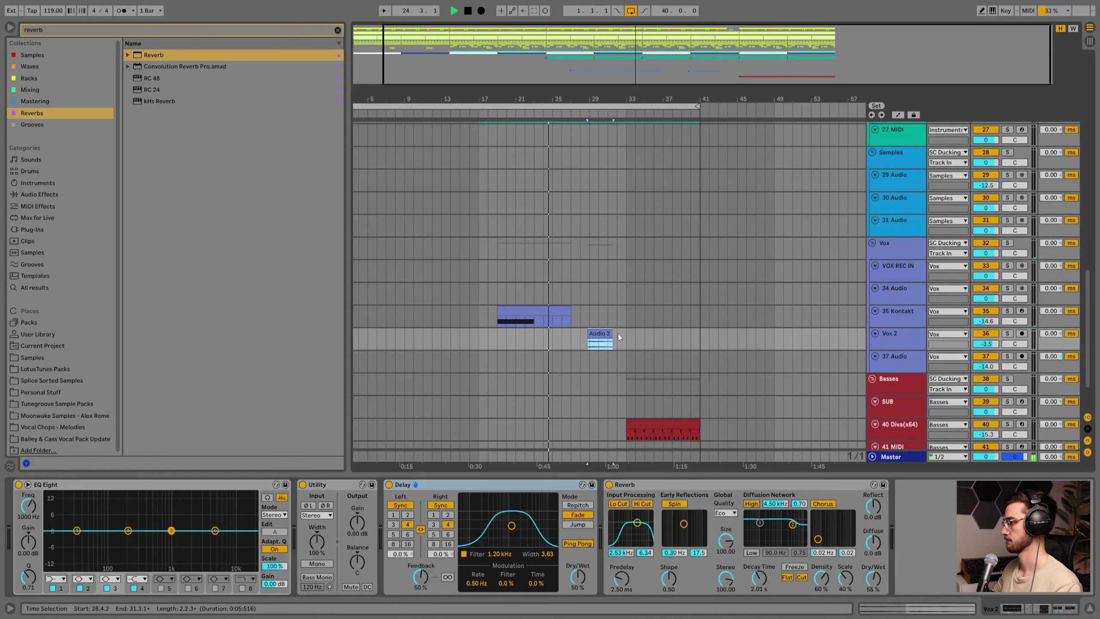
click(570, 311)
drag(570, 311, 647, 310)
scroll(682, 316, down, 2)
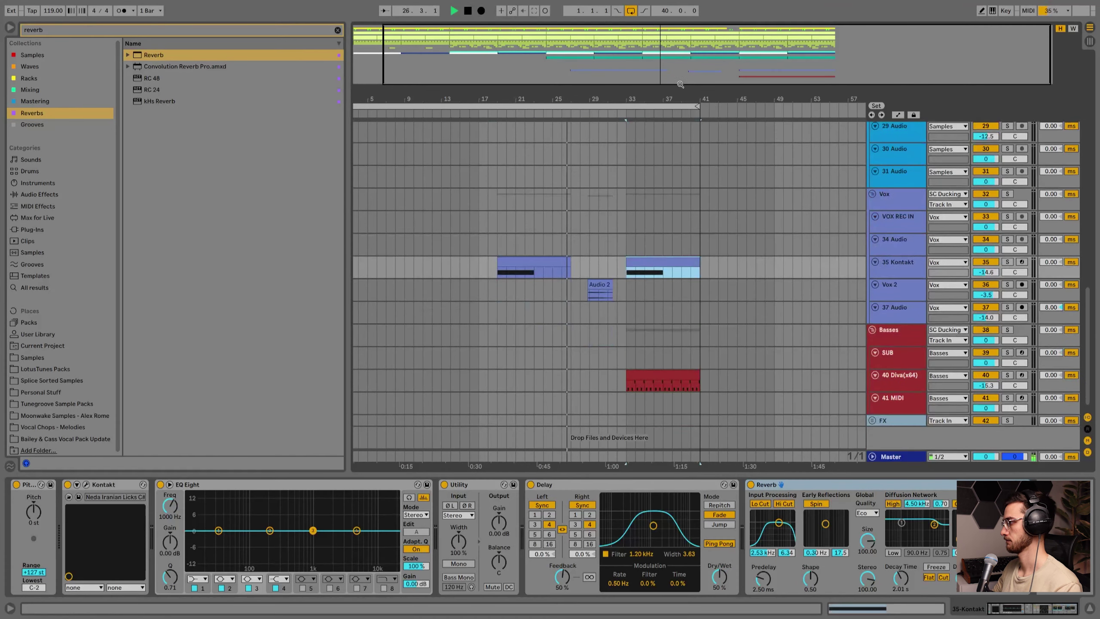
Extend the arrangement loop to 60 bars and set the fixed grid to 2 Bars.
drag(697, 105, 882, 110)
click(810, 154)
click(654, 251)
right_click(622, 291)
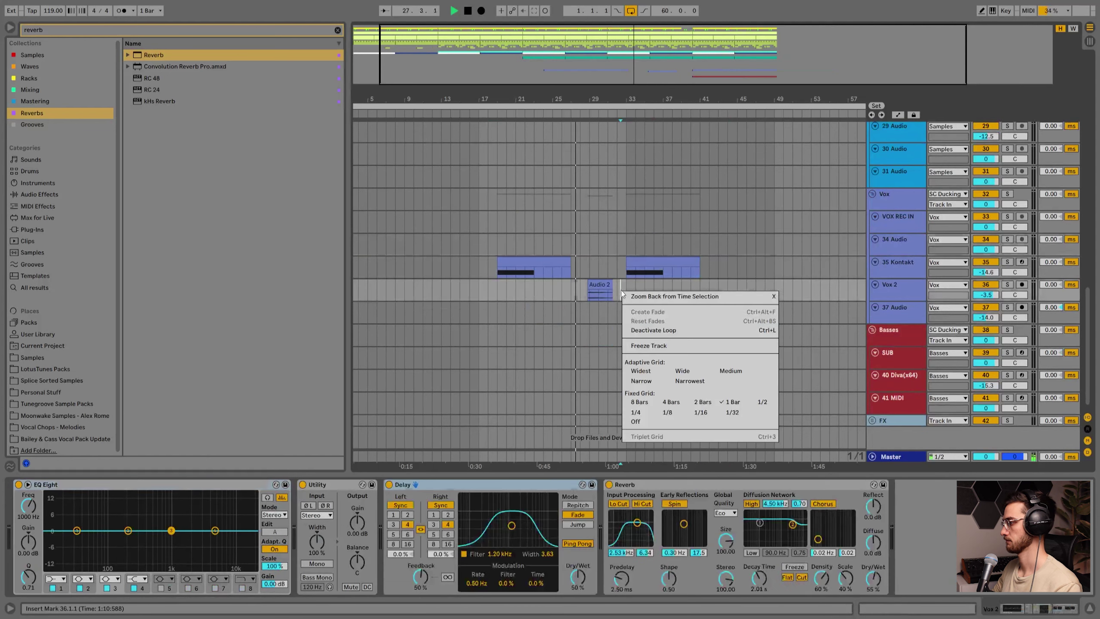
click(702, 403)
Copy the Audio 2 clip on the Vox 2 track to about bar 43 and save the set.
drag(579, 288, 734, 287)
click(683, 289)
drag(612, 320, 539, 332)
scroll(539, 332, up, 3)
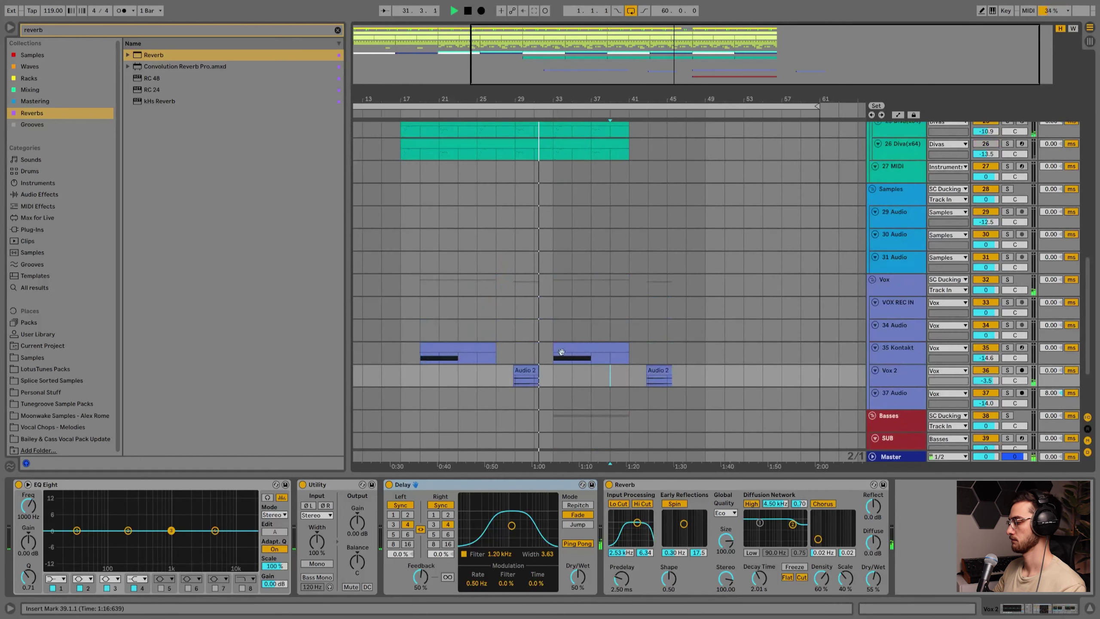
scroll(550, 342, down, 4)
key(ctrl+s)
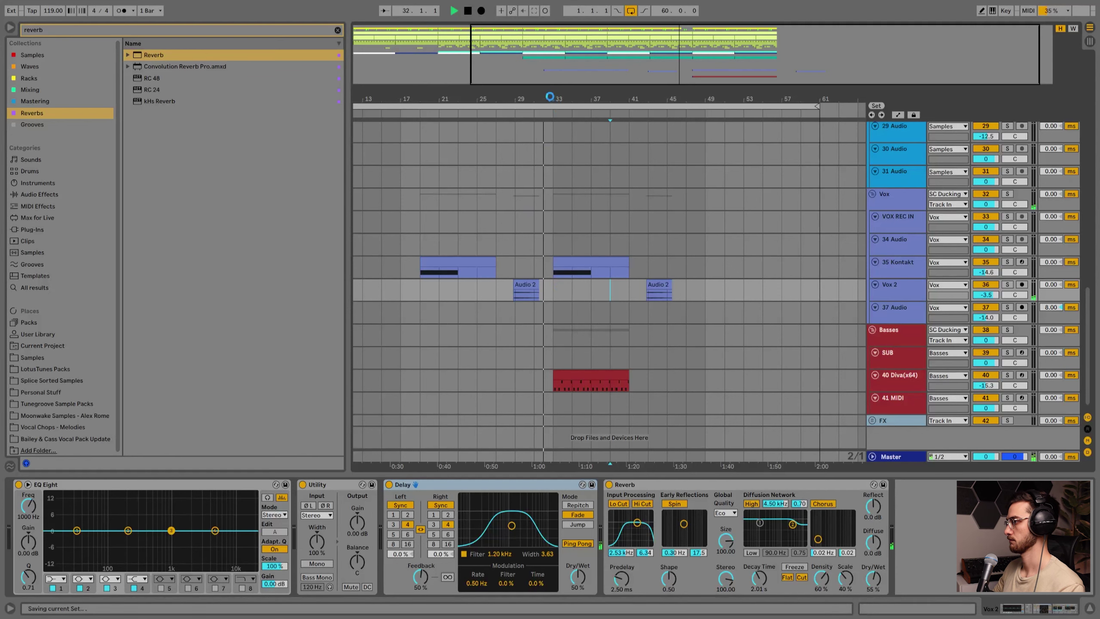
Unfold the FX group to reach its audio tracks.
drag(548, 93, 614, 132)
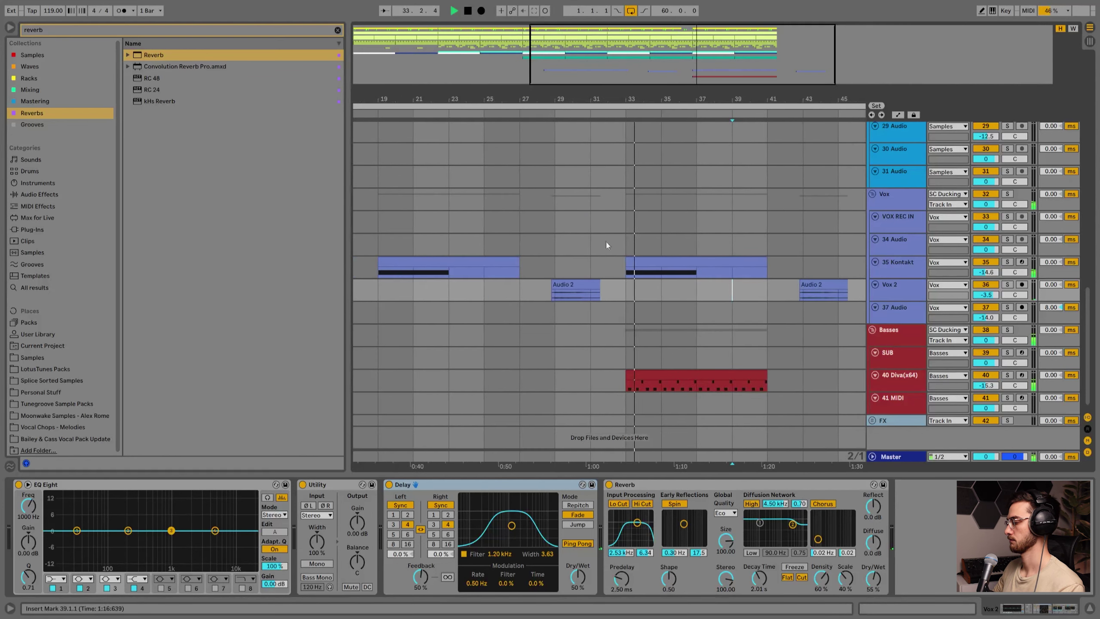
scroll(621, 267, up, 3)
scroll(620, 266, up, 10)
scroll(865, 315, down, 12)
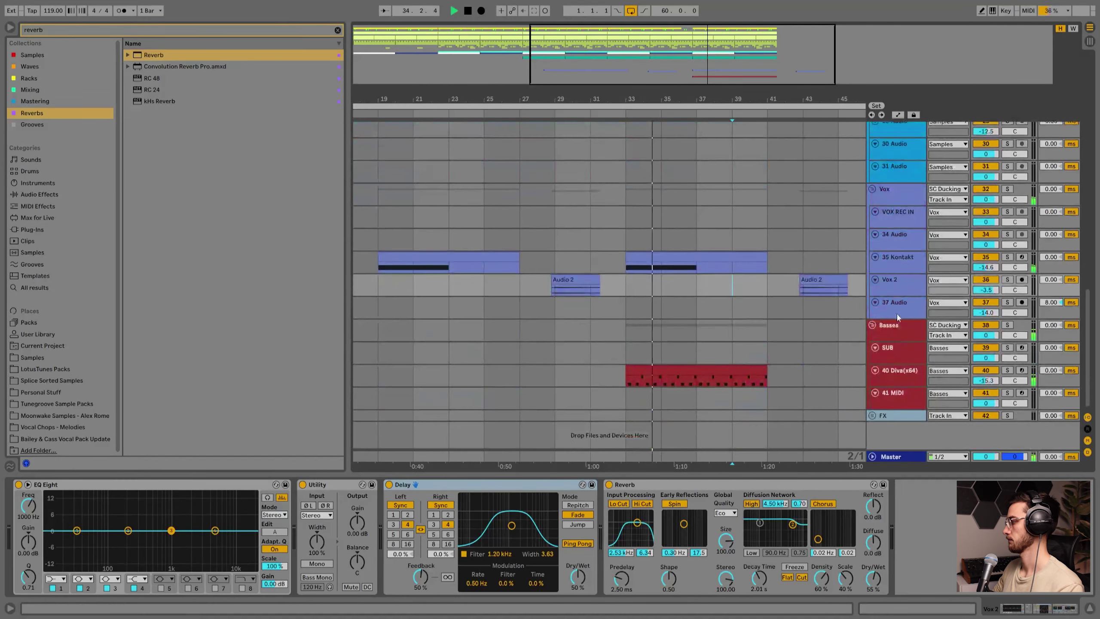
click(873, 415)
scroll(884, 390, down, 3)
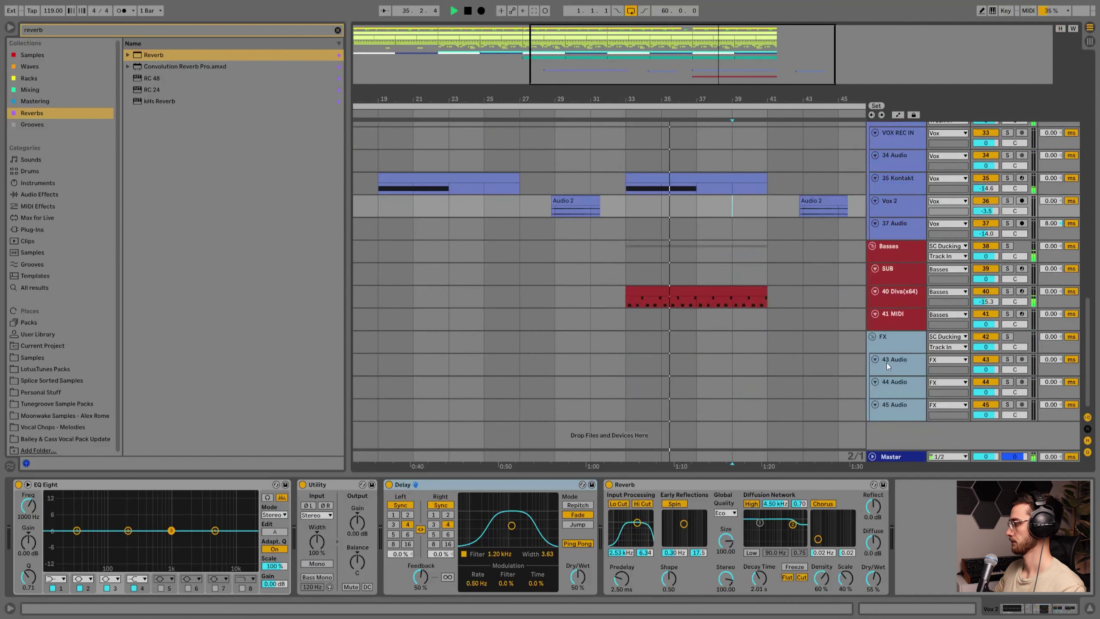
click(887, 363)
Stop playback and select the 43 Audio track in the FX group.
drag(614, 112, 573, 121)
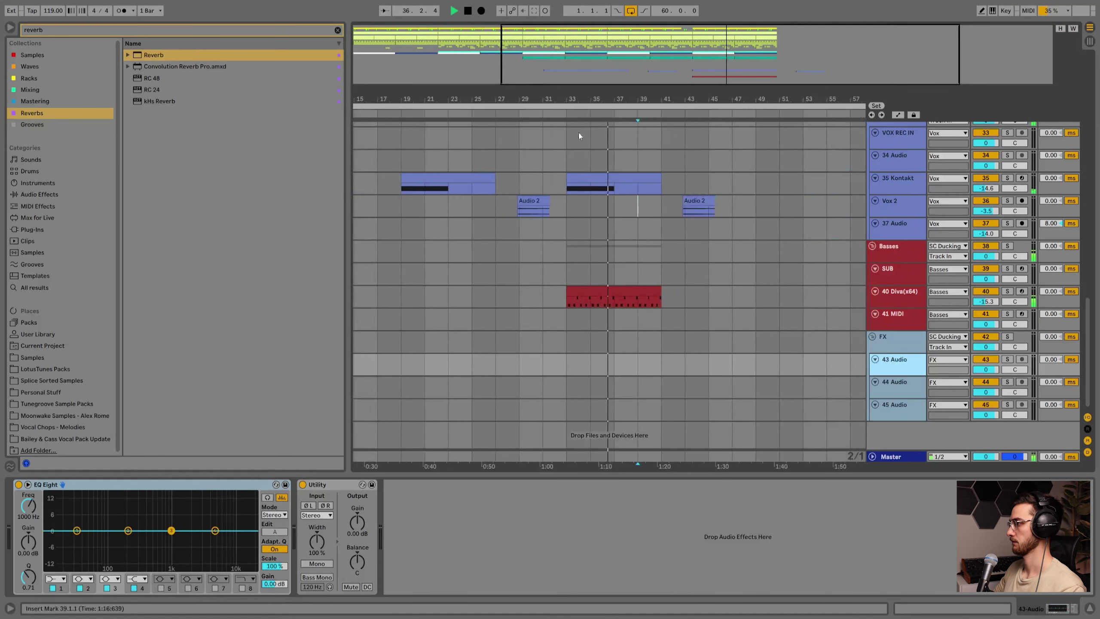
click(615, 191)
click(533, 201)
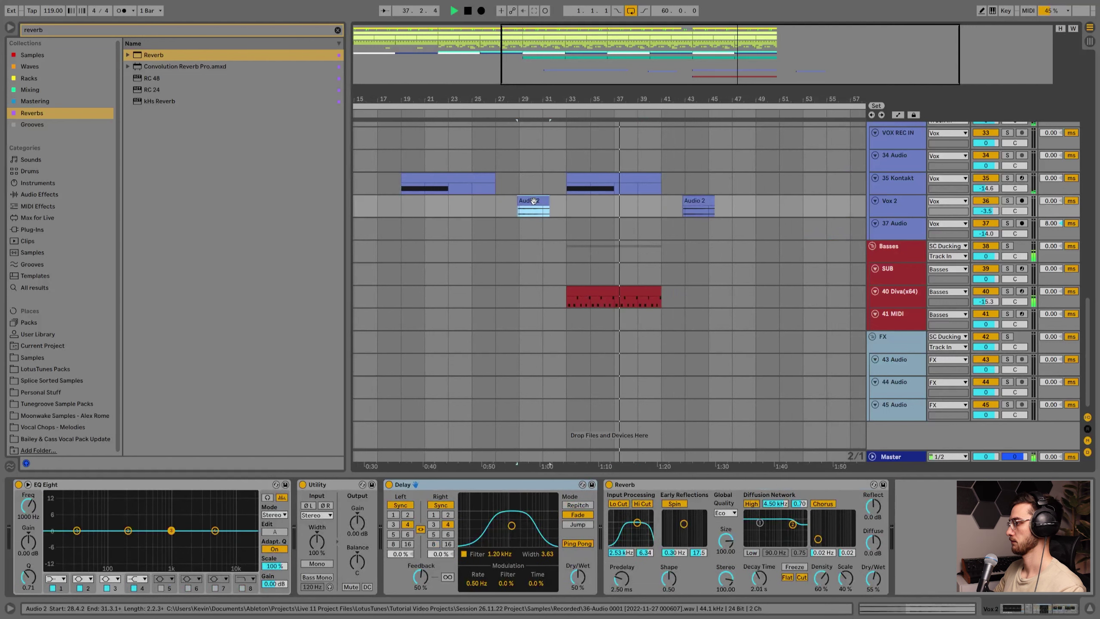
click(591, 205)
key(space)
click(904, 361)
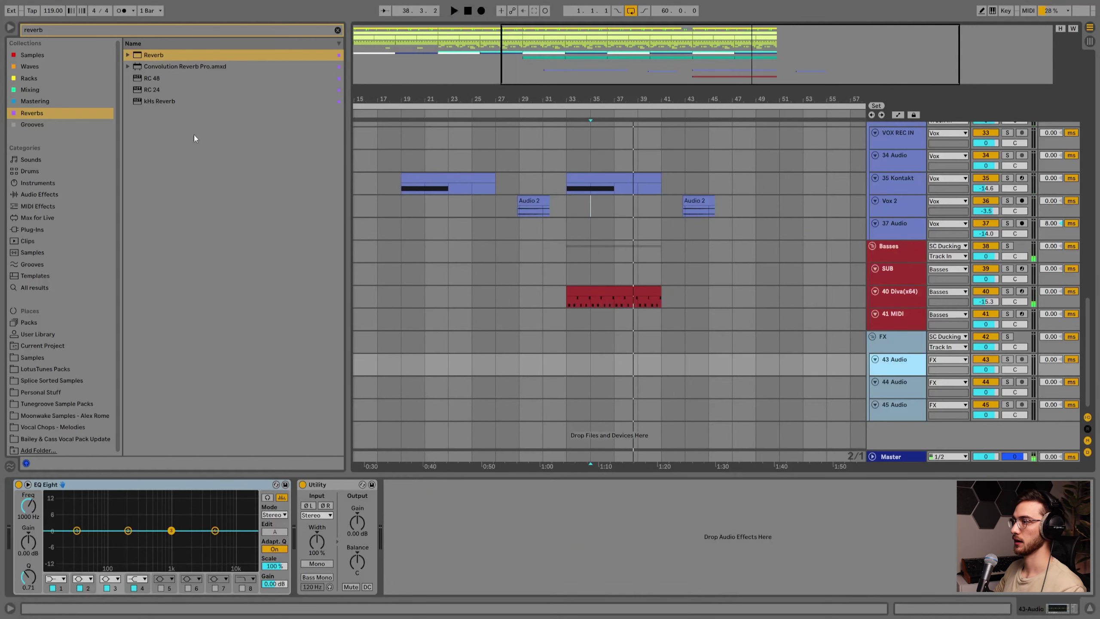
Clear the browser search and preview 01 tonal atmospheric transition from the Aembiente sample pack's Tonal folder in LotusTunes Packs.
click(337, 31)
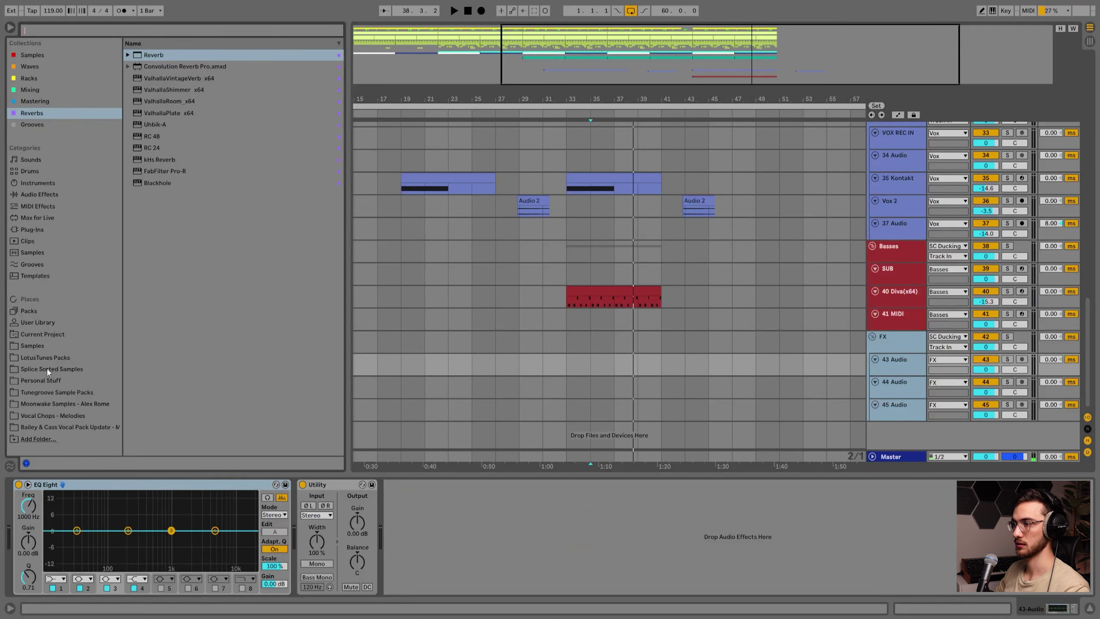
click(37, 349)
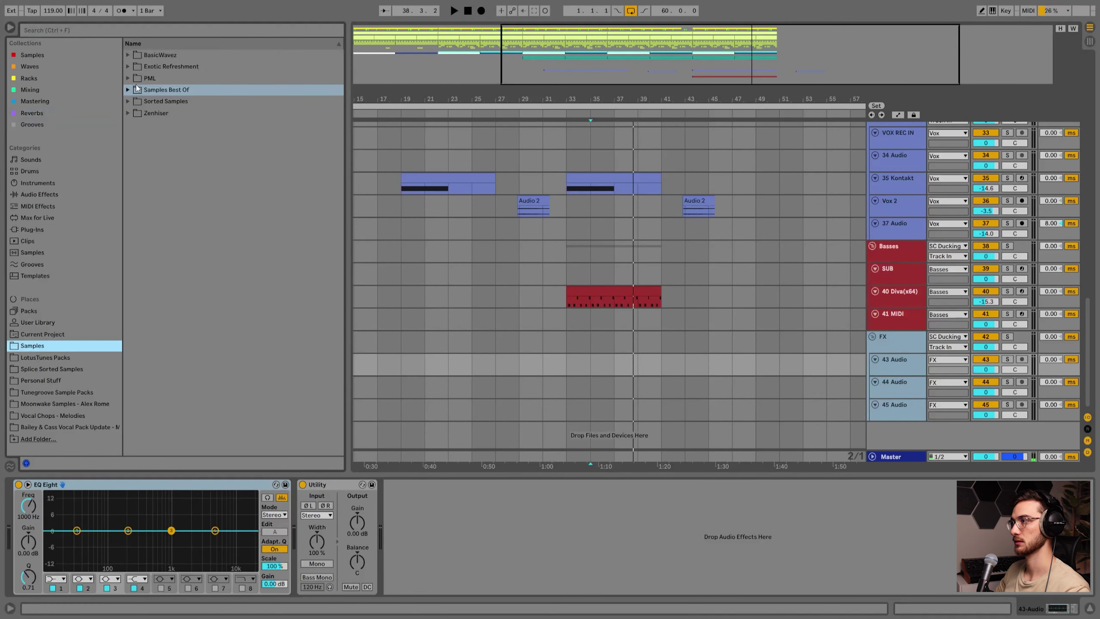
click(36, 358)
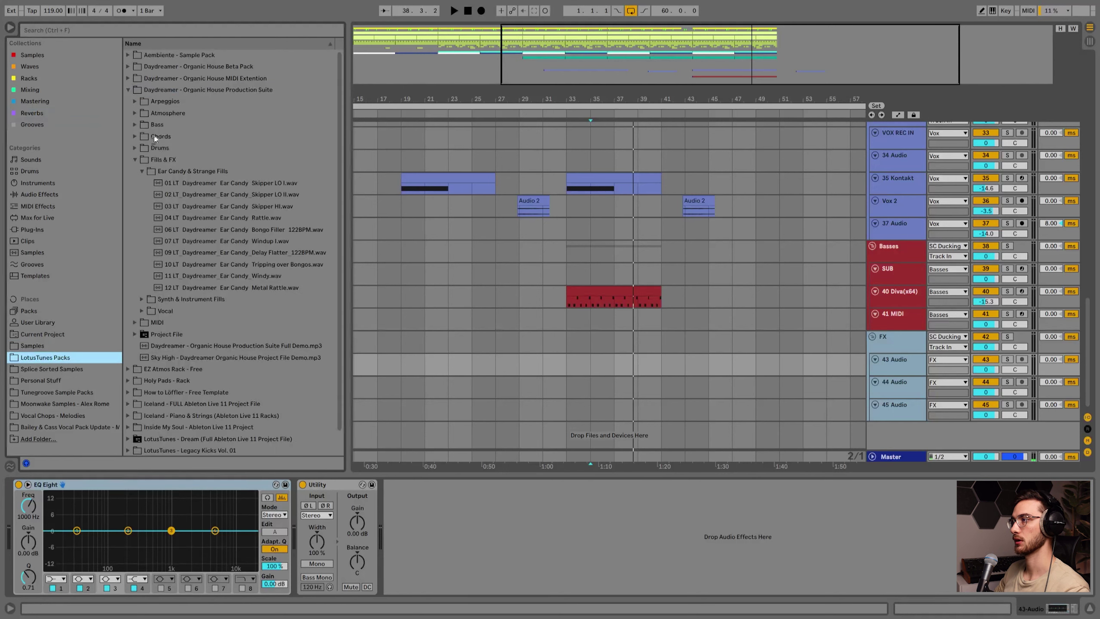
click(125, 94)
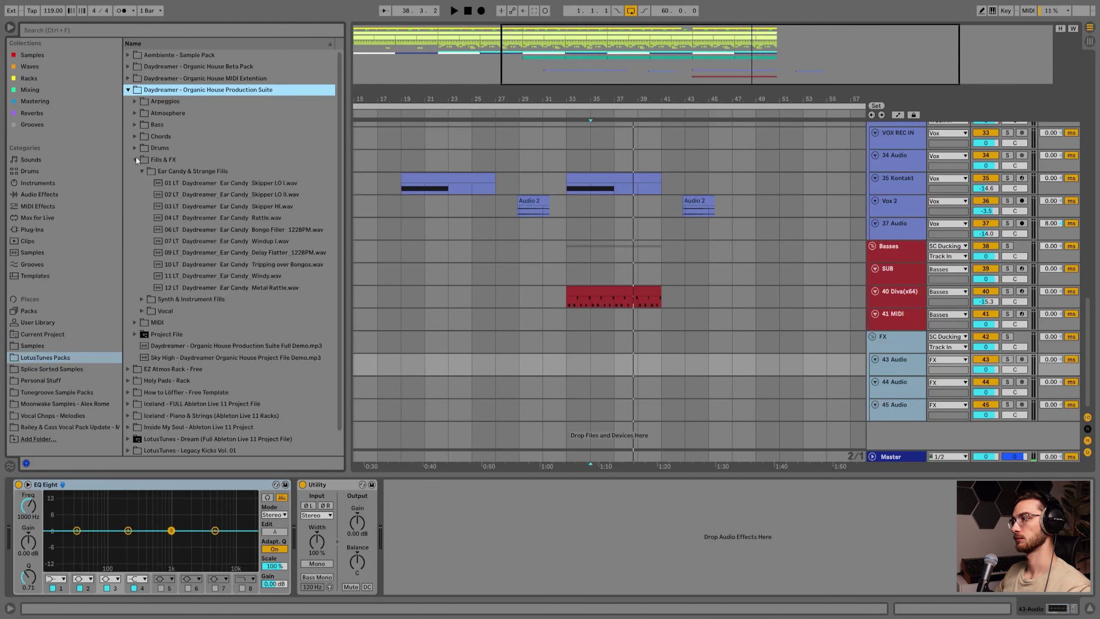
click(128, 55)
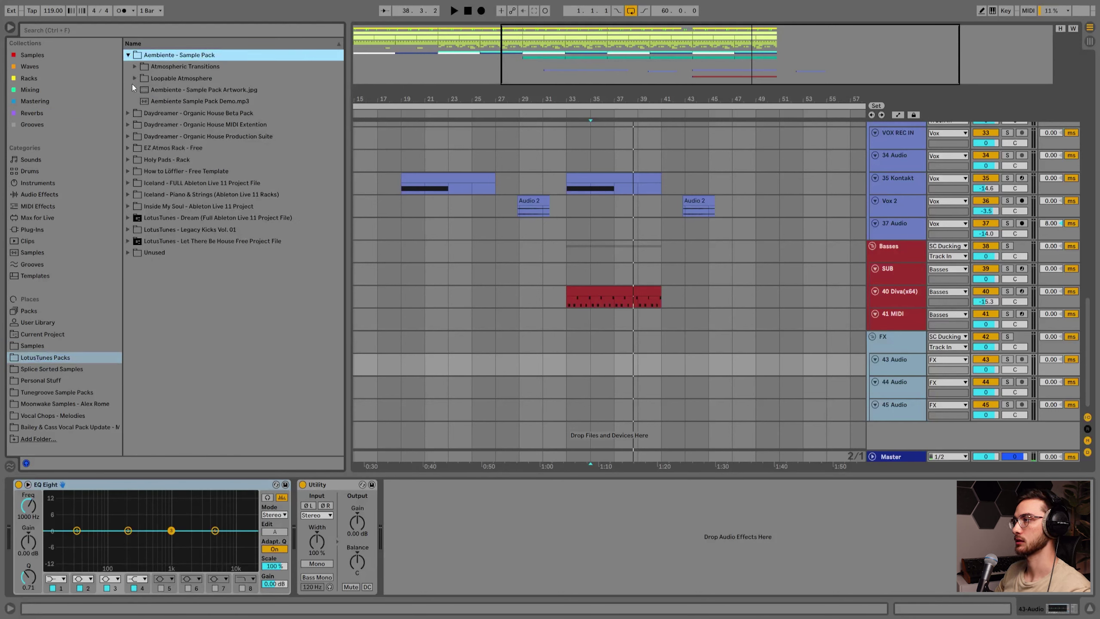
click(134, 67)
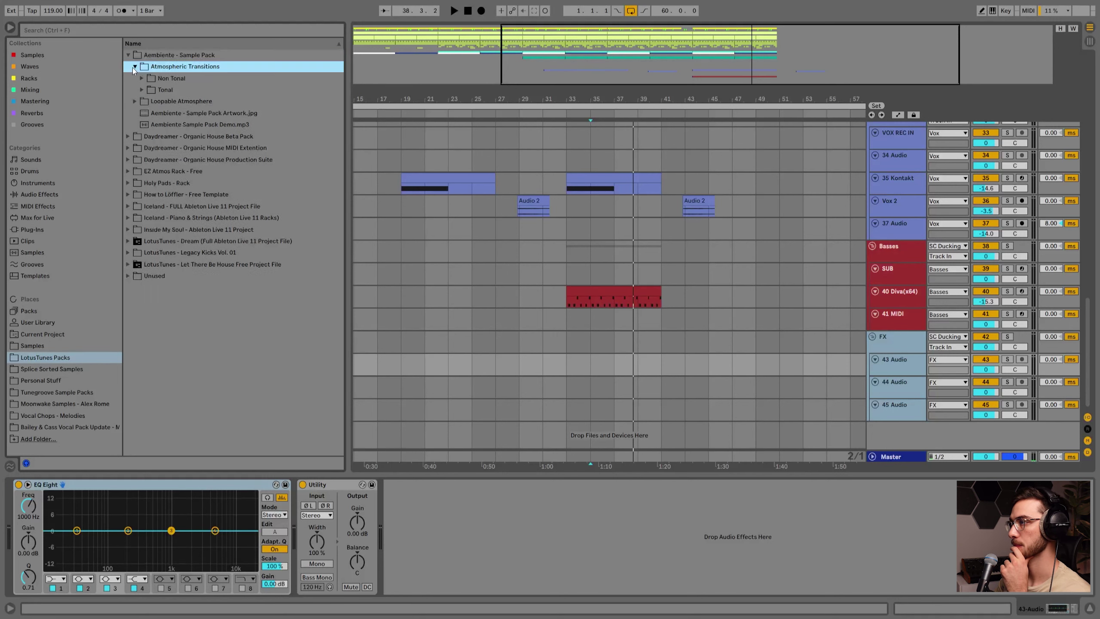
click(141, 90)
click(149, 101)
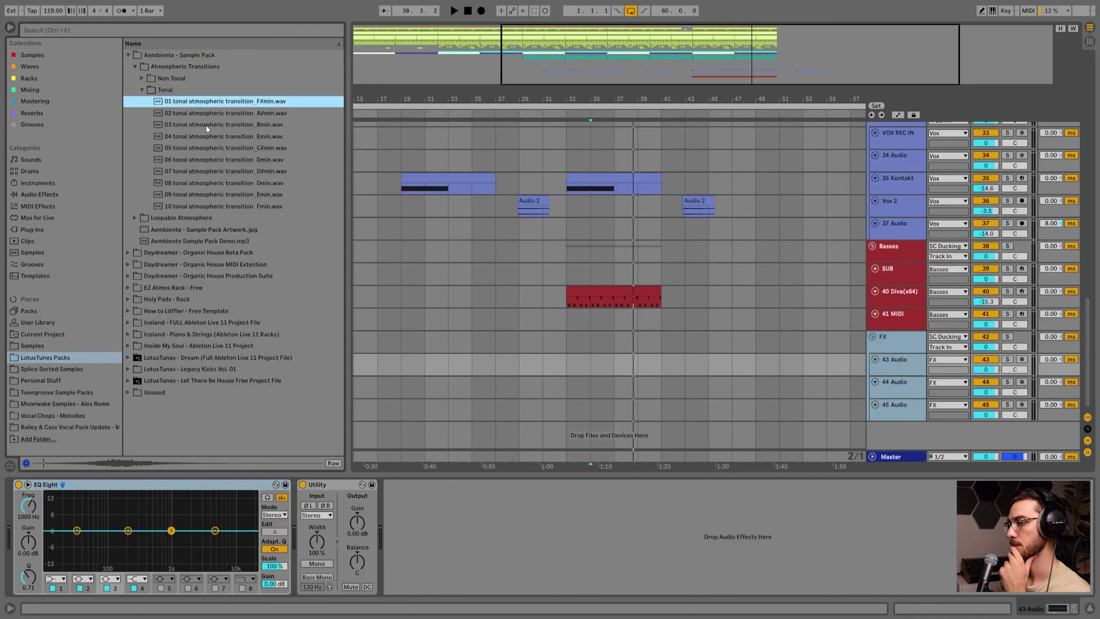
Place the F#min tonal atmospheric transition sample on the 43 Audio track at bar 31 and turn off its warping.
drag(261, 103, 547, 361)
double_click(547, 361)
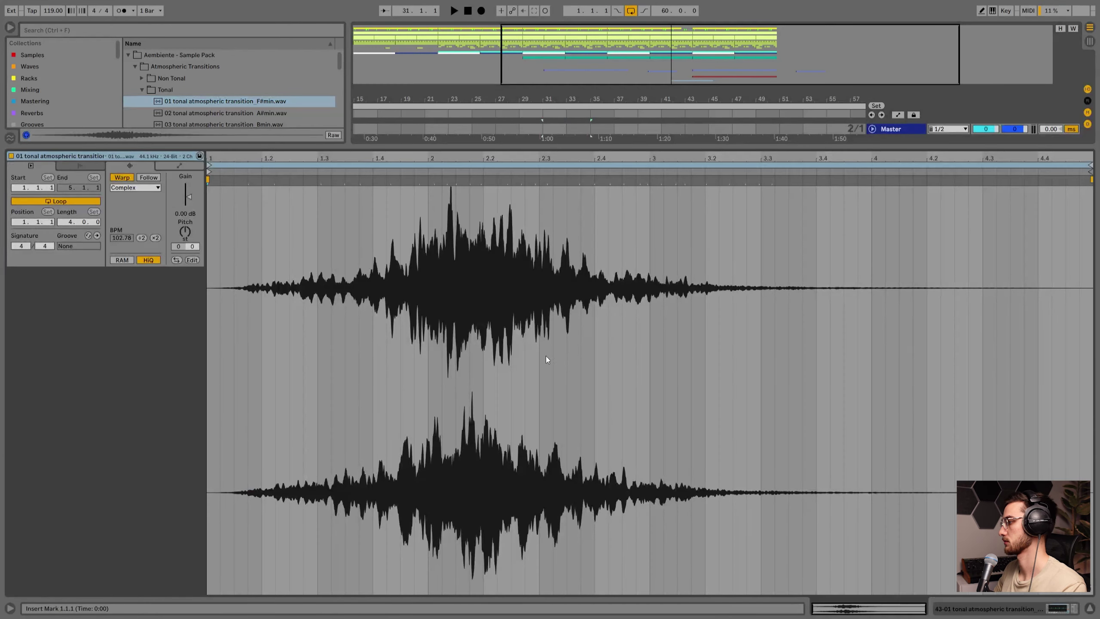
click(126, 177)
key(shift+Tab)
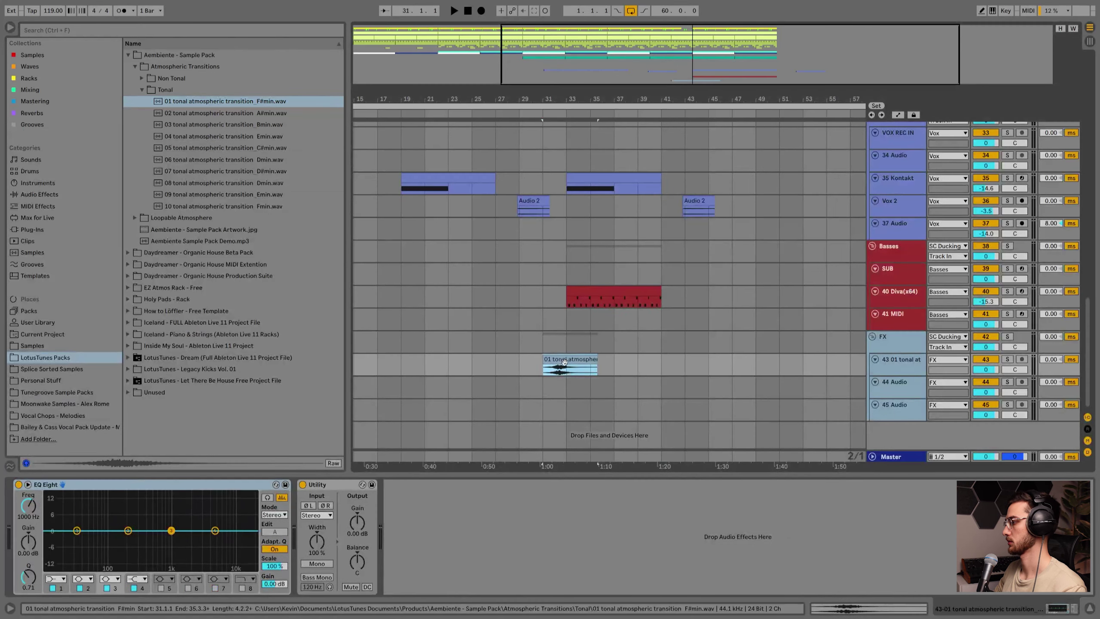
Try transposing the atmospheric transition clip down to -4 semitones while it plays.
double_click(556, 357)
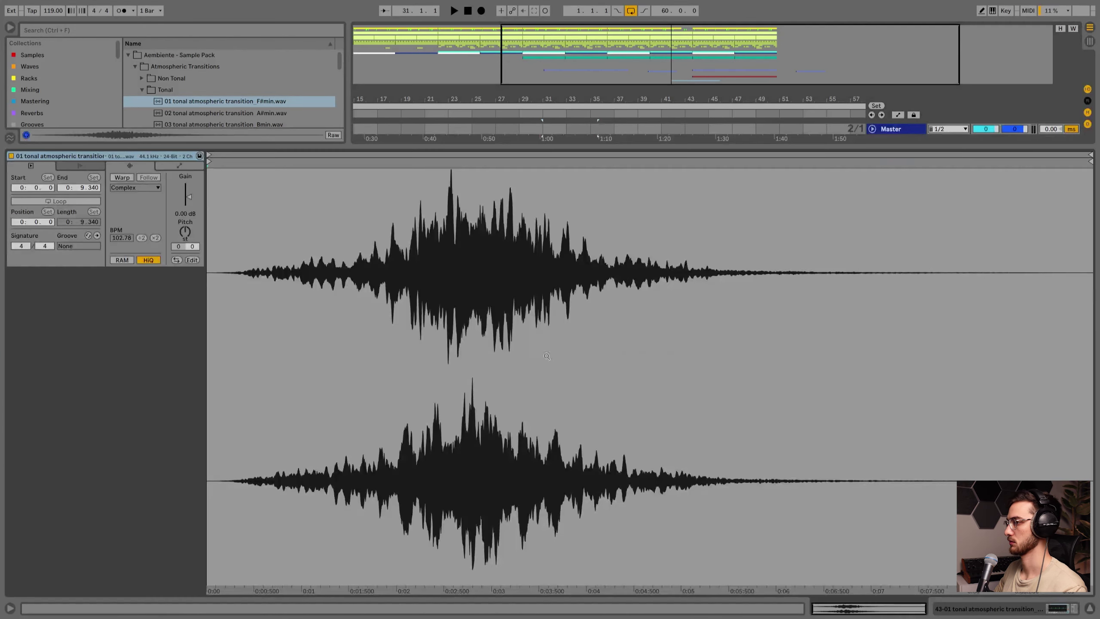
drag(189, 233, 189, 236)
key(space)
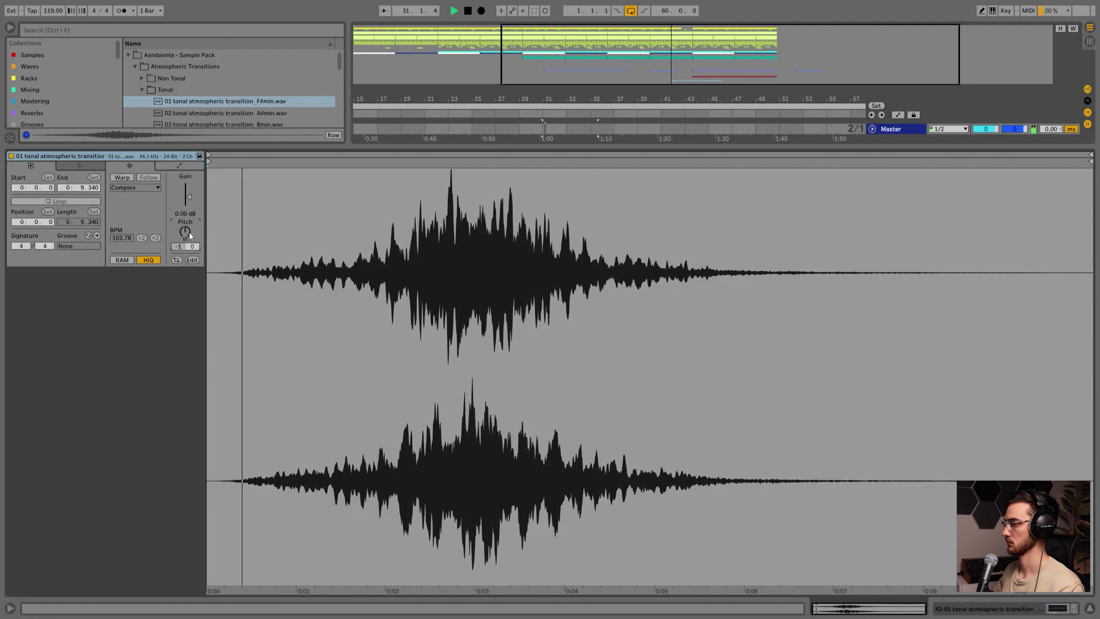
key(Down)
key(Down)
key(Down)
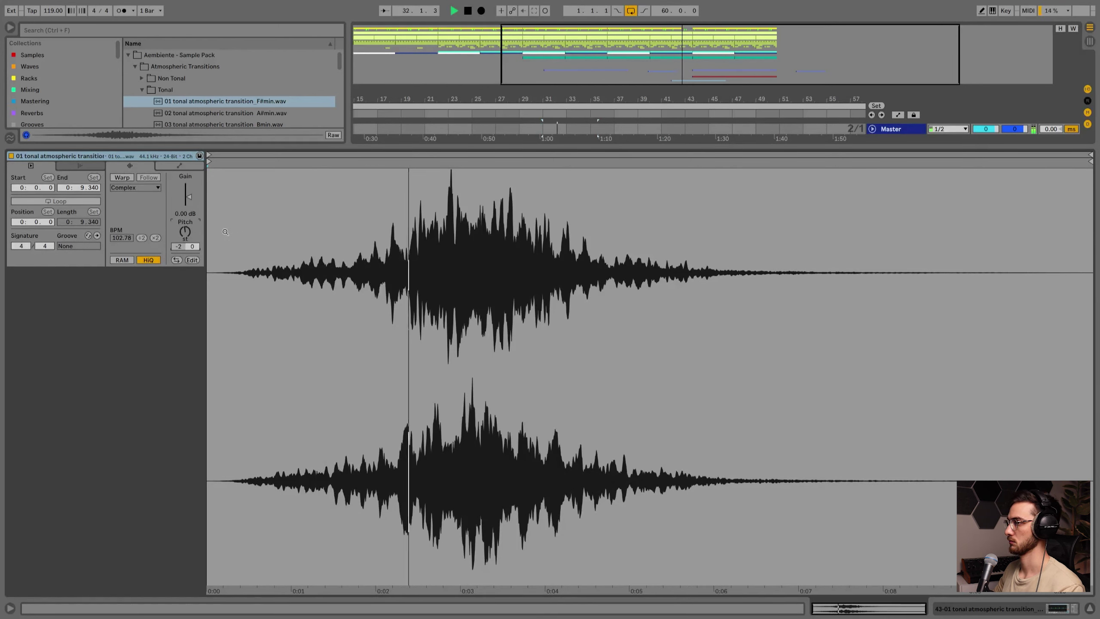
key(Up)
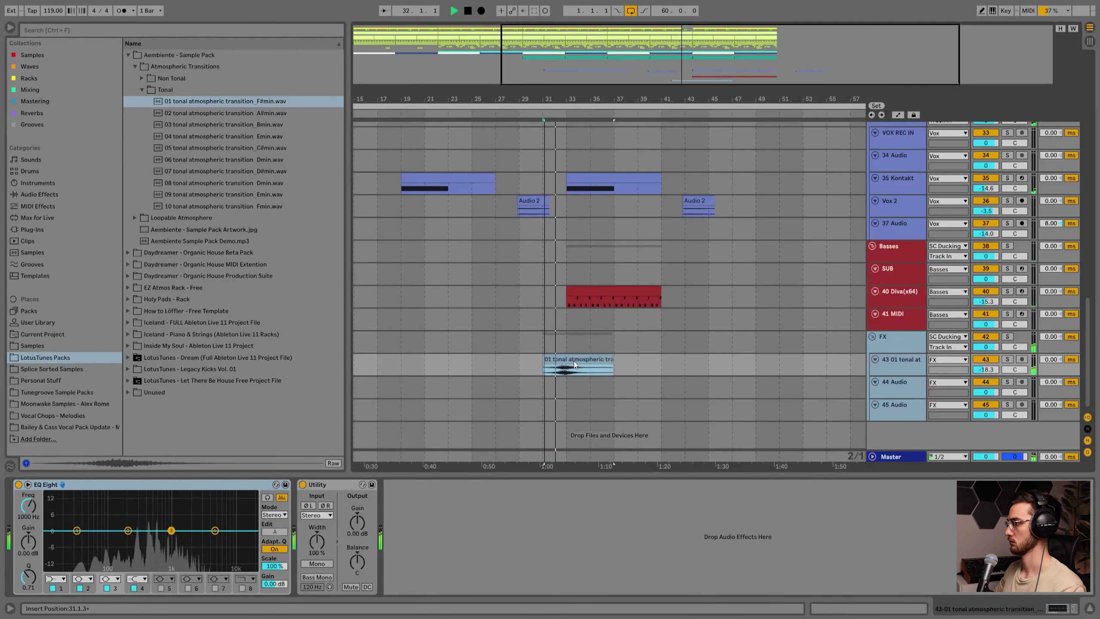
Lower the volume of track 43 to -21.4 dB and stop playback.
double_click(574, 361)
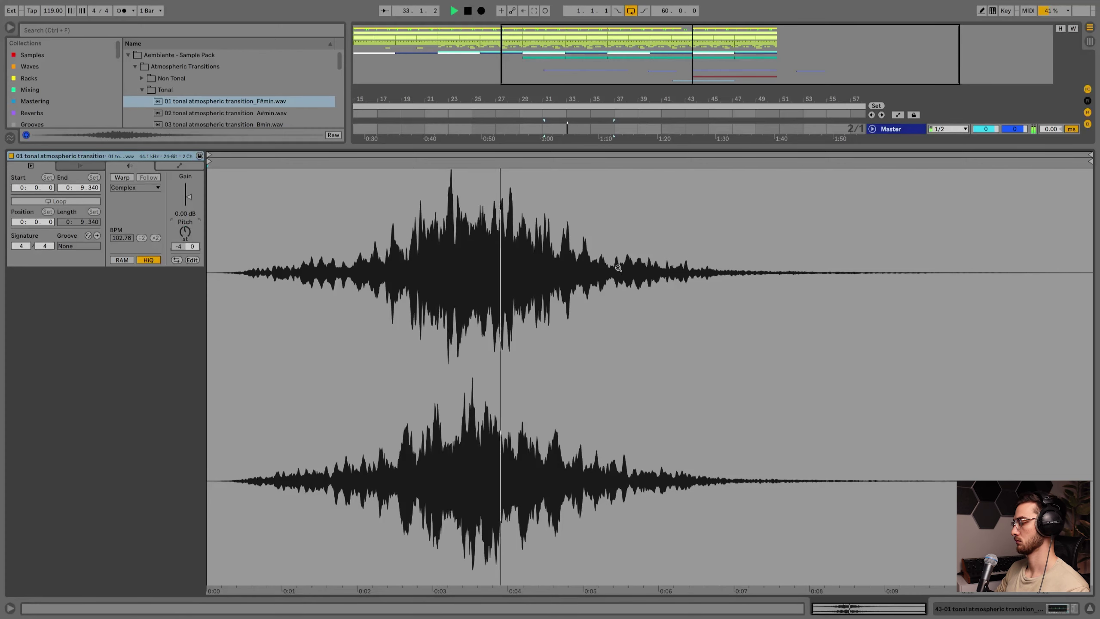
key(shift+Tab)
click(794, 374)
key(space)
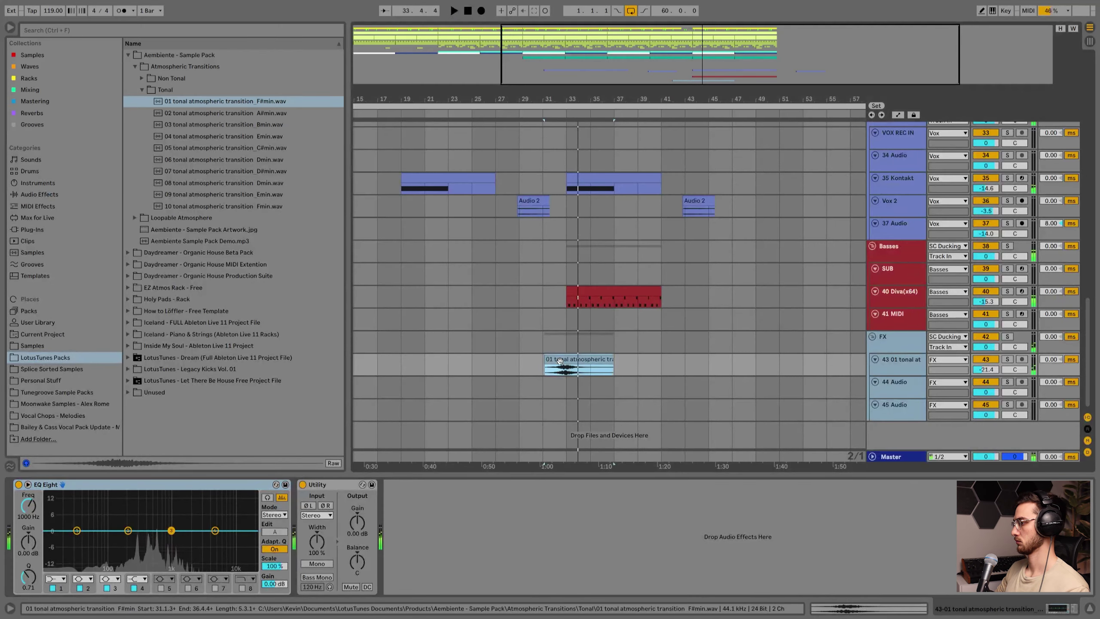
Try transposing the atmospheric transition clip further down to -11 semitones during playback.
double_click(581, 360)
drag(184, 233, 183, 236)
key(space)
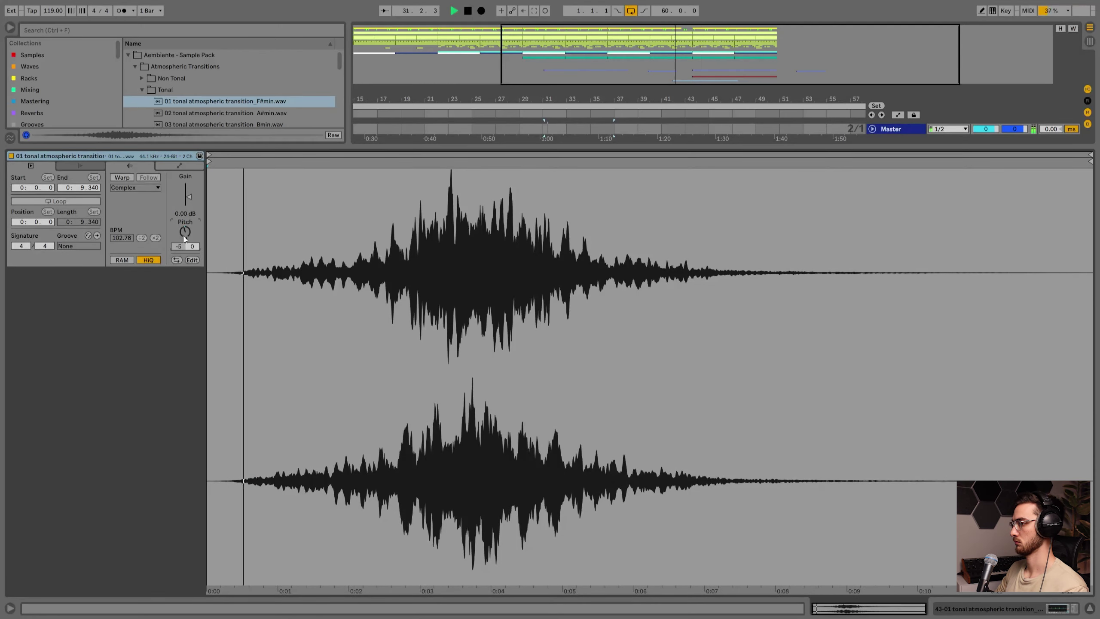
key(Down)
key(Down)
key(Down)
key(Down)
key(Down)
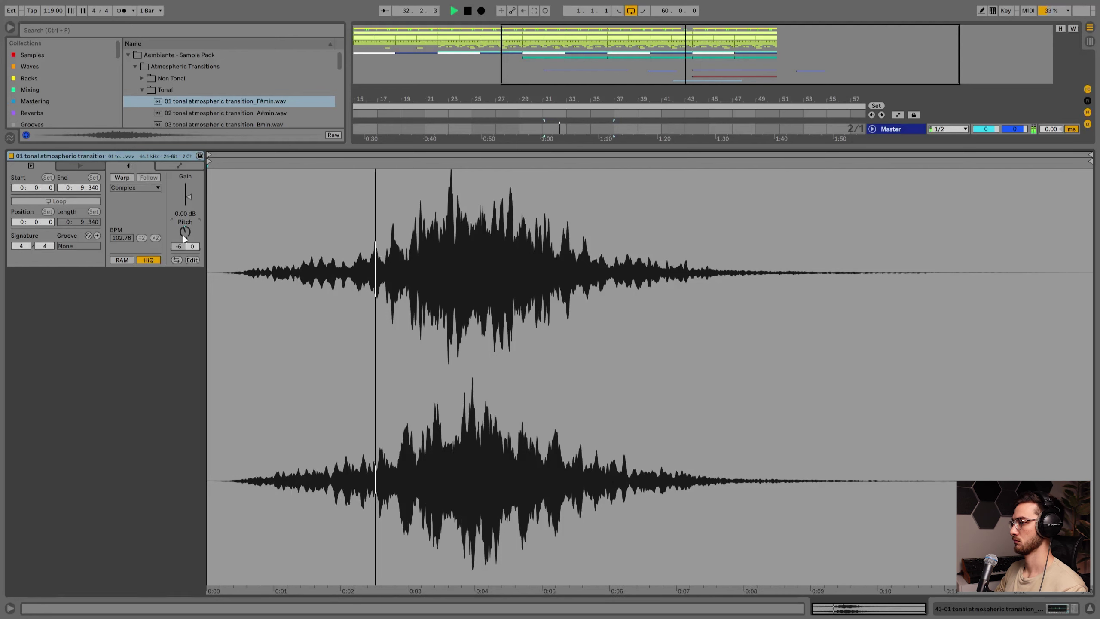
key(Down)
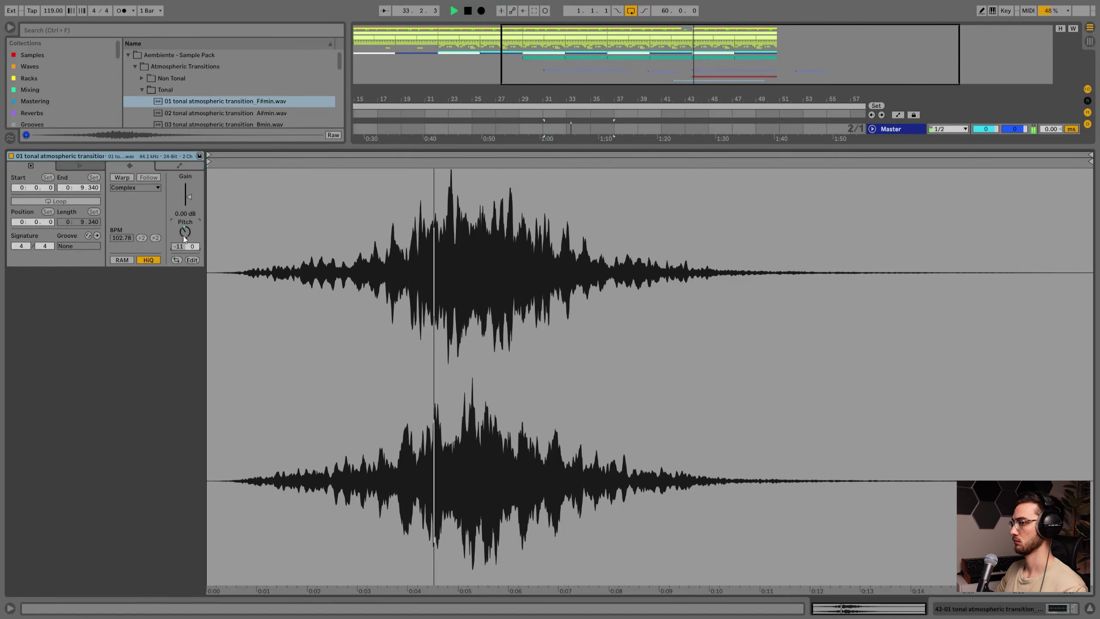
Transpose the atmospheric transition clip to +1 semitone and set the volume of track 43 to -30.6 dB.
key(shift+Up)
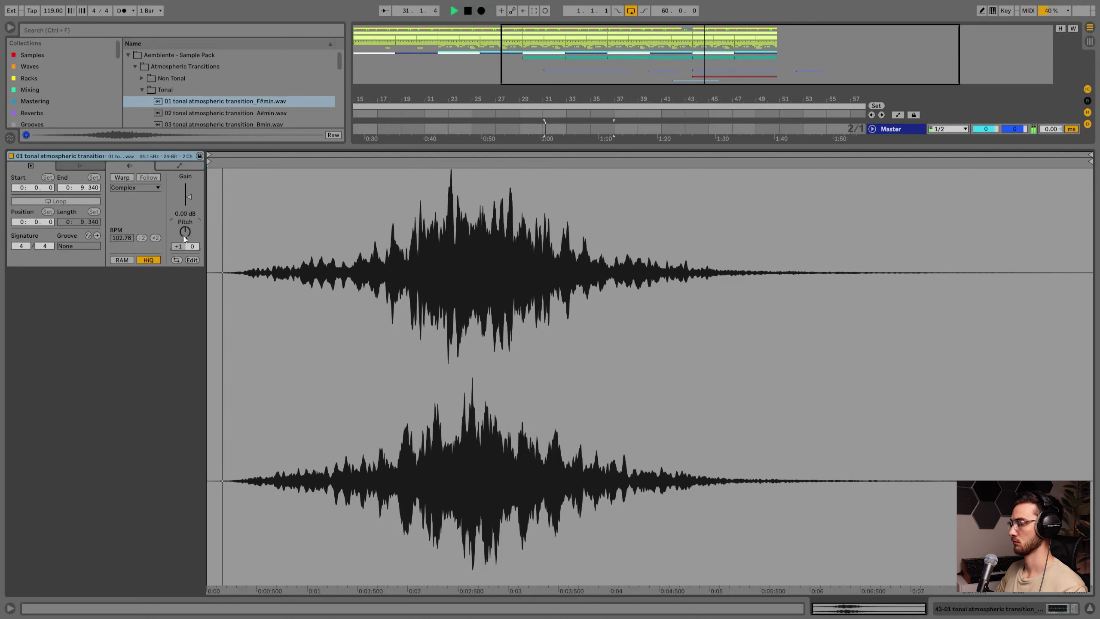
key(shift+Tab)
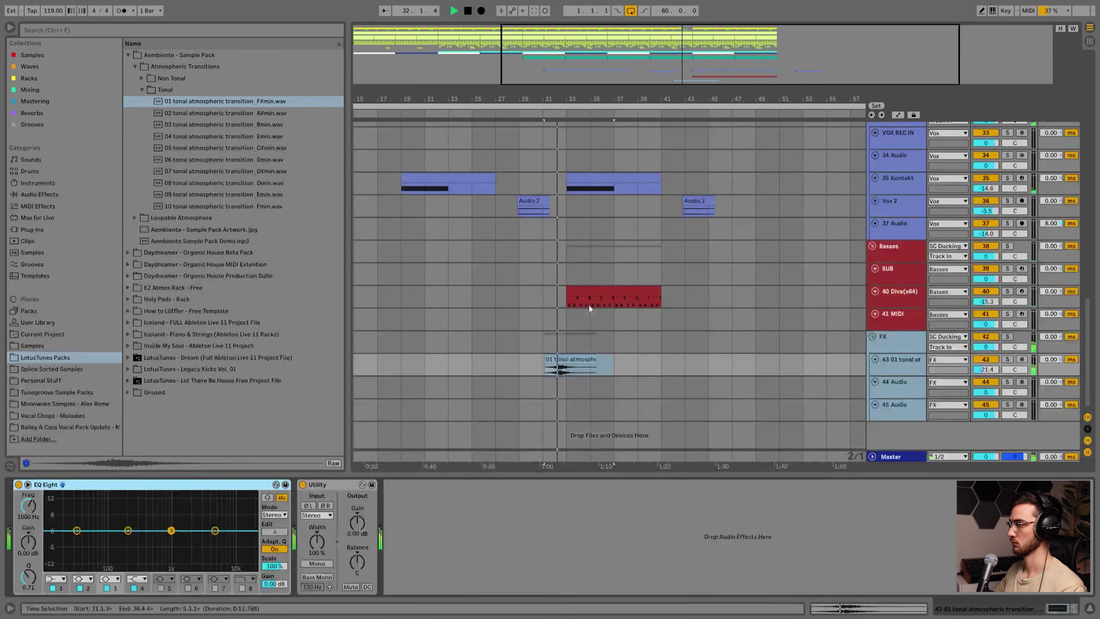
drag(986, 370, 985, 376)
double_click(560, 369)
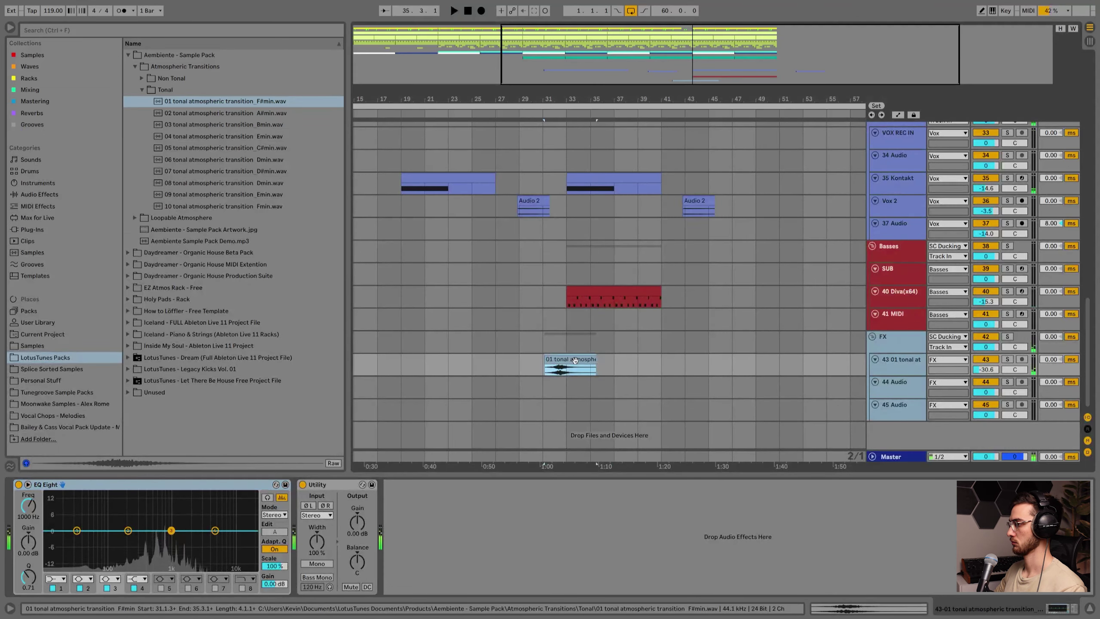
Enable warping in Complex Pro mode for the tonal atmospheric transition clip, set its BPM to 106, and play it back.
click(118, 177)
click(128, 189)
click(122, 245)
mouse_move(123, 238)
mouse_down()
mouse_move(124, 248)
mouse_move(121, 230)
mouse_move(146, 204)
mouse_move(120, 251)
mouse_move(120, 225)
mouse_up()
key(space)
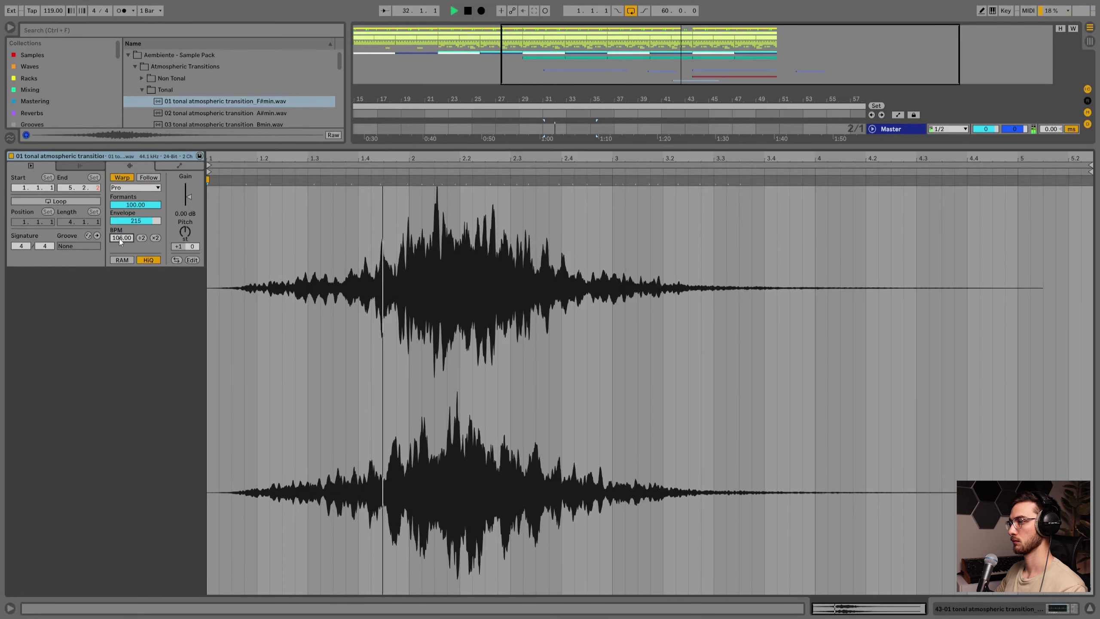
key(shift+Tab)
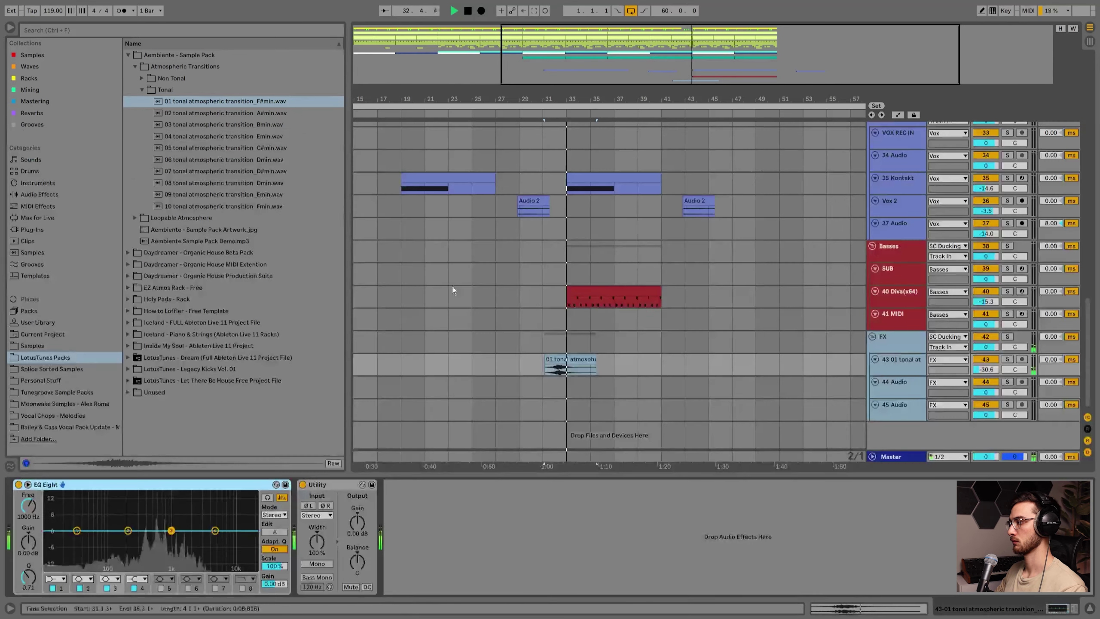
Set track 43 to -22.8 dB with the tonal transition clip shifted to peak just before bar 33, and save the project.
drag(566, 361, 573, 361)
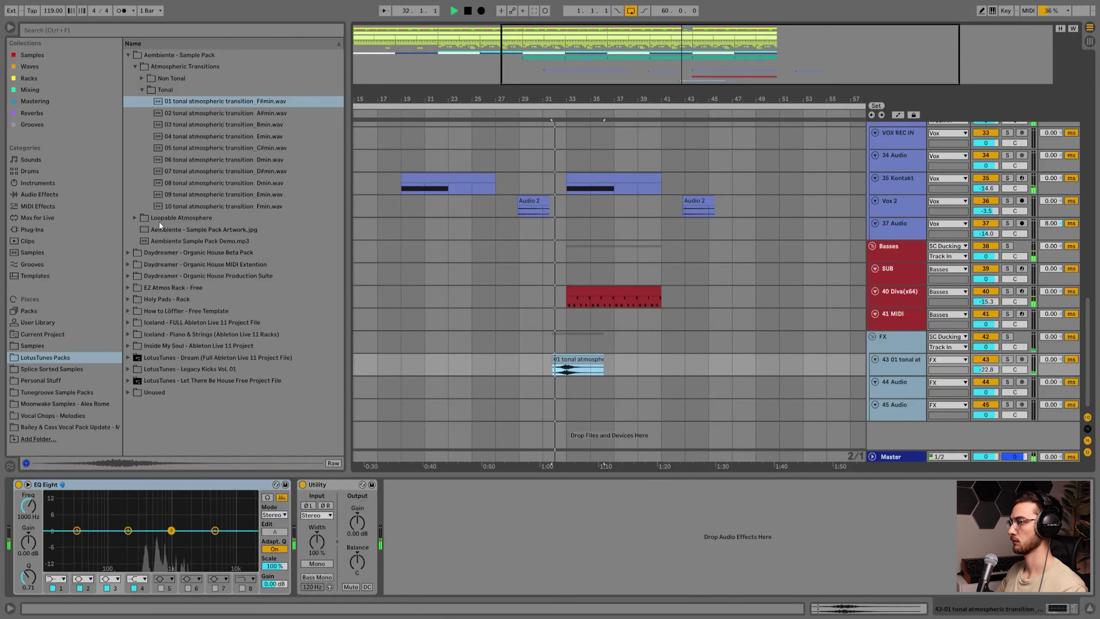
click(142, 90)
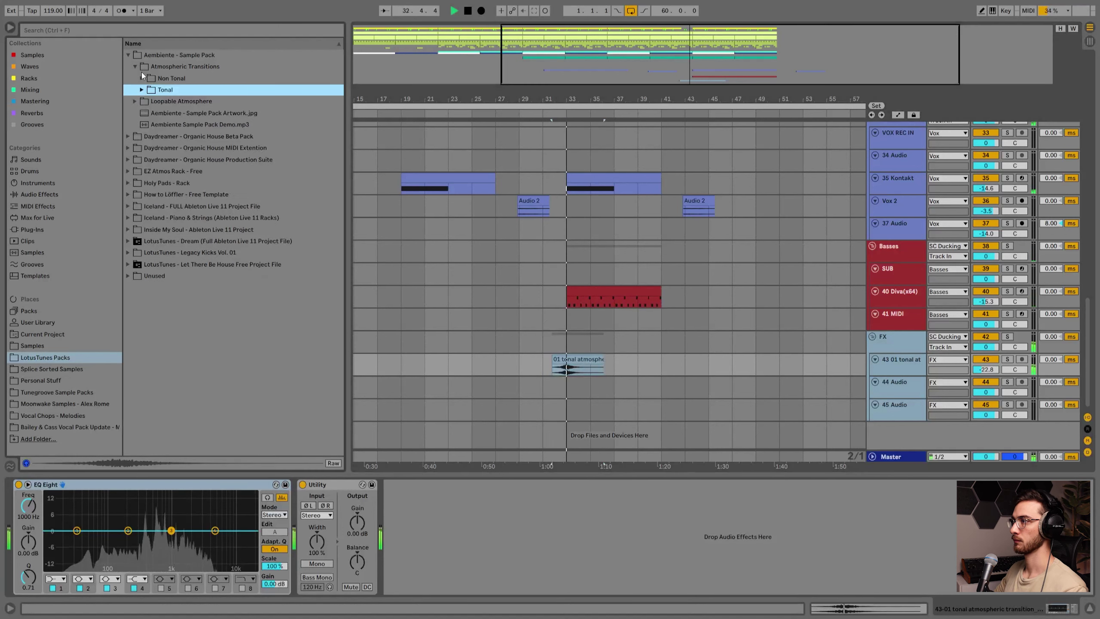
drag(563, 99, 564, 160)
drag(592, 359, 587, 359)
drag(559, 99, 559, 47)
click(903, 361)
key(ctrl+s)
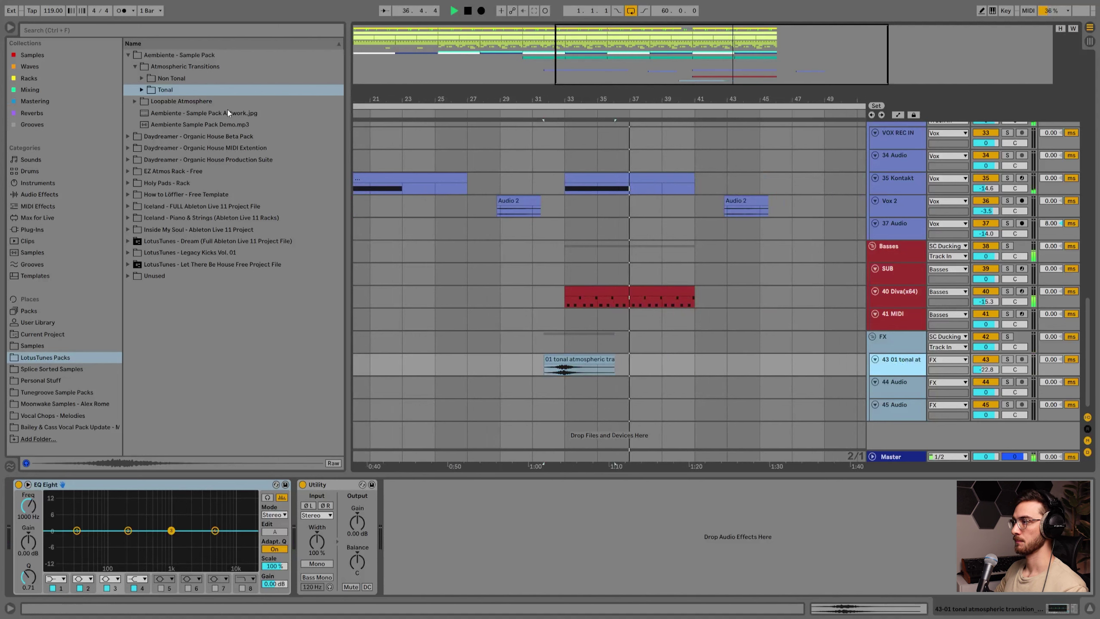
Audition the non tonal atmospheric transitions 01 to 04 from the Aembiente sample pack.
click(134, 68)
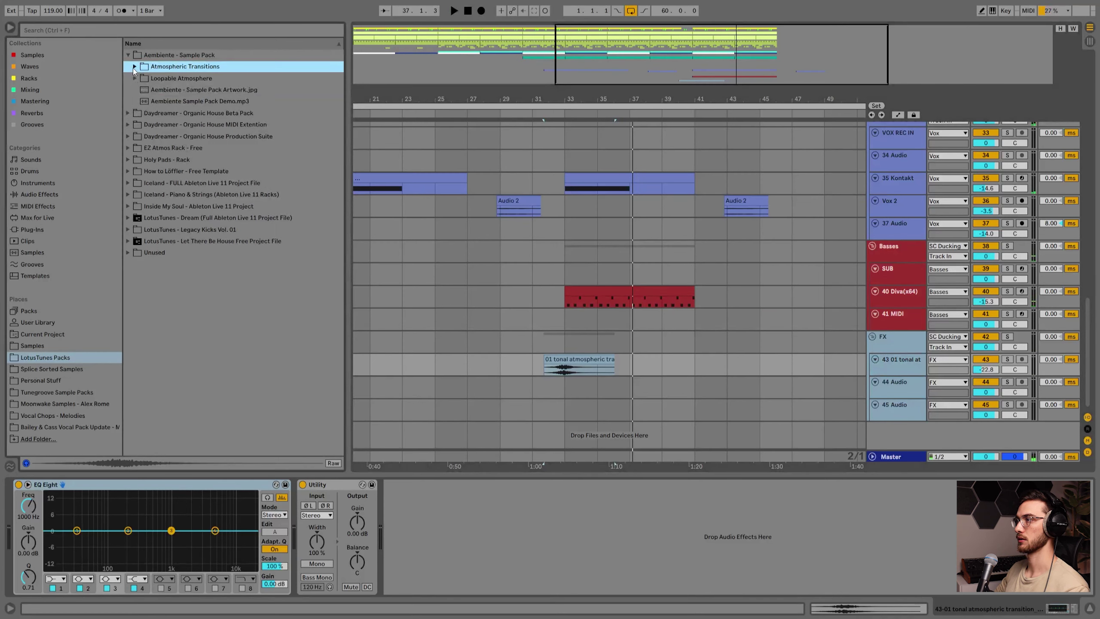
click(135, 67)
click(140, 79)
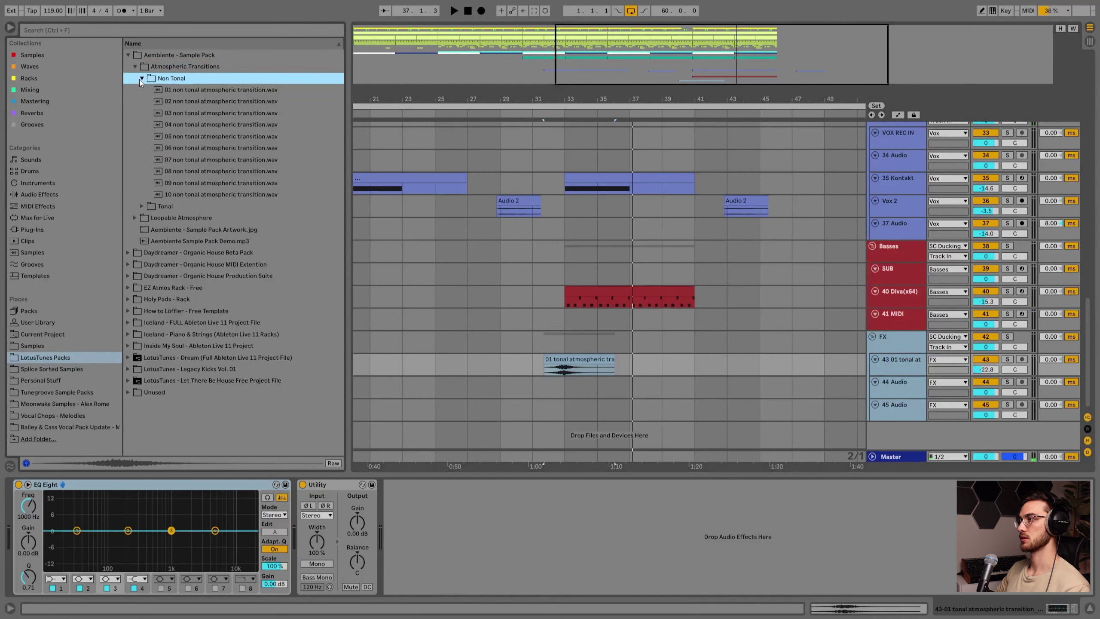
click(225, 95)
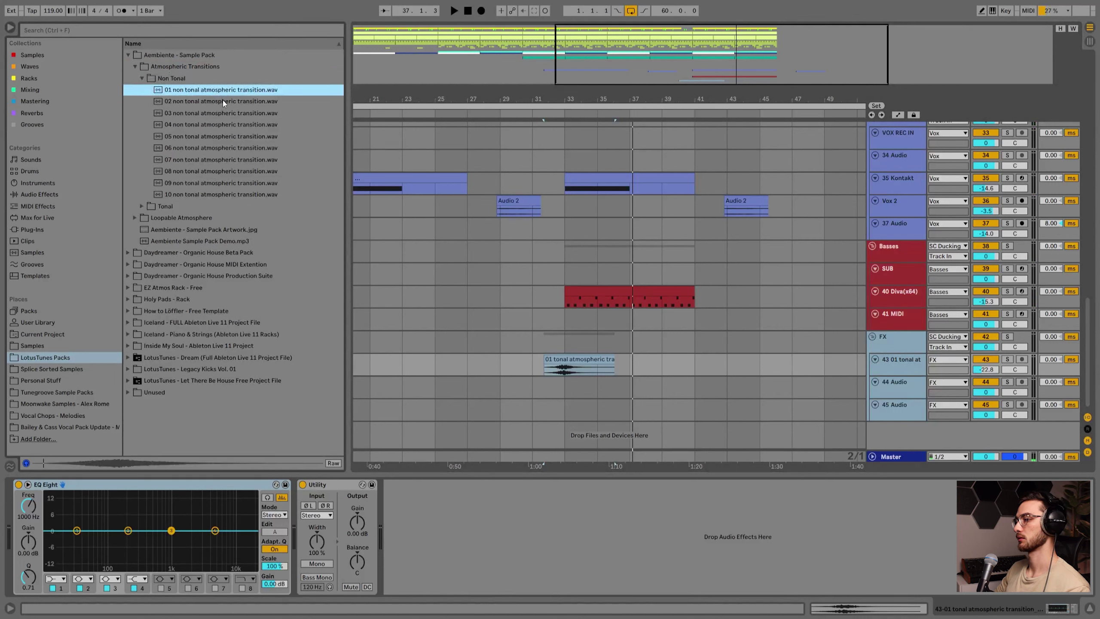
click(225, 104)
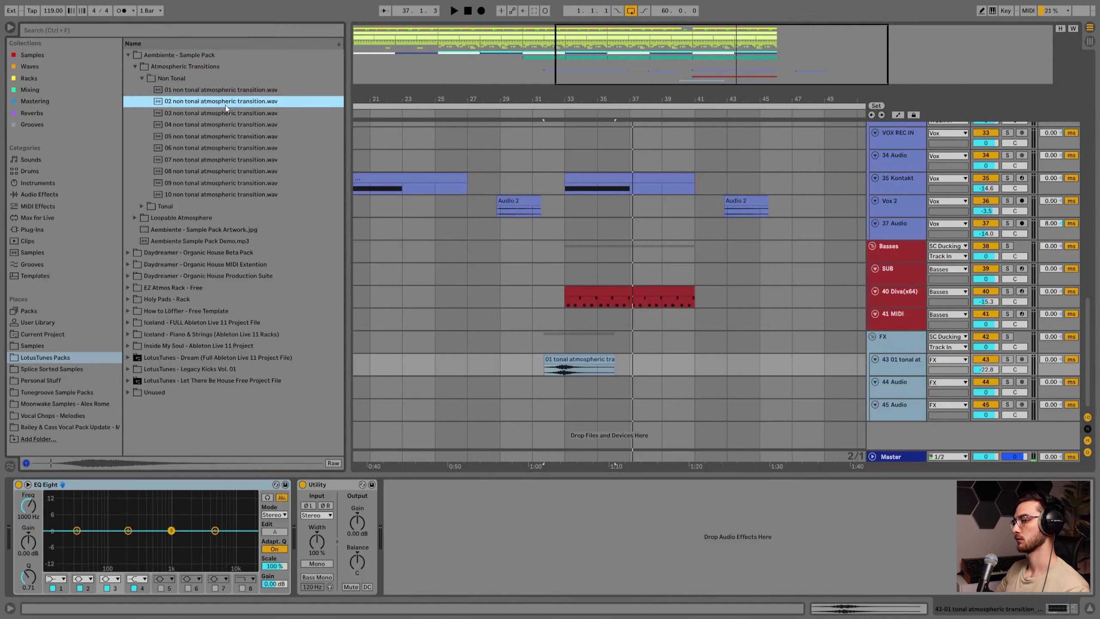
click(224, 113)
click(233, 124)
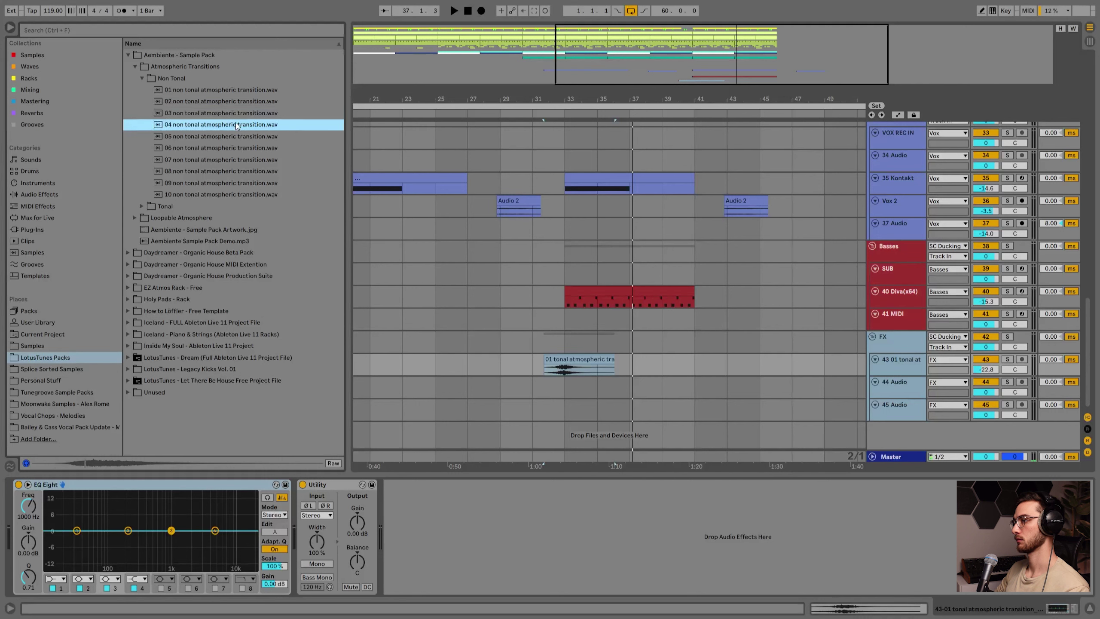
Add the 04 non tonal atmospheric transition to track 44 from 31.2.4 with warping off, and set the track volume to -24.4 dB.
drag(232, 124, 546, 384)
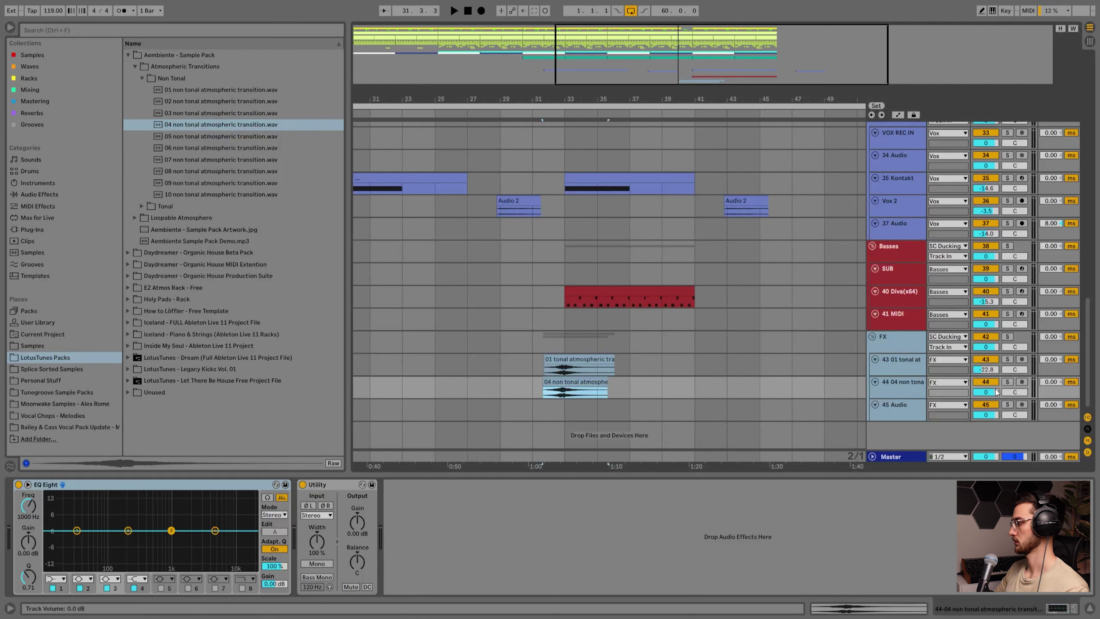
double_click(564, 382)
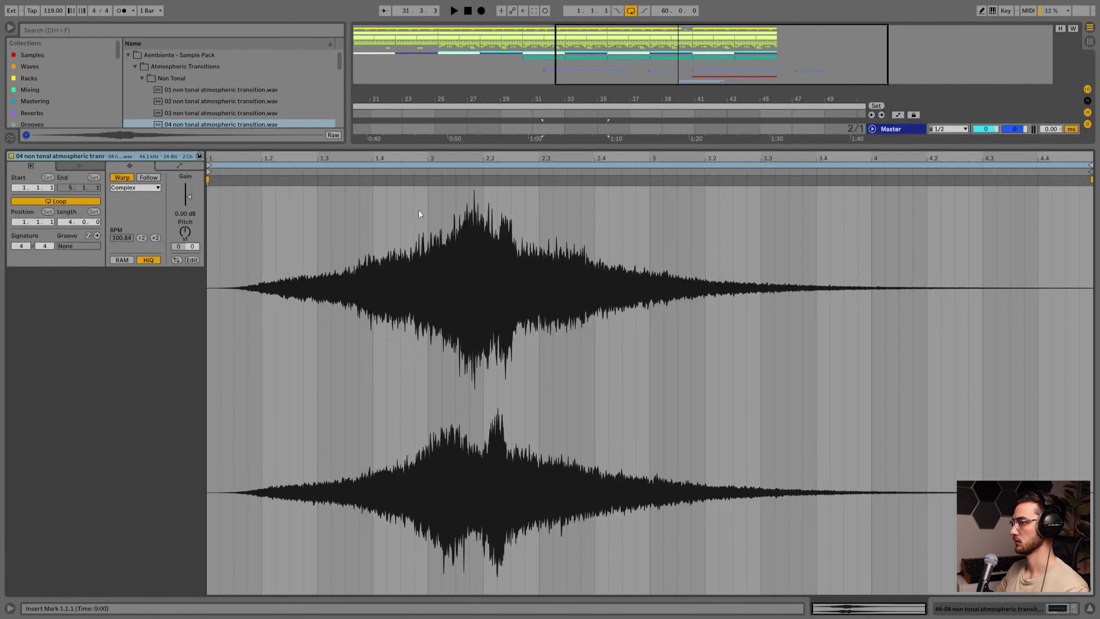
click(129, 178)
key(shift+Tab)
drag(569, 383, 565, 383)
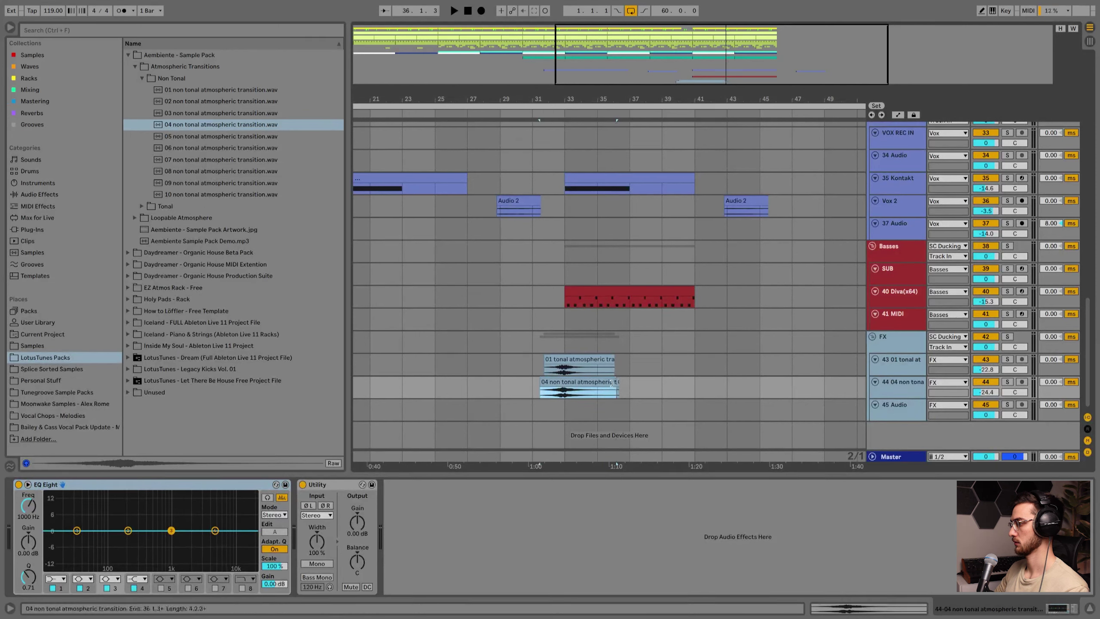
Lower track 44 to -37.0 dB and shift the non tonal transition clip slightly later to 31.3.1 while checking playback.
key(space)
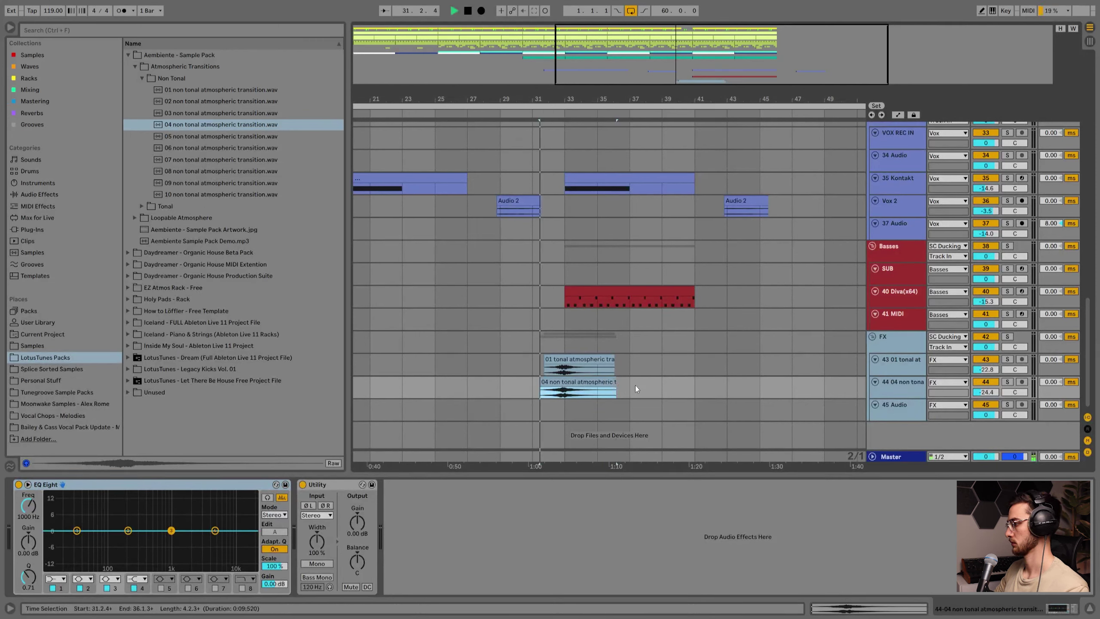
drag(986, 392, 986, 414)
drag(560, 99, 576, 155)
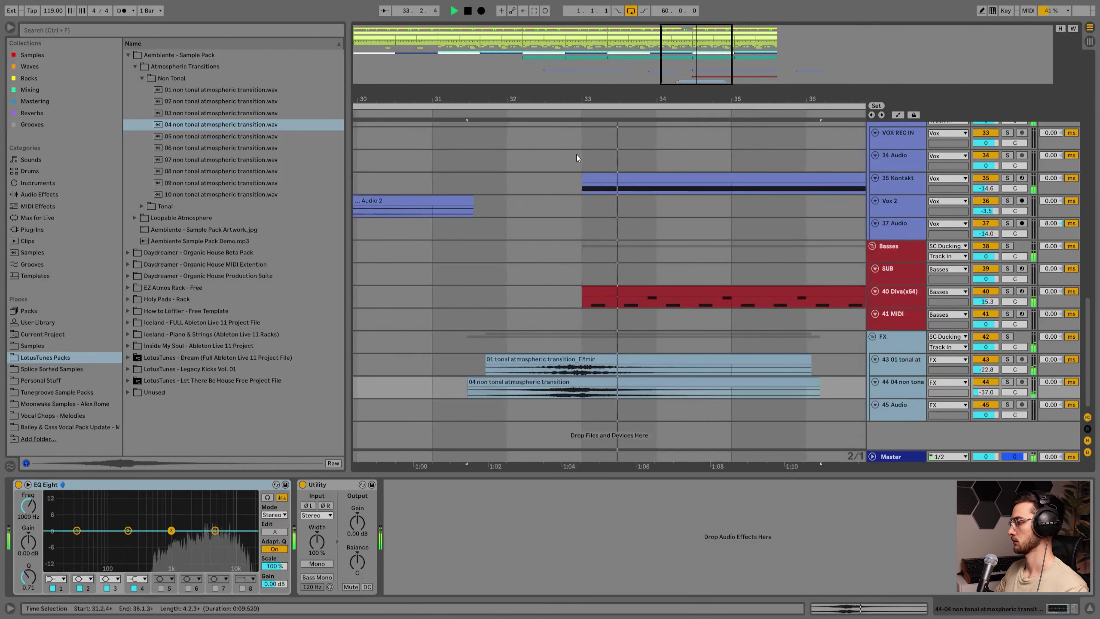
drag(542, 381, 549, 382)
click(424, 386)
key(space)
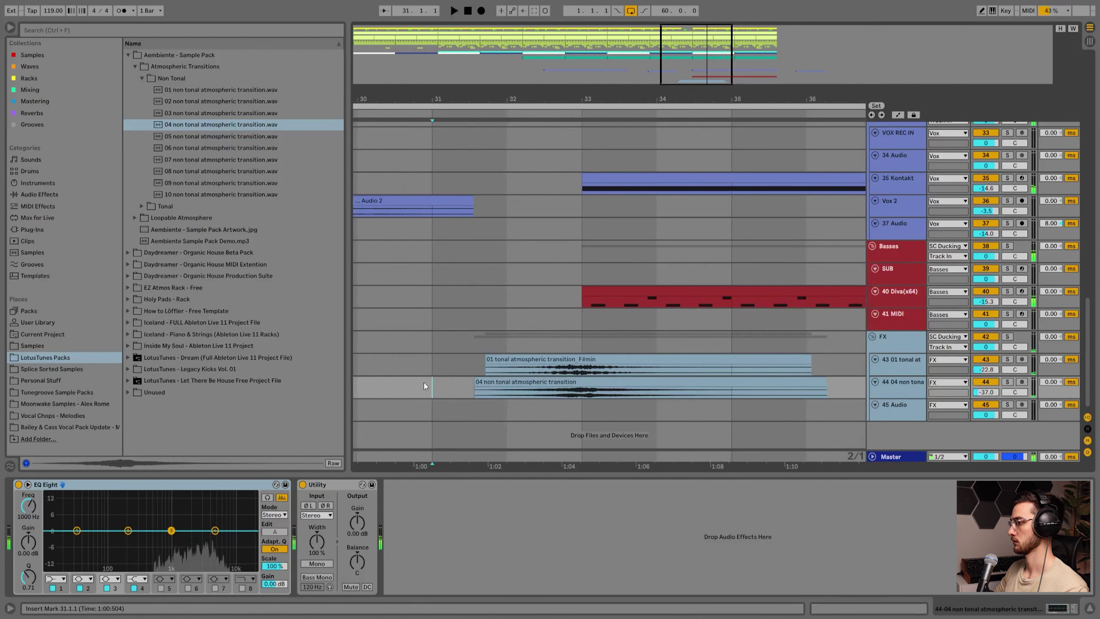
key(space)
drag(552, 94, 645, 81)
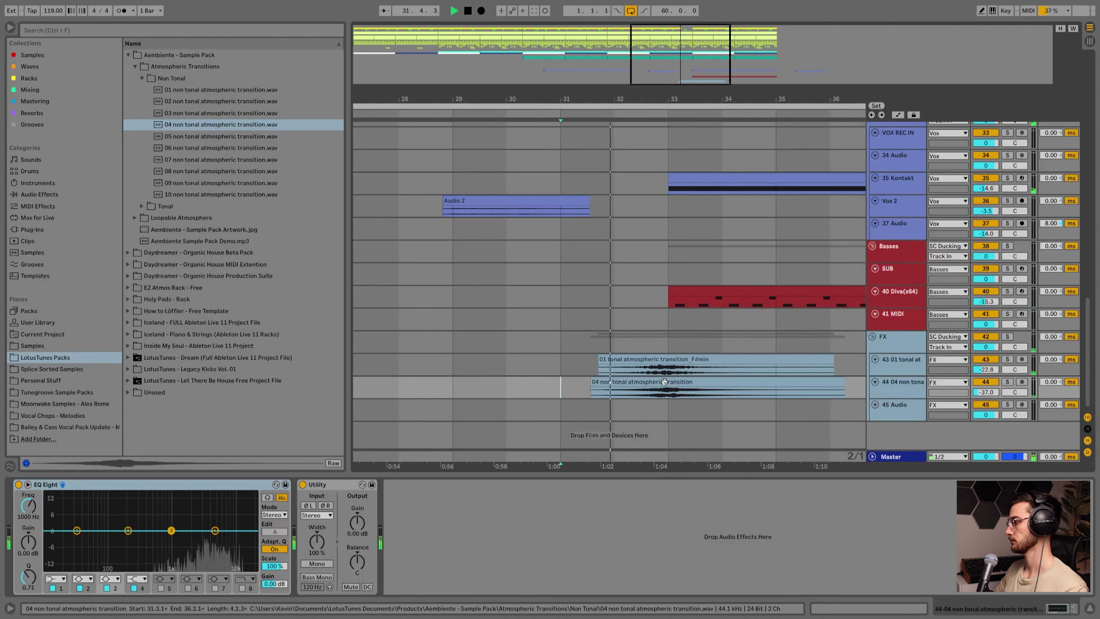
Set the grid to 1 bar and move both atmospheric transition clips one bar earlier, then listen to the result.
click(653, 361)
key(space)
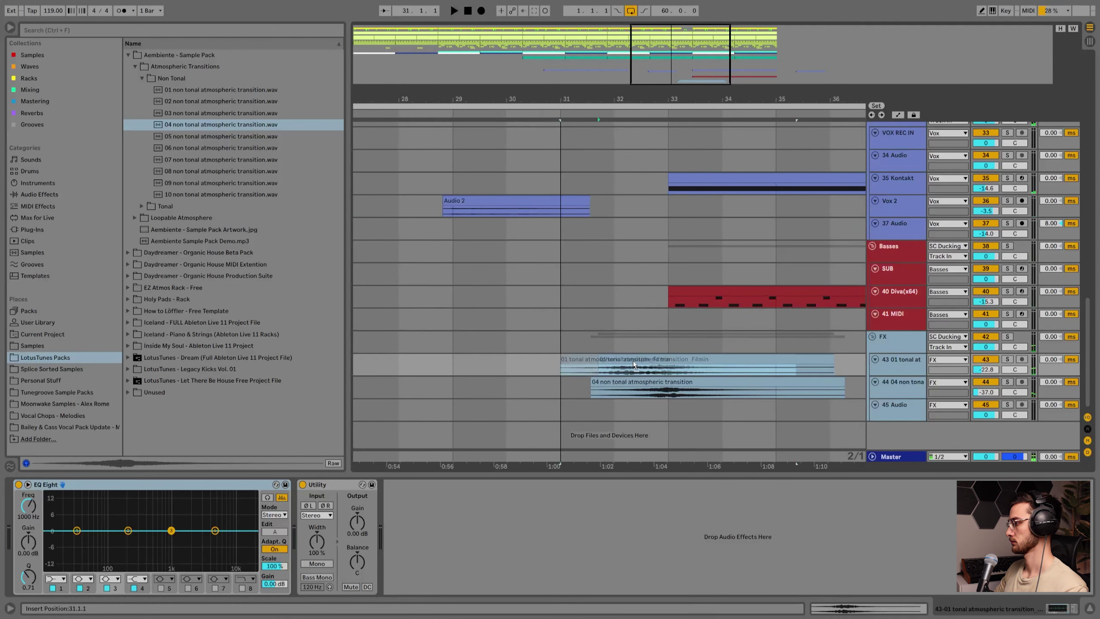
click(668, 382)
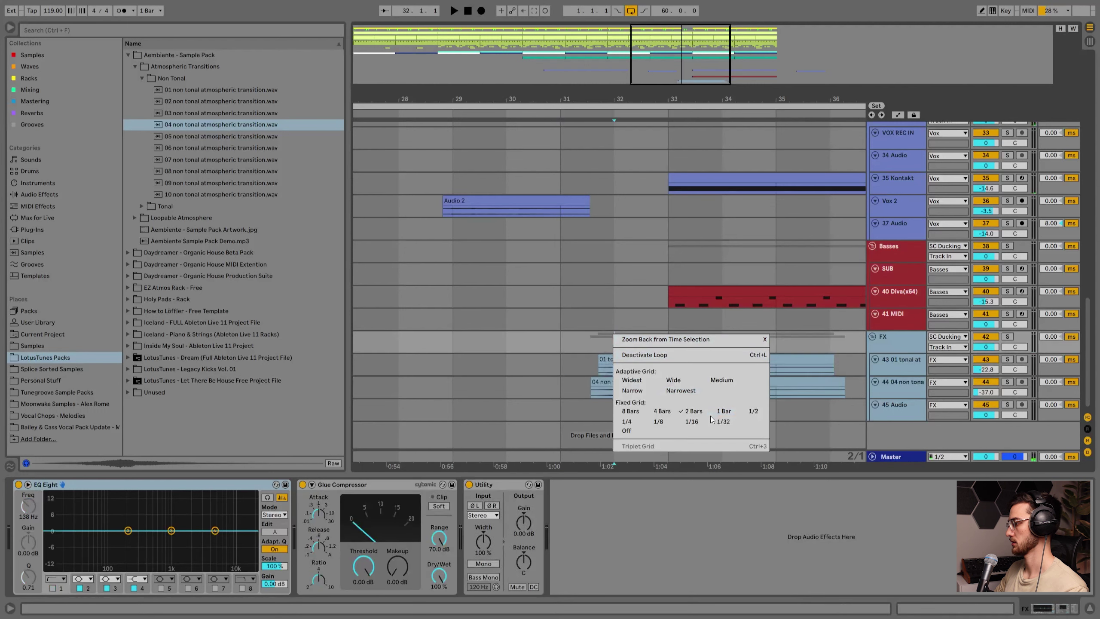
shift+click(650, 361)
drag(650, 362, 600, 361)
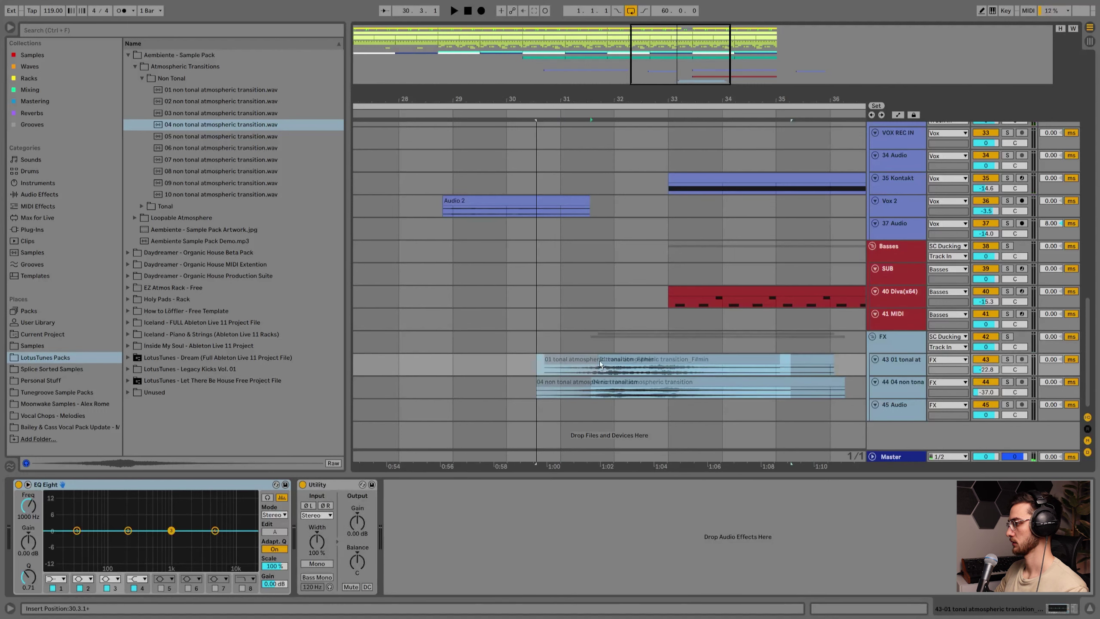
key(space)
click(615, 326)
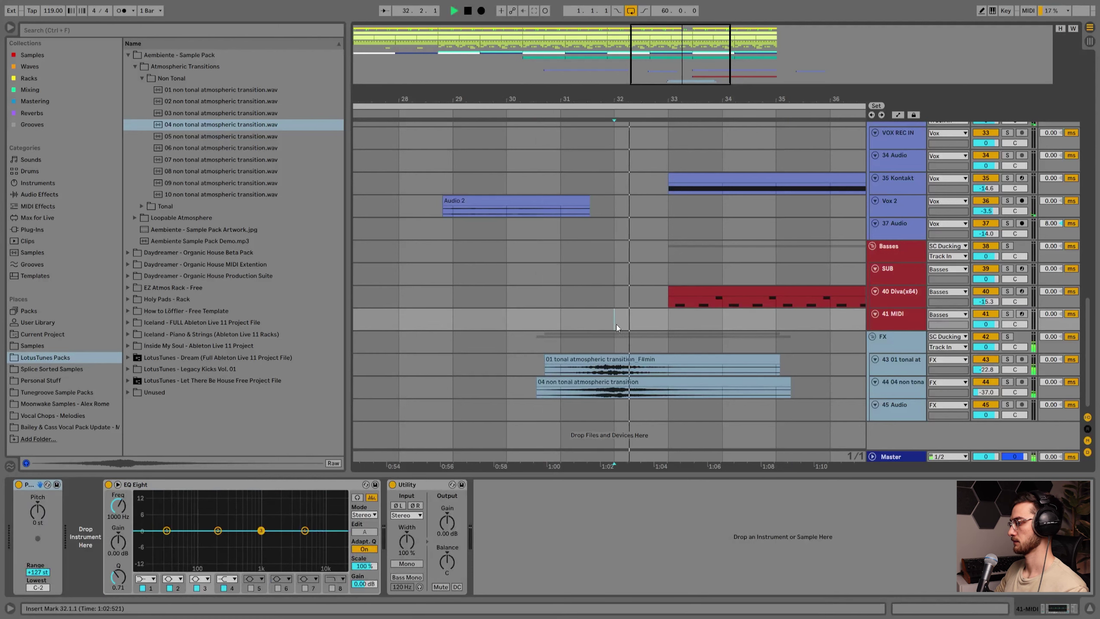
Deactivate the section from bar 32 to bar 33 in the three shaker loops on tracks 13 to 15.
scroll(647, 339, up, 5)
scroll(646, 339, up, 5)
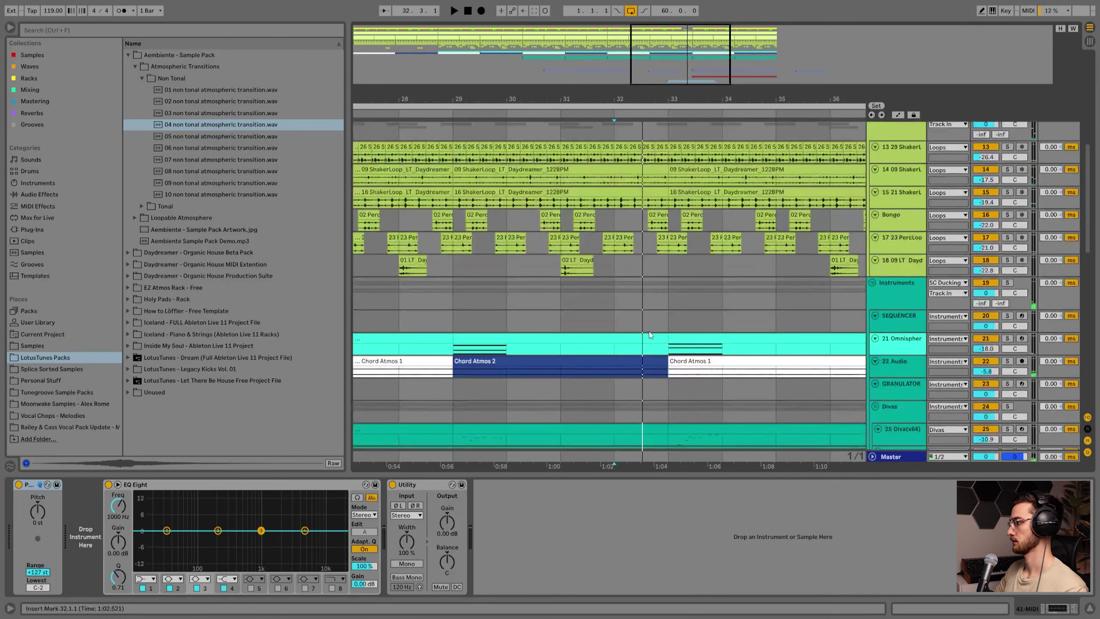
click(658, 248)
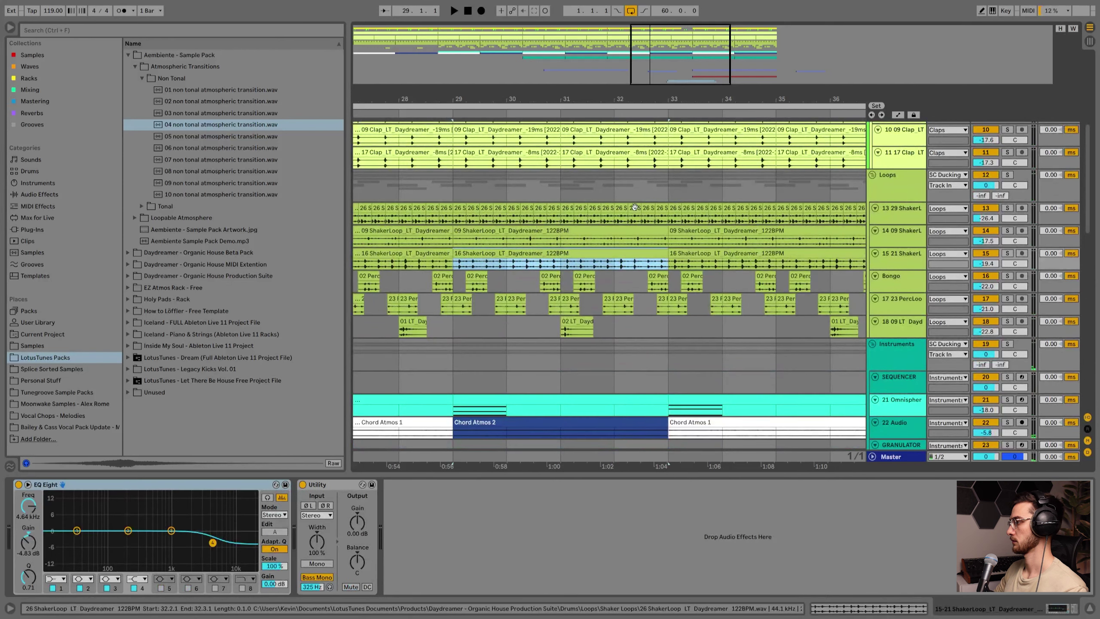
click(662, 202)
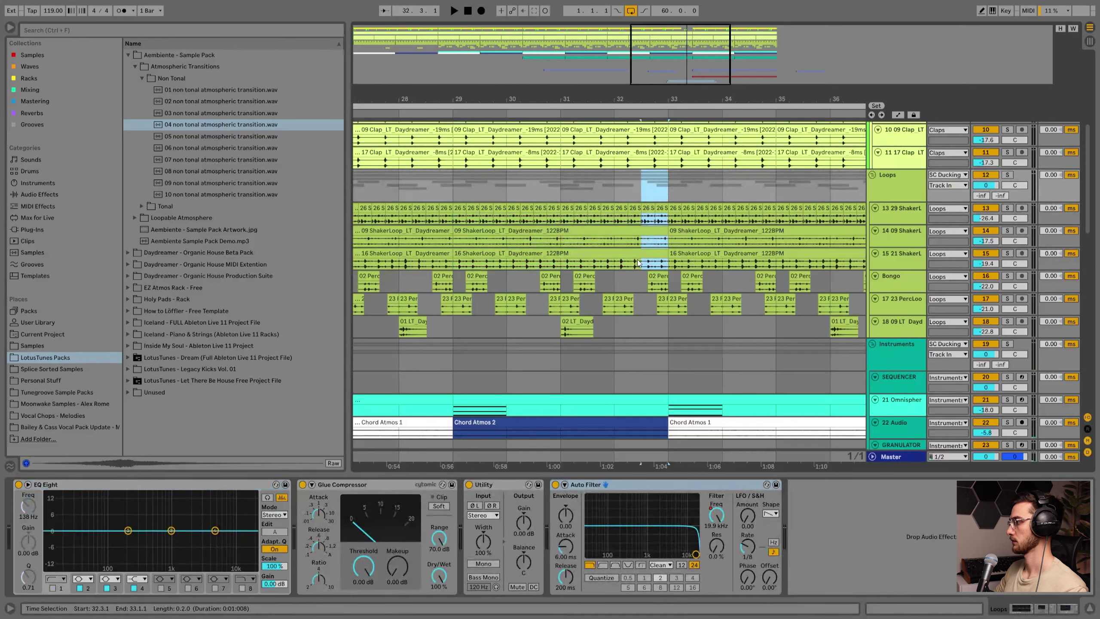
click(639, 262)
click(609, 184)
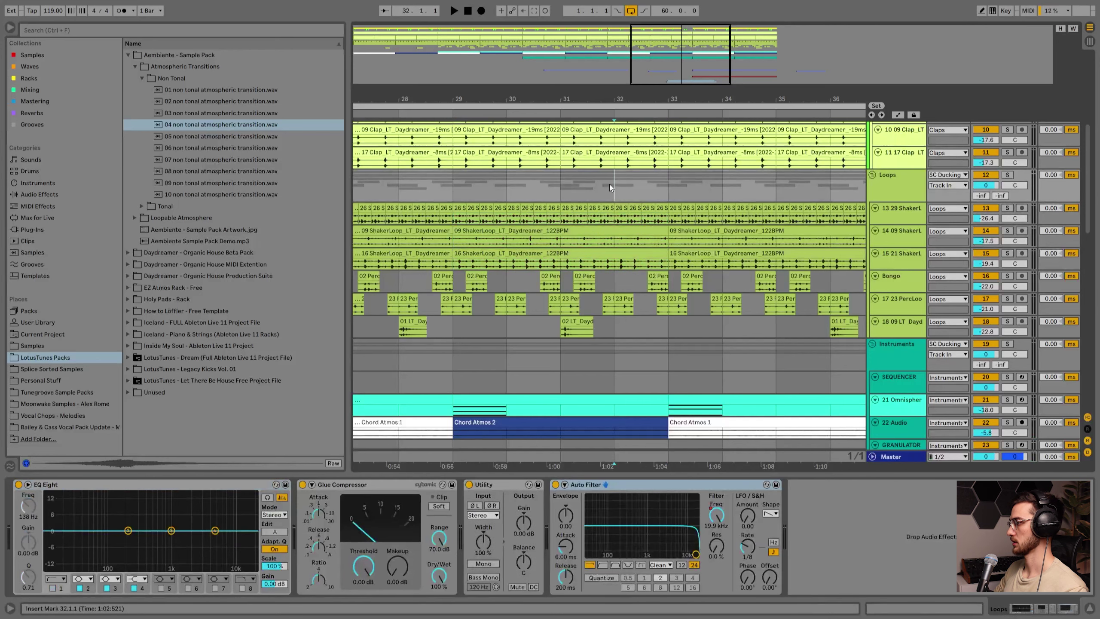
key(0)
Play from bar 31 and deactivate the Bongo and track 17 percussion loop clips between bars 32 and 33.
click(570, 185)
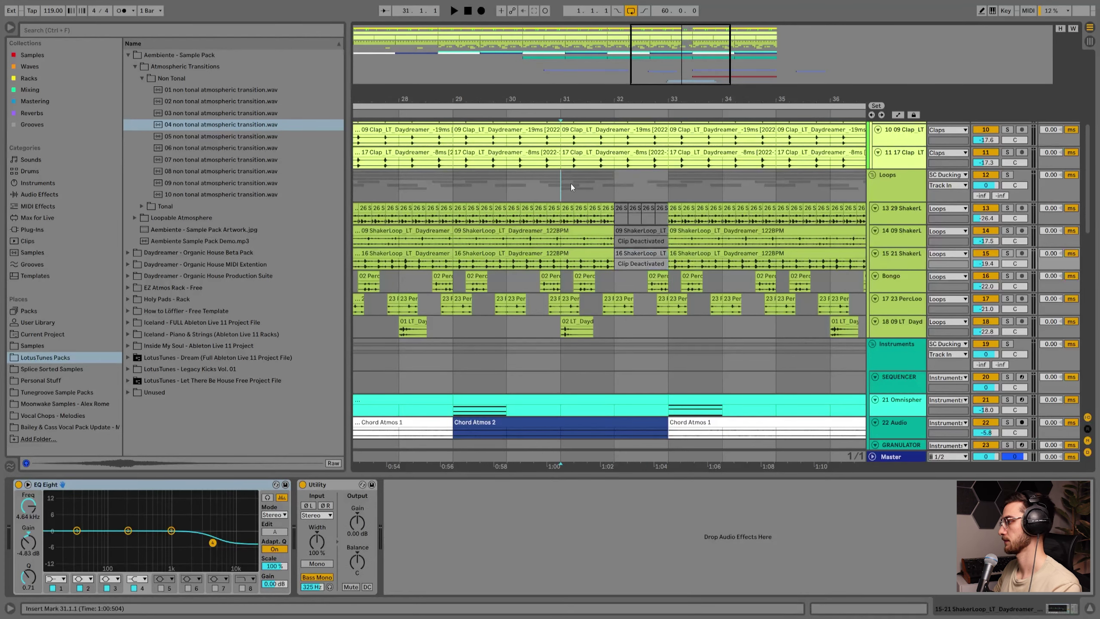
key(space)
scroll(593, 193, up, 1)
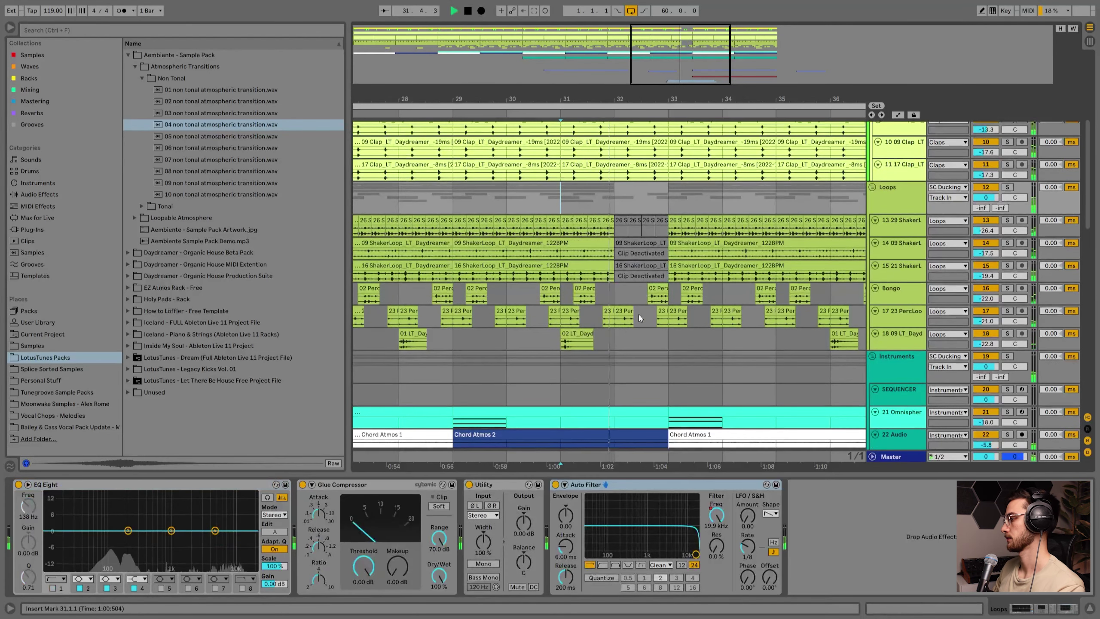
drag(622, 307, 661, 291)
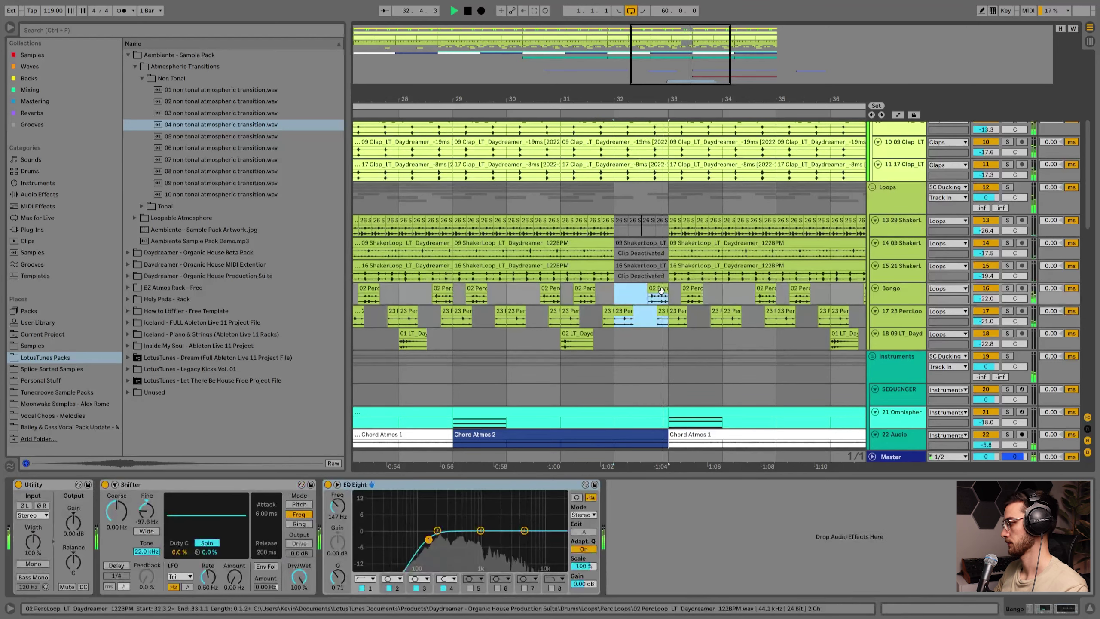
scroll(666, 250, up, 5)
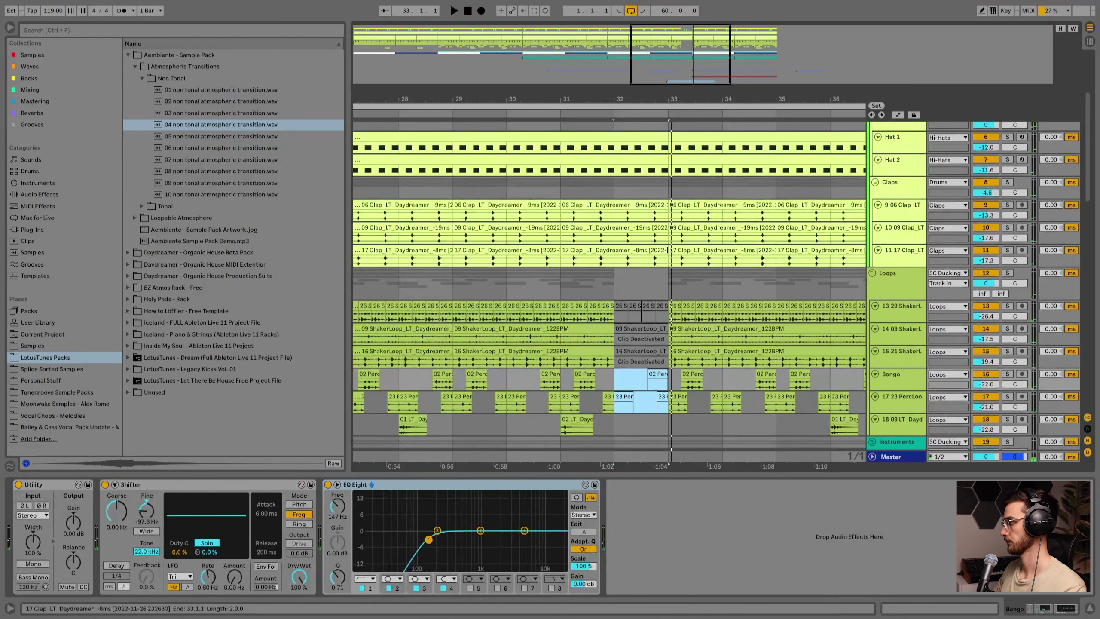
Deactivate the section from bar 32 to bar 33 in the three clap clips on tracks 9 to 11.
drag(668, 260, 561, 260)
drag(643, 250, 616, 251)
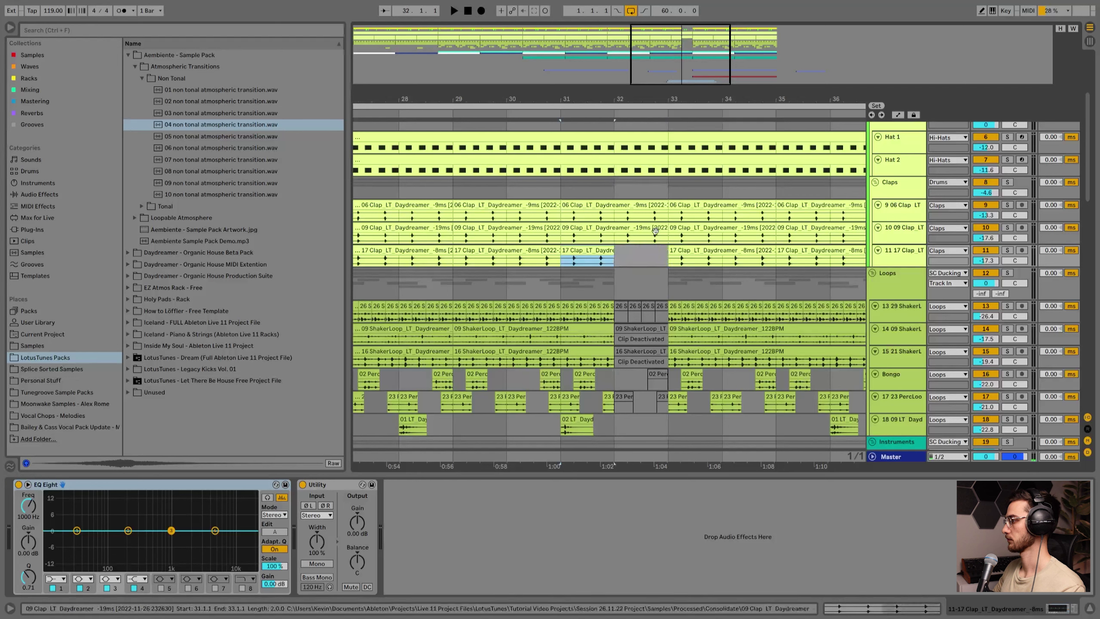
click(658, 228)
drag(663, 190, 624, 273)
key(0)
Play from bar 31 and deactivate the Hat 1 and Hat 2 clips between bars 32 and 33.
click(573, 184)
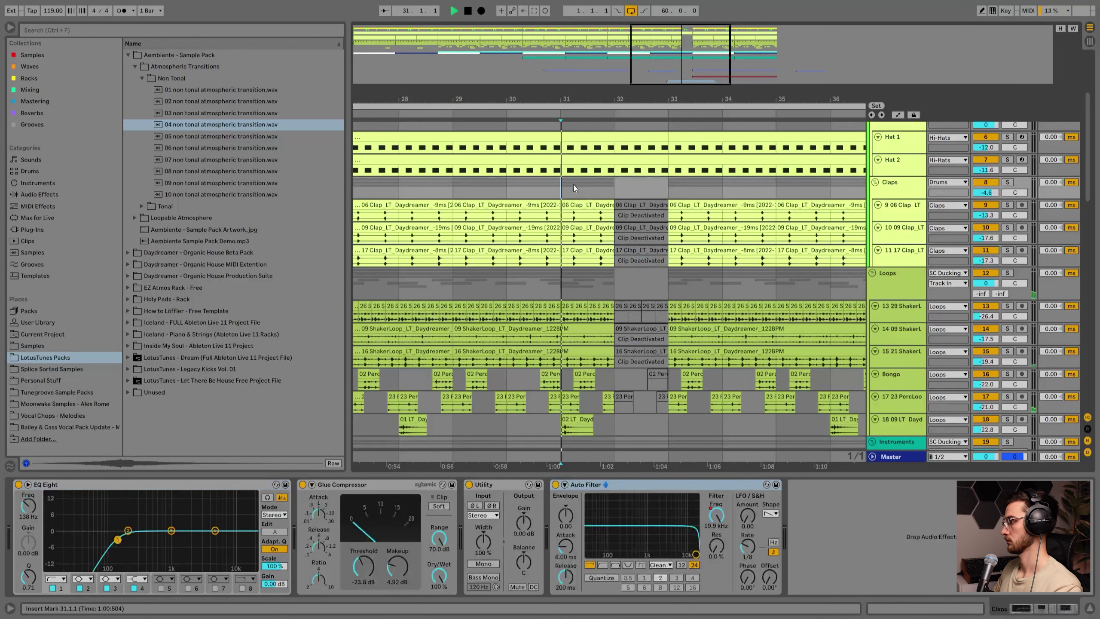
key(space)
scroll(641, 251, up, 3)
click(652, 221)
drag(666, 184, 615, 233)
scroll(638, 215, up, 2)
key(0)
Deactivate the two Tom hits in bar 32 and play the drum break from bar 30.
click(634, 213)
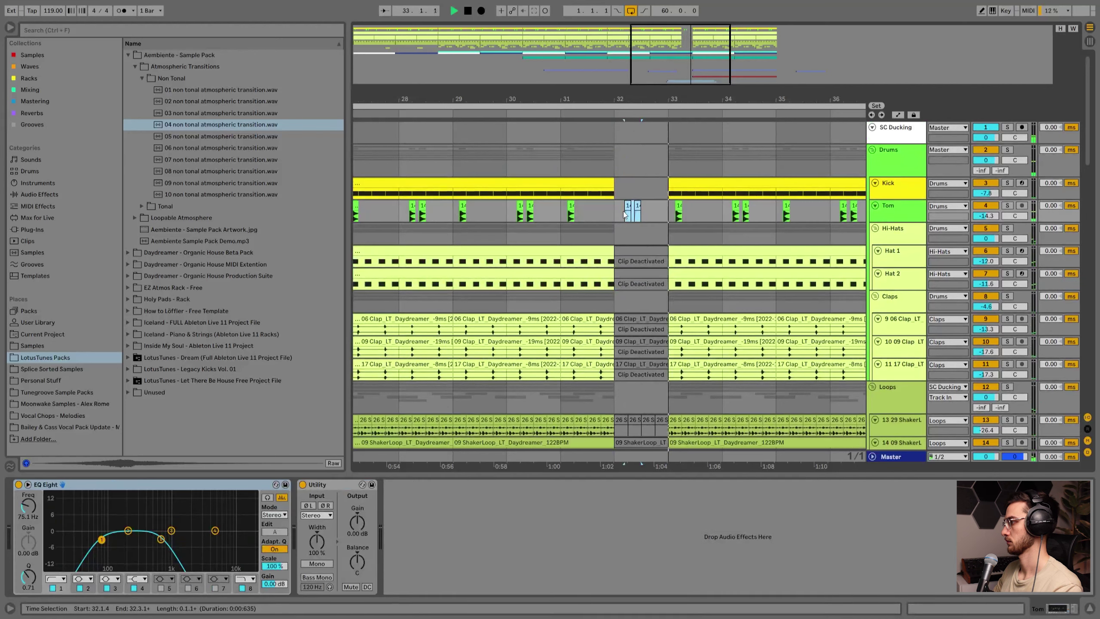
key(0)
click(531, 165)
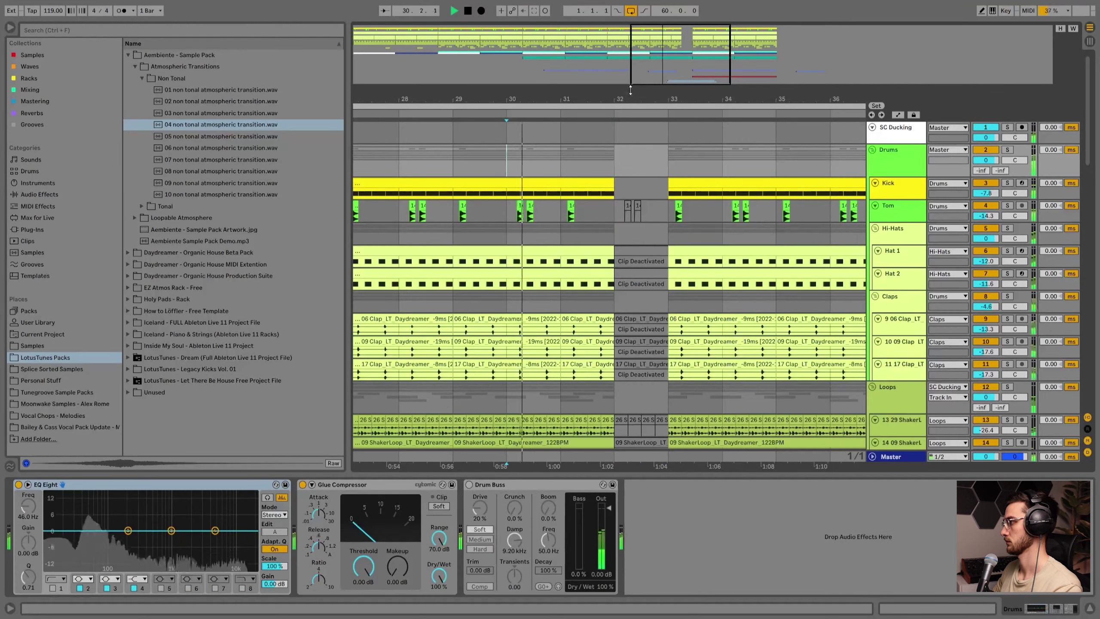
drag(621, 97, 516, 95)
scroll(534, 285, down, 3)
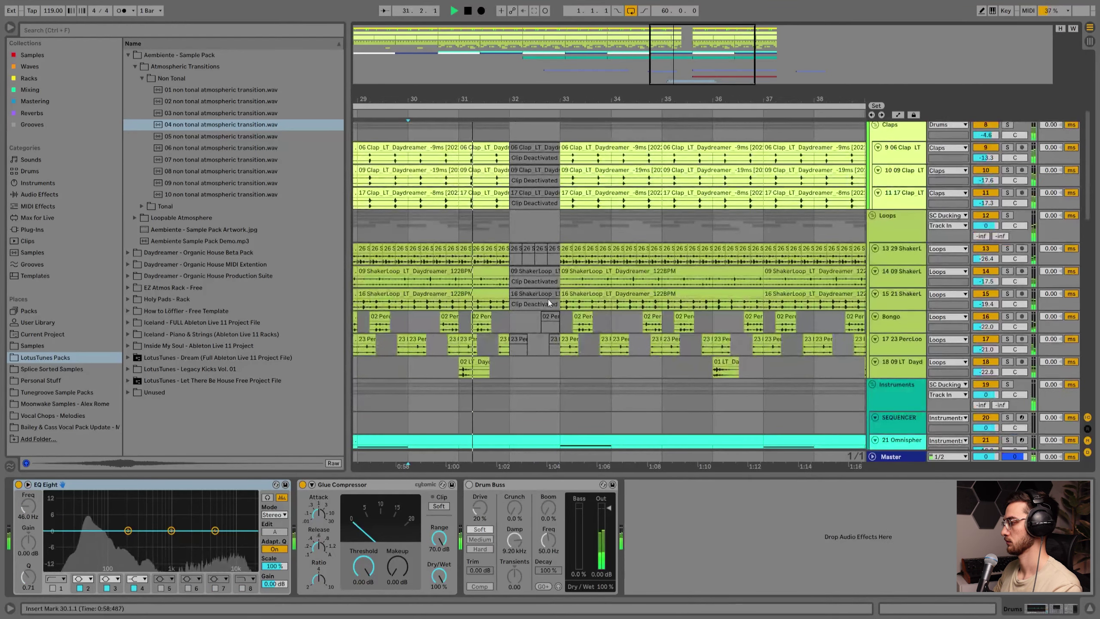
scroll(570, 341, up, 2)
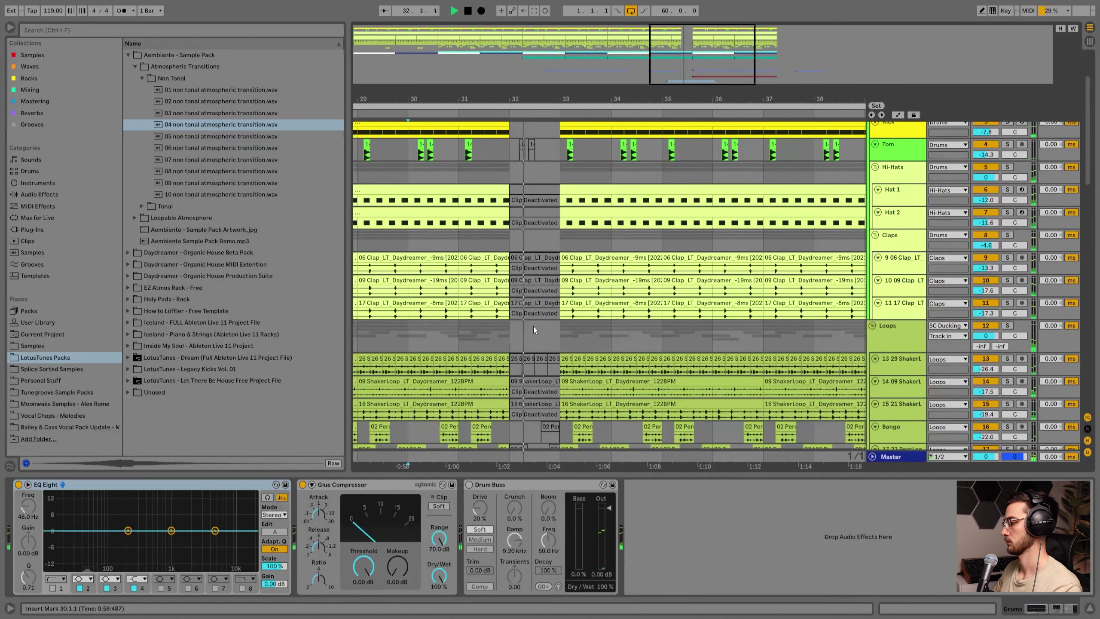
Check the instrument, sample and vocal tracks around the bar 32 break and play from bar 30.
scroll(532, 328, down, 5)
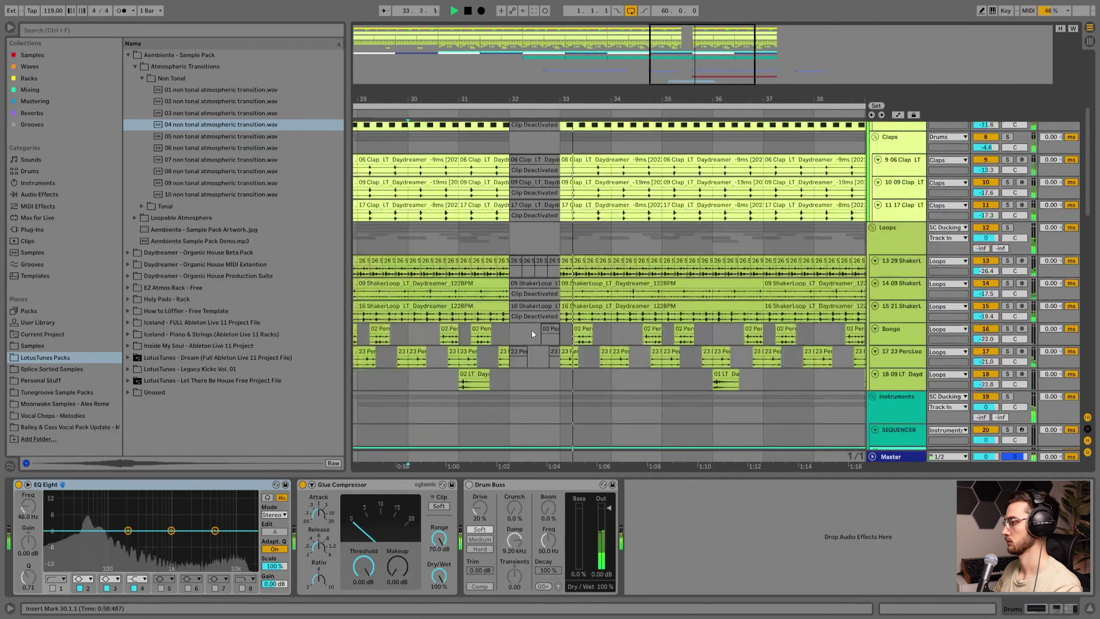
scroll(531, 331, down, 8)
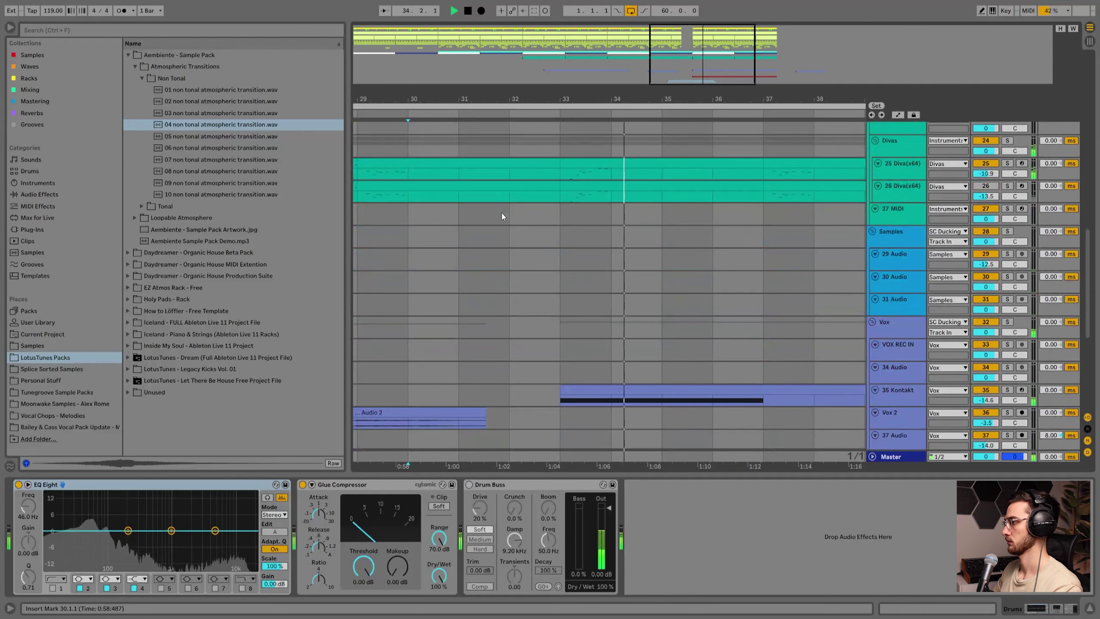
drag(512, 102, 513, 87)
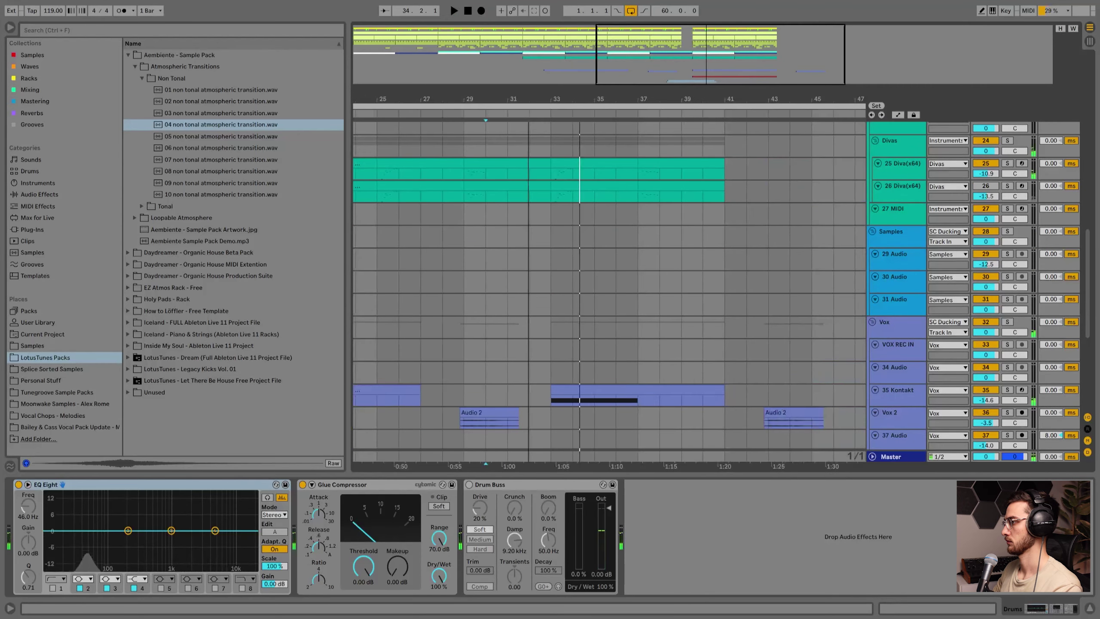
click(541, 166)
drag(543, 102, 544, 125)
scroll(545, 187, up, 2)
click(576, 223)
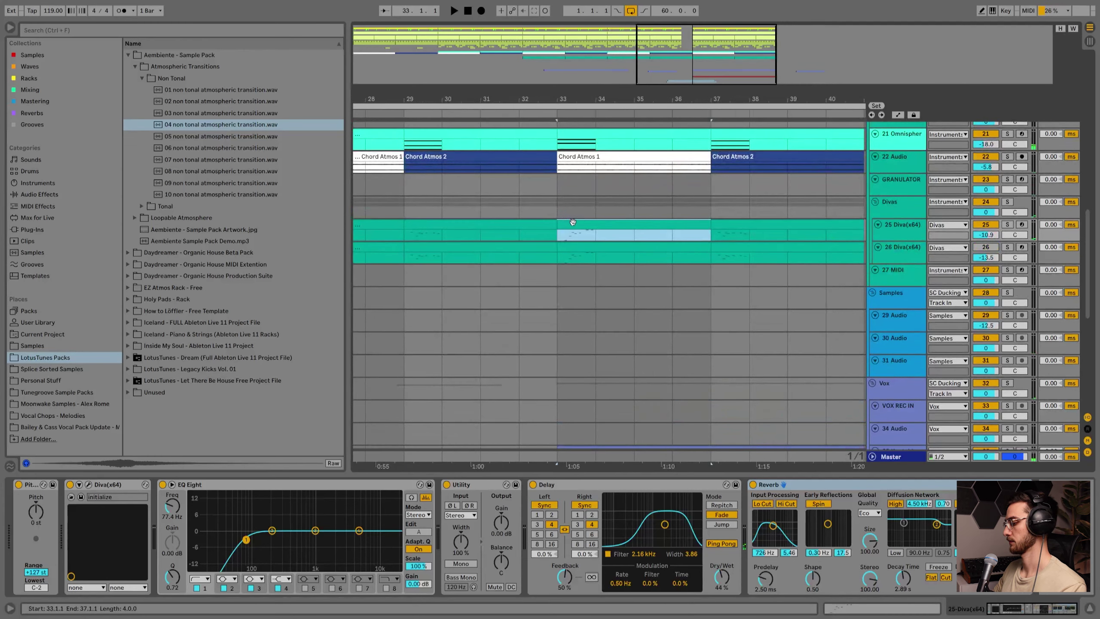
click(461, 202)
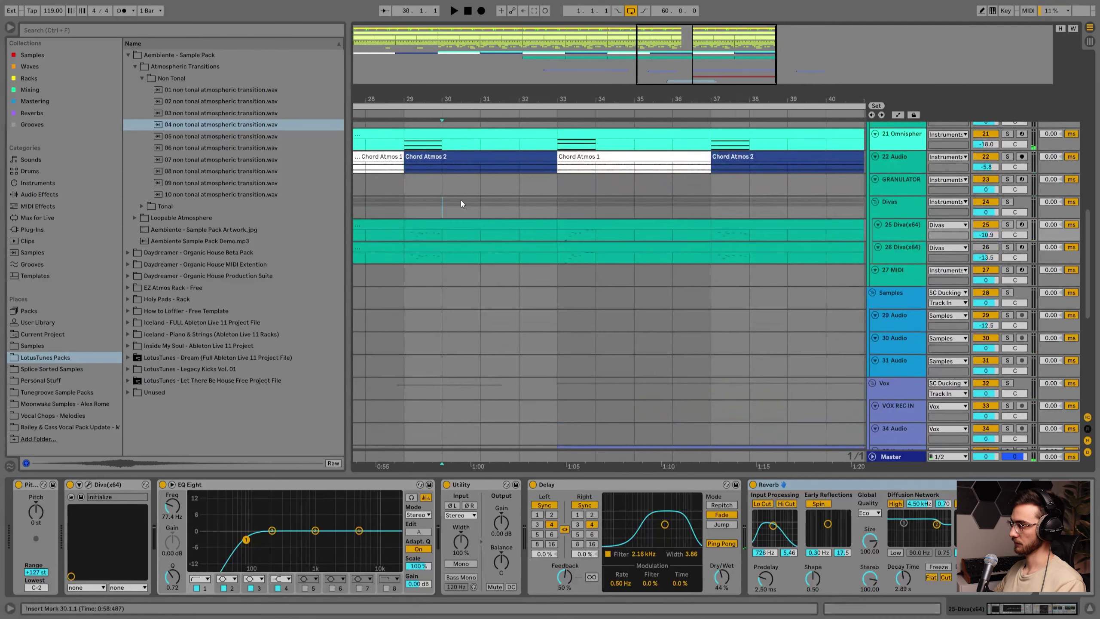
key(space)
scroll(525, 237, up, 1)
Add G5, F5 and D5 sixteenth notes at the end of the track 25 Diva clip leading into bar 33.
click(539, 245)
double_click(540, 244)
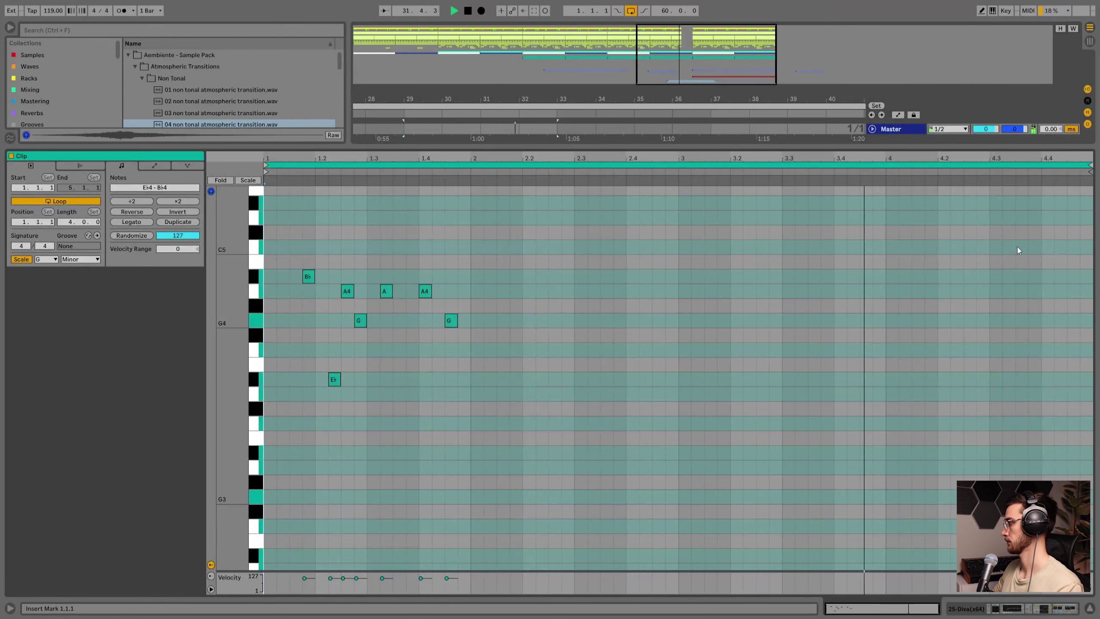
scroll(1007, 300, up, 3)
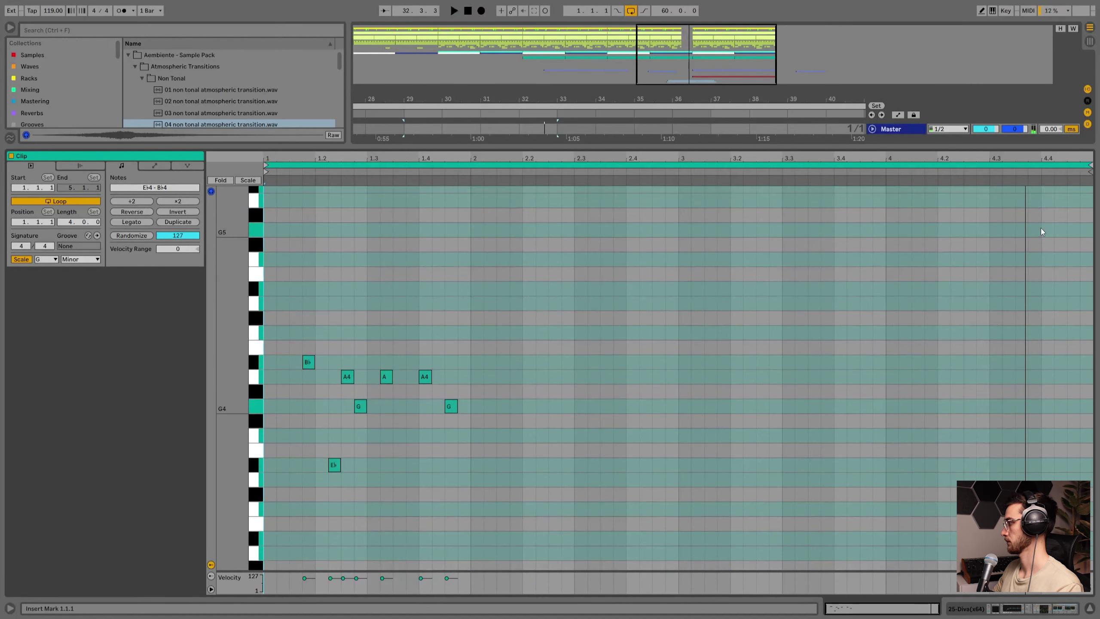
double_click(1033, 230)
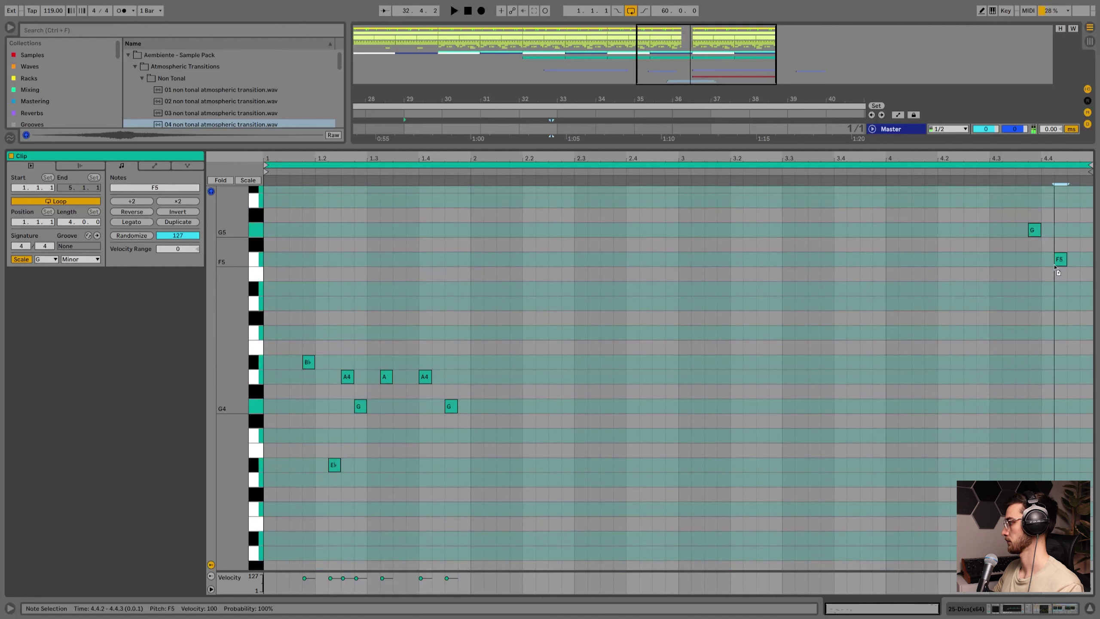
click(994, 257)
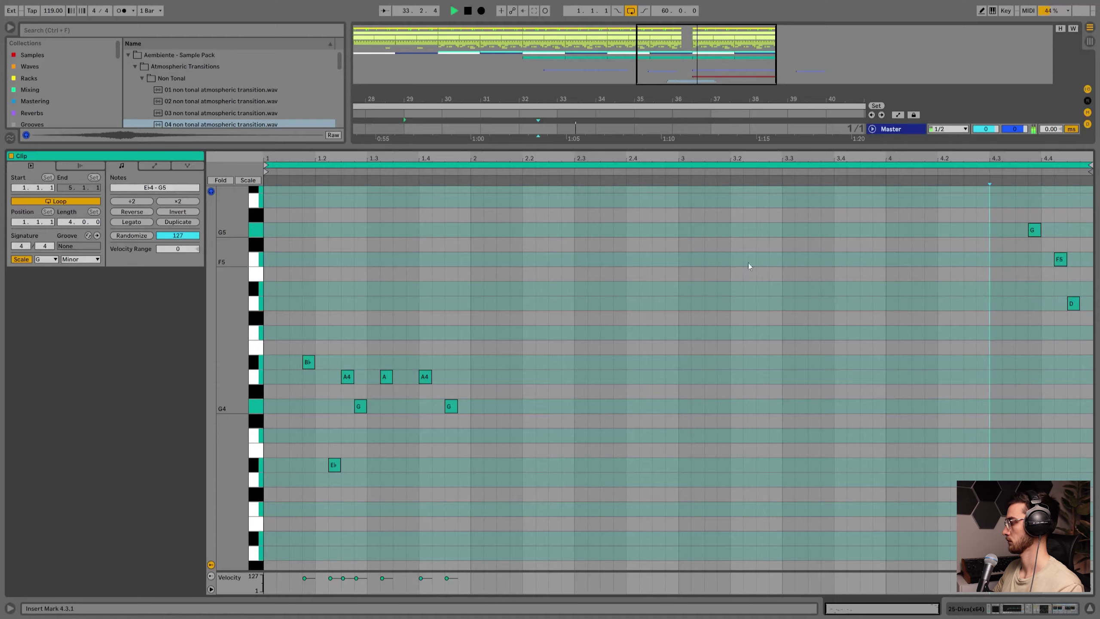
Return to the arrangement's device view and audition the new Diva fill by playing from bar 31 into bar 33.
key(shift+Tab)
scroll(519, 218, up, 4)
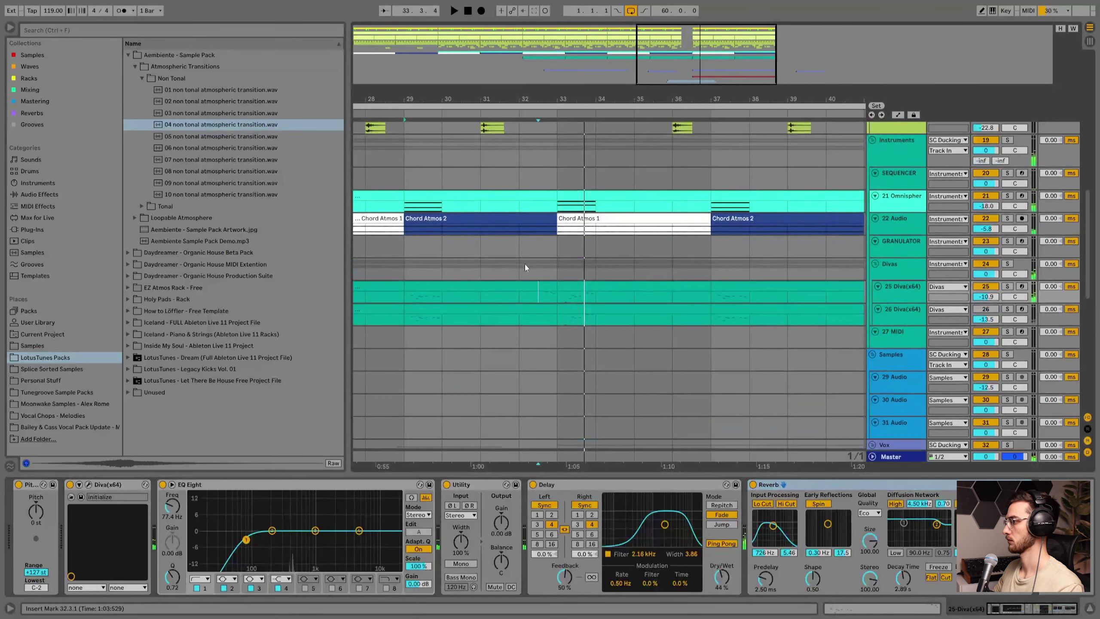
click(492, 256)
key(space)
scroll(558, 304, up, 4)
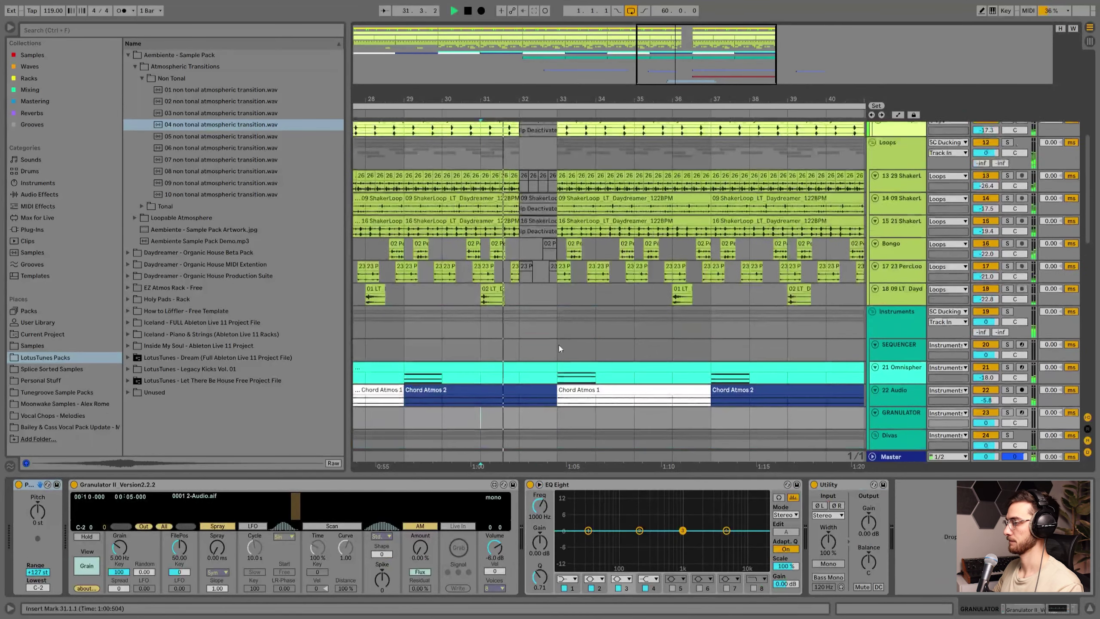
scroll(517, 289, down, 4)
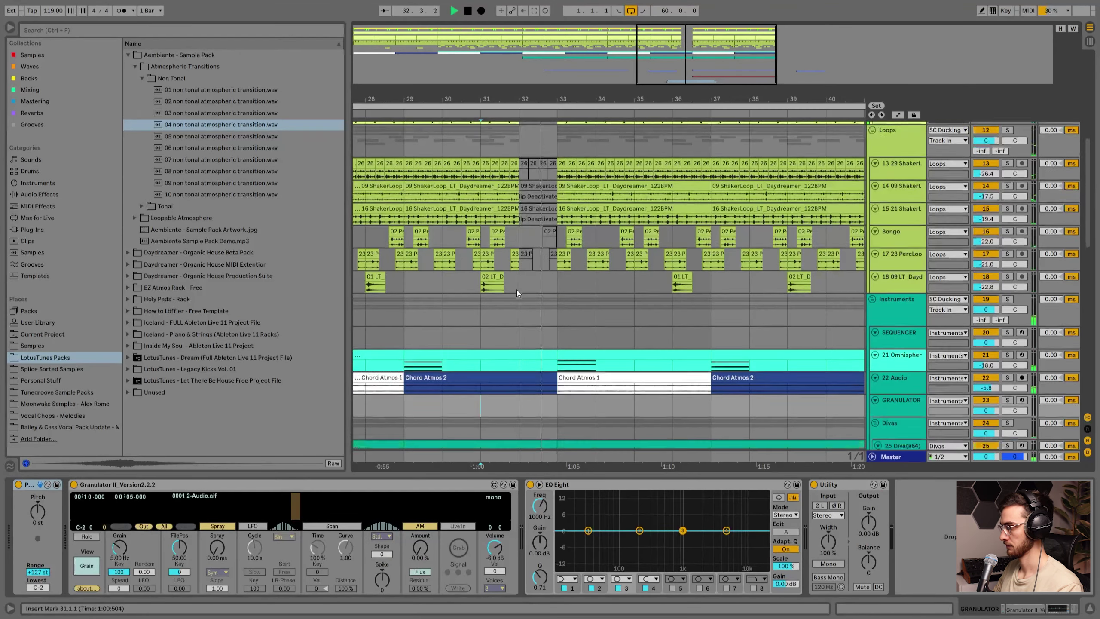
scroll(518, 298, down, 4)
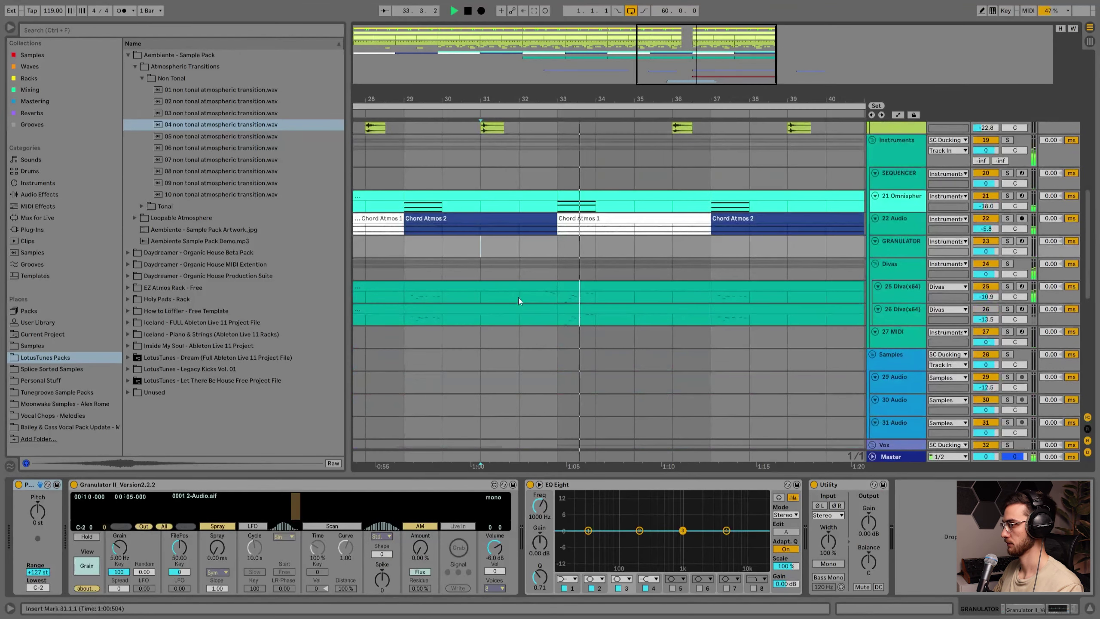
Shift the three fill notes in the track 25 Diva clip one sixteenth later and play them.
double_click(545, 287)
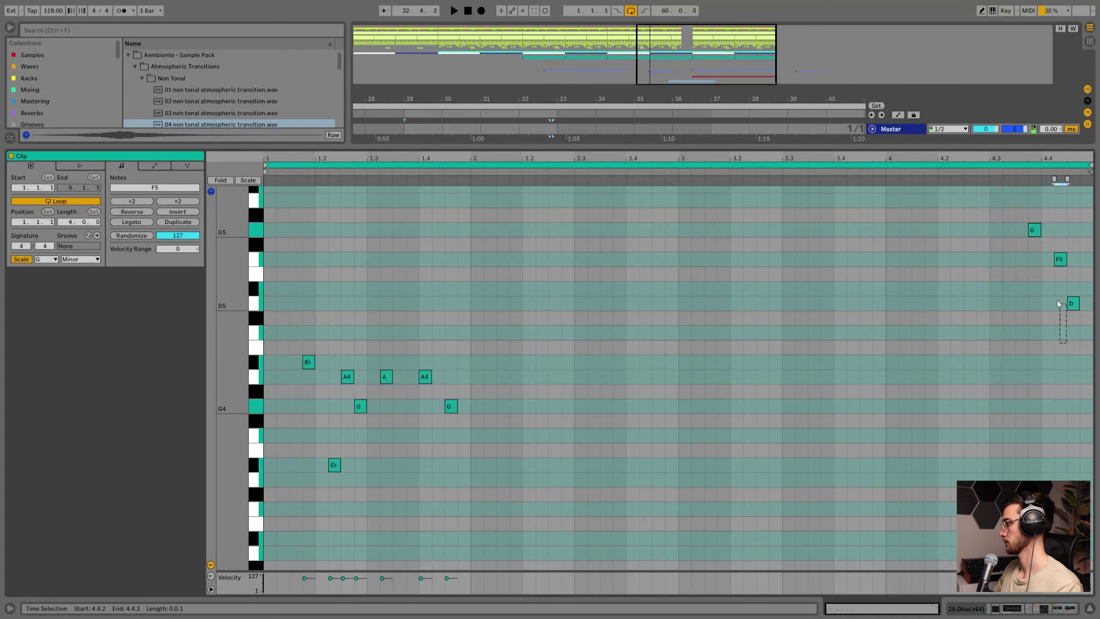
drag(1057, 300, 1017, 211)
key(Right)
click(1023, 218)
key(space)
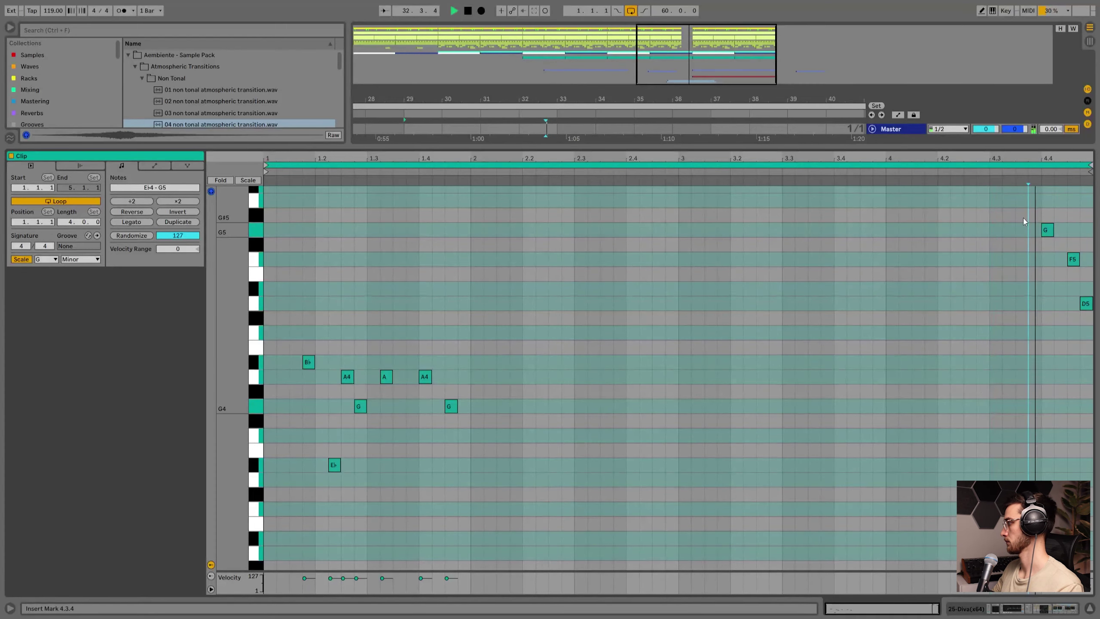
key(shift+Tab)
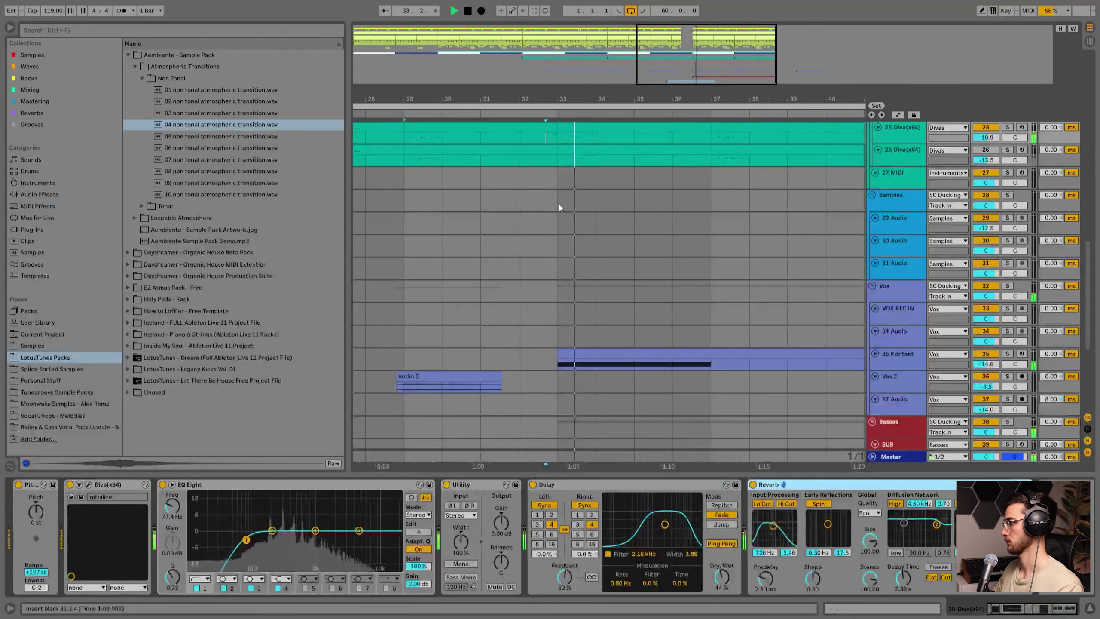
Play from bar 30 while checking the vocal, bass and FX tracks around the transition.
click(444, 186)
scroll(506, 293, down, 5)
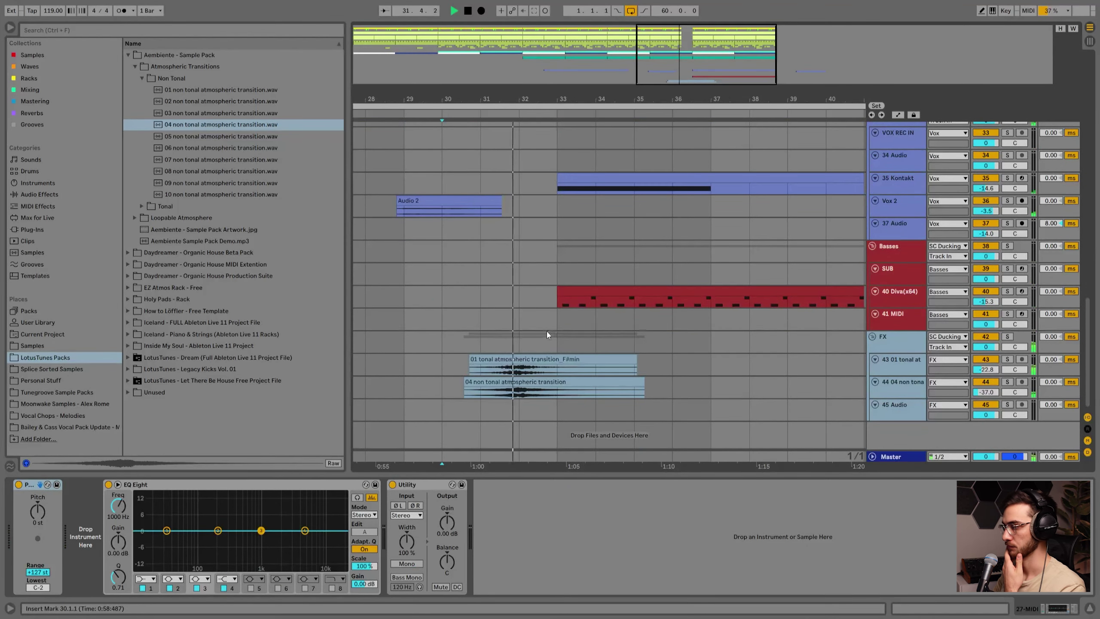
scroll(516, 314, up, 5)
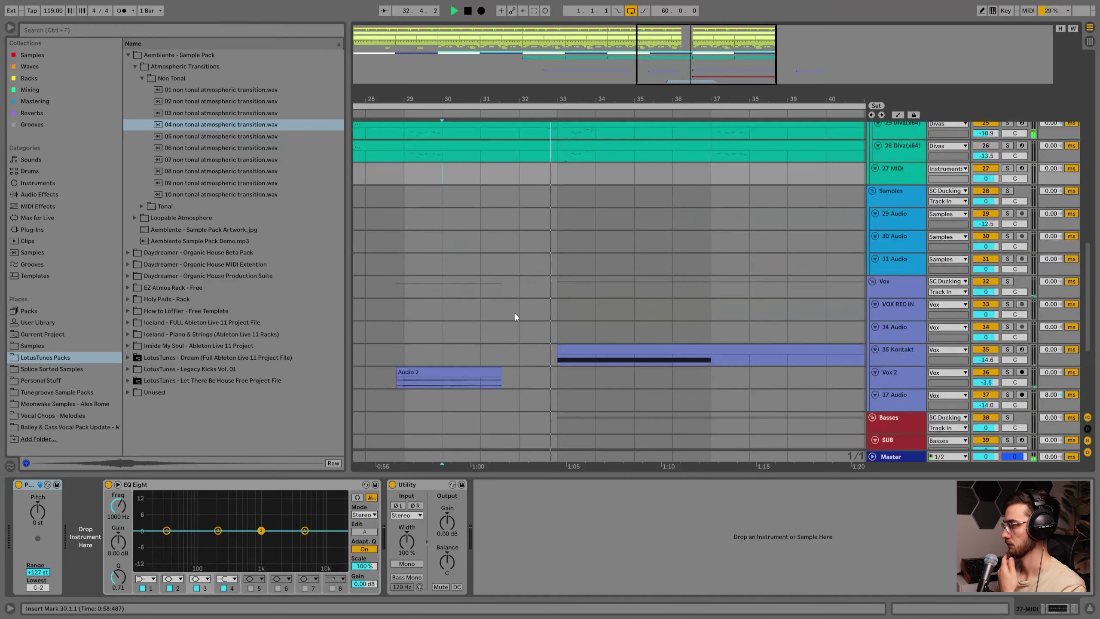
scroll(515, 313, up, 10)
Stop playback and select the deactivated bar 32 section of the clap clips on tracks 9 to 11.
click(525, 298)
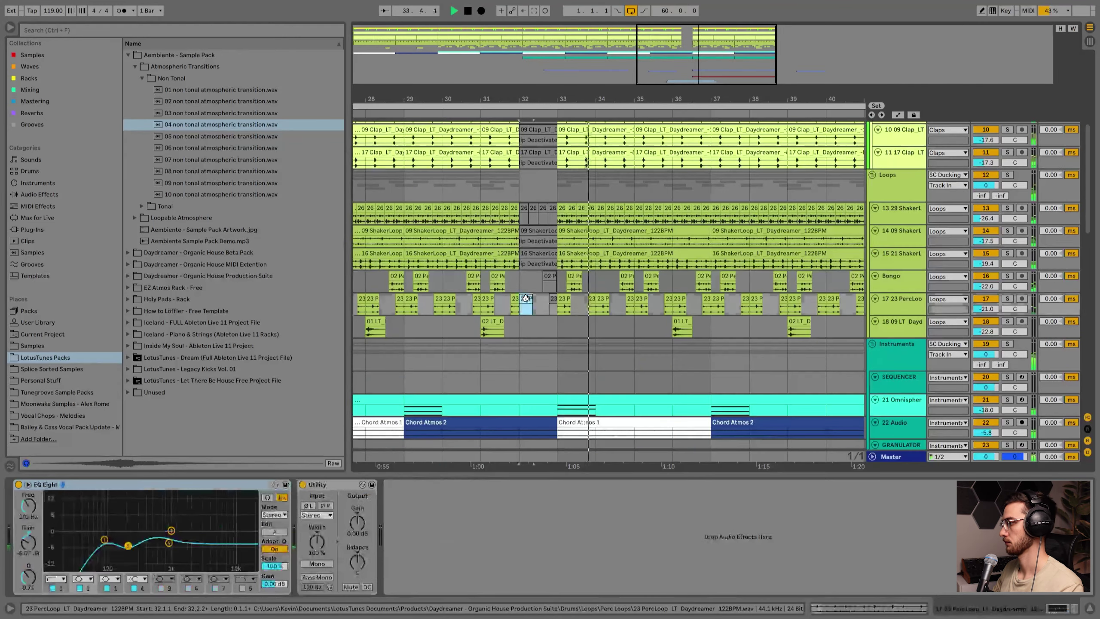
drag(515, 99, 515, 143)
key(space)
click(537, 253)
drag(526, 189, 571, 206)
click(594, 207)
scroll(593, 207, up, 3)
click(572, 226)
shift+click(545, 180)
scroll(543, 195, up, 1)
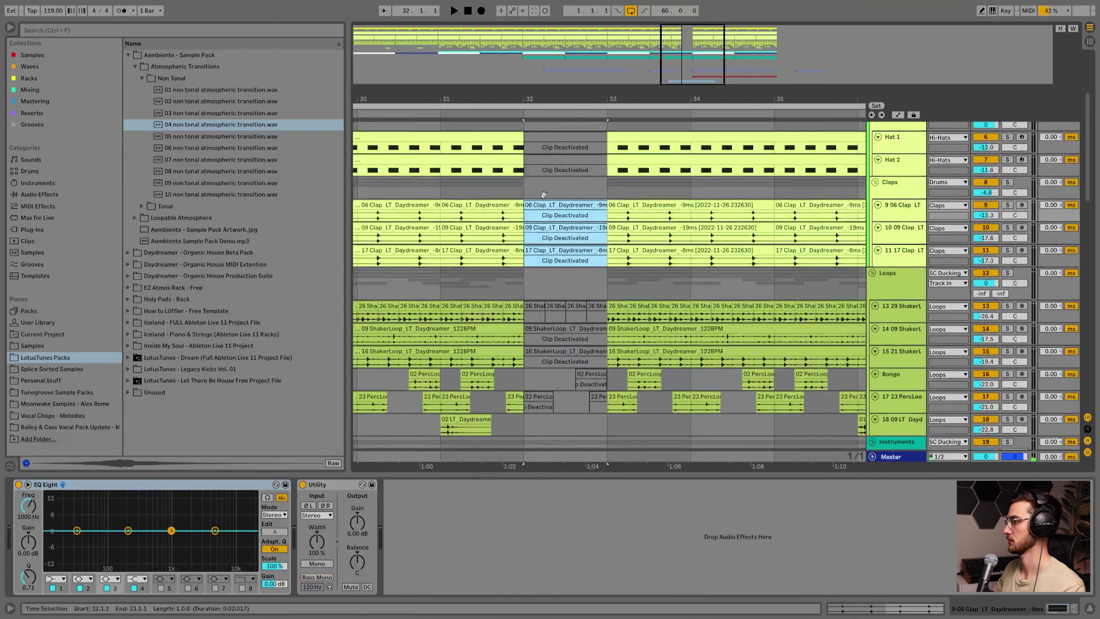
Set the grid to 1/2 and extend the Kick clip before the break to 32.3.
scroll(543, 194, up, 5)
click(545, 188)
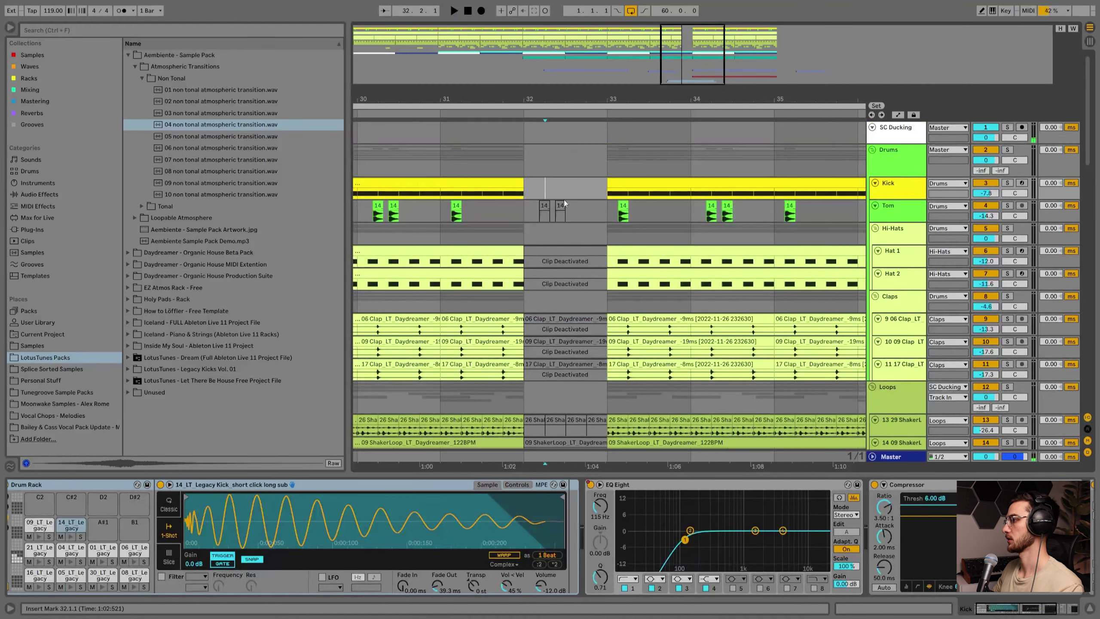
right_click(576, 214)
click(717, 324)
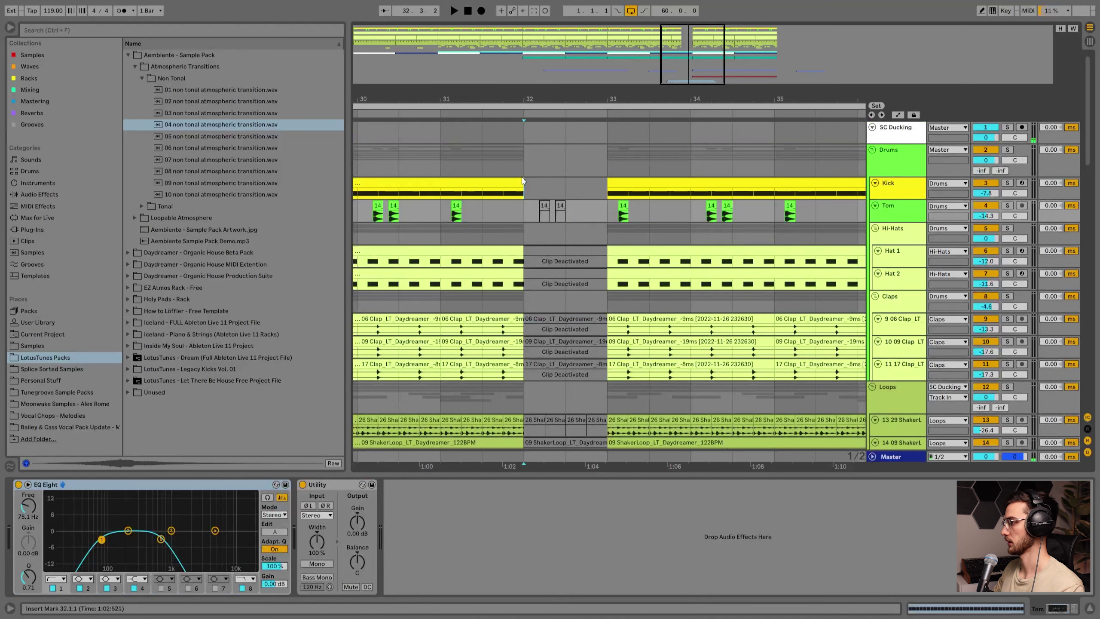
click(563, 232)
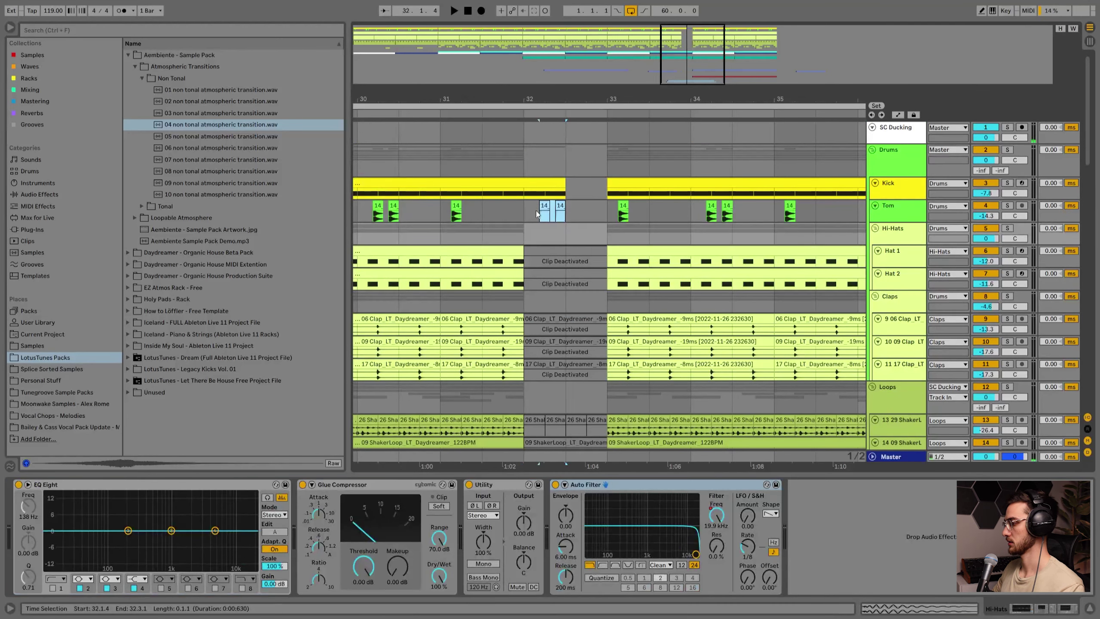
Reactivate the Tom, hat, clap, shaker and track 17 percussion loop clips in the first half of bar 32.
click(537, 214)
drag(541, 224, 542, 399)
scroll(558, 295, down, 3)
scroll(562, 363, down, 3)
shift+click(563, 334)
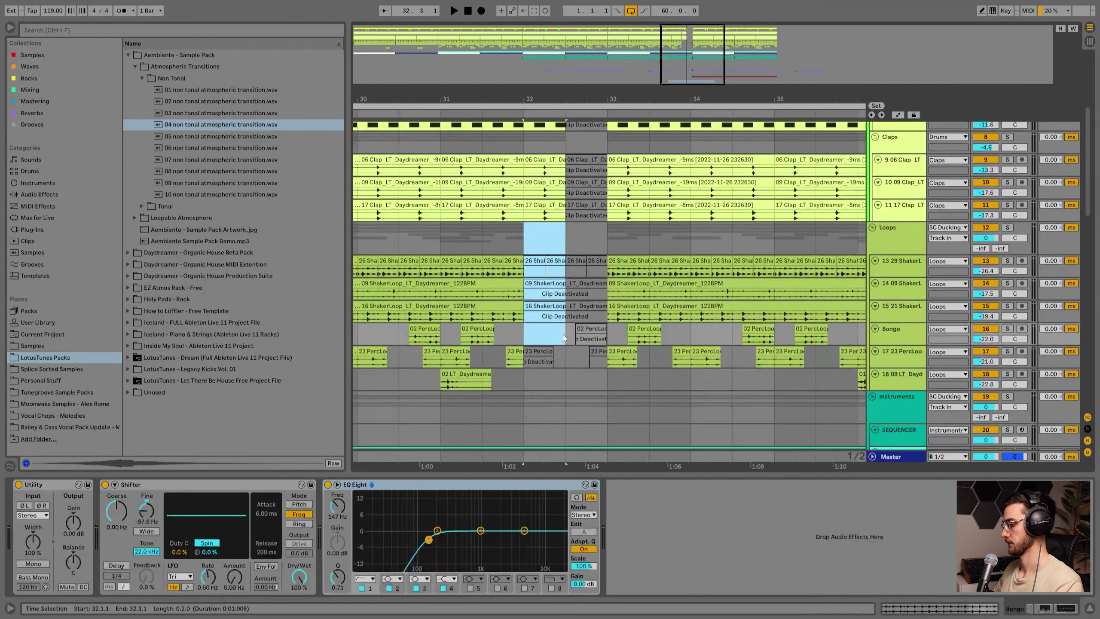
key(0)
scroll(560, 344, down, 3)
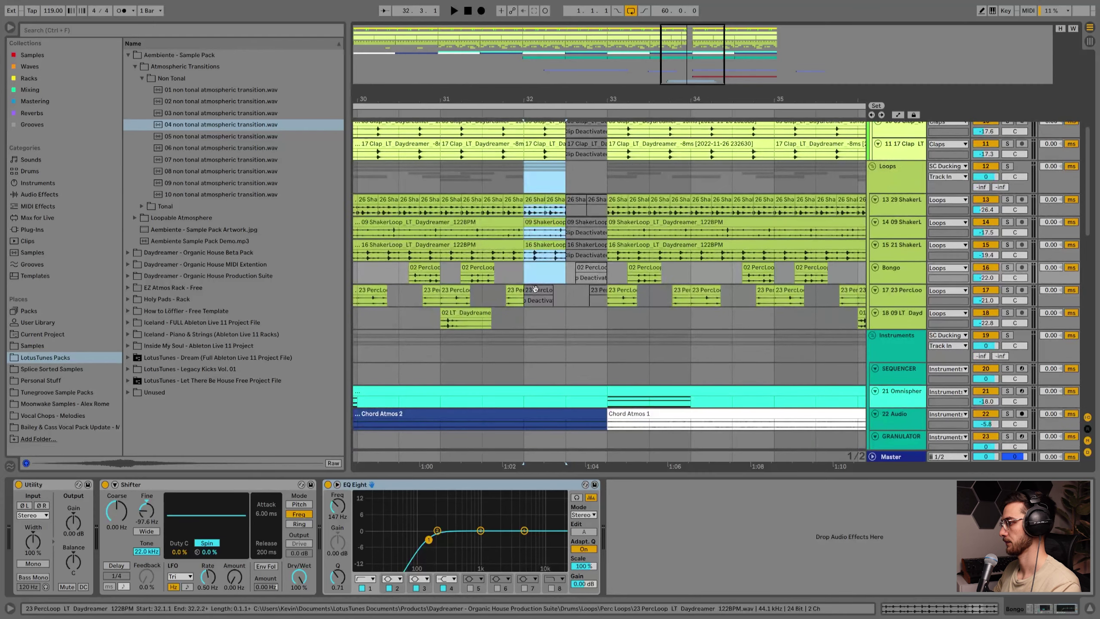
click(534, 290)
key(0)
Move both atmospheric transition clips on tracks 43 and 44 nearly half a bar later and play from 31.3.
scroll(552, 337, down, 10)
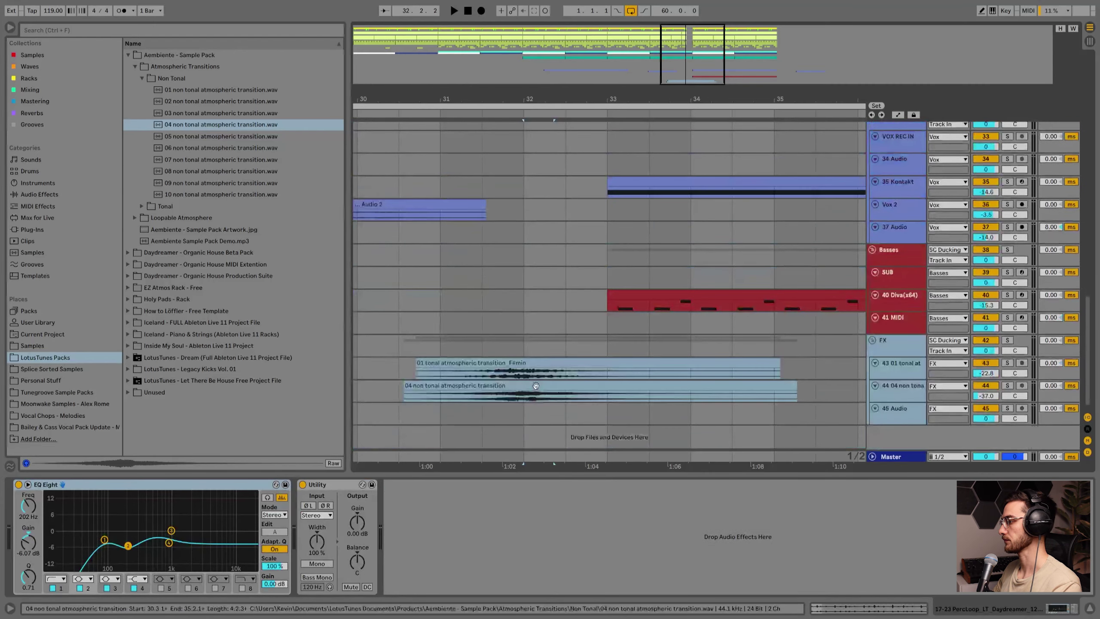
click(531, 368)
shift+click(520, 382)
drag(520, 382, 551, 385)
click(484, 319)
key(space)
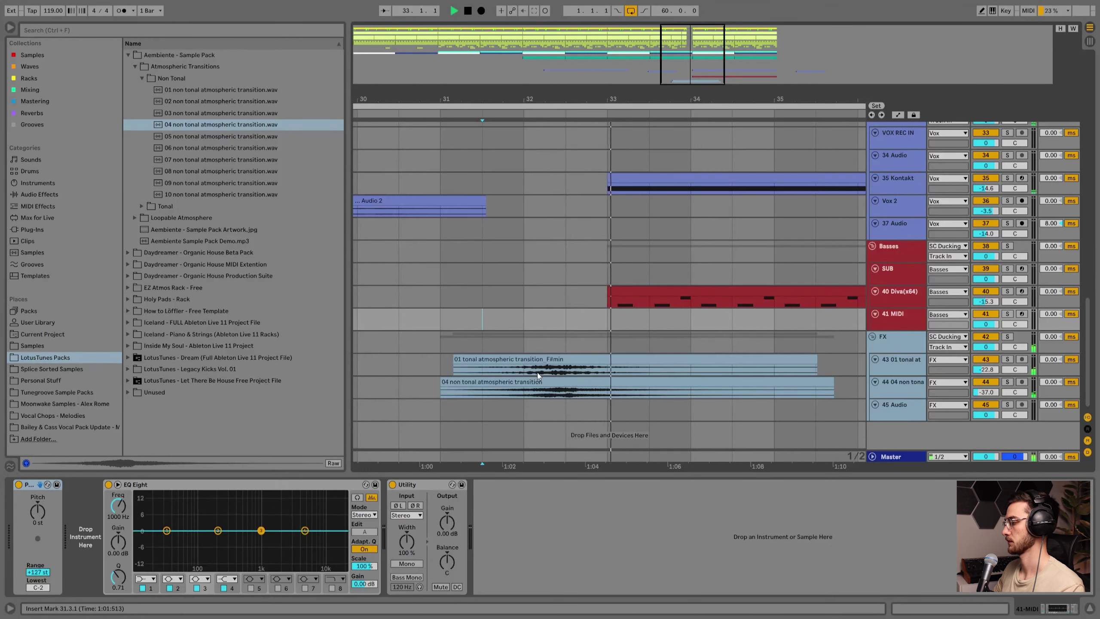
Set the grid to 1/16 and play the transition from near the start of bar 31.
right_click(453, 306)
click(536, 411)
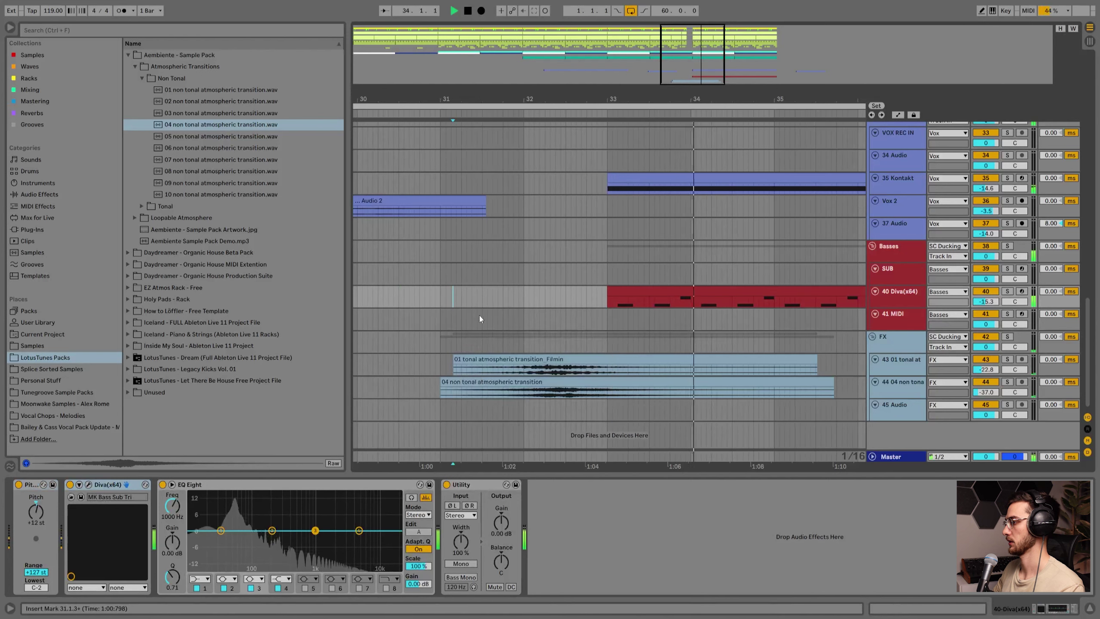
click(446, 274)
key(space)
key(space)
Enlarge track 44 and move its non tonal atmospheric clip one sixteenth later to start at 31.1.2.
click(904, 391)
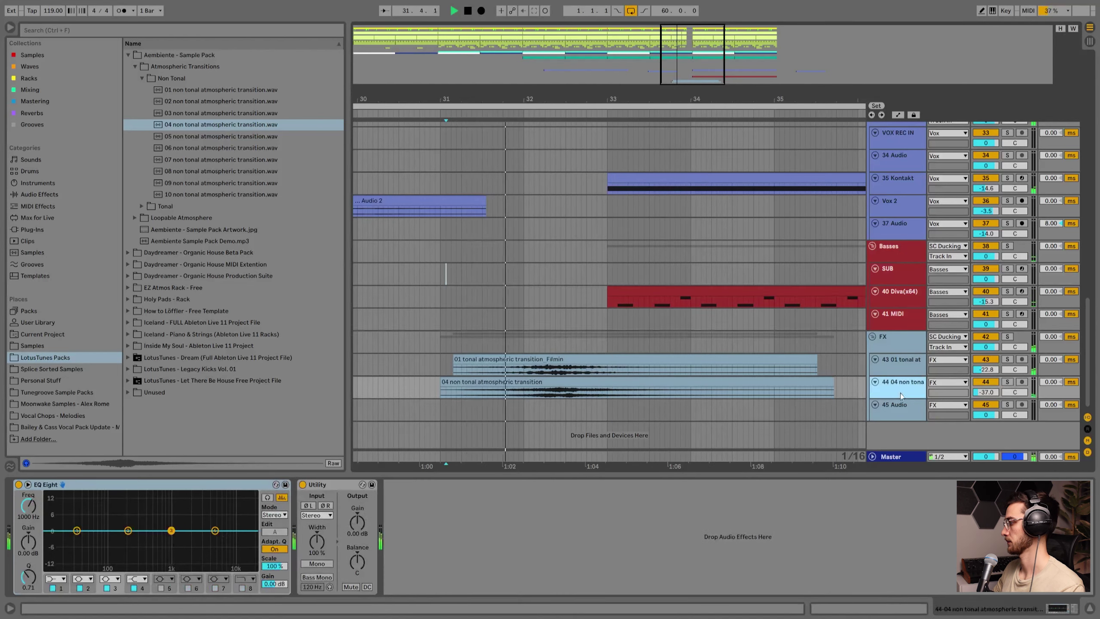
scroll(650, 378, up, 5)
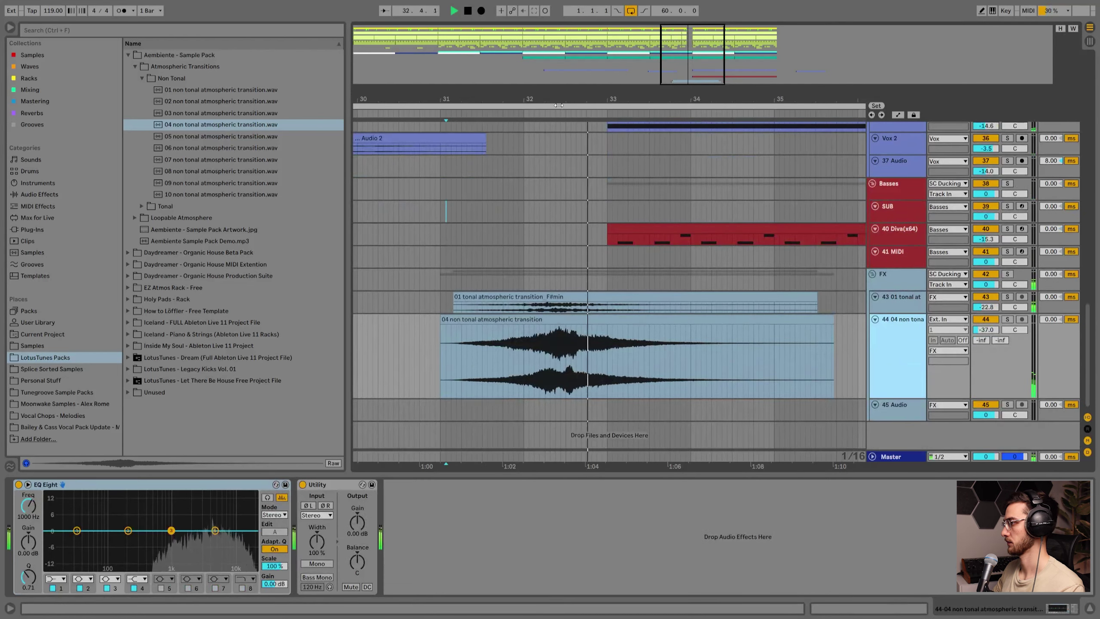
scroll(559, 232, up, 5)
key(space)
drag(584, 321, 598, 321)
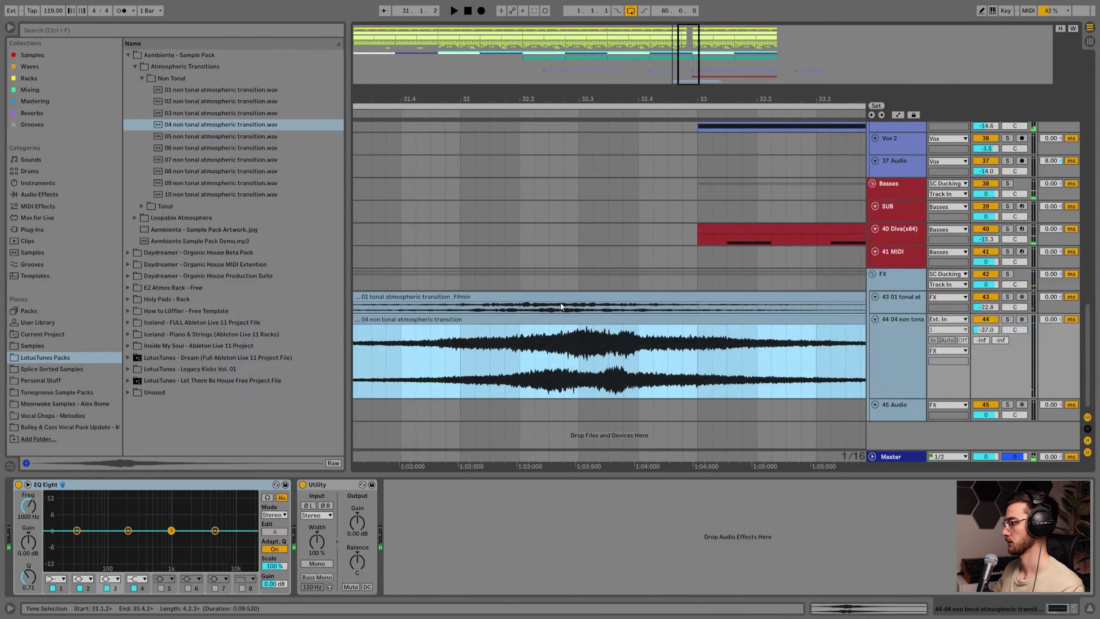
Enlarge track 43, move its tonal atmospheric clip to start at 31.3.3 and play the transition.
click(900, 302)
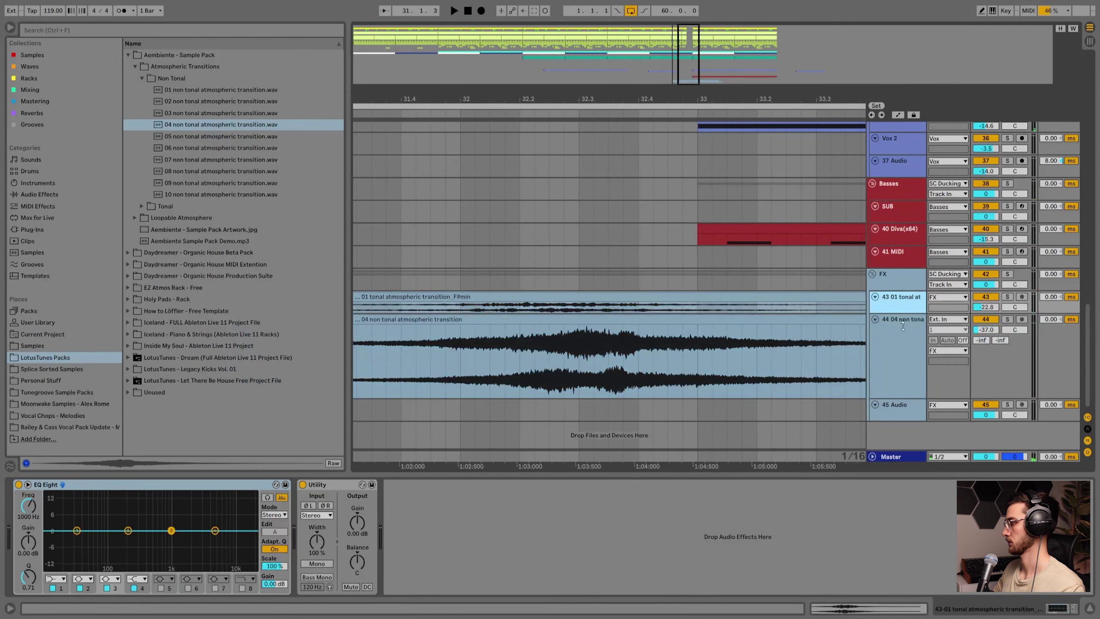
drag(902, 314, 901, 366)
drag(596, 297, 698, 306)
key(space)
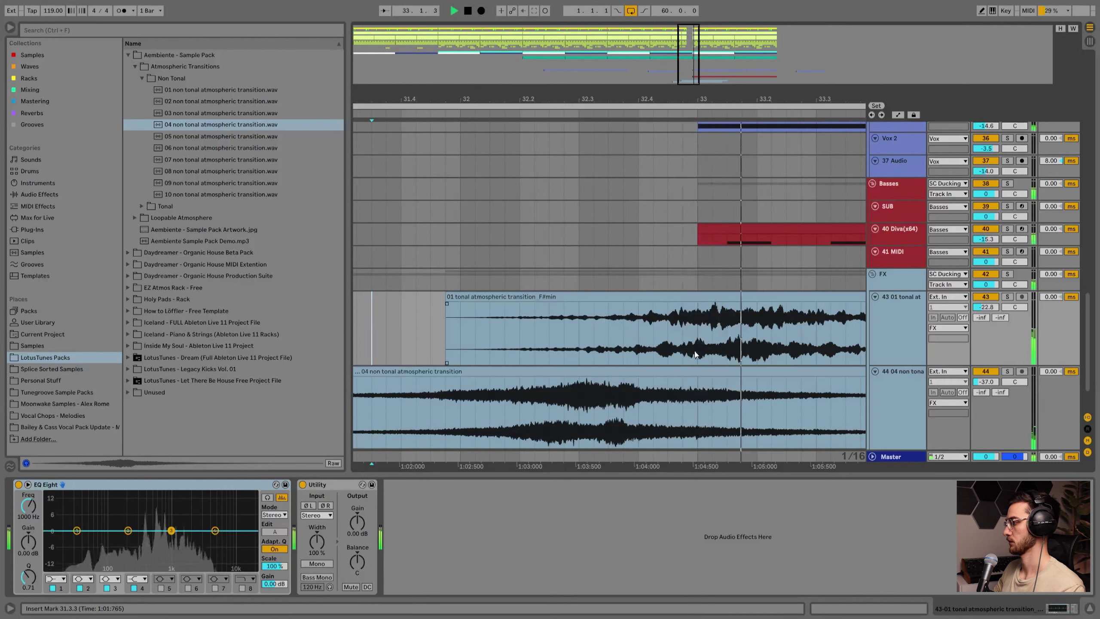
drag(660, 303, 587, 316)
click(387, 258)
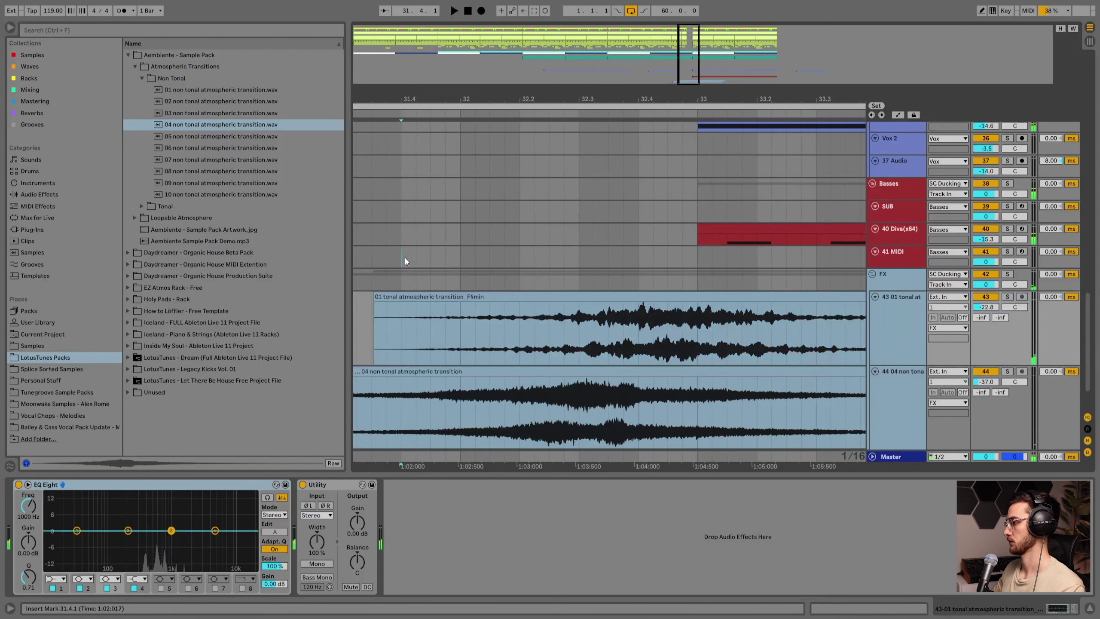
drag(604, 102, 608, 122)
scroll(625, 282, down, 3)
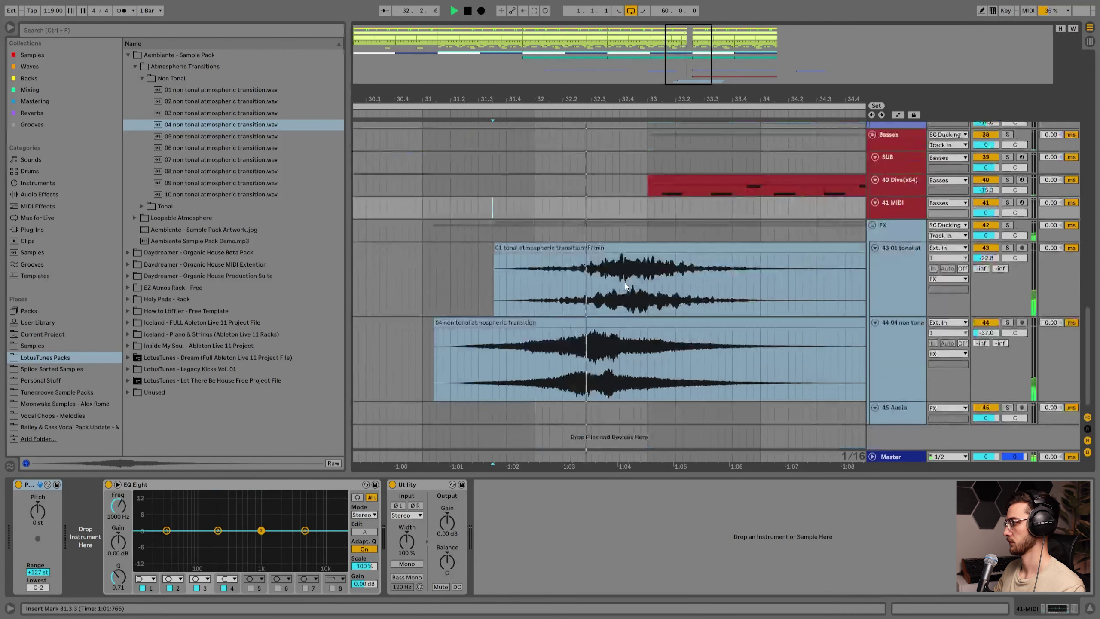
Optimize the arrangement's track heights and set the fixed grid to 1 Bar.
key(h)
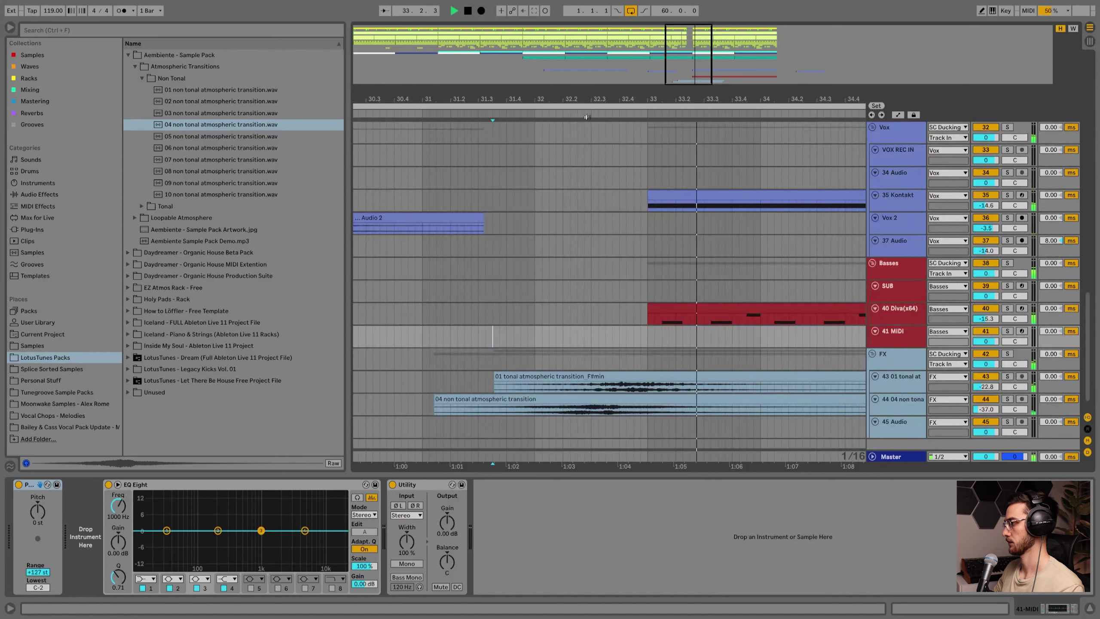
scroll(598, 284, down, 6)
click(596, 281)
right_click(595, 282)
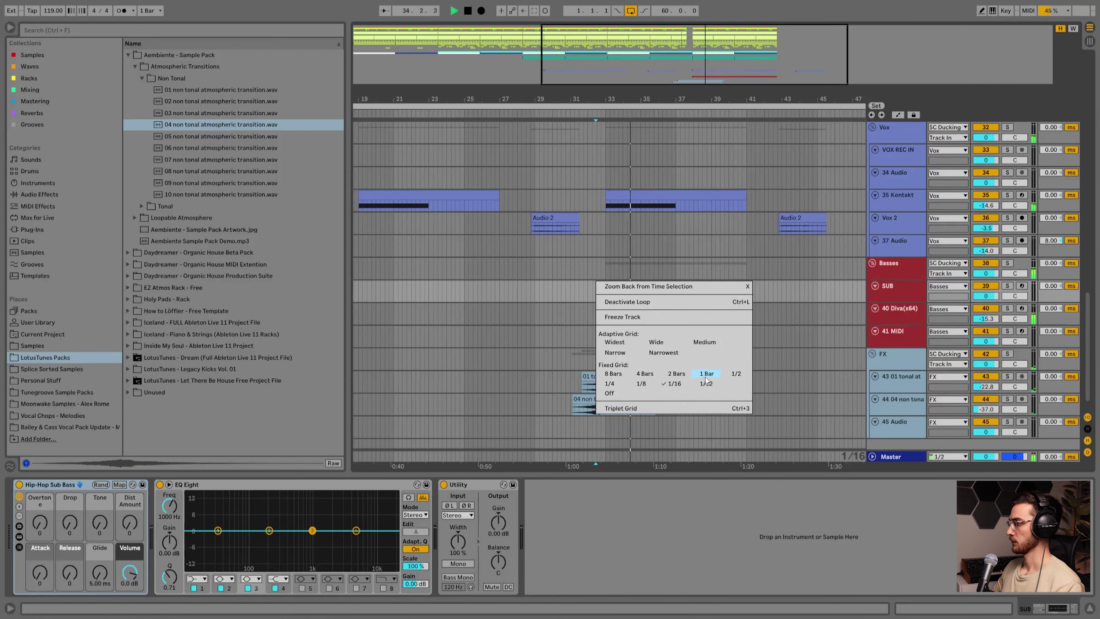
click(707, 373)
Place the insert marker at bar 33 on the Basses group and save the project.
scroll(612, 334, up, 3)
click(601, 328)
key(ctrl+s)
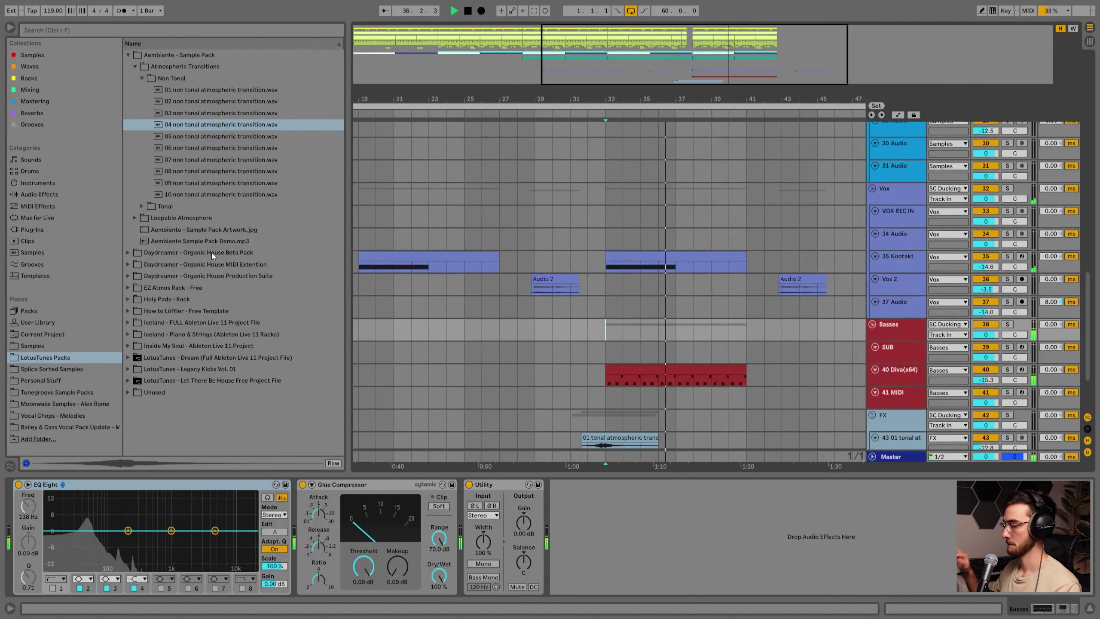
Set the fixed grid to 2 Bars and duplicate bars 37–41 of all tracks twice, extending the arrangement to bar 49.
scroll(383, 252, up, 3)
scroll(793, 214, up, 3)
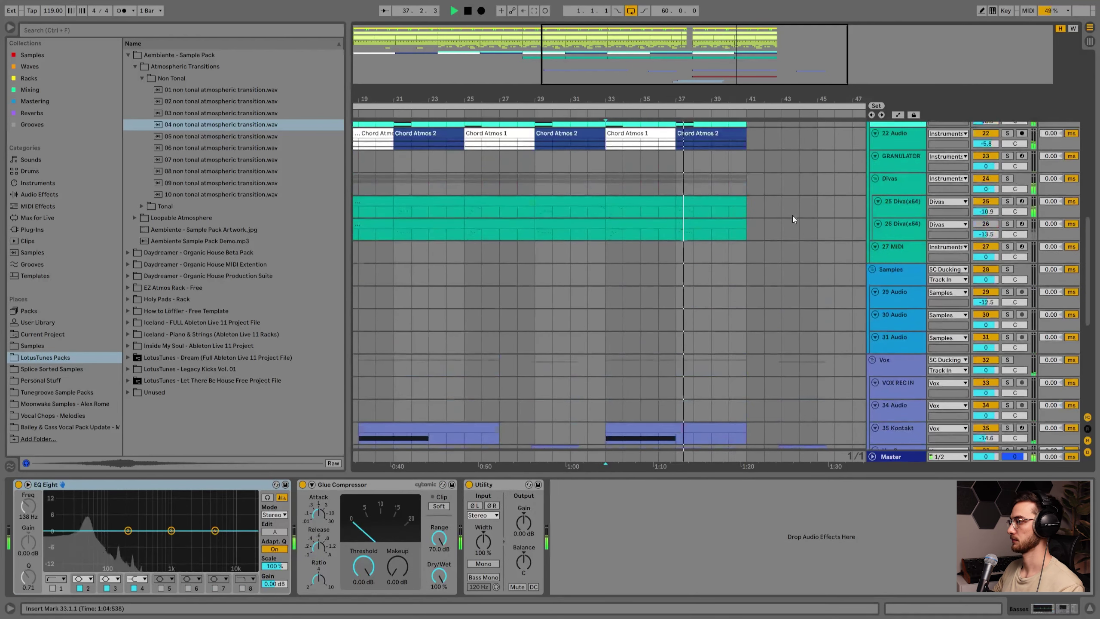
scroll(792, 215, up, 5)
scroll(758, 285, up, 5)
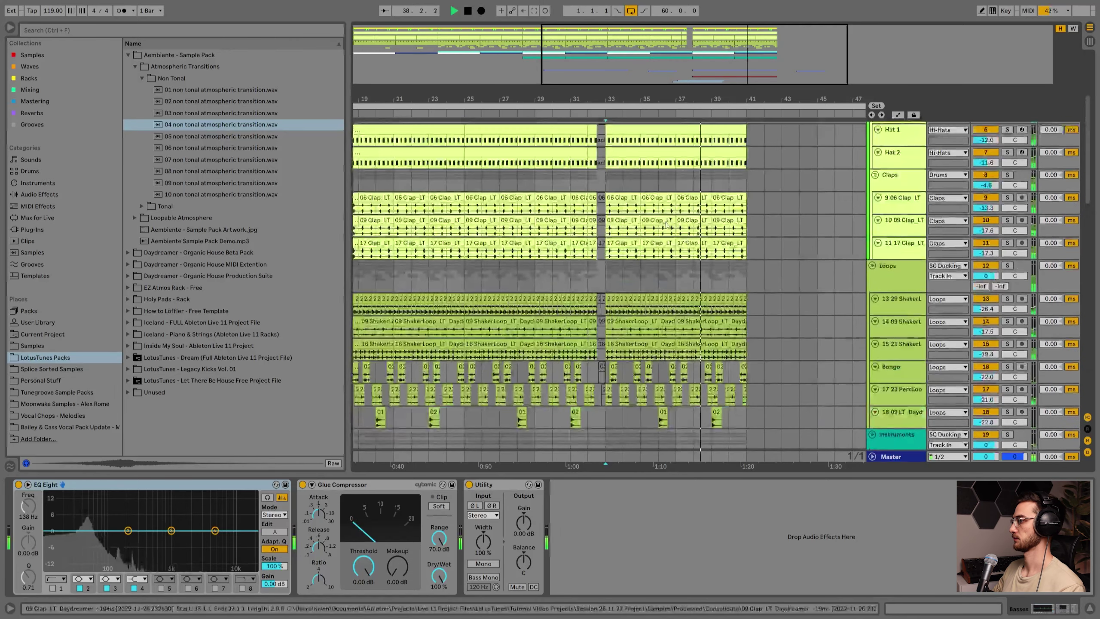
scroll(666, 220, up, 3)
right_click(701, 145)
click(808, 256)
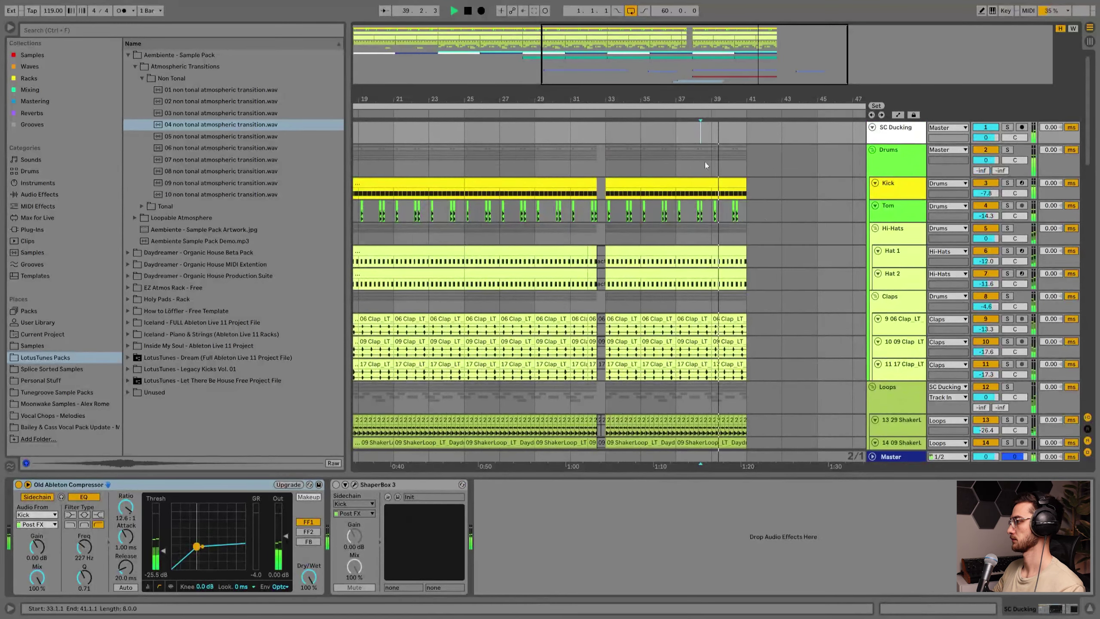
drag(675, 136, 761, 614)
key(ctrl+d)
drag(796, 100, 635, 98)
key(ctrl+d)
scroll(575, 345, down, 10)
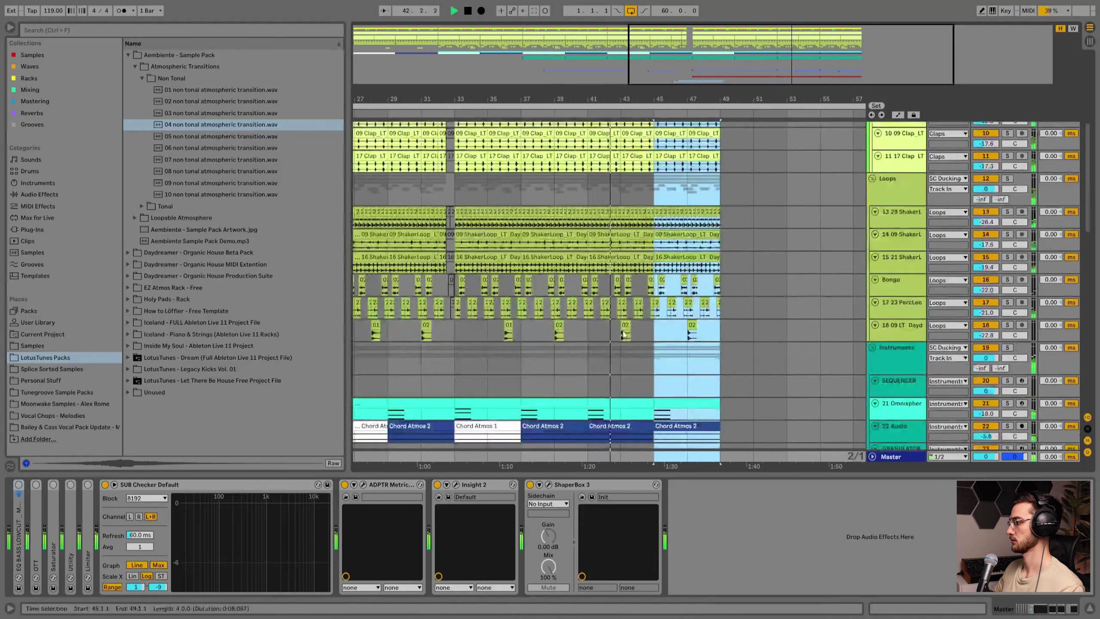
Duplicate bars 33–41 of the Omnisphere and Chord Atmos tracks and of both green Diva tracks to bar 41.
drag(463, 293, 562, 307)
key(ctrl+d)
scroll(572, 334, down, 3)
scroll(559, 337, down, 6)
scroll(556, 352, up, 6)
drag(463, 296, 548, 311)
key(ctrl+d)
key(space)
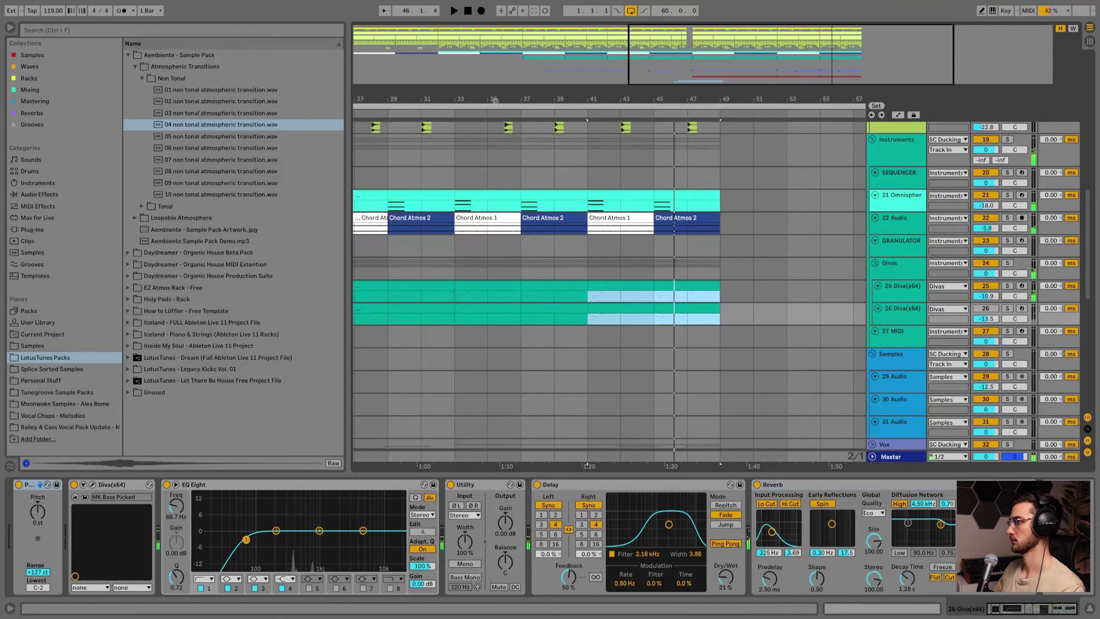
Play the arrangement from bar 29.
drag(495, 98, 575, 94)
click(482, 177)
key(space)
scroll(656, 273, up, 3)
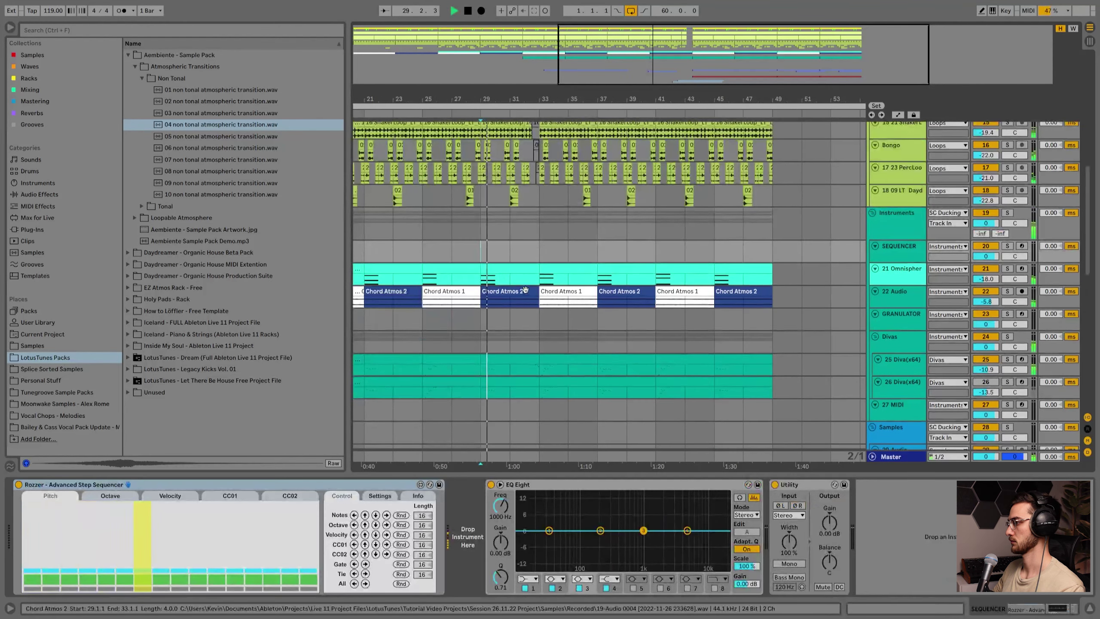
drag(558, 99, 627, 89)
scroll(613, 275, up, 3)
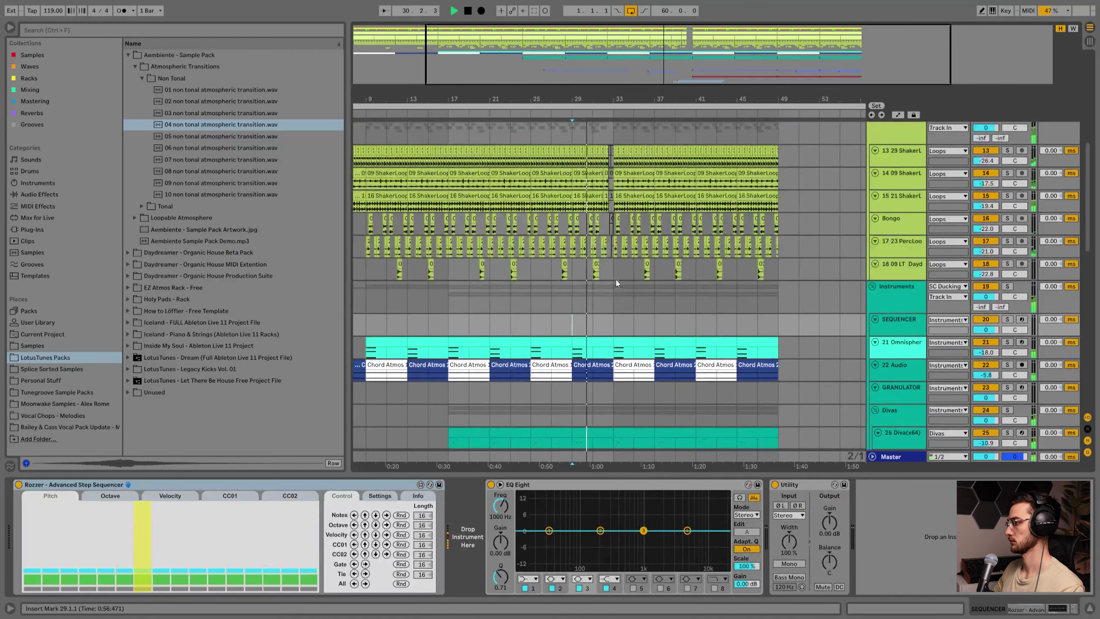
Select the clips on Diva tracks 25 and 26 from bars 33–41 and duplicate them again to bar 41.
click(620, 339)
key(space)
key(space)
click(634, 436)
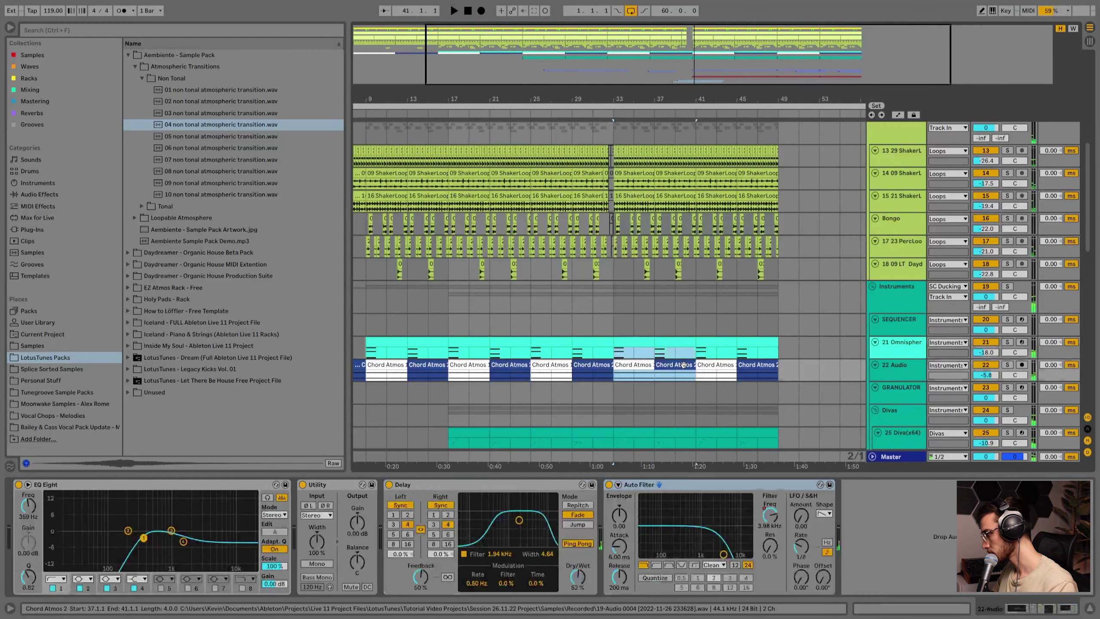
scroll(634, 325, down, 4)
click(634, 336)
shift+click(671, 358)
key(ctrl+d)
Play from bar 33 and delete the Kontakt clips between bars 41 and 49 on track 35.
click(610, 321)
key(space)
scroll(641, 365, down, 4)
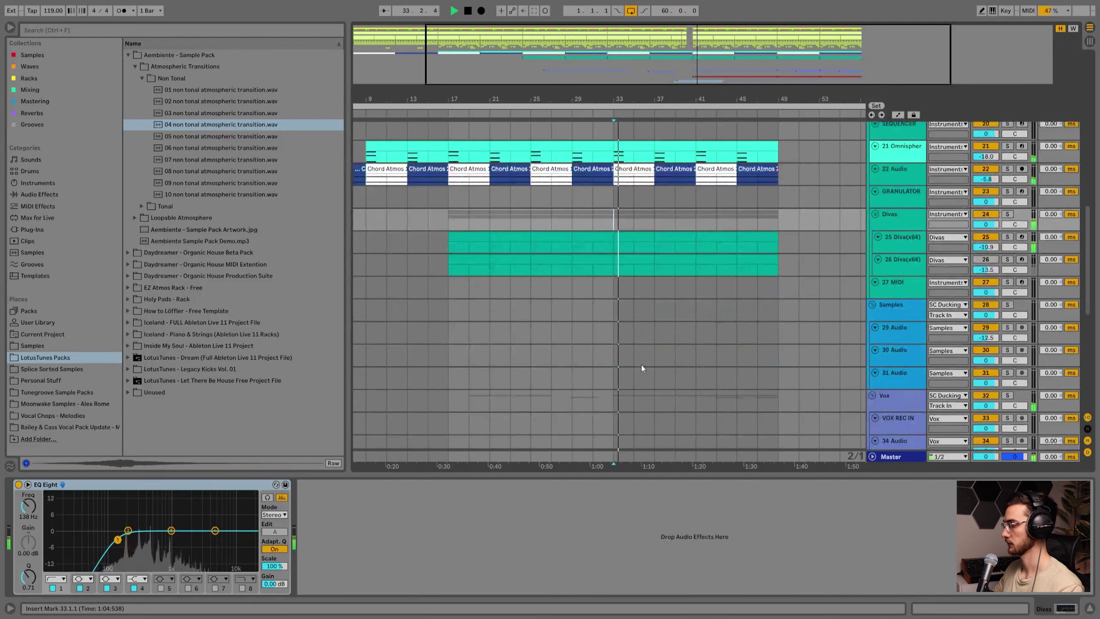
scroll(637, 366, down, 8)
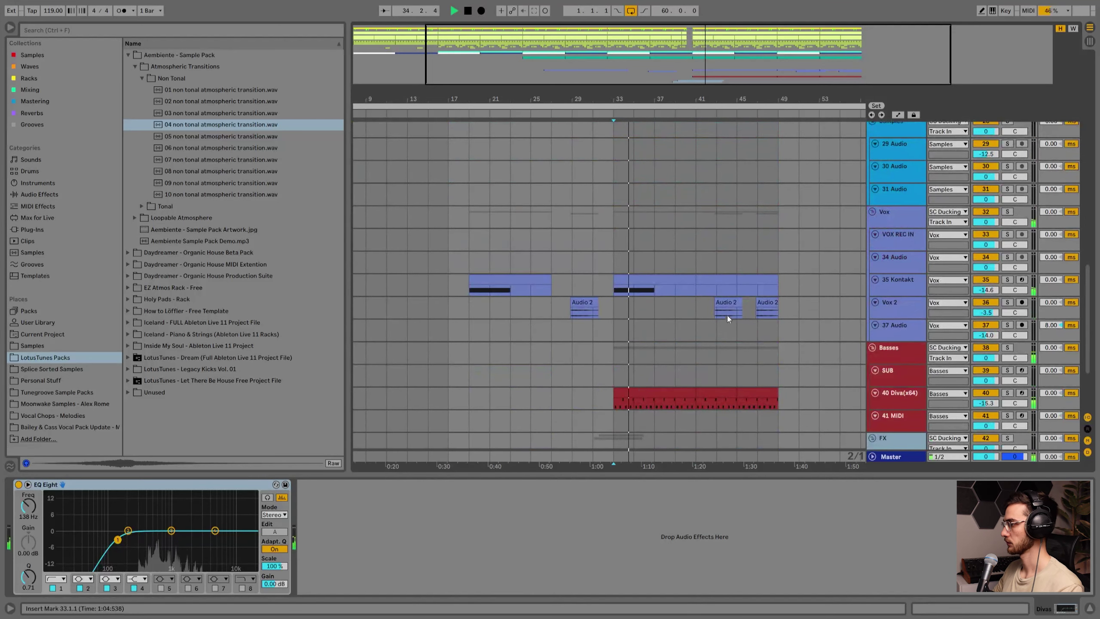
click(733, 279)
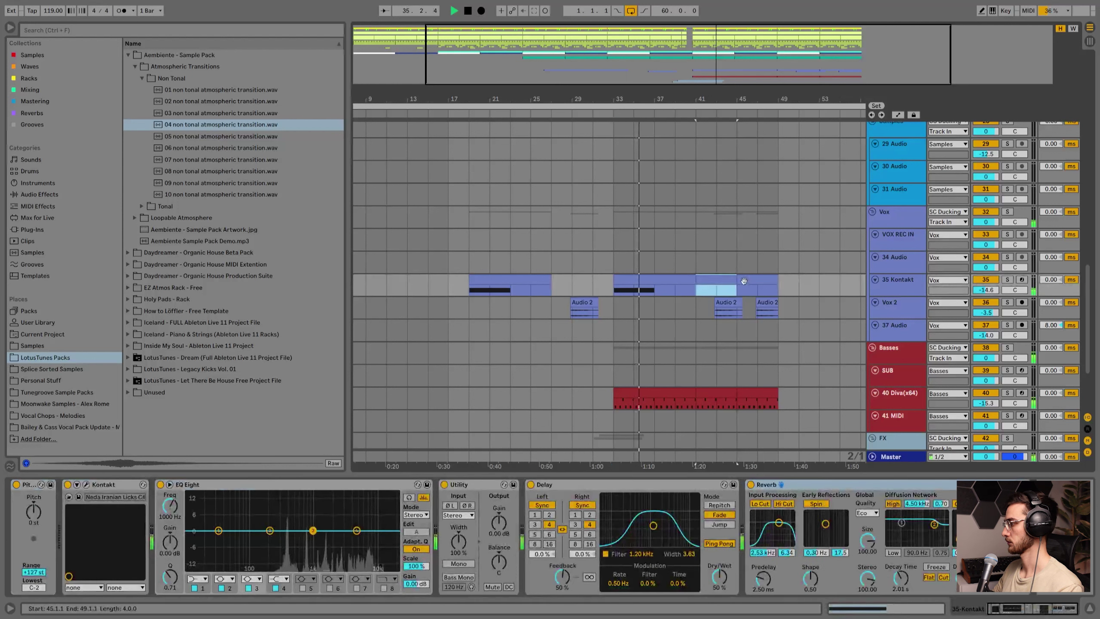
shift+click(754, 279)
key(Delete)
Duplicate the Kontakt clip at bar 33 and move the copy to start at bar 47.
click(665, 280)
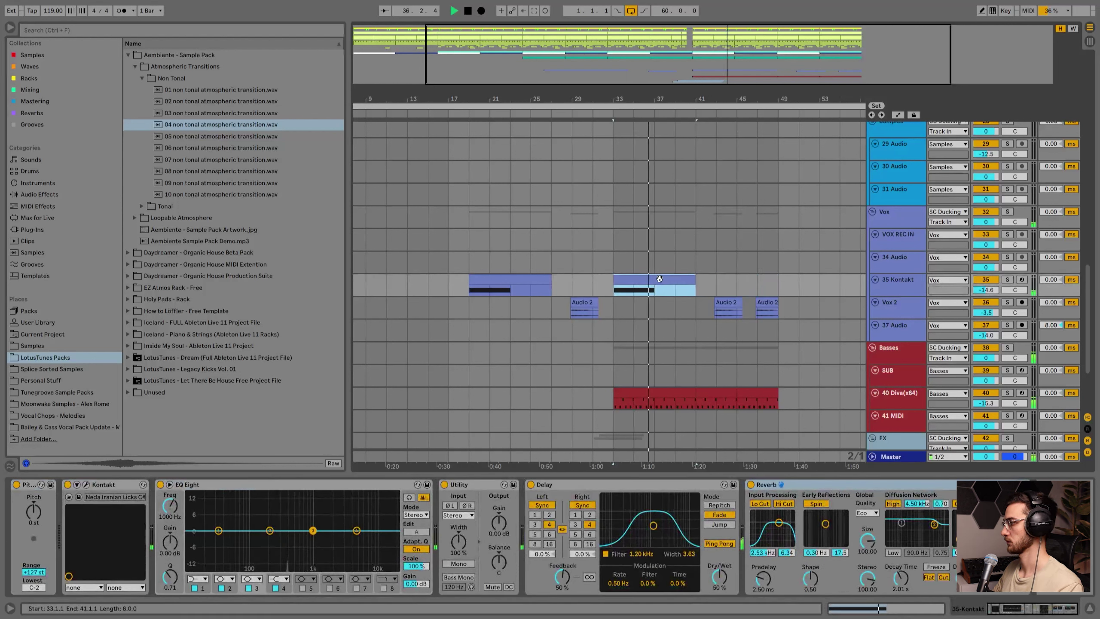
key(ctrl+d)
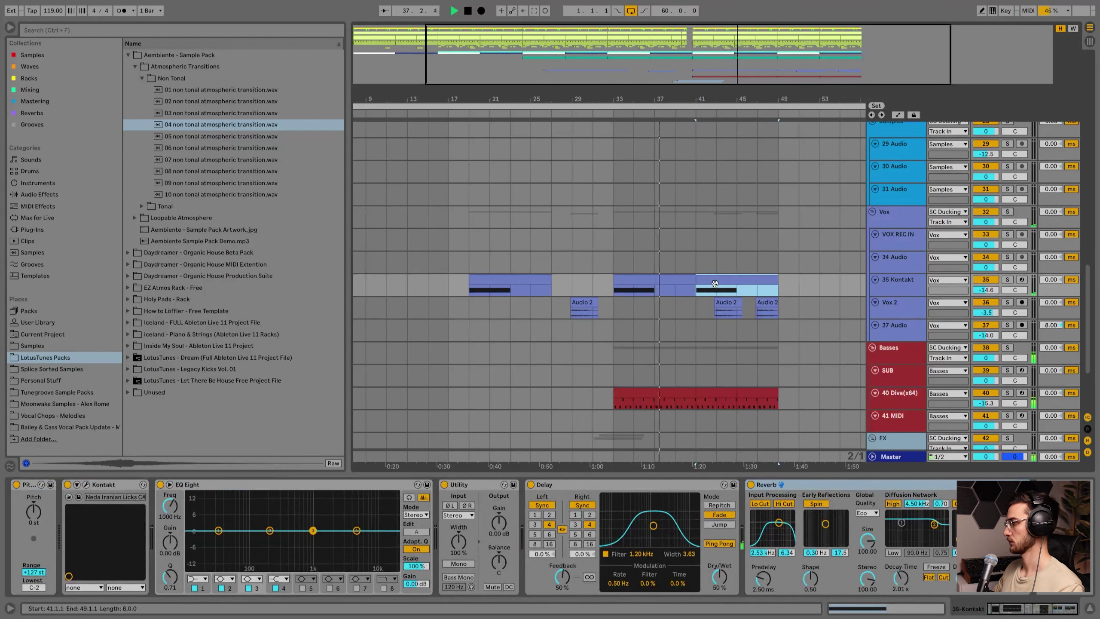
drag(715, 281, 777, 282)
Duplicate bars 19–33 of the Kontakt and Vox 2 tracks twice, up to bar 61.
click(729, 302)
drag(583, 307, 468, 286)
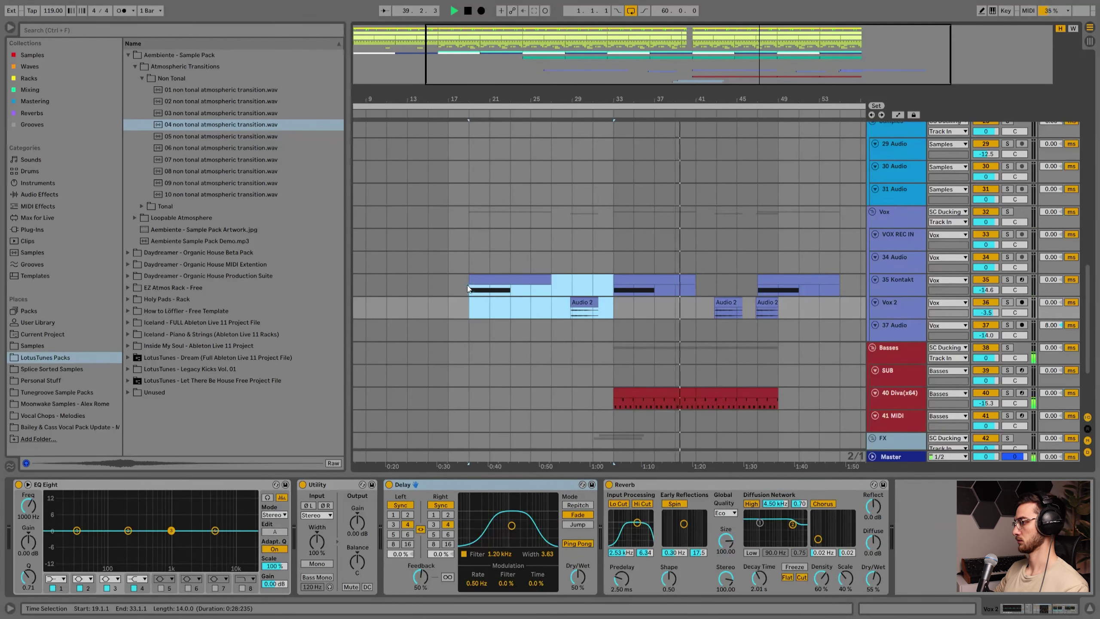
key(ctrl+d)
key(ctrl+d)
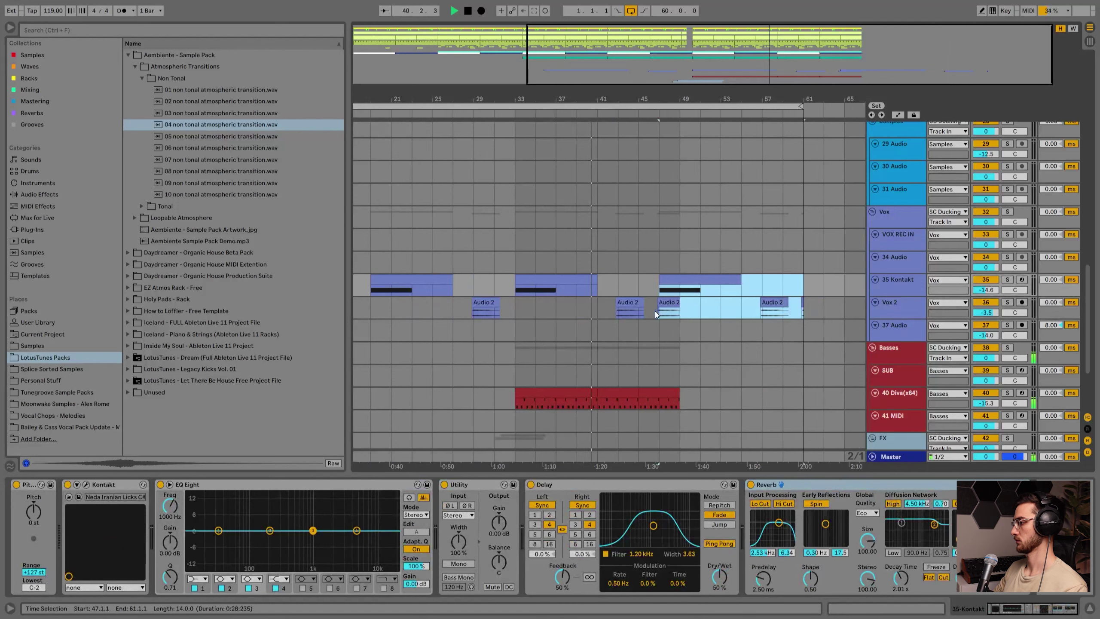
Delete the leftover Audio 2 clip at bar 47 on the Vox 2 track.
click(700, 308)
click(665, 301)
key(Delete)
drag(817, 304, 789, 303)
click(803, 307)
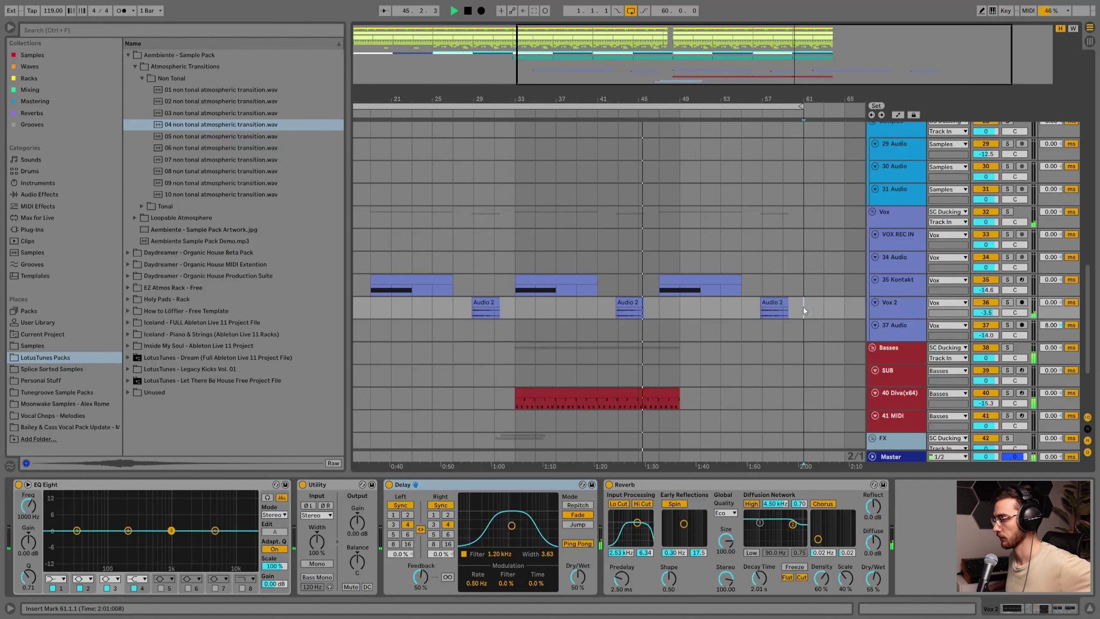
Duplicate the Diva bass clip at bar 45 twice up to bar 57 and extend the loop length to 70 bars.
click(657, 400)
click(661, 385)
click(659, 391)
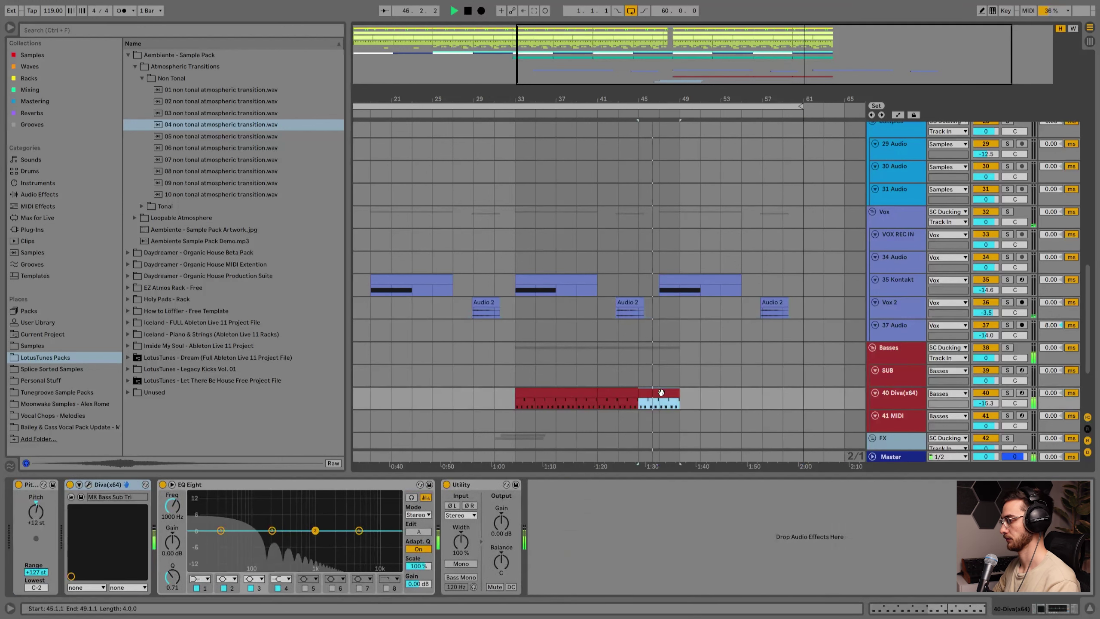
key(ctrl+d)
key(ctrl+d)
drag(802, 106, 906, 106)
drag(836, 99, 720, 98)
click(630, 396)
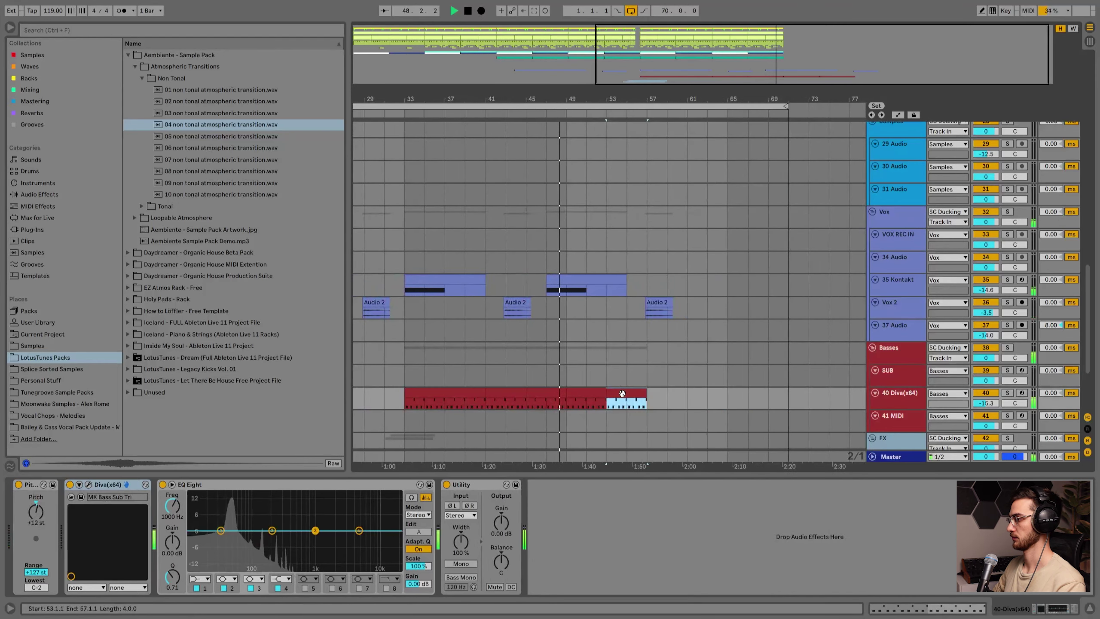
Duplicate bars 33–49 of the Omnisphere, Chord Atmos and green Diva tracks to bar 49.
scroll(581, 393, up, 6)
scroll(550, 312, up, 3)
click(550, 302)
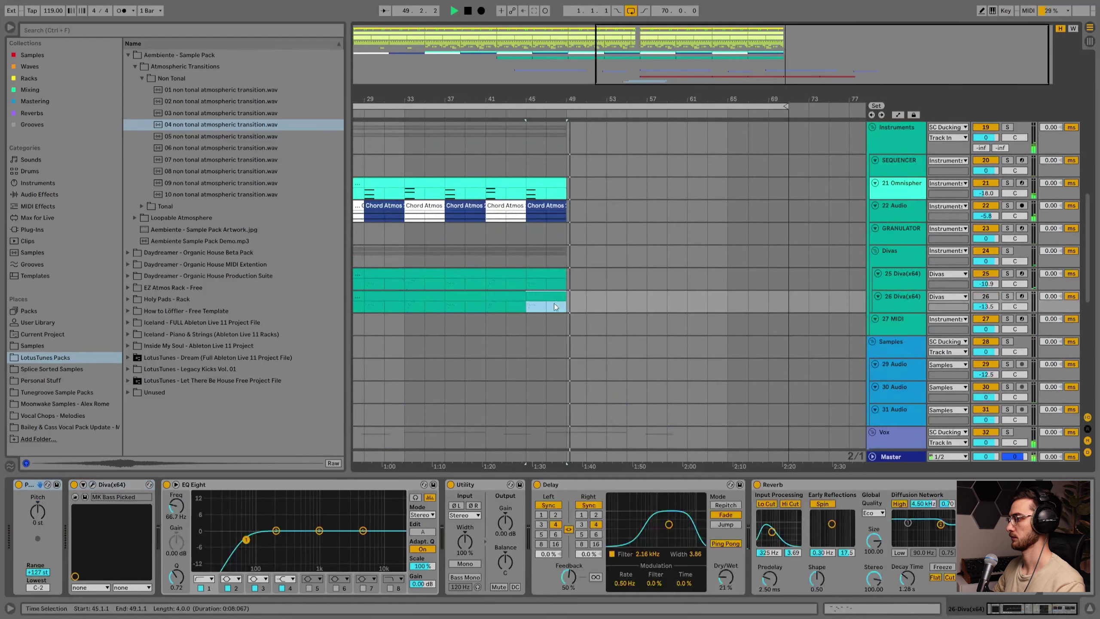
scroll(553, 303, up, 5)
drag(534, 97, 632, 86)
scroll(614, 333, down, 3)
scroll(588, 296, up, 3)
click(546, 328)
key(ctrl+d)
Review the extended drum, instrument and vox tracks and play the arrangement from bar 45.
scroll(637, 306, up, 3)
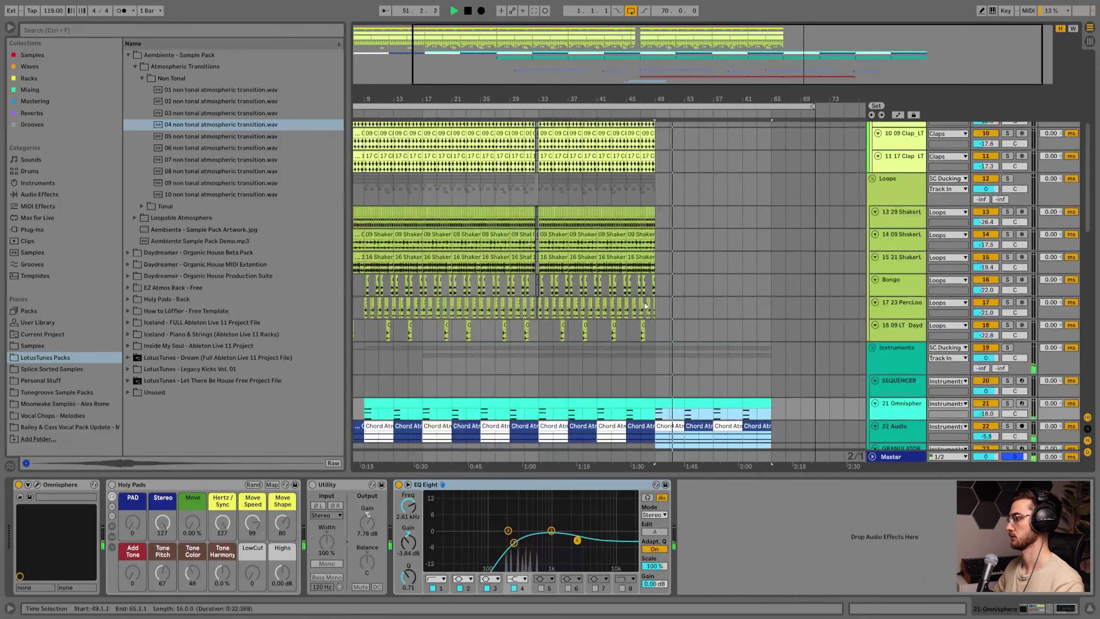
scroll(656, 260, up, 10)
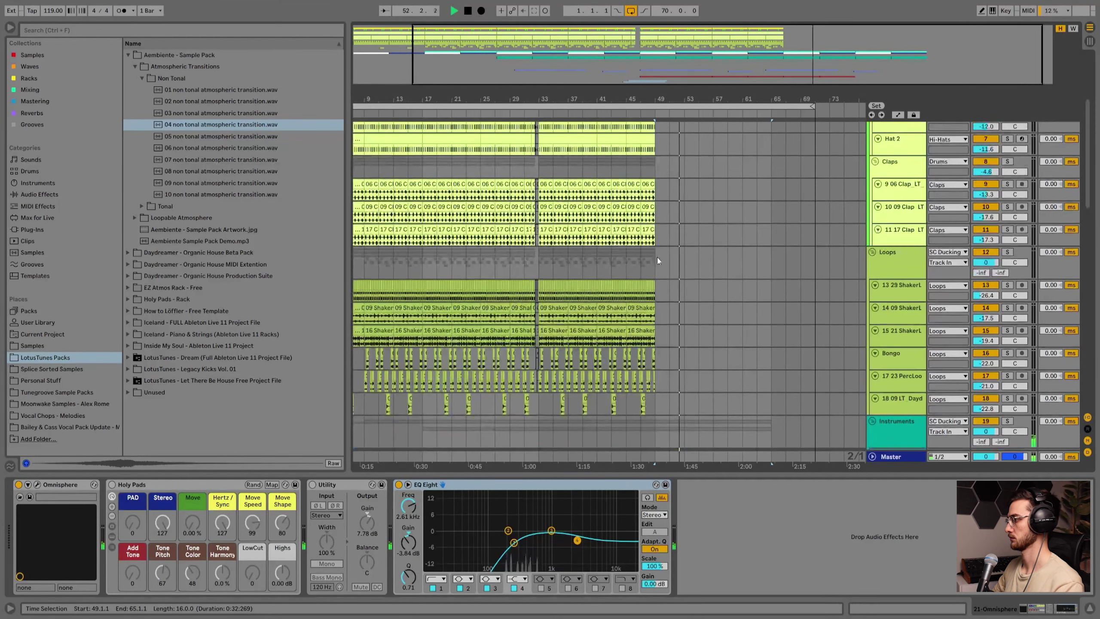
drag(662, 101, 663, 95)
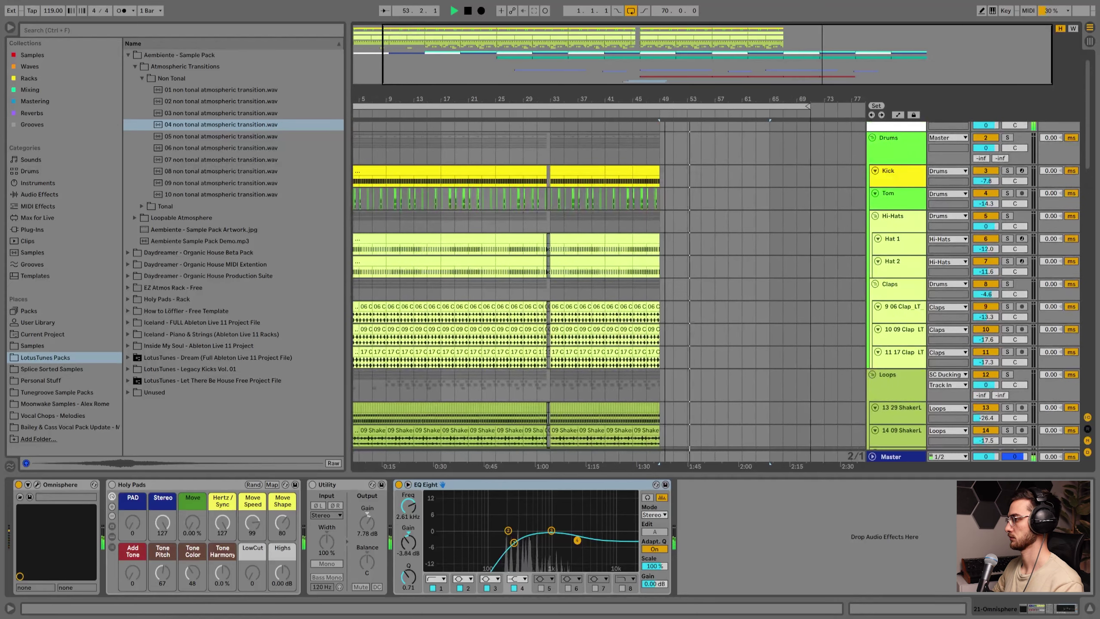
scroll(702, 328, down, 10)
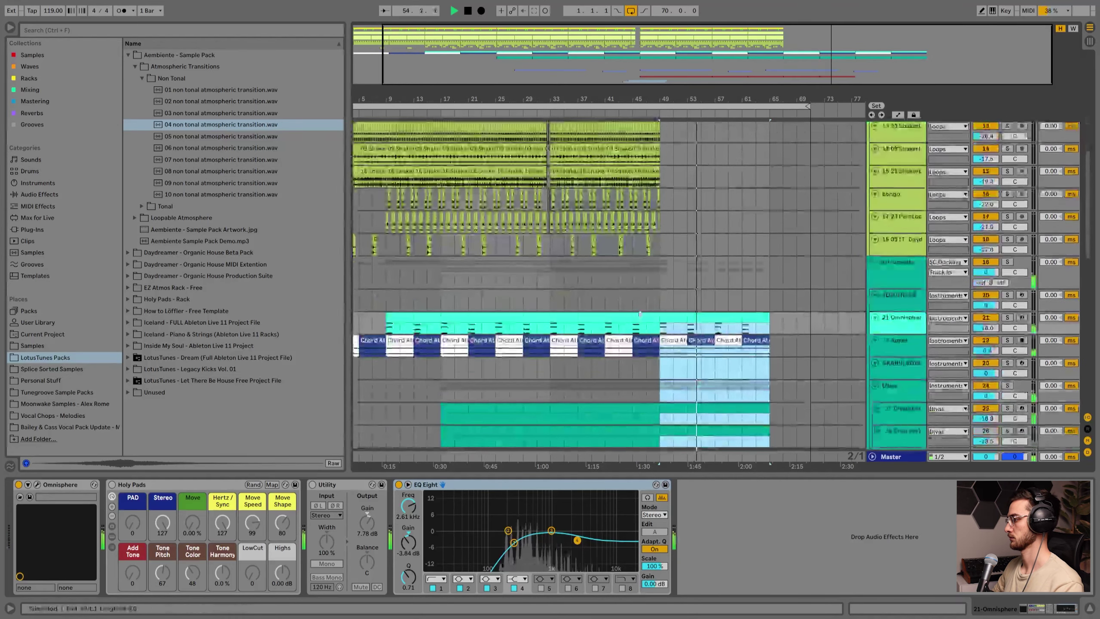
click(634, 271)
key(space)
key(space)
scroll(652, 225, down, 3)
scroll(667, 268, down, 3)
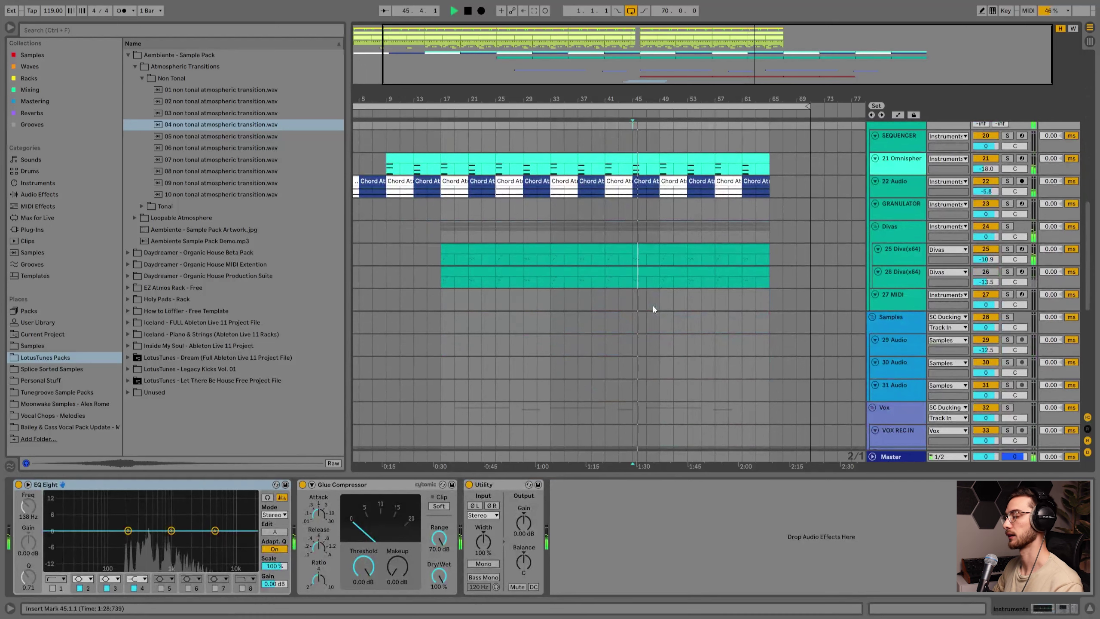
scroll(650, 303, down, 5)
Preview the 07 non tonal atmospheric transition sample and look over the bass and FX tracks.
click(207, 159)
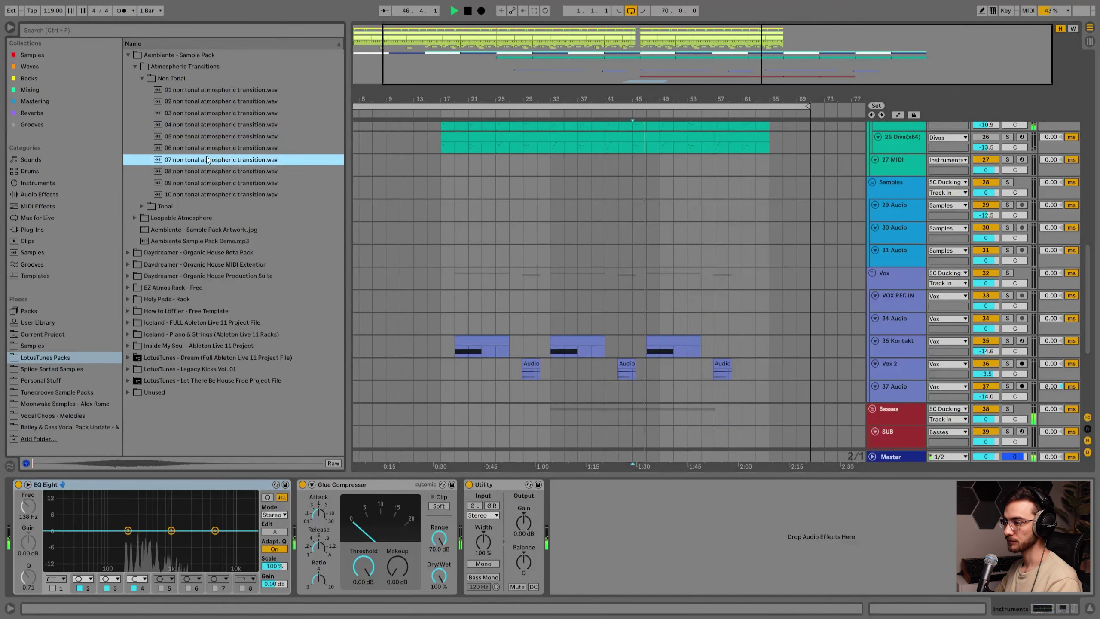
click(576, 234)
scroll(650, 269, down, 2)
scroll(685, 256, down, 2)
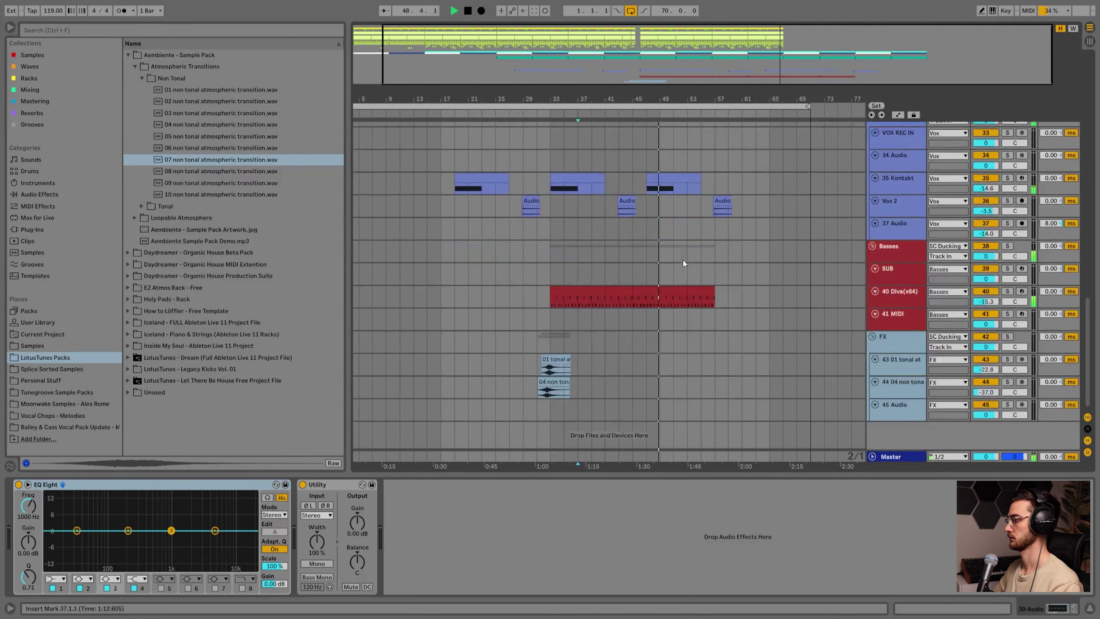
Try deactivating the two Diva bass clips in bars 49–57 during playback and reactivate them.
drag(674, 102, 623, 191)
scroll(616, 285, up, 2)
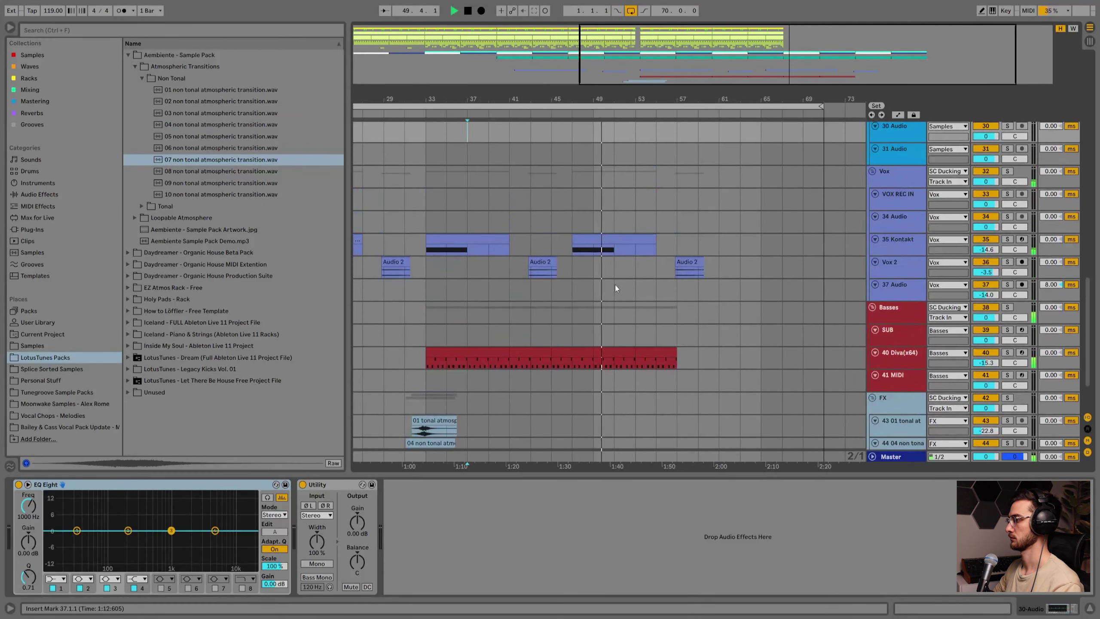
click(602, 353)
shift+click(656, 355)
key(0)
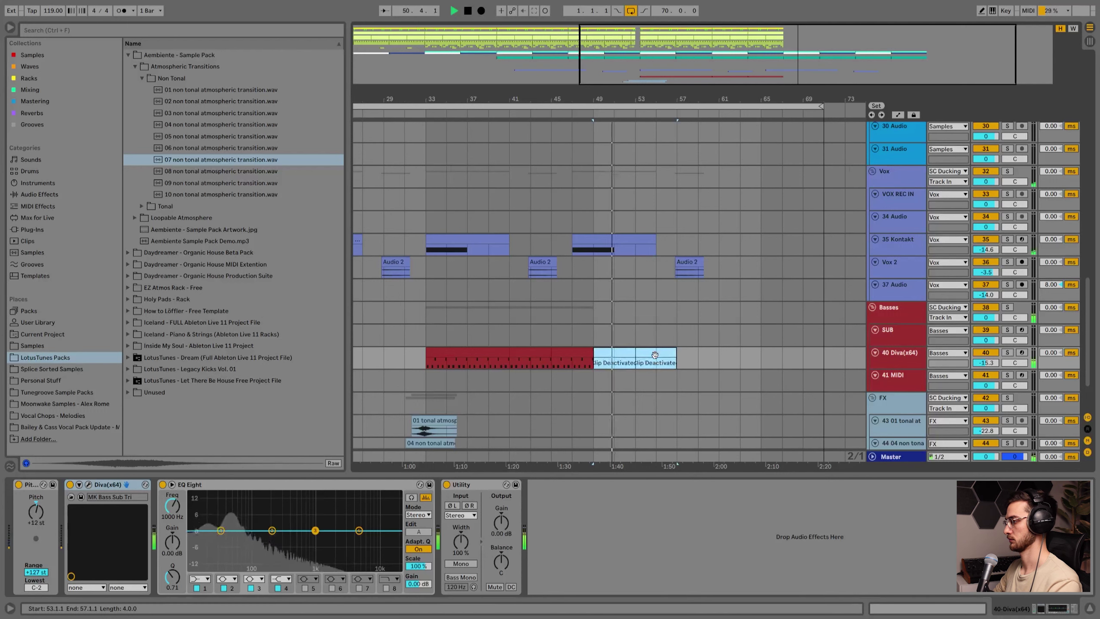
key(0)
click(624, 353)
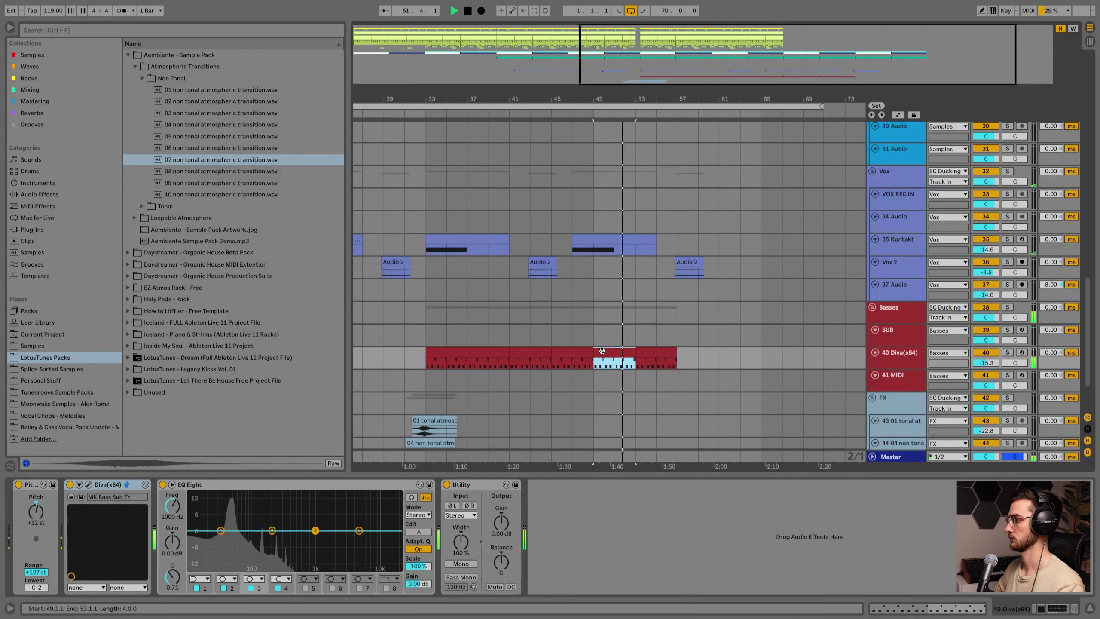
Review the instrument, vox and bass tracks during playback and select the Diva bass clips in bars 49–57.
scroll(672, 381, up, 3)
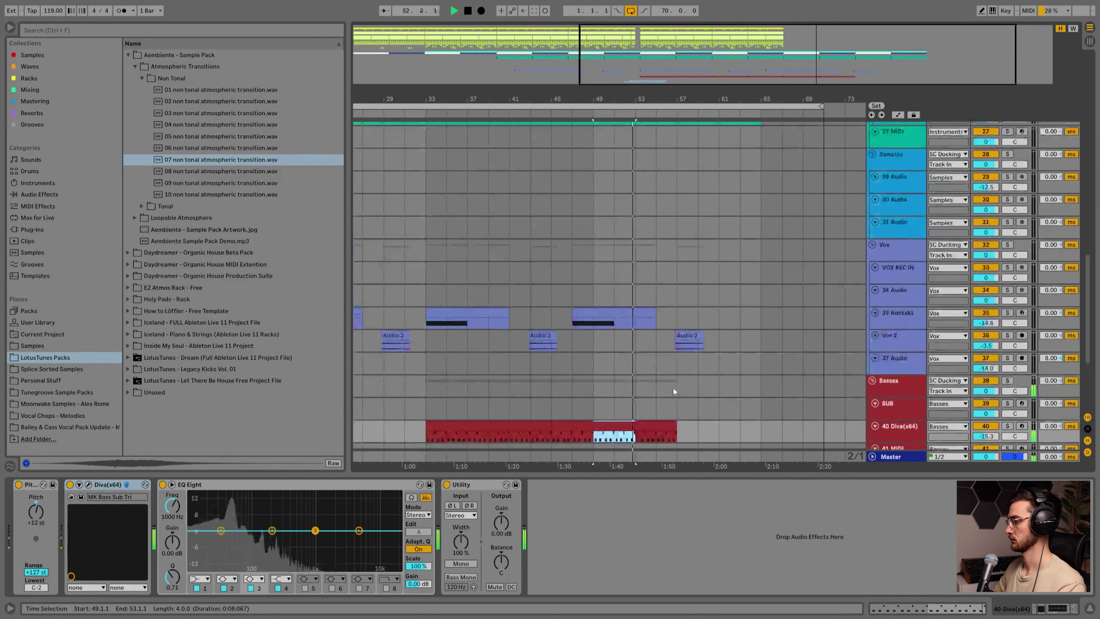
scroll(671, 345, up, 5)
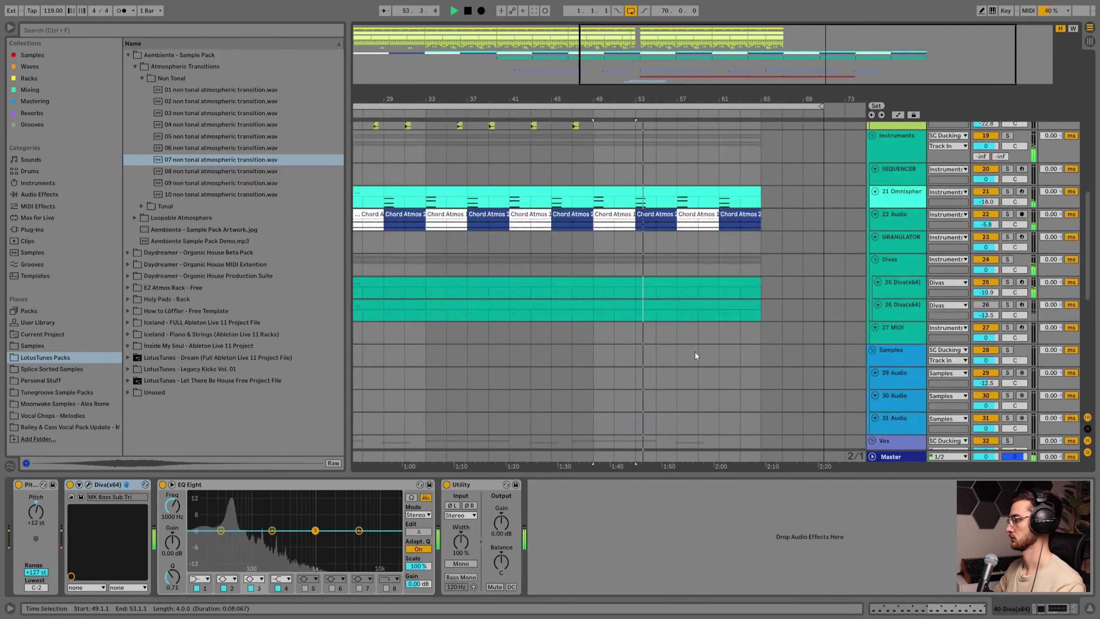
scroll(695, 353, down, 8)
click(663, 389)
shift+click(624, 390)
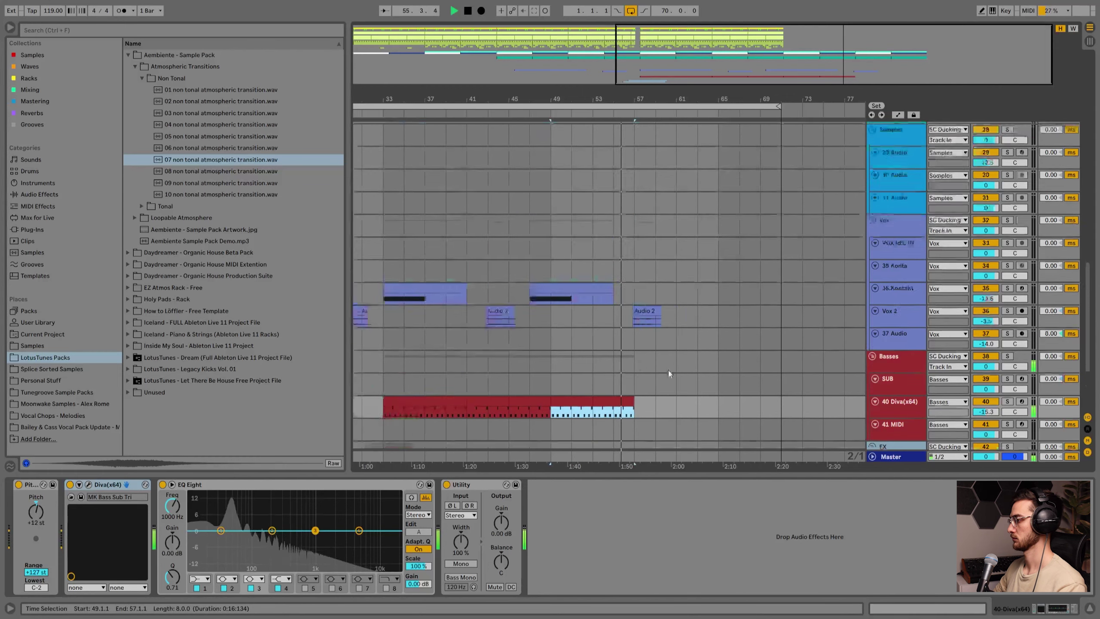
Colour the Diva clips in bars 57–65 on both green Diva instrument tracks white.
scroll(669, 369, up, 8)
click(656, 266)
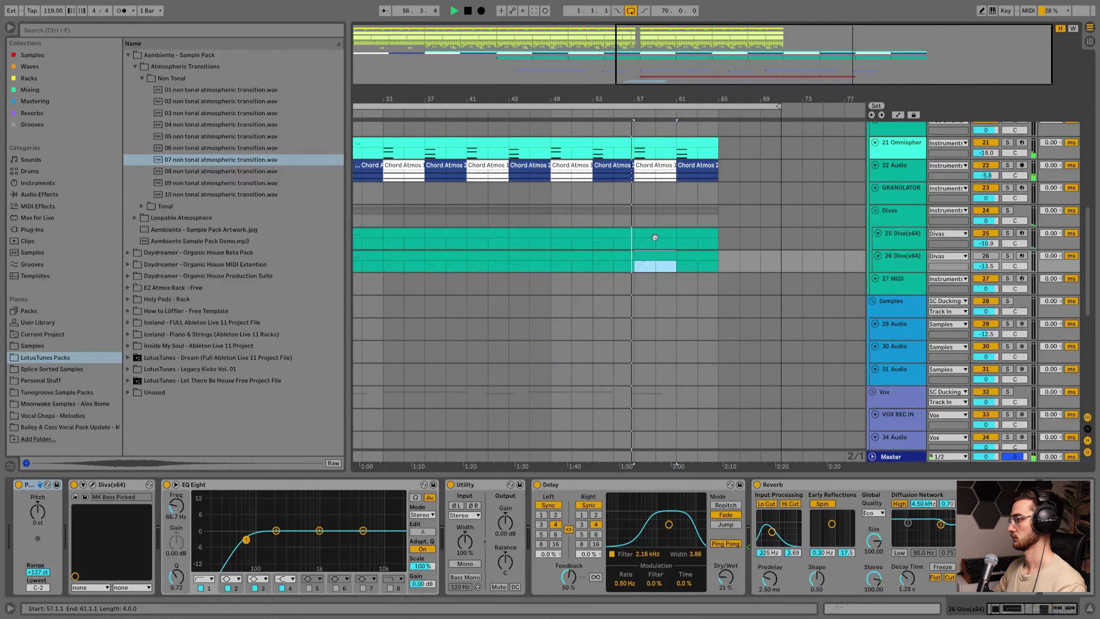
key(space)
shift+click(697, 236)
right_click(698, 235)
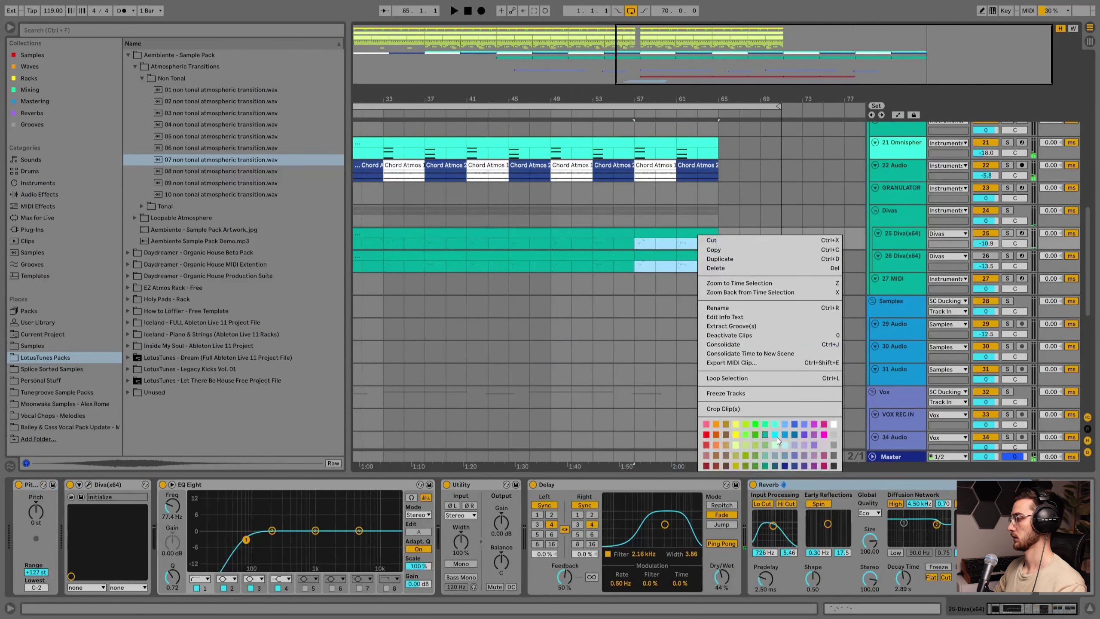
click(832, 423)
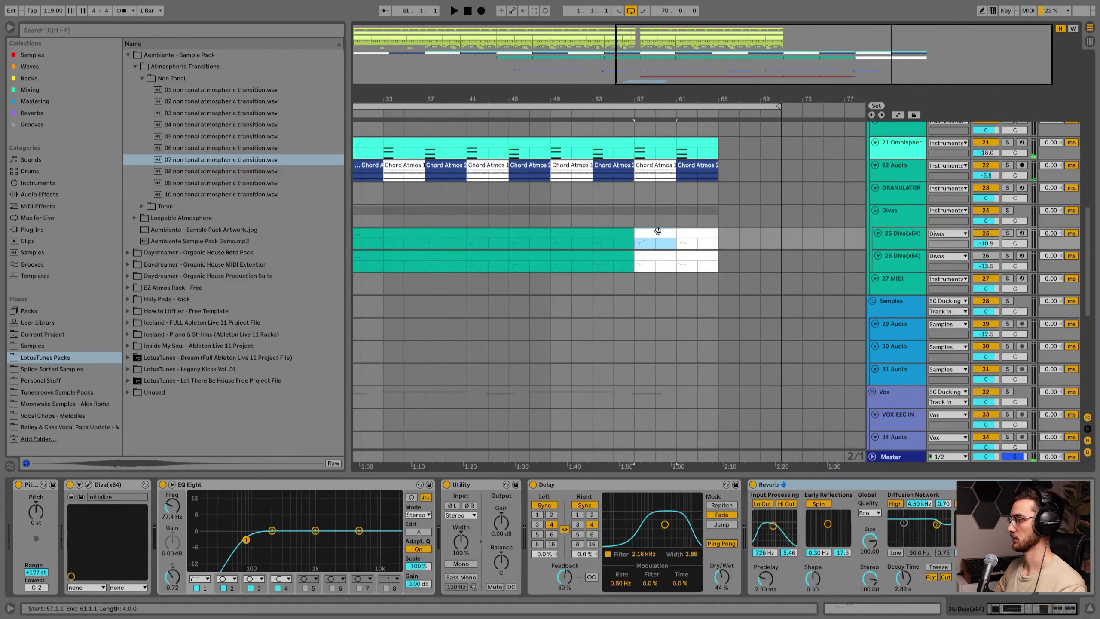
Consolidate the white Diva clips into 8-bar clips and transpose all notes of the 25 Diva clip up an octave.
click(698, 253)
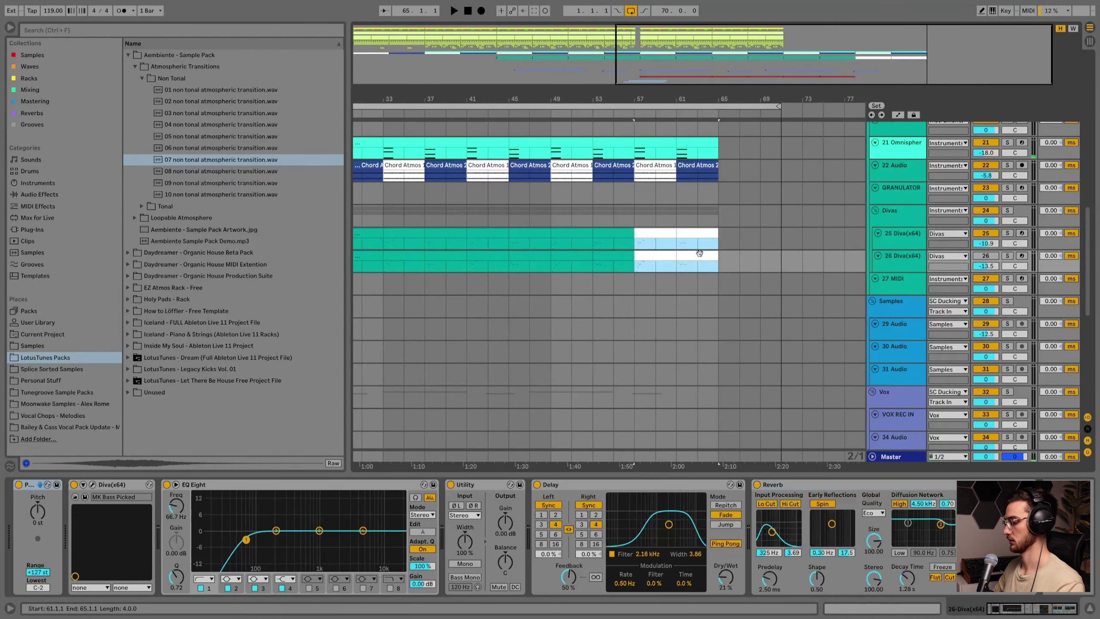
double_click(673, 237)
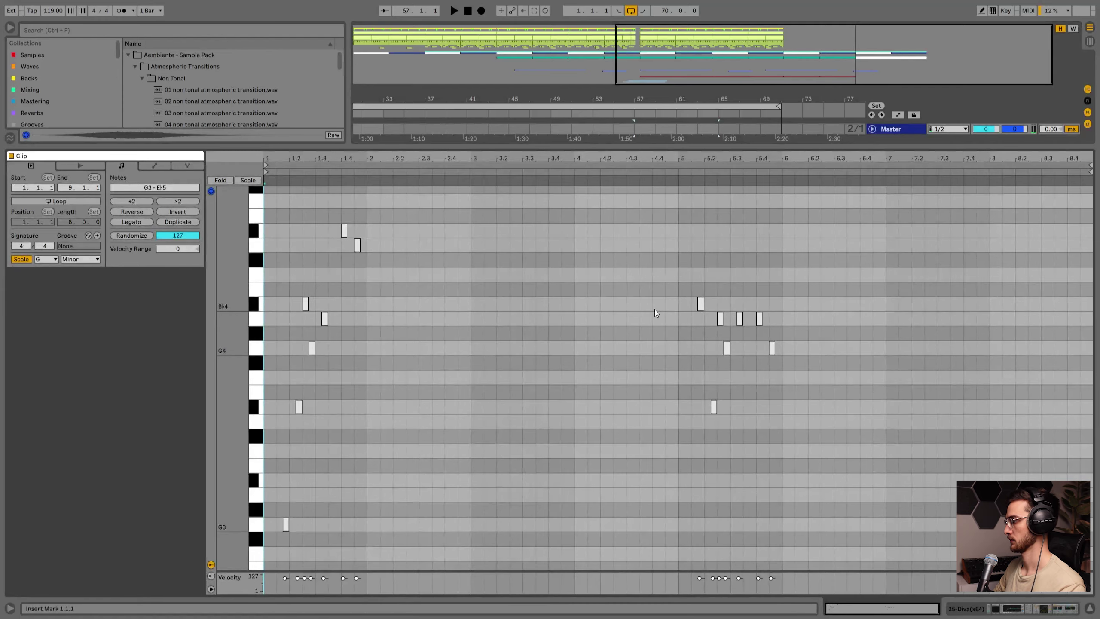
key(ctrl+a)
key(shift+Up)
key(shift+Tab)
Play the white Diva section from bar 57 and look over the instrument, vox and bass tracks.
scroll(682, 304, up, 2)
scroll(682, 305, up, 1)
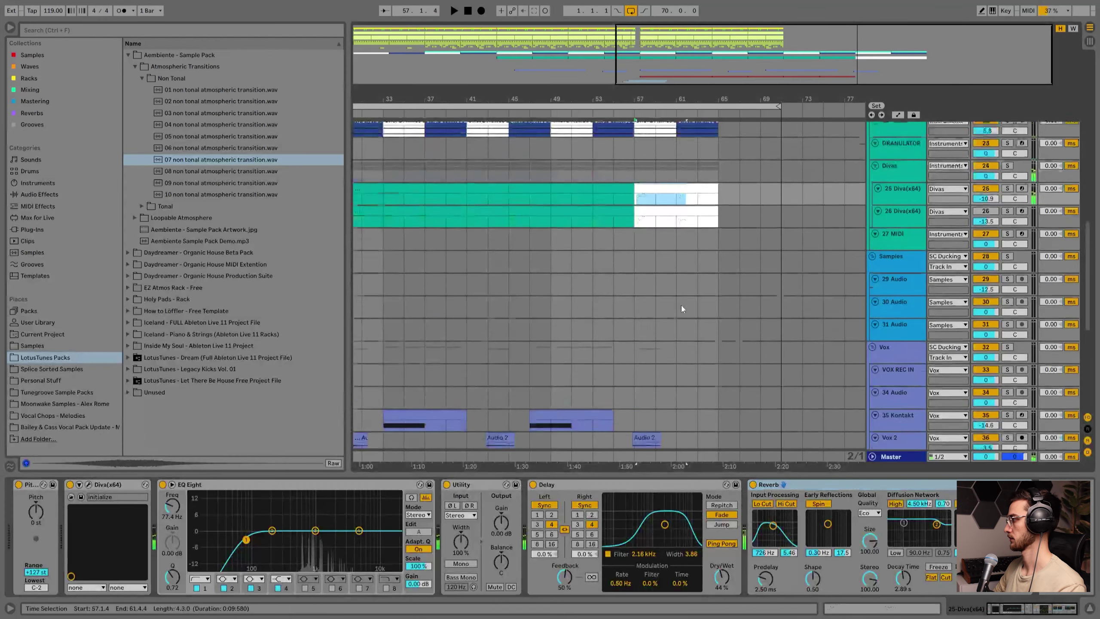
key(space)
click(644, 212)
scroll(661, 304, up, 3)
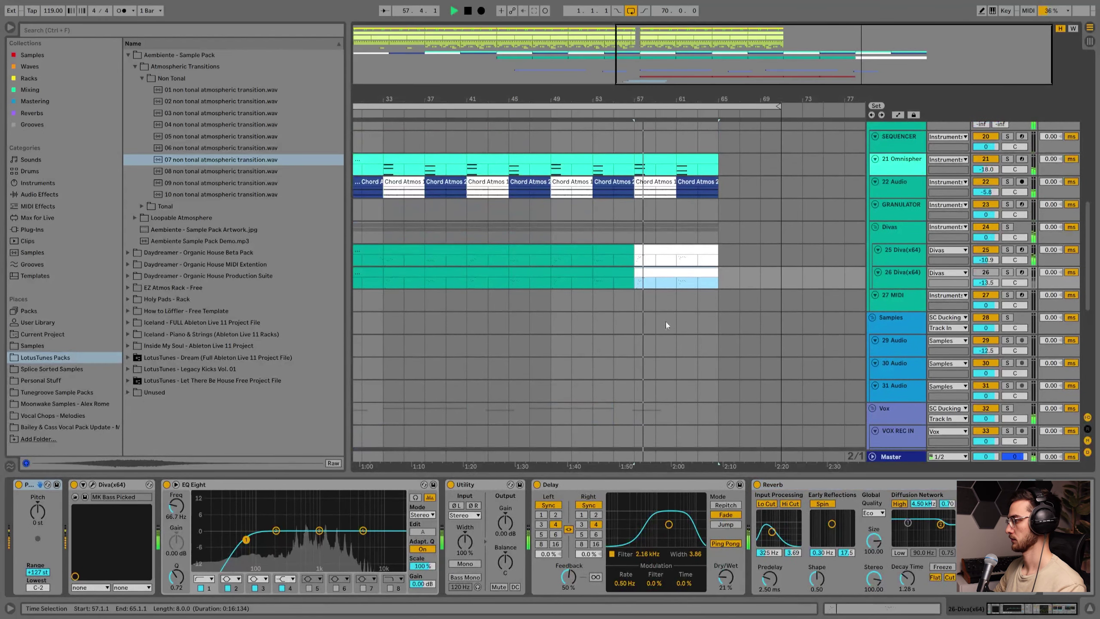
click(680, 313)
scroll(674, 320, down, 3)
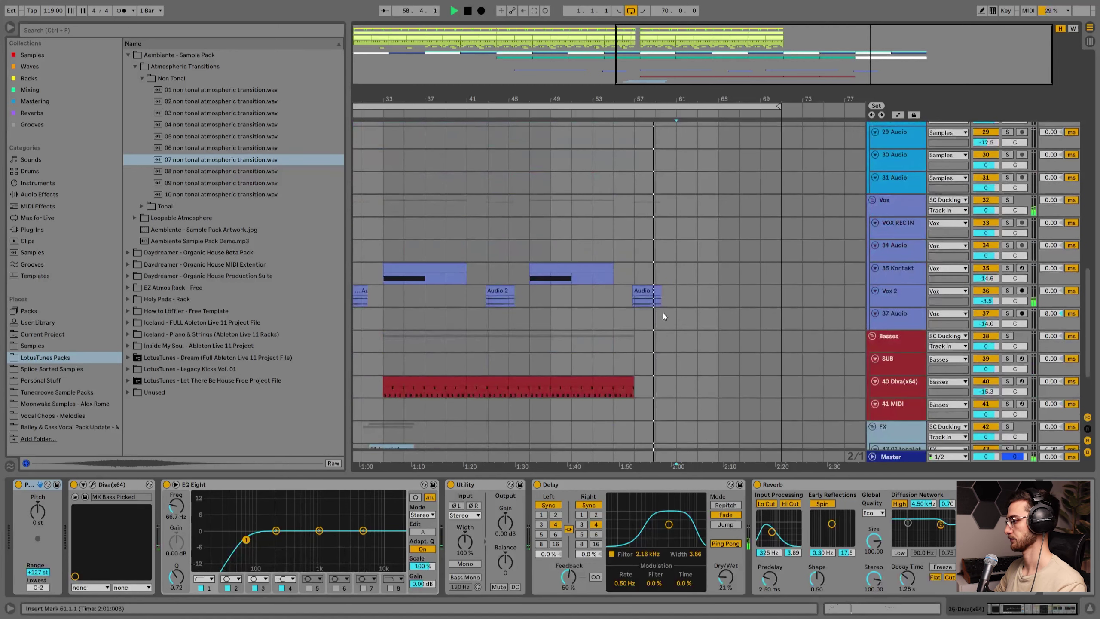
click(631, 390)
scroll(677, 362, up, 6)
scroll(632, 373, down, 2)
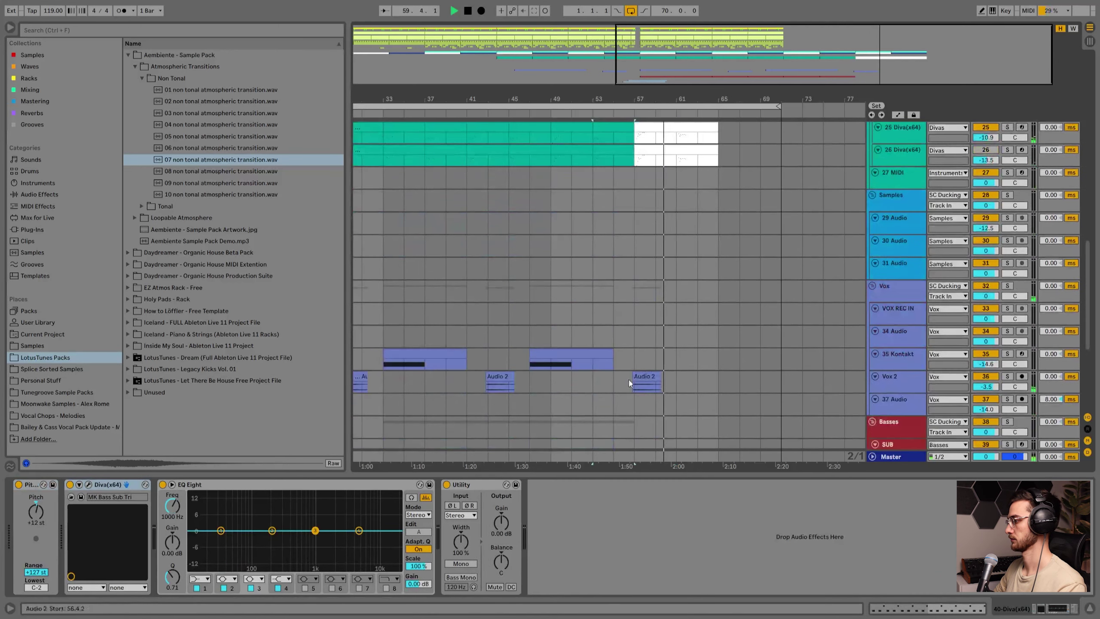
Copy the Kontakt vocal clip at bar 47 to bar 61 on the same track.
click(562, 355)
ctrl+drag(547, 355, 701, 326)
scroll(717, 343, up, 3)
scroll(717, 343, down, 4)
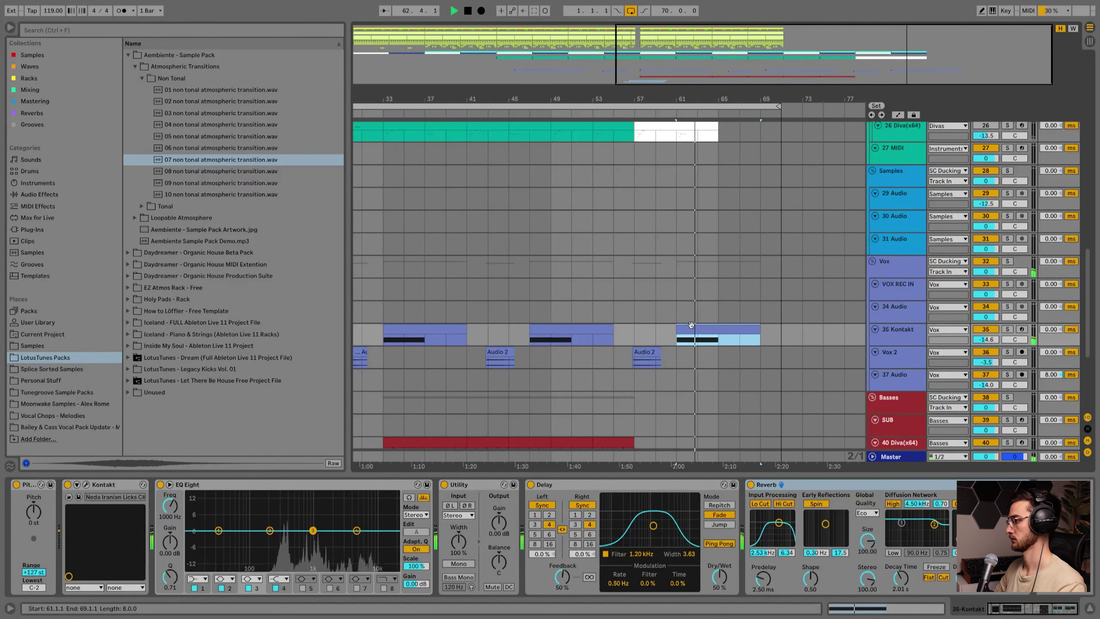
Listen past the end of the instrument clips at bar 65 and extend the arrangement loop to bar 87.
scroll(721, 332, up, 10)
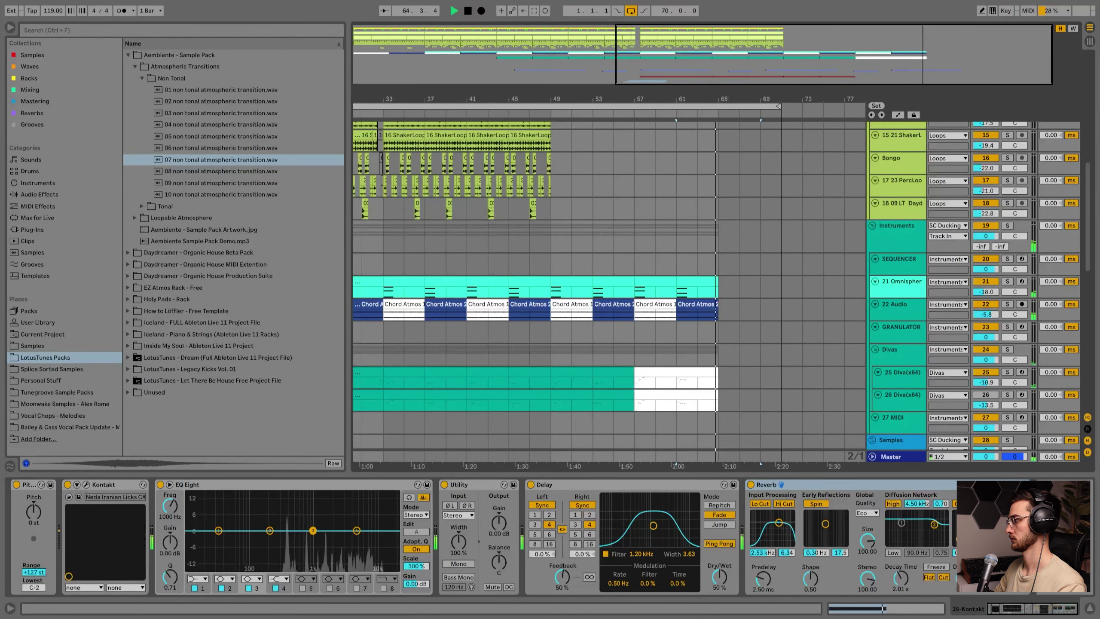
scroll(751, 243, down, 1)
click(752, 280)
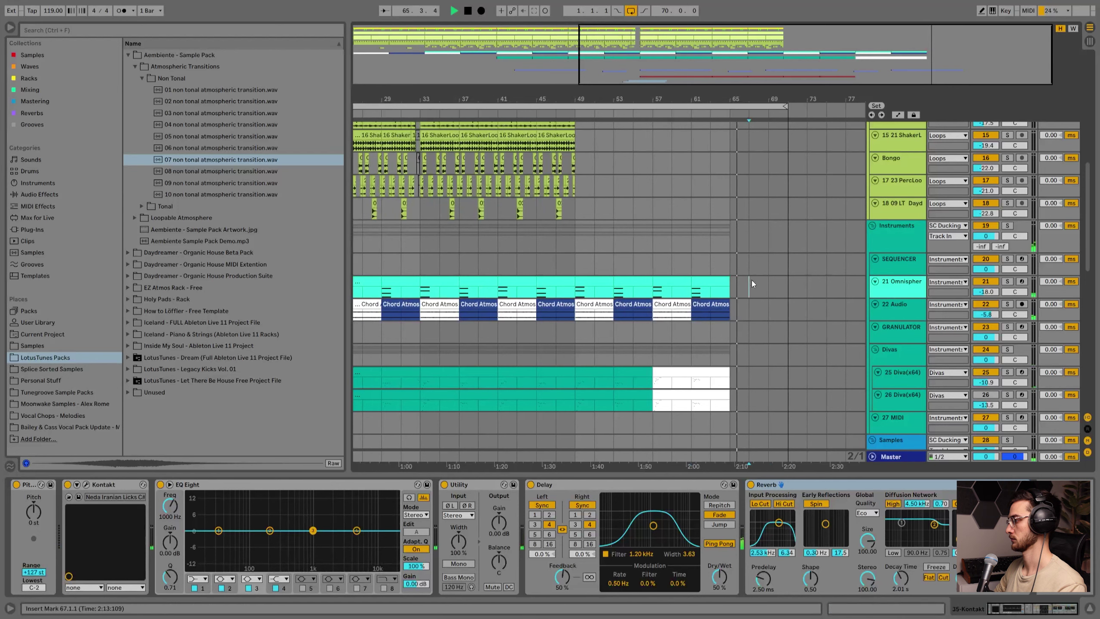
scroll(757, 173, up, 3)
key(space)
drag(786, 107, 948, 116)
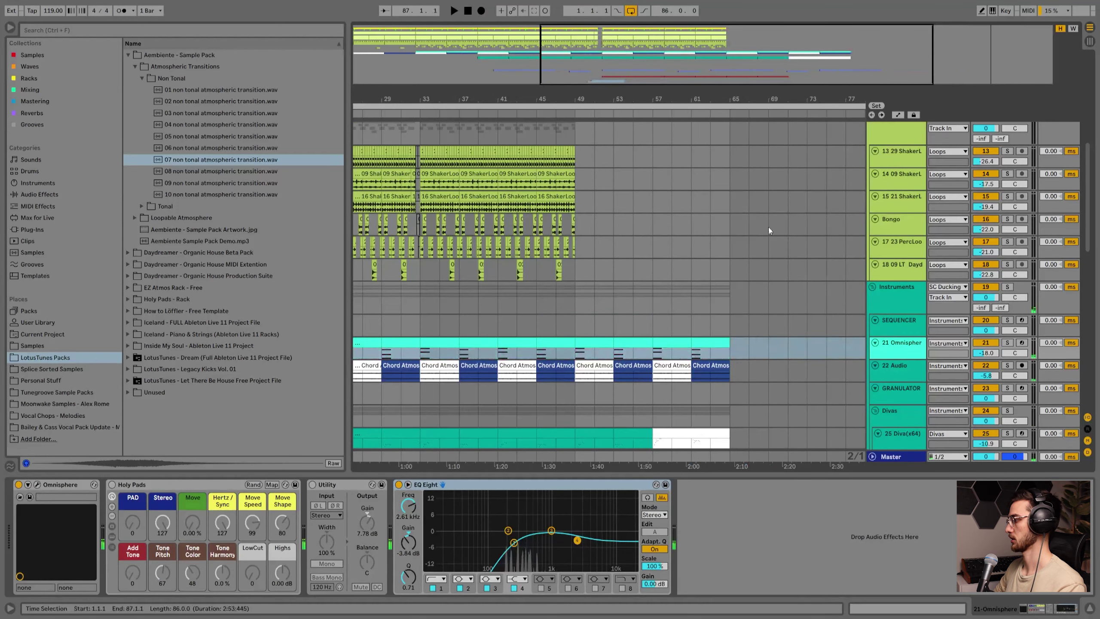
Copy bars 33–49 of all tracks and paste them at bar 67.
click(754, 247)
click(749, 342)
scroll(755, 352, up, 3)
scroll(750, 347, up, 5)
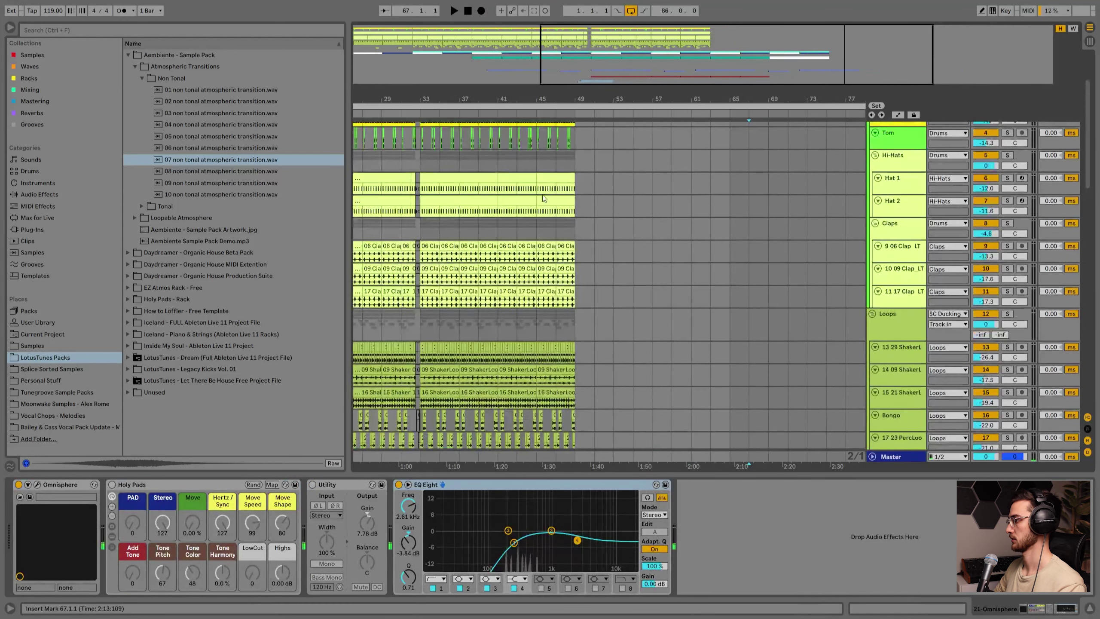
click(420, 129)
drag(419, 130, 579, 492)
scroll(595, 427, down, 10)
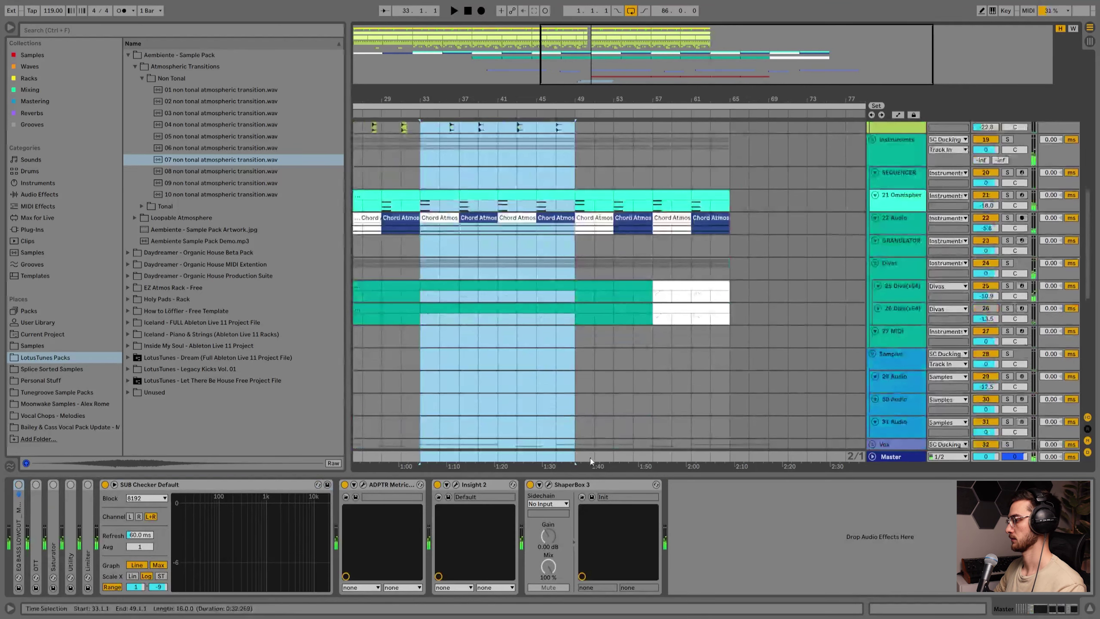
scroll(703, 376, up, 10)
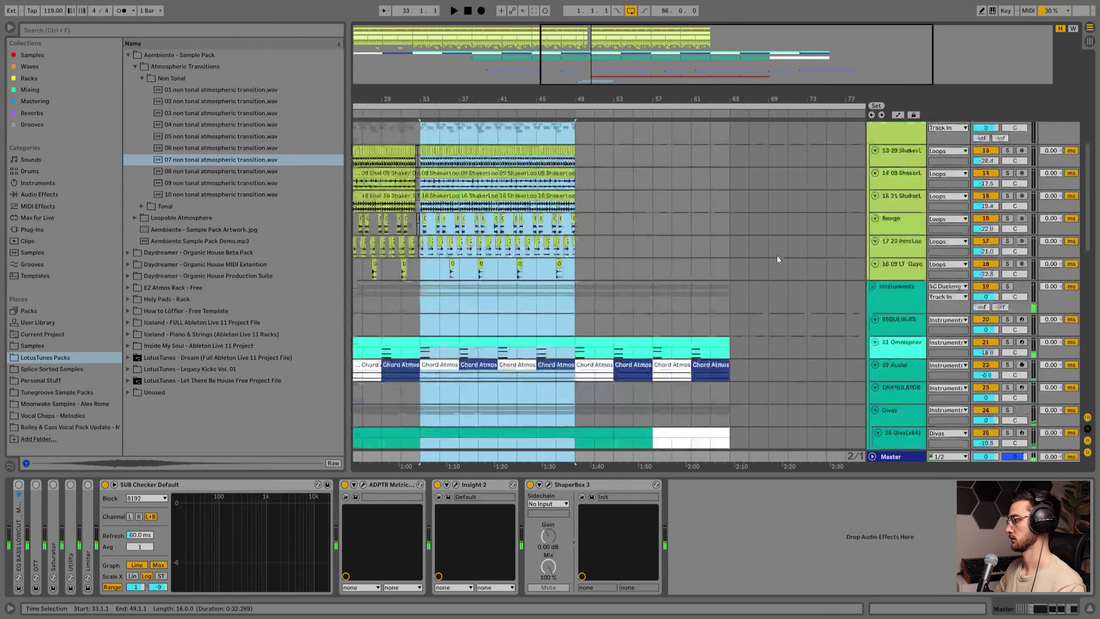
click(750, 138)
key(ctrl+v)
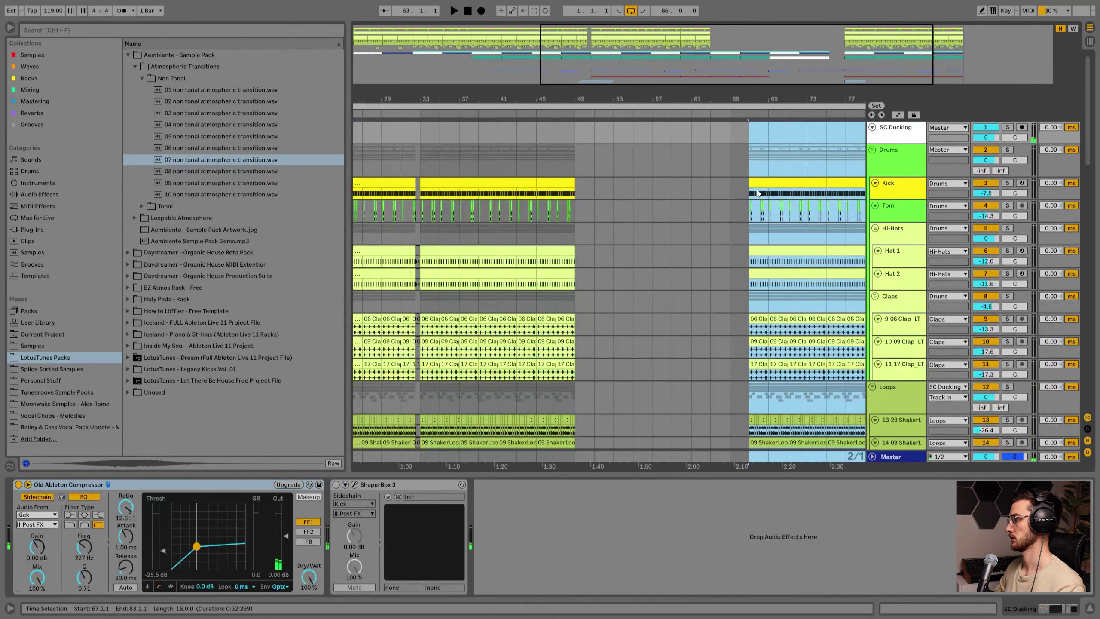
Play from bar 61 and deactivate the pasted Kontakt clip at bar 67.
scroll(672, 293, down, 4)
click(690, 317)
key(space)
scroll(703, 411, down, 6)
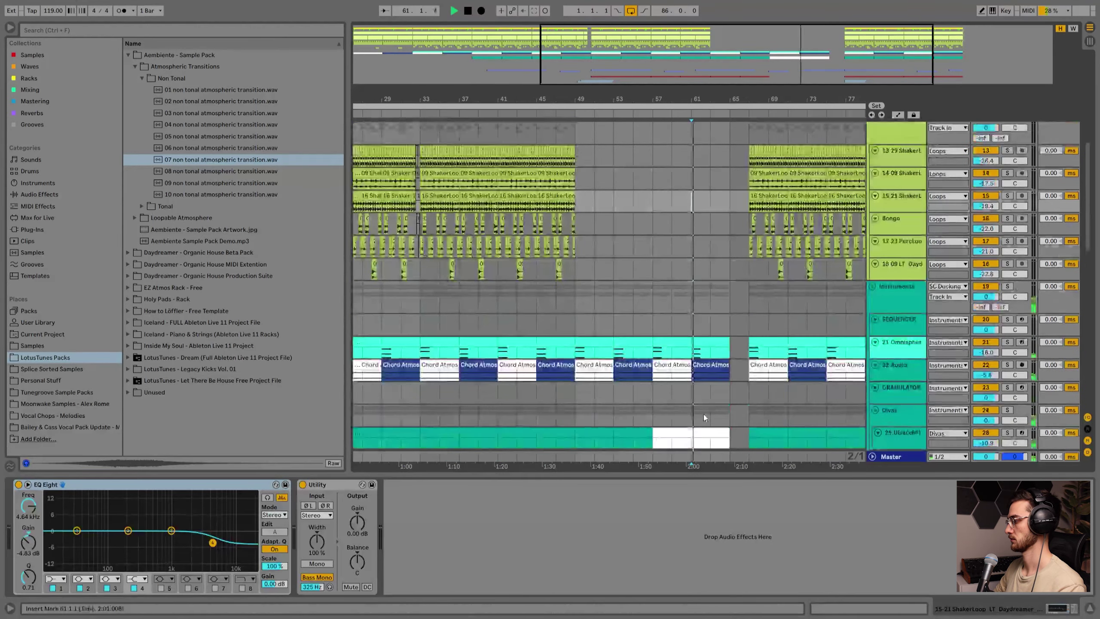
scroll(703, 402, down, 10)
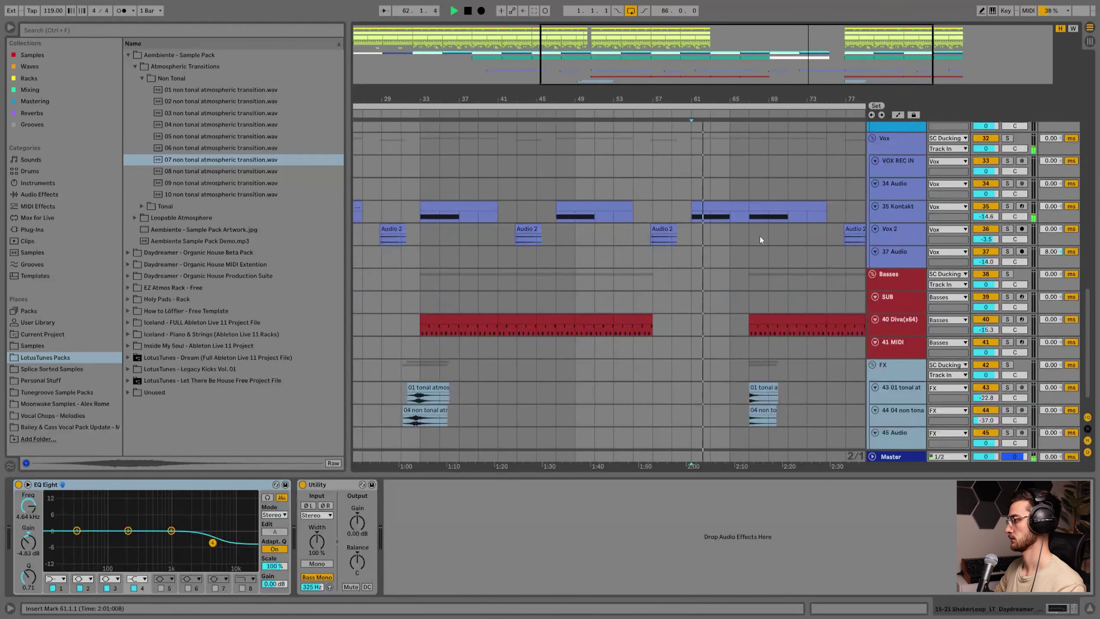
click(766, 210)
key(0)
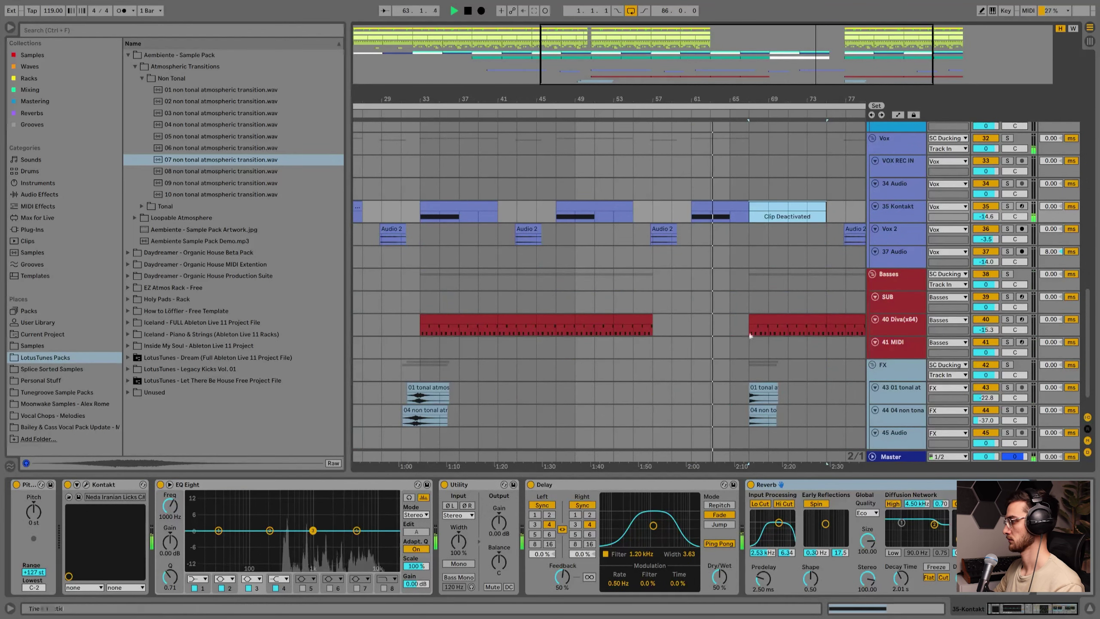
Shift the starts of the pasted tonal and non tonal transition clips back to about bar 65.3.
drag(750, 392, 688, 387)
mouse_move(751, 411)
mouse_down()
mouse_move(693, 402)
mouse_move(756, 410)
mouse_up()
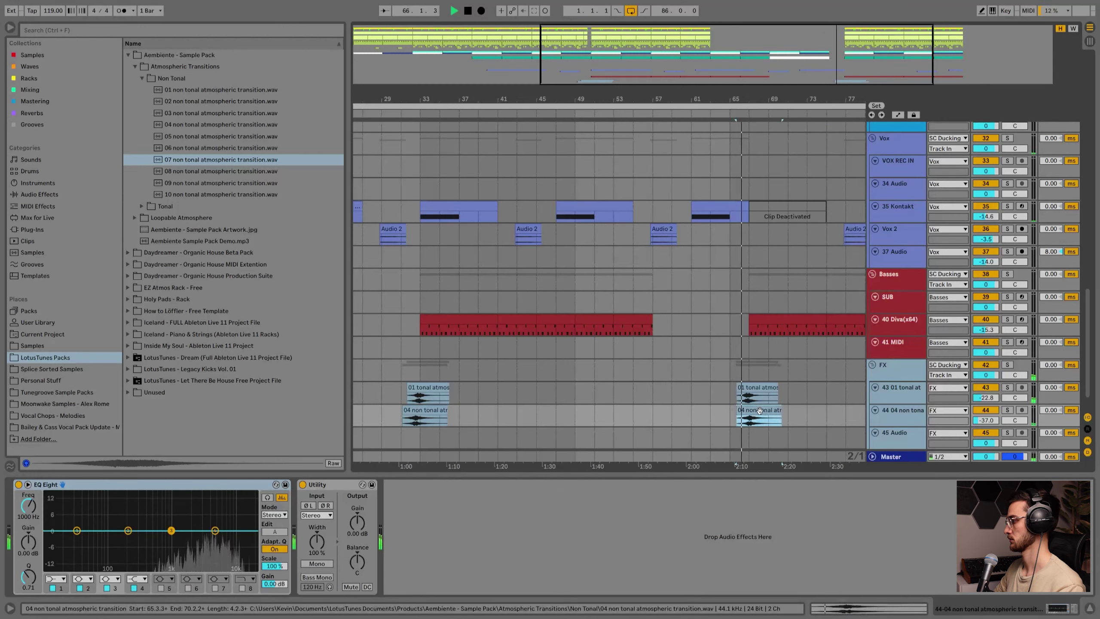
click(749, 238)
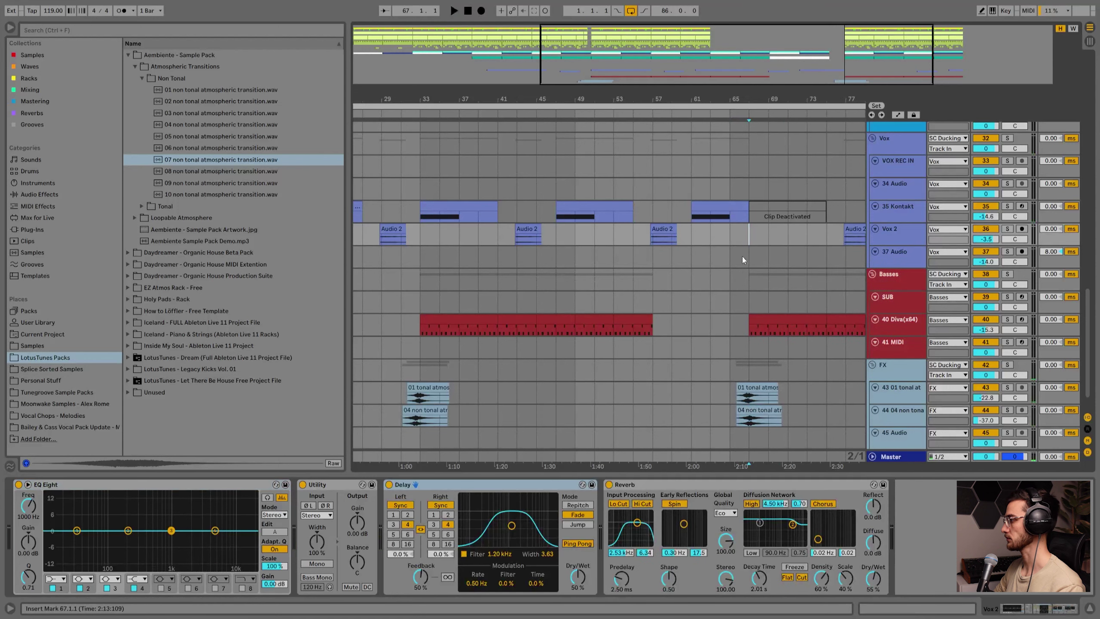
Set the fixed grid to 1 Bar and examine the gap before bar 67 across the tracks during playback.
right_click(706, 263)
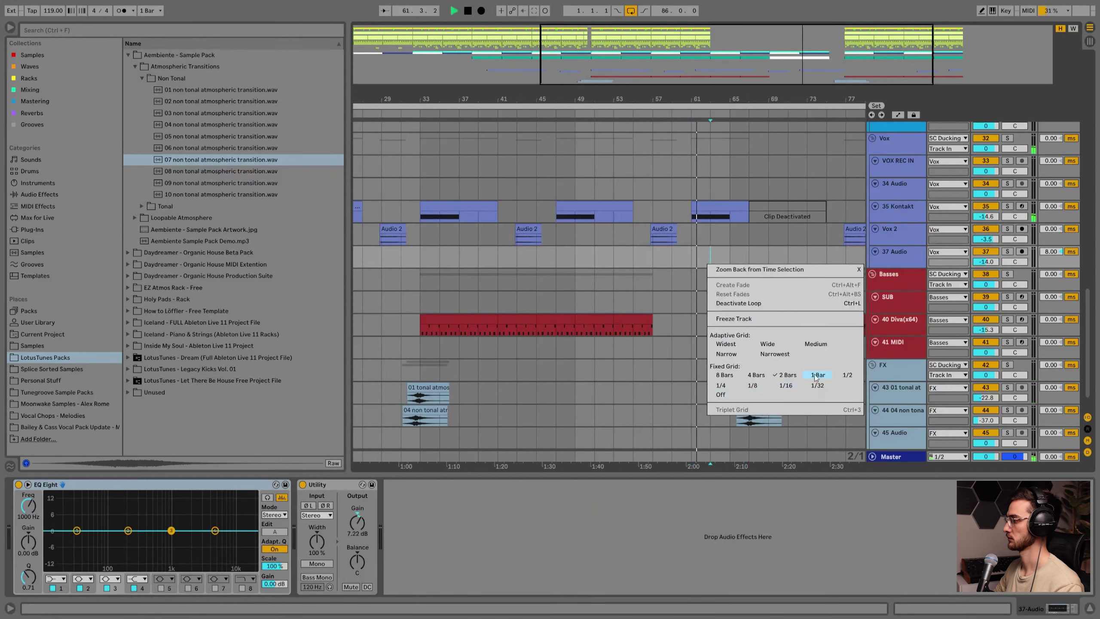
click(816, 361)
drag(740, 102, 669, 149)
scroll(693, 314, up, 2)
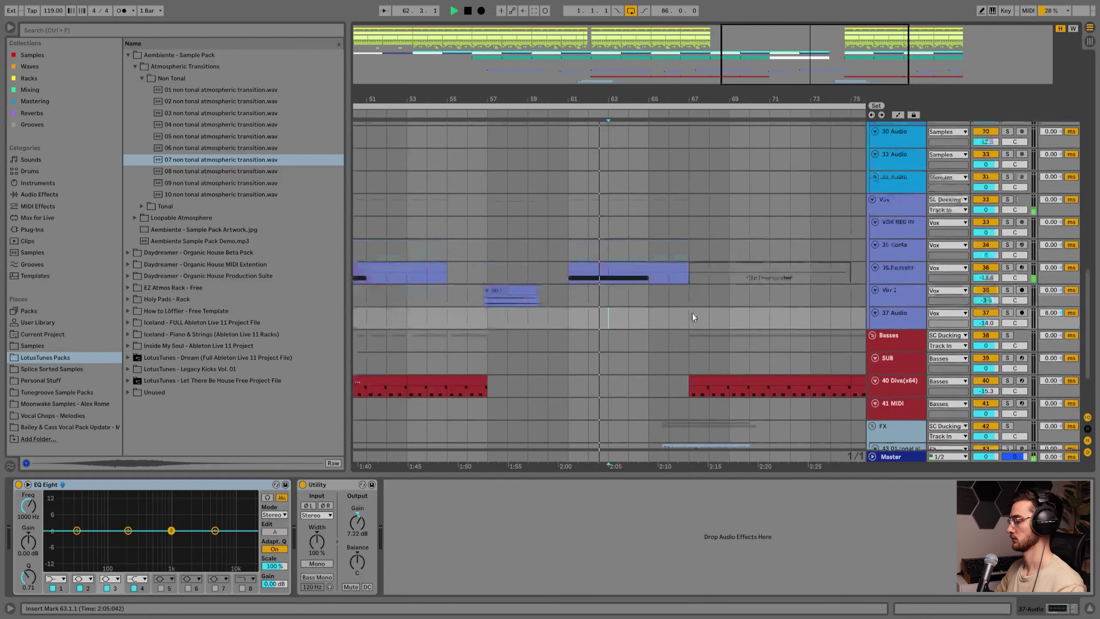
scroll(681, 316, up, 5)
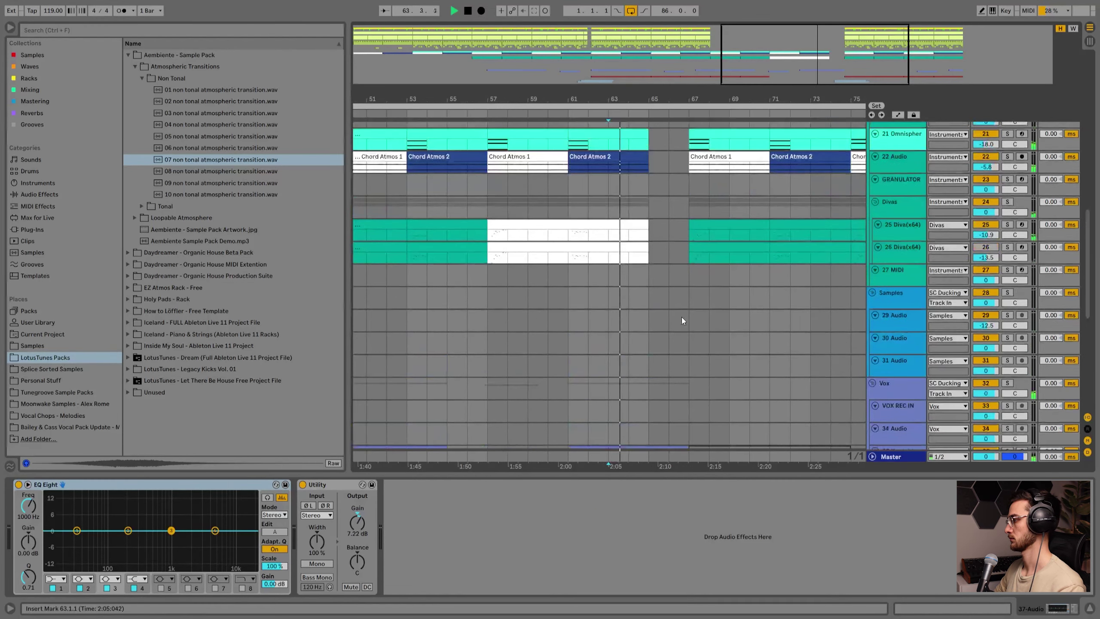
scroll(696, 291, up, 3)
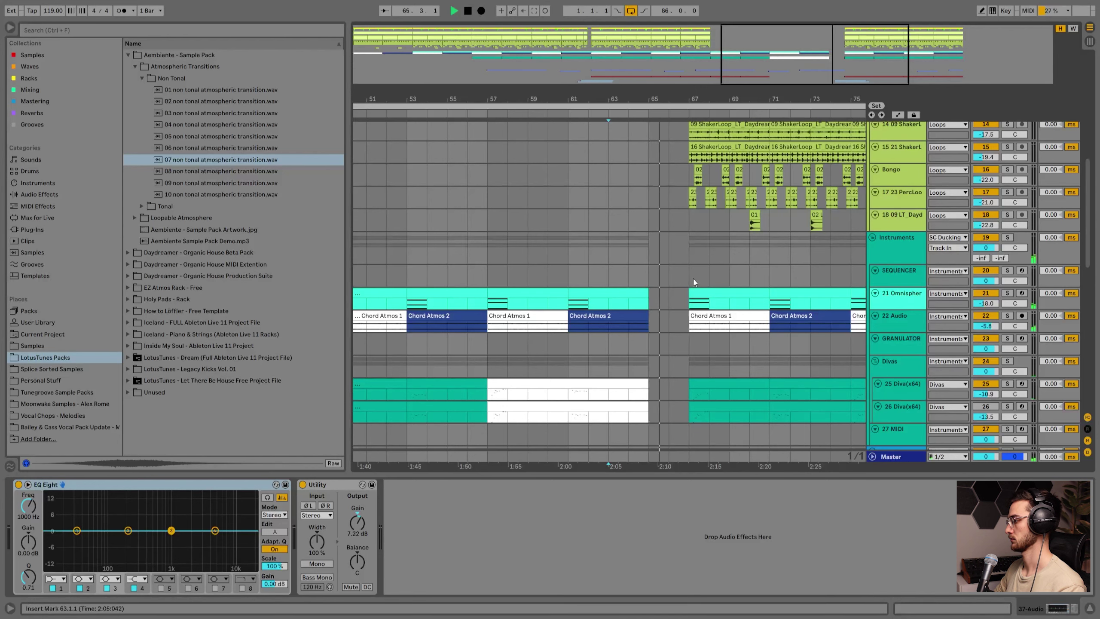
scroll(693, 279, up, 10)
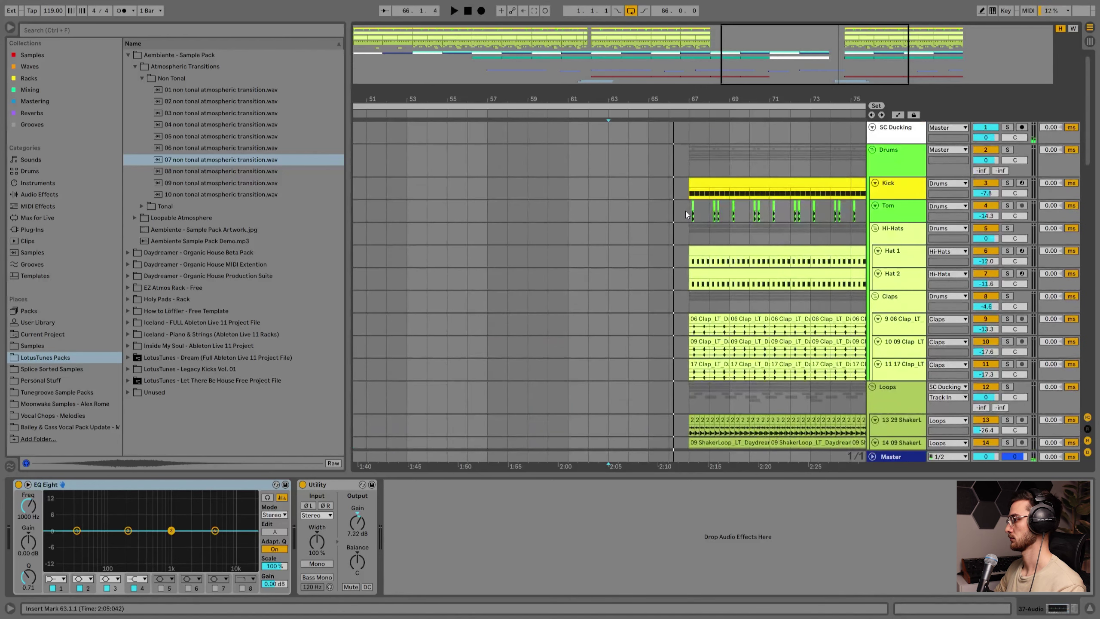
Move all clips from bar 67 onward on every track to bar 65.
drag(692, 134, 1090, 546)
scroll(734, 187, down, 5)
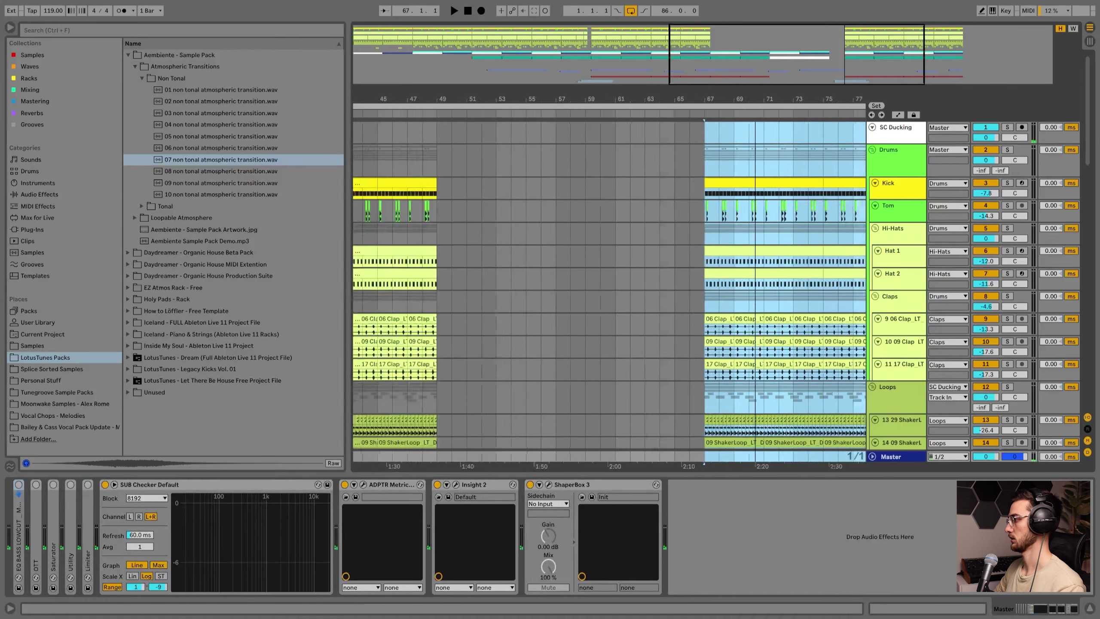
drag(701, 183, 690, 180)
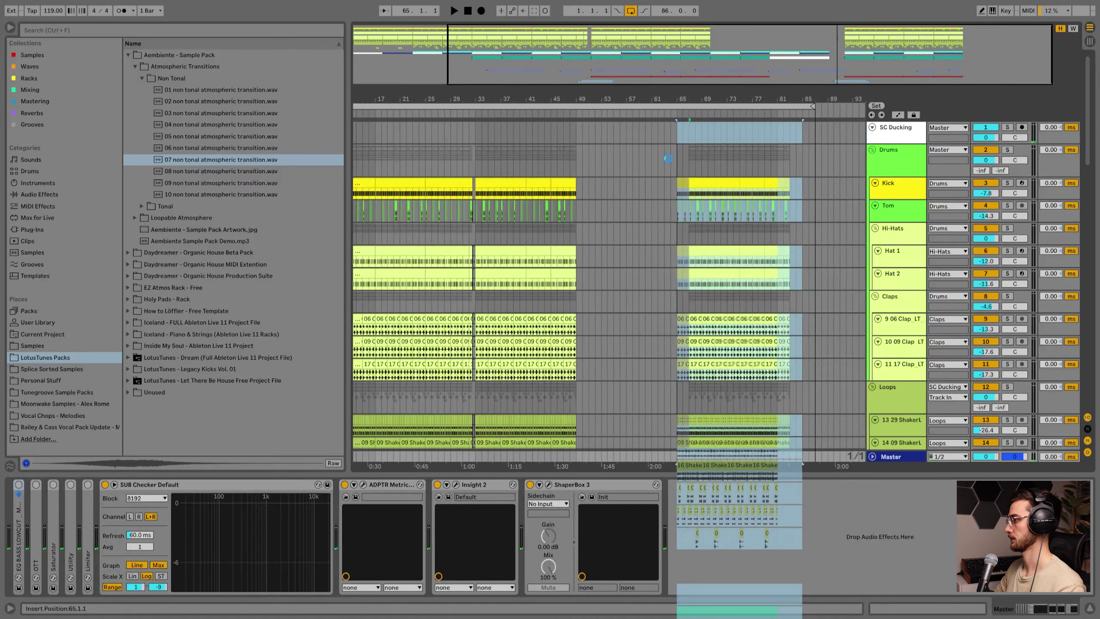
click(669, 158)
Play from bar 61 and look over the instrument, vox and bass tracks around the bar 65 transition.
scroll(673, 160, up, 5)
scroll(669, 164, down, 10)
key(space)
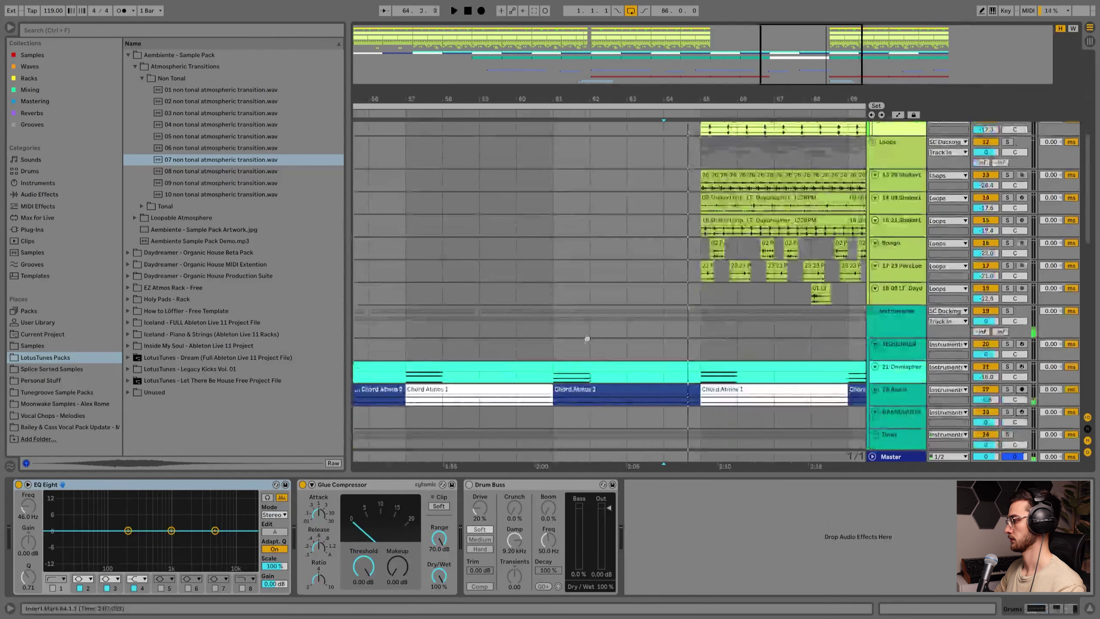
click(543, 224)
key(space)
scroll(624, 268, down, 3)
scroll(650, 303, down, 8)
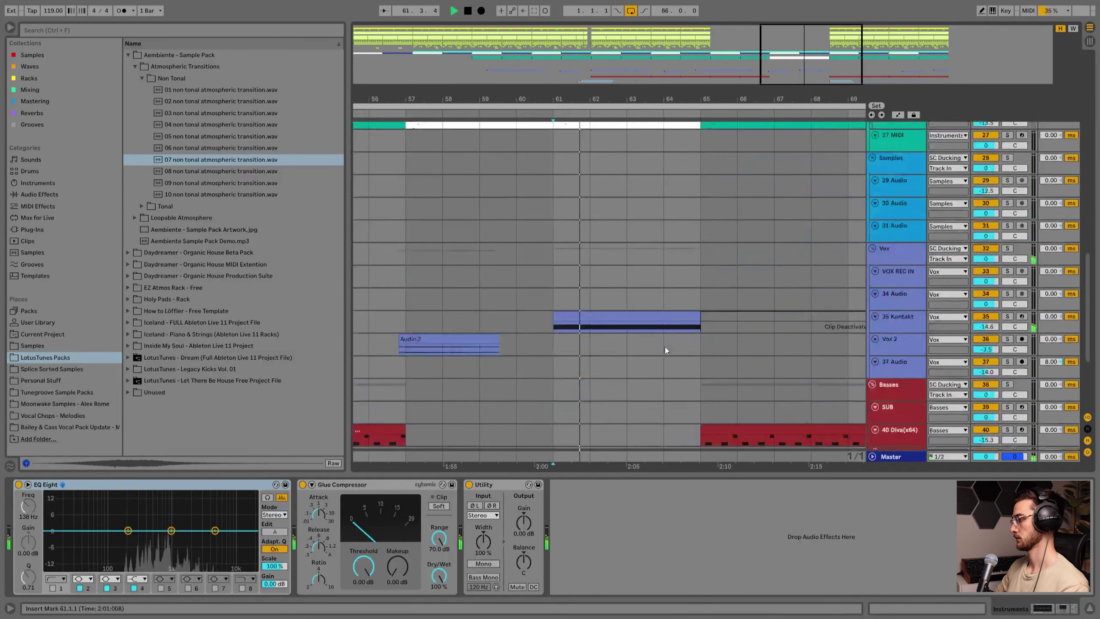
scroll(694, 286, down, 2)
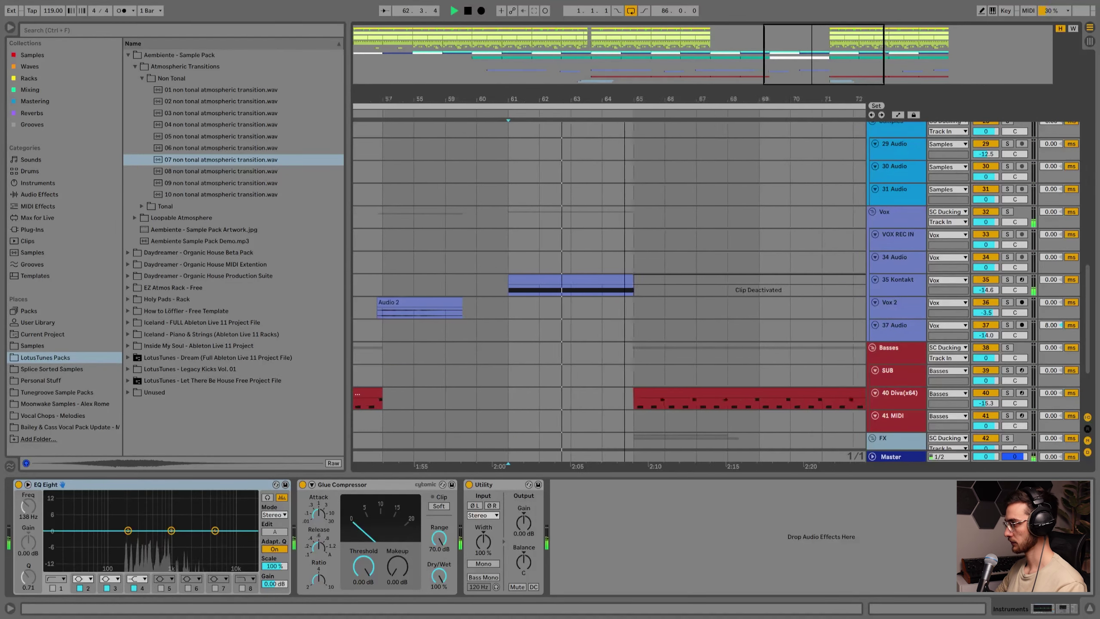
Extend the starts of the tonal and non tonal transition clips at bar 65 back to about bar 63.3.
scroll(658, 347, down, 4)
drag(627, 359, 553, 359)
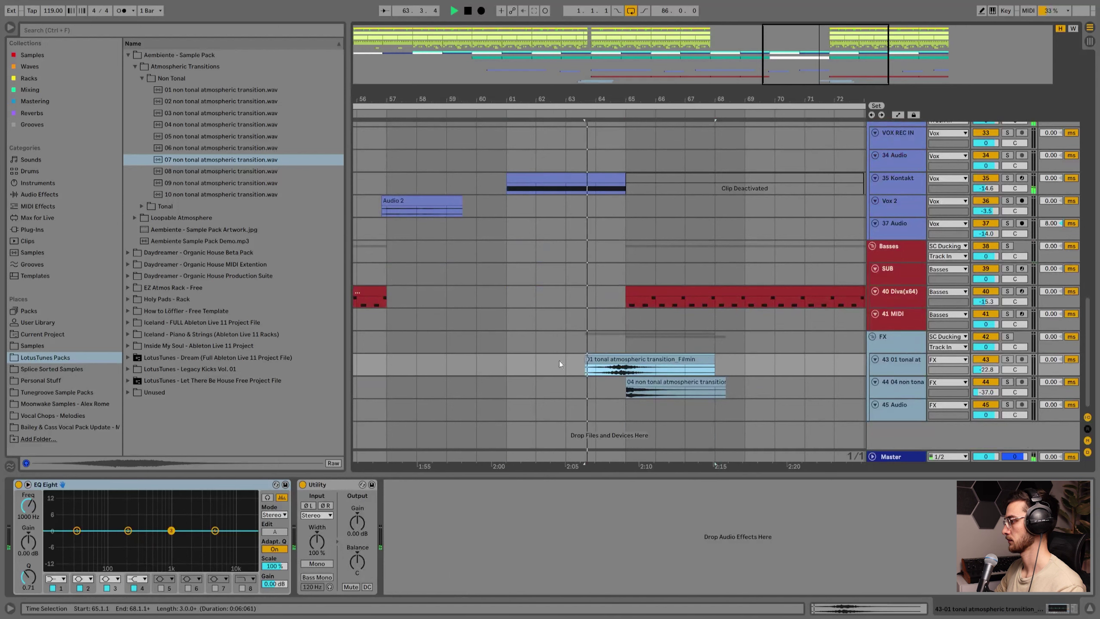
drag(627, 381, 563, 372)
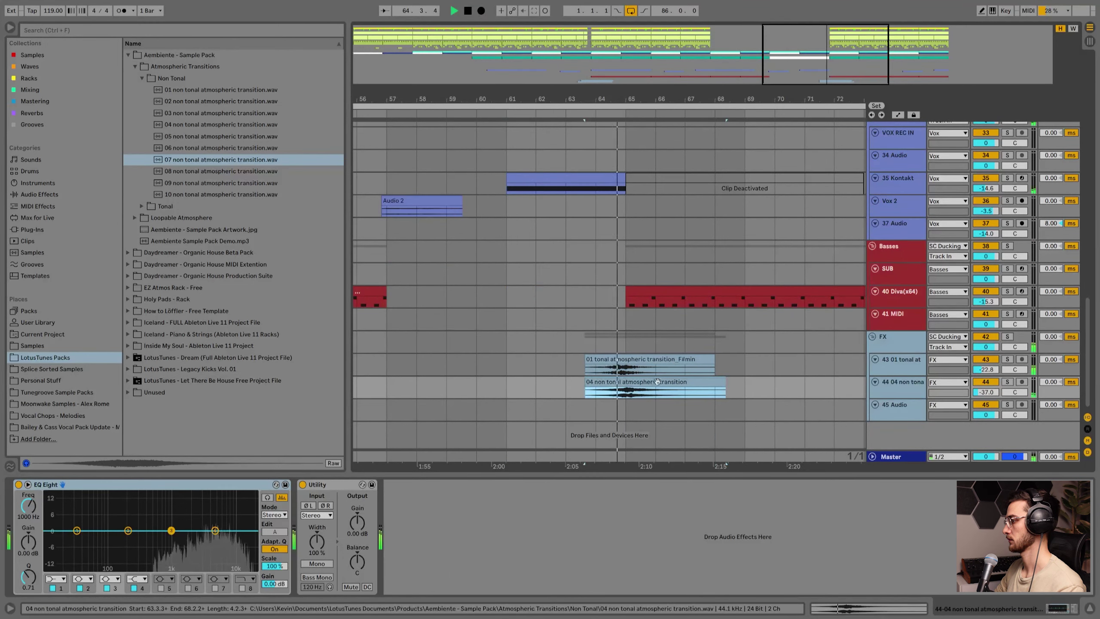
Deactivate the 04 non tonal atmospheric transition clip around bar 65 and listen to the transition from bar 64.
drag(651, 107, 649, 147)
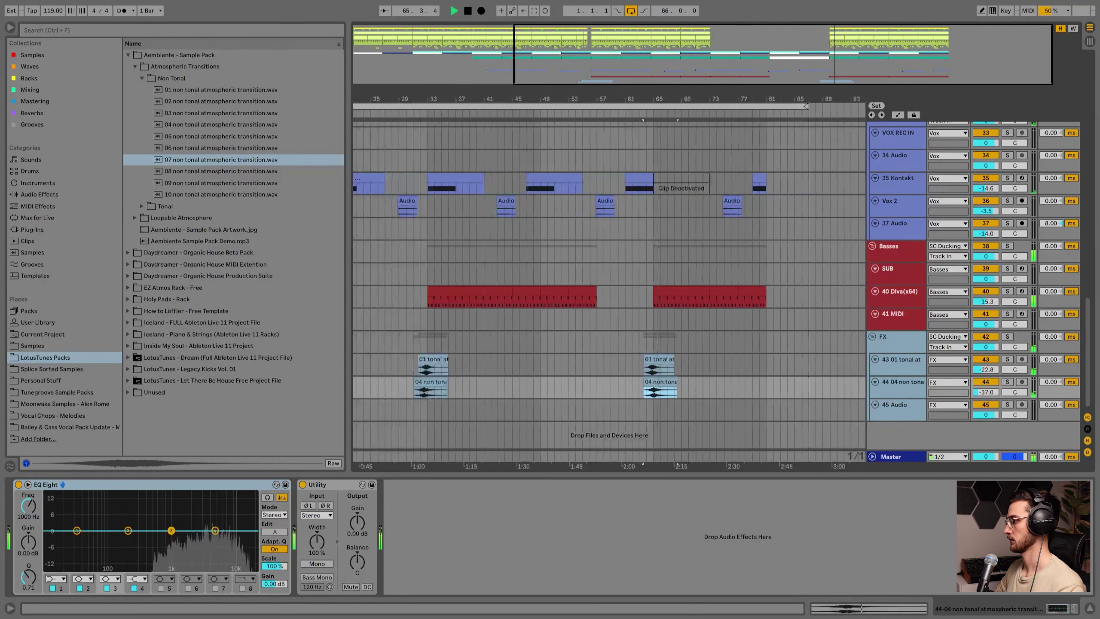
click(647, 343)
click(658, 385)
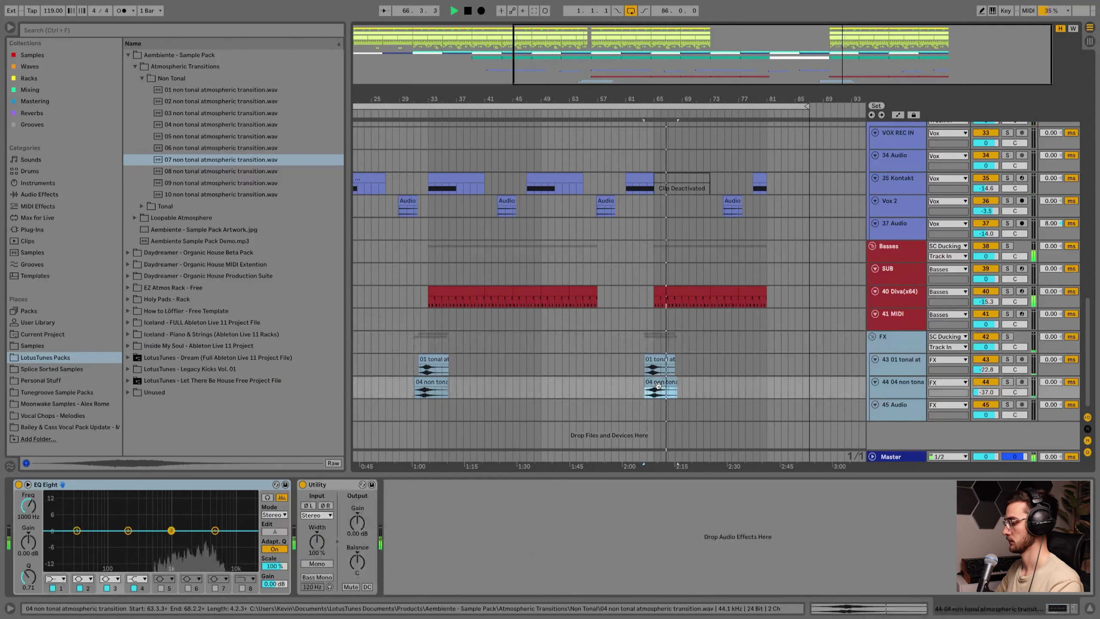
click(648, 346)
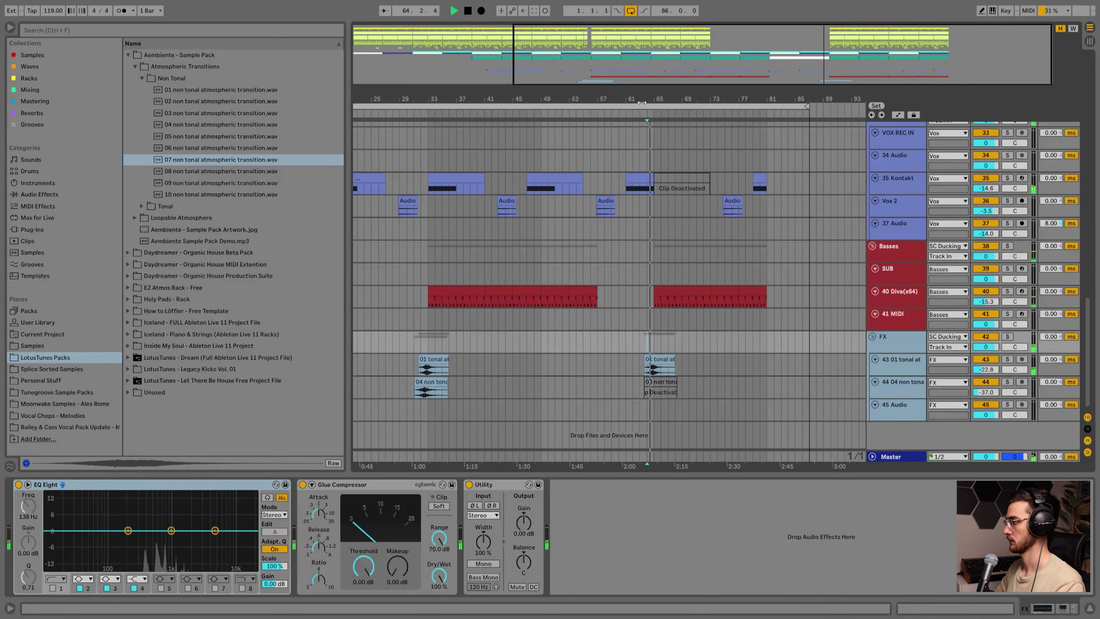
drag(658, 98, 650, 392)
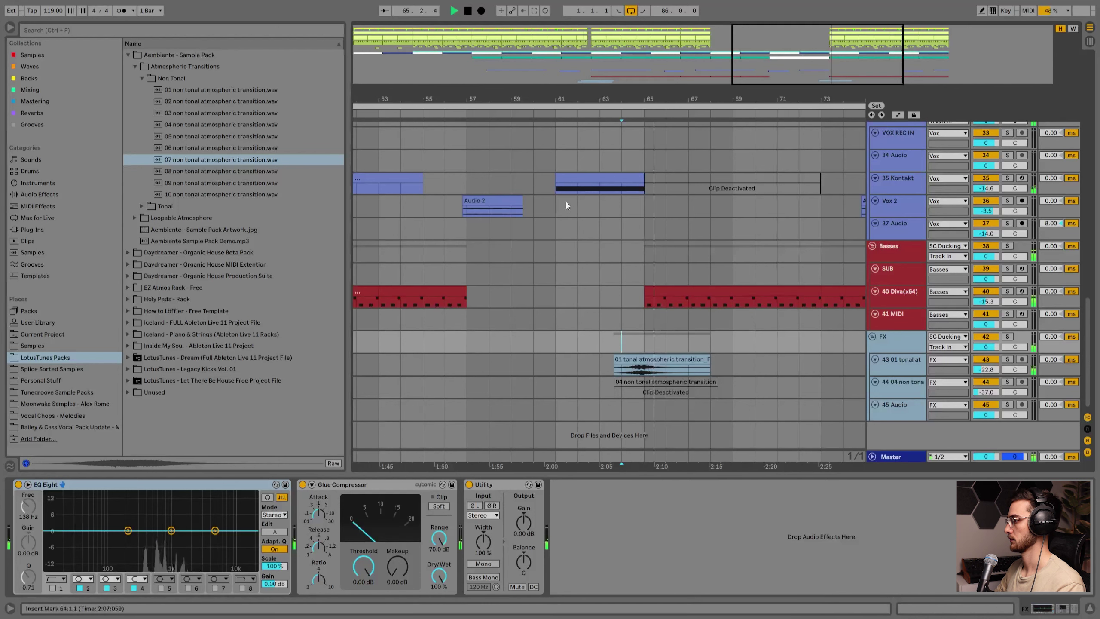
Delete the deactivated 35 Kontakt clip spanning bars 65 to 73 and set the fixed grid to 2 Bars.
scroll(682, 226, up, 3)
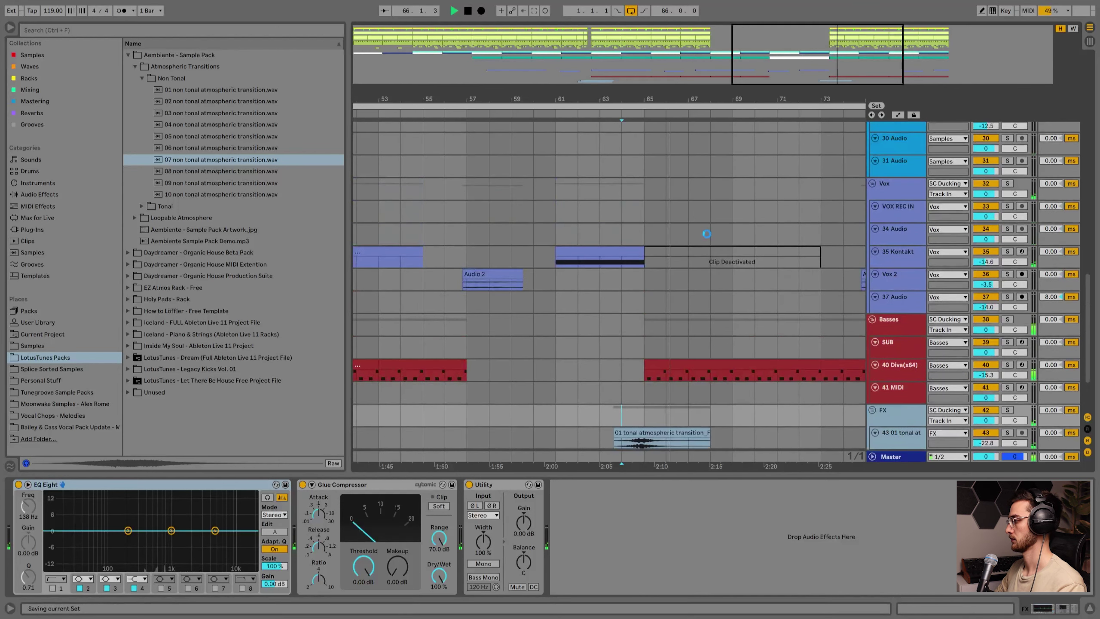
drag(680, 99, 706, 98)
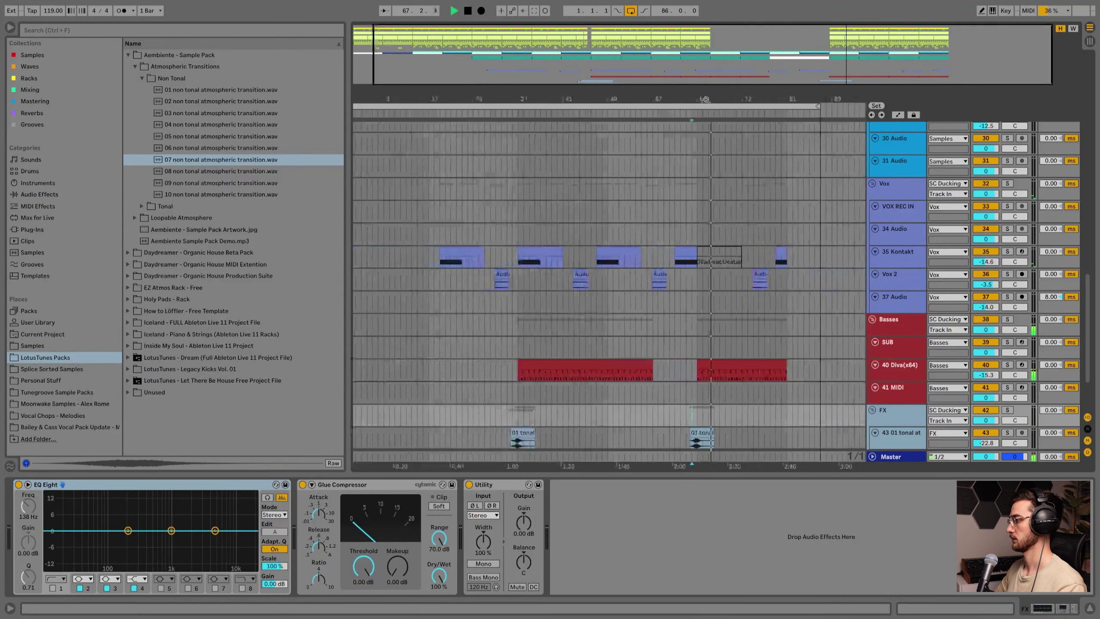
click(720, 249)
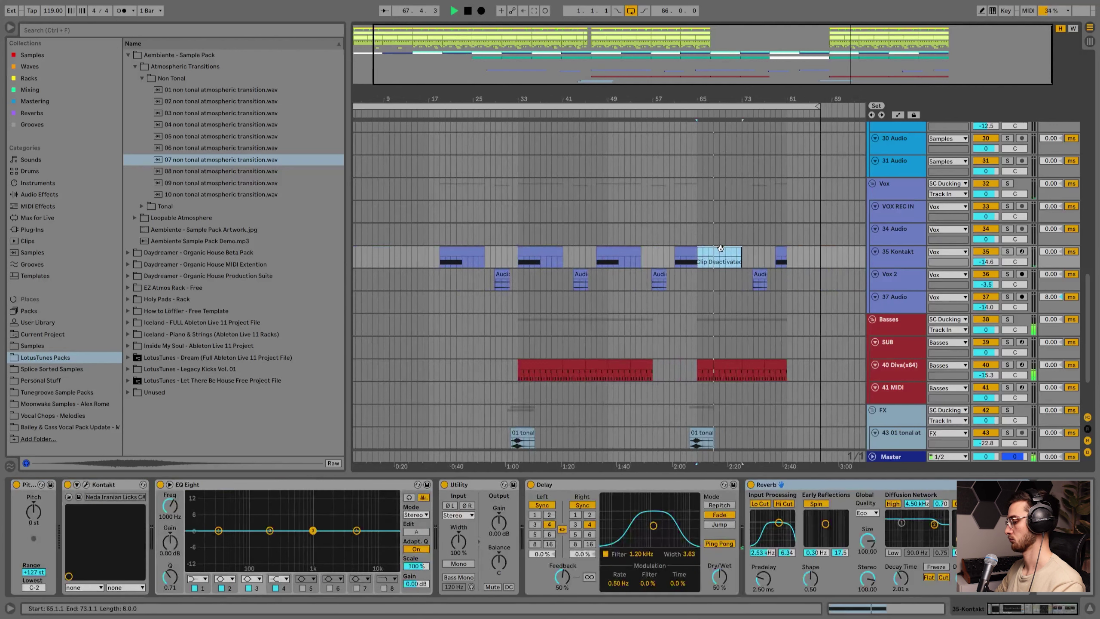
click(736, 279)
right_click(694, 282)
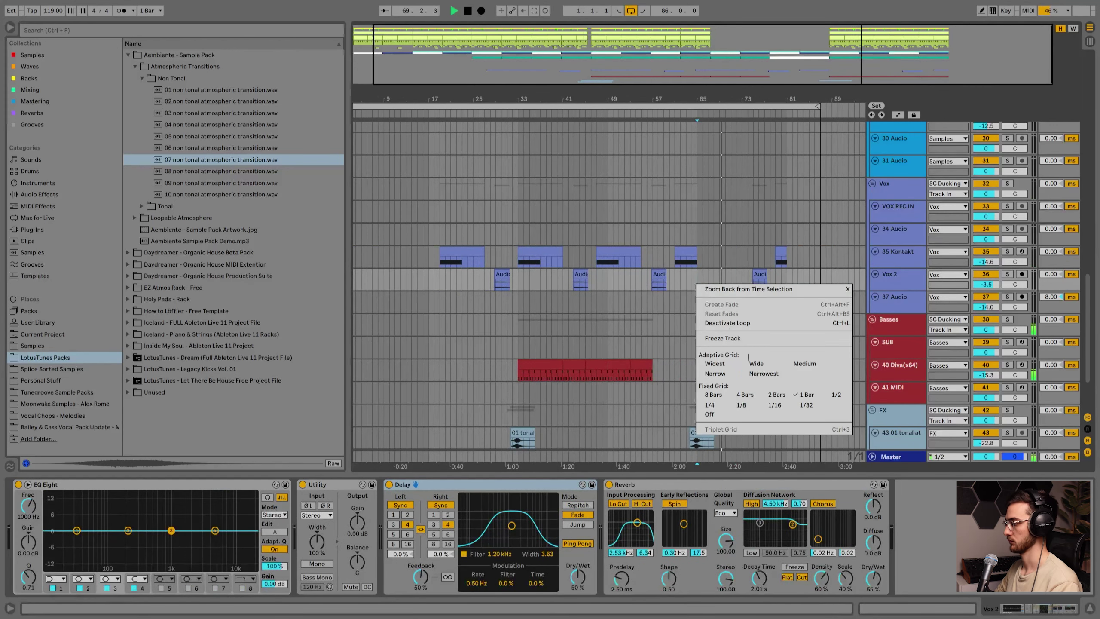
click(781, 394)
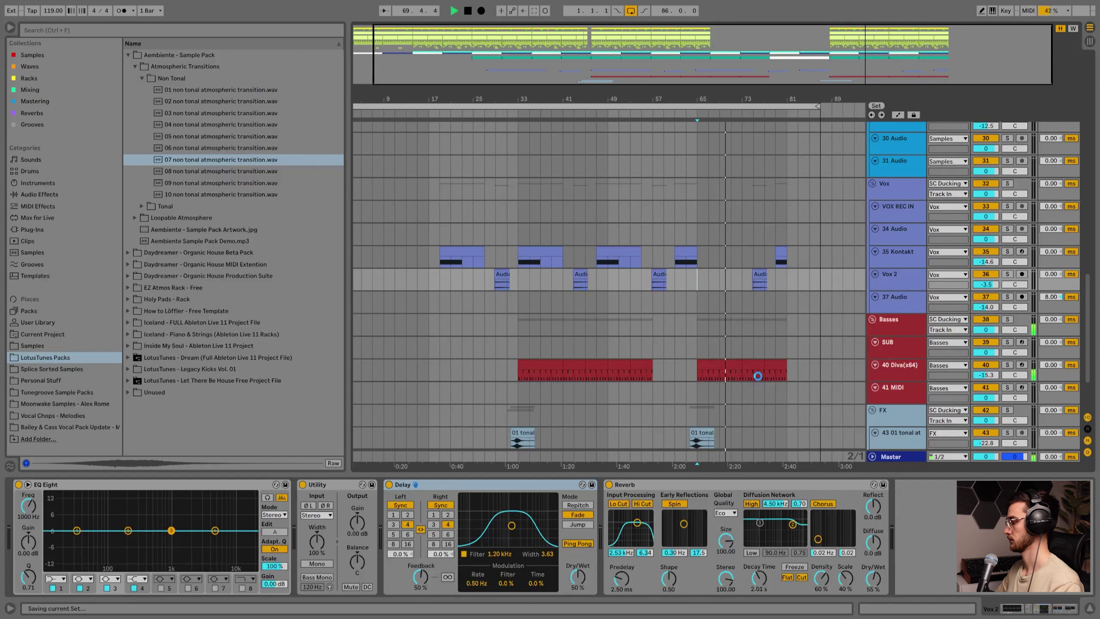
Extend the arrangement loop's length to 110 bars.
scroll(802, 366, up, 1)
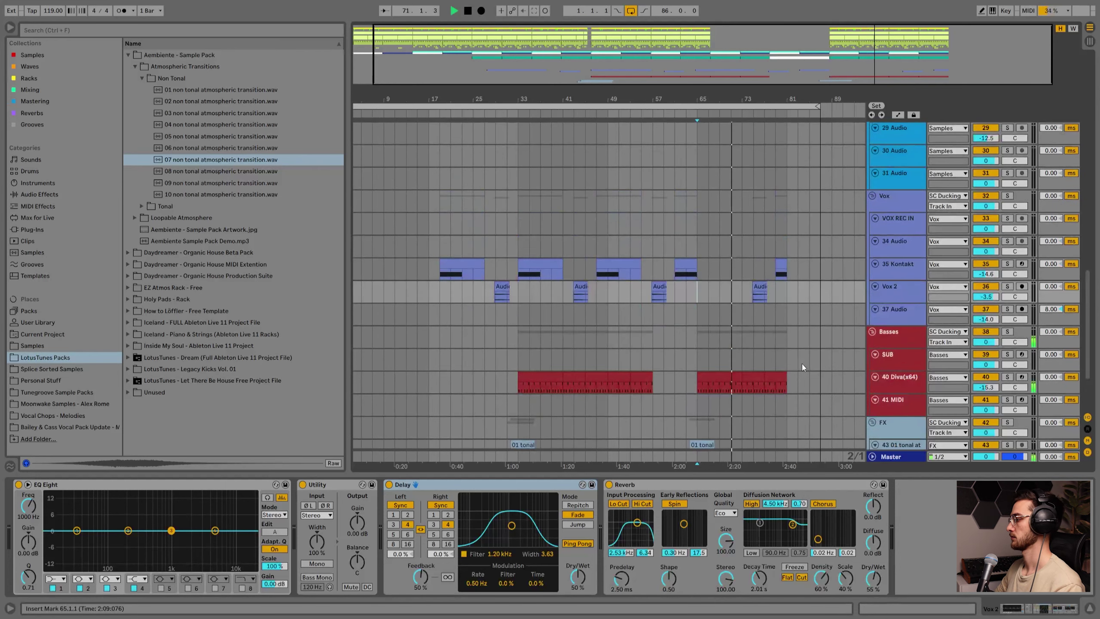
click(774, 428)
scroll(789, 371, down, 5)
drag(816, 108, 954, 135)
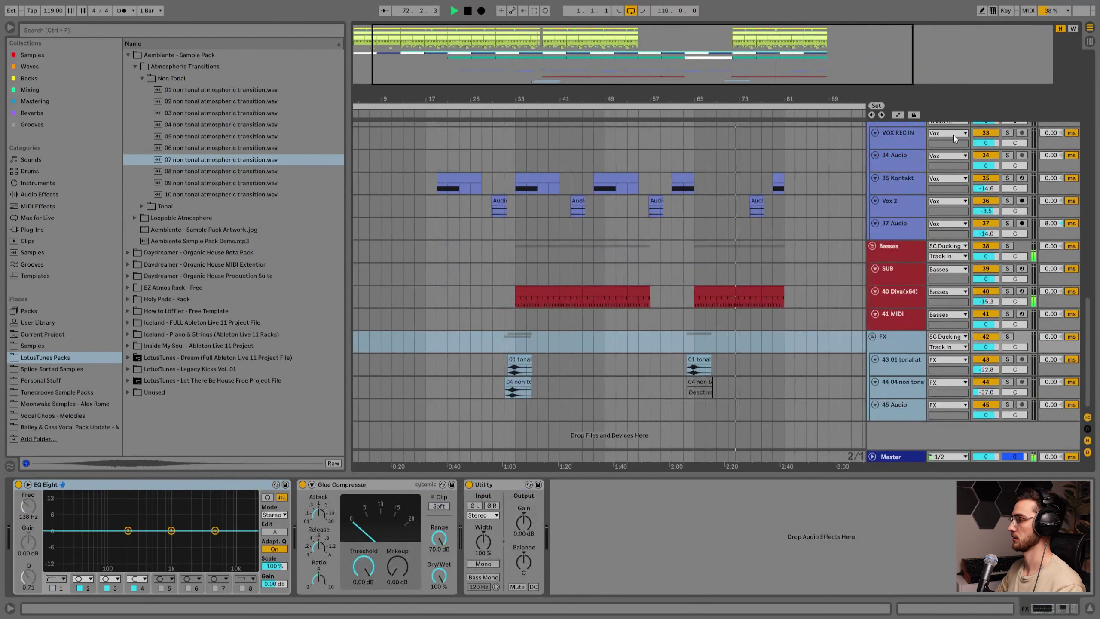
Select bars 65 to 81 on every track from SC Ducking down to Master and duplicate the section.
click(808, 255)
scroll(700, 325, up, 11)
scroll(768, 331, up, 20)
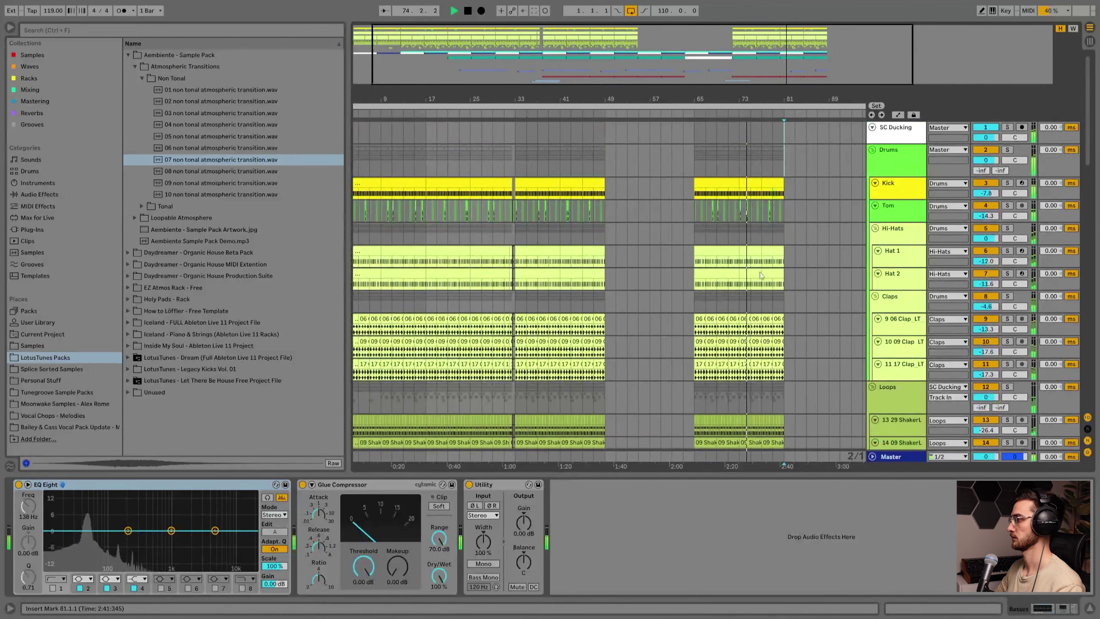
drag(785, 140, 690, 505)
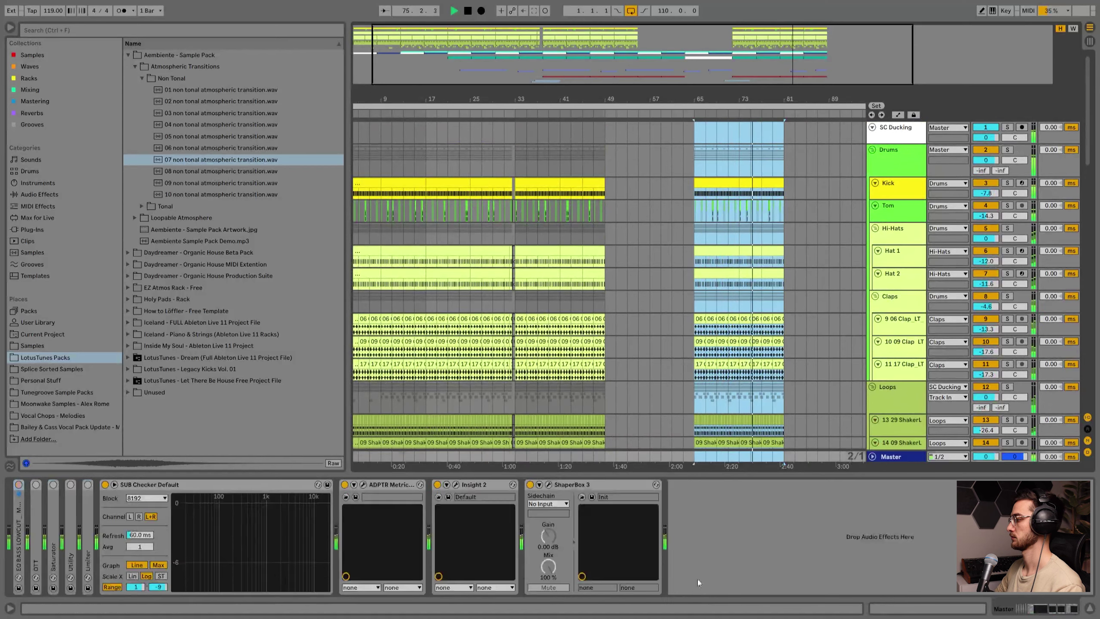
scroll(779, 408, down, 20)
scroll(800, 437, down, 10)
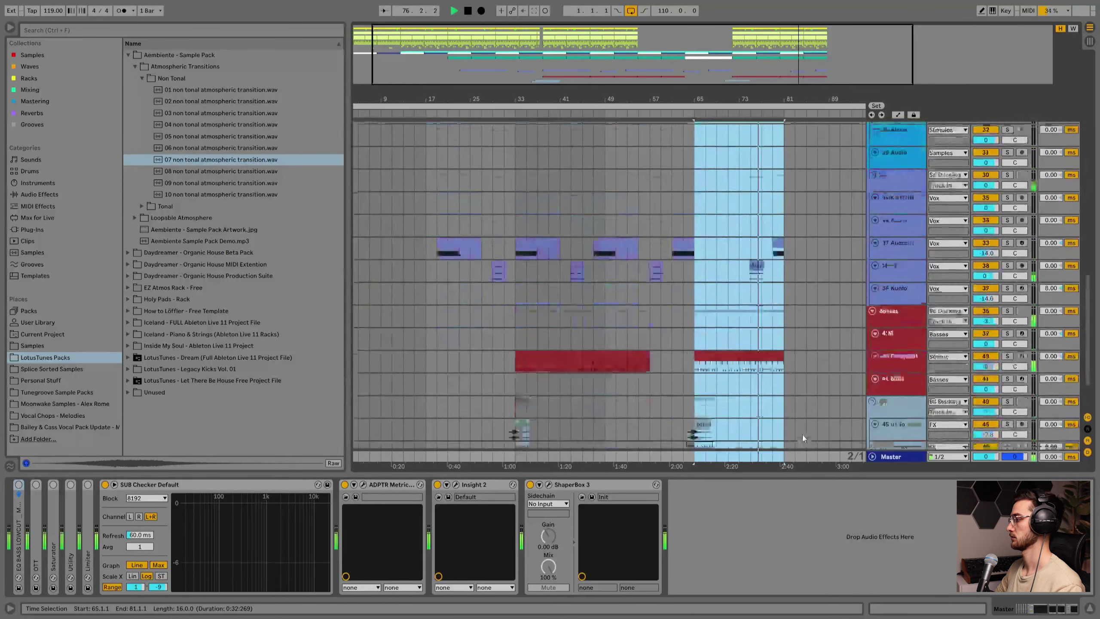
key(ctrl+d)
Extend the start of the duplicated tonal transition clip at bar 81 back to about bar 79.3 and save the set.
drag(830, 102, 831, 133)
click(599, 253)
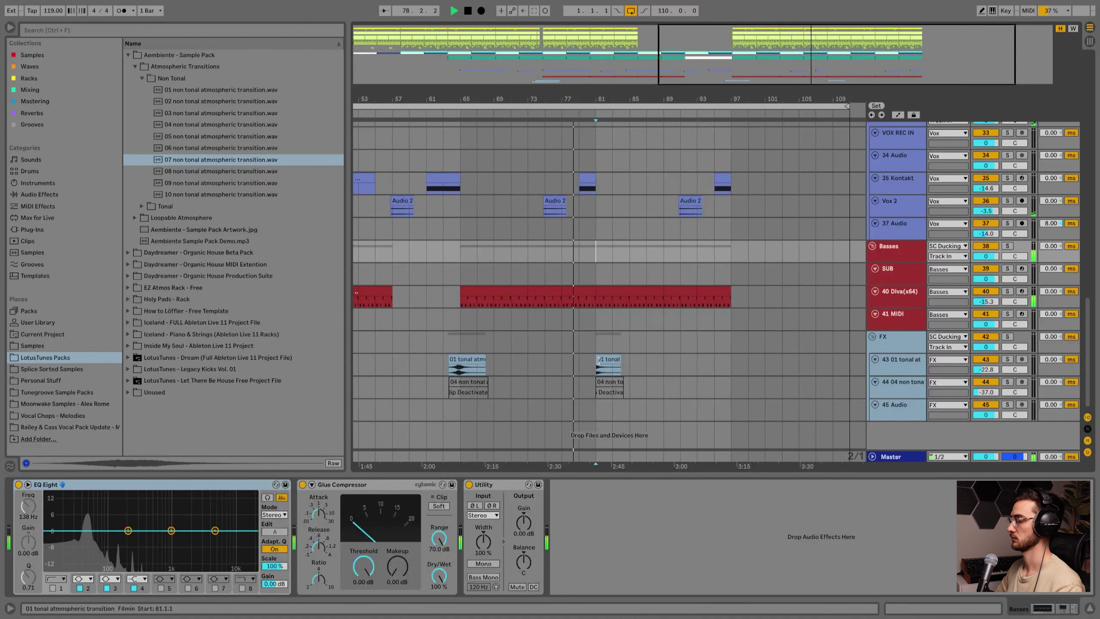
drag(597, 368, 579, 369)
click(579, 336)
key(ctrl+s)
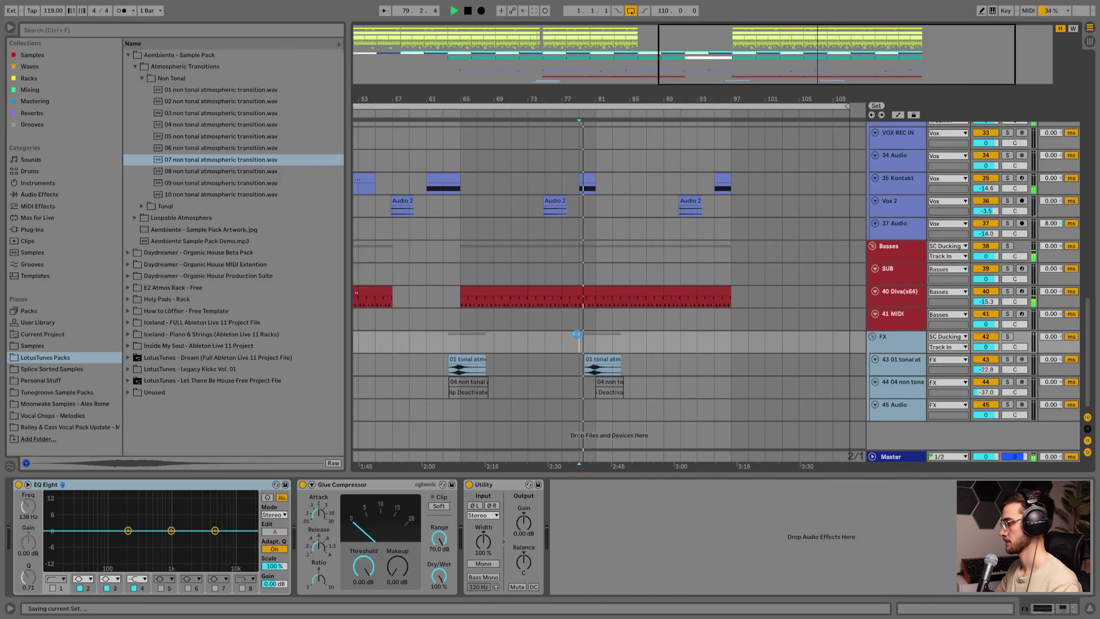
Show the Kick track's EQ Eight Device On automation and switch it on from bar 81 to bar 89.
click(619, 295)
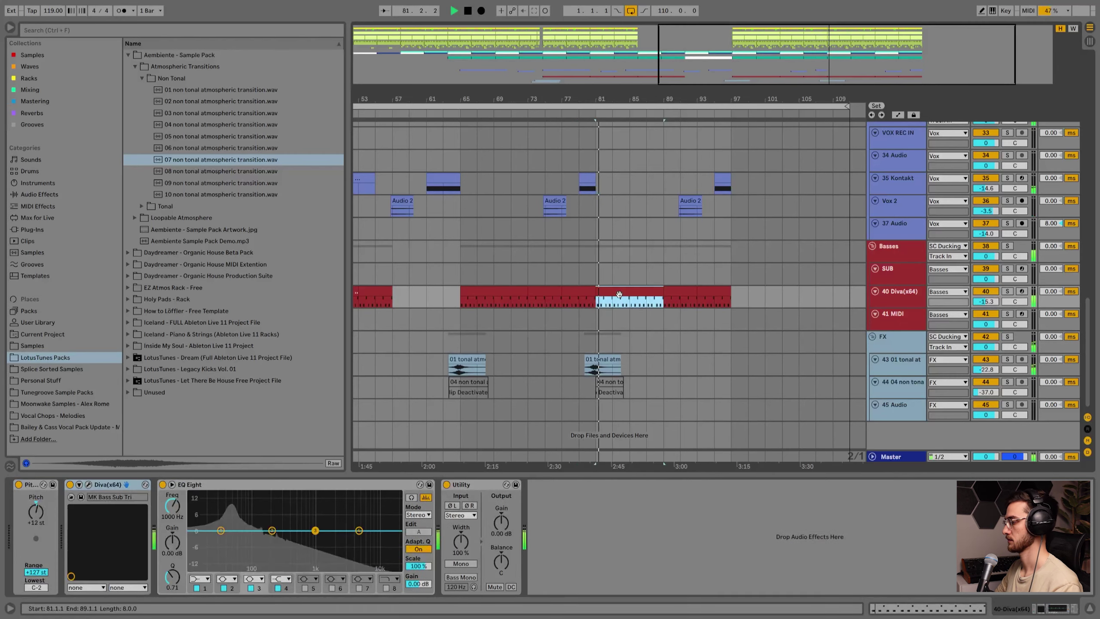
scroll(671, 363, up, 15)
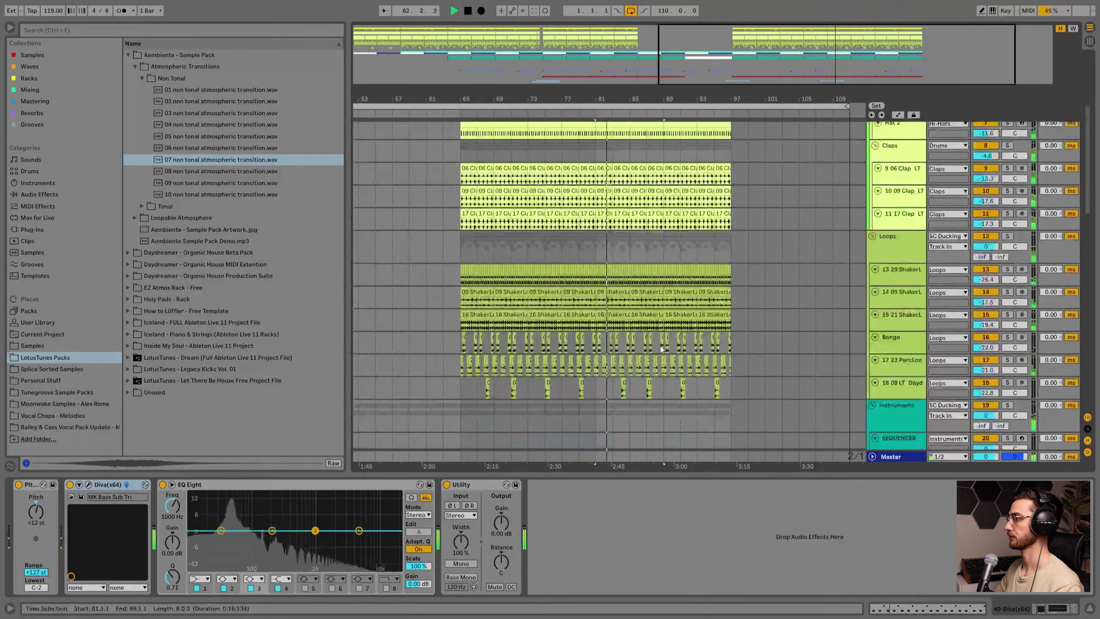
scroll(660, 346, up, 5)
click(905, 190)
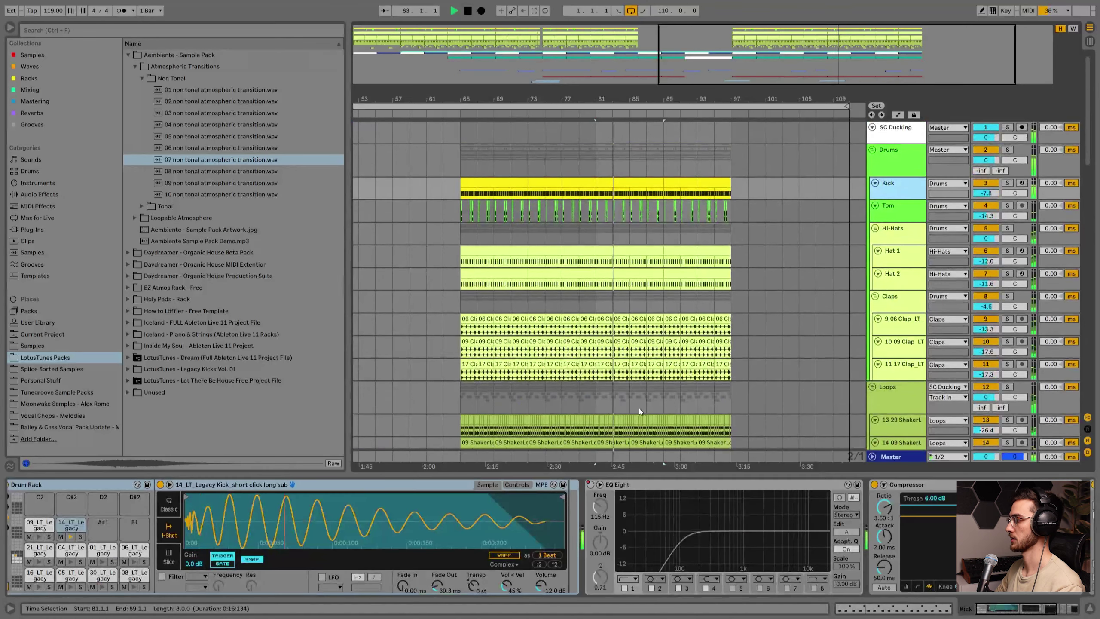
right_click(591, 485)
click(611, 493)
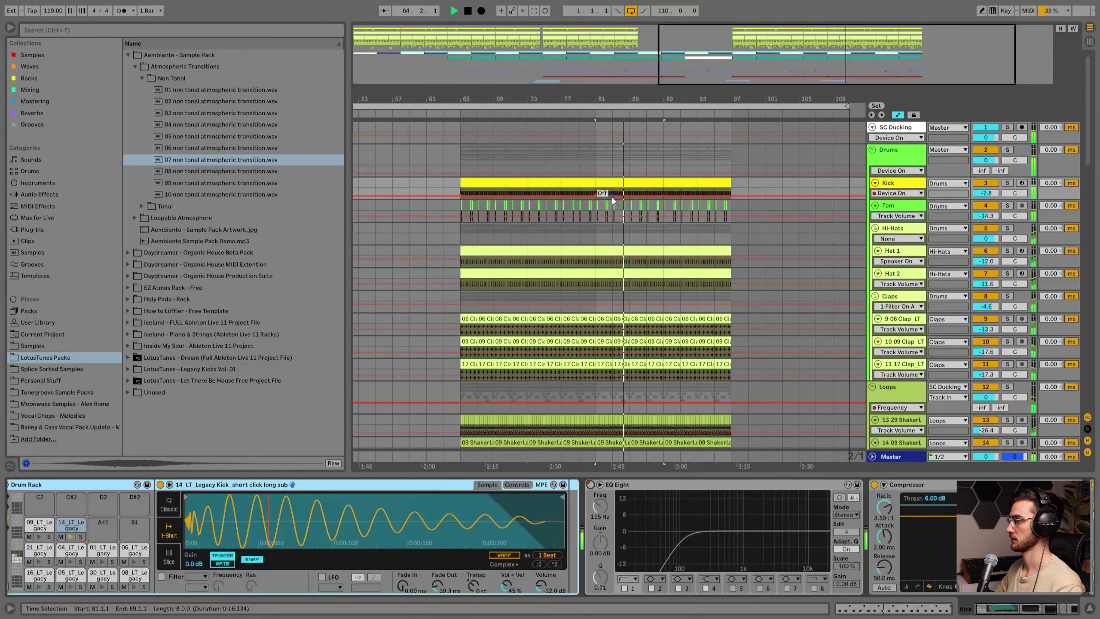
drag(612, 197, 596, 191)
drag(670, 194, 671, 199)
Set the fixed grid to 1/16, remove the end of the Kick clip just before bar 89, and save the set.
click(663, 161)
drag(667, 74, 667, 109)
right_click(653, 164)
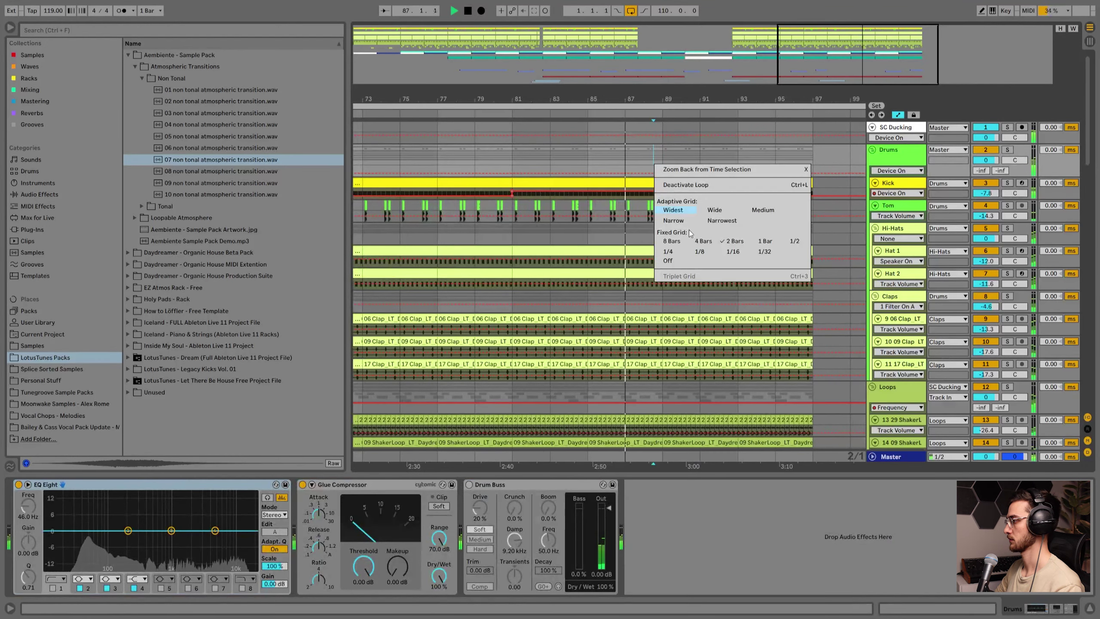
click(737, 253)
drag(662, 183, 657, 184)
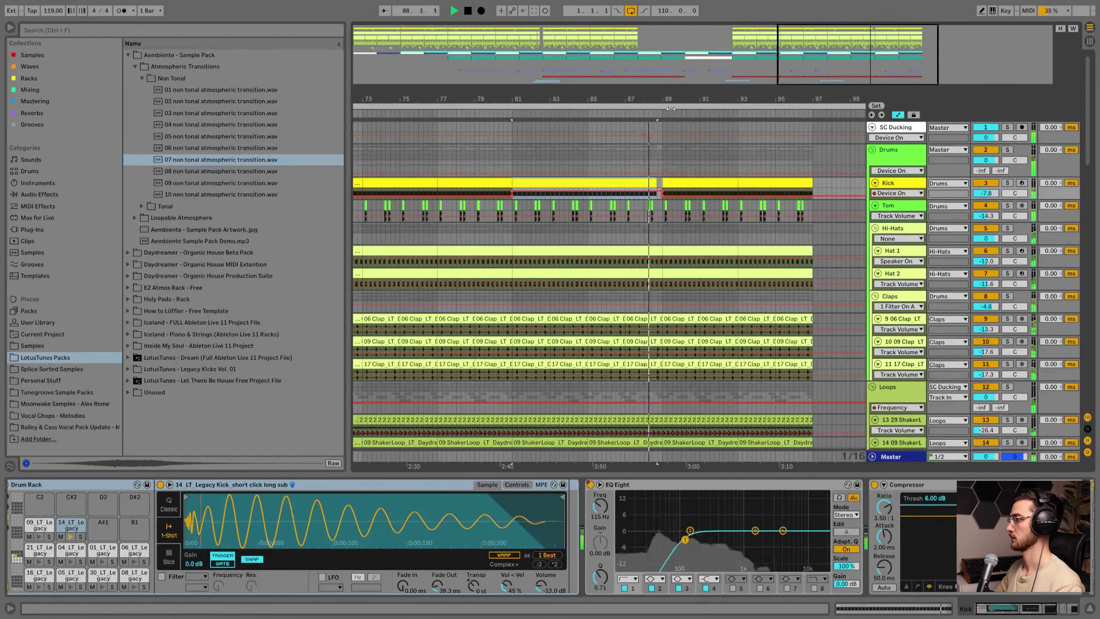
drag(659, 99, 640, 183)
drag(651, 96, 654, 45)
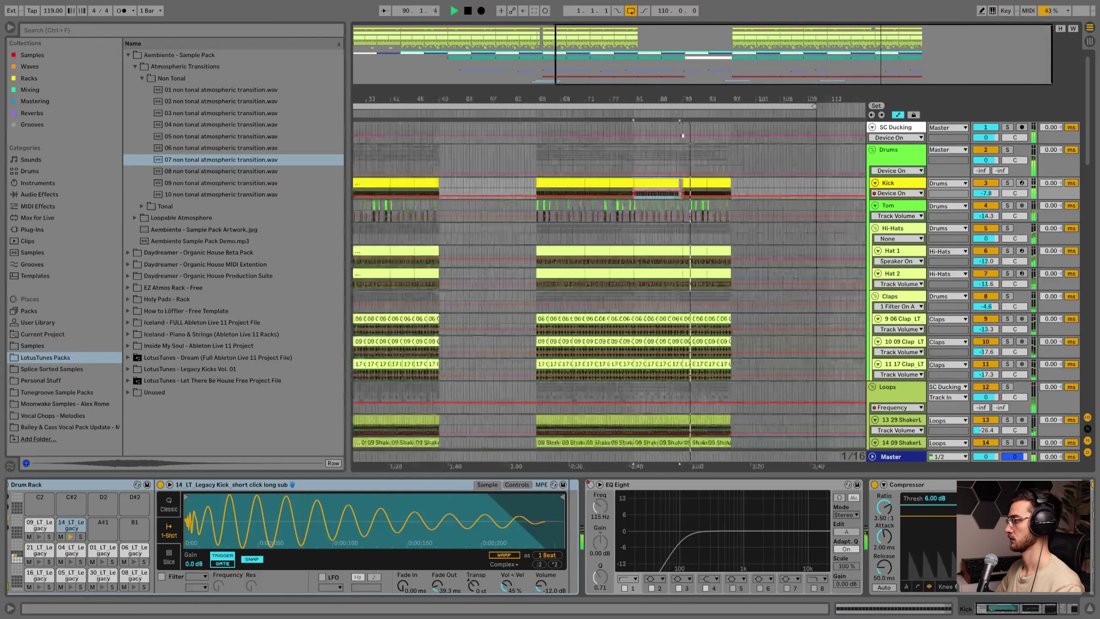
click(679, 160)
scroll(710, 361, down, 15)
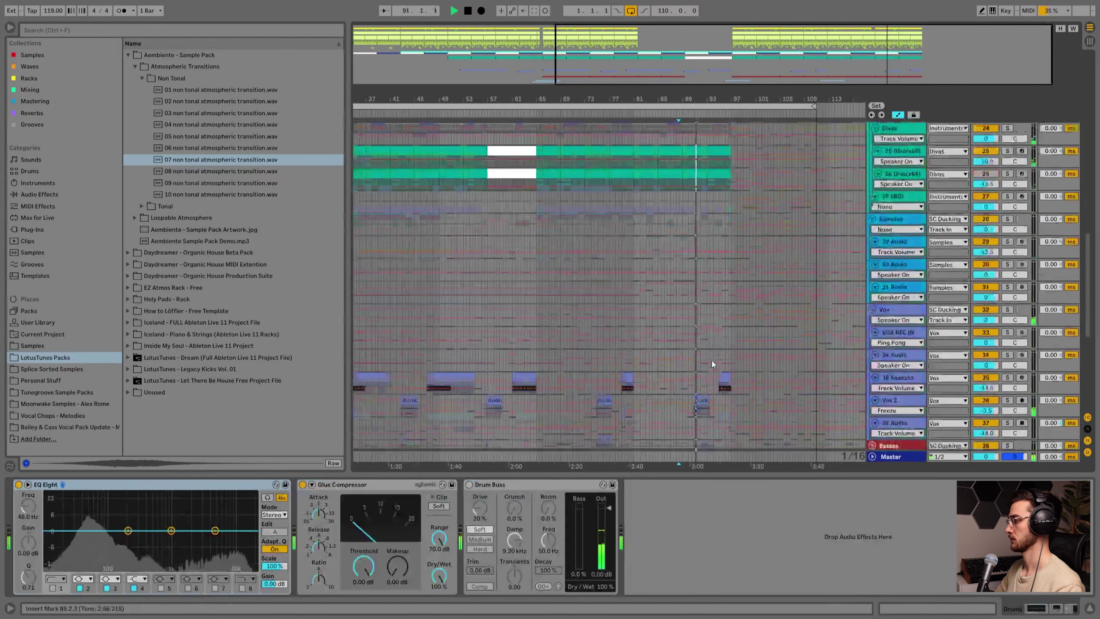
key(ctrl+s)
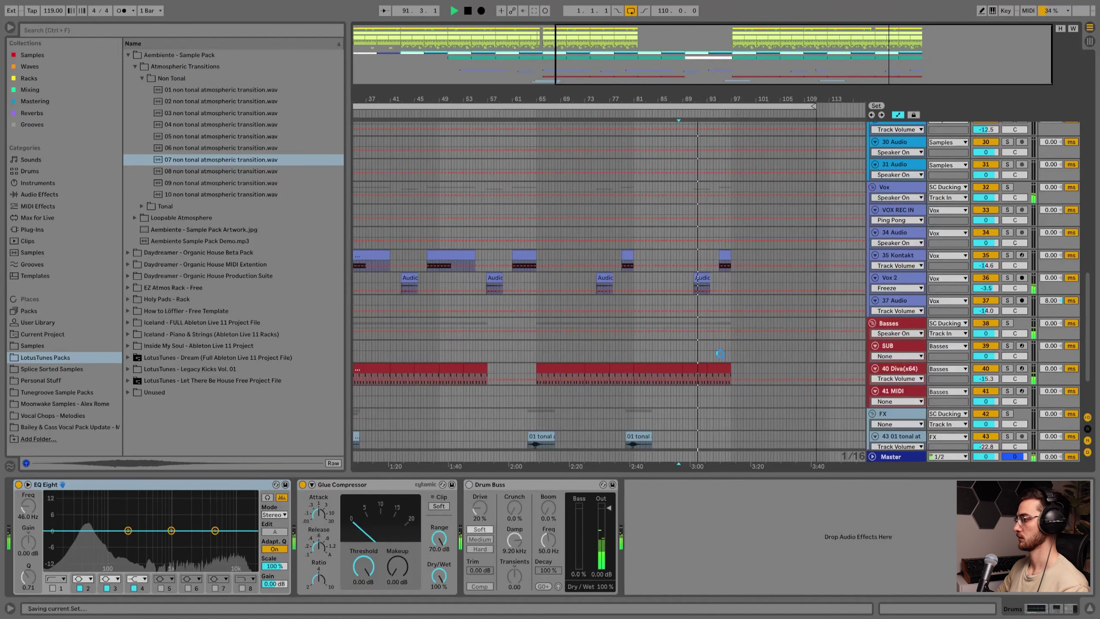
Set the fixed grid back to 2 Bars and hide the automation lanes in the arrangement.
click(717, 223)
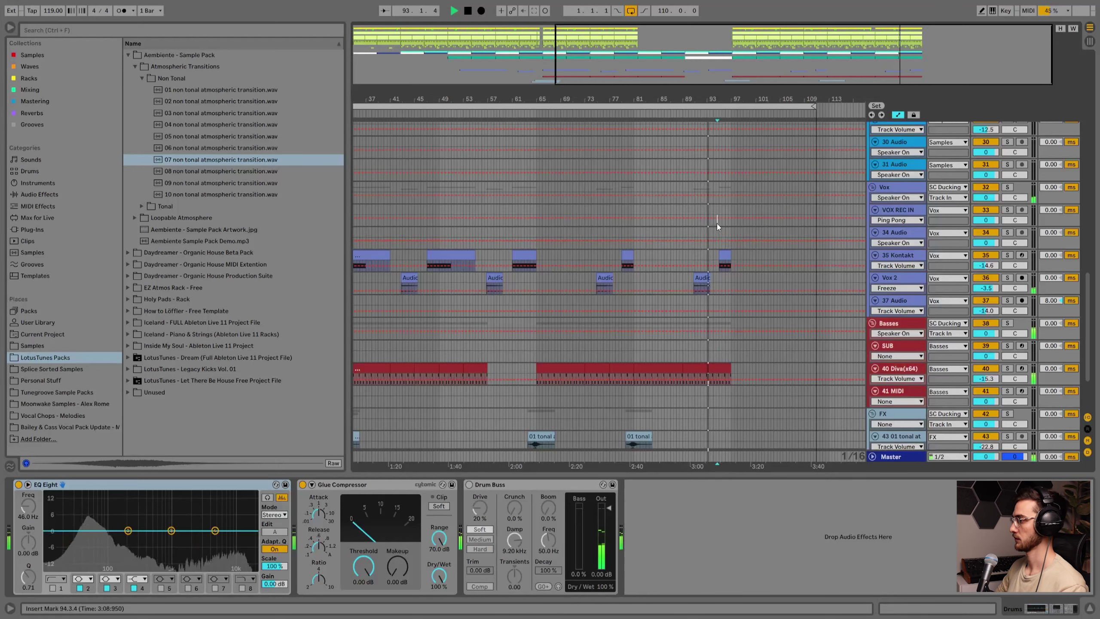
right_click(717, 223)
click(791, 371)
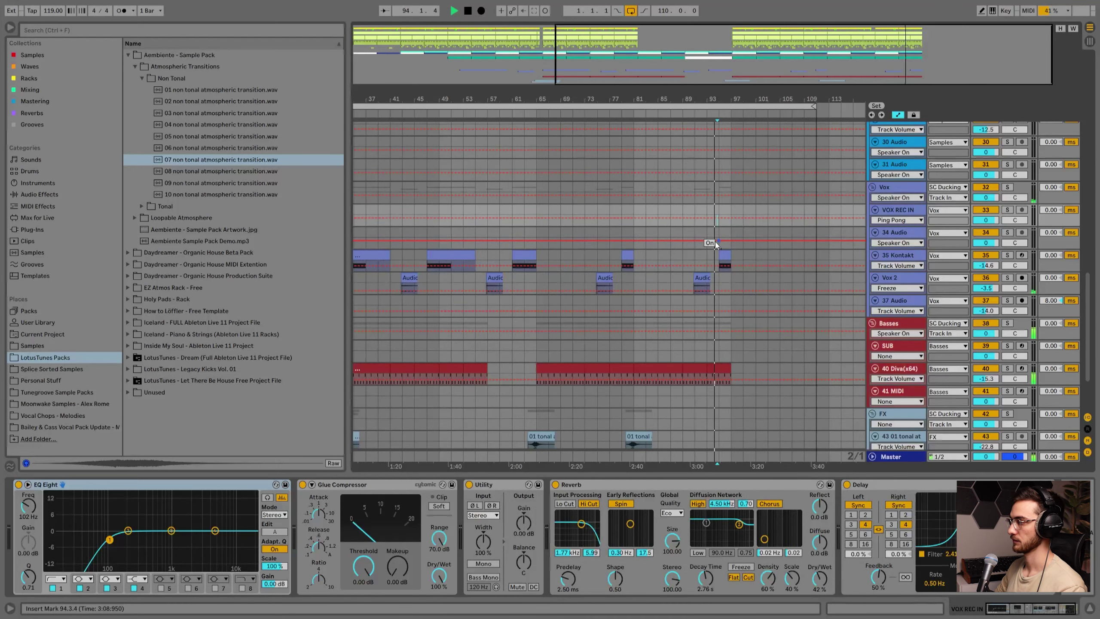
scroll(736, 236, up, 3)
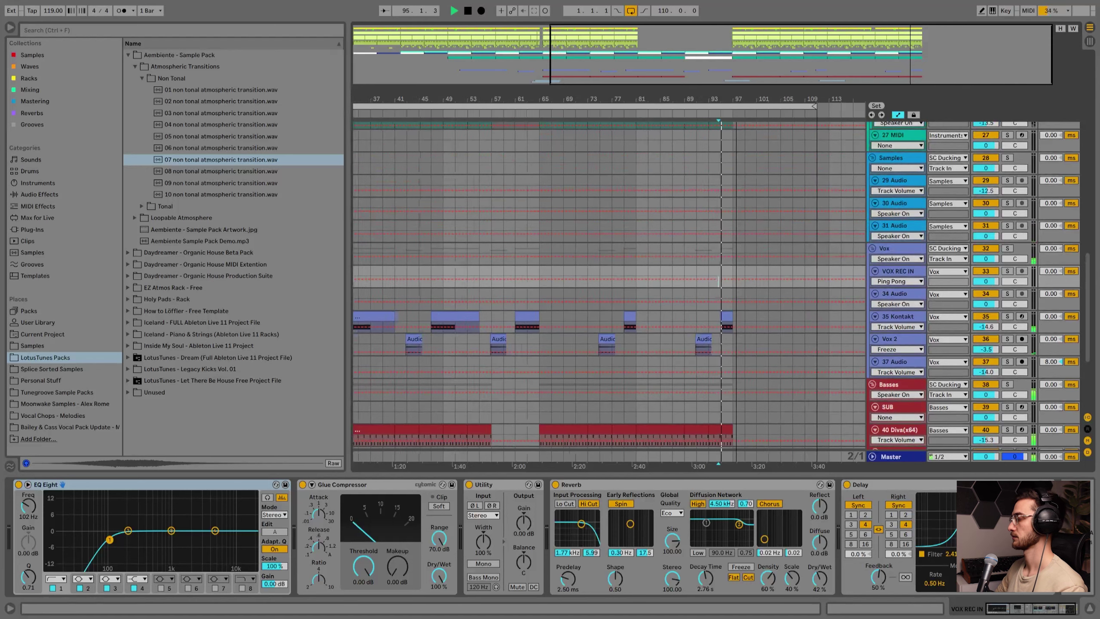
drag(764, 99, 765, 88)
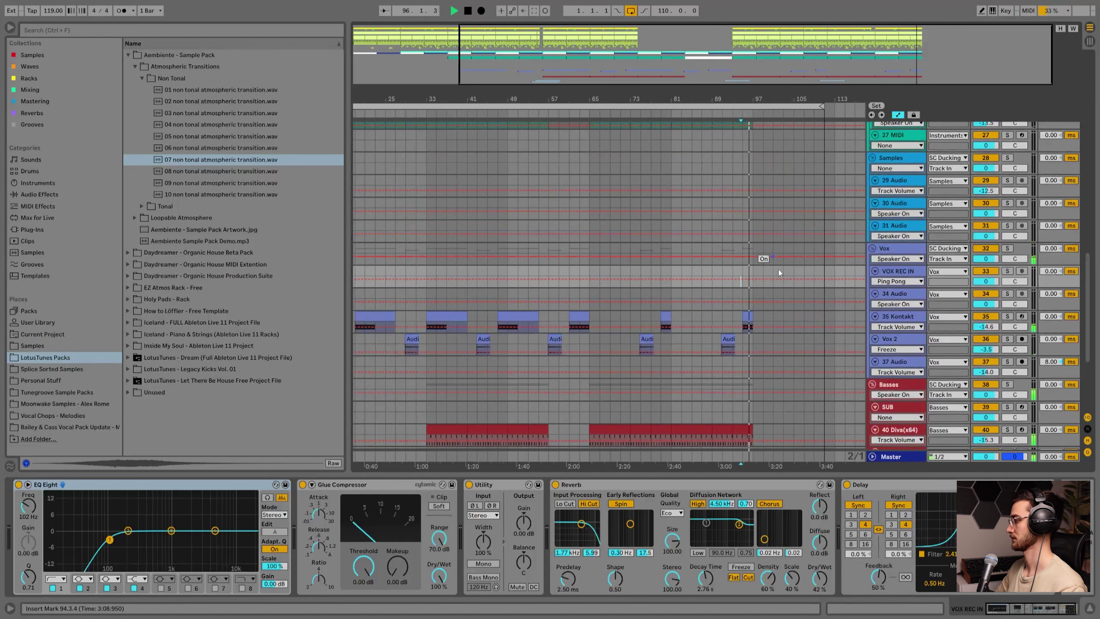
scroll(779, 269, down, 3)
drag(743, 92, 762, 82)
key(a)
Return to bar 1 and look over the loop, instrument, Diva and vox tracks across the arrangement.
scroll(660, 332, up, 5)
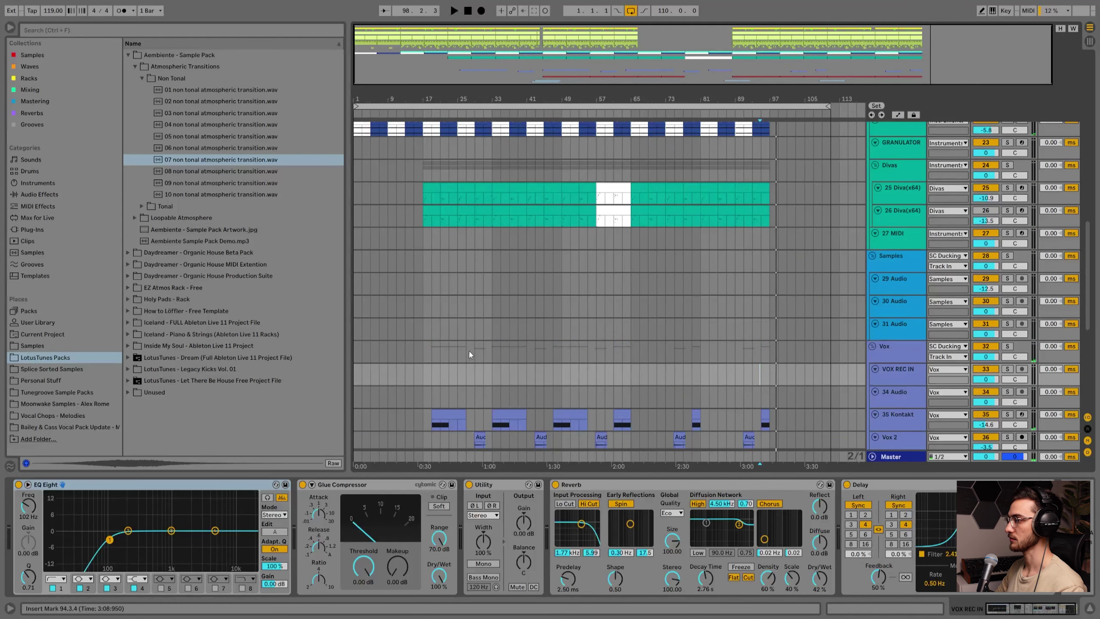
click(378, 347)
scroll(452, 328, up, 5)
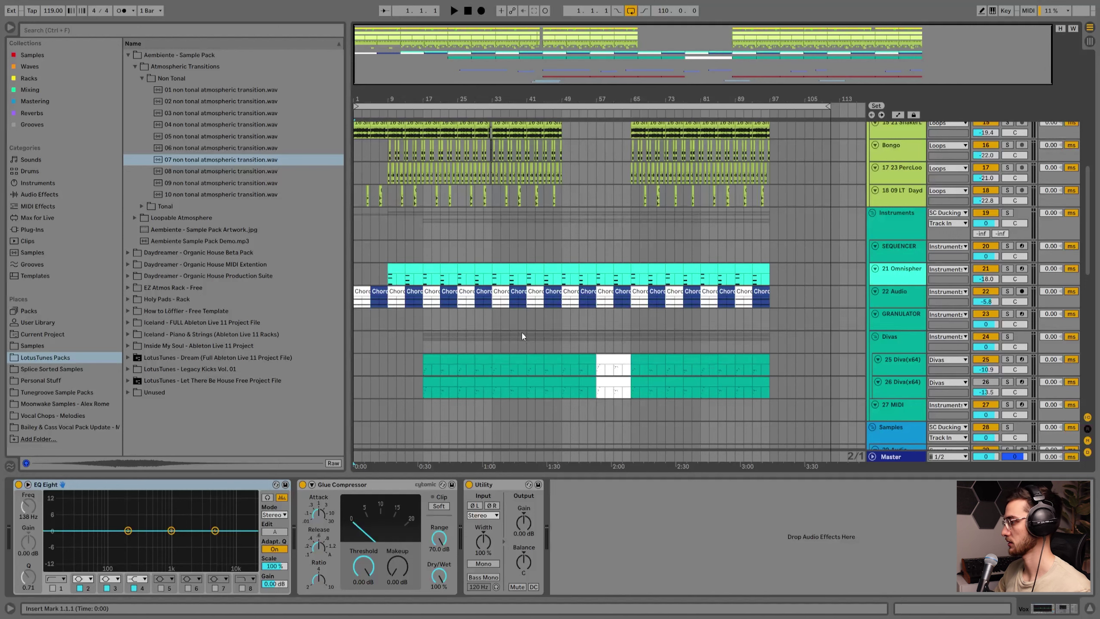
scroll(523, 337, down, 2)
scroll(701, 316, down, 2)
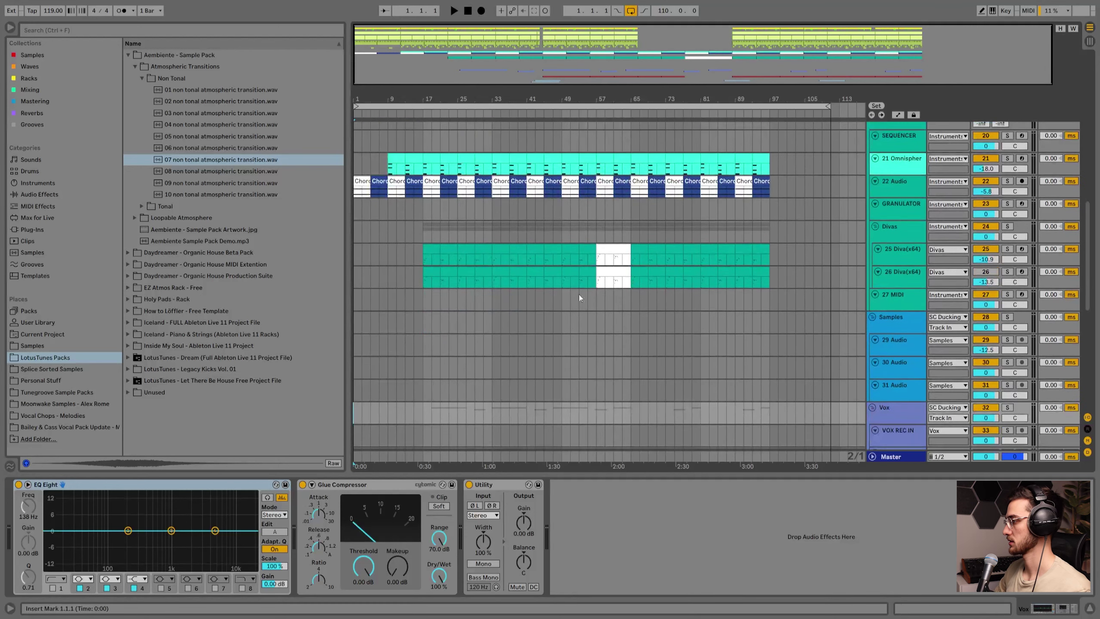
drag(539, 99, 625, 119)
scroll(533, 308, up, 5)
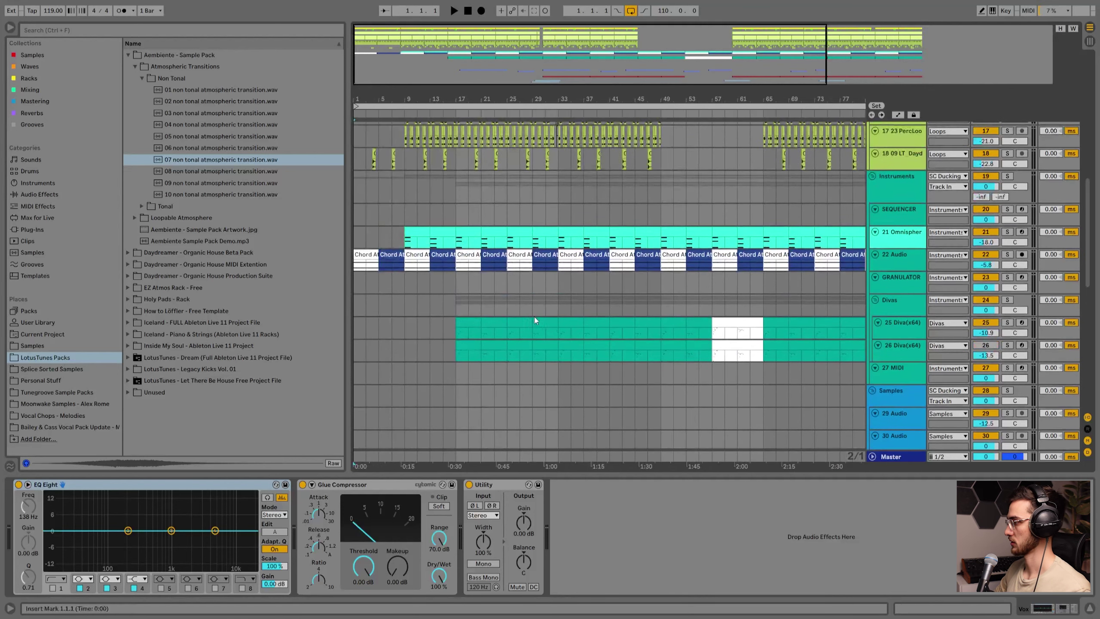
Play the arrangement from bar 1.
click(355, 273)
key(w)
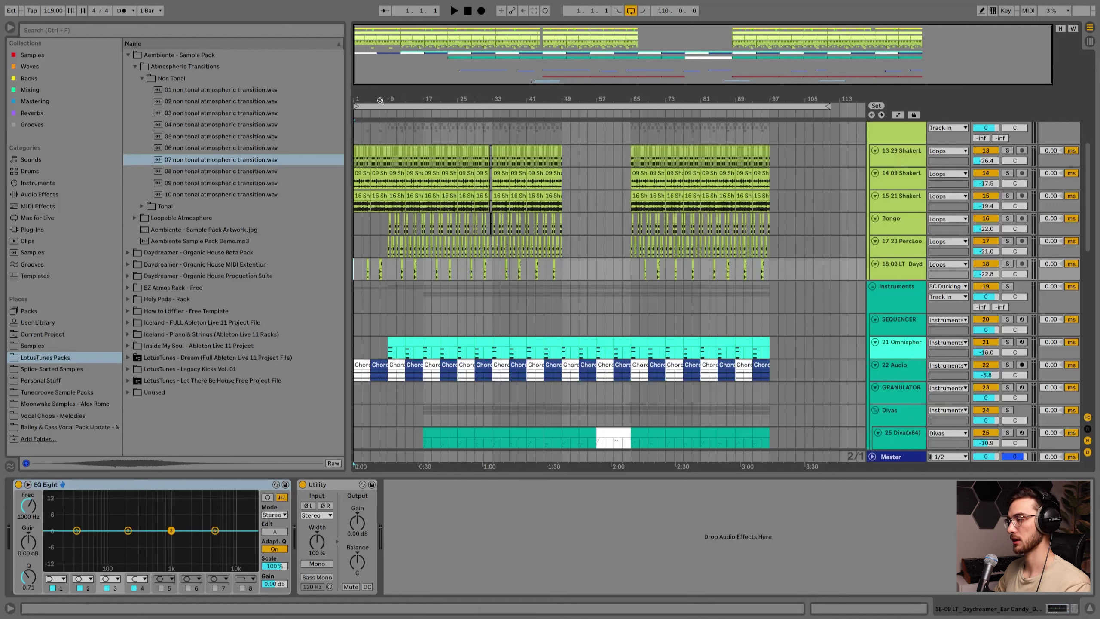
key(space)
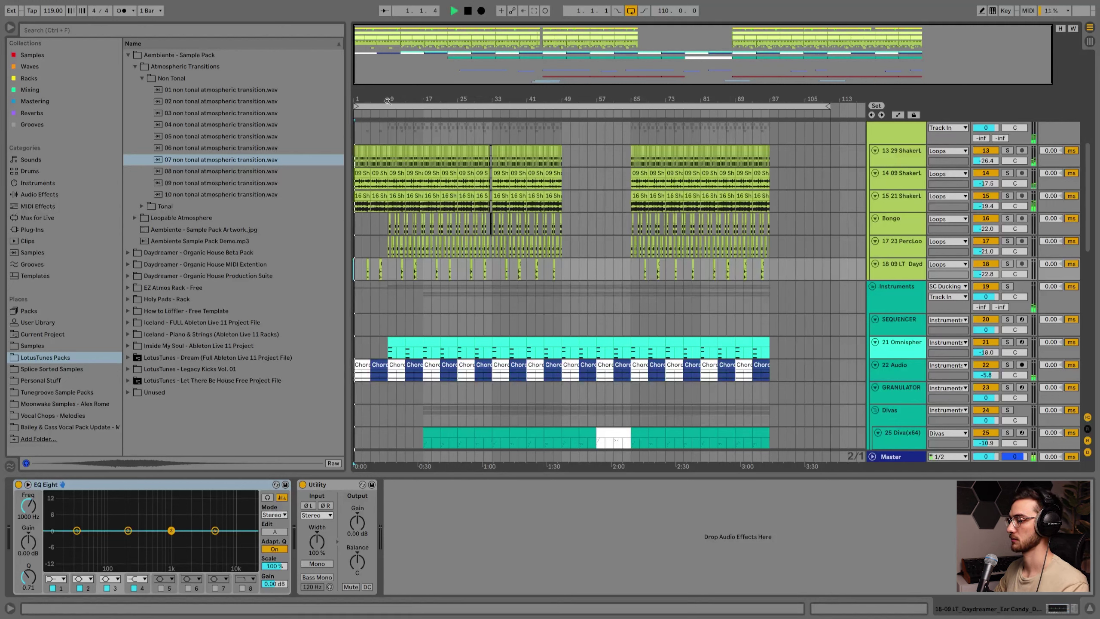
Show the Kick's EQ Eight Device On automation, switch it on from bar 1 to bar 9, and save the set.
scroll(393, 258, up, 6)
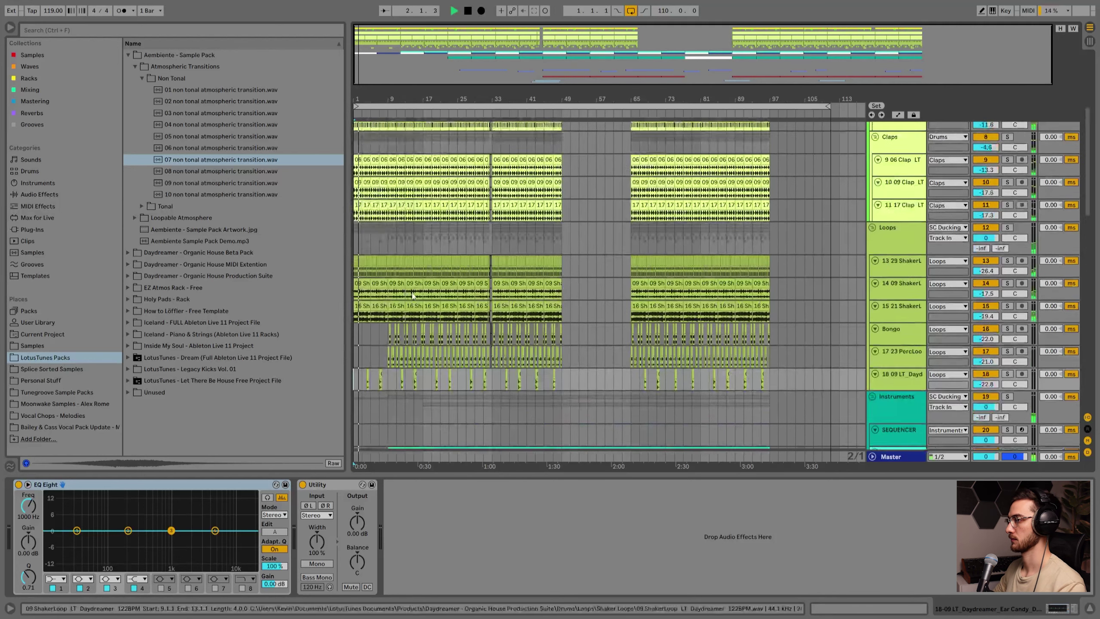
click(896, 188)
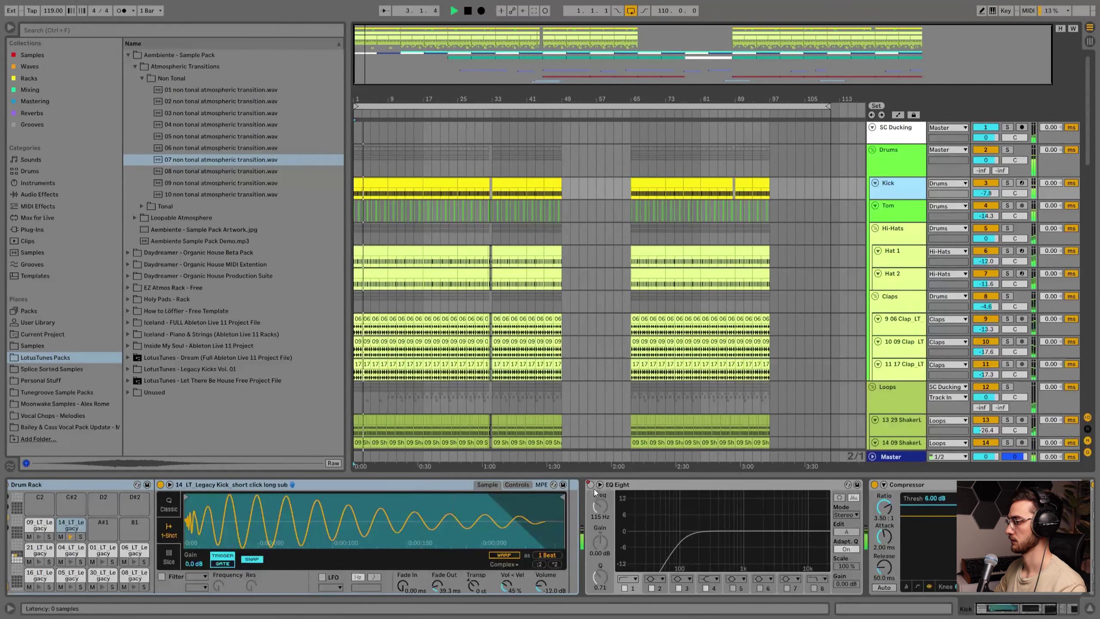
key(a)
drag(375, 193, 404, 192)
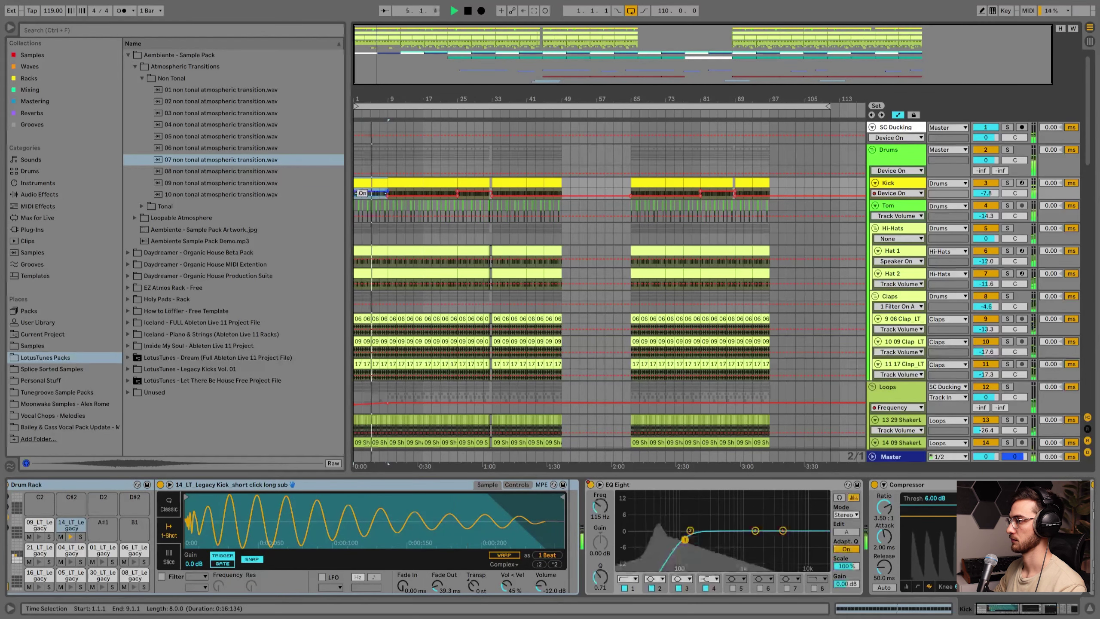
mouse_move(386, 96)
mouse_down()
mouse_move(394, 112)
mouse_move(398, 99)
mouse_up()
click(399, 159)
key(ctrl+s)
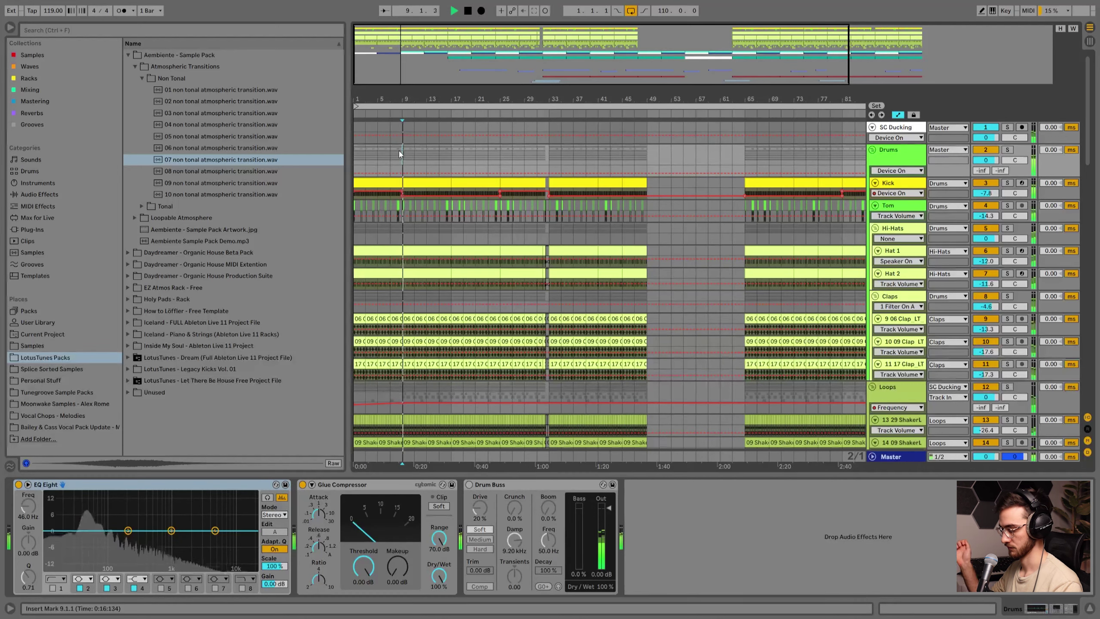
Set the fixed grid to 1/16, remove the end of the Kick clip just before bar 9, and save the set.
drag(395, 97, 395, 118)
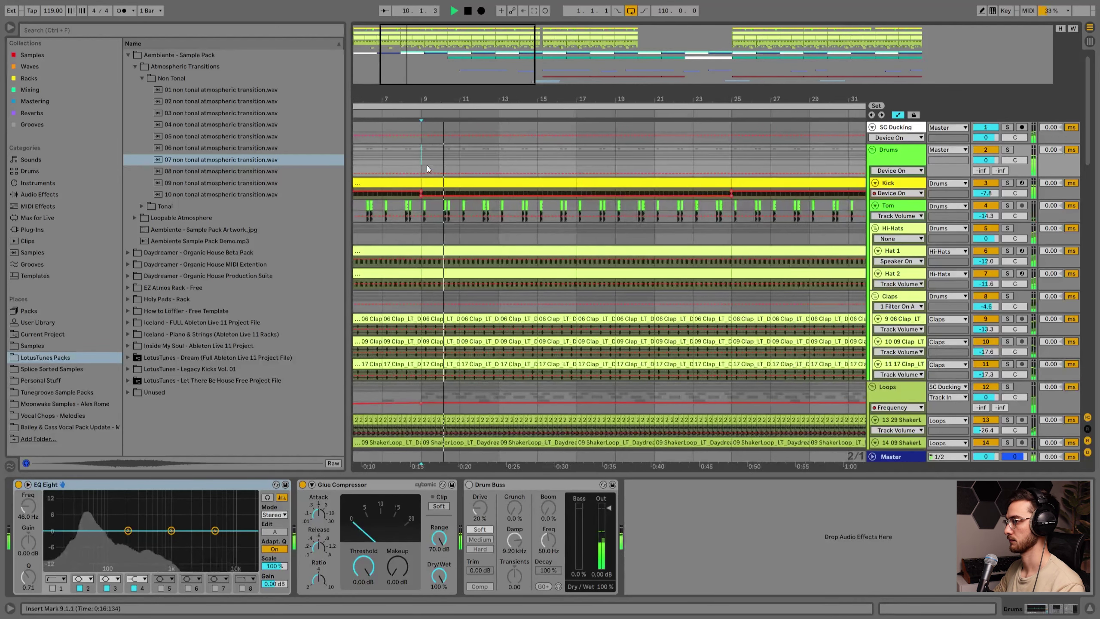
right_click(416, 163)
click(495, 254)
drag(421, 181, 416, 181)
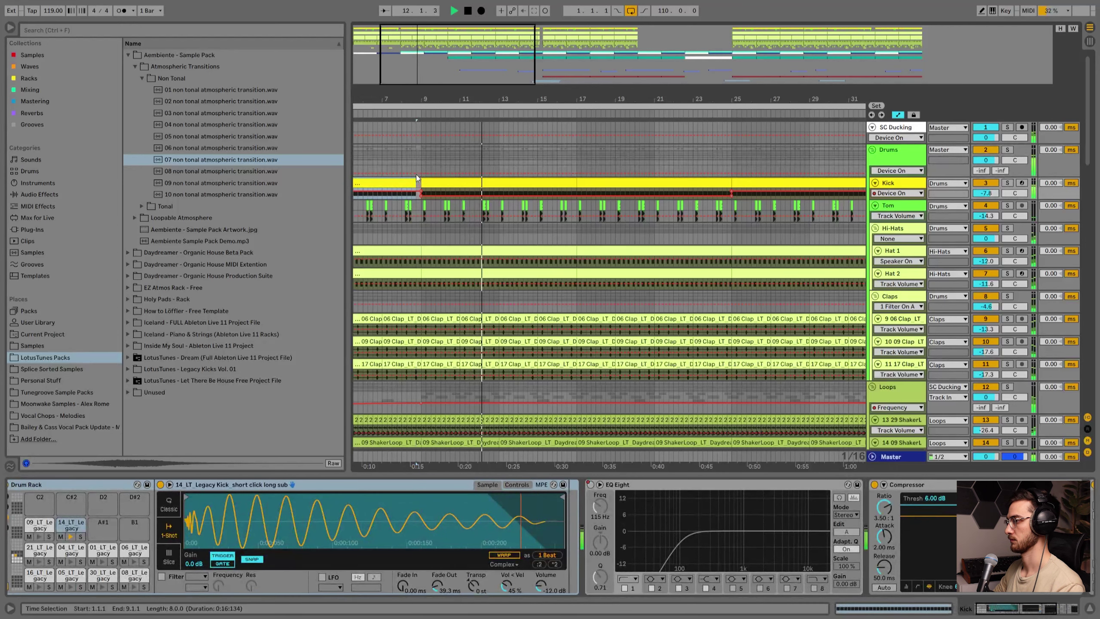
click(412, 160)
key(ctrl+s)
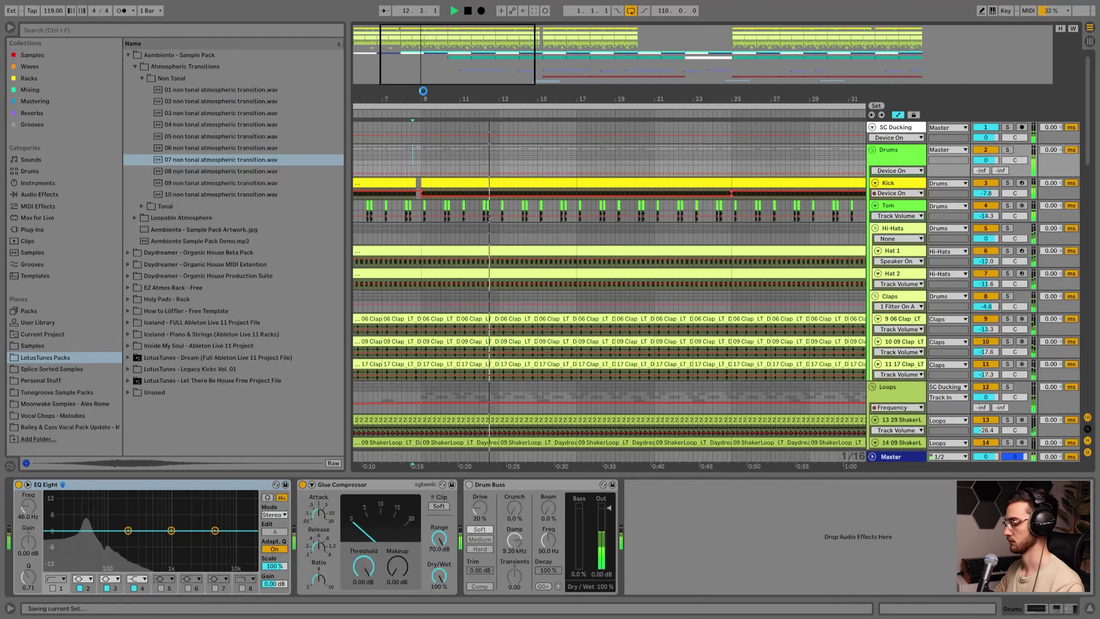
Set the arrangement's fixed grid back to 2 Bars.
drag(425, 97, 424, 56)
click(400, 158)
right_click(400, 157)
click(483, 236)
Examine the hat, clap, shaker and percussion clips around the bar 33 transition during playback.
scroll(443, 151, down, 2)
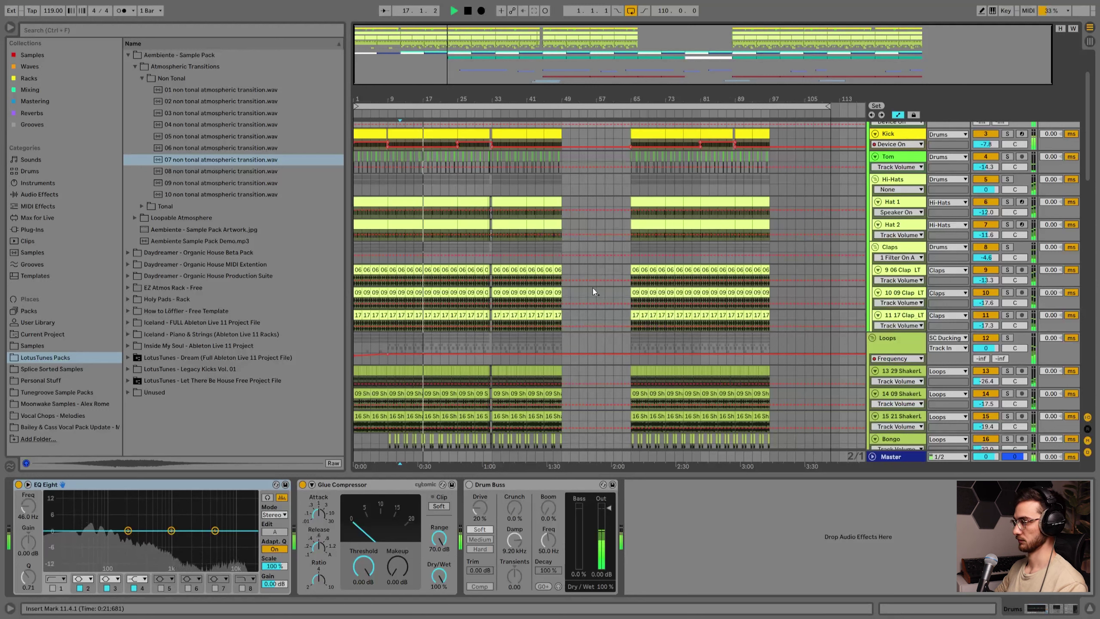
click(424, 181)
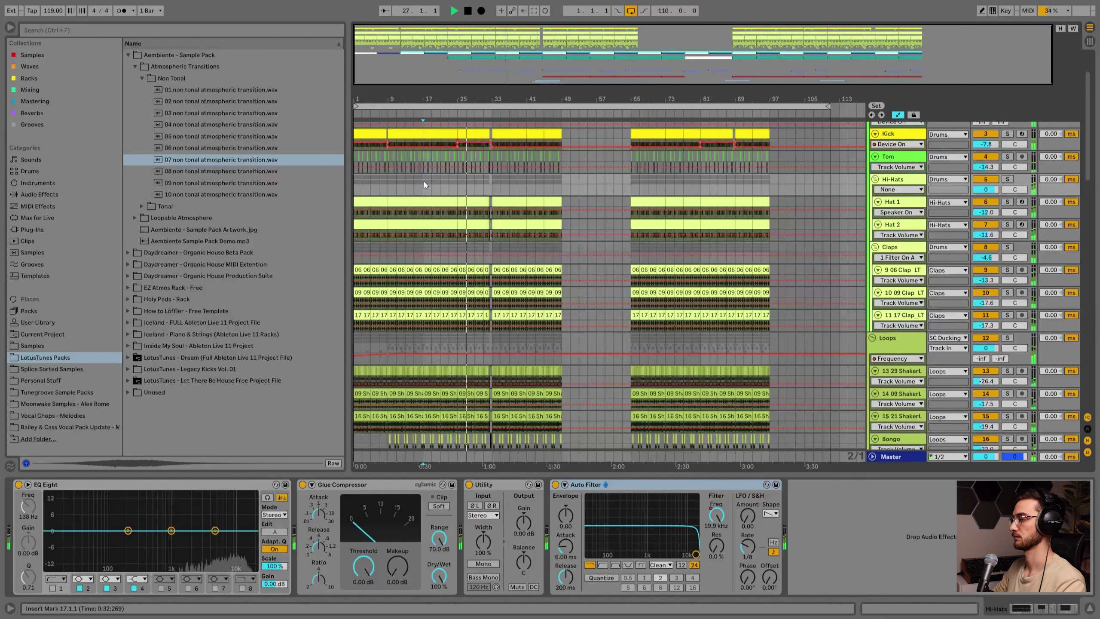
scroll(519, 192, down, 4)
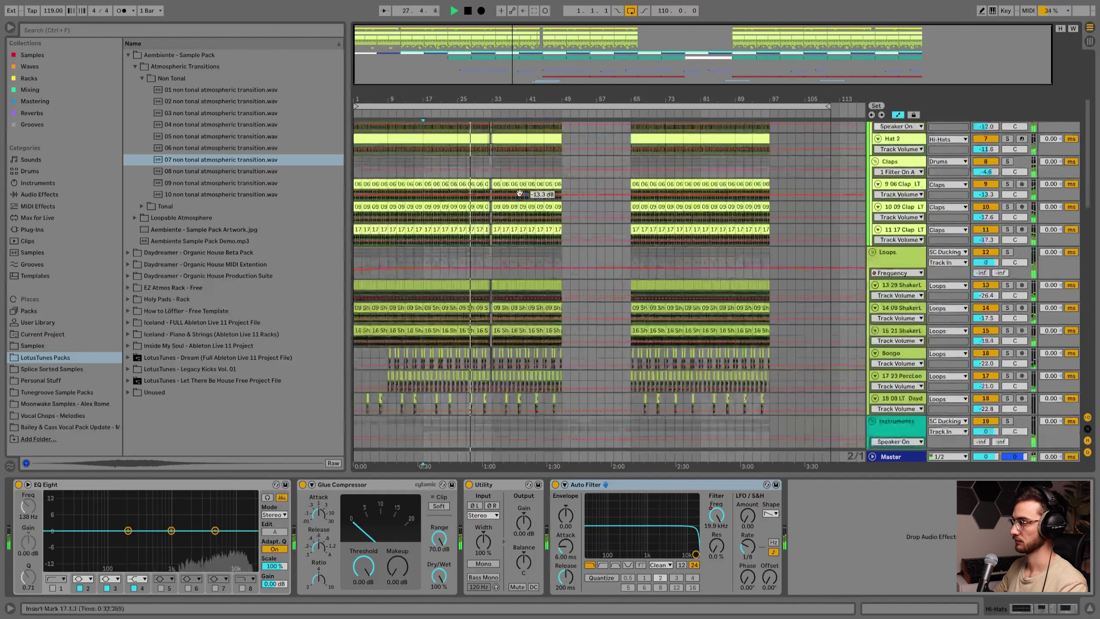
drag(493, 90, 494, 113)
scroll(504, 190, up, 4)
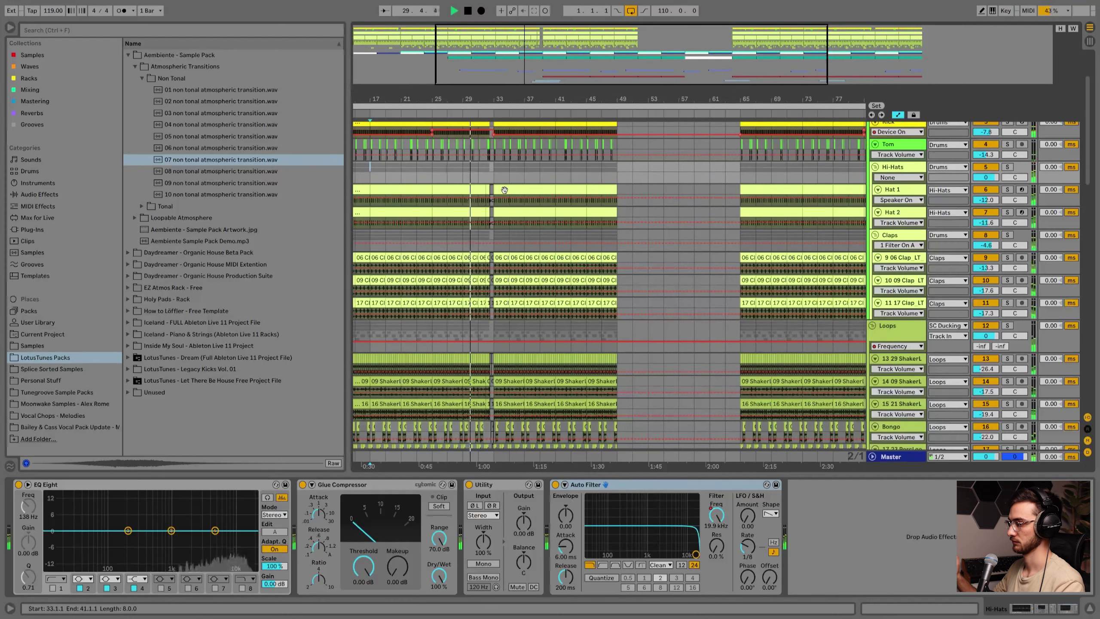
scroll(506, 187, down, 3)
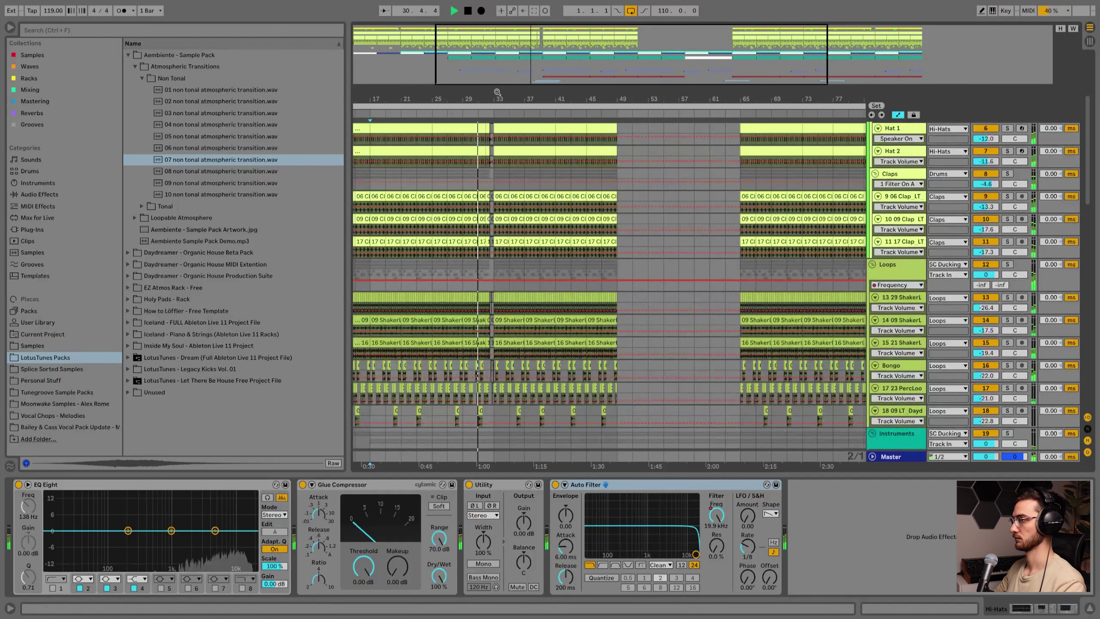
drag(497, 95, 498, 108)
scroll(498, 153, down, 2)
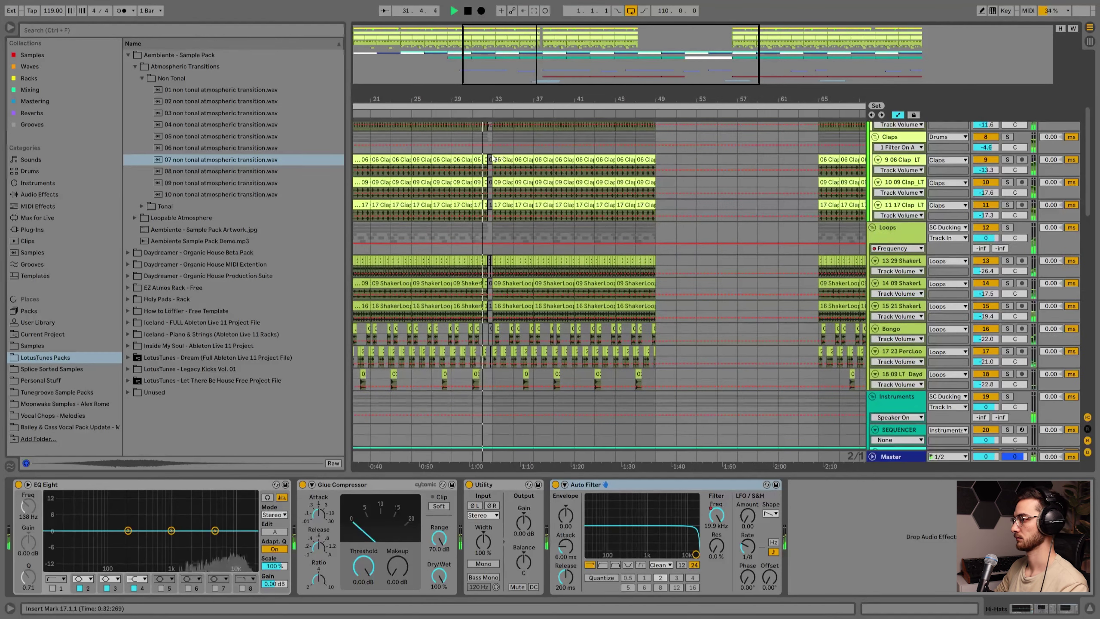
drag(491, 99, 491, 113)
scroll(516, 214, down, 4)
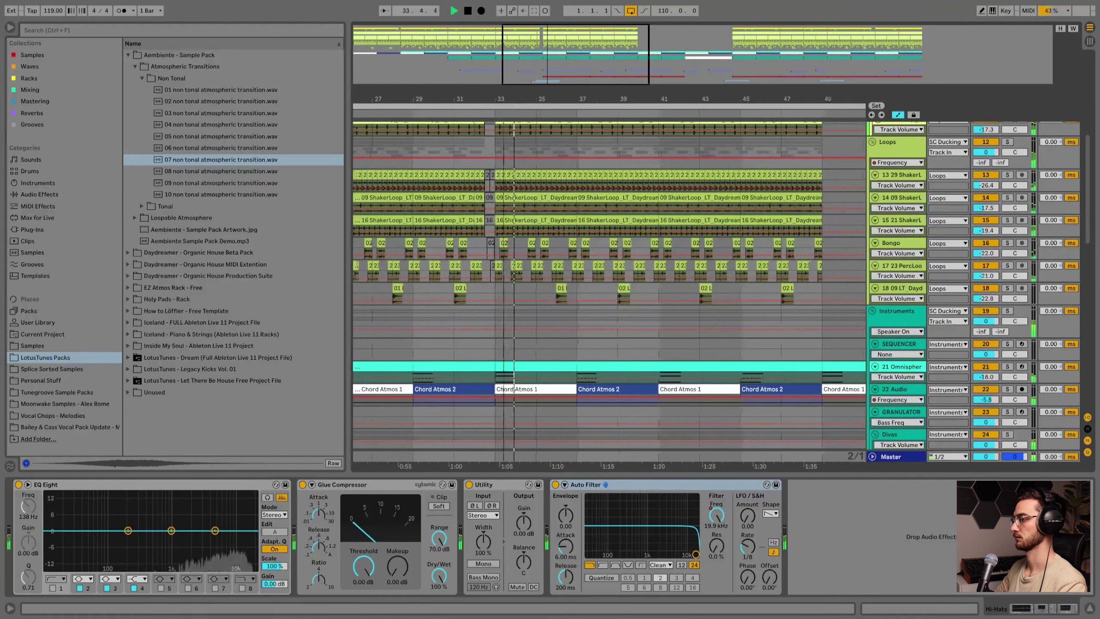
Examine the instrument, vox, bass and FX clips from bar 33 onward during playback.
scroll(508, 205, down, 4)
scroll(508, 210, down, 12)
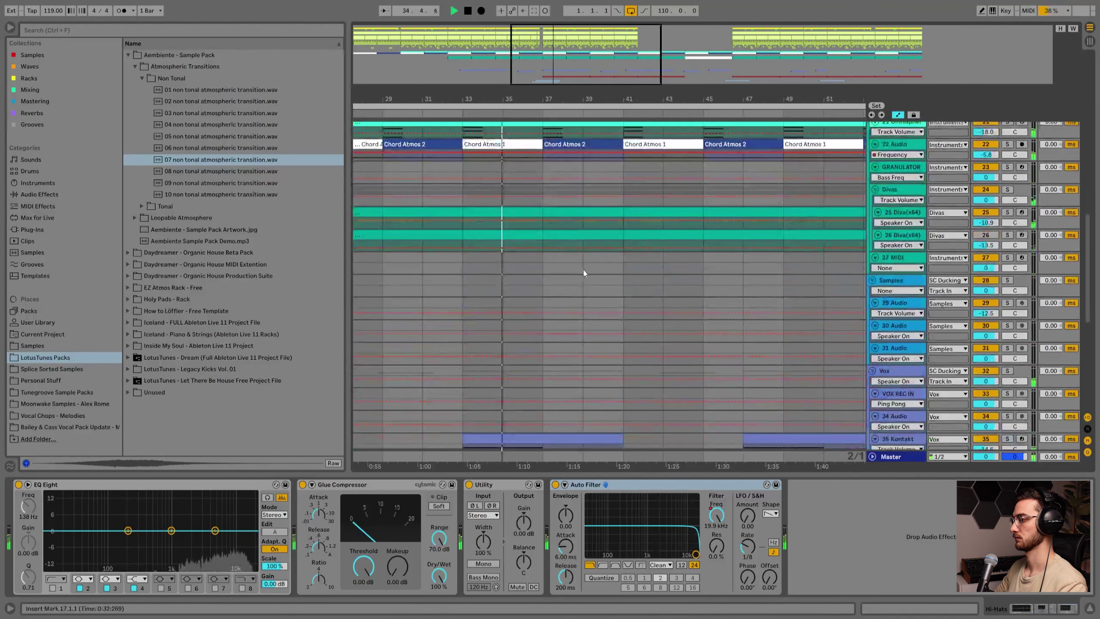
mouse_move(571, 102)
mouse_down()
mouse_move(573, 85)
mouse_move(594, 101)
mouse_move(552, 99)
mouse_up()
scroll(631, 230, down, 3)
scroll(580, 243, down, 4)
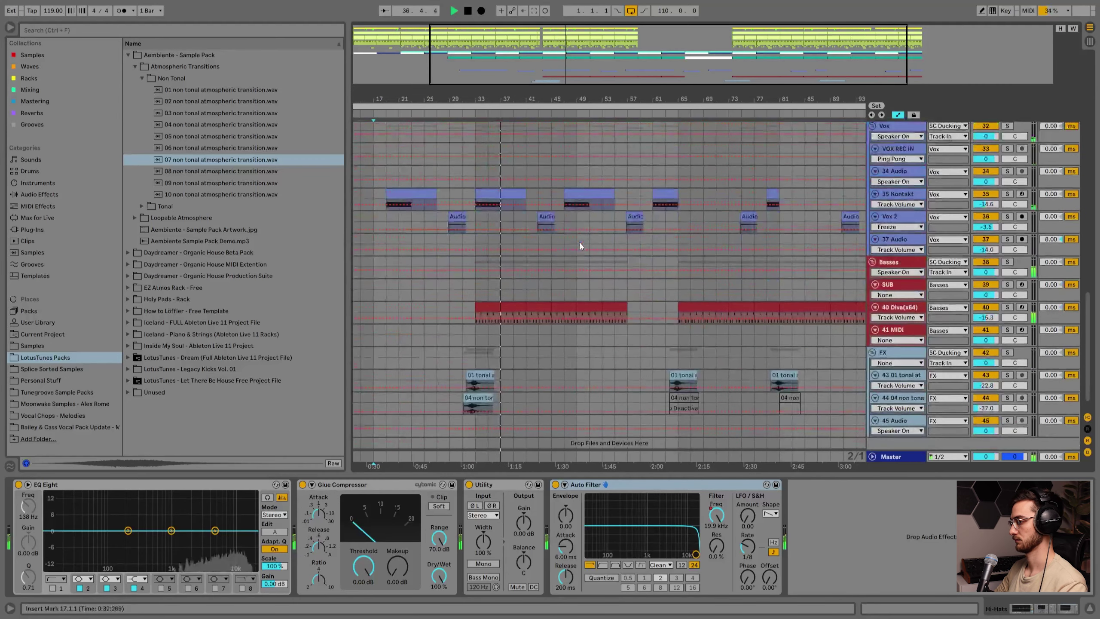
drag(545, 87, 544, 95)
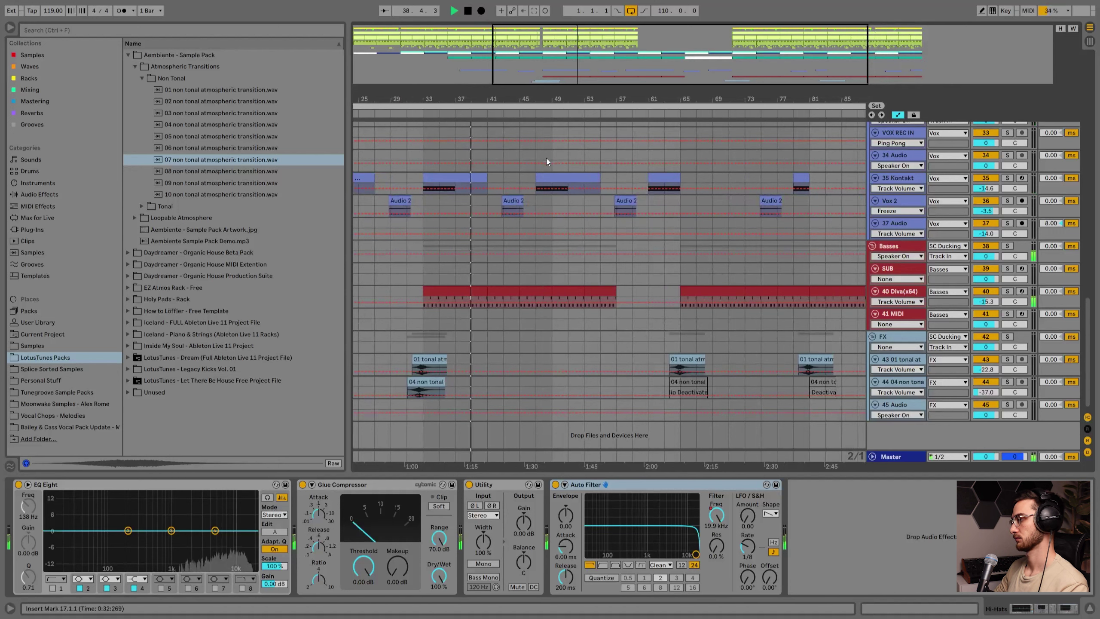
drag(512, 98, 513, 113)
scroll(529, 222, up, 2)
scroll(530, 222, up, 1)
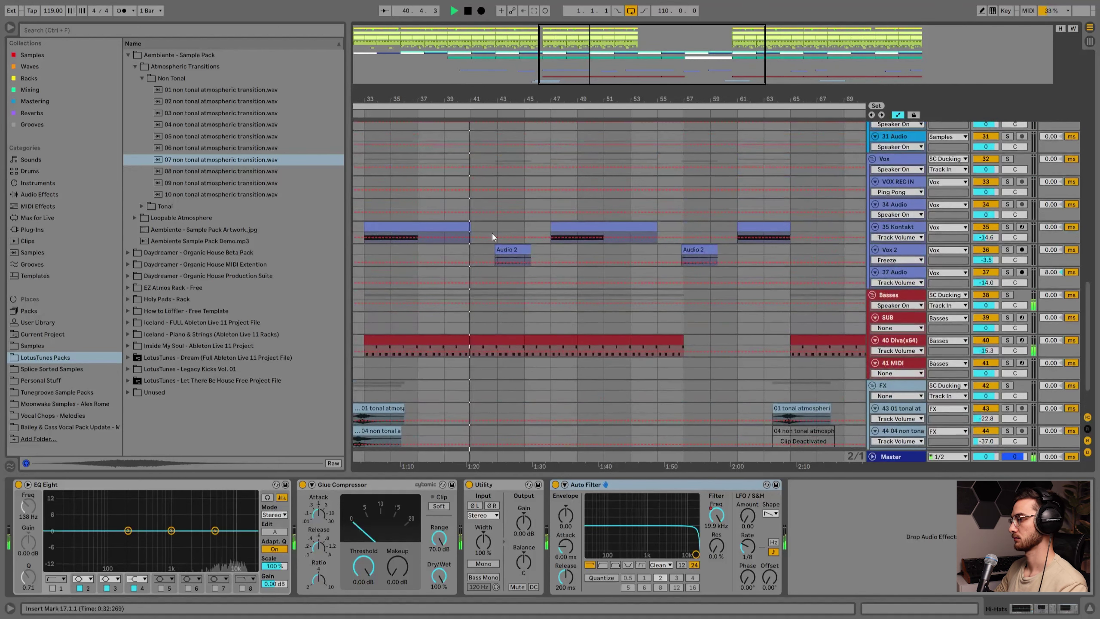
Narrow the browser and hide the automation lanes to give the arrangement more room.
drag(349, 259, 223, 260)
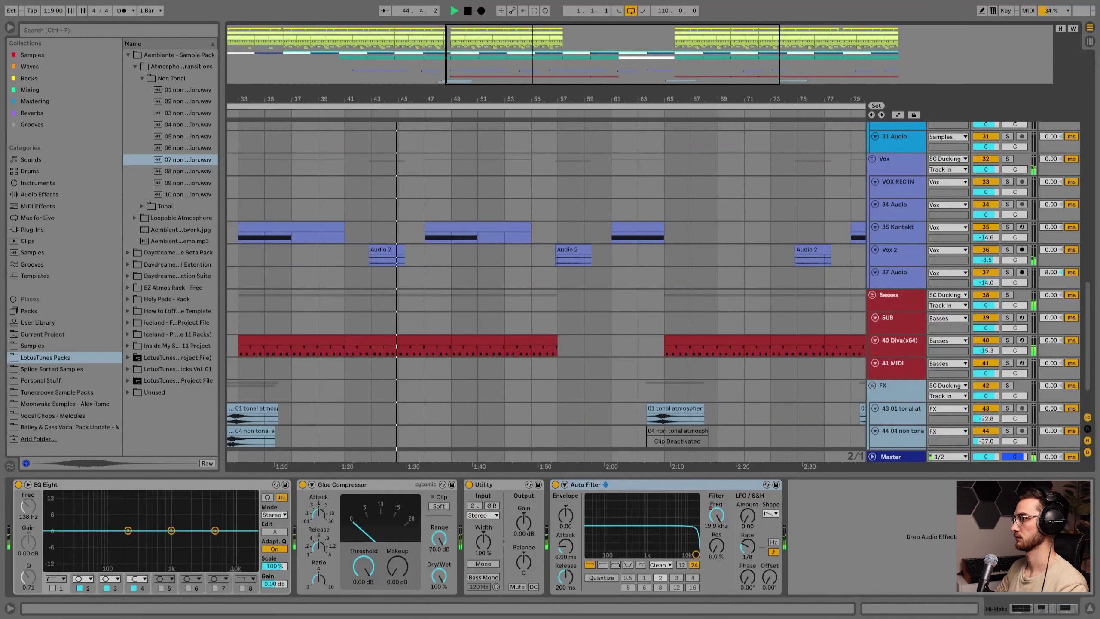
scroll(576, 240, down, 5)
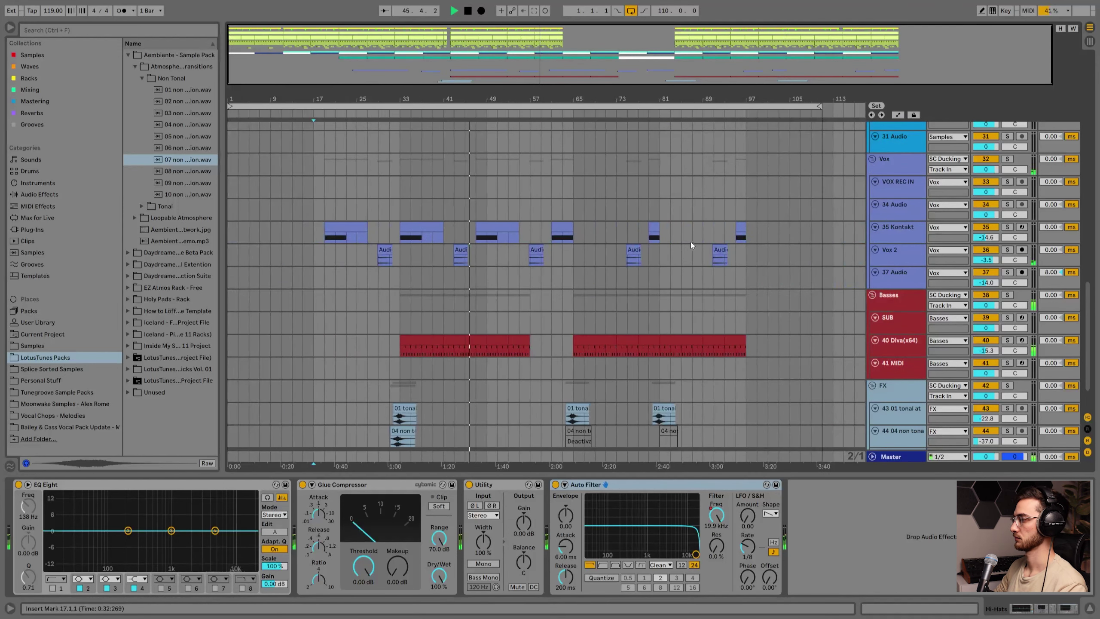
scroll(699, 336, up, 2)
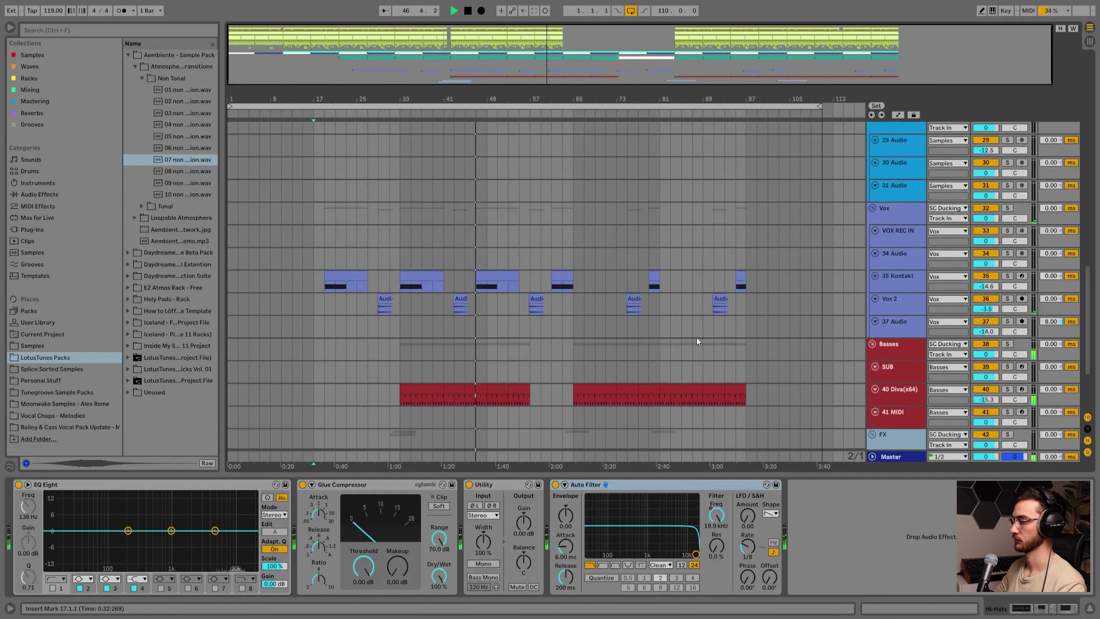
scroll(669, 354, down, 3)
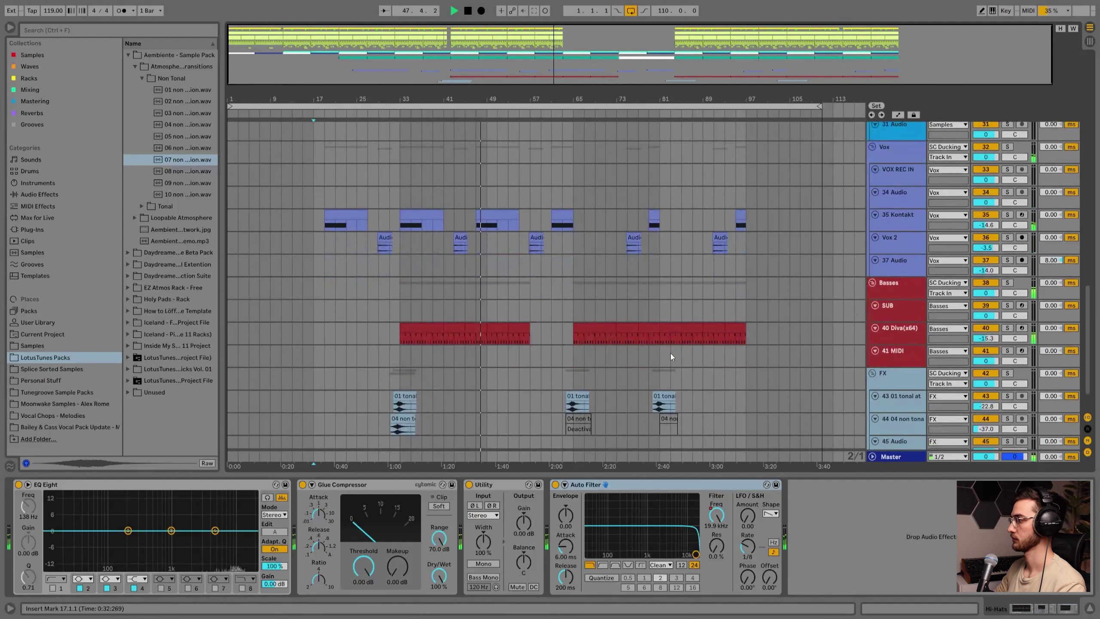
scroll(671, 353, down, 2)
Delete the empty 41 MIDI and SUB tracks from the Basses group.
click(893, 318)
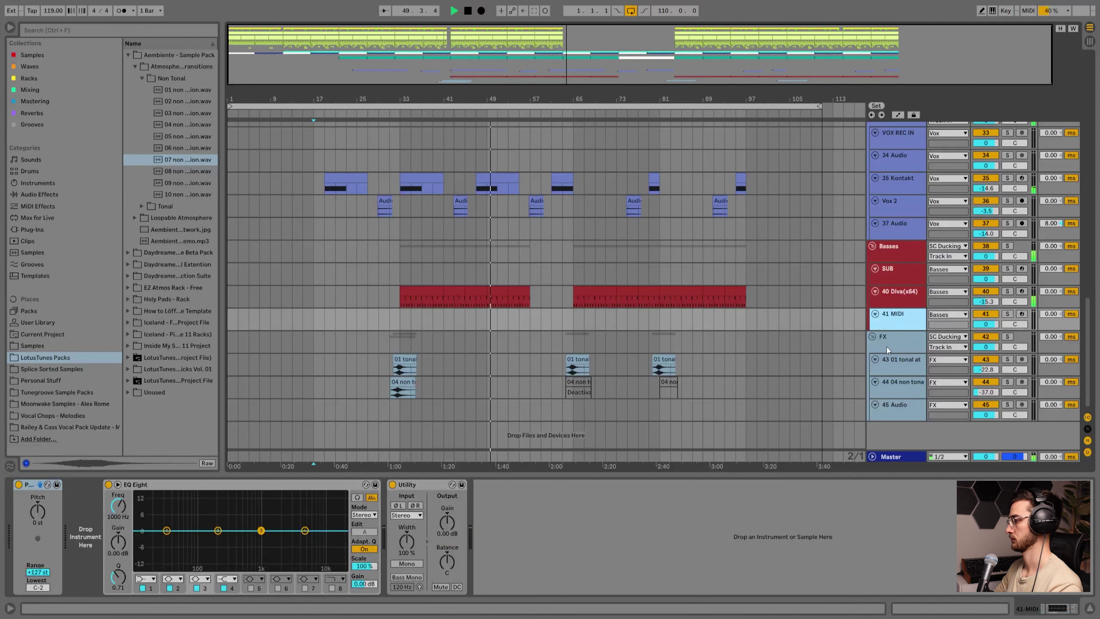
key(Delete)
click(893, 271)
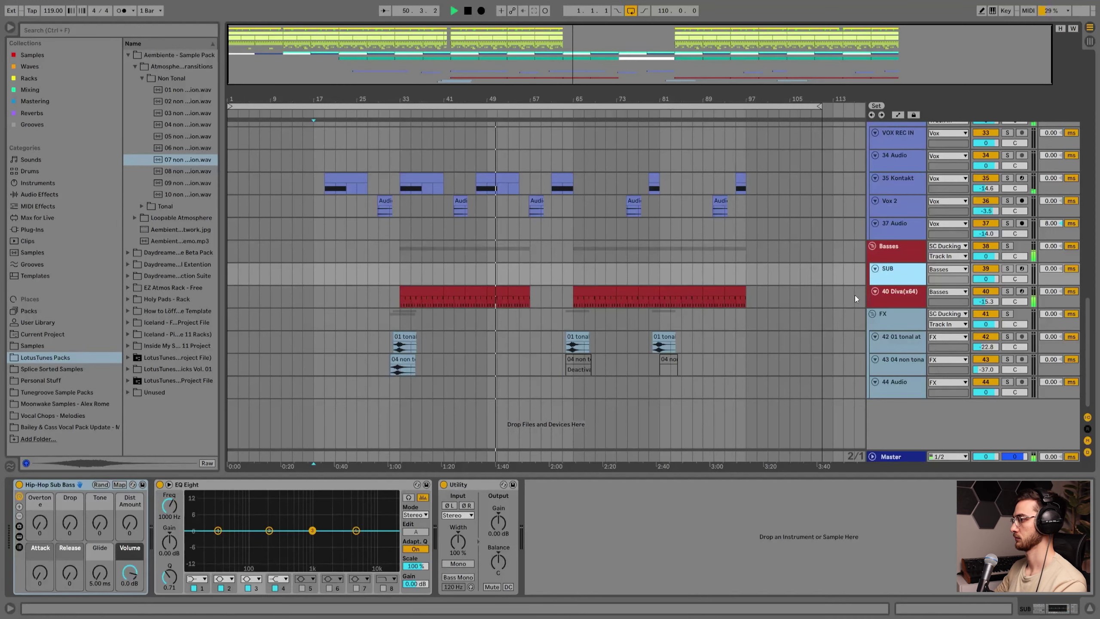
key(Delete)
Delete the empty 37 Audio, 34 Audio and VOX REC IN tracks from the Vox group.
scroll(757, 340, up, 3)
scroll(758, 340, up, 2)
click(891, 333)
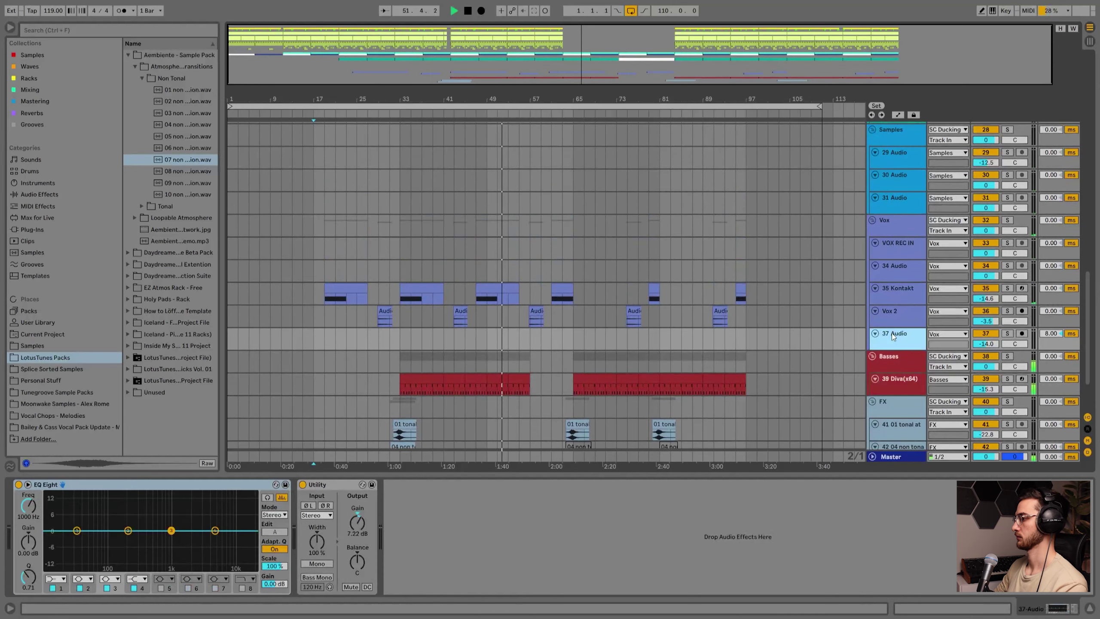
key(Delete)
click(895, 271)
key(Delete)
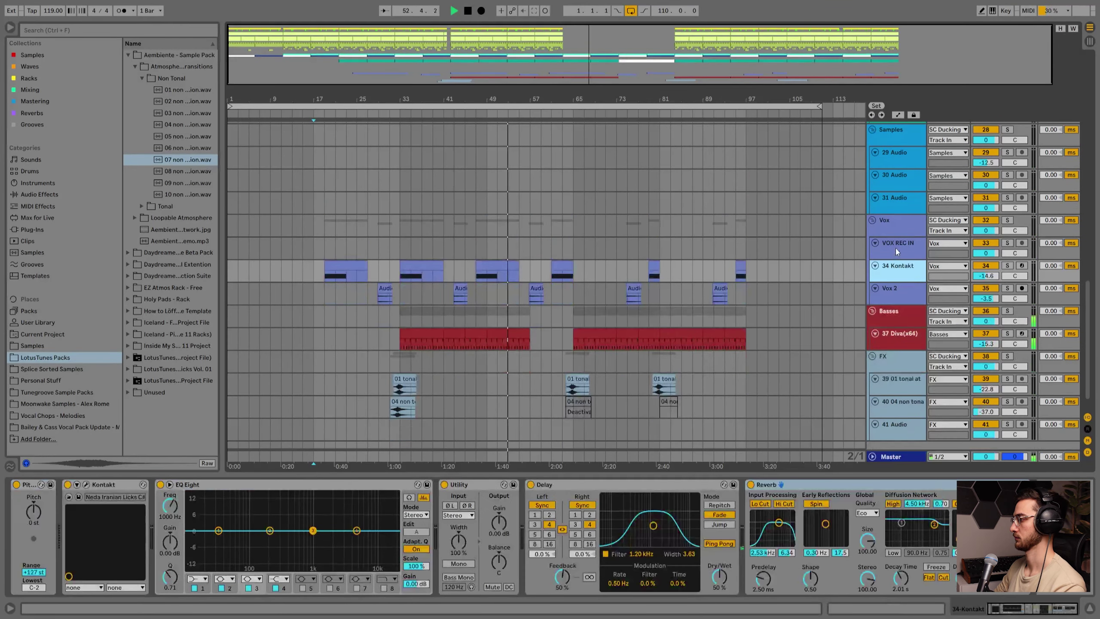
click(896, 247)
key(Delete)
Delete the Samples group with its three empty audio tracks and the empty 27 MIDI track in the Instruments group.
click(893, 178)
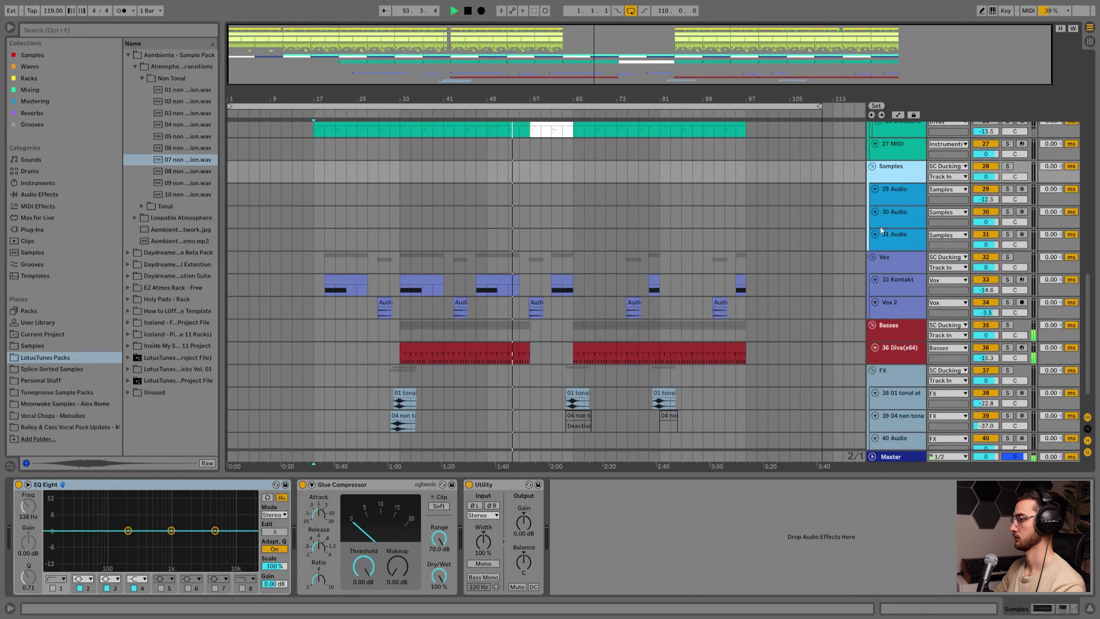
key(Delete)
scroll(801, 334, up, 3)
scroll(786, 348, up, 2)
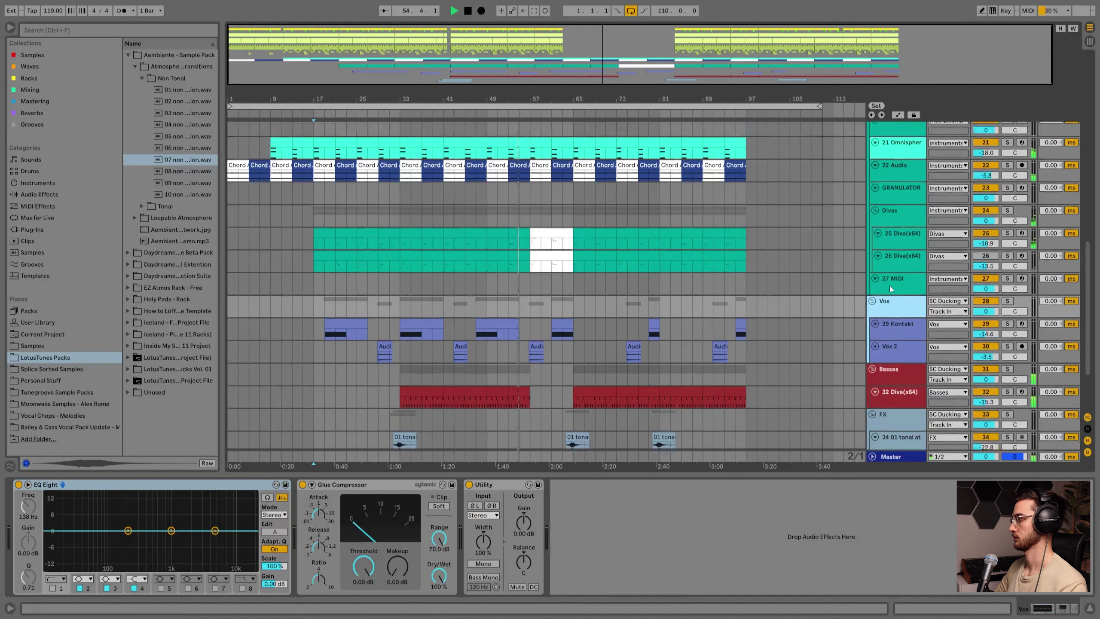
click(890, 286)
key(Delete)
Delete the empty GRANULATOR and SEQUENCER tracks from the Instruments group.
scroll(899, 246, up, 1)
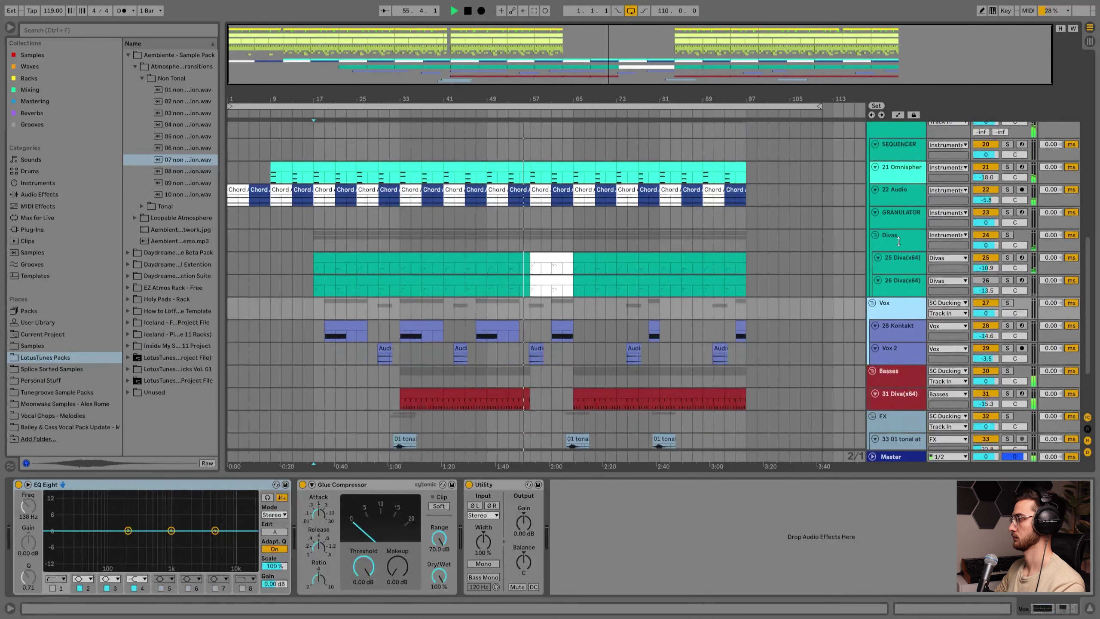
click(891, 230)
key(Delete)
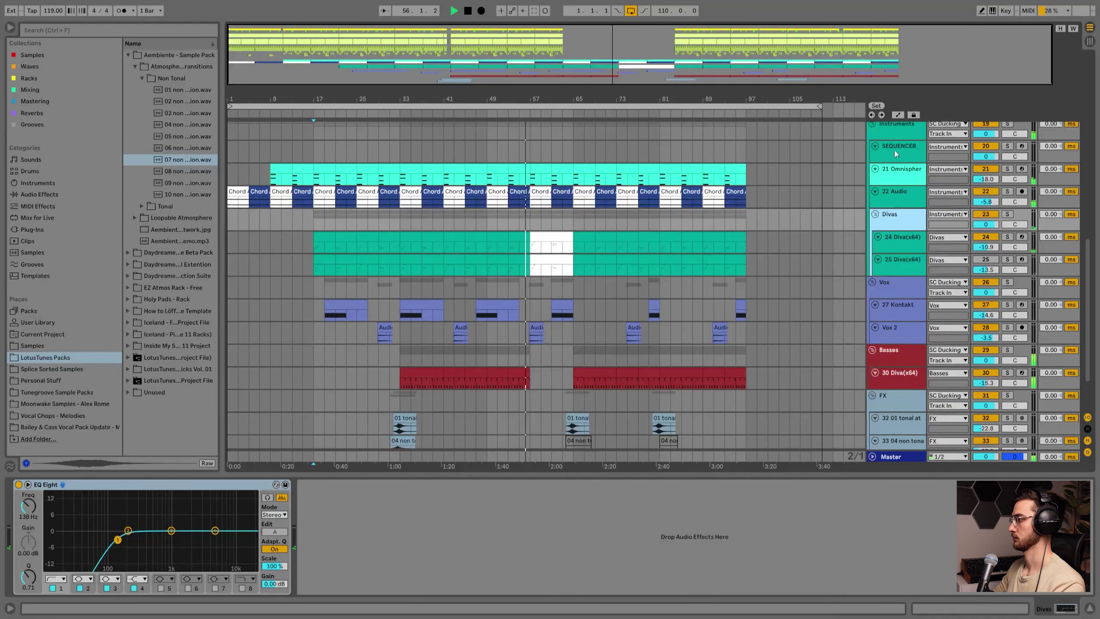
click(894, 149)
key(Delete)
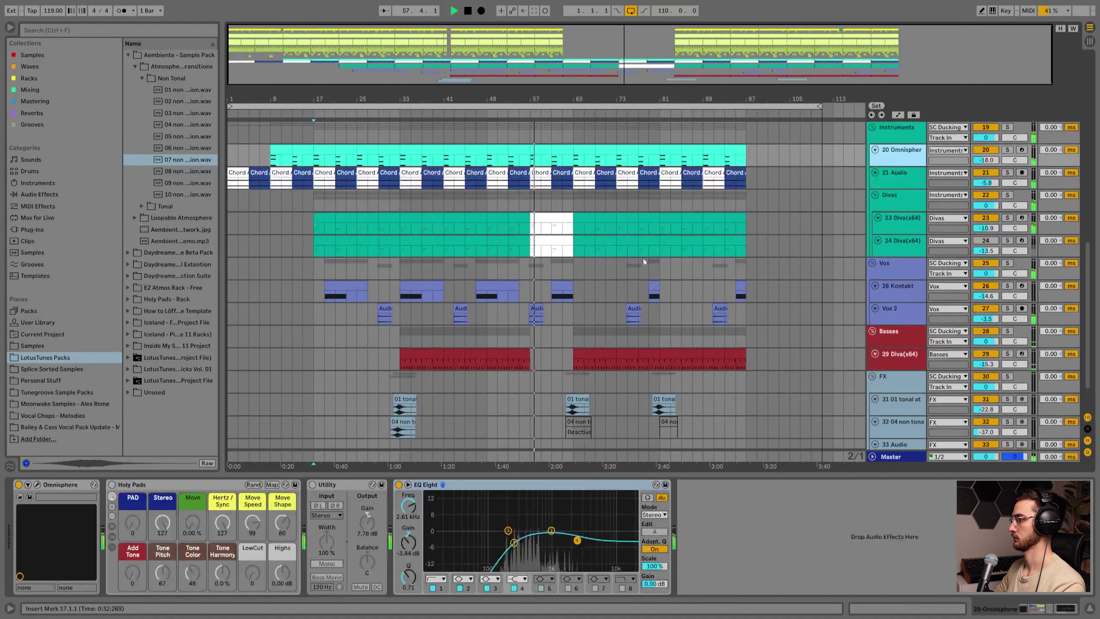
scroll(566, 279, up, 2)
scroll(553, 287, up, 4)
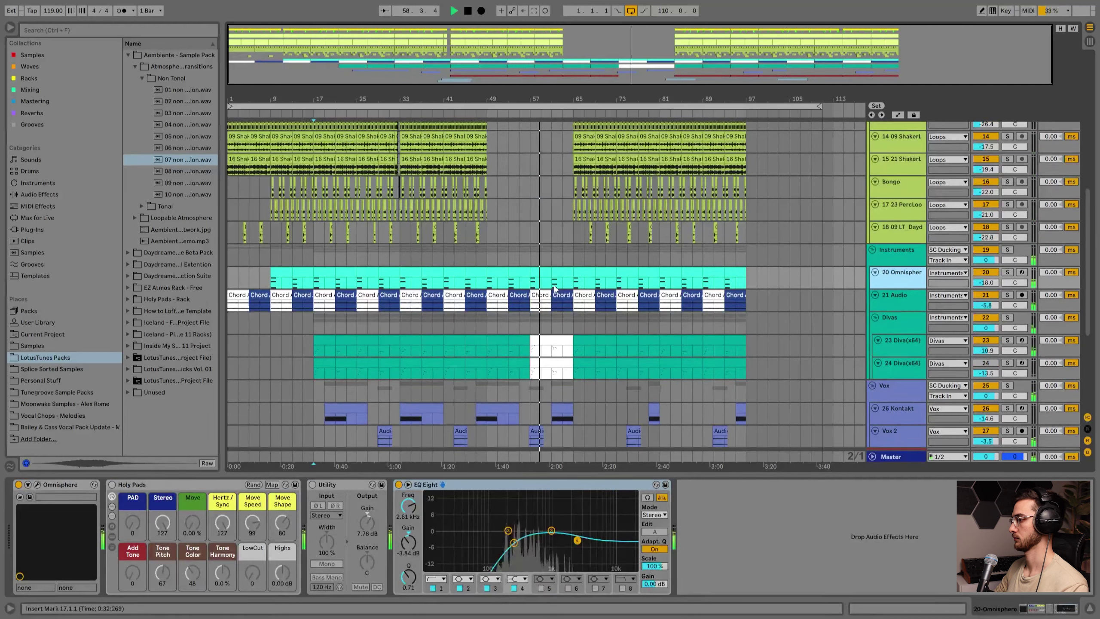
scroll(554, 286, down, 5)
scroll(576, 256, up, 1)
scroll(563, 279, up, 1)
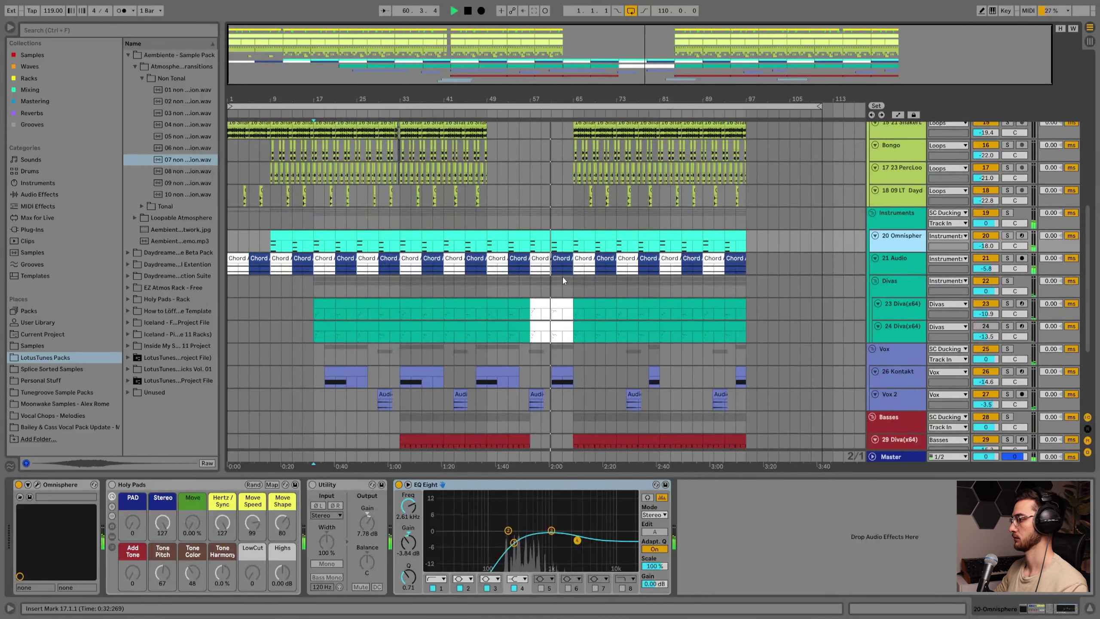
Look over the drum, clap and loop tracks around the break between bars 49 and 65.
scroll(562, 277, up, 2)
scroll(567, 247, up, 4)
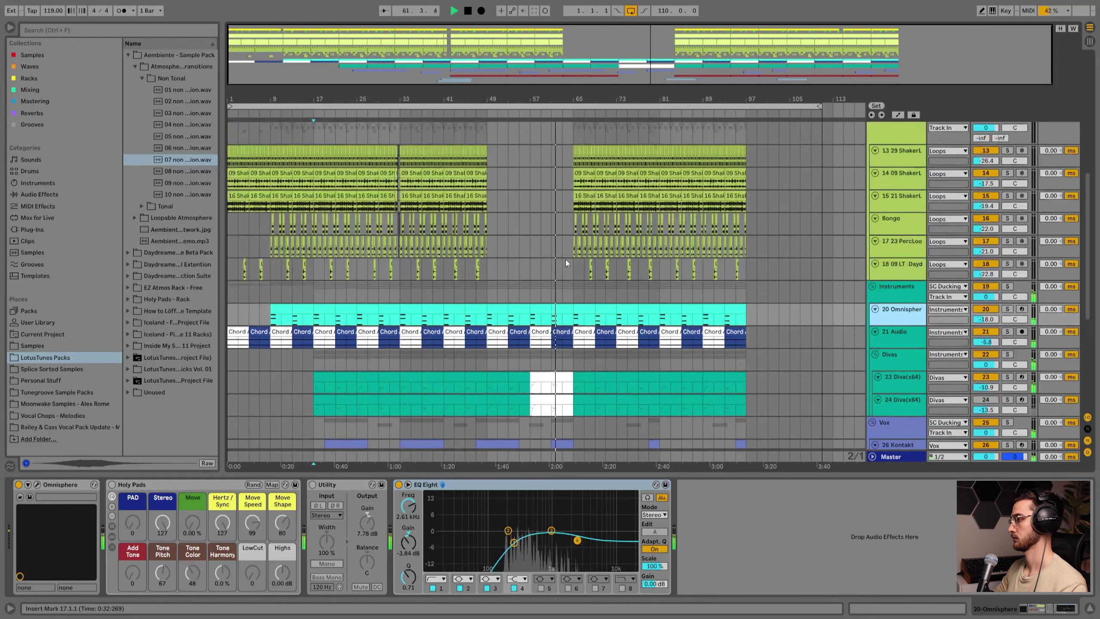
scroll(566, 260, up, 6)
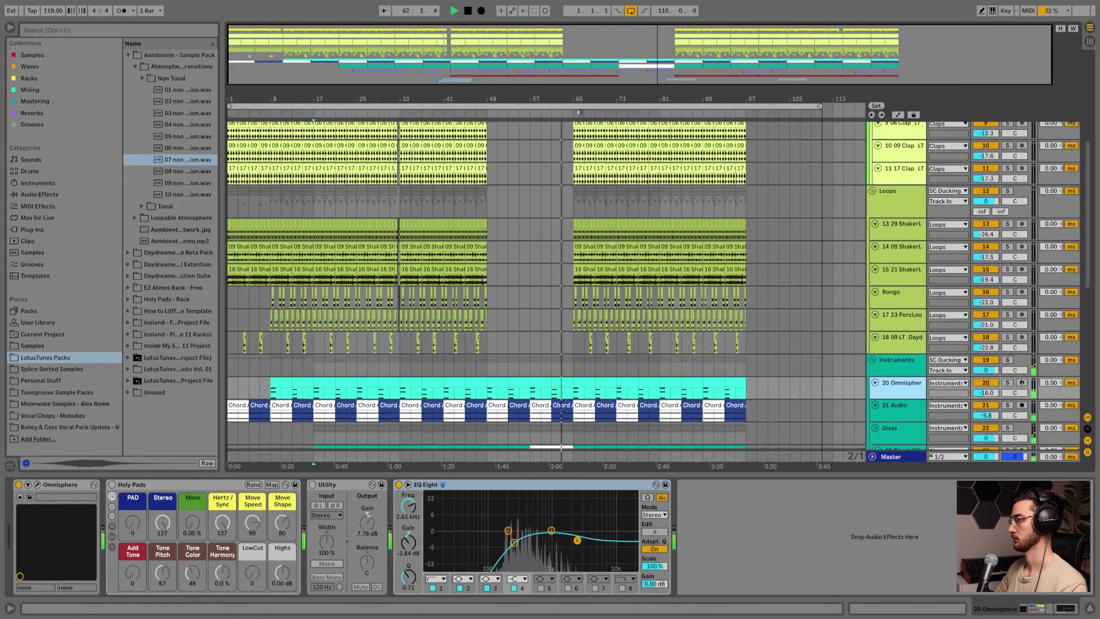
drag(574, 98, 574, 138)
scroll(632, 246, up, 7)
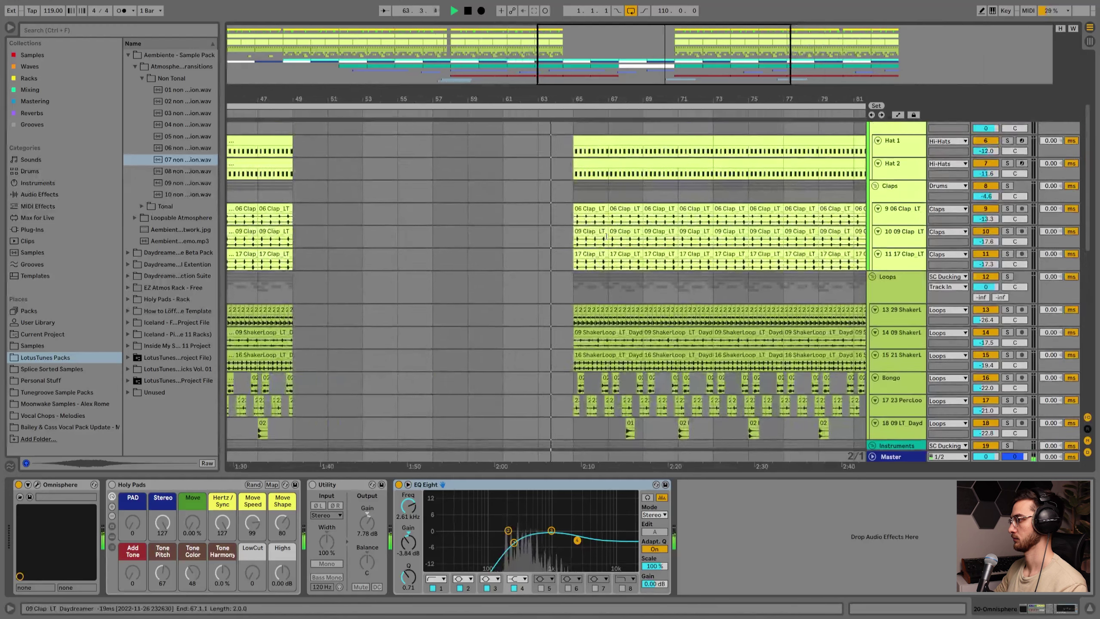
scroll(633, 245, down, 7)
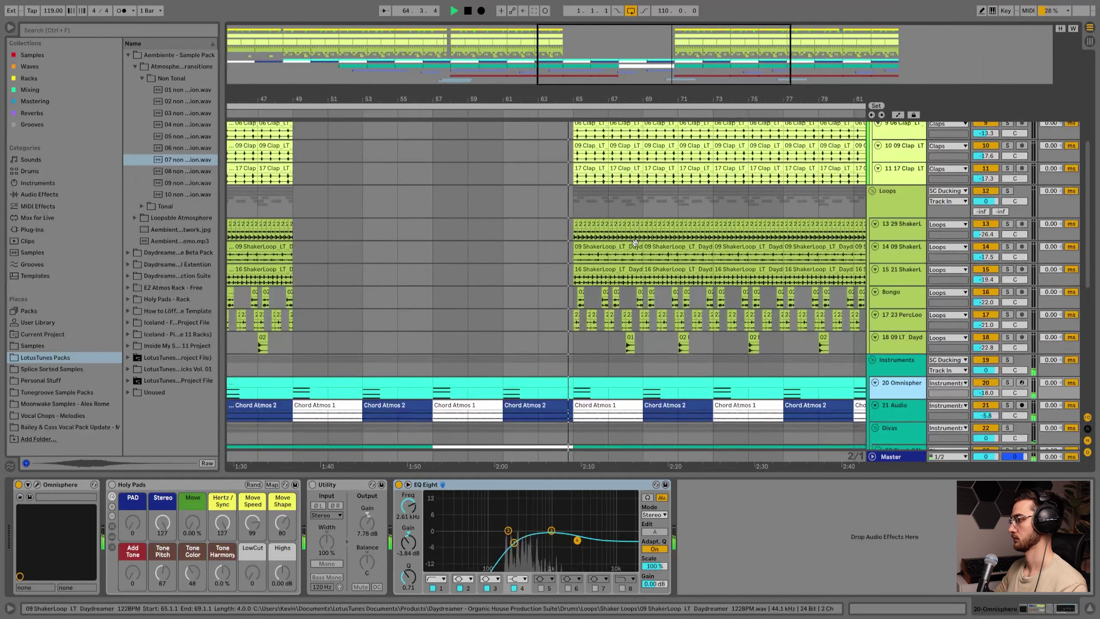
drag(596, 99, 538, 97)
scroll(545, 268, up, 15)
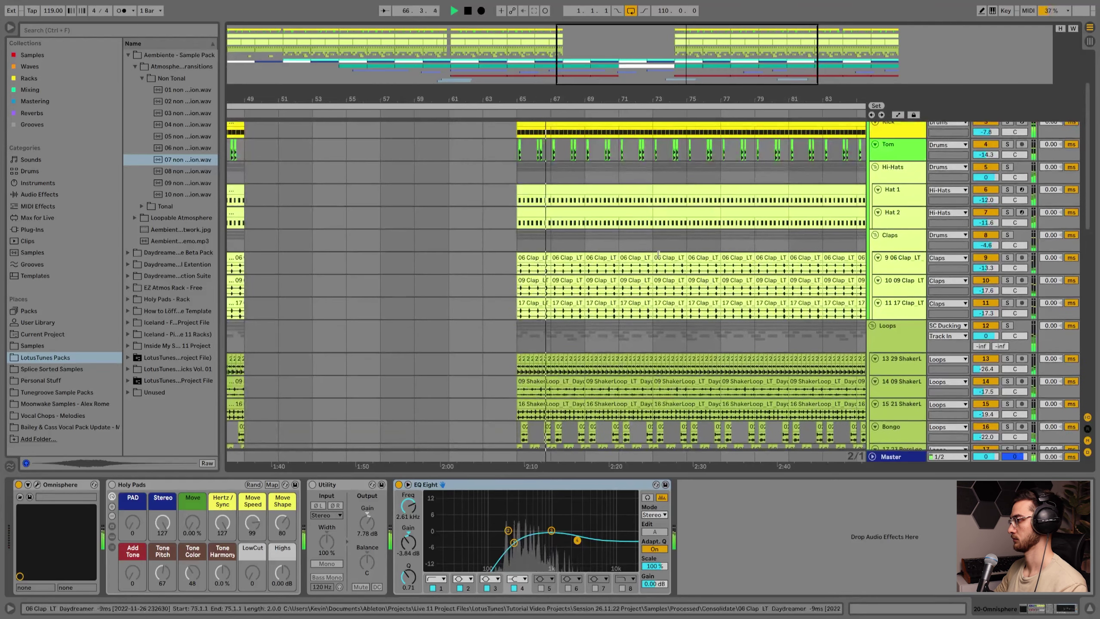
ctrl+scroll(641, 147, down, 3)
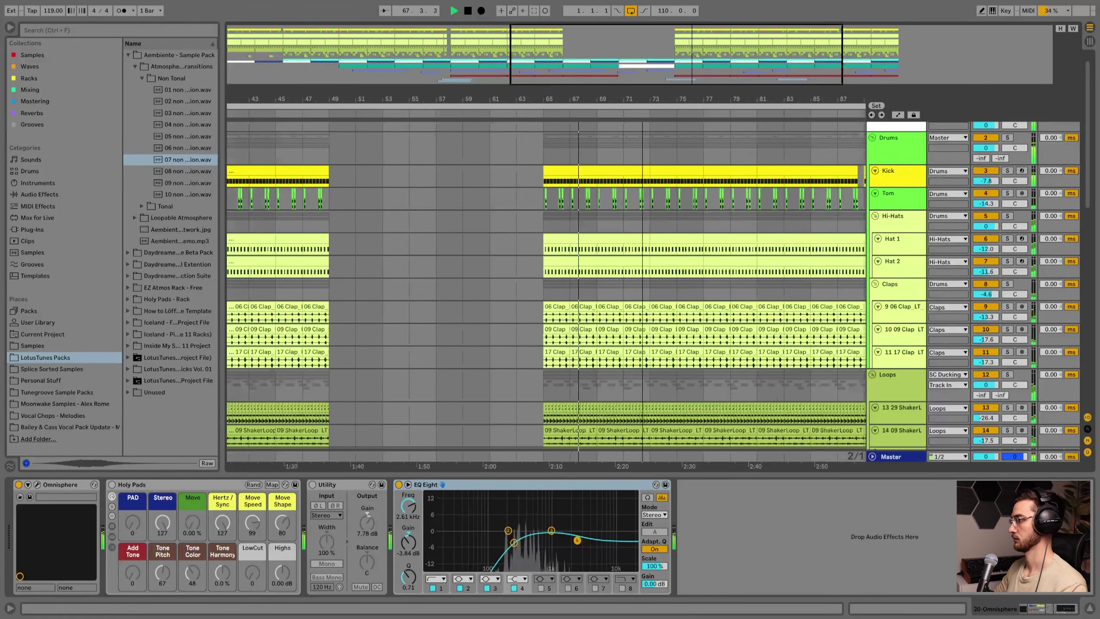
Delete the Holy Pads rack and the Utility device from the Omnisphere track.
click(200, 486)
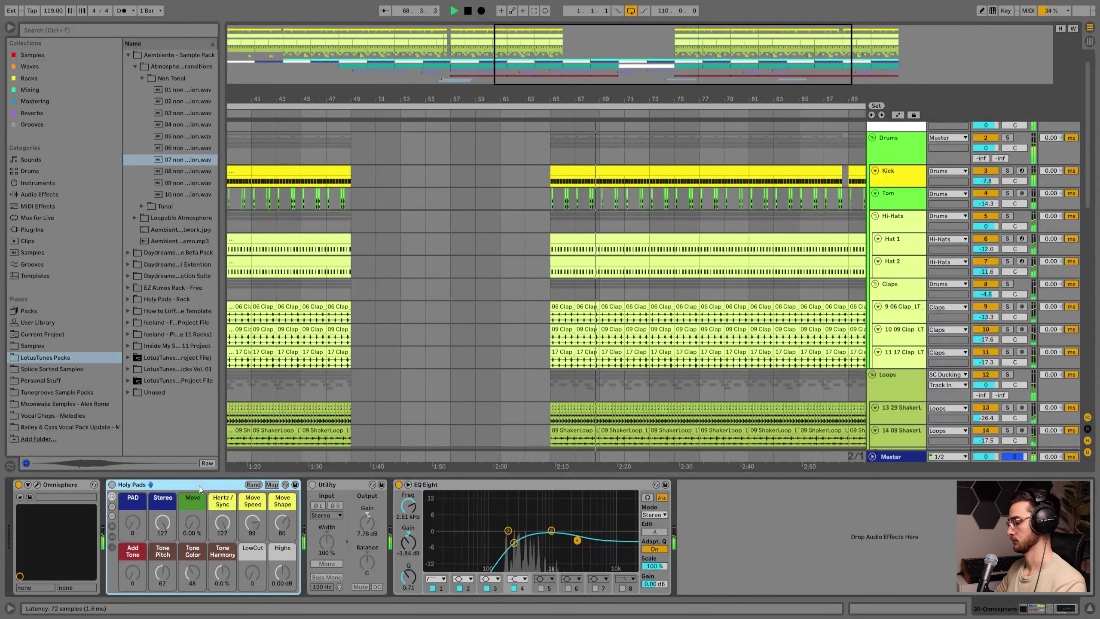
key(Delete)
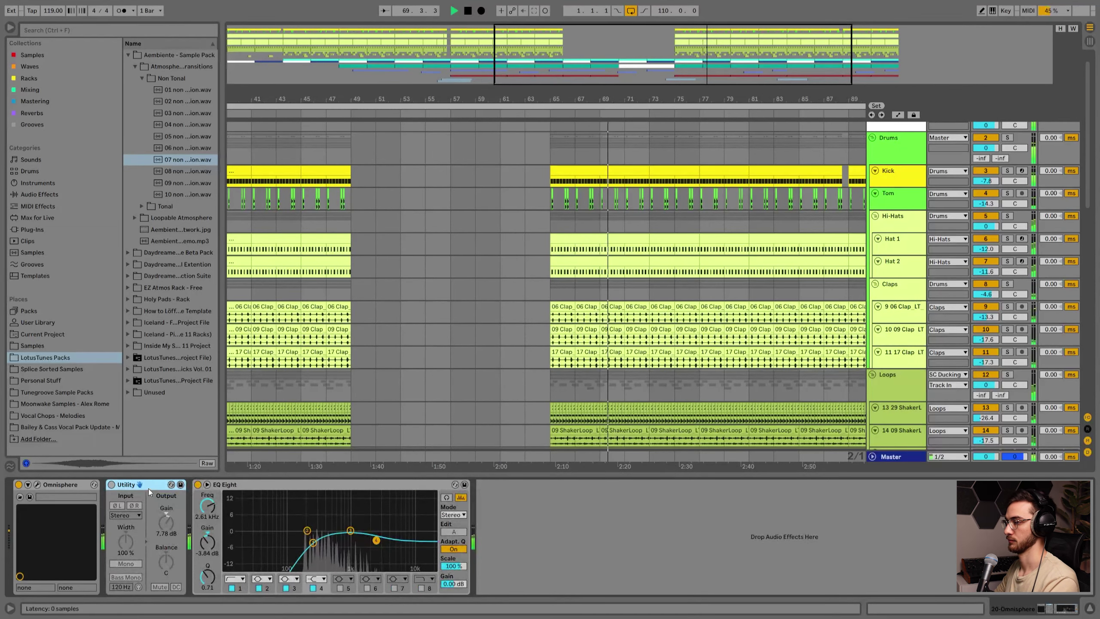
key(Delete)
Rename the Diva track in the Basses group as Sub Bass.
scroll(698, 343, down, 10)
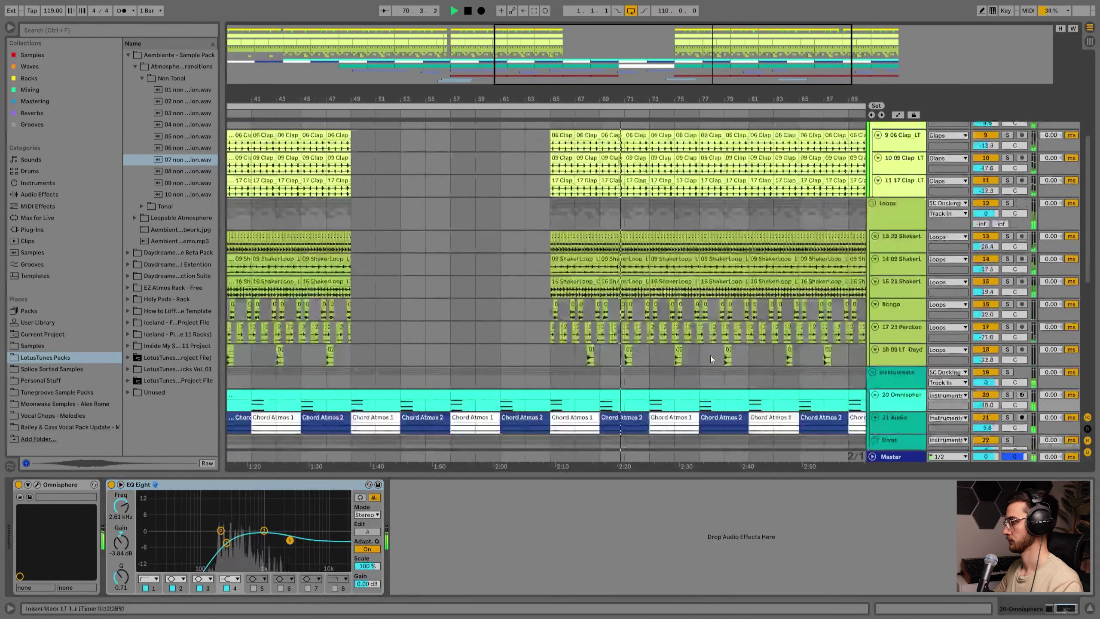
scroll(699, 344, down, 7)
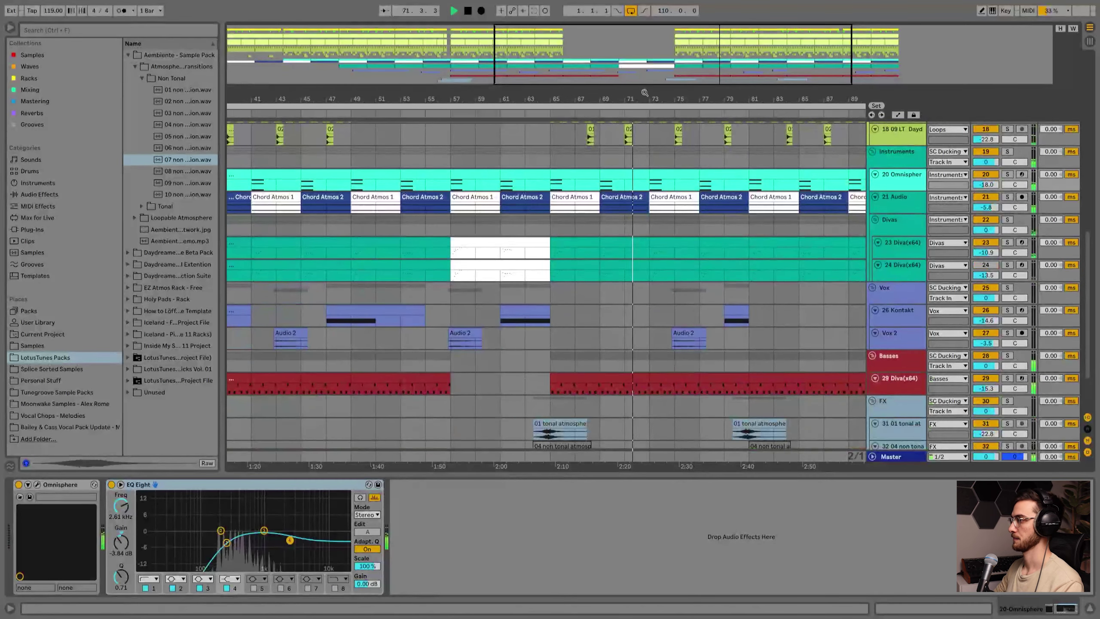
drag(551, 99, 541, 94)
scroll(736, 291, up, 1)
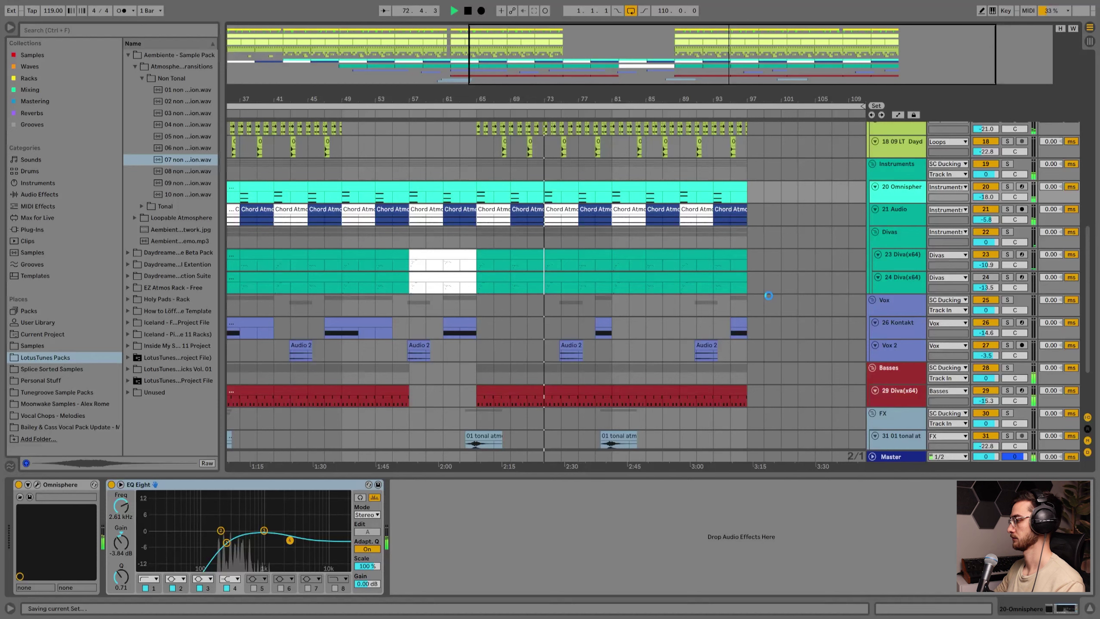
scroll(851, 351, down, 1)
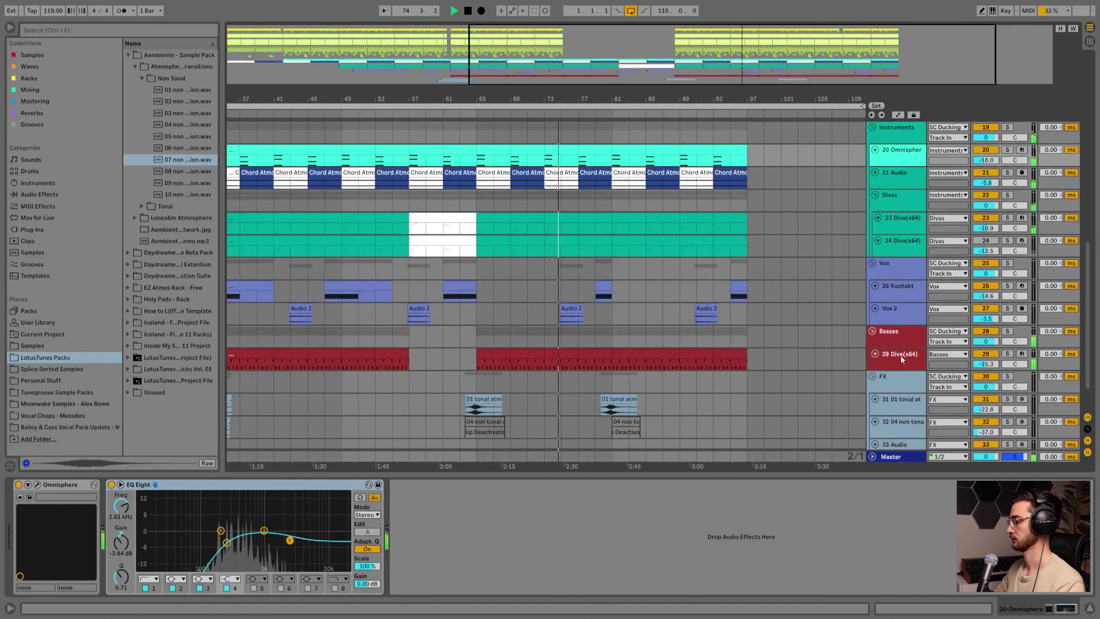
click(895, 360)
key(ctrl+r)
text(Sub)
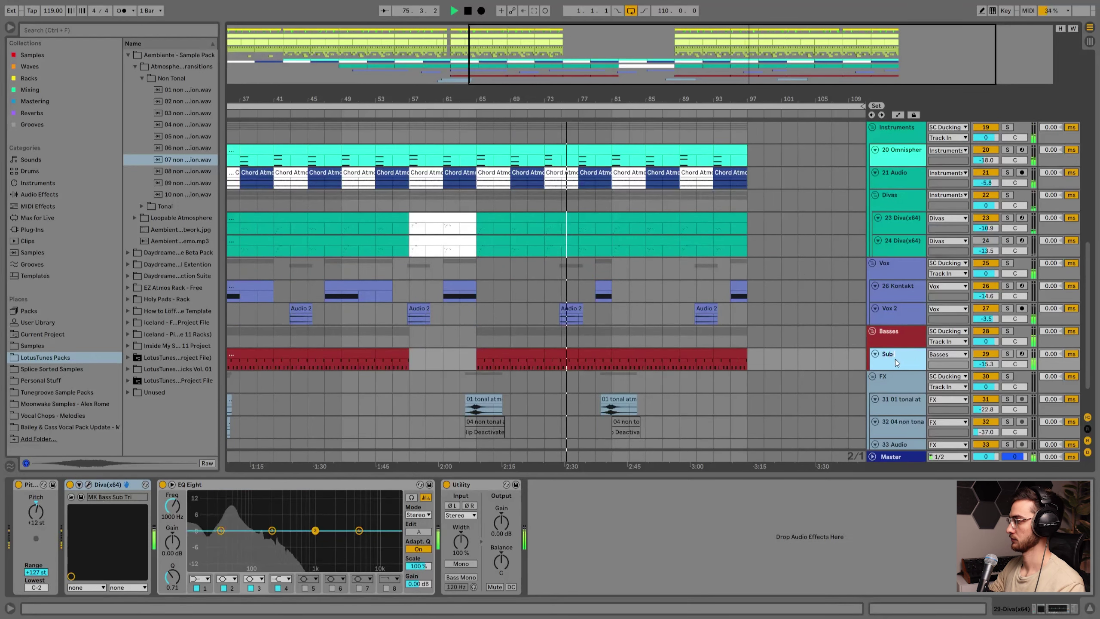
text( Bass)
key(Return)
Delete the two deactivated 04 non tonal atmospheric transition clips near bars 64 and 81 from the second FX track.
scroll(709, 334, down, 1)
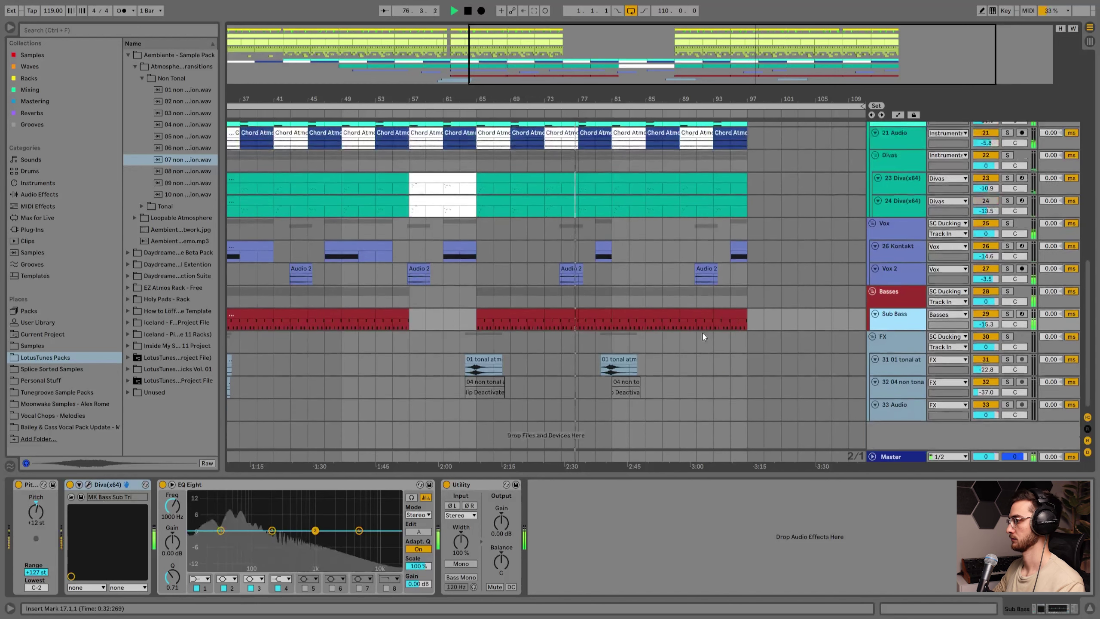
click(902, 391)
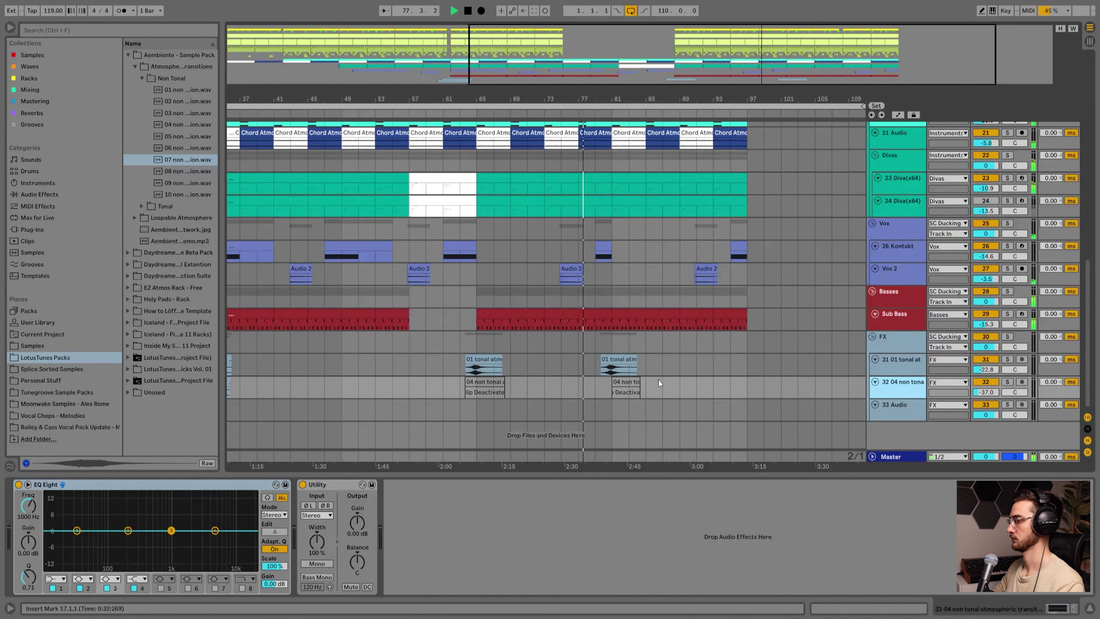
click(626, 386)
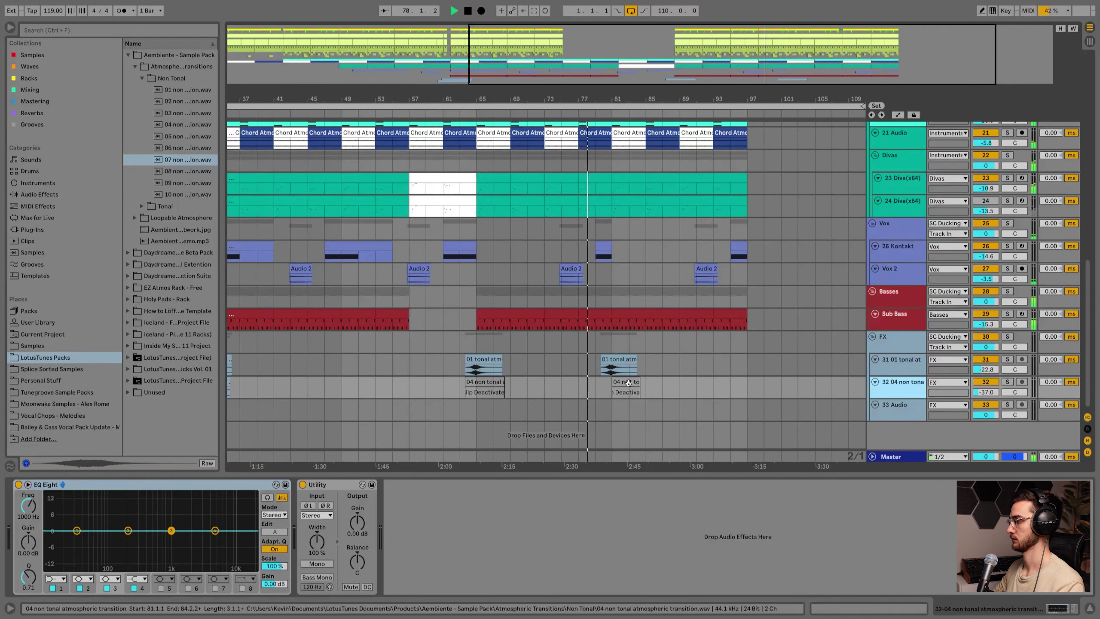
shift+click(490, 392)
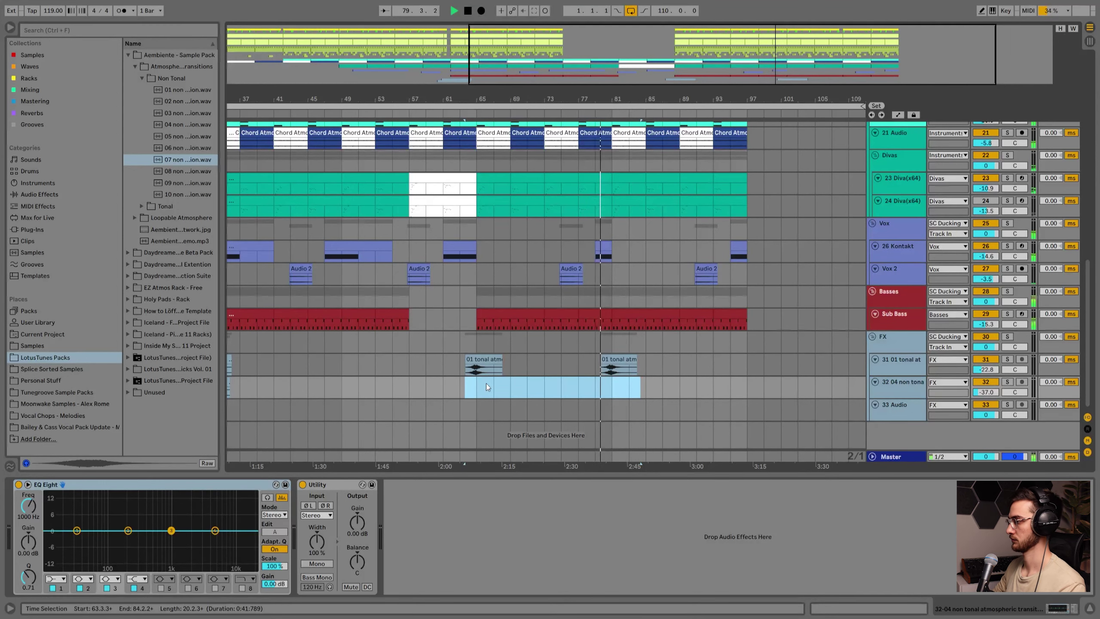
scroll(789, 381, up, 1)
click(628, 379)
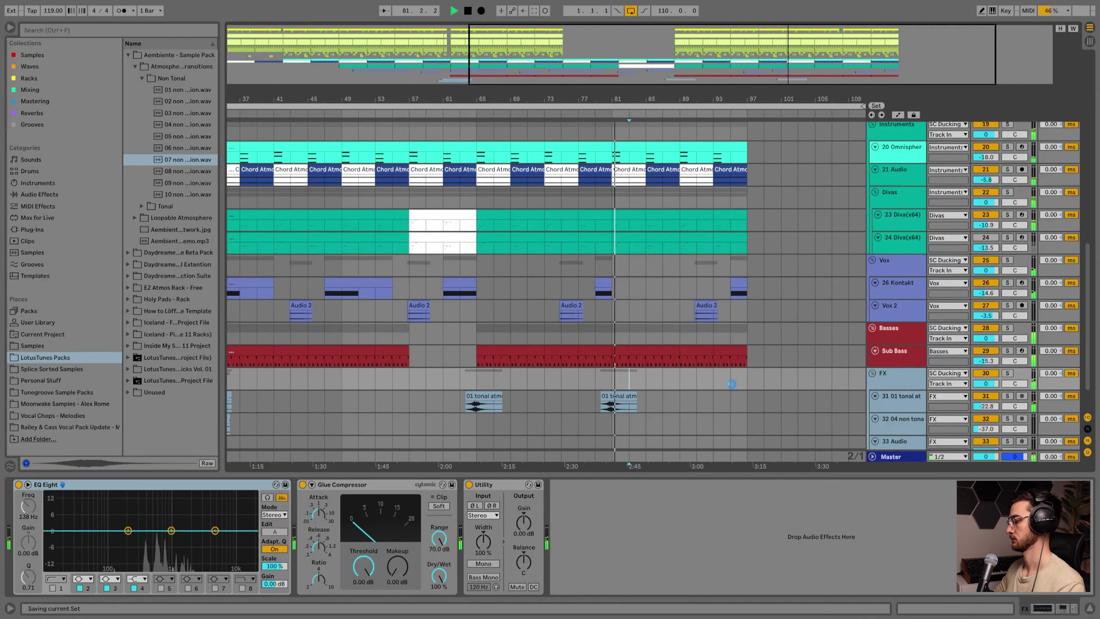
Examine the drum, instrument, vocal and FX tracks in the section leading up to bar 97.
scroll(758, 360, up, 8)
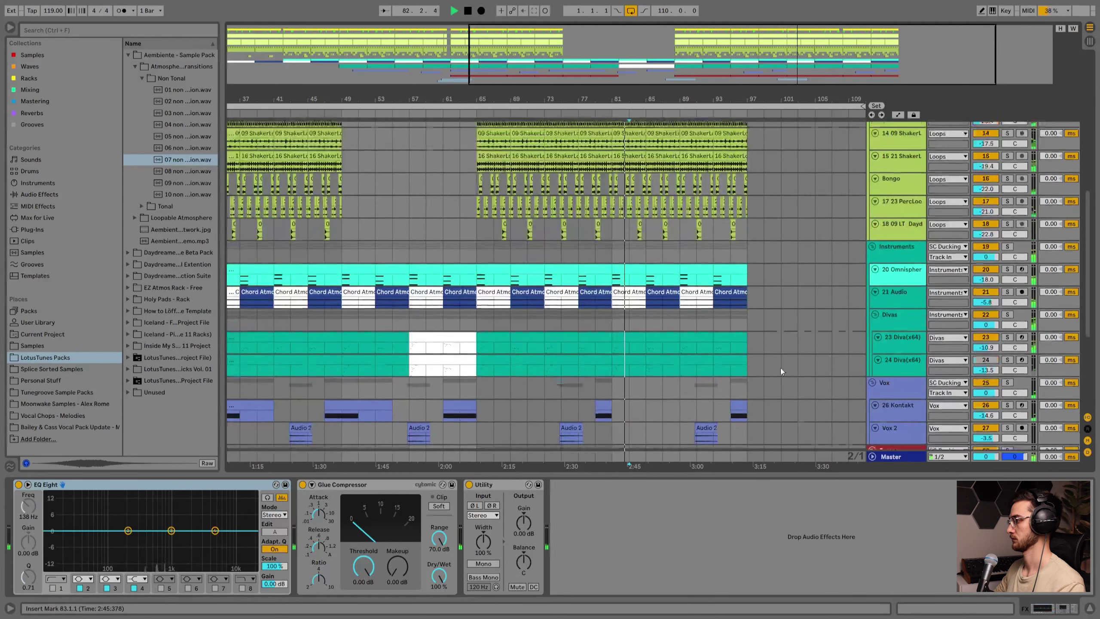
scroll(750, 381, up, 1)
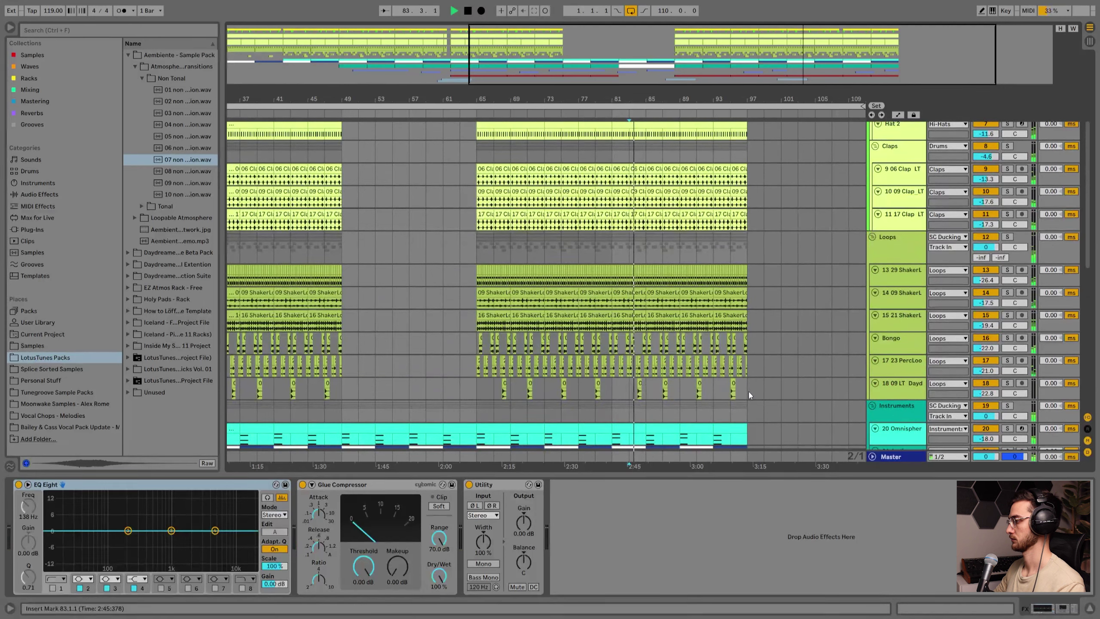
scroll(746, 391, up, 2)
scroll(749, 303, up, 4)
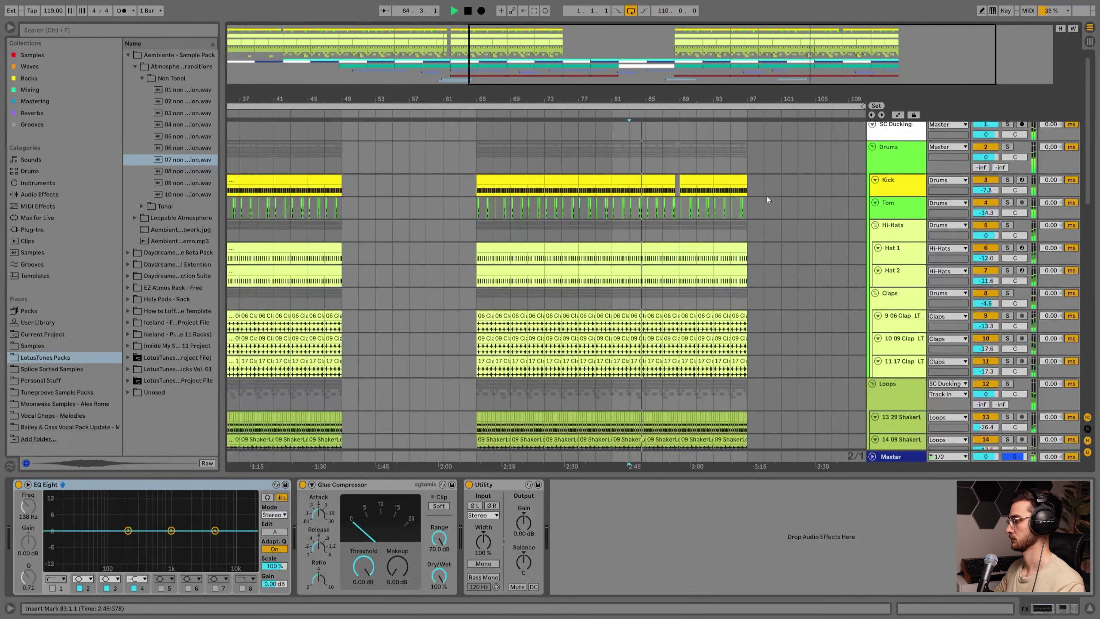
scroll(766, 196, right, 4)
scroll(629, 143, up, 4)
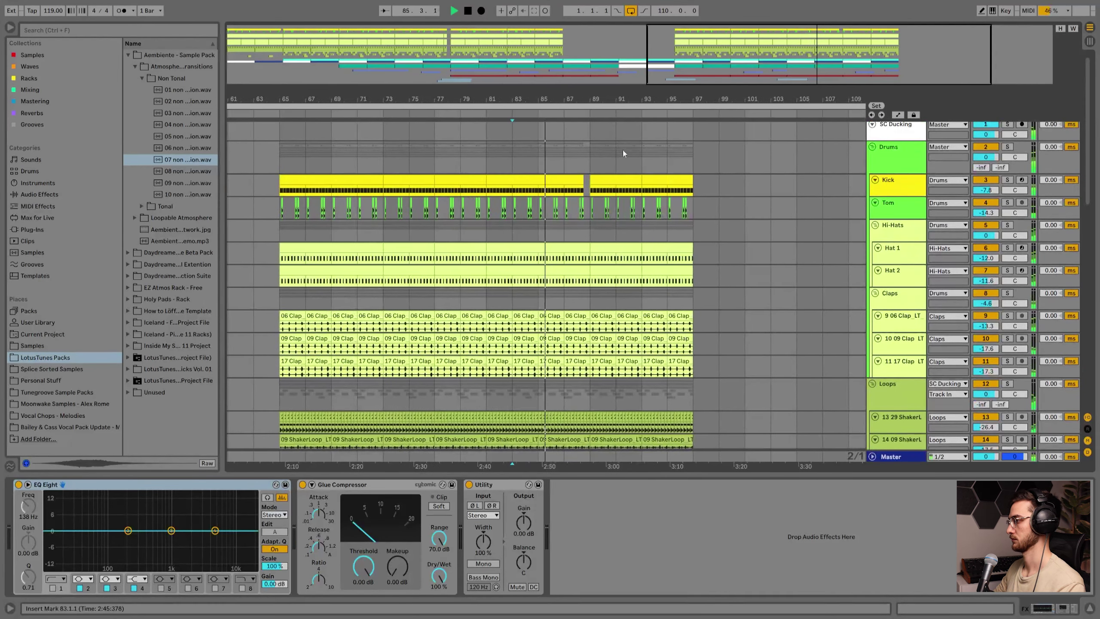
scroll(596, 185, down, 3)
scroll(596, 185, down, 10)
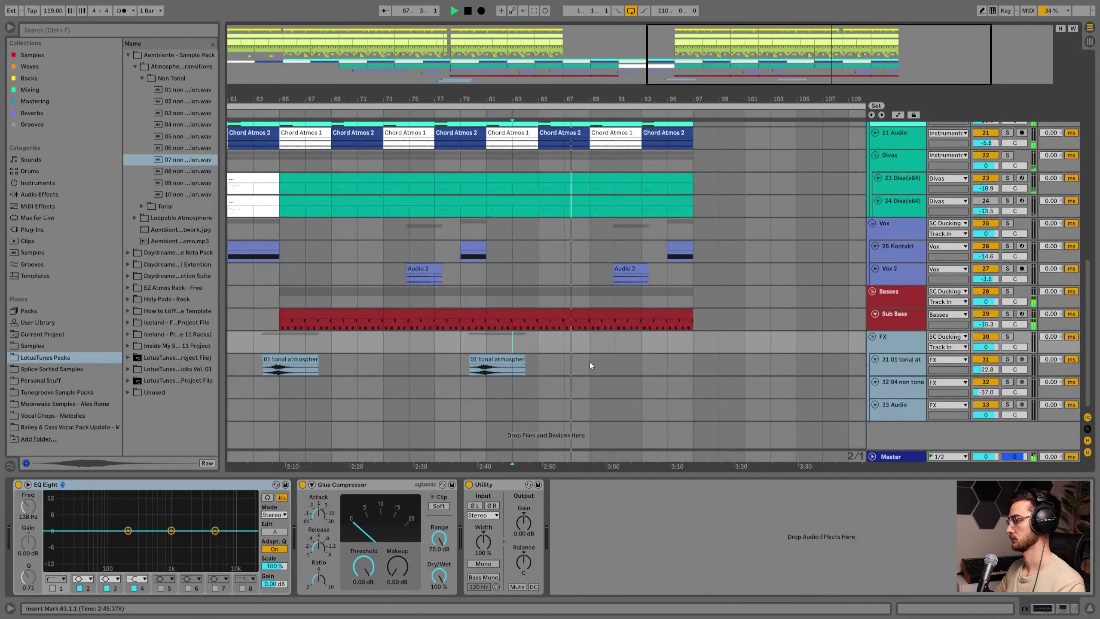
click(590, 364)
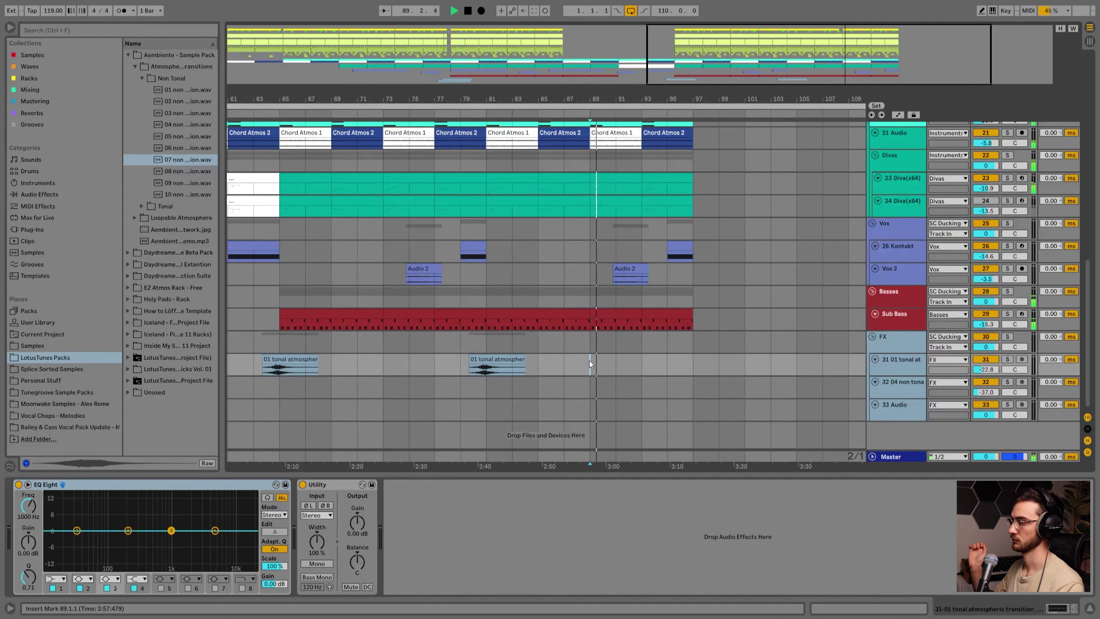
scroll(606, 303, up, 3)
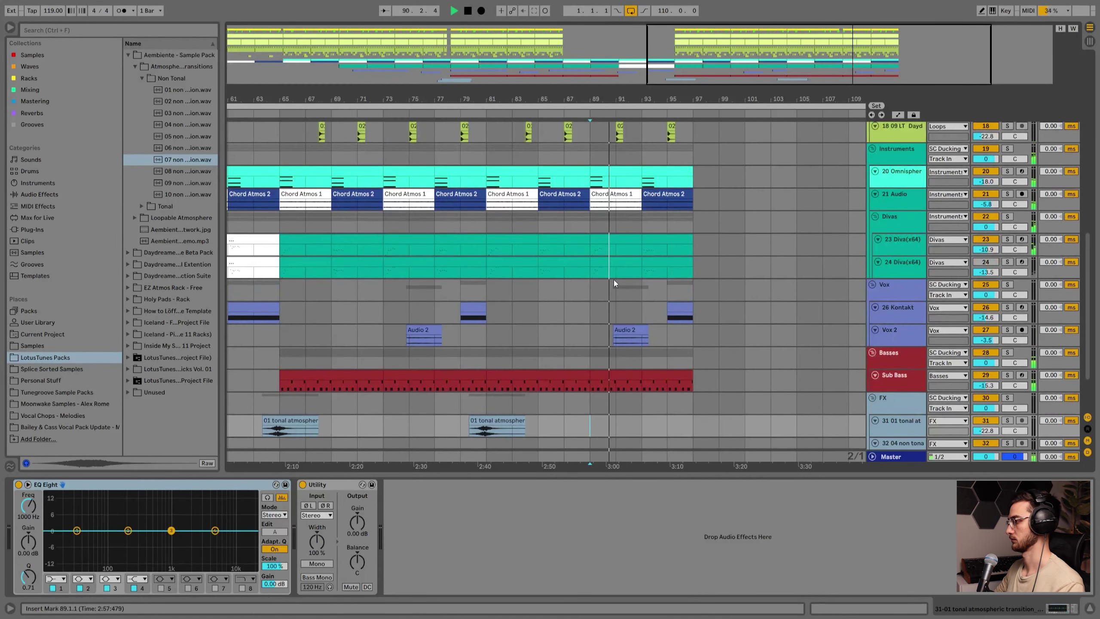
click(618, 261)
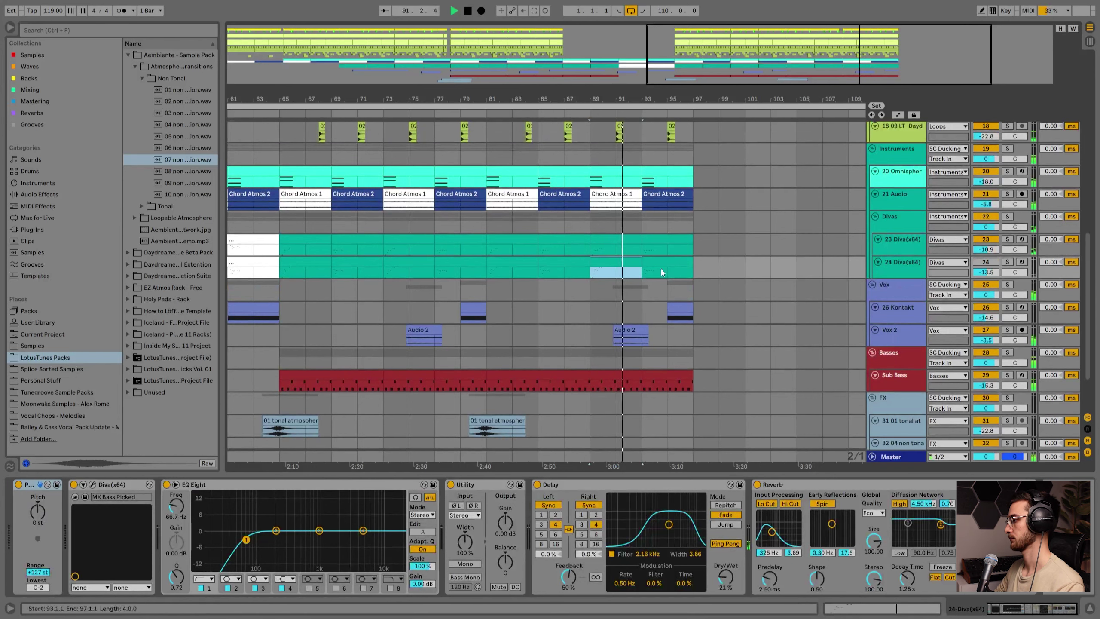
click(637, 334)
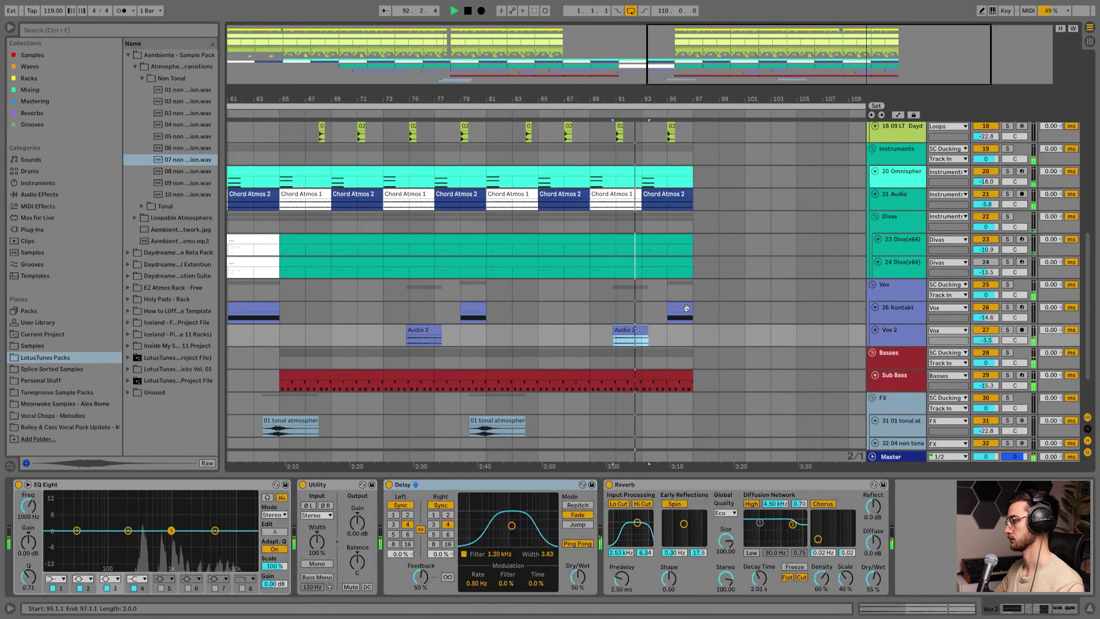
Extend the final Kontakt vocal clip, which starts at bar 95, so it ends at bar 101.
mouse_move(691, 308)
mouse_down()
mouse_move(792, 311)
mouse_move(693, 311)
mouse_up()
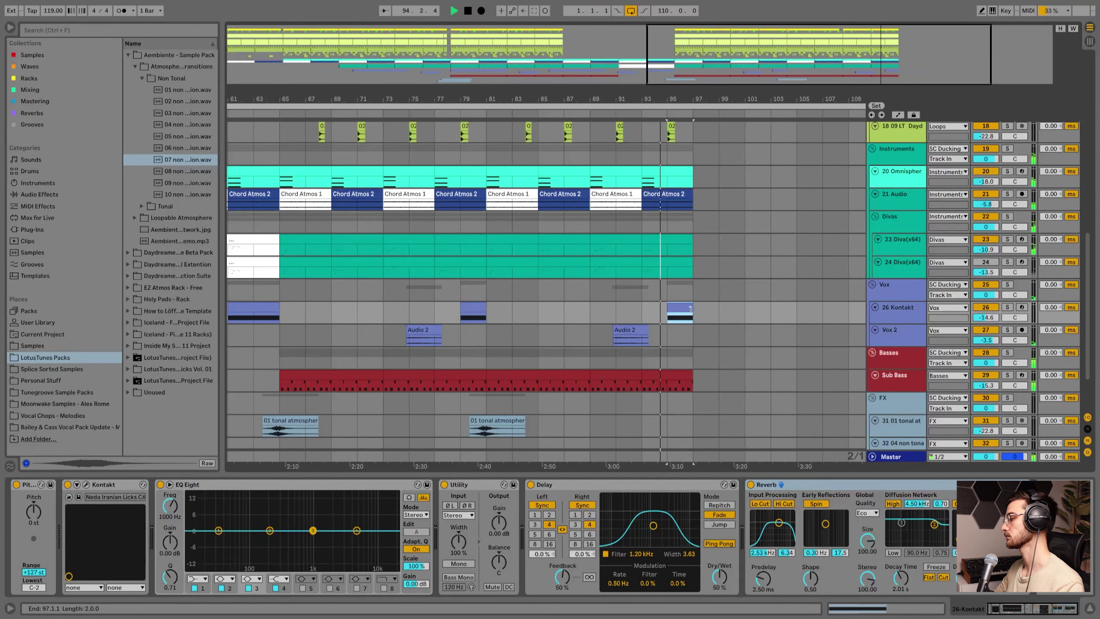
drag(693, 97, 803, 307)
drag(735, 99, 621, 95)
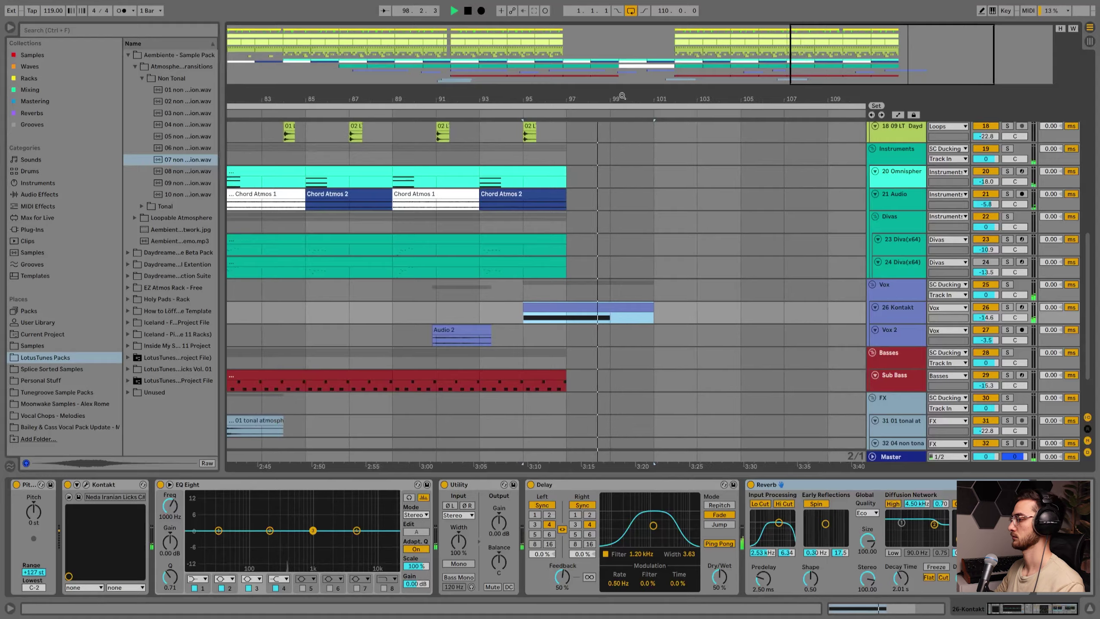